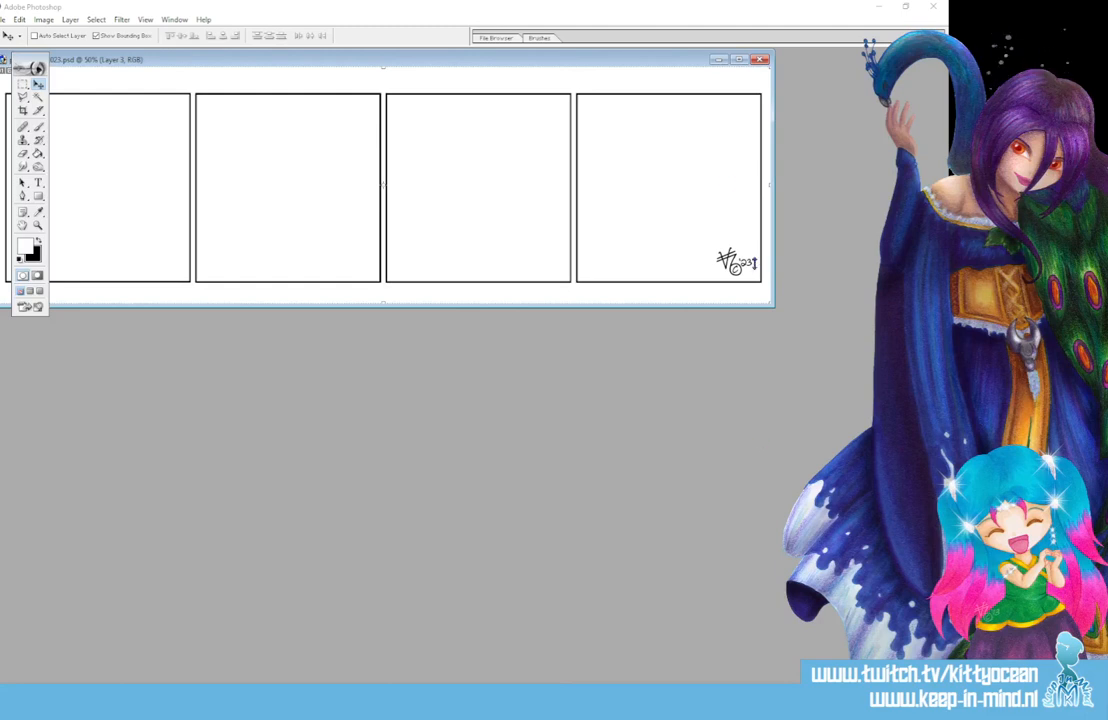
- Maximize the comic template and save it as 773 in the folder "Jaar 15 - 2022 - 2023 - 729 - 780"
left_click(738, 60)
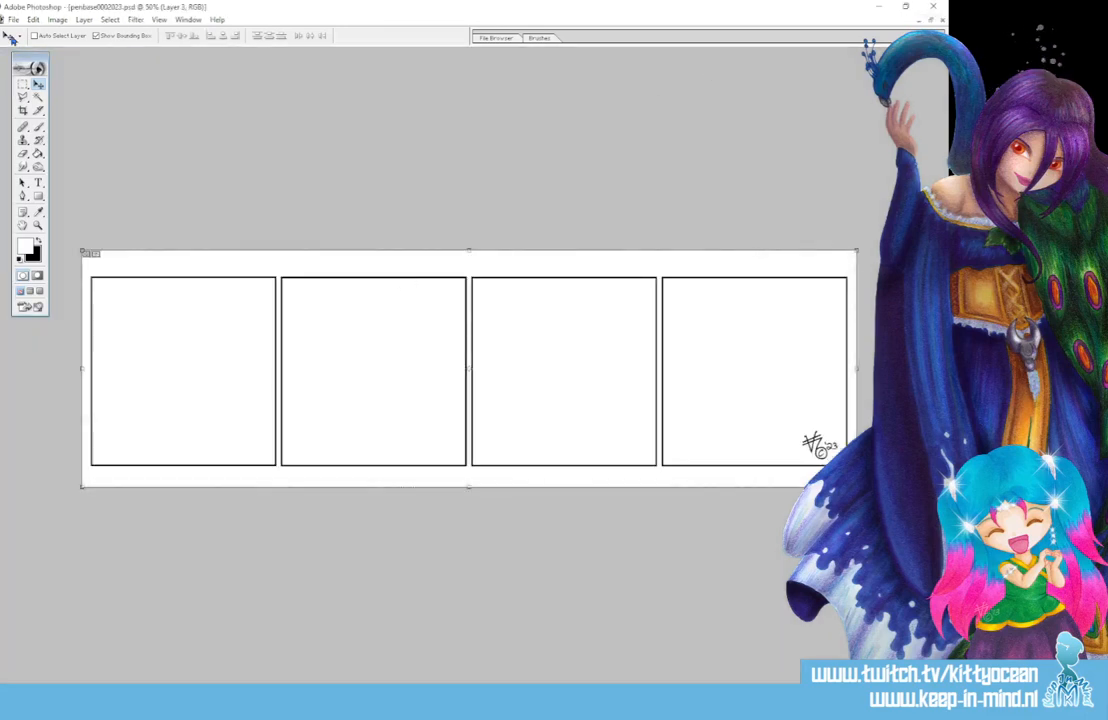
left_click(15, 21)
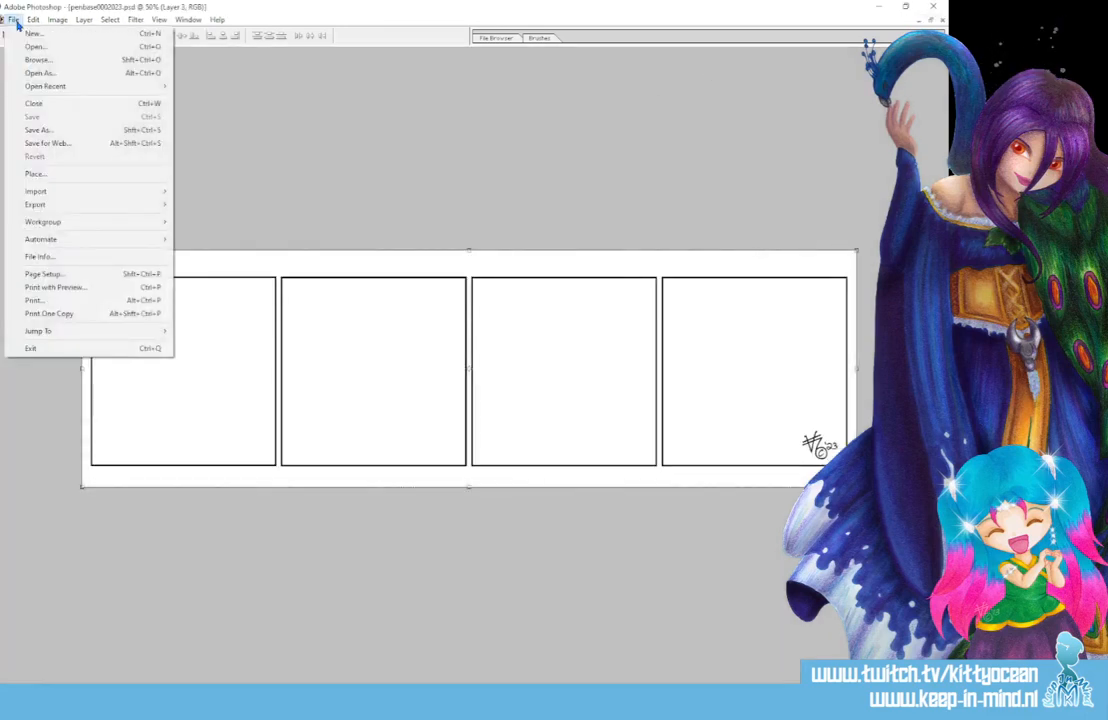
left_click(314, 193)
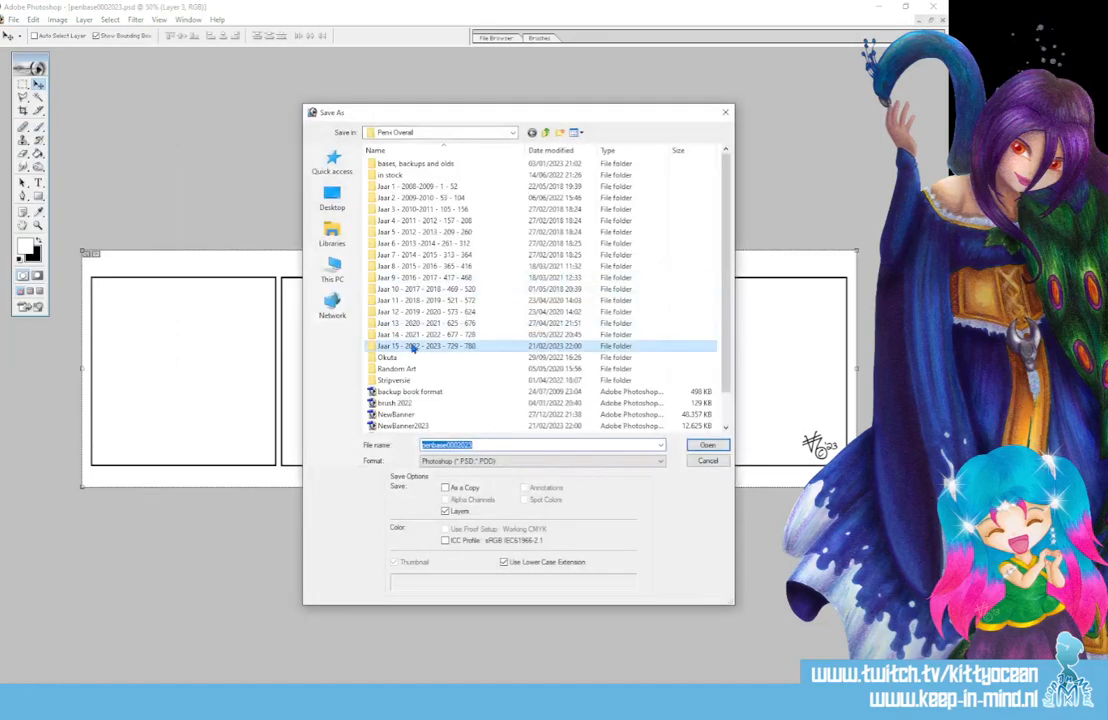
double_click(602, 350)
scroll(480, 415, "down", 10)
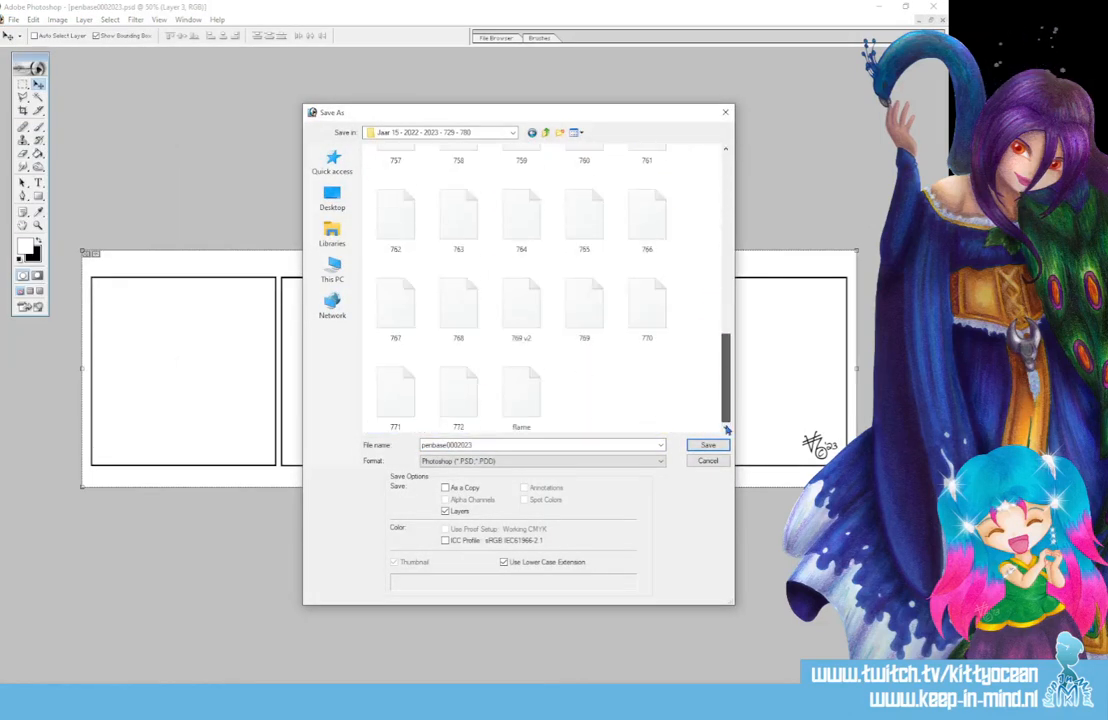
left_click(481, 418)
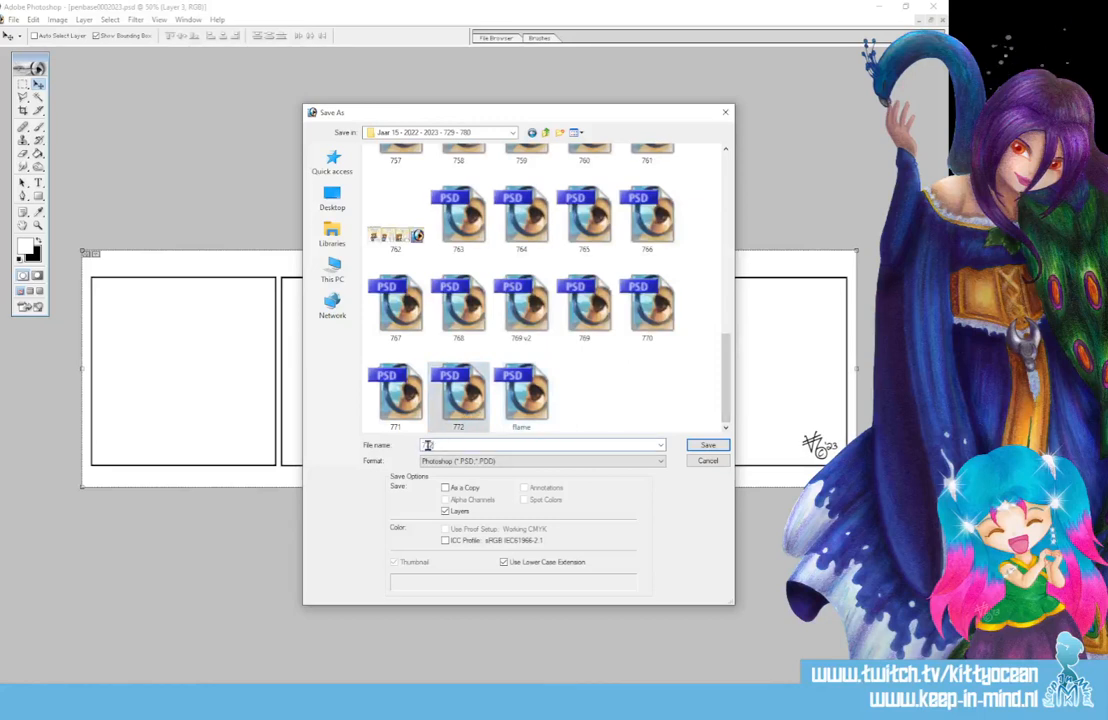
key("BackSpace")
type("3")
key("Return")
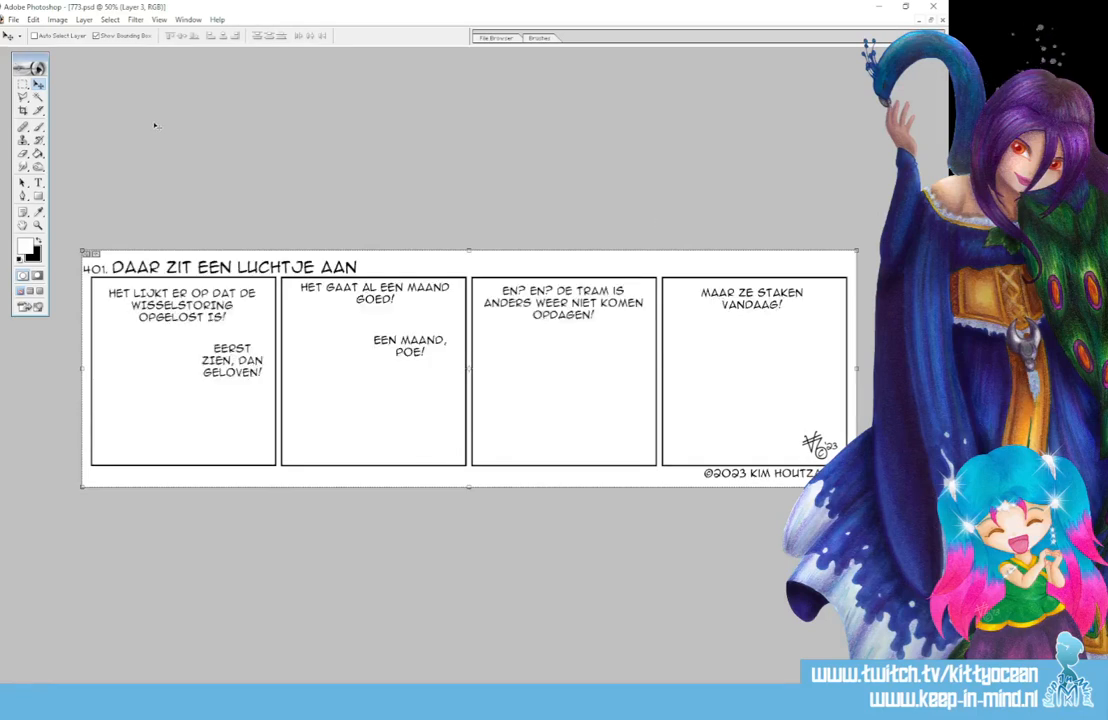
- Change the strip number in front of the title to "773."
left_click(38, 182)
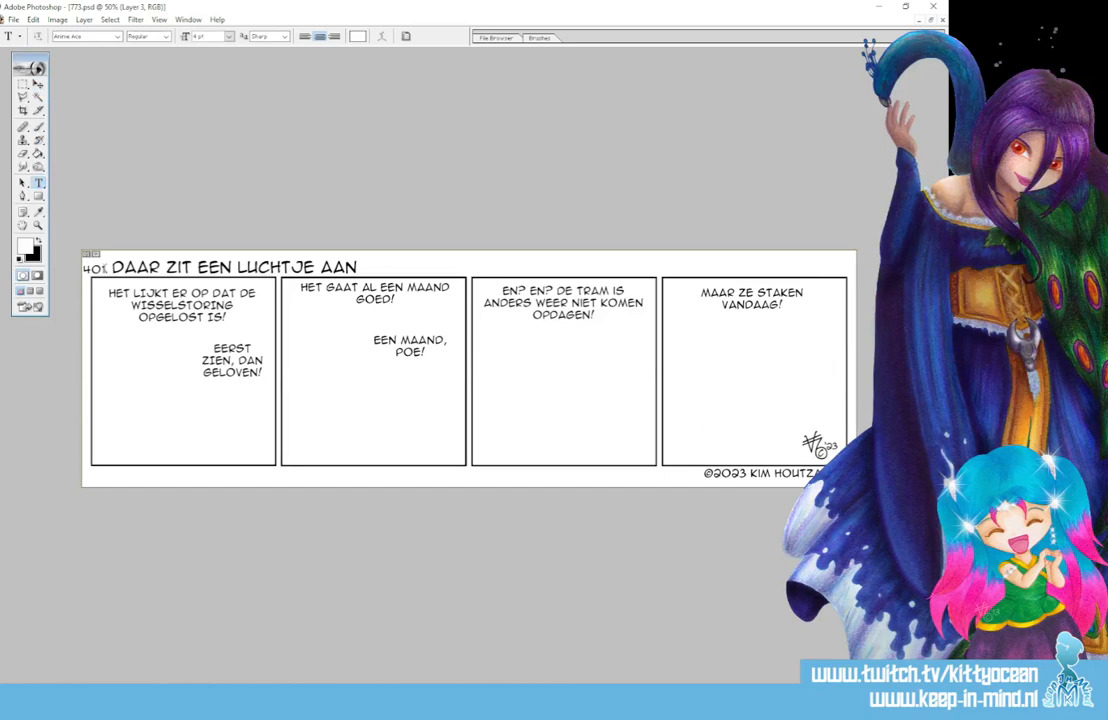
left_click_drag(104, 268, 60, 266)
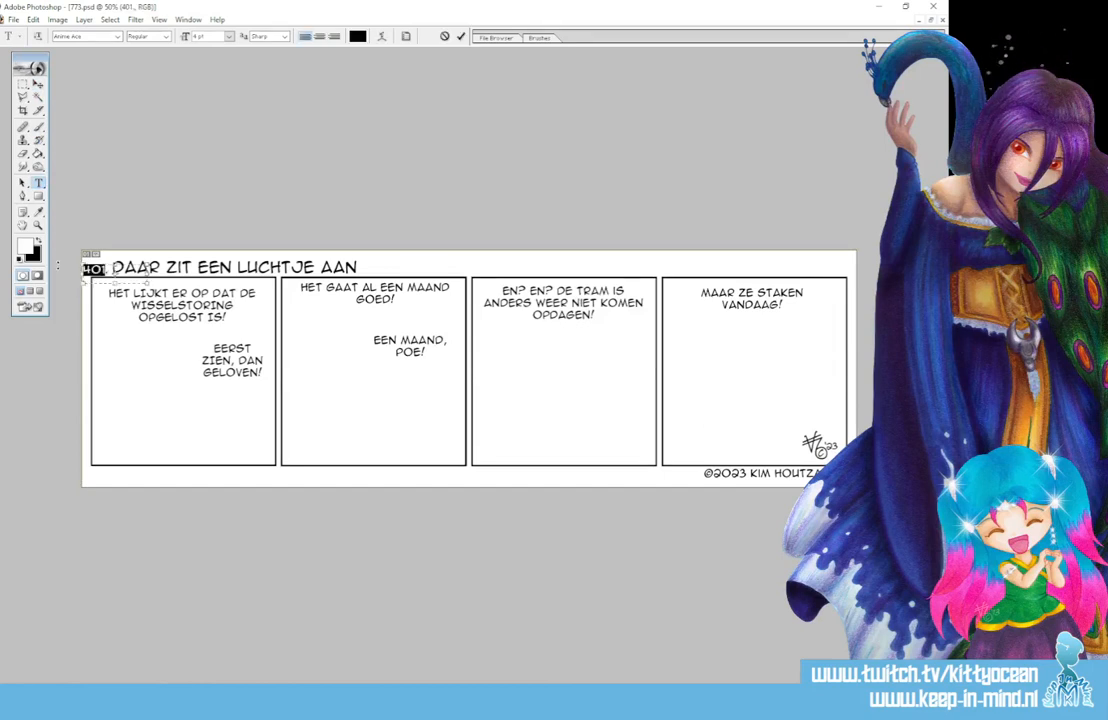
type("773.")
left_click(462, 36)
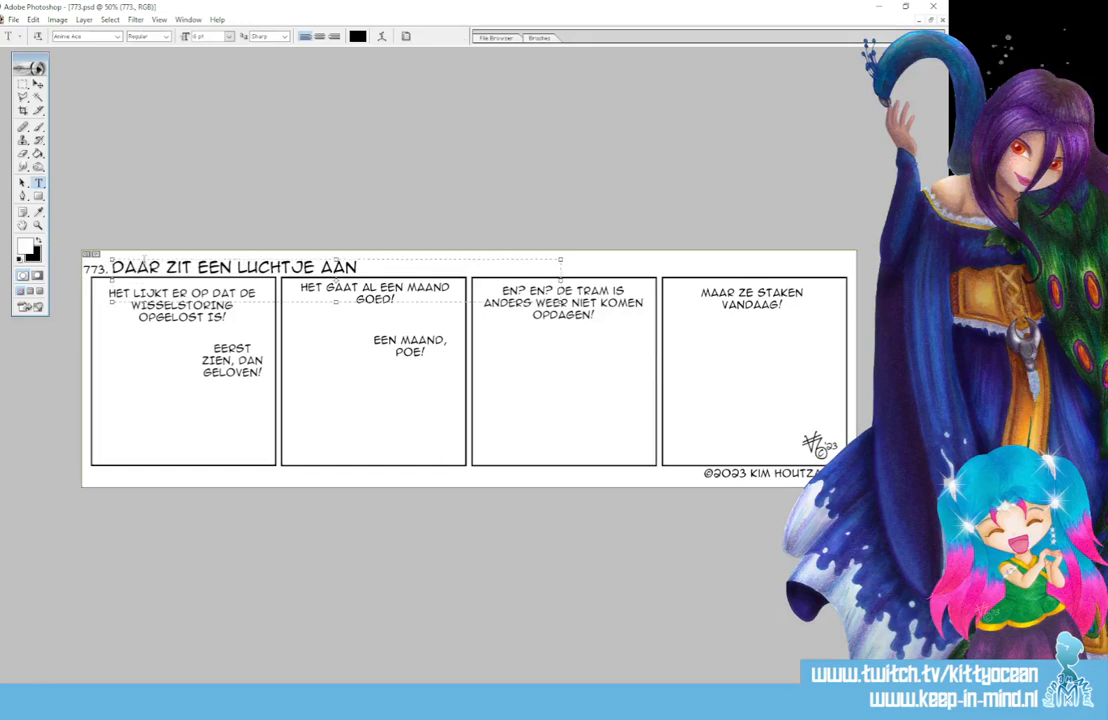
- Replace the strip's title text with "HOE ZORG JE GOED VOOR JE ROOKMELDER?"
left_click(149, 264)
key("ctrl+a")
type("Z")
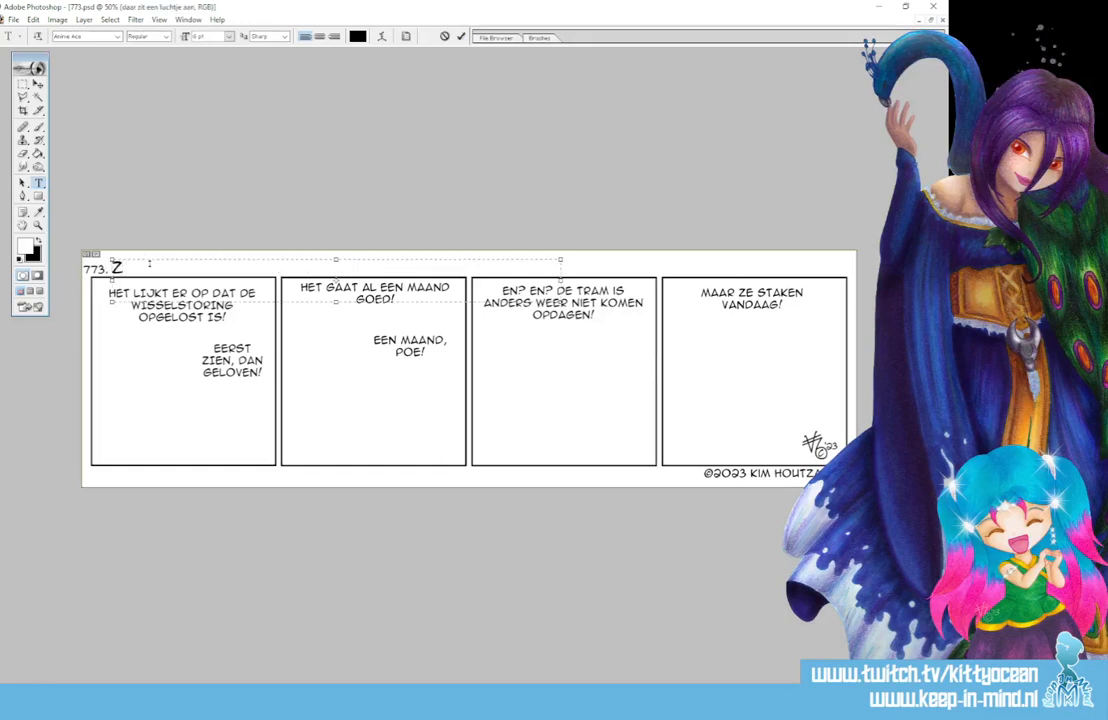
type("O")
key("BackSpace")
key("BackSpace")
type("ZOGS")
key("BackSpace")
key("BackSpace")
key("BackSpace")
key("BackSpace")
type("HOE ZORG JE G")
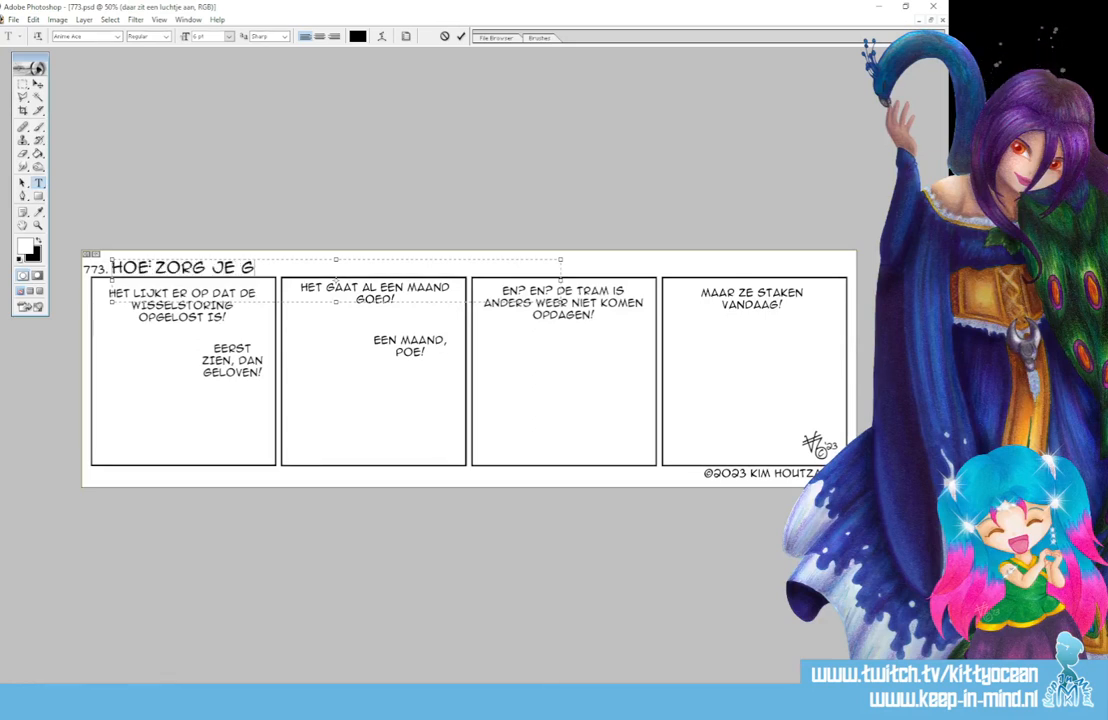
type("OED VOOR JE RO")
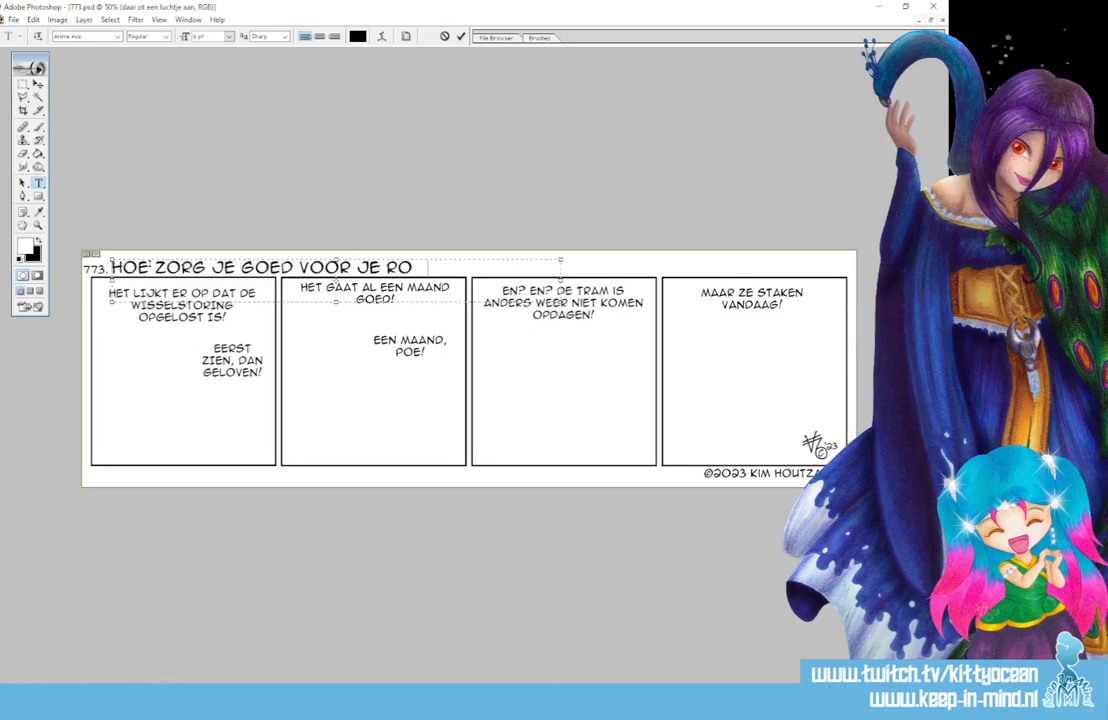
type("OKMELDER?")
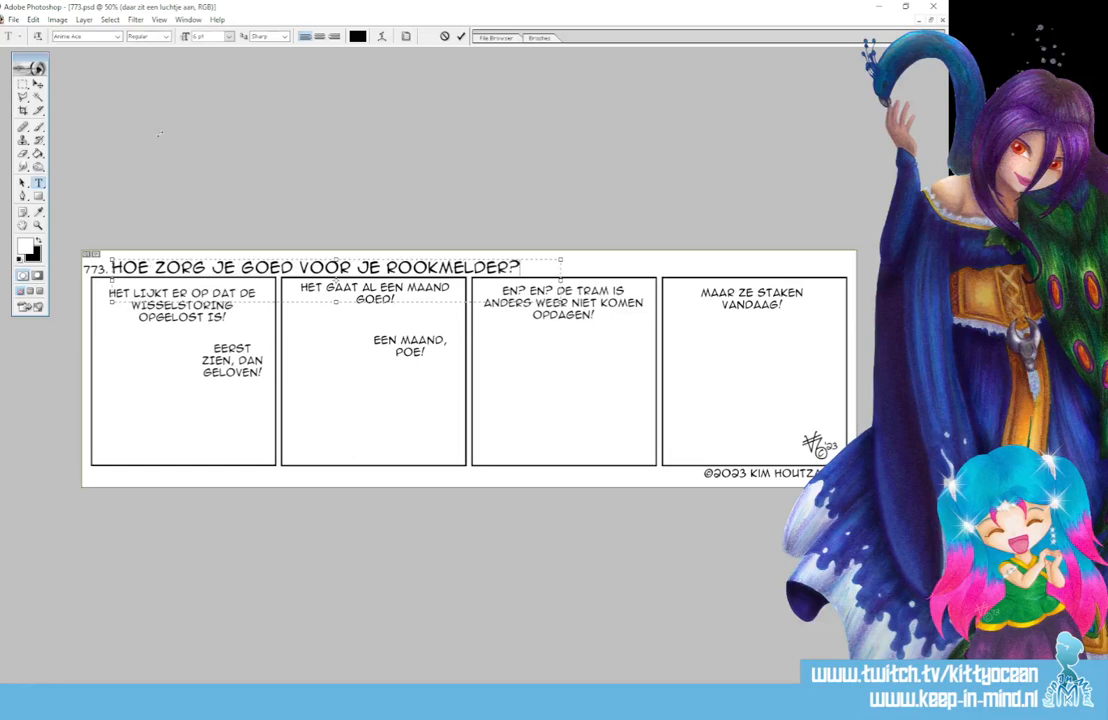
left_click(461, 37)
- Replace the first panel's upper text with "ROOKMELDERS ZIJN OP ELKE VERDIEPING VERPLICHT!" and widen its text box so it fits on two lines
left_click(185, 308)
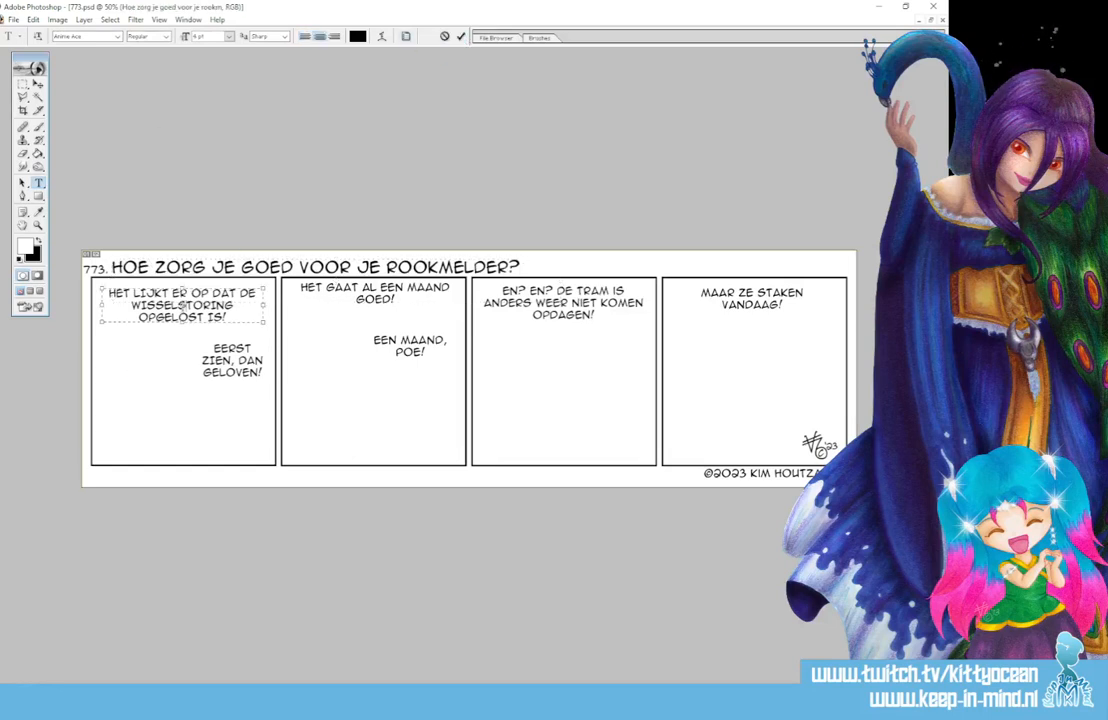
key("ctrl+a")
type("ROOKME")
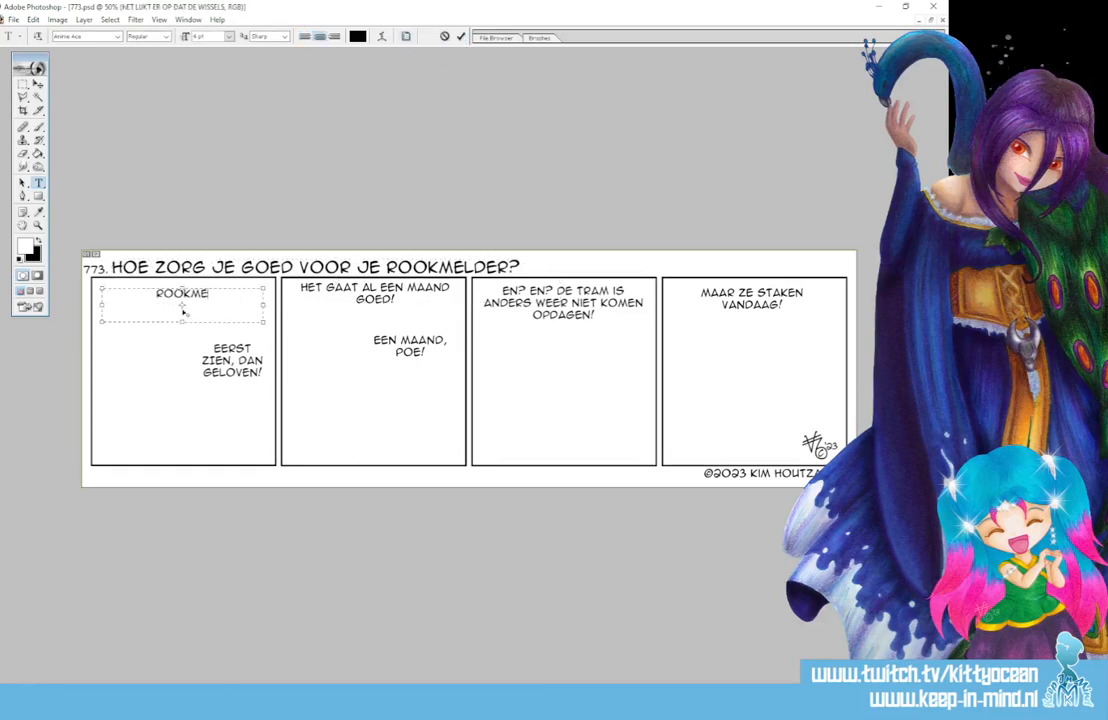
type("LDERS IN")
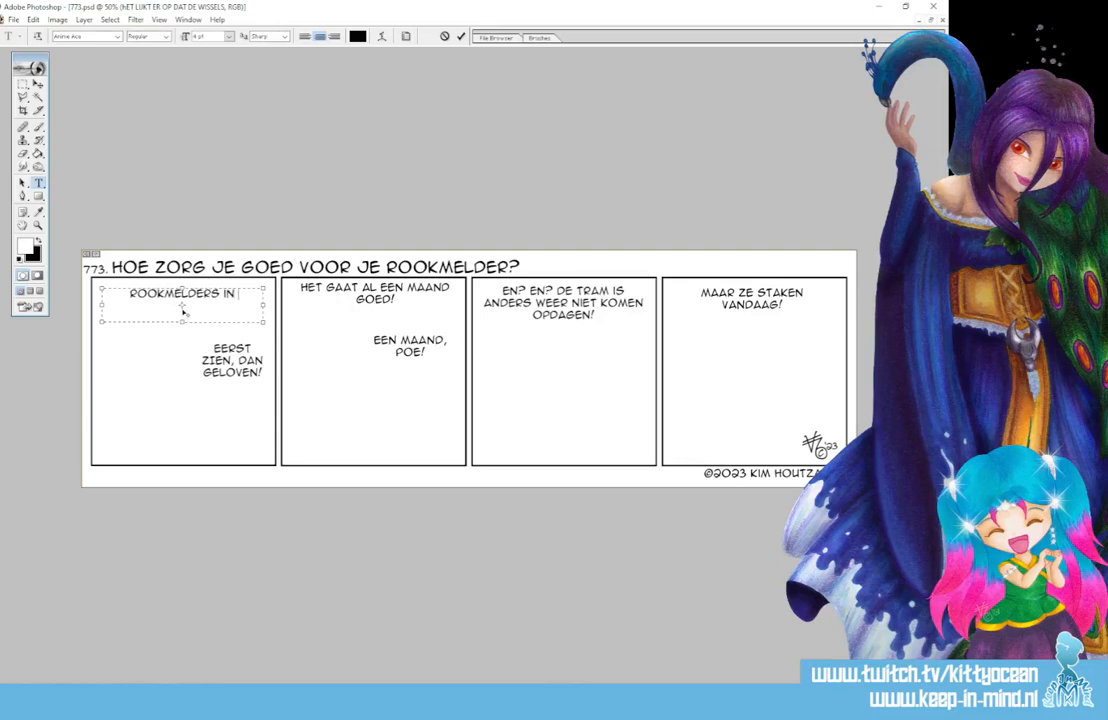
key("BackSpace")
key("BackSpace")
key("BackSpace")
type("ZIJN")
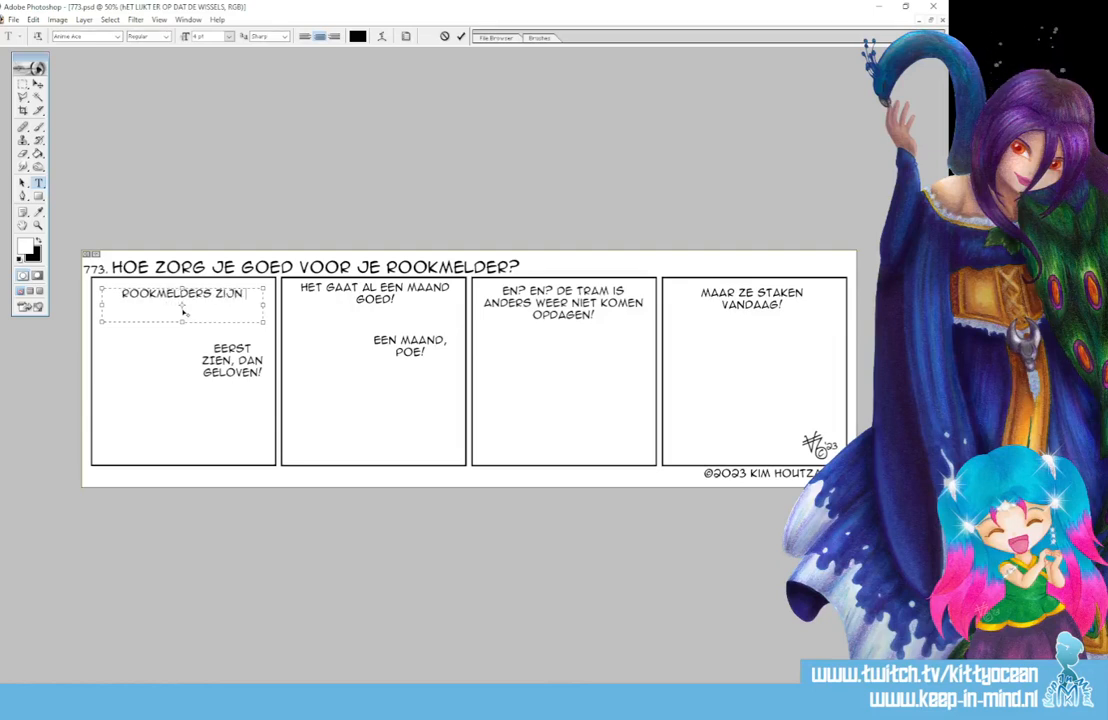
type(" OP ELKE VER")
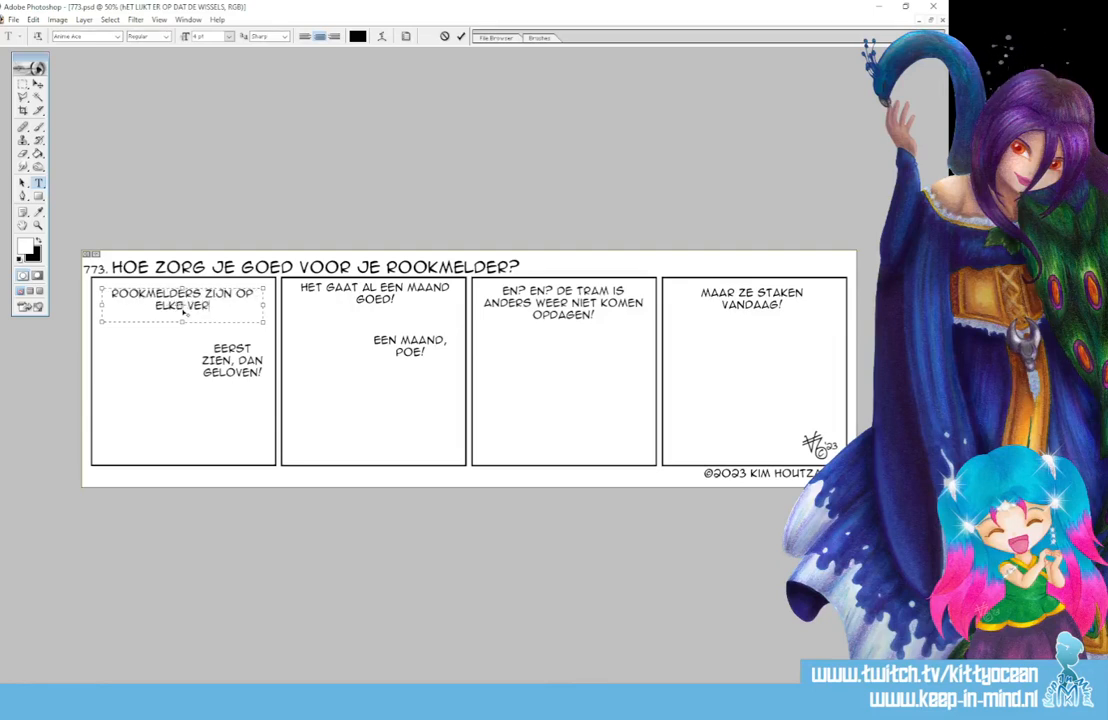
type("DIEPING VERPLI-")
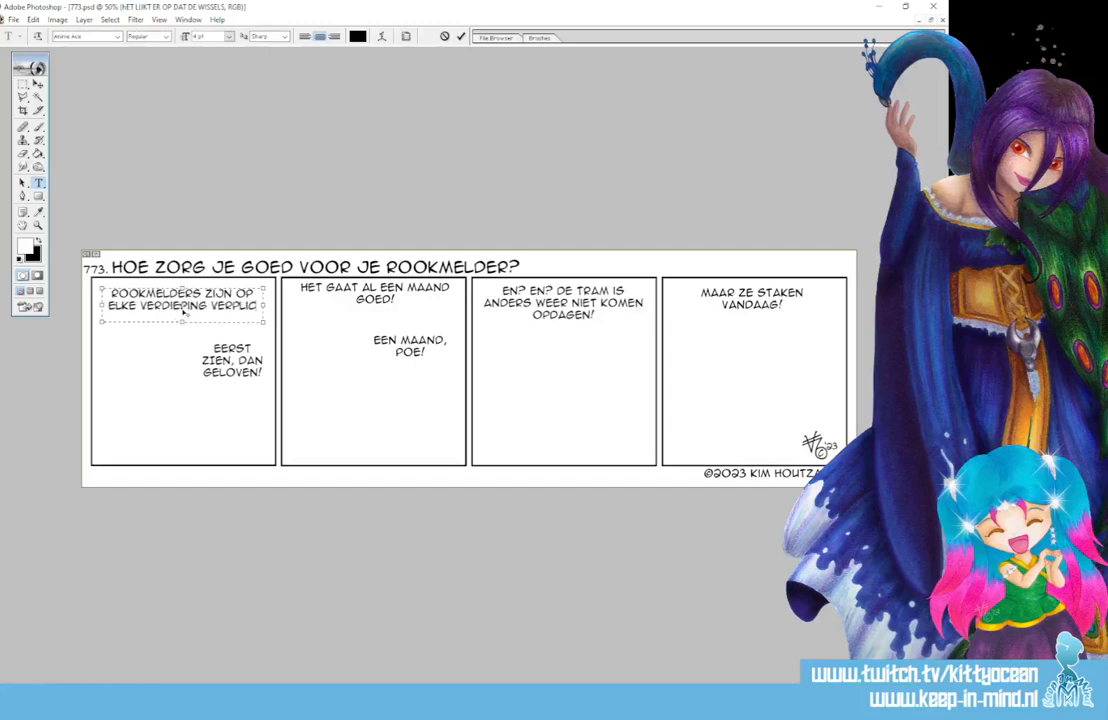
key("Return")
type("CHT!")
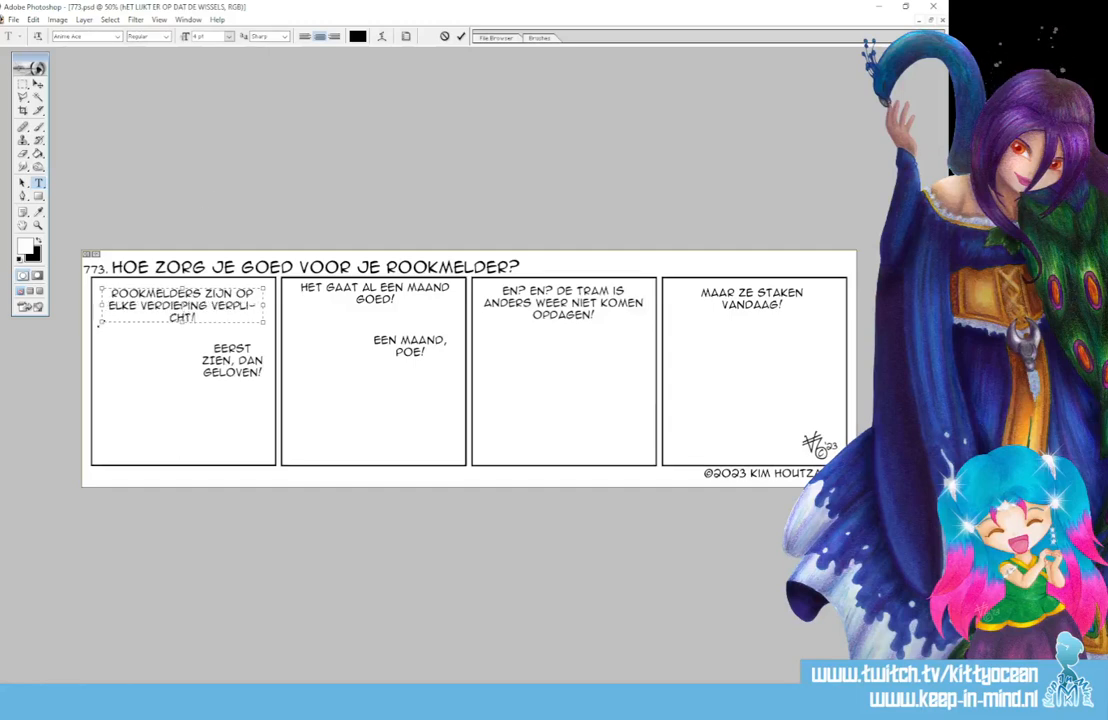
left_click_drag(101, 323, 96, 323)
left_click_drag(264, 322, 272, 322)
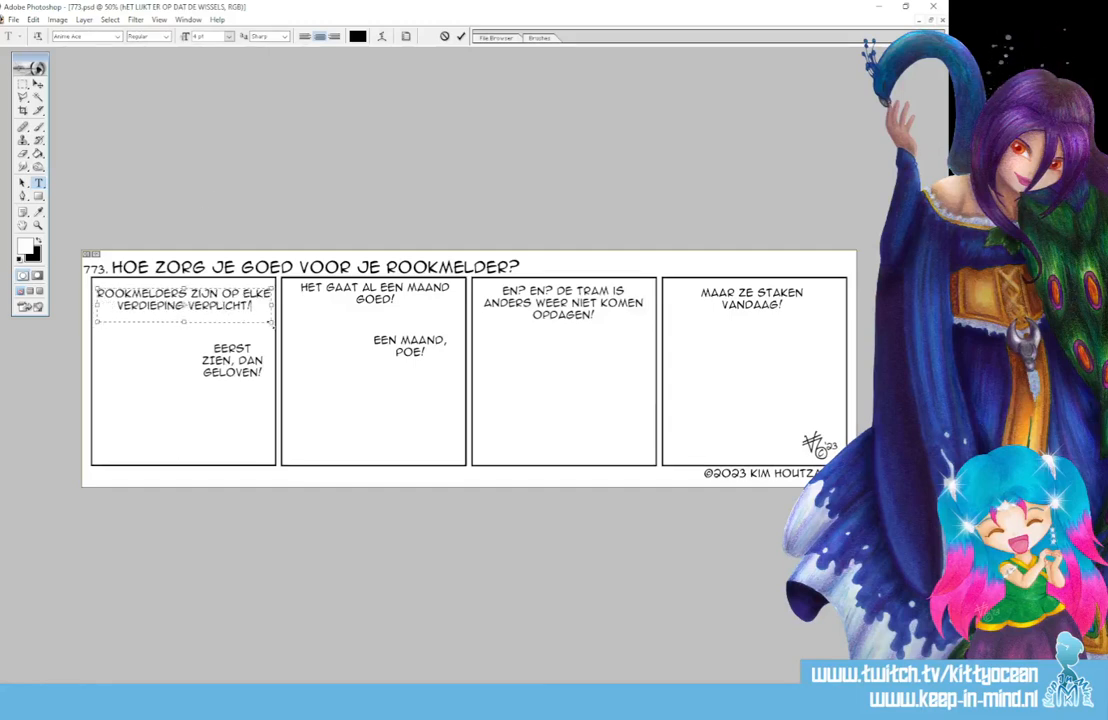
- Replace the first panel's lower text with "EN ZO ZORG JE ER VOOR..."
left_click(232, 360)
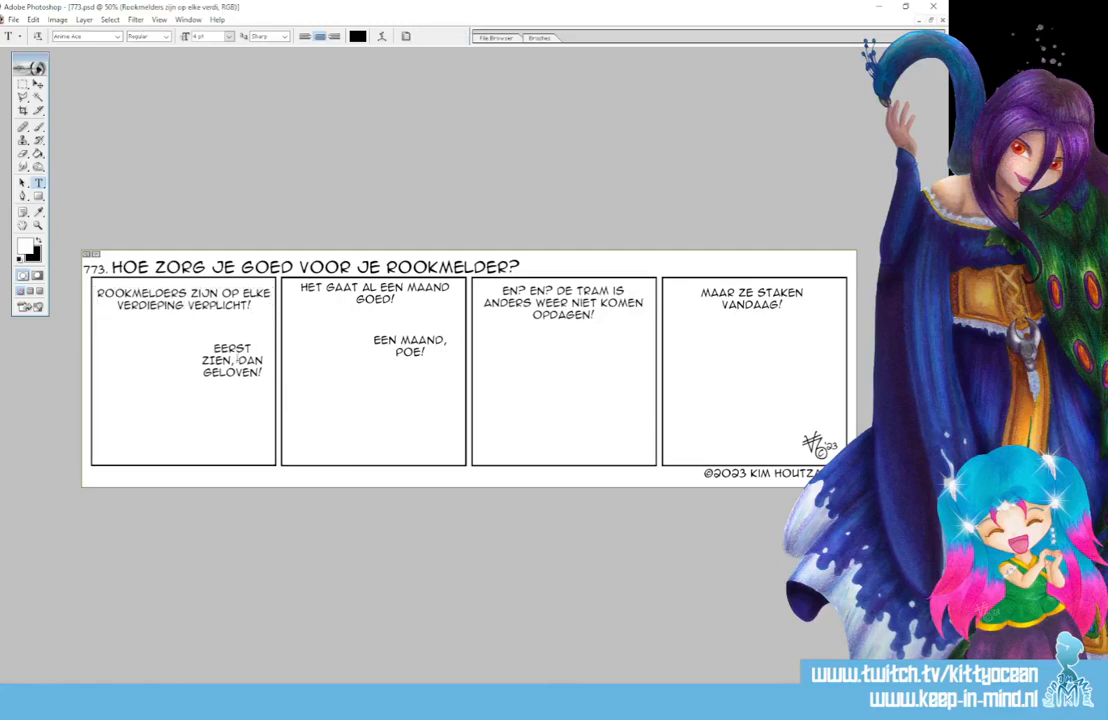
key("ctrl+a")
type("EN ZO")
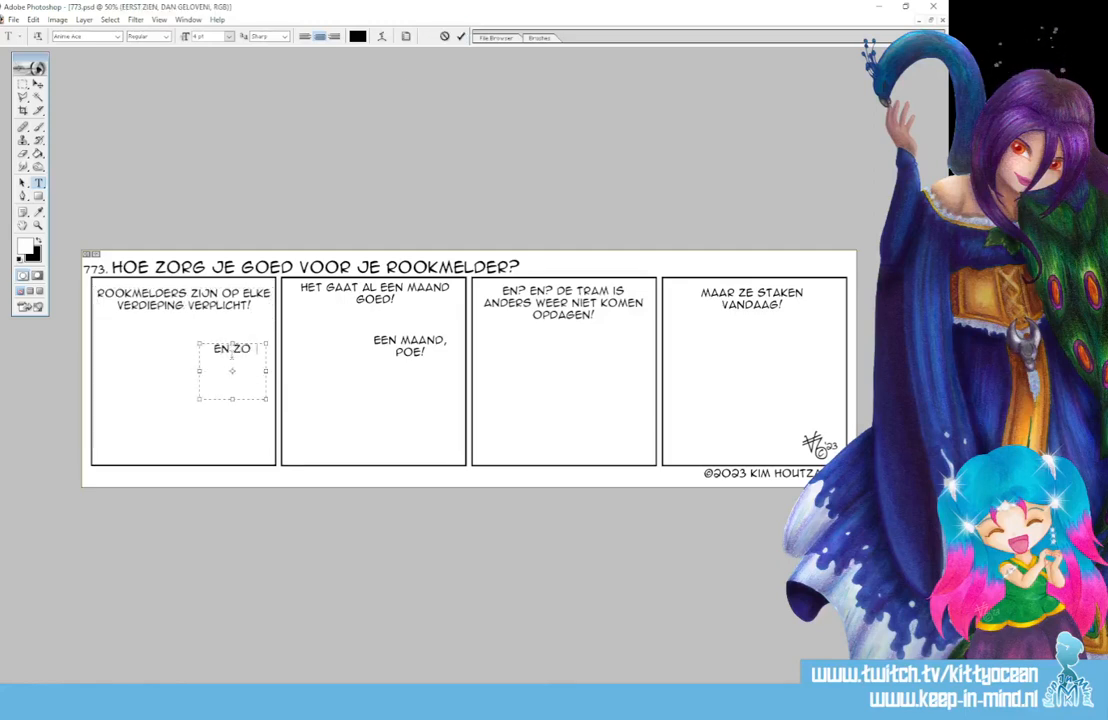
type(" ZORG JE ER VOOR")
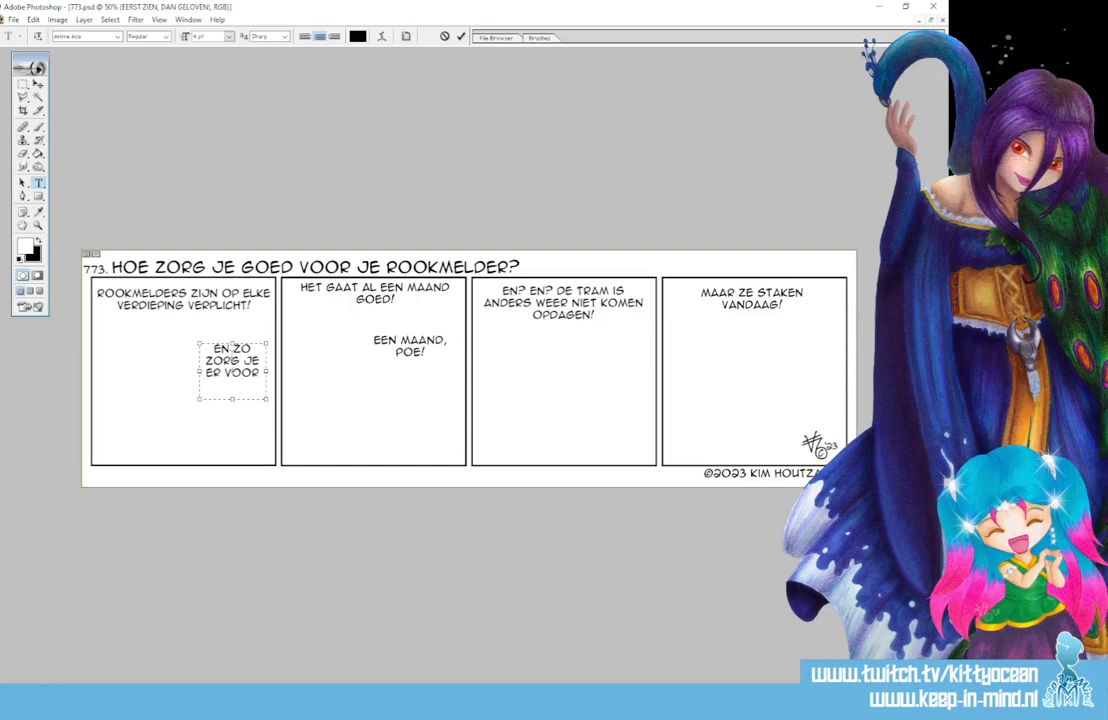
type("!")
key("BackSpace")
type("...")
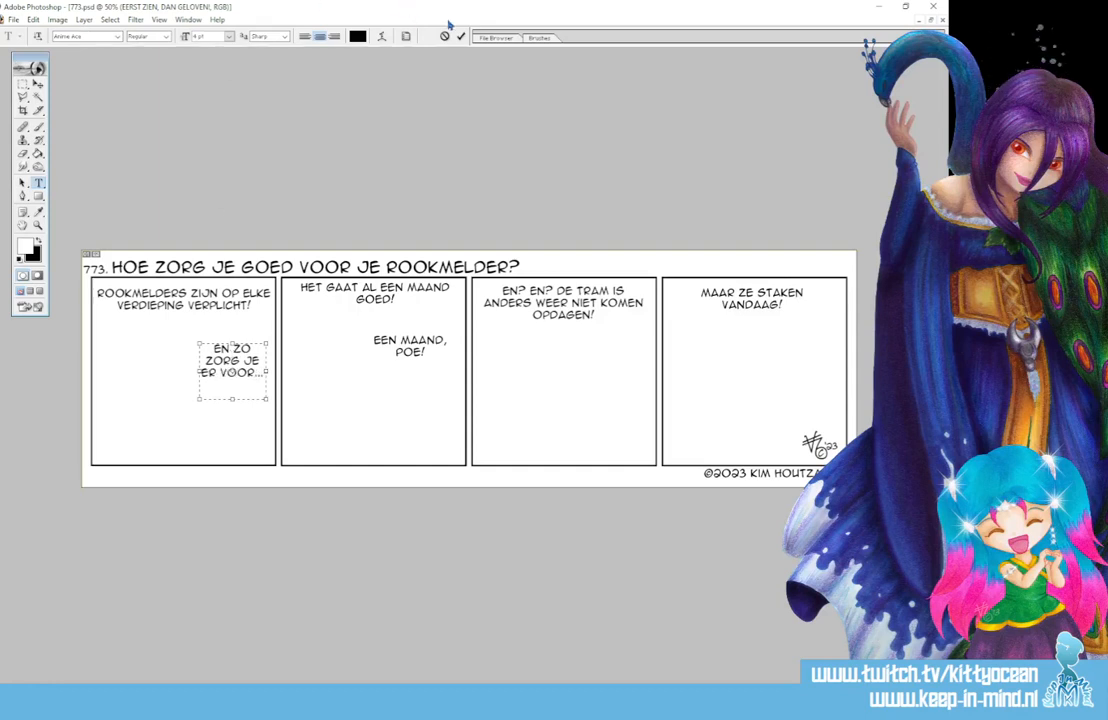
key("ctrl+Return")
- Replace the second panel's upper text with "TEST ZE EENS PER MAAND EN VERVANG DE INTERNE BATTERIJ OP TIJD."
left_click(375, 295)
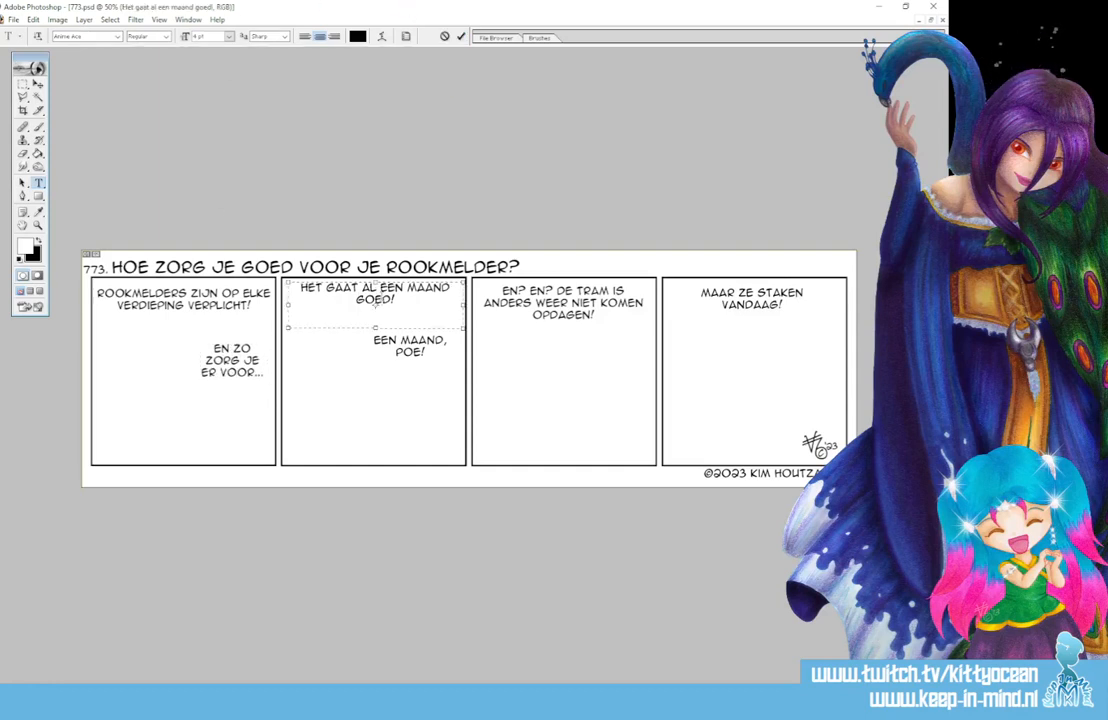
key("ctrl+a")
type("TEST ZE")
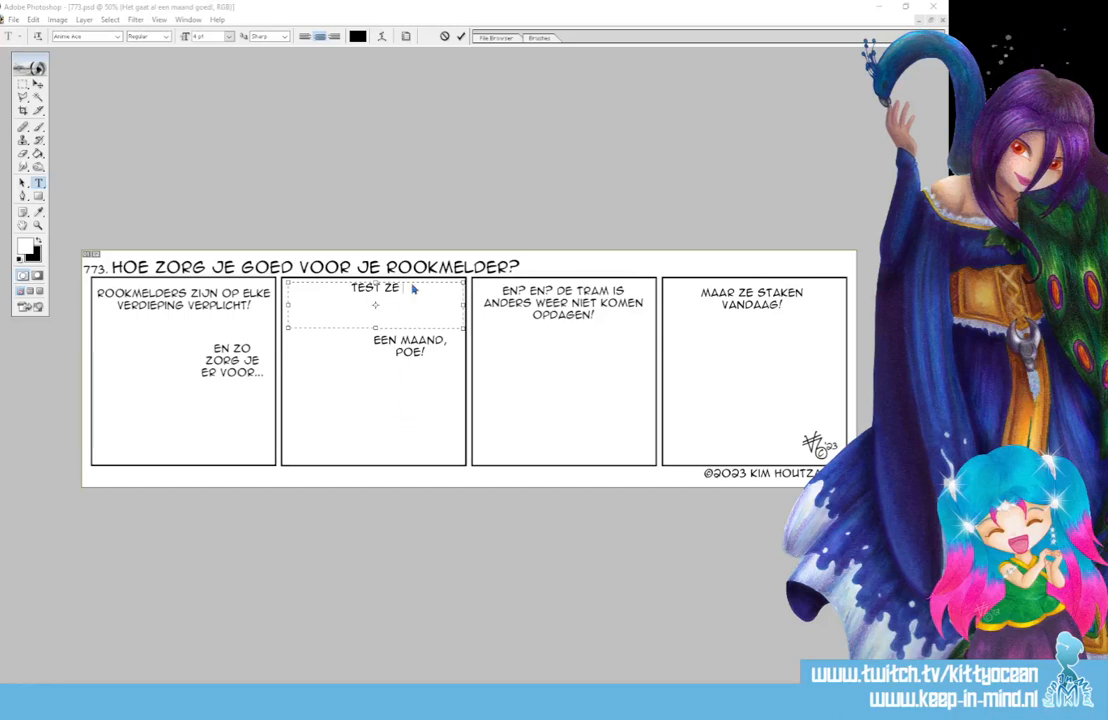
type("EENS PER MAAND")
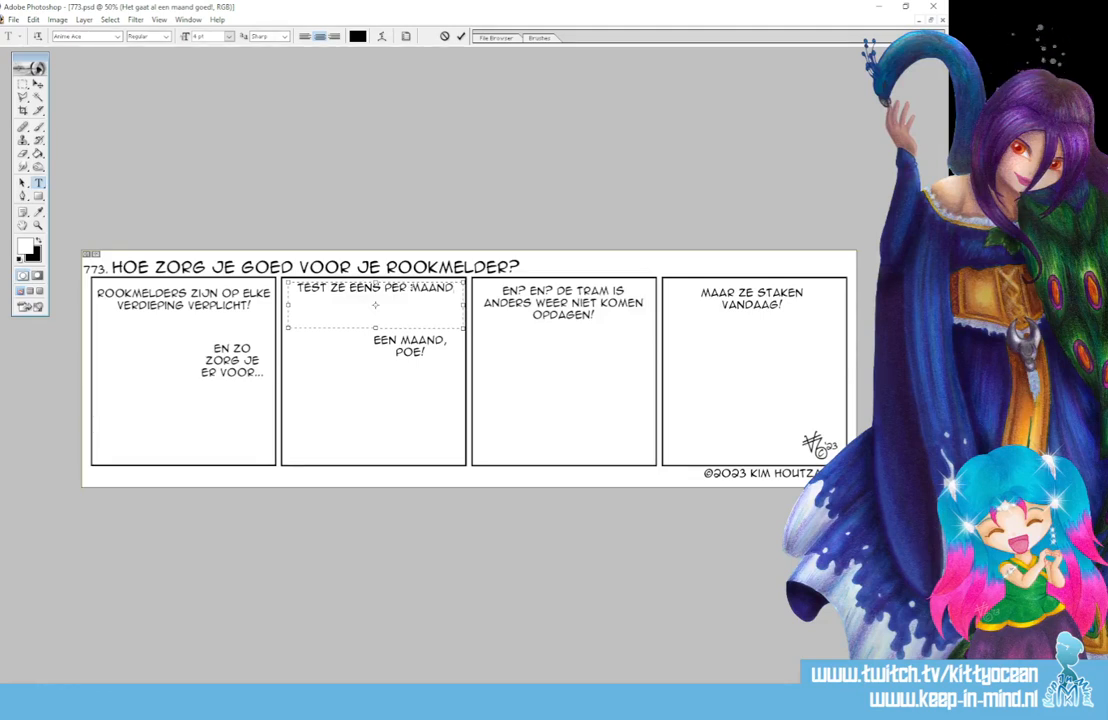
type("EN ERVANG")
key("BackSpace")
key("BackSpace")
key("BackSpace")
key("BackSpace")
key("BackSpace")
key("BackSpace")
type("VERVANG DE INTERNE")
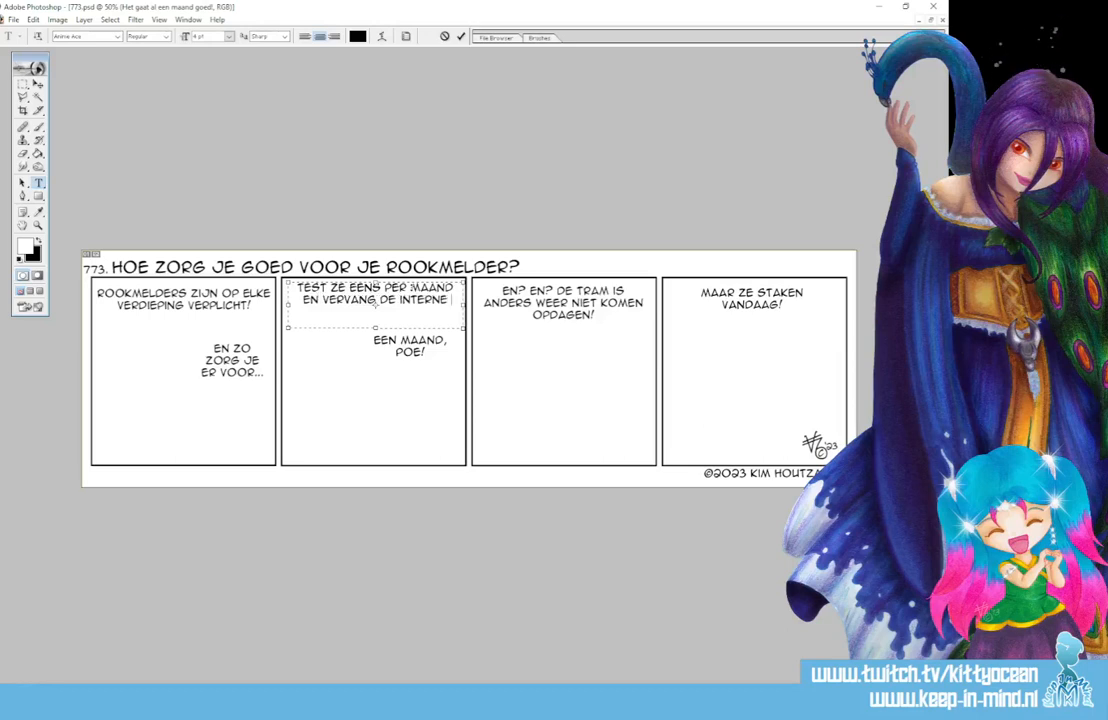
type(" BATTERIJ OP TIJD")
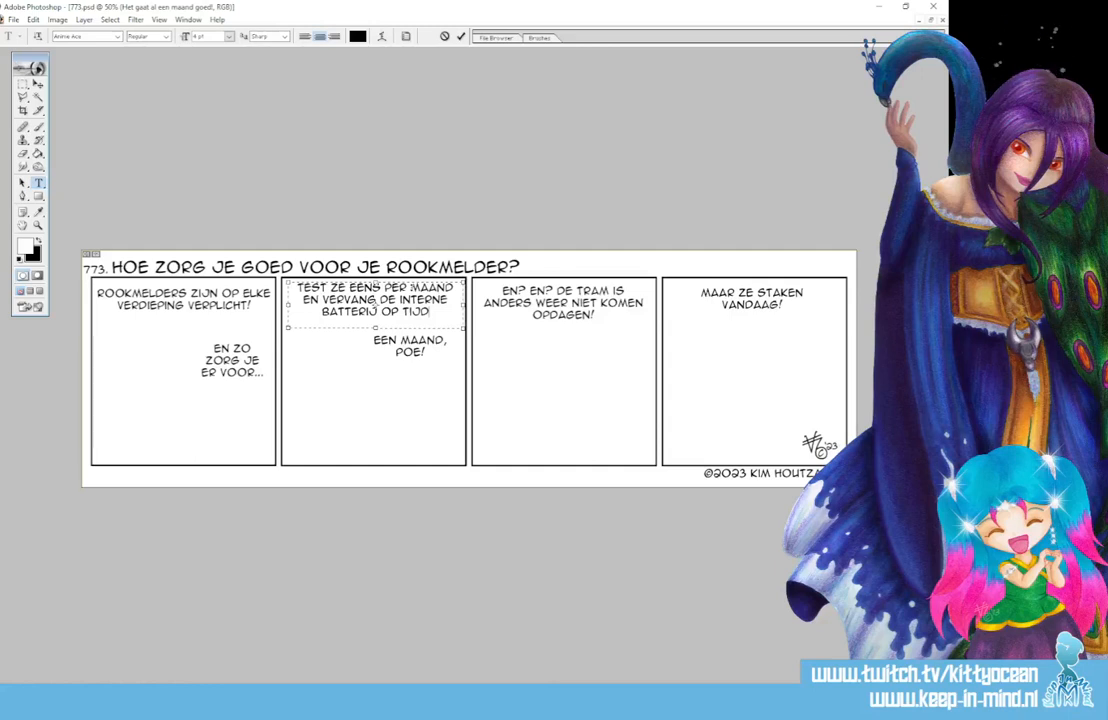
type(" (AL")
key("BackSpace")
key("BackSpace")
key("BackSpace")
key("BackSpace")
type(".")
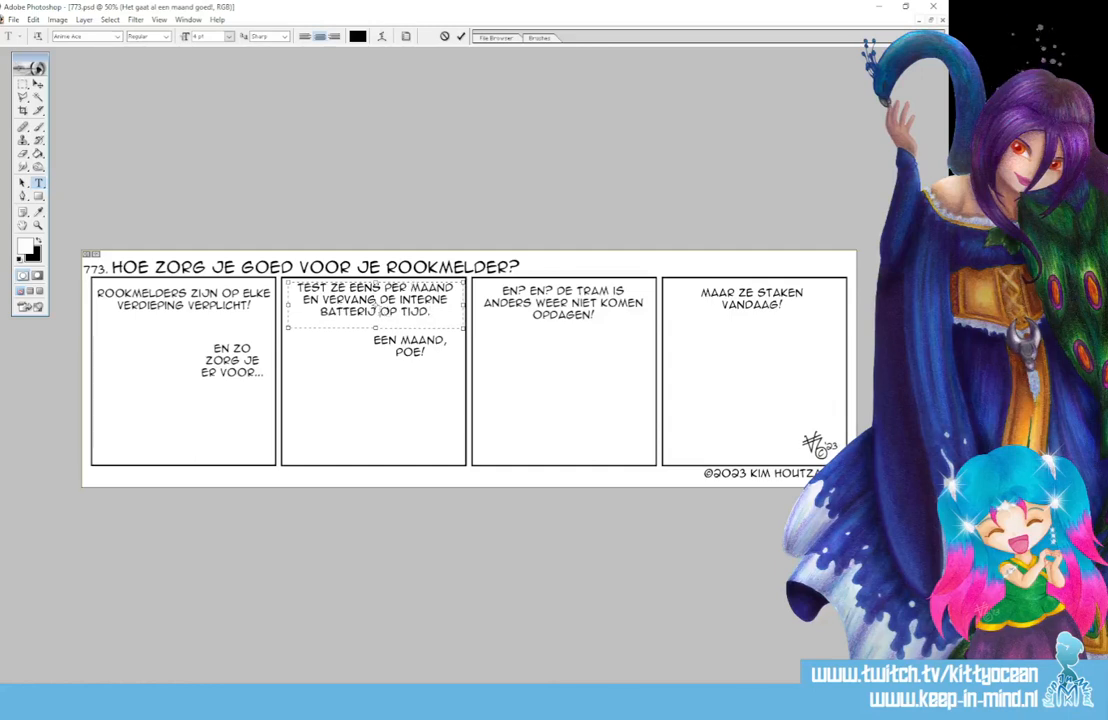
- Insert "(ALS ZE DIE HEBBEN)" before "OP TIJD." in the second panel's upper text
key("Left")
key("Left")
key("Left")
key("Left")
key("Left")
key("Left")
key("Left")
key("Left")
type("(ALS ZE DIE GE")
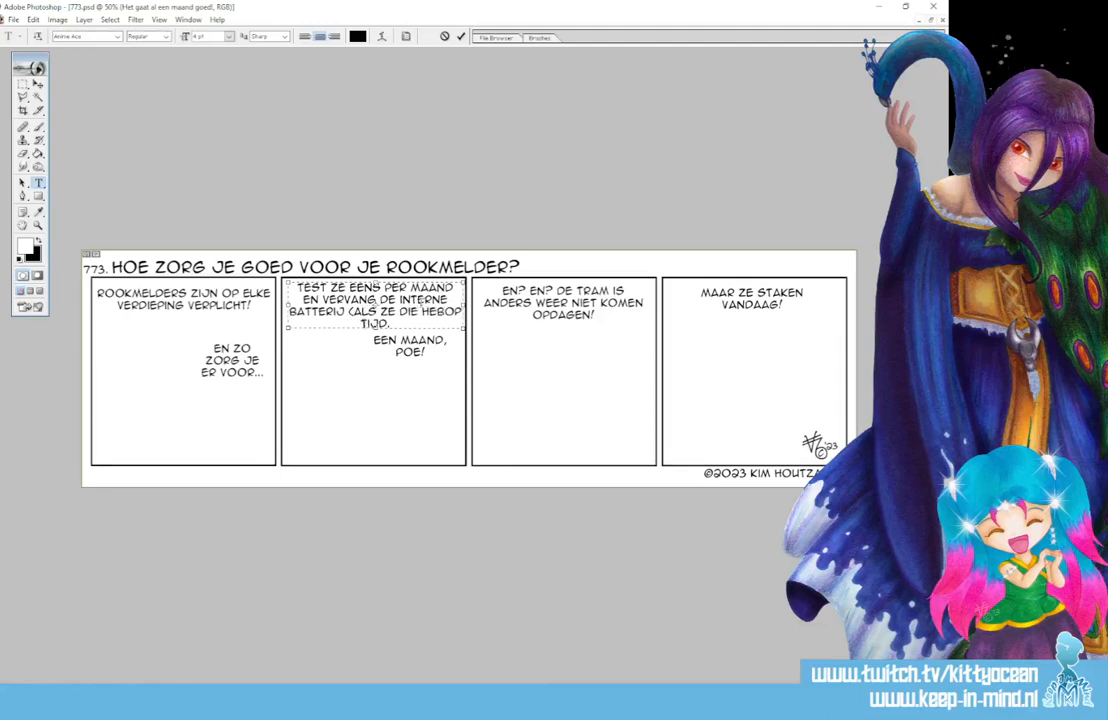
key("BackSpace")
key("BackSpace")
type("HEBBEN) OP TIJD.")
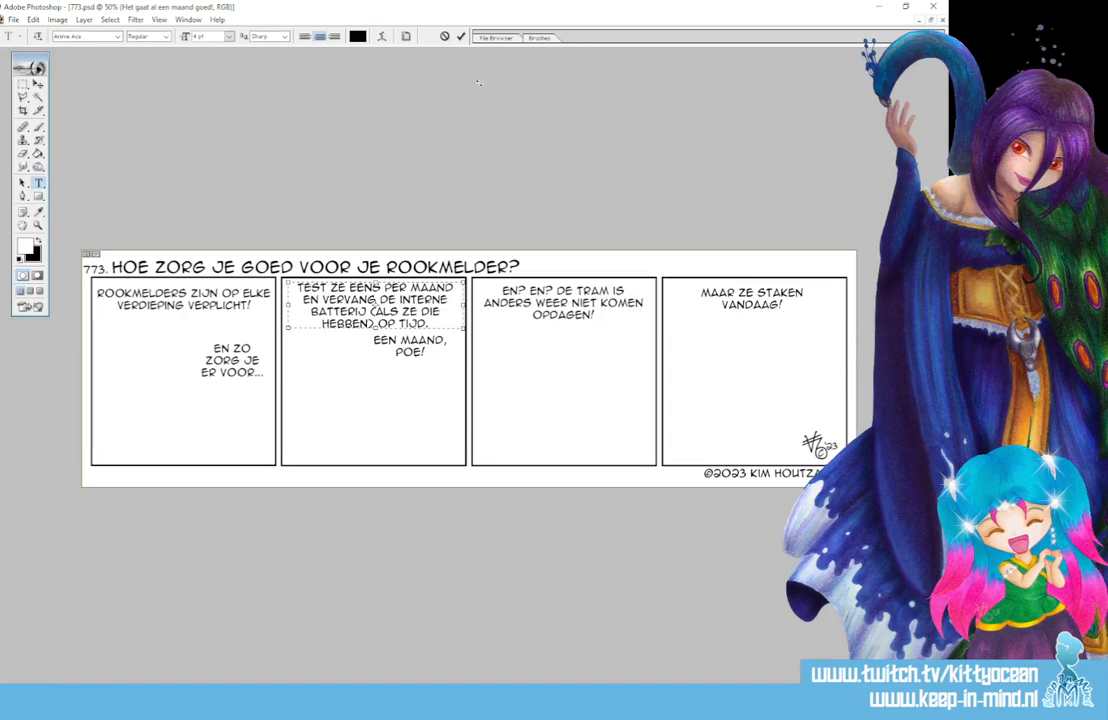
key("ctrl+Return")
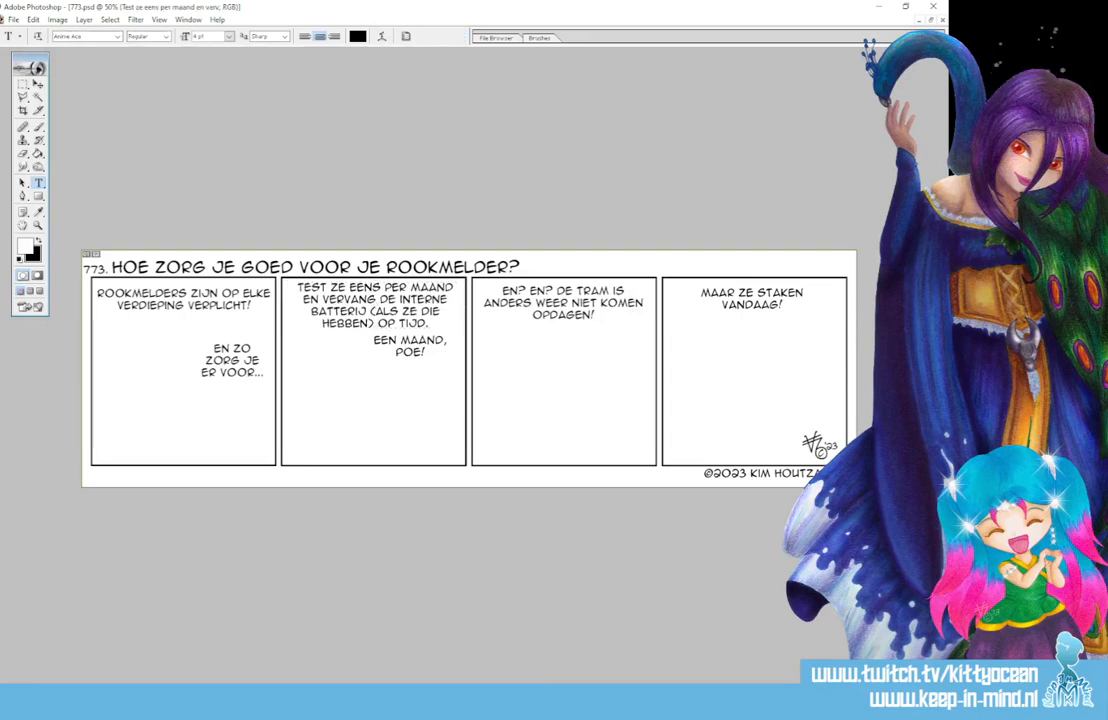
- Delete the second panel's lower text layer reading "EEN MAAND, POE!"
left_click(410, 346)
key("Delete")
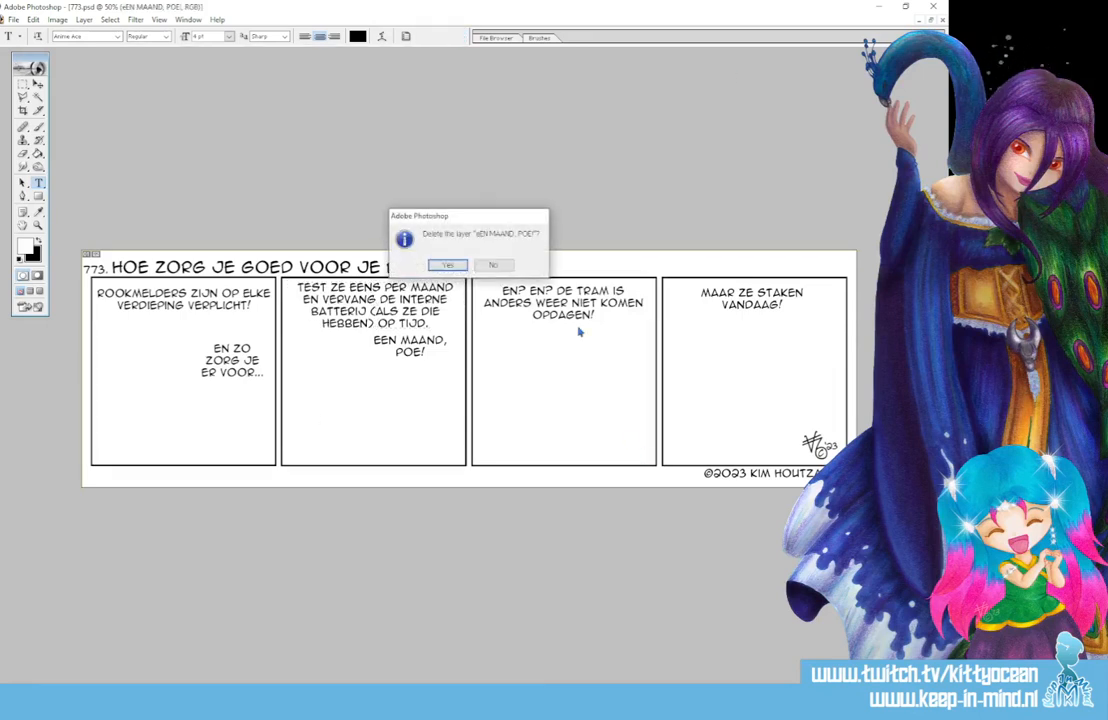
left_click(447, 264)
- Replace the third panel's text with "ZUIG ZE ZO NU EN DAN AF..."
left_click(552, 301)
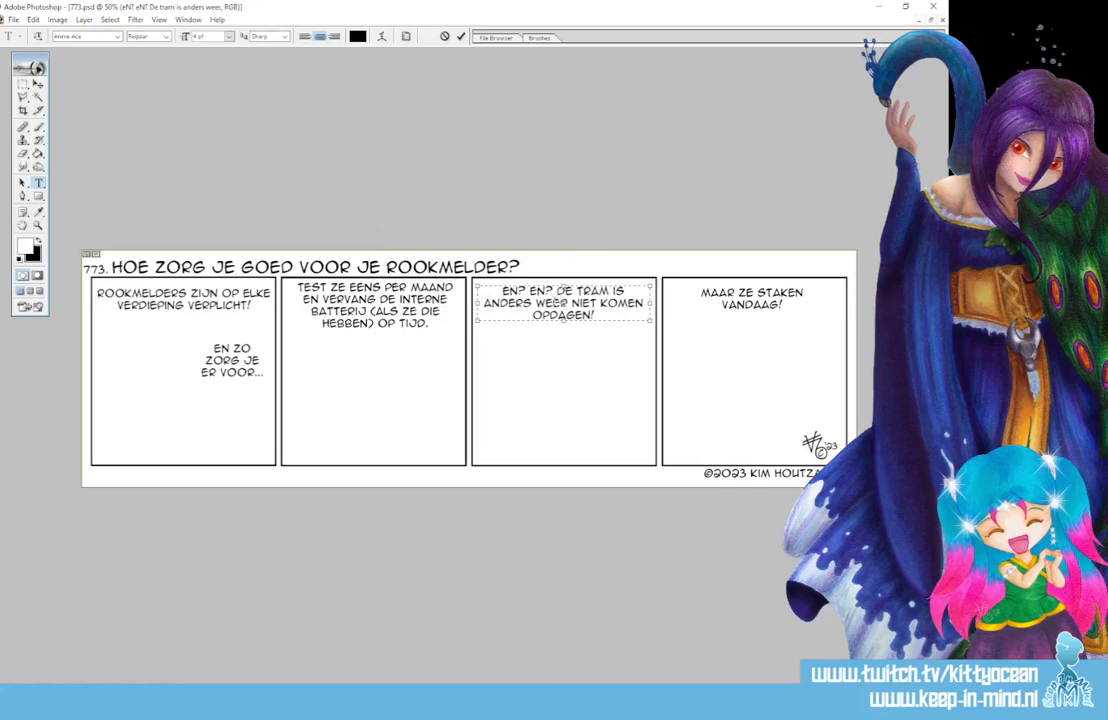
key("ctrl+a")
type("ZUIG")
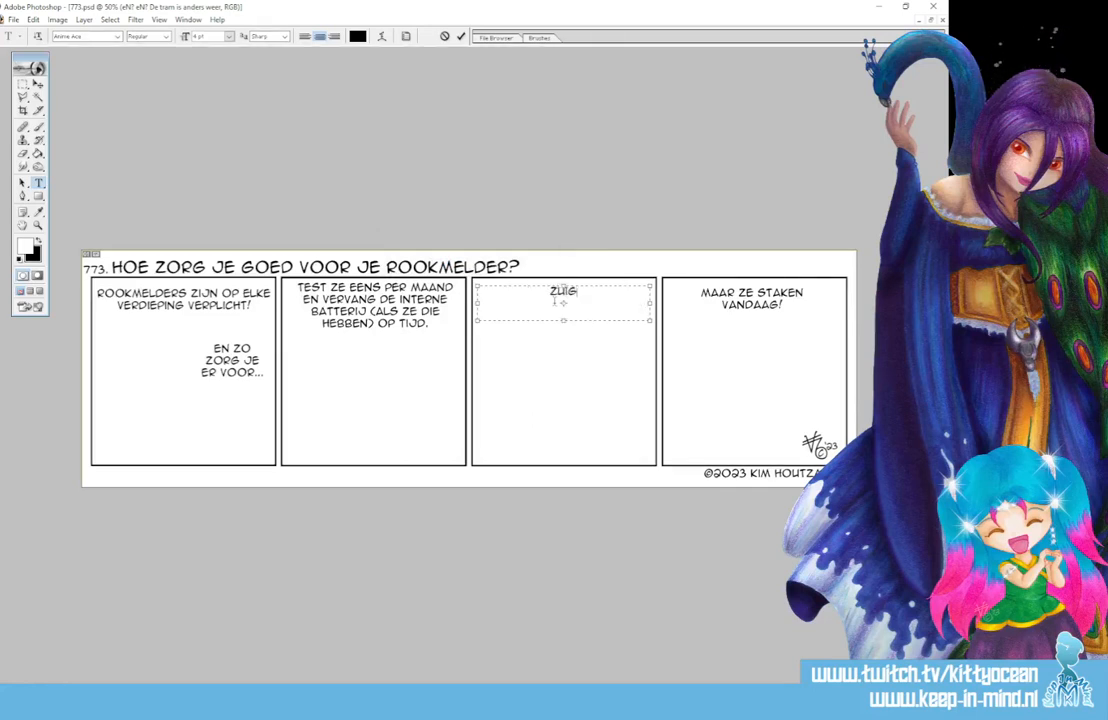
type(" ZE ZO")
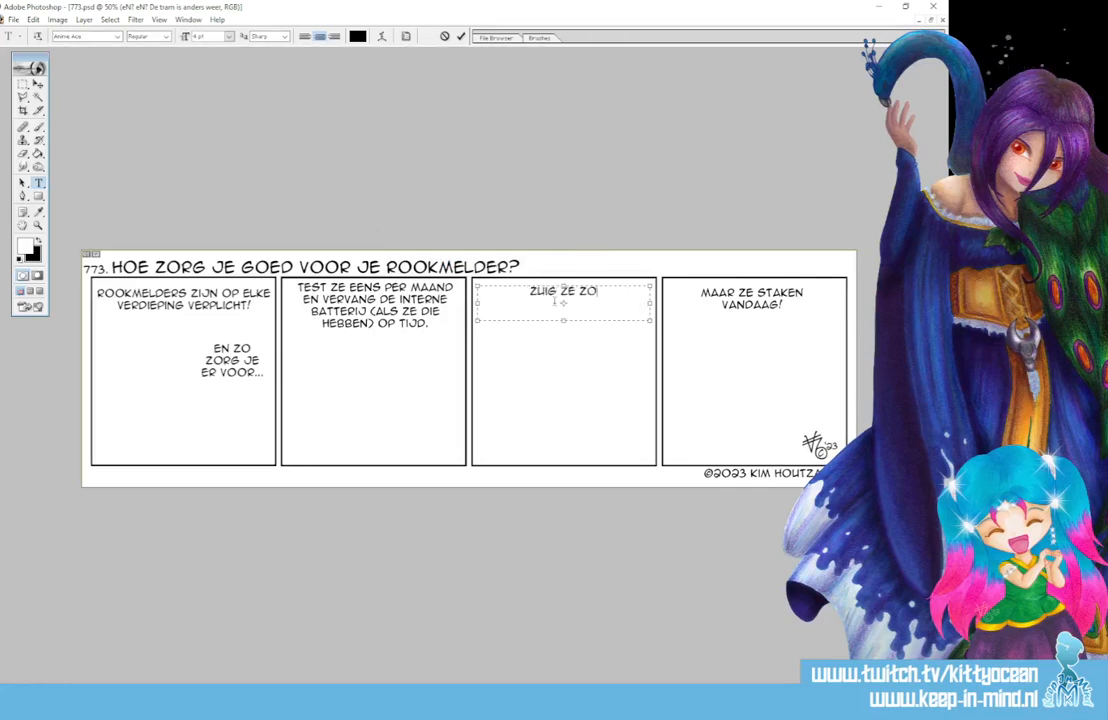
type(" NU EN DAN AF")
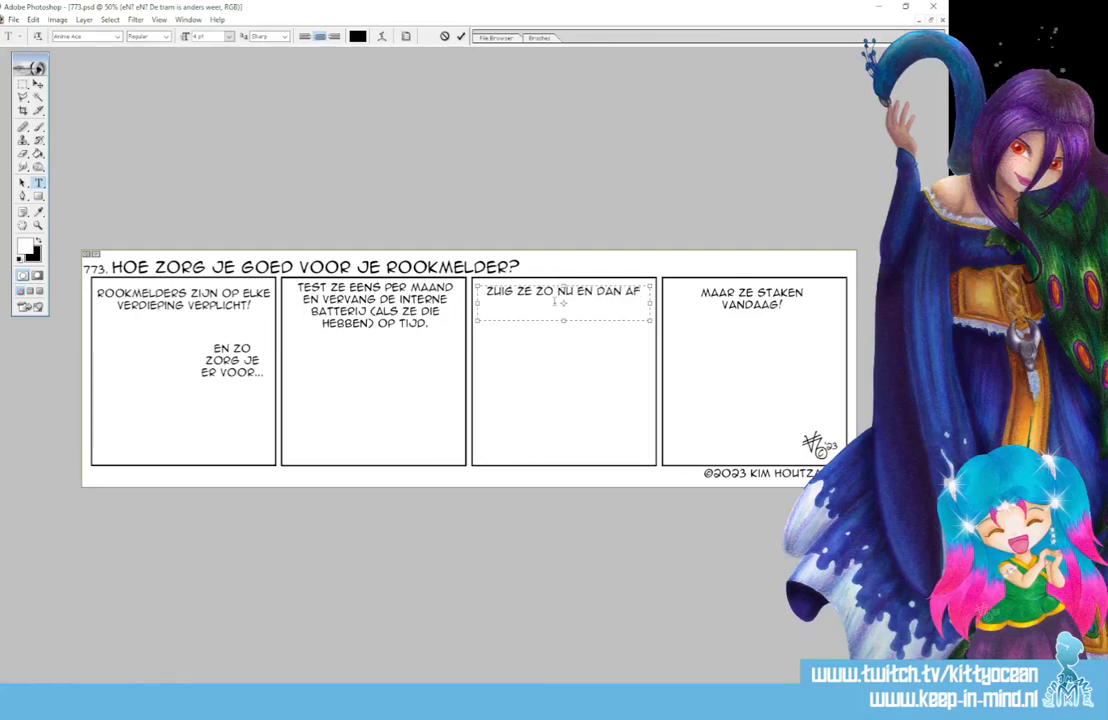
type("...")
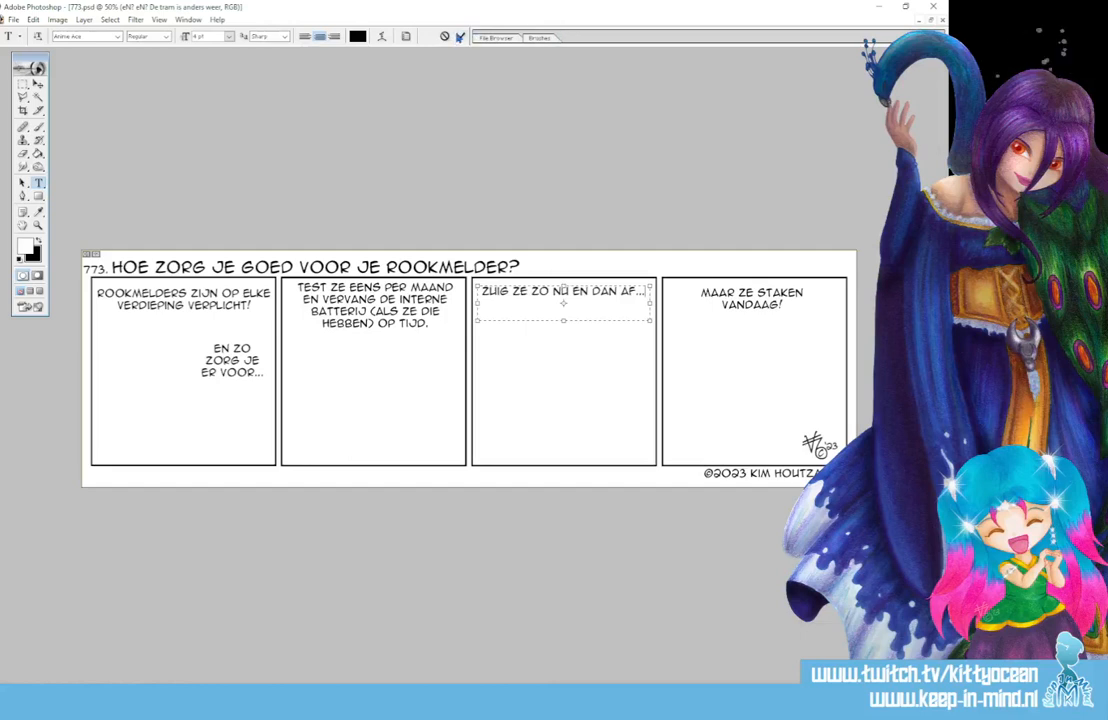
left_click(460, 36)
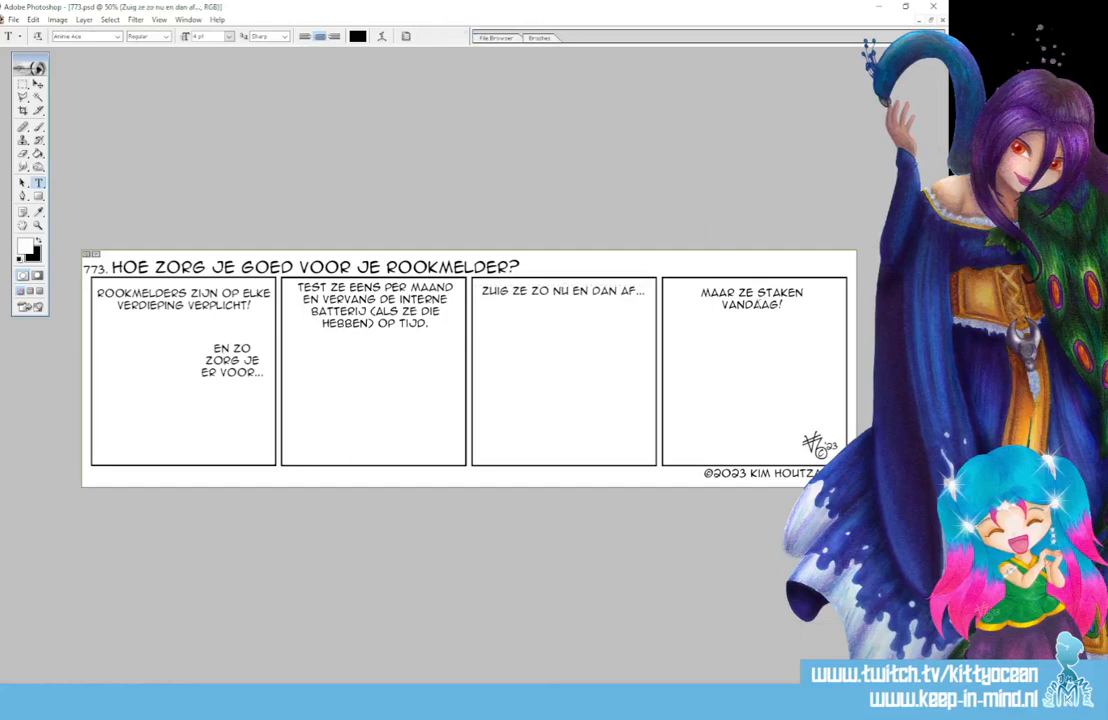
- Replace the fourth panel's text with "EN ZING EEN LIEF SLAAPLIEDJE VOOR ZE (JA, DAT MOET ECHT!..."
left_click(754, 300)
key("ctrl+a")
type("EN Z")
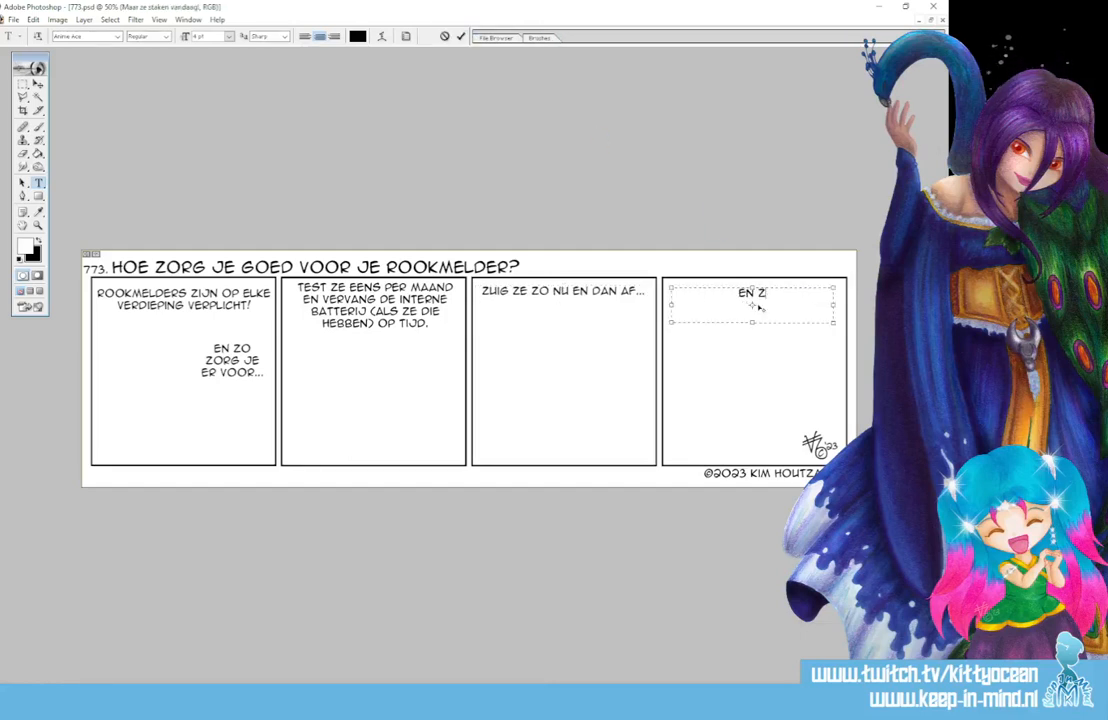
type("ING EEN ")
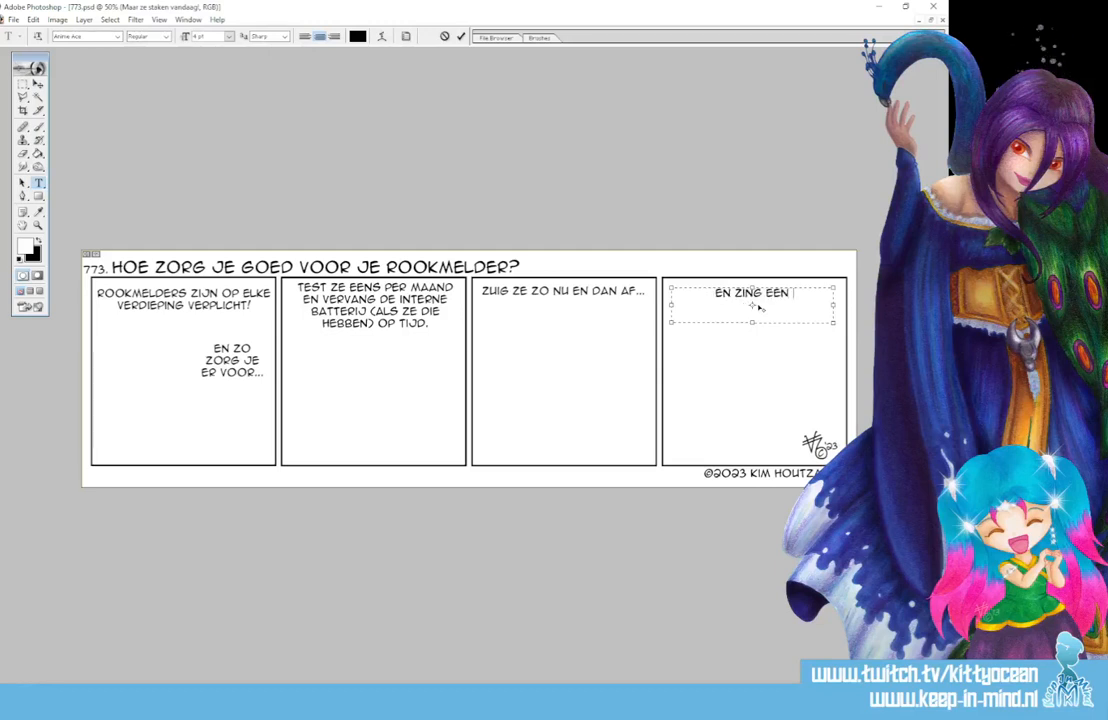
type("LIEF ")
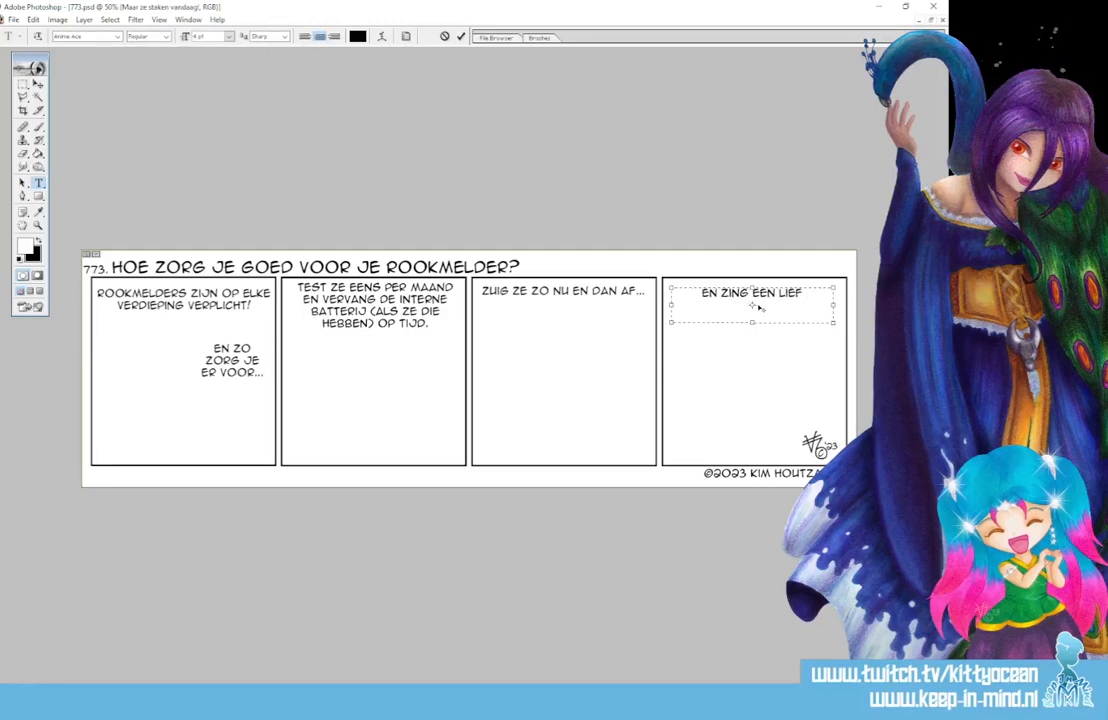
type("SLAAPLI")
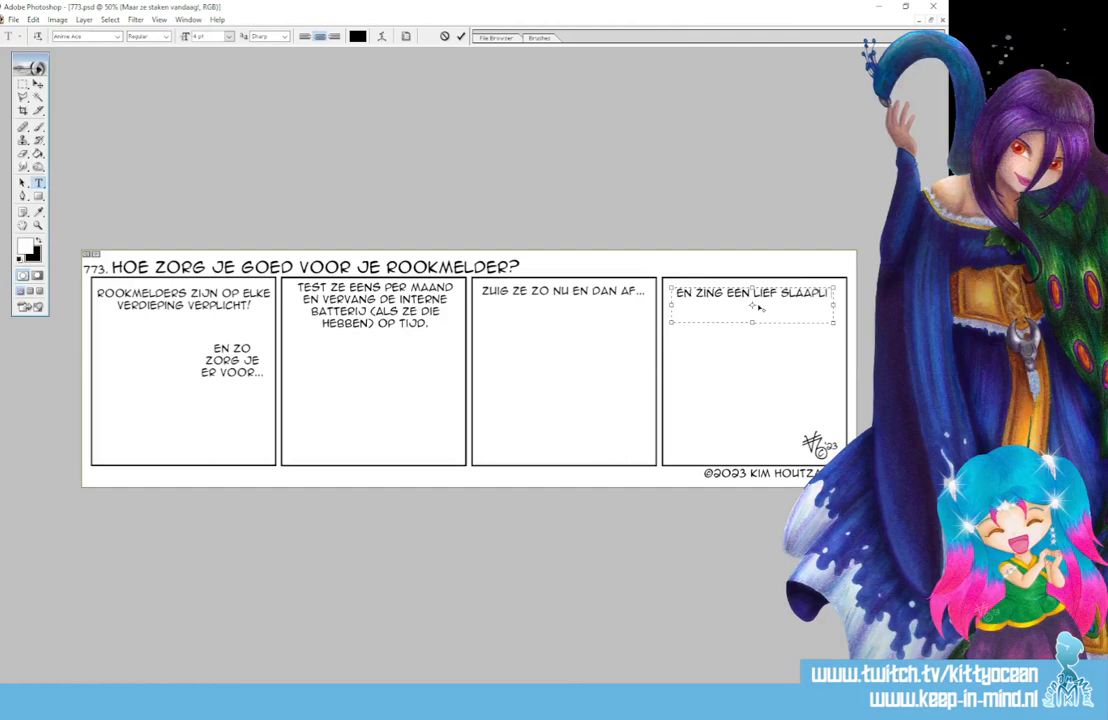
type("EDJE VOOR ZE")
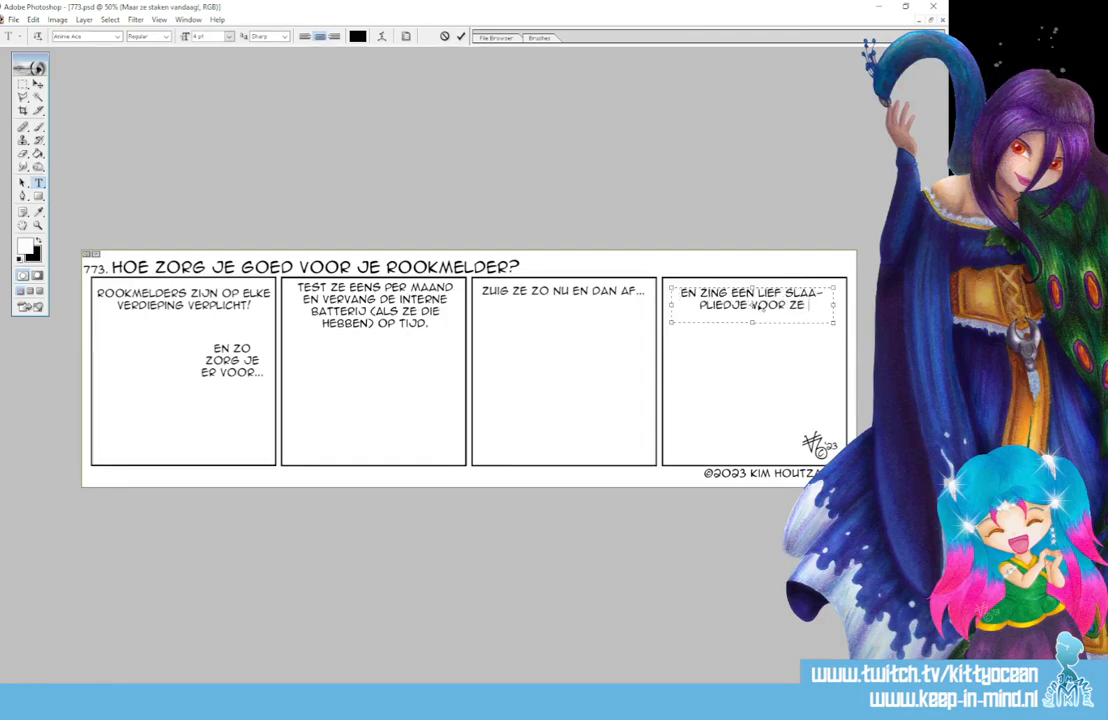
type(" (JA,")
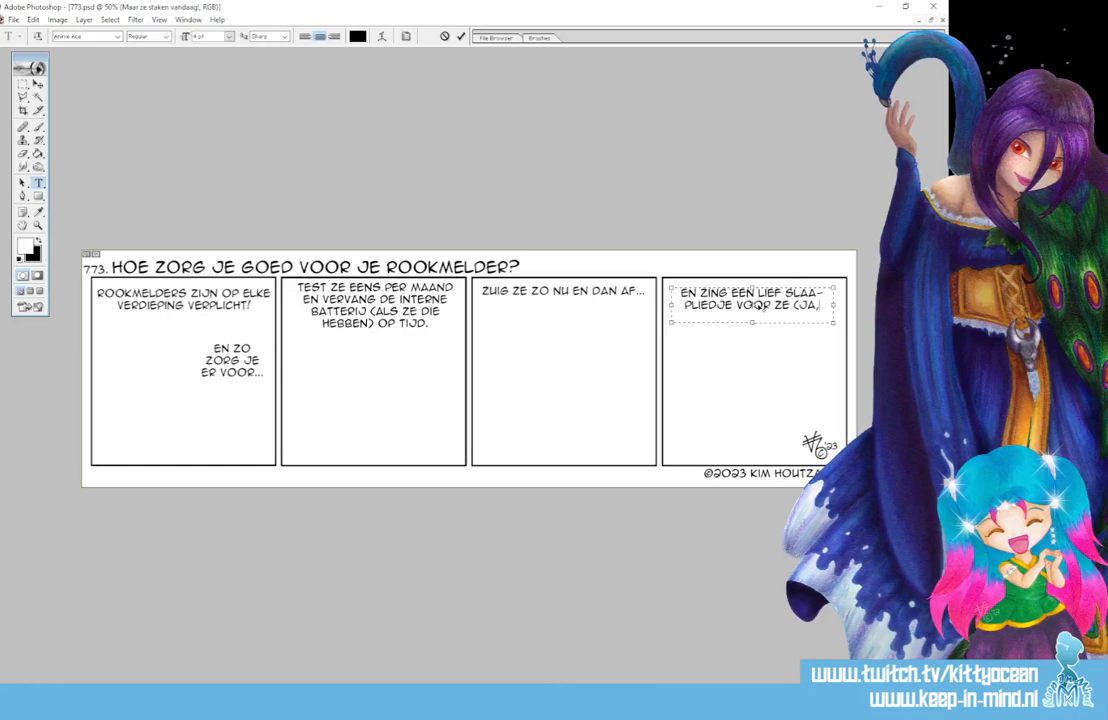
type(" DAT MOET ECHT!...")
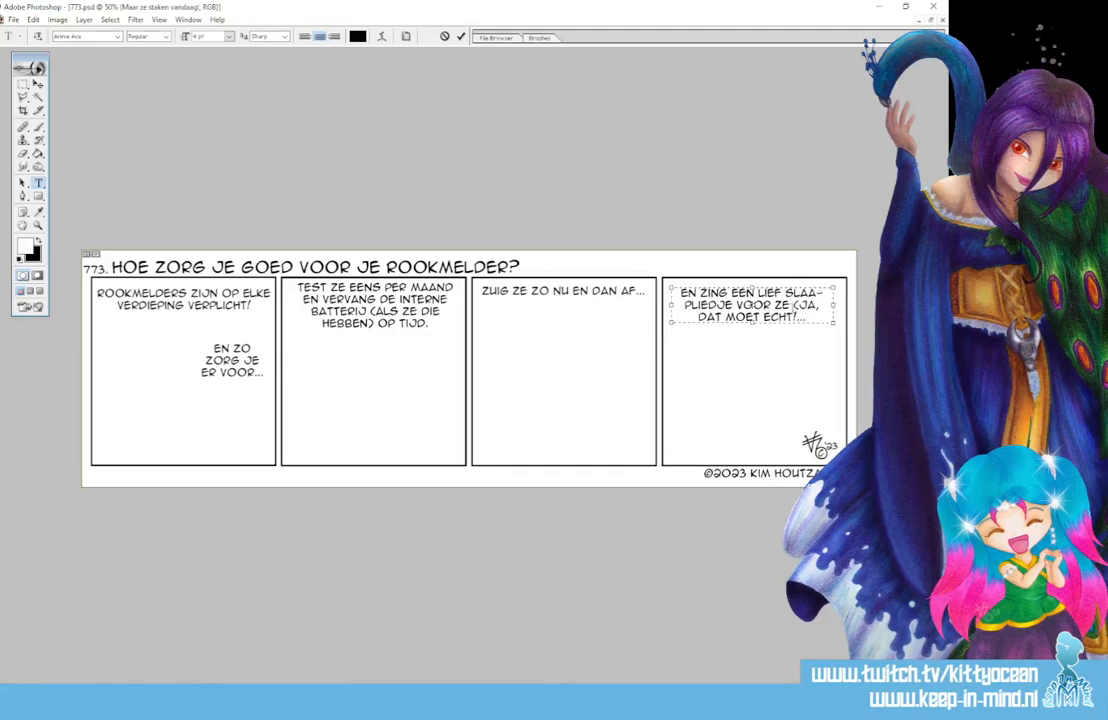
- Try an alternative remark in the fourth panel, replacing the part from "(JA," onward with "(MAG OOK EEN VERHAALTJE" and further words
left_click_drag(794, 305, 802, 320)
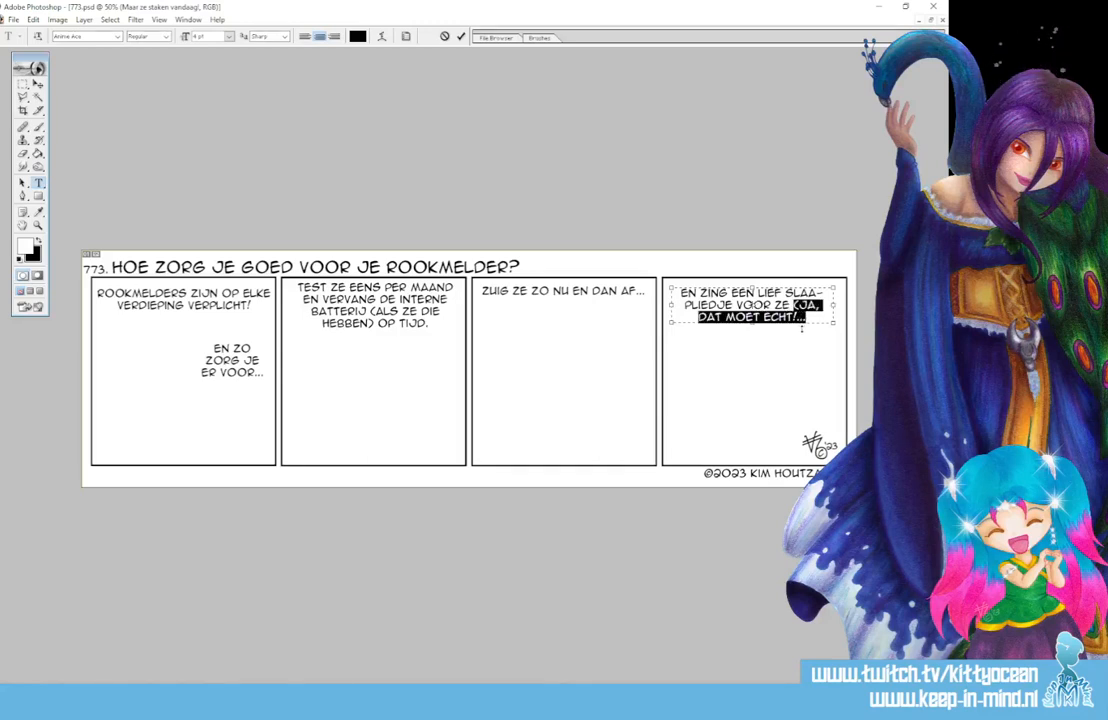
type("(MAG OOK EEN")
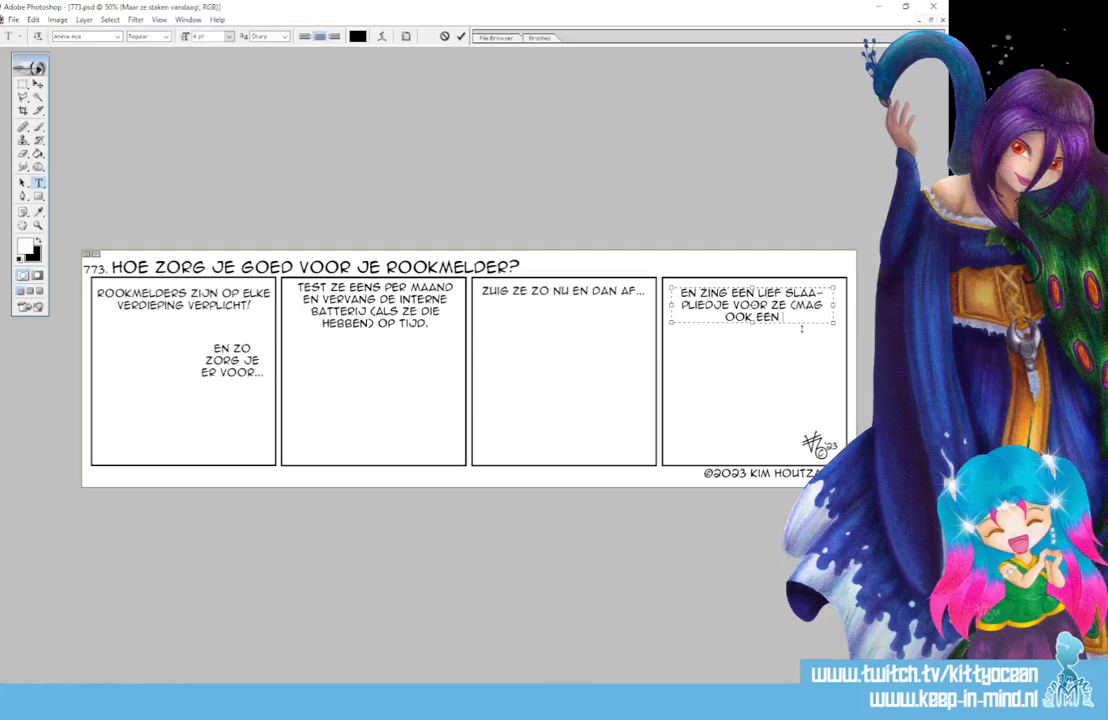
type(" VERHAALTJE")
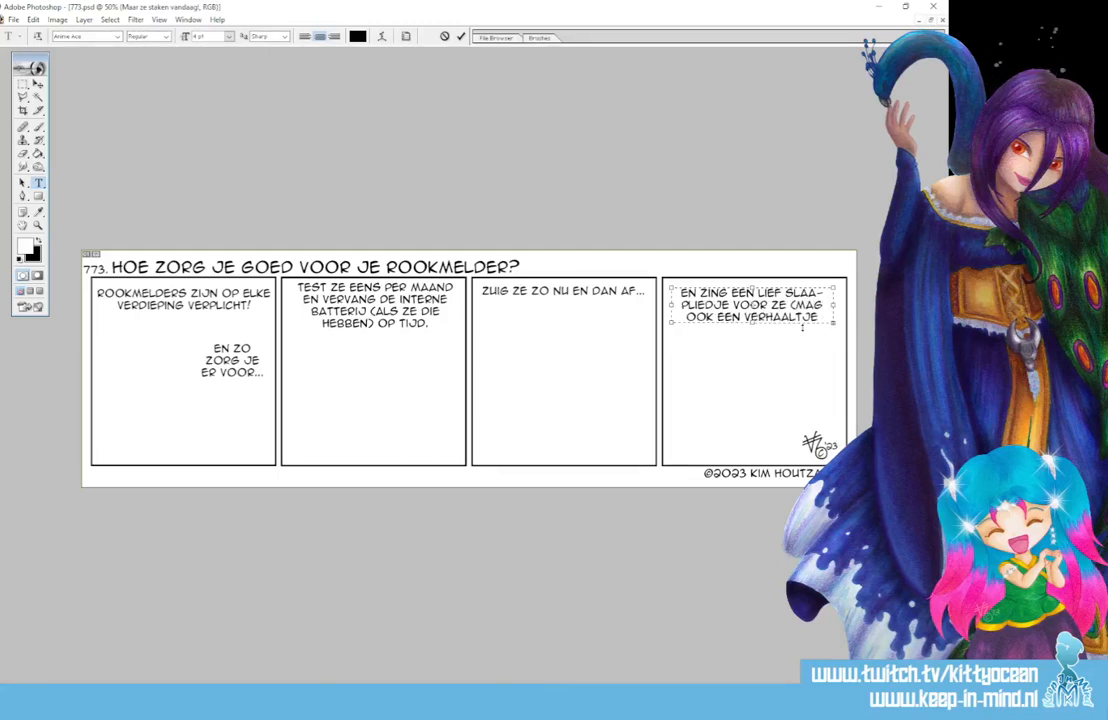
type(" VER-TELLEN Z")
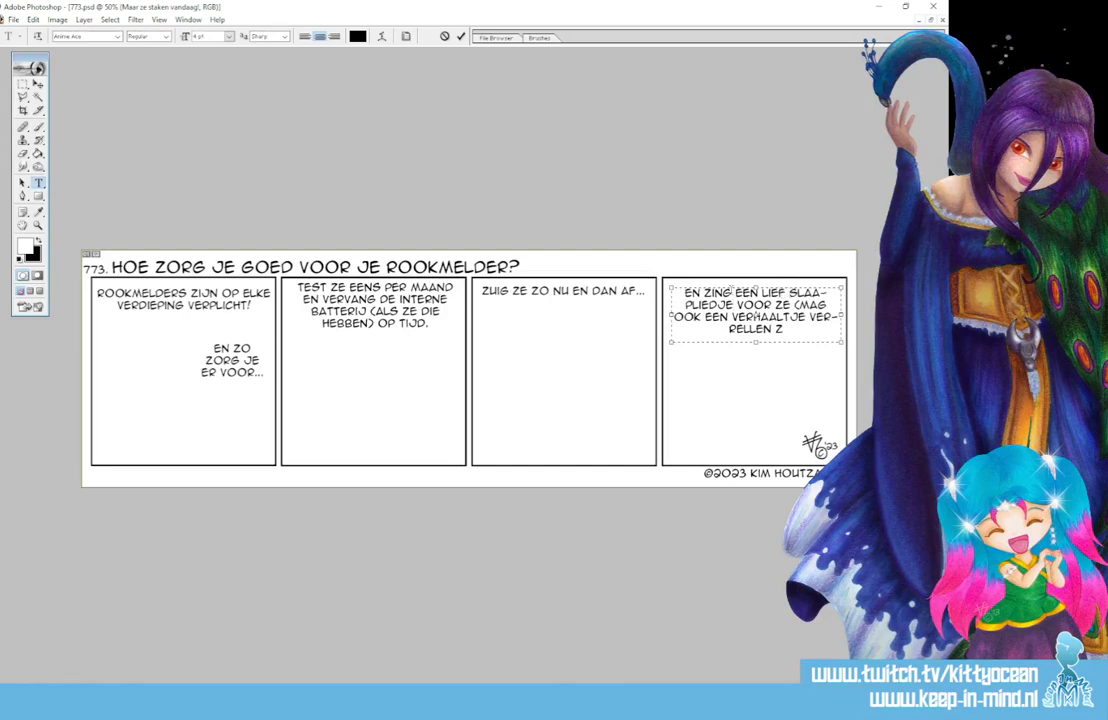
- Replace everything after "EN" in the fourth panel's text with "GEEF ZE ELKE DAG EEN COMPLIMENTJE!"
left_click_drag(703, 293, 793, 328)
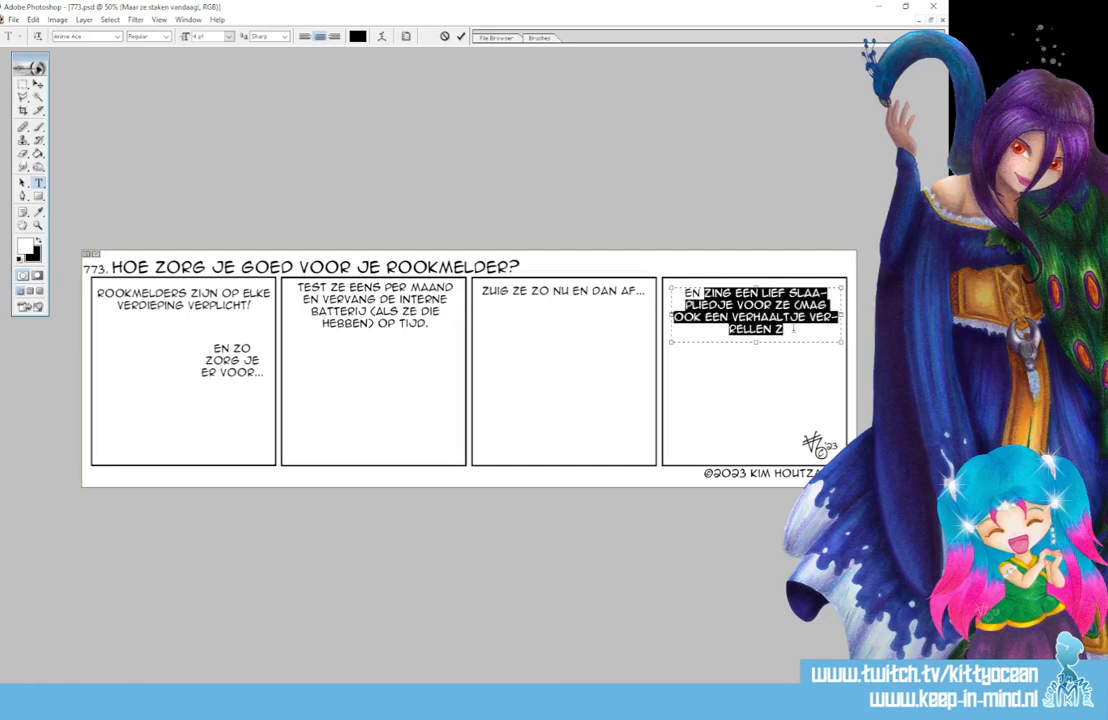
type("GEEF ZE ELKE DAG ")
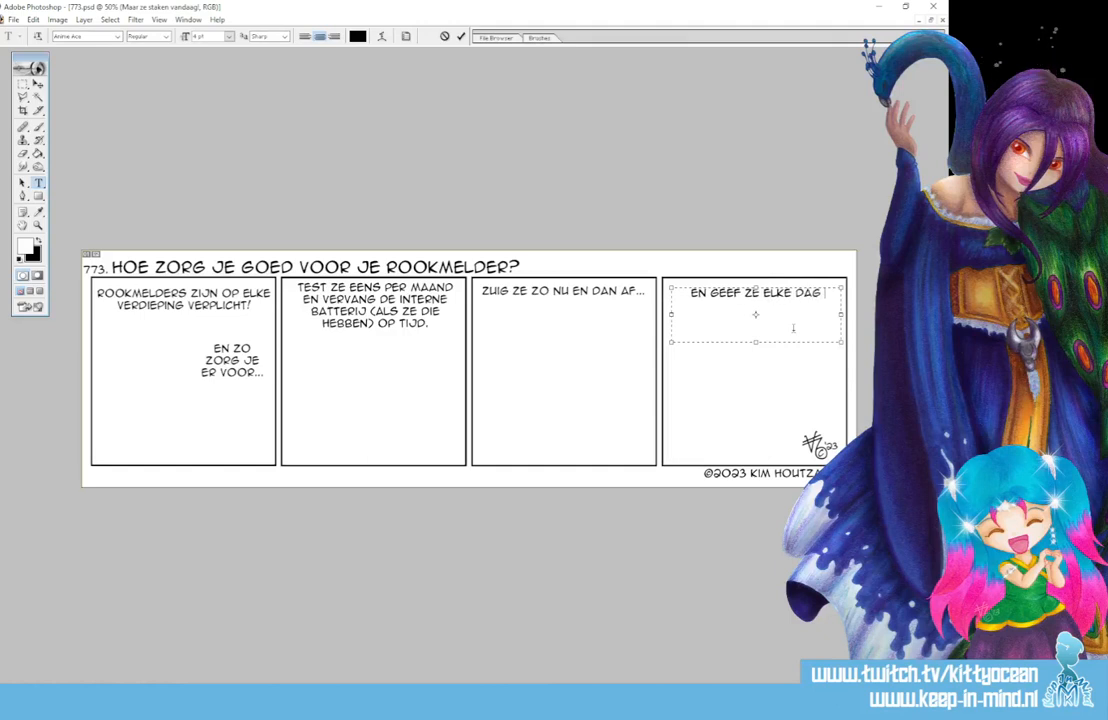
type("EEN COMPLIME")
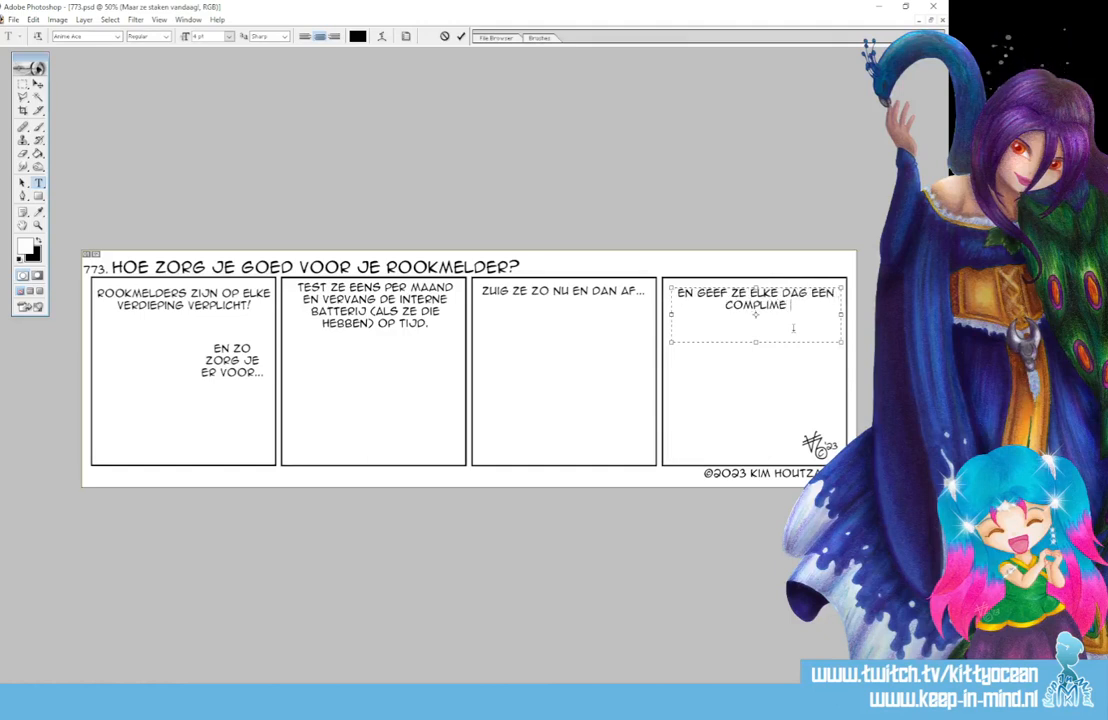
type("NTJE!")
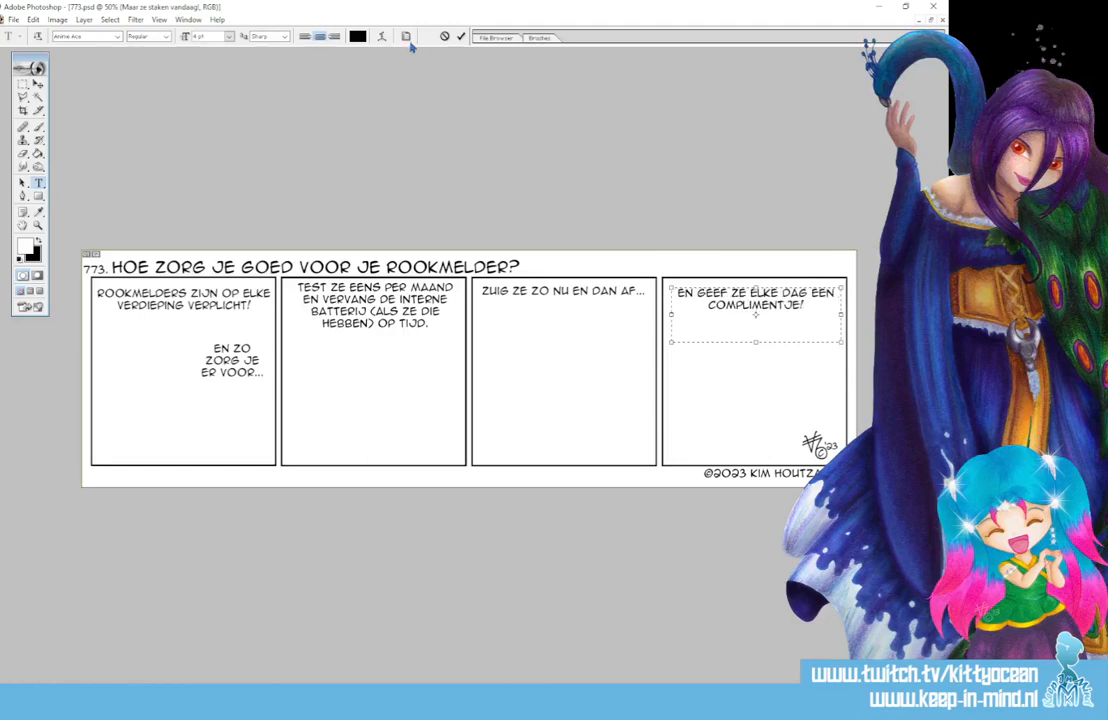
left_click(459, 36)
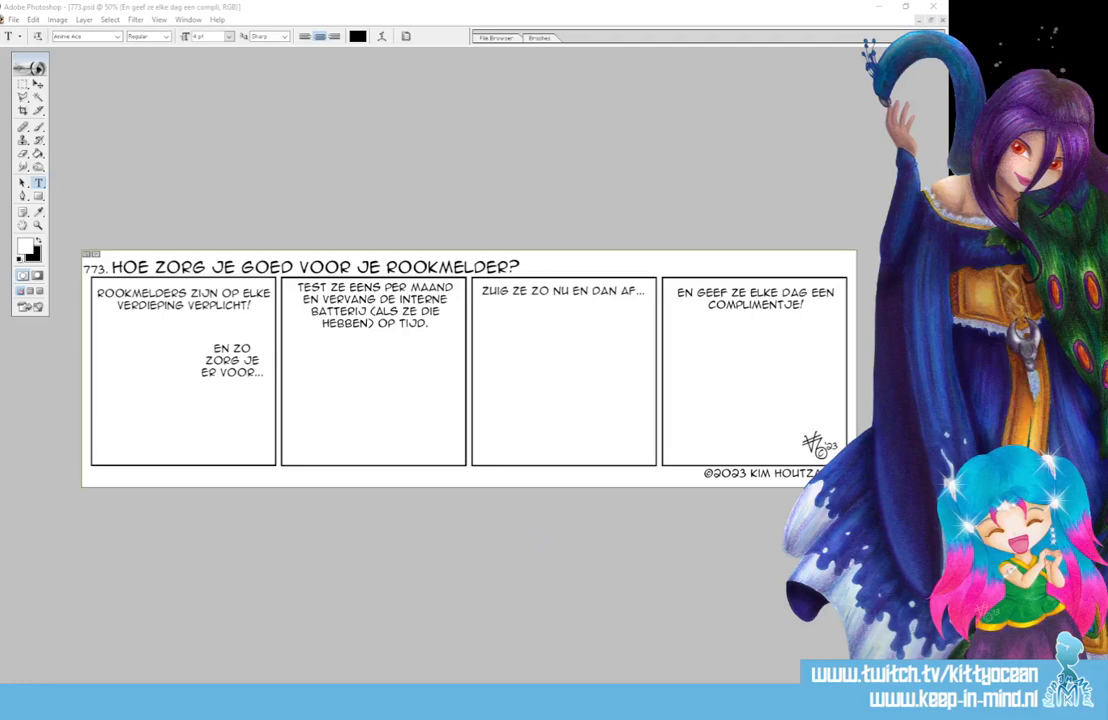
- Capture the whole comic strip with Snipping Tool, close the capture and return to Photoshop
left_click(629, 181)
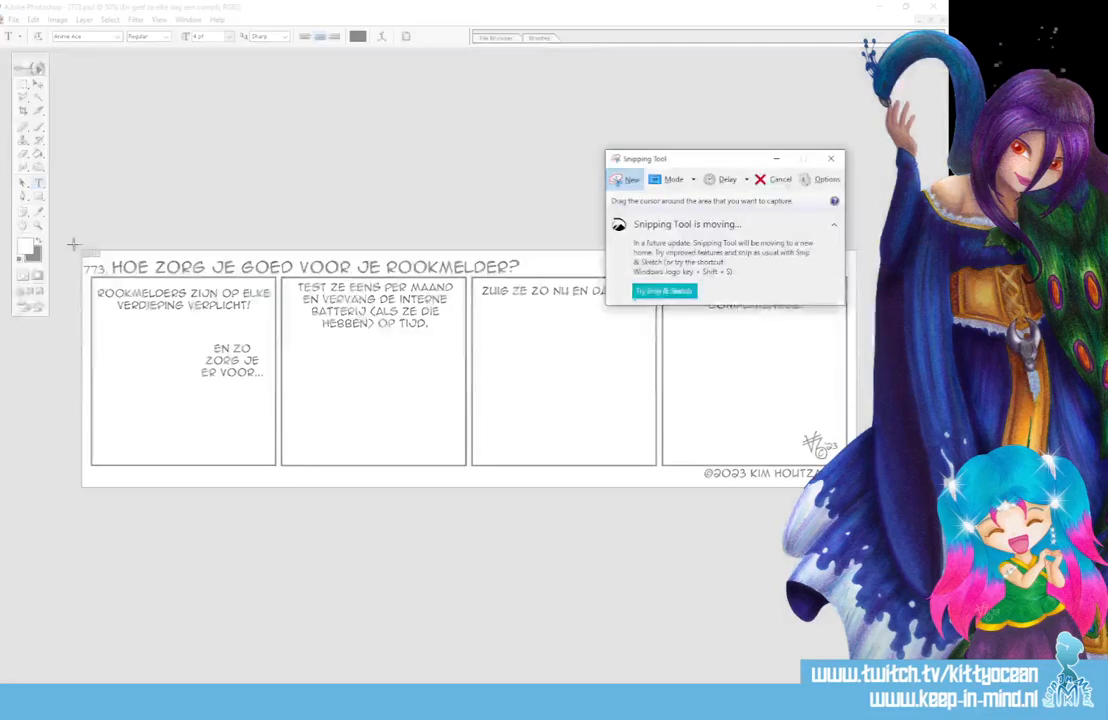
left_click_drag(76, 244, 858, 488)
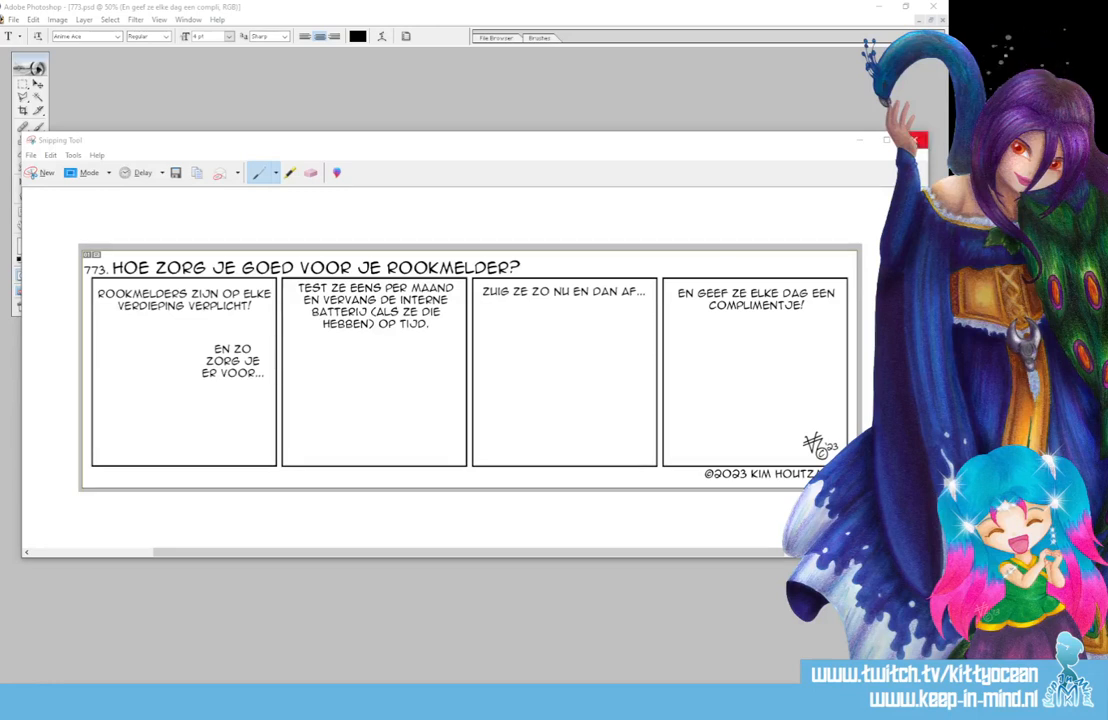
left_click(916, 141)
left_click(523, 360)
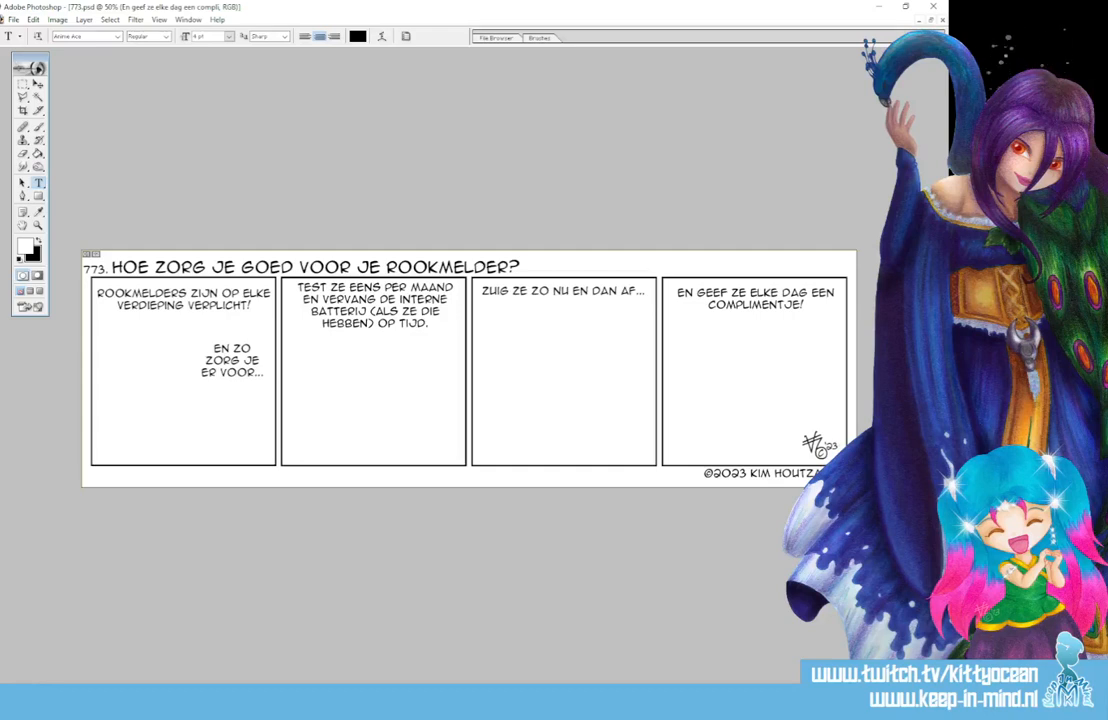
- Set the foreground colour to a light greyish pink and activate the Brush tool
left_click(25, 246)
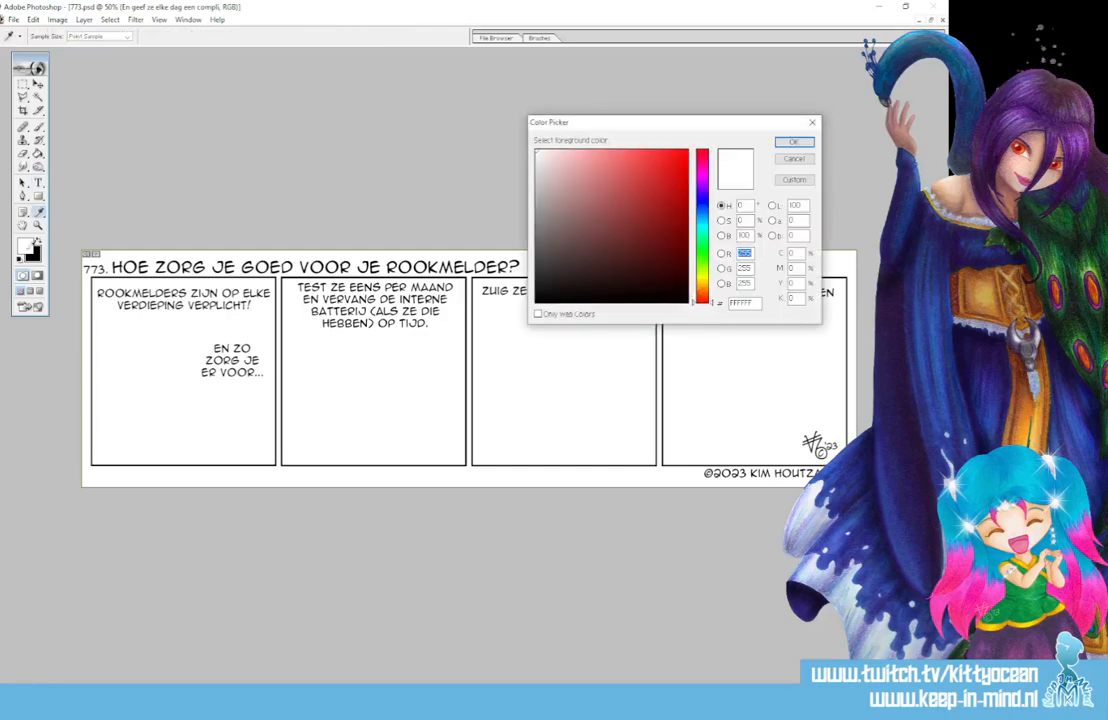
left_click(573, 169)
left_click(791, 143)
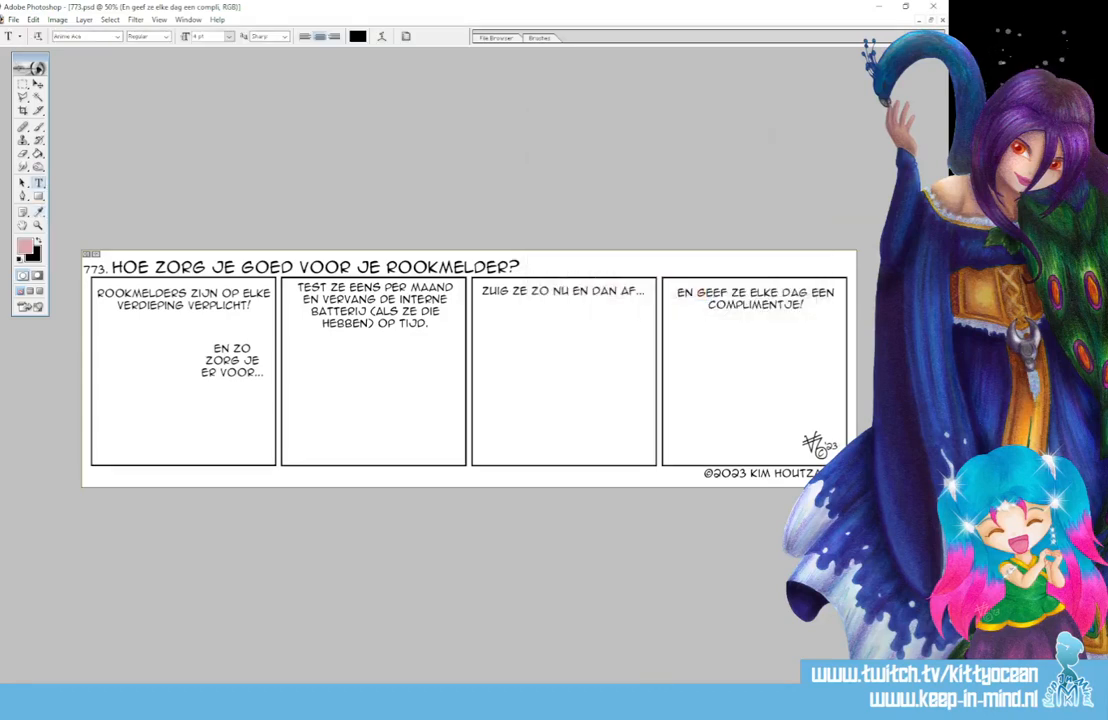
left_click(38, 128)
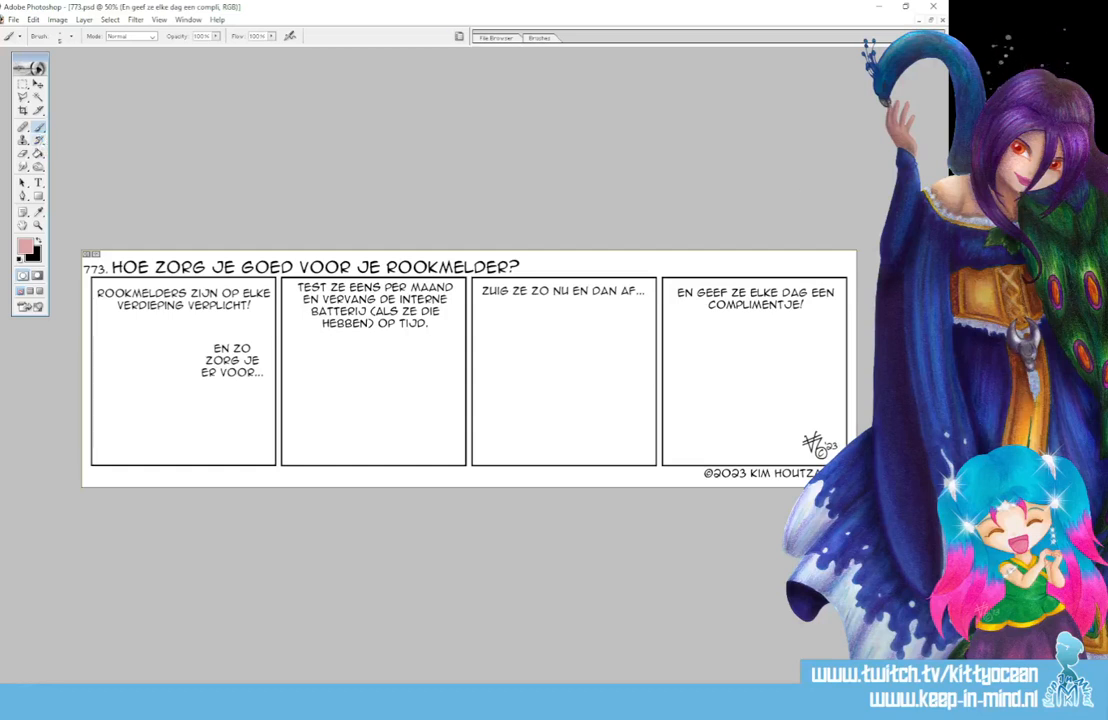
- Add new layers for the artwork and make the layer named "sketch" active
key("ctrl+alt+shift+n")
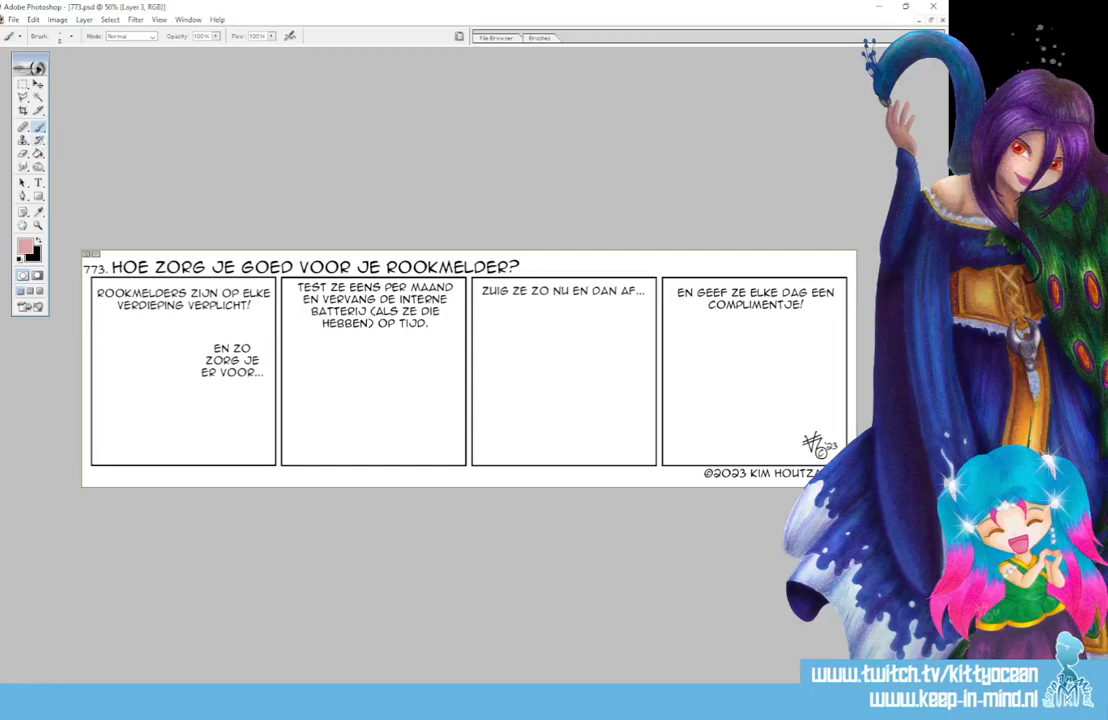
key("ctrl+alt+shift+n")
key("alt+bracketleft")
- Choose the 9 px round brush preset and sketch a curved pink stroke beside the first panel's lower text
left_click(539, 37)
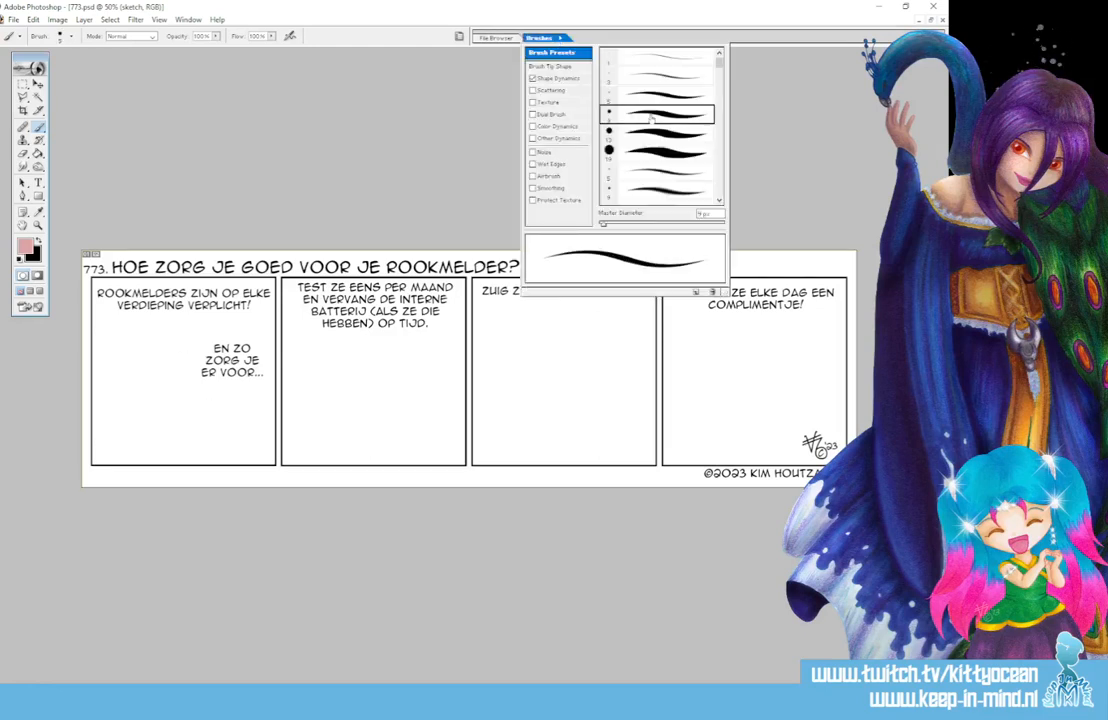
mouse_move(151, 360)
left_mouse_down()
mouse_move(175, 345)
mouse_move(207, 355)
left_mouse_up()
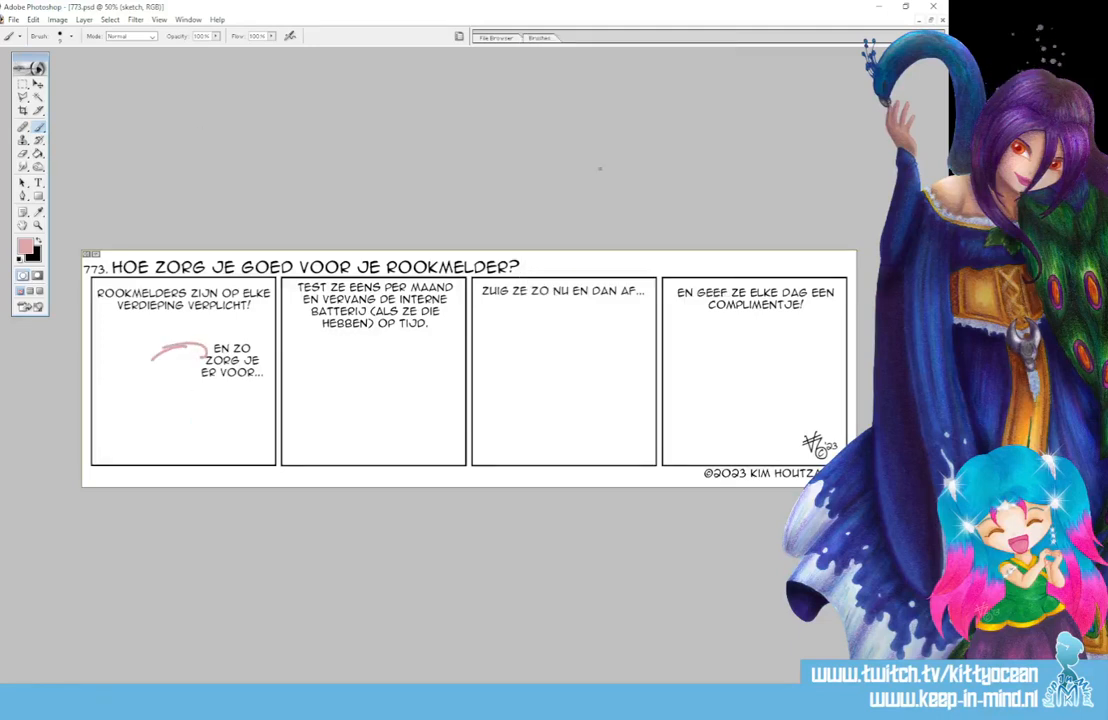
- Switch to File Explorer, open the folder "Jaar 15 - 2022 - 2023 - 729 - 780" and open the file following "772banner"
left_click(878, 6)
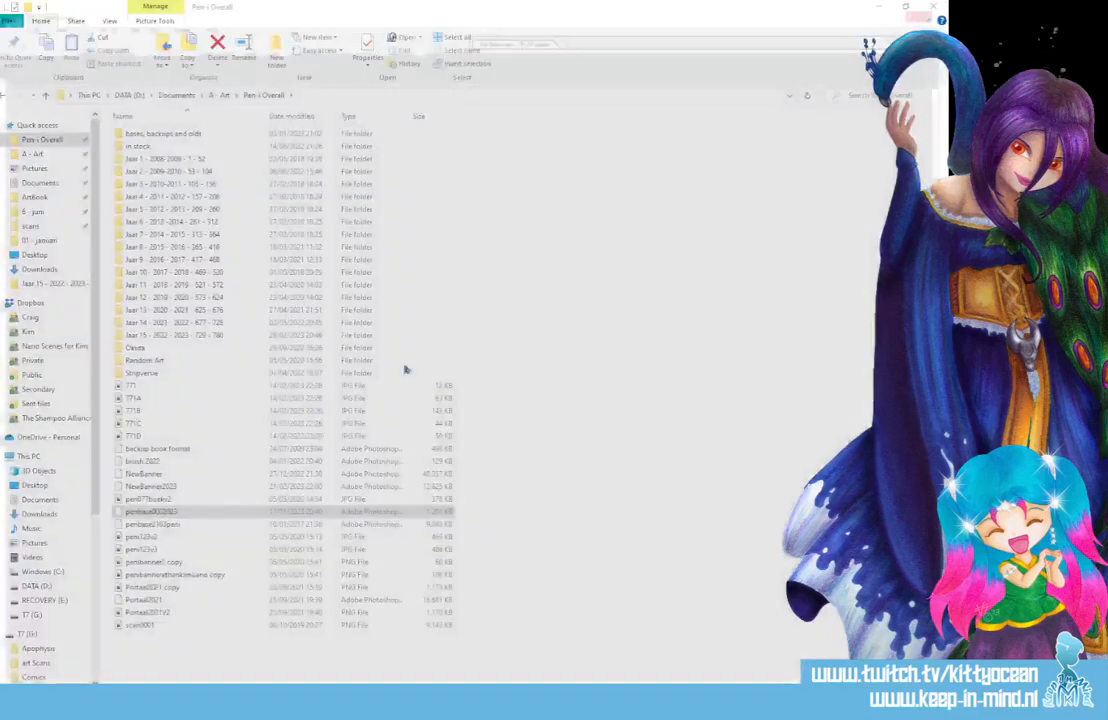
double_click(216, 337)
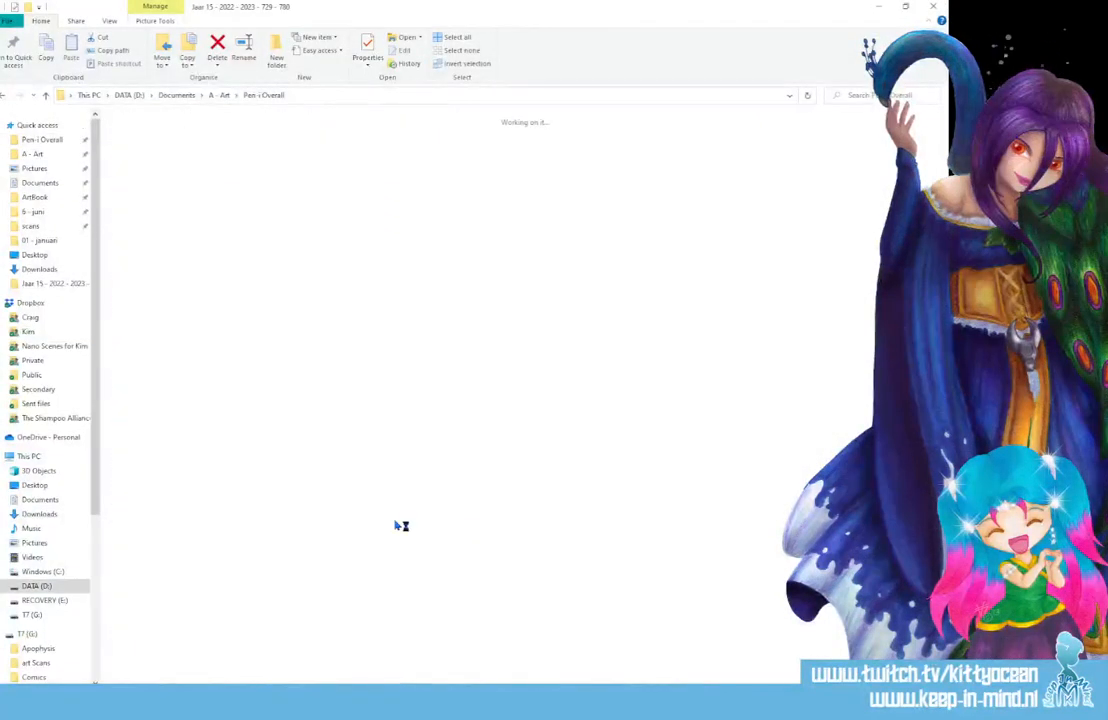
scroll(389, 530, "down", 3)
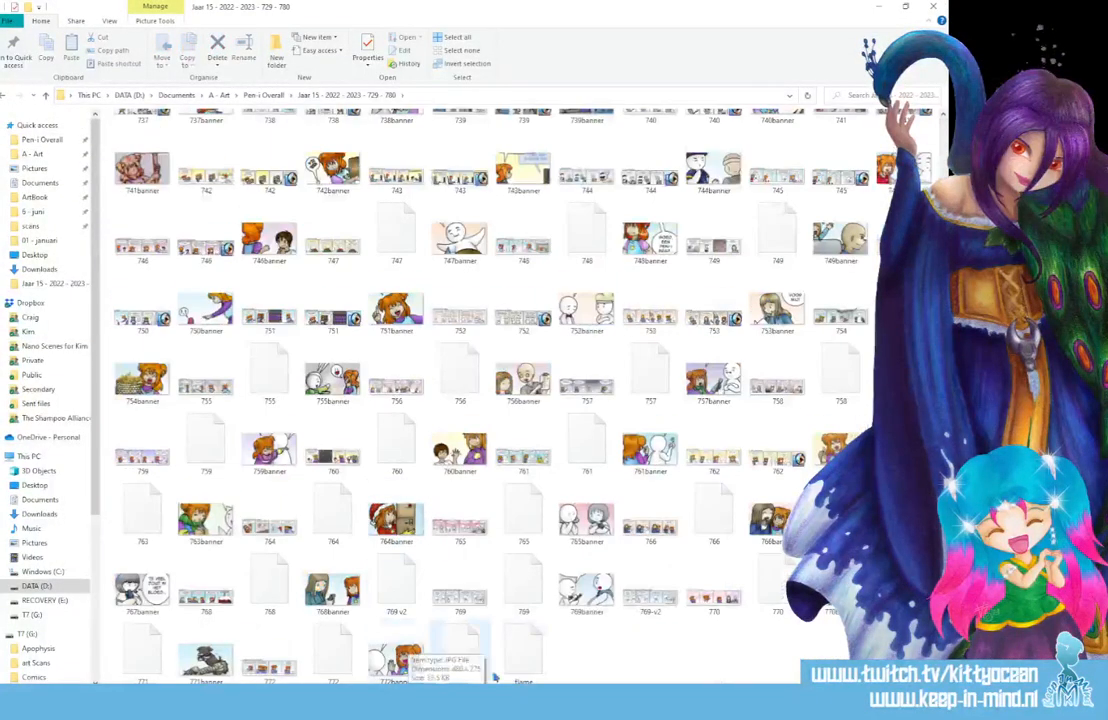
double_click(468, 657)
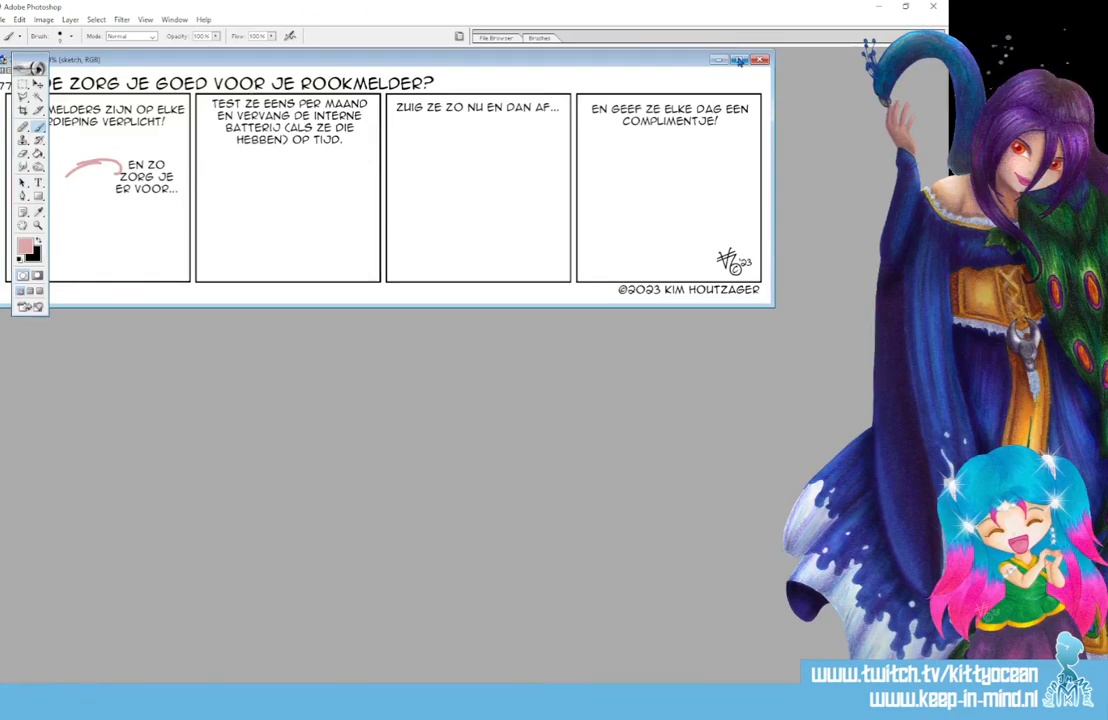
- Maximise the strip's document in Photoshop at 200% and sketch a circle for the character's head around the pink stroke in the first panel
double_click(641, 58)
key("ctrl+plus")
key("ctrl+plus")
key("ctrl+plus")
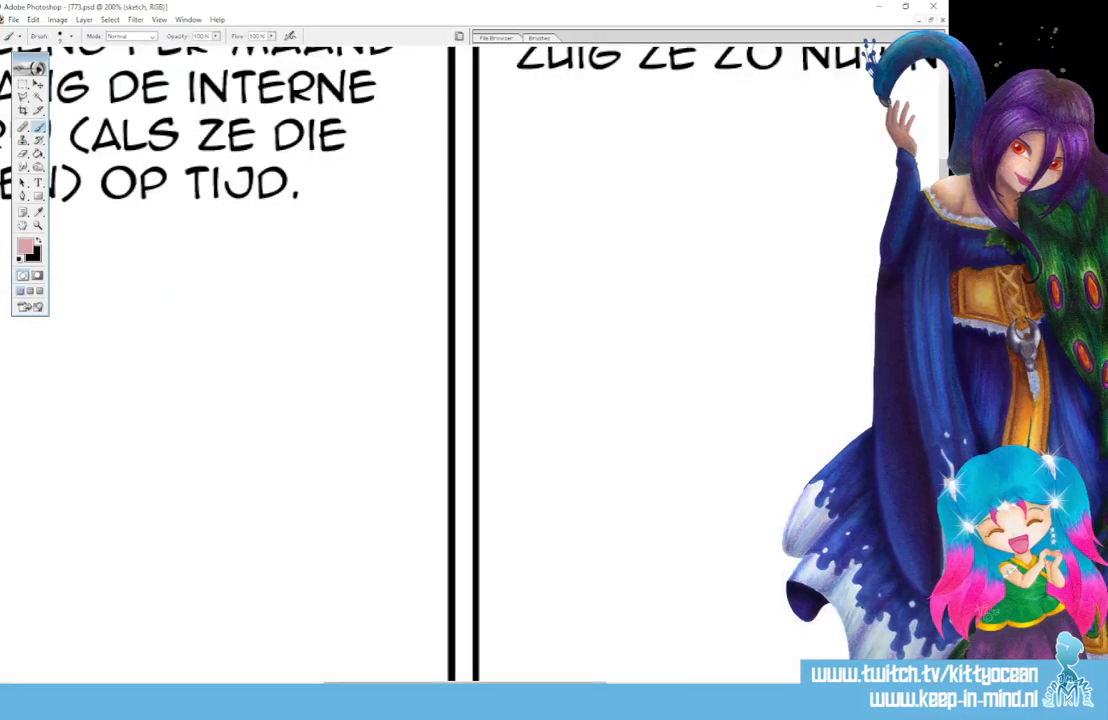
left_click_drag(575, 371, 1010, 371)
left_click_drag(334, 685, 144, 685)
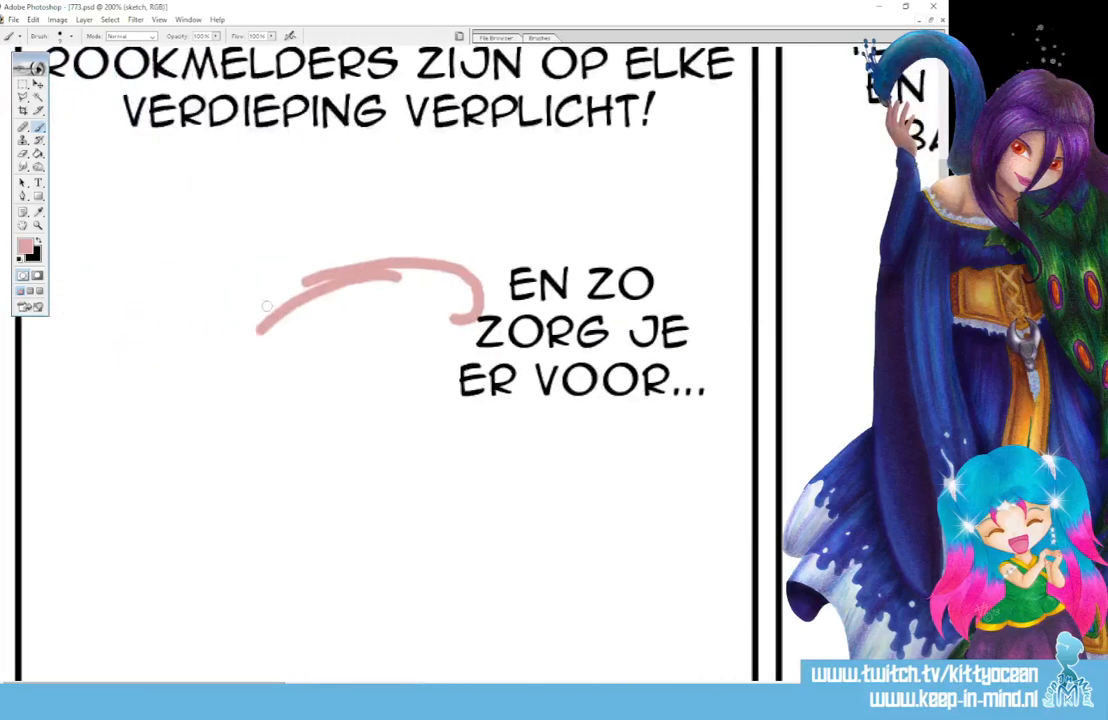
mouse_move(292, 276)
left_mouse_down()
mouse_move(356, 250)
mouse_move(436, 252)
left_mouse_up()
mouse_move(380, 242)
left_mouse_down()
mouse_move(252, 377)
mouse_move(358, 247)
mouse_move(310, 469)
mouse_move(403, 467)
mouse_move(290, 445)
mouse_move(473, 444)
mouse_move(485, 300)
left_mouse_up()
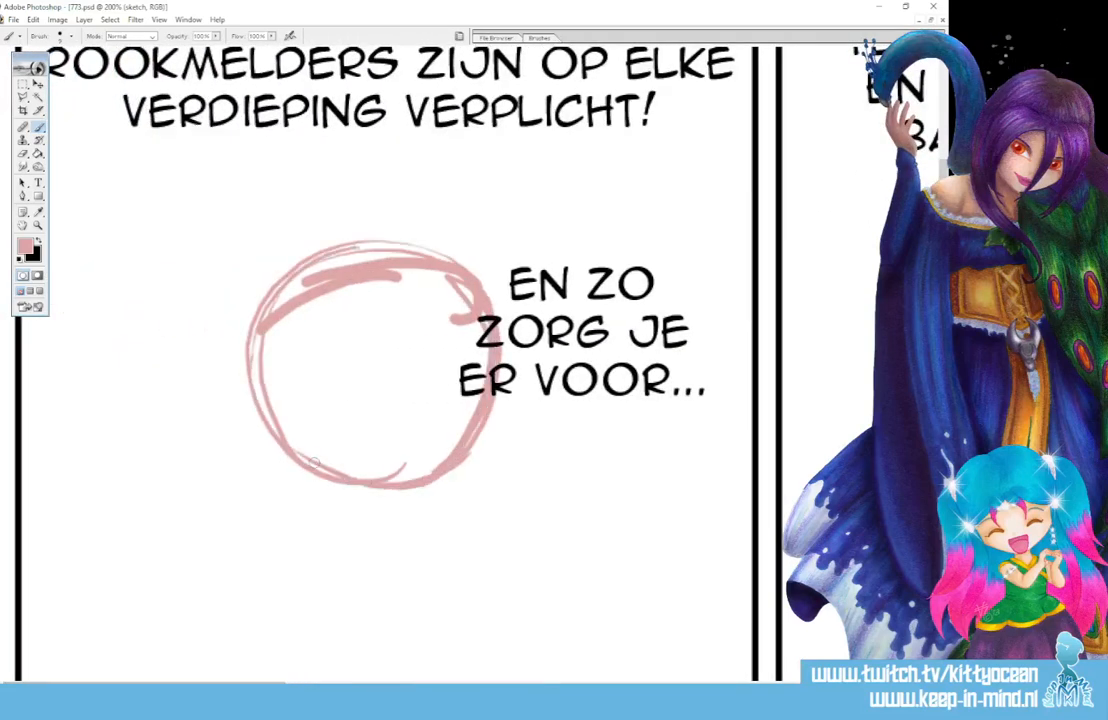
- Sketch a slanted centre line through the head and add the angular jaw and chin beneath the circle
mouse_move(358, 256)
left_mouse_down()
mouse_move(411, 614)
mouse_move(374, 412)
mouse_move(401, 578)
left_mouse_up()
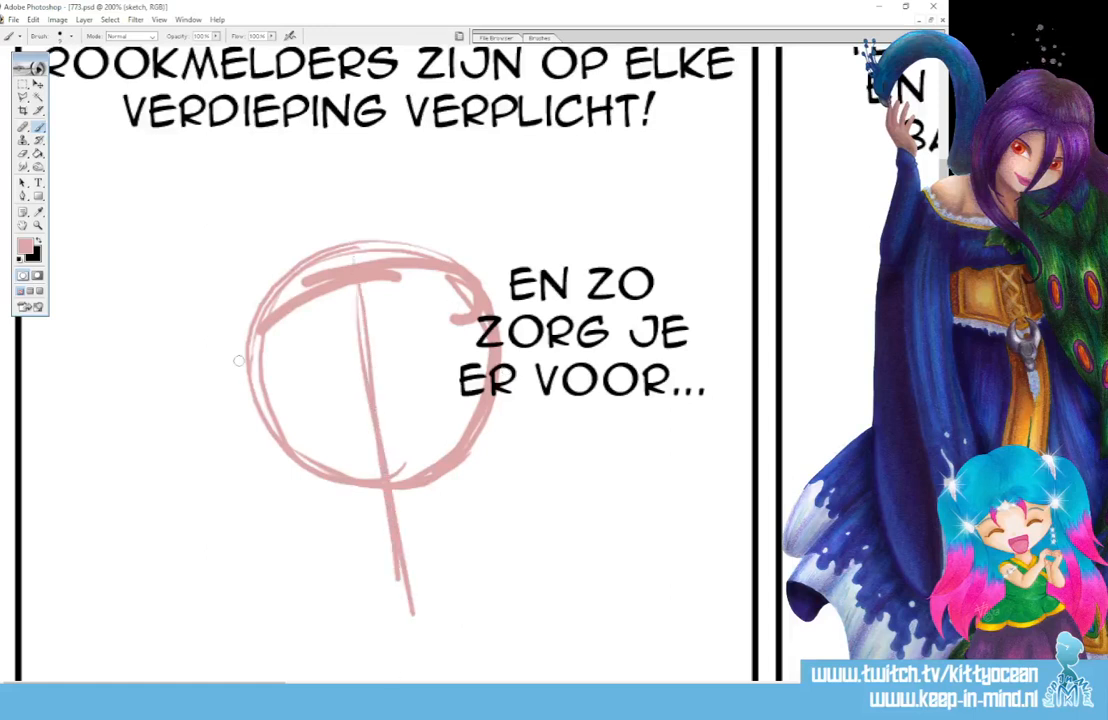
mouse_move(266, 410)
left_mouse_down()
mouse_move(309, 521)
mouse_move(301, 506)
mouse_move(383, 538)
left_mouse_up()
left_click_drag(311, 516, 416, 545)
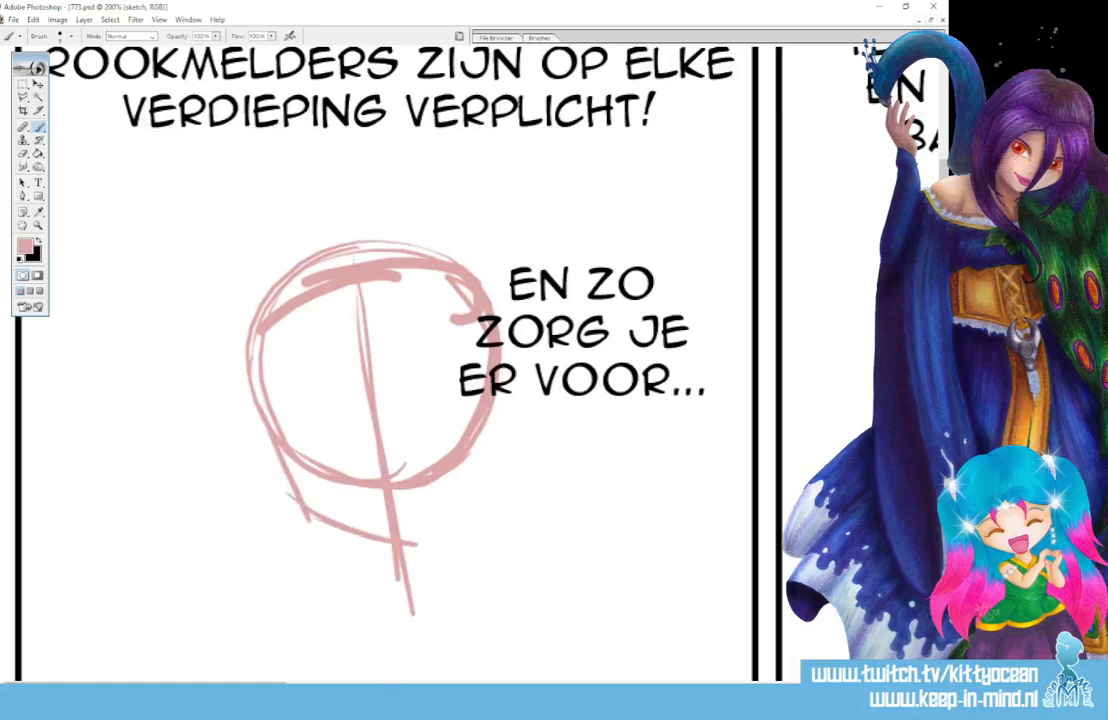
mouse_move(494, 393)
left_mouse_down()
mouse_move(491, 479)
mouse_move(403, 545)
left_mouse_up()
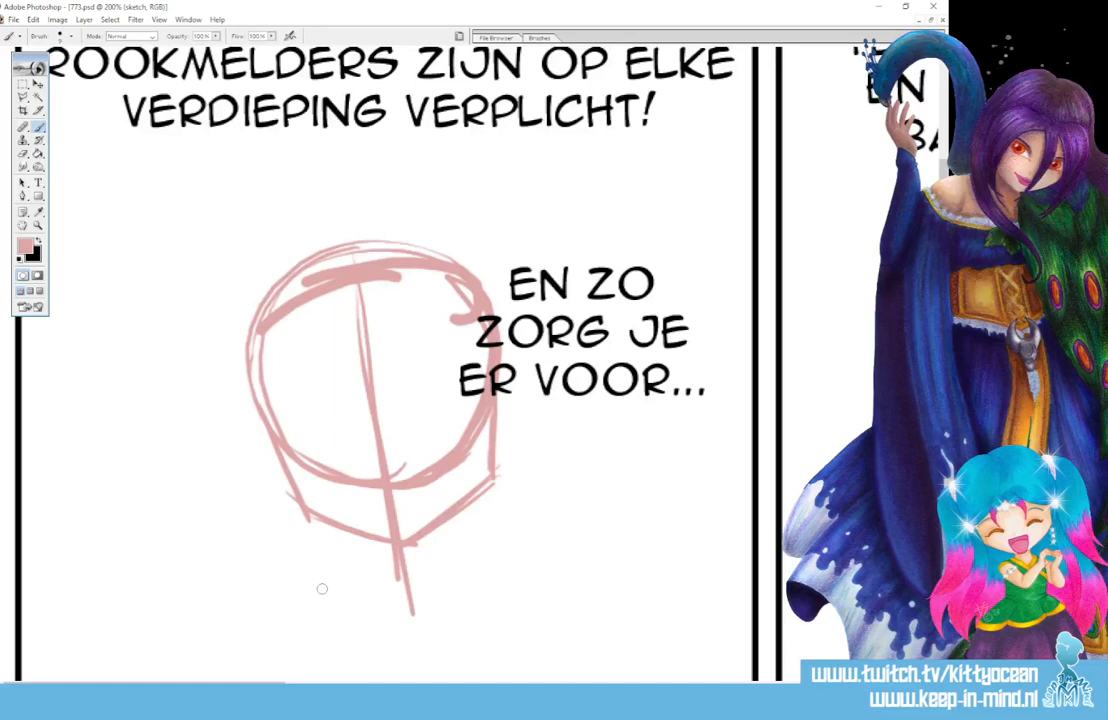
- Sketch the neck below the chin with two side lines and a curved base
scroll(322, 588, "down", 5)
mouse_move(370, 404)
left_mouse_down()
mouse_move(357, 449)
mouse_move(440, 474)
left_mouse_up()
left_click_drag(438, 398, 446, 470)
left_click_drag(450, 420, 458, 474)
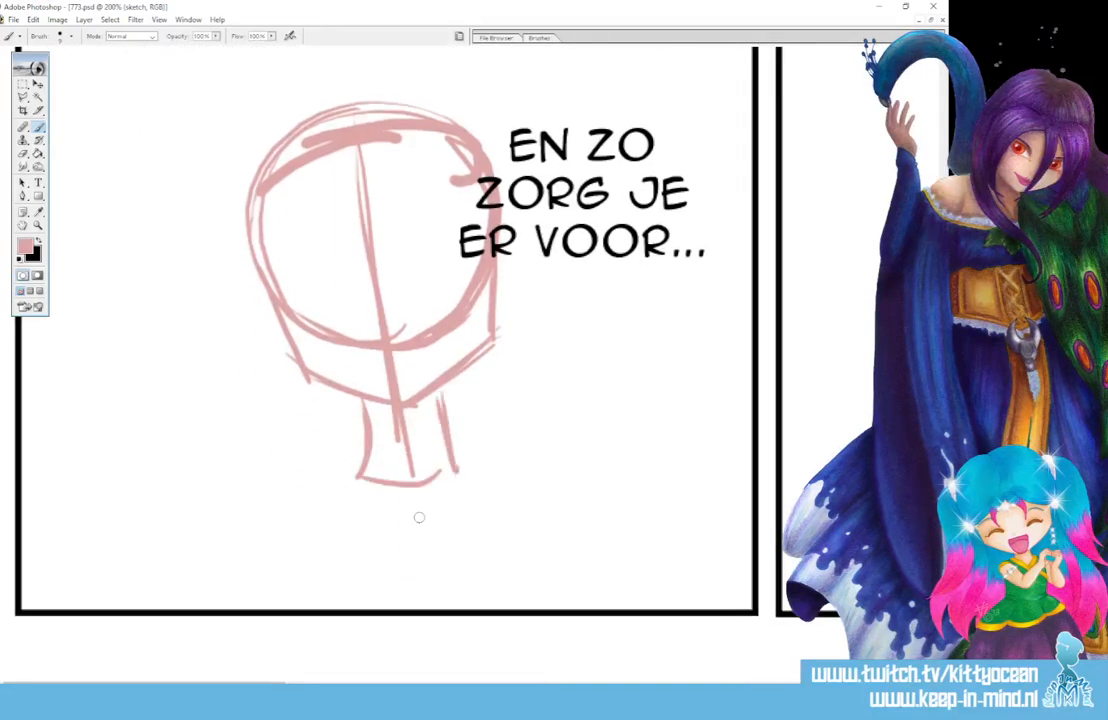
- Sketch the torso with a shoulder line, both sides down to the panel border, and horizontal and vertical chest guides
mouse_move(578, 451)
left_mouse_down()
mouse_move(278, 494)
mouse_move(282, 606)
left_mouse_up()
left_click_drag(292, 488, 278, 606)
mouse_move(522, 456)
left_mouse_down()
mouse_move(539, 594)
mouse_move(552, 610)
left_mouse_up()
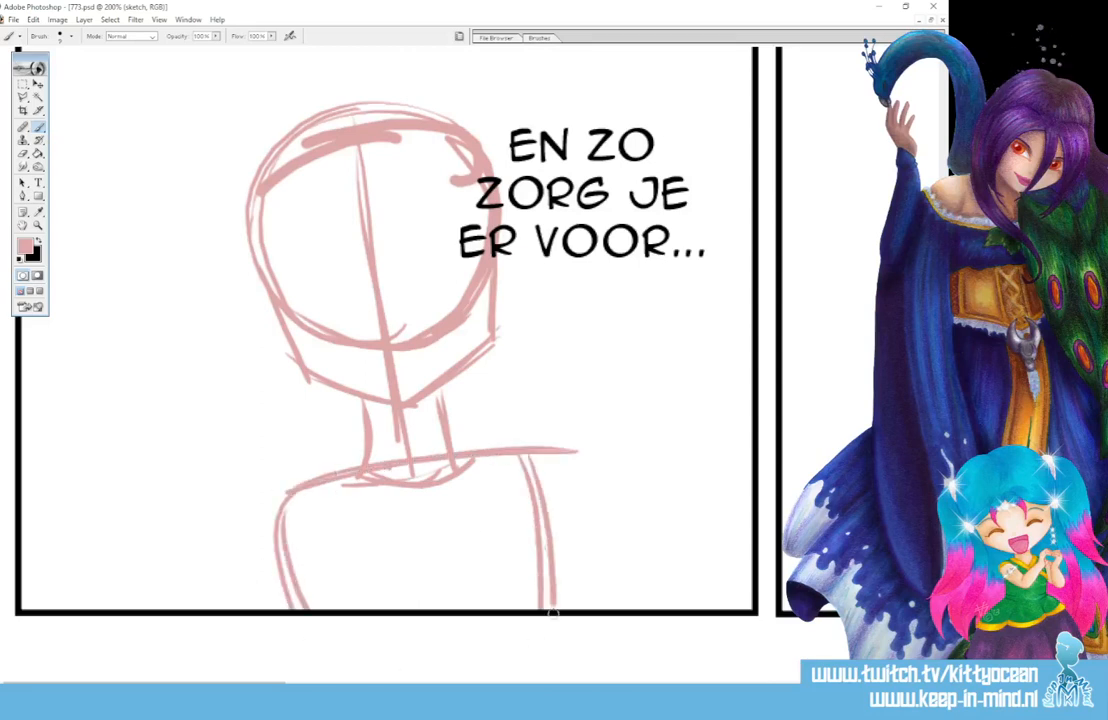
left_click_drag(290, 577, 545, 548)
left_click_drag(418, 490, 430, 605)
- Round off both shoulders with curved strokes outside the torso
mouse_move(490, 437)
left_mouse_down()
mouse_move(597, 492)
mouse_move(576, 527)
left_mouse_up()
left_click_drag(578, 455, 568, 545)
mouse_move(300, 476)
left_mouse_down()
mouse_move(249, 533)
mouse_move(250, 575)
left_mouse_up()
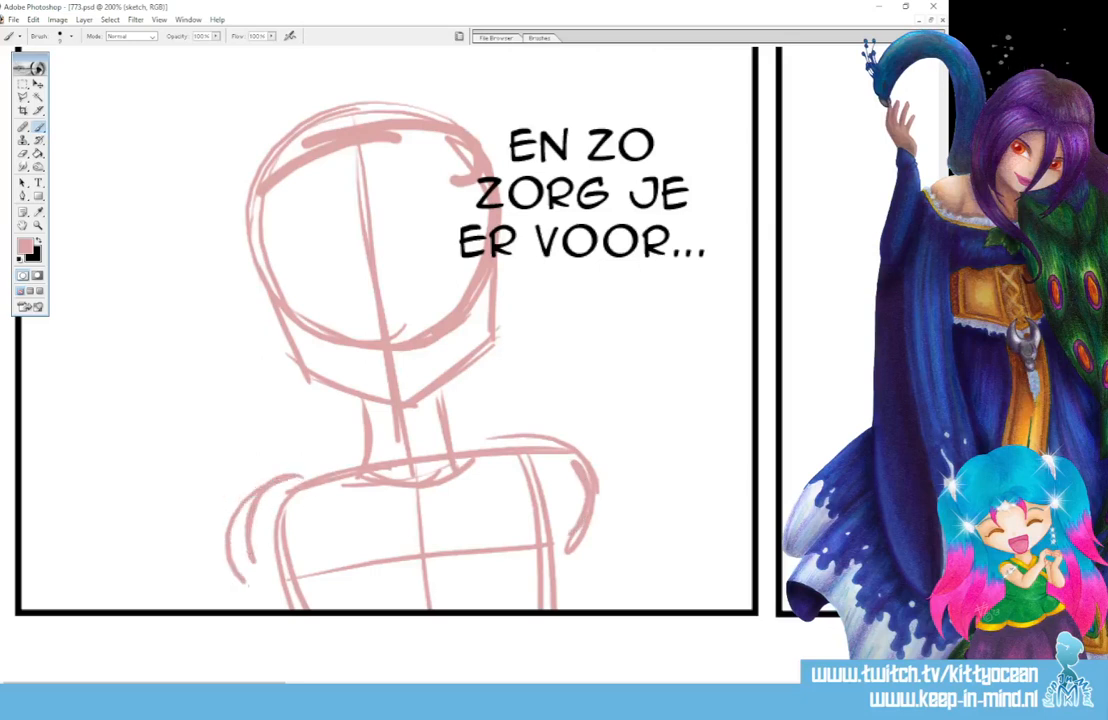
left_click_drag(232, 515, 264, 584)
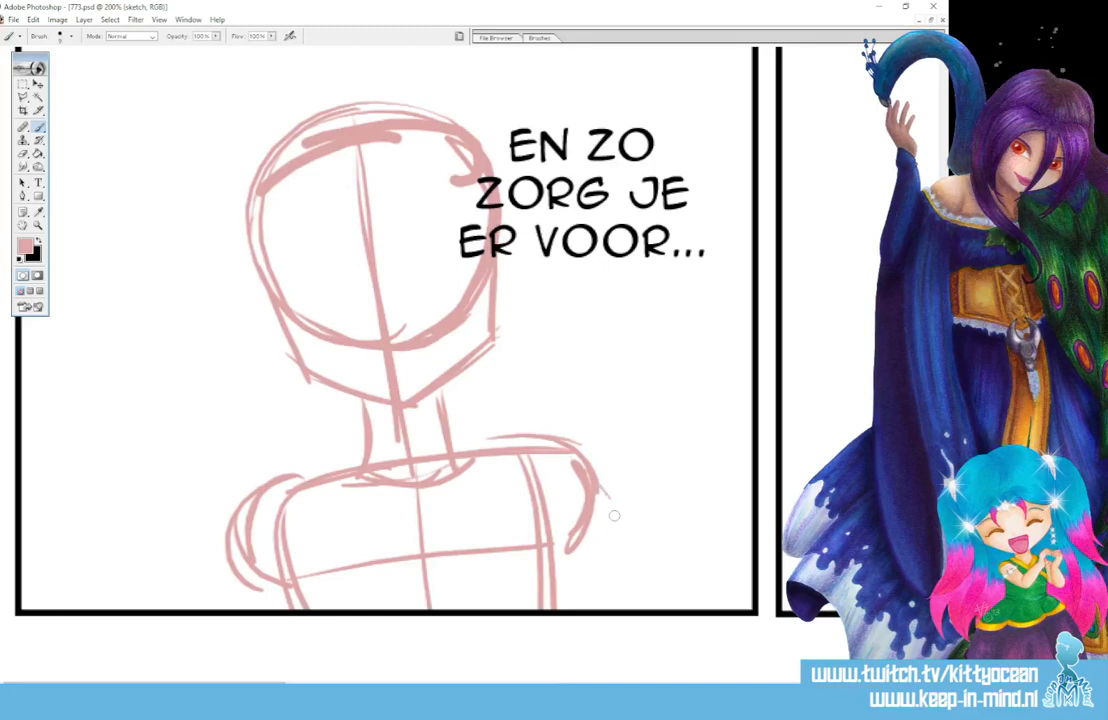
- Sketch both upper arms from the shoulders down to the first panel's lower border
left_click_drag(597, 482, 668, 598)
left_click_drag(545, 572, 590, 608)
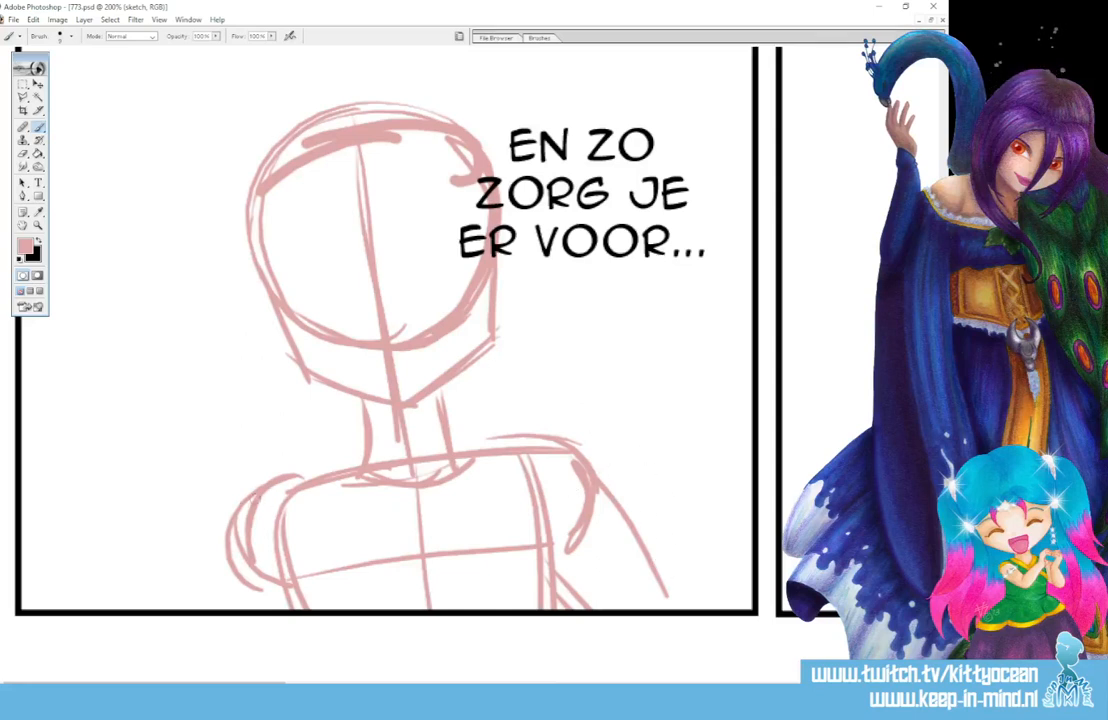
left_click_drag(246, 504, 206, 610)
left_click_drag(224, 526, 196, 612)
left_click_drag(285, 588, 278, 612)
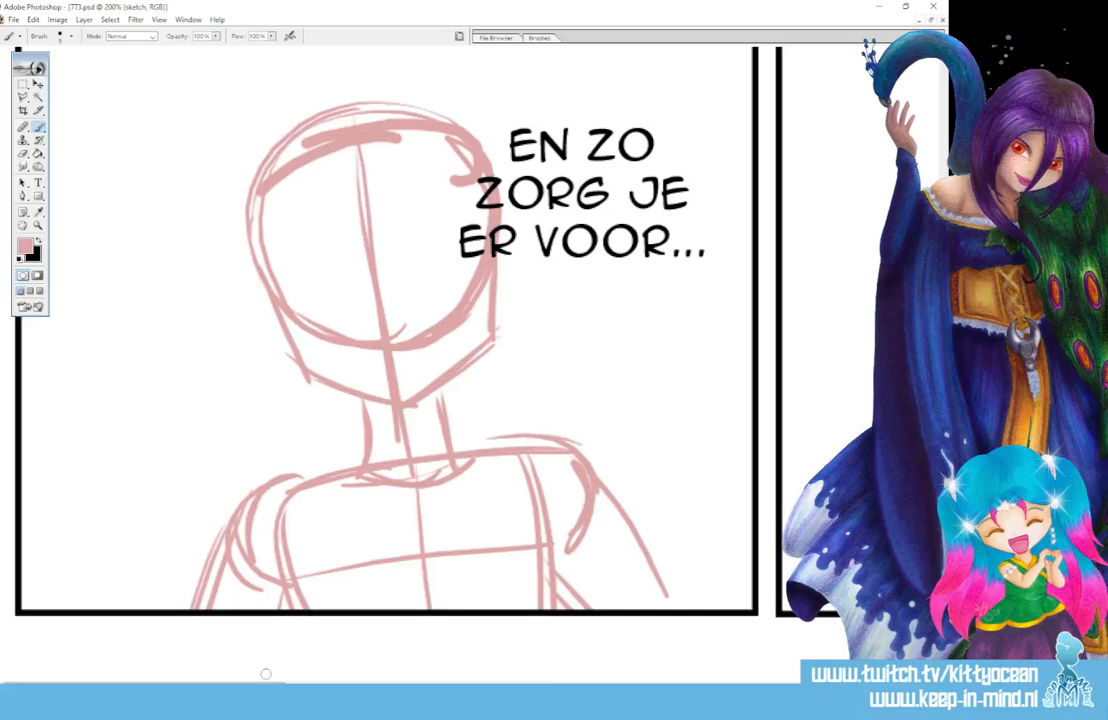
- Erase the lines of the upper arm below the speech text and redraw its outer line from the shoulder
mouse_move(604, 487)
left_mouse_down()
mouse_move(654, 551)
mouse_move(667, 600)
left_mouse_up()
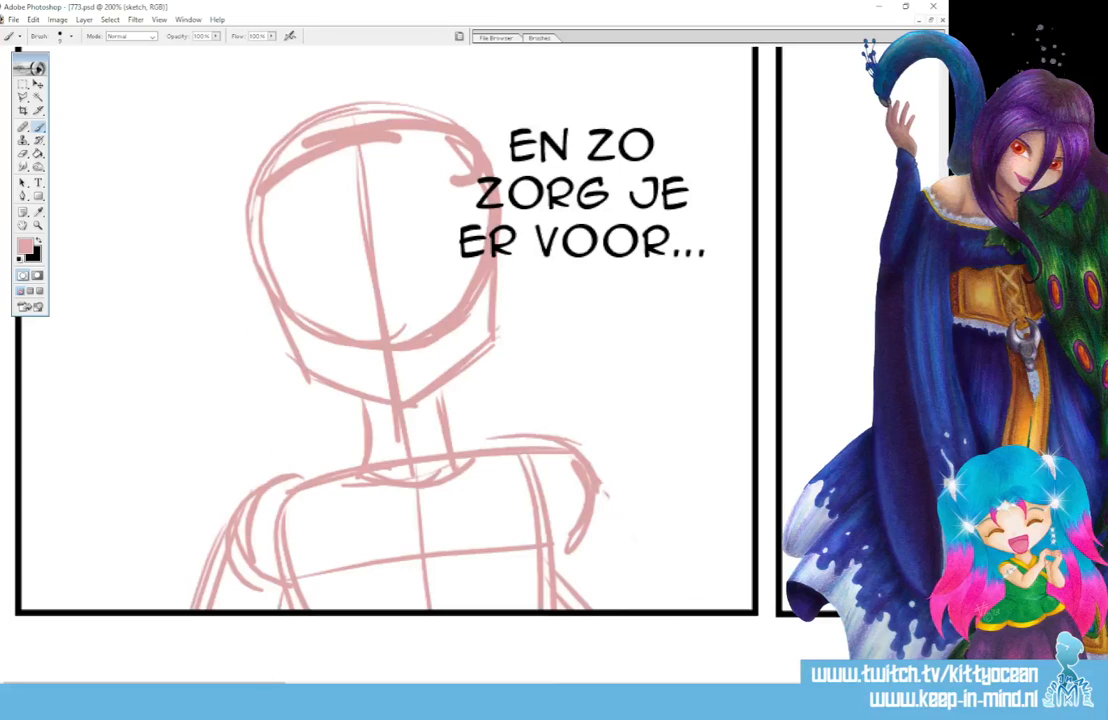
left_click_drag(568, 587, 589, 609)
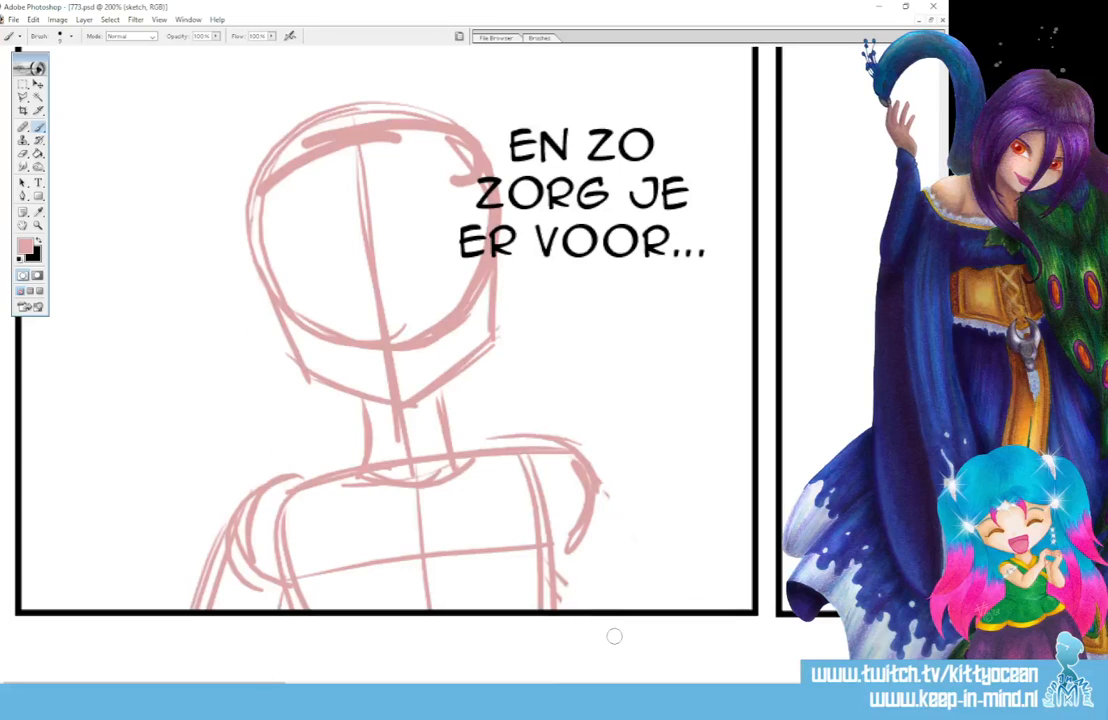
left_click_drag(590, 480, 673, 598)
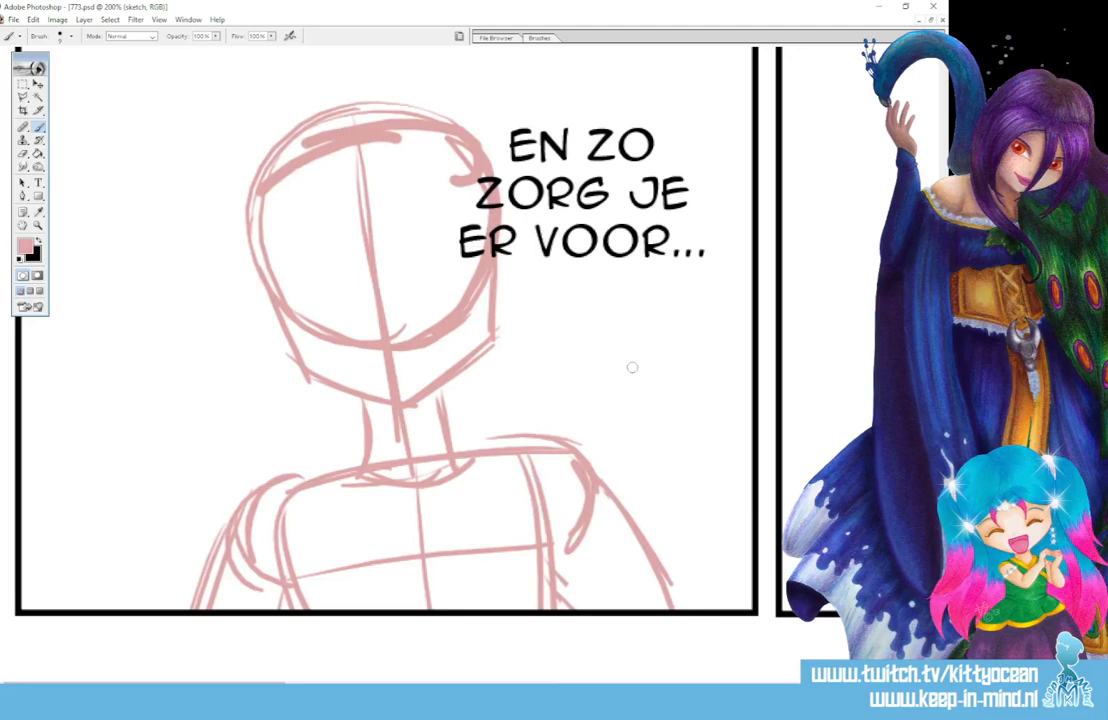
- Sketch the raised forearm below the speech text, with a circle for the hand and an extended finger pointing upward
left_click_drag(603, 350, 584, 442)
left_click_drag(624, 388, 670, 578)
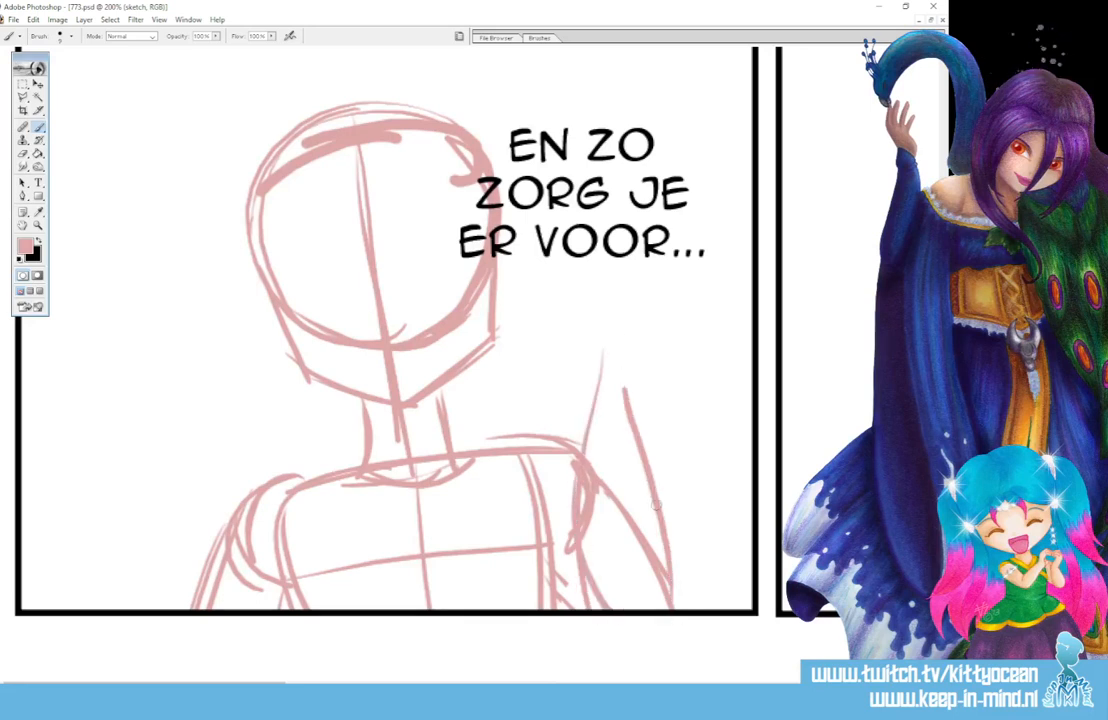
mouse_move(596, 412)
left_mouse_down()
mouse_move(672, 322)
mouse_move(600, 415)
left_mouse_up()
left_click_drag(590, 360, 688, 352)
left_click_drag(626, 388, 682, 397)
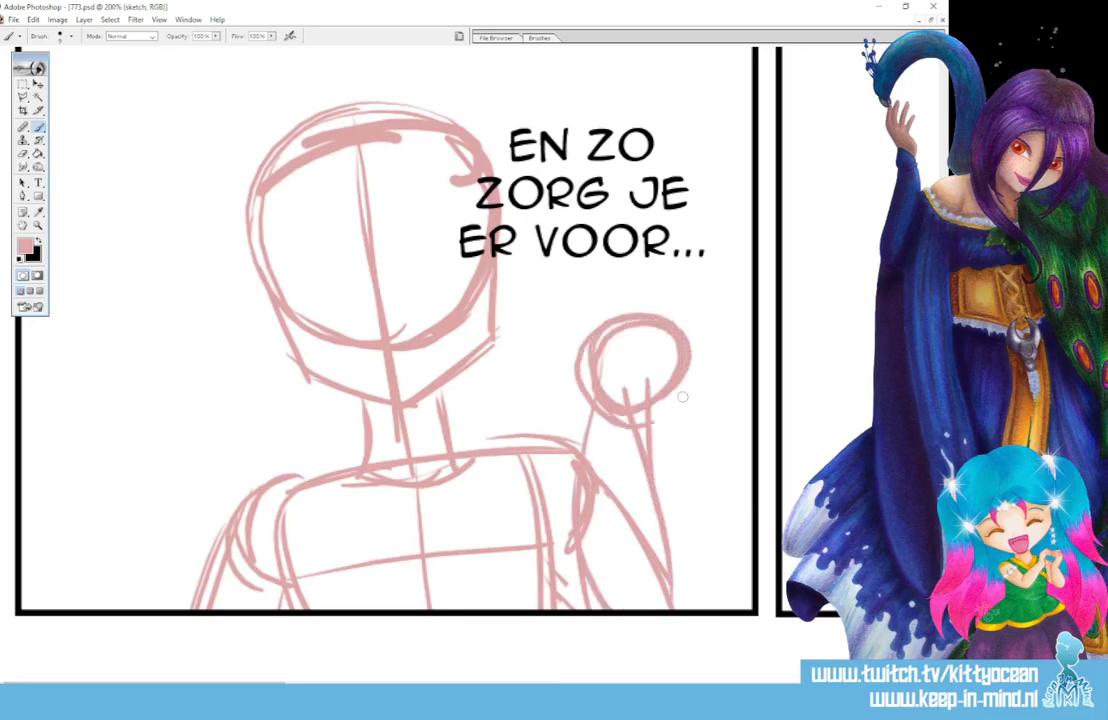
left_click_drag(684, 326, 727, 236)
mouse_move(654, 300)
left_mouse_down()
mouse_move(734, 234)
mouse_move(706, 244)
left_mouse_up()
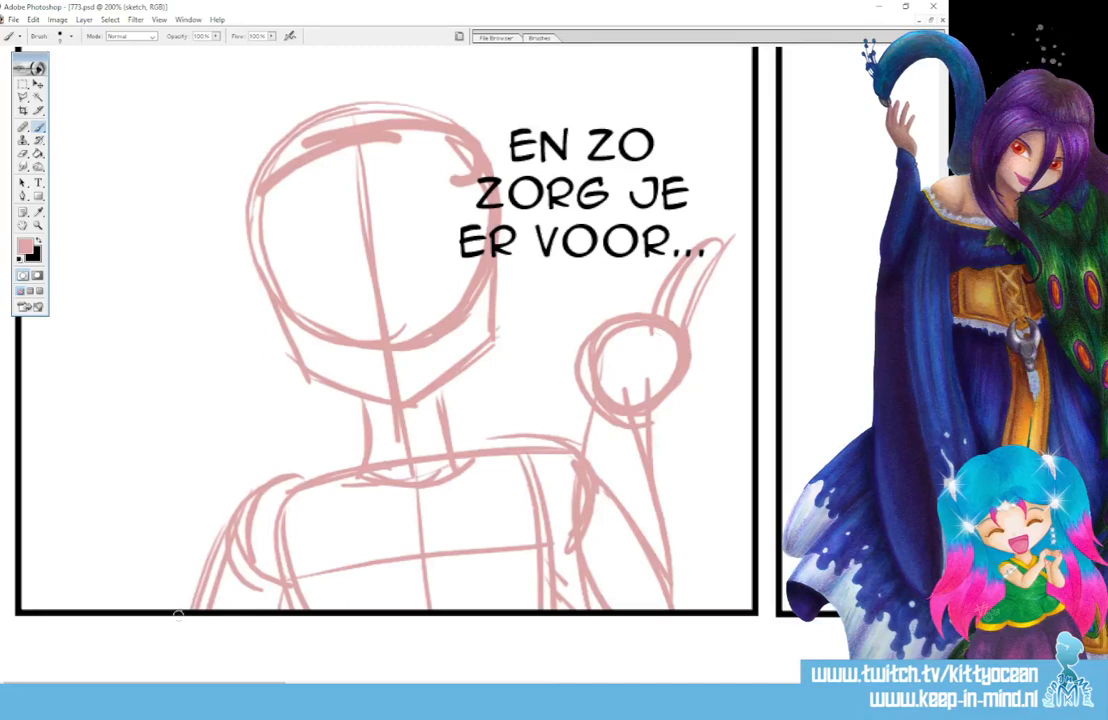
- Sketch a large circle over the opposite shoulder and add further strokes around the arm beneath it
left_click_drag(188, 608, 220, 540)
mouse_move(187, 581)
left_mouse_down()
mouse_move(218, 537)
mouse_move(283, 605)
mouse_move(232, 608)
left_mouse_up()
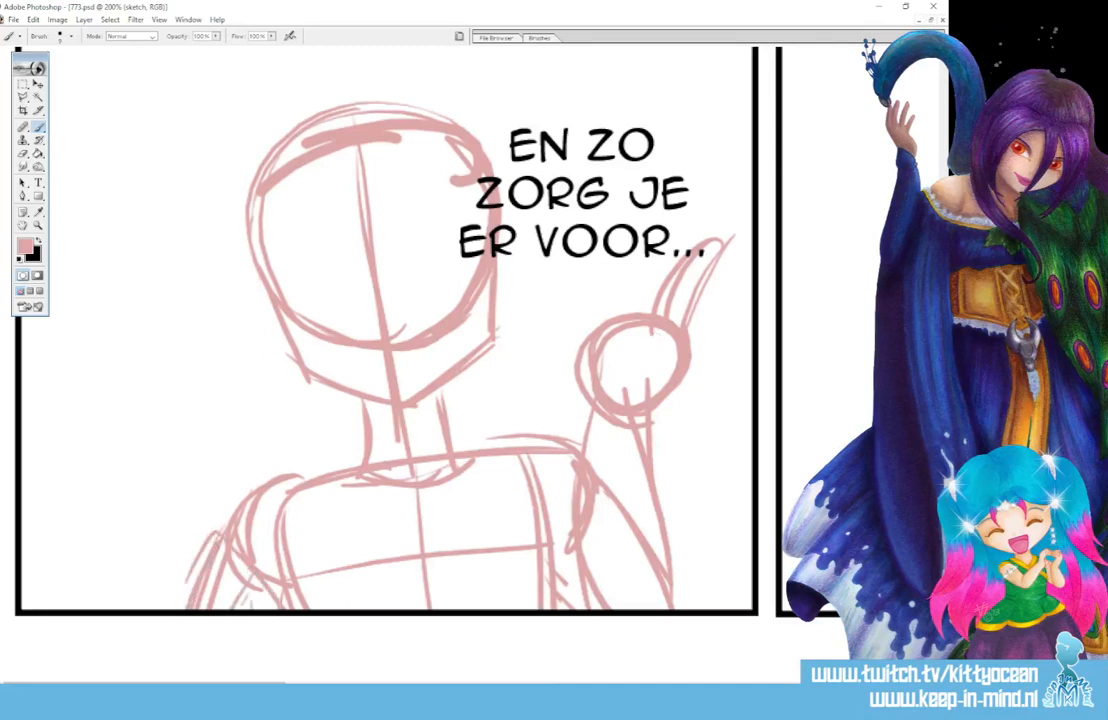
mouse_move(195, 500)
left_mouse_down()
mouse_move(245, 410)
mouse_move(330, 440)
mouse_move(340, 510)
mouse_move(300, 545)
mouse_move(347, 513)
mouse_move(277, 416)
mouse_move(205, 551)
left_mouse_up()
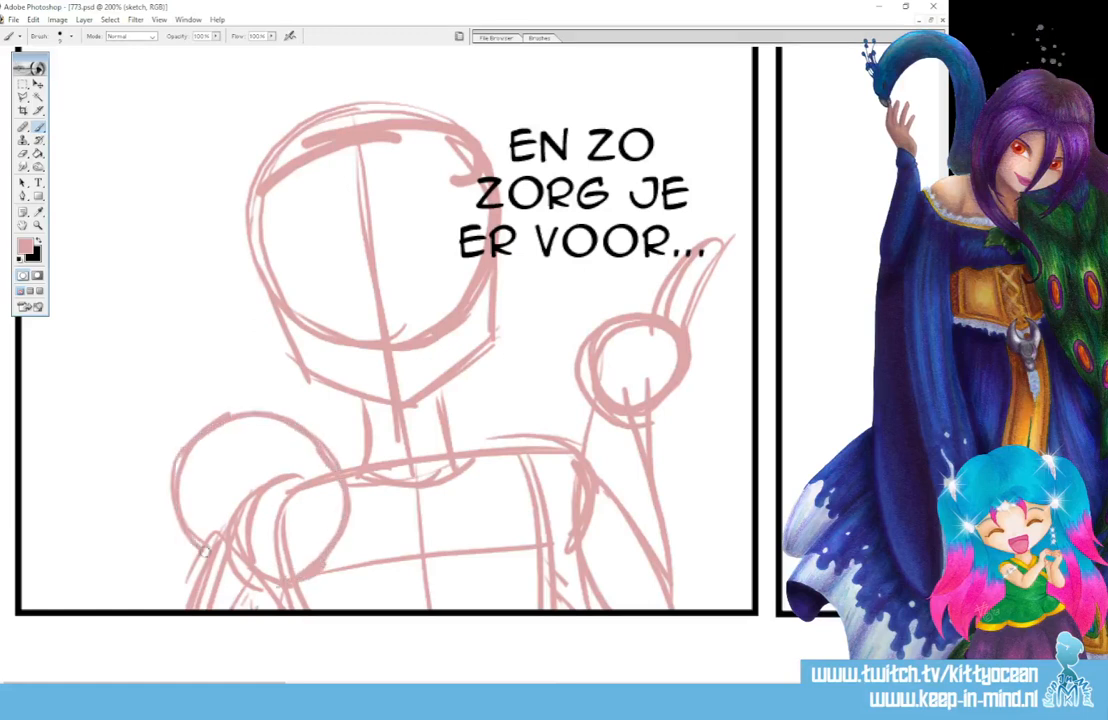
mouse_move(180, 598)
left_mouse_down()
mouse_move(213, 532)
mouse_move(295, 603)
mouse_move(267, 610)
mouse_move(353, 510)
mouse_move(315, 430)
mouse_move(240, 414)
left_mouse_up()
left_click_drag(304, 422, 356, 486)
left_click_drag(180, 485, 213, 560)
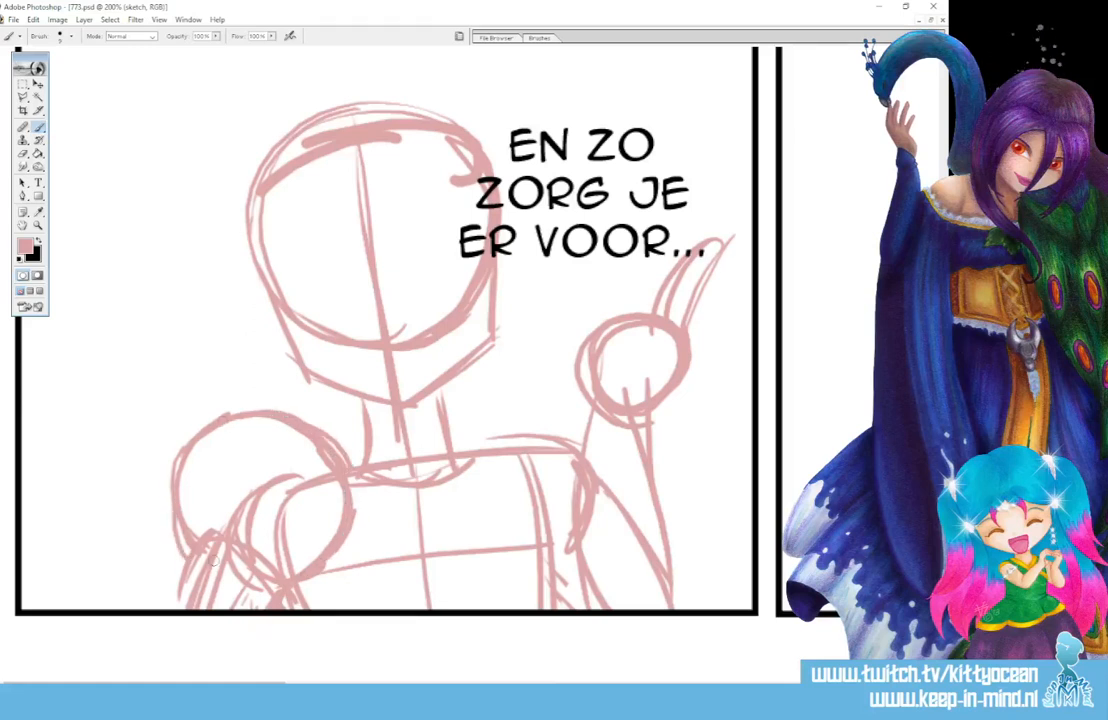
- Add two lengthwise guides and one crosswise guide over the face, and short strokes across the neck
left_click_drag(316, 160, 345, 420)
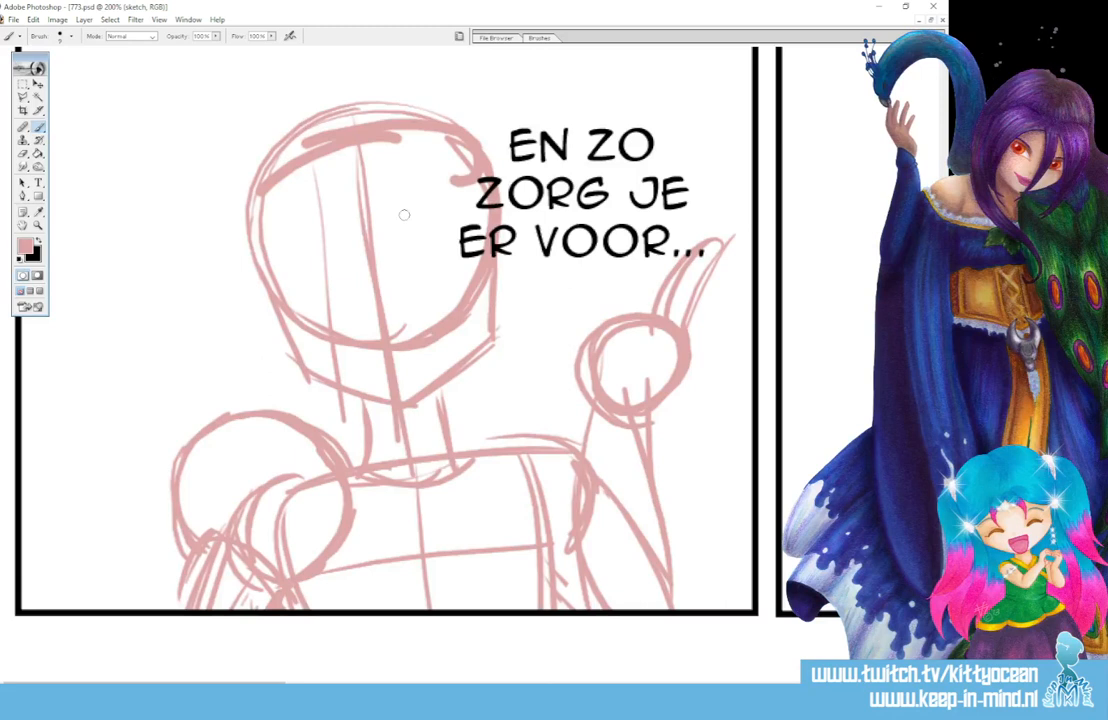
left_click_drag(418, 145, 440, 400)
left_click_drag(250, 330, 615, 285)
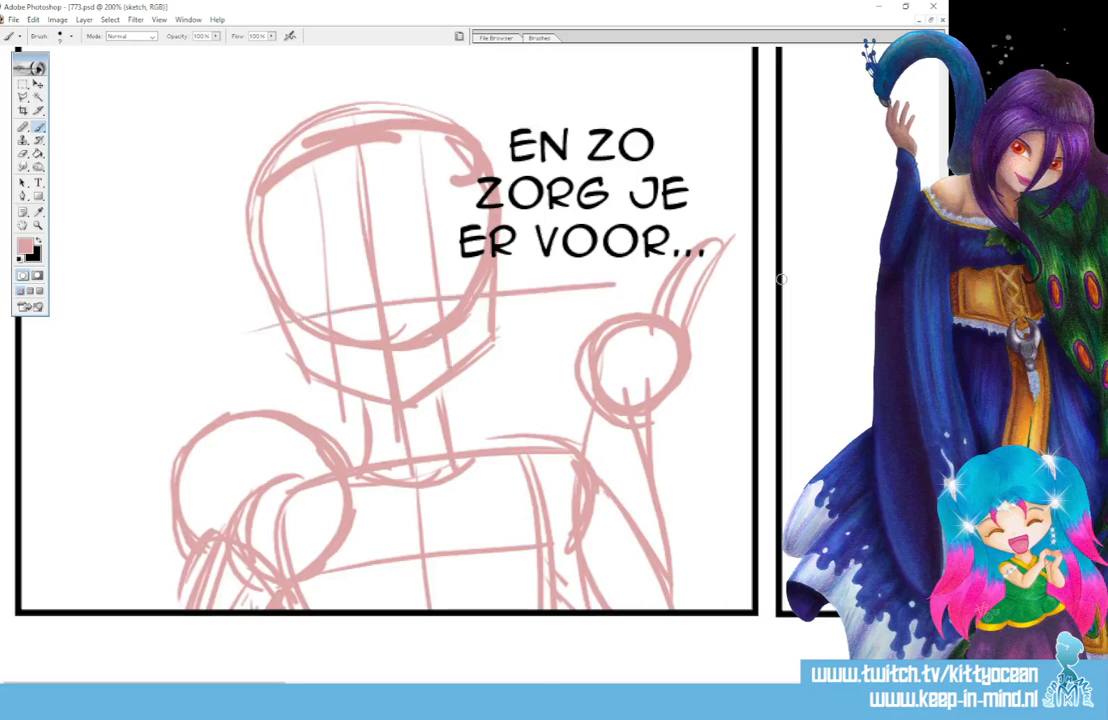
left_click_drag(408, 433, 442, 429)
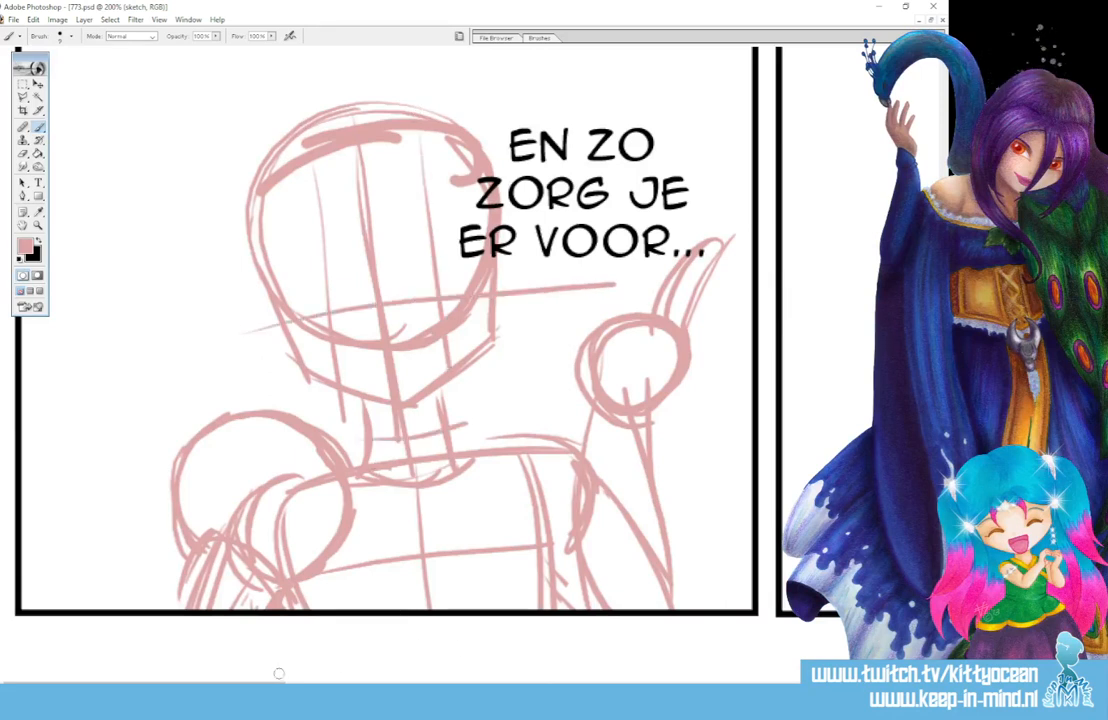
- Sketch a ceiling line beneath the second panel's text with a box-shaped smoke detector hanging from it
scroll(279, 673, "right", 10)
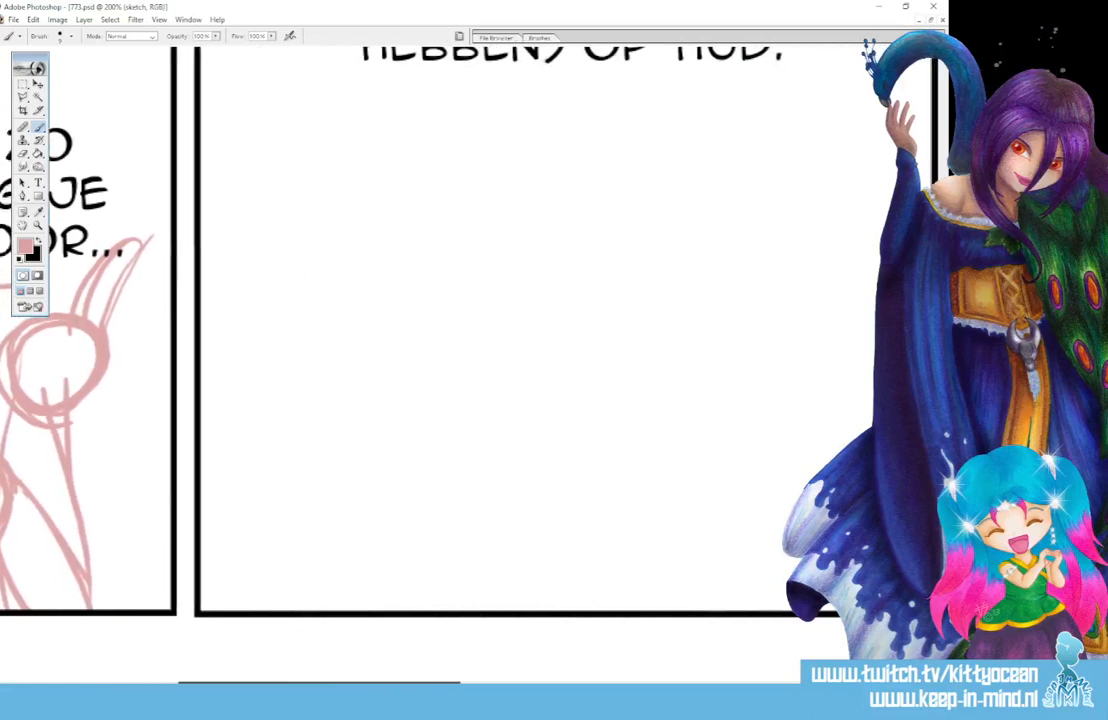
scroll(400, 330, "right", 5)
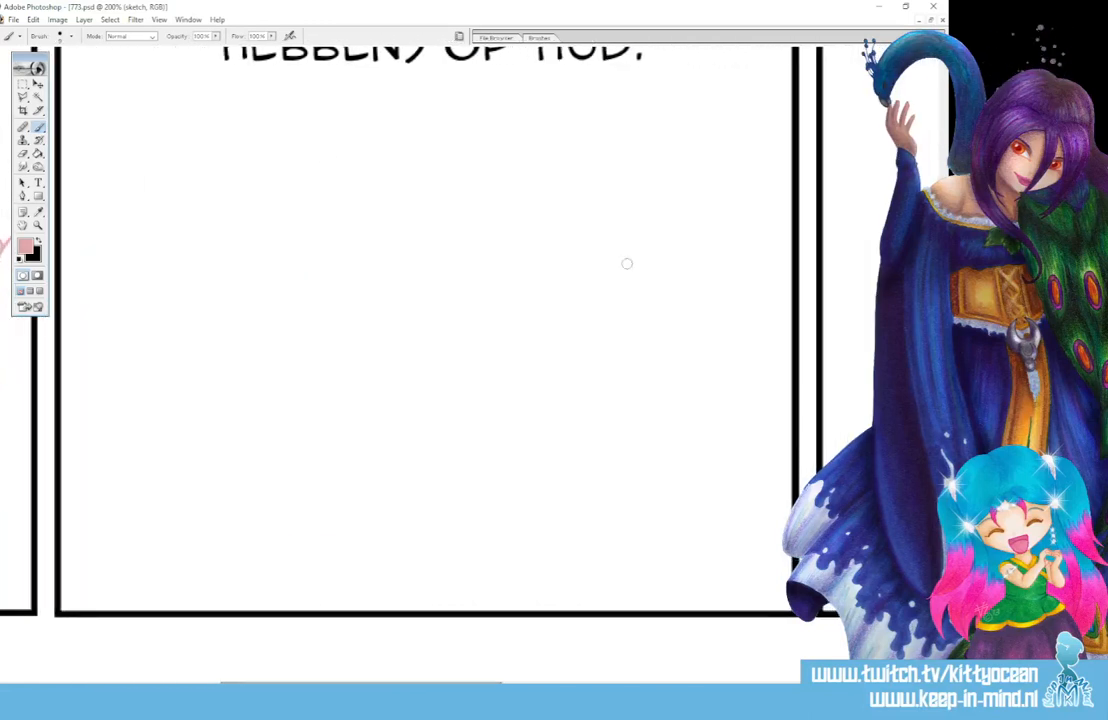
scroll(640, 260, "up", 3)
scroll(278, 334, "up", 3)
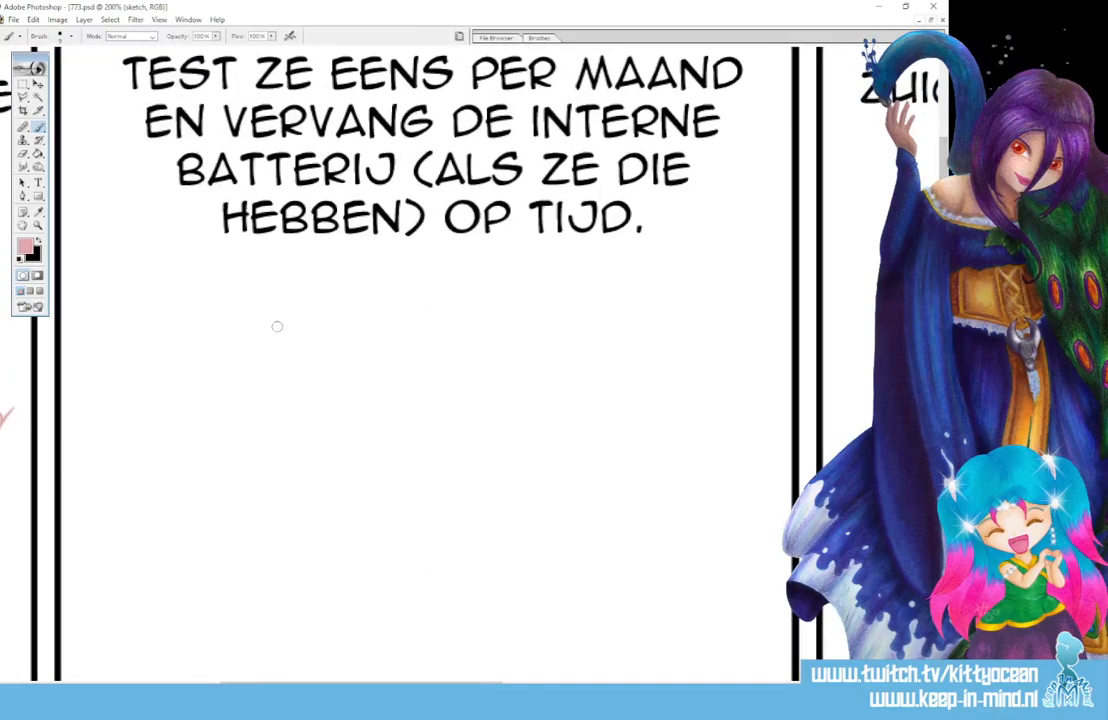
left_click_drag(262, 312, 619, 297)
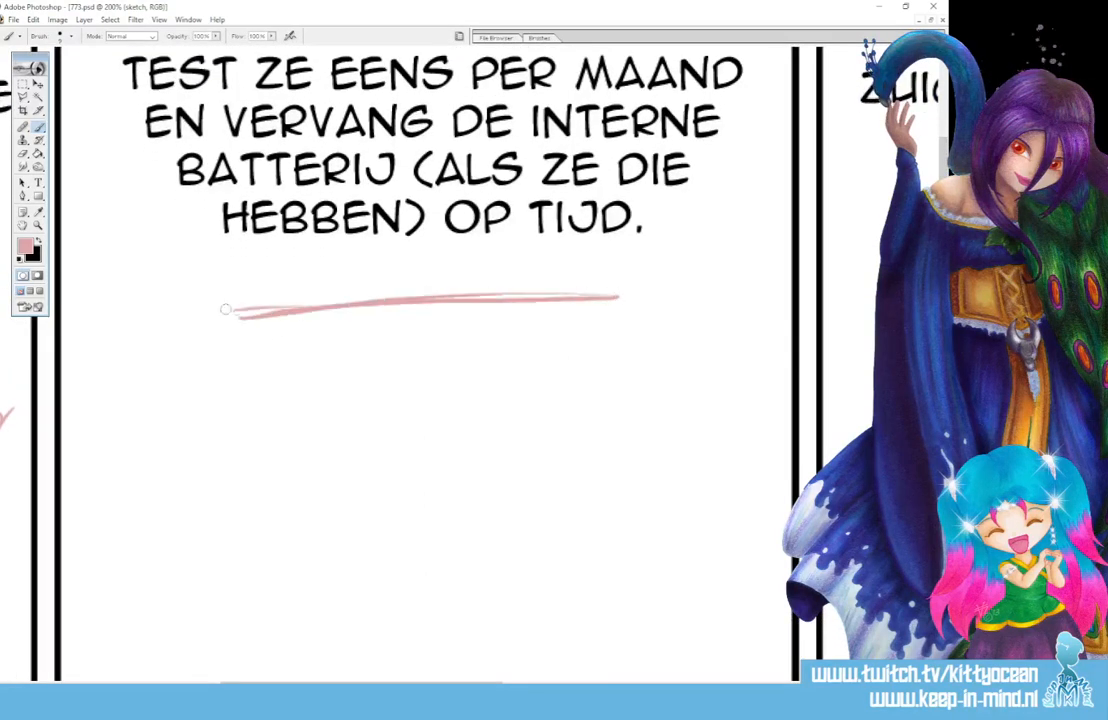
mouse_move(233, 313)
left_mouse_down()
mouse_move(295, 306)
mouse_move(272, 378)
mouse_move(282, 401)
mouse_move(490, 405)
left_mouse_up()
left_click_drag(285, 398, 604, 395)
mouse_move(604, 302)
left_mouse_down()
mouse_move(600, 400)
mouse_move(759, 296)
mouse_move(790, 295)
mouse_move(358, 300)
left_mouse_up()
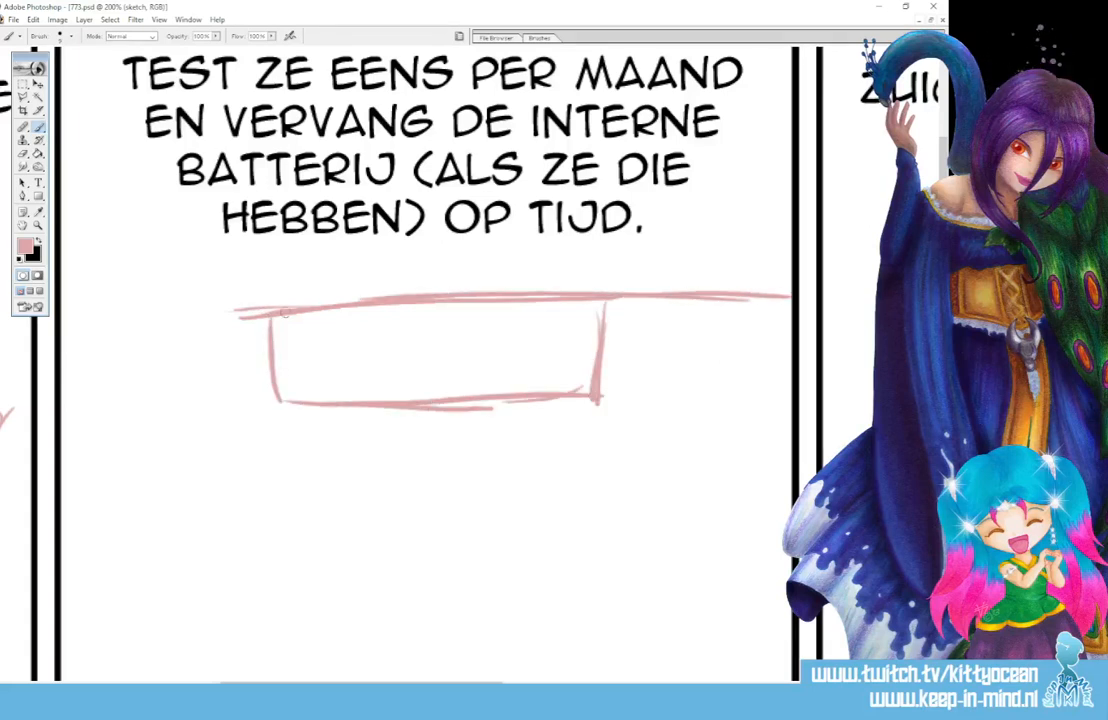
- Extend the second panel's ceiling line to the near panel border and add two small details under the smoke detector
left_click_drag(276, 313, 66, 320)
left_click_drag(66, 320, 375, 299)
left_click_drag(172, 313, 351, 302)
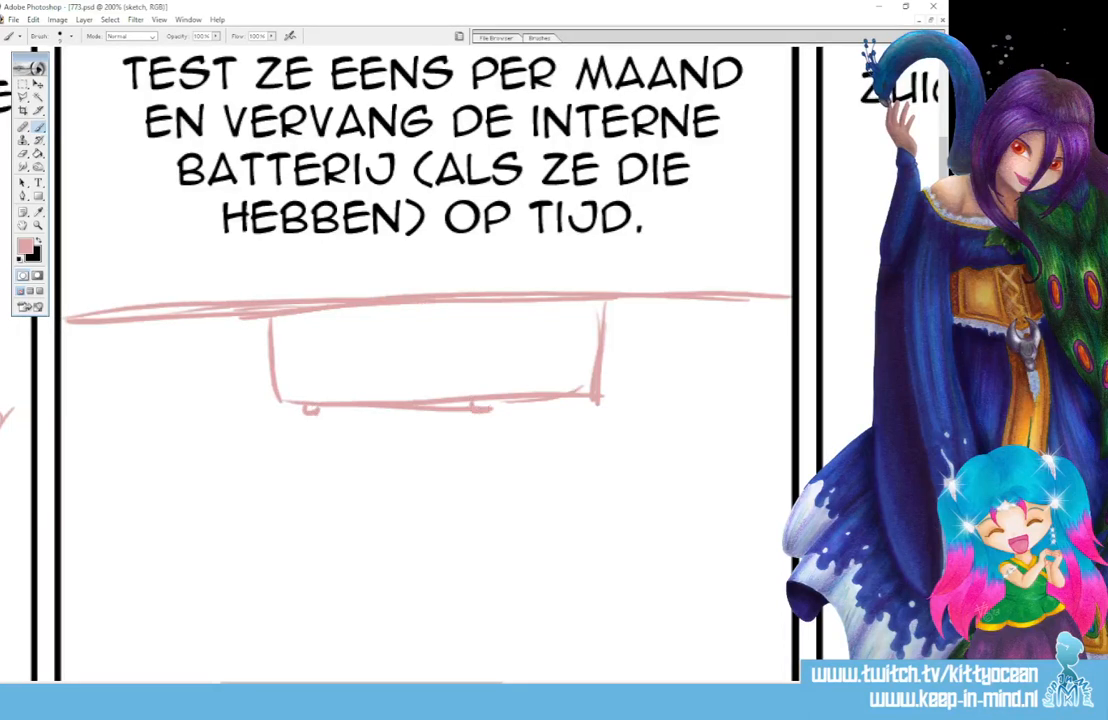
left_click_drag(470, 407, 525, 404)
scroll(520, 404, "down", 5)
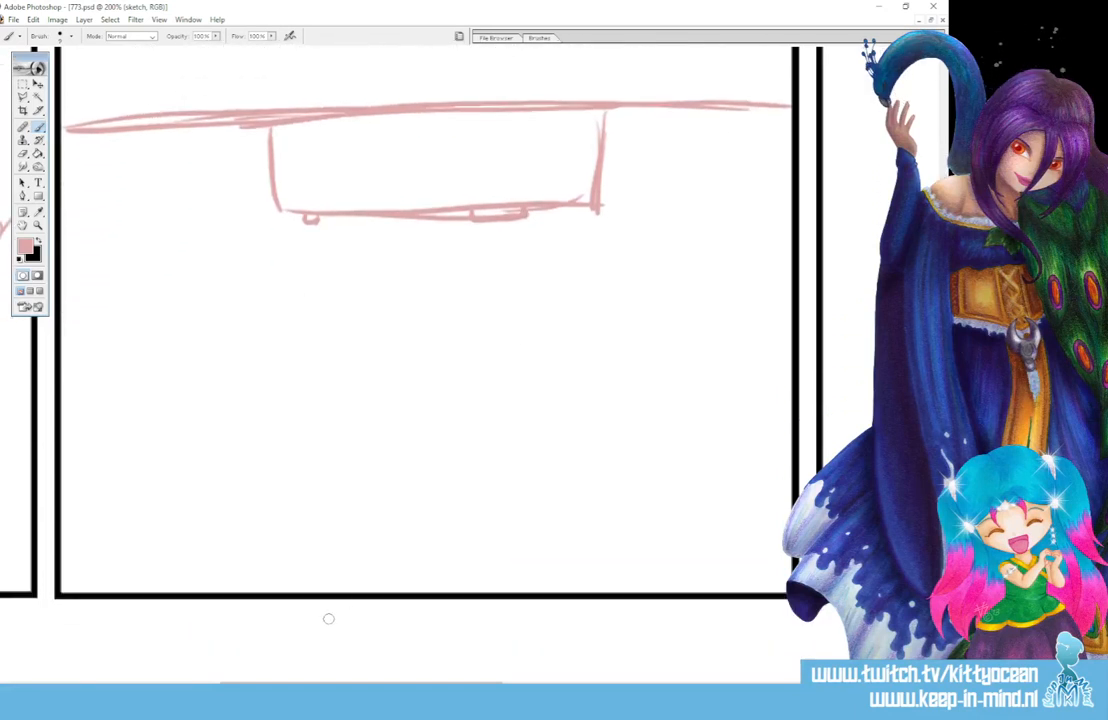
- Sketch a raised finger with a joint line and fingernail, pointing up at the second panel's smoke detector
mouse_move(369, 592)
left_mouse_down()
mouse_move(449, 314)
mouse_move(484, 245)
mouse_move(513, 259)
mouse_move(420, 590)
left_mouse_up()
left_click_drag(450, 339, 496, 348)
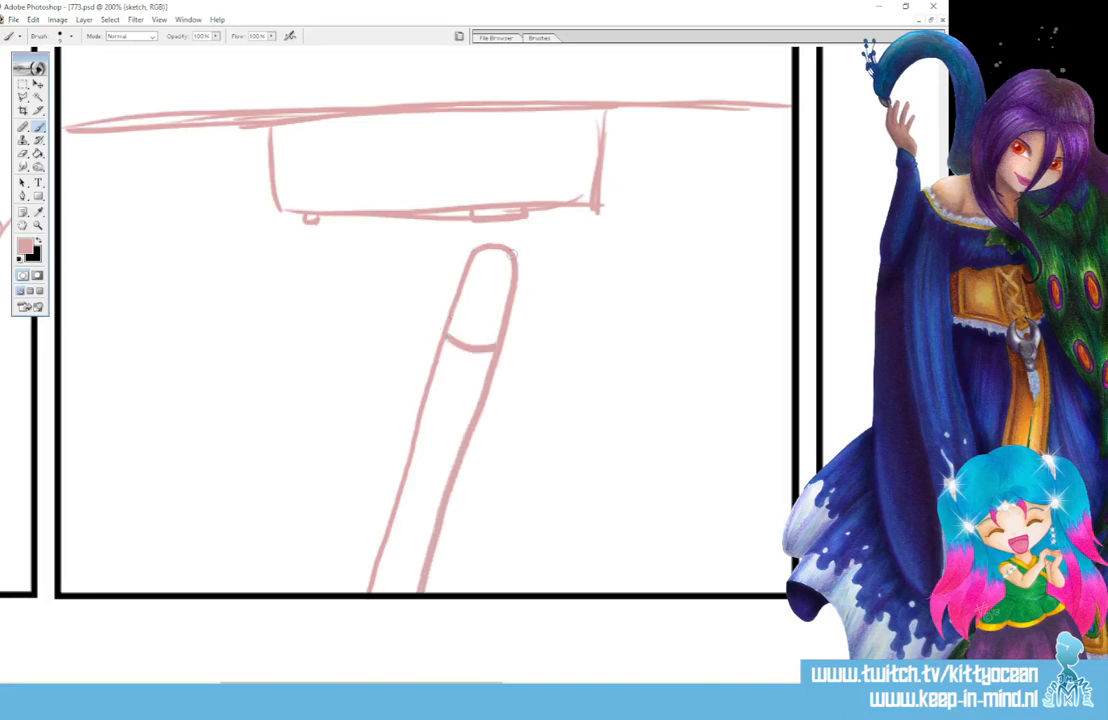
mouse_move(505, 276)
left_mouse_down()
mouse_move(474, 279)
mouse_move(500, 262)
mouse_move(482, 287)
left_mouse_up()
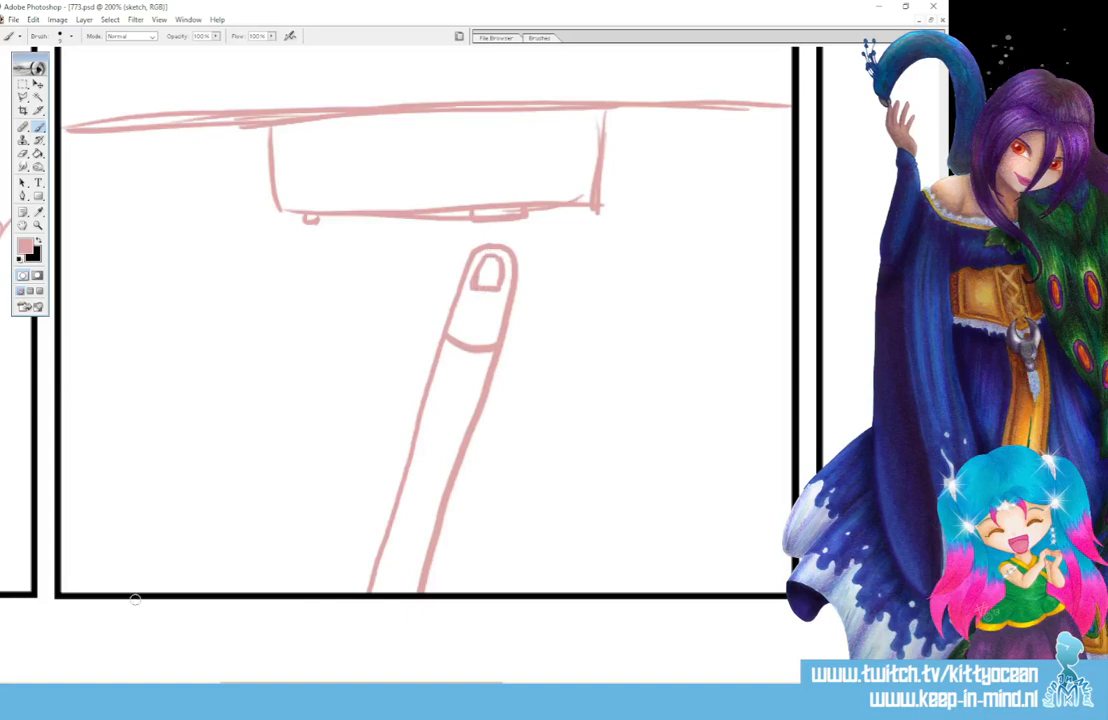
mouse_move(136, 592)
left_mouse_down()
mouse_move(272, 592)
mouse_move(135, 585)
left_mouse_up()
mouse_move(203, 548)
left_mouse_down()
mouse_move(98, 545)
mouse_move(84, 588)
left_mouse_up()
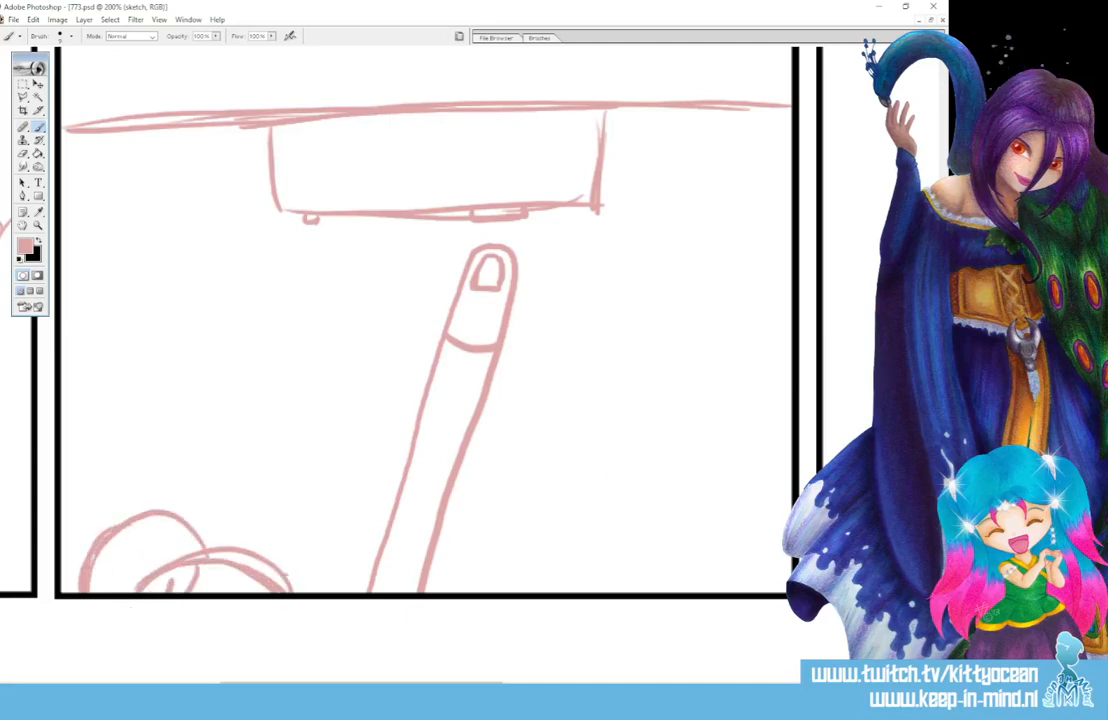
left_click_drag(286, 590, 343, 592)
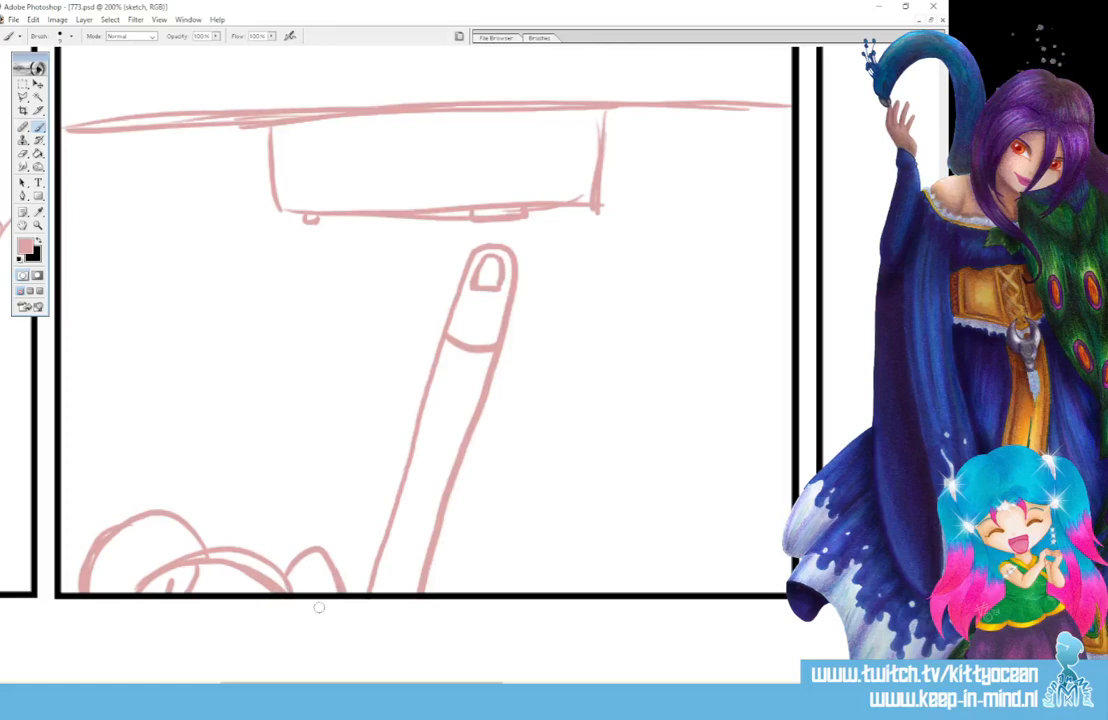
mouse_move(215, 517)
left_mouse_down()
mouse_move(136, 593)
mouse_move(80, 582)
mouse_move(236, 543)
mouse_move(335, 585)
left_mouse_up()
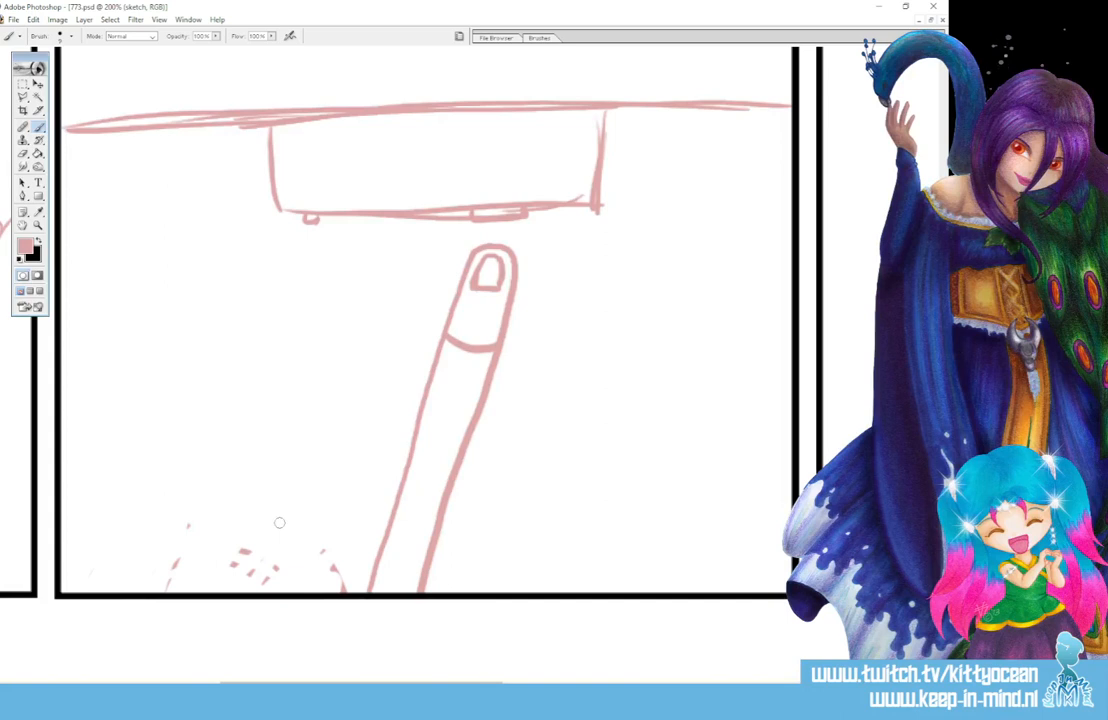
- Sketch the top of a head with two rounded side bumps in the second panel's lower corner beside the finger
mouse_move(140, 585)
left_mouse_down()
mouse_move(248, 530)
mouse_move(340, 588)
mouse_move(134, 590)
left_mouse_up()
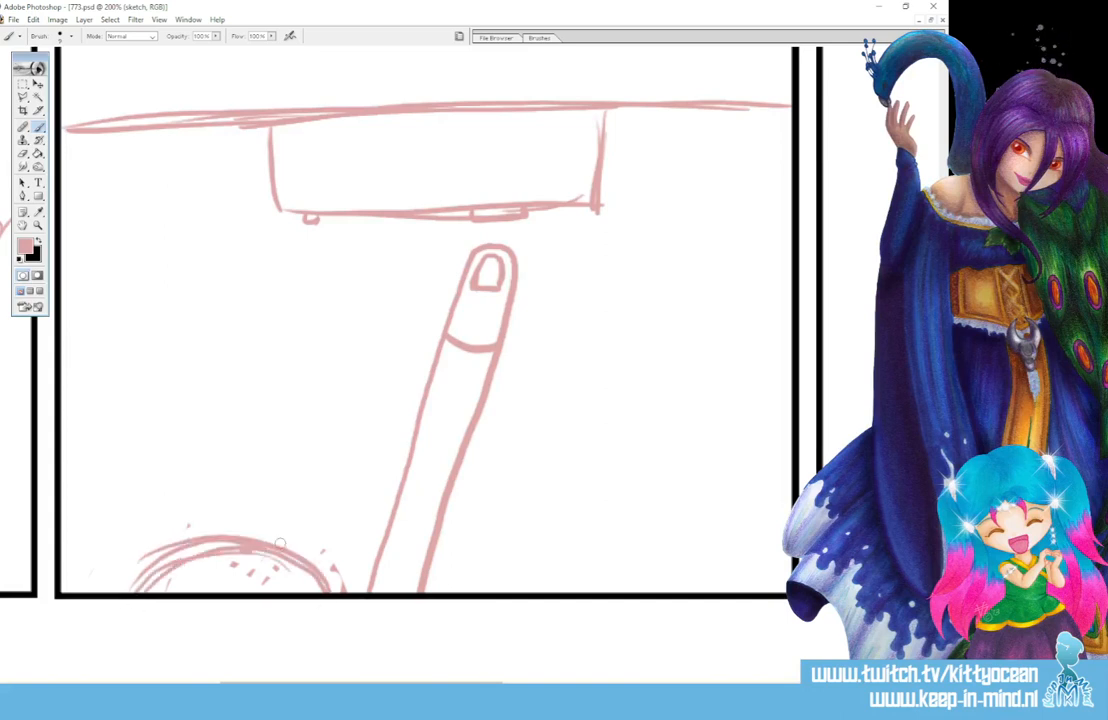
mouse_move(278, 550)
left_mouse_down()
mouse_move(348, 563)
mouse_move(300, 520)
mouse_move(345, 562)
mouse_move(300, 560)
mouse_move(245, 590)
mouse_move(256, 560)
mouse_move(262, 580)
left_mouse_up()
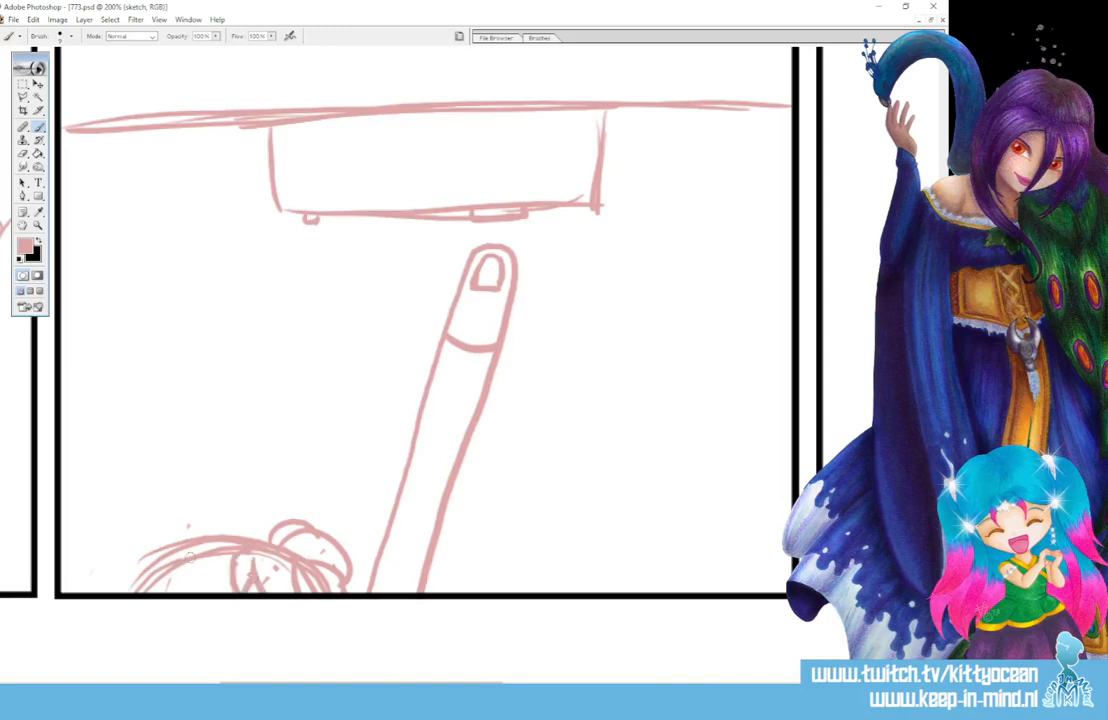
left_click_drag(85, 590, 192, 540)
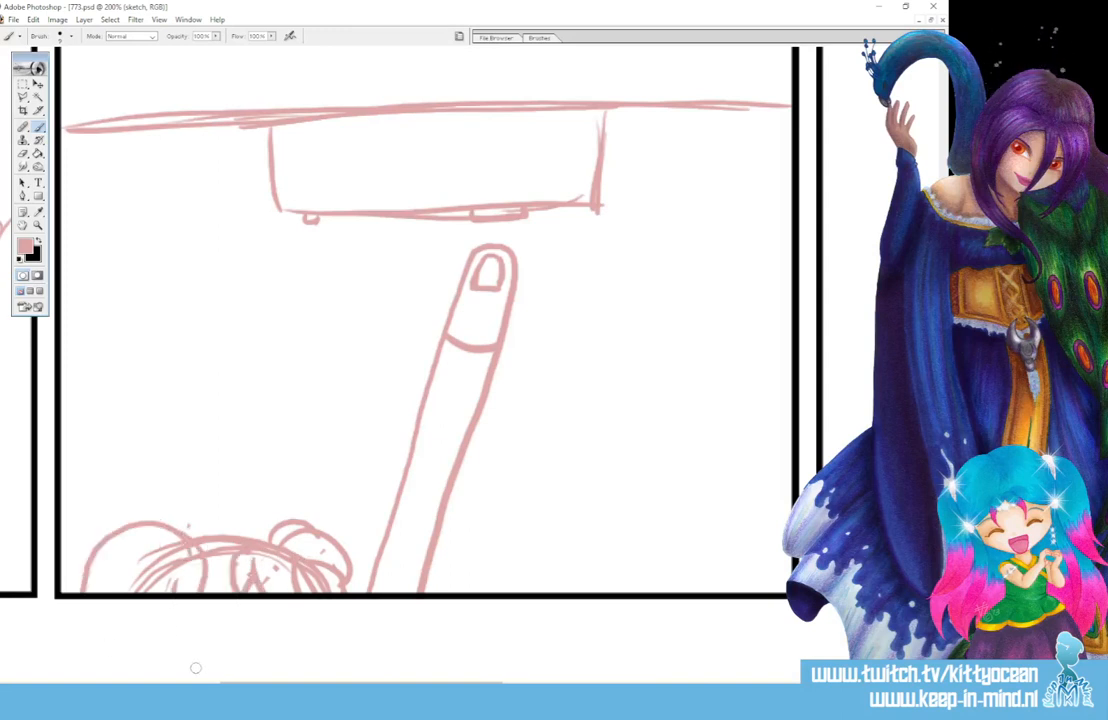
- Lasso the finger, narrow it to about 81% width, and reposition it beneath the smoke detector's button
left_click(22, 96)
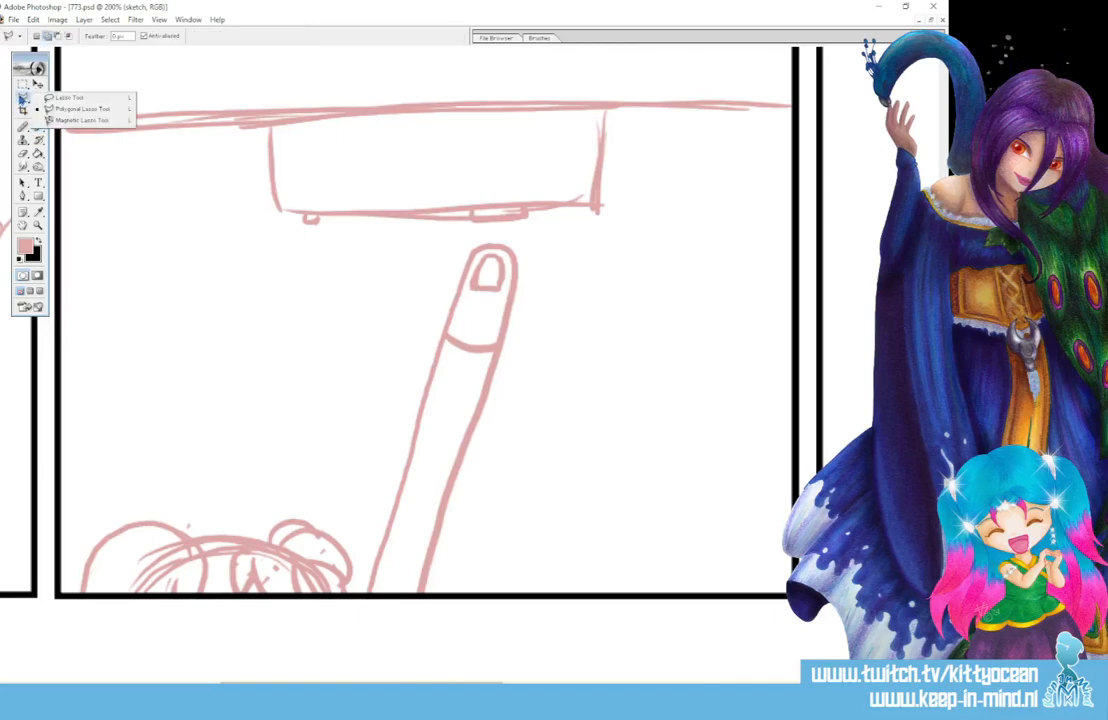
left_click(70, 97)
mouse_move(357, 607)
left_mouse_down()
mouse_move(390, 452)
mouse_move(493, 227)
mouse_move(420, 650)
mouse_move(358, 663)
left_mouse_up()
left_click(44, 90)
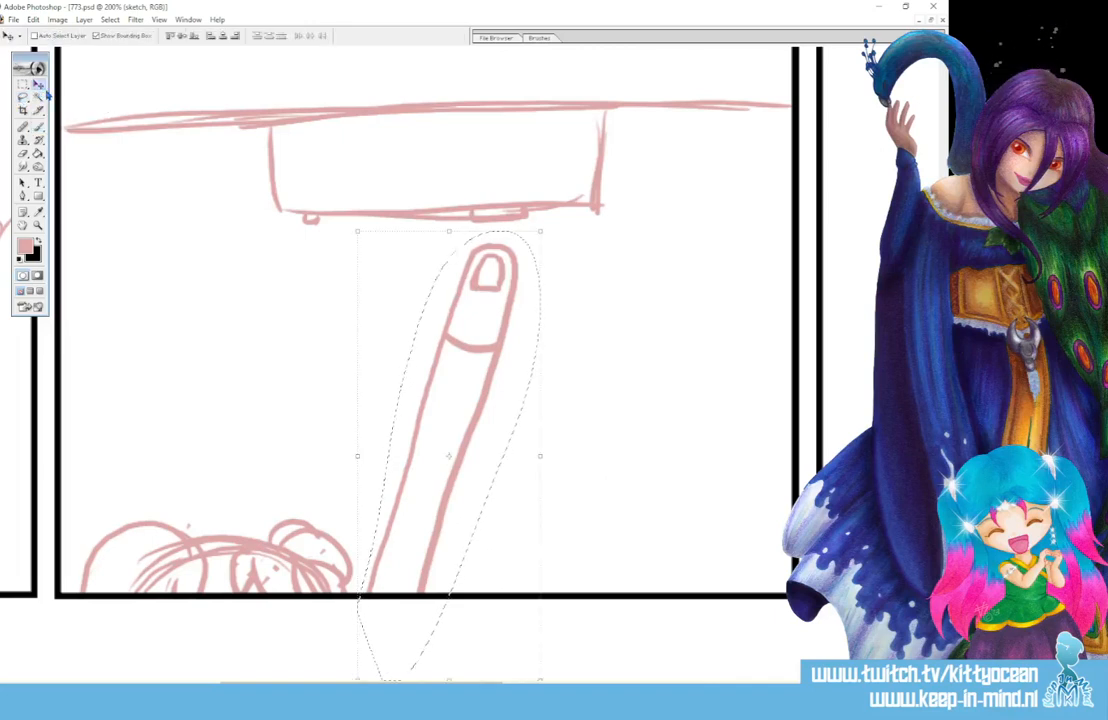
left_click_drag(535, 456, 506, 452)
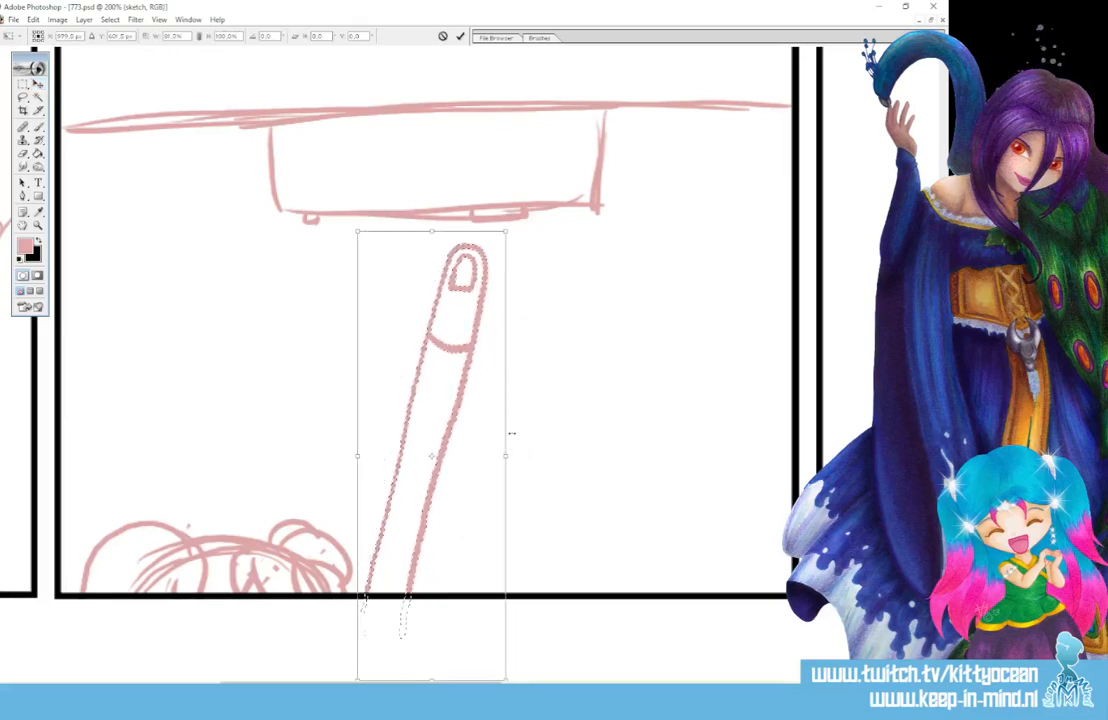
left_click(460, 36)
mouse_move(447, 418)
left_mouse_down()
mouse_move(470, 423)
mouse_move(469, 413)
left_mouse_up()
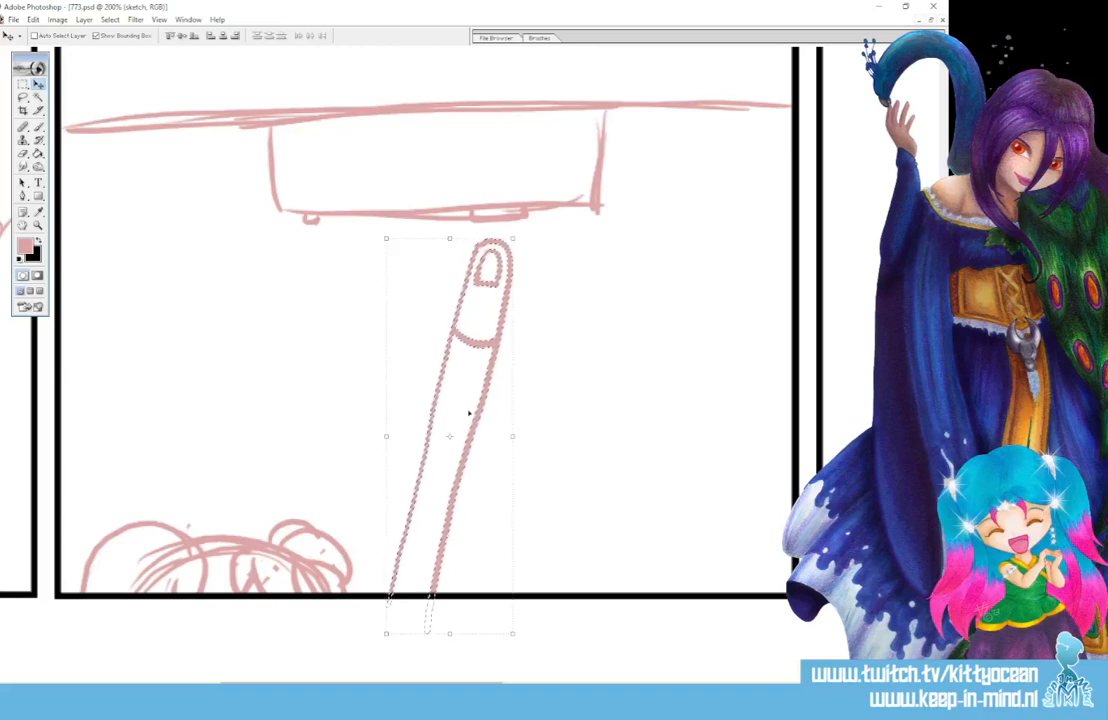
left_click(31, 102)
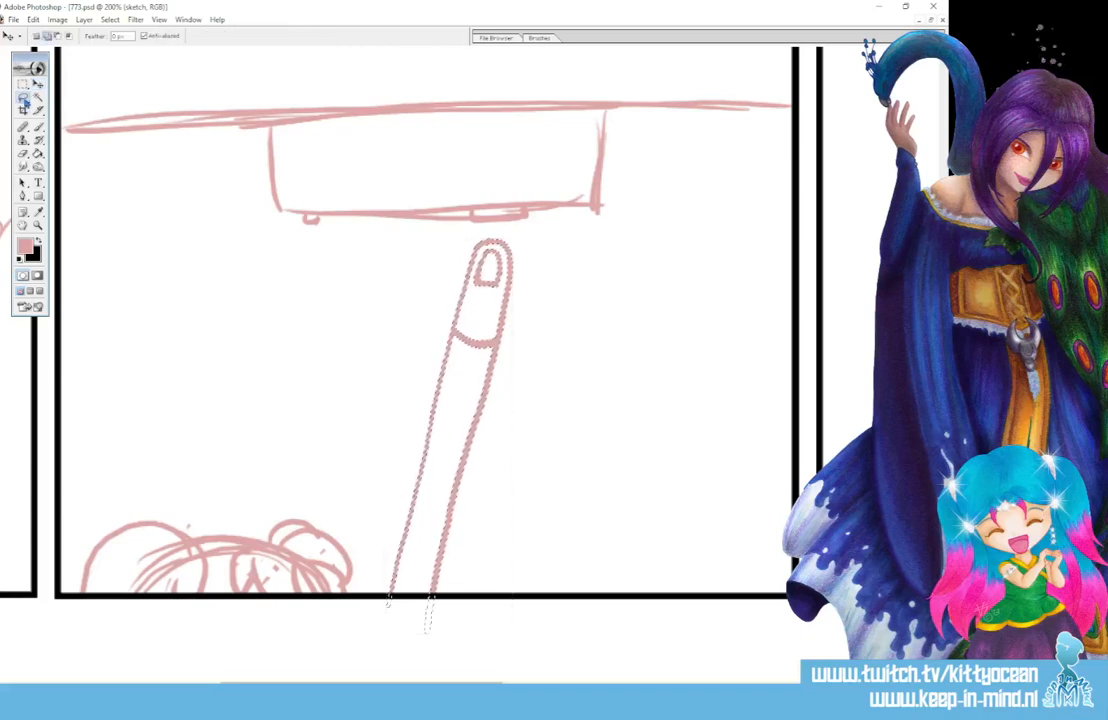
key("ctrl+d")
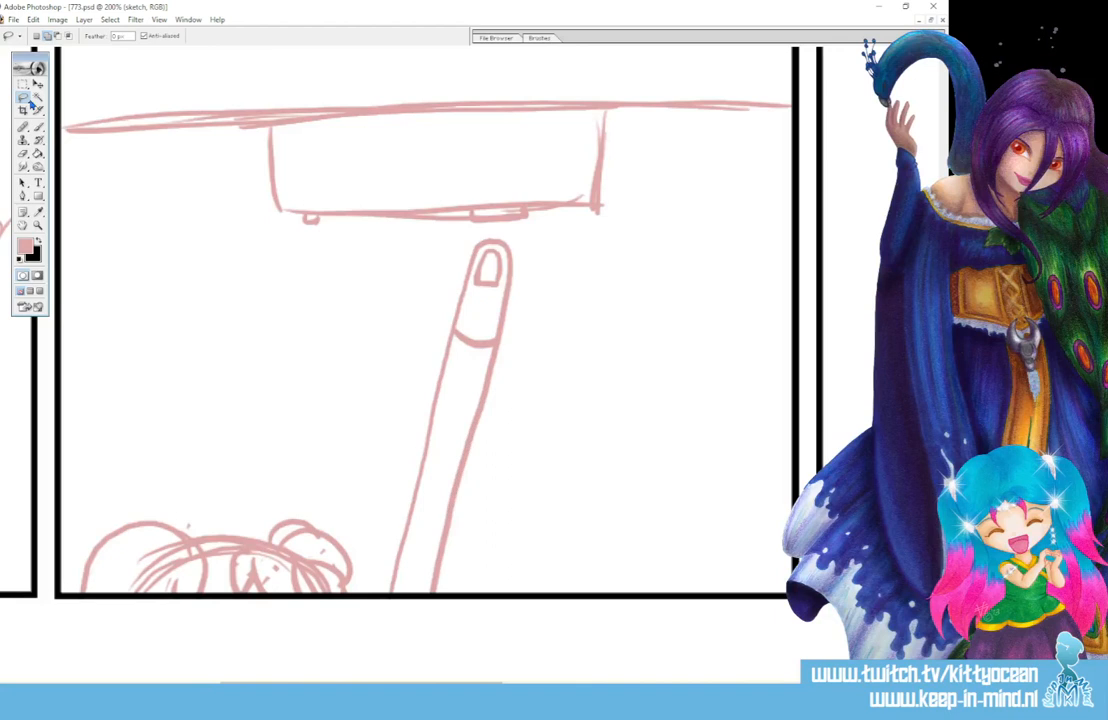
- Lasso the second panel's head, enlarge it to about 120% width and 127% height, and set it into the lower corner
mouse_move(360, 615)
left_mouse_down()
mouse_move(333, 493)
mouse_move(59, 549)
mouse_move(362, 605)
left_mouse_up()
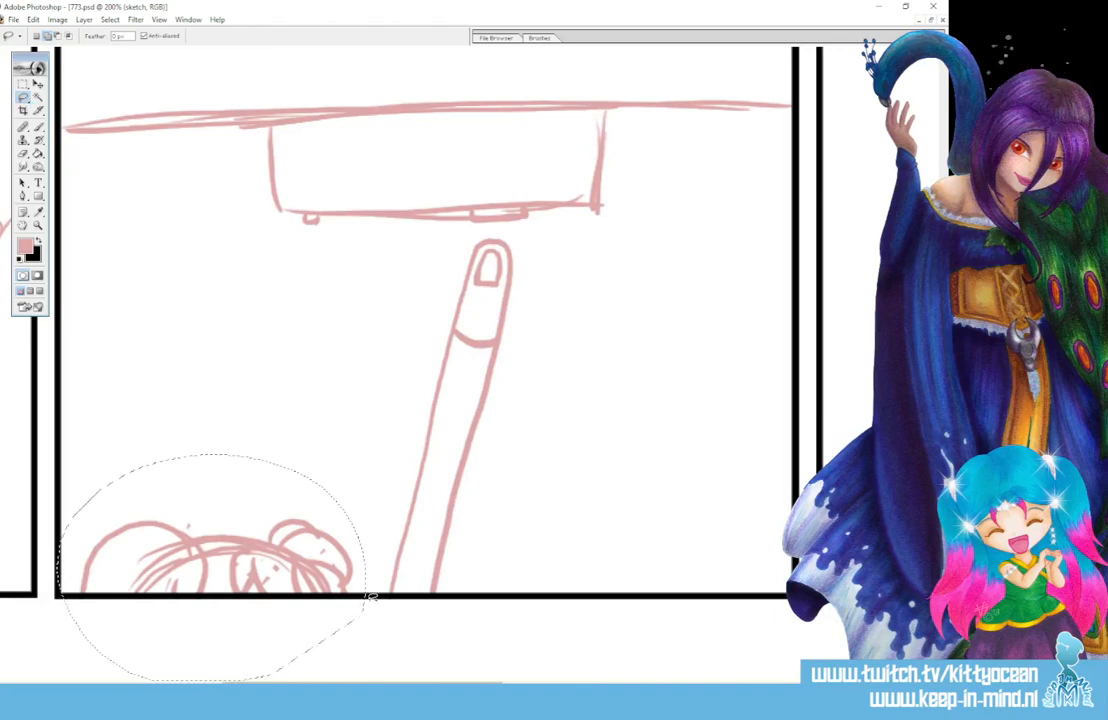
key("ctrl+t")
left_click_drag(364, 453, 425, 383)
left_click_drag(366, 502, 324, 527)
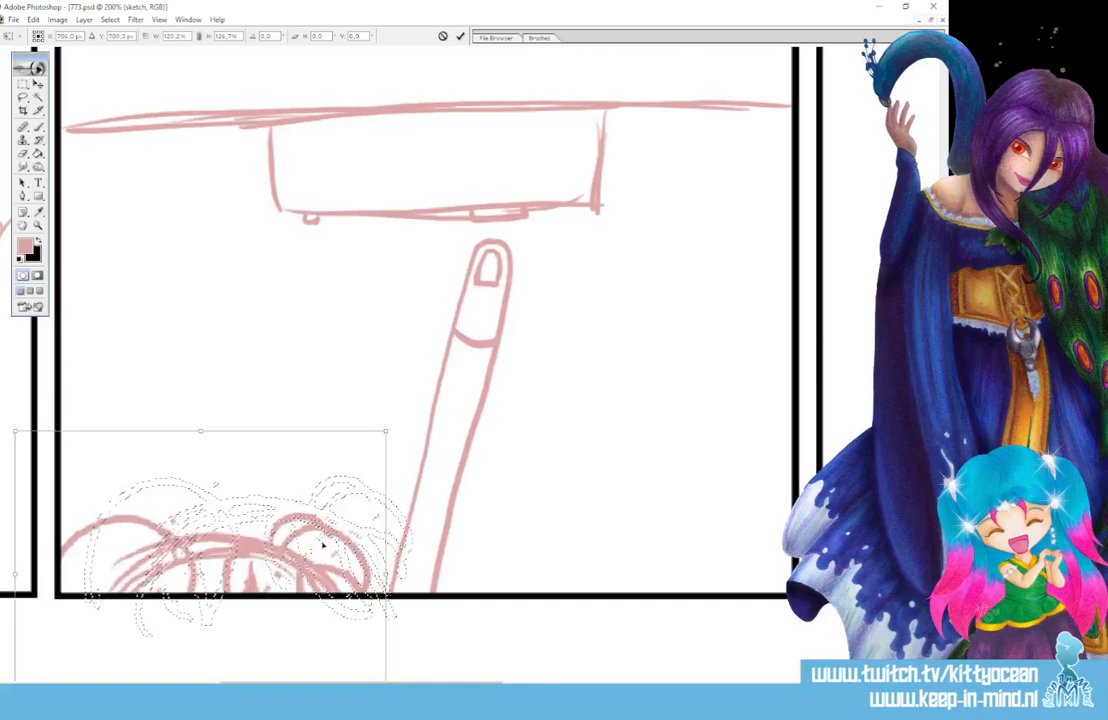
left_click(460, 36)
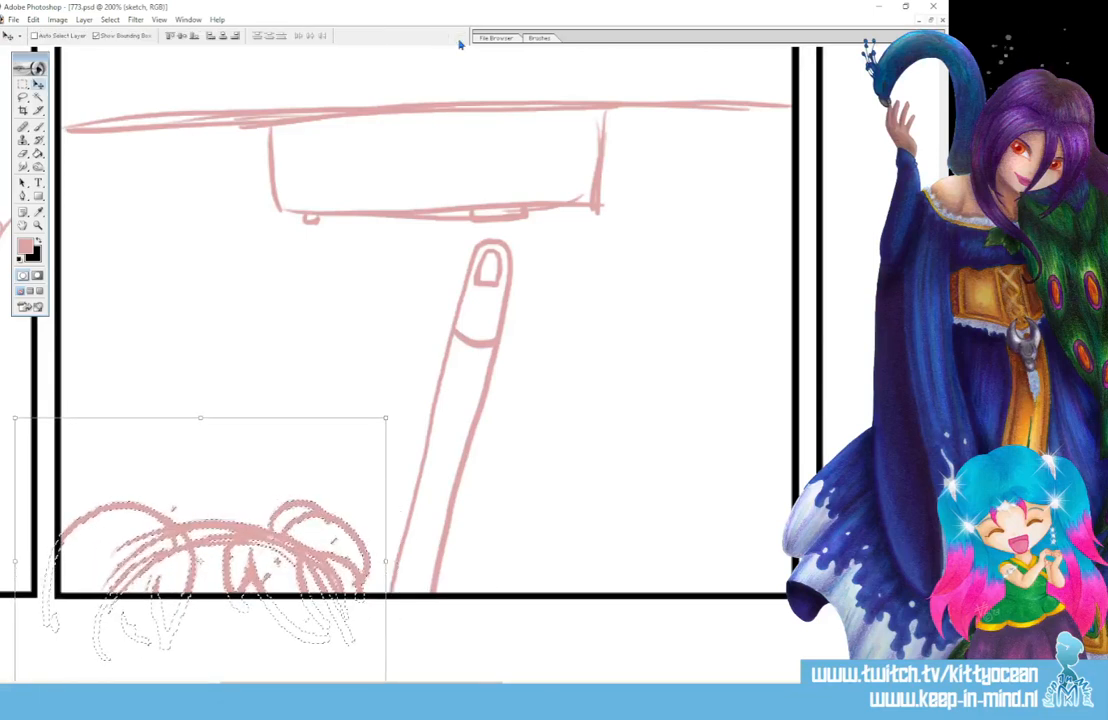
key("ctrl+d")
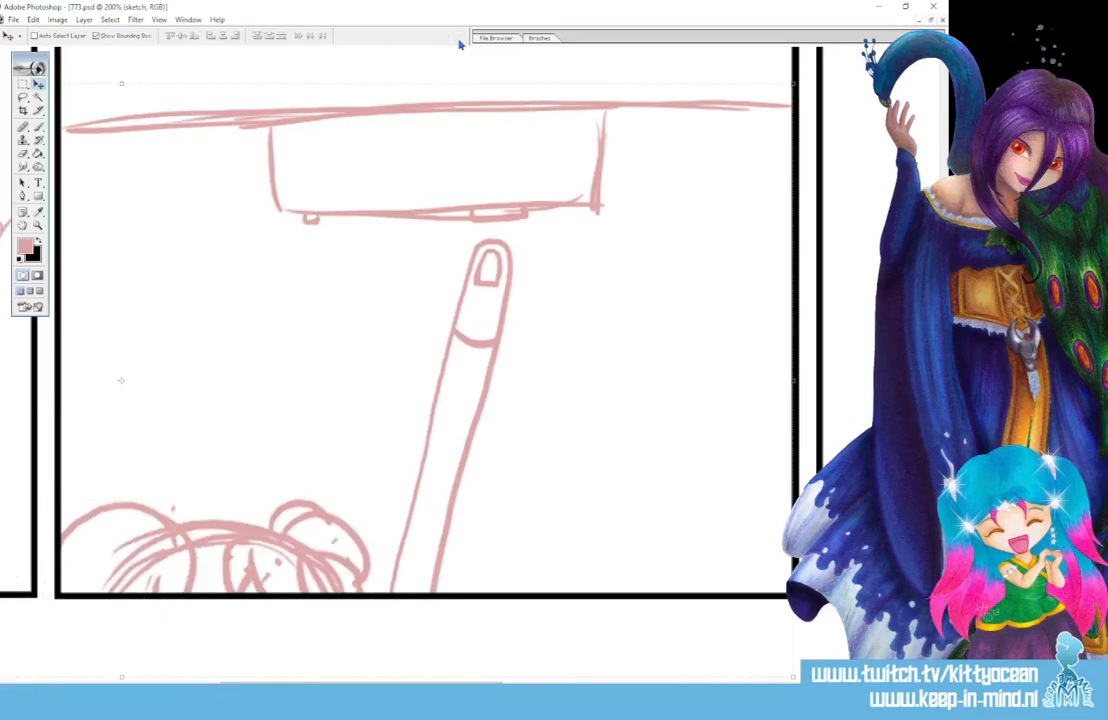
- Sketch a folded hand at the base of the finger and hand-letter "BEEP!" beside the smoke detector
left_click(39, 128)
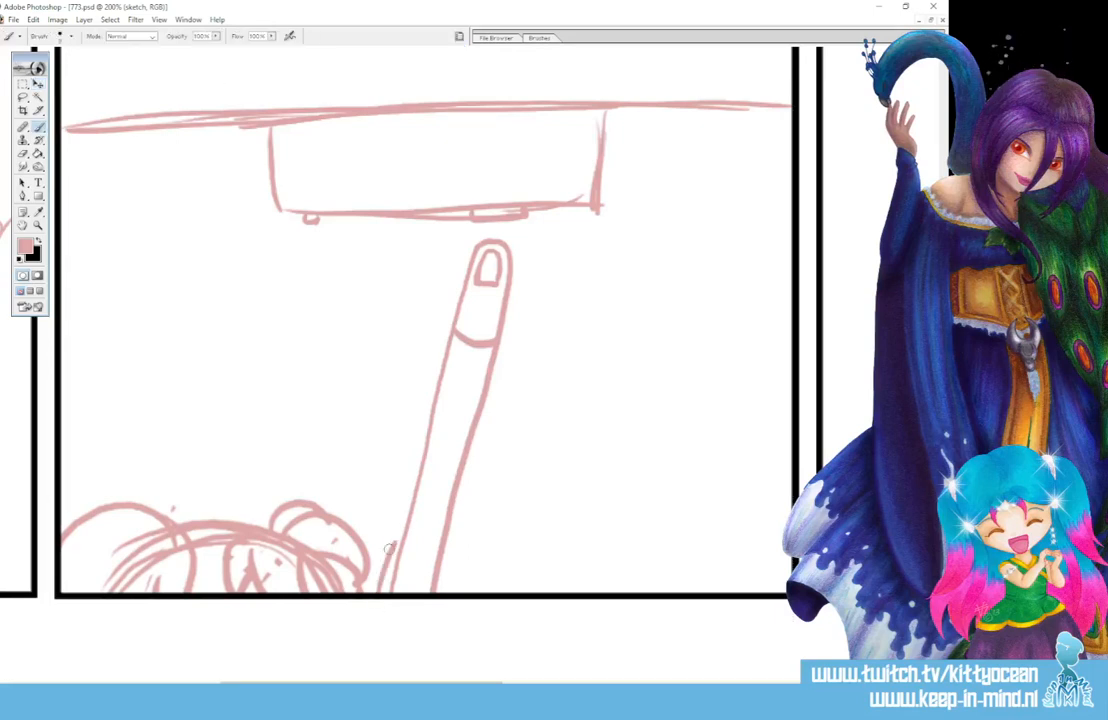
mouse_move(390, 588)
left_mouse_down()
mouse_move(453, 514)
mouse_move(434, 549)
mouse_move(452, 530)
mouse_move(444, 548)
mouse_move(461, 568)
mouse_move(445, 590)
left_mouse_up()
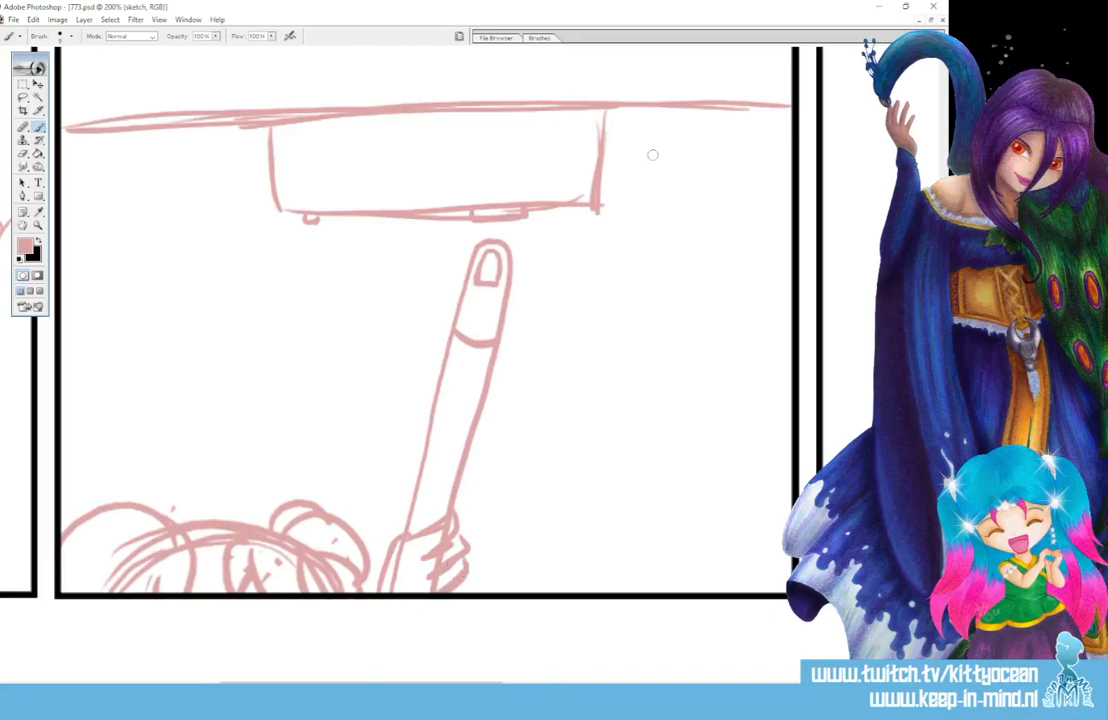
mouse_move(583, 241)
left_mouse_down()
mouse_move(619, 226)
mouse_move(627, 256)
mouse_move(646, 225)
mouse_move(676, 240)
left_mouse_up()
left_click_drag(690, 178, 695, 214)
left_click(696, 229)
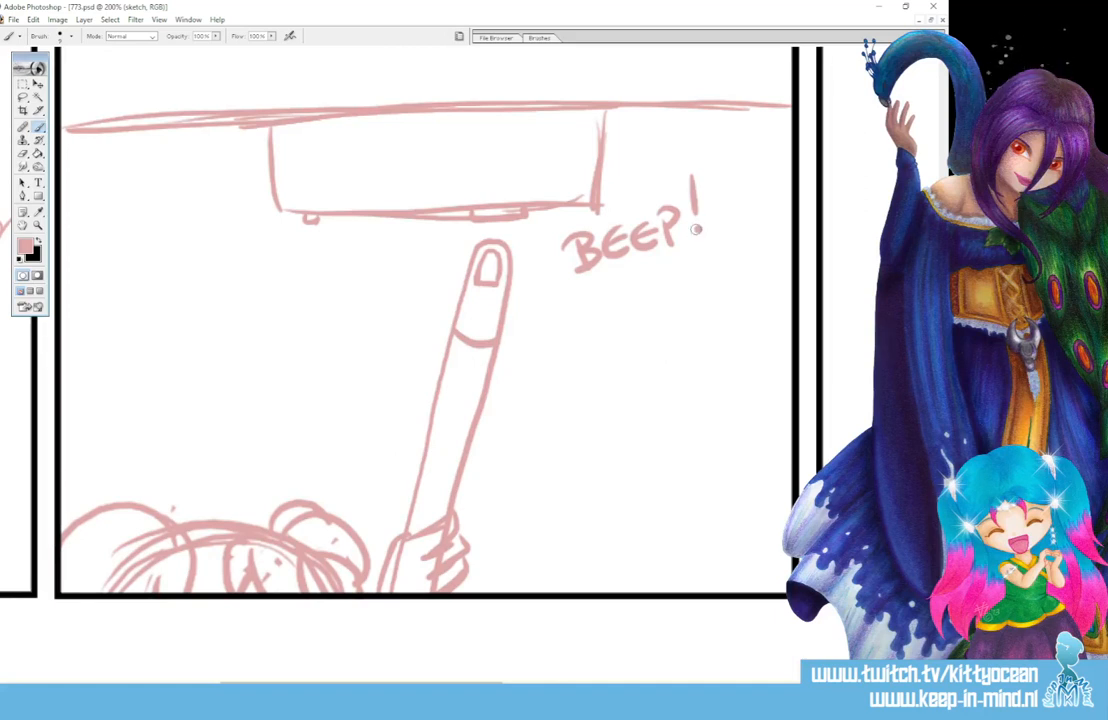
- Redraw the fingernail nearer one edge of the fingertip so that the finger looks turned
mouse_move(400, 684)
left_mouse_down()
mouse_move(512, 684)
mouse_move(400, 684)
left_mouse_up()
mouse_move(490, 254)
left_mouse_down()
mouse_move(476, 281)
mouse_move(494, 281)
mouse_move(490, 257)
mouse_move(500, 285)
mouse_move(495, 258)
left_mouse_up()
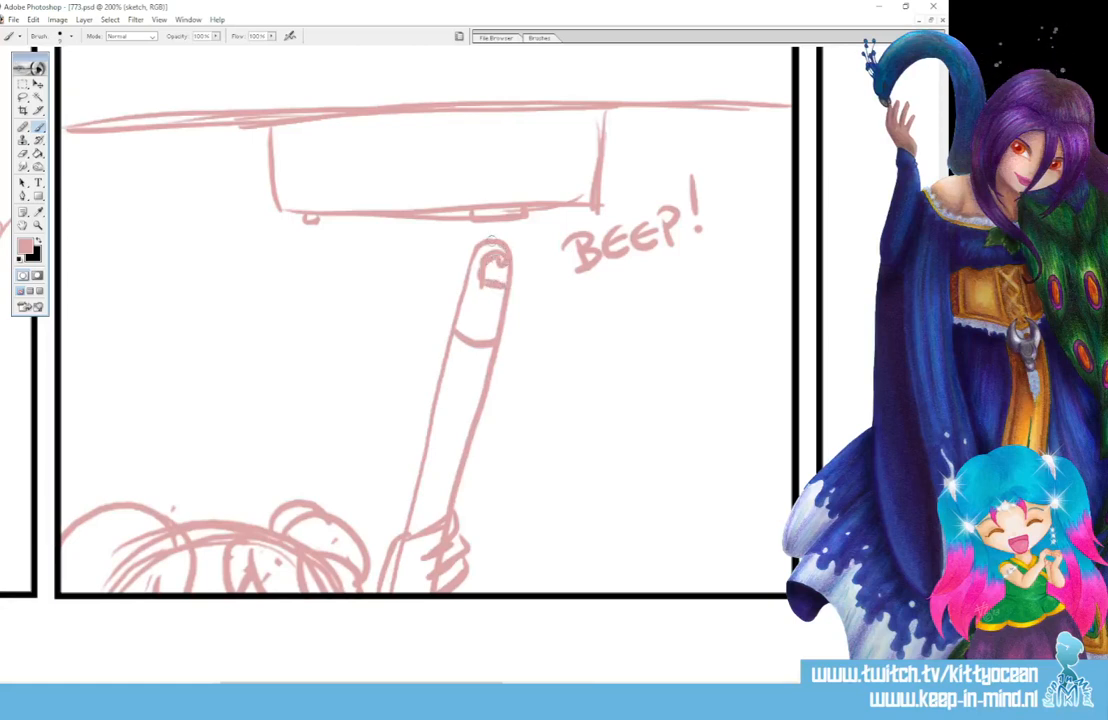
left_click_drag(509, 269, 518, 284)
- Sketch a ceiling line with a smoke detector under the third panel's text, and a nozzle with a curved hose beneath the detector
left_click_drag(366, 682, 535, 683)
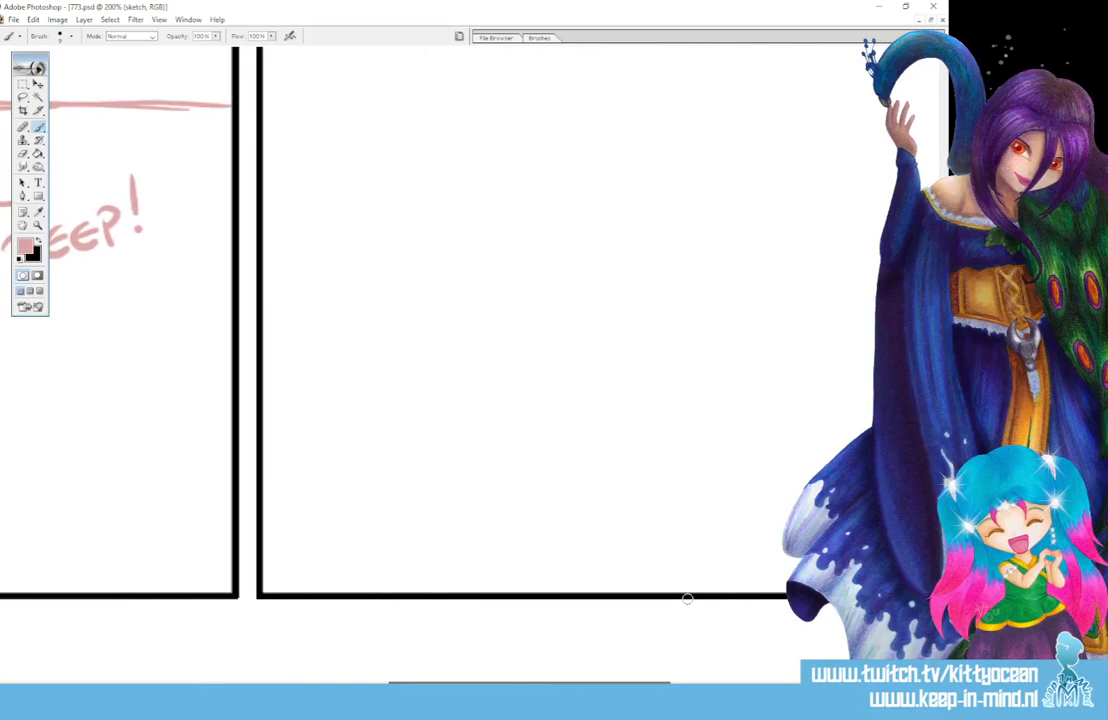
left_click_drag(943, 213, 945, 160)
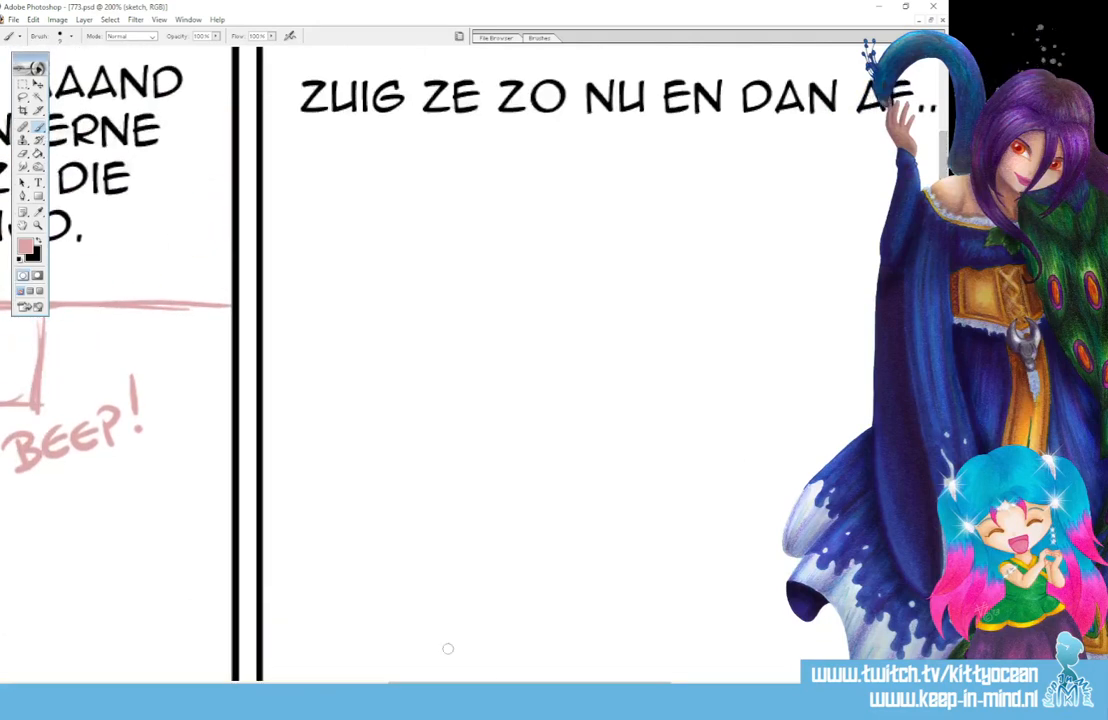
left_click_drag(440, 683, 470, 683)
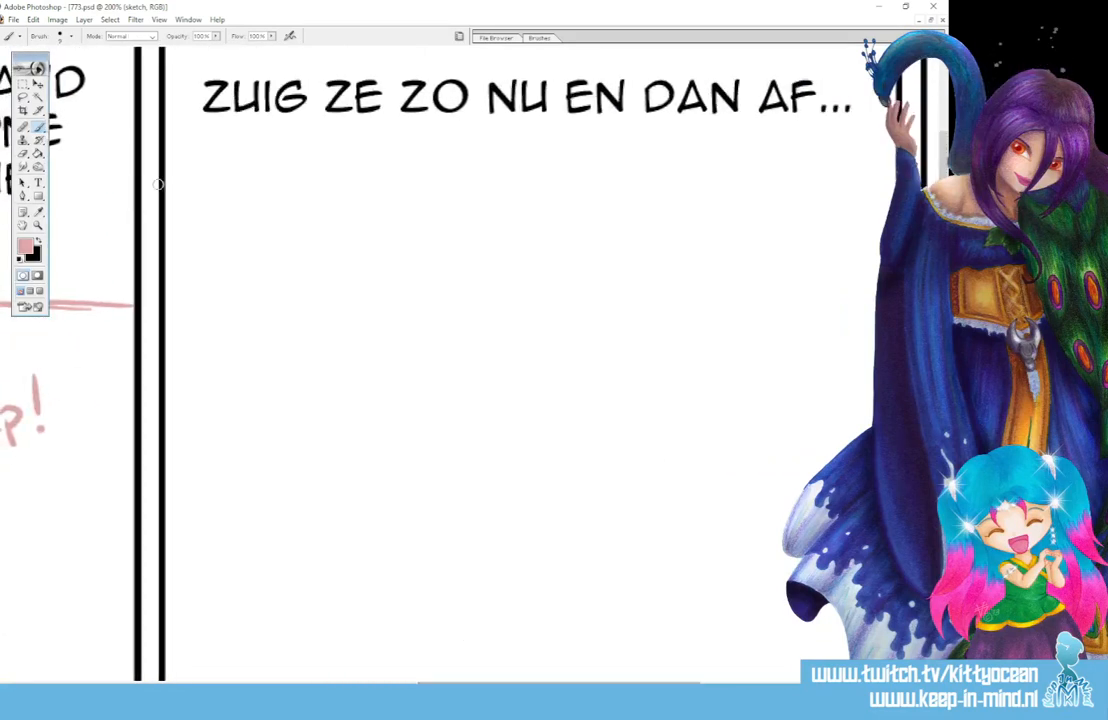
mouse_move(165, 182)
left_mouse_down()
mouse_move(525, 158)
mouse_move(895, 170)
left_mouse_up()
mouse_move(394, 163)
left_mouse_down()
mouse_move(404, 211)
mouse_move(398, 167)
mouse_move(421, 204)
mouse_move(563, 203)
mouse_move(580, 184)
mouse_move(513, 206)
mouse_move(525, 302)
left_mouse_up()
mouse_move(533, 213)
left_mouse_down()
mouse_move(561, 210)
mouse_move(560, 311)
mouse_move(512, 346)
mouse_move(445, 470)
mouse_move(431, 648)
left_mouse_up()
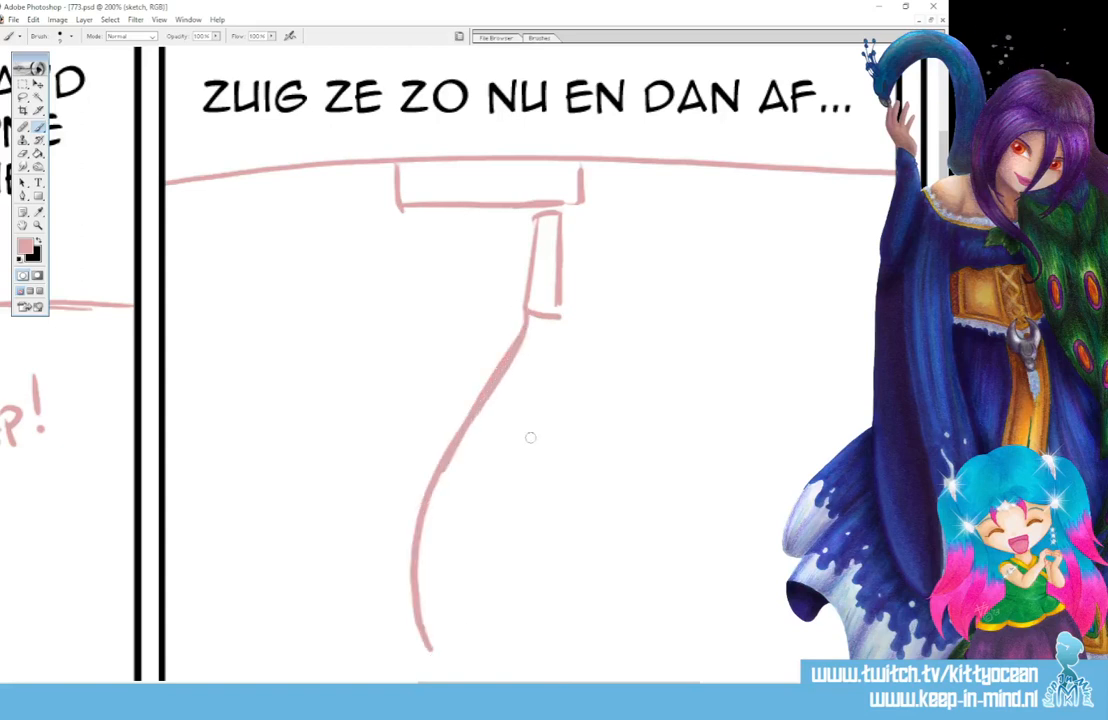
mouse_move(560, 318)
left_mouse_down()
mouse_move(484, 445)
mouse_move(445, 559)
mouse_move(458, 630)
left_mouse_up()
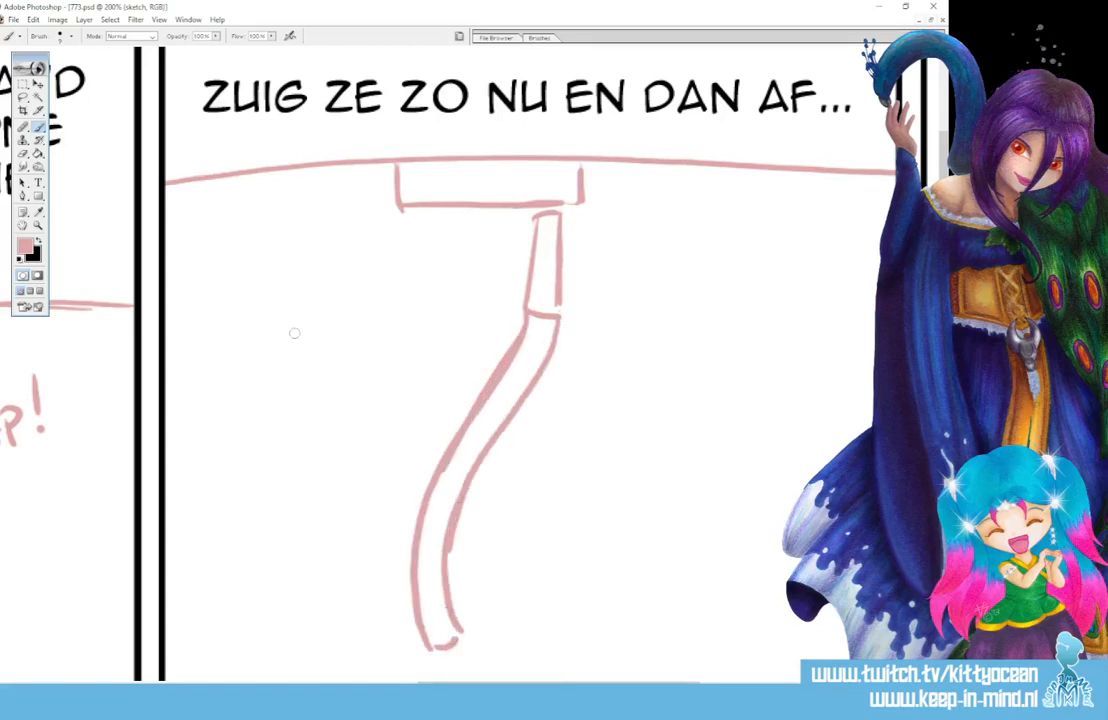
- Sketch a large circular head beside the hose in the third panel using overlapping curved strokes
mouse_move(233, 348)
left_mouse_down()
mouse_move(367, 294)
mouse_move(228, 396)
left_mouse_up()
left_click_drag(265, 314, 230, 387)
mouse_move(327, 301)
left_mouse_down()
mouse_move(230, 425)
mouse_move(275, 318)
mouse_move(297, 489)
mouse_move(270, 479)
mouse_move(370, 468)
left_mouse_up()
mouse_move(364, 296)
left_mouse_down()
mouse_move(400, 326)
mouse_move(381, 484)
left_mouse_up()
mouse_move(409, 420)
left_mouse_down()
mouse_move(299, 514)
mouse_move(340, 501)
left_mouse_up()
left_click_drag(358, 307, 411, 418)
left_click_drag(318, 302, 403, 330)
mouse_move(385, 320)
left_mouse_down()
mouse_move(418, 376)
mouse_move(332, 499)
left_mouse_up()
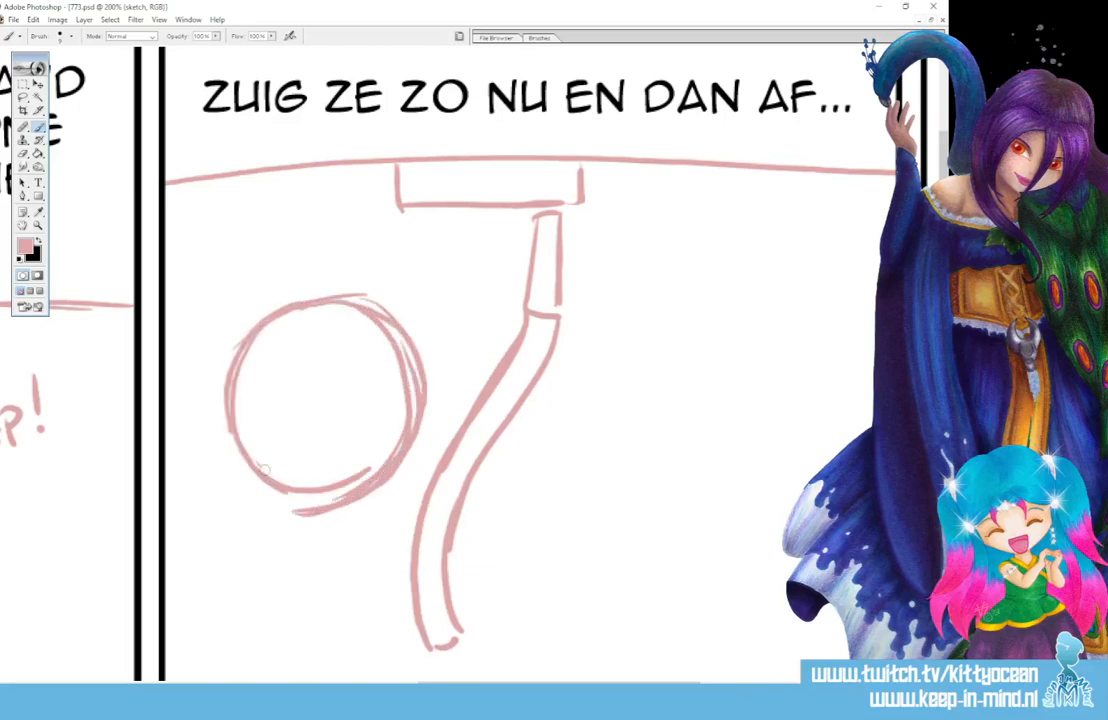
- Extend the third panel's head with angled jaw strokes meeting in a chin at the hose
left_click_drag(262, 468, 382, 465)
left_click_drag(374, 305, 449, 444)
left_click_drag(408, 368, 445, 452)
left_click_drag(288, 496, 438, 467)
left_click_drag(342, 507, 444, 457)
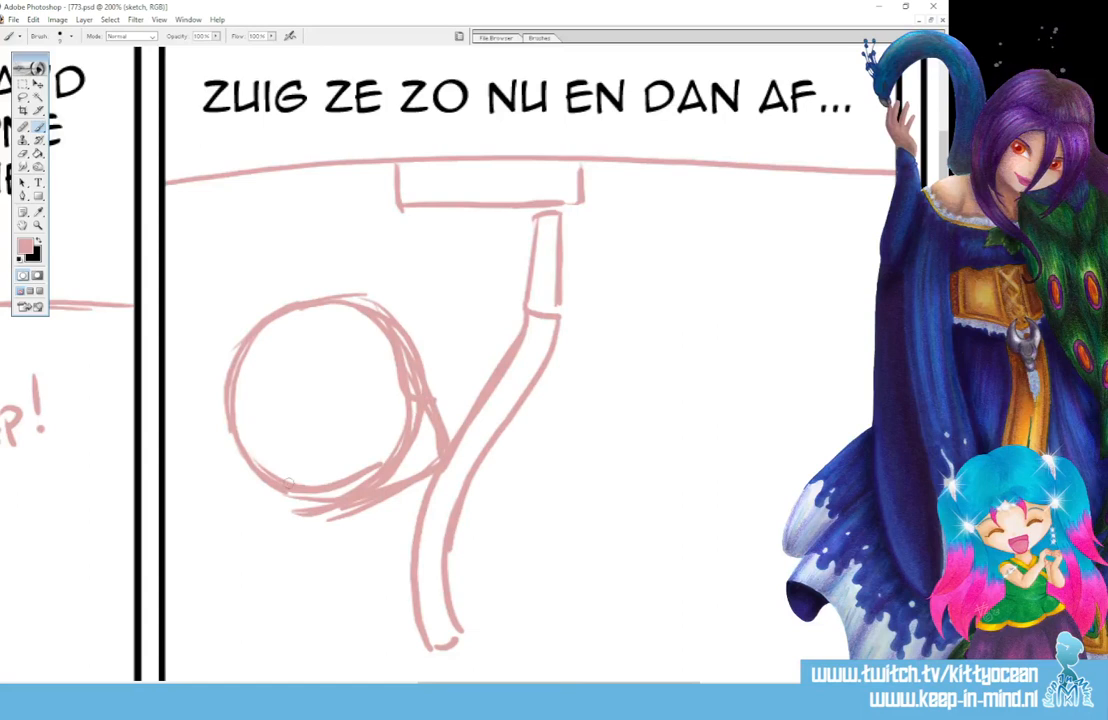
- Add crossed face guides to the third panel's head, with a small bump and a large hair loop on opposite sides
left_click_drag(293, 473, 405, 395)
left_click_drag(273, 328, 383, 508)
left_click_drag(368, 298, 404, 326)
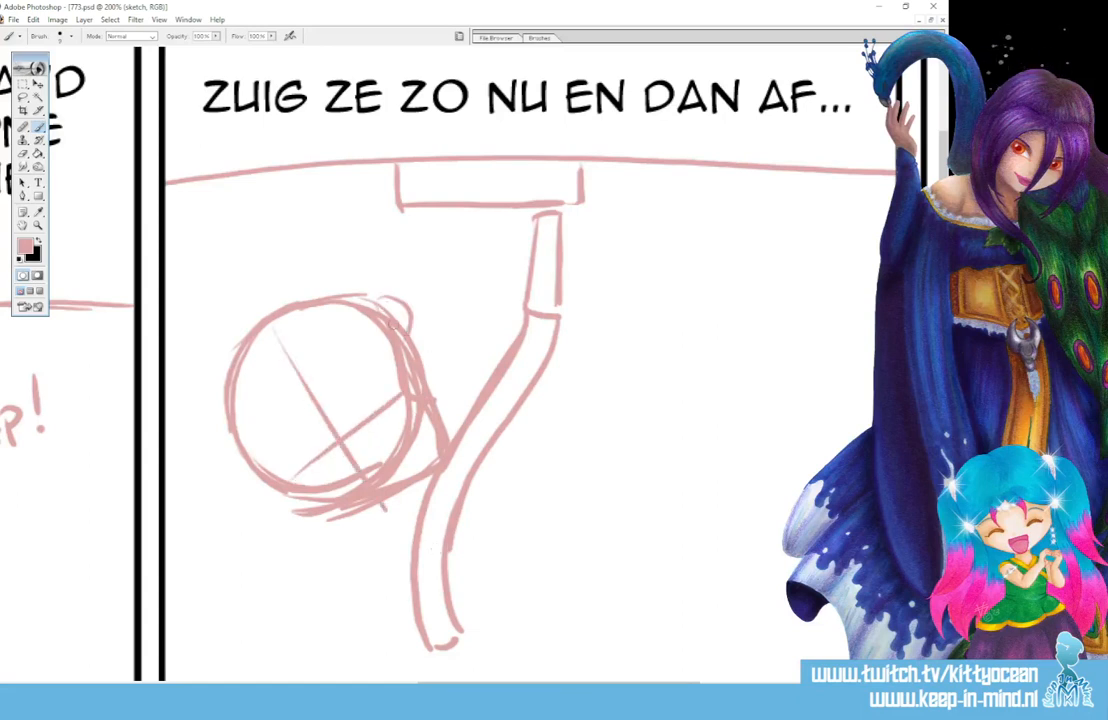
mouse_move(258, 366)
left_mouse_down()
mouse_move(203, 390)
mouse_move(240, 512)
left_mouse_up()
left_click_drag(231, 461, 282, 539)
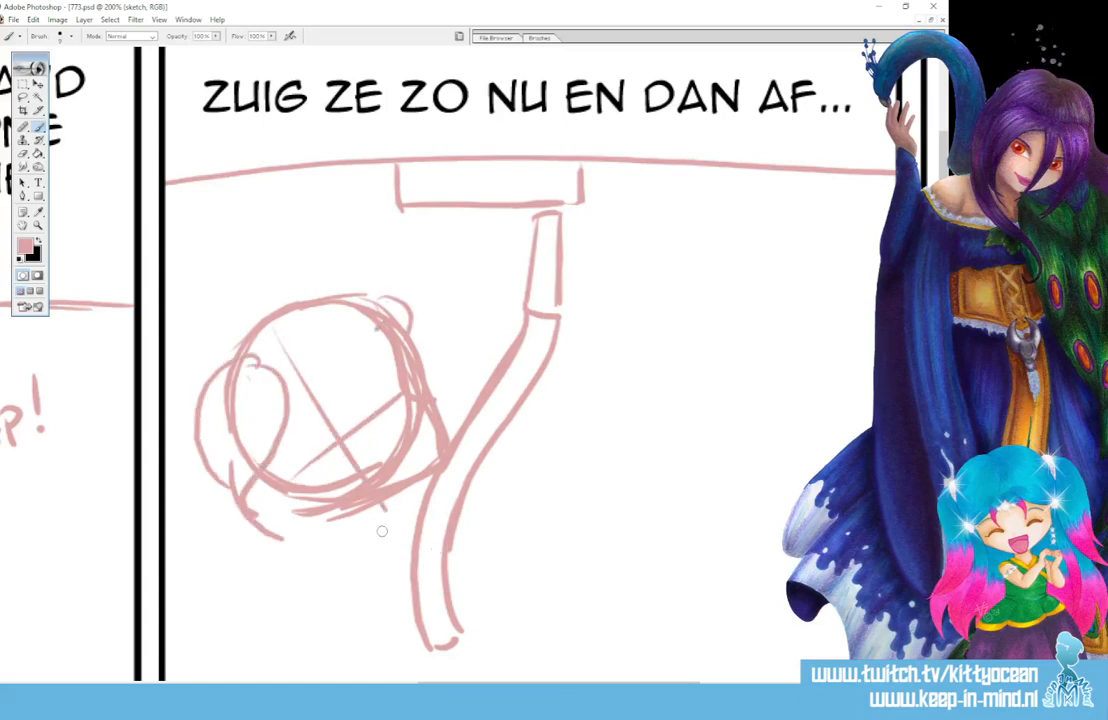
- Sketch the neck, shoulder line and tilted rounded torso beneath the third panel's head
scroll(381, 531, "down", 2)
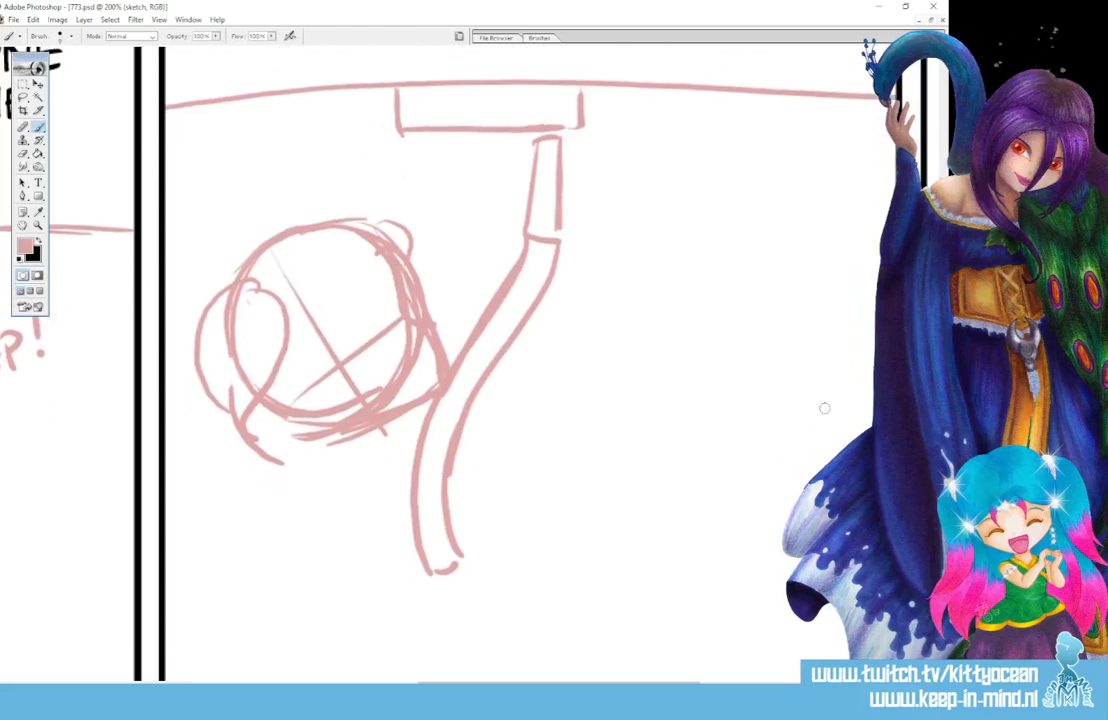
left_click_drag(344, 446, 345, 477)
mouse_move(379, 430)
left_mouse_down()
mouse_move(398, 461)
mouse_move(389, 456)
left_mouse_up()
left_click(308, 499)
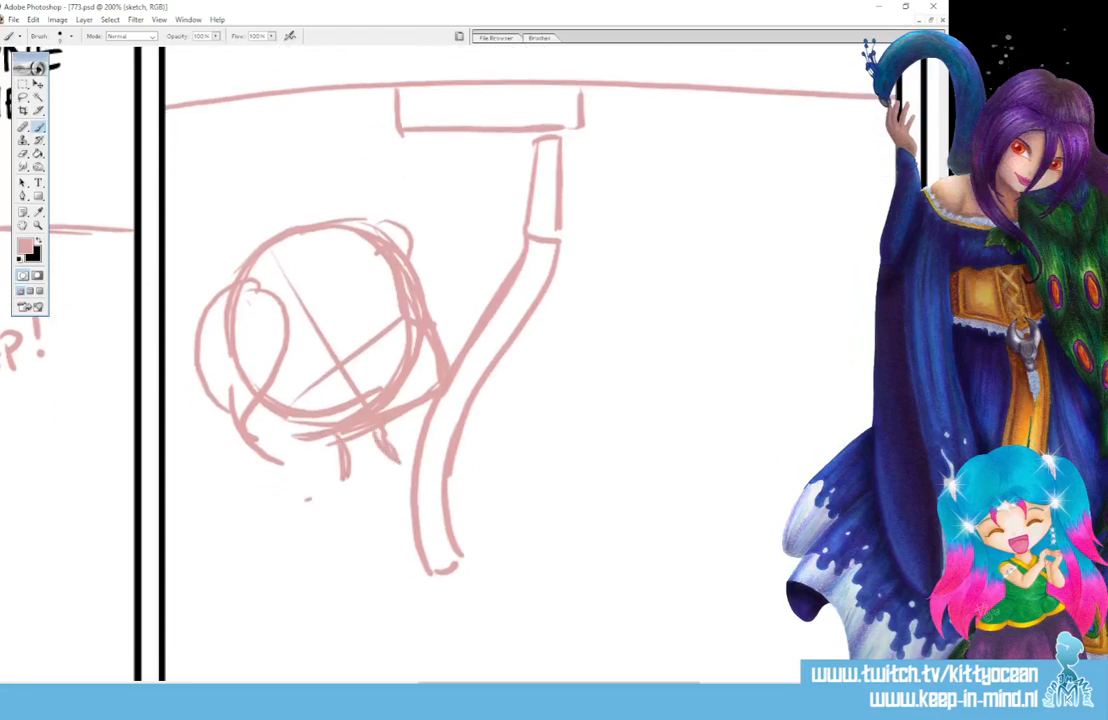
left_click_drag(302, 498, 437, 432)
mouse_move(341, 473)
left_mouse_down()
mouse_move(307, 520)
mouse_move(365, 593)
left_mouse_up()
left_click_drag(318, 502, 381, 627)
mouse_move(370, 616)
left_mouse_down()
mouse_move(453, 597)
mouse_move(425, 447)
left_mouse_up()
left_click_drag(422, 443, 480, 592)
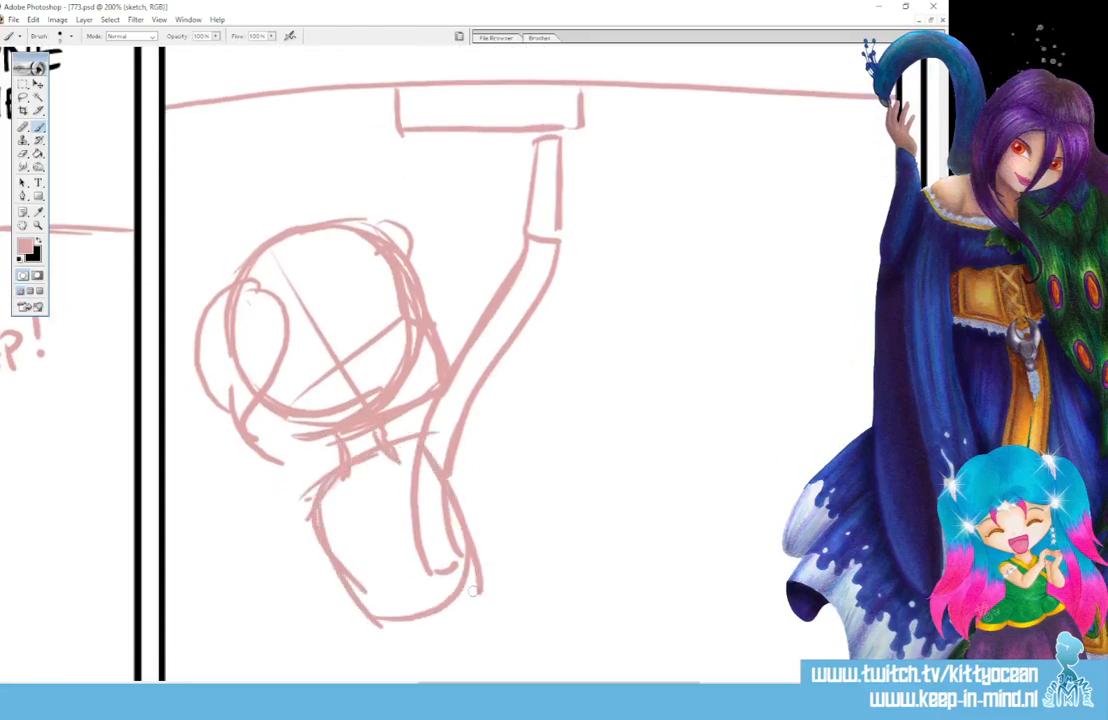
- Sketch a round shoulder and an arm reaching up along the hose, with a hand gripping the nozzle
left_click_drag(395, 455, 472, 373)
left_click_drag(472, 373, 497, 412)
left_click_drag(490, 413, 416, 516)
mouse_move(491, 300)
left_mouse_down()
mouse_move(457, 405)
mouse_move(497, 415)
mouse_move(537, 284)
left_mouse_up()
left_click_drag(522, 205, 514, 262)
mouse_move(548, 176)
left_mouse_down()
mouse_move(575, 200)
mouse_move(570, 242)
left_mouse_up()
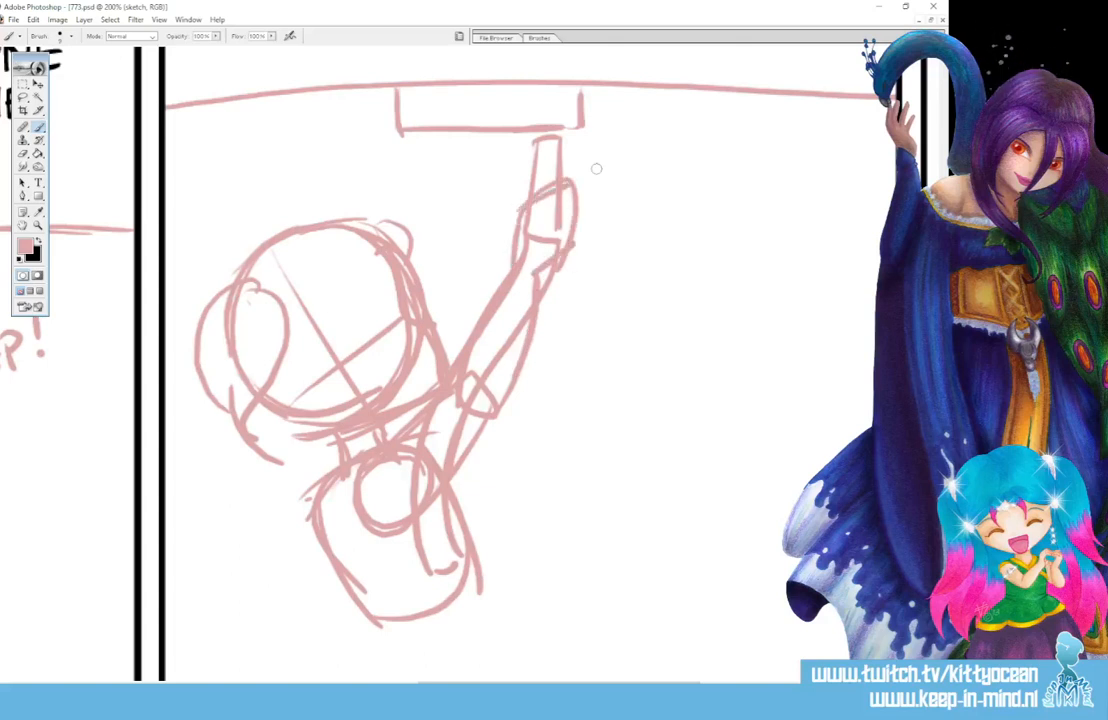
- Letter the sound effect "Huuuu" beside the third panel's nozzle and draw the fingers on the hand gripping it
mouse_move(601, 146)
left_mouse_down()
mouse_move(603, 170)
mouse_move(616, 170)
left_mouse_up()
left_click_drag(603, 159, 727, 138)
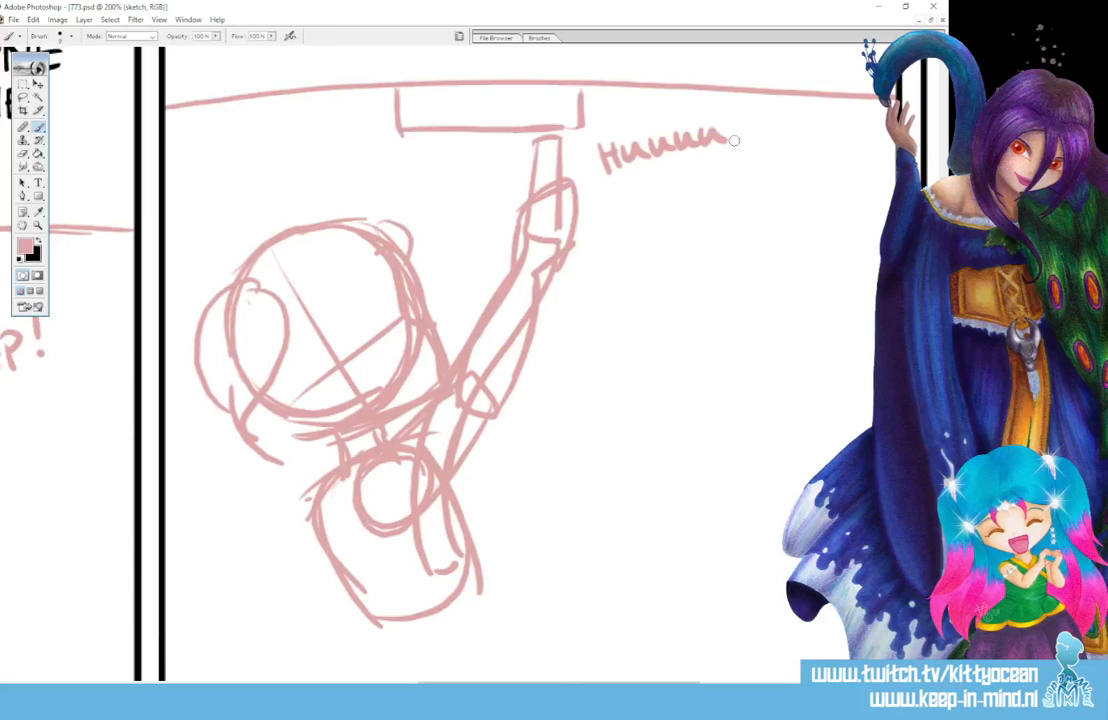
scroll(734, 140, "down", 3)
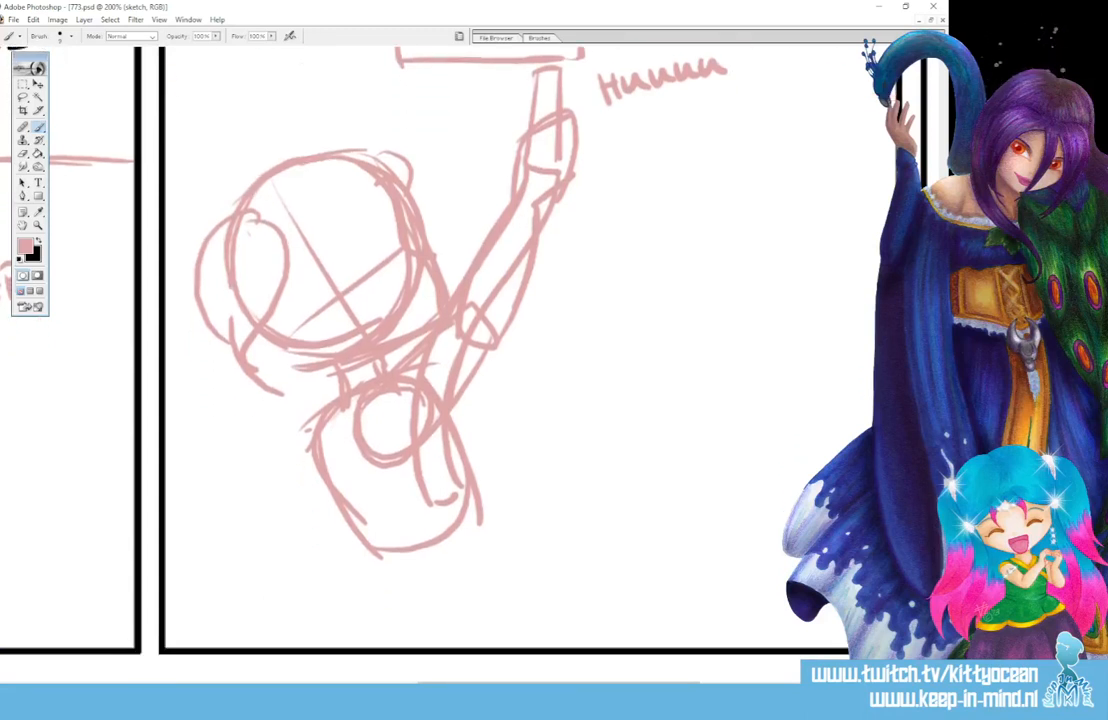
mouse_move(538, 138)
left_mouse_down()
mouse_move(571, 123)
mouse_move(576, 143)
left_mouse_up()
left_click_drag(524, 108, 514, 182)
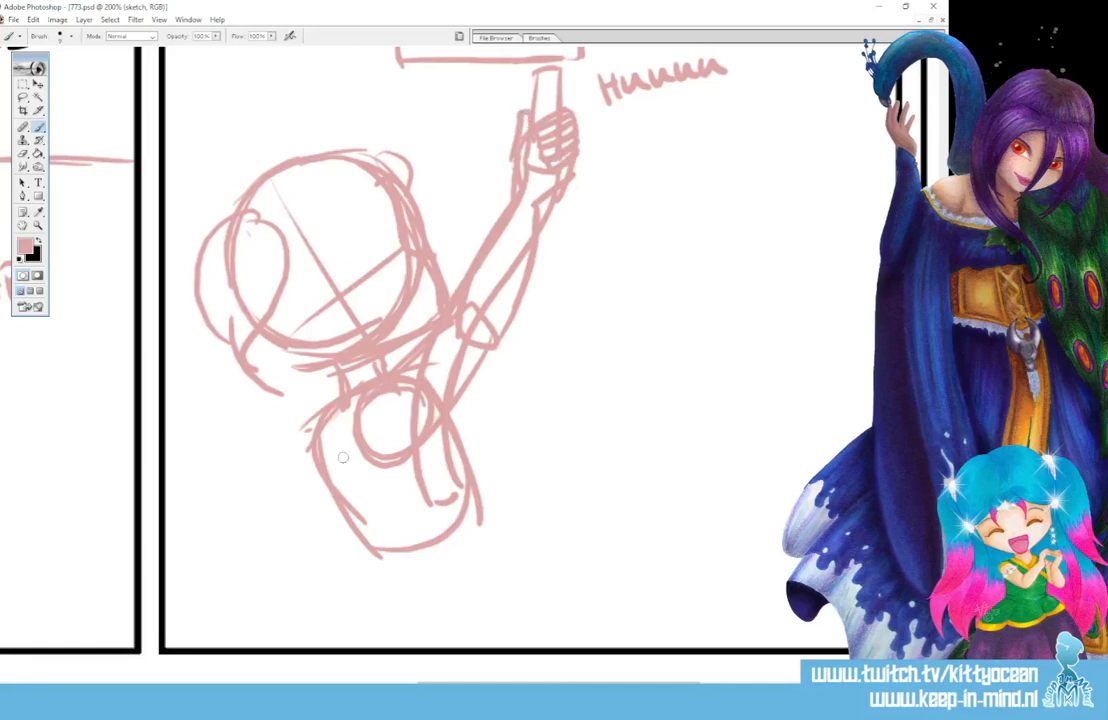
- Sketch the third panel figure's other arm, with the upper arm hanging over the torso and the forearm bent forward at the elbow
left_click_drag(305, 385, 316, 525)
left_click_drag(335, 400, 318, 530)
mouse_move(300, 450)
left_mouse_down()
mouse_move(360, 520)
mouse_move(423, 428)
mouse_move(367, 539)
left_mouse_up()
left_click_drag(328, 536, 434, 611)
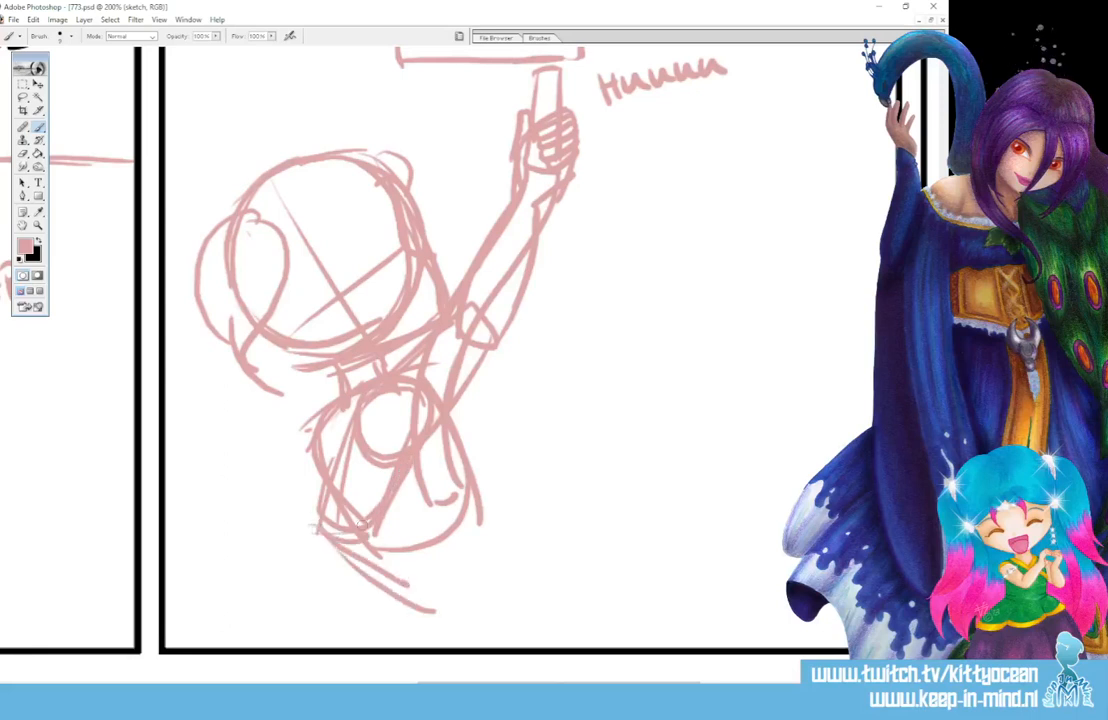
left_click_drag(368, 502, 437, 592)
- Sketch the third panel figure's rounded hips, waist line and the hand at the end of the bent forearm
scroll(749, 495, "down", 3)
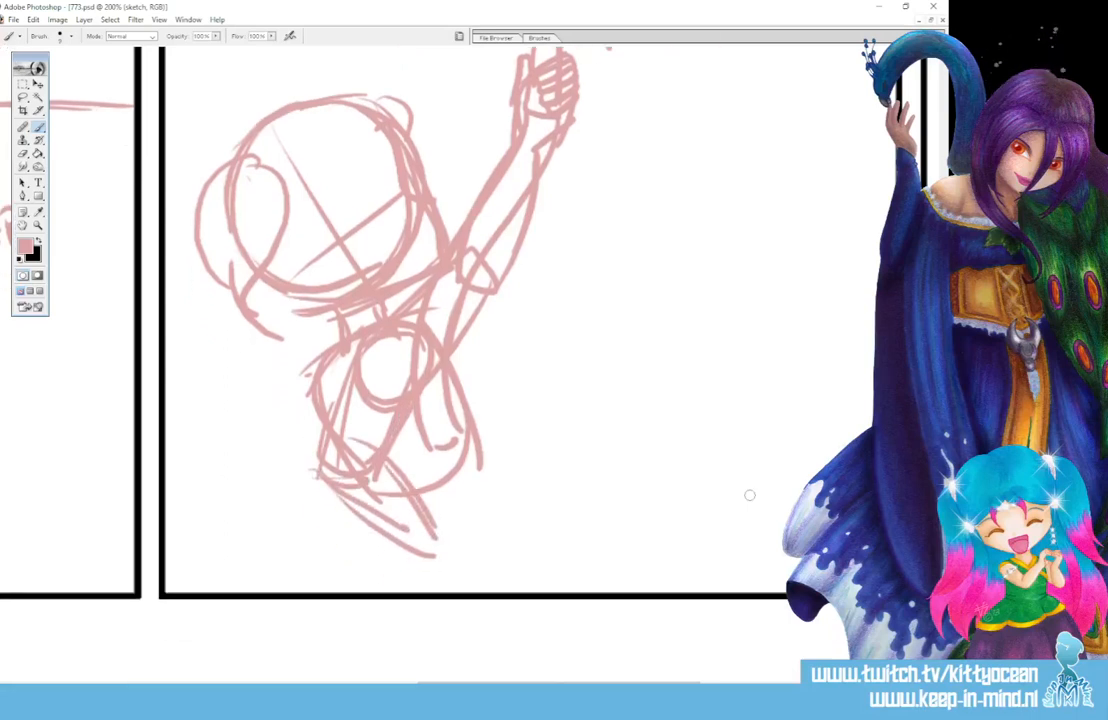
left_click_drag(383, 517, 517, 523)
left_click_drag(415, 504, 369, 591)
mouse_move(412, 503)
left_mouse_down()
mouse_move(392, 513)
mouse_move(370, 591)
left_mouse_up()
left_click_drag(512, 520, 496, 592)
left_click_drag(513, 522, 523, 593)
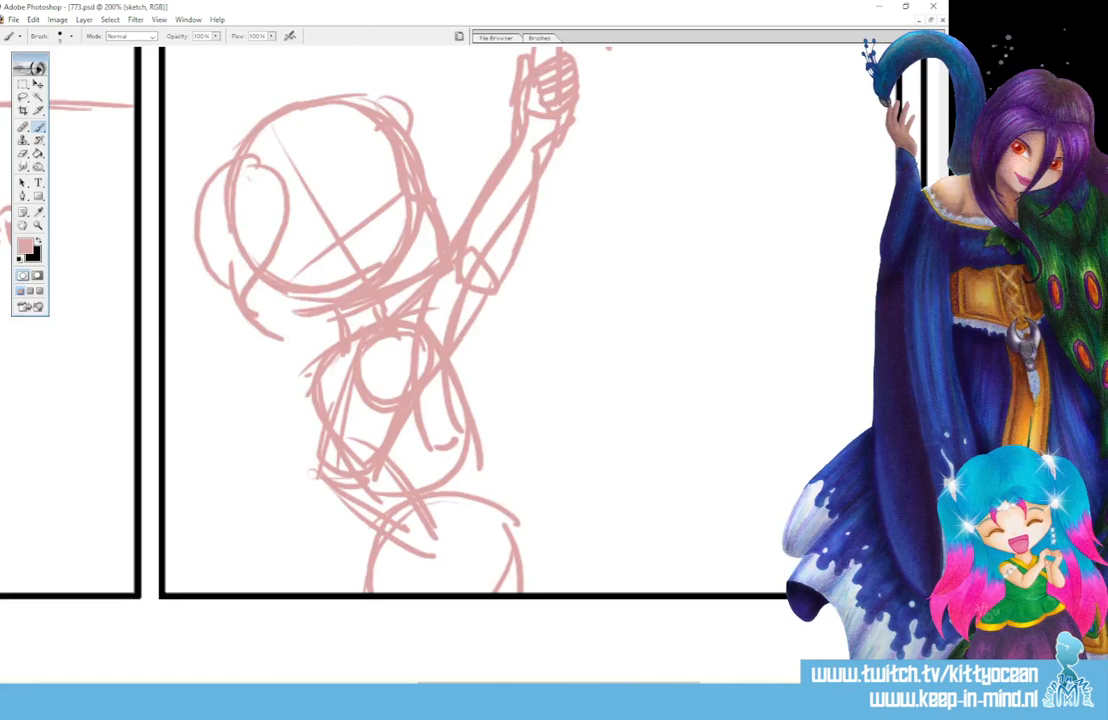
left_click_drag(449, 374, 525, 594)
mouse_move(440, 537)
left_mouse_down()
mouse_move(497, 557)
mouse_move(484, 592)
left_mouse_up()
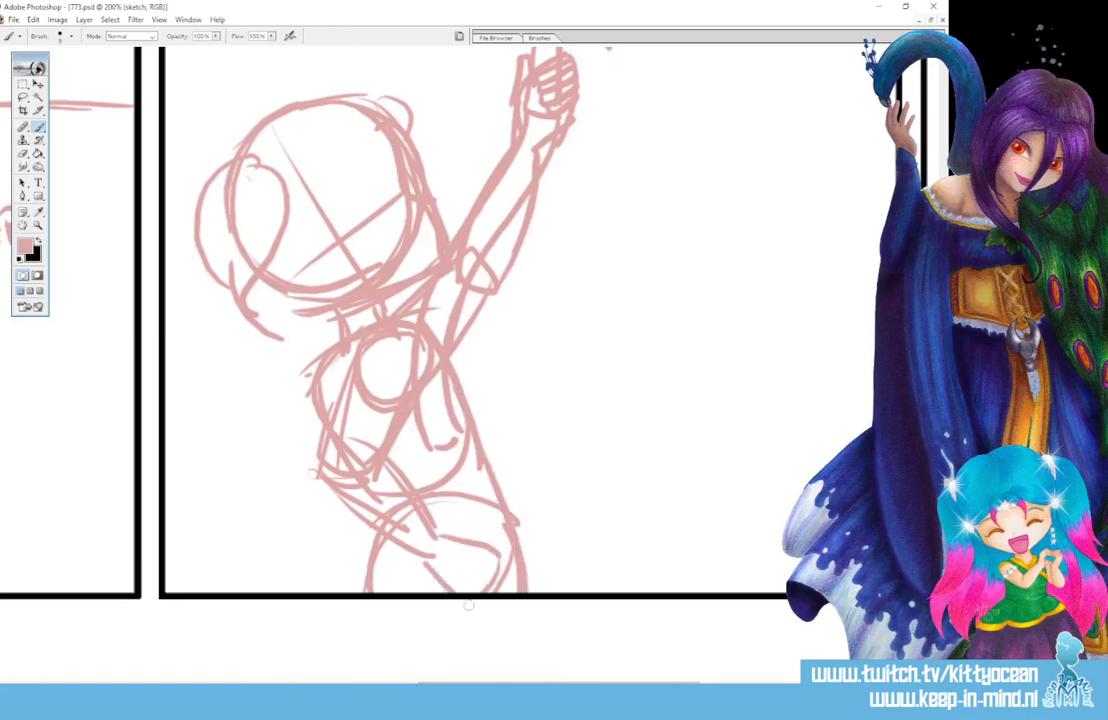
- Sketch a boxy vacuum body at the third panel figure's hip, with a curved hose running over it
left_click_drag(425, 563, 456, 592)
mouse_move(437, 525)
left_mouse_down()
mouse_move(518, 454)
mouse_move(571, 521)
left_mouse_up()
left_click_drag(522, 573, 535, 561)
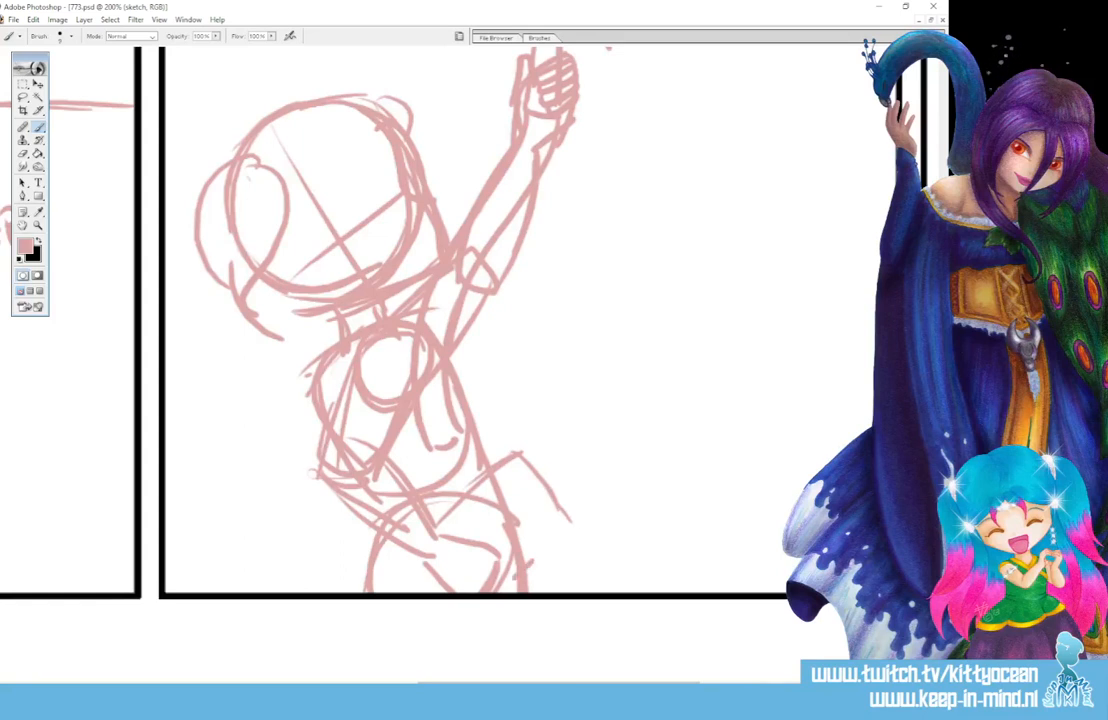
left_click_drag(494, 455, 462, 490)
left_click_drag(571, 522, 502, 592)
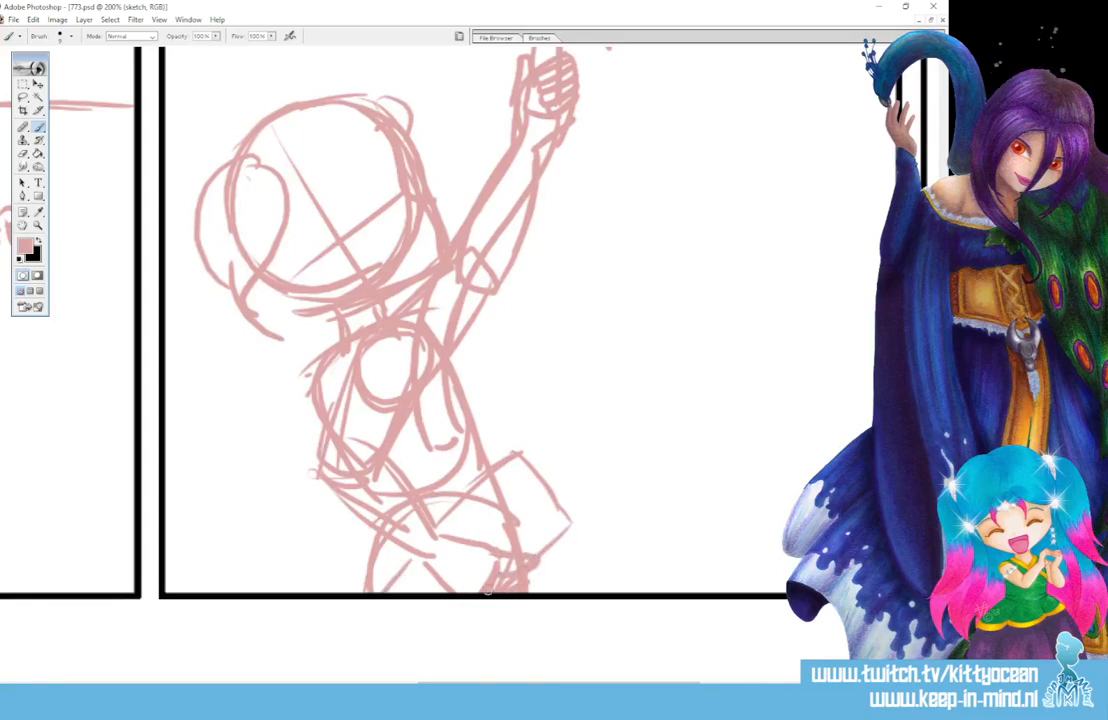
mouse_move(423, 527)
left_mouse_down()
mouse_move(405, 412)
mouse_move(445, 395)
mouse_move(468, 450)
mouse_move(547, 533)
left_mouse_up()
left_click_drag(521, 458, 550, 527)
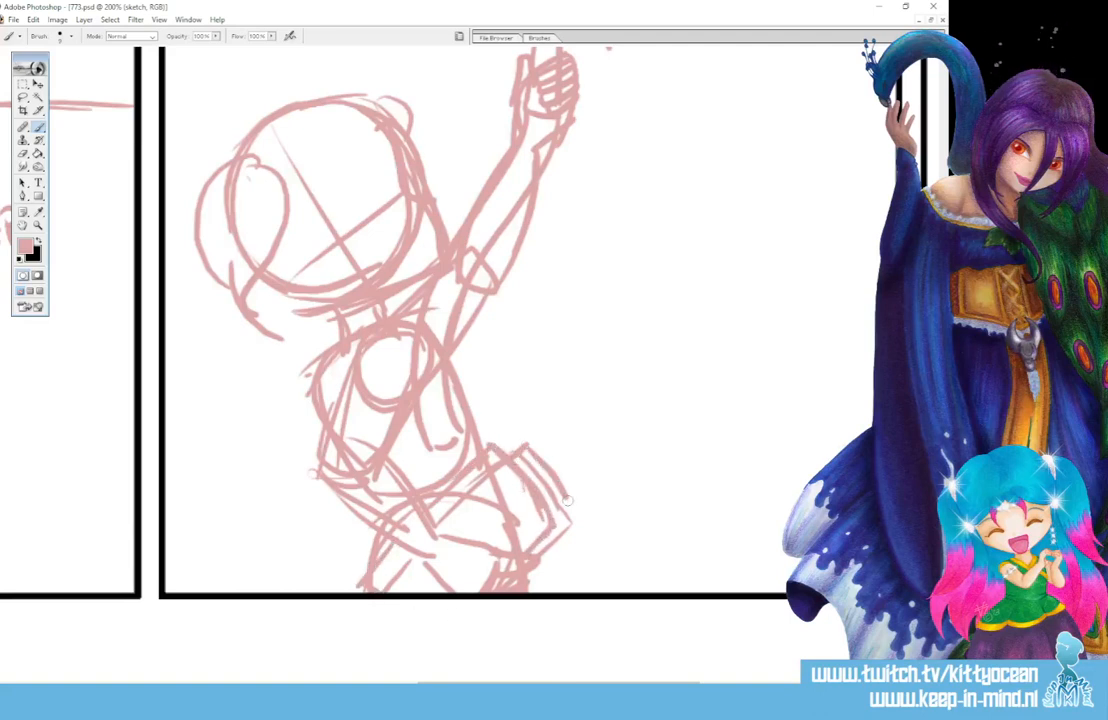
mouse_move(470, 410)
left_mouse_down()
mouse_move(561, 455)
mouse_move(562, 475)
left_mouse_up()
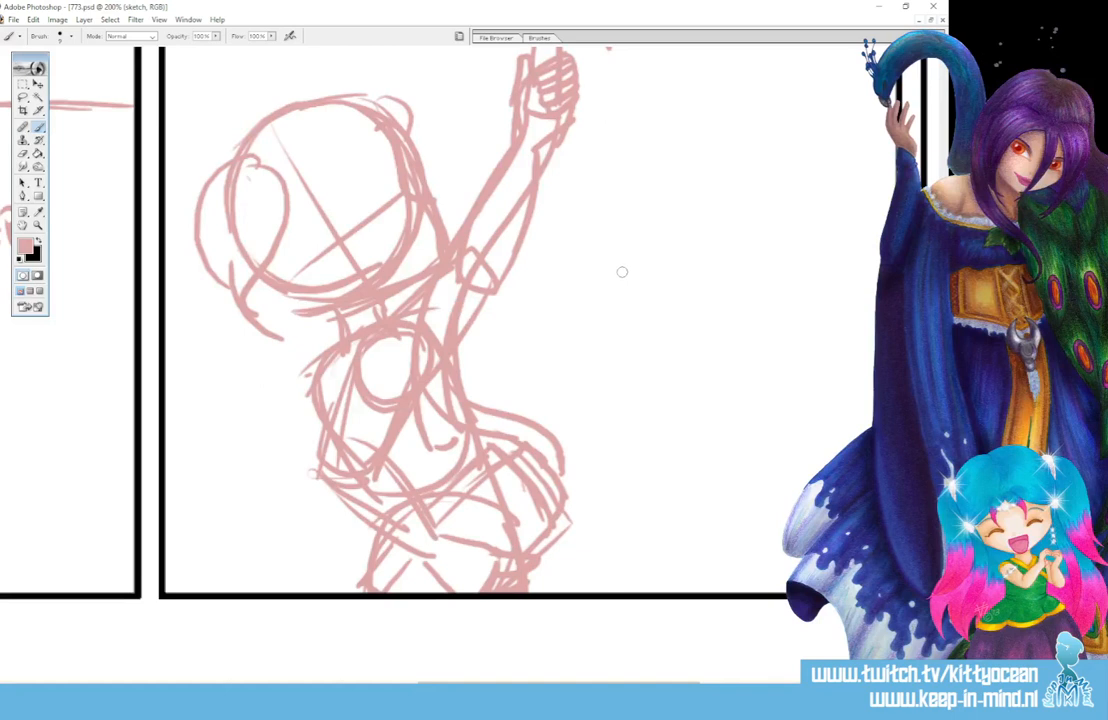
left_click_drag(623, 272, 566, 590)
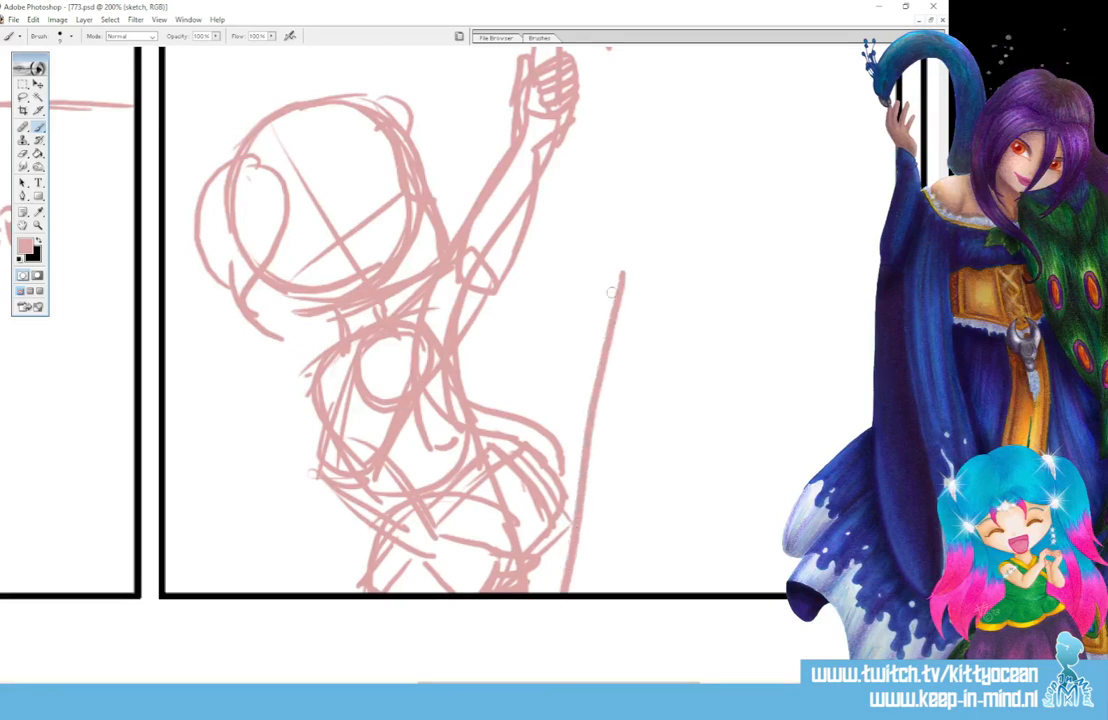
left_click_drag(626, 270, 591, 590)
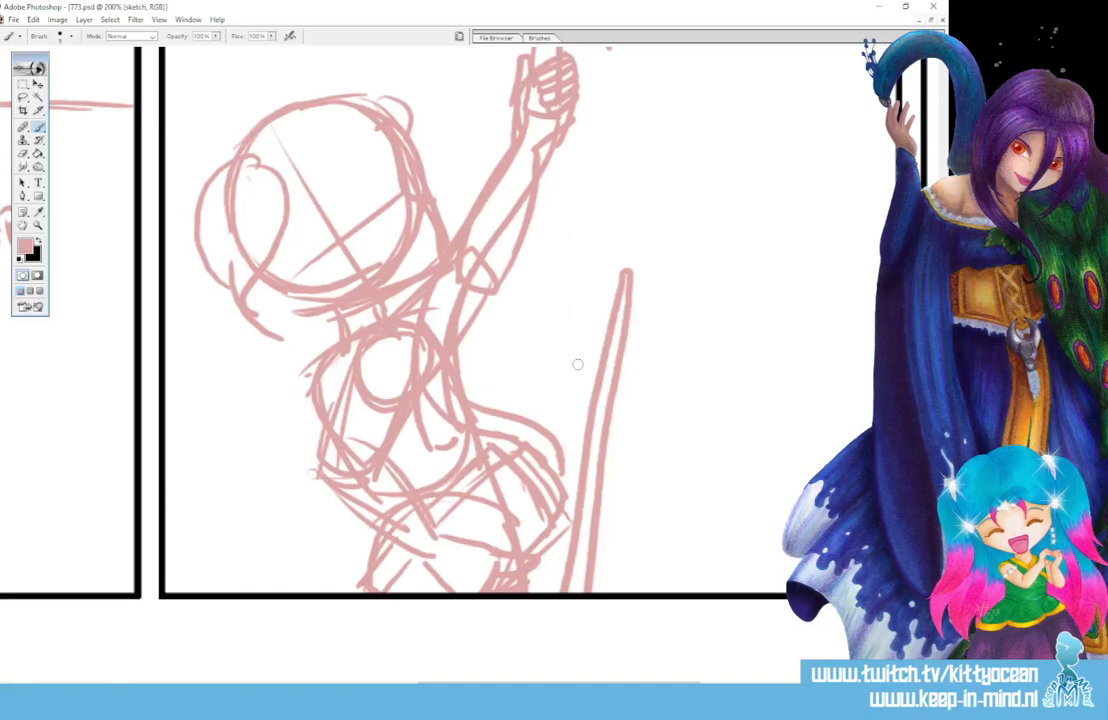
mouse_move(577, 364)
left_mouse_down()
mouse_move(622, 280)
mouse_move(606, 460)
mouse_move(584, 545)
mouse_move(620, 360)
mouse_move(624, 270)
left_mouse_up()
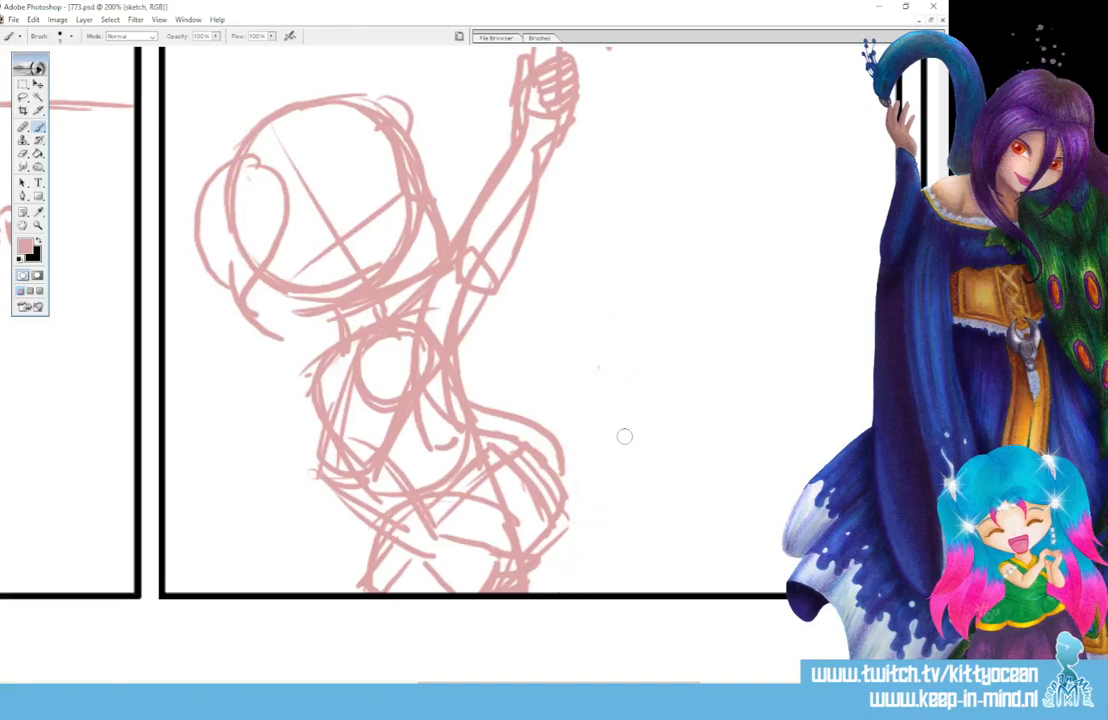
key("bracketleft")
- Paste the stepladder photo as a new layer over the third panel and enlarge it proportionally to 144%
key("ctrl+v")
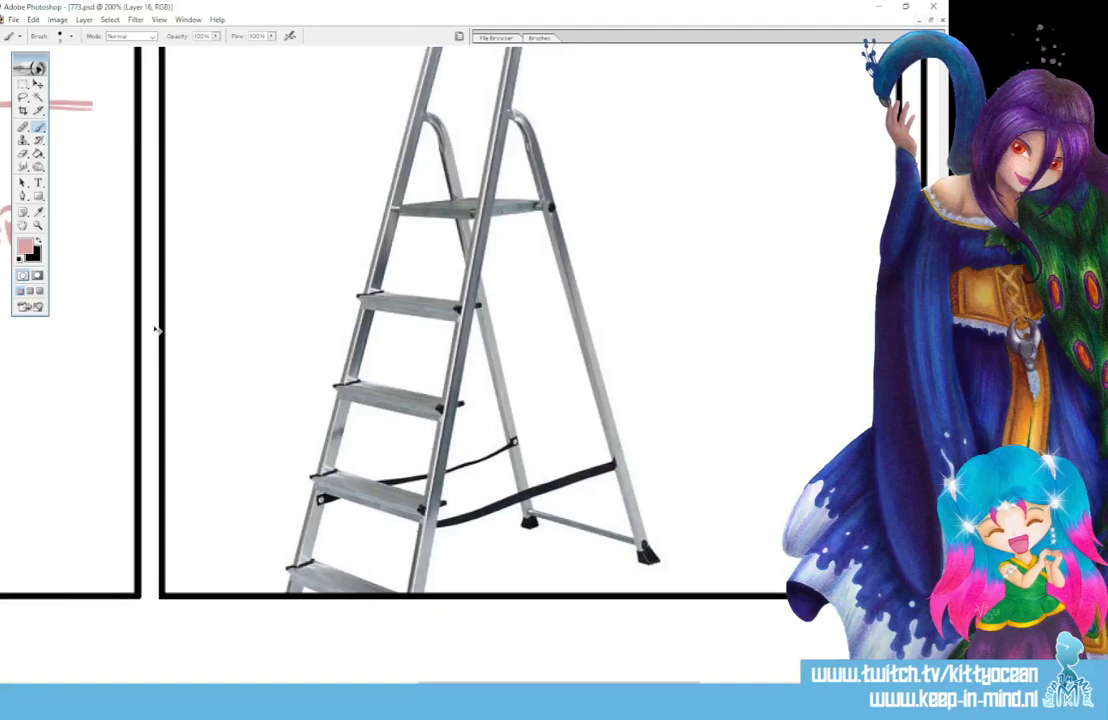
key("ctrl+minus")
key("ctrl+minus")
key("v")
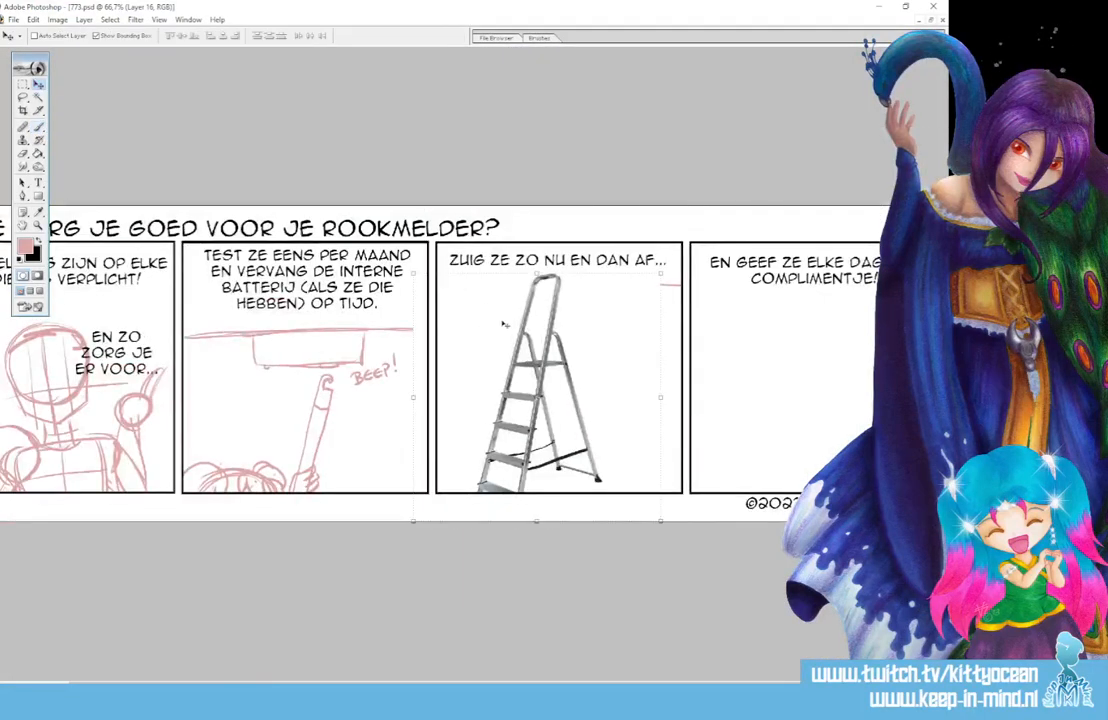
left_click_drag(661, 273, 770, 100)
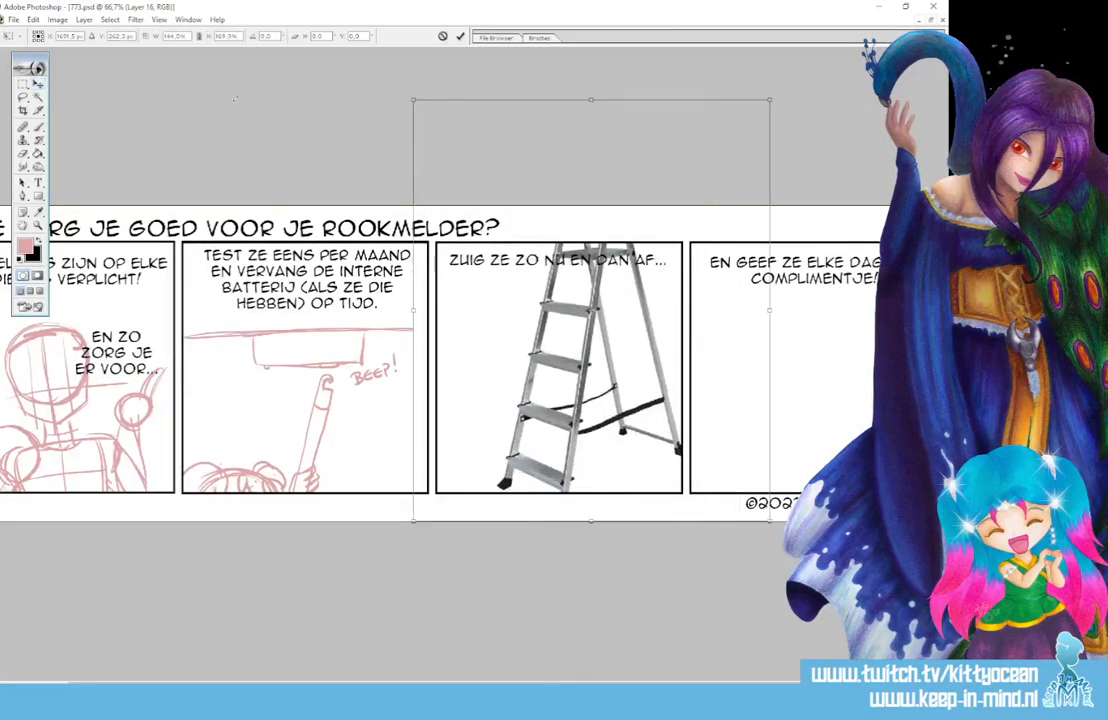
left_click(199, 36)
- Fit the stepladder photo beside the third panel's figure at 162.2% scale and set its layer to Multiply
left_click_drag(587, 327, 573, 478)
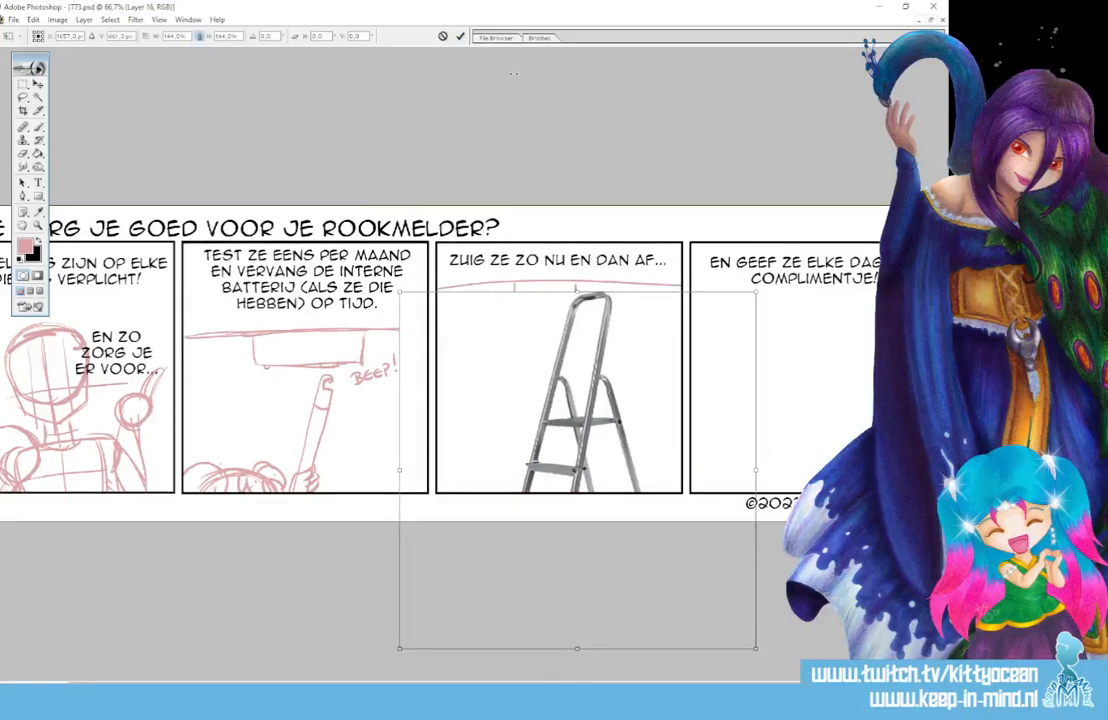
left_click_drag(757, 292, 801, 247)
mouse_move(578, 360)
left_mouse_down()
mouse_move(586, 413)
mouse_move(574, 454)
mouse_move(562, 444)
left_mouse_up()
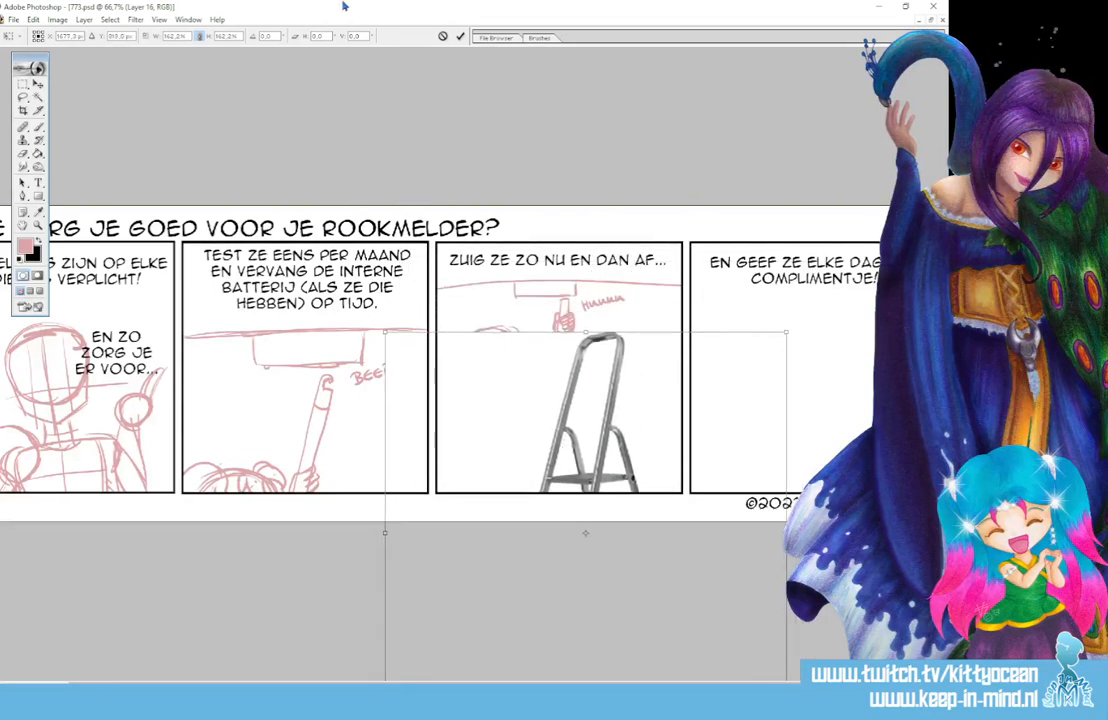
left_click(460, 36)
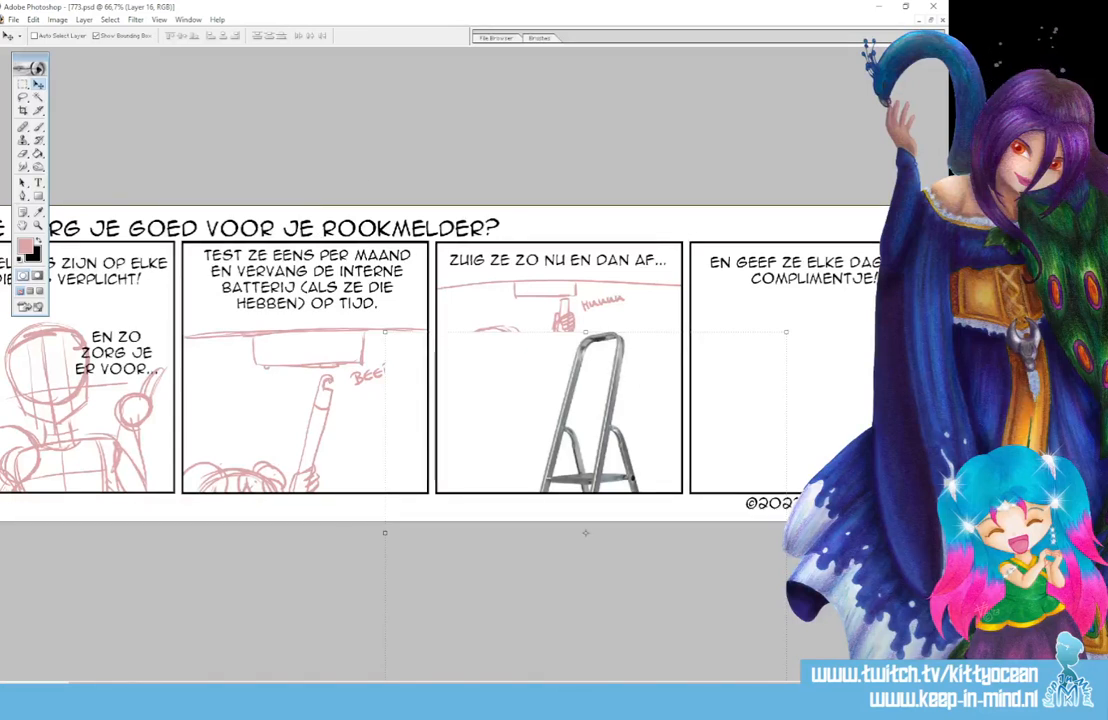
key("alt+shift+m")
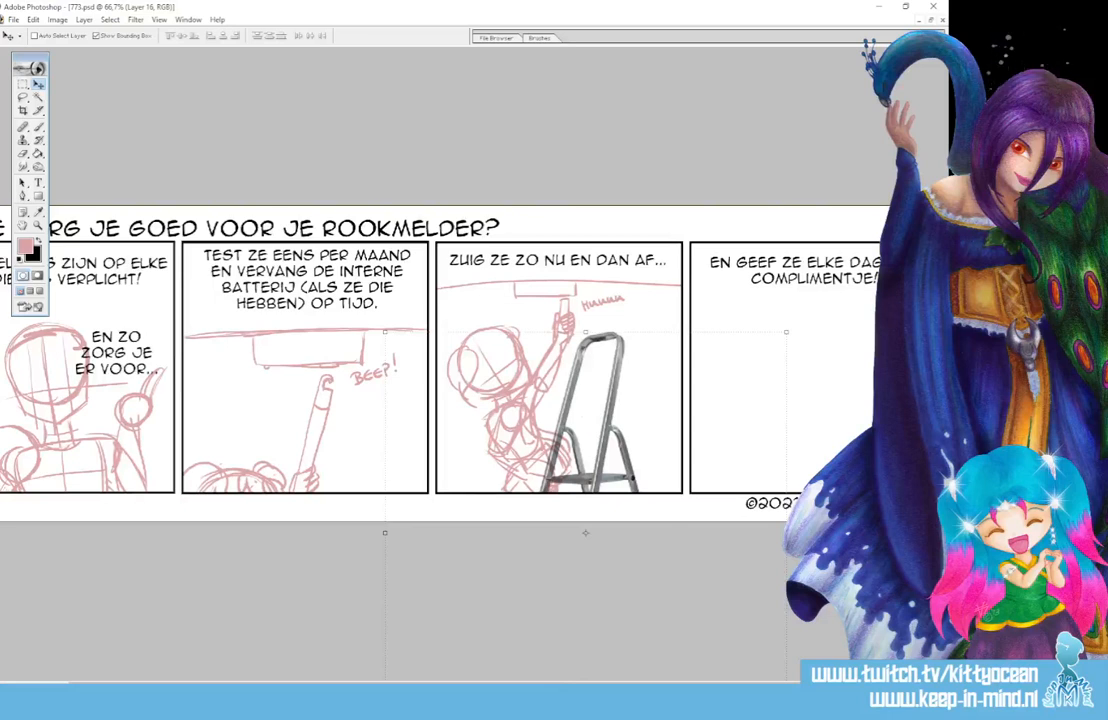
- Sketch a stepladder in the fourth panel modelled on the photo, with a rounded top frame, side supports and a step
left_click(39, 128)
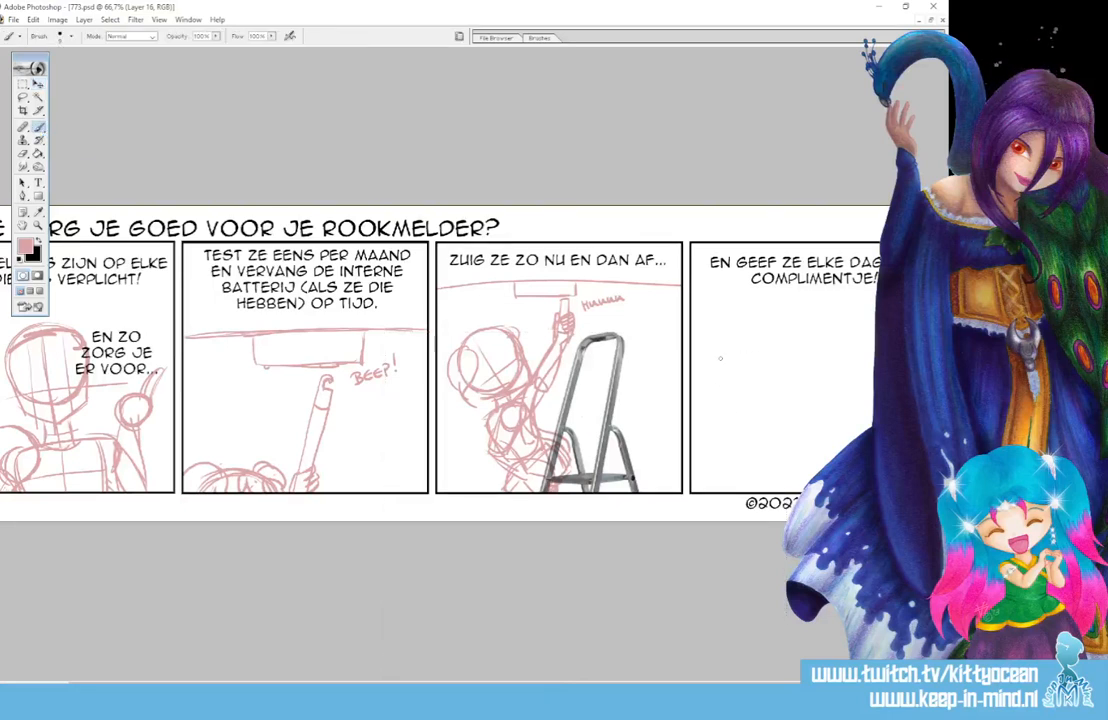
left_click_drag(722, 336, 696, 505)
mouse_move(720, 336)
left_mouse_down()
mouse_move(787, 331)
mouse_move(772, 486)
left_mouse_up()
mouse_move(784, 353)
left_mouse_down()
mouse_move(767, 492)
mouse_move(715, 403)
mouse_move(727, 349)
mouse_move(775, 342)
left_mouse_up()
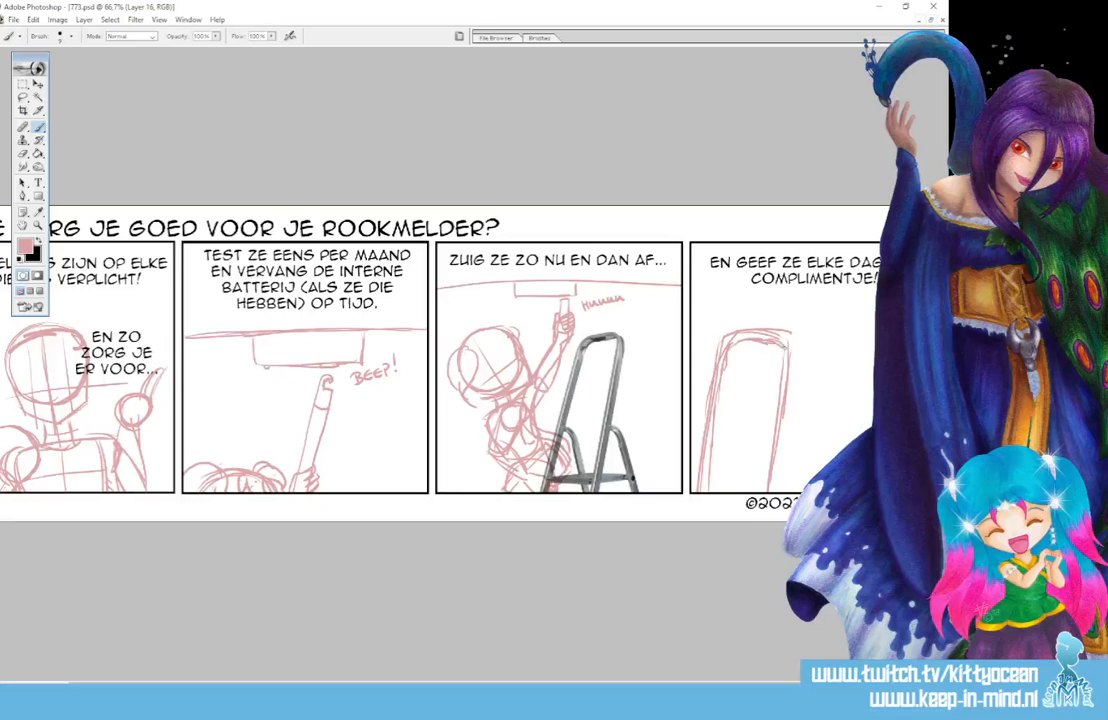
mouse_move(779, 347)
left_mouse_down()
mouse_move(756, 491)
mouse_move(775, 420)
left_mouse_up()
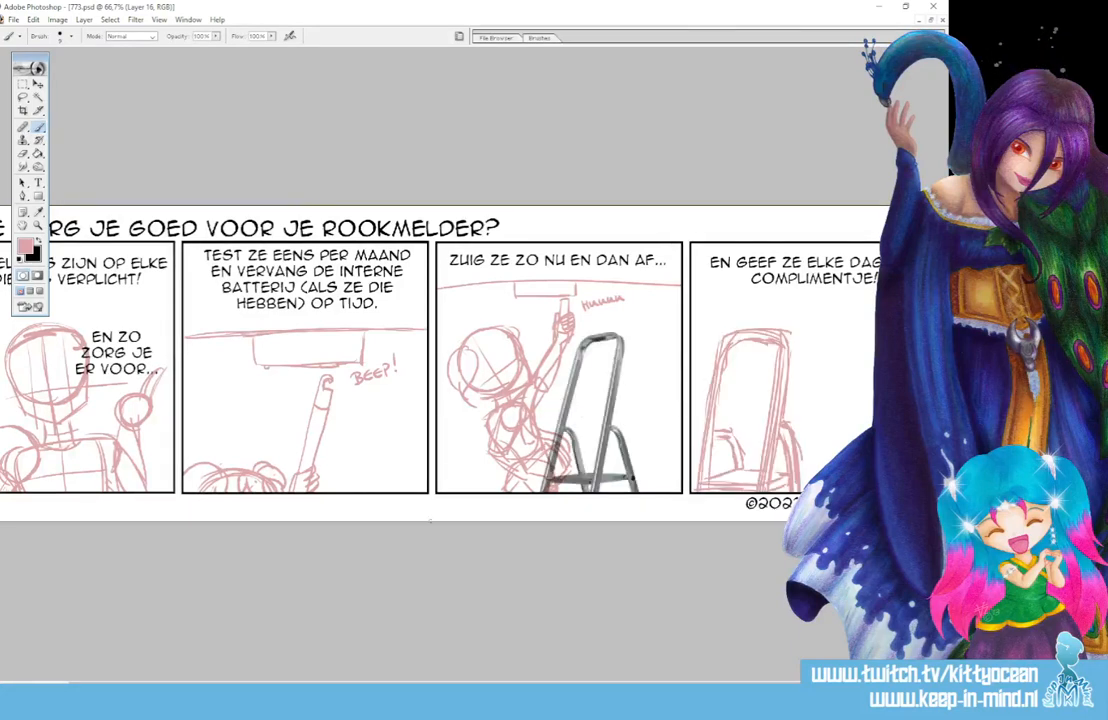
- Select the sketched stepladder in the fourth panel and cut and paste it onto a new layer
left_click(23, 84)
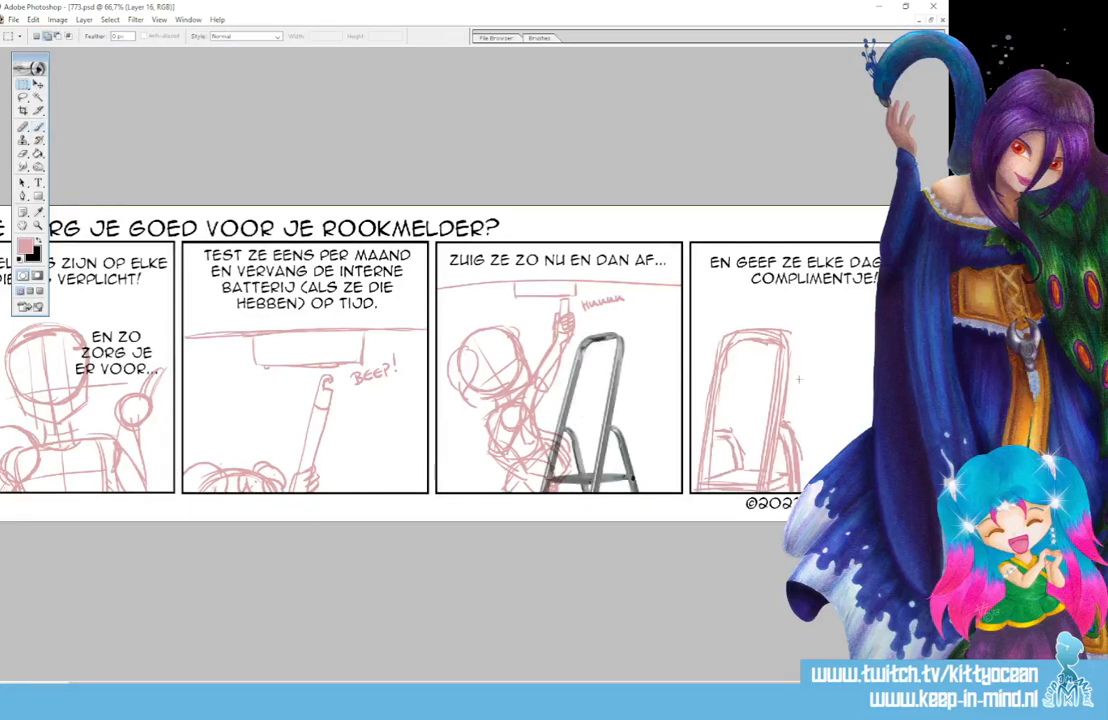
left_click_drag(829, 524, 841, 524)
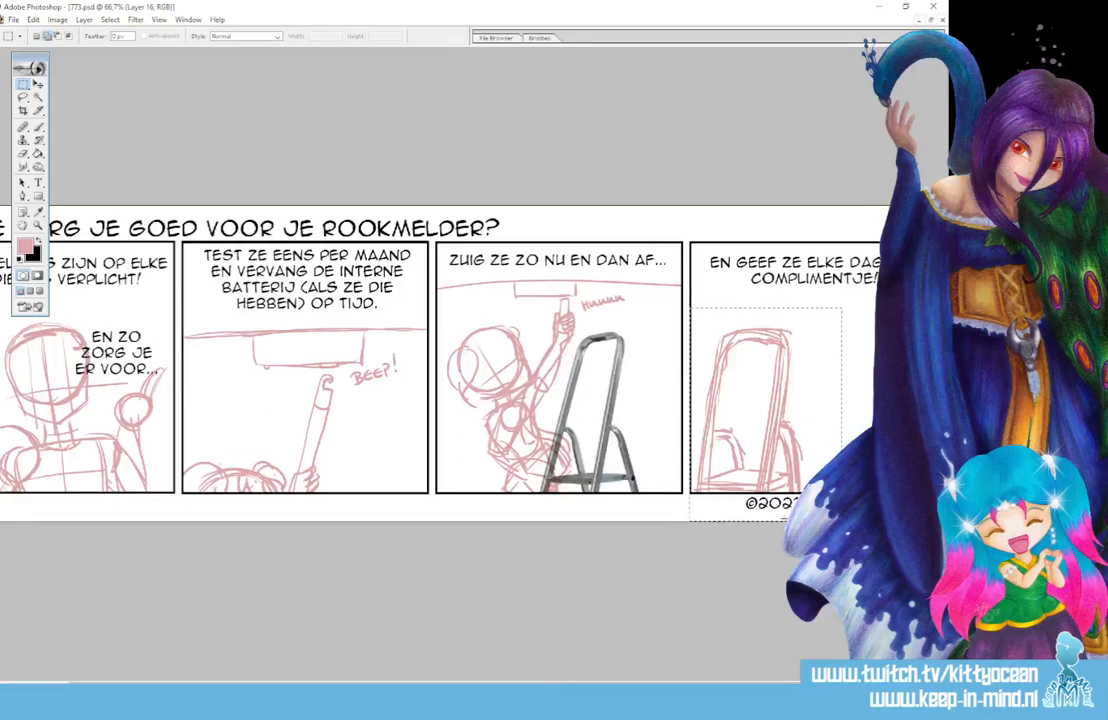
key("ctrl+x")
key("ctrl+v")
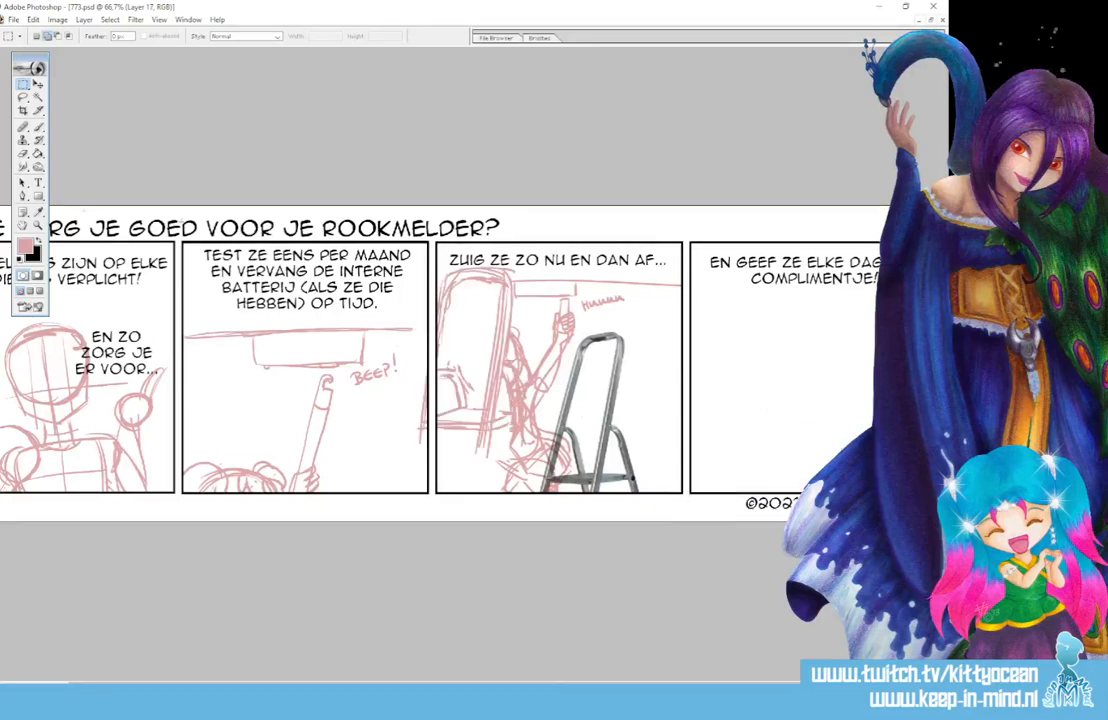
- Place the sketched stepladder against the third panel's figure and merge it into the sketch layer, discarding the photo reference
left_click(39, 87)
left_click_drag(465, 375, 581, 436)
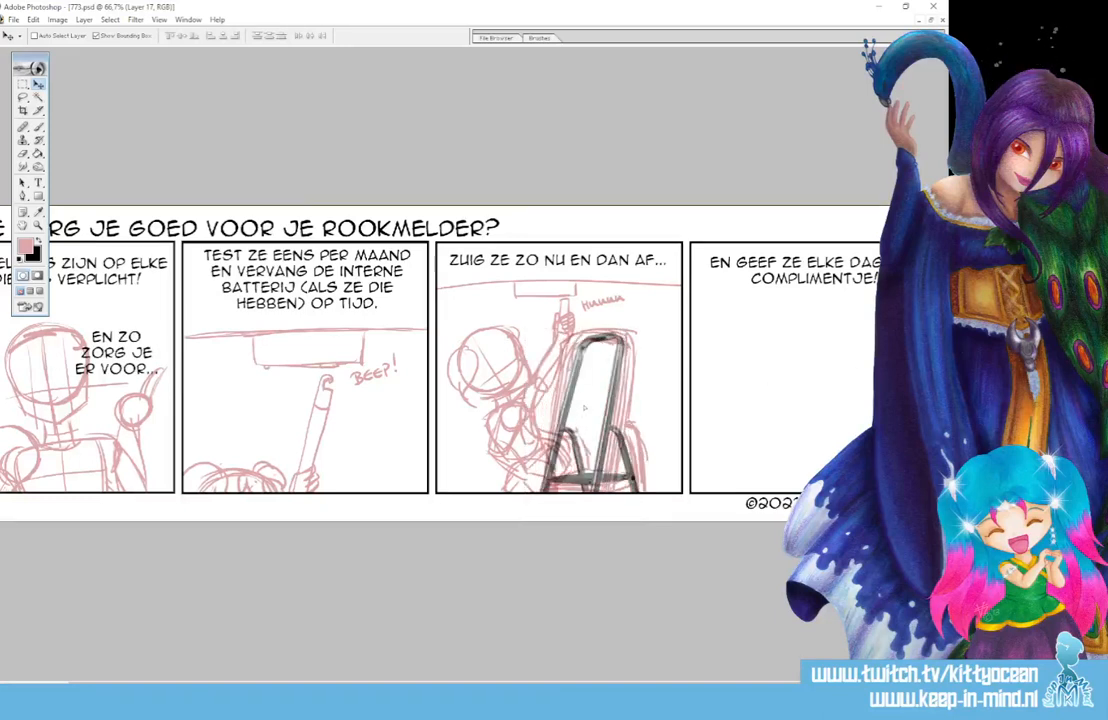
left_click_drag(576, 410, 568, 420)
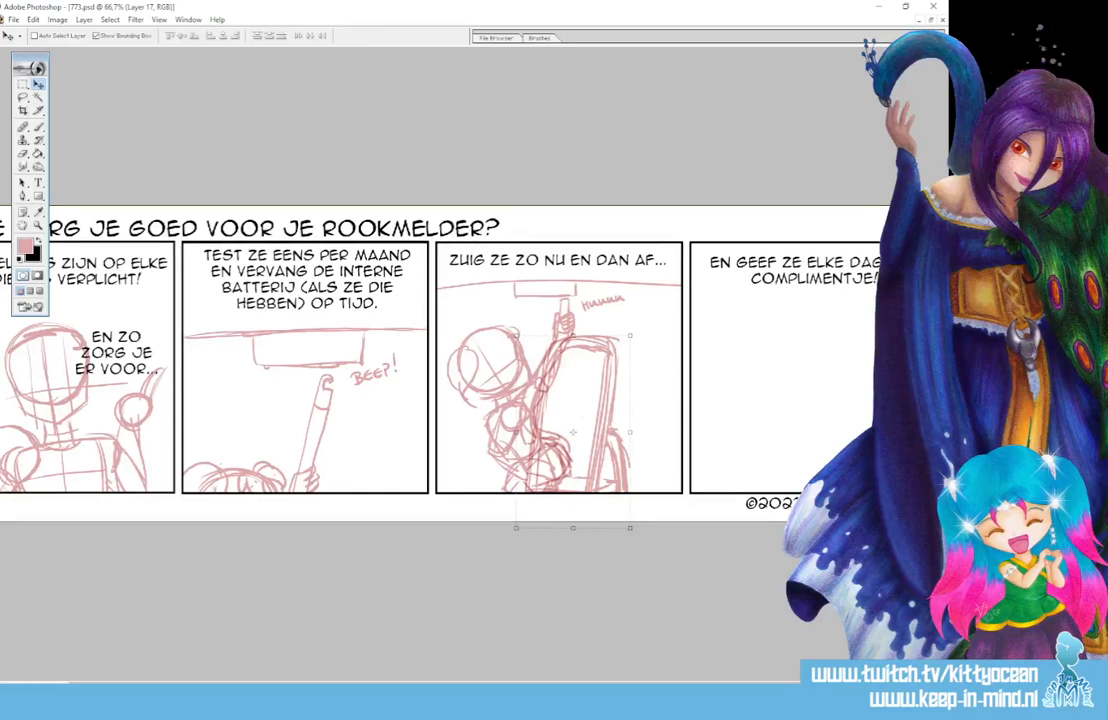
key("ctrl+e")
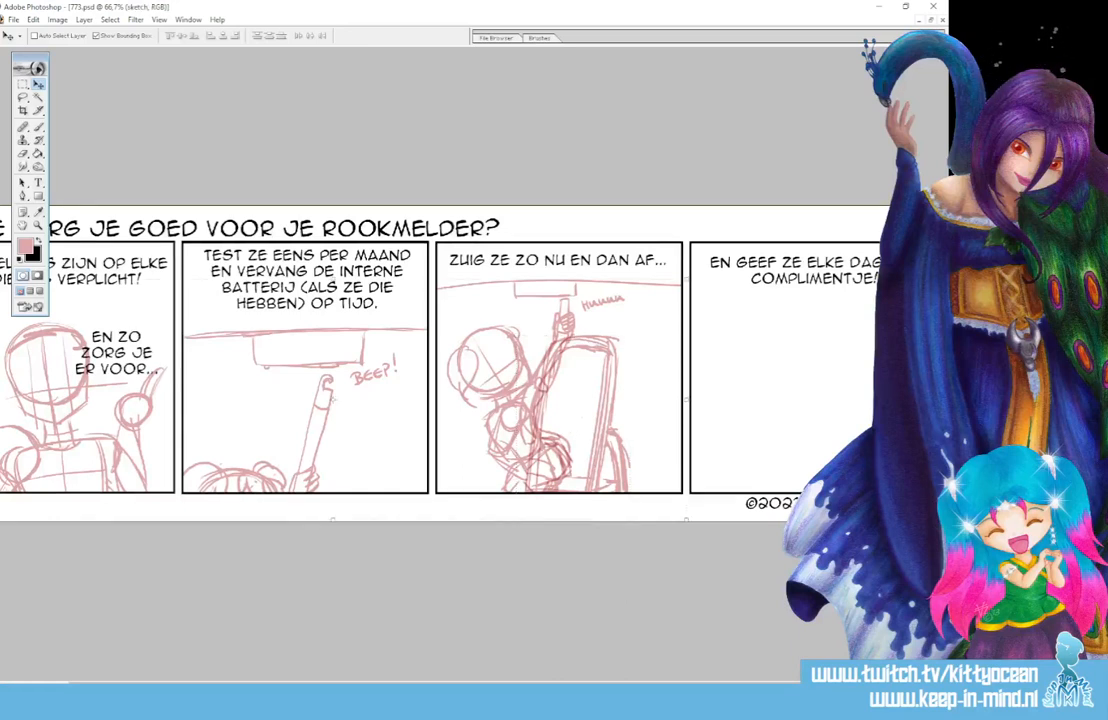
- Sketch a round head with a slanted centre line and a jaw in the fourth panel
key("ctrl+plus")
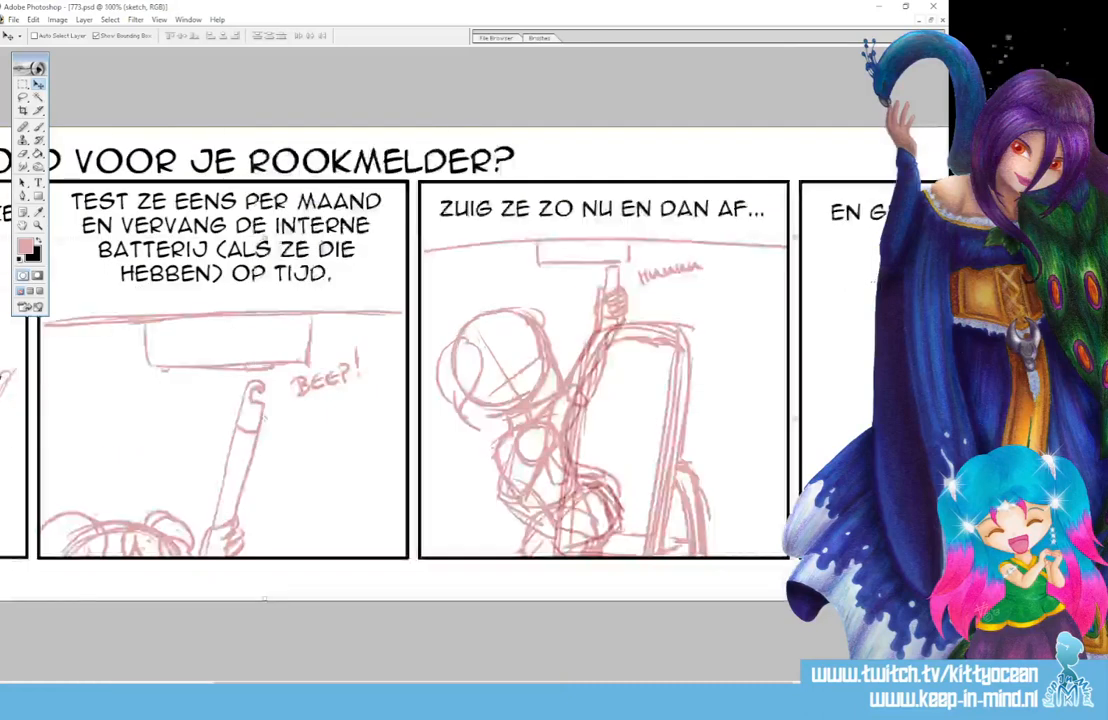
key("ctrl+plus")
left_click_drag(648, 683, 937, 683)
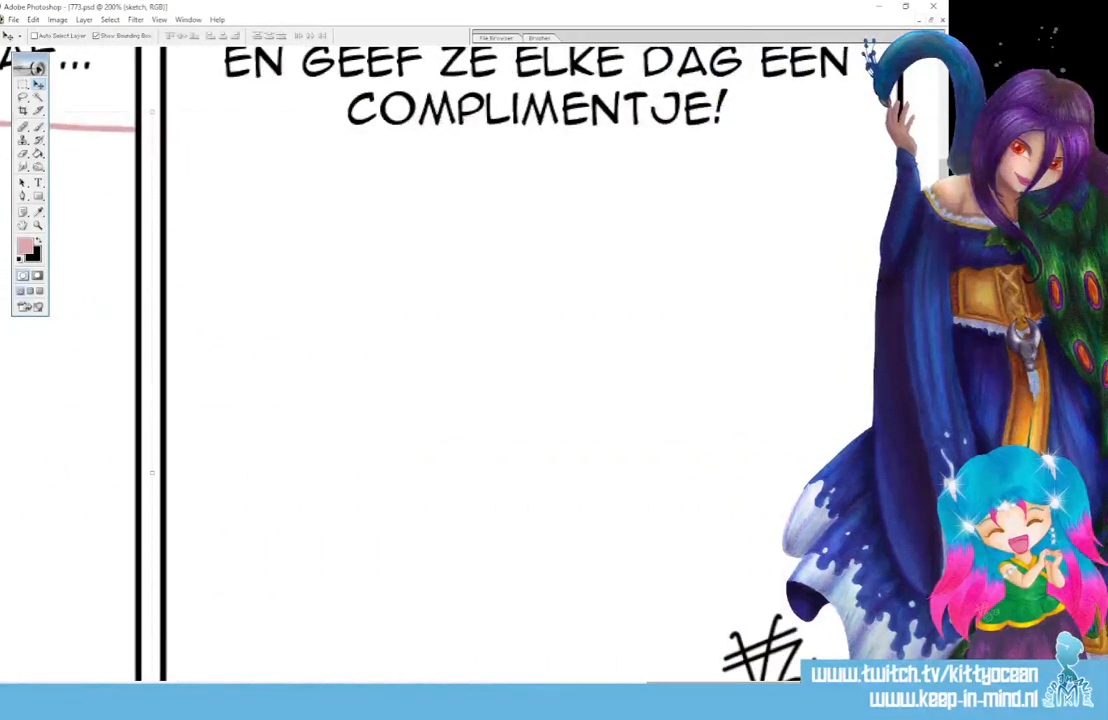
left_click_drag(943, 400, 943, 450)
left_click(39, 127)
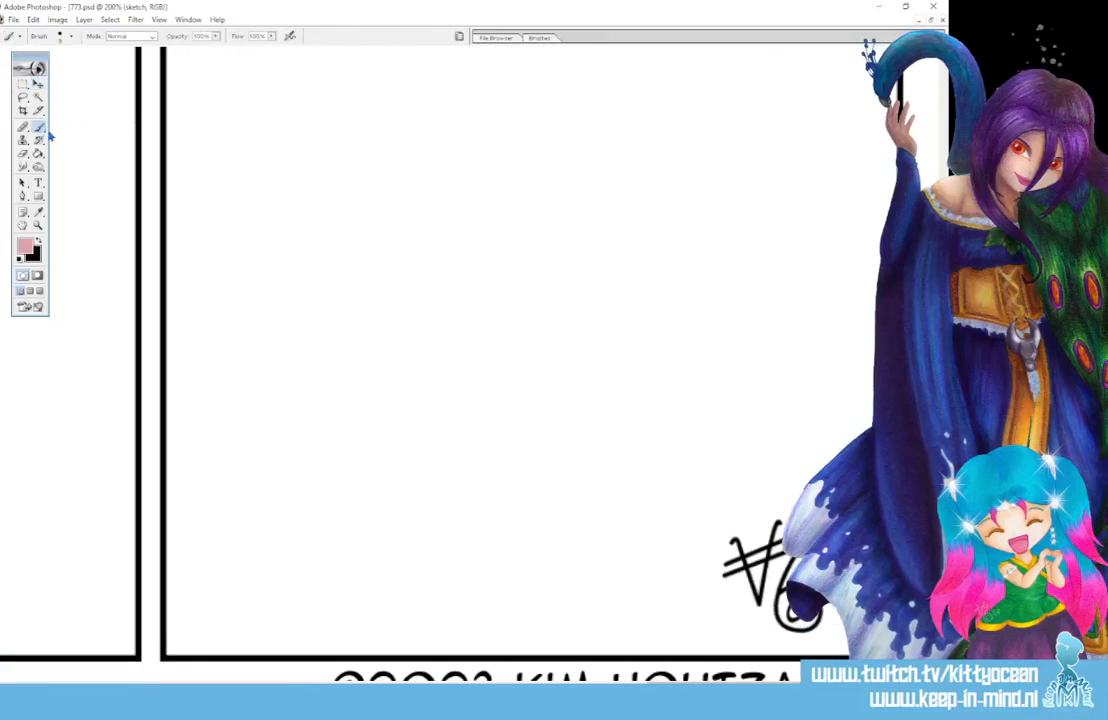
scroll(427, 258, "up", 4)
scroll(427, 258, "down", 2)
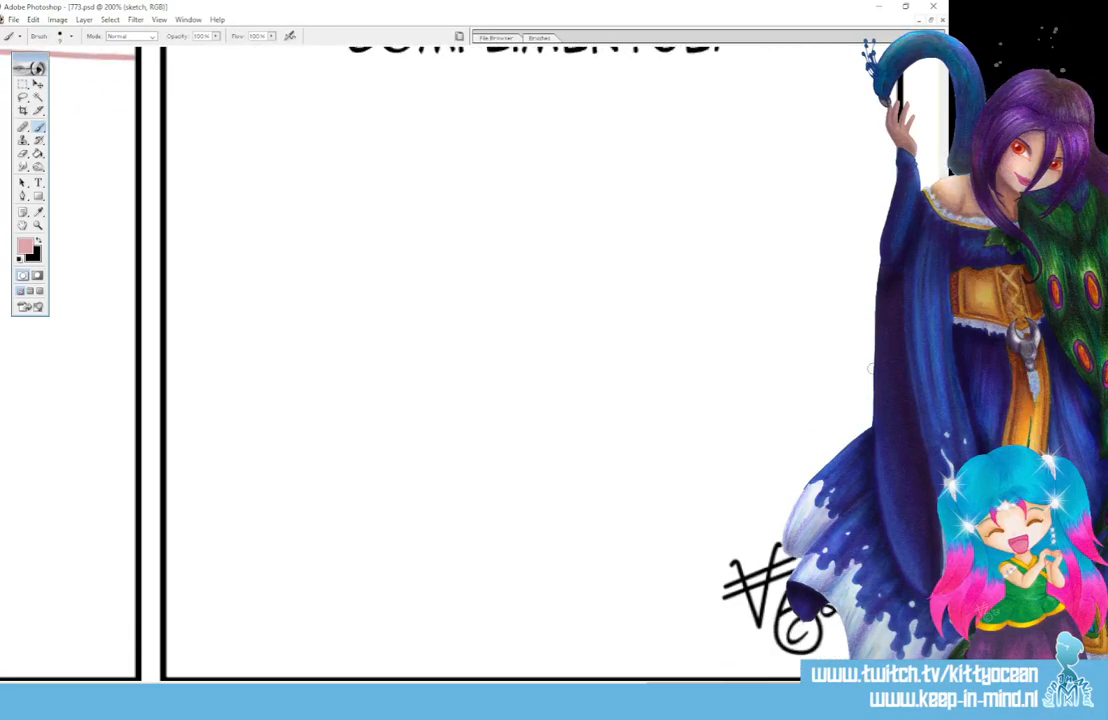
mouse_move(371, 243)
left_mouse_down()
mouse_move(519, 228)
mouse_move(317, 317)
left_mouse_up()
left_click_drag(530, 230, 334, 391)
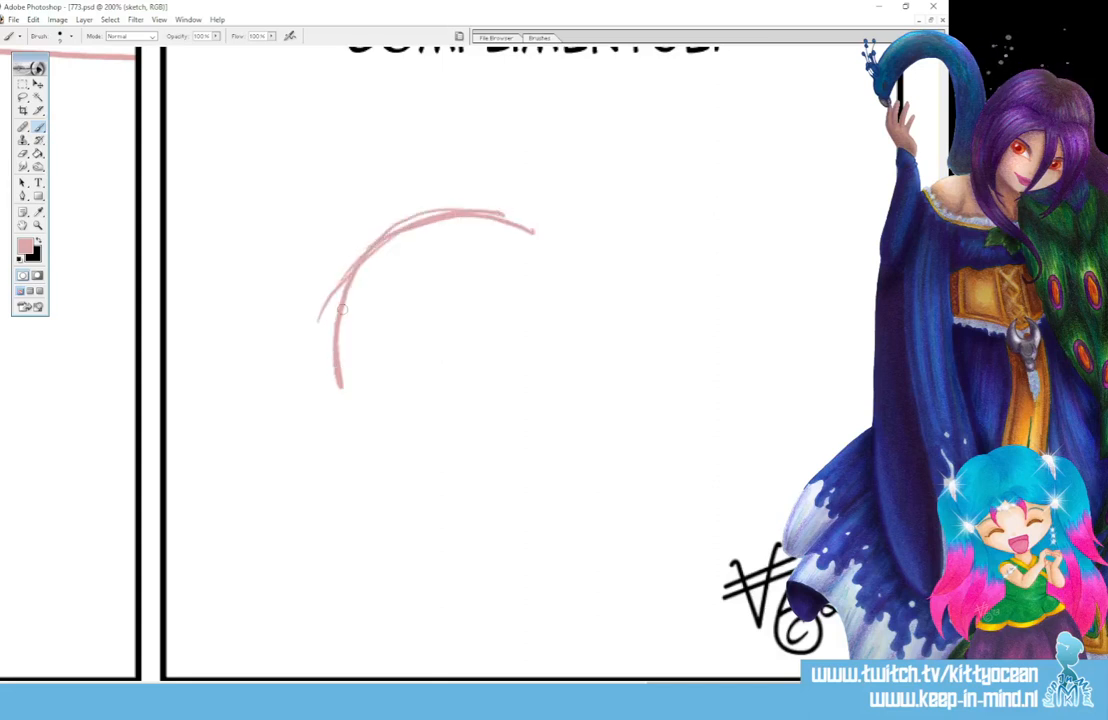
left_click_drag(460, 212, 385, 450)
left_click_drag(340, 386, 469, 478)
left_click_drag(382, 430, 529, 438)
left_click_drag(568, 304, 467, 474)
mouse_move(549, 243)
left_mouse_down()
mouse_move(566, 418)
mouse_move(547, 444)
left_mouse_up()
left_click_drag(586, 331, 471, 465)
mouse_move(495, 235)
left_mouse_down()
mouse_move(480, 331)
mouse_move(460, 366)
mouse_move(438, 524)
mouse_move(408, 590)
left_mouse_up()
mouse_move(560, 440)
left_mouse_down()
mouse_move(535, 490)
mouse_move(445, 526)
left_mouse_up()
left_click_drag(546, 484, 443, 528)
mouse_move(330, 368)
left_mouse_down()
mouse_move(346, 442)
mouse_move(327, 478)
mouse_move(417, 523)
left_mouse_up()
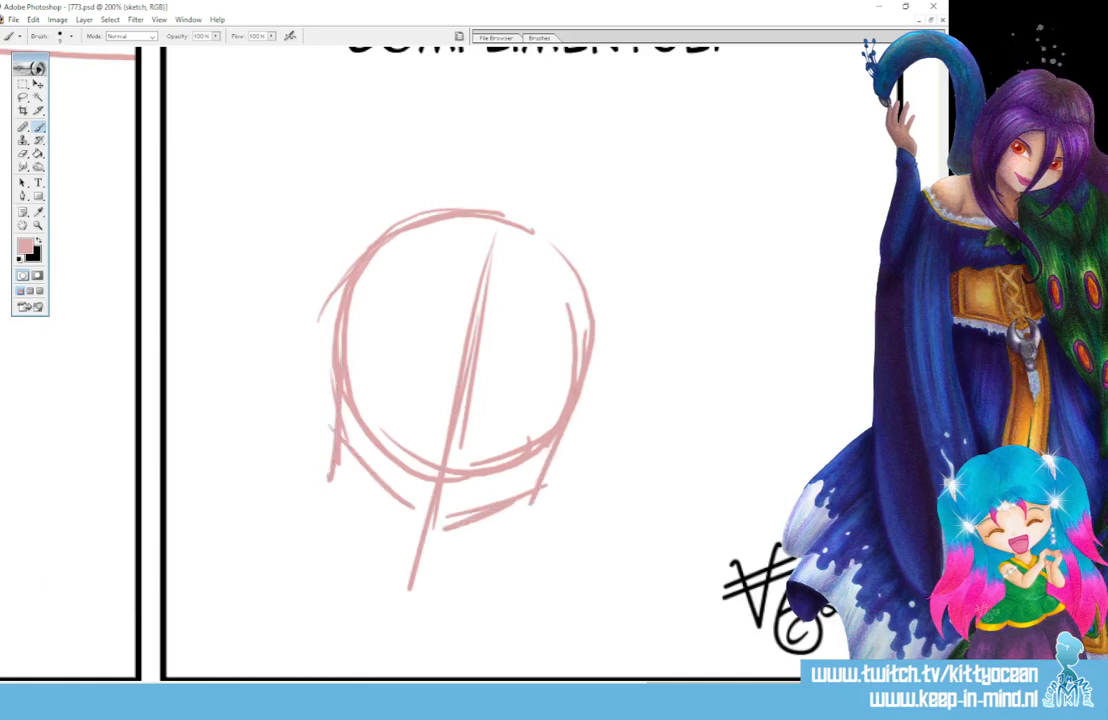
- Sketch the fourth figure's neck, shoulder line and torso sides with chest guidelines down to the panel's lower border
mouse_move(332, 463)
left_mouse_down()
mouse_move(427, 533)
mouse_move(356, 572)
left_mouse_up()
left_click_drag(380, 522, 362, 576)
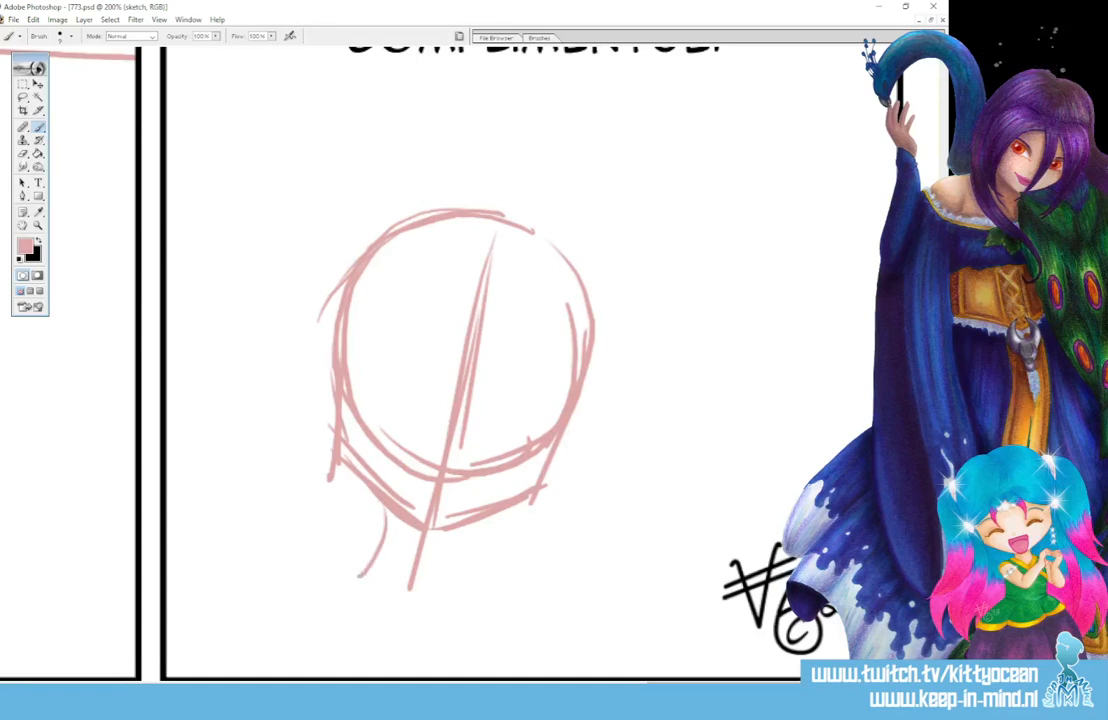
left_click_drag(474, 526, 464, 603)
mouse_move(378, 520)
left_mouse_down()
mouse_move(360, 575)
mouse_move(518, 616)
left_mouse_up()
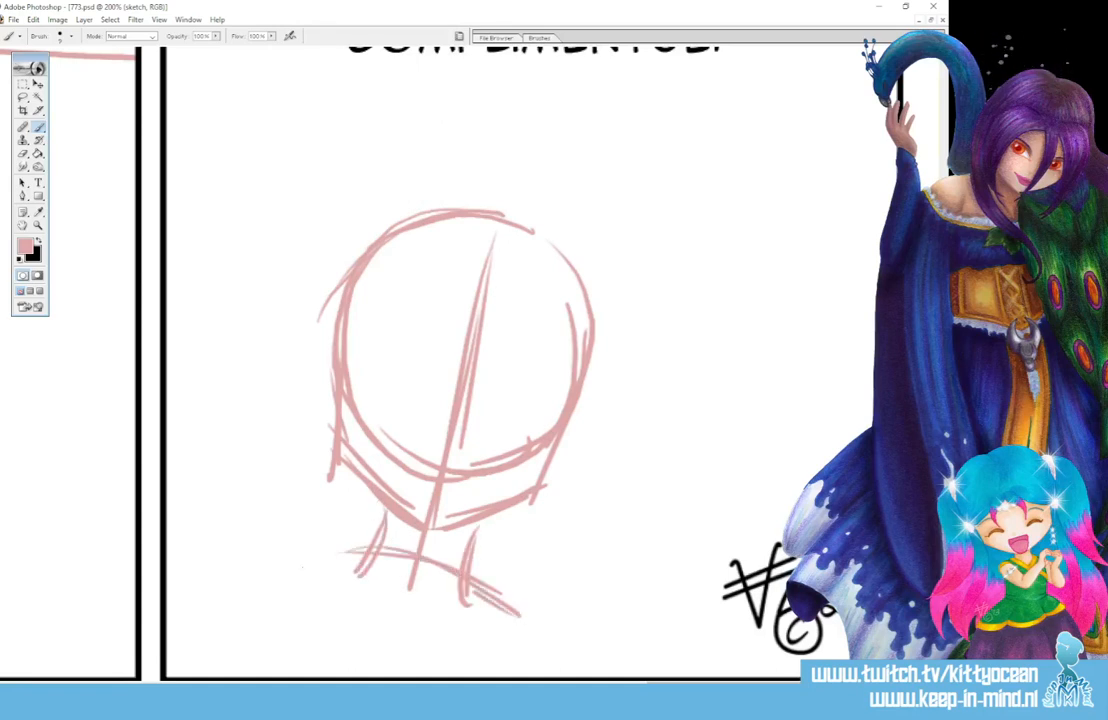
left_click_drag(296, 566, 406, 548)
left_click_drag(338, 558, 282, 676)
left_click_drag(518, 610, 535, 676)
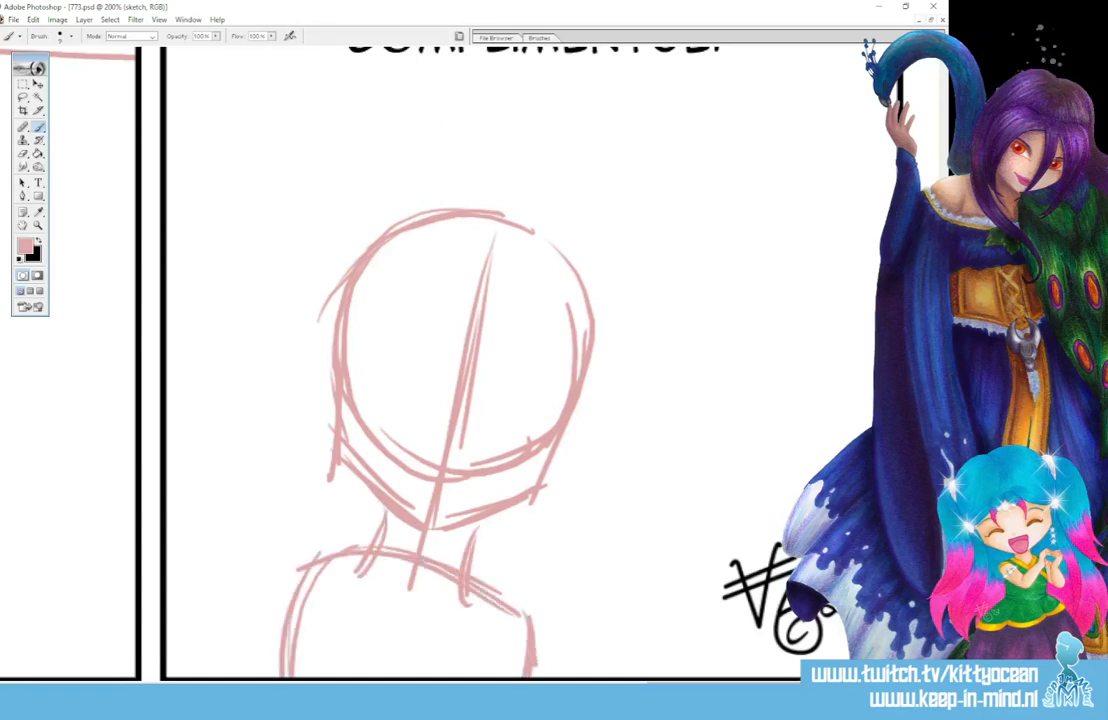
scroll(450, 370, "down", 2)
left_click_drag(412, 481, 374, 594)
left_click_drag(306, 542, 417, 593)
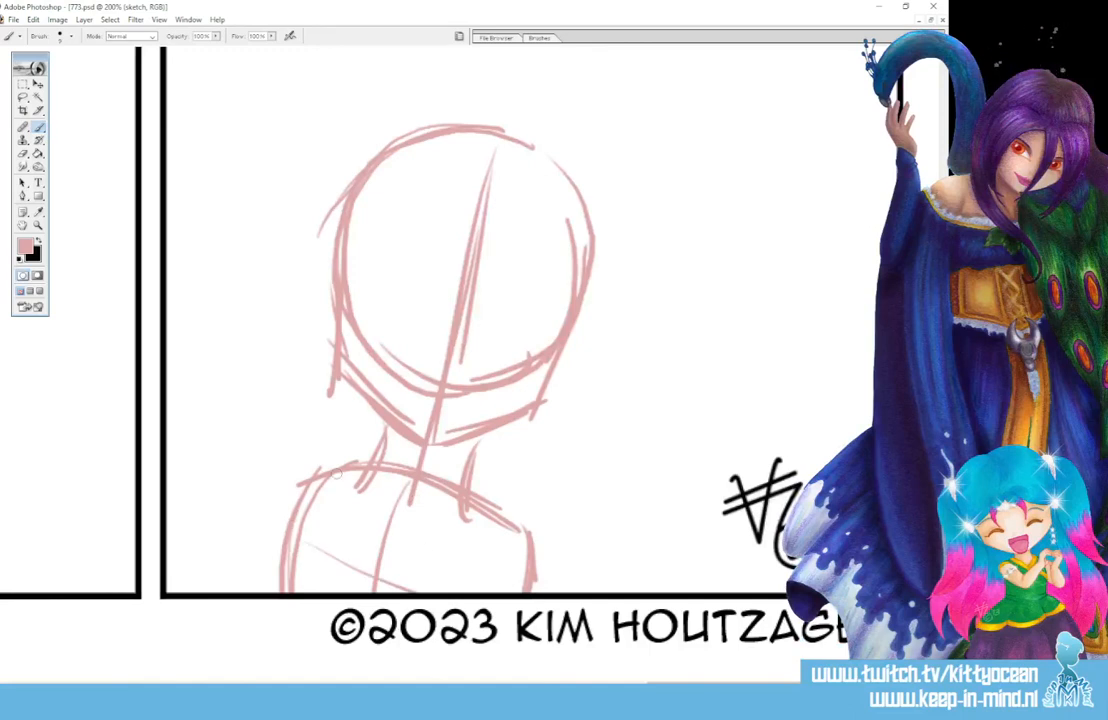
- Sketch rounded shoulders and upper arms on both sides of the fourth figure's torso
left_click_drag(357, 462, 240, 535)
mouse_move(318, 450)
left_mouse_down()
mouse_move(254, 548)
mouse_move(250, 575)
left_mouse_up()
mouse_move(505, 508)
left_mouse_down()
mouse_move(534, 526)
mouse_move(559, 590)
left_mouse_up()
left_click_drag(508, 522, 522, 594)
left_click_drag(510, 506, 497, 594)
left_click_drag(509, 513, 502, 595)
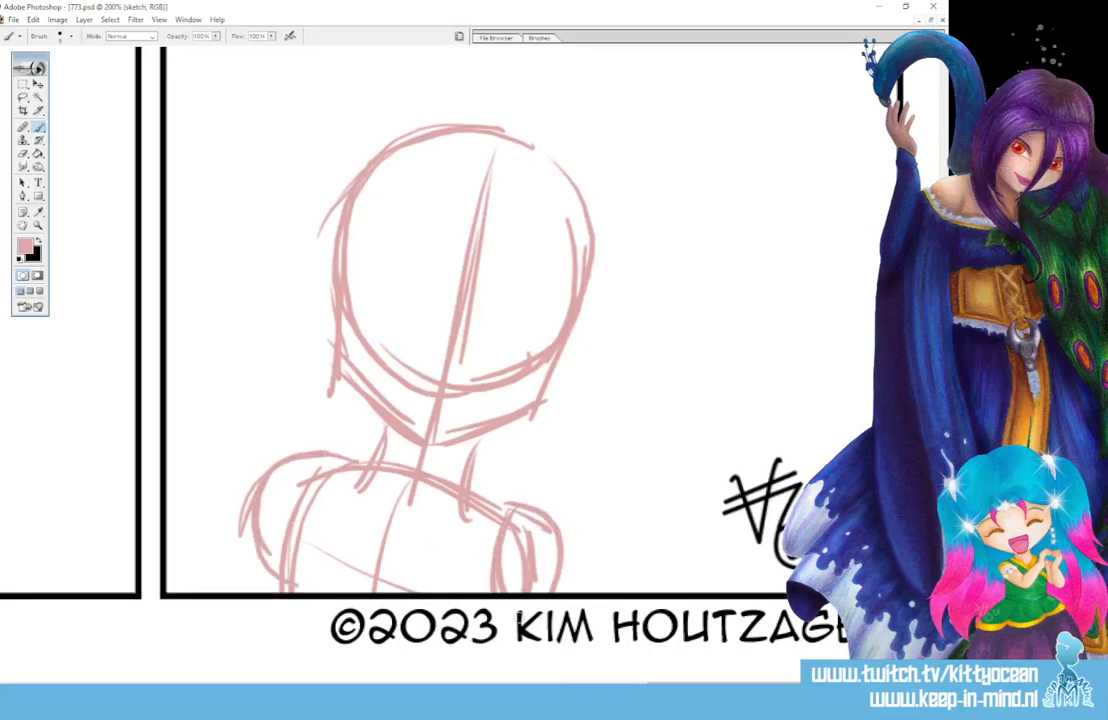
left_click_drag(248, 471, 240, 532)
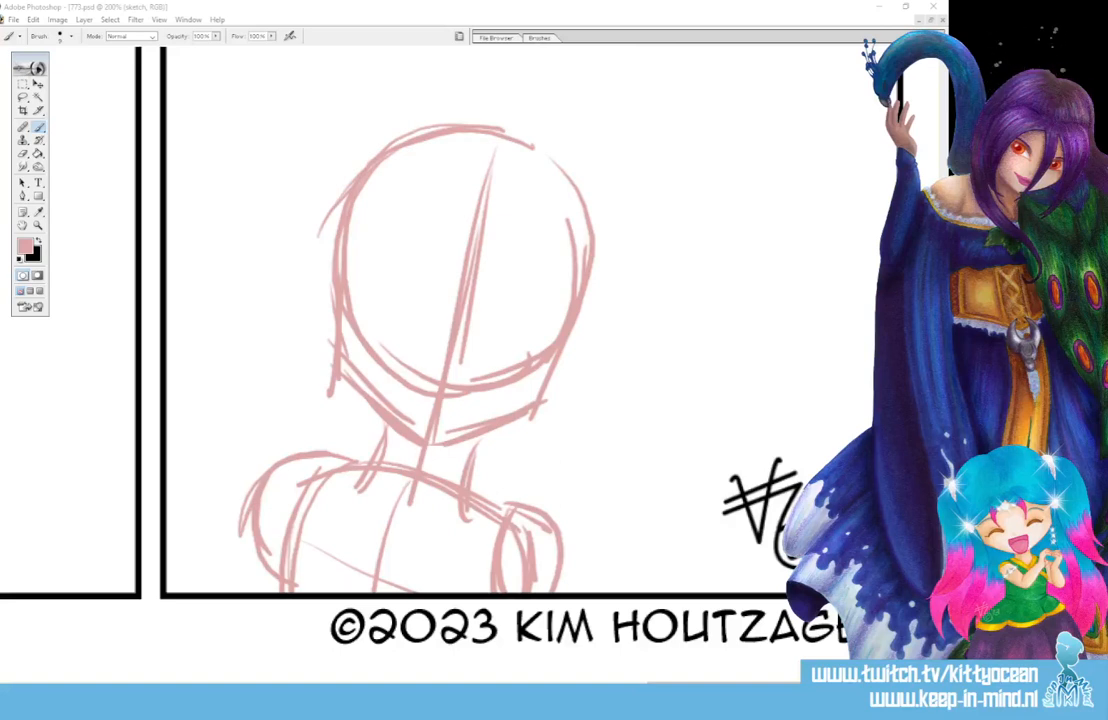
- Sketch a tilted smoke detector beside the fourth figure's chin and letter "Beep!" with a heart next to it
left_click_drag(497, 448, 635, 348)
left_click_drag(520, 430, 610, 362)
mouse_move(492, 452)
left_mouse_down()
mouse_move(525, 490)
mouse_move(643, 400)
left_mouse_up()
mouse_move(632, 350)
left_mouse_down()
mouse_move(622, 414)
mouse_move(526, 484)
mouse_move(616, 352)
left_mouse_up()
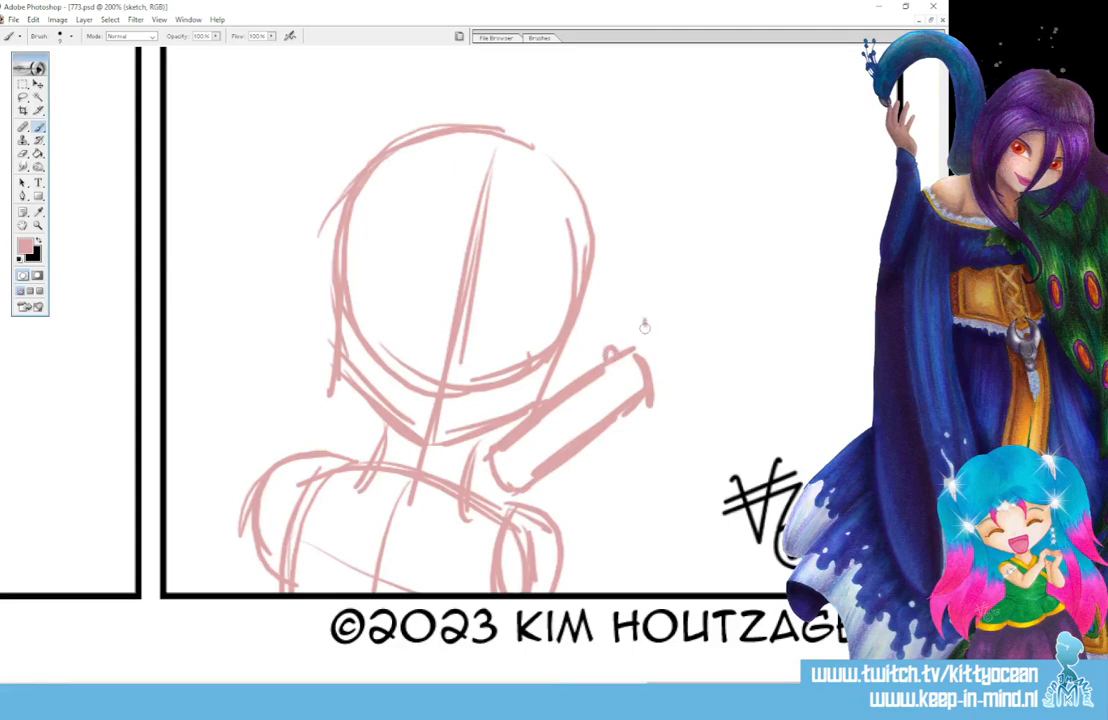
mouse_move(646, 312)
left_mouse_down()
mouse_move(662, 332)
mouse_move(760, 282)
mouse_move(786, 288)
mouse_move(768, 300)
left_mouse_up()
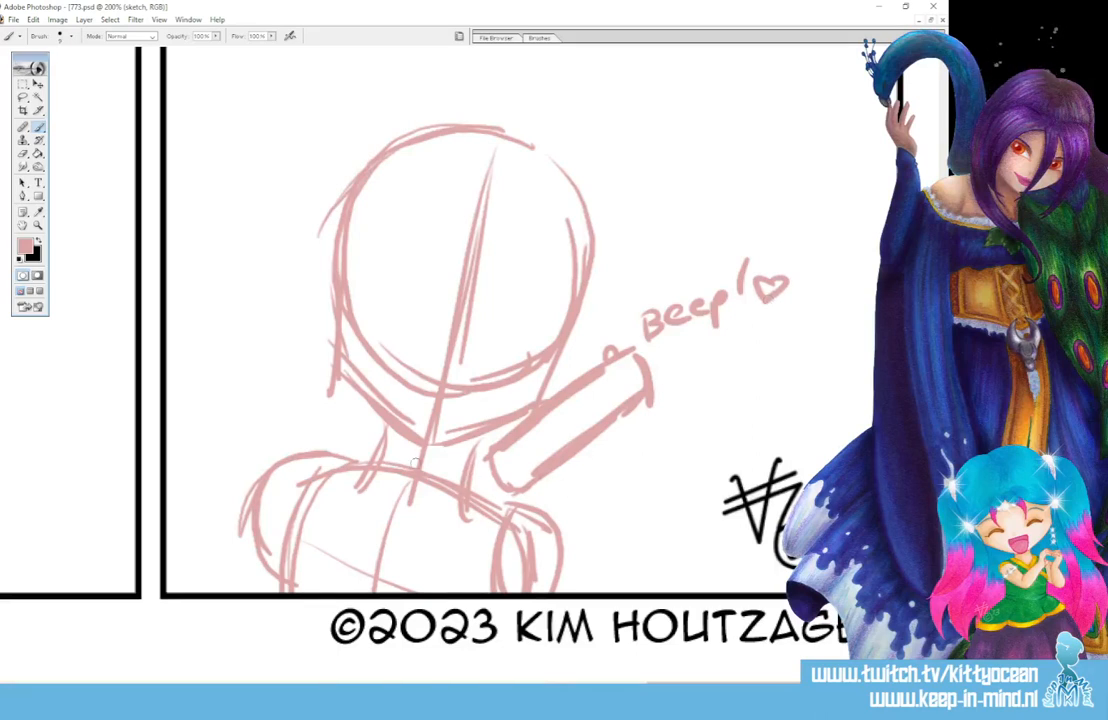
- Sketch the fourth figure's hands holding the smoke detector and both forearms reaching up to it
mouse_move(472, 424)
left_mouse_down()
mouse_move(538, 404)
mouse_move(426, 460)
mouse_move(534, 406)
left_mouse_up()
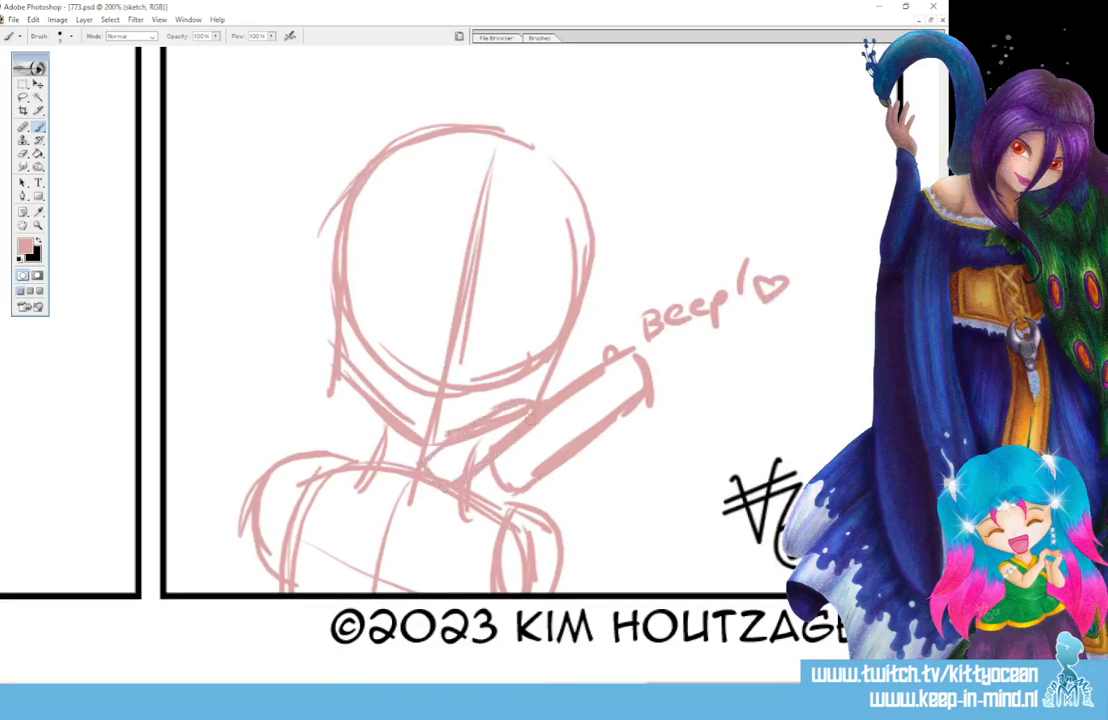
left_click_drag(428, 470, 480, 490)
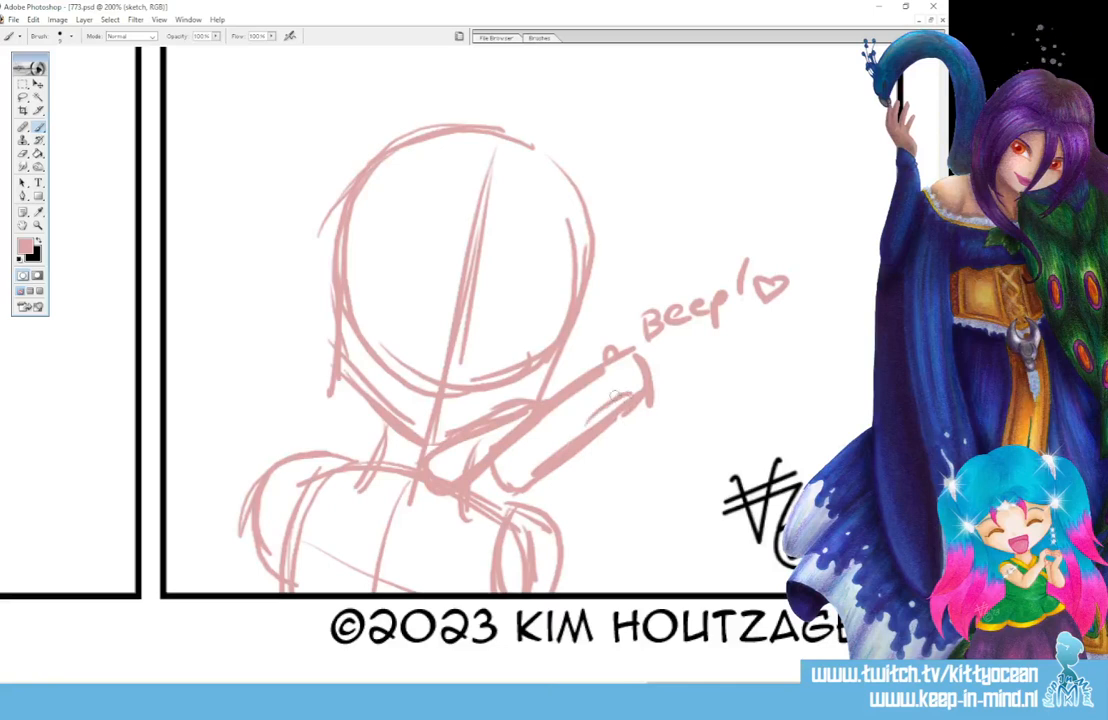
mouse_move(629, 400)
left_mouse_down()
mouse_move(574, 472)
mouse_move(609, 464)
mouse_move(590, 592)
left_mouse_up()
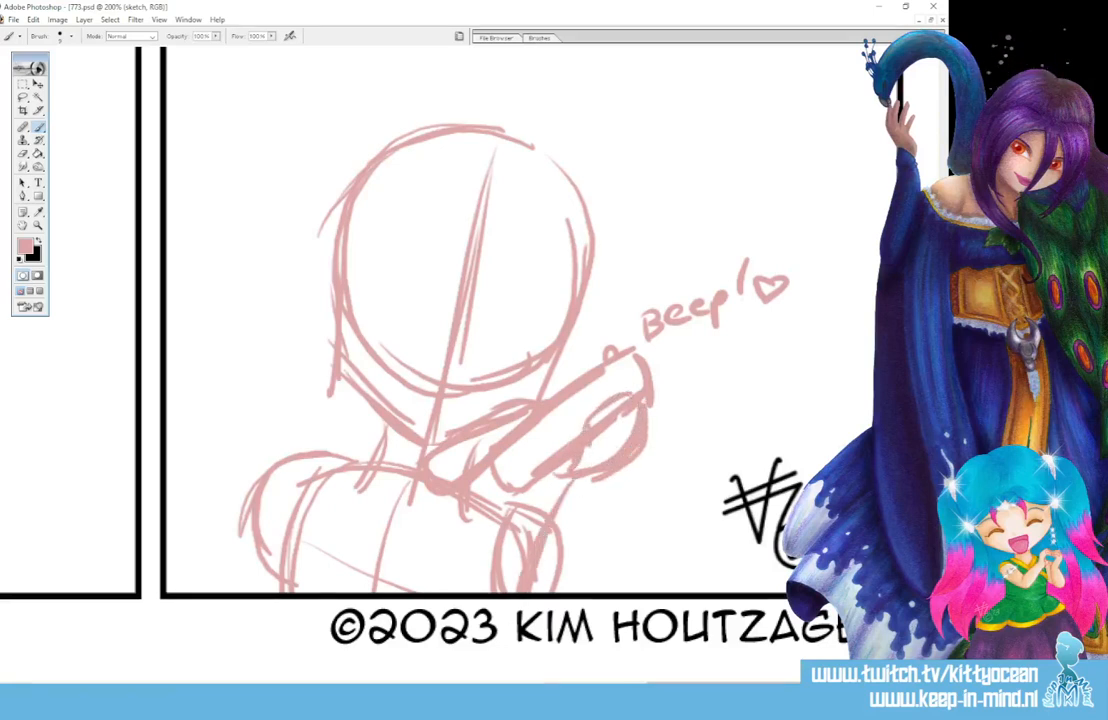
left_click_drag(612, 476, 608, 590)
left_click_drag(345, 460, 300, 488)
left_click_drag(320, 425, 256, 512)
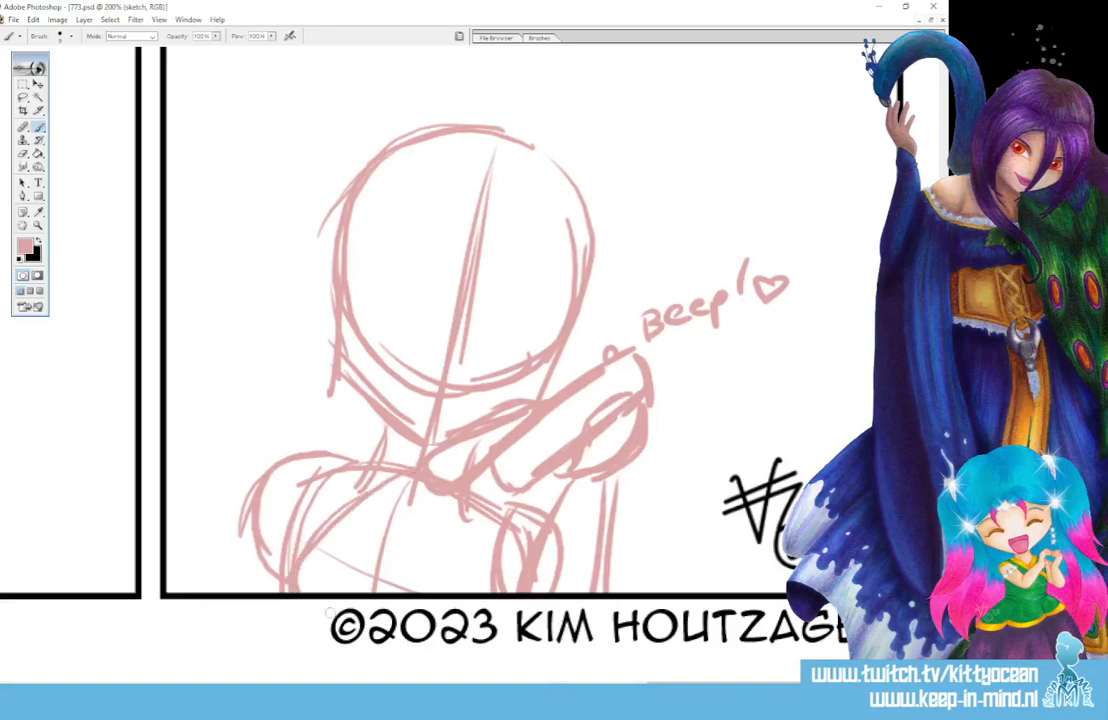
left_click_drag(386, 430, 293, 512)
left_click_drag(231, 456, 216, 514)
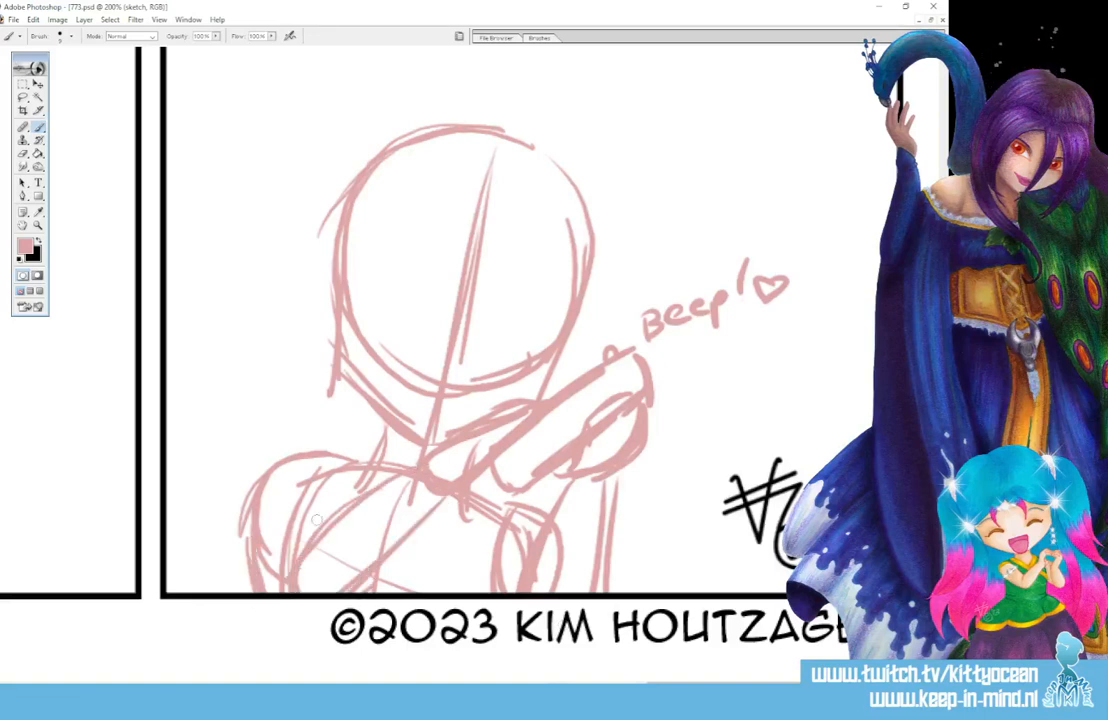
mouse_move(303, 425)
left_mouse_down()
mouse_move(271, 466)
mouse_move(246, 585)
left_mouse_up()
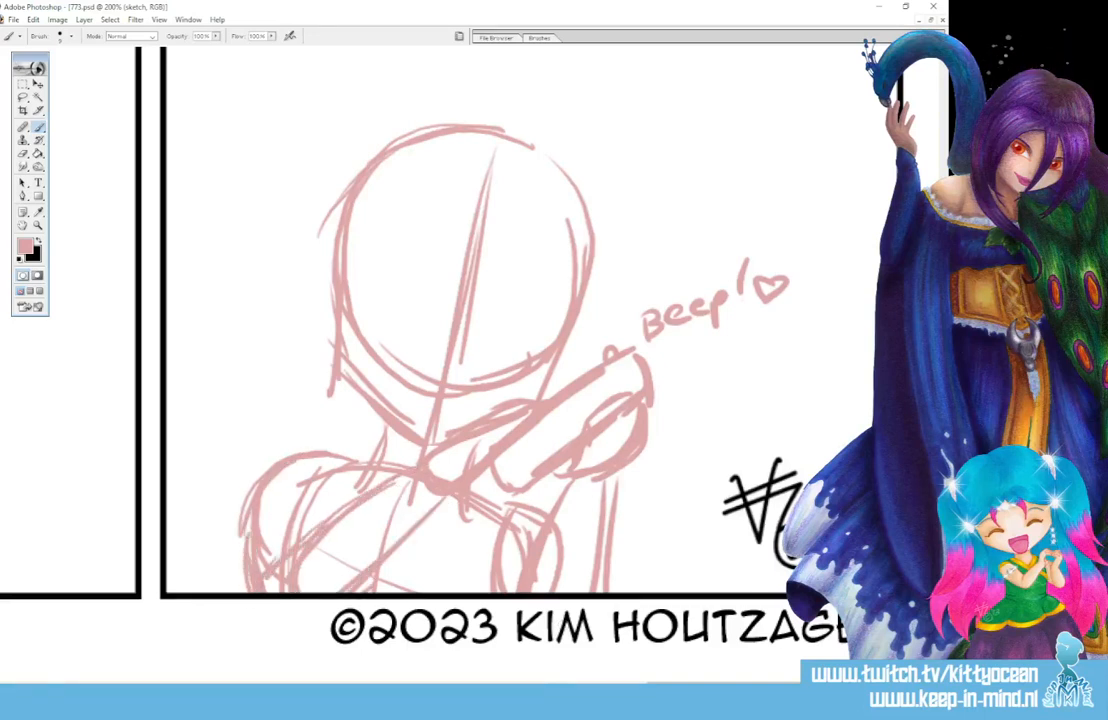
- Add two lengthwise face guidelines and a slightly slanted eye line across the fourth figure's head
left_click_drag(450, 122, 400, 486)
left_click_drag(470, 140, 412, 365)
left_click_drag(314, 322, 614, 347)
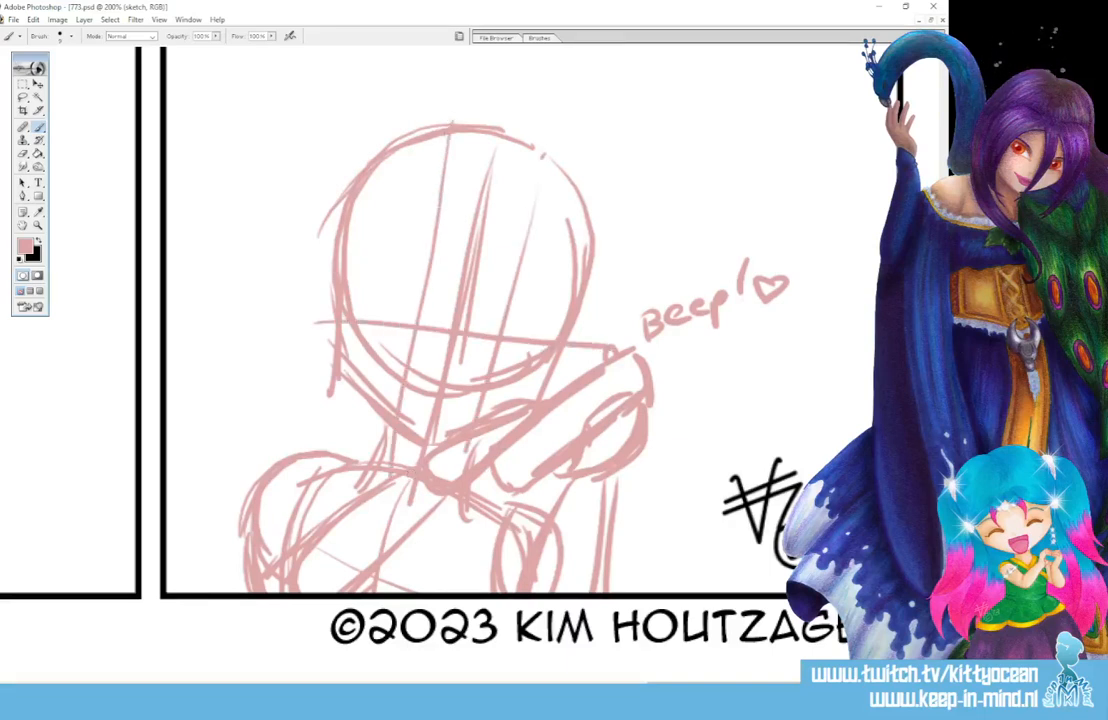
key("ctrl+z")
left_click_drag(331, 321, 586, 356)
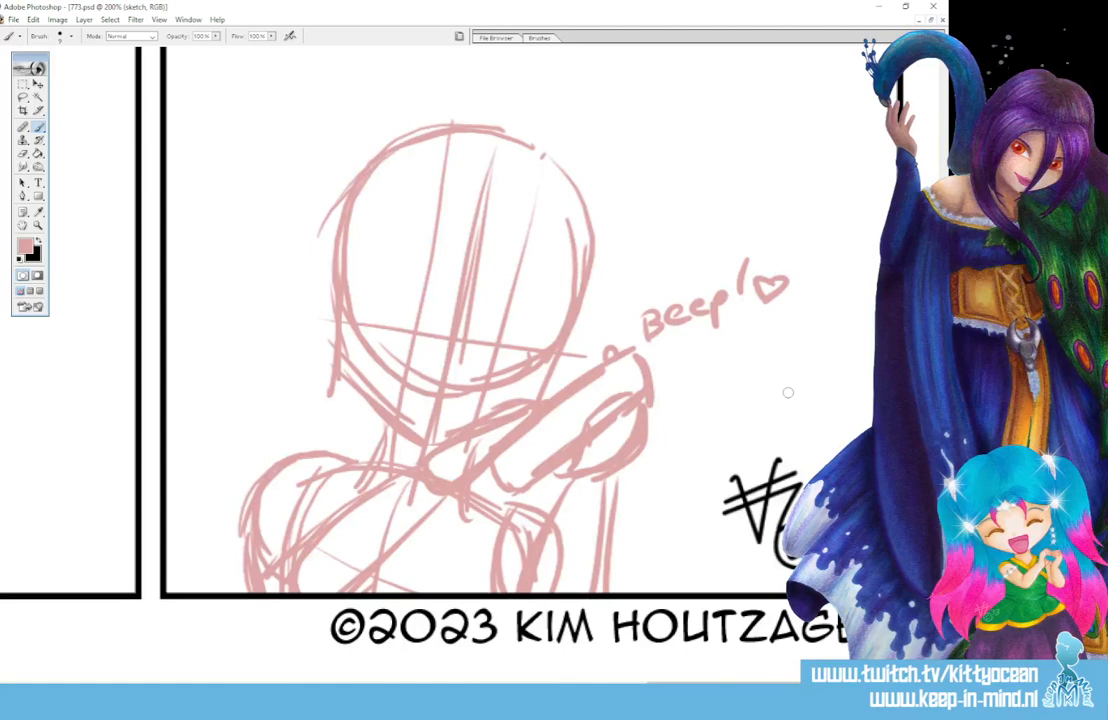
- Create a new layer named lineart for inking the comic
key("ctrl+minus")
key("ctrl+minus")
key("ctrl+minus")
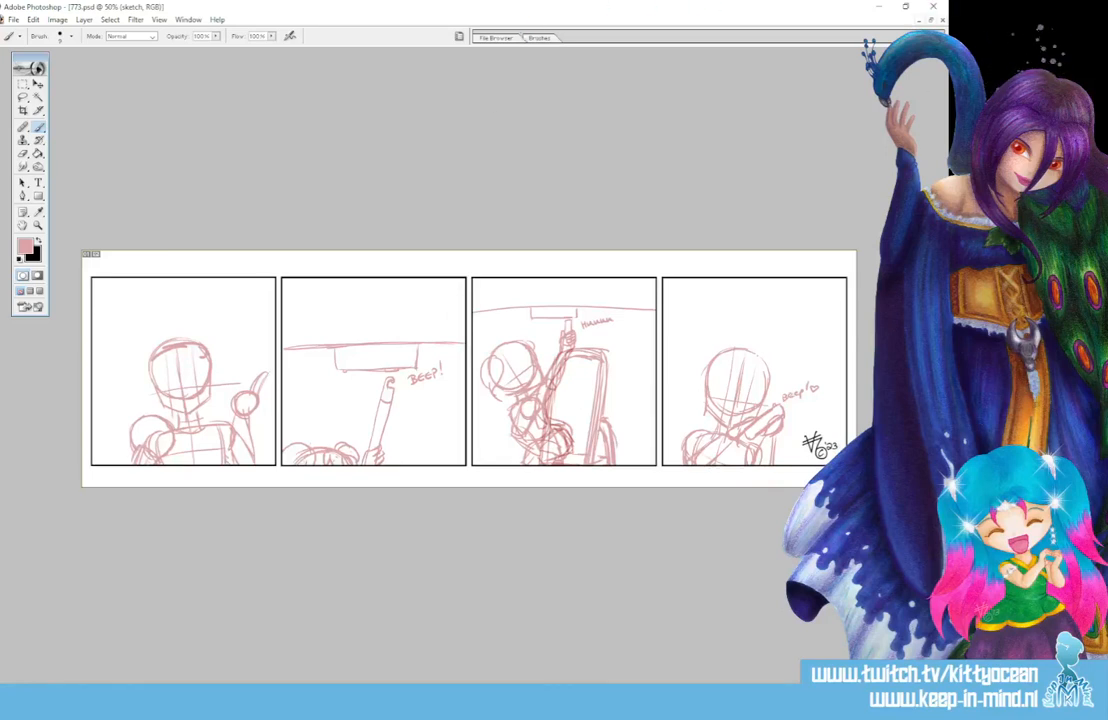
key("ctrl+shift+alt+n")
key("Return")
- Set up a 5 px brush in black for inking the first panel's face
key("ctrl+plus")
key("ctrl+plus")
key("ctrl+plus")
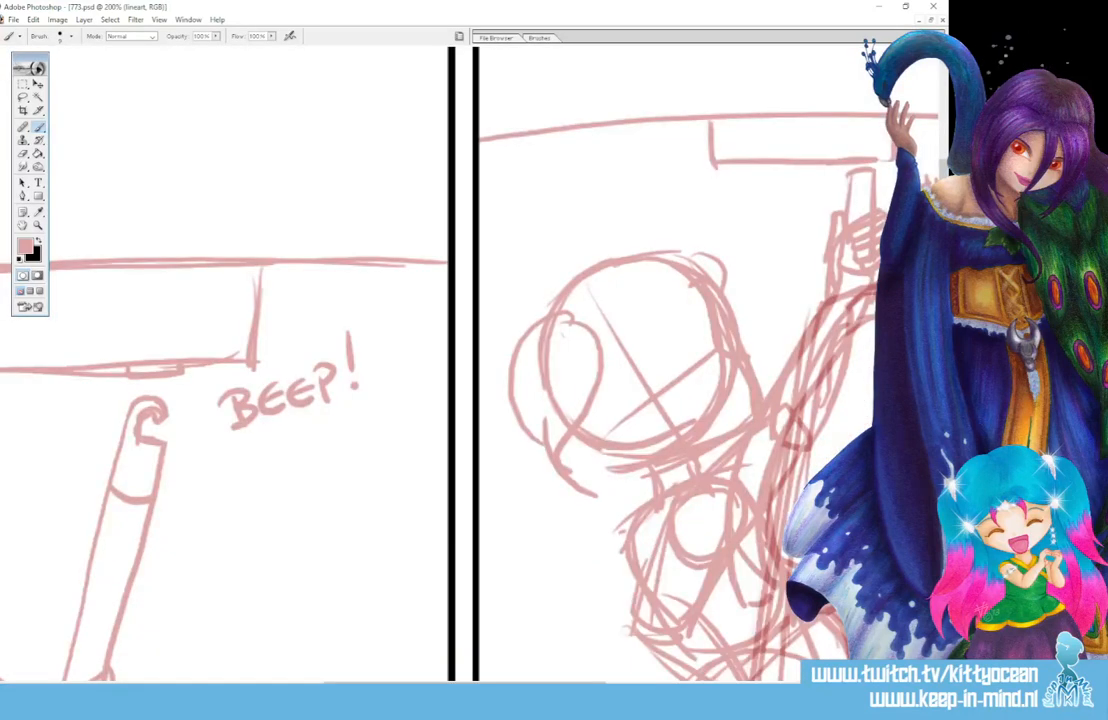
left_click_drag(440, 685, 117, 685)
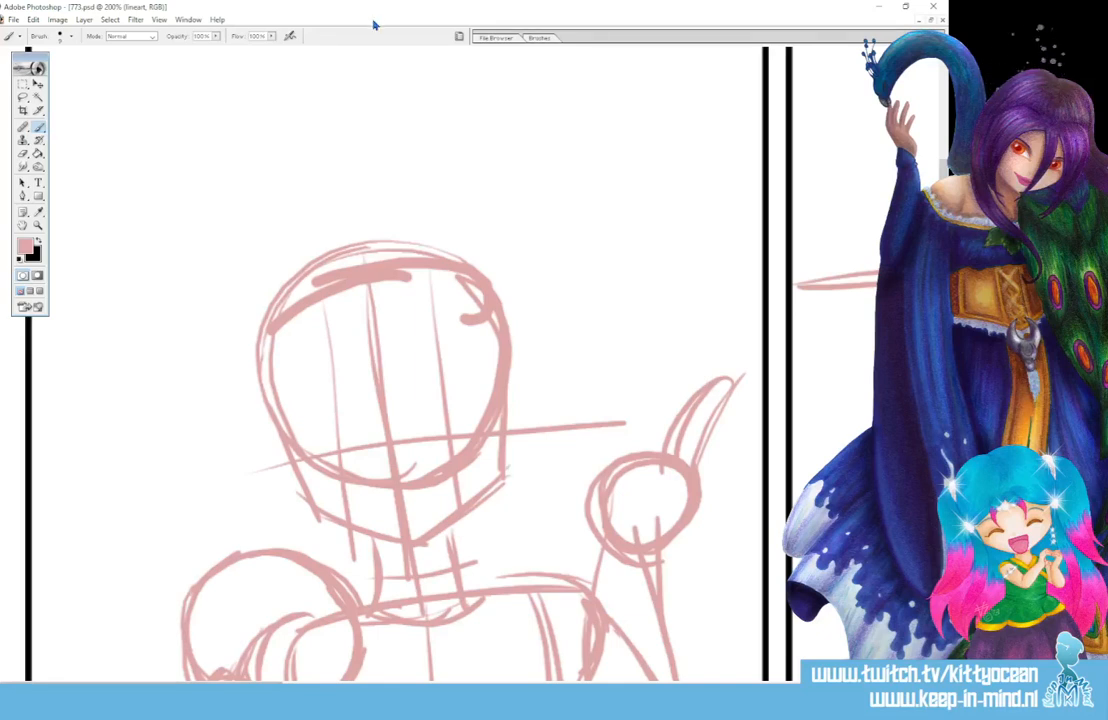
key("ctrl+plus")
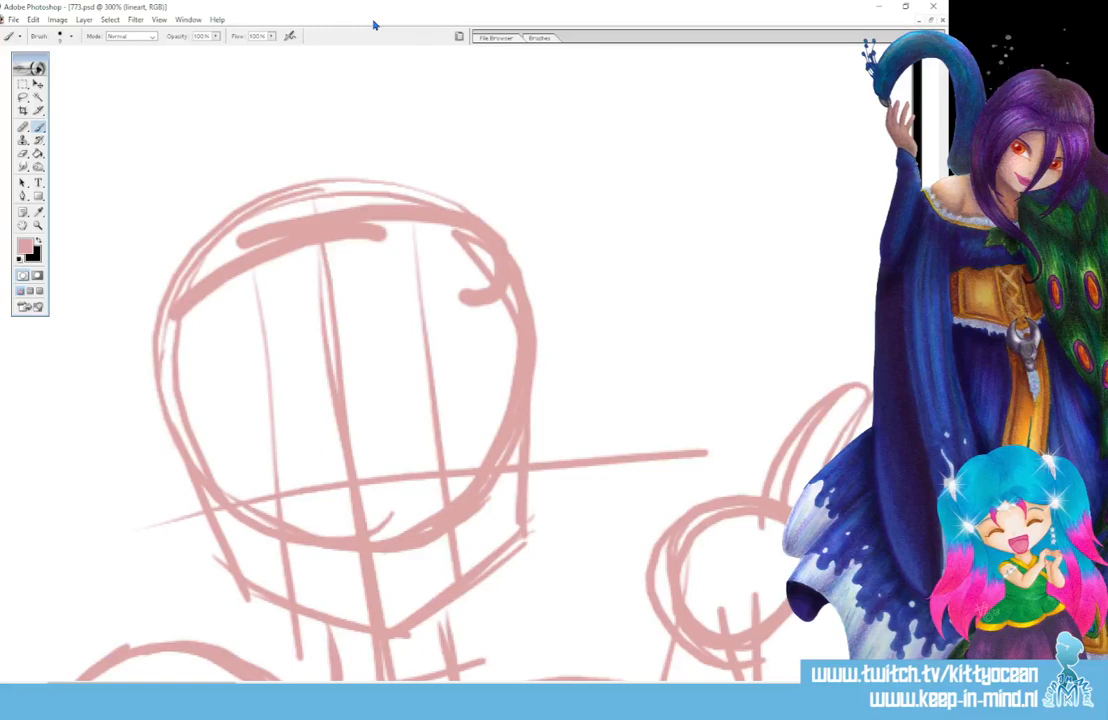
key("ctrl+plus")
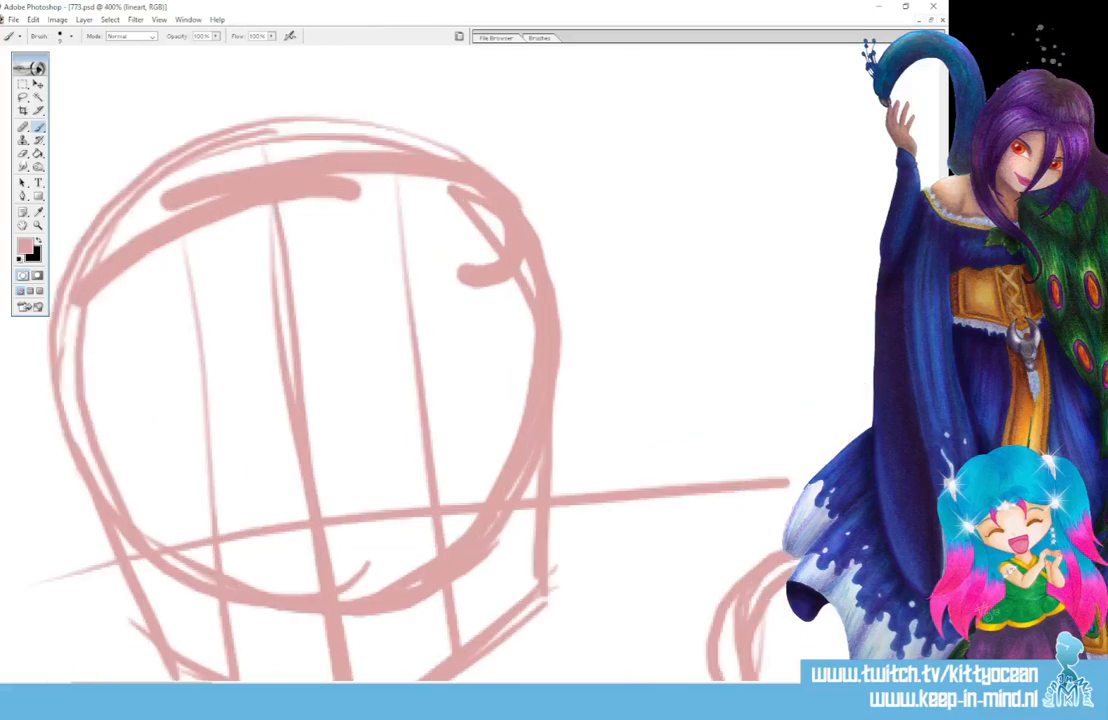
mouse_move(268, 378)
left_mouse_down()
mouse_move(267, 222)
mouse_move(266, 232)
left_mouse_up()
left_click(37, 237)
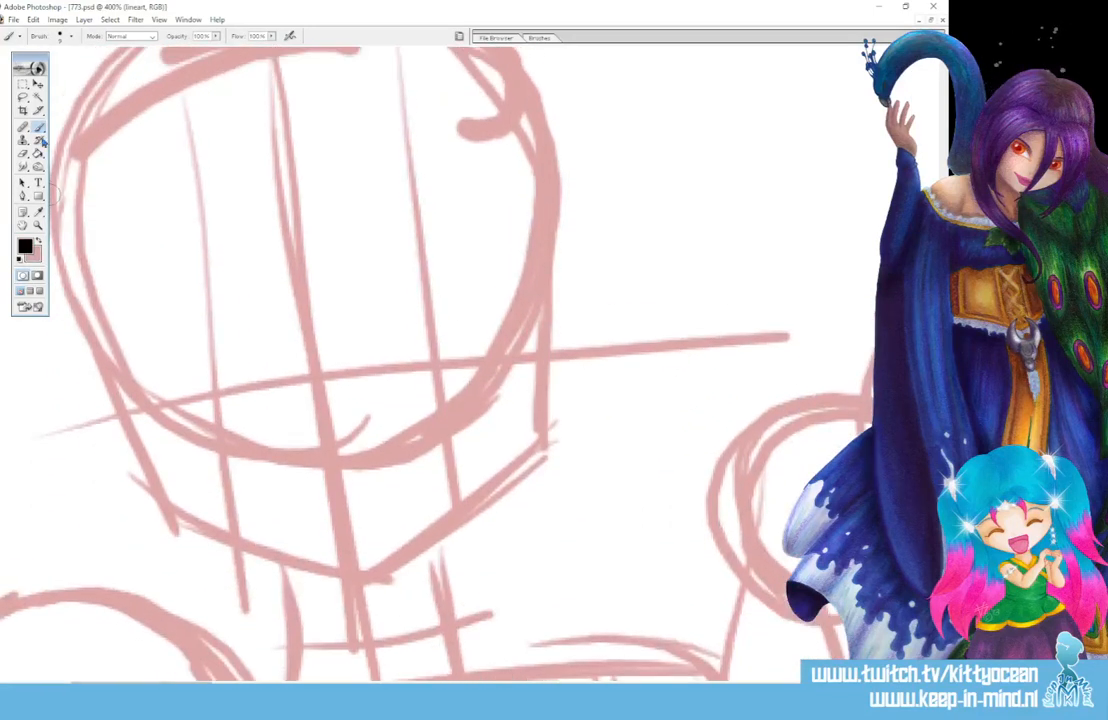
left_click(539, 37)
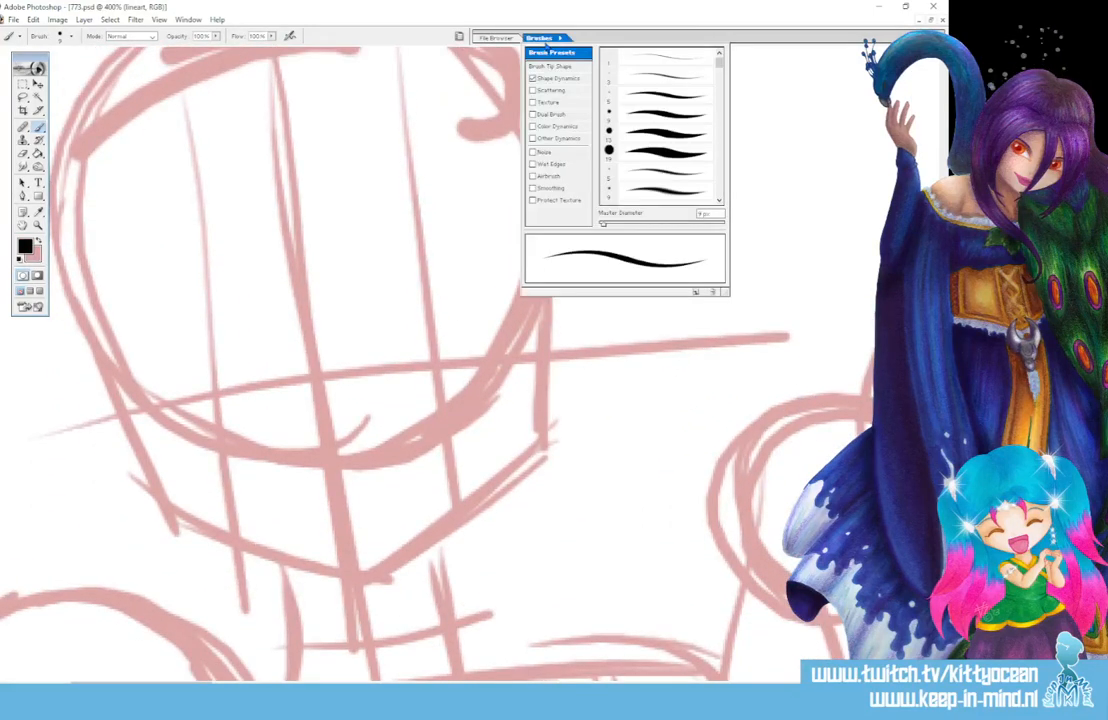
left_click(659, 98)
left_click(615, 22)
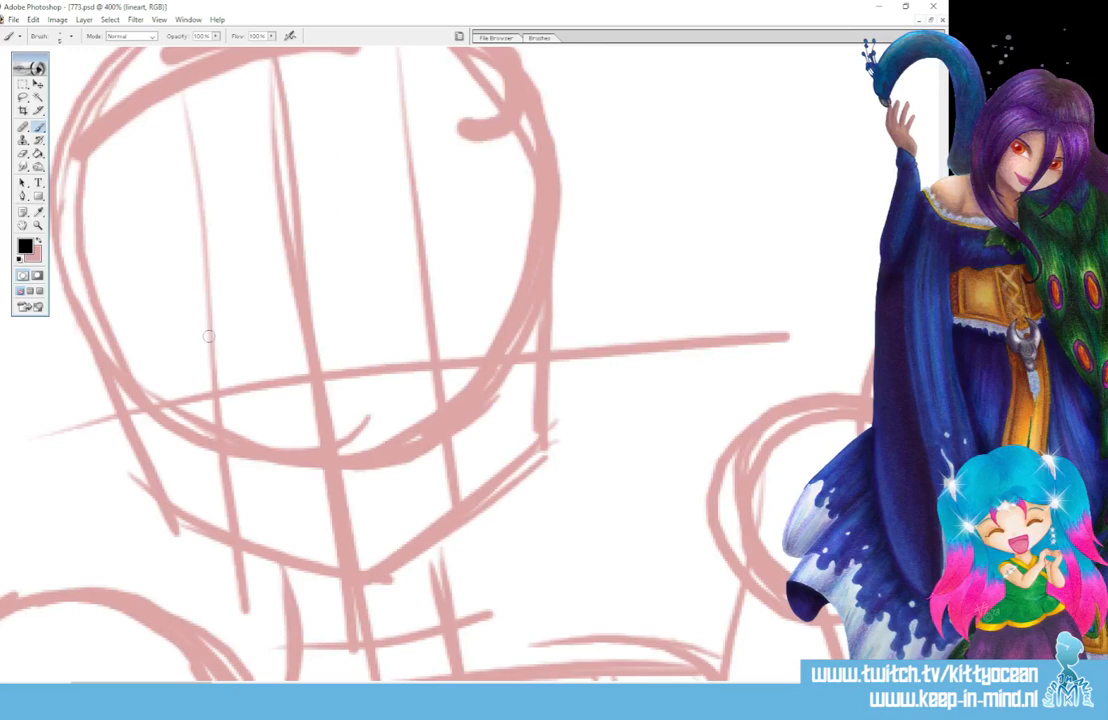
- Ink the first figure's oval eyes with upper lids, eyebrows and pupils along the sketched guidelines
mouse_move(216, 334)
left_mouse_down()
mouse_move(211, 392)
mouse_move(226, 398)
mouse_move(220, 332)
left_mouse_up()
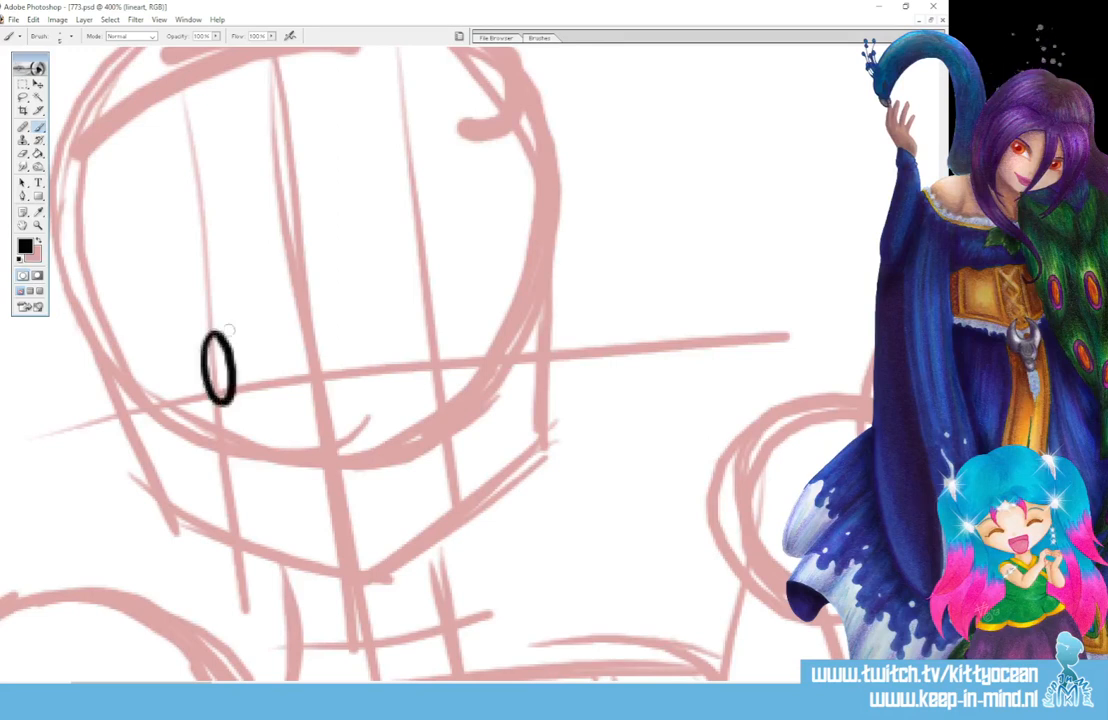
mouse_move(428, 308)
left_mouse_down()
mouse_move(413, 342)
mouse_move(420, 370)
mouse_move(435, 372)
mouse_move(421, 305)
left_mouse_up()
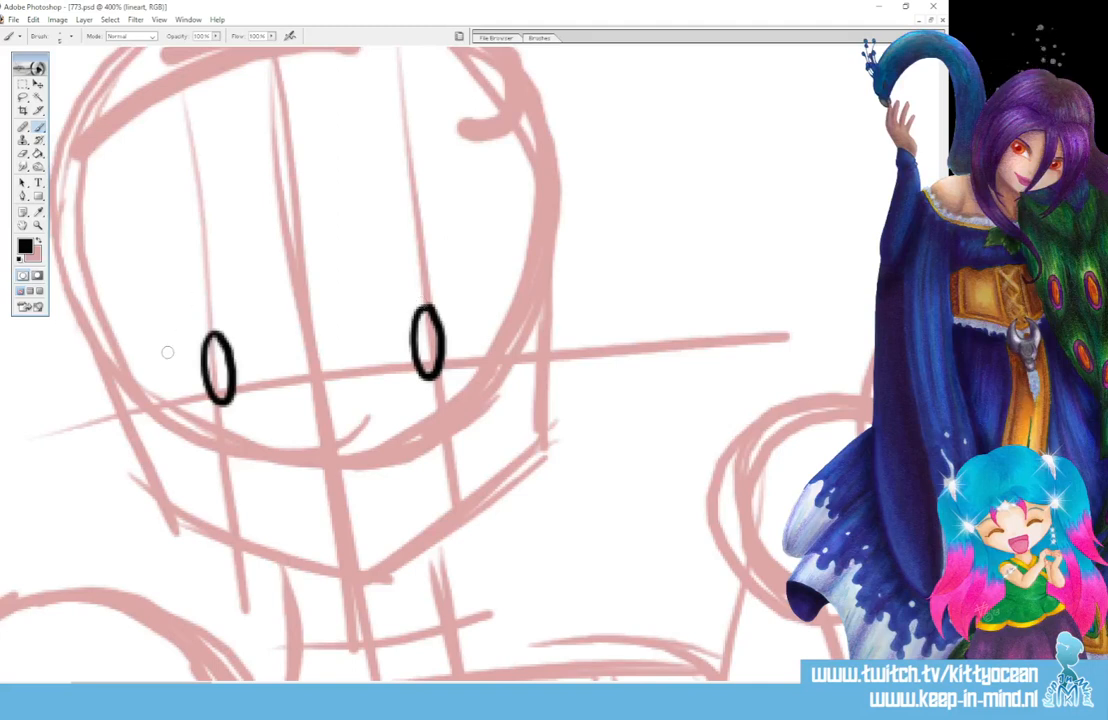
mouse_move(176, 350)
left_mouse_down()
mouse_move(190, 330)
mouse_move(230, 320)
left_mouse_up()
left_click_drag(404, 297, 460, 297)
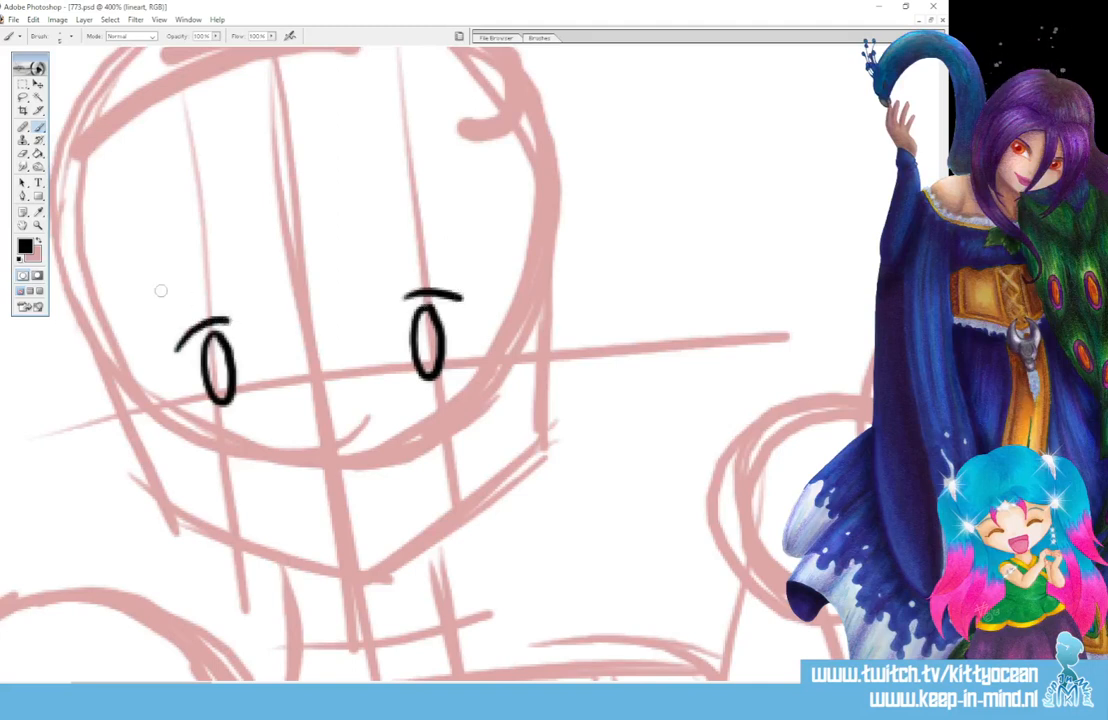
left_click_drag(156, 300, 210, 266)
left_click_drag(413, 243, 468, 244)
left_click_drag(211, 347, 225, 365)
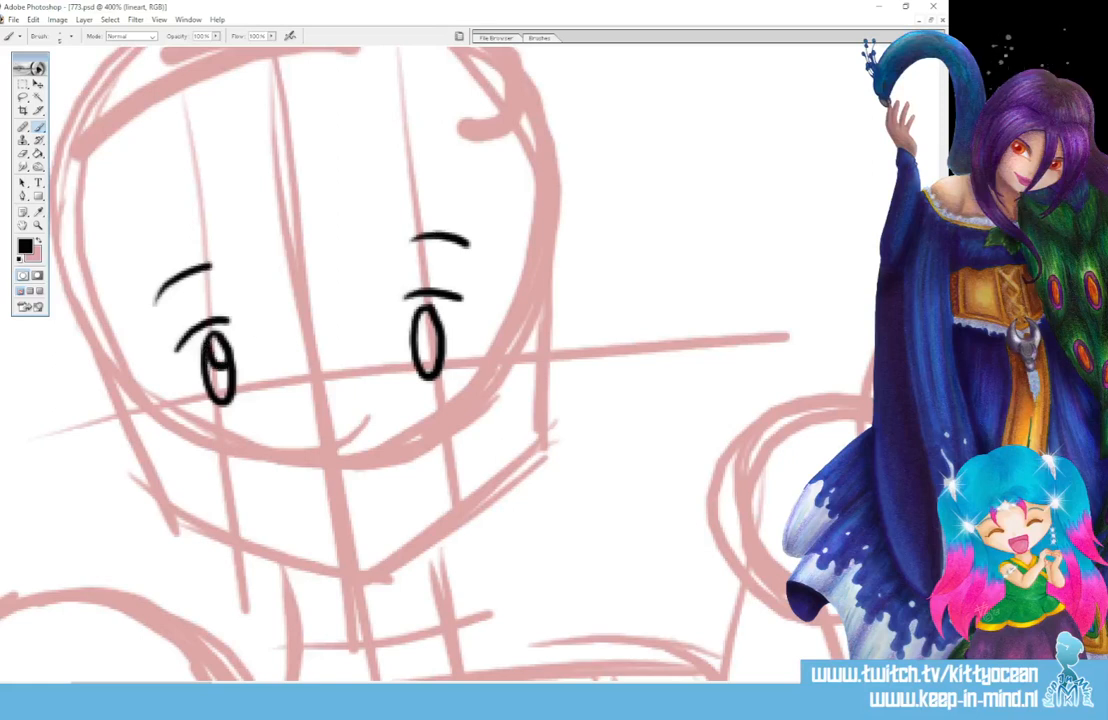
left_click_drag(420, 322, 428, 353)
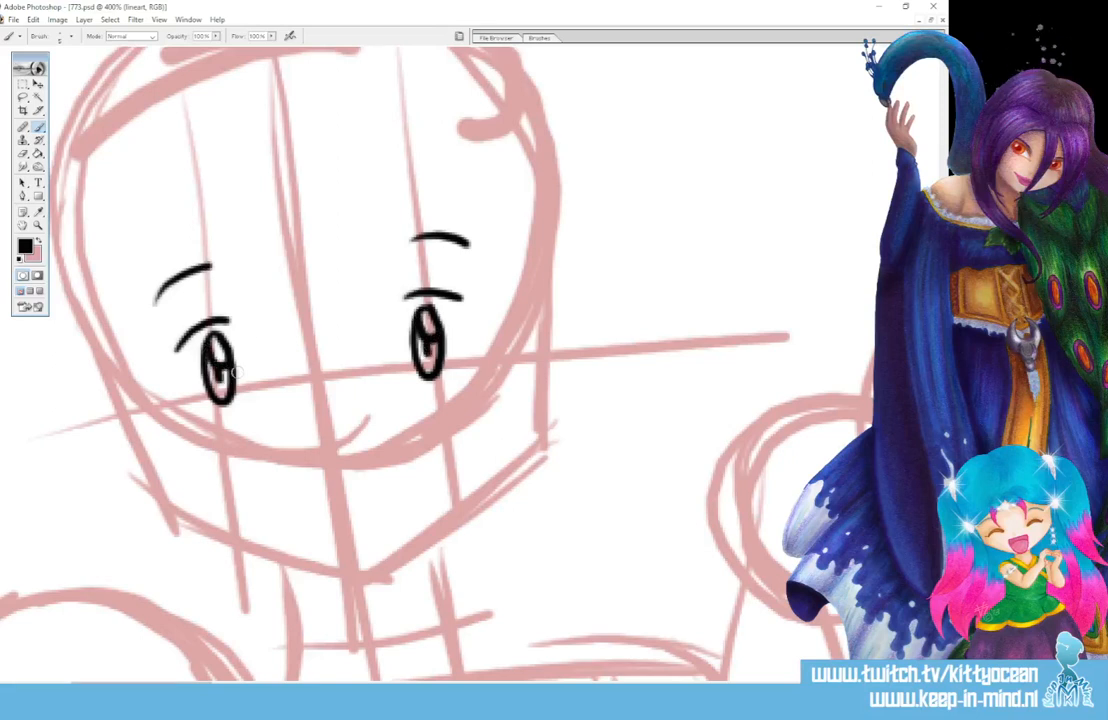
- Ink the first figure's small nose and open smiling mouth with a tooth line inside it
left_click_drag(332, 436, 338, 428)
mouse_move(405, 440)
left_mouse_down()
mouse_move(310, 458)
mouse_move(299, 478)
mouse_move(348, 550)
left_mouse_up()
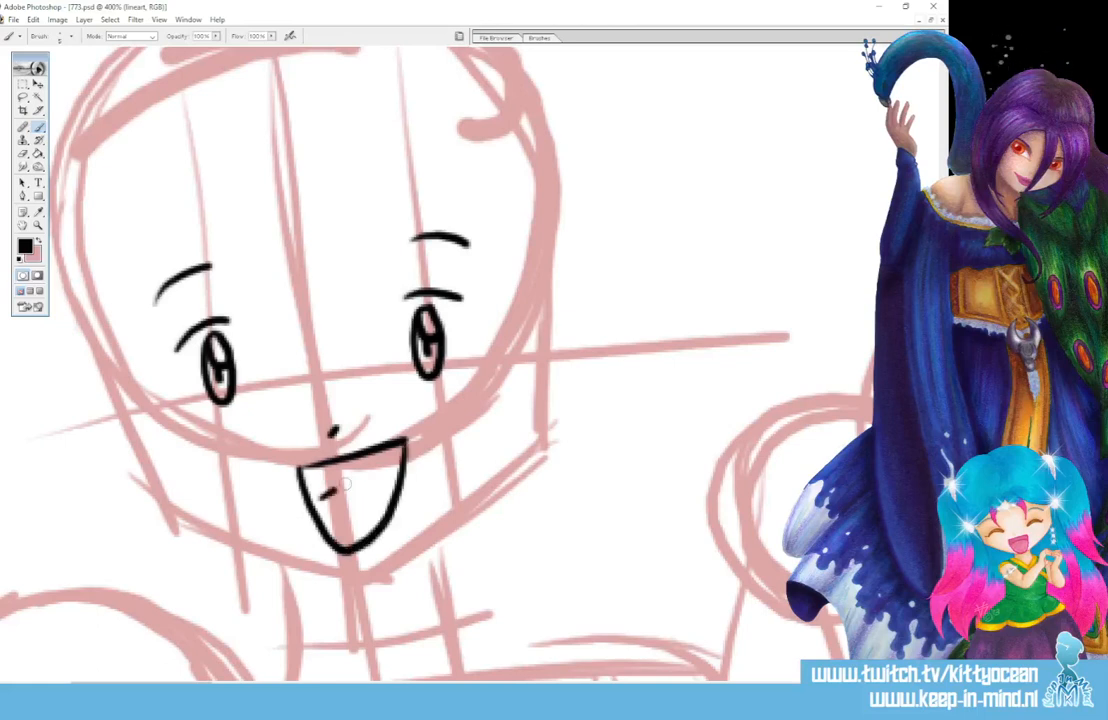
left_click_drag(318, 490, 398, 474)
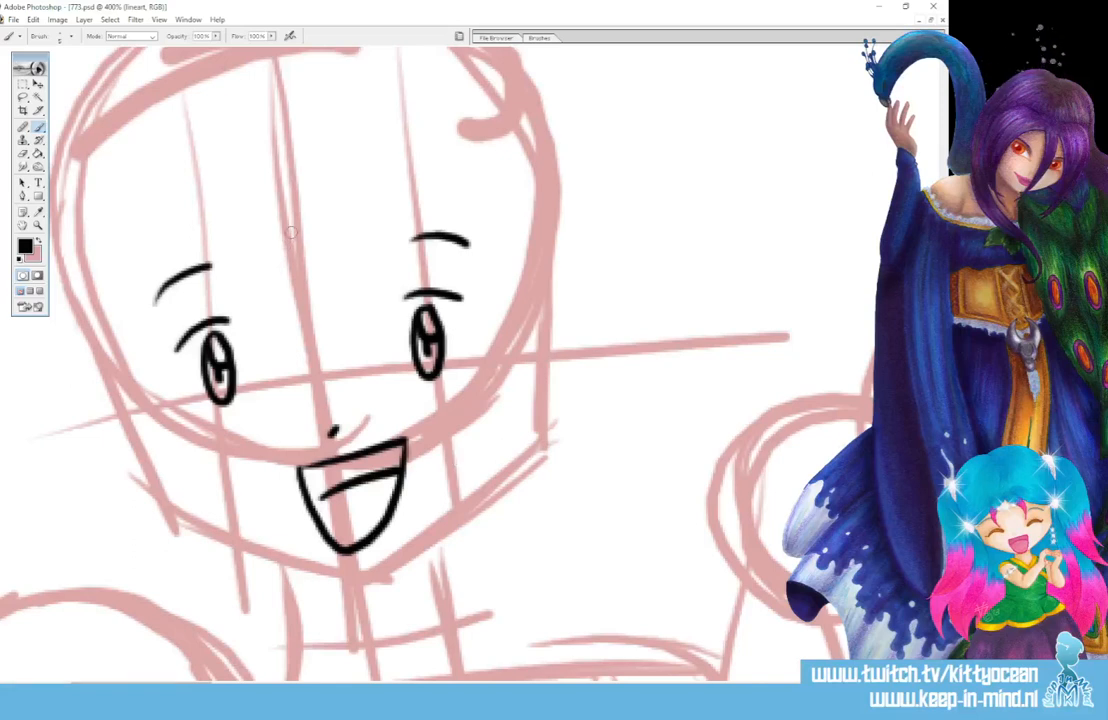
- Ink the first figure's pointed bangs, long face-framing side locks and curled tufts on both sides of the head
left_click_drag(256, 208, 320, 342)
mouse_move(291, 238)
left_mouse_down()
mouse_move(305, 335)
mouse_move(334, 334)
left_mouse_up()
left_click_drag(331, 194, 342, 330)
left_click_drag(257, 210, 245, 590)
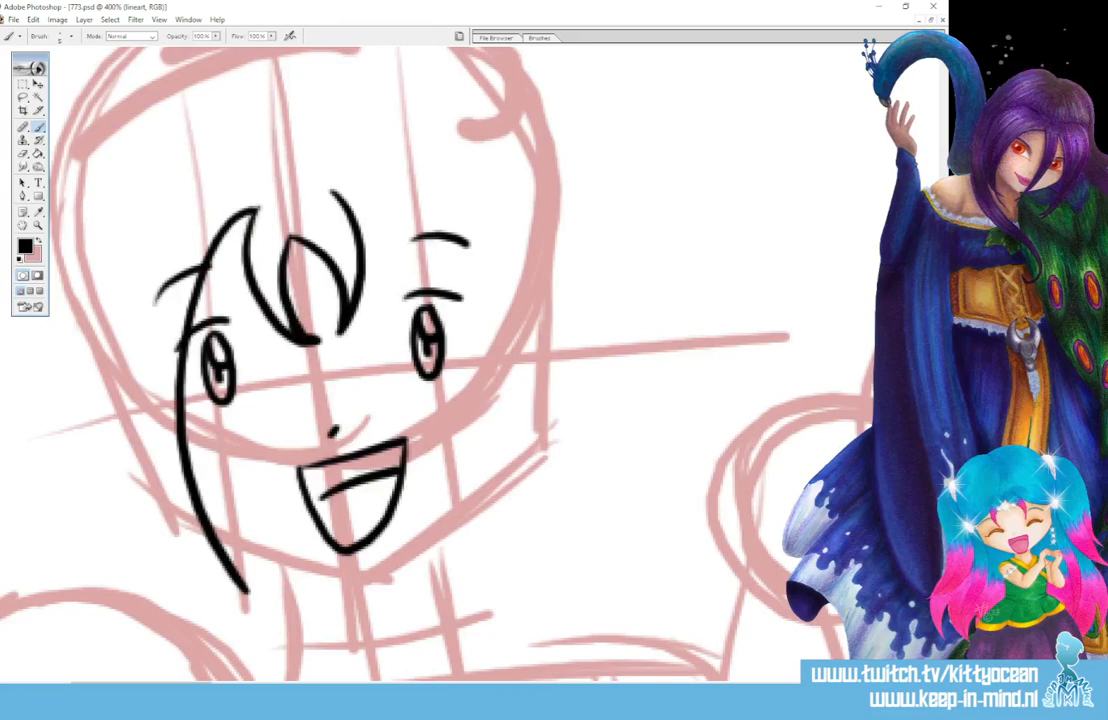
left_click_drag(127, 211, 290, 622)
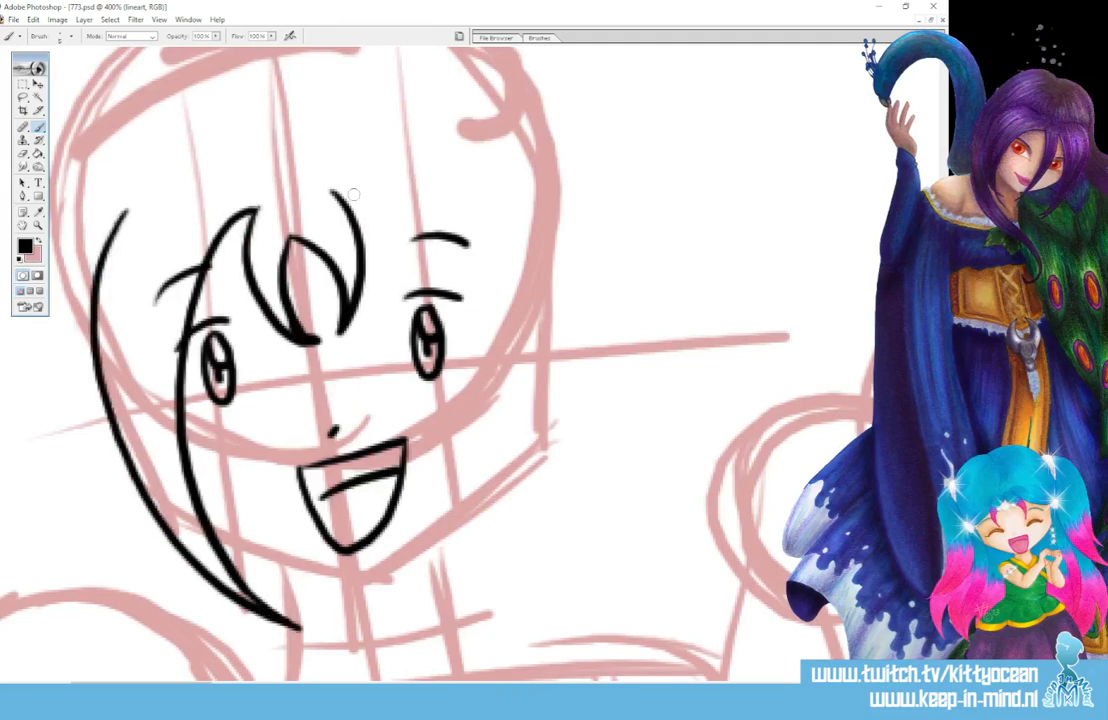
mouse_move(333, 194)
left_mouse_down()
mouse_move(458, 272)
mouse_move(494, 616)
left_mouse_up()
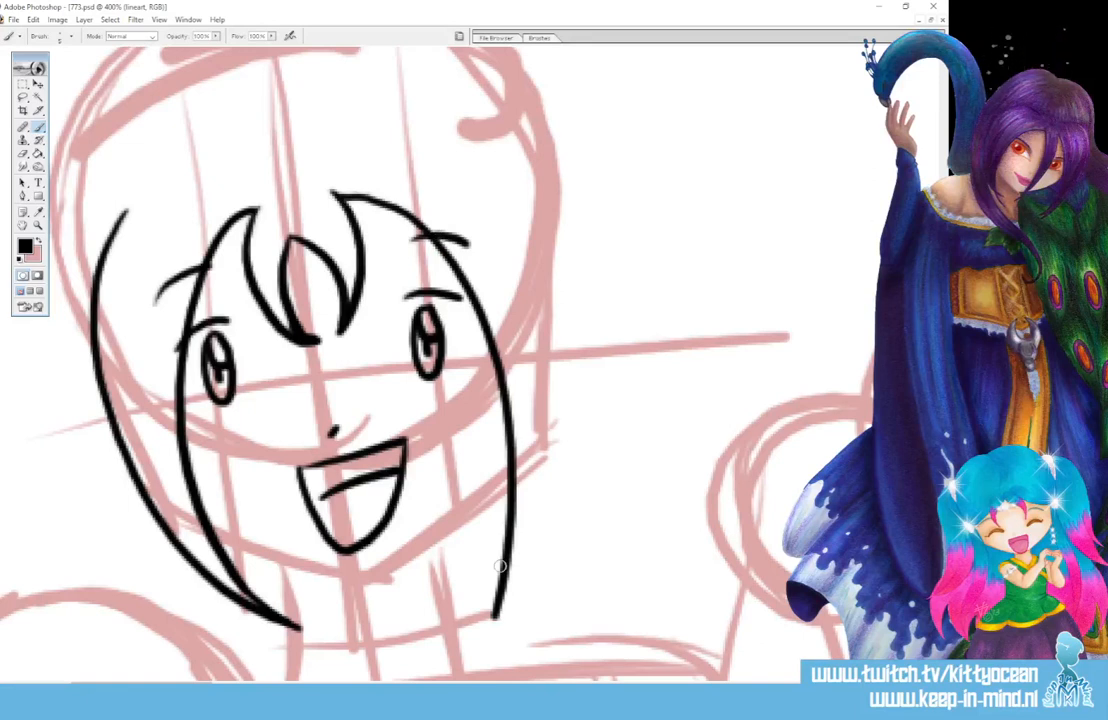
mouse_move(472, 166)
left_mouse_down()
mouse_move(505, 205)
mouse_move(549, 410)
mouse_move(480, 645)
left_mouse_up()
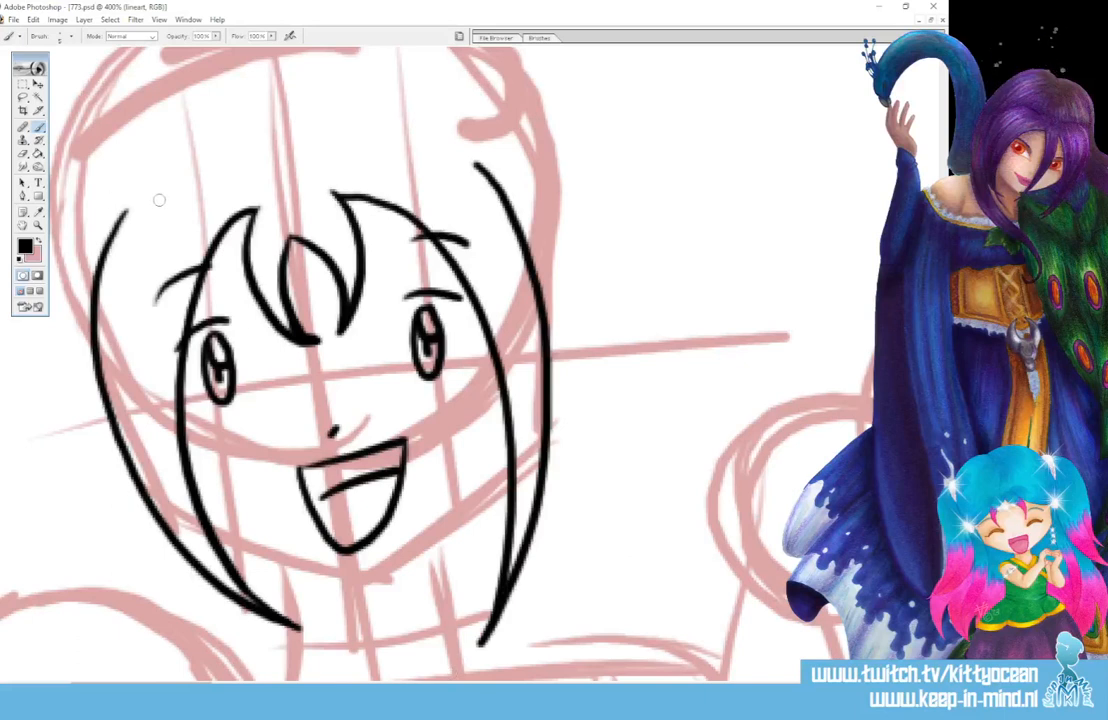
mouse_move(158, 198)
left_mouse_down()
mouse_move(55, 300)
mouse_move(92, 266)
left_mouse_up()
mouse_move(437, 160)
left_mouse_down()
mouse_move(565, 295)
mouse_move(562, 320)
left_mouse_up()
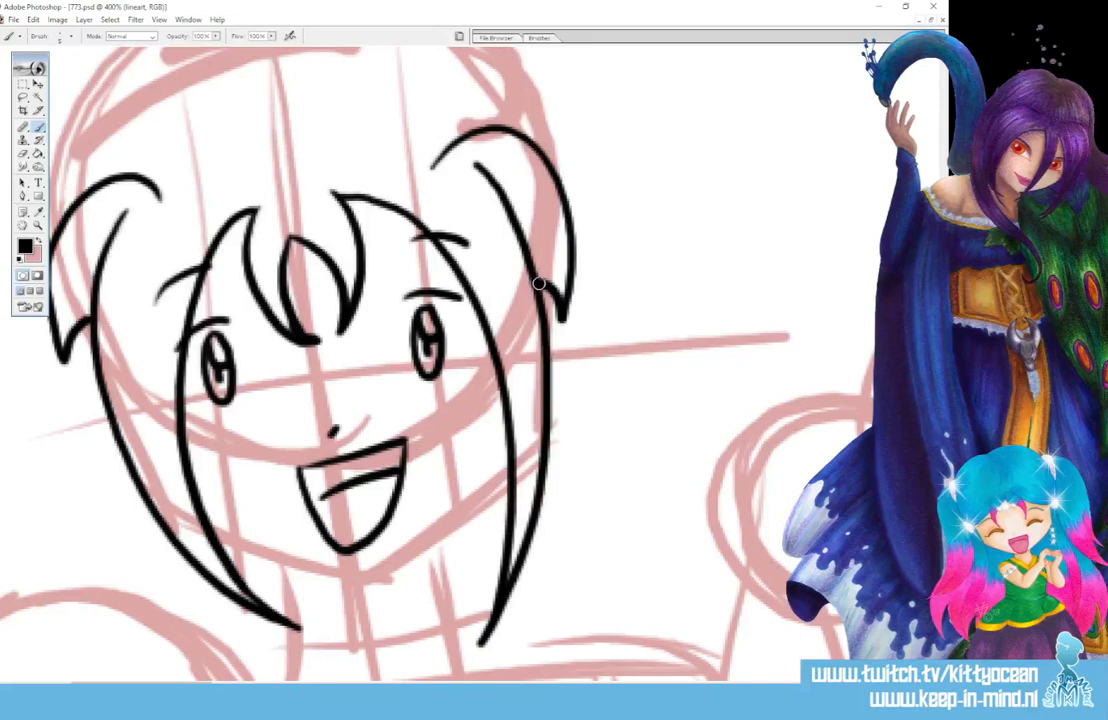
- Ink the jawline between the side locks and both sides of the neck below it
mouse_move(213, 533)
left_mouse_down()
mouse_move(316, 573)
mouse_move(376, 573)
mouse_move(457, 519)
mouse_move(507, 465)
left_mouse_up()
scroll(698, 414, "down", 2)
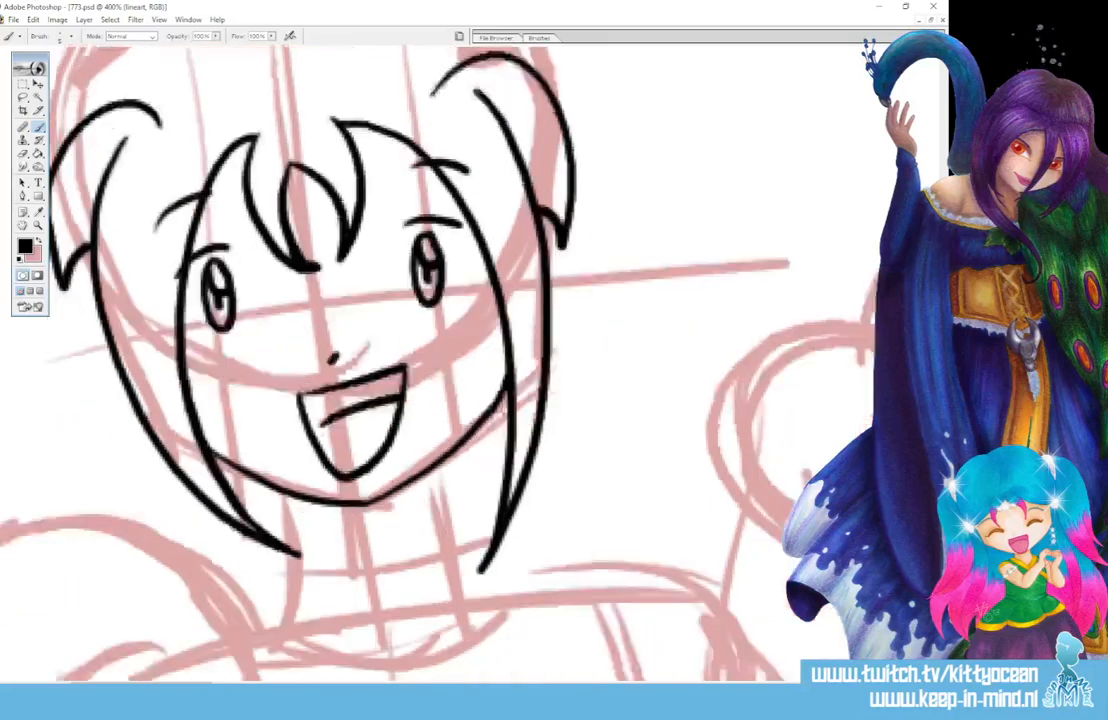
scroll(450, 360, "down", 2)
left_click_drag(433, 386, 447, 467)
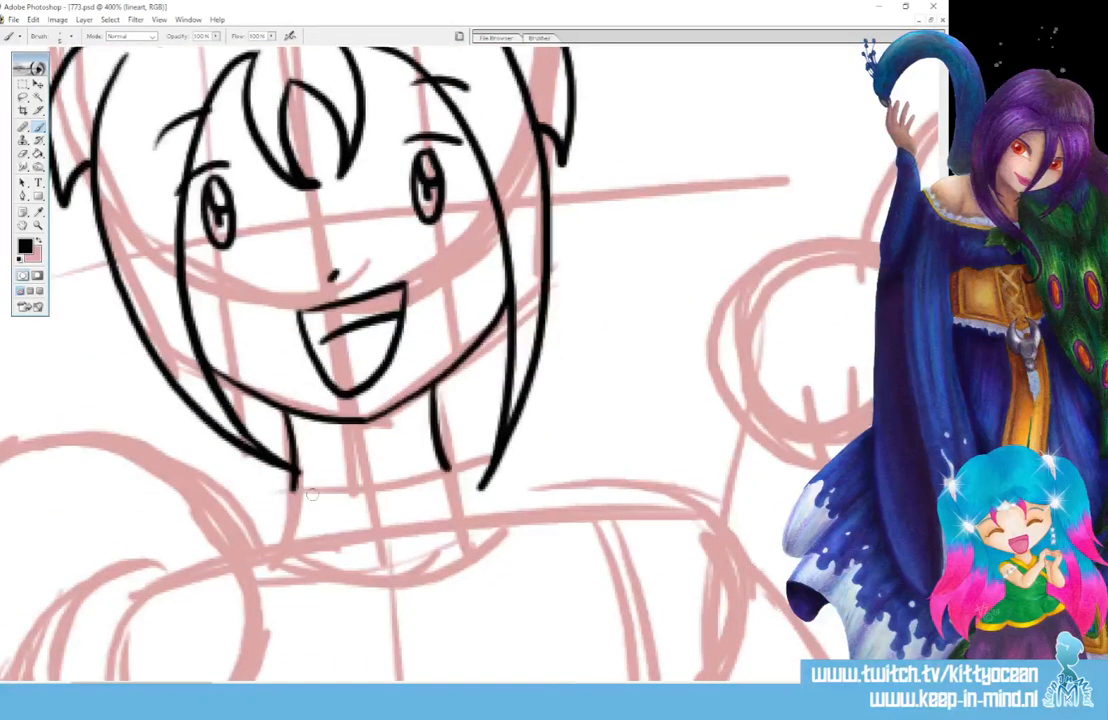
- Ink the folded collar around the base of the neck, with its upper edge and pointed front
left_click_drag(294, 488, 447, 467)
mouse_move(297, 472)
left_mouse_down()
mouse_move(282, 517)
mouse_move(258, 537)
mouse_move(420, 596)
left_mouse_up()
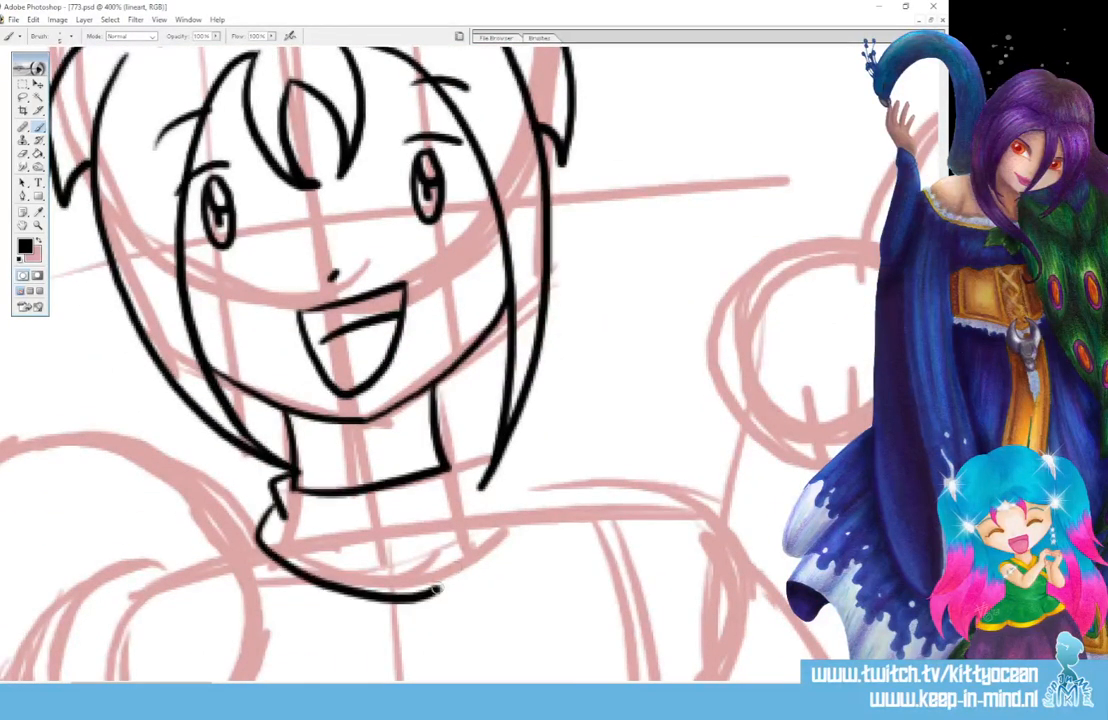
left_click_drag(450, 460, 428, 535)
left_click_drag(490, 496, 418, 598)
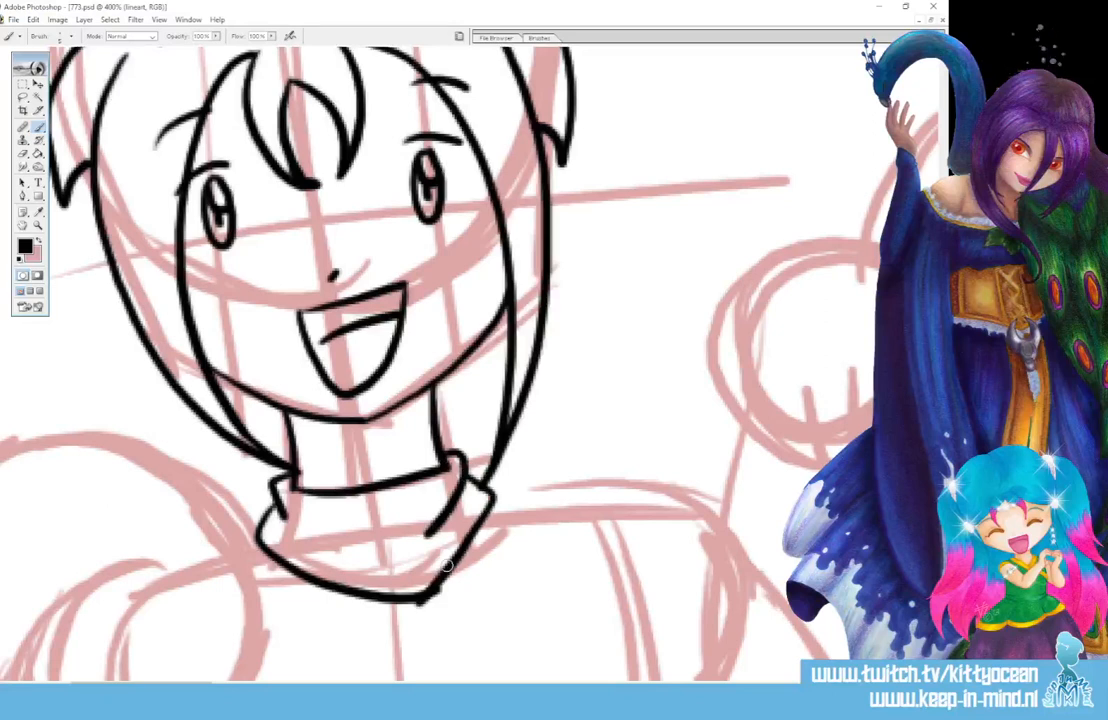
- Ink the parted top outline of the hair and a short, spiky pigtail on each side of the head
scroll(447, 565, "up", 5)
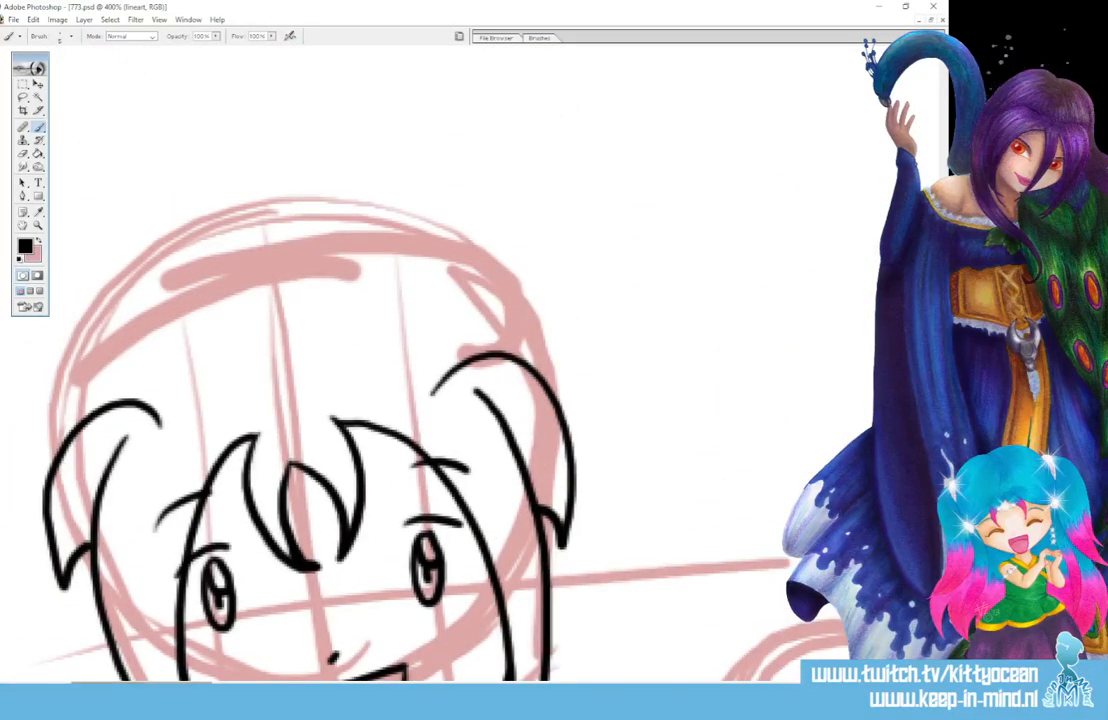
scroll(416, 298, "left", 4)
left_click_drag(467, 273, 232, 420)
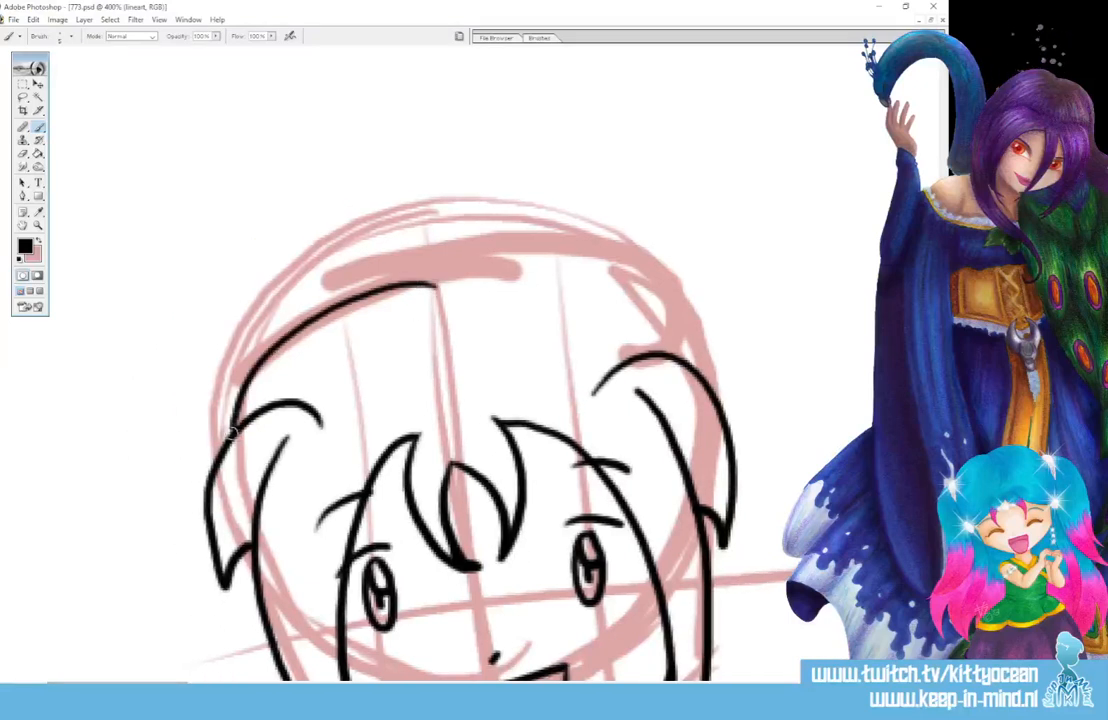
mouse_move(467, 273)
left_mouse_down()
mouse_move(540, 267)
mouse_move(608, 286)
mouse_move(675, 362)
left_mouse_up()
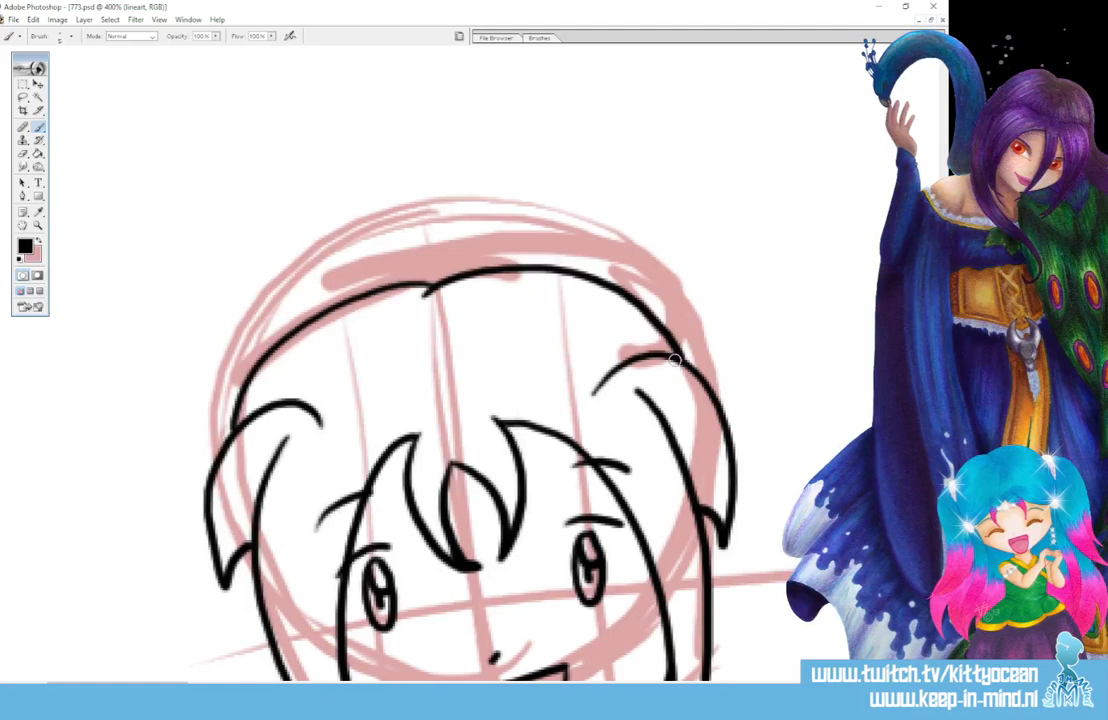
mouse_move(268, 345)
left_mouse_down()
mouse_move(96, 440)
mouse_move(170, 430)
left_mouse_up()
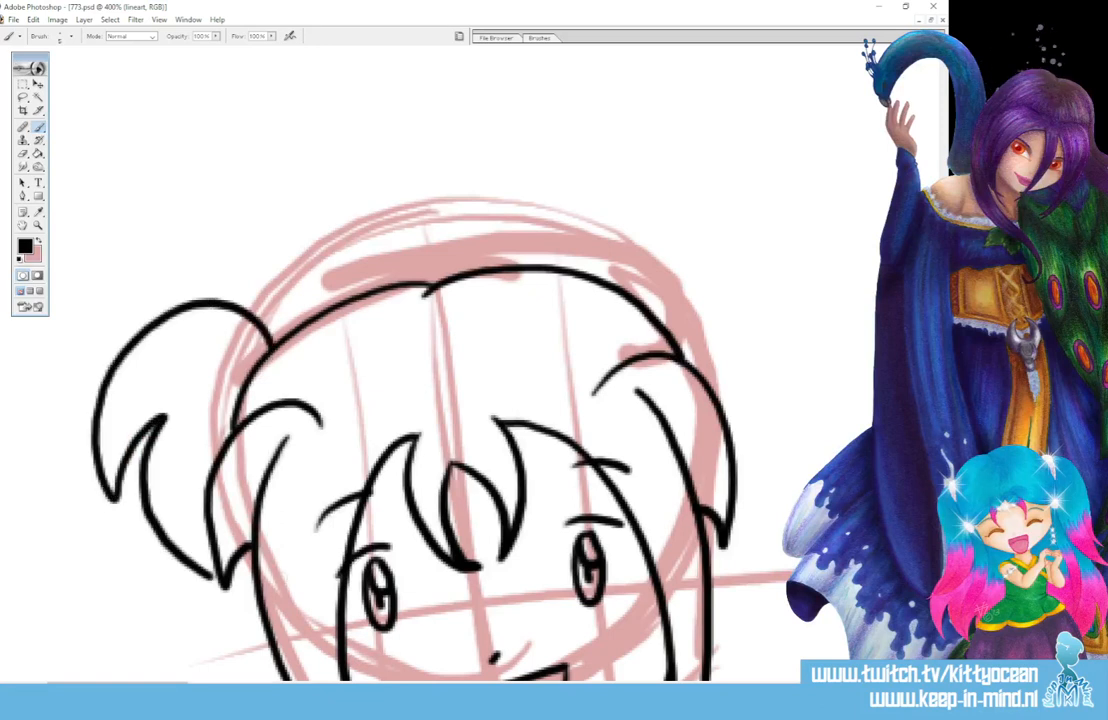
mouse_move(620, 278)
left_mouse_down()
mouse_move(663, 245)
mouse_move(826, 381)
mouse_move(751, 361)
mouse_move(727, 520)
left_mouse_up()
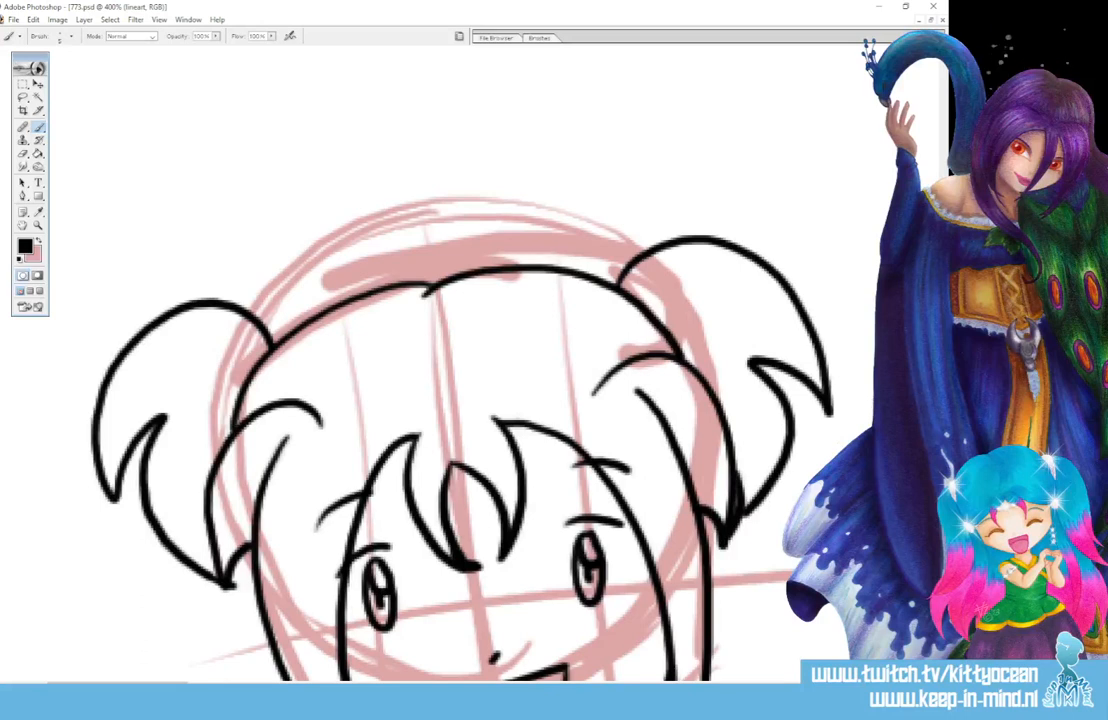
- Ink the long loose hair falling behind the head on both sides, ending in a curled tip above the far shoulder
scroll(450, 360, "down", 3)
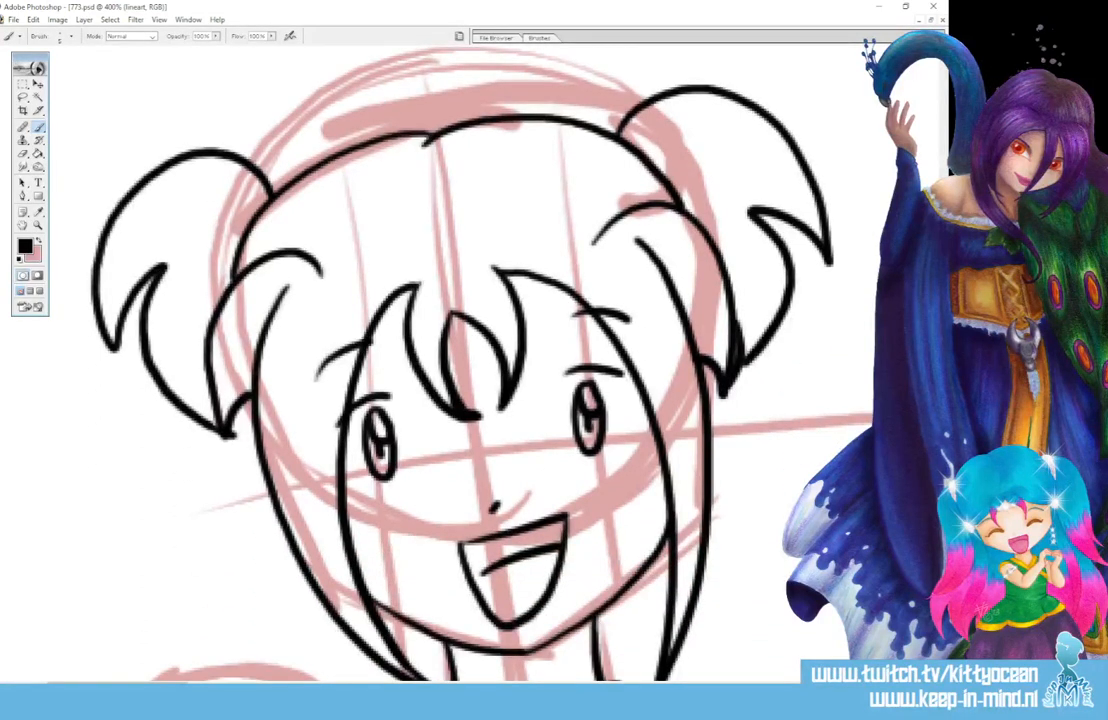
scroll(450, 360, "down", 3)
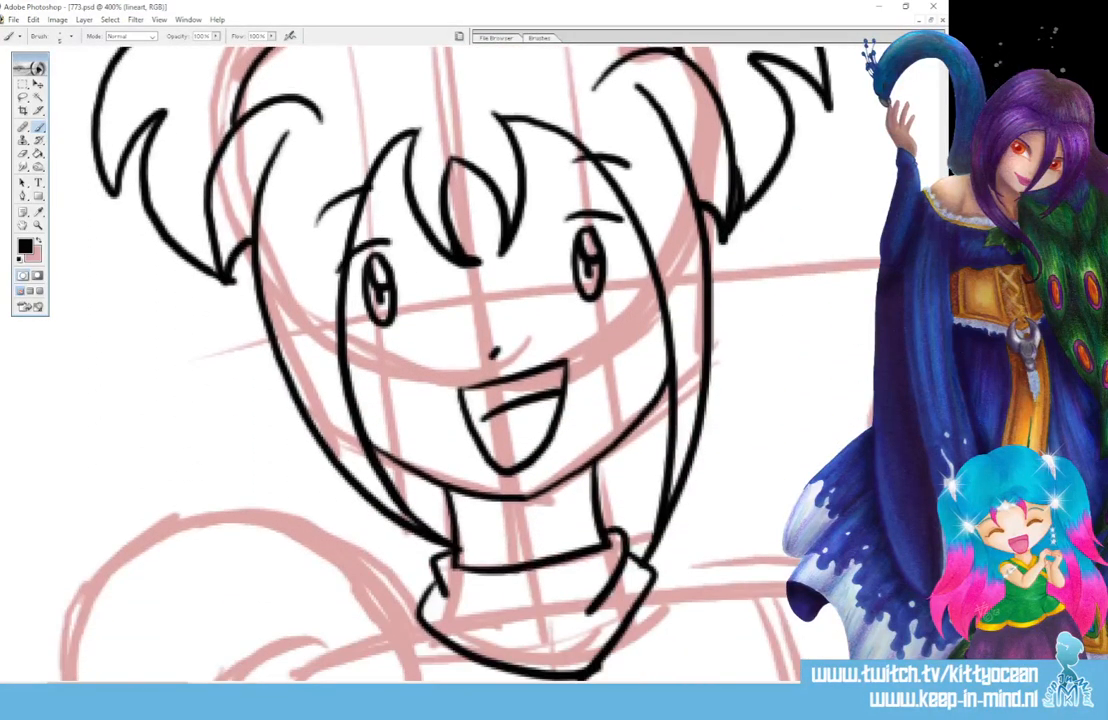
mouse_move(247, 290)
left_mouse_down()
mouse_move(208, 455)
mouse_move(214, 500)
left_mouse_up()
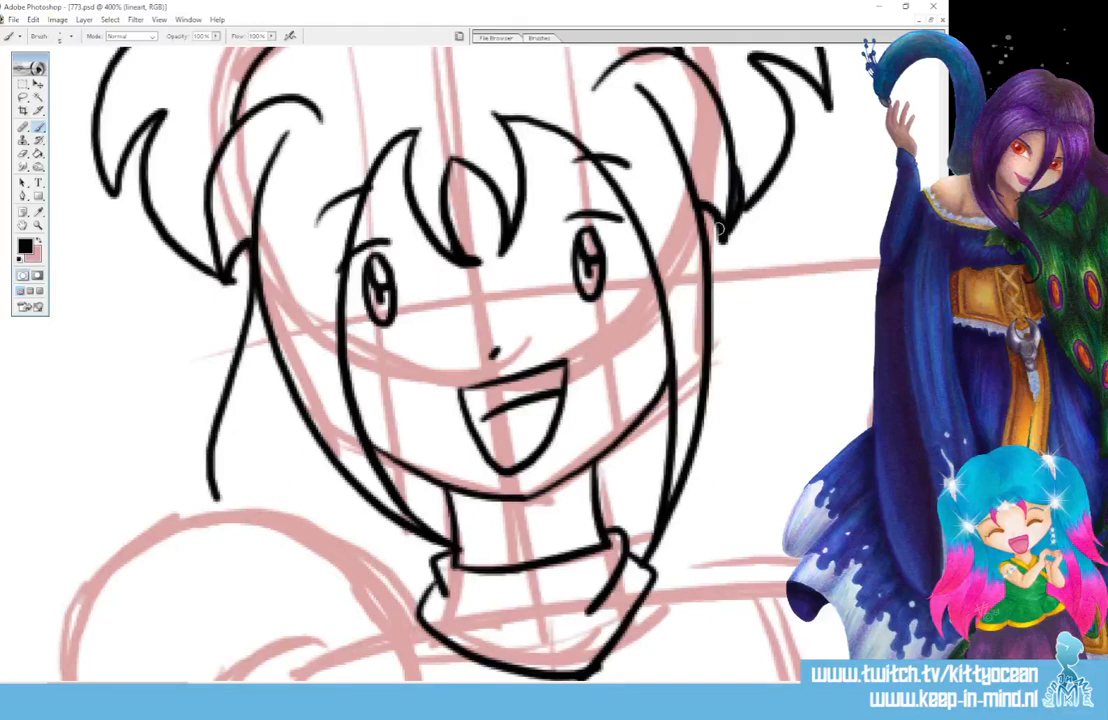
left_click_drag(718, 228, 868, 428)
left_click_drag(805, 492, 772, 476)
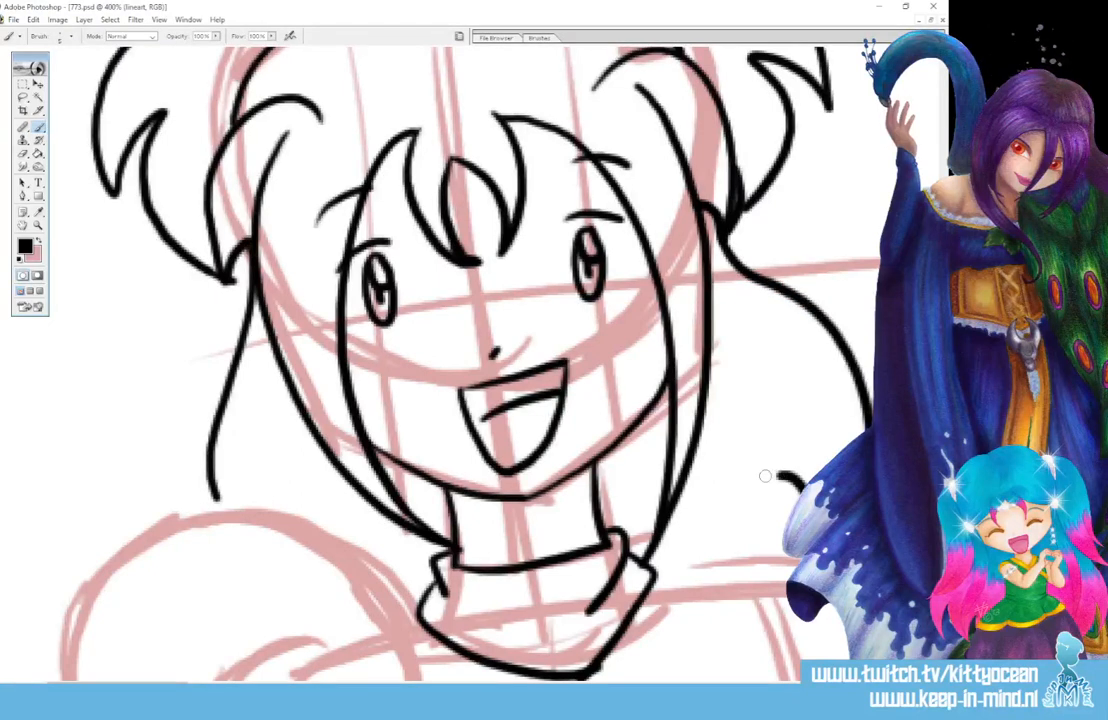
mouse_move(783, 478)
left_mouse_down()
mouse_move(790, 530)
mouse_move(830, 555)
left_mouse_up()
- Ink the palm edge and the two lower fingers of the hand near the panel's bottom border
scroll(450, 360, "down", 4)
scroll(400, 320, "down", 1)
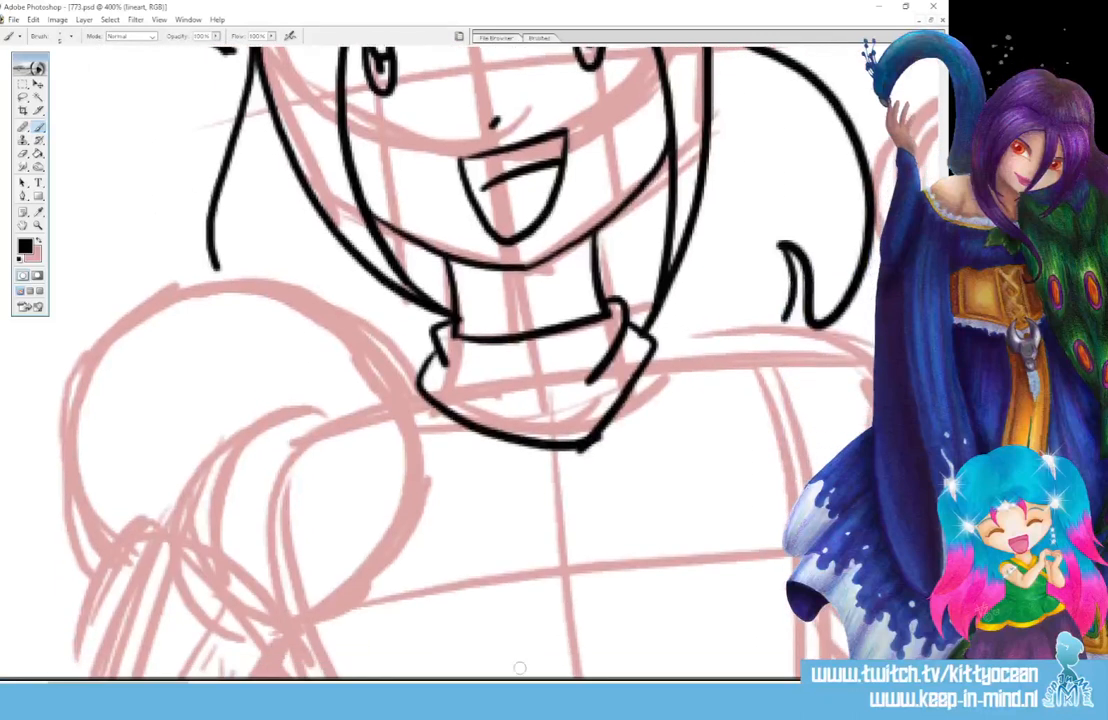
scroll(400, 320, "down", 2)
mouse_move(252, 577)
left_mouse_down()
mouse_move(288, 506)
mouse_move(224, 538)
left_mouse_up()
left_click_drag(276, 487, 254, 527)
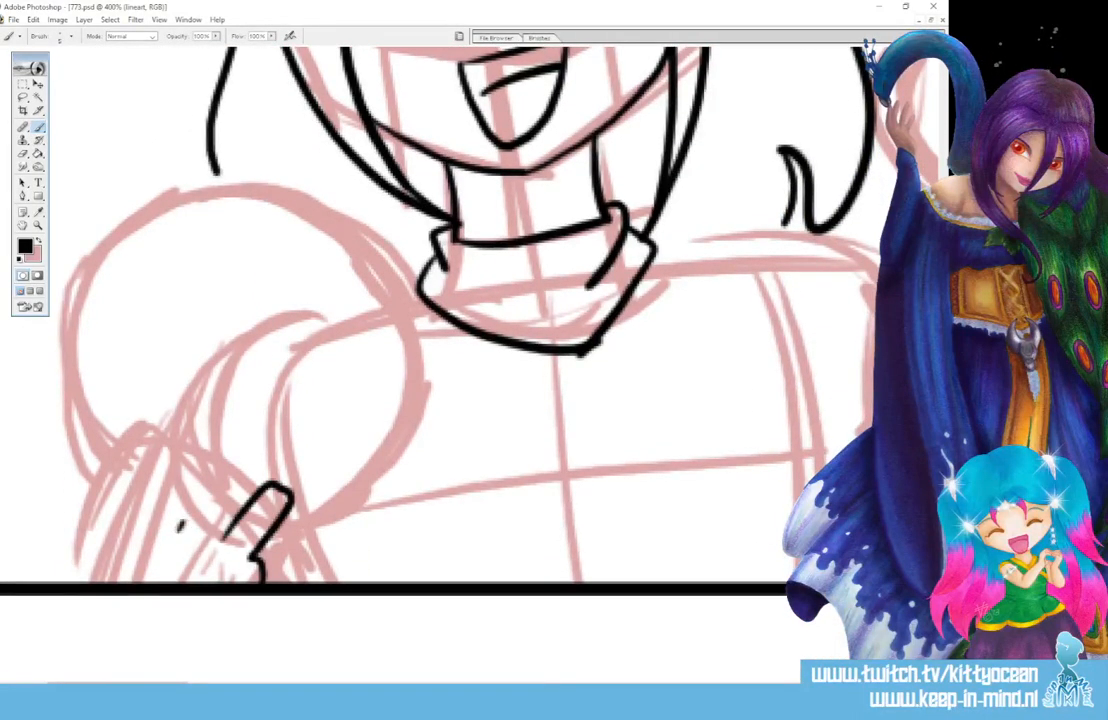
mouse_move(178, 532)
left_mouse_down()
mouse_move(220, 478)
mouse_move(295, 440)
left_mouse_up()
left_click_drag(230, 523, 302, 446)
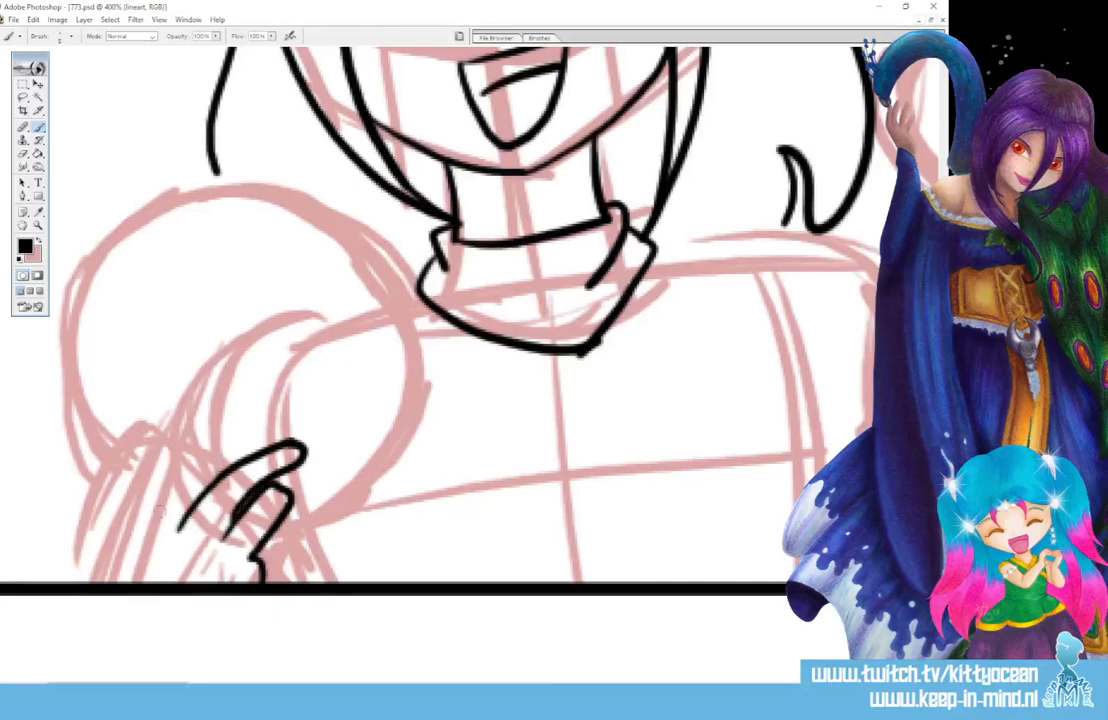
- Ink the two upper fingers and outer edge of the hand, plus the circular outline of the object it holds
mouse_move(155, 513)
left_mouse_down()
mouse_move(172, 470)
mouse_move(243, 402)
left_mouse_up()
mouse_move(182, 527)
left_mouse_down()
mouse_move(240, 425)
mouse_move(262, 438)
left_mouse_up()
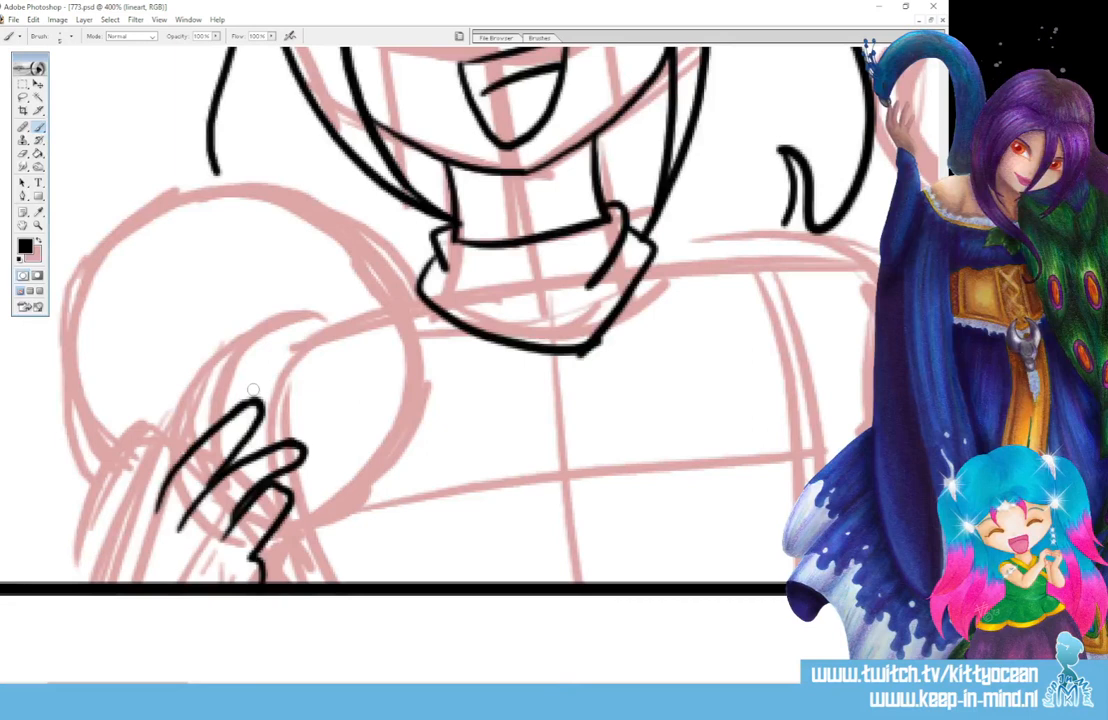
key("ctrl+z")
mouse_move(254, 398)
left_mouse_down()
mouse_move(272, 391)
mouse_move(280, 425)
mouse_move(240, 442)
mouse_move(205, 480)
left_mouse_up()
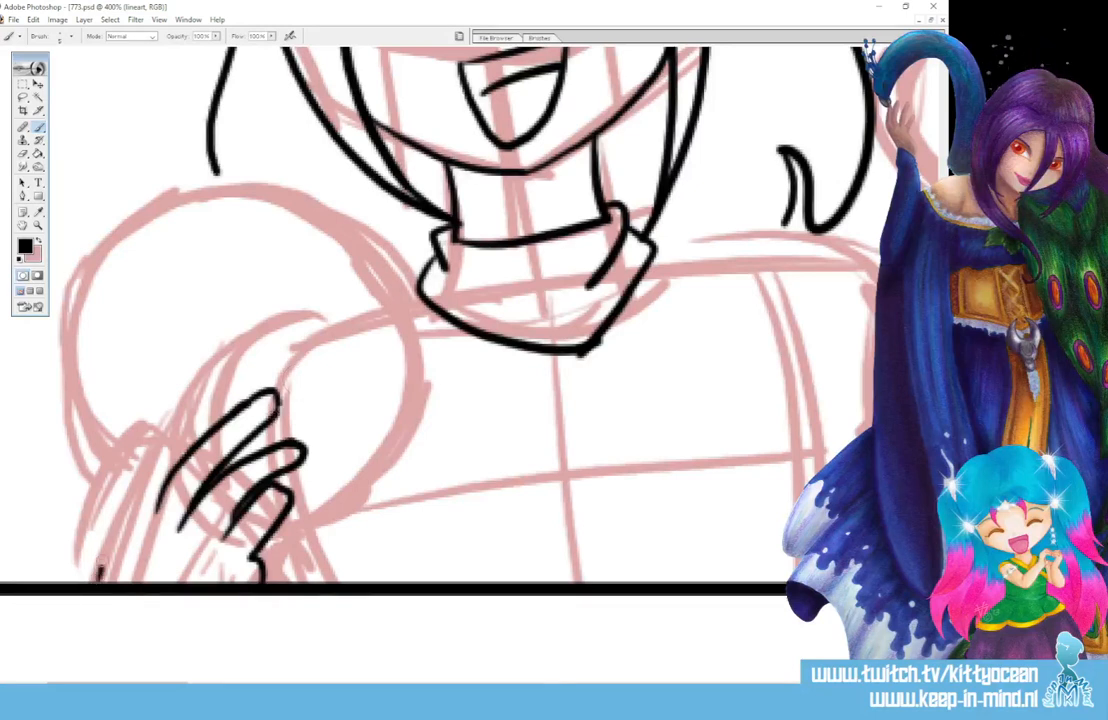
mouse_move(98, 570)
left_mouse_down()
mouse_move(135, 473)
mouse_move(220, 393)
left_mouse_up()
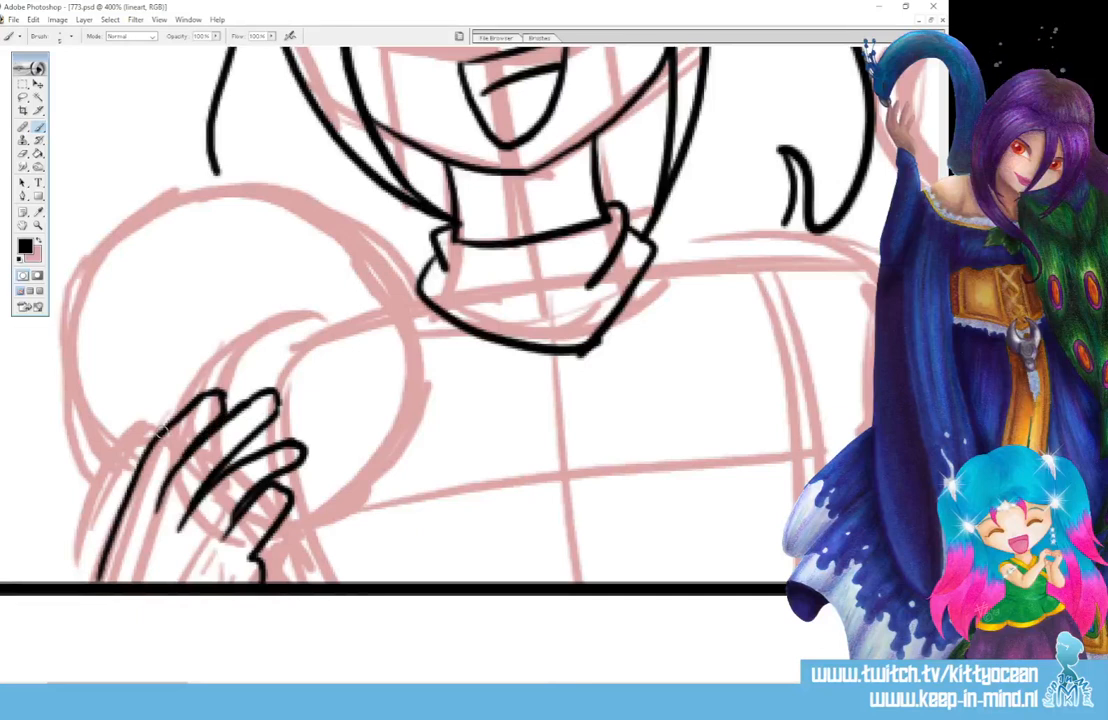
mouse_move(128, 470)
left_mouse_down()
mouse_move(64, 378)
mouse_move(70, 312)
mouse_move(118, 233)
mouse_move(182, 185)
mouse_move(232, 173)
mouse_move(287, 179)
mouse_move(372, 235)
mouse_move(406, 287)
mouse_move(416, 340)
mouse_move(410, 395)
mouse_move(377, 448)
mouse_move(292, 503)
left_mouse_up()
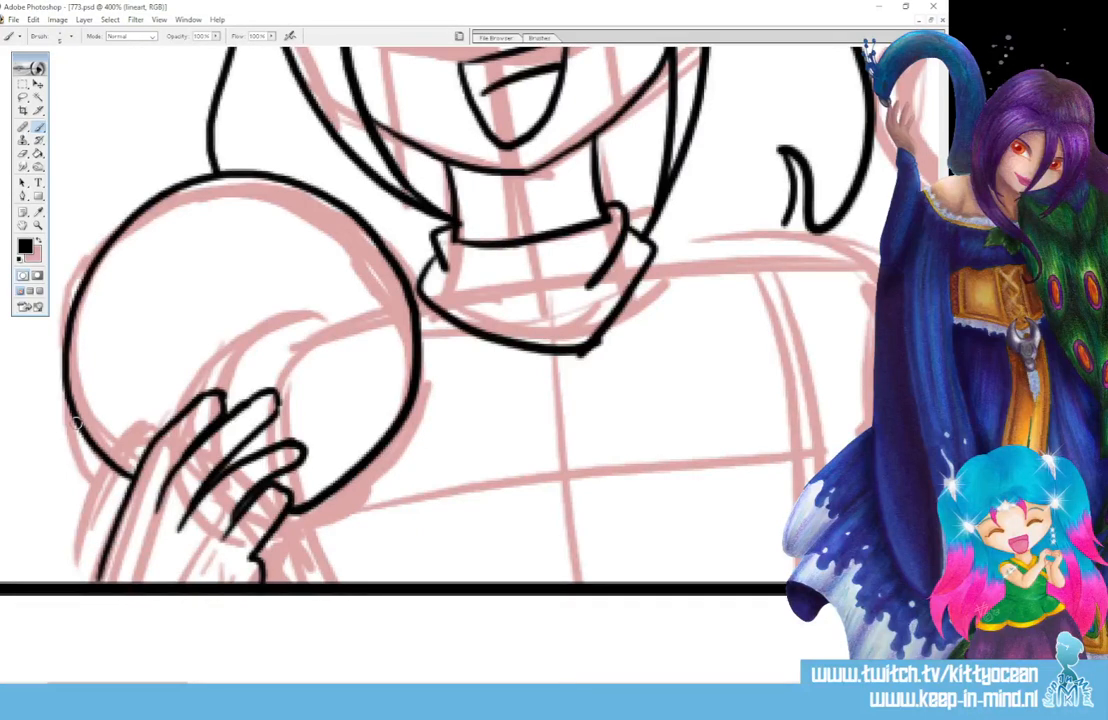
left_click_drag(132, 465, 119, 482)
- Redraw the hand's lowest finger and palm edge as smoother curves, and ink the narrow shape behind the hand's outer edge
mouse_move(260, 545)
left_mouse_down()
mouse_move(250, 573)
mouse_move(291, 486)
left_mouse_up()
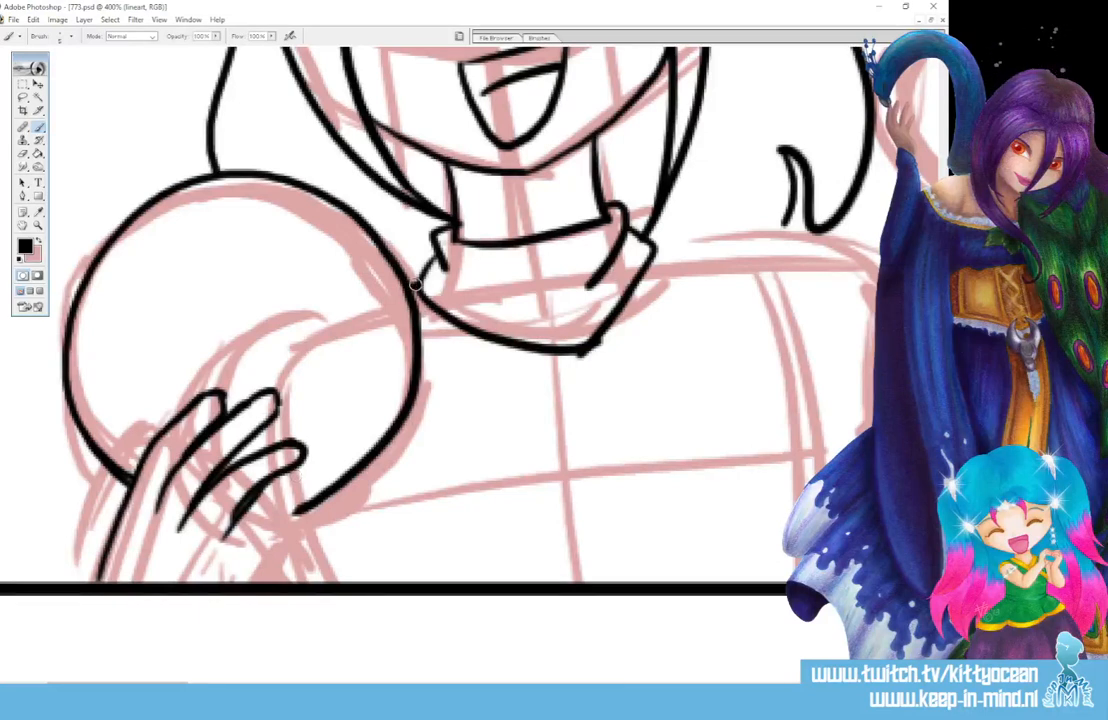
left_click_drag(251, 569, 297, 508)
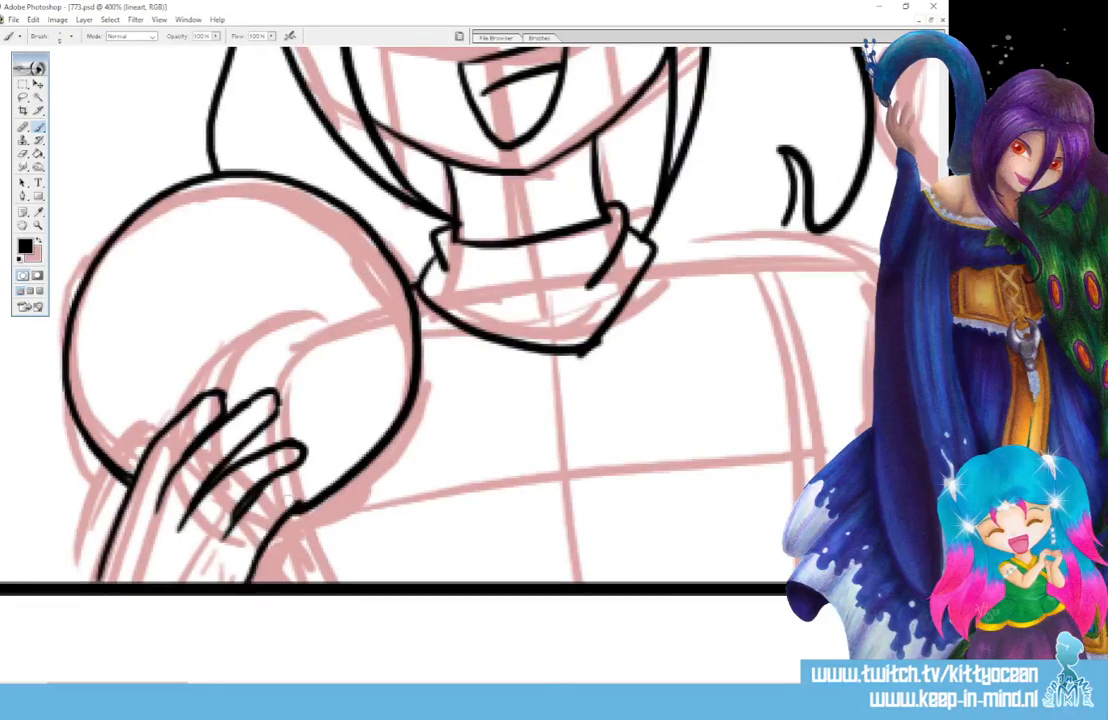
left_click_drag(232, 530, 300, 492)
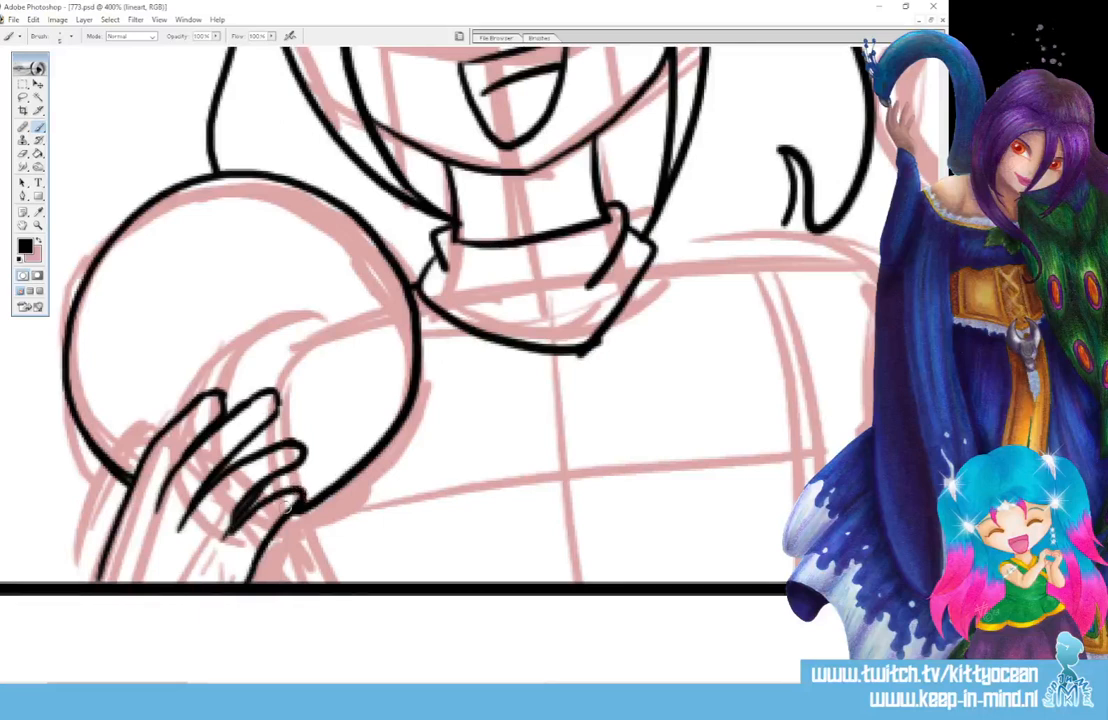
left_click_drag(105, 541, 117, 466)
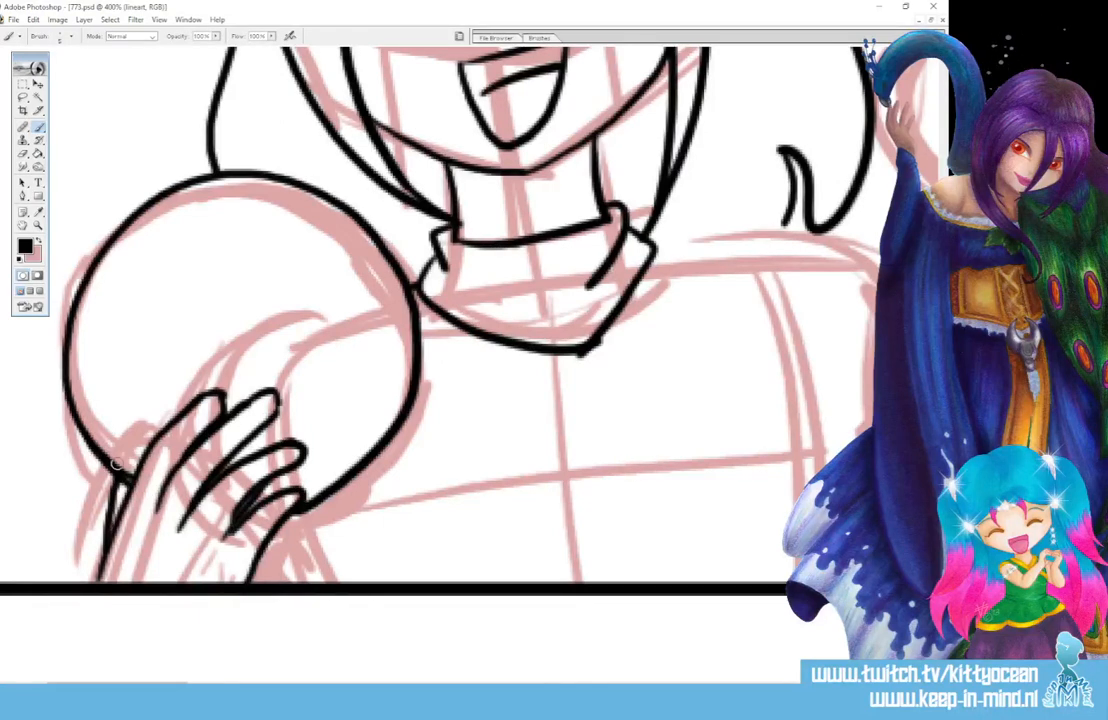
mouse_move(122, 472)
left_mouse_down()
mouse_move(86, 580)
mouse_move(88, 613)
left_mouse_up()
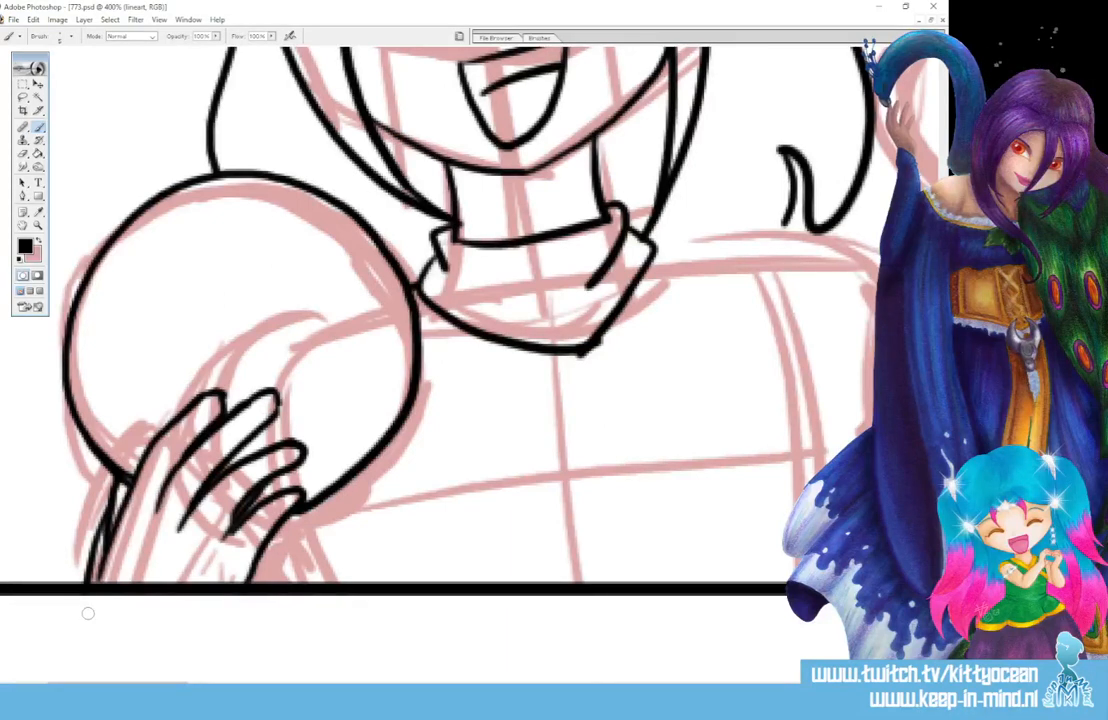
- Ink a short fold curve beside the collar and the far shoulder line running down the side of the torso
left_click_drag(661, 252, 698, 292)
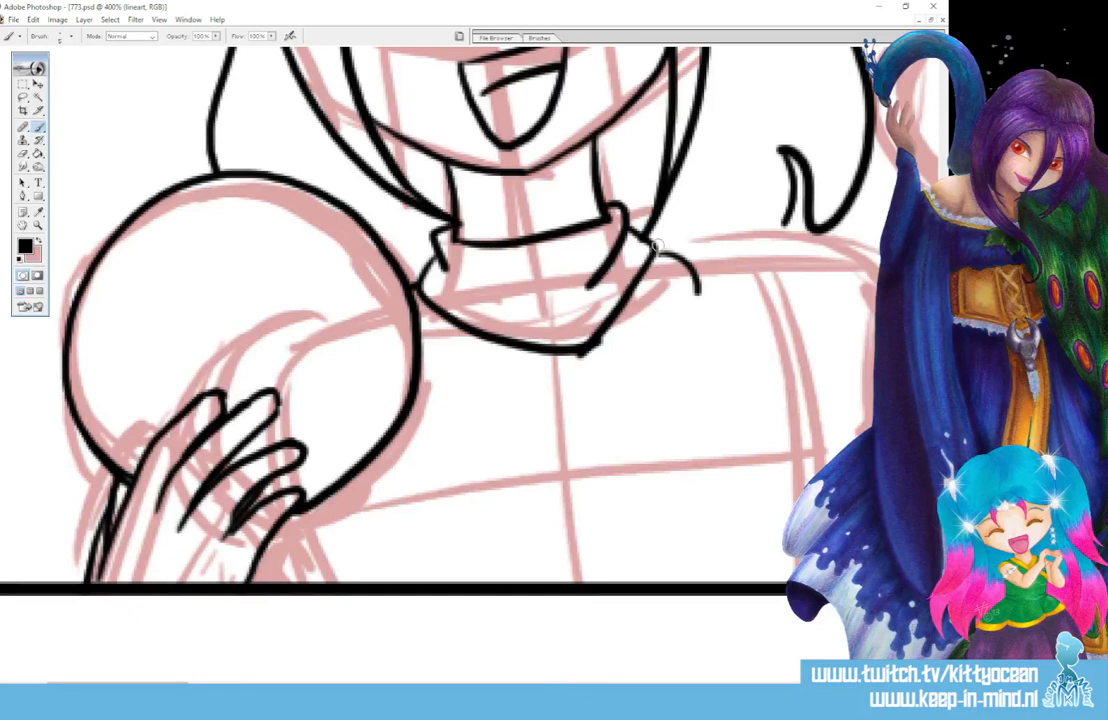
mouse_move(659, 249)
left_mouse_down()
mouse_move(736, 243)
mouse_move(766, 294)
mouse_move(803, 490)
left_mouse_up()
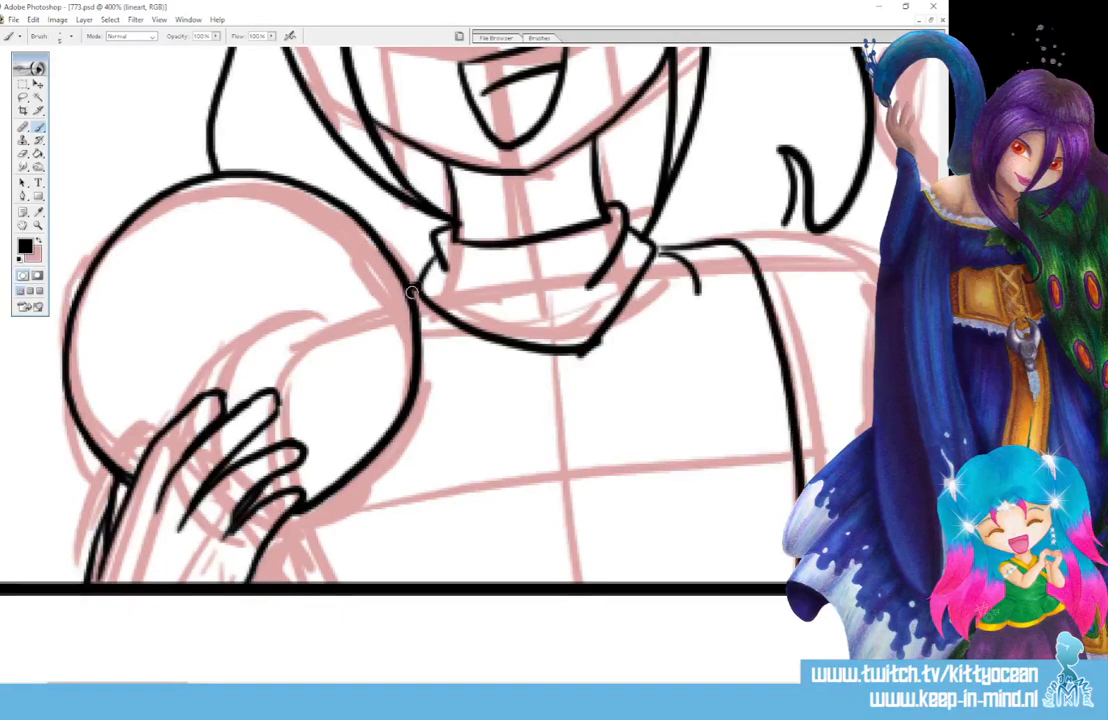
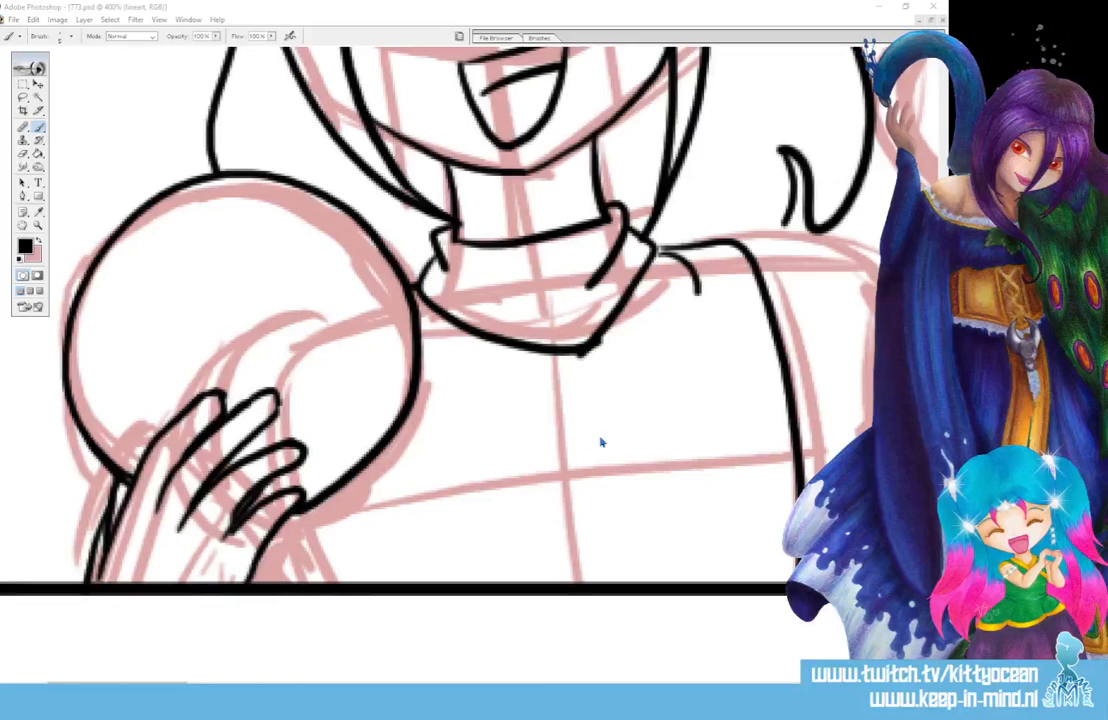
mouse_move(621, 440)
left_mouse_down()
mouse_move(586, 418)
mouse_move(467, 516)
mouse_move(636, 588)
mouse_move(580, 413)
left_mouse_up()
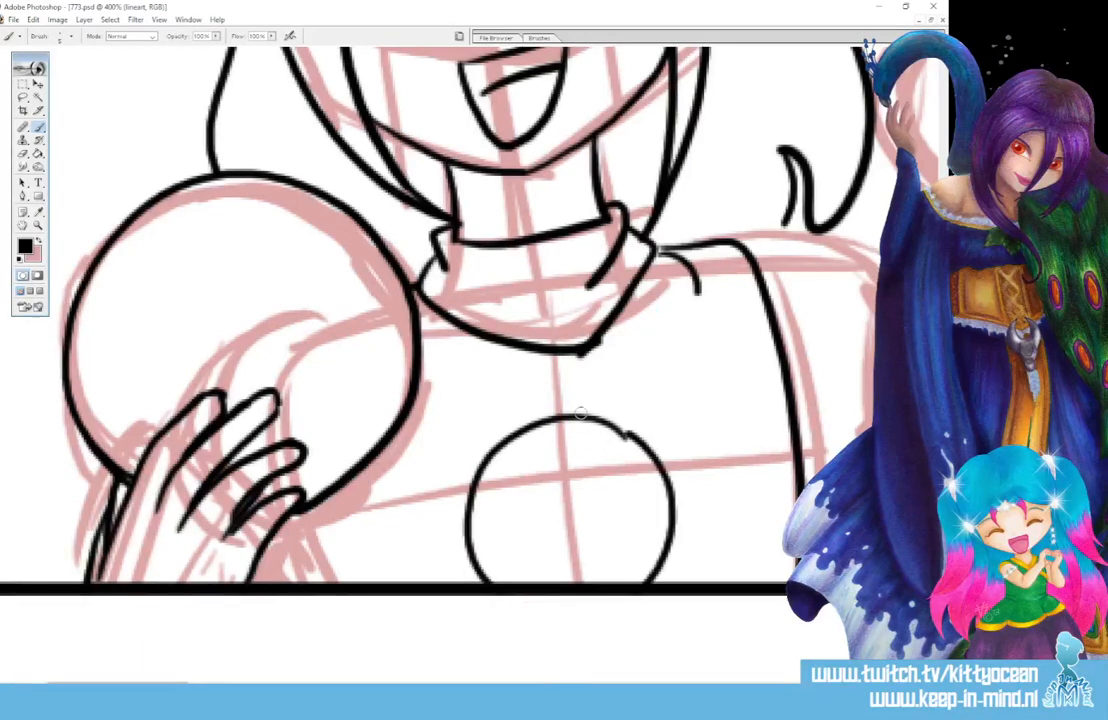
key("ctrl+z")
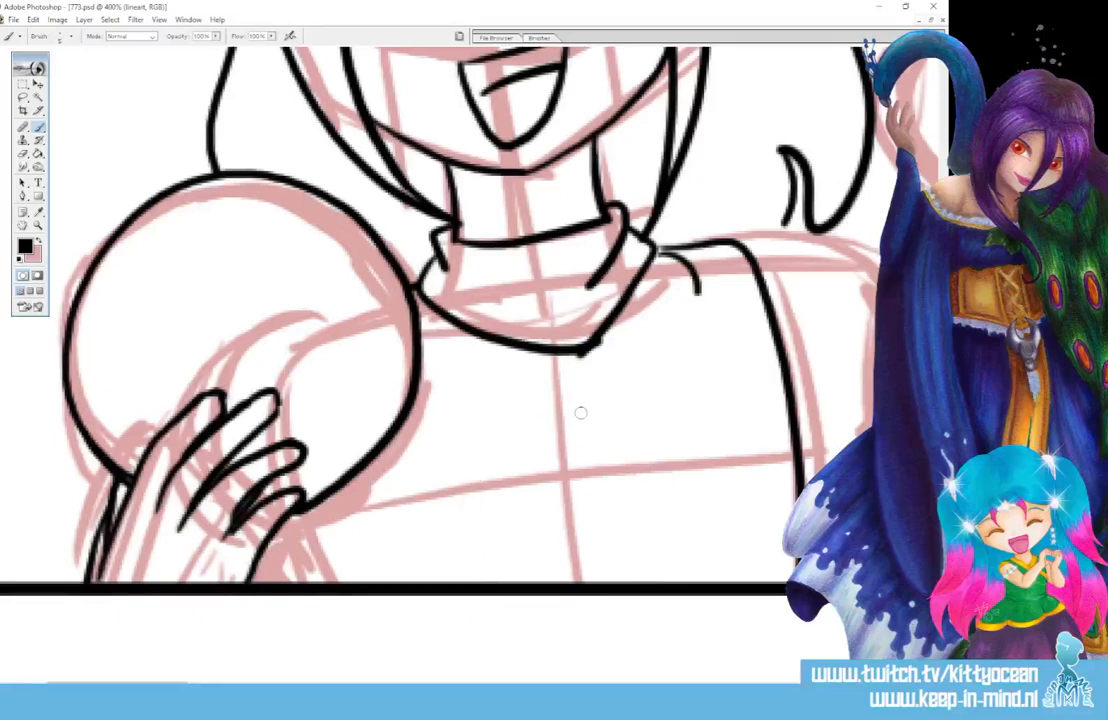
mouse_move(628, 446)
left_mouse_down()
mouse_move(583, 416)
mouse_move(535, 428)
mouse_move(497, 477)
mouse_move(497, 531)
mouse_move(519, 562)
mouse_move(573, 578)
mouse_move(627, 550)
mouse_move(647, 469)
mouse_move(598, 418)
left_mouse_up()
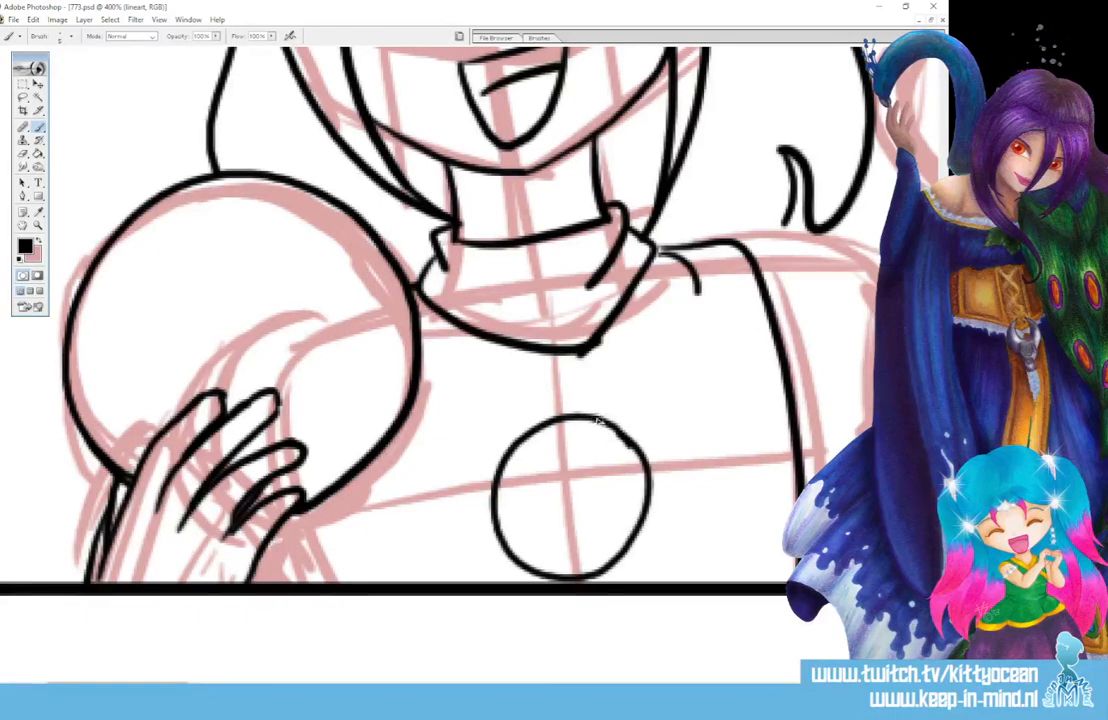
key("ctrl+z")
mouse_move(644, 465)
left_mouse_down()
mouse_move(589, 413)
mouse_move(524, 424)
mouse_move(487, 479)
mouse_move(496, 552)
mouse_move(535, 590)
mouse_move(574, 602)
mouse_move(608, 590)
mouse_move(645, 536)
mouse_move(622, 437)
left_mouse_up()
key("ctrl+z")
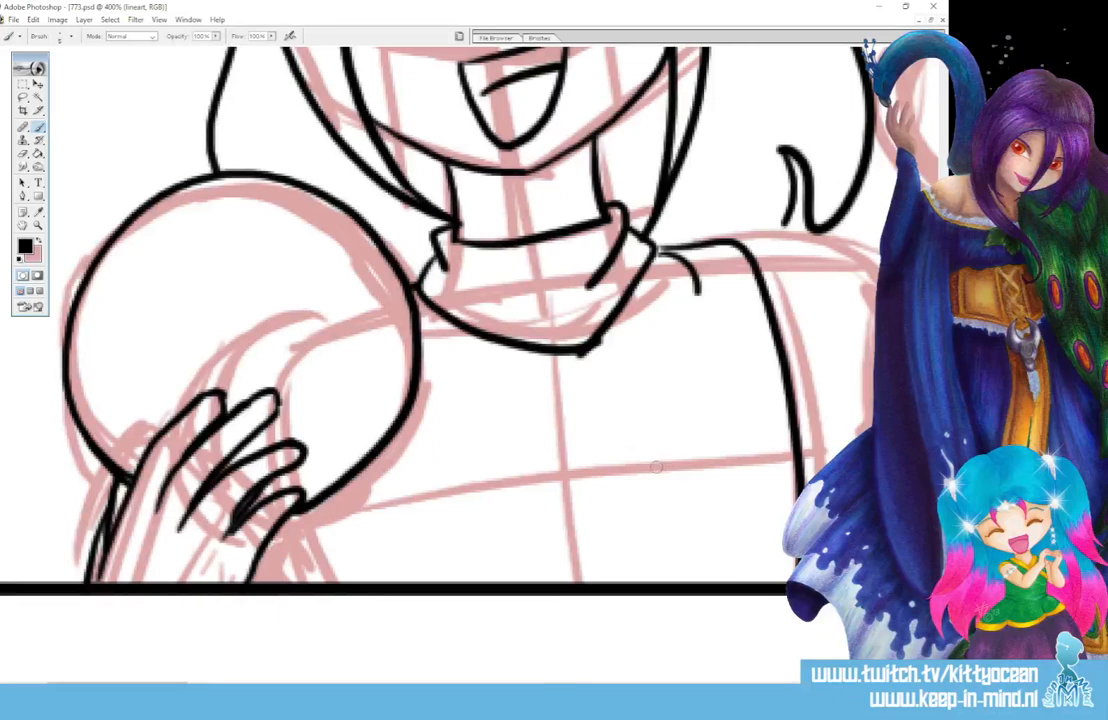
- Draw a circle on the shirt's chest, scale it down, and place it so its lower edge meets the panel's bottom border
mouse_move(670, 465)
left_mouse_down()
mouse_move(625, 413)
mouse_move(539, 409)
mouse_move(506, 437)
mouse_move(484, 481)
mouse_move(481, 539)
mouse_move(502, 588)
mouse_move(673, 539)
mouse_move(681, 492)
mouse_move(662, 443)
left_mouse_up()
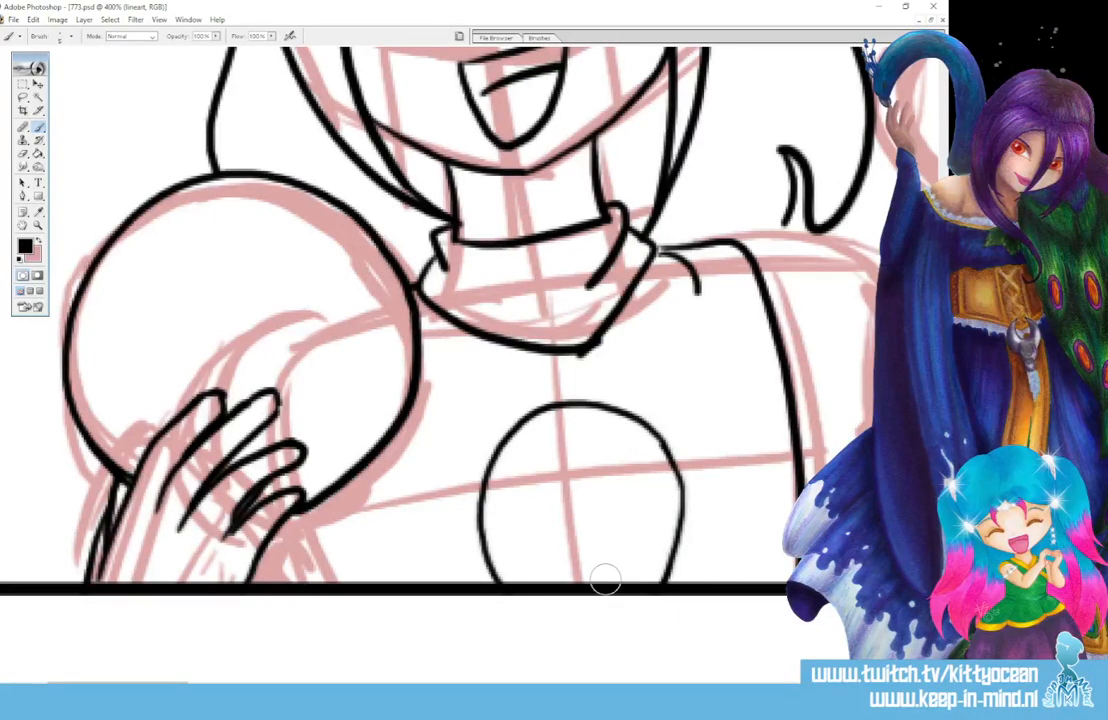
key("l")
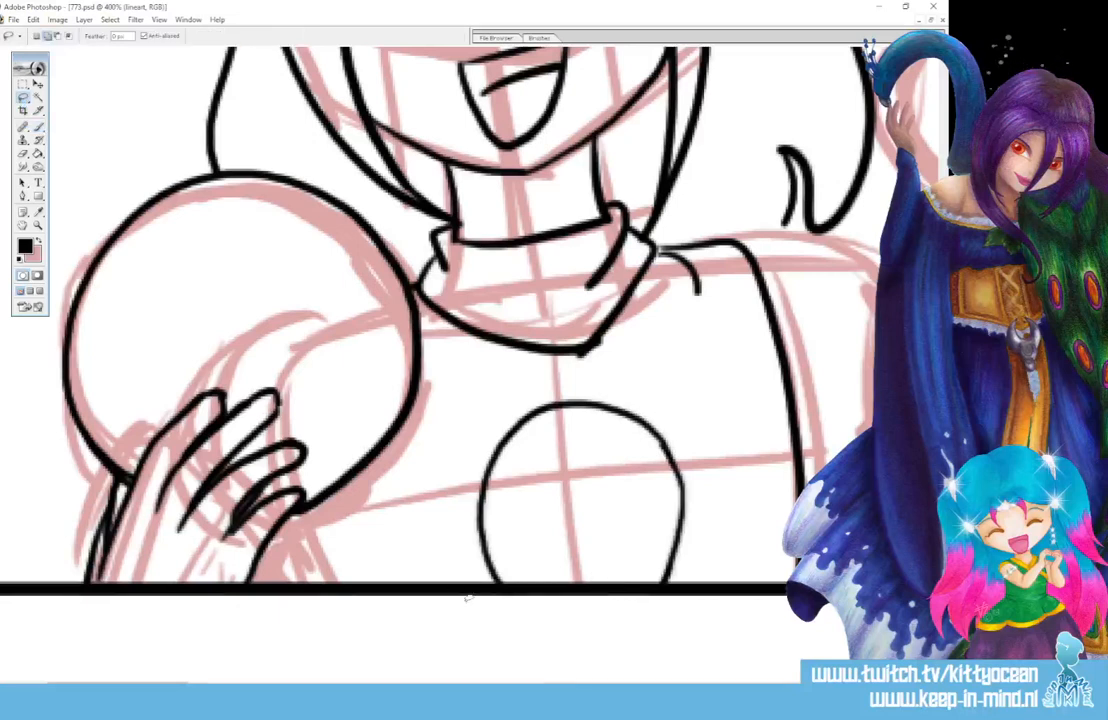
mouse_move(465, 596)
left_mouse_down()
mouse_move(729, 541)
mouse_move(513, 668)
left_mouse_up()
key("v")
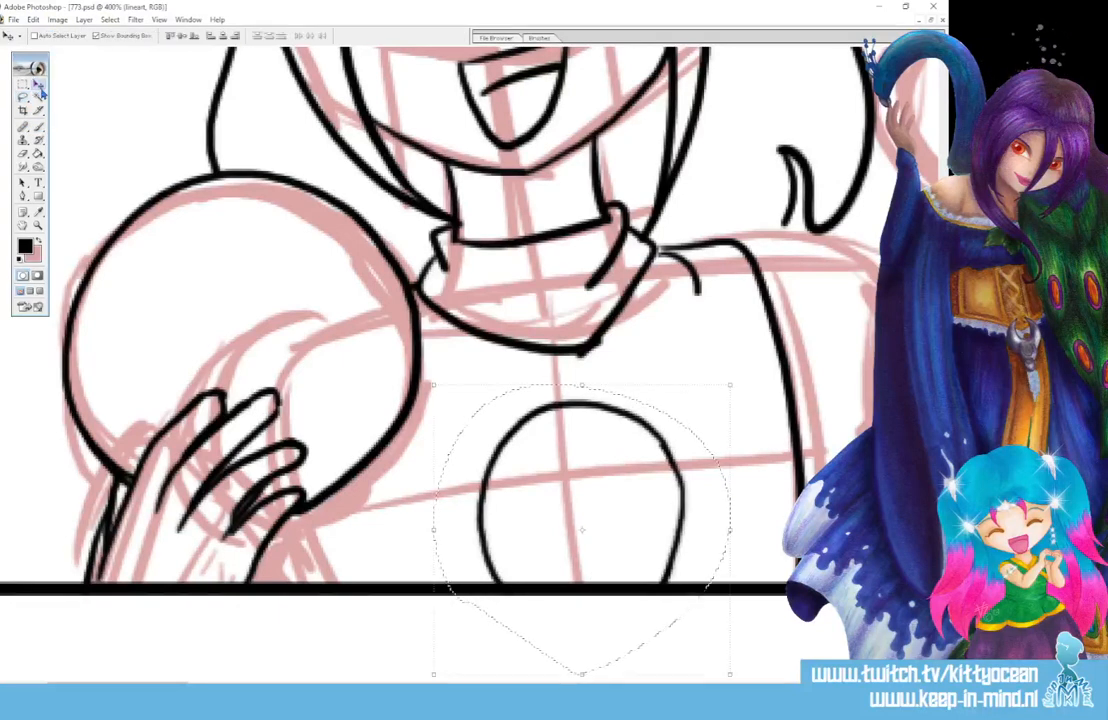
left_click_drag(435, 675, 472, 603)
mouse_move(679, 480)
left_mouse_down()
mouse_move(652, 473)
mouse_move(661, 475)
left_mouse_up()
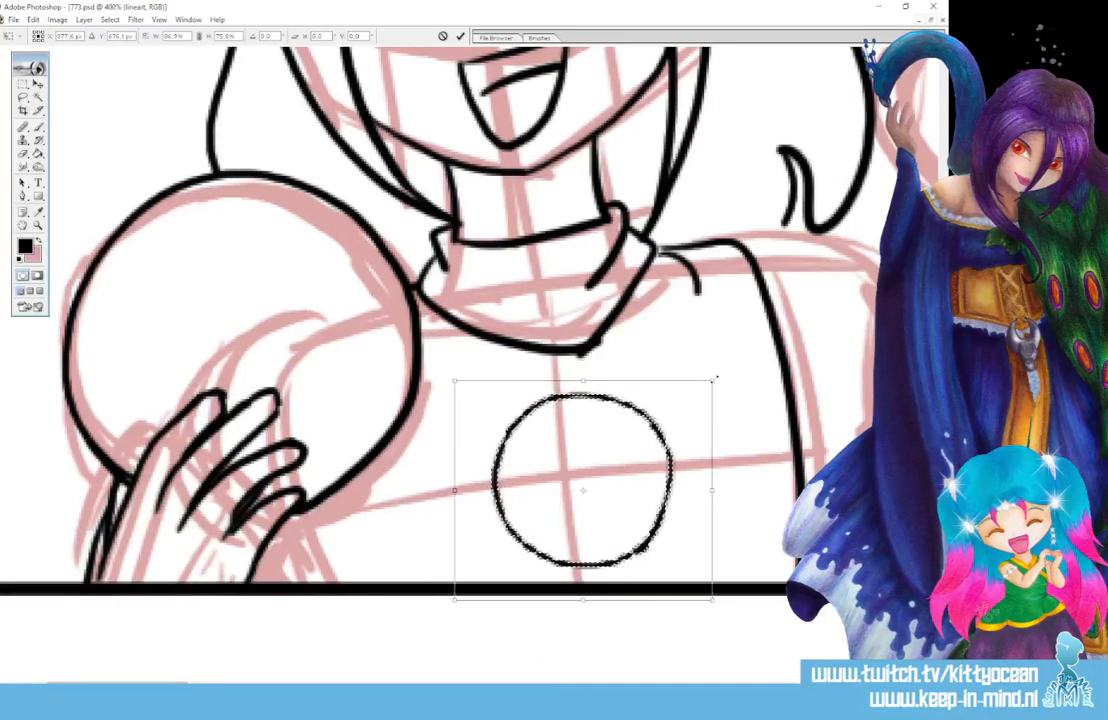
left_click_drag(712, 381, 695, 402)
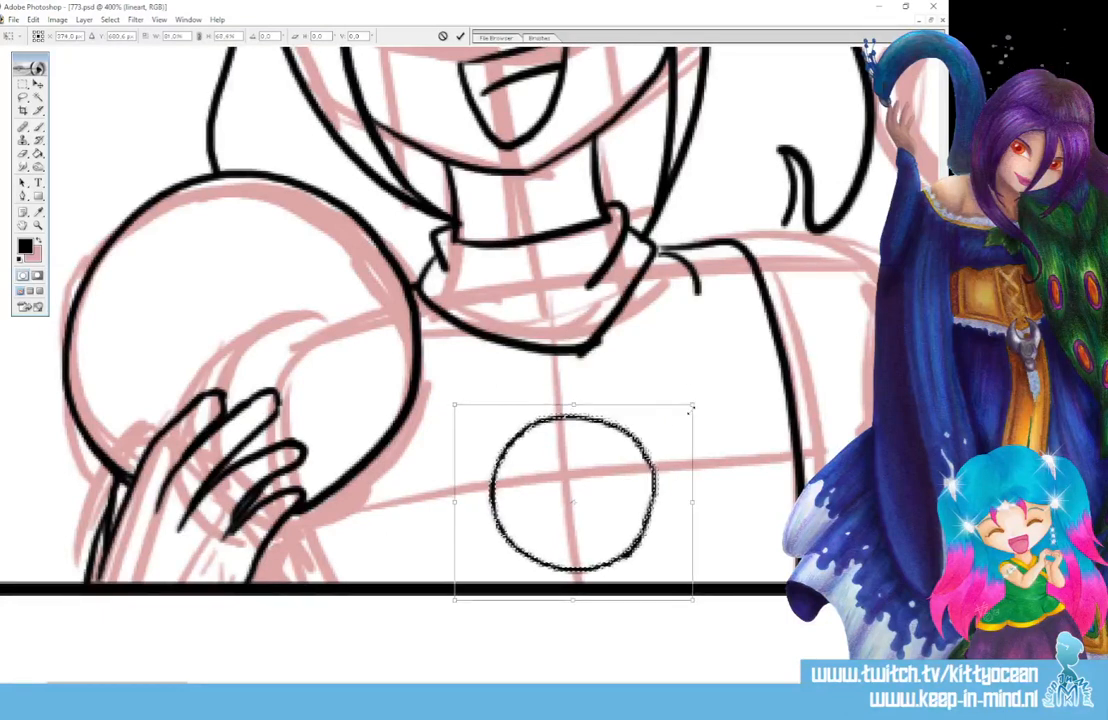
left_click_drag(635, 487, 644, 524)
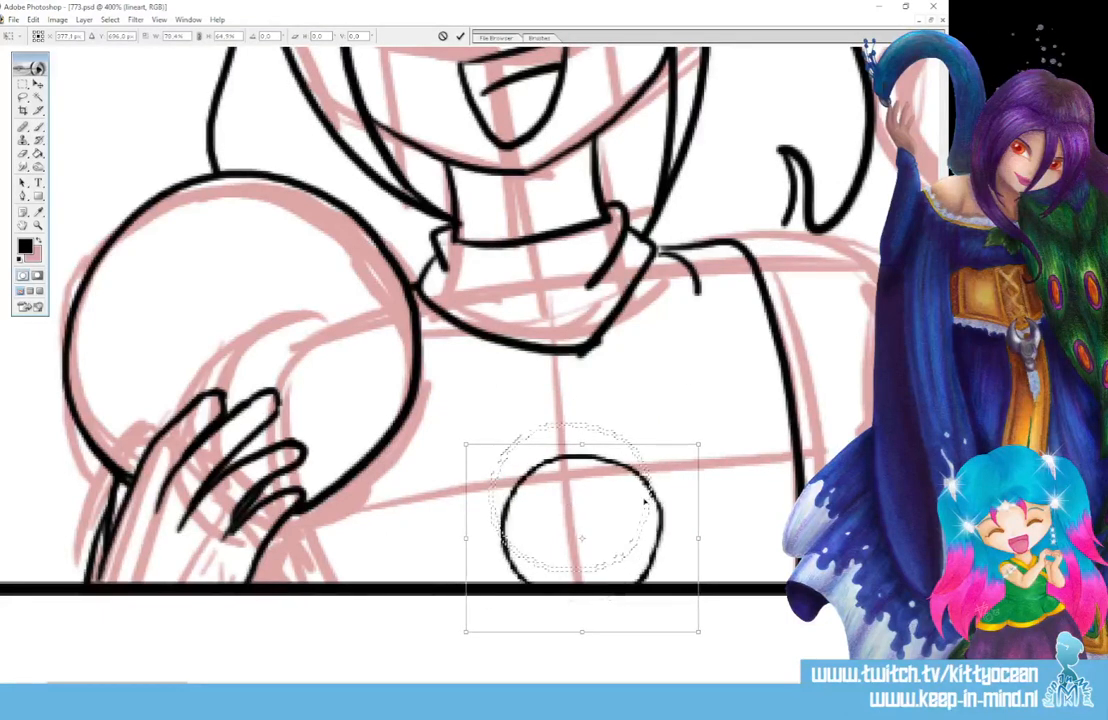
key("Return")
key("ctrl+d")
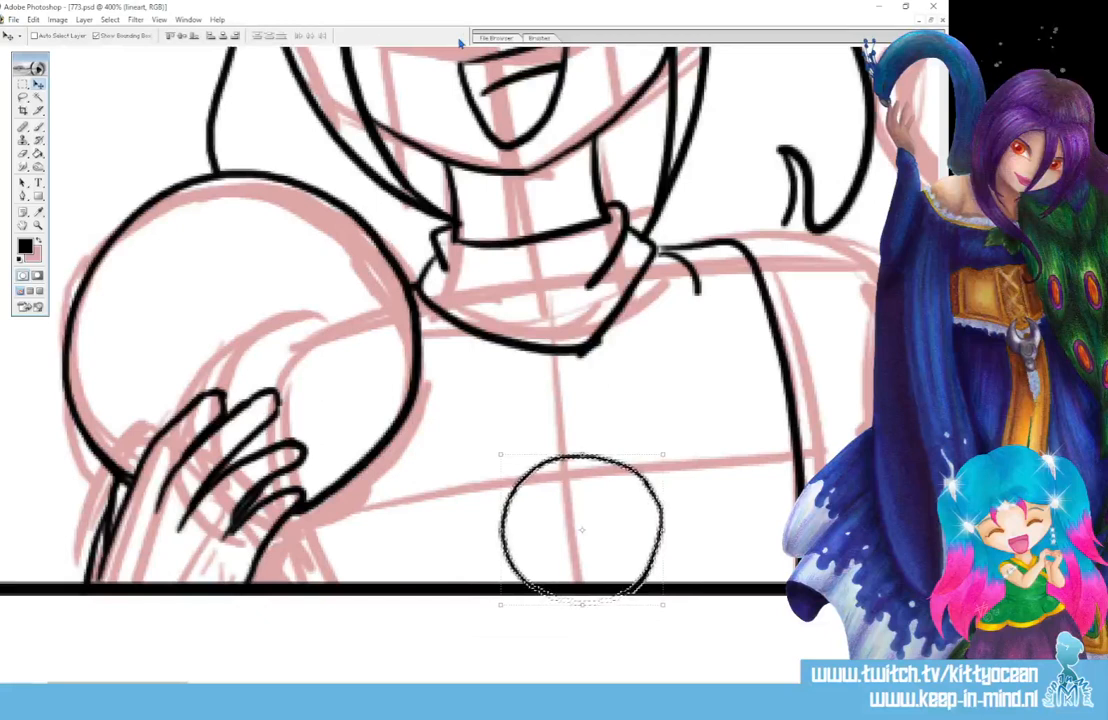
- Ink a domed cap with a brim line over the chest circle, plus curved hair flaps on both sides of the small face
left_click(38, 127)
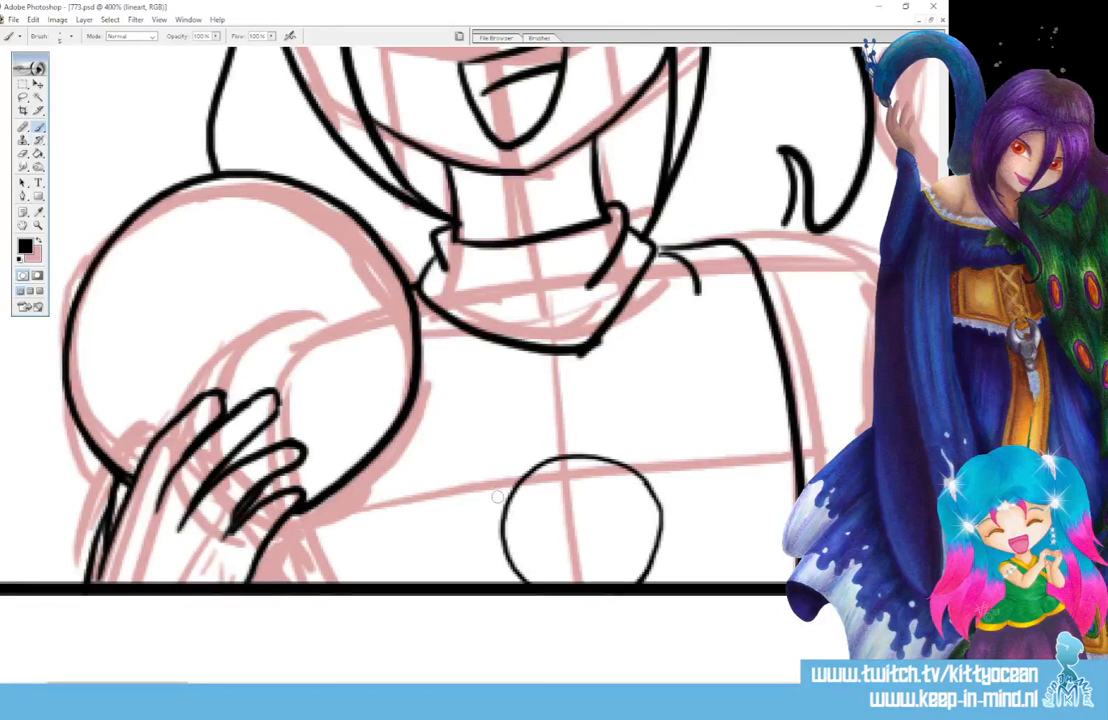
mouse_move(497, 503)
left_mouse_down()
mouse_move(499, 516)
mouse_move(660, 497)
mouse_move(619, 445)
left_mouse_up()
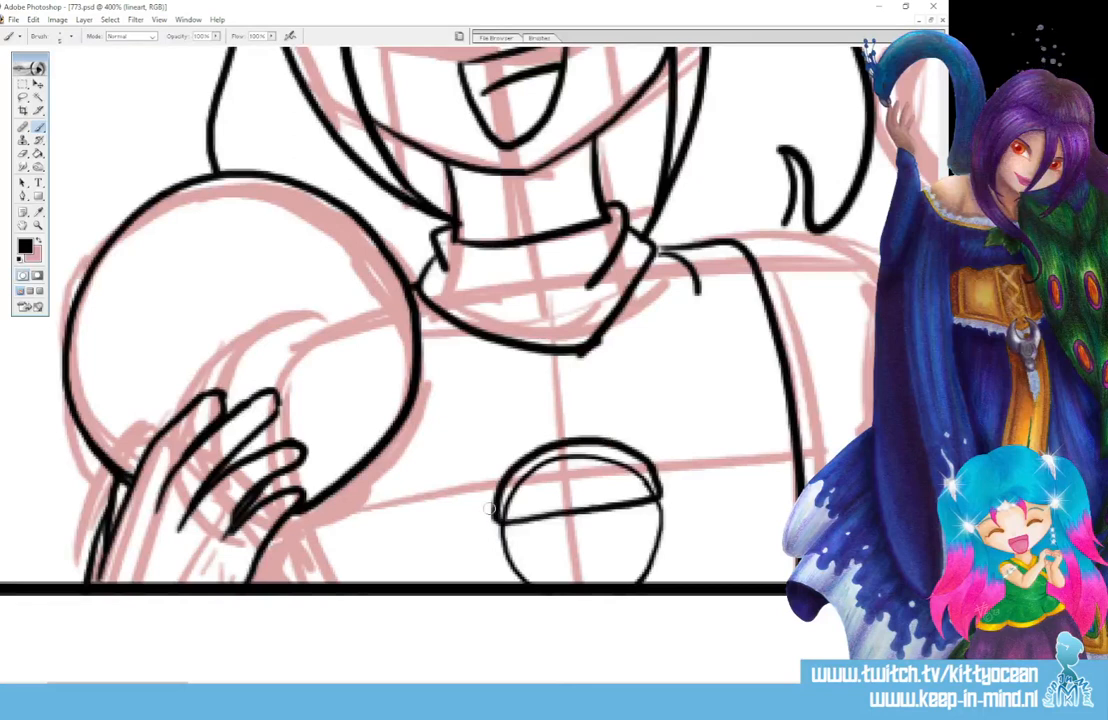
left_click_drag(478, 578, 498, 517)
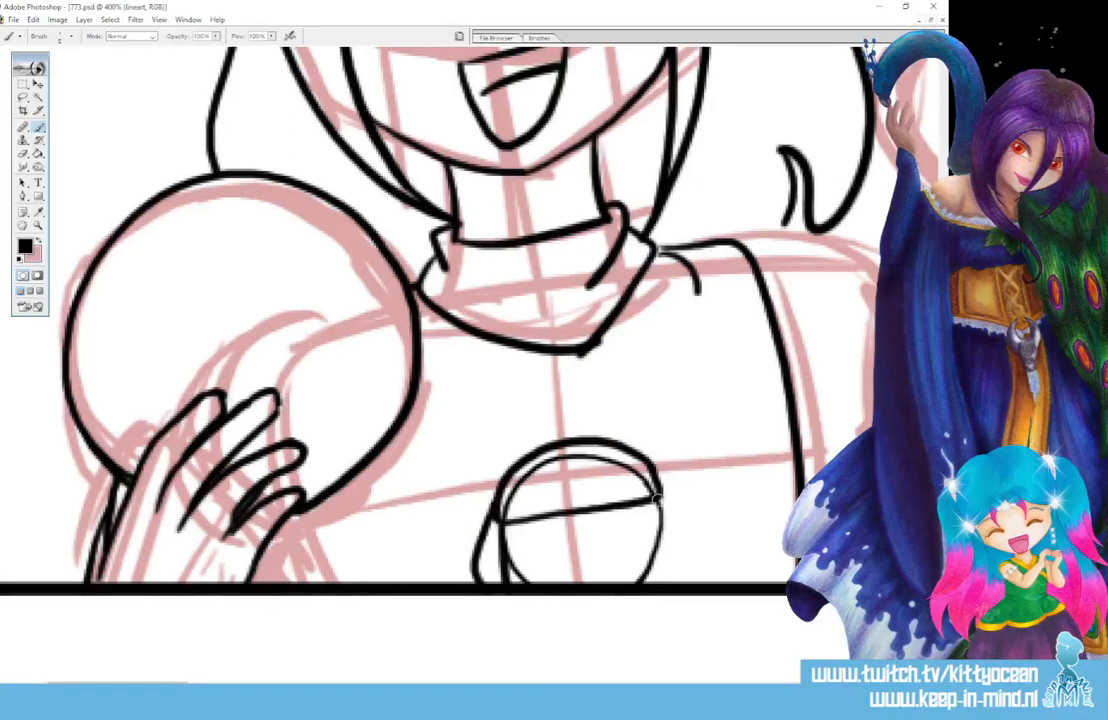
mouse_move(660, 497)
left_mouse_down()
mouse_move(710, 579)
mouse_move(665, 576)
left_mouse_up()
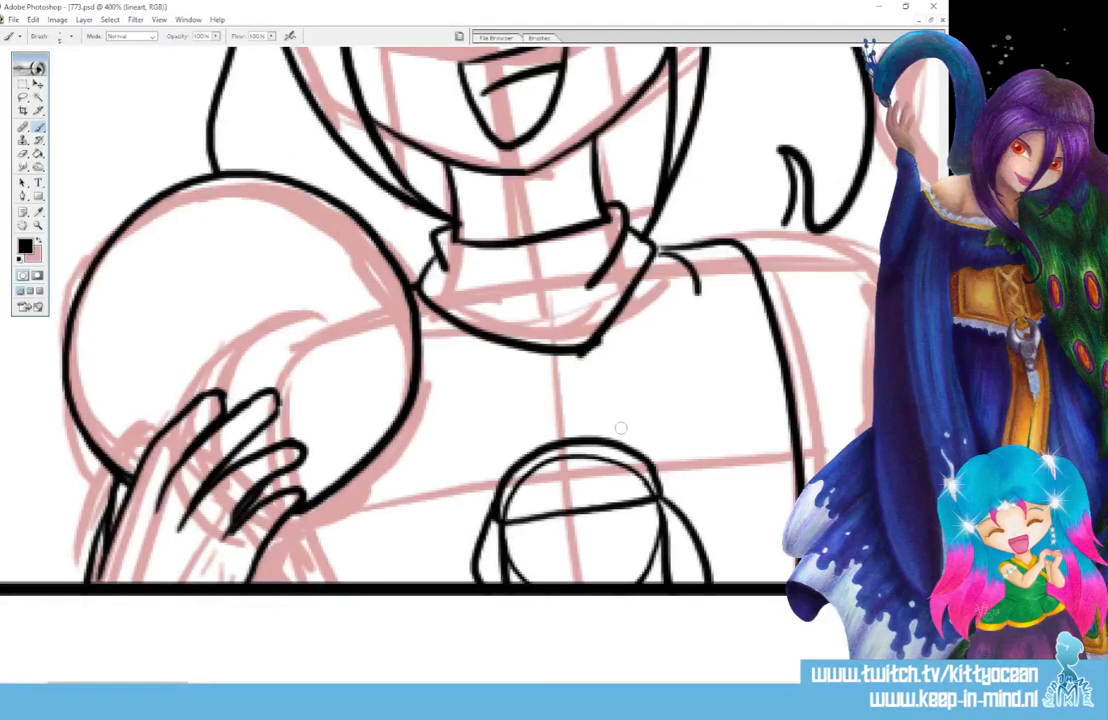
- Erase the circle's arc inside the cap, and ink a small rounded knob on its peak and an emblem on its front
mouse_move(563, 440)
left_mouse_down()
mouse_move(574, 392)
mouse_move(577, 453)
mouse_move(542, 455)
mouse_move(508, 510)
left_mouse_up()
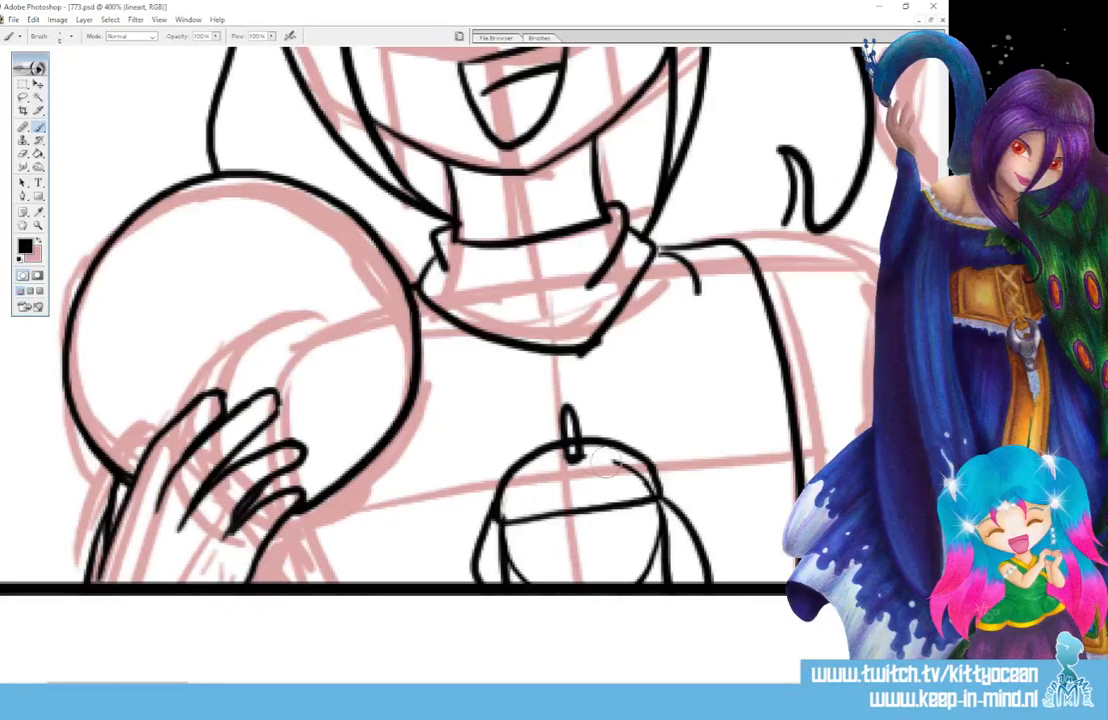
left_click_drag(567, 414, 552, 411)
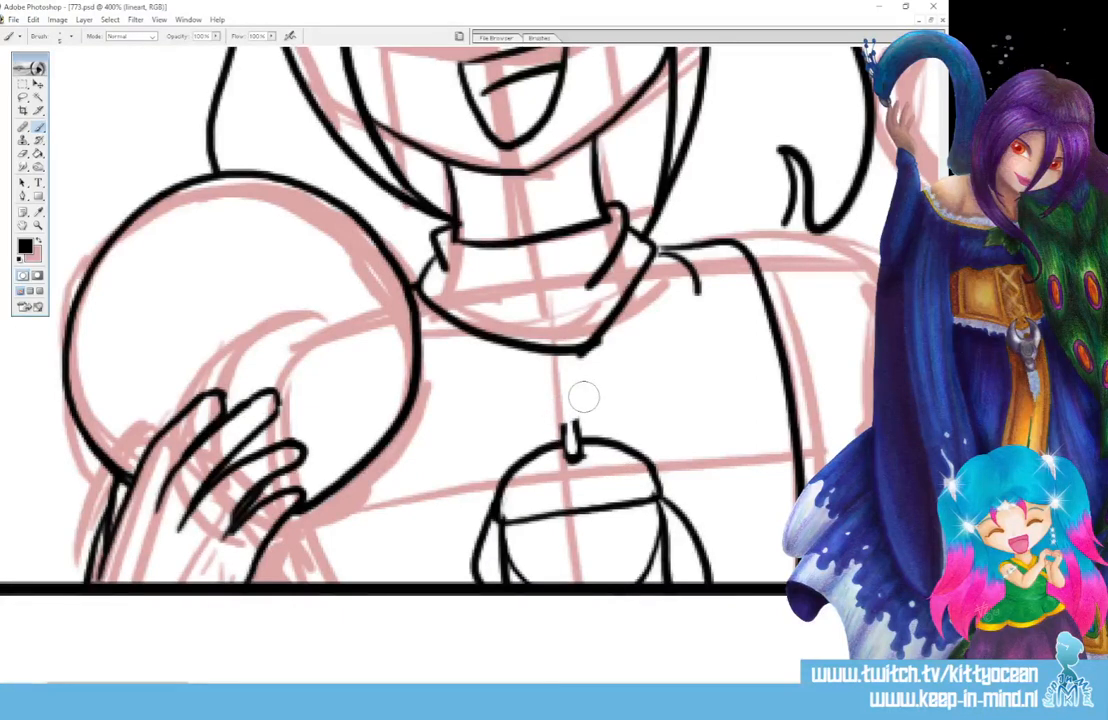
mouse_move(584, 395)
left_mouse_down()
mouse_move(574, 440)
mouse_move(563, 421)
mouse_move(590, 442)
mouse_move(580, 446)
left_mouse_up()
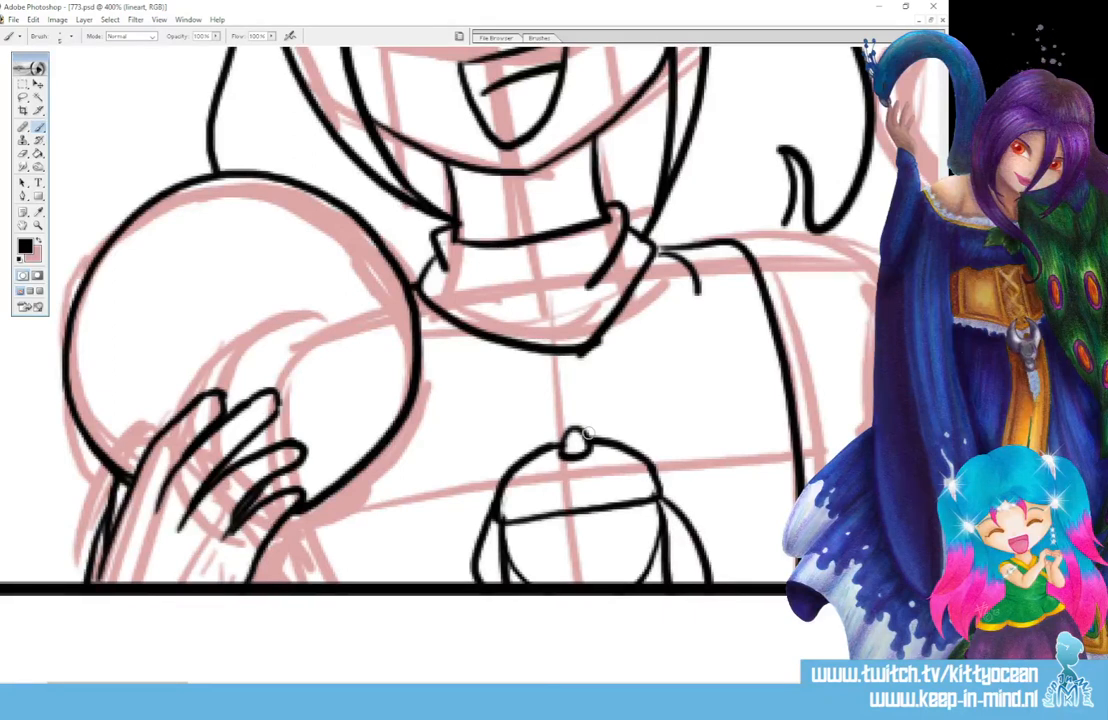
mouse_move(553, 490)
left_mouse_down()
mouse_move(583, 477)
mouse_move(608, 489)
mouse_move(579, 495)
mouse_move(613, 486)
mouse_move(511, 502)
mouse_move(527, 476)
left_mouse_up()
key("b")
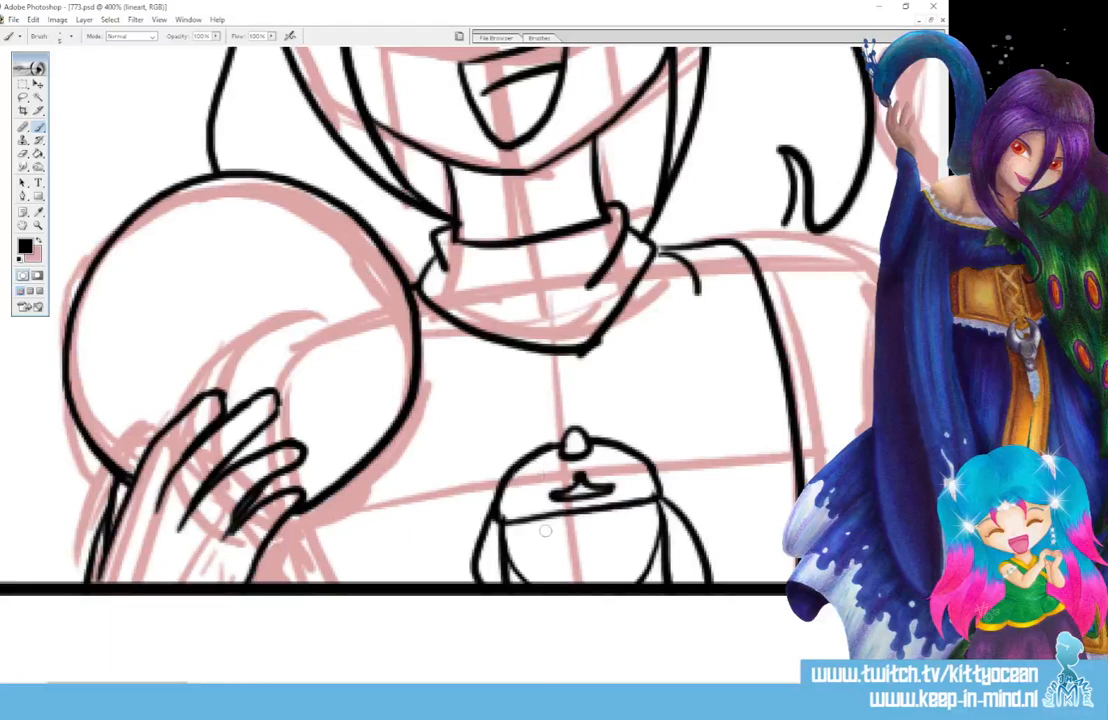
- Ink two short vertical eyes and a small smiling mouth on the face of the shirt's chest figure
left_click_drag(547, 531, 547, 550)
left_click_drag(619, 527, 618, 548)
key("e")
mouse_move(547, 530)
left_mouse_down()
mouse_move(575, 577)
mouse_move(546, 551)
left_mouse_up()
key("b")
left_click_drag(612, 528, 600, 569)
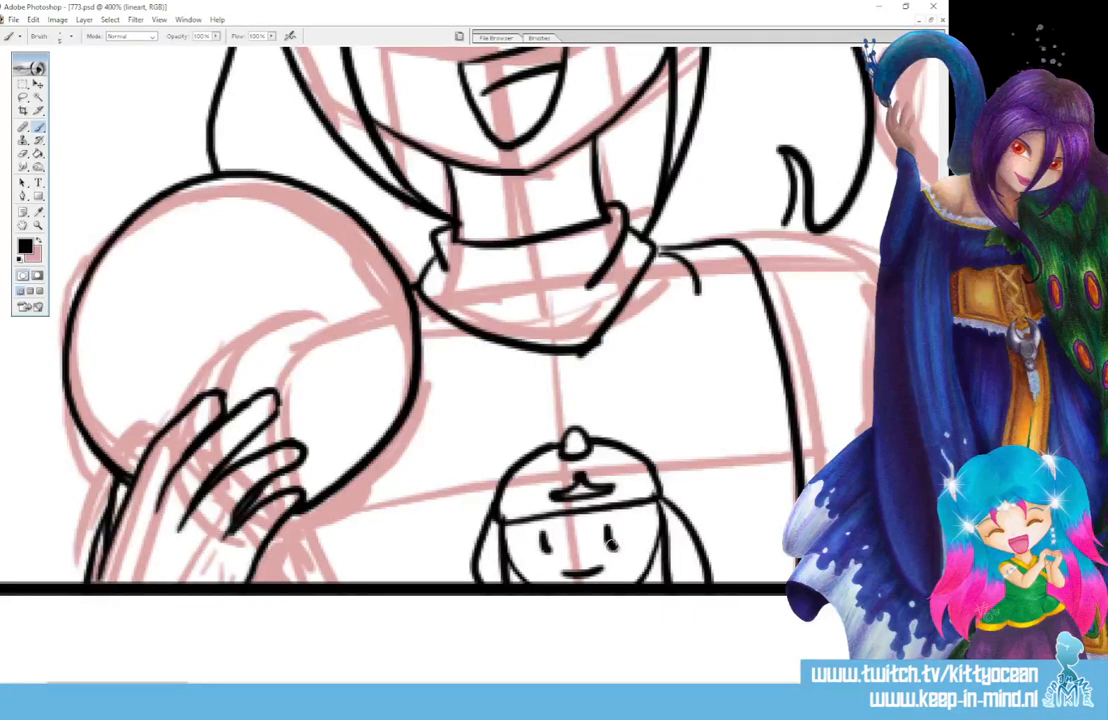
- Erase the wide flap on the chest figure's far side and redraw it narrower, down to the panel border
key("e")
mouse_move(660, 485)
left_mouse_down()
mouse_move(680, 502)
mouse_move(703, 569)
left_mouse_up()
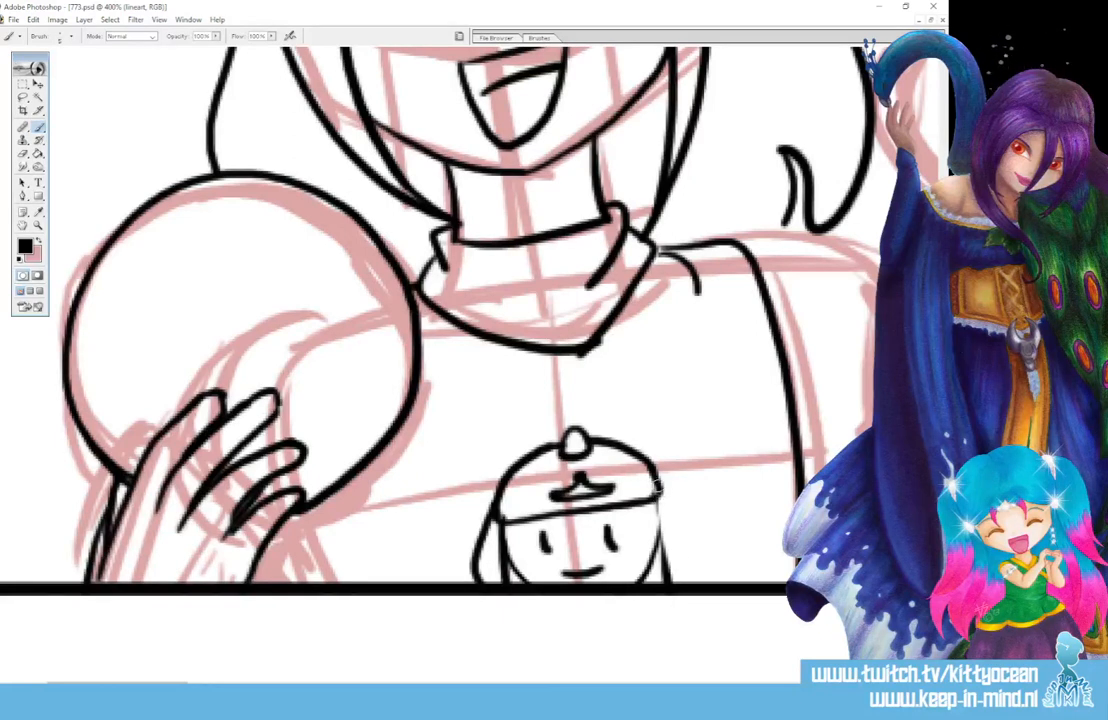
mouse_move(658, 484)
left_mouse_down()
mouse_move(687, 548)
mouse_move(673, 590)
left_mouse_up()
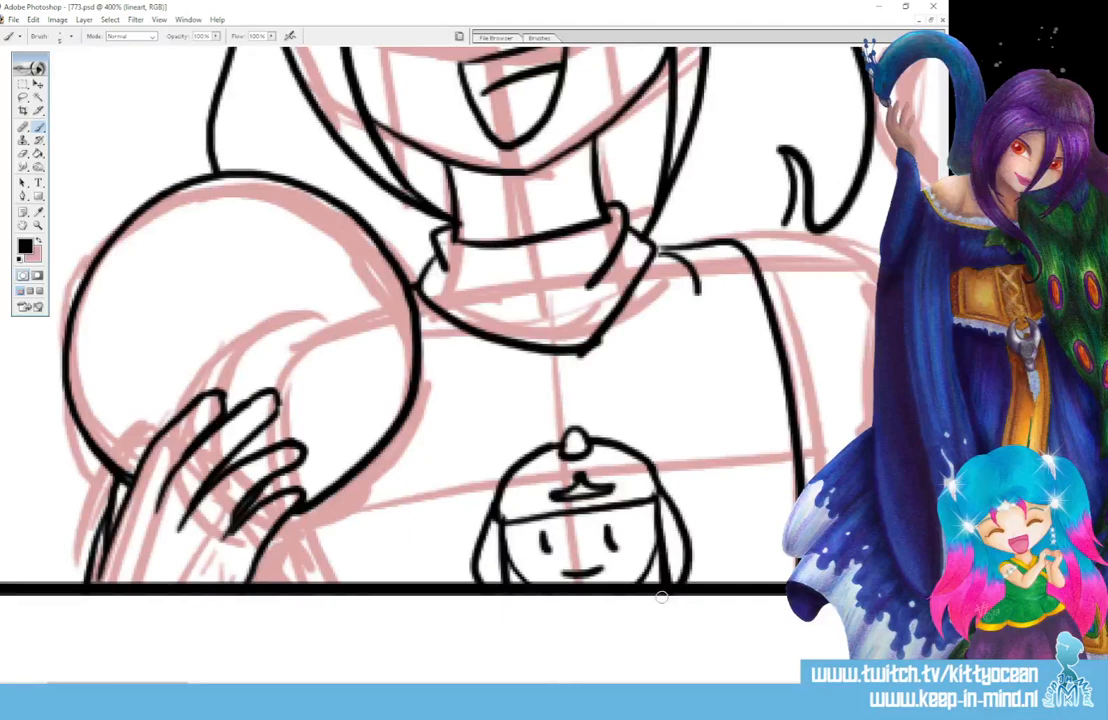
- Ink a curved shirt fold below the collar and the body edge descending beside the raised hand
left_click_drag(465, 378, 652, 366)
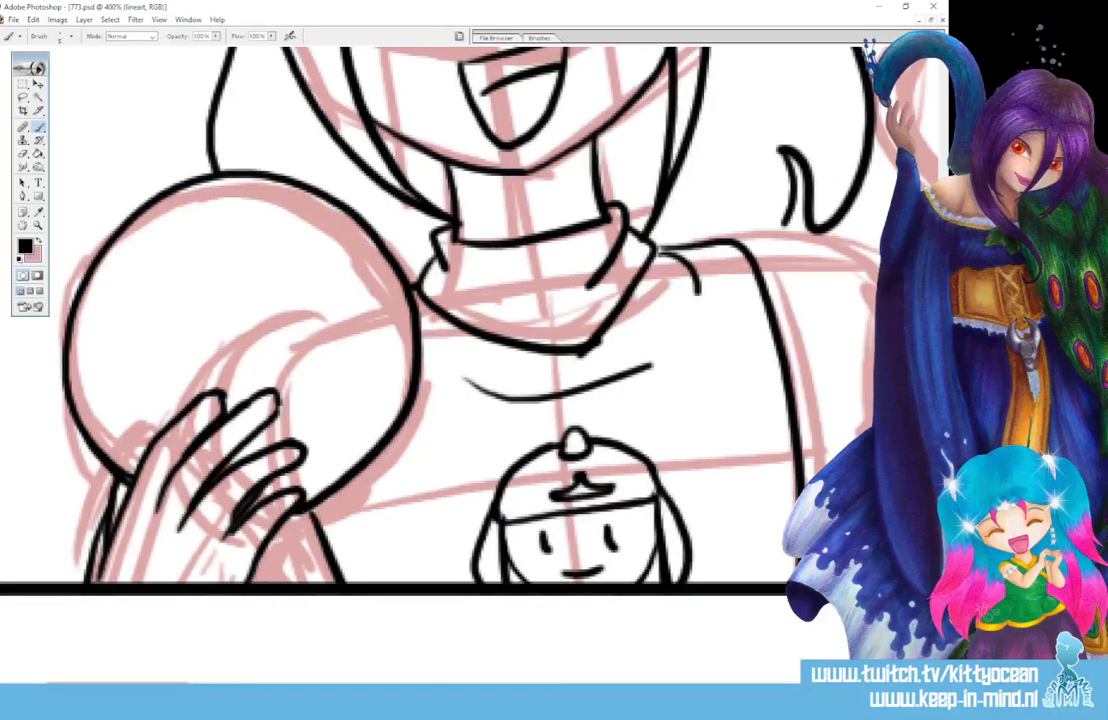
left_click_drag(302, 505, 343, 580)
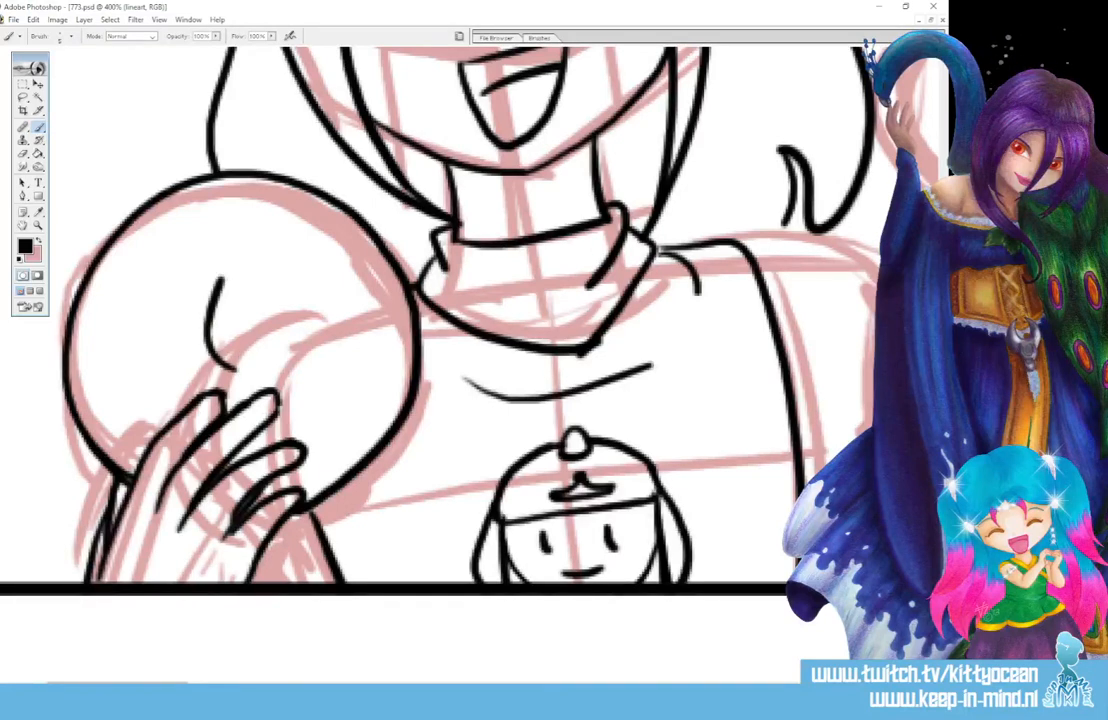
- Ink a flame symbol and two small circles on the held smoke detector, plus a short sound dash outside its upper rim
left_click_drag(227, 279, 235, 368)
mouse_move(224, 366)
left_mouse_down()
mouse_move(245, 378)
mouse_move(270, 352)
mouse_move(271, 291)
left_mouse_up()
mouse_move(249, 333)
left_mouse_down()
mouse_move(242, 282)
mouse_move(267, 328)
left_mouse_up()
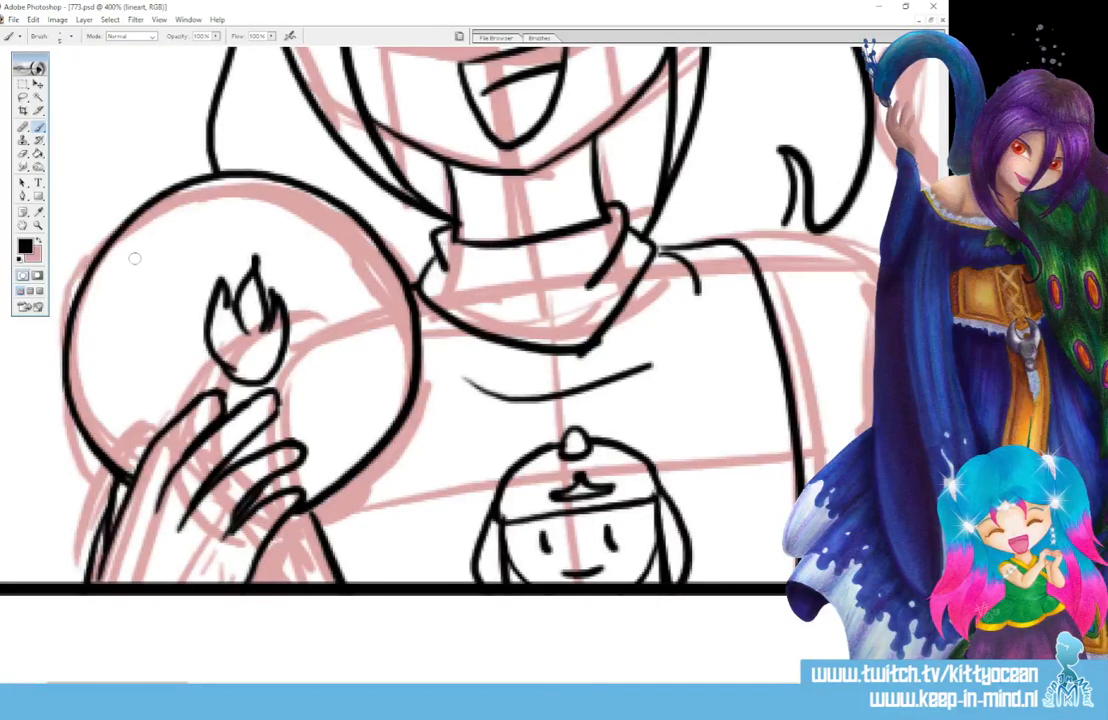
mouse_move(344, 403)
left_mouse_down()
mouse_move(328, 428)
mouse_move(368, 412)
mouse_move(334, 401)
left_mouse_up()
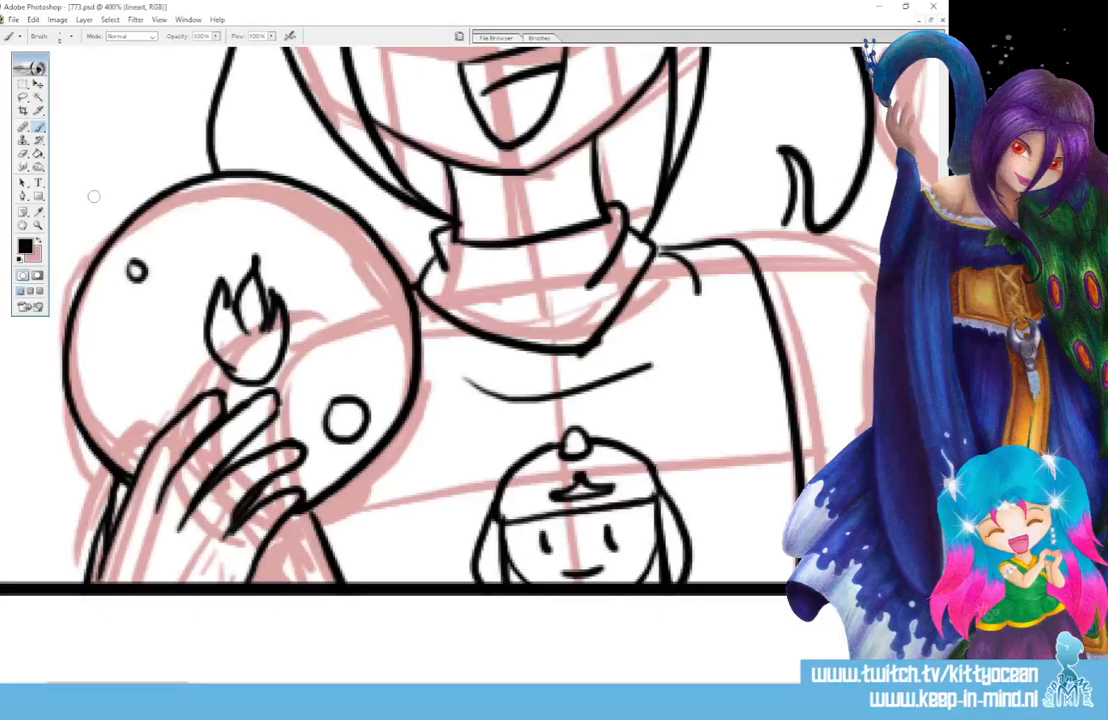
mouse_move(107, 217)
left_mouse_down()
mouse_move(80, 156)
mouse_move(72, 172)
left_mouse_up()
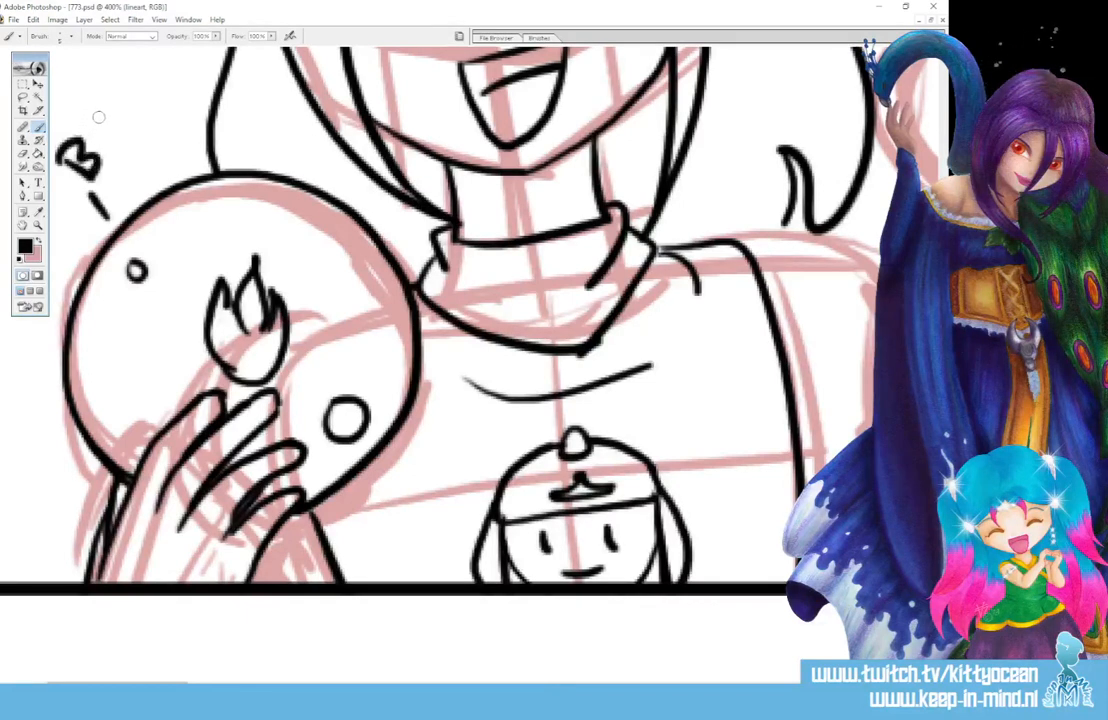
mouse_move(112, 122)
left_mouse_down()
mouse_move(88, 150)
mouse_move(108, 128)
left_mouse_up()
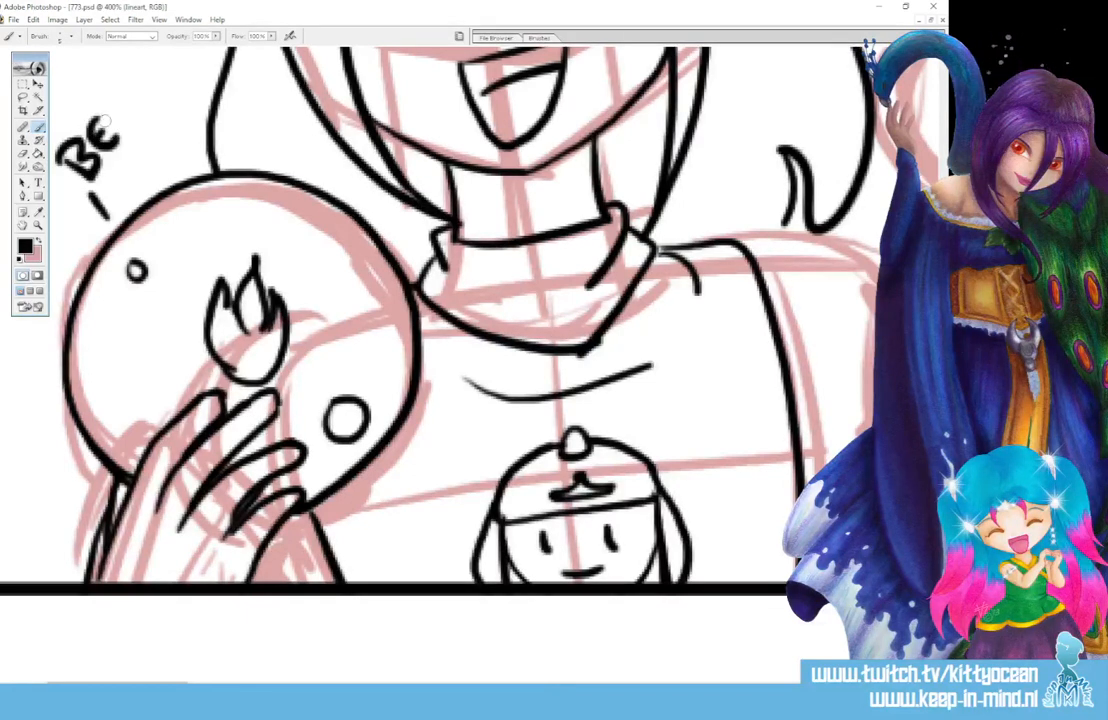
key("ctrl+z")
key("ctrl+z")
key("ctrl+z")
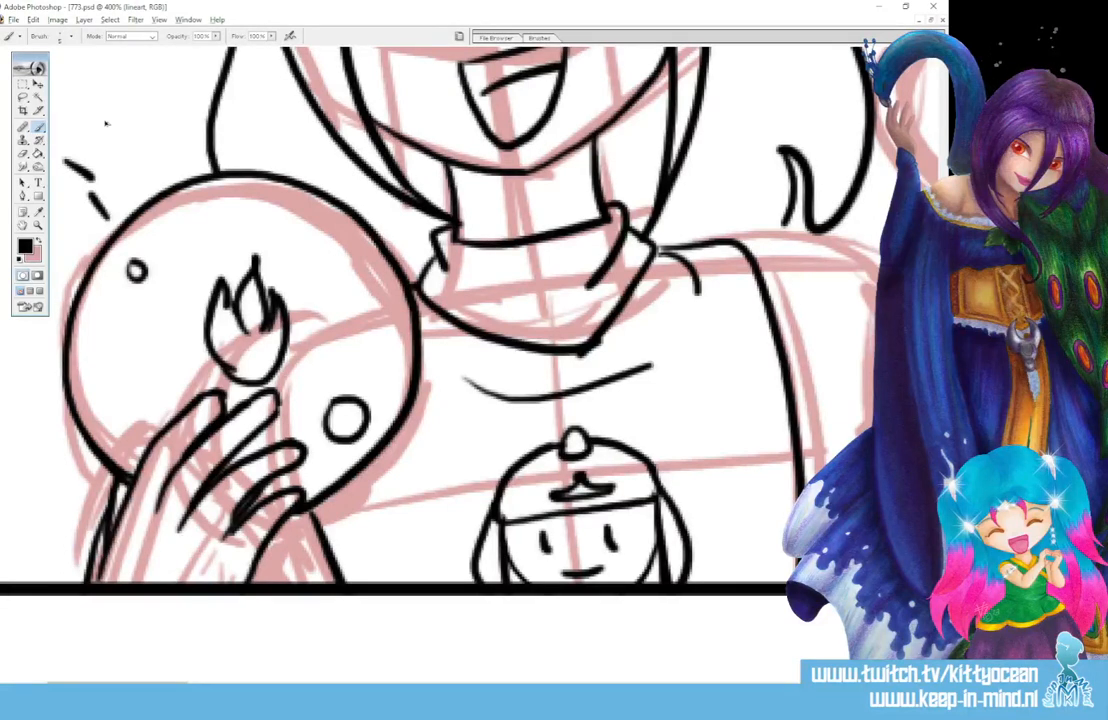
key("ctrl+z")
- Letter BEEP diagonally above the smoke detector with the 3 px brush, and return to the 5 px brush
left_click(539, 37)
left_click(636, 80)
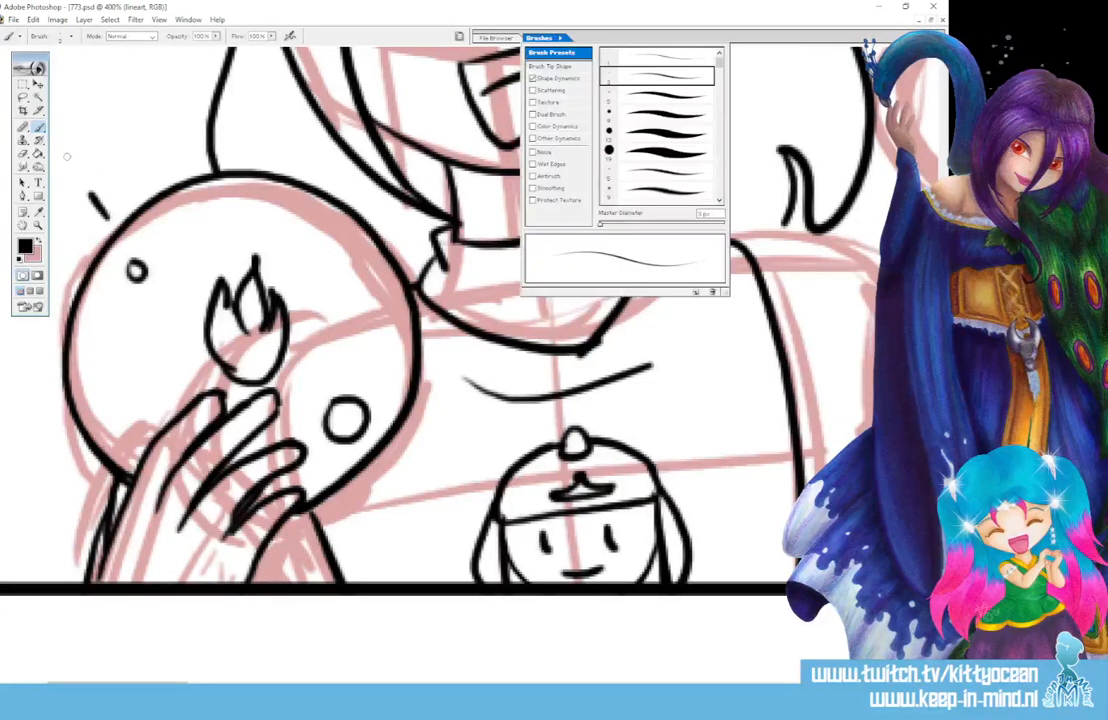
mouse_move(61, 142)
left_mouse_down()
mouse_move(88, 172)
mouse_move(72, 157)
left_mouse_up()
mouse_move(92, 94)
left_mouse_down()
mouse_move(80, 124)
mouse_move(108, 112)
mouse_move(111, 82)
mouse_move(112, 112)
mouse_move(118, 96)
mouse_move(135, 102)
mouse_move(150, 90)
left_mouse_up()
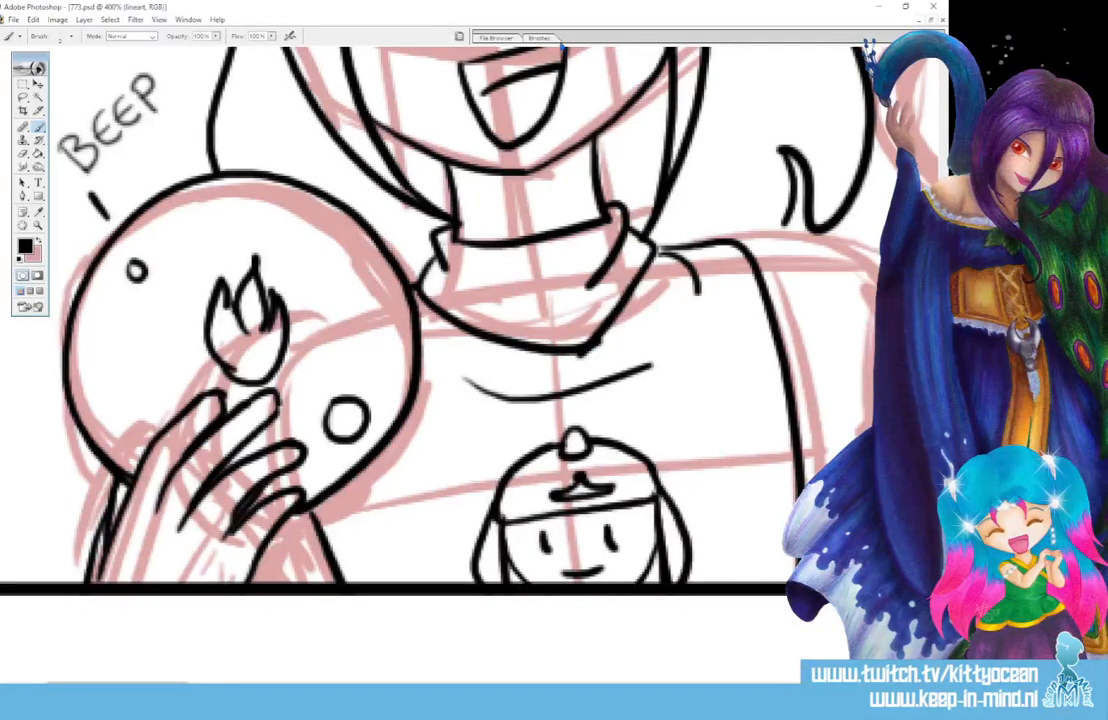
left_click(545, 38)
left_click(640, 94)
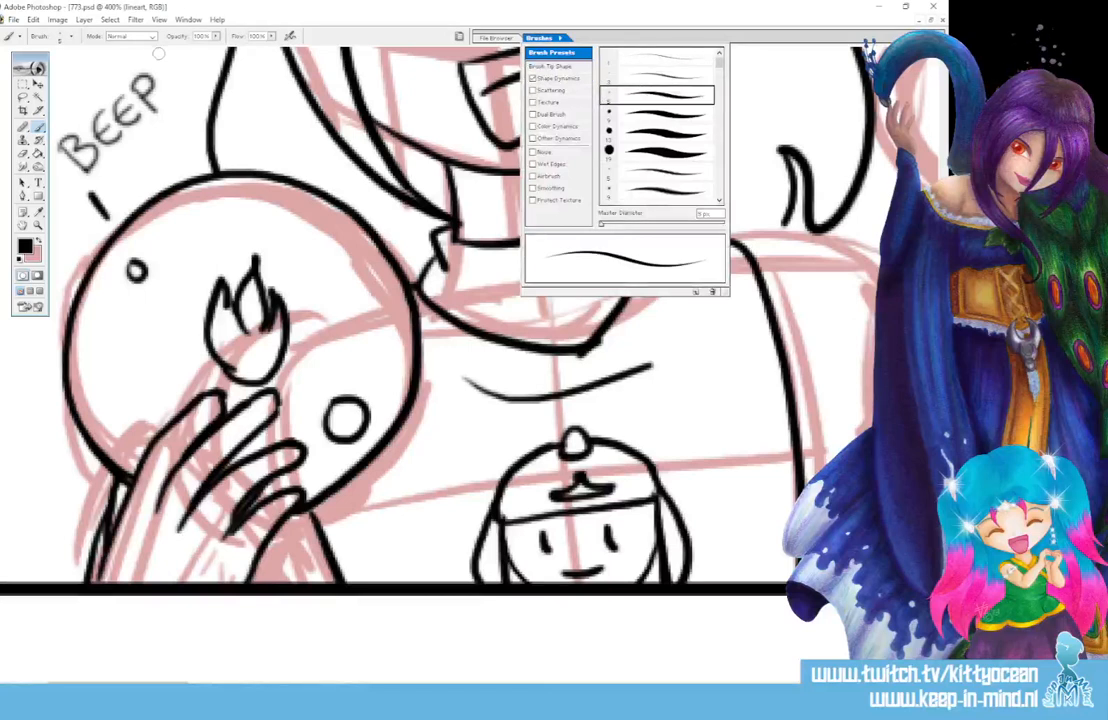
- Letter an exclamation mark after BEEP above the smoke detector
left_click_drag(161, 56, 168, 78)
left_click(172, 88)
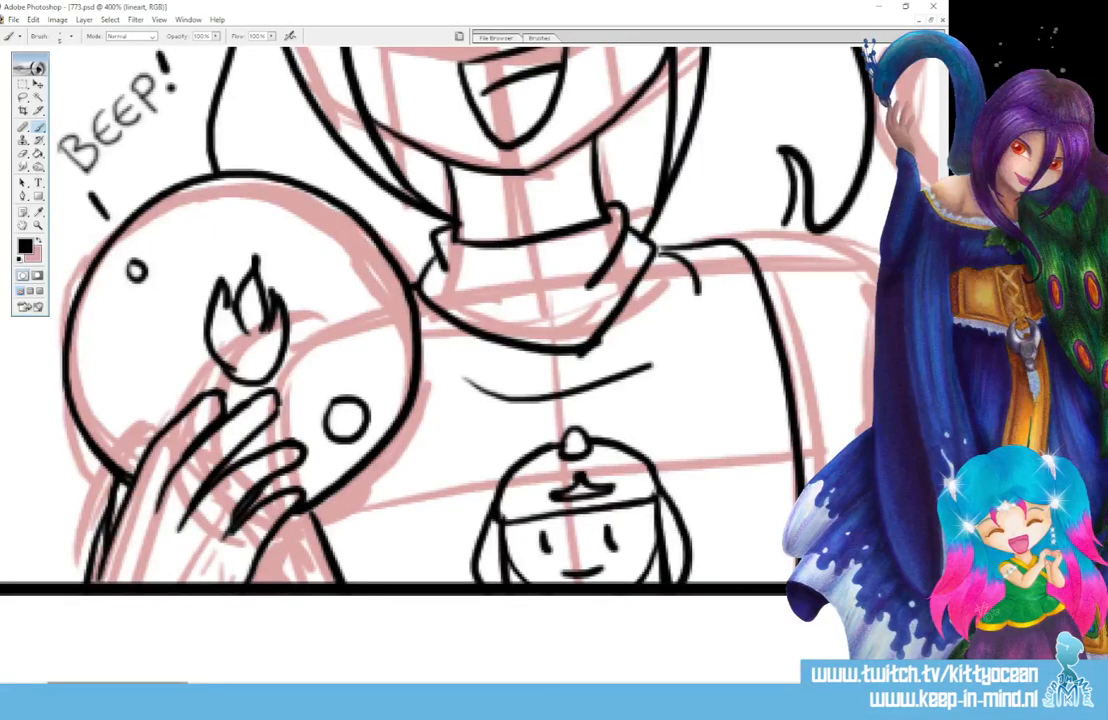
- Ink ragged hair tips above the far shoulder and collar, plus a small hair spike behind the smoke detector
left_click_drag(118, 686, 180, 686)
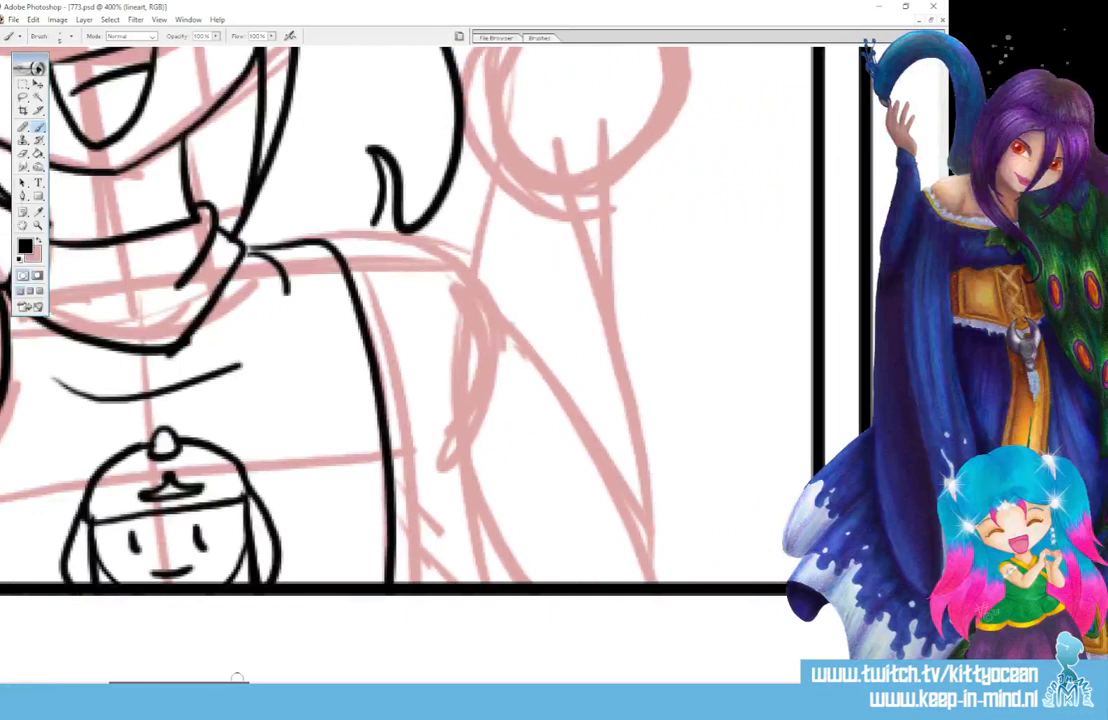
scroll(400, 360, "up", 5)
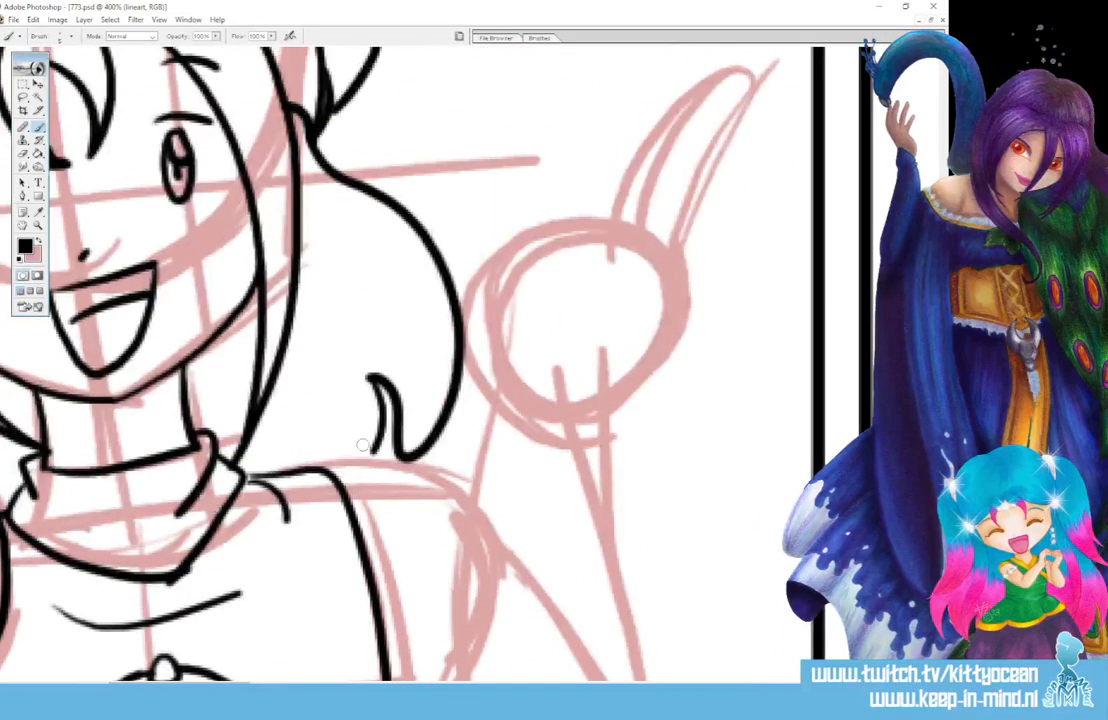
mouse_move(344, 409)
left_mouse_down()
mouse_move(366, 448)
mouse_move(372, 420)
left_mouse_up()
mouse_move(275, 469)
left_mouse_down()
mouse_move(288, 443)
mouse_move(296, 467)
mouse_move(285, 460)
left_mouse_up()
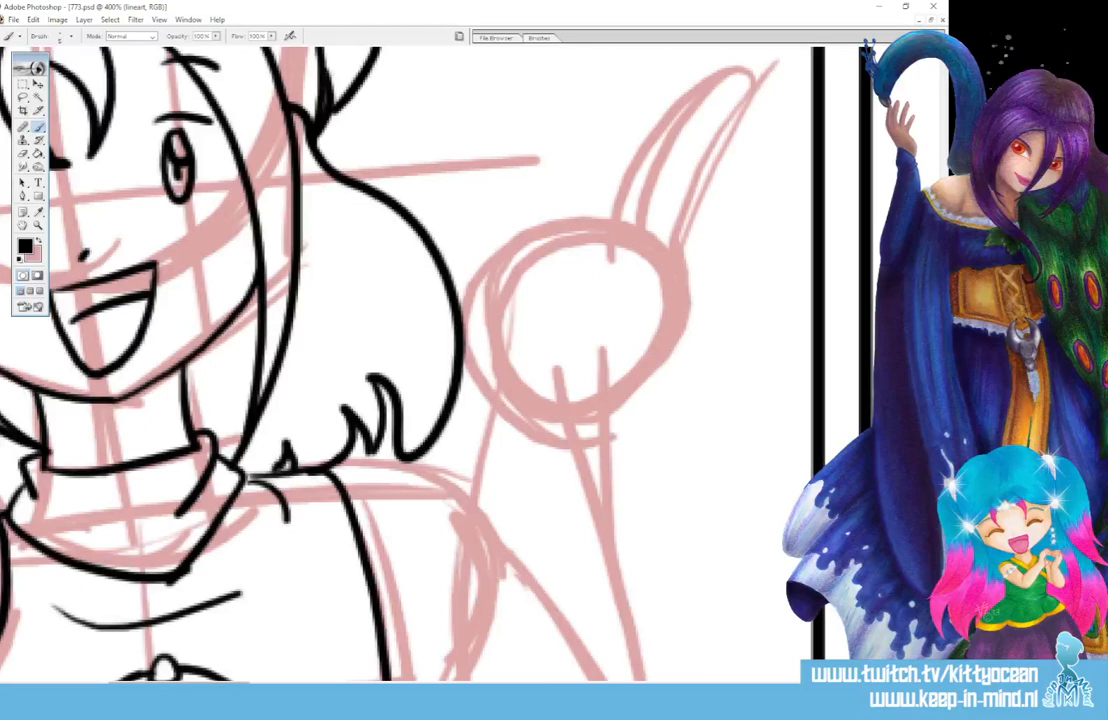
left_click_drag(234, 687, 192, 687)
mouse_move(148, 400)
left_mouse_down()
mouse_move(153, 378)
mouse_move(162, 398)
left_mouse_up()
- Ink the back edge of the first-panel figure's raised hand and its three curled fingers
left_click_drag(140, 687, 218, 687)
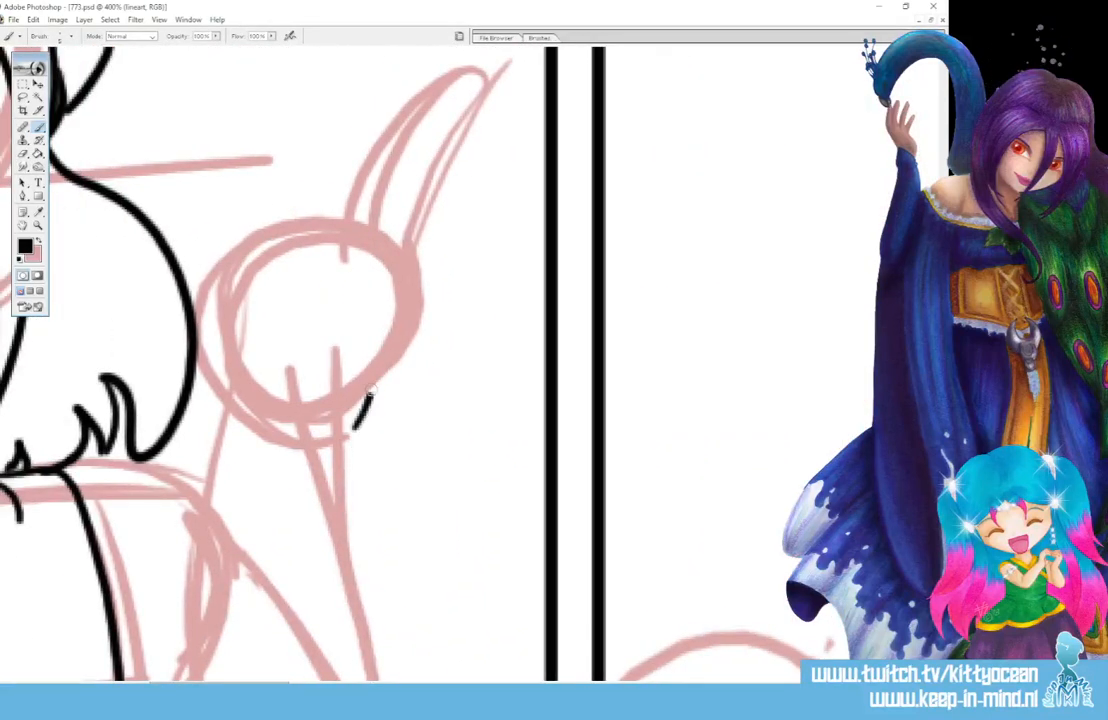
left_click_drag(354, 428, 405, 308)
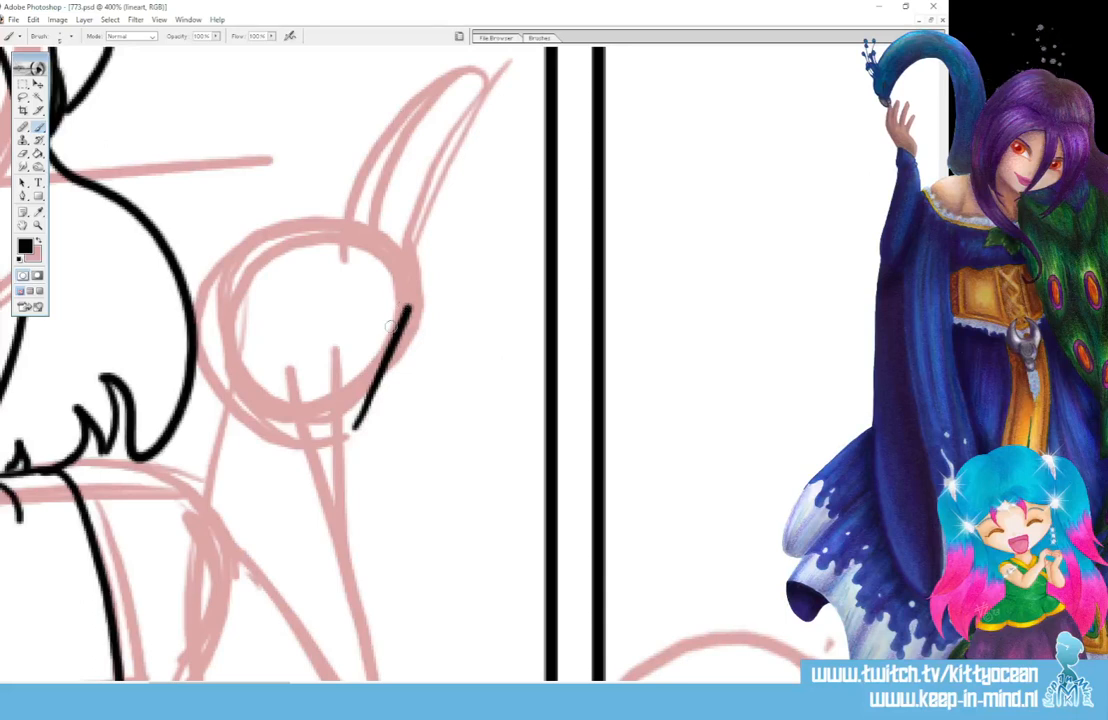
mouse_move(404, 310)
left_mouse_down()
mouse_move(347, 268)
mouse_move(299, 277)
mouse_move(323, 311)
left_mouse_up()
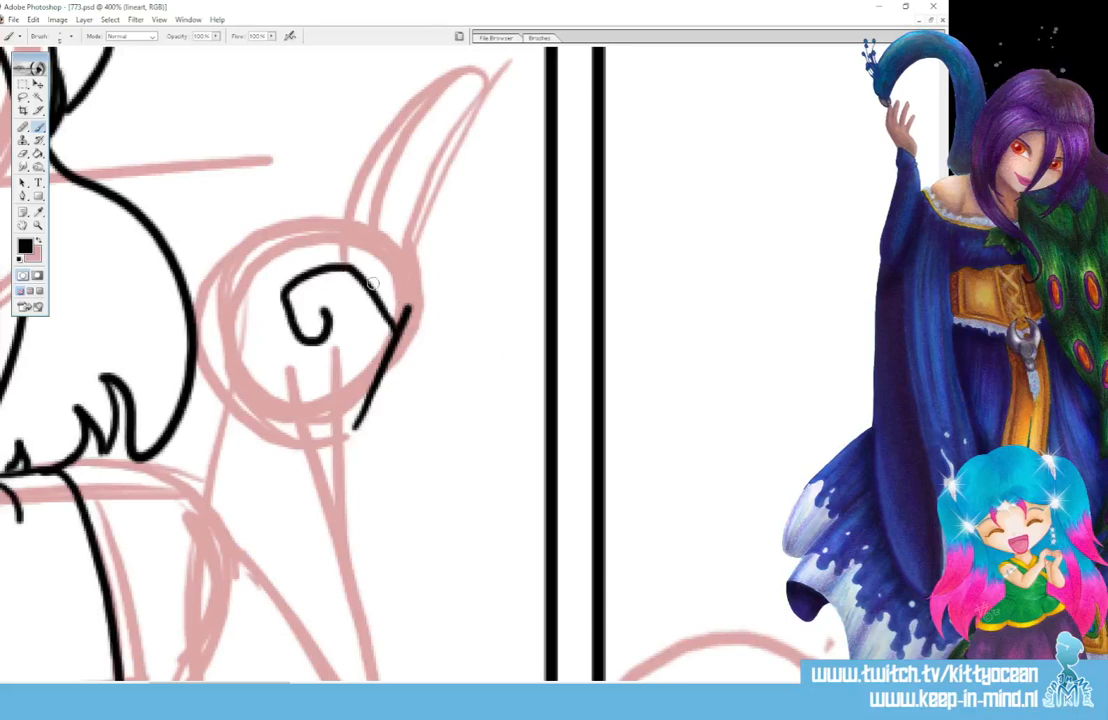
mouse_move(354, 228)
left_mouse_down()
mouse_move(406, 300)
mouse_move(282, 250)
mouse_move(280, 285)
left_mouse_up()
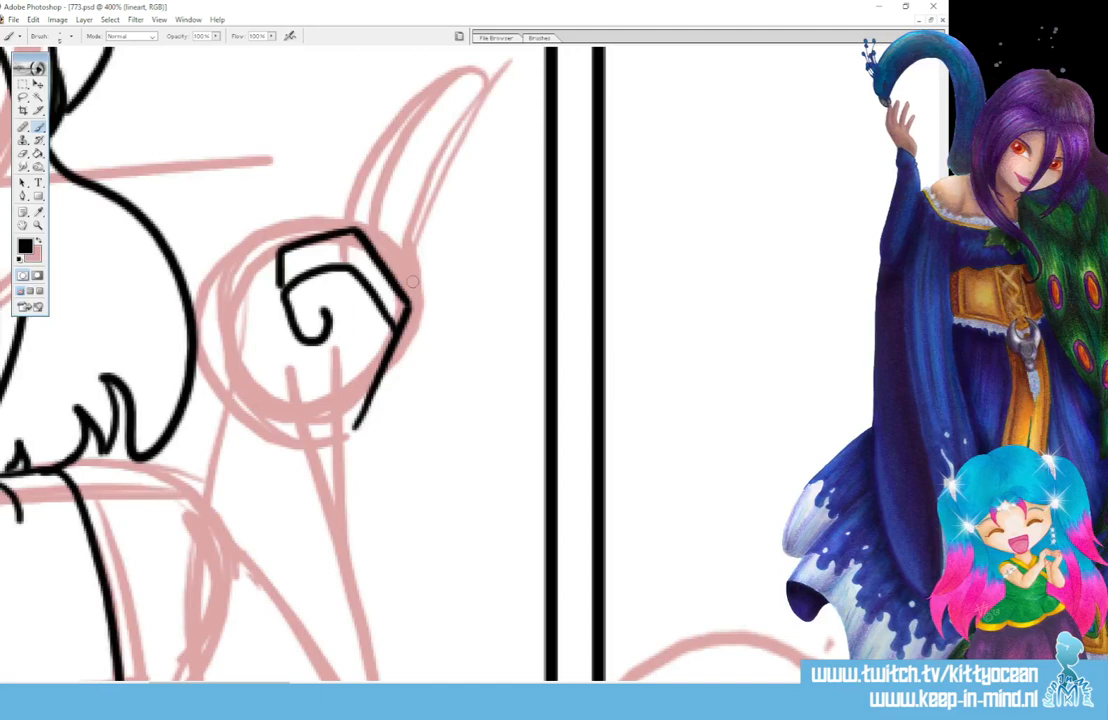
mouse_move(406, 298)
left_mouse_down()
mouse_move(395, 250)
mouse_move(368, 210)
mouse_move(298, 220)
mouse_move(286, 247)
left_mouse_up()
mouse_move(328, 335)
left_mouse_down()
mouse_move(305, 390)
mouse_move(338, 421)
left_mouse_up()
key("ctrl+z")
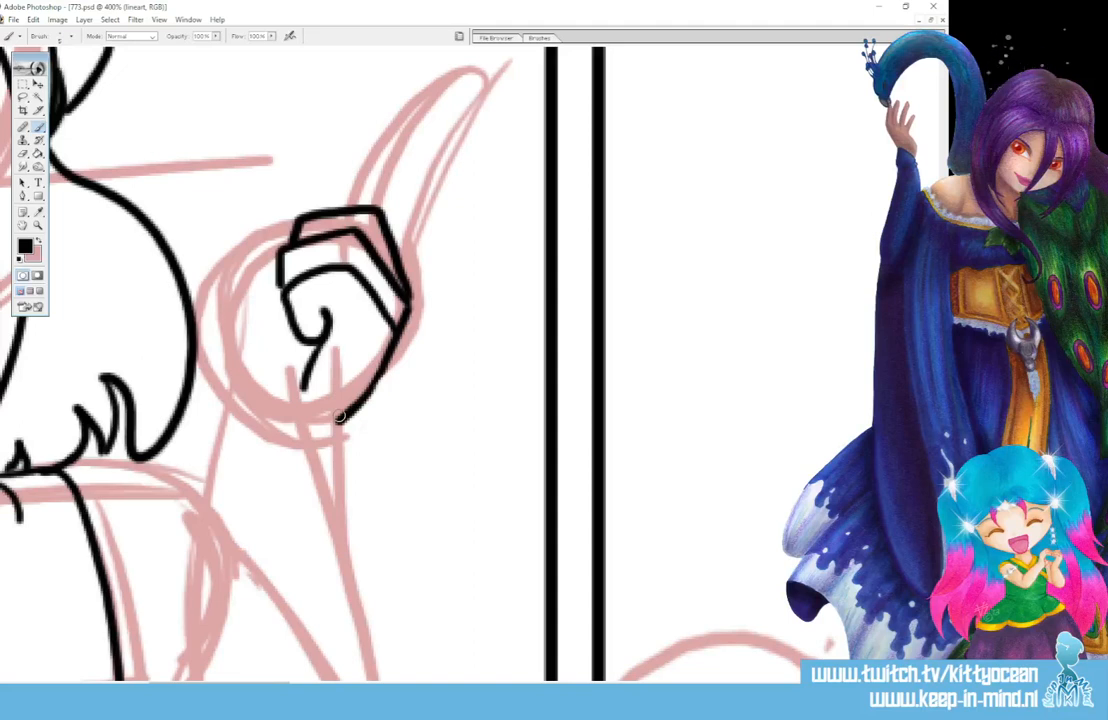
- Ink the raised hand's extended index finger and the rounded thumb tip beside the curled fingers
left_click_drag(453, 125, 408, 265)
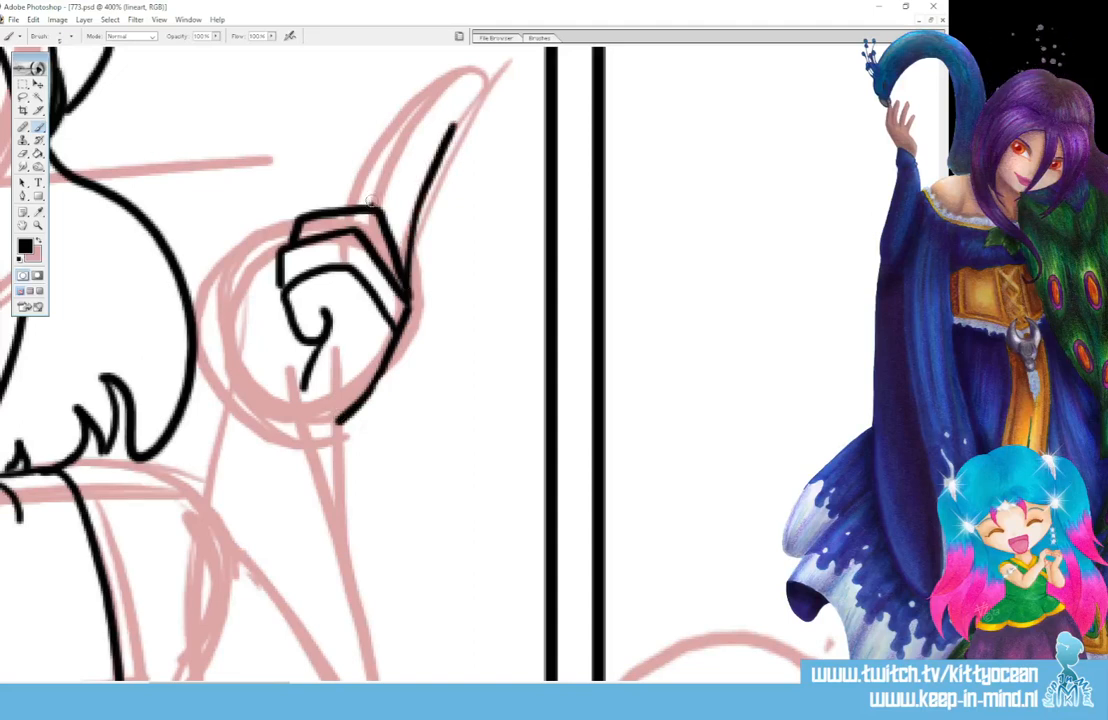
mouse_move(371, 201)
left_mouse_down()
mouse_move(448, 98)
mouse_move(457, 120)
left_mouse_up()
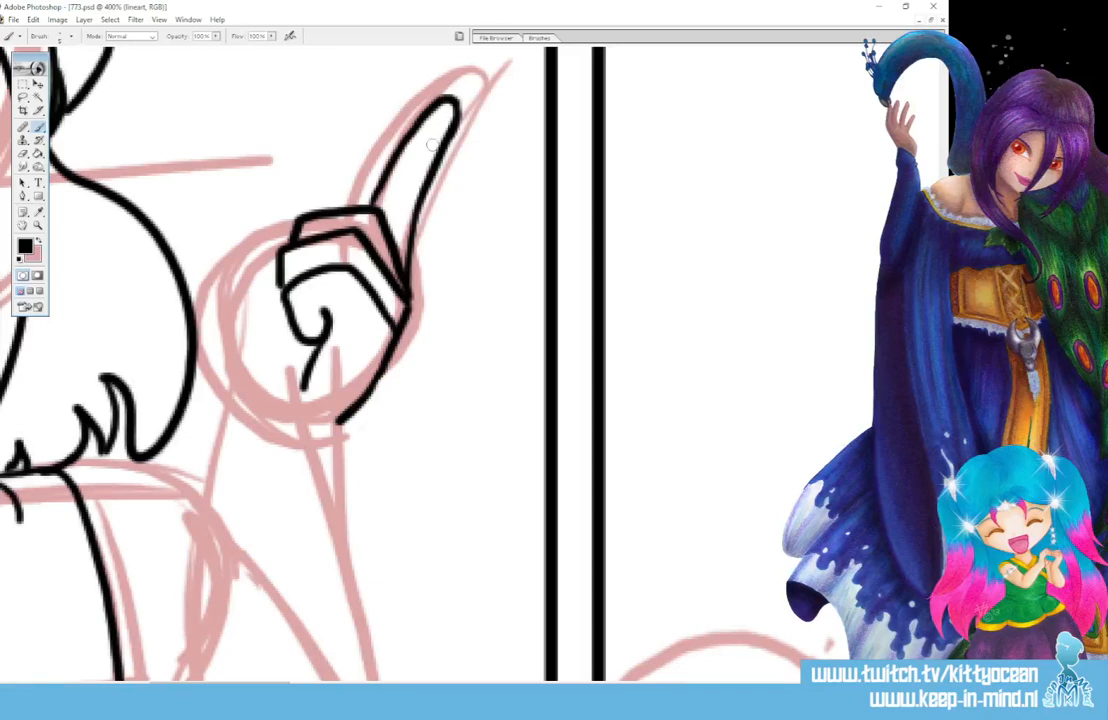
mouse_move(284, 268)
left_mouse_down()
mouse_move(258, 300)
mouse_move(290, 320)
left_mouse_up()
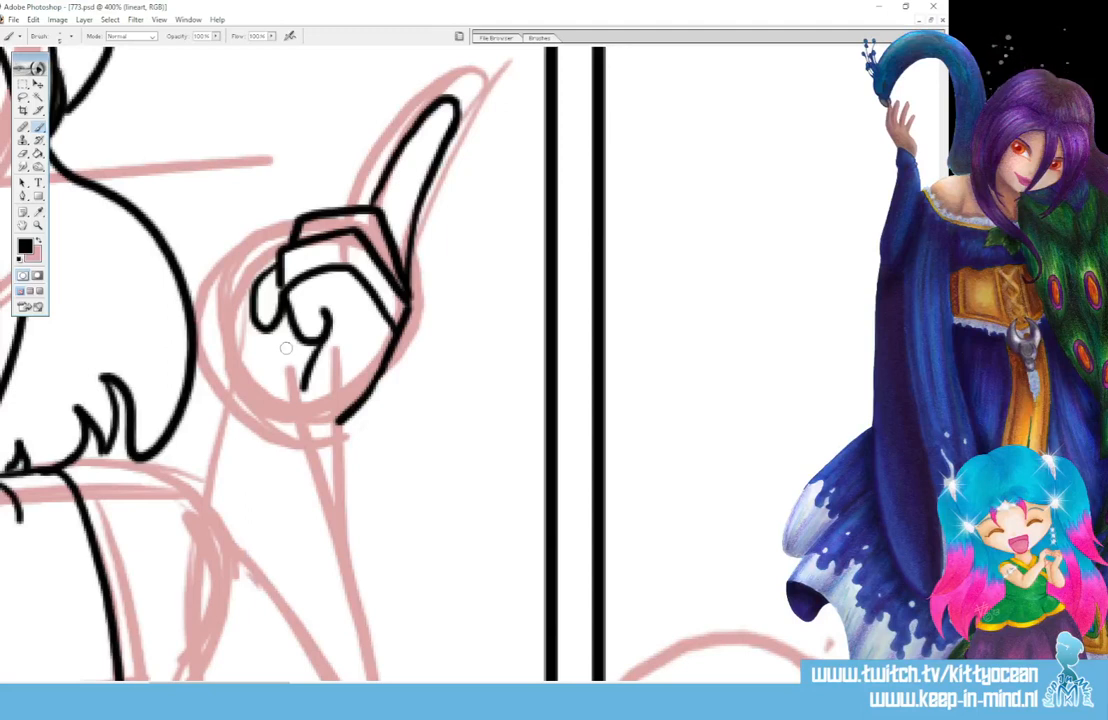
- Ink the raised hand's palm edge and wrist line, and wrap a sleeve cuff around the wrist
left_click_drag(261, 316, 272, 396)
left_click_drag(261, 399, 329, 423)
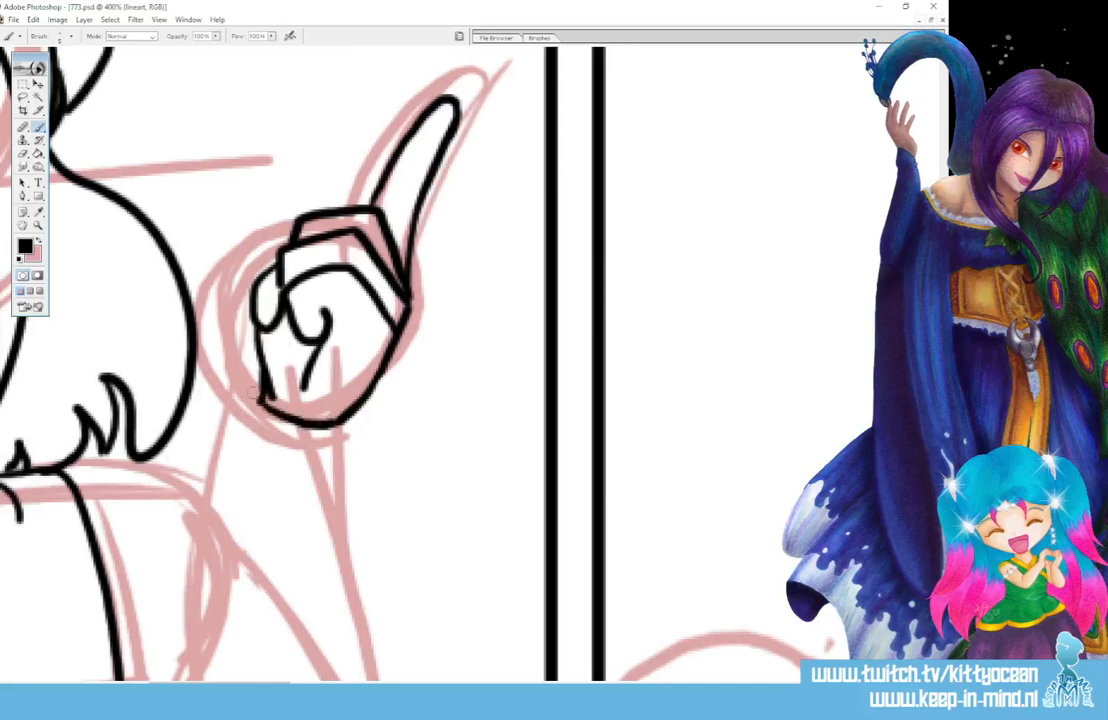
mouse_move(250, 396)
left_mouse_down()
mouse_move(272, 450)
mouse_move(326, 461)
mouse_move(345, 408)
left_mouse_up()
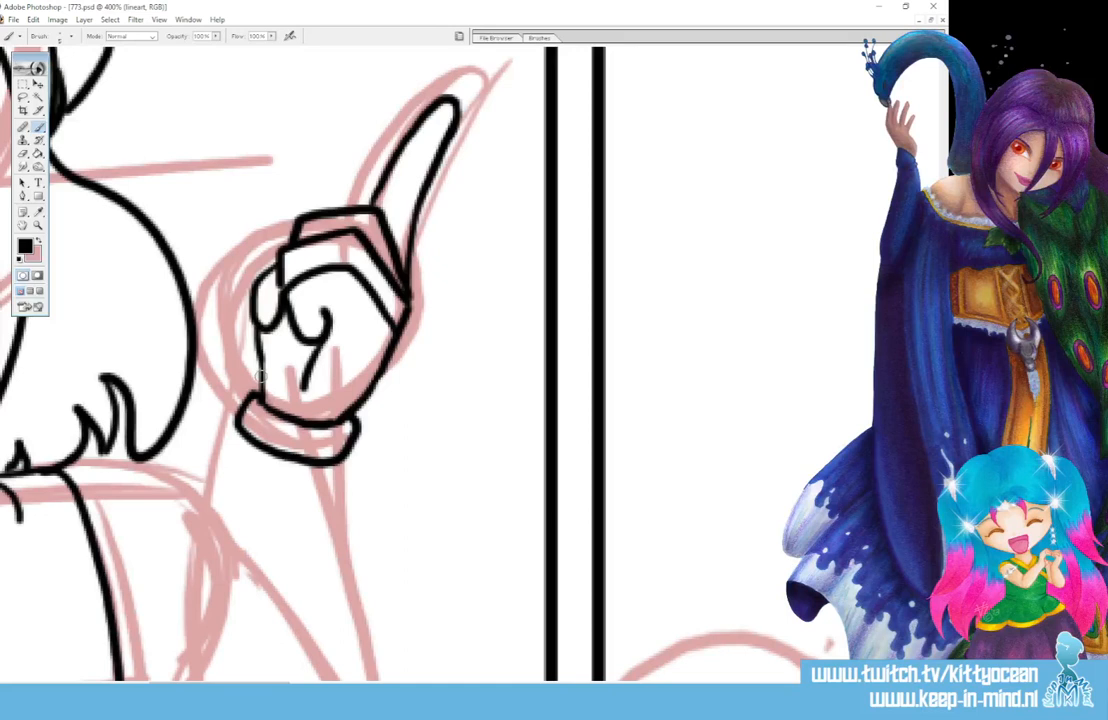
- Ink both sleeve edges from the cuff to the panel border, the shoulder line, the line under the arm and small shoulder folds
scroll(262, 374, "down", 3)
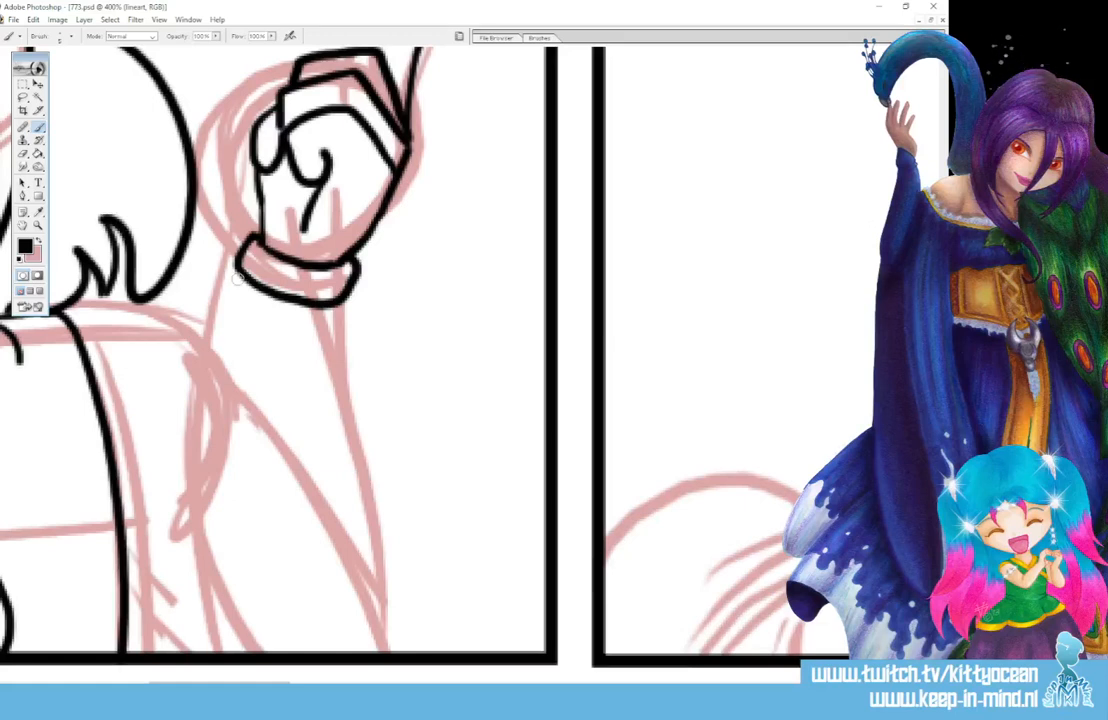
mouse_move(253, 240)
left_mouse_down()
mouse_move(198, 484)
mouse_move(259, 652)
left_mouse_up()
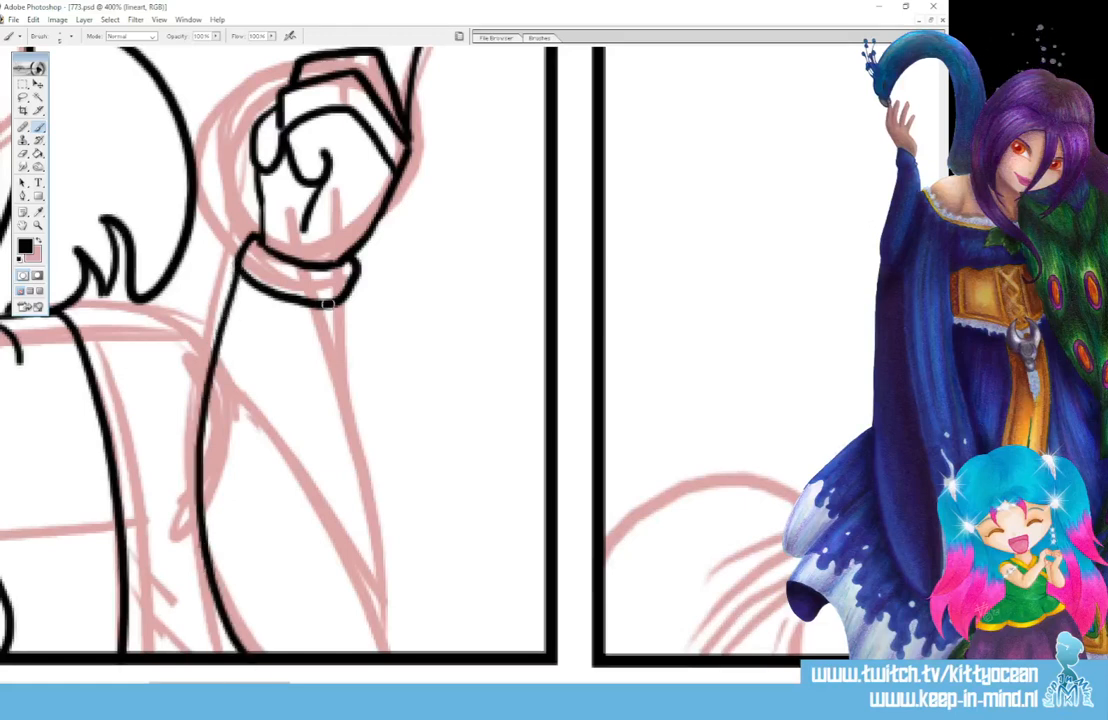
left_click_drag(338, 298, 380, 650)
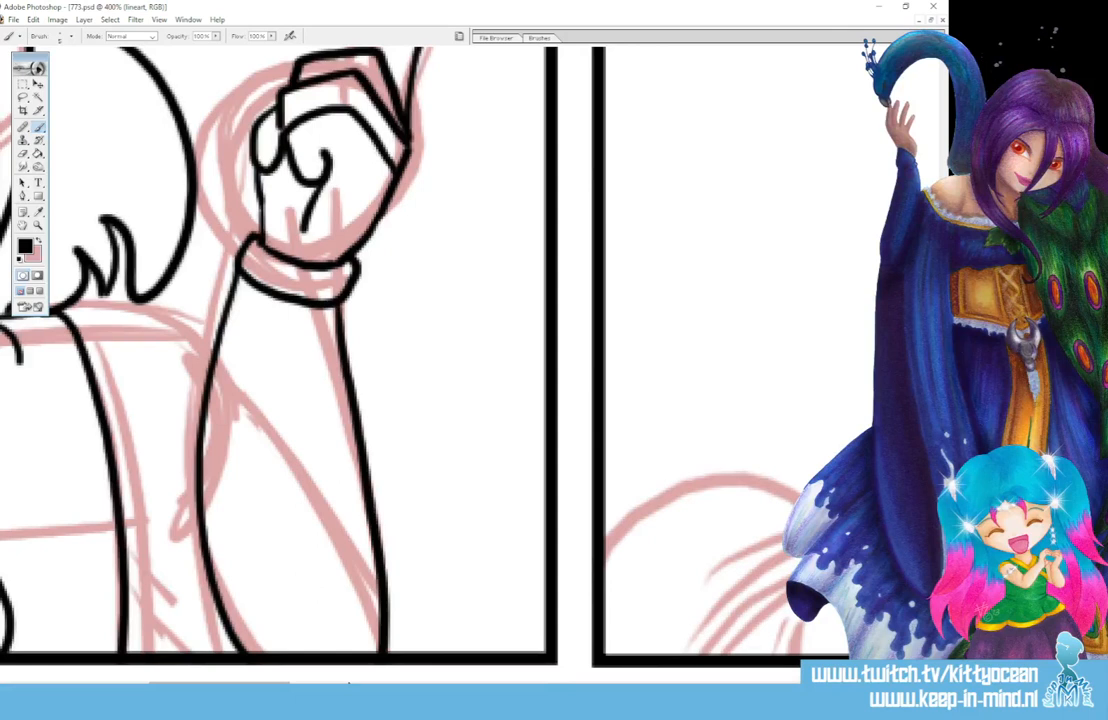
mouse_move(60, 305)
left_mouse_down()
mouse_move(150, 314)
mouse_move(207, 384)
left_mouse_up()
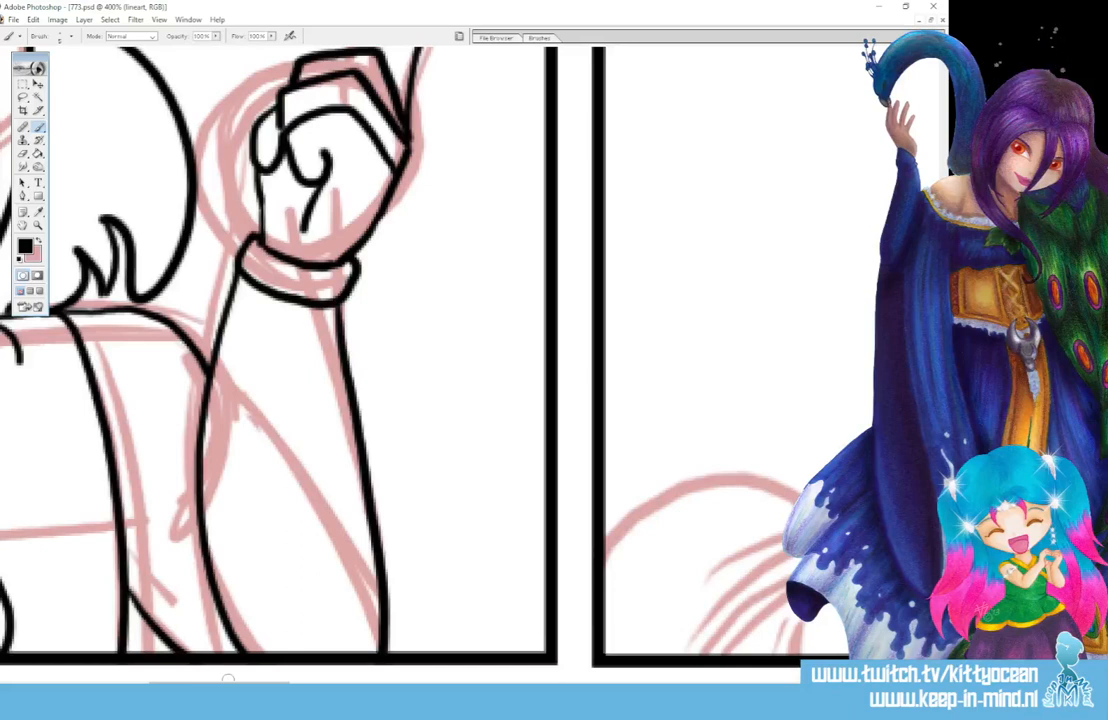
left_click_drag(101, 344, 147, 318)
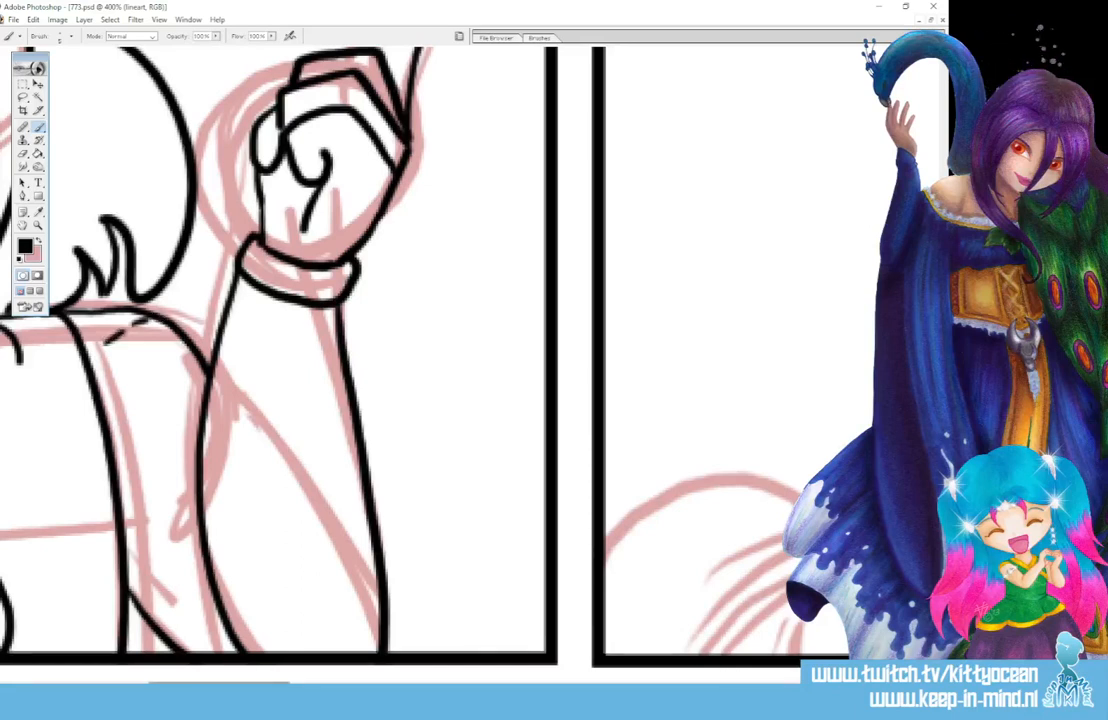
left_click_drag(268, 680, 165, 680)
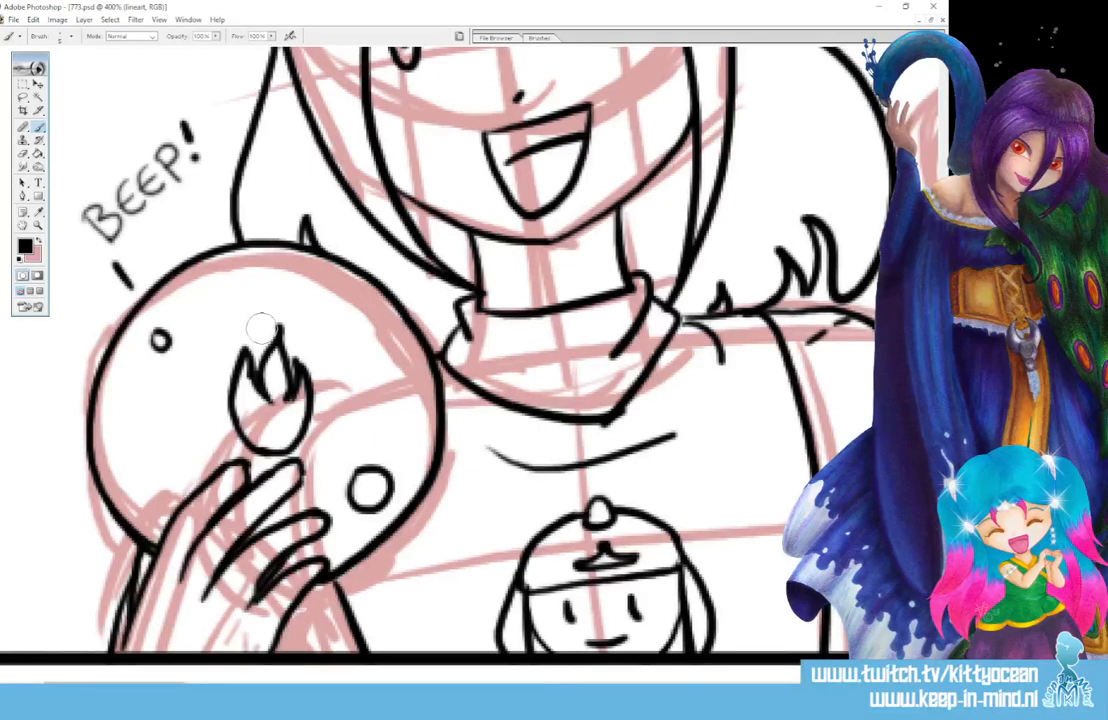
left_click_drag(272, 319, 283, 327)
- Ink the second panel's gripping hand, with an upright thumb and fingers wrapping around the stick down to the panel border
left_click_drag(115, 683, 337, 683)
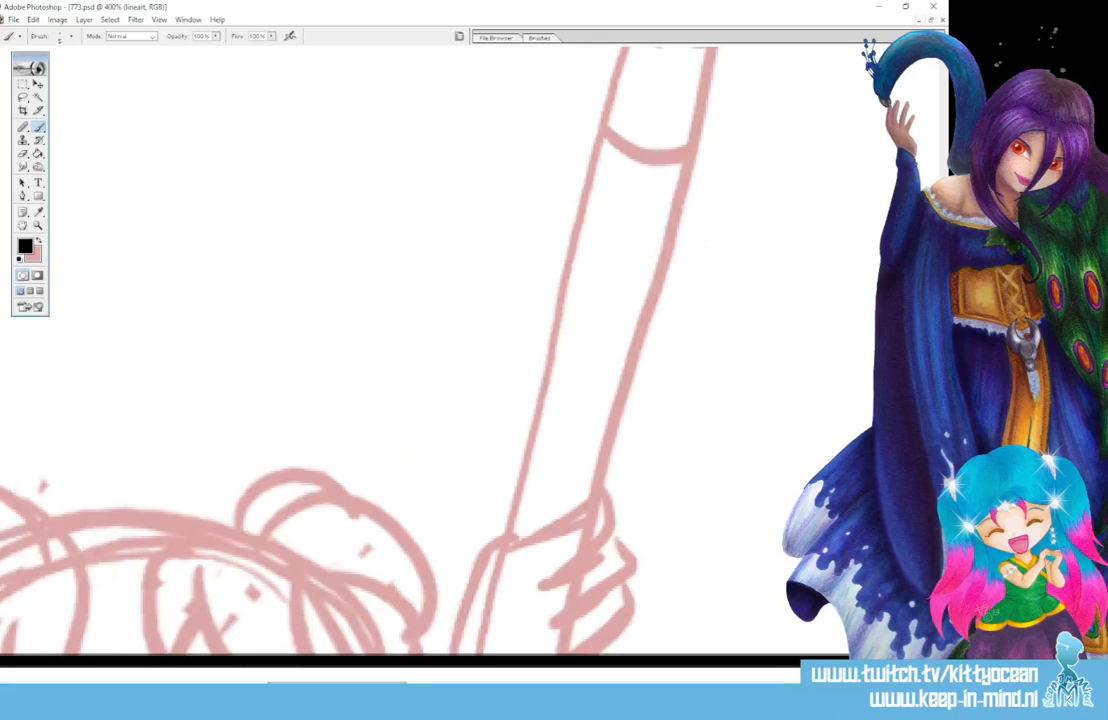
mouse_move(446, 655)
left_mouse_down()
mouse_move(499, 495)
mouse_move(515, 506)
mouse_move(517, 550)
mouse_move(484, 595)
mouse_move(478, 655)
left_mouse_up()
mouse_move(560, 585)
left_mouse_down()
mouse_move(612, 548)
mouse_move(602, 497)
mouse_move(588, 530)
left_mouse_up()
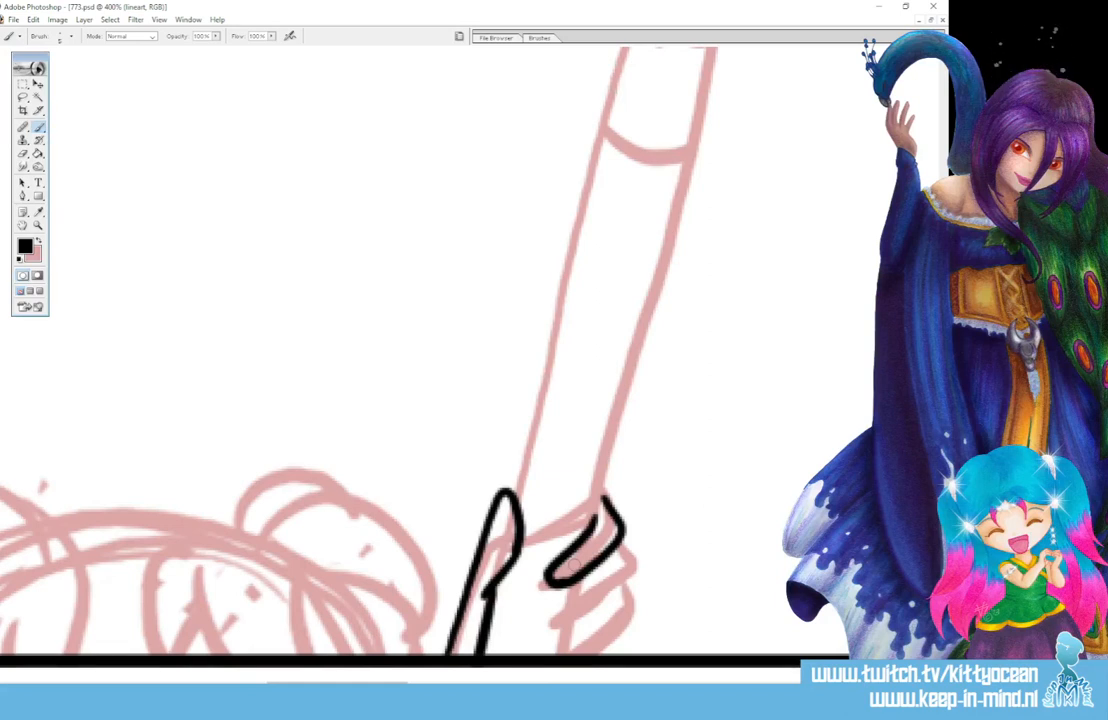
mouse_move(624, 552)
left_mouse_down()
mouse_move(574, 577)
mouse_move(537, 618)
left_mouse_up()
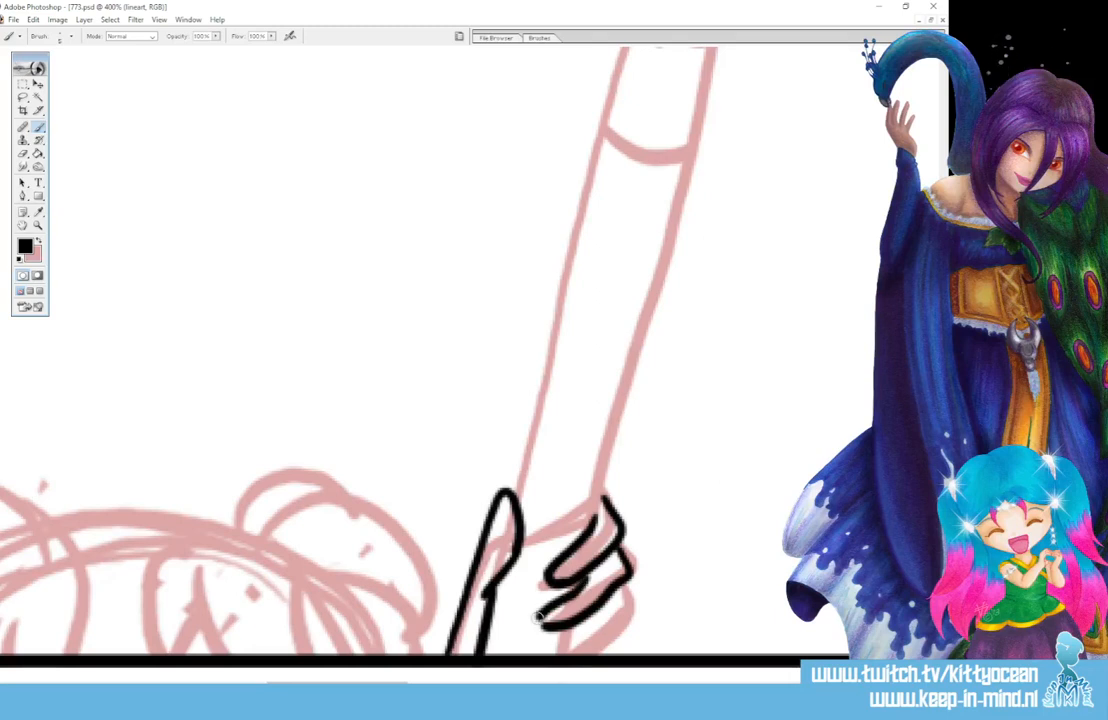
left_click_drag(627, 585, 554, 655)
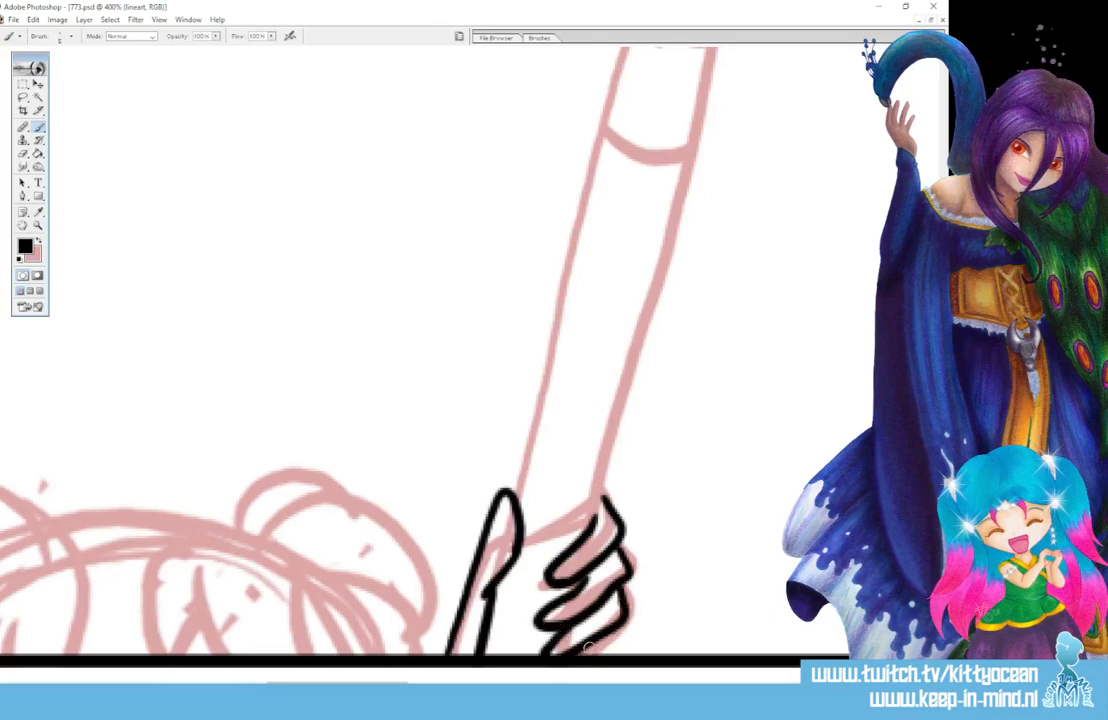
left_click_drag(615, 627, 606, 655)
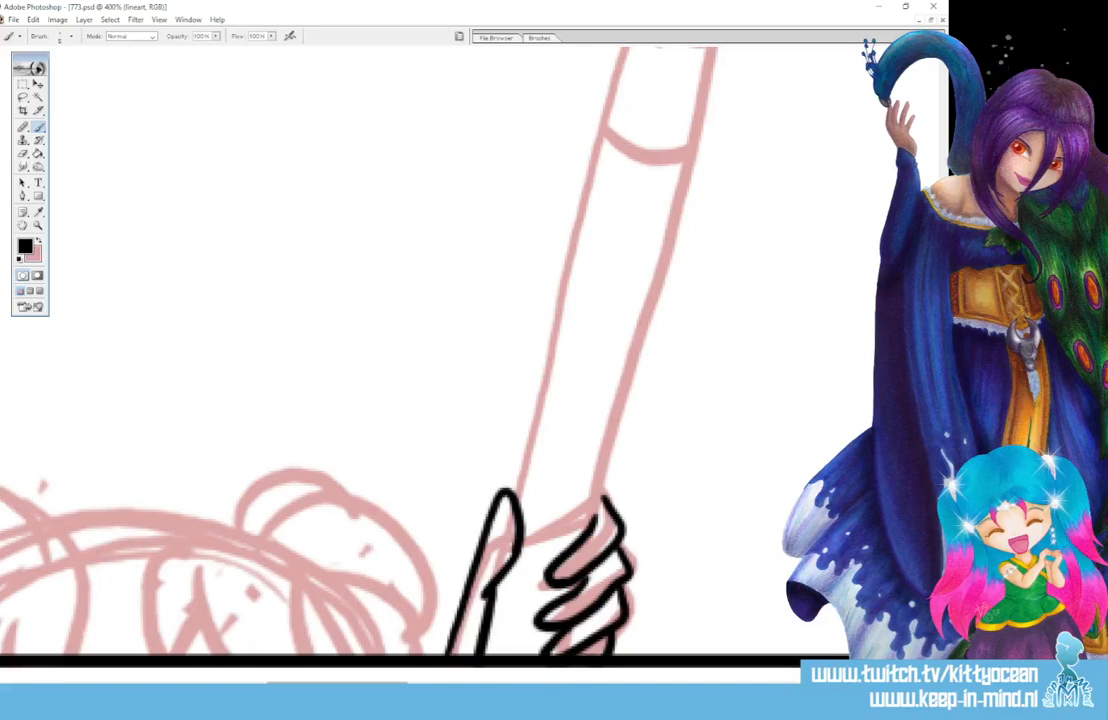
scroll(512, 618, "up", 3)
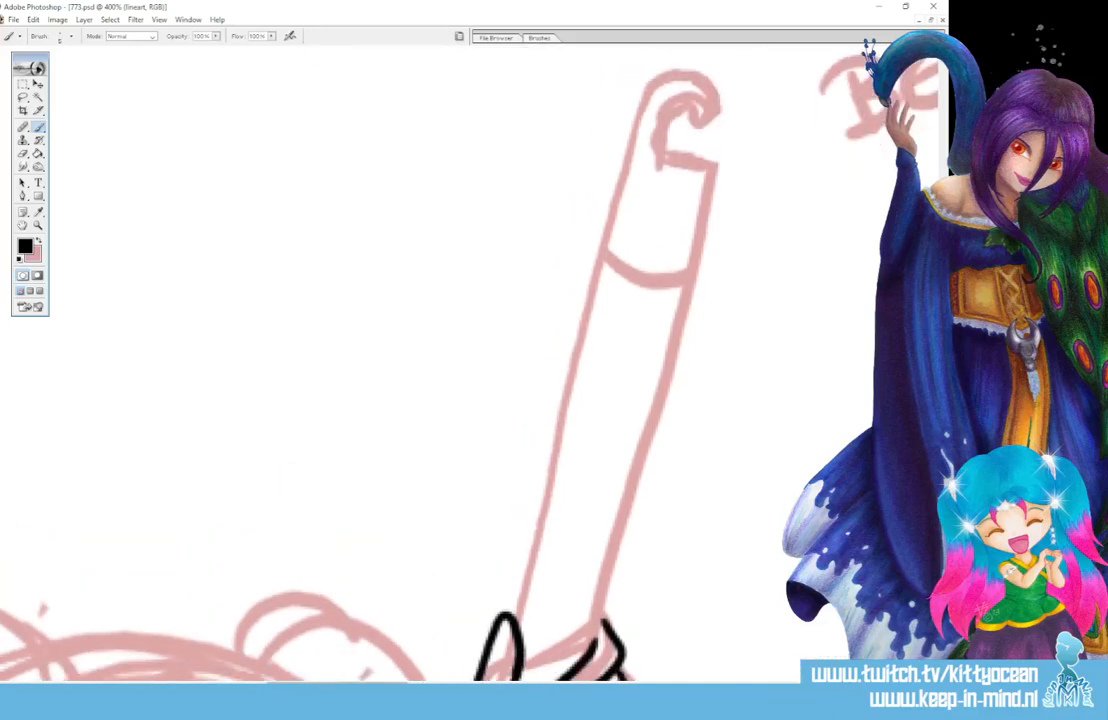
mouse_move(512, 618)
left_mouse_down()
mouse_move(623, 159)
mouse_move(651, 97)
mouse_move(685, 73)
mouse_move(717, 81)
mouse_move(727, 124)
mouse_move(703, 128)
mouse_move(709, 110)
mouse_move(697, 102)
mouse_move(679, 108)
mouse_move(669, 132)
mouse_move(672, 148)
mouse_move(712, 157)
mouse_move(597, 624)
left_mouse_up()
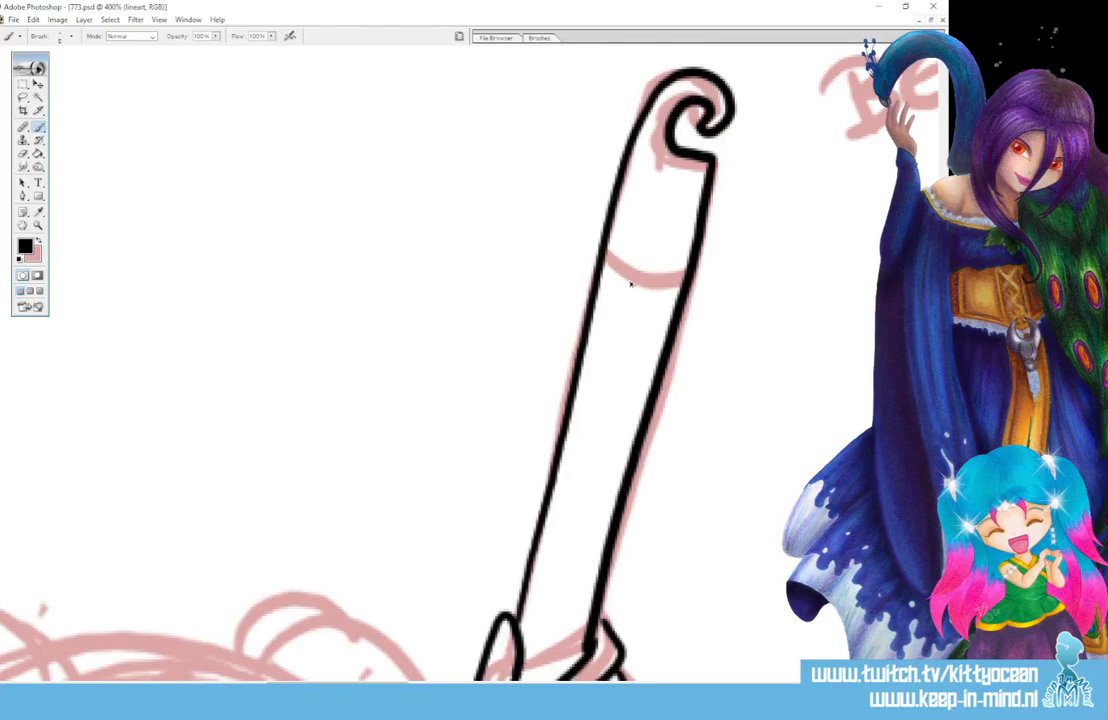
key("ctrl+z")
key("ctrl+alt+z")
key("ctrl+alt+z")
key("ctrl+alt+z")
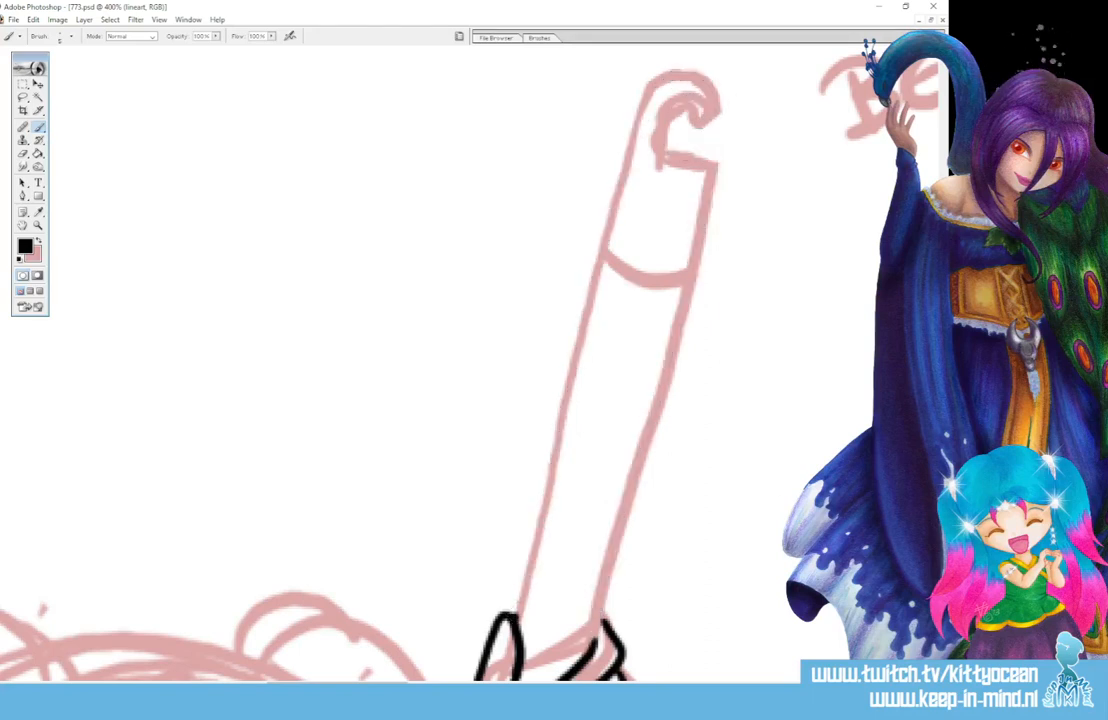
- Ink the second panel's hooked stick with straight sides, a rounded hook at the tip and a curved band below it
left_click(512, 588)
left_click(648, 90, "shift")
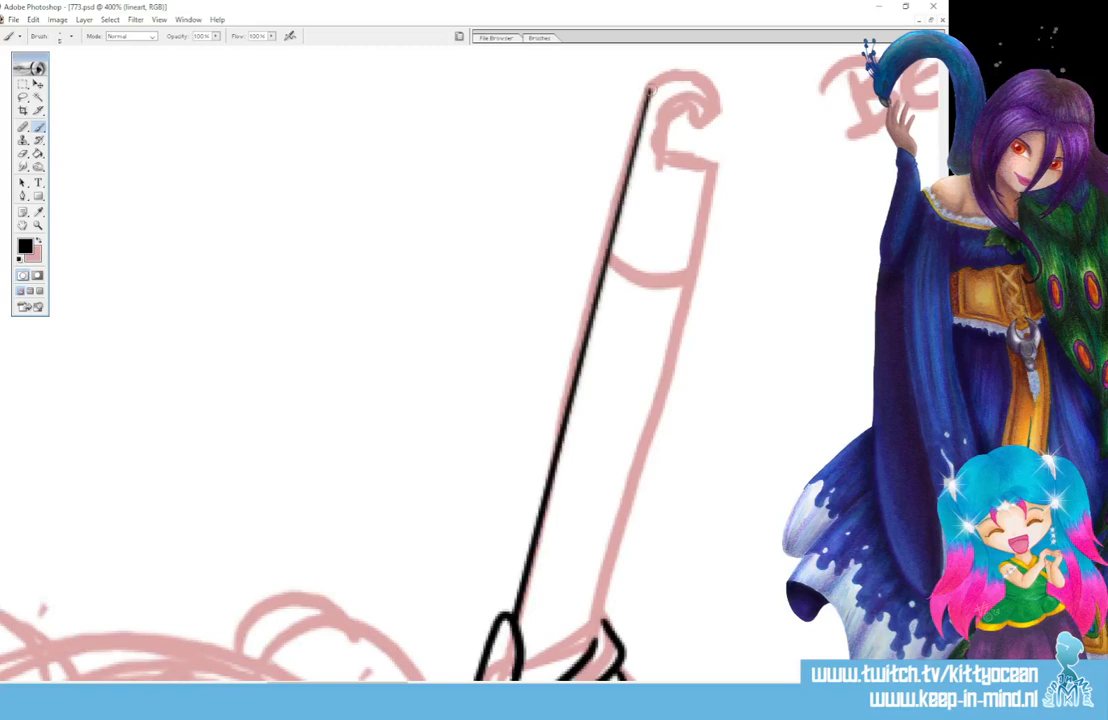
mouse_move(648, 92)
left_mouse_down()
mouse_move(706, 81)
mouse_move(724, 106)
mouse_move(715, 126)
mouse_move(679, 108)
mouse_move(664, 132)
mouse_move(673, 155)
mouse_move(714, 168)
left_mouse_up()
key("ctrl+z")
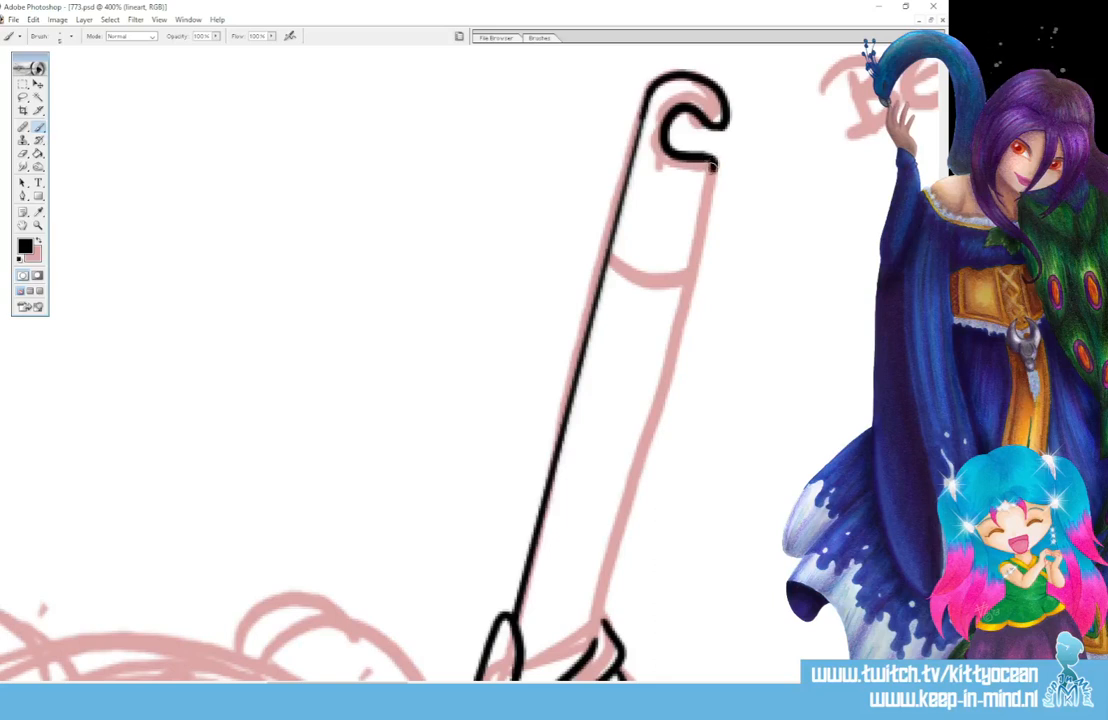
left_click(611, 574, "shift")
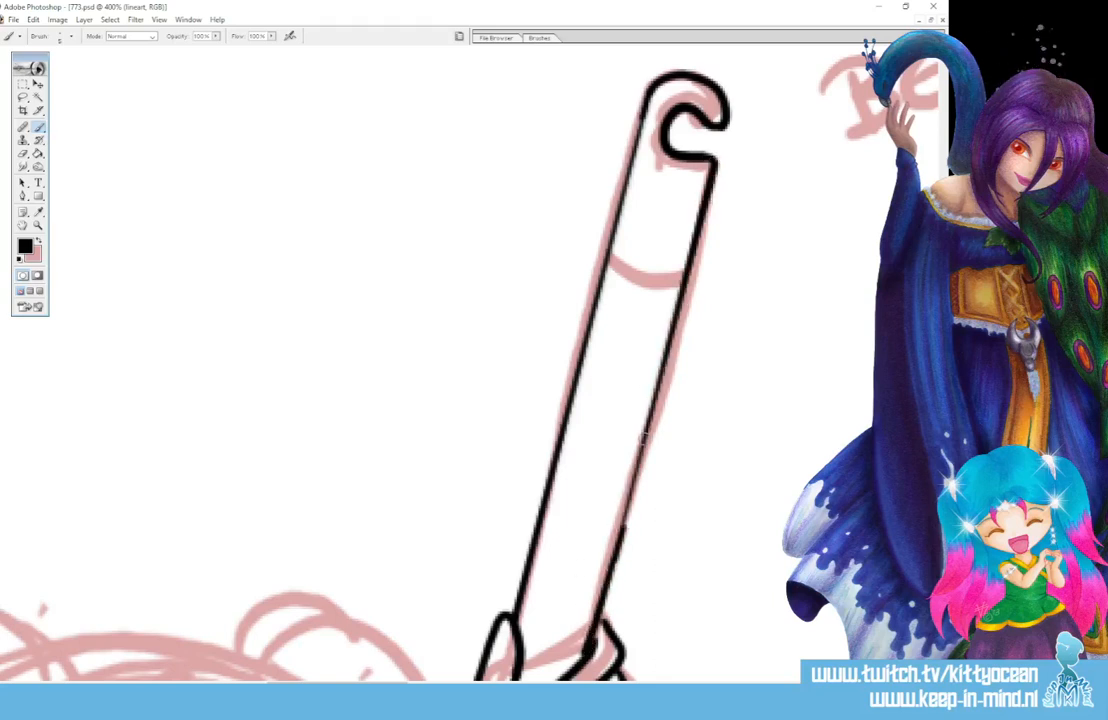
mouse_move(608, 255)
left_mouse_down()
mouse_move(643, 282)
mouse_move(686, 270)
left_mouse_up()
left_click_drag(667, 121, 696, 119)
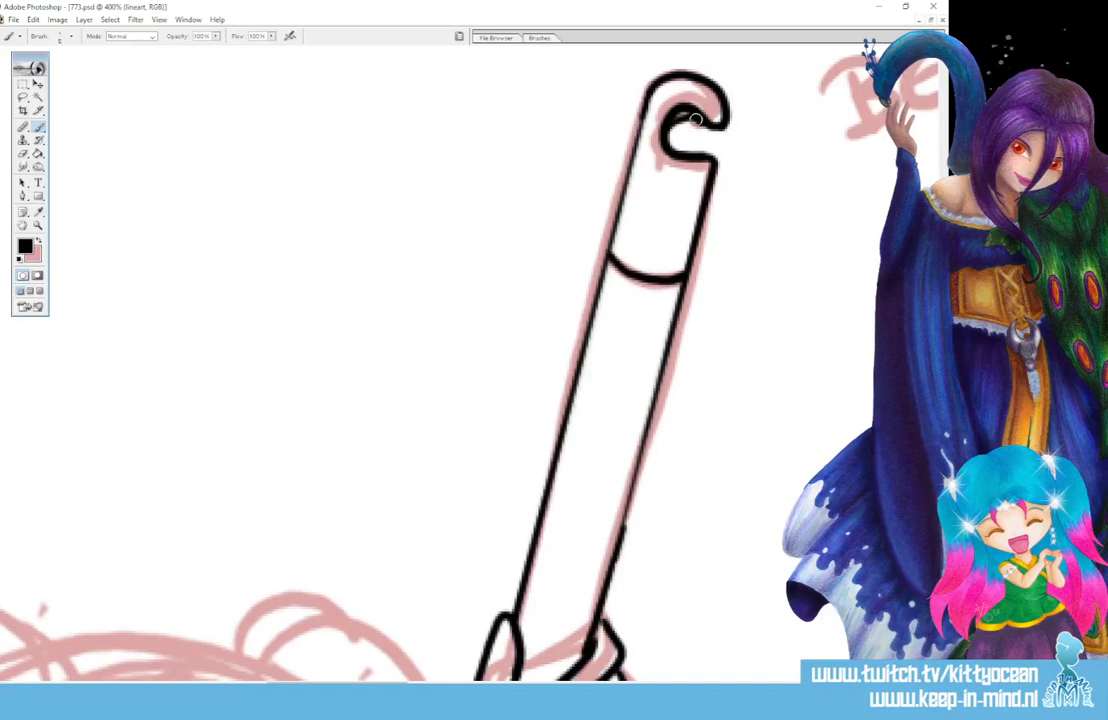
- Ink the rounded hair bun on the right of the second panel's character, with a smaller arc behind it and a curved lock below
scroll(697, 119, "down", 3)
scroll(697, 119, "up", 3)
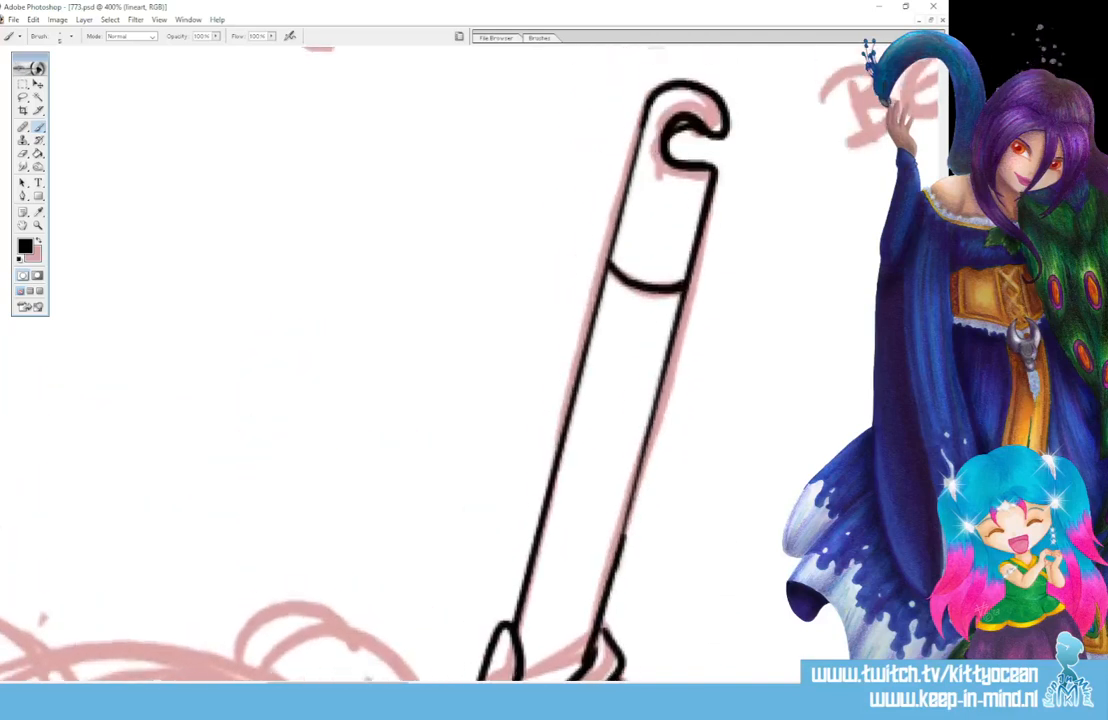
scroll(560, 421, "down", 3)
scroll(560, 421, "left", 3)
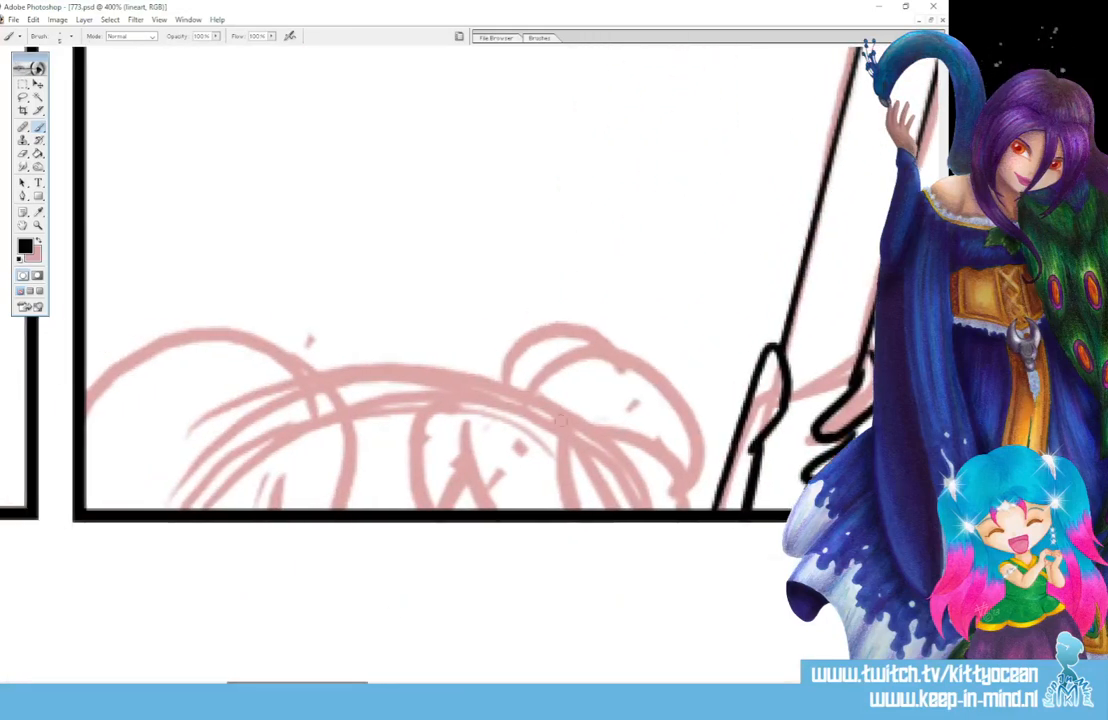
mouse_move(547, 408)
left_mouse_down()
mouse_move(592, 347)
mouse_move(668, 505)
left_mouse_up()
left_click_drag(585, 425, 655, 510)
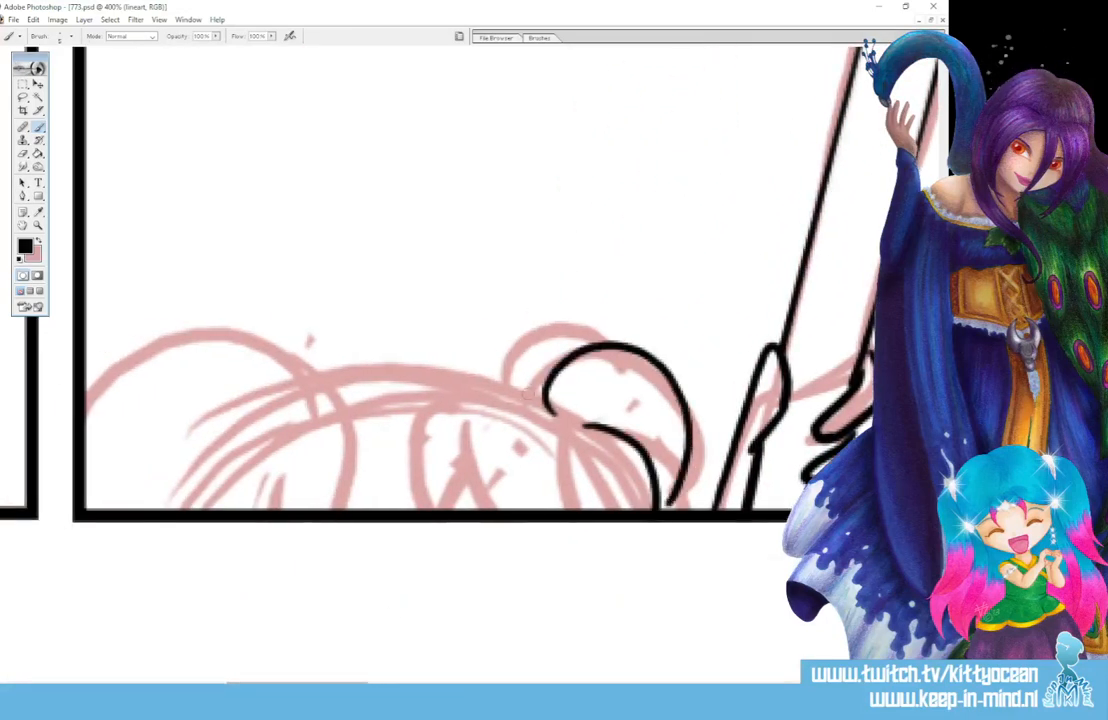
mouse_move(518, 396)
left_mouse_down()
mouse_move(529, 357)
mouse_move(628, 345)
left_mouse_up()
left_click_drag(588, 428, 577, 508)
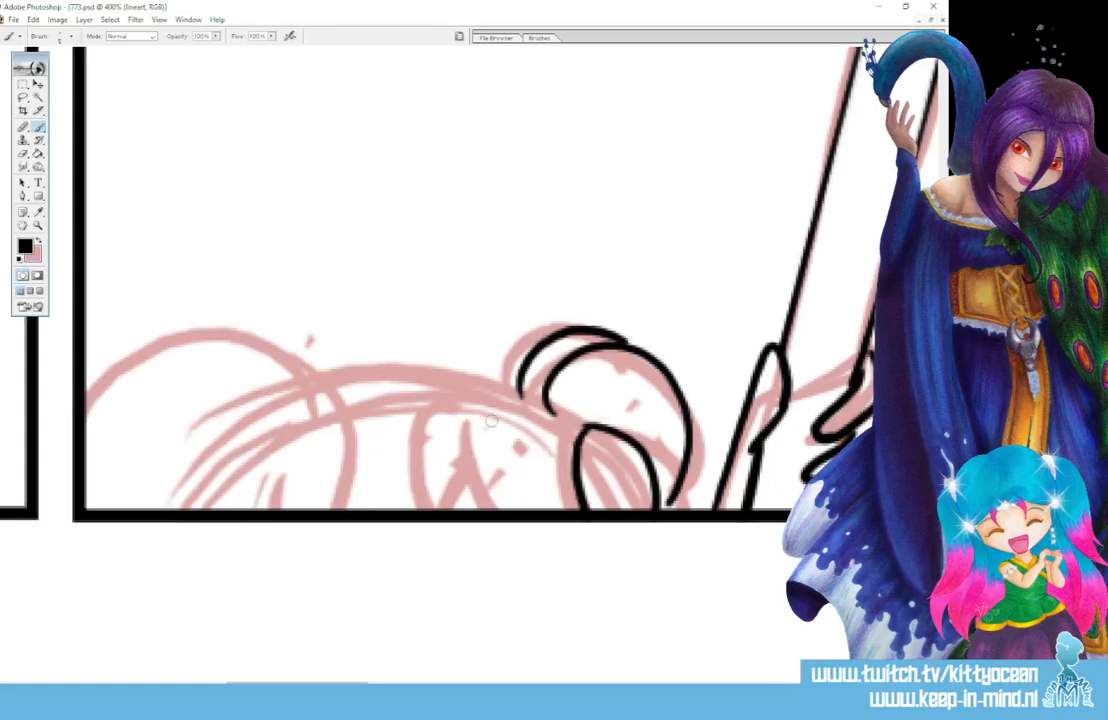
- Ink the curved top of the head, the large rounded hair bun on the left, and the fringe locks and strands down to the panel border
mouse_move(491, 421)
left_mouse_down()
mouse_move(484, 511)
mouse_move(434, 430)
mouse_move(435, 511)
left_mouse_up()
left_click_drag(463, 510, 476, 494)
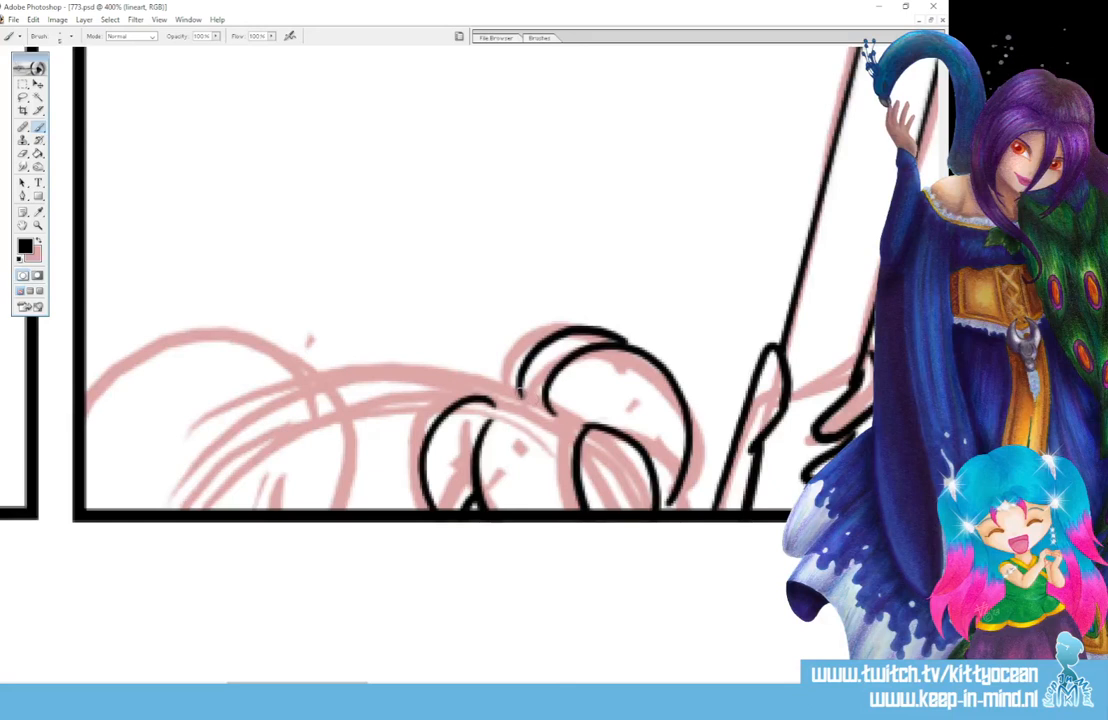
mouse_move(520, 388)
left_mouse_down()
mouse_move(330, 378)
mouse_move(290, 394)
mouse_move(345, 505)
left_mouse_up()
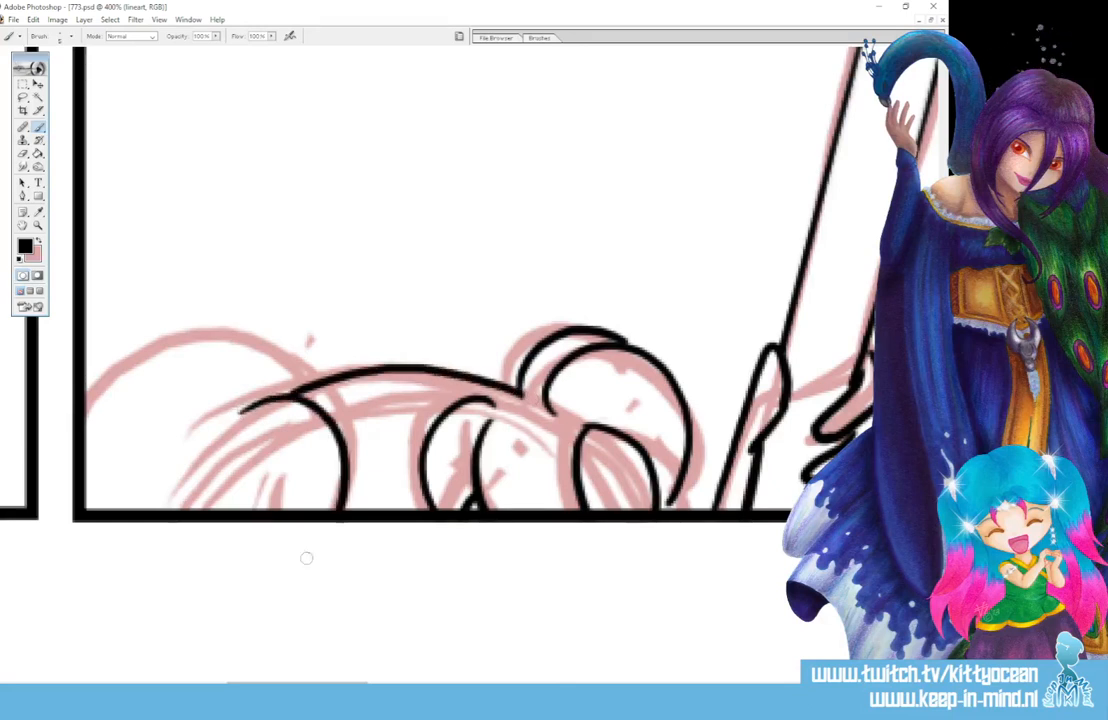
mouse_move(288, 388)
left_mouse_down()
mouse_move(85, 412)
mouse_move(85, 479)
left_mouse_up()
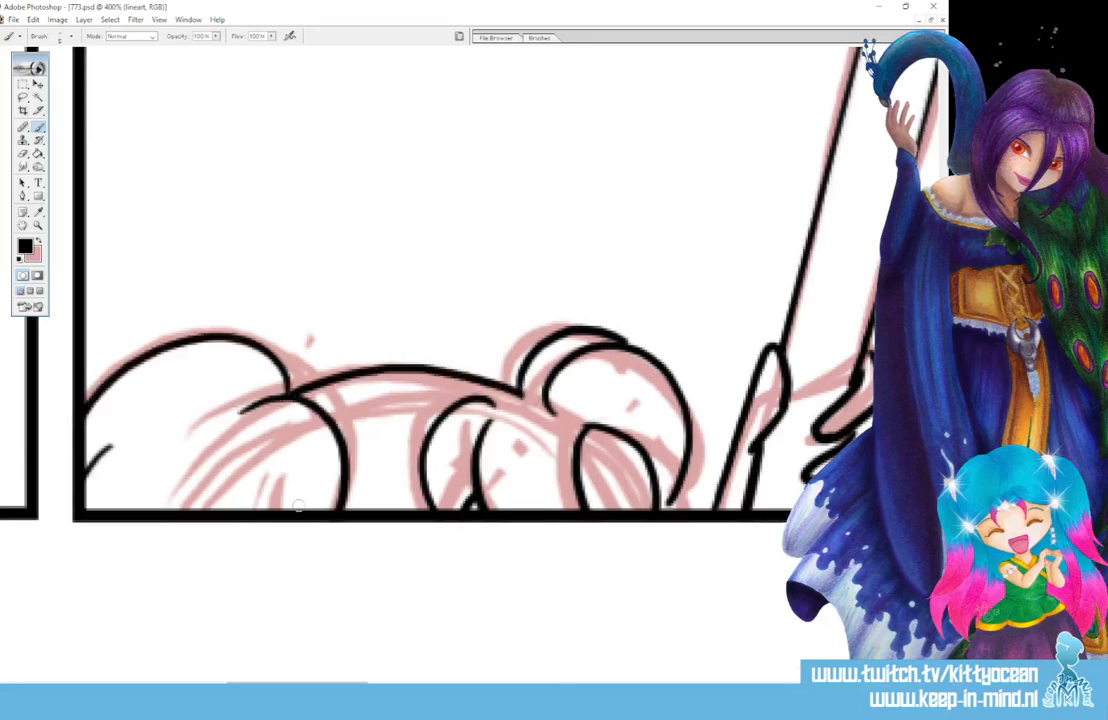
left_click_drag(290, 494, 290, 510)
left_click_drag(580, 444, 630, 511)
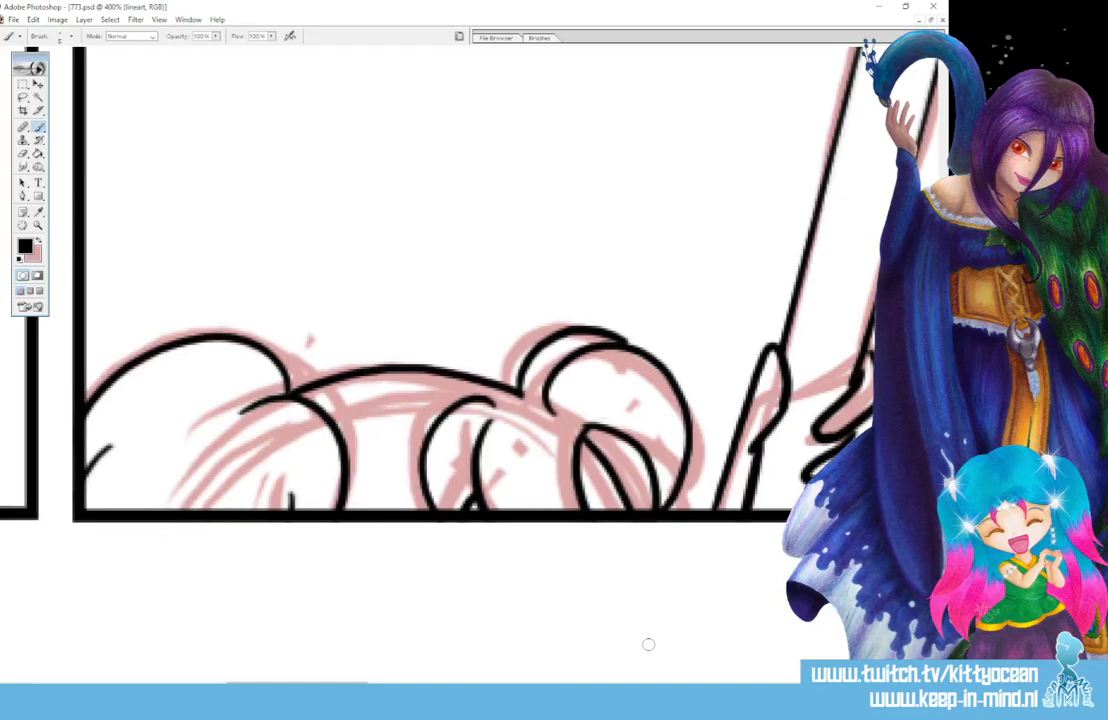
scroll(648, 644, "right", 5)
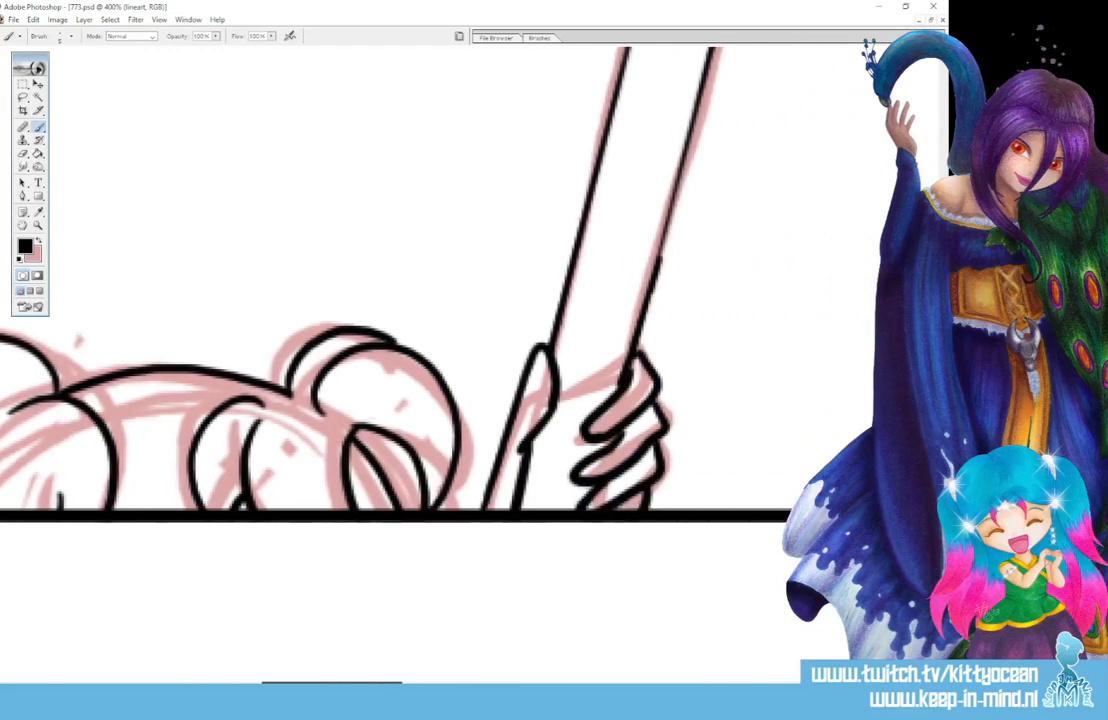
- Smooth the black line along the pole's outer edge just above the gripping hand in the second panel
scroll(321, 585, "right", 1)
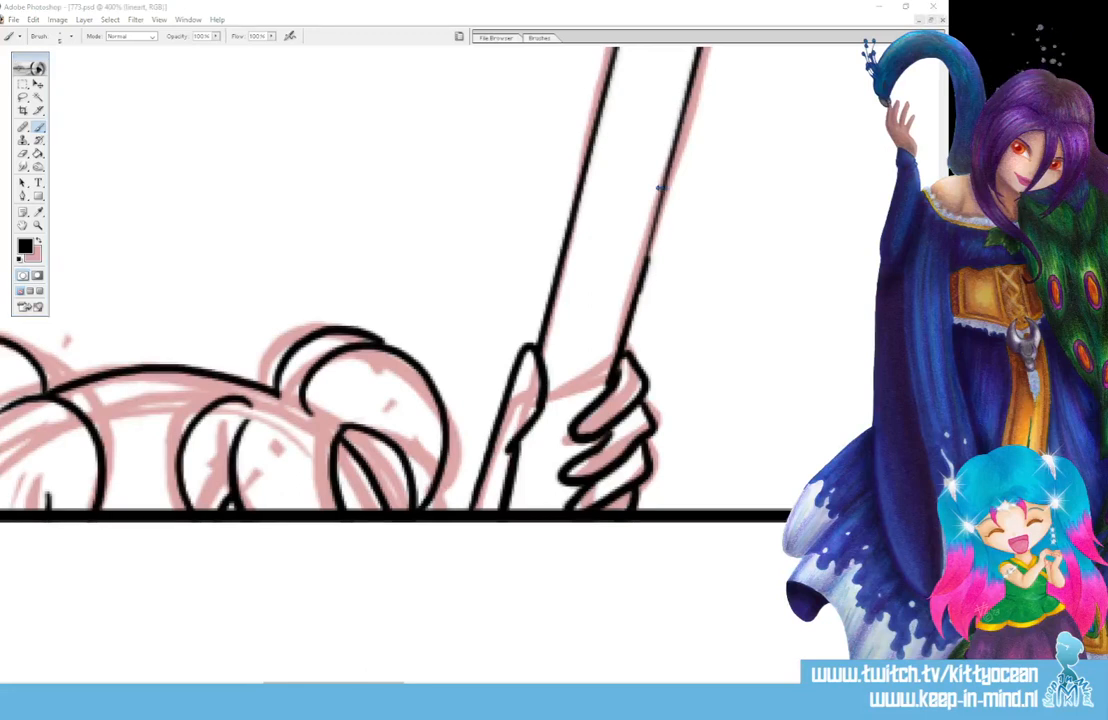
left_click(621, 20)
left_click_drag(661, 193, 645, 272)
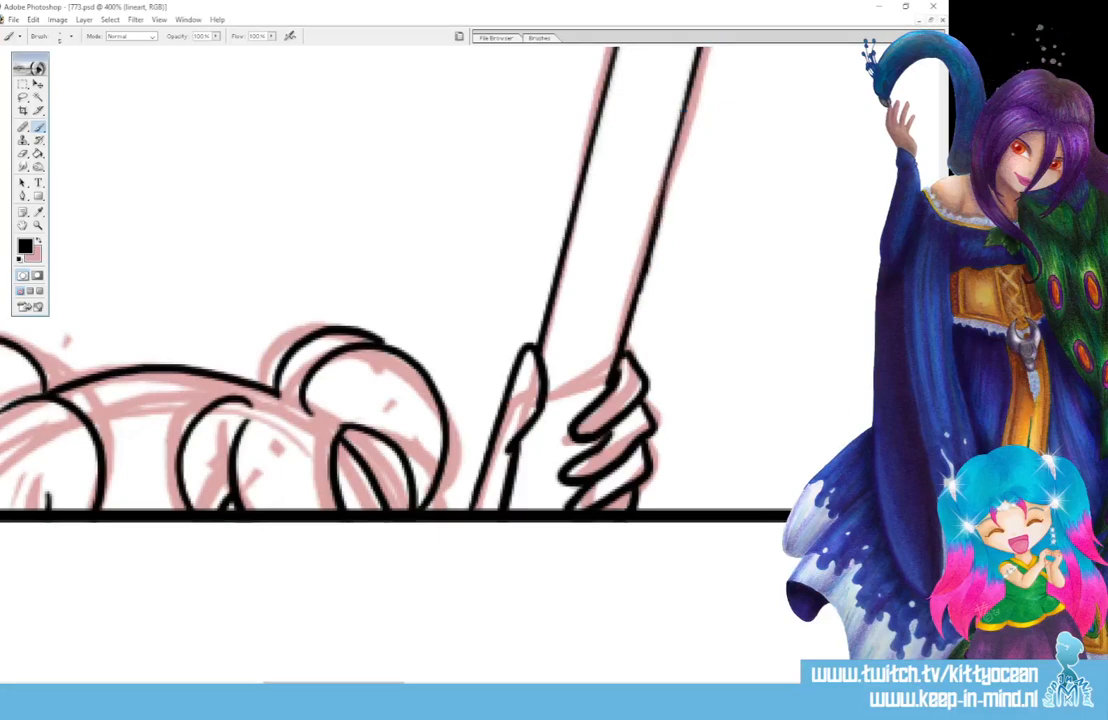
scroll(688, 281, "up", 10)
scroll(407, 350, "up", 2)
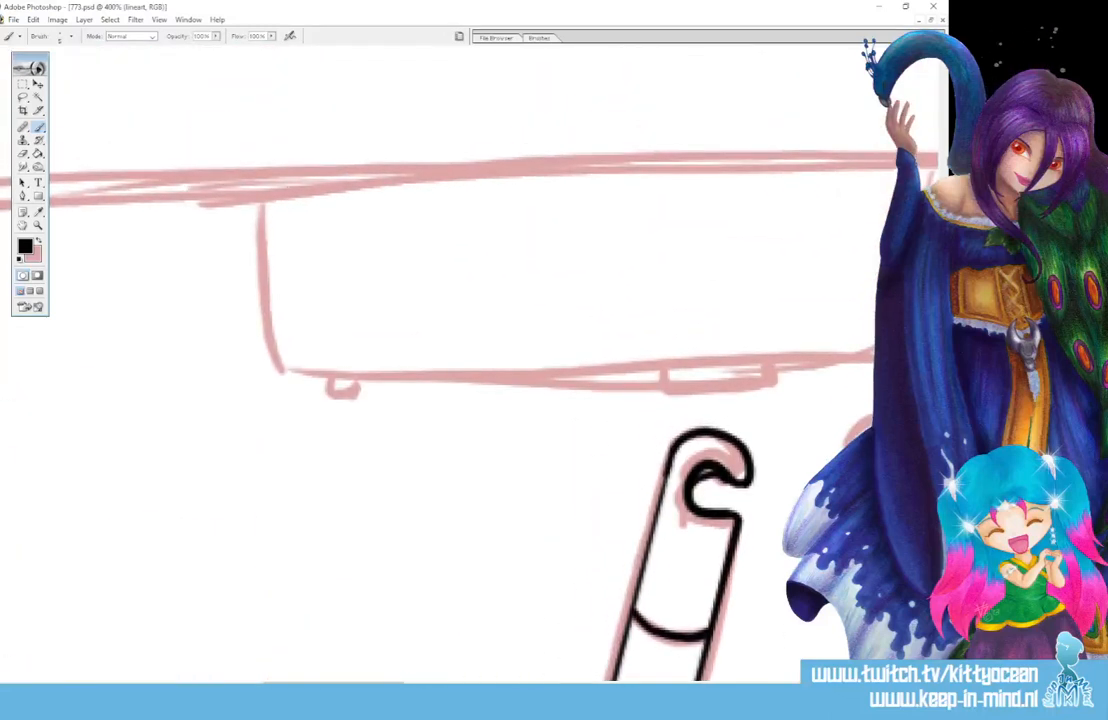
key("ctrl+minus")
key("ctrl+minus")
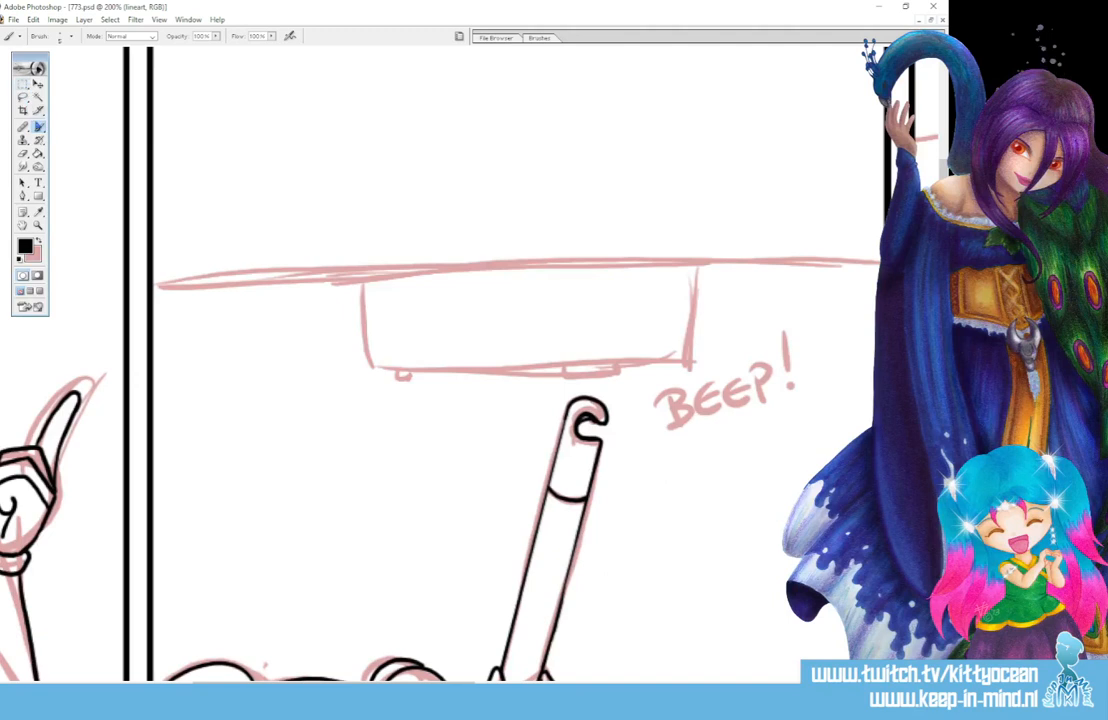
left_click(38, 196)
left_click_drag(144, 176, 885, 259)
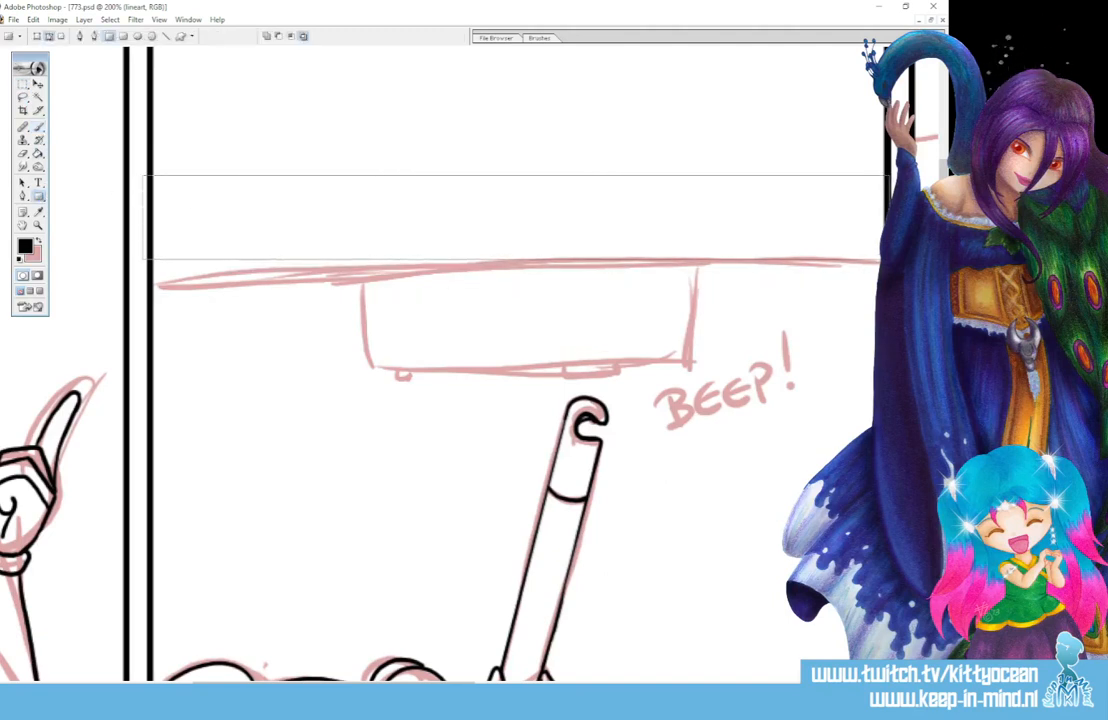
key("ctrl+z")
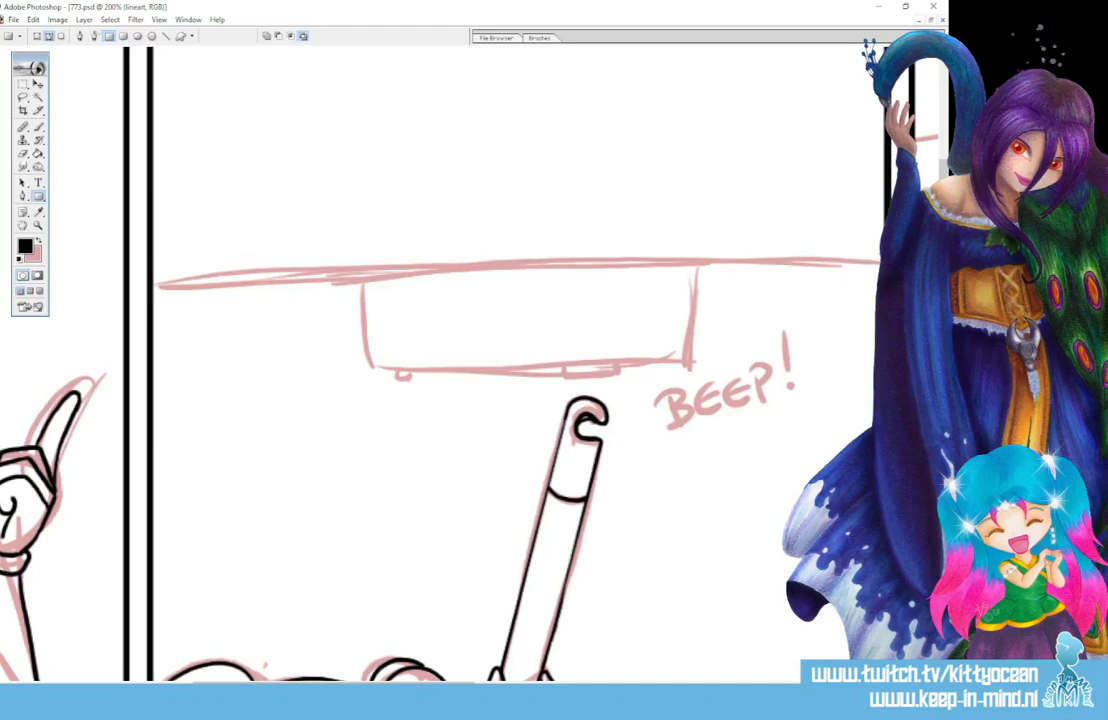
- Draw rectangular paths over the upper parts of the second and third panels, with their lower edges on the sketched ceiling lines
key("ctrl+minus")
key("ctrl+minus")
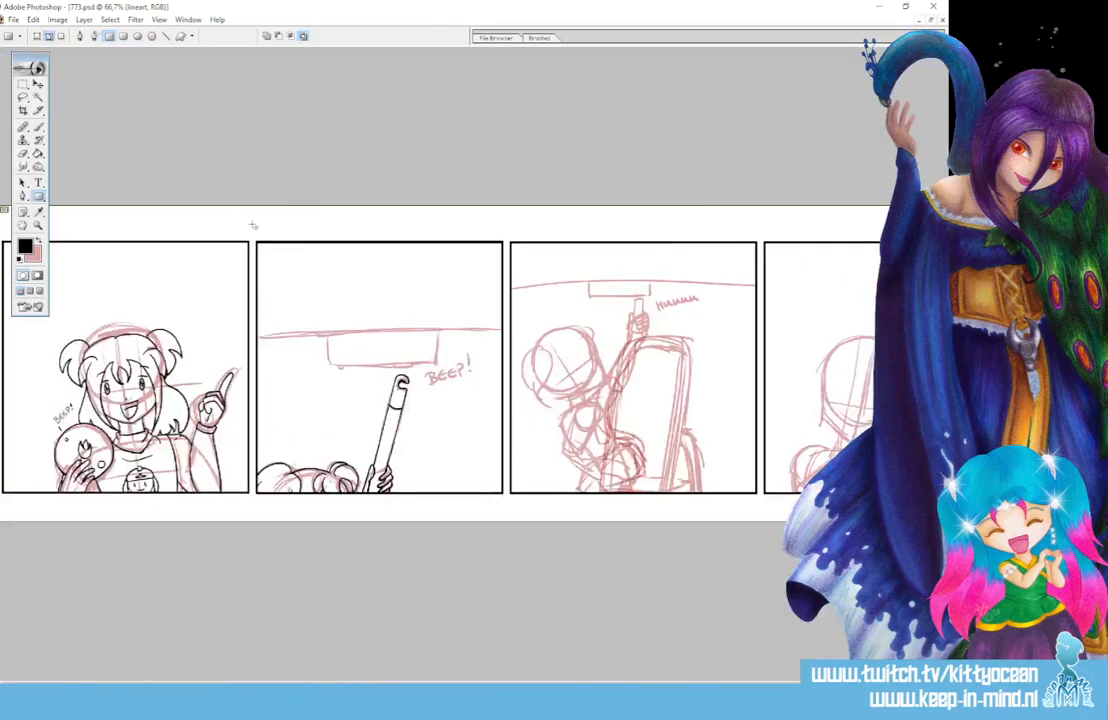
left_click_drag(253, 226, 507, 331)
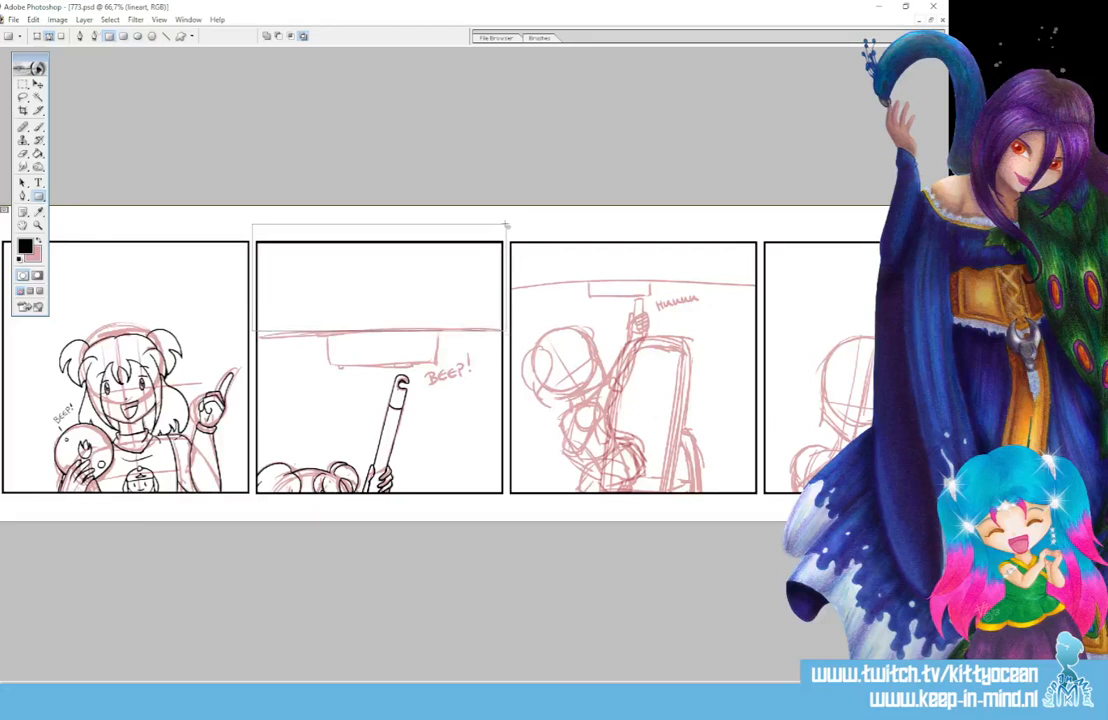
left_click_drag(506, 226, 760, 285)
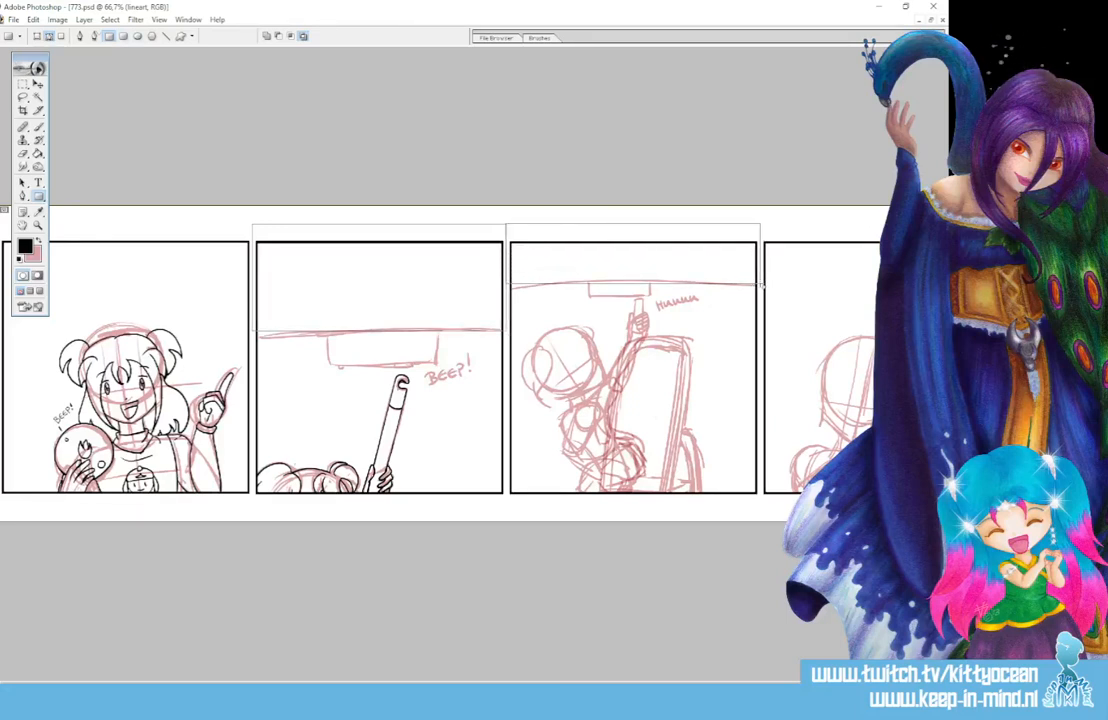
- Stroke both rectangular paths in black as ceiling lines on the lineart layer and delete the paths
left_click(27, 197)
right_click(373, 308)
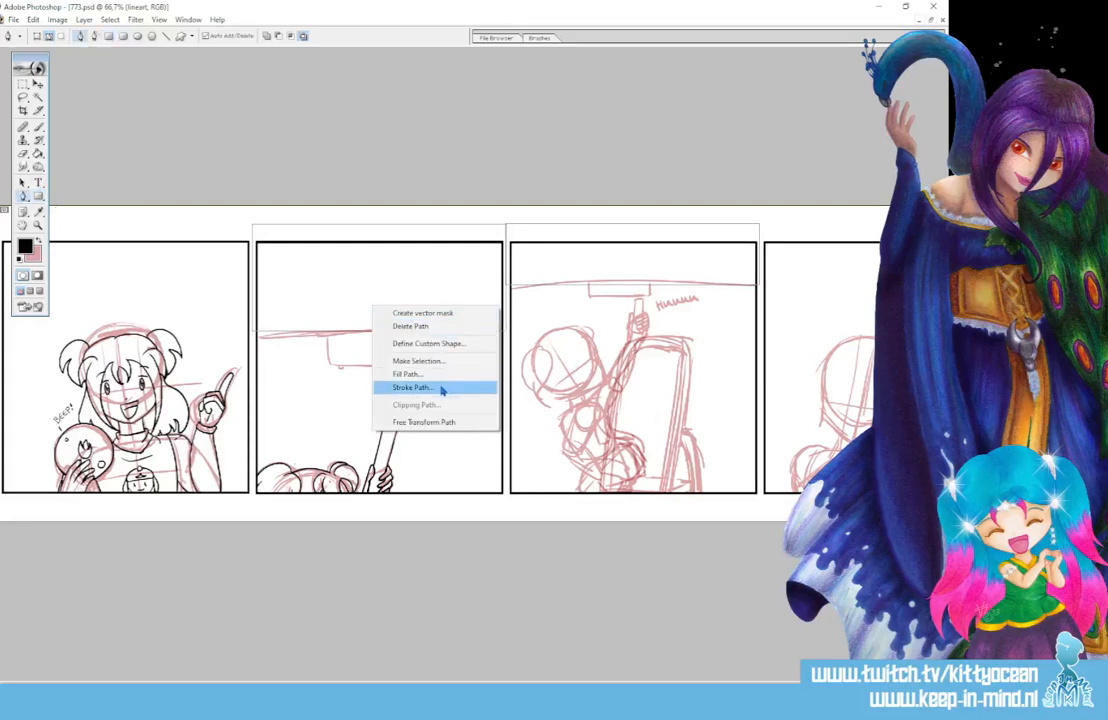
left_click(445, 385)
left_click(533, 351)
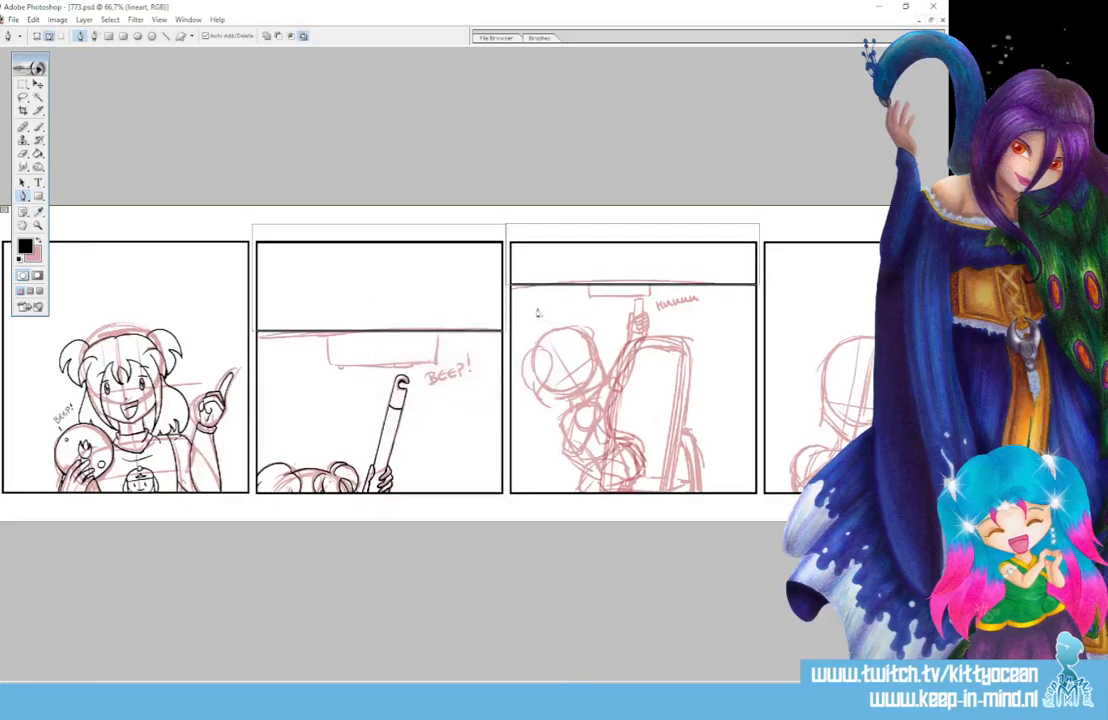
right_click(537, 296)
left_click(590, 329)
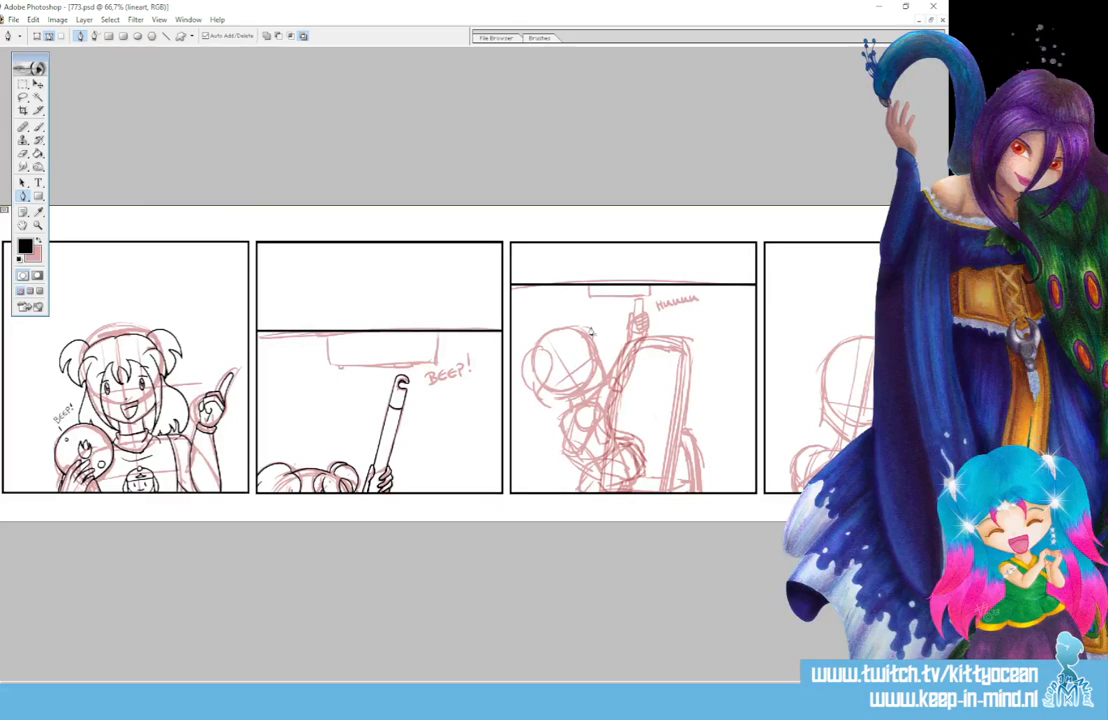
- Ink the ceiling device in the second panel as a round-cornered box, with a small light and short glow rays underneath
key("ctrl+plus")
key("ctrl+plus")
key("ctrl+plus")
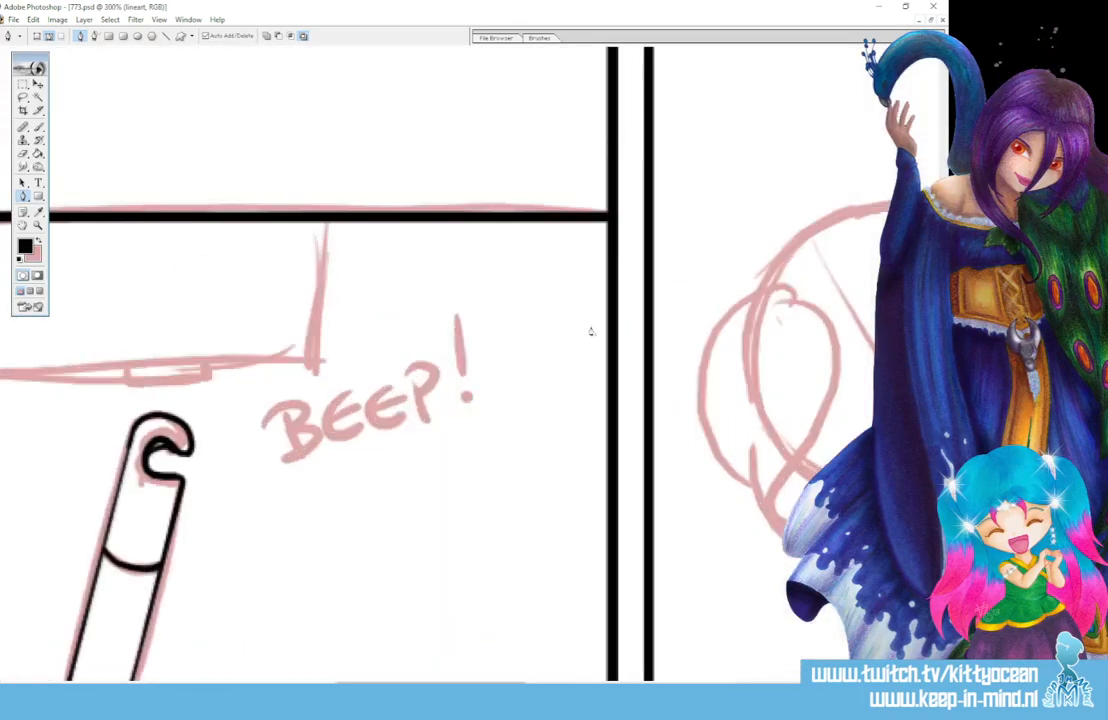
scroll(447, 365, "left", 5)
scroll(447, 365, "left", 3)
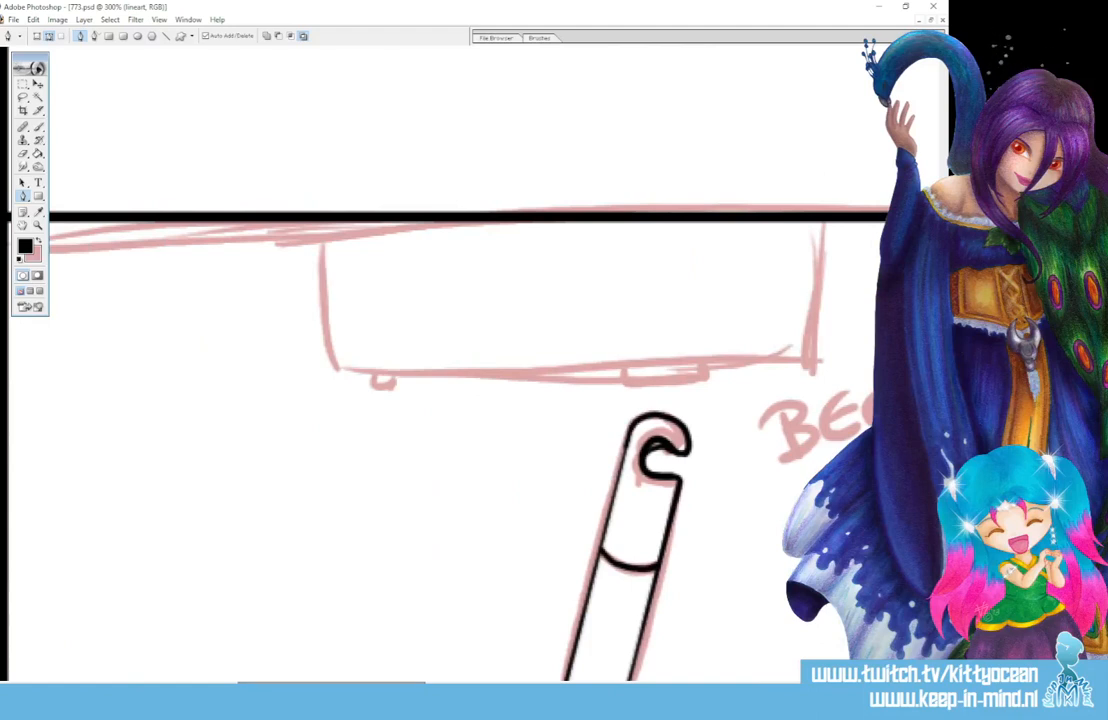
key("b")
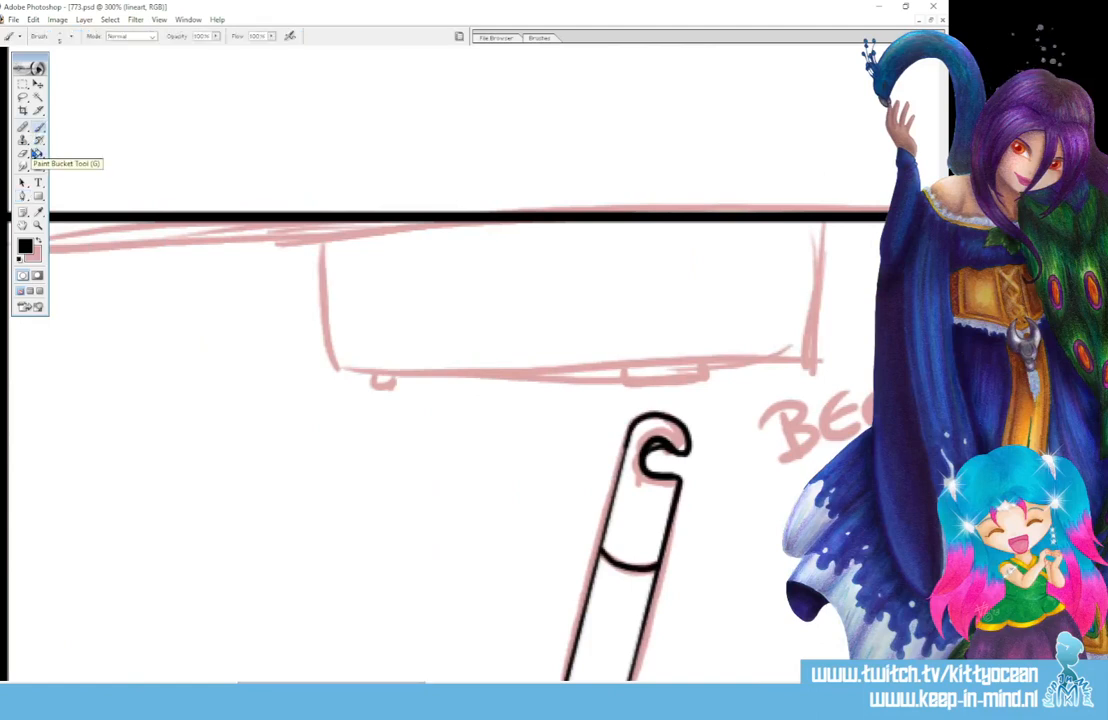
mouse_move(321, 219)
left_mouse_down()
mouse_move(323, 290)
mouse_move(335, 311)
mouse_move(378, 319)
mouse_move(796, 314)
mouse_move(823, 286)
mouse_move(820, 218)
left_mouse_up()
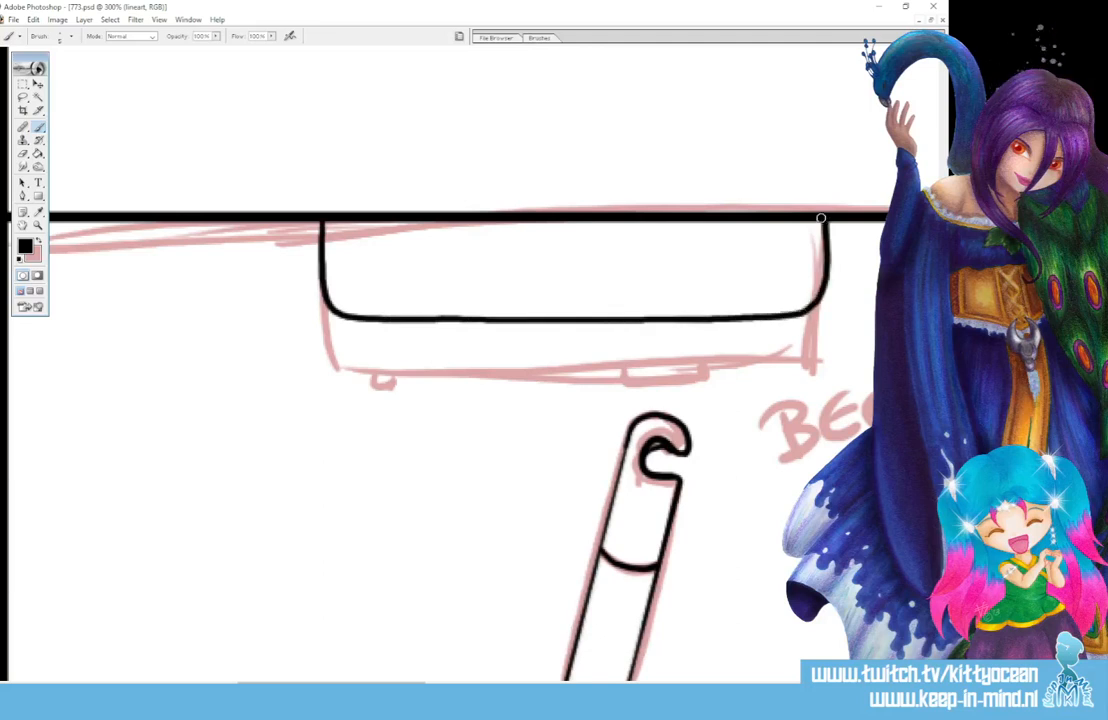
mouse_move(361, 324)
left_mouse_down()
mouse_move(377, 331)
mouse_move(366, 324)
mouse_move(350, 356)
mouse_move(366, 361)
left_mouse_up()
mouse_move(378, 349)
left_mouse_down()
mouse_move(382, 361)
mouse_move(399, 344)
left_mouse_up()
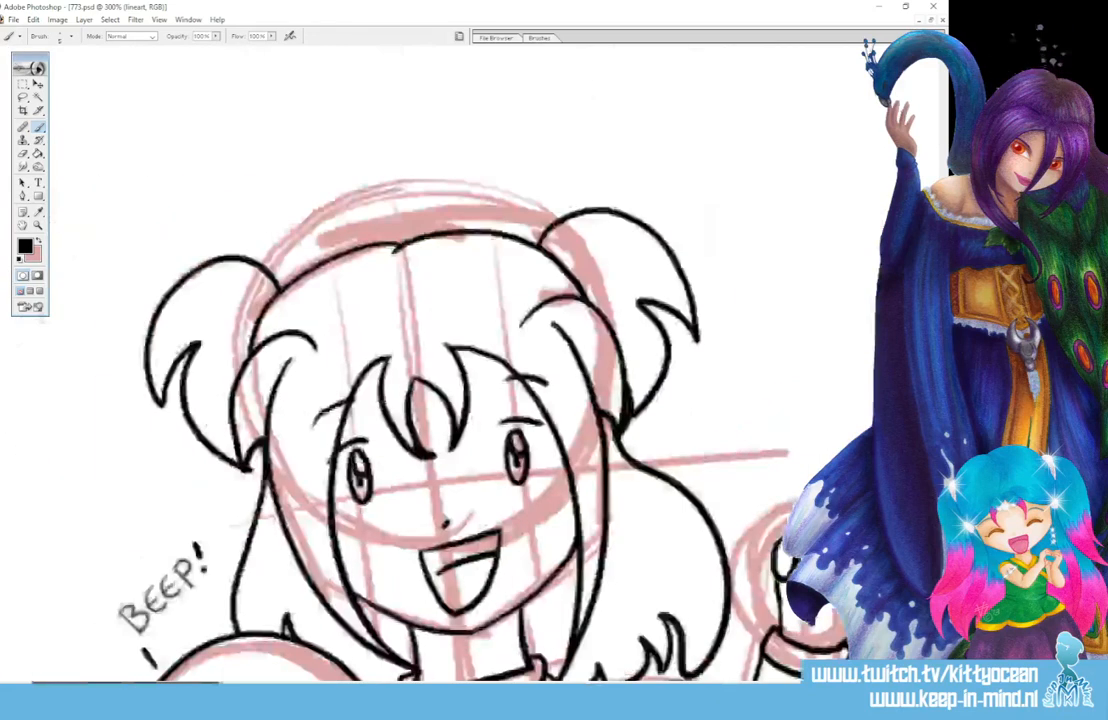
- Ink short glow rays around the small light on the round detector in the first panel
left_click_drag(194, 682, 163, 680)
scroll(560, 380, "down", 3)
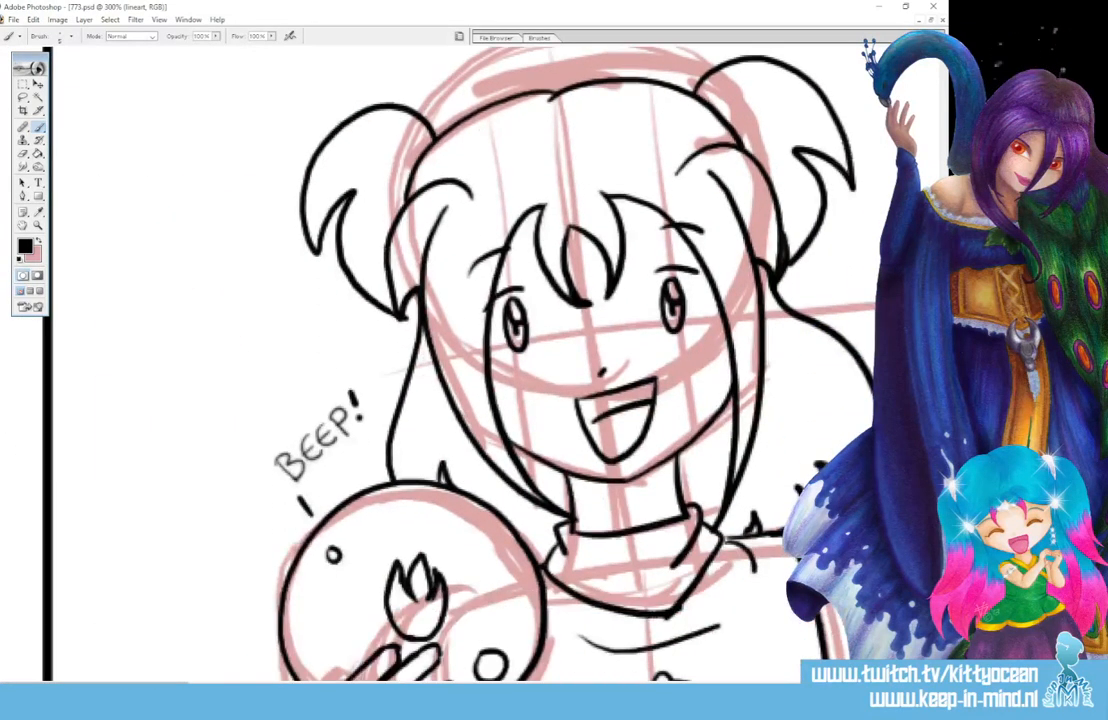
mouse_move(339, 531)
left_mouse_down()
mouse_move(356, 543)
mouse_move(342, 582)
mouse_move(313, 582)
mouse_move(309, 555)
left_mouse_up()
left_click_drag(324, 542, 319, 535)
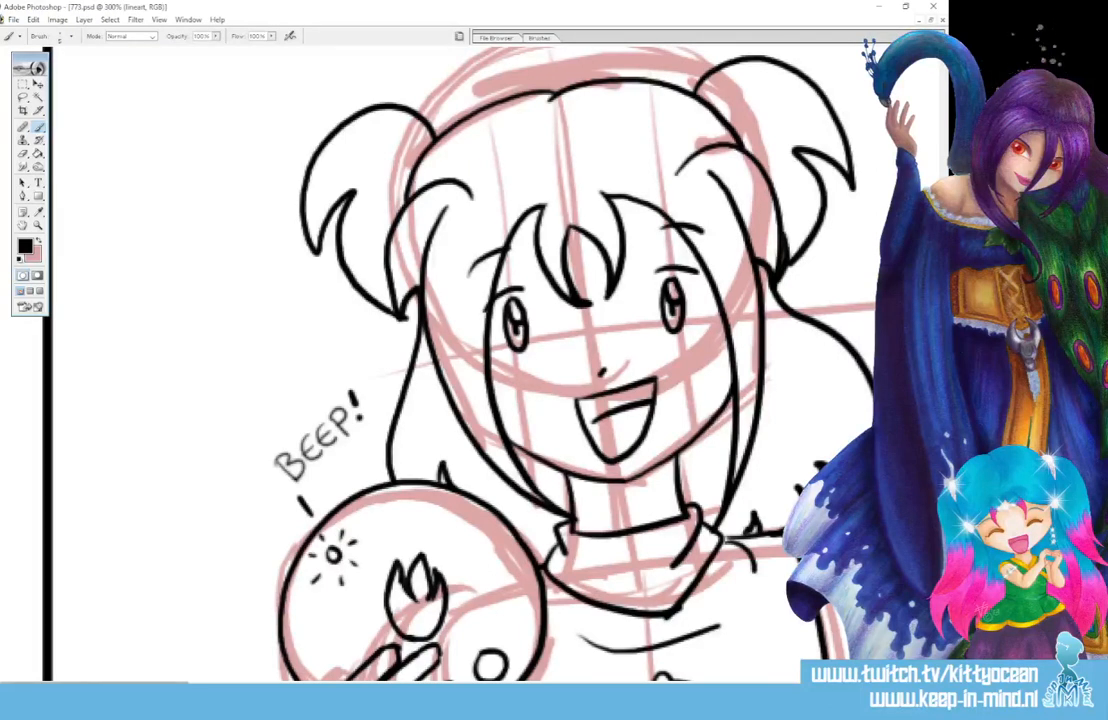
- Ink the small rectangular tab under the second panel's ceiling device and letter "BEEP!" beside it with a short pointer line
left_click_drag(174, 683, 432, 683)
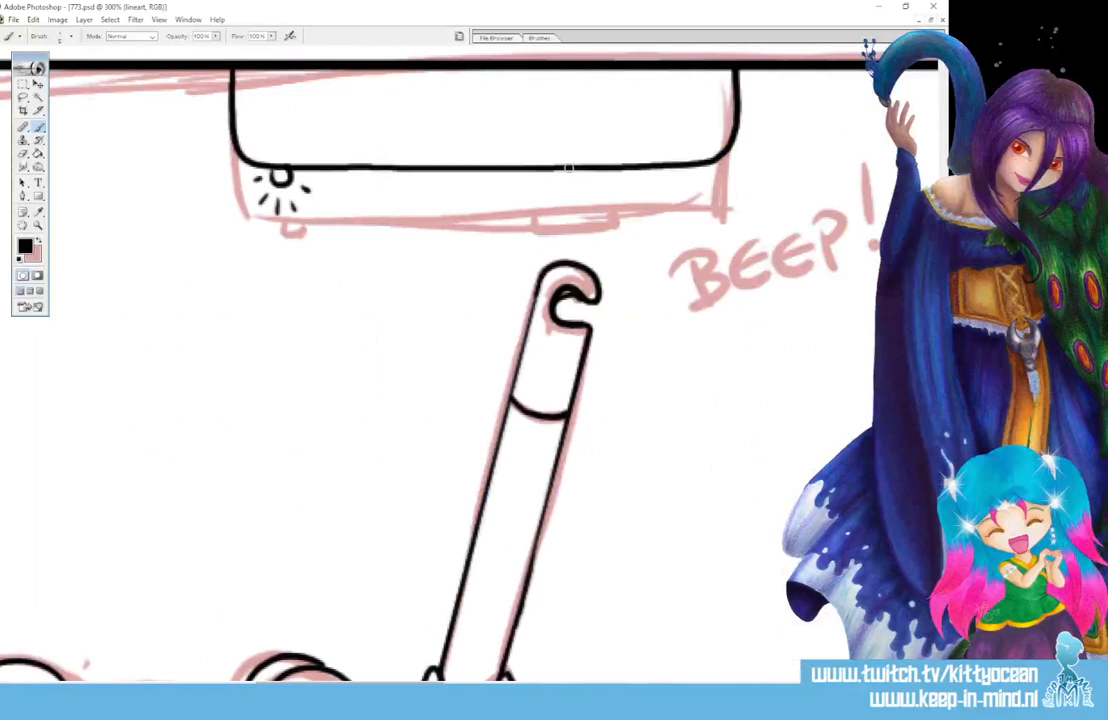
mouse_move(562, 170)
left_mouse_down()
mouse_move(575, 181)
mouse_move(640, 170)
left_mouse_up()
left_click_drag(689, 183, 726, 214)
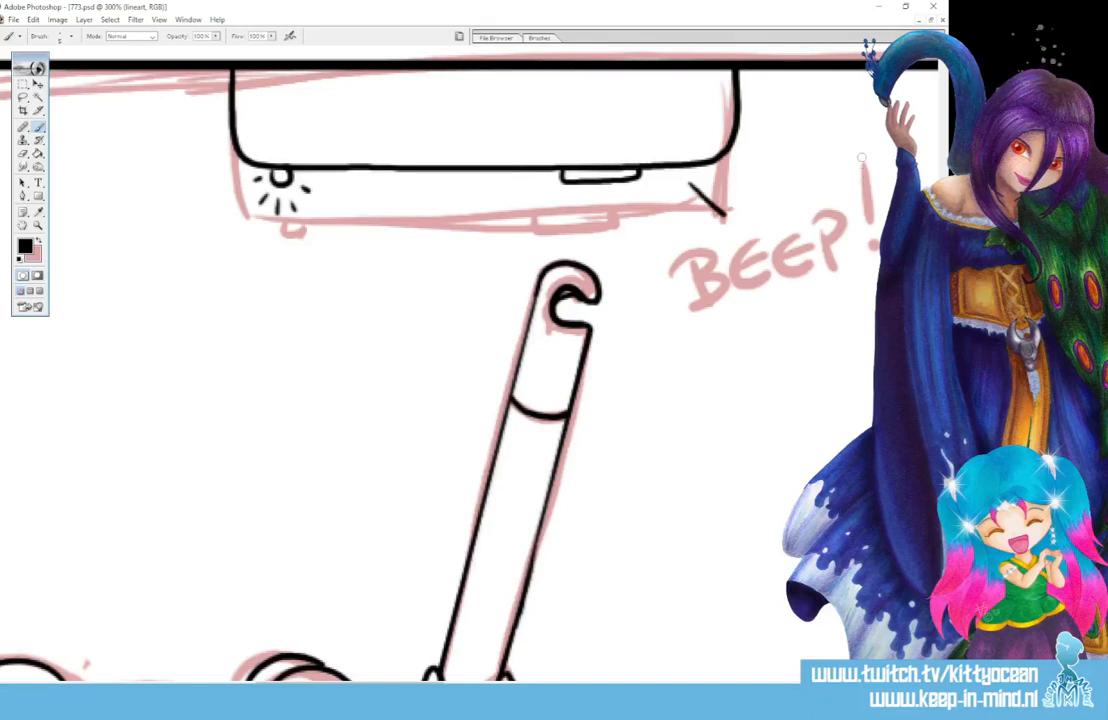
left_click_drag(864, 157, 874, 226)
mouse_move(688, 260)
left_mouse_down()
mouse_move(702, 298)
mouse_move(711, 264)
mouse_move(728, 275)
mouse_move(704, 294)
left_mouse_up()
mouse_move(760, 244)
left_mouse_down()
mouse_move(740, 268)
mouse_move(762, 285)
mouse_move(800, 245)
mouse_move(773, 252)
mouse_move(823, 258)
mouse_move(822, 238)
left_mouse_up()
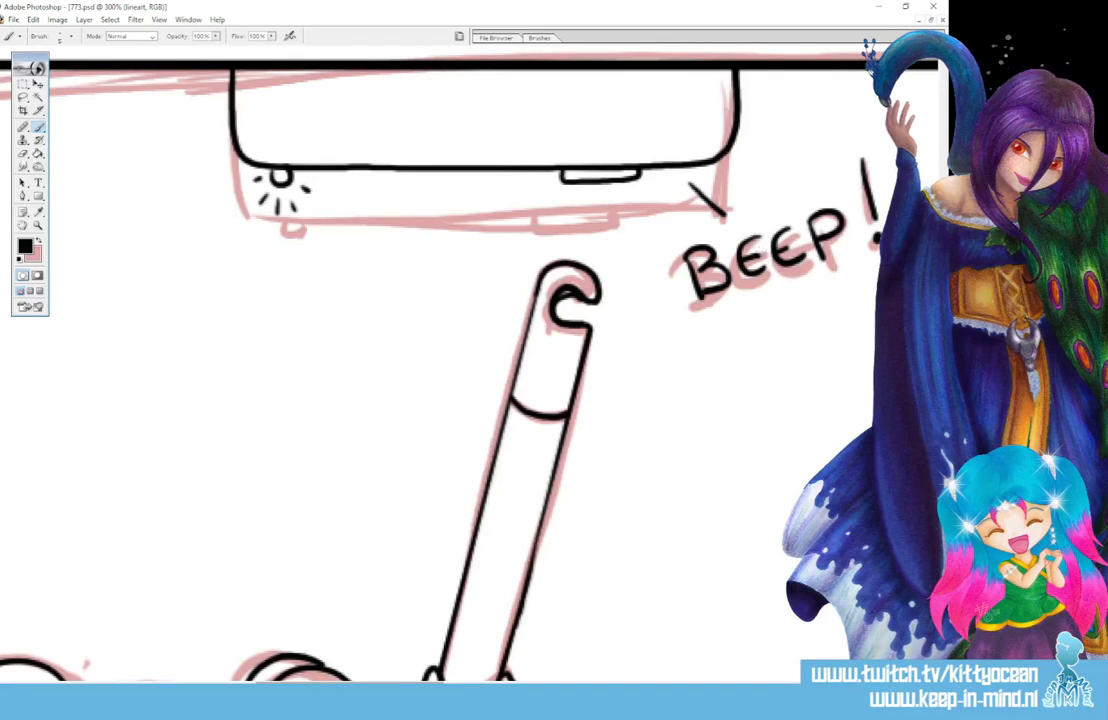
- Ink the front fringe and the facial profile down to the jaw of the third panel's character
left_click_drag(350, 684, 549, 684)
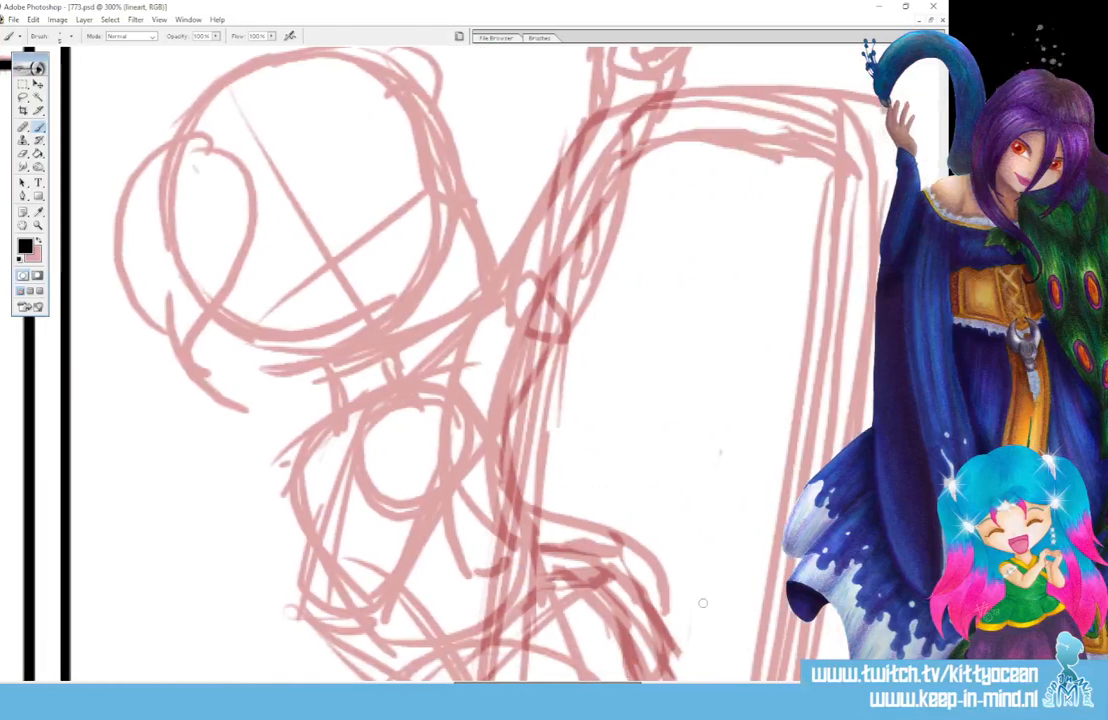
mouse_move(942, 440)
left_mouse_down()
mouse_move(942, 459)
mouse_move(942, 418)
left_mouse_up()
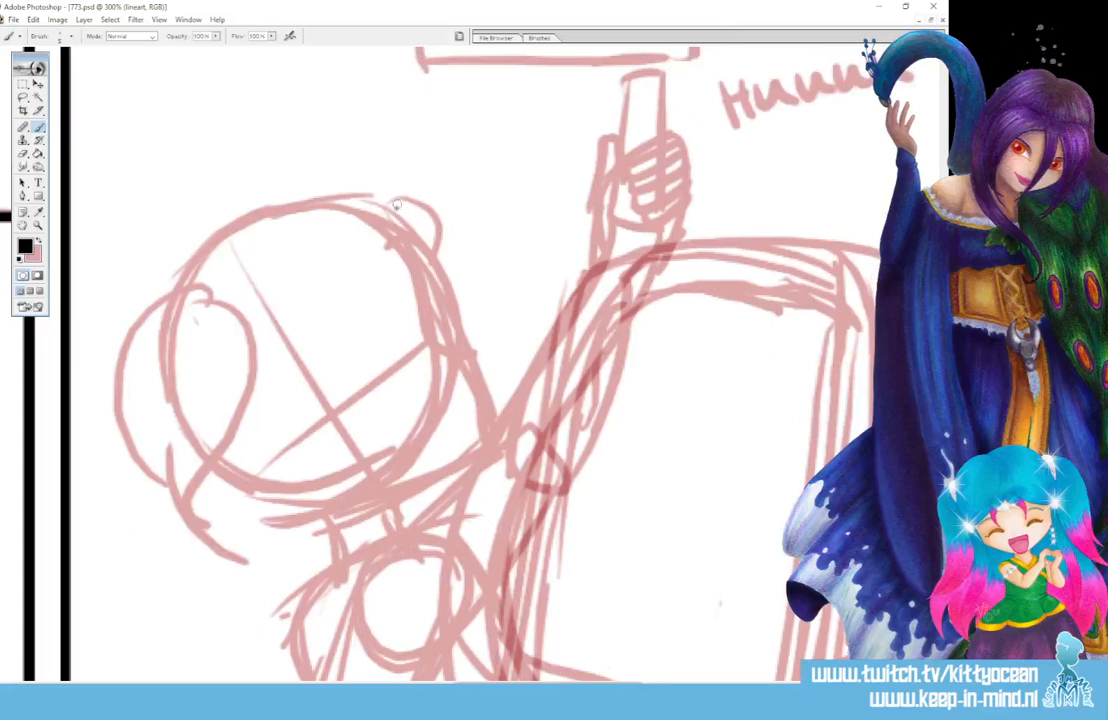
left_click_drag(400, 210, 436, 283)
mouse_move(399, 207)
left_mouse_down()
mouse_move(384, 258)
mouse_move(438, 299)
mouse_move(418, 252)
mouse_move(441, 302)
left_mouse_up()
left_click_drag(416, 246, 445, 303)
mouse_move(418, 250)
left_mouse_down()
mouse_move(430, 328)
mouse_move(471, 349)
mouse_move(476, 370)
mouse_move(466, 462)
mouse_move(382, 498)
left_mouse_up()
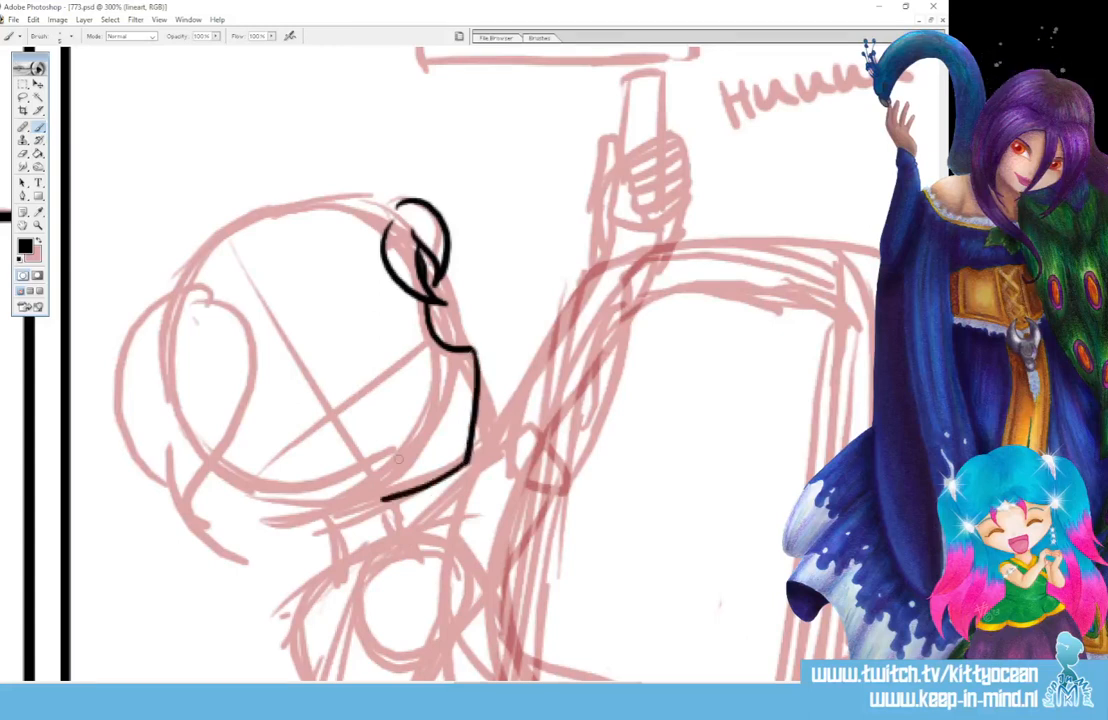
- Ink the long side locks and short hair tufts of the third panel's character, along with the eye and a dot mouth
mouse_move(383, 222)
left_mouse_down()
mouse_move(398, 402)
mouse_move(453, 507)
left_mouse_up()
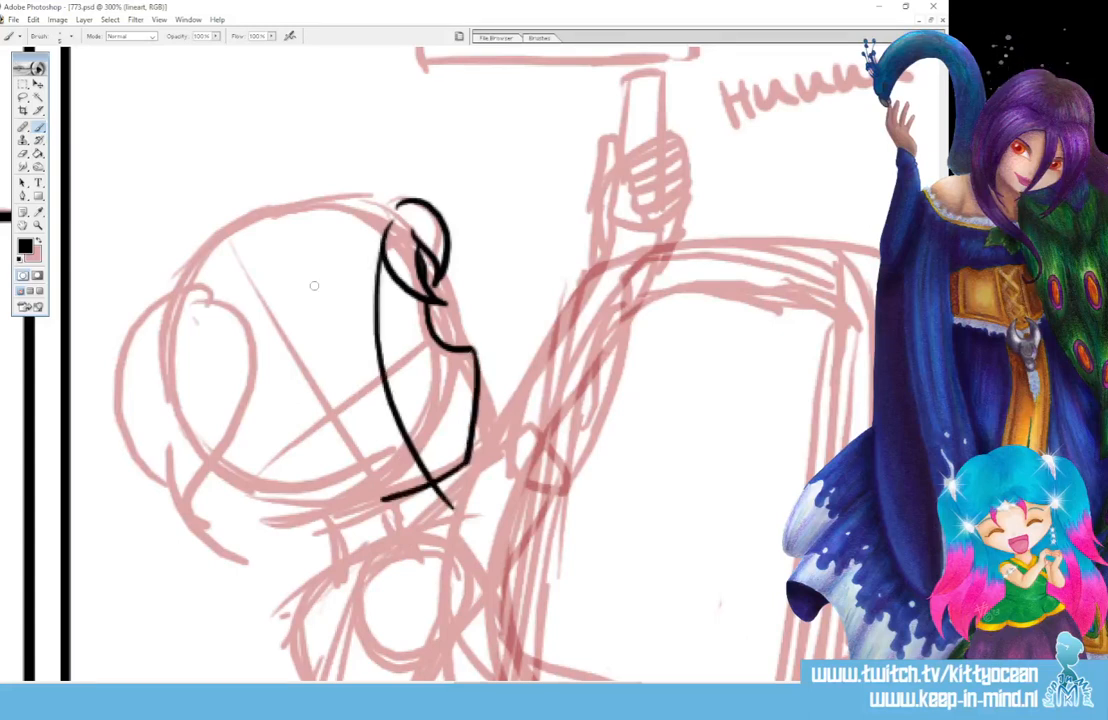
mouse_move(313, 285)
left_mouse_down()
mouse_move(319, 331)
mouse_move(431, 497)
mouse_move(474, 518)
left_mouse_up()
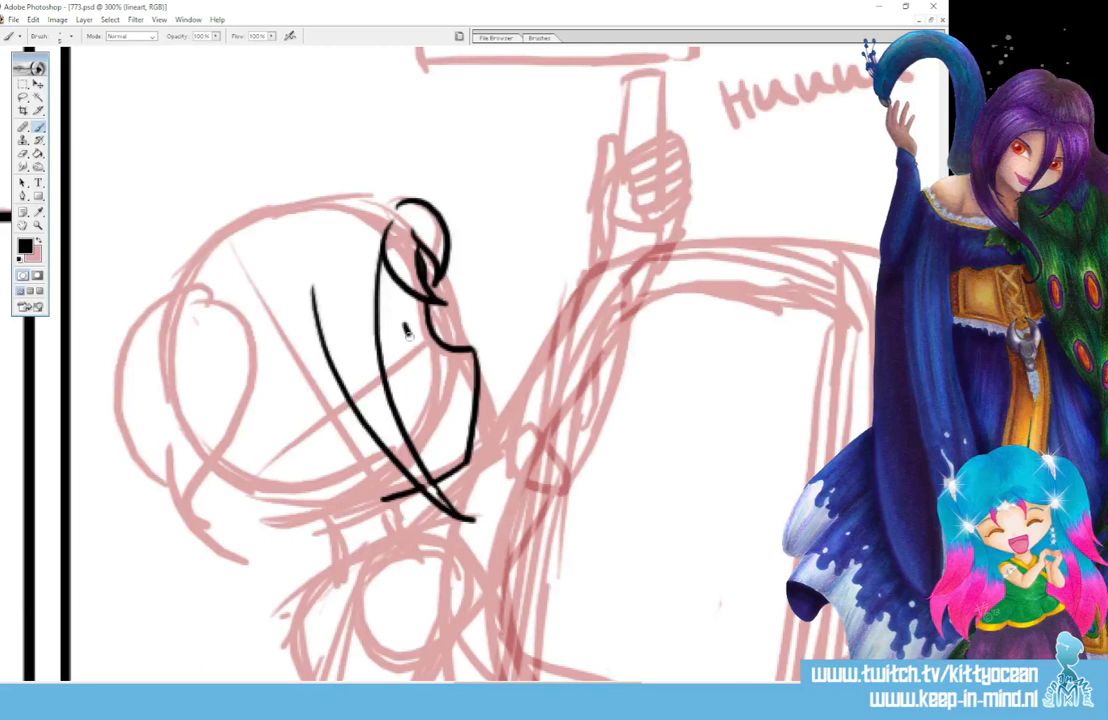
mouse_move(408, 335)
left_mouse_down()
mouse_move(419, 348)
mouse_move(393, 316)
mouse_move(402, 308)
left_mouse_up()
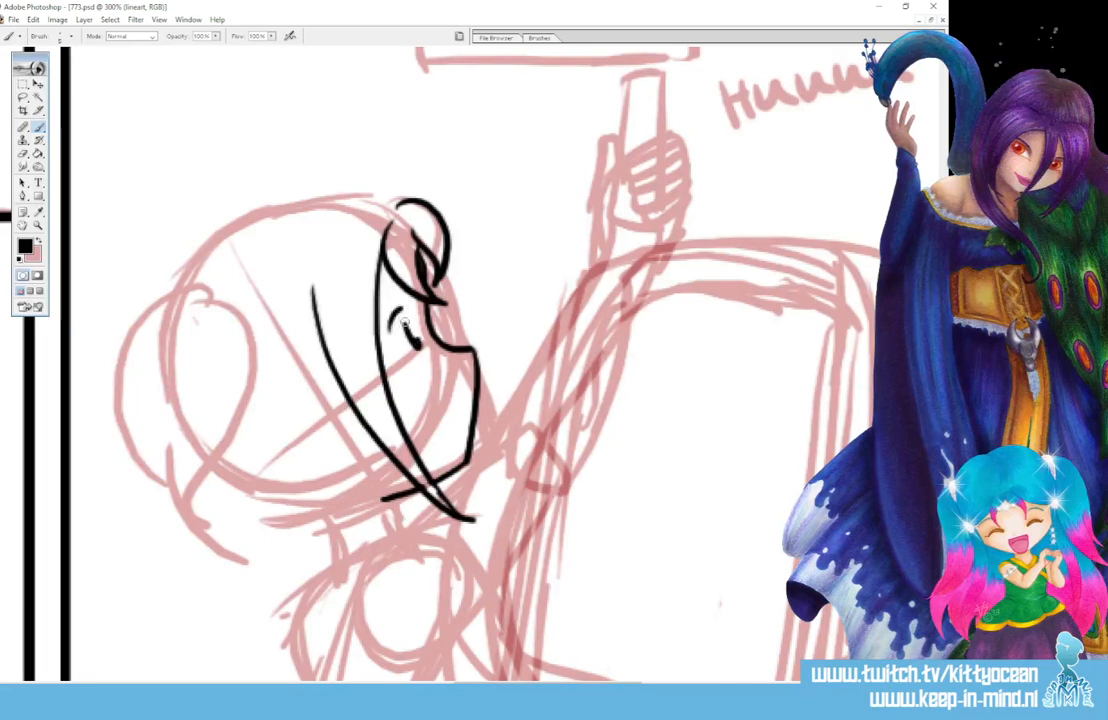
left_click(449, 437)
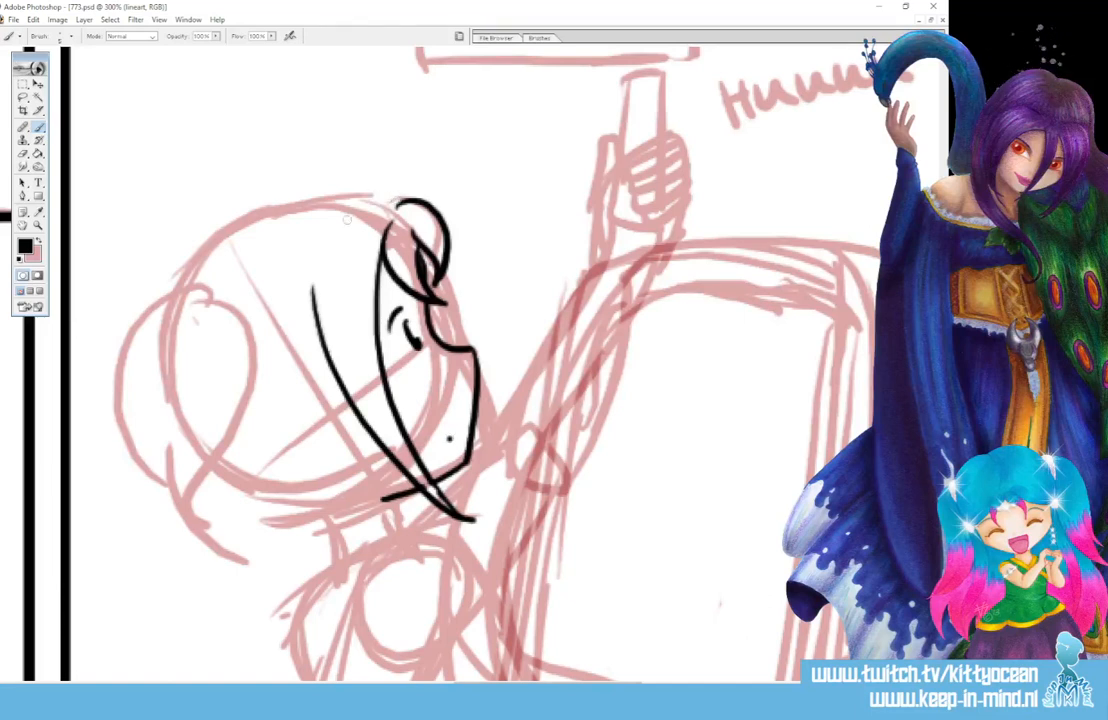
mouse_move(318, 278)
left_mouse_down()
mouse_move(288, 284)
mouse_move(300, 346)
left_mouse_up()
left_click_drag(367, 194, 396, 196)
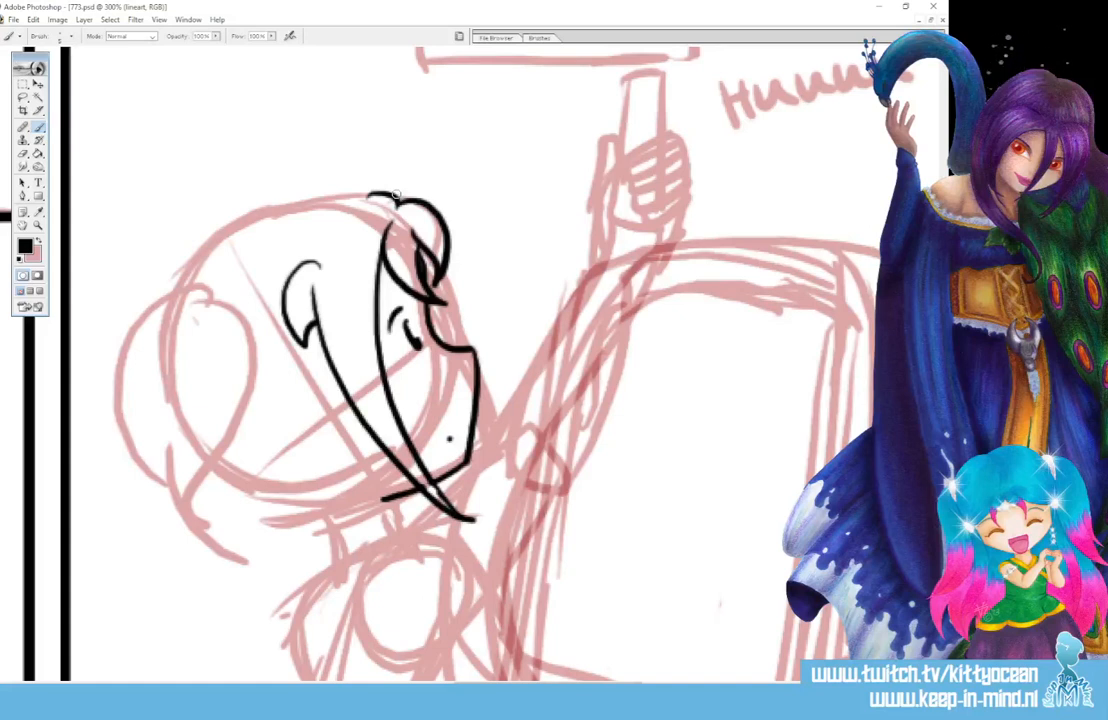
- Ink the pigtail at the back of the third panel character's head and the outline over the crown
mouse_move(186, 318)
left_mouse_down()
mouse_move(238, 302)
mouse_move(215, 510)
mouse_move(228, 556)
left_mouse_up()
left_click_drag(205, 425, 227, 557)
mouse_move(225, 292)
left_mouse_down()
mouse_move(190, 280)
mouse_move(212, 525)
left_mouse_up()
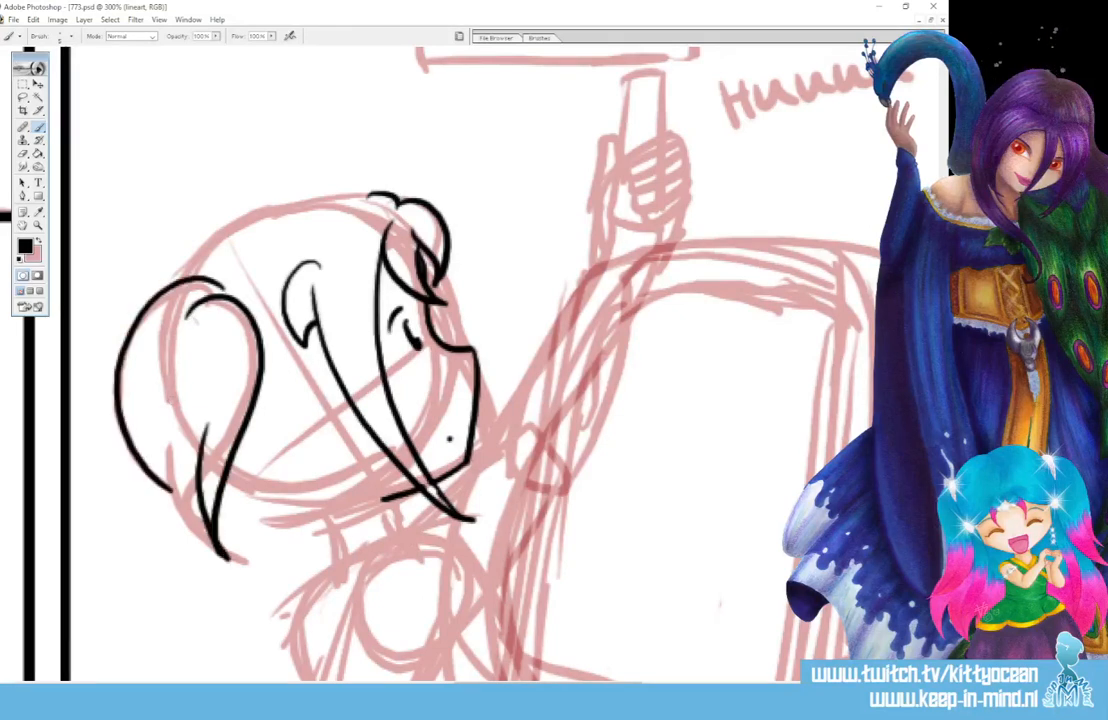
left_click_drag(162, 411, 205, 518)
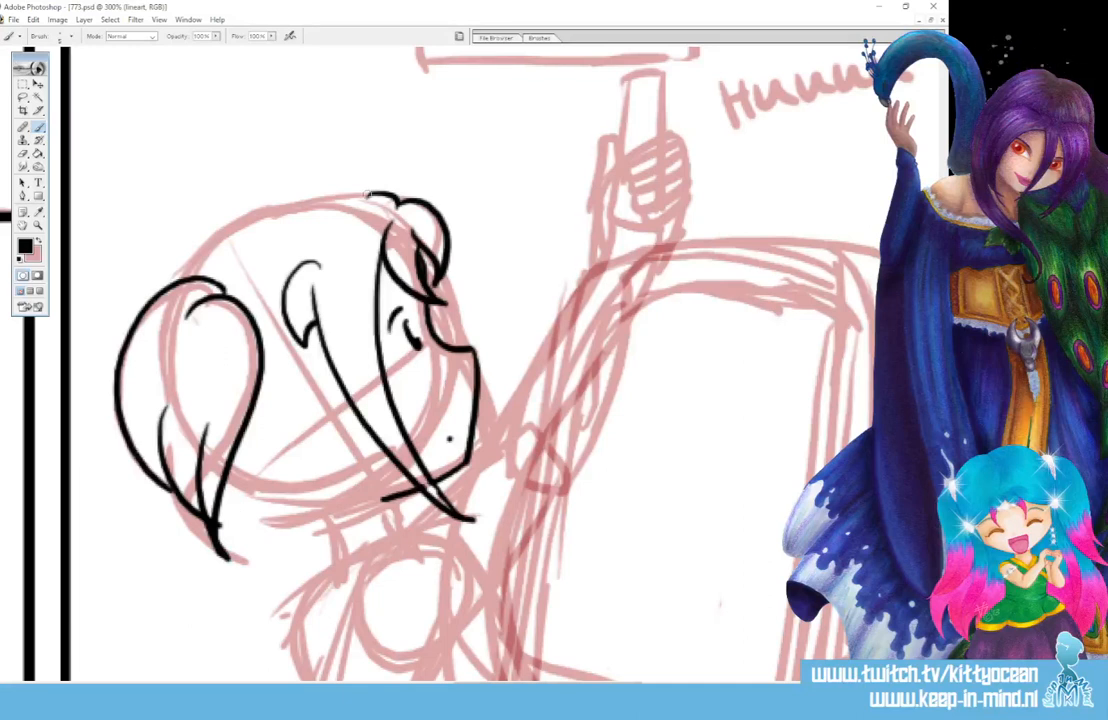
mouse_move(368, 194)
left_mouse_down()
mouse_move(332, 198)
mouse_move(198, 279)
left_mouse_up()
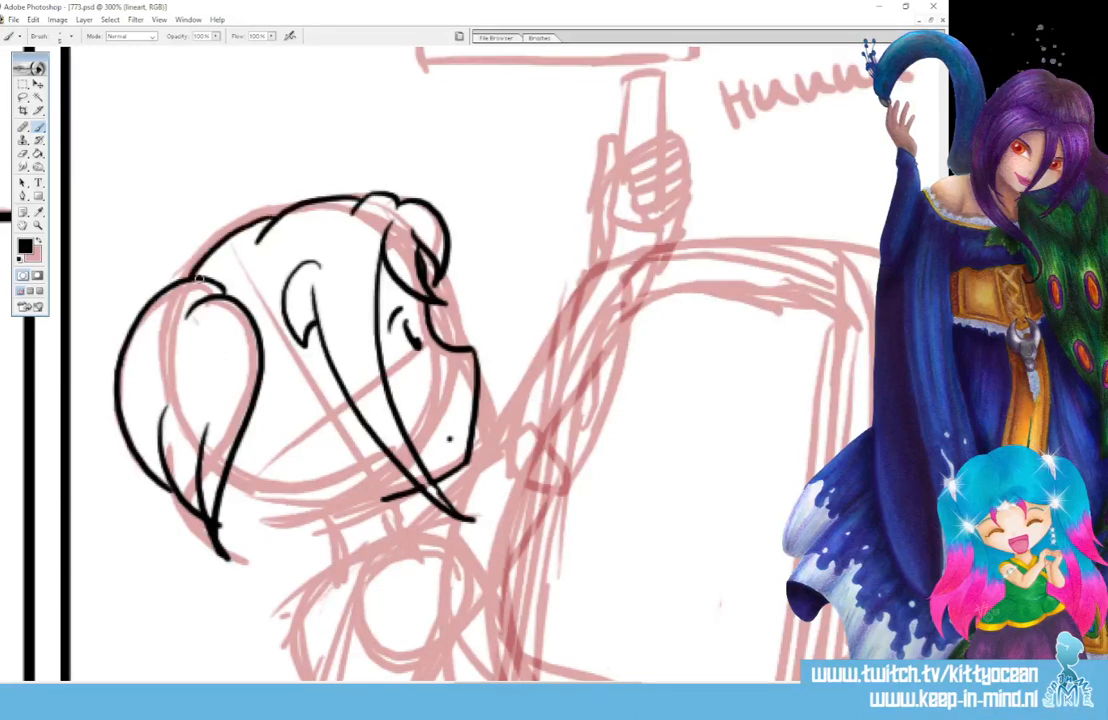
- Ink the loose hair falling behind the third panel character's neck and the curling strands below the pigtail
scroll(420, 360, "down", 3)
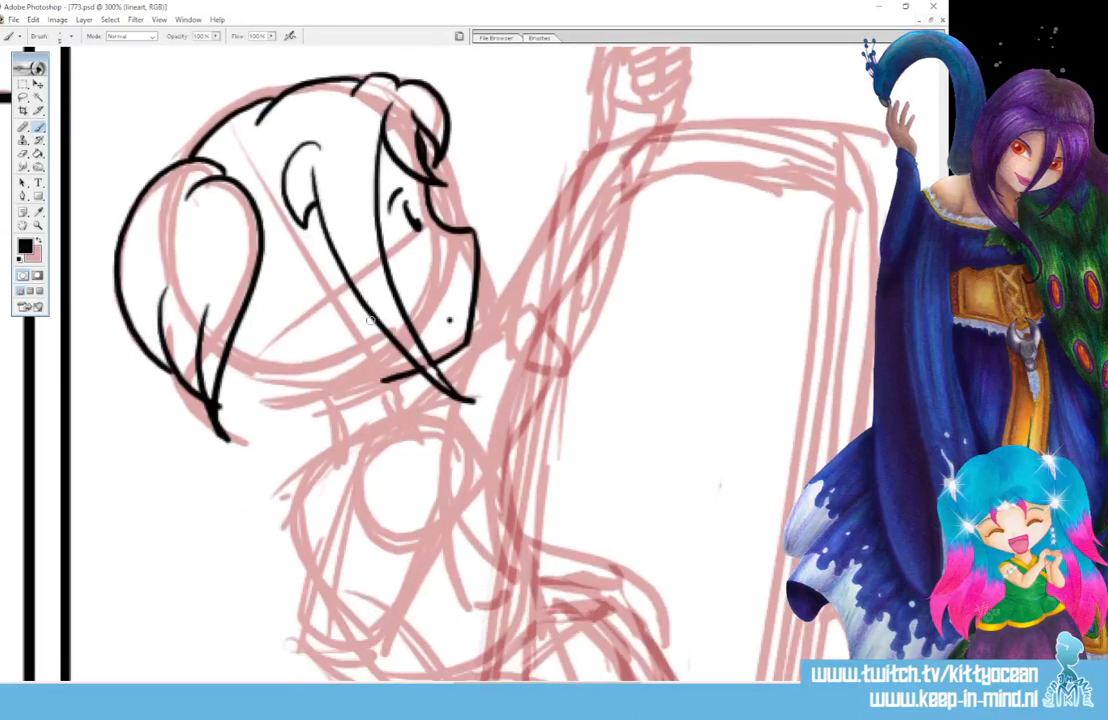
left_click_drag(380, 382, 313, 478)
left_click_drag(342, 395, 294, 497)
left_click_drag(240, 335, 272, 432)
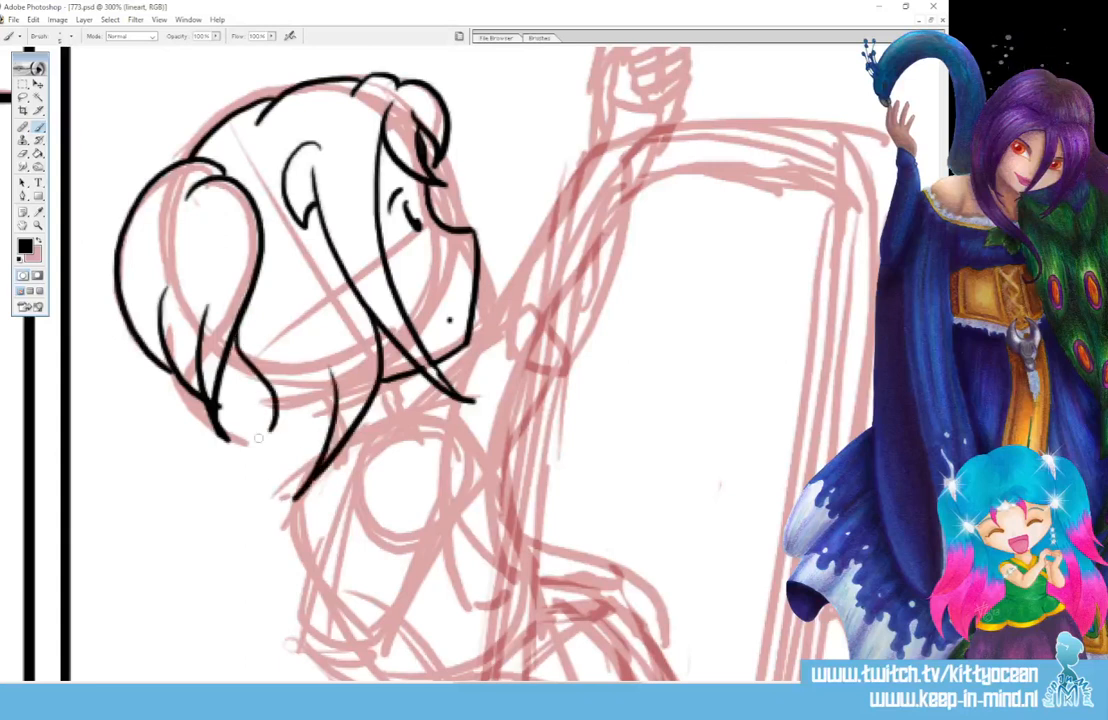
mouse_move(255, 360)
left_mouse_down()
mouse_move(222, 425)
mouse_move(248, 514)
left_mouse_up()
mouse_move(256, 453)
left_mouse_down()
mouse_move(238, 498)
mouse_move(250, 518)
mouse_move(292, 532)
left_mouse_up()
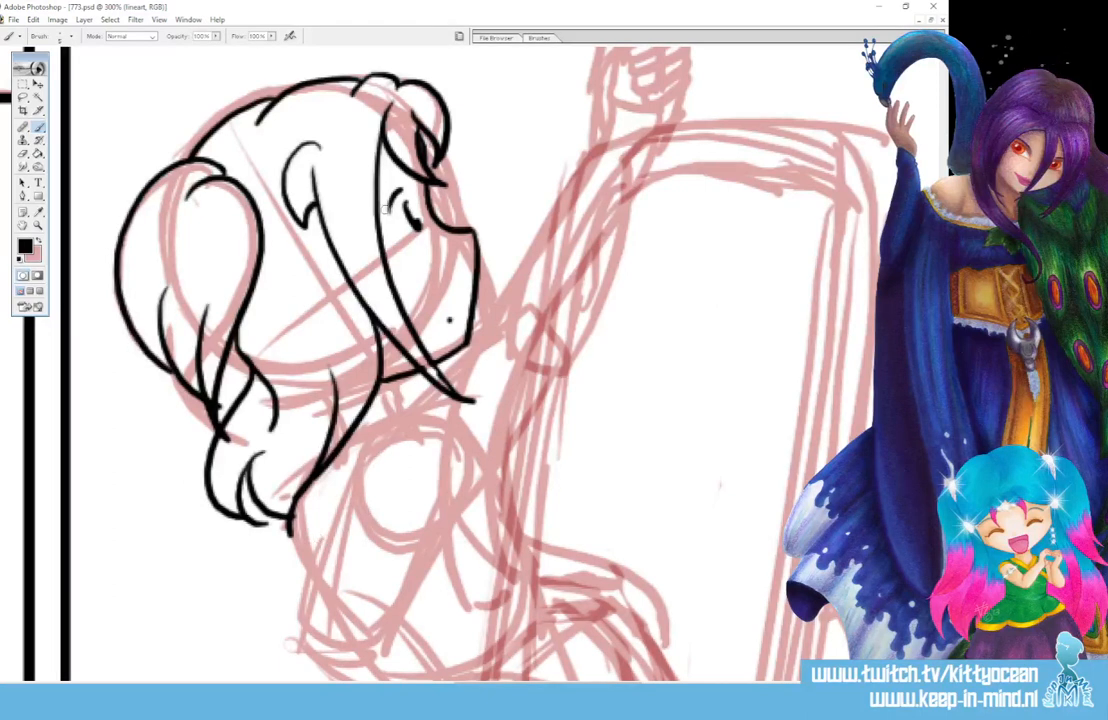
- Check the collar design on the front-facing character in the neighbouring panel and ink the neck and collar under the third panel character's chin
mouse_move(390, 209)
left_mouse_down()
mouse_move(510, 215)
mouse_move(420, 420)
mouse_move(600, 300)
mouse_move(650, 280)
left_mouse_up()
left_click_drag(230, 262, 290, 262)
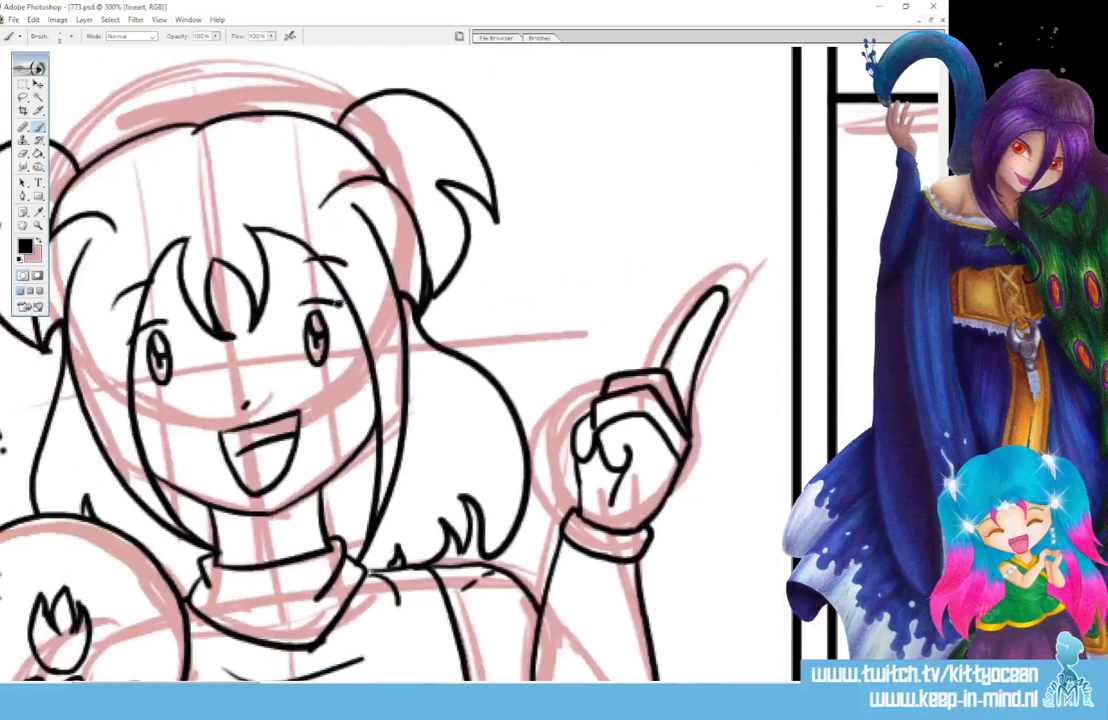
left_click_drag(640, 330, 550, 330)
left_click_drag(700, 330, 50, 330)
mouse_move(400, 400)
left_mouse_down()
mouse_move(465, 400)
mouse_move(400, 375)
mouse_move(401, 303)
left_mouse_up()
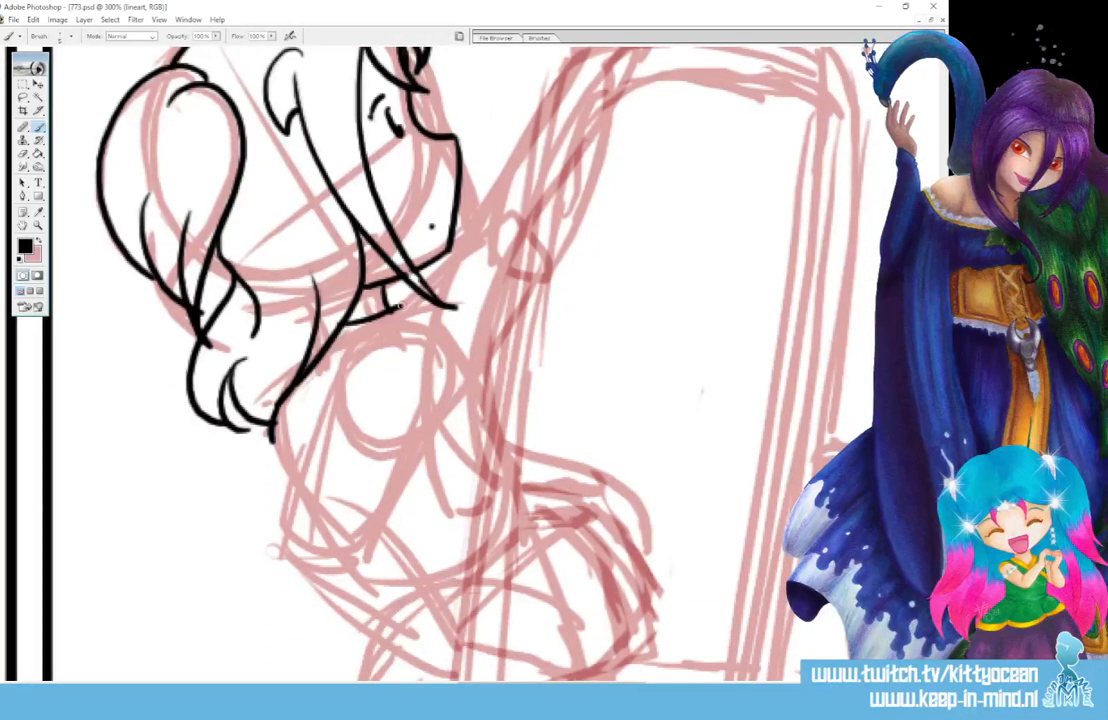
left_click_drag(383, 292, 380, 321)
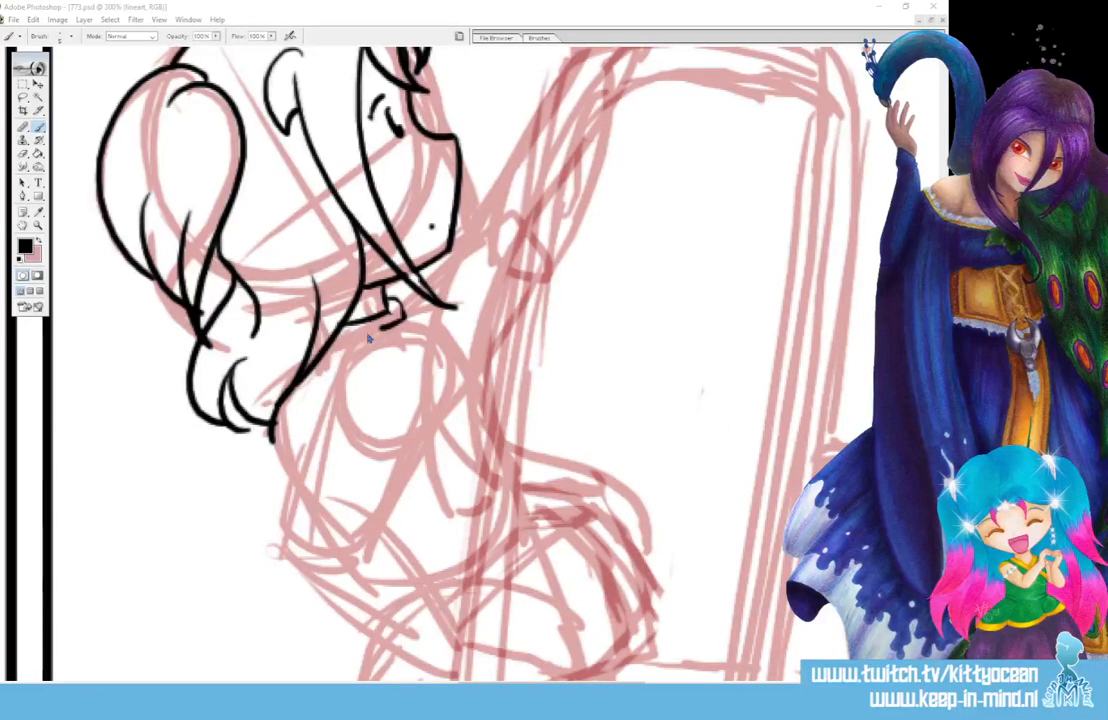
- Ink the third panel character's lowered arm from shoulder to elbow and cuff, including elbow folds and the gripping hand with its fingers
mouse_move(349, 353)
left_mouse_down()
mouse_move(408, 337)
mouse_move(435, 377)
mouse_move(379, 524)
mouse_move(348, 532)
mouse_move(354, 569)
left_mouse_up()
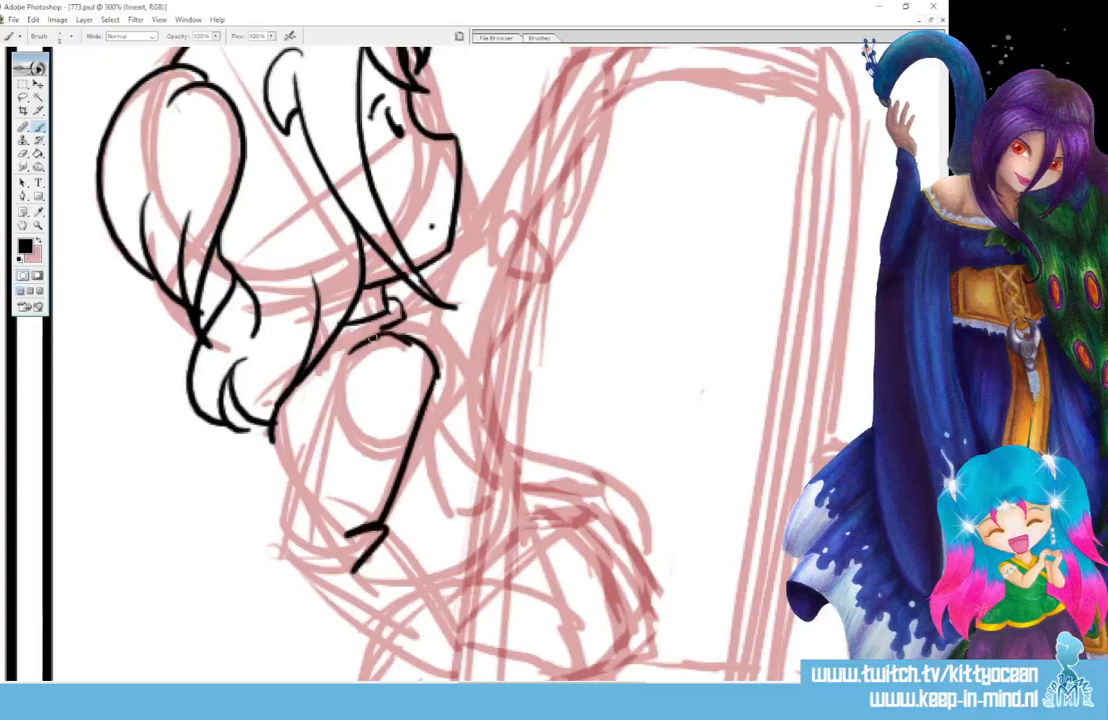
left_click_drag(333, 345, 287, 540)
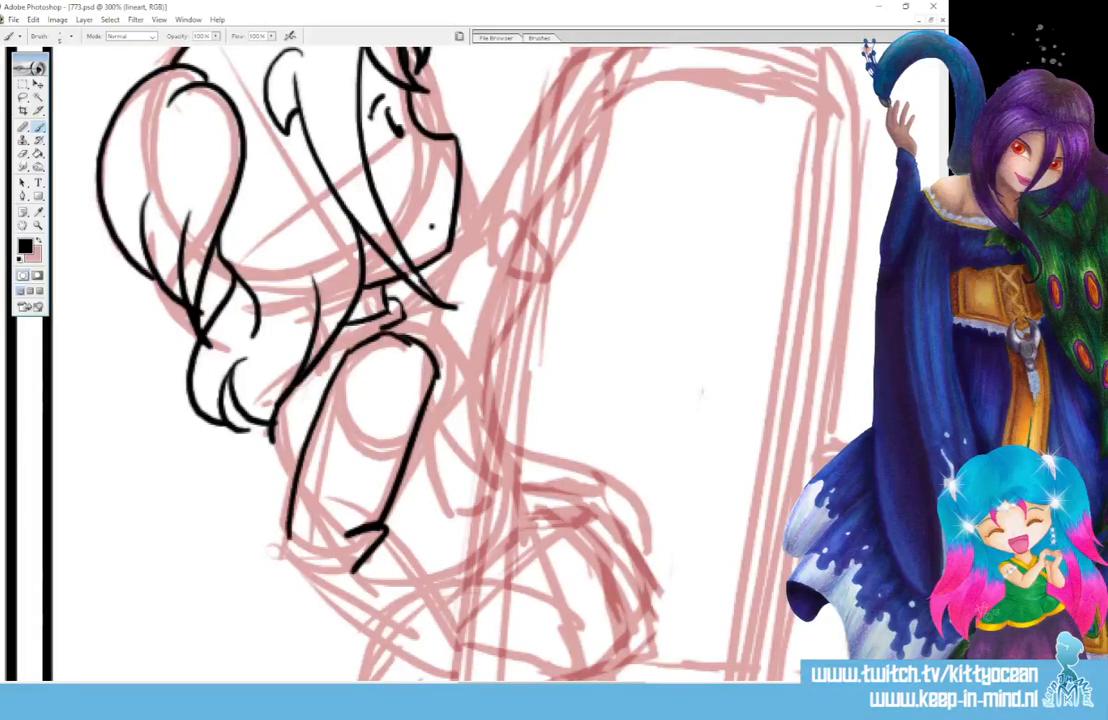
scroll(302, 551, "down", 3)
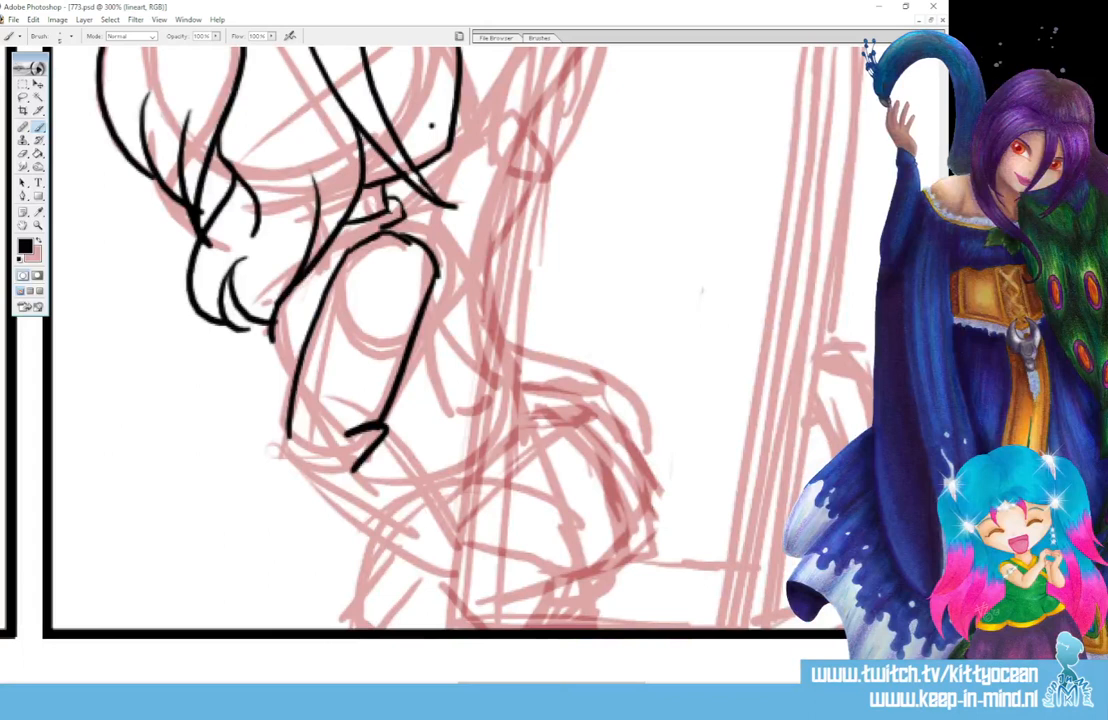
mouse_move(365, 430)
left_mouse_down()
mouse_move(459, 529)
mouse_move(430, 578)
left_mouse_up()
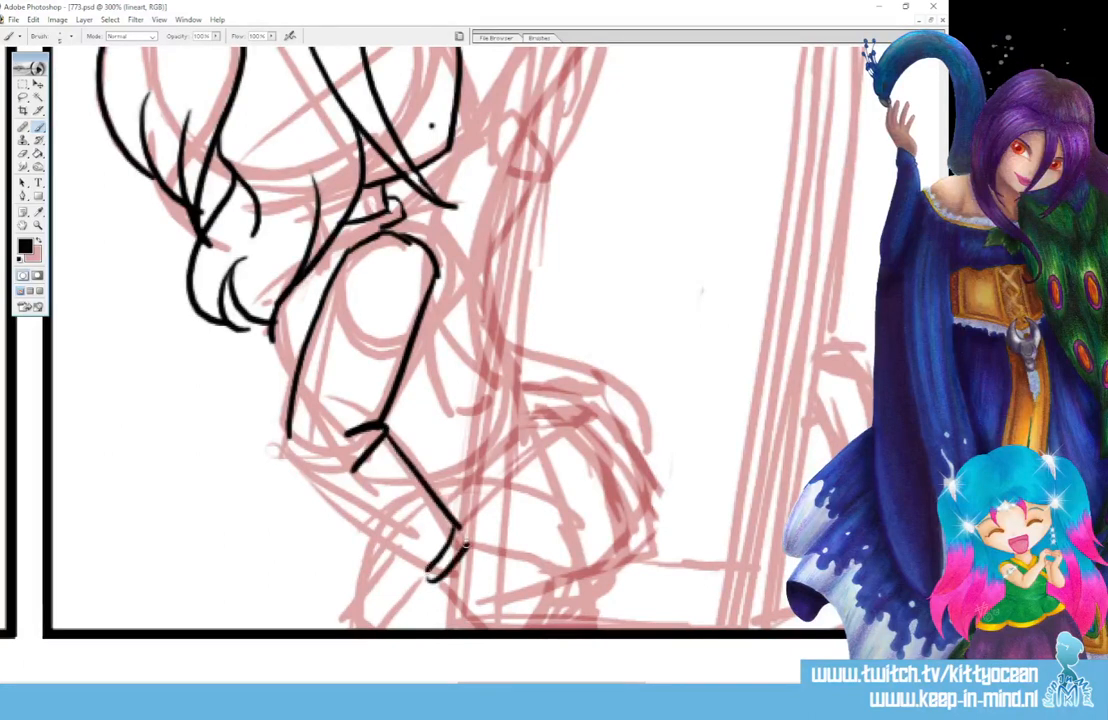
mouse_move(289, 433)
left_mouse_down()
mouse_move(352, 531)
mouse_move(430, 576)
mouse_move(465, 542)
mouse_move(524, 536)
mouse_move(515, 555)
mouse_move(537, 574)
mouse_move(573, 579)
mouse_move(552, 616)
left_mouse_up()
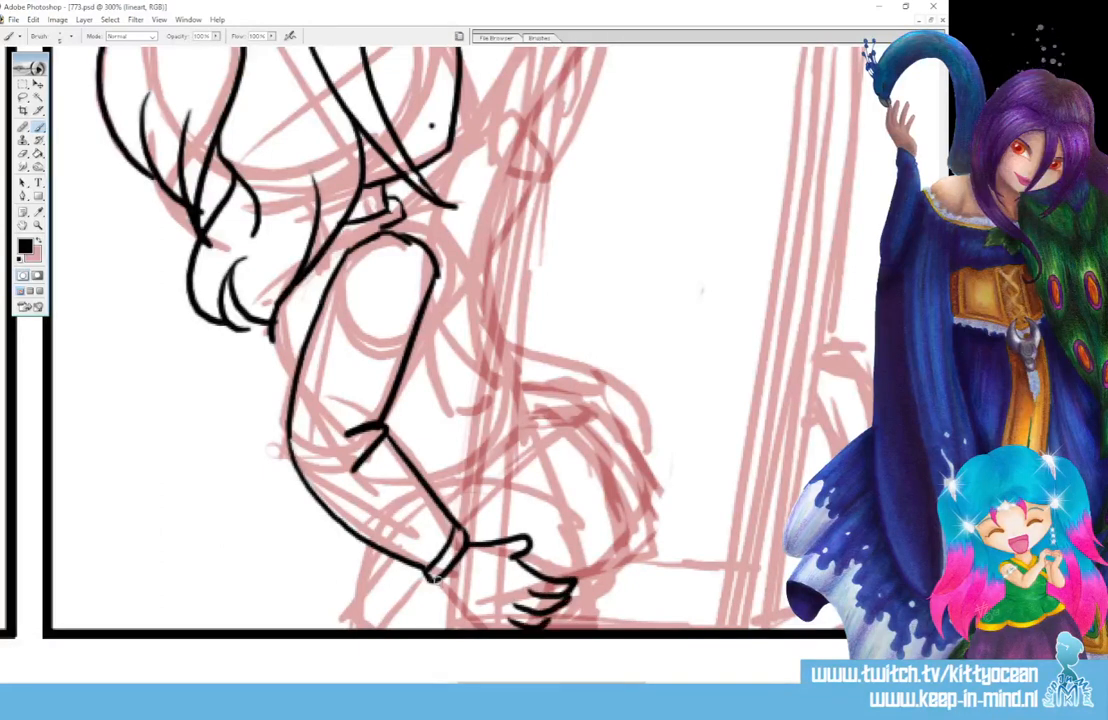
left_click_drag(434, 578, 490, 627)
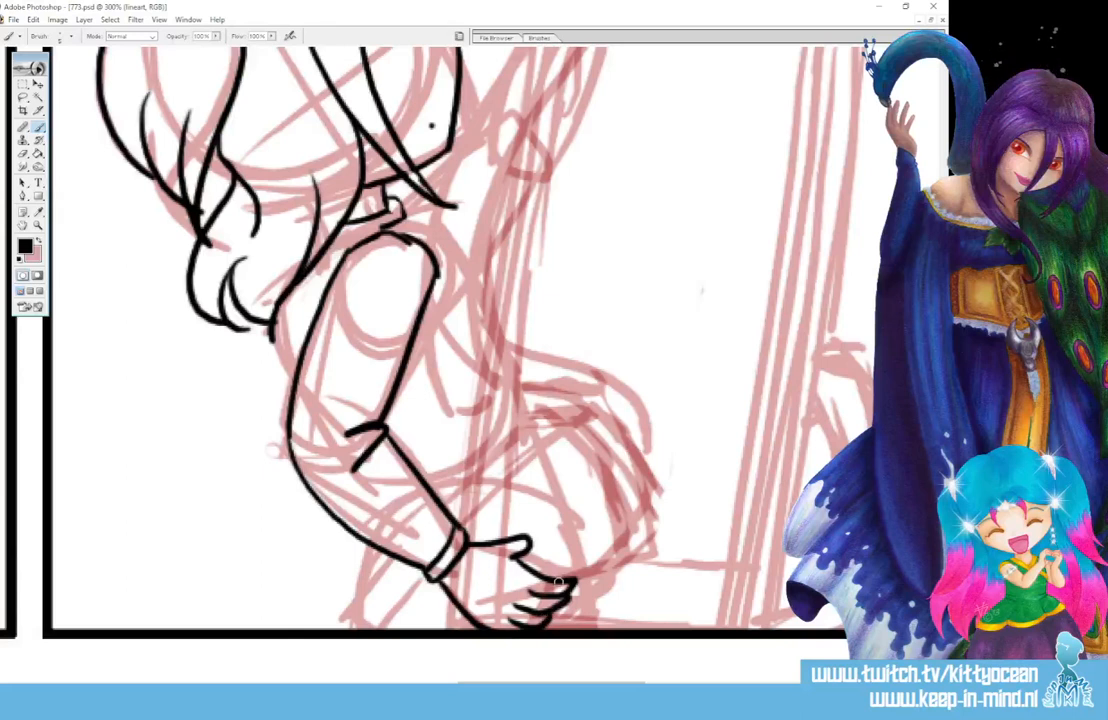
- Ink the outline of the device held under the lowered arm, including its rear end and the narrow tab on its front edge
left_click_drag(572, 584, 627, 521)
mouse_move(629, 521)
left_mouse_down()
mouse_move(548, 413)
mouse_move(448, 496)
left_mouse_up()
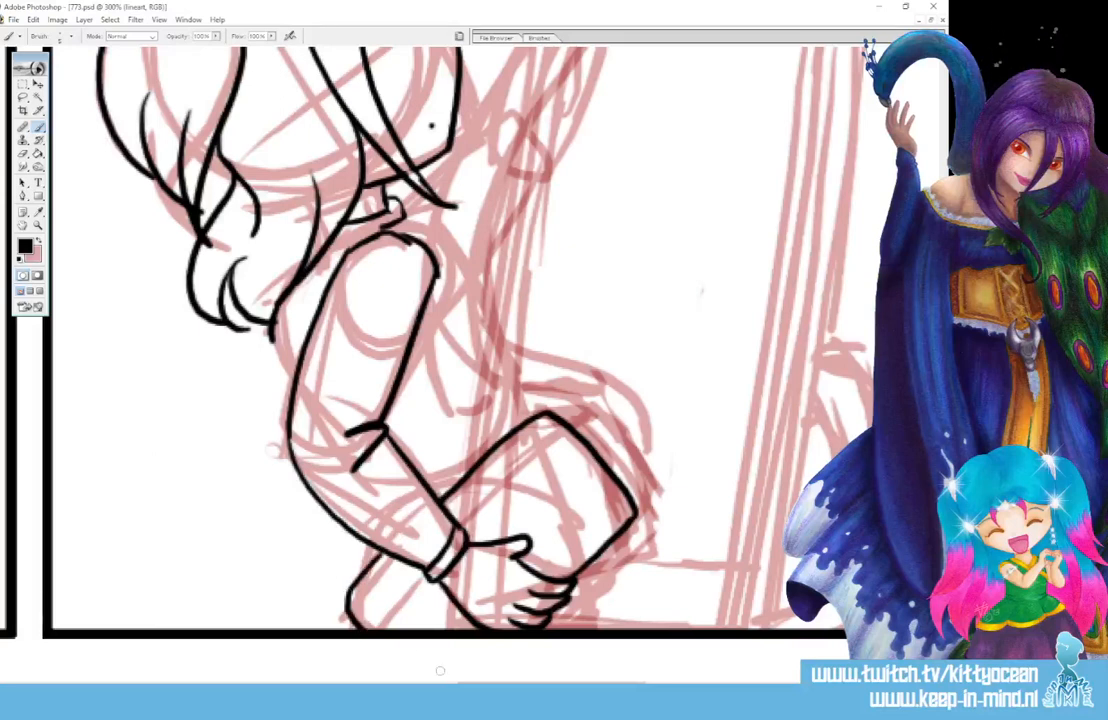
left_click_drag(384, 556, 348, 618)
left_click_drag(578, 428, 630, 478)
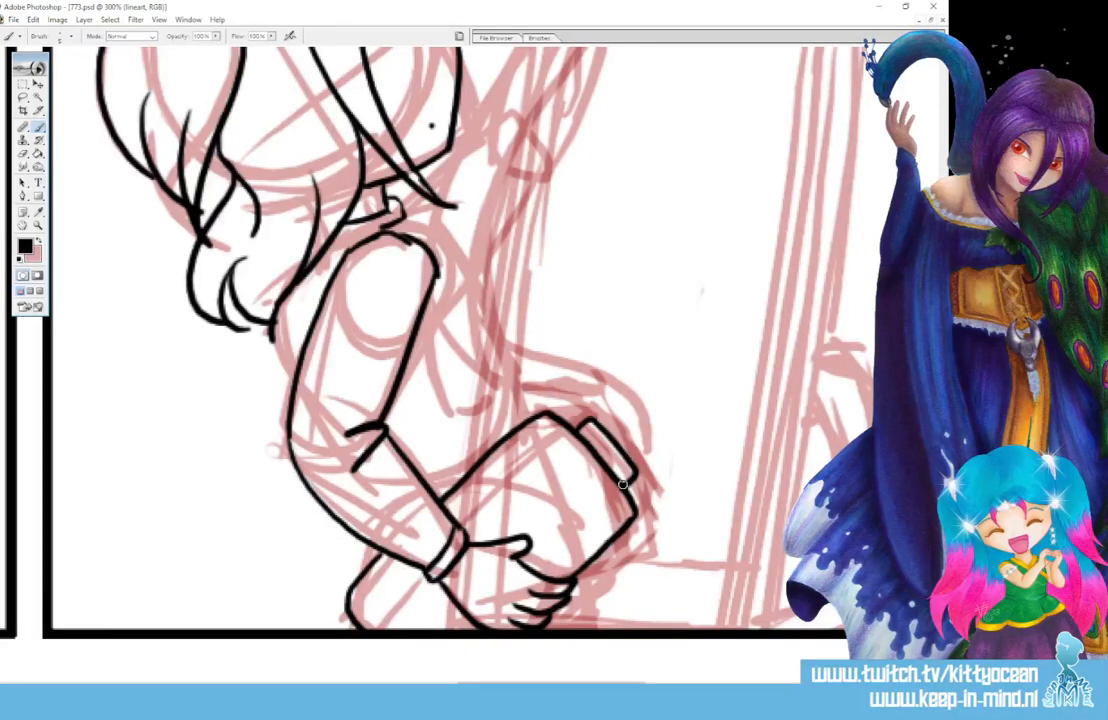
- Ink the torso with its back, chest front and shirt hem, add the round chest emblem, and thicken the inner upper-arm line
left_click_drag(296, 266, 346, 216)
left_click_drag(291, 284, 301, 355)
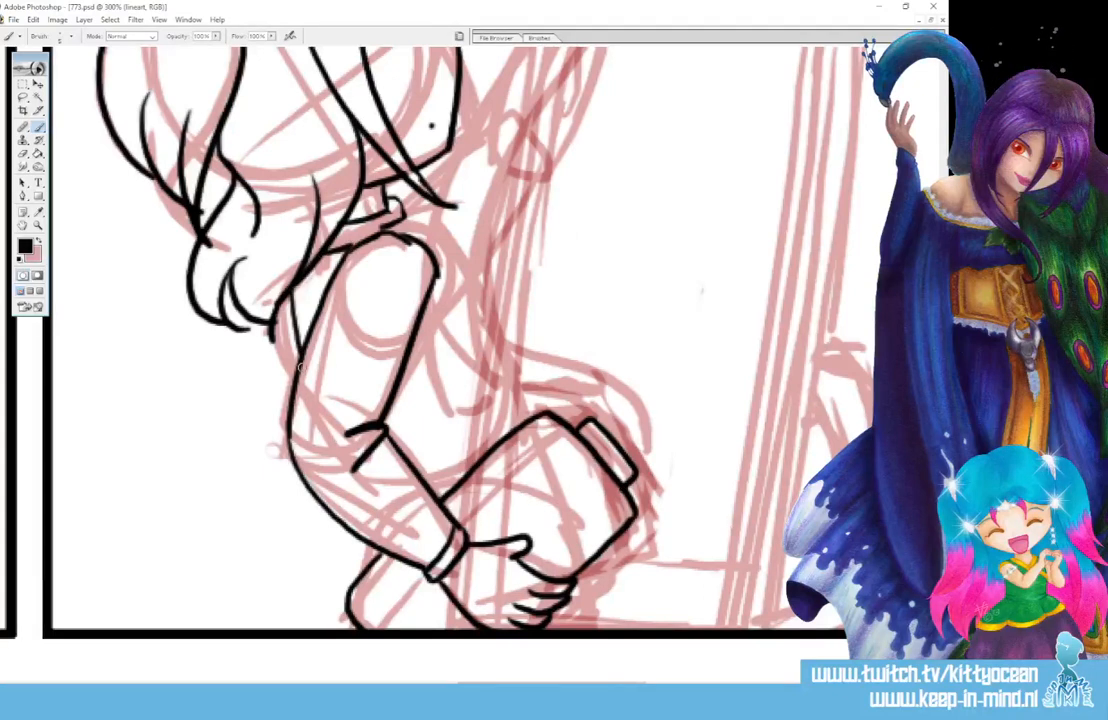
left_click_drag(397, 207, 526, 383)
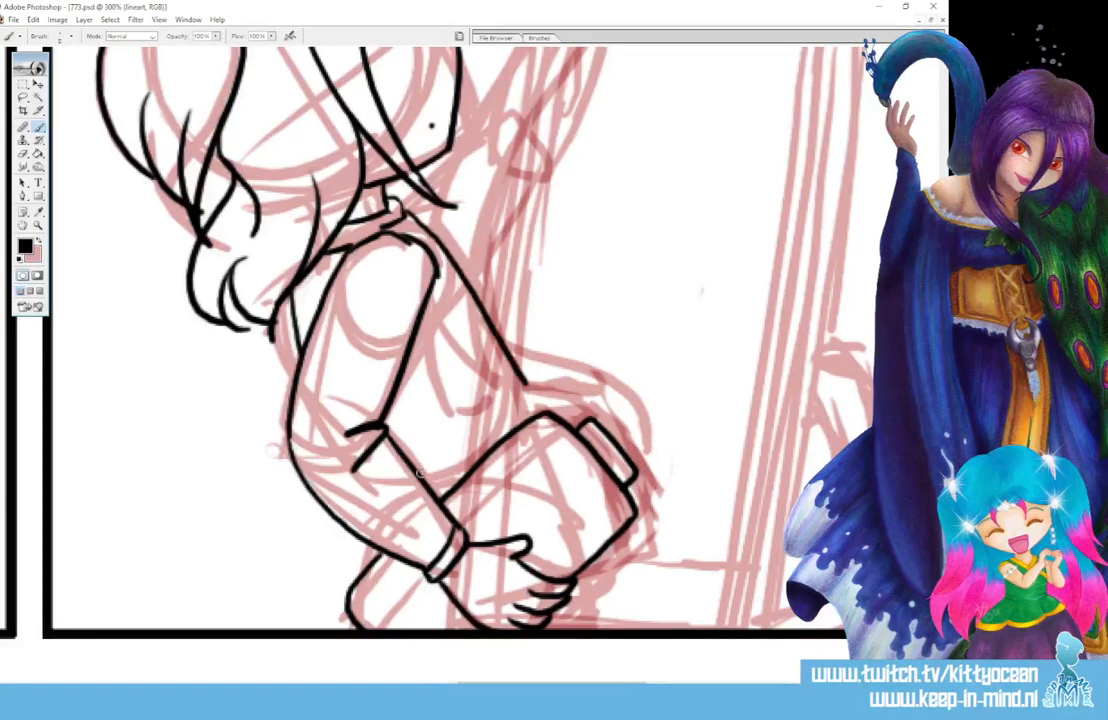
mouse_move(426, 473)
left_mouse_down()
mouse_move(521, 420)
mouse_move(527, 384)
left_mouse_up()
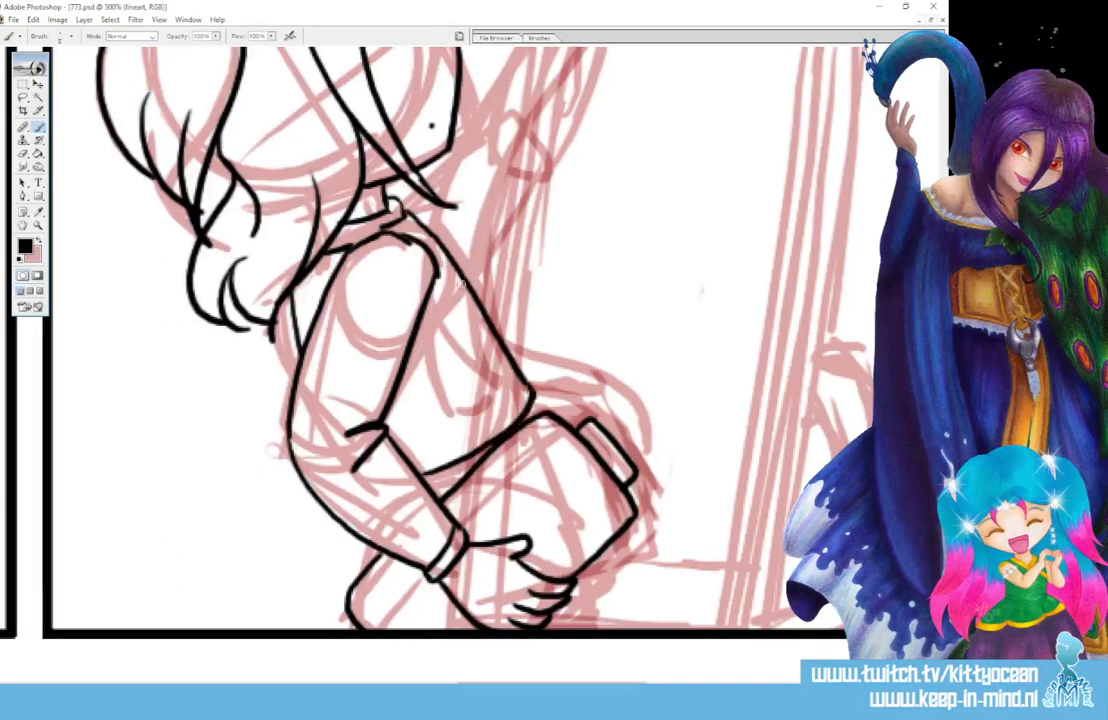
left_click_drag(458, 288, 491, 340)
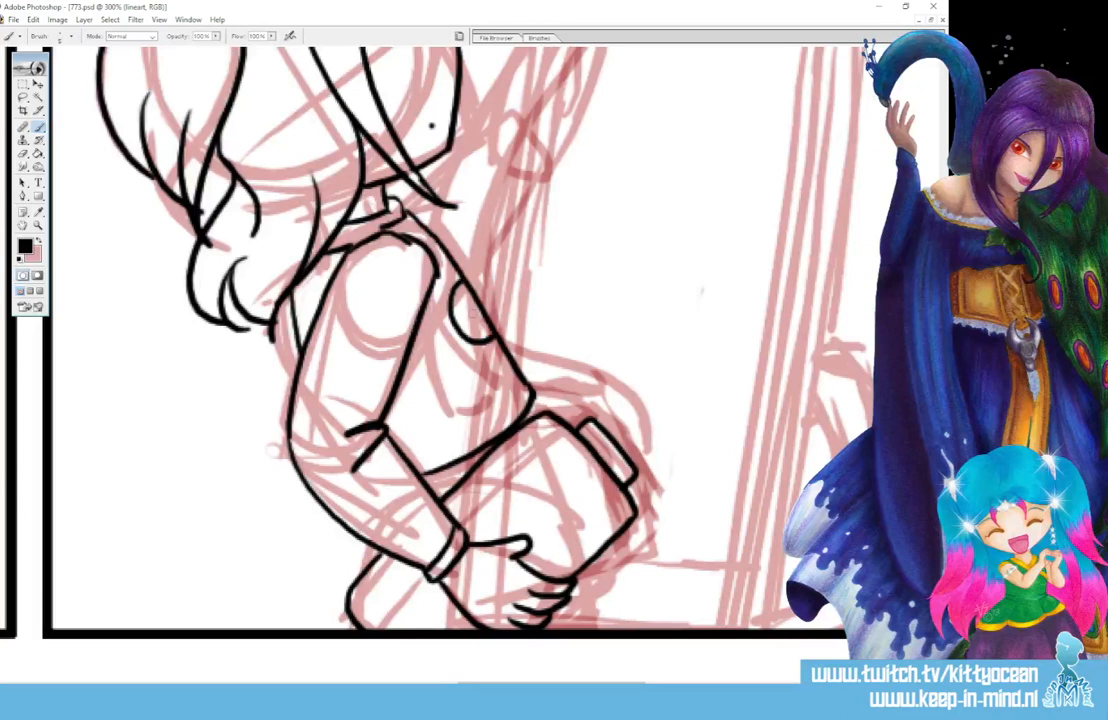
left_click_drag(434, 278, 409, 363)
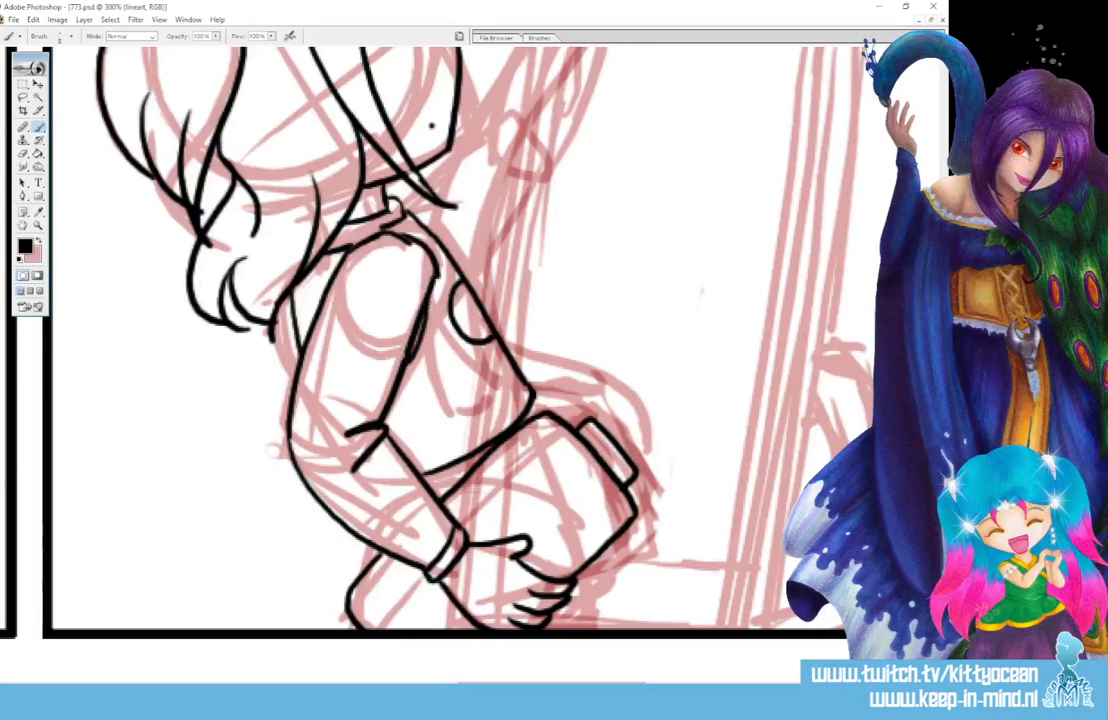
left_click_drag(460, 289, 486, 326)
- Ink the short bands at the rear of the held device and a row of ovals along its side
mouse_move(387, 617)
left_mouse_down()
mouse_move(414, 598)
mouse_move(429, 631)
mouse_move(451, 608)
left_mouse_up()
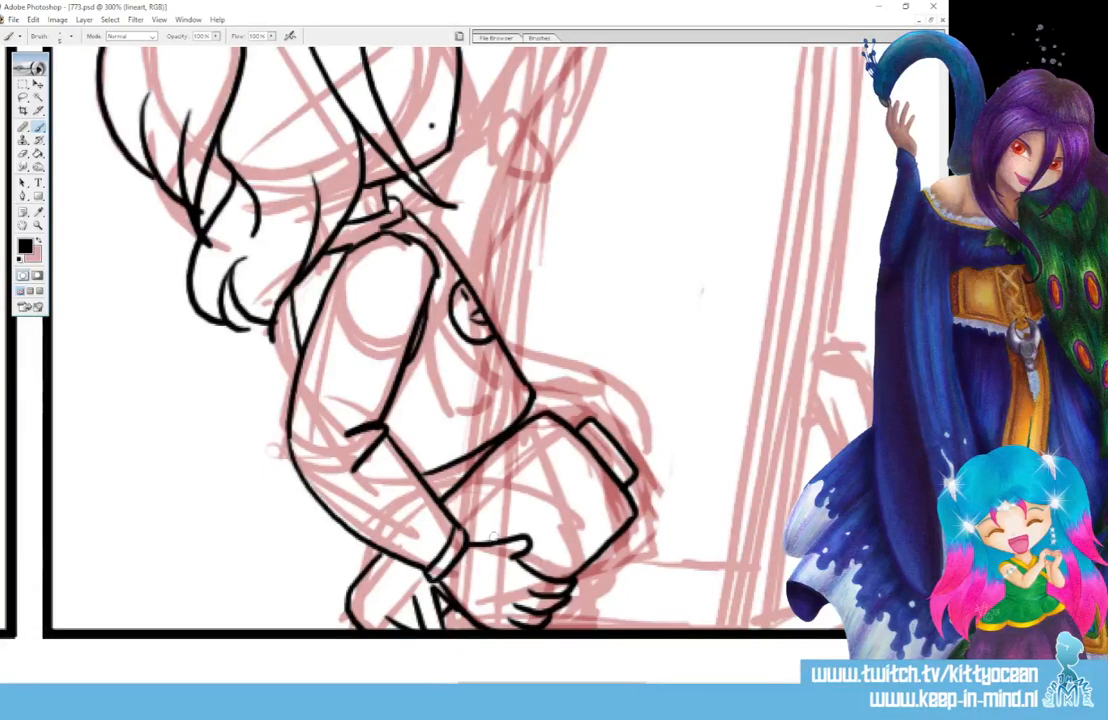
mouse_move(497, 538)
left_mouse_down()
mouse_move(535, 536)
mouse_move(524, 565)
mouse_move(535, 504)
mouse_move(557, 495)
mouse_move(571, 517)
mouse_move(581, 470)
left_mouse_up()
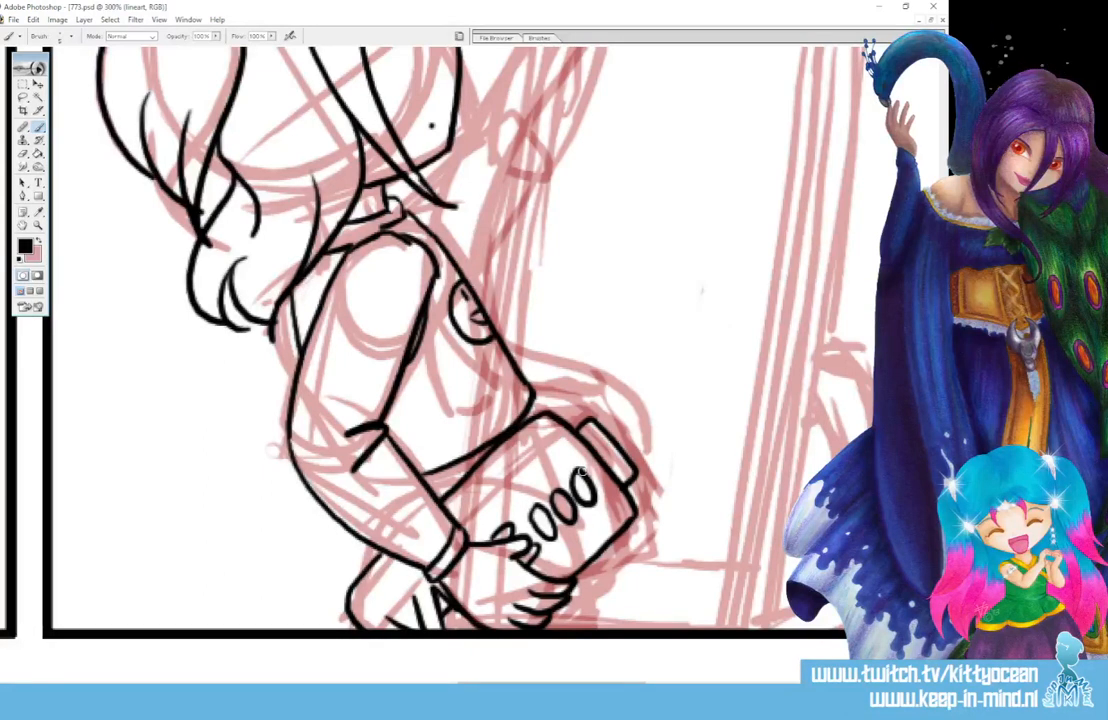
- Ink the raised arm's sleeve from the shoulder folds up to an oval cuff and back down to the chest
scroll(582, 472, "up", 6)
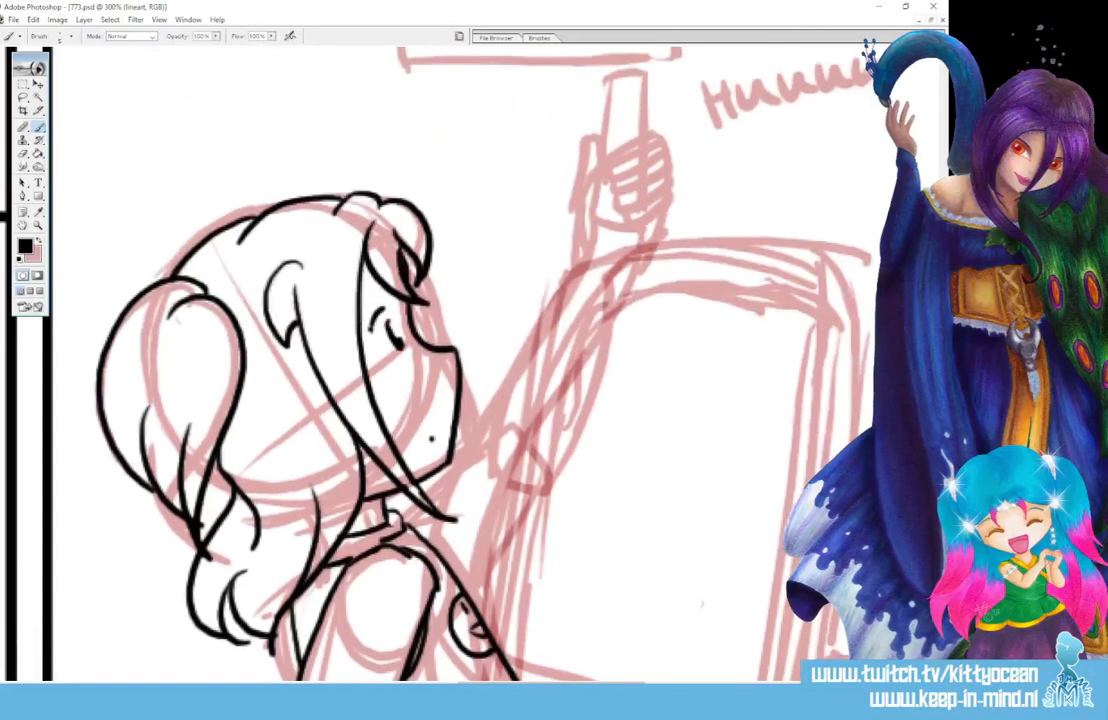
mouse_move(400, 500)
left_mouse_down()
mouse_move(473, 425)
mouse_move(507, 430)
left_mouse_up()
mouse_move(474, 419)
left_mouse_down()
mouse_move(510, 422)
mouse_move(480, 408)
mouse_move(502, 388)
mouse_move(562, 252)
mouse_move(630, 262)
left_mouse_up()
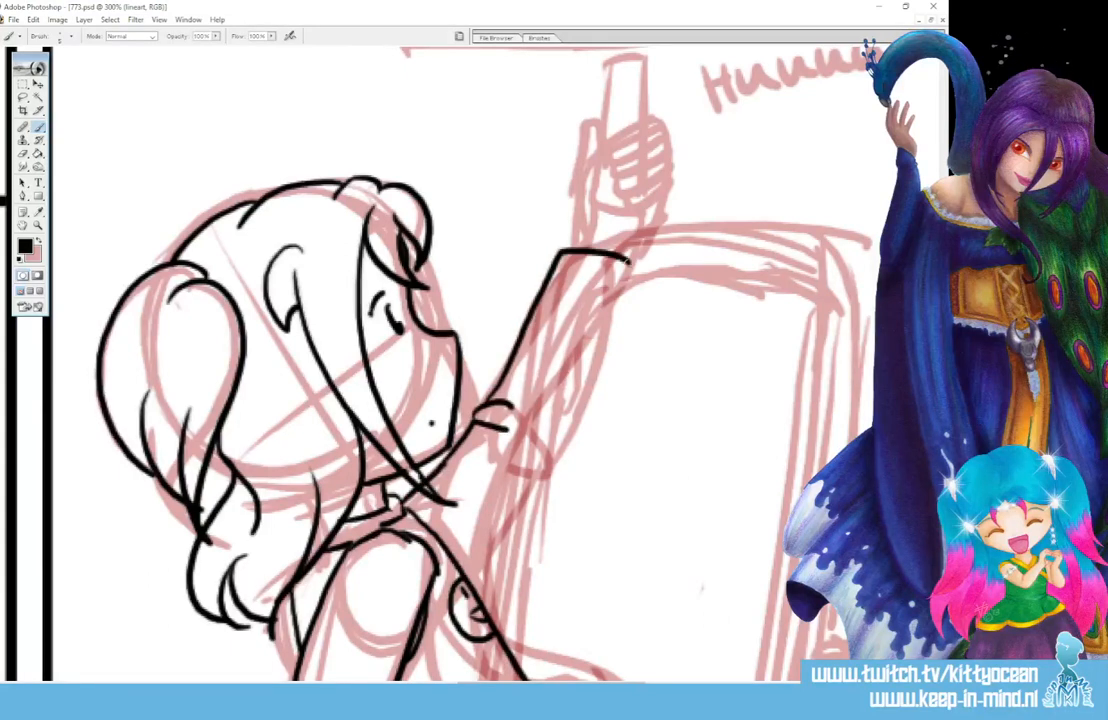
mouse_move(560, 261)
left_mouse_down()
mouse_move(628, 266)
mouse_move(483, 588)
left_mouse_up()
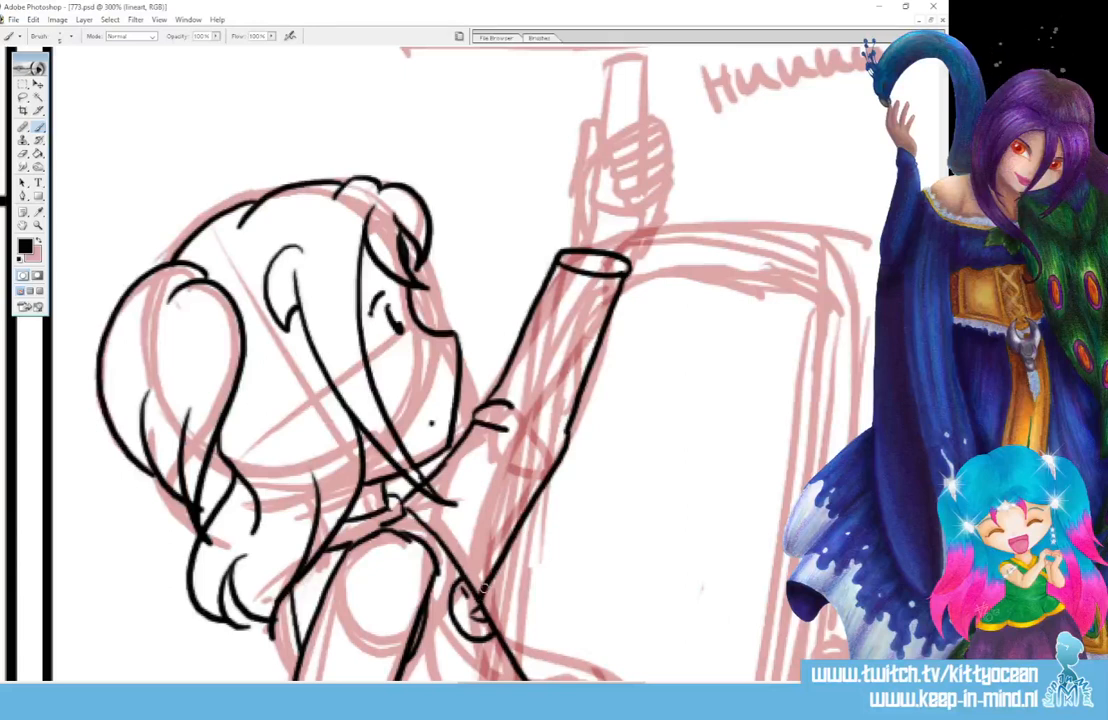
- Ink the raised hand with its thumb and curled fingers gripping the upright rectangular handle, and outline the handle with a line across its end
scroll(530, 470, "up", 3)
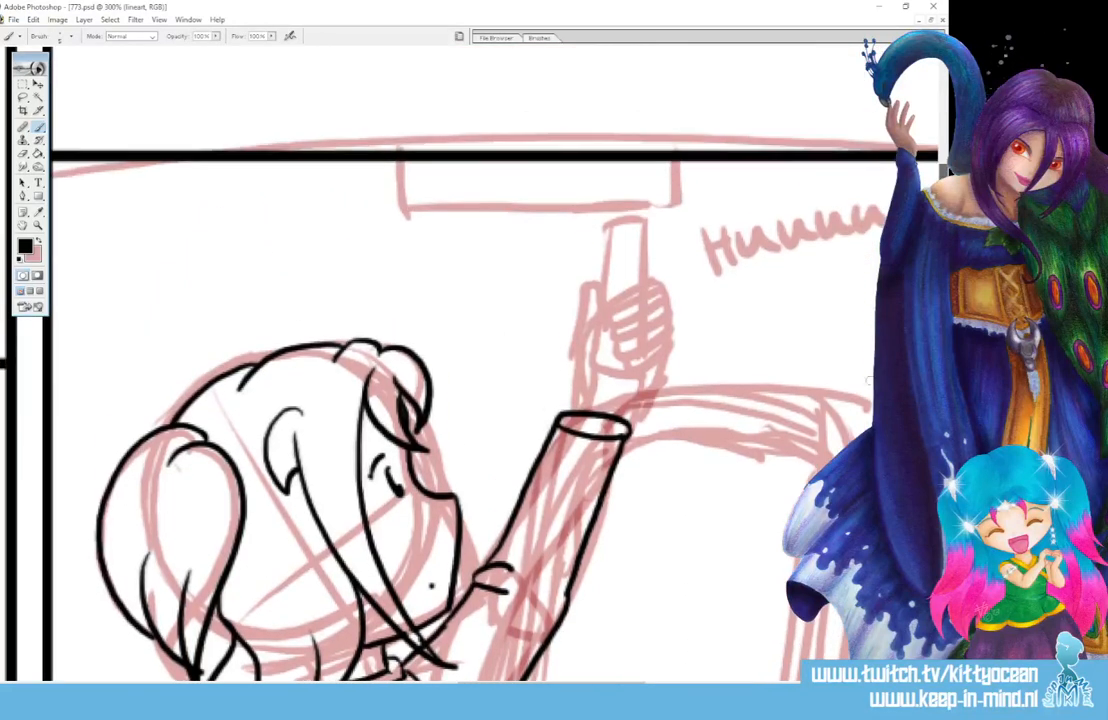
mouse_move(572, 368)
left_mouse_down()
mouse_move(594, 296)
mouse_move(605, 338)
left_mouse_up()
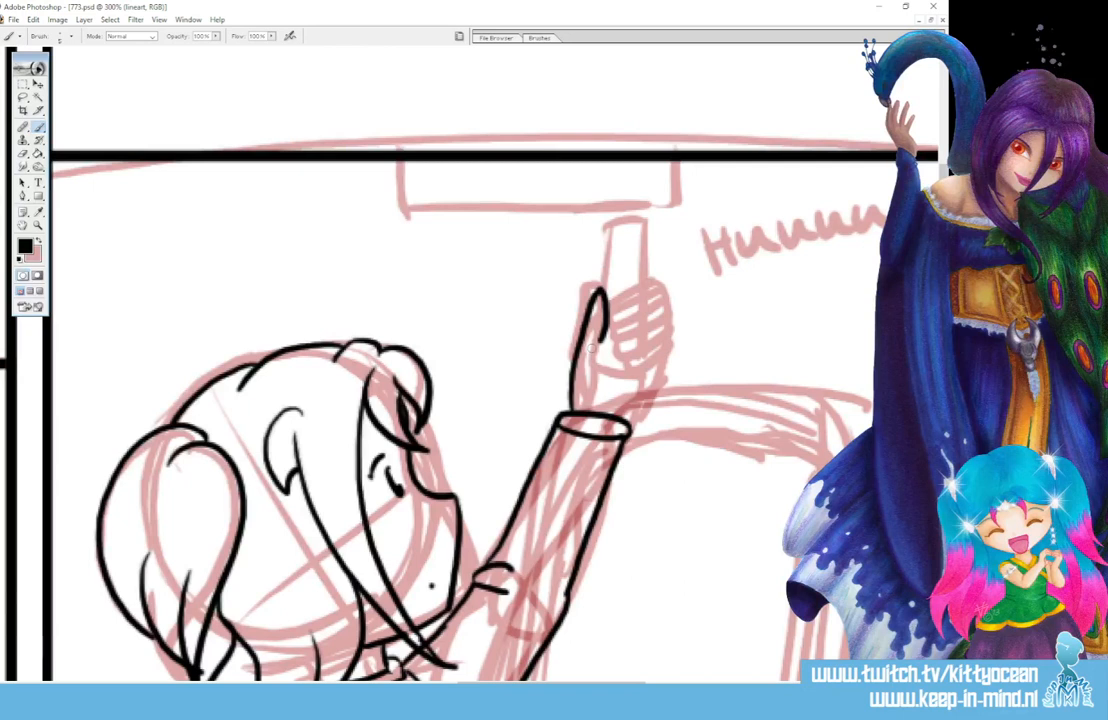
mouse_move(620, 338)
left_mouse_down()
mouse_move(636, 300)
mouse_move(646, 328)
left_mouse_up()
mouse_move(655, 282)
left_mouse_down()
mouse_move(667, 350)
mouse_move(635, 338)
mouse_move(667, 350)
mouse_move(635, 376)
mouse_move(633, 365)
mouse_move(668, 378)
left_mouse_up()
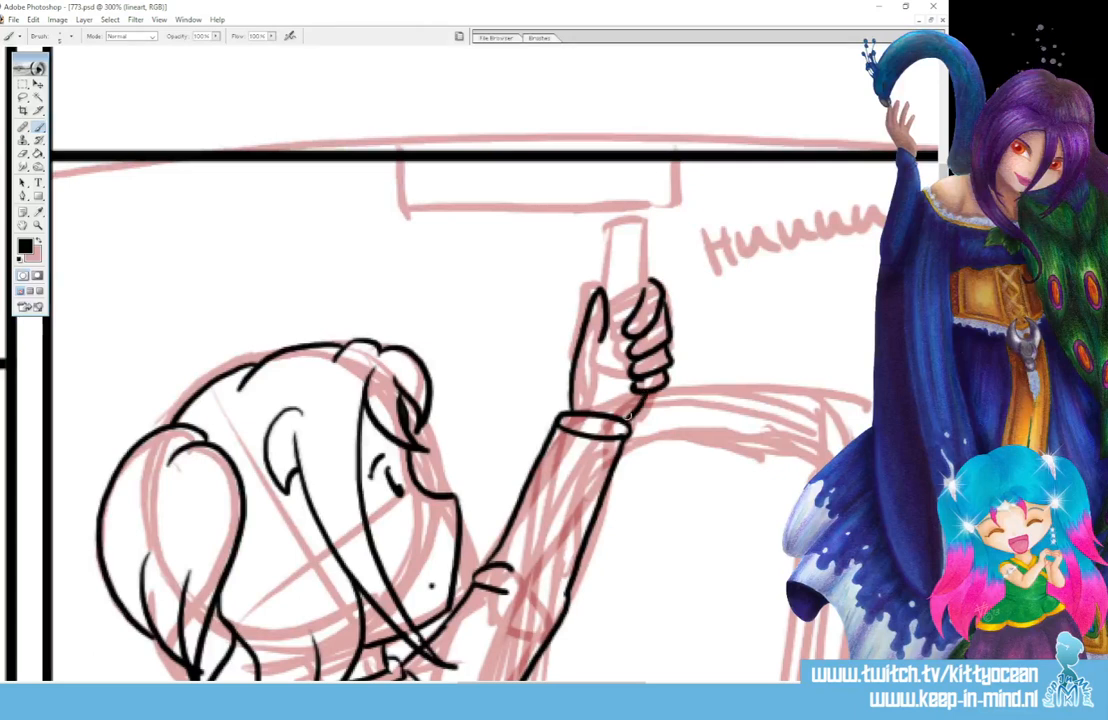
left_click_drag(609, 322, 604, 374)
mouse_move(611, 286)
left_mouse_down()
mouse_move(610, 225)
mouse_move(641, 220)
mouse_move(644, 276)
left_mouse_up()
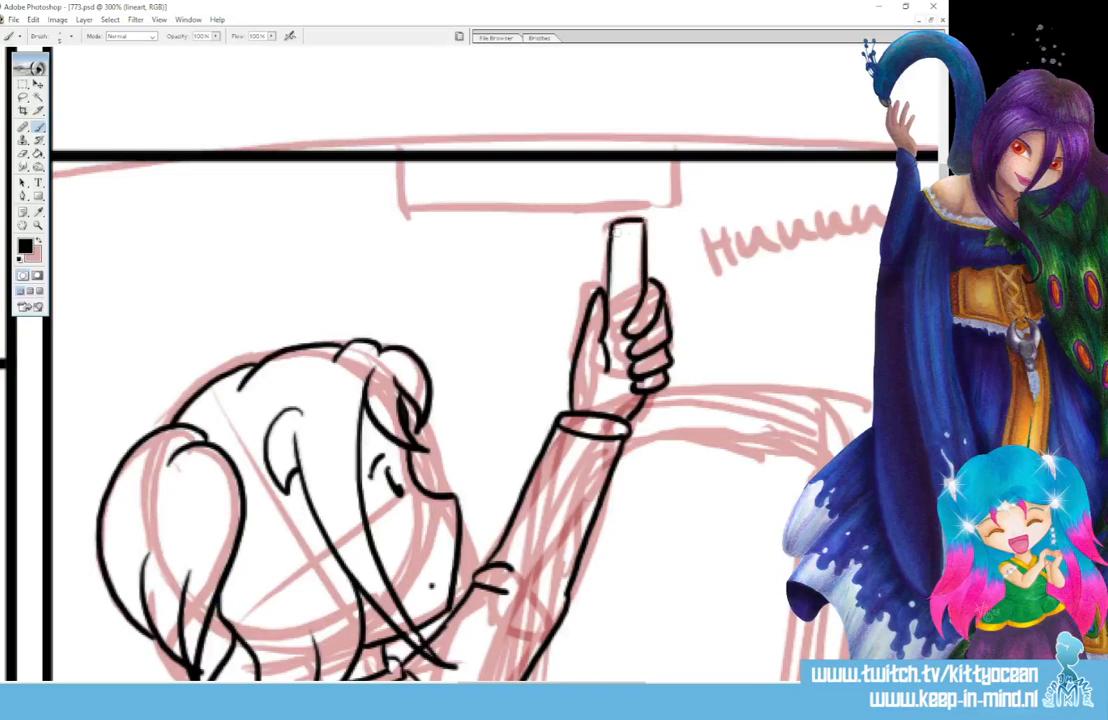
left_click_drag(611, 233, 645, 231)
- Ink both edges of the curved hose running from the raised handle across the arm and chest down to the held device
scroll(640, 226, "down", 5)
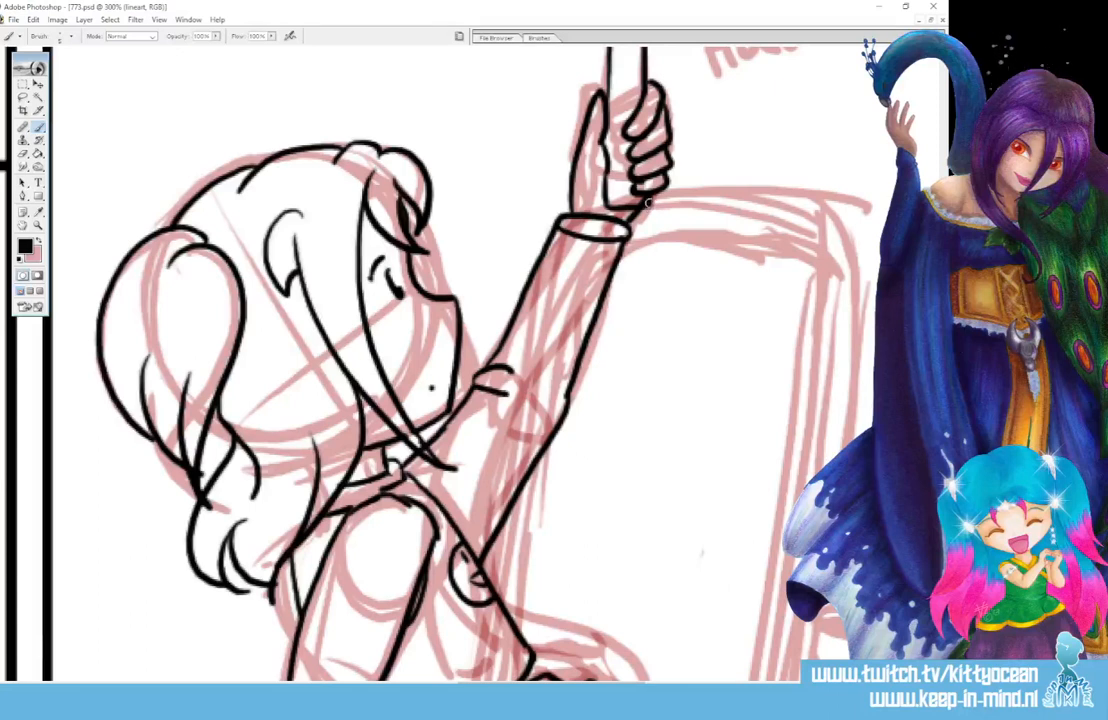
mouse_move(647, 207)
left_mouse_down()
mouse_move(625, 322)
mouse_move(517, 462)
mouse_move(495, 530)
mouse_move(519, 578)
mouse_move(621, 615)
left_mouse_up()
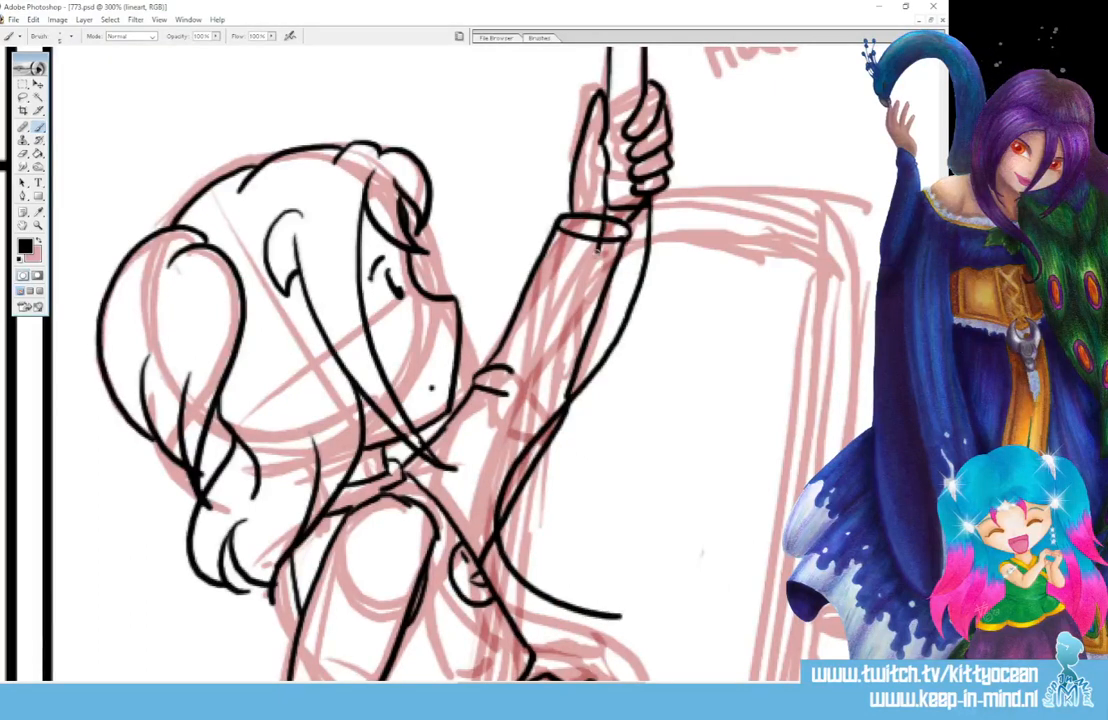
left_click_drag(478, 463, 459, 506)
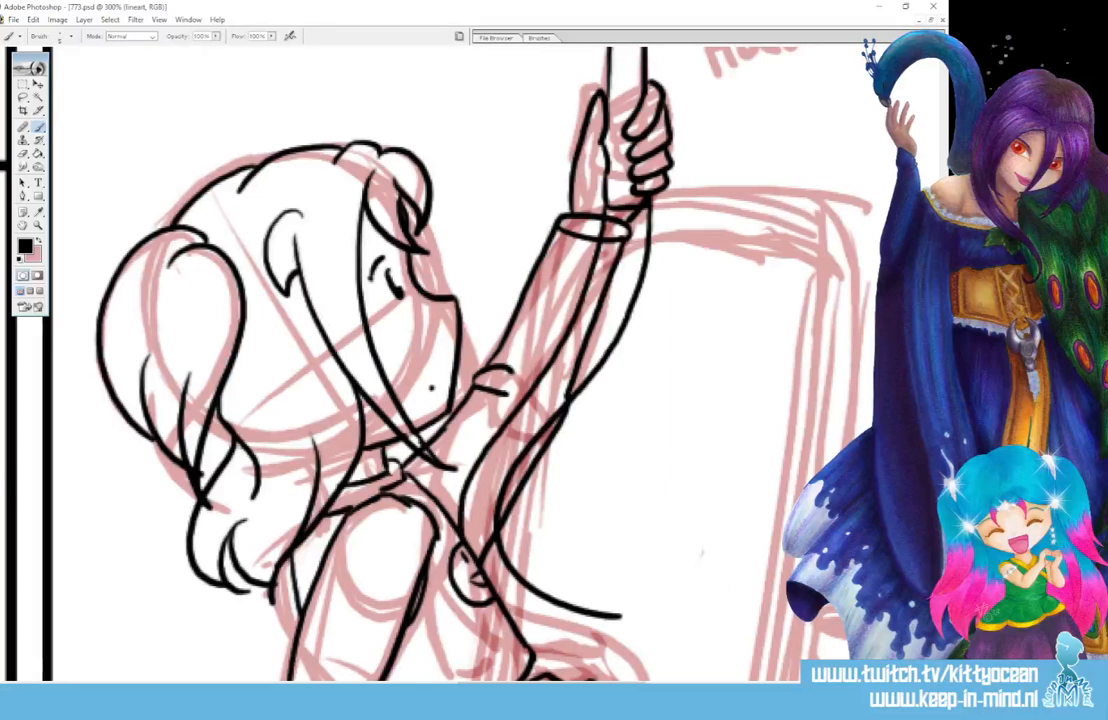
scroll(420, 360, "down", 5)
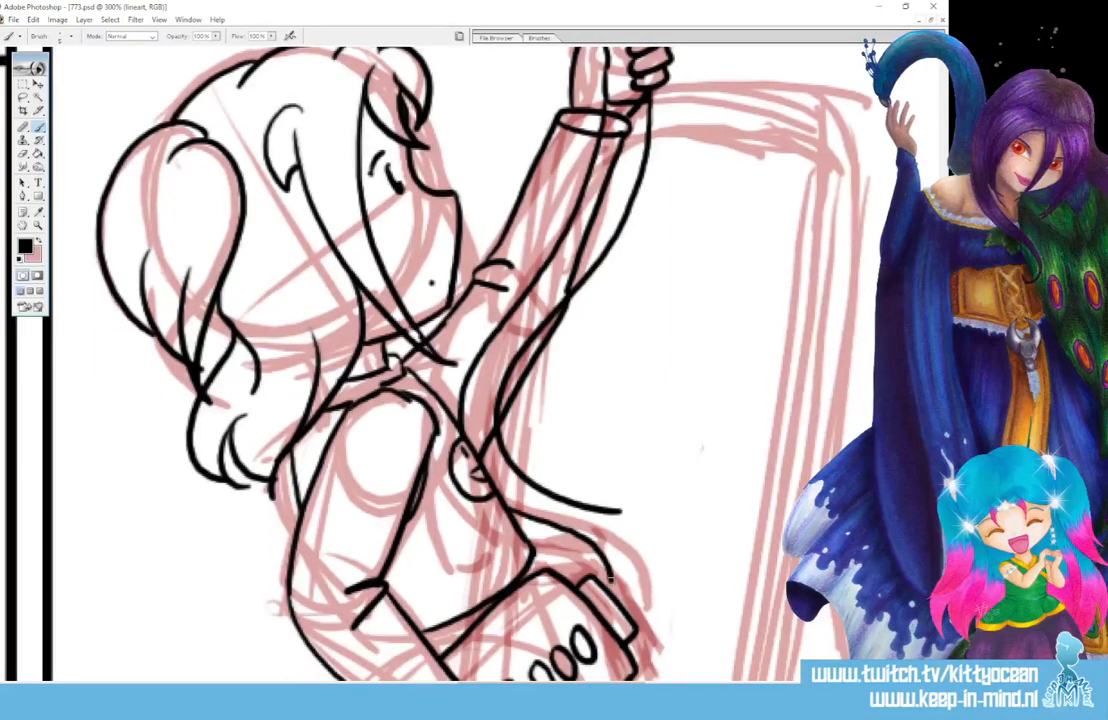
mouse_move(621, 511)
left_mouse_down()
mouse_move(639, 549)
mouse_move(623, 601)
left_mouse_up()
key("ctrl+z")
mouse_move(621, 511)
left_mouse_down()
mouse_move(641, 596)
mouse_move(634, 614)
left_mouse_up()
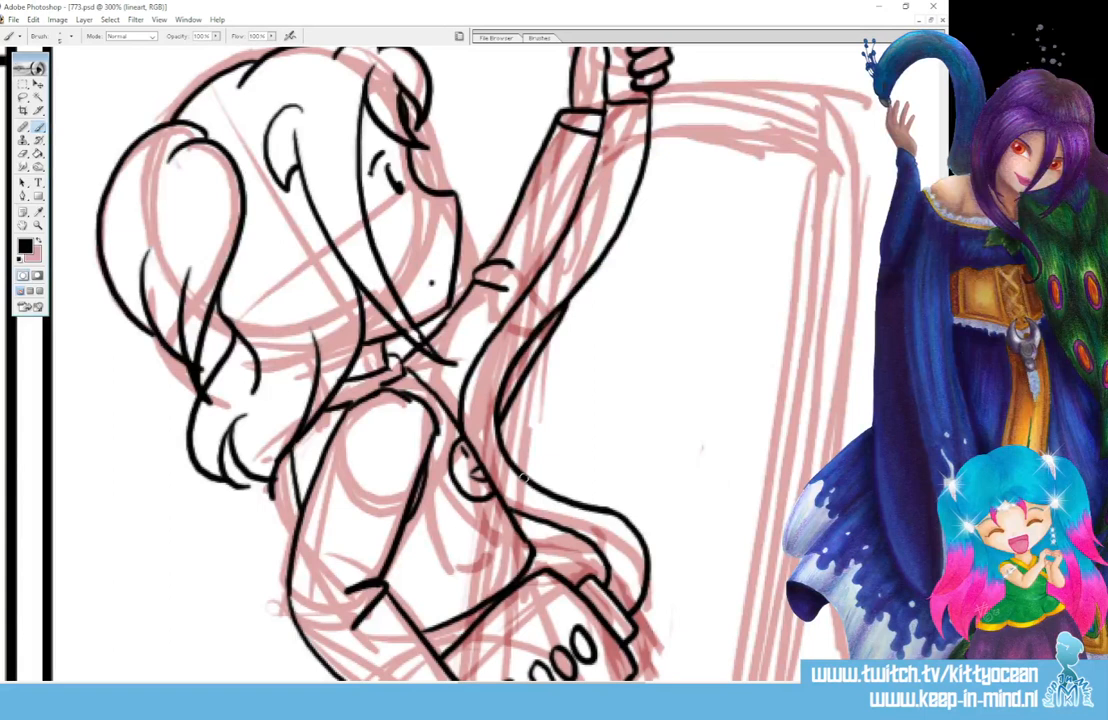
- Thicken the outer edge of the hose's lower bend and trim the excess from the line
mouse_move(442, 318)
left_mouse_down()
mouse_move(434, 362)
mouse_move(462, 412)
mouse_move(614, 516)
left_mouse_up()
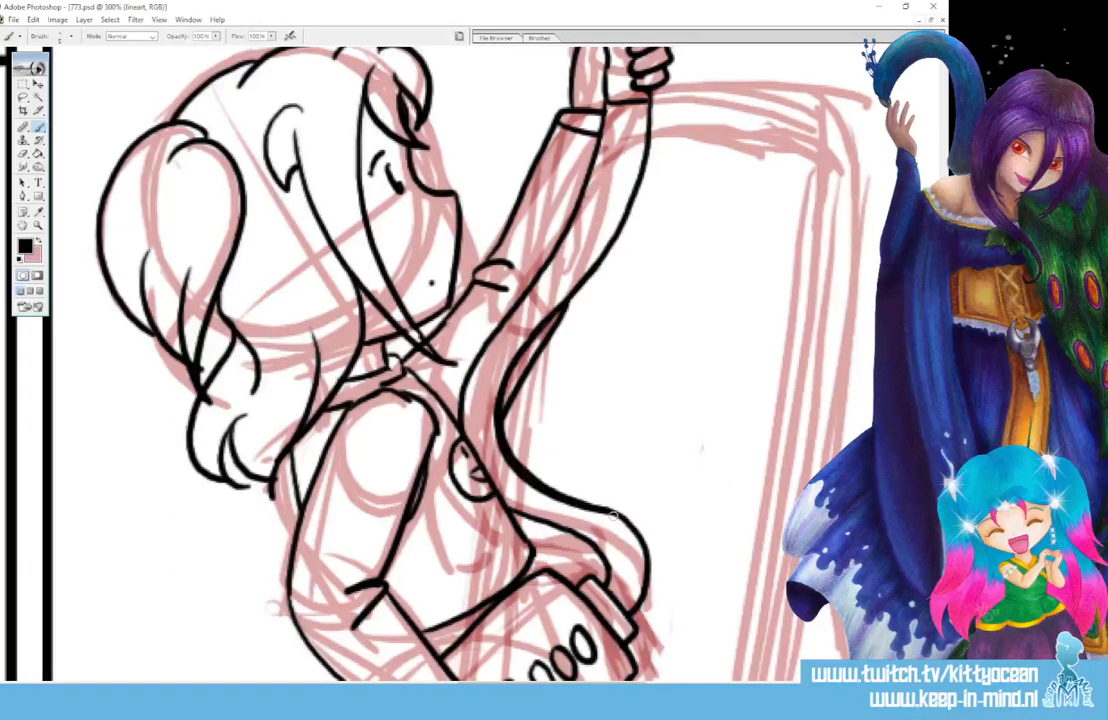
left_click_drag(497, 425, 540, 496)
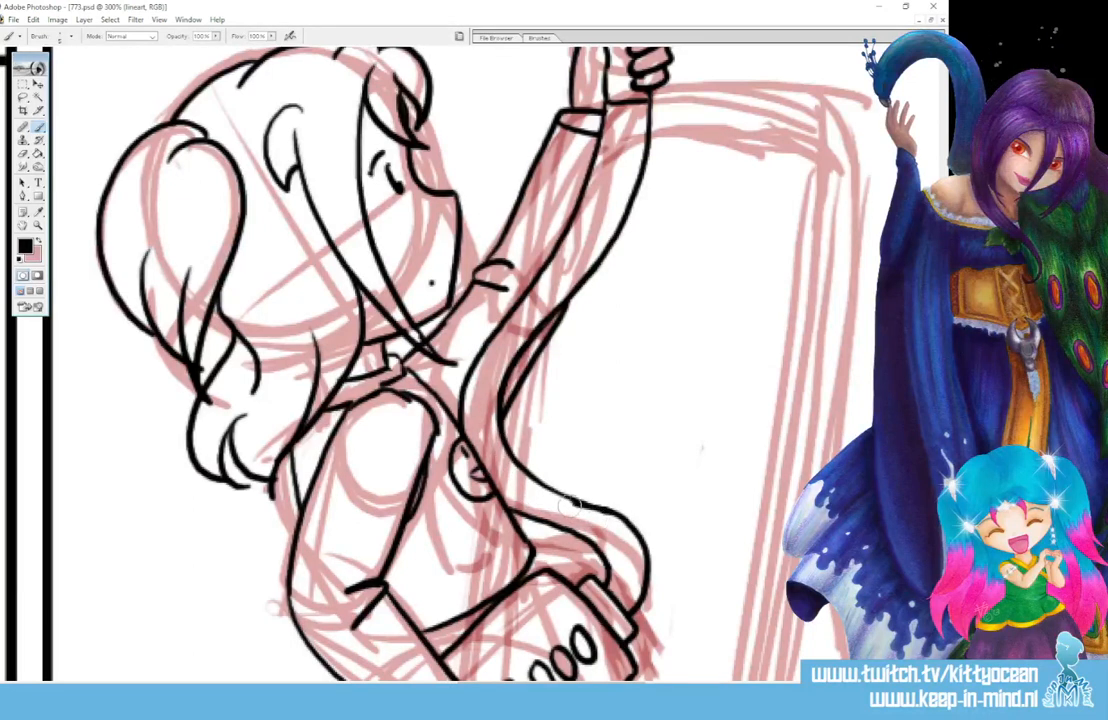
- Thicken the lower curve of the hose's outer edge and the tip of the long front hair strand
left_click_drag(545, 480, 622, 555)
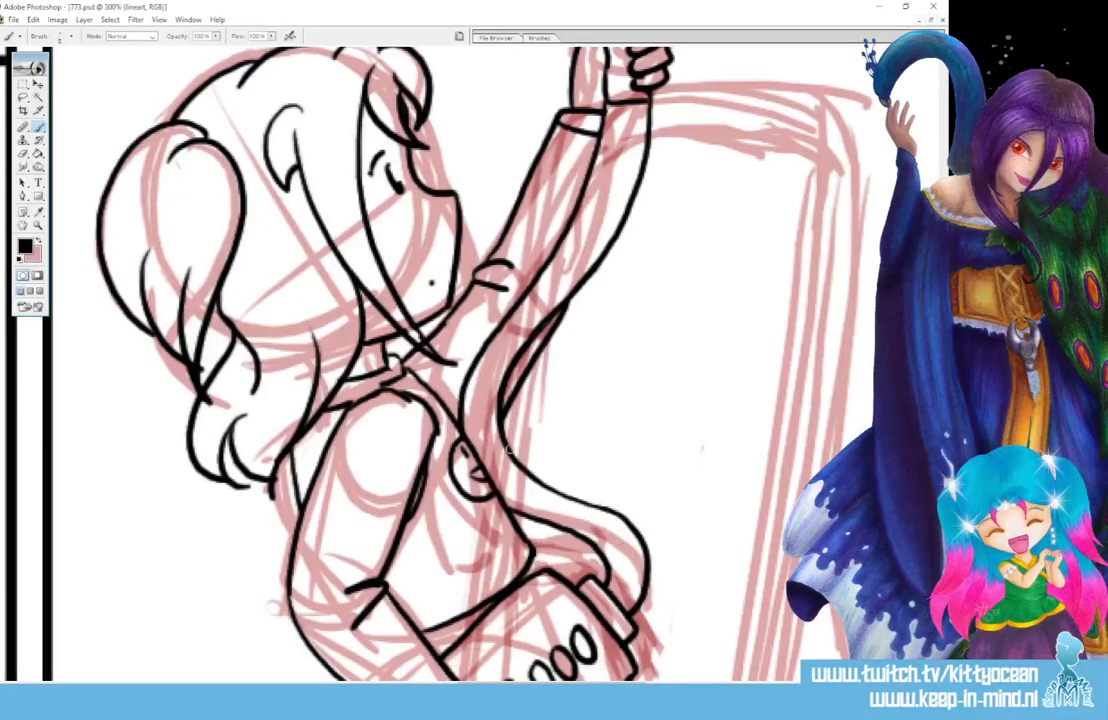
mouse_move(508, 446)
left_mouse_down()
mouse_move(529, 474)
mouse_move(621, 513)
left_mouse_up()
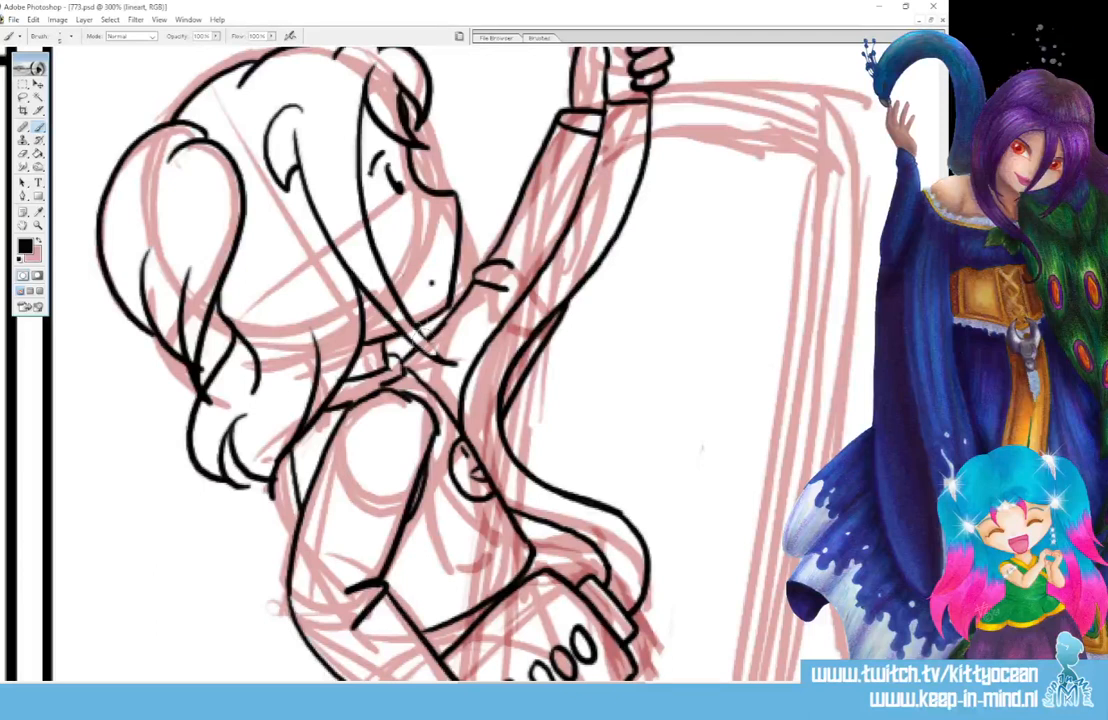
left_click_drag(412, 334, 458, 366)
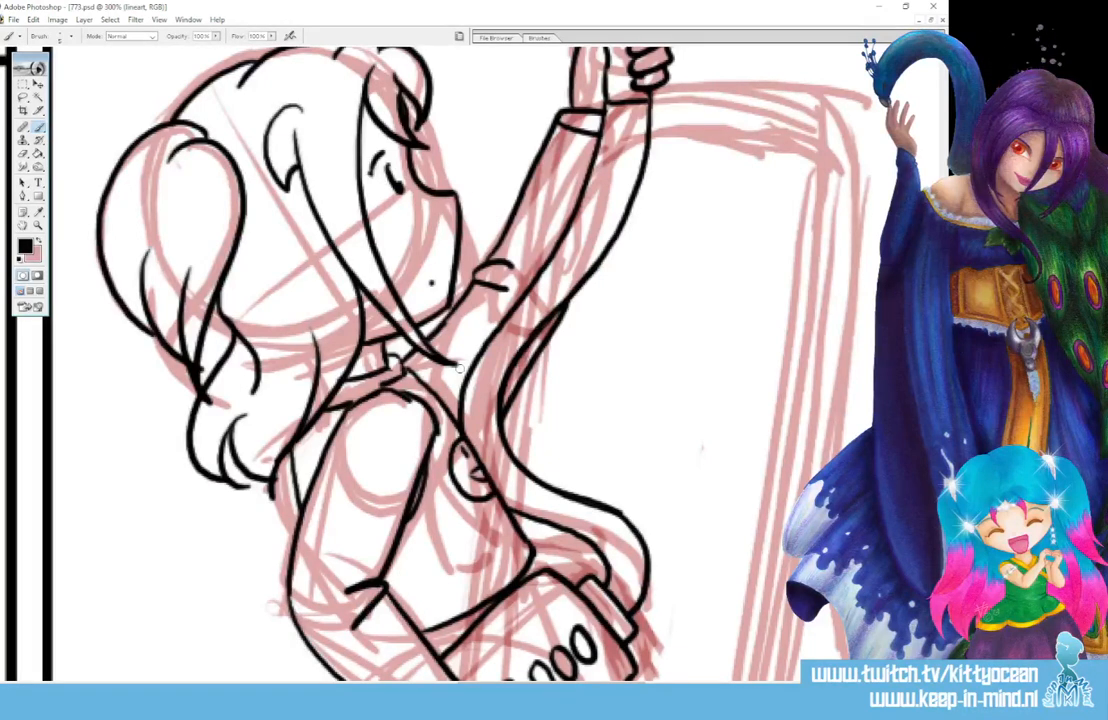
- Ink the outer and inner edges of the tall, round-cornered frame behind the character, running down to the panel border
mouse_move(650, 90)
left_mouse_down()
mouse_move(726, 74)
mouse_move(786, 82)
mouse_move(842, 116)
mouse_move(856, 247)
mouse_move(828, 455)
left_mouse_up()
scroll(700, 400, "down", 5)
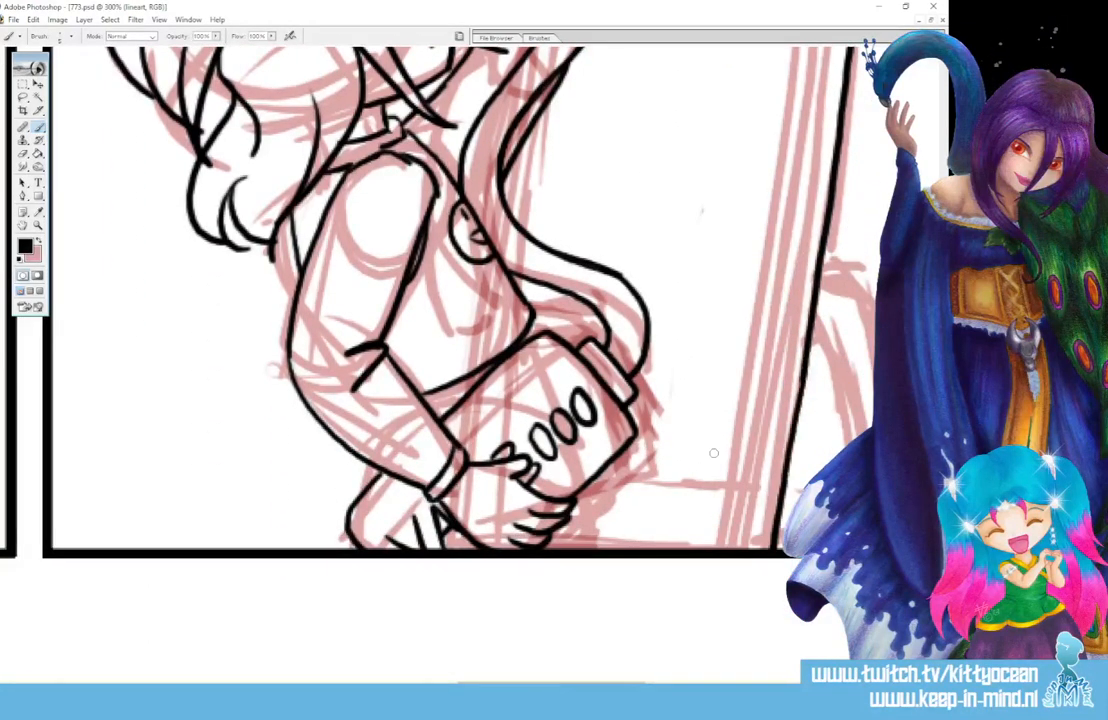
scroll(618, 392, "up", 4)
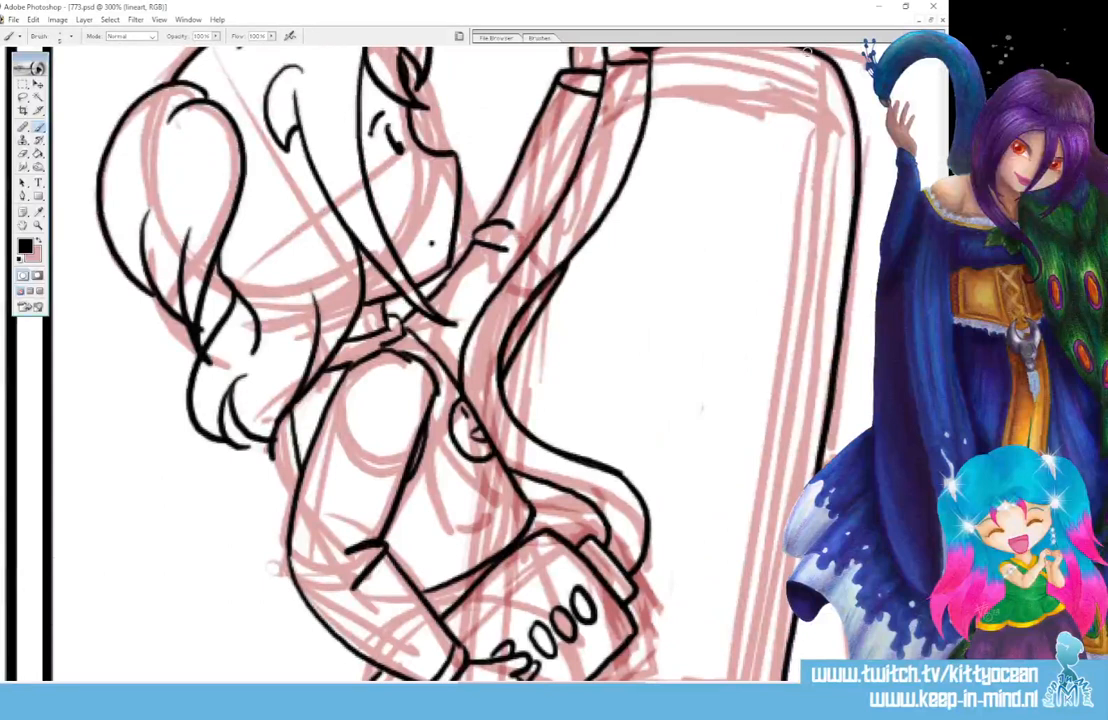
mouse_move(816, 50)
left_mouse_down()
mouse_move(817, 177)
mouse_move(734, 678)
left_mouse_up()
scroll(450, 360, "down", 4)
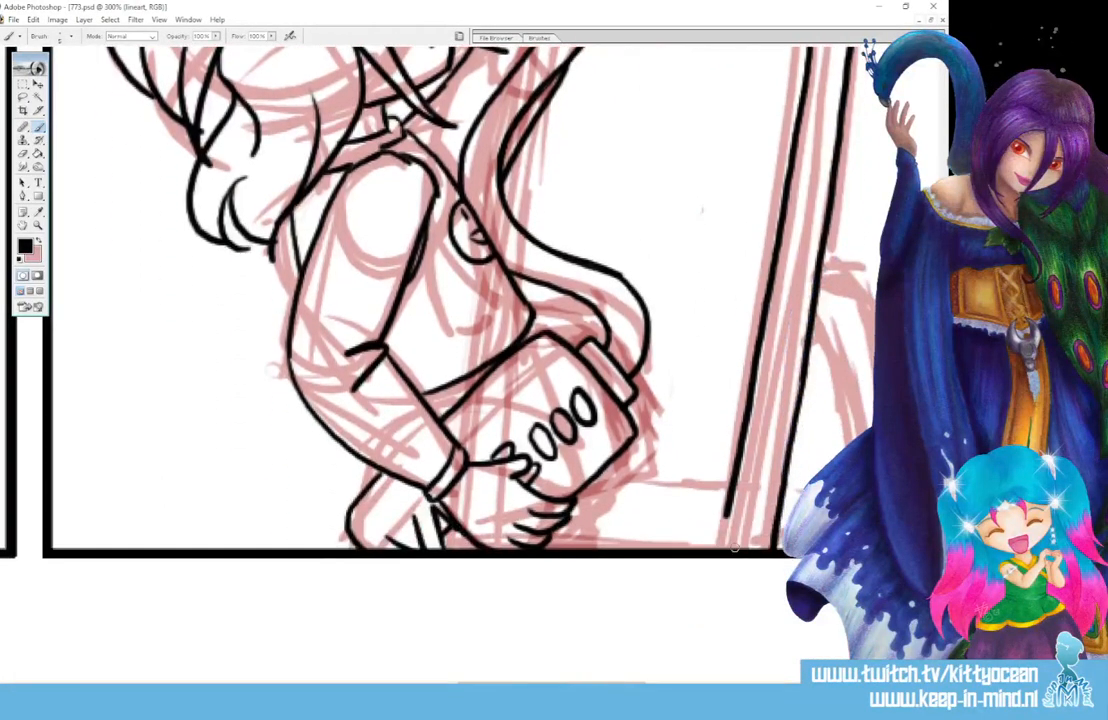
left_click_drag(726, 512, 717, 550)
- Ink the two horizontal base lines behind the held device and the curved arch lines beyond the tall frame
left_click_drag(590, 483, 808, 483)
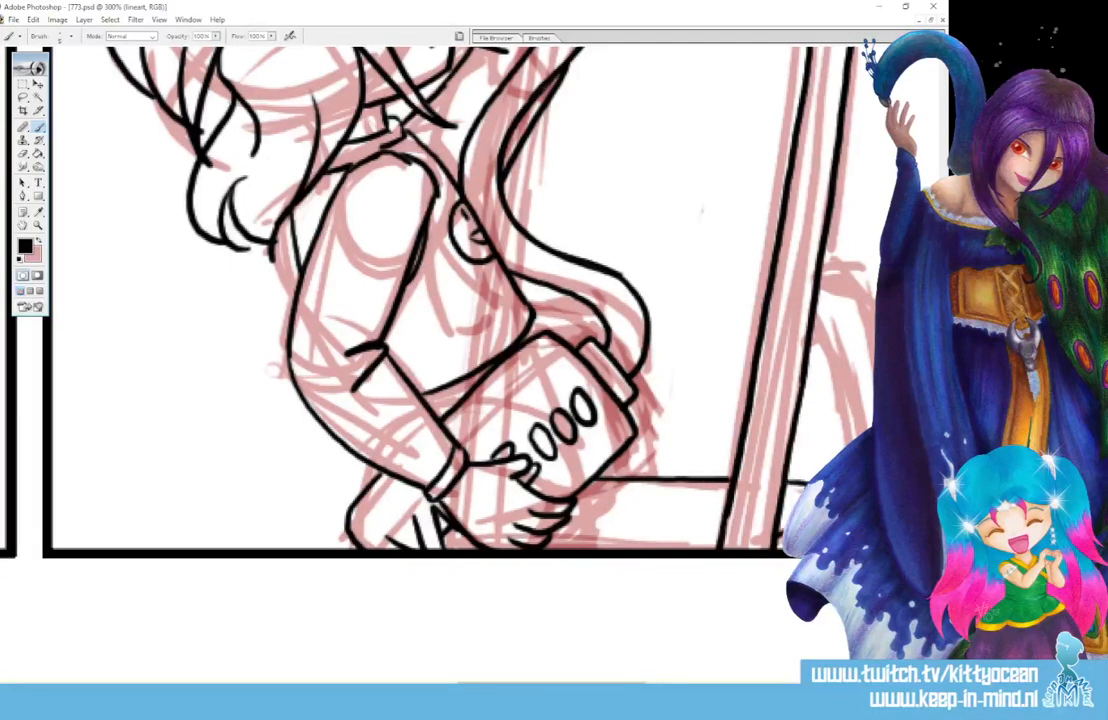
mouse_move(600, 546)
left_mouse_down()
mouse_move(547, 542)
mouse_move(744, 536)
left_mouse_up()
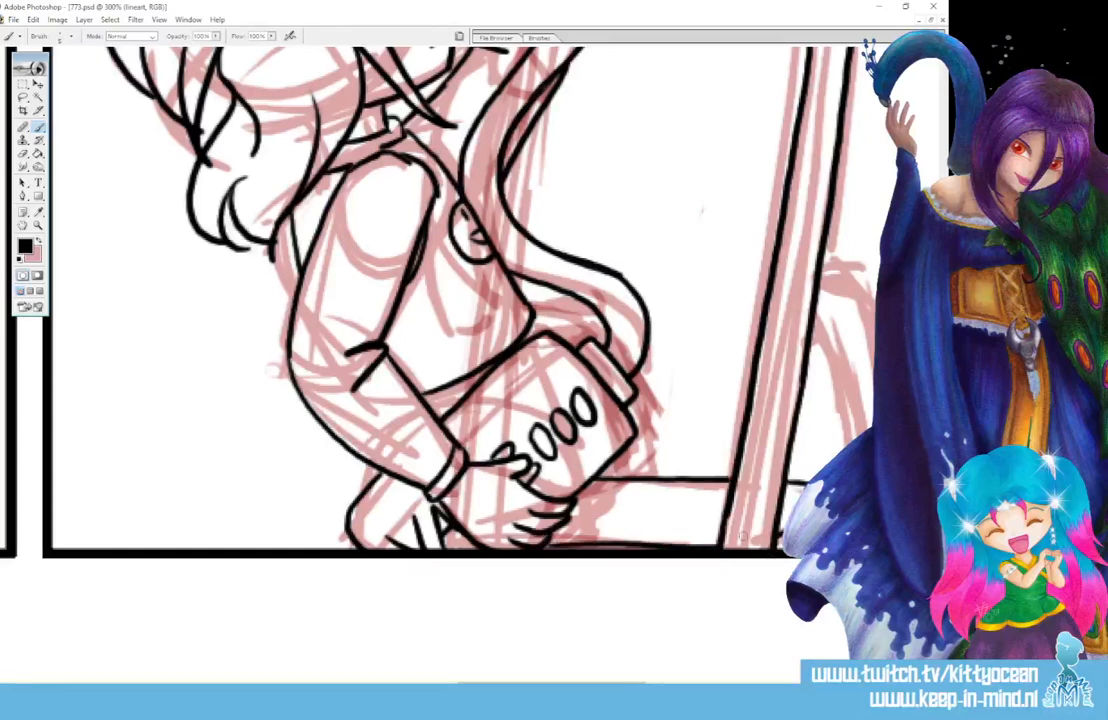
mouse_move(821, 269)
left_mouse_down()
mouse_move(860, 294)
mouse_move(877, 335)
mouse_move(848, 402)
mouse_move(854, 441)
left_mouse_up()
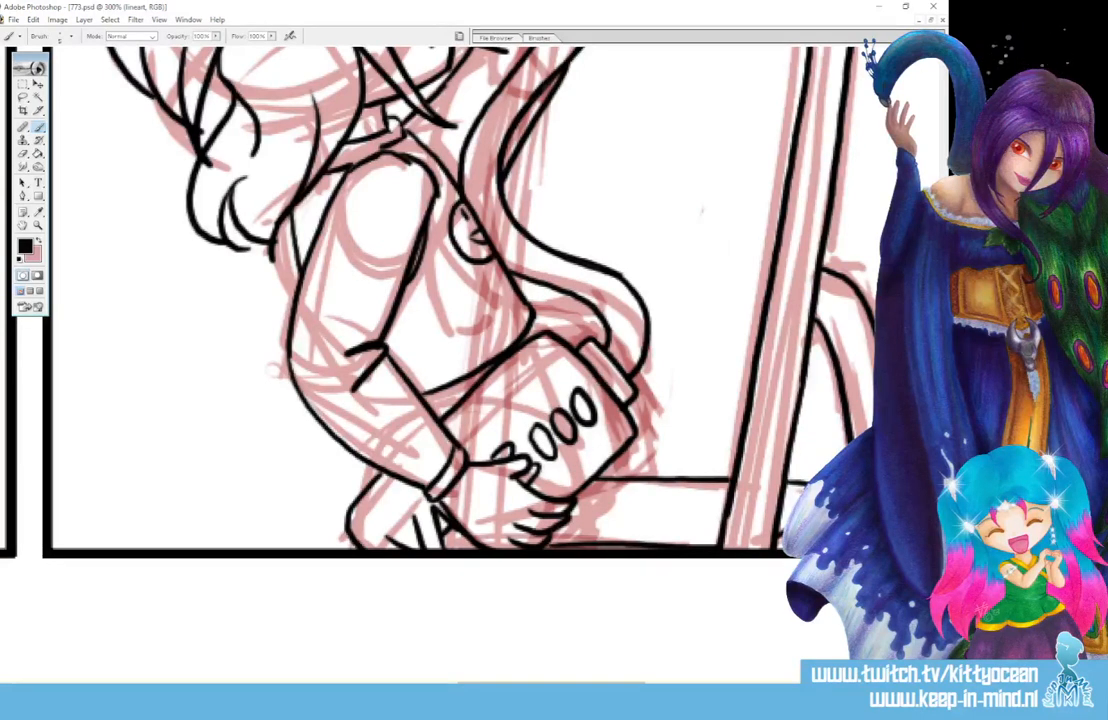
- Ink the near-vertical background line behind the hose and reinforce the hose's inner edge where it meets the held device
scroll(466, 305, "up", 5)
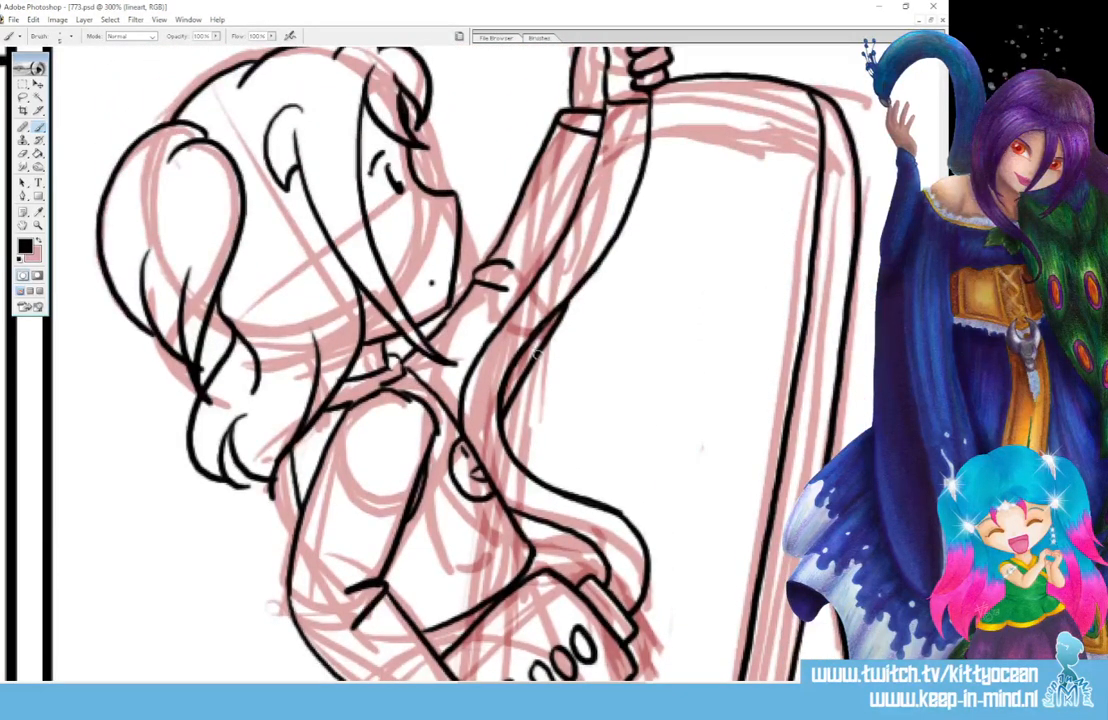
left_click_drag(468, 301, 451, 401)
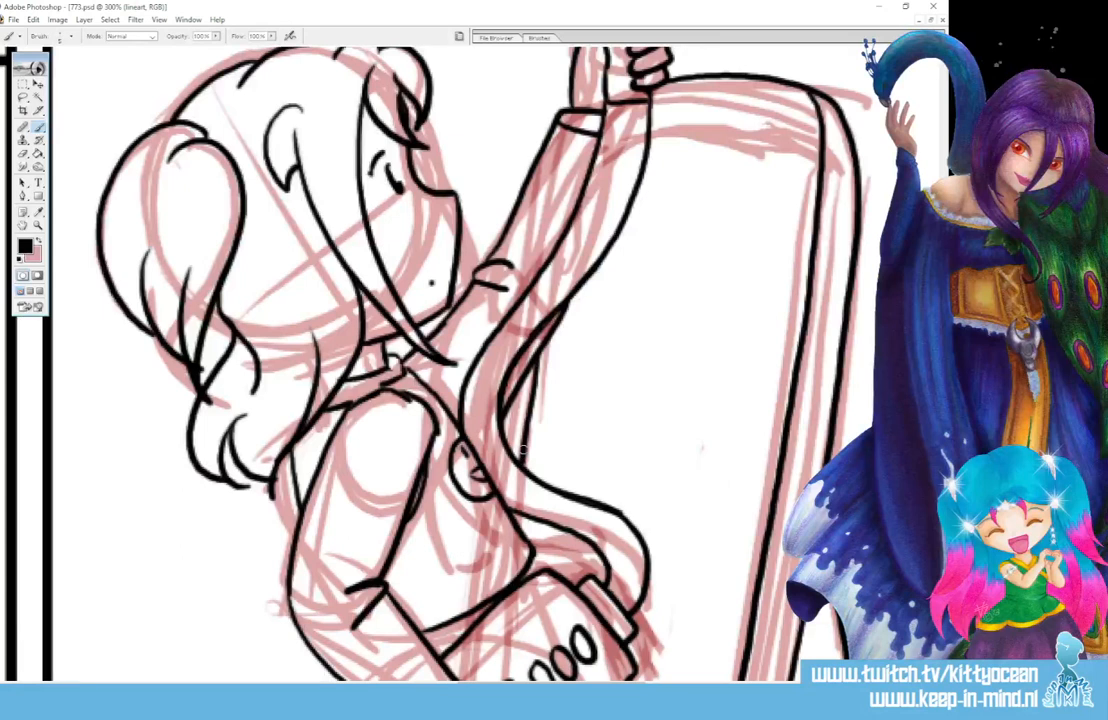
left_click_drag(521, 513, 518, 534)
scroll(522, 517, "down", 3)
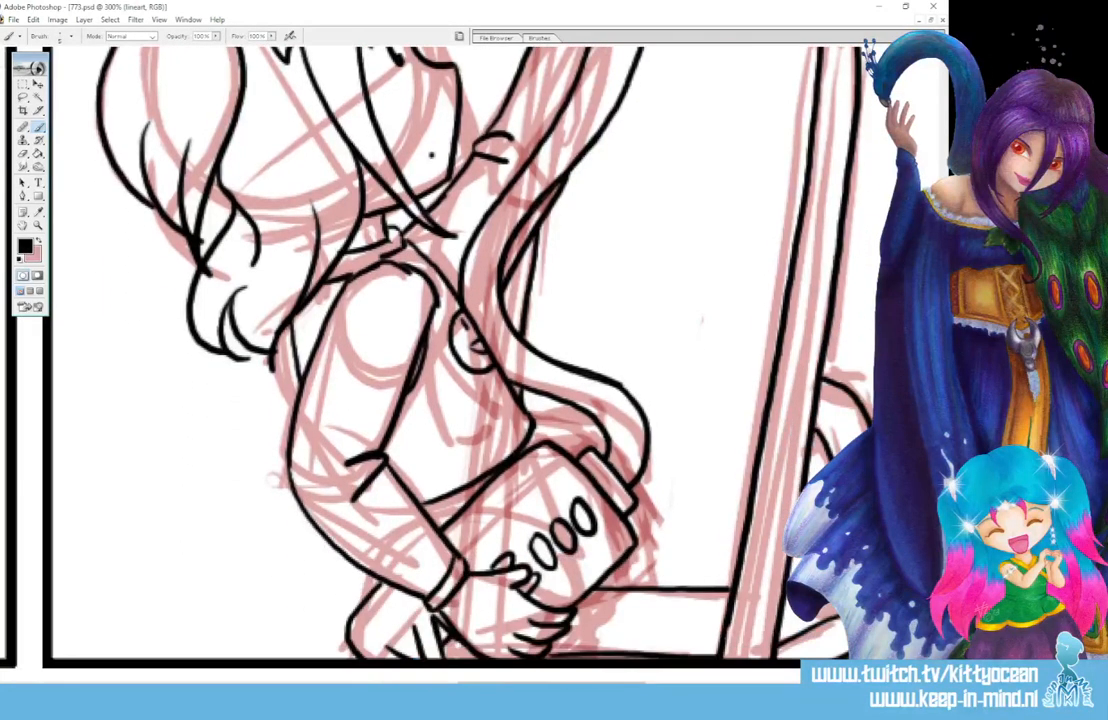
left_click_drag(534, 425, 594, 449)
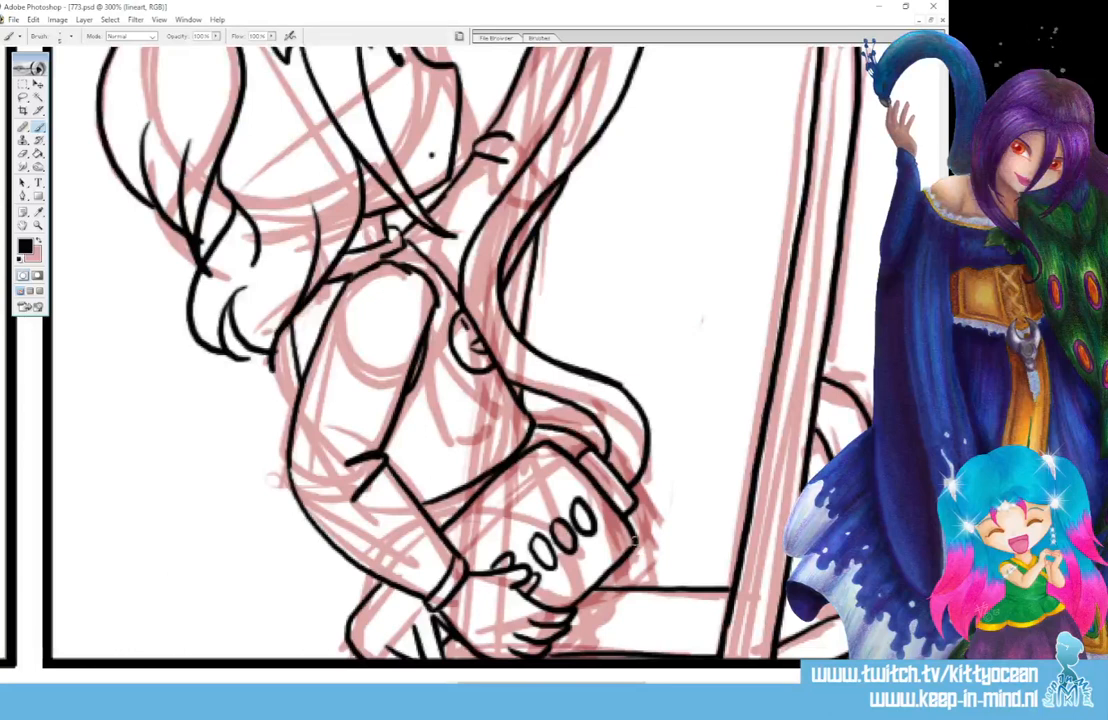
left_click_drag(635, 501, 625, 514)
- Ink the rounded box hanging from the third panel's upper border, with a blinking light and a small scanner plate underneath
scroll(630, 576, "up", 10)
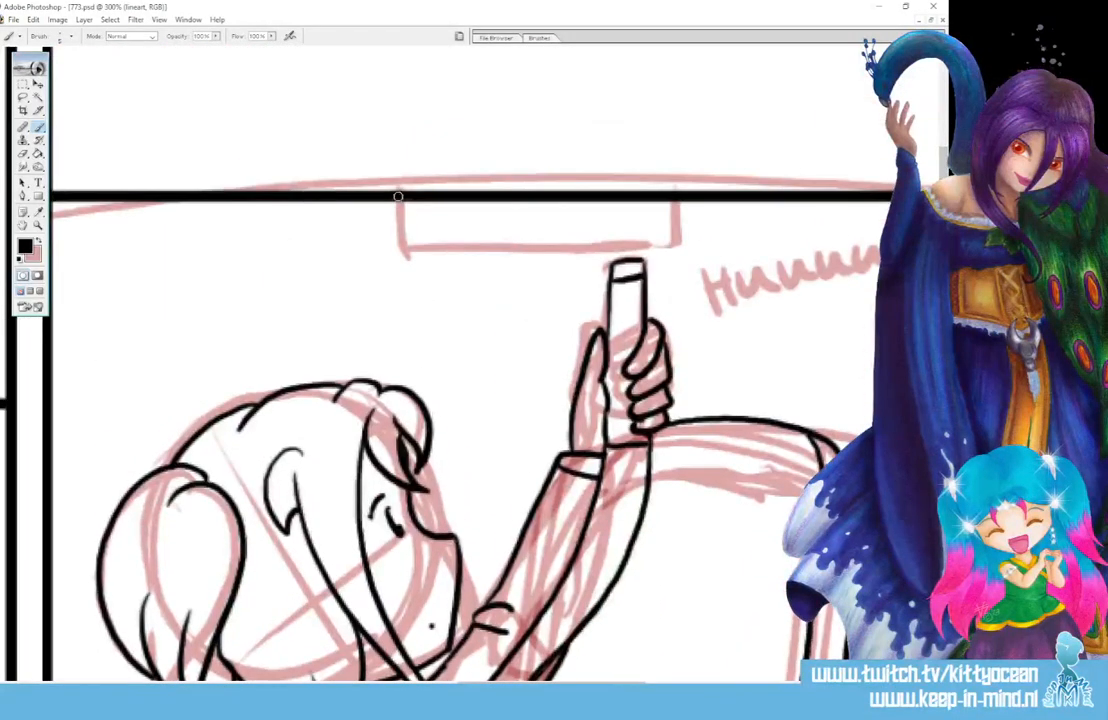
mouse_move(398, 198)
left_mouse_down()
mouse_move(406, 242)
mouse_move(645, 246)
left_mouse_up()
left_click_drag(677, 201, 655, 246)
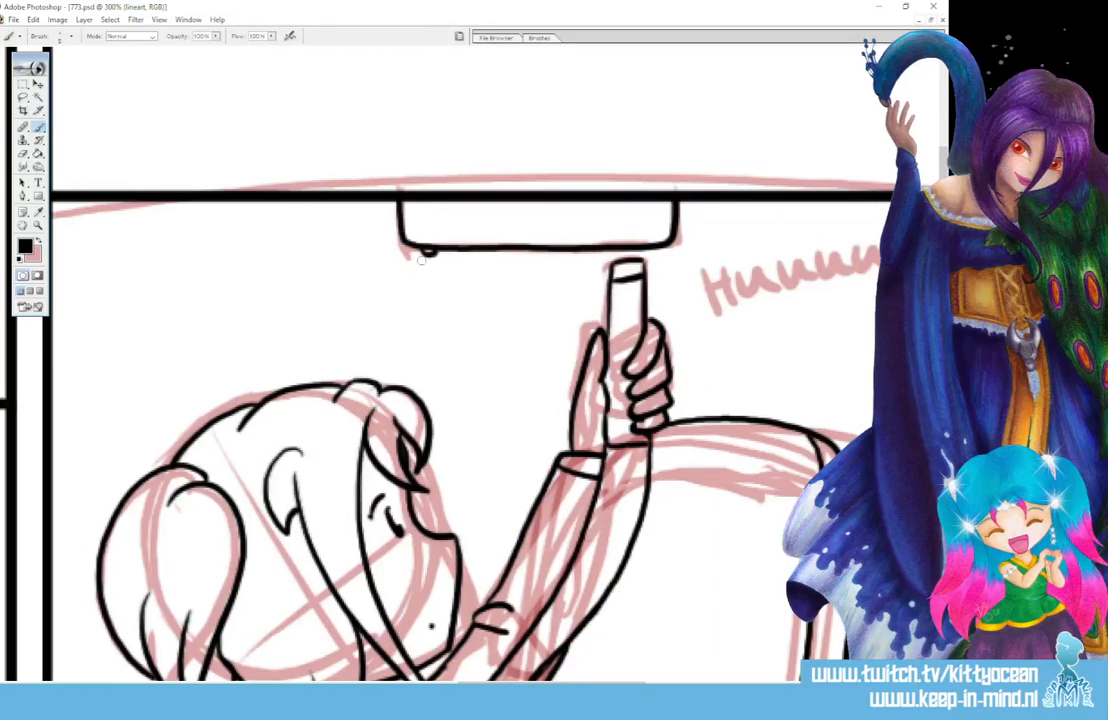
left_click_drag(420, 261, 413, 258)
left_click_drag(422, 264, 416, 270)
mouse_move(430, 265)
left_mouse_down()
mouse_move(429, 275)
mouse_move(450, 258)
left_mouse_up()
left_click_drag(601, 252, 641, 252)
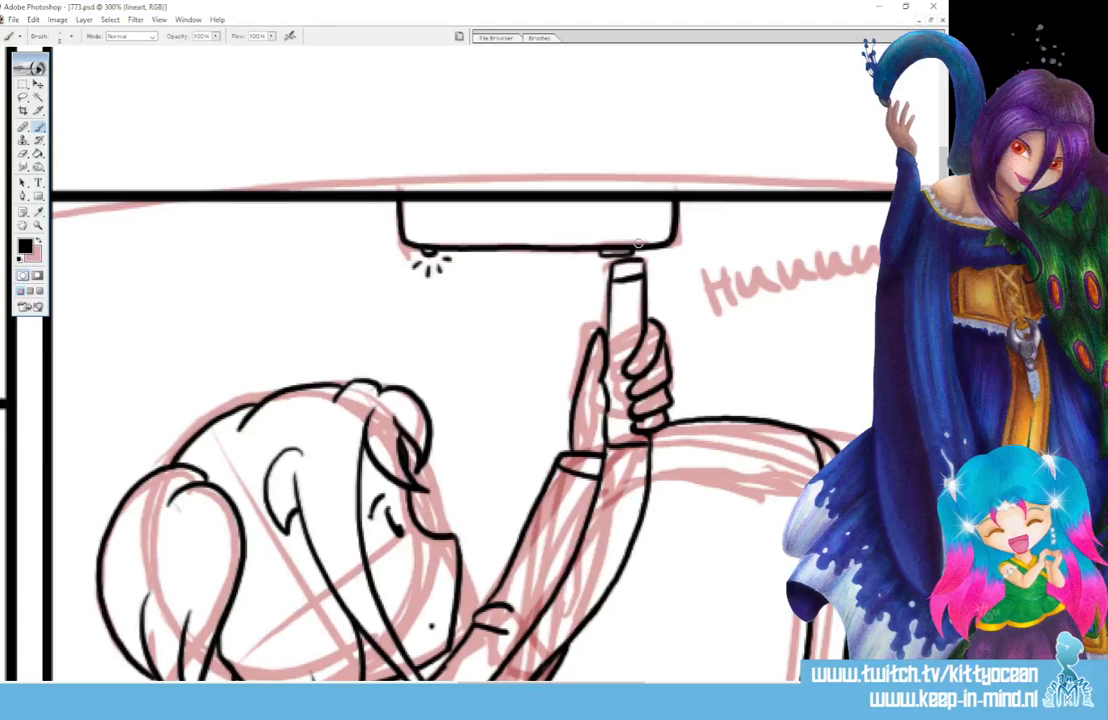
- Hand-letter "BEEP!" beside the ceiling box with the 3 px brush, redoing the first letter
left_click(540, 38)
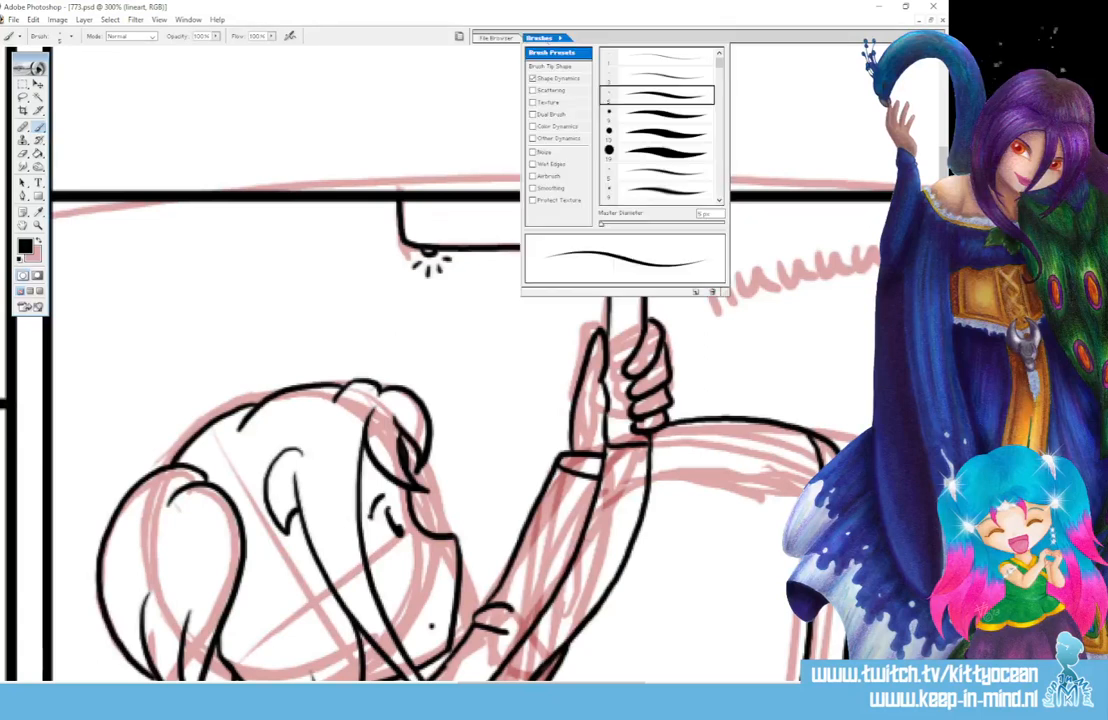
left_click(649, 76)
left_click(670, 21)
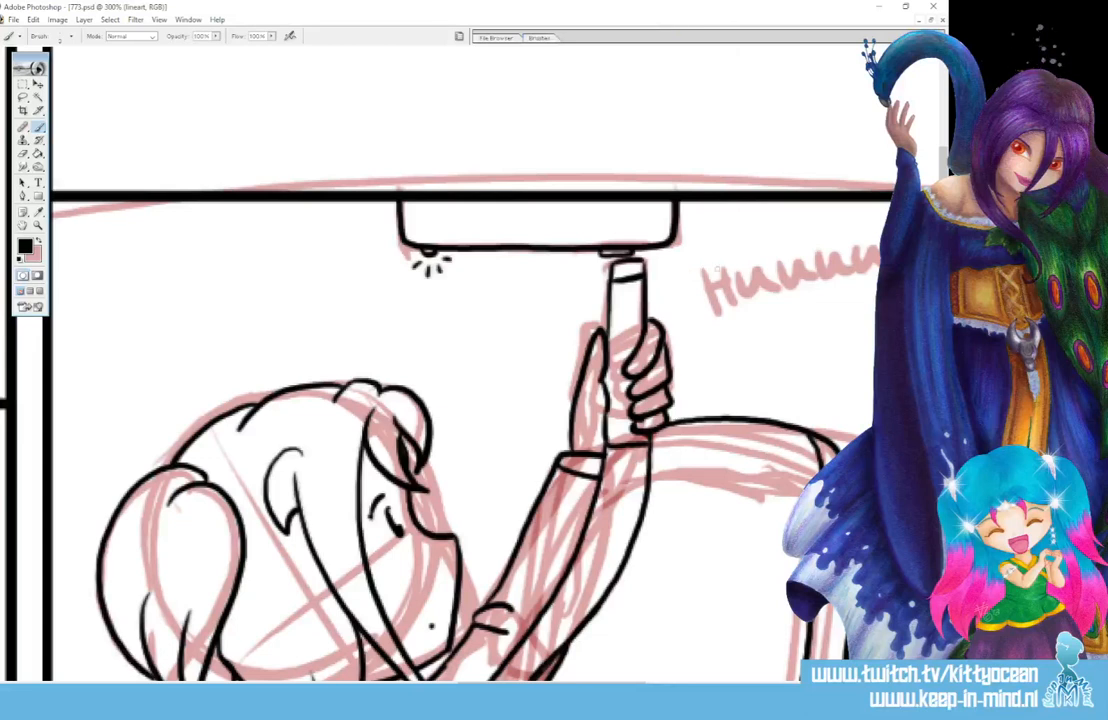
left_click_drag(689, 258, 697, 296)
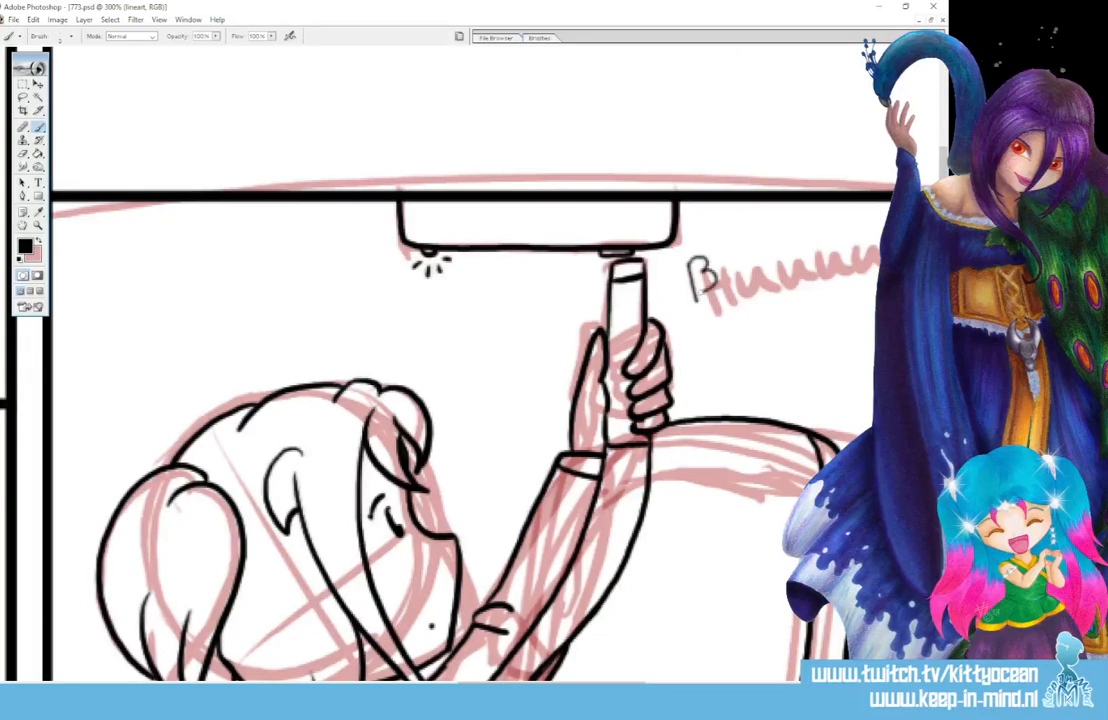
key("ctrl+alt+z")
key("ctrl+alt+z")
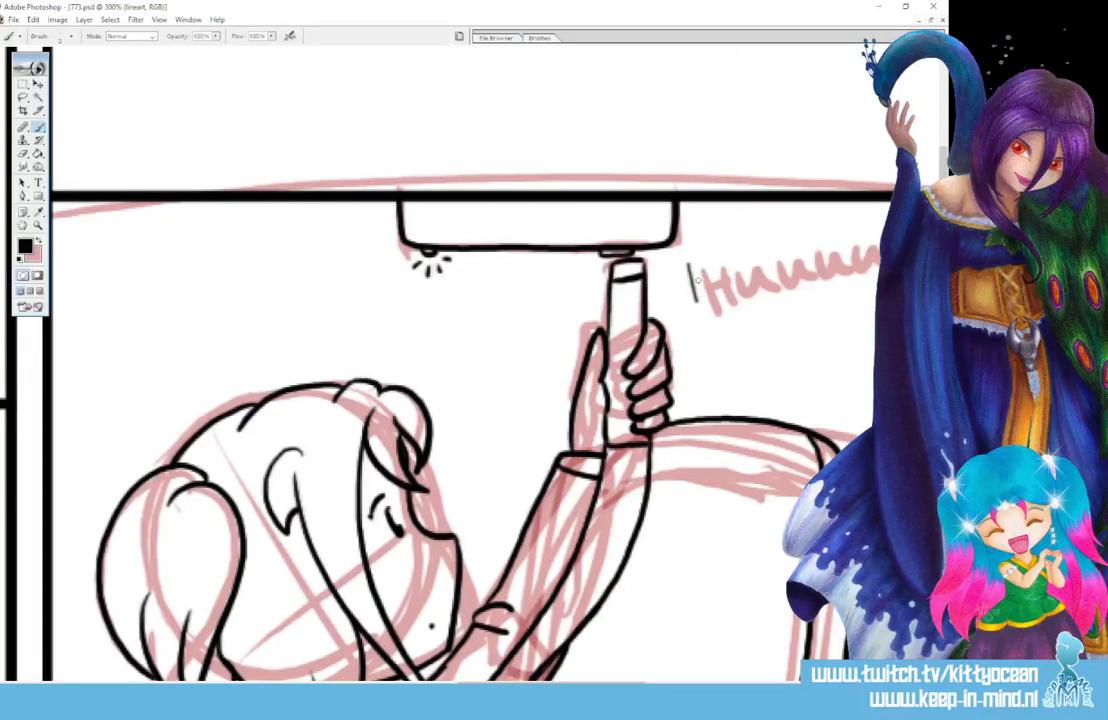
left_click_drag(689, 260, 694, 298)
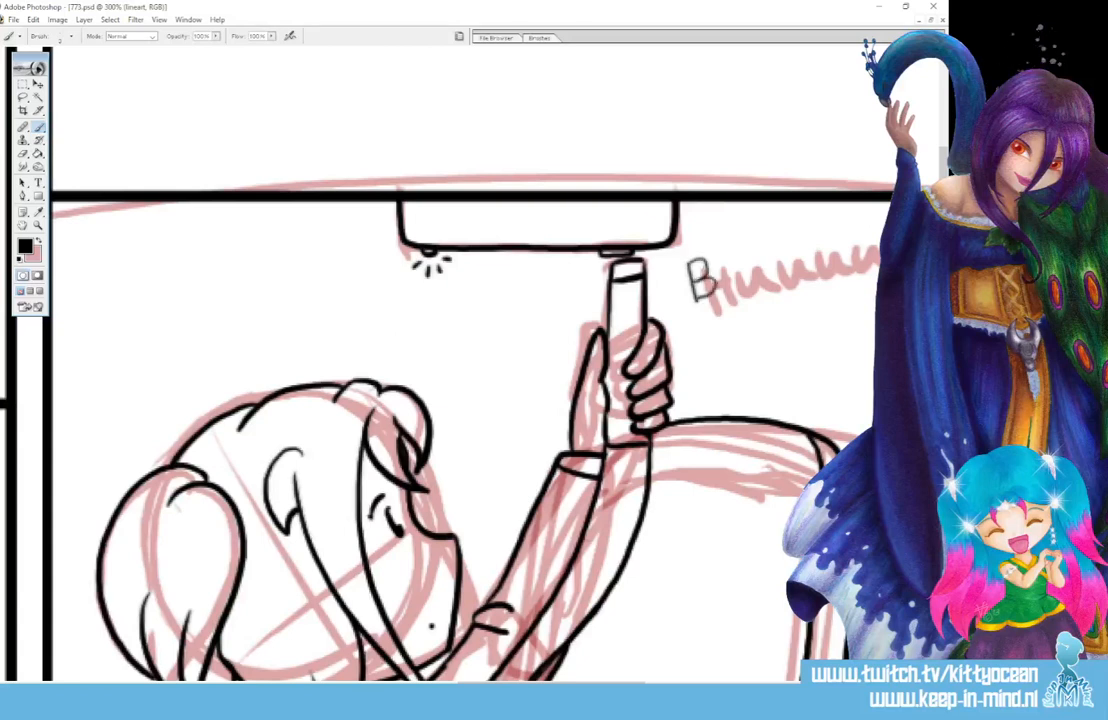
mouse_move(738, 258)
left_mouse_down()
mouse_move(741, 287)
mouse_move(736, 271)
mouse_move(766, 284)
mouse_move(760, 269)
mouse_move(775, 284)
mouse_move(776, 268)
left_mouse_up()
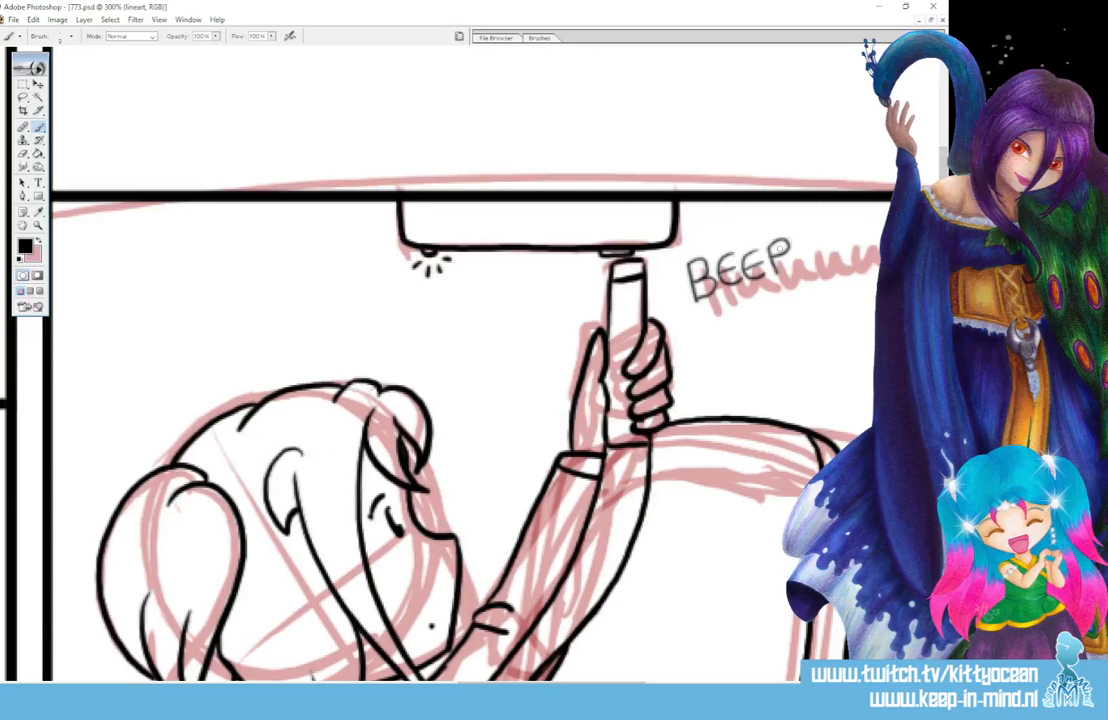
left_click_drag(799, 221, 806, 258)
- Erase thin horizontal streaks through the "BEEP!" lettering and add a short tick linking it to the box's corner
mouse_move(674, 279)
left_mouse_down()
mouse_move(836, 231)
mouse_move(699, 290)
mouse_move(870, 237)
left_mouse_up()
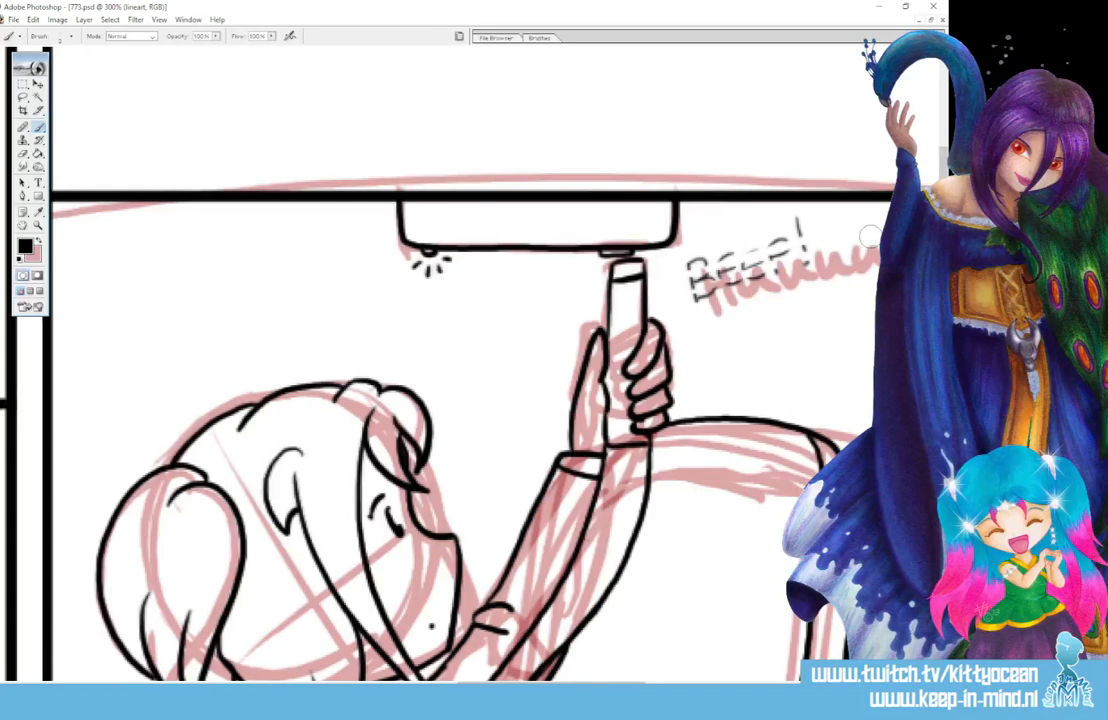
left_click_drag(680, 240, 687, 252)
- Ink two closed, arched eyes with small lash tips on the fourth panel's head using the 5 px brush, redrawing the second eye until it fits
left_click(540, 37)
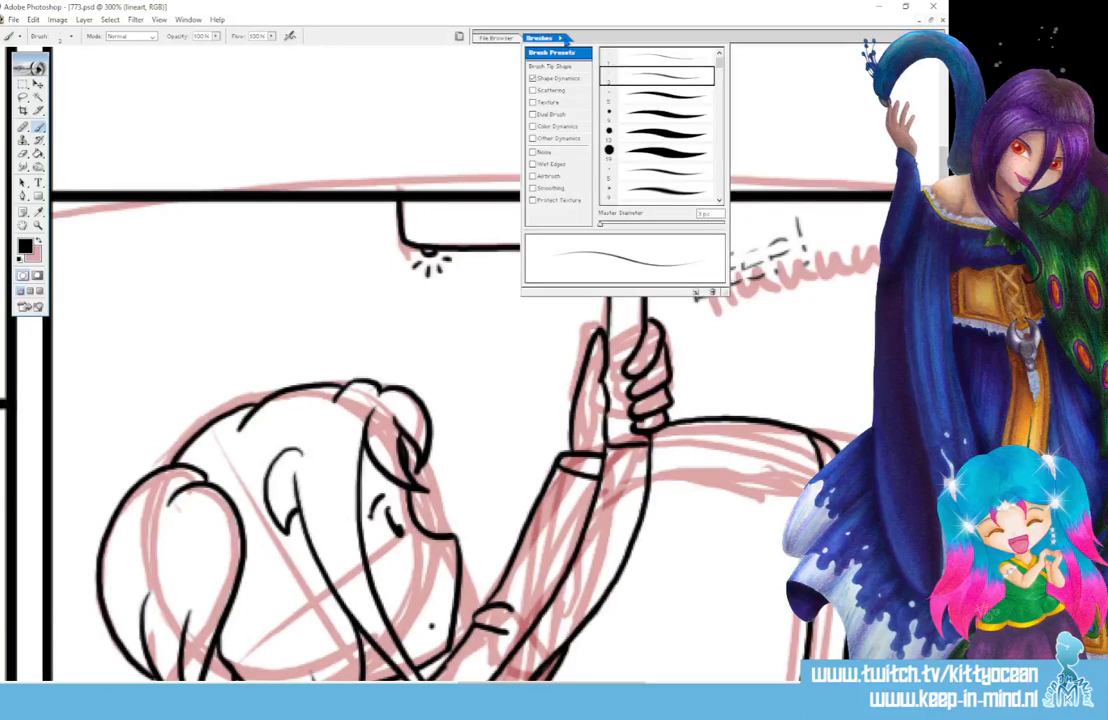
key("Return")
scroll(400, 360, "right", 15)
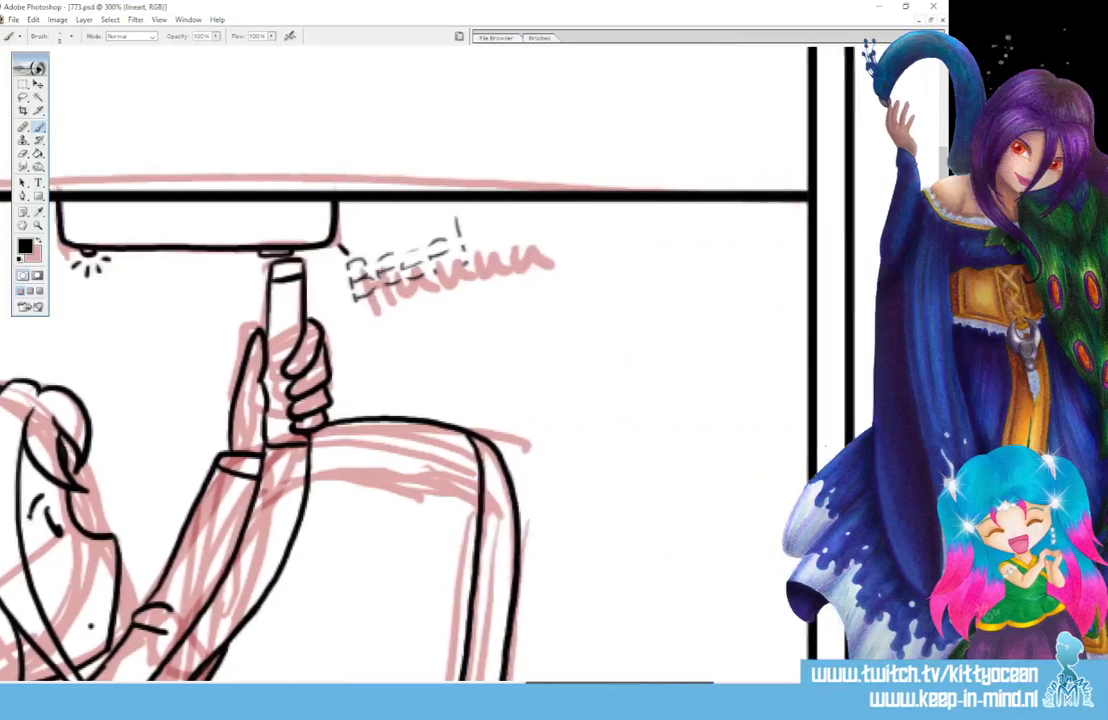
scroll(450, 360, "down", 10)
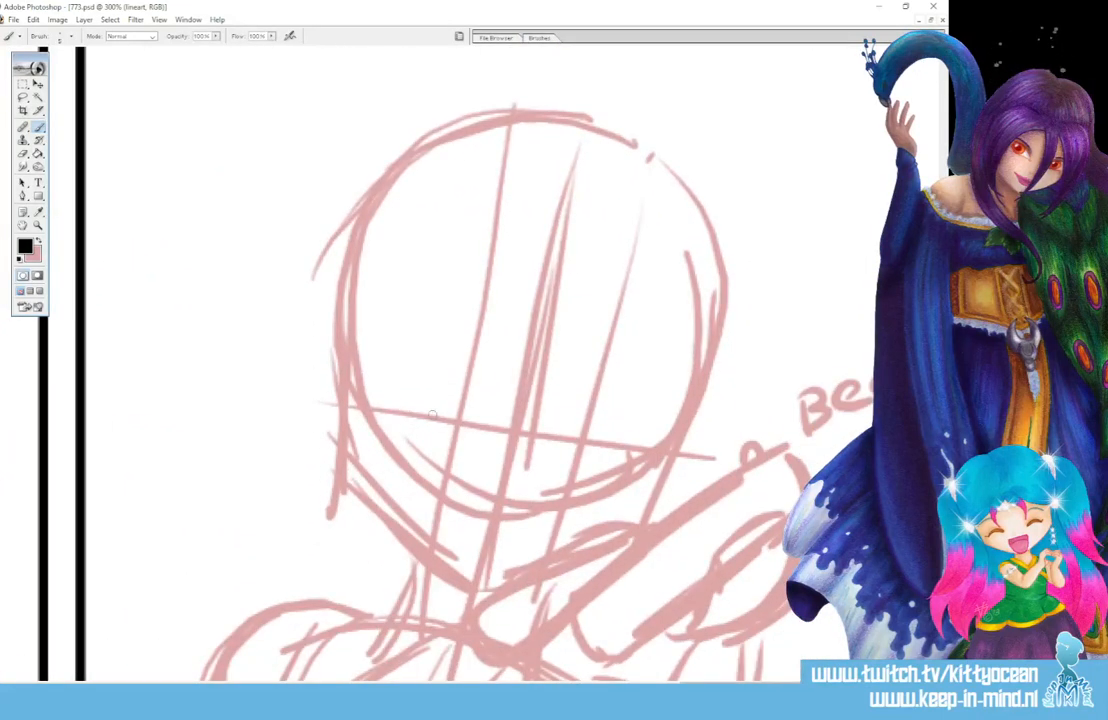
mouse_move(433, 417)
left_mouse_down()
mouse_move(455, 386)
mouse_move(476, 418)
left_mouse_up()
left_click_drag(572, 437, 606, 437)
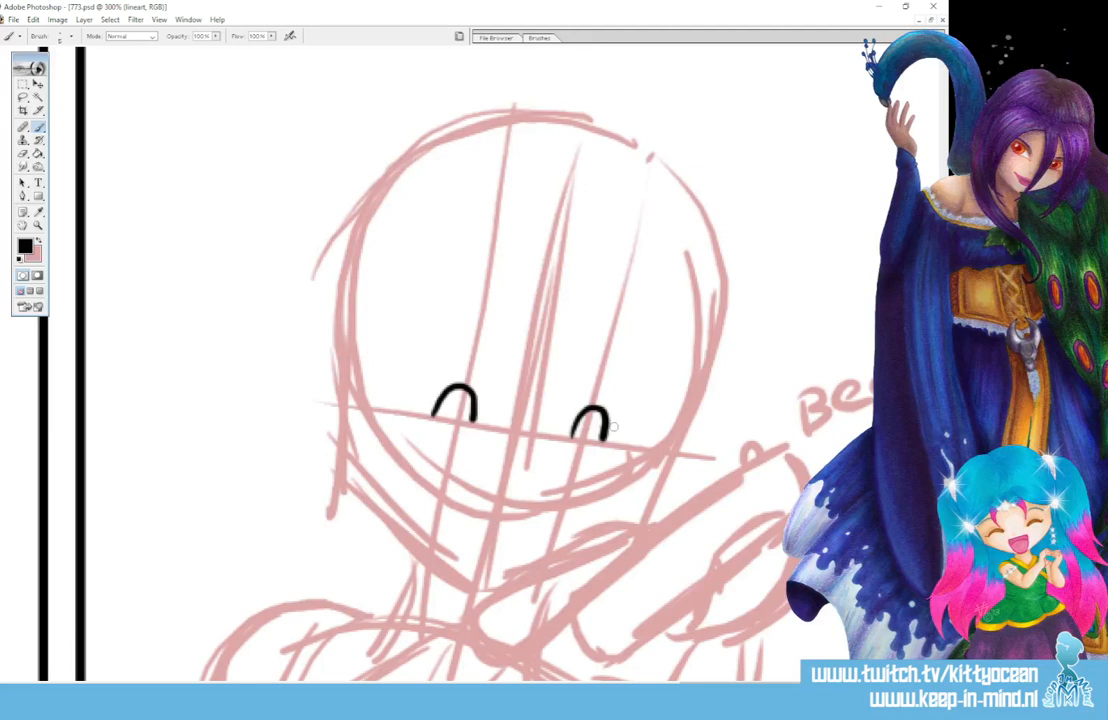
key("ctrl+z")
mouse_move(563, 433)
left_mouse_down()
mouse_move(597, 401)
mouse_move(601, 436)
left_mouse_up()
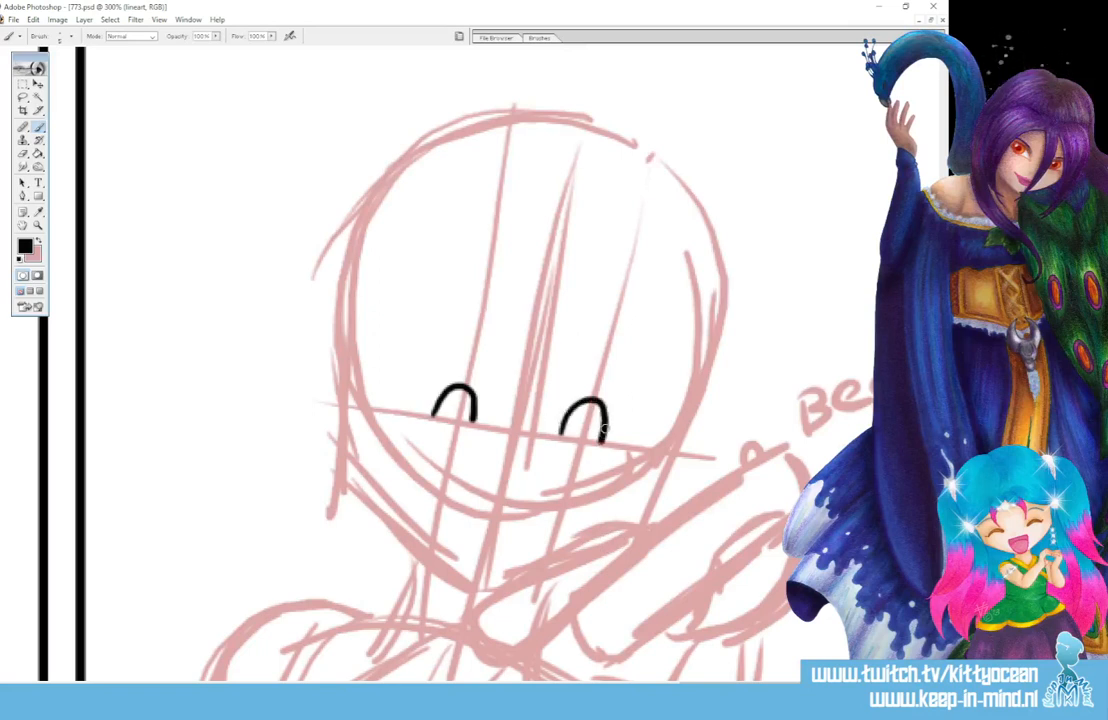
key("ctrl+z")
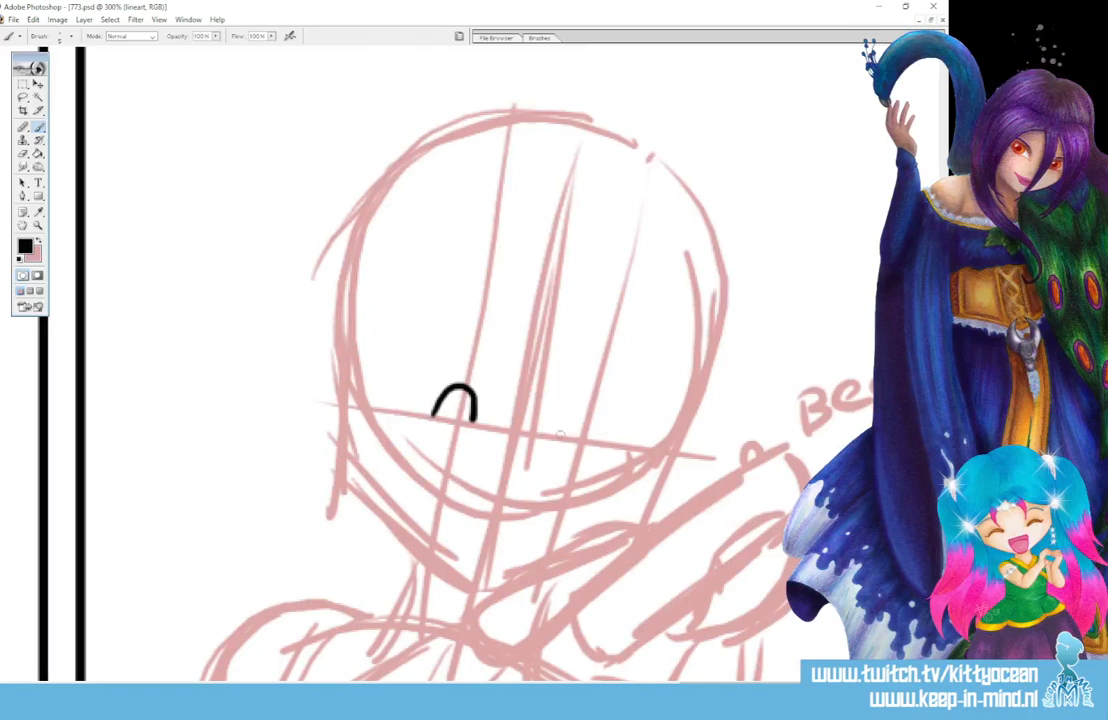
mouse_move(563, 435)
left_mouse_down()
mouse_move(566, 416)
mouse_move(601, 409)
mouse_move(603, 438)
left_mouse_up()
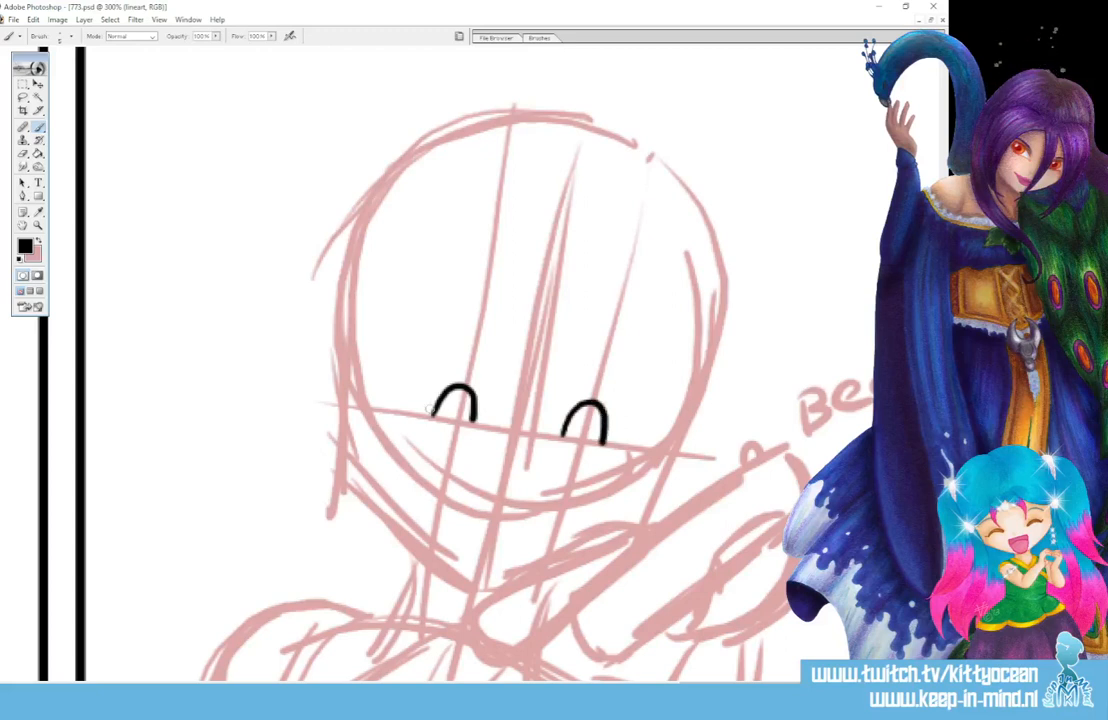
left_click_drag(427, 419, 436, 409)
- Ink two curved eyebrows, a small nose, a broken smile line and a pointed forelock on the fourth panel's face, redoing the mouth
left_click_drag(428, 349, 481, 339)
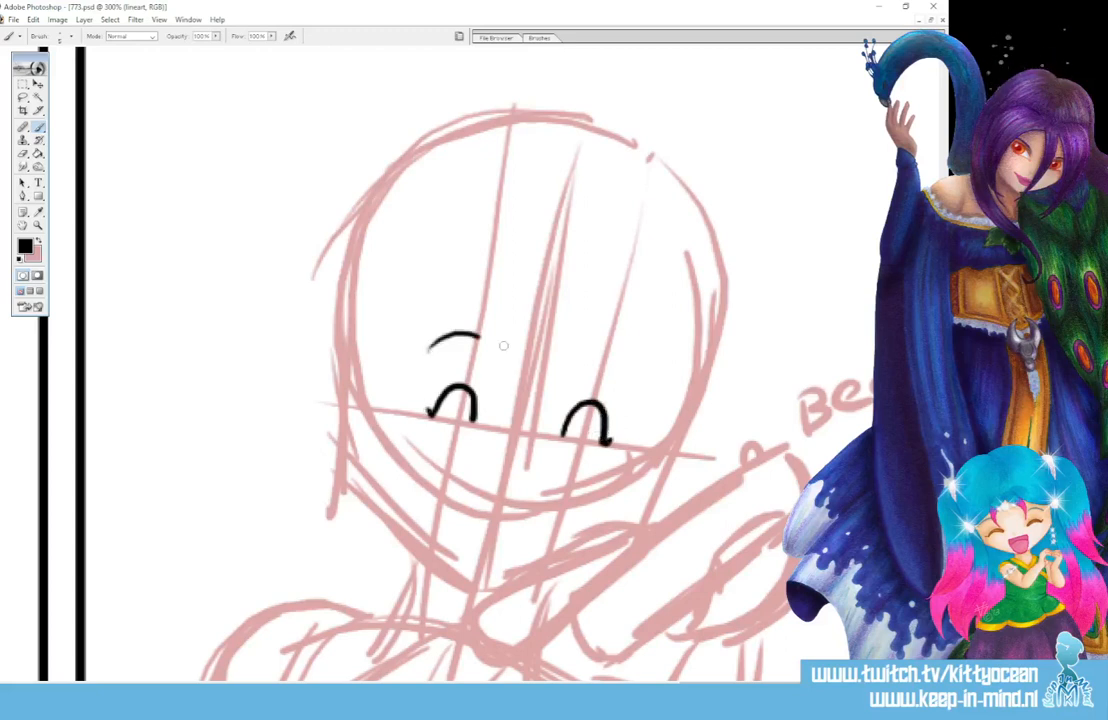
mouse_move(587, 364)
left_mouse_down()
mouse_move(605, 355)
mouse_move(630, 378)
left_mouse_up()
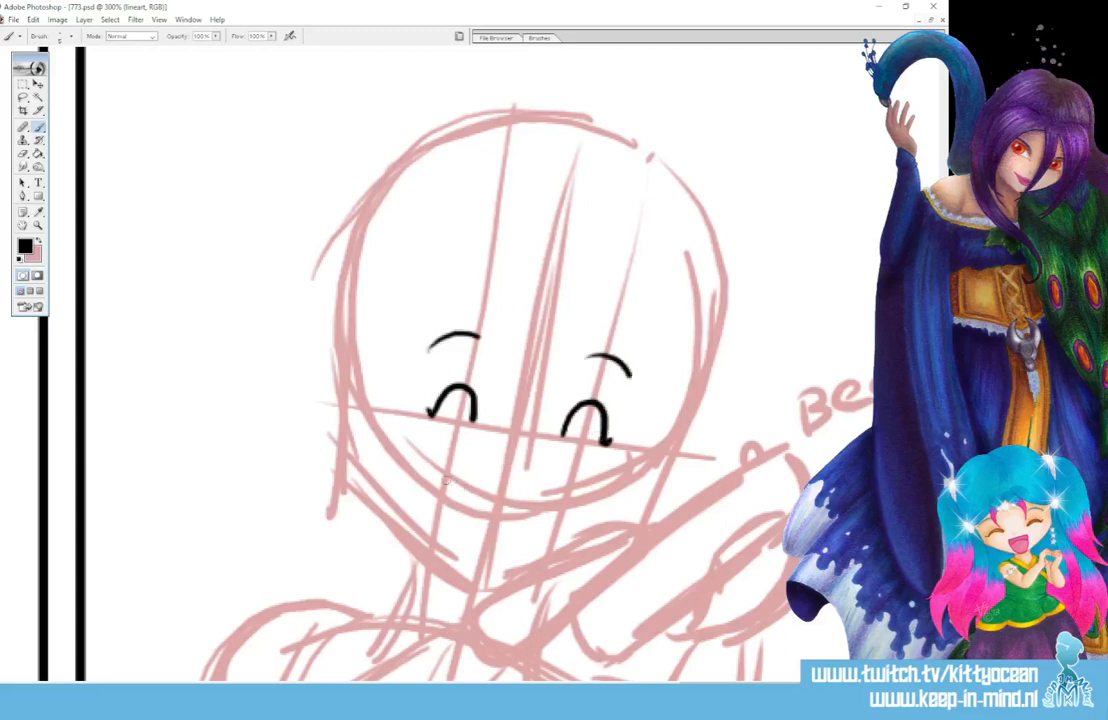
left_click_drag(450, 486, 565, 497)
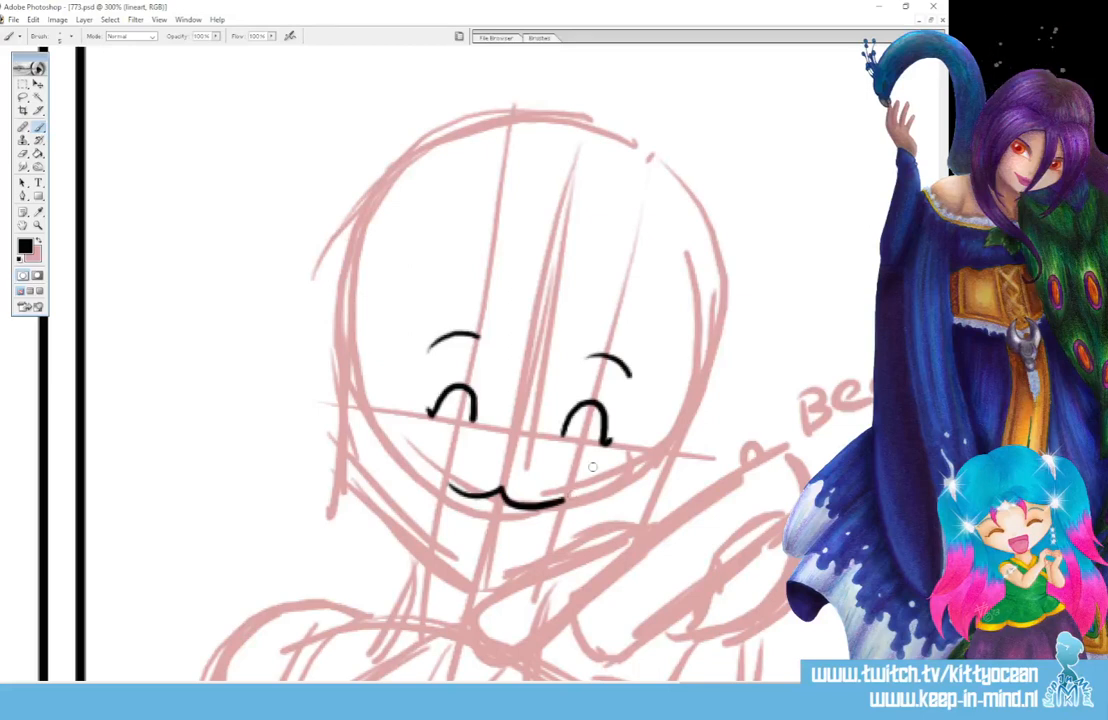
key("ctrl+z")
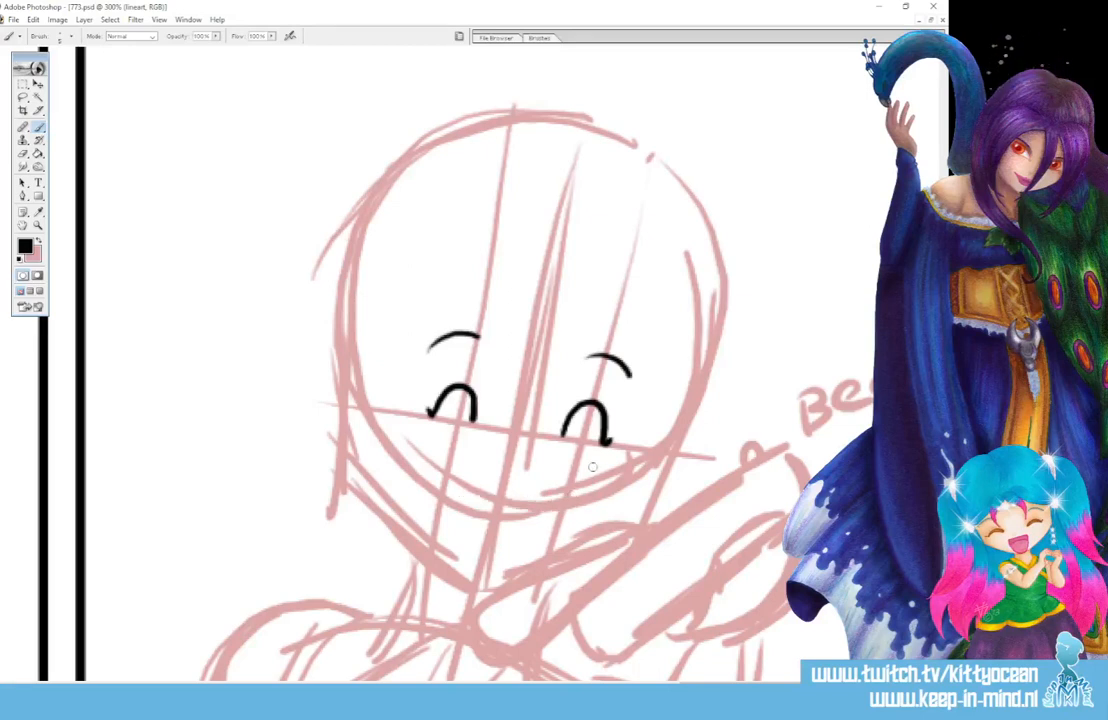
mouse_move(457, 503)
left_mouse_down()
mouse_move(490, 510)
mouse_move(552, 492)
left_mouse_up()
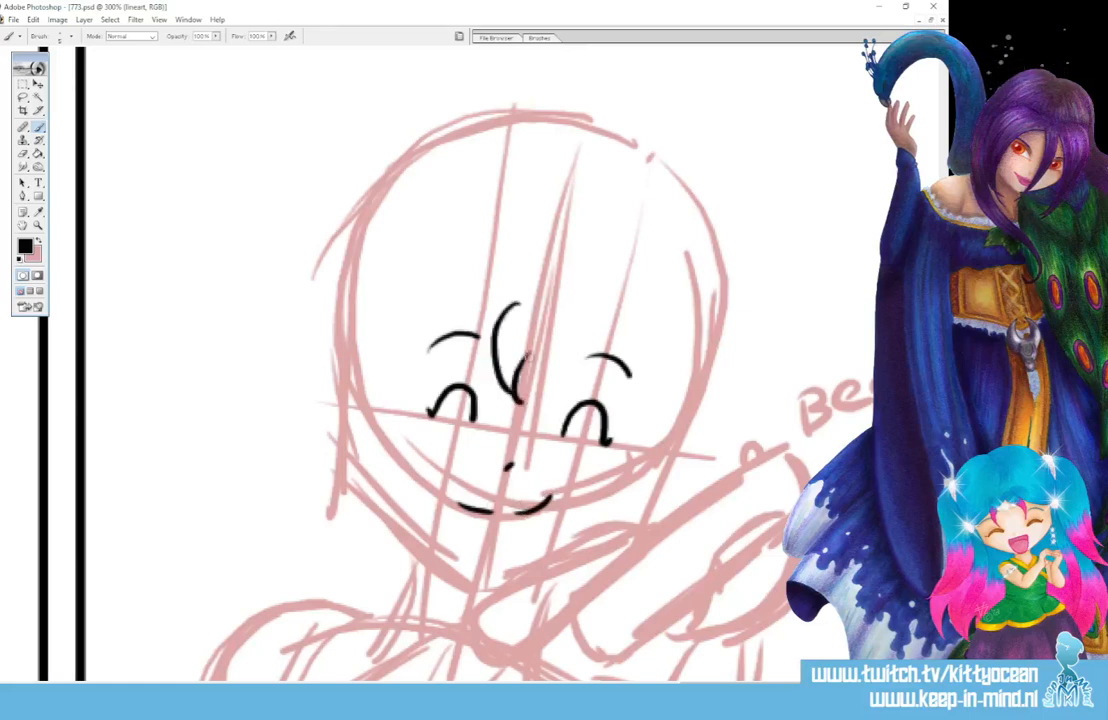
- Ink the pointed forelock at the forehead's centre, curved fringe strands and a long face-framing hair lock on each side of the face
left_click_drag(508, 402, 550, 400)
left_click_drag(563, 305, 563, 383)
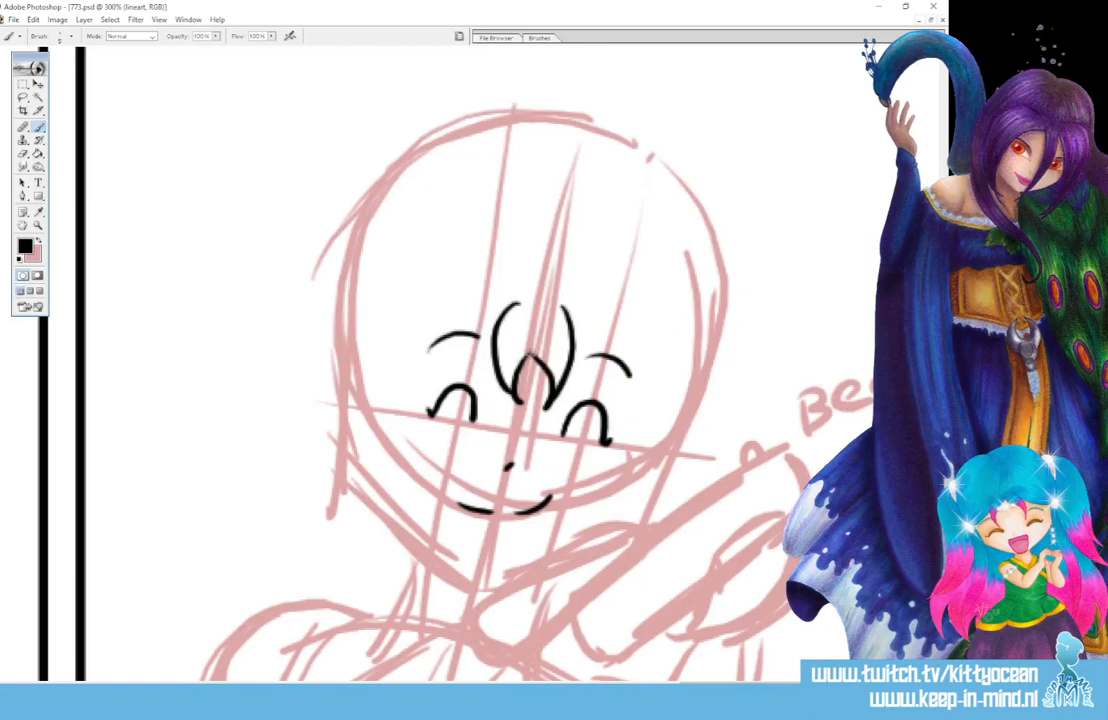
left_click_drag(508, 301, 428, 352)
left_click_drag(478, 311, 390, 593)
mouse_move(397, 294)
left_mouse_down()
mouse_move(350, 427)
mouse_move(398, 603)
left_mouse_up()
scroll(490, 400, "down", 2)
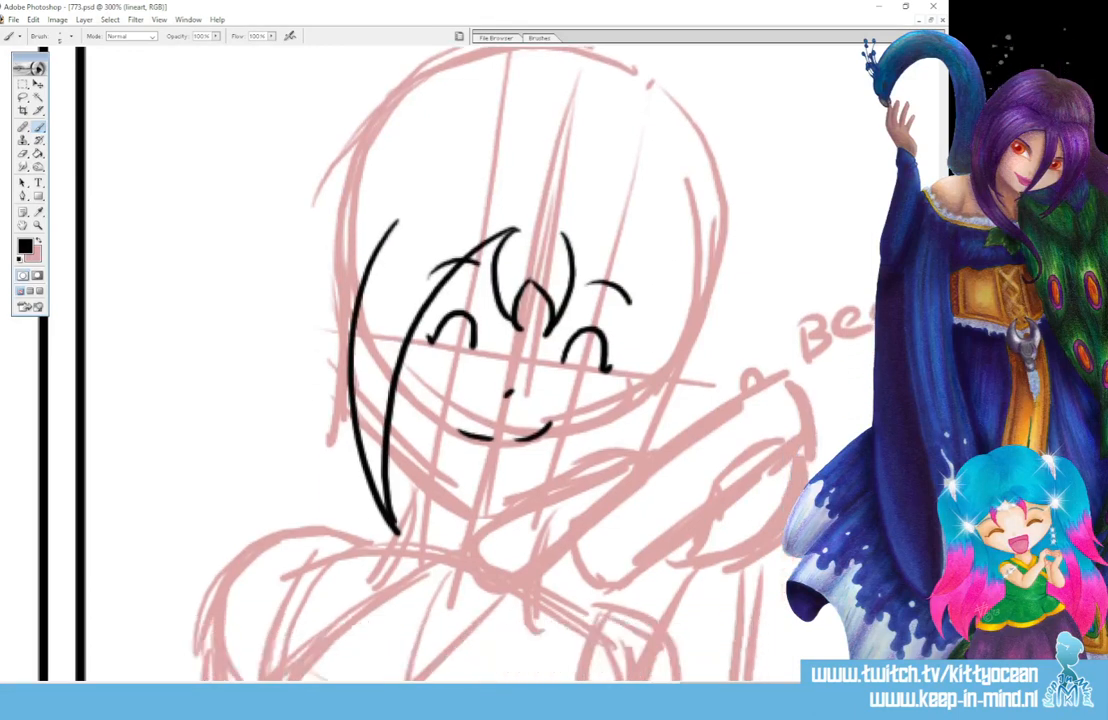
mouse_move(564, 235)
left_mouse_down()
mouse_move(626, 314)
mouse_move(629, 406)
left_mouse_up()
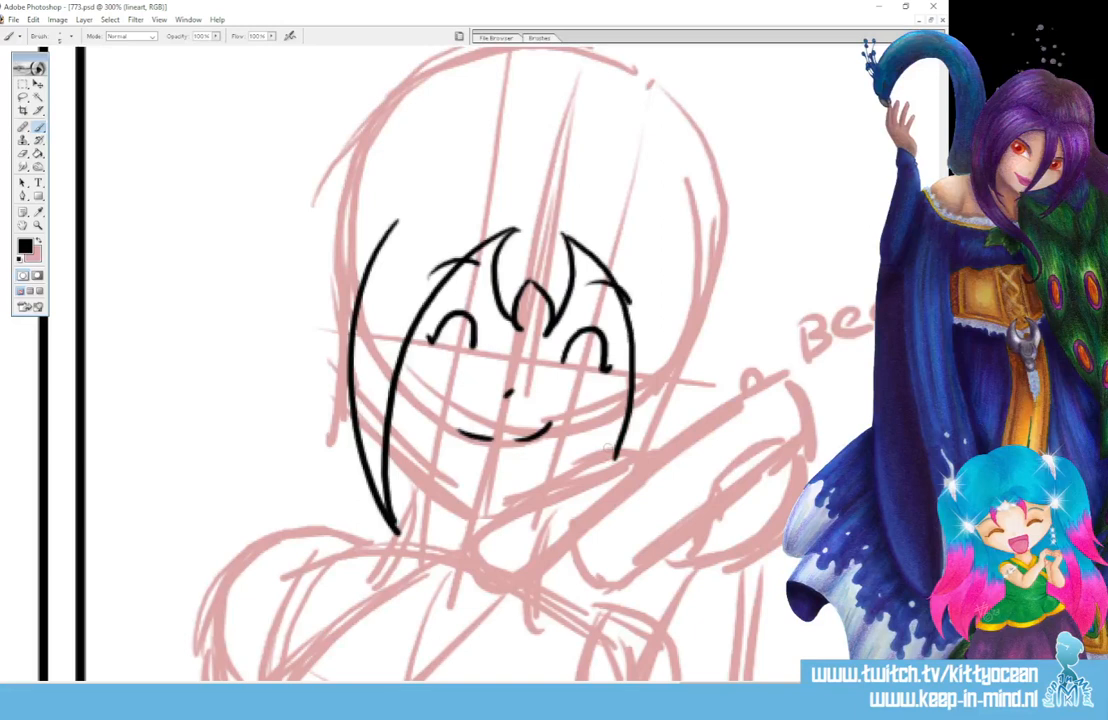
mouse_move(664, 250)
left_mouse_down()
mouse_move(677, 357)
mouse_move(650, 445)
left_mouse_up()
- Ink a short curved tuft of hair over each long side lock, redoing the one on the box's side narrower
mouse_move(437, 193)
left_mouse_down()
mouse_move(331, 307)
mouse_move(355, 285)
left_mouse_up()
mouse_move(645, 228)
left_mouse_down()
mouse_move(690, 224)
mouse_move(712, 360)
left_mouse_up()
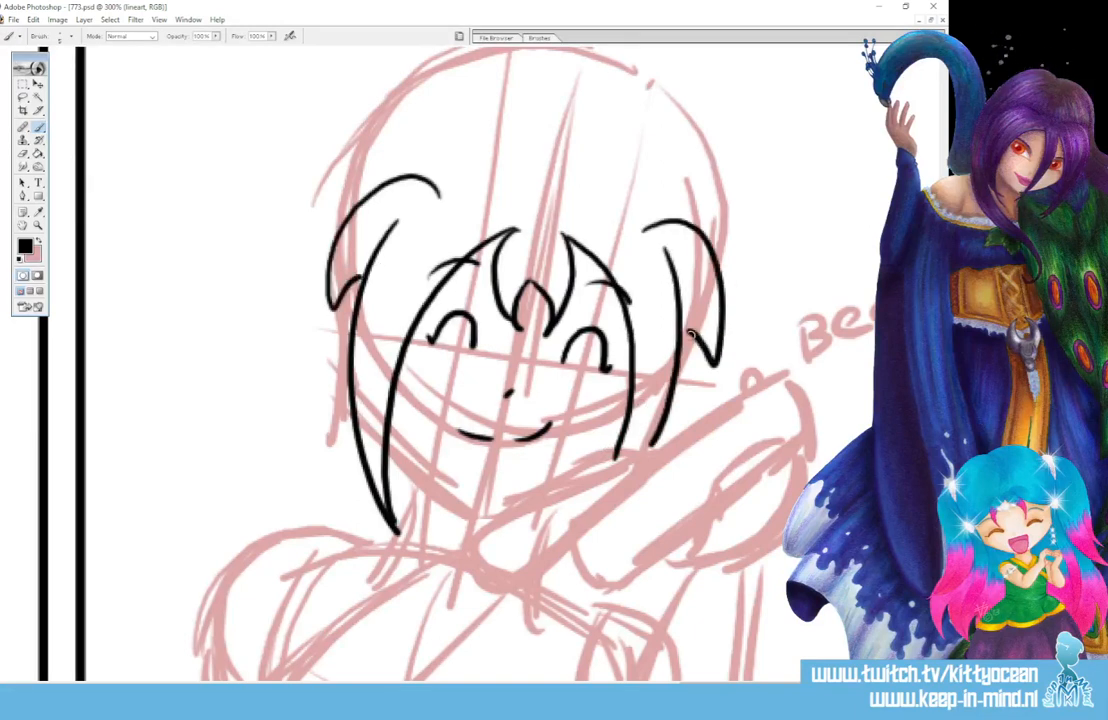
key("ctrl+z")
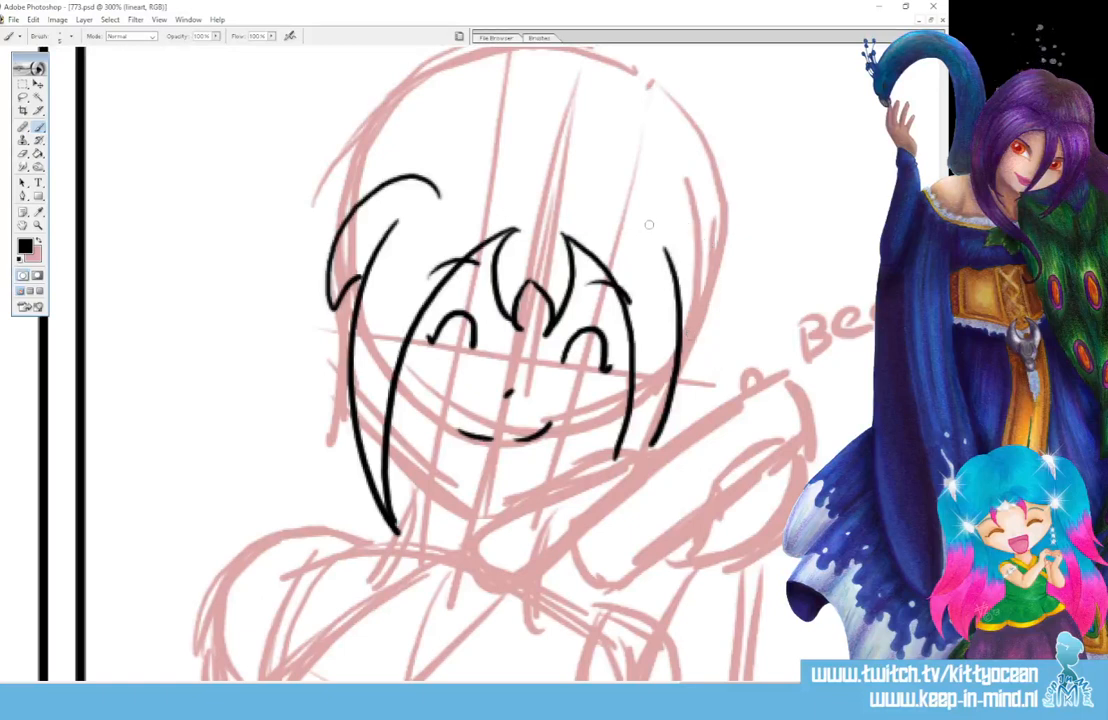
mouse_move(648, 225)
left_mouse_down()
mouse_move(701, 262)
mouse_move(679, 379)
left_mouse_up()
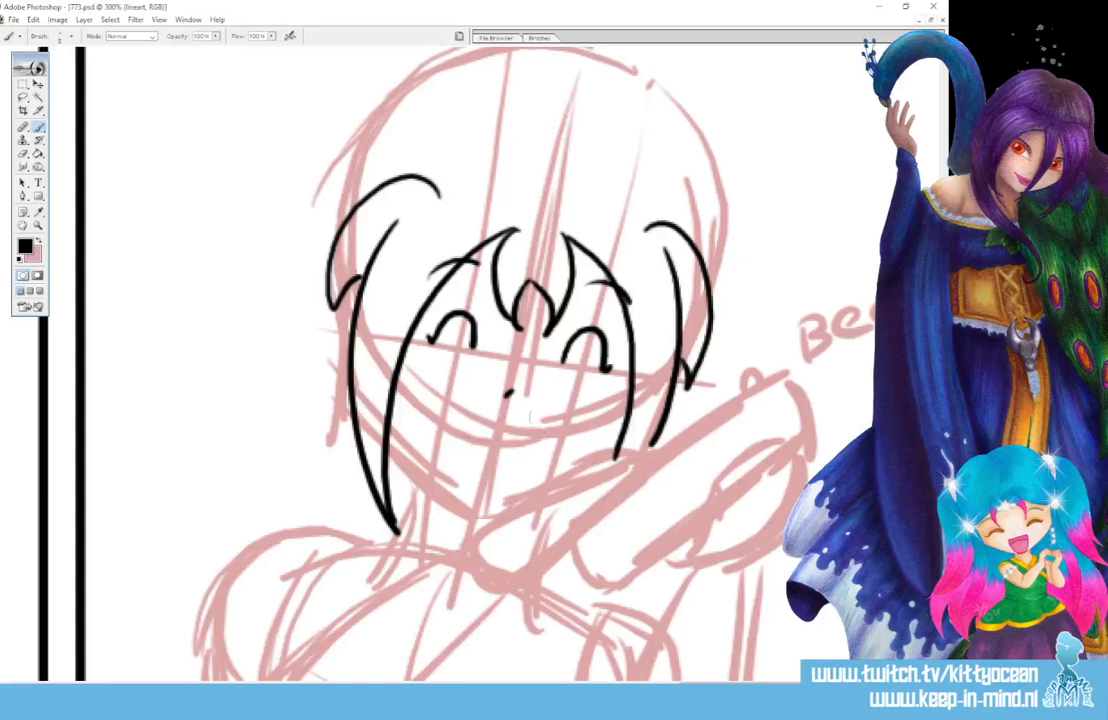
- Ink a small oval open mouth in place of the smile and a curved jawline running from the side lock to the chin
left_click_drag(496, 434, 495, 438)
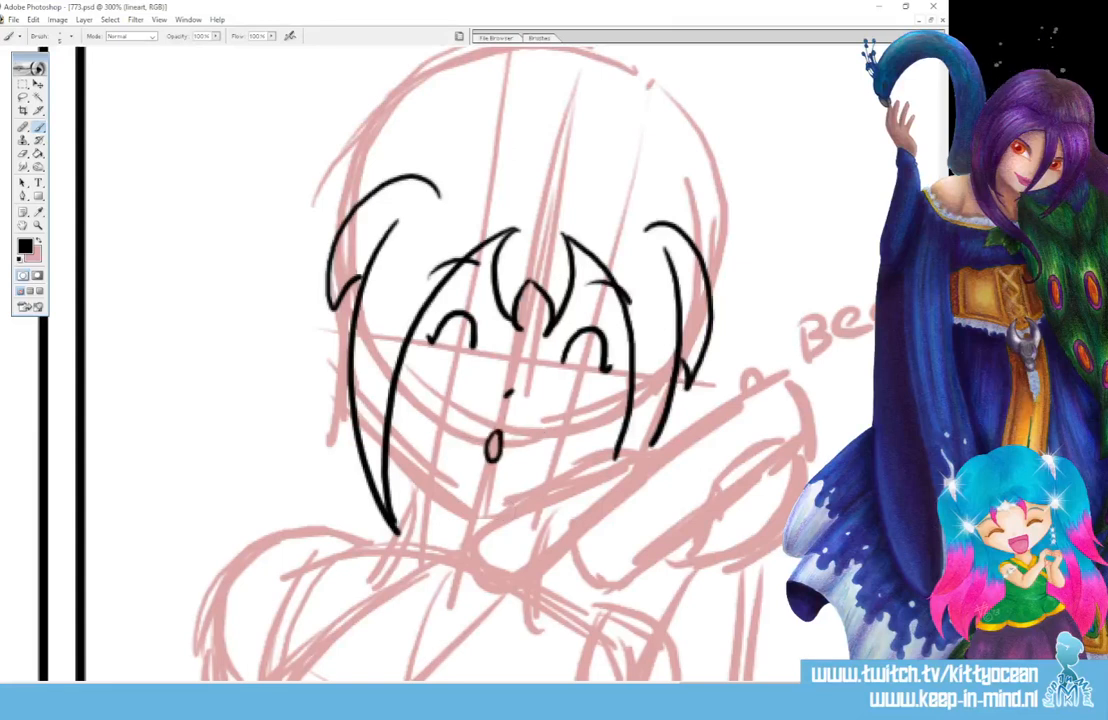
left_click_drag(400, 456, 478, 506)
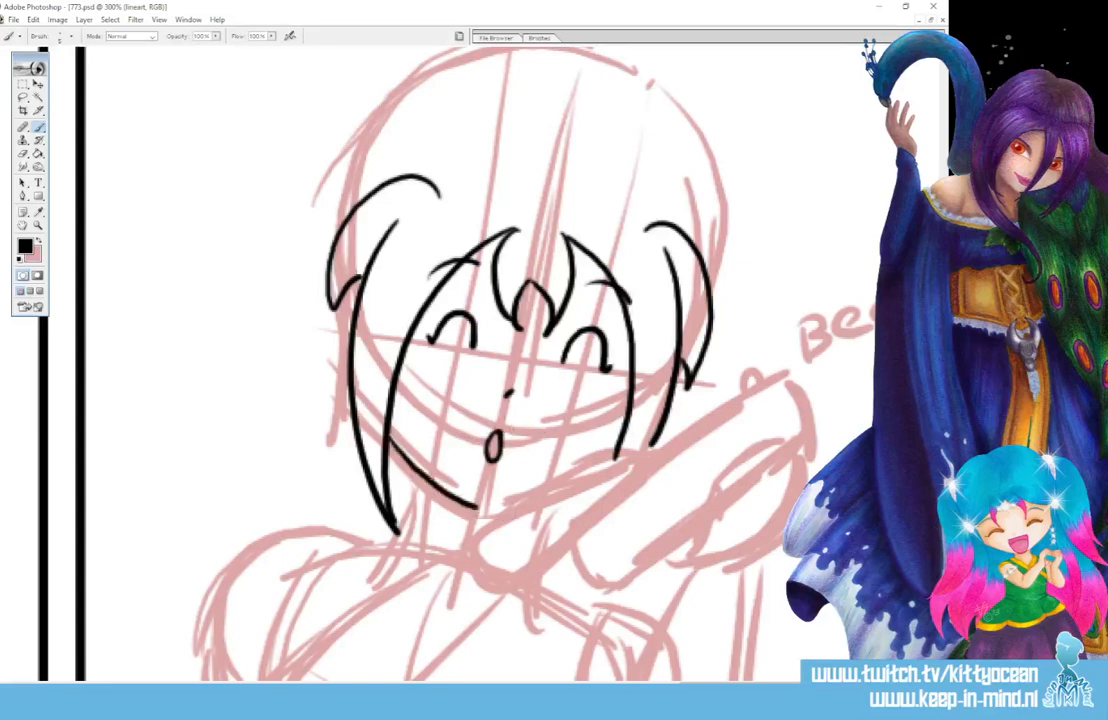
- Ink the hand raised beneath the chin with its fingers, wrist cuff and forearm, clearing the hair line that overlaps the fingertips
scroll(460, 320, "down", 3)
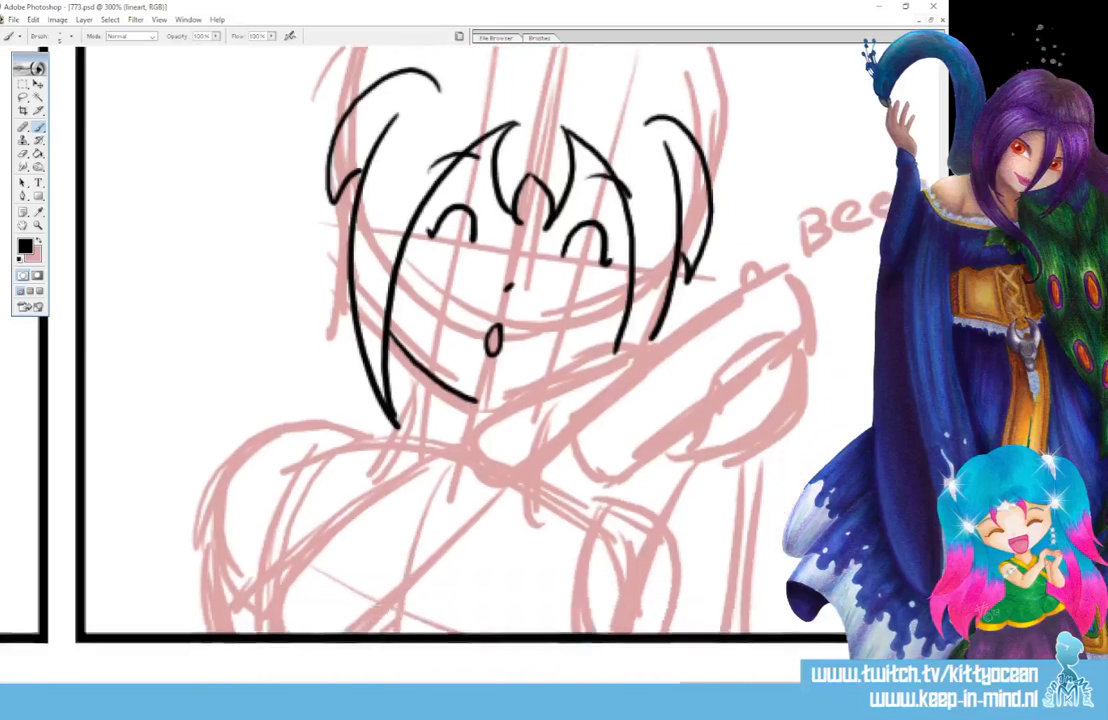
mouse_move(513, 432)
left_mouse_down()
mouse_move(679, 287)
mouse_move(637, 323)
left_mouse_up()
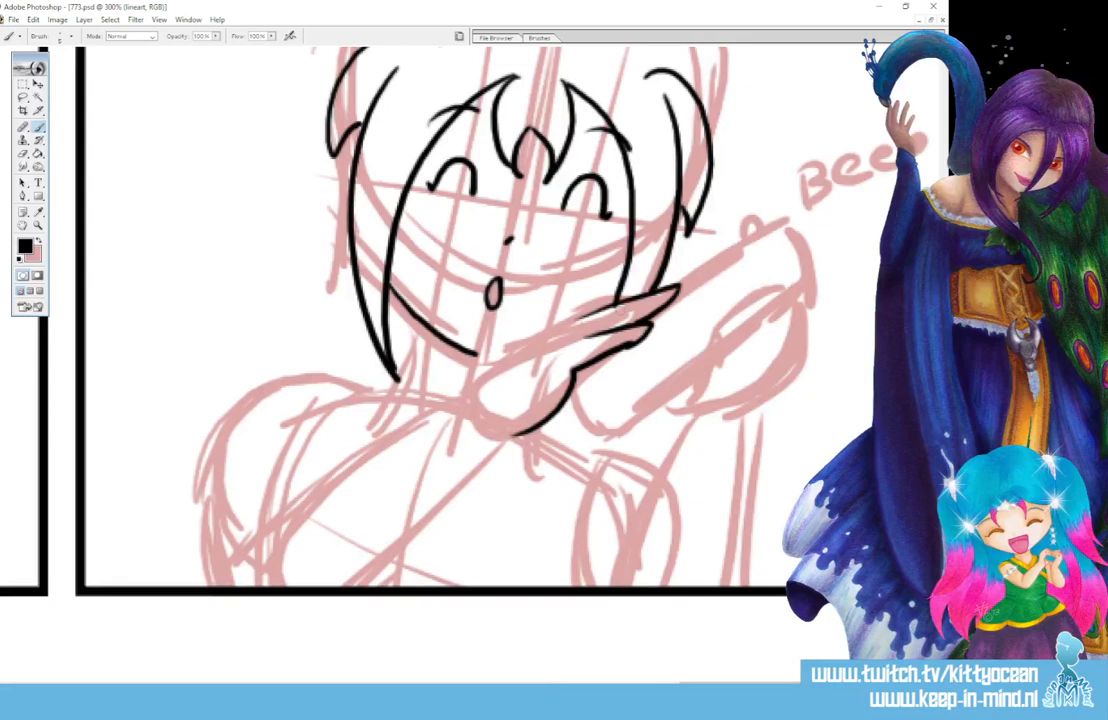
left_click_drag(509, 355, 657, 283)
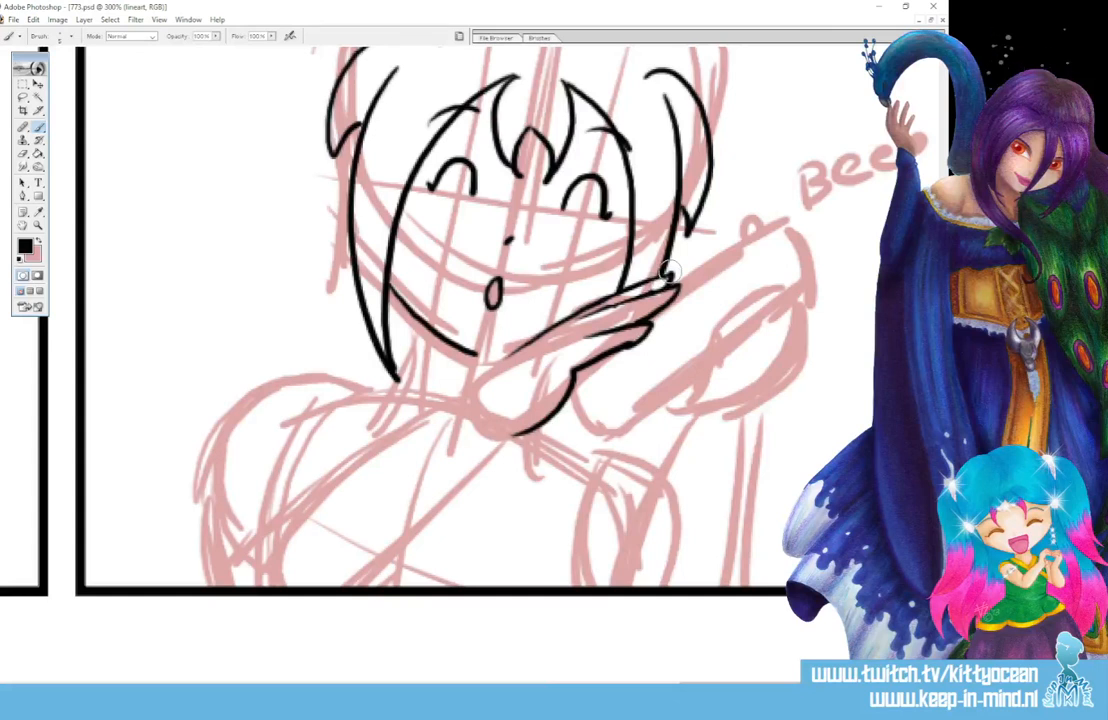
left_click_drag(670, 271, 669, 284)
mouse_move(518, 348)
left_mouse_down()
mouse_move(471, 396)
mouse_move(508, 437)
left_mouse_up()
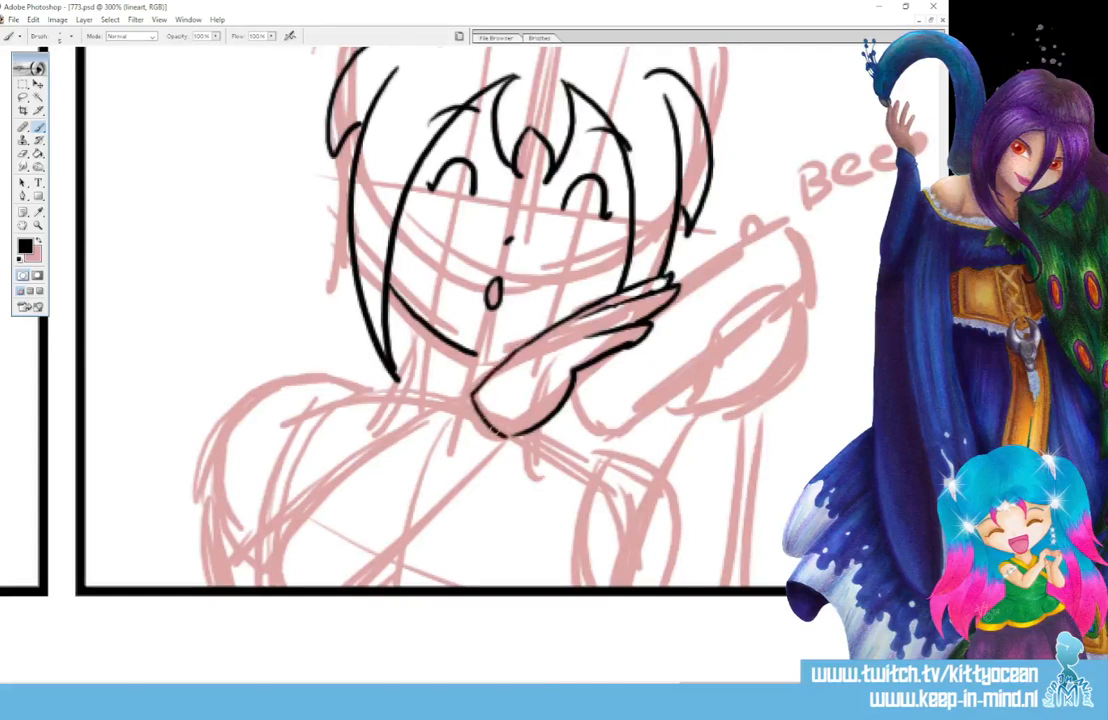
mouse_move(474, 391)
left_mouse_down()
mouse_move(450, 408)
mouse_move(489, 457)
mouse_move(521, 432)
left_mouse_up()
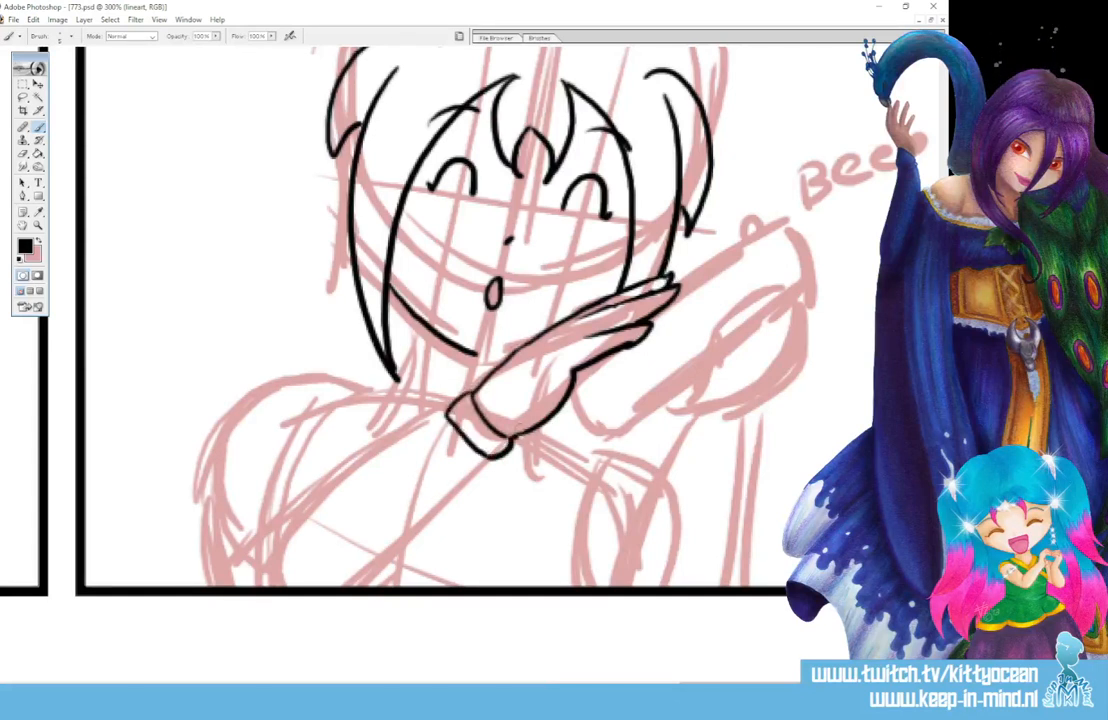
mouse_move(447, 411)
left_mouse_down()
mouse_move(340, 472)
mouse_move(235, 585)
left_mouse_up()
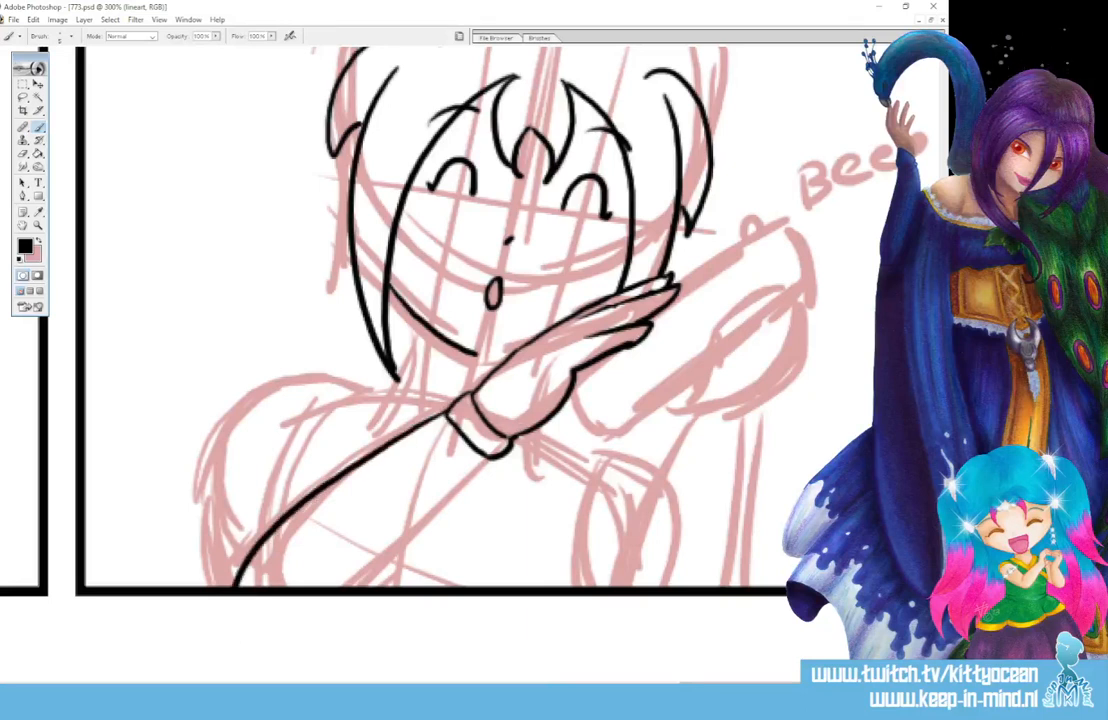
left_click_drag(489, 455, 385, 586)
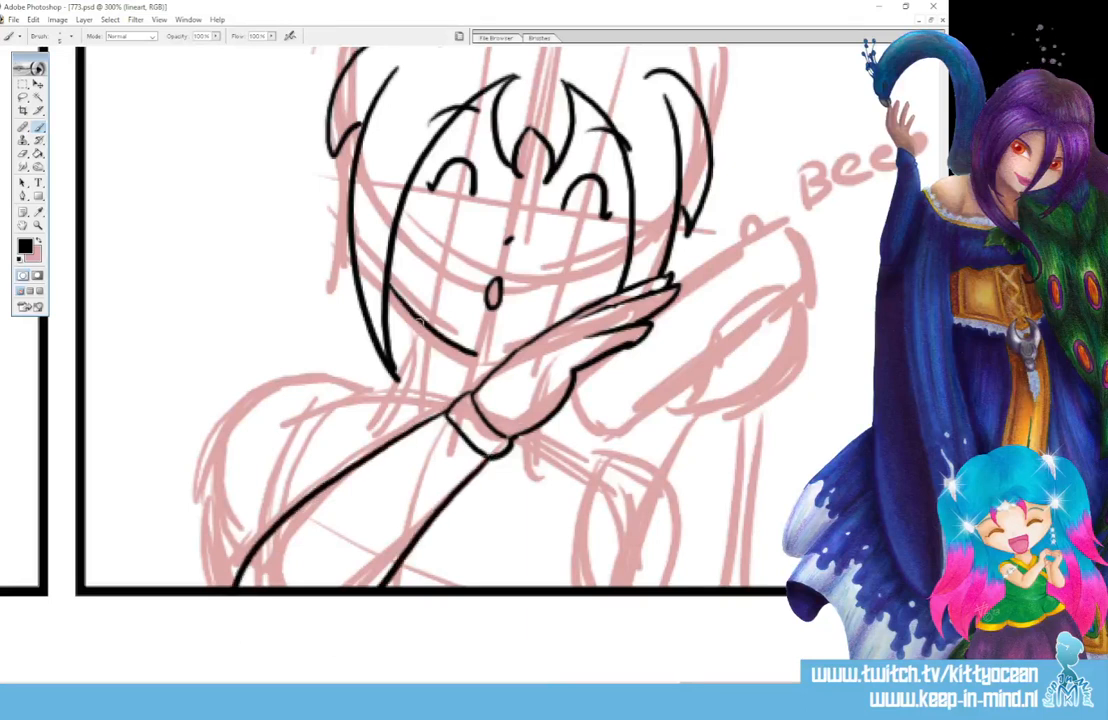
- Ink the neck, folded collar and rounded shoulder with sleeve folds above the inked forearm, redrawing the sleeve's lower outer edge down to the panel border
mouse_move(408, 373)
left_mouse_down()
mouse_move(468, 393)
mouse_move(388, 397)
mouse_move(399, 405)
left_mouse_up()
mouse_move(379, 392)
left_mouse_down()
mouse_move(390, 434)
mouse_move(352, 390)
mouse_move(299, 371)
mouse_move(252, 396)
mouse_move(205, 501)
mouse_move(213, 585)
left_mouse_up()
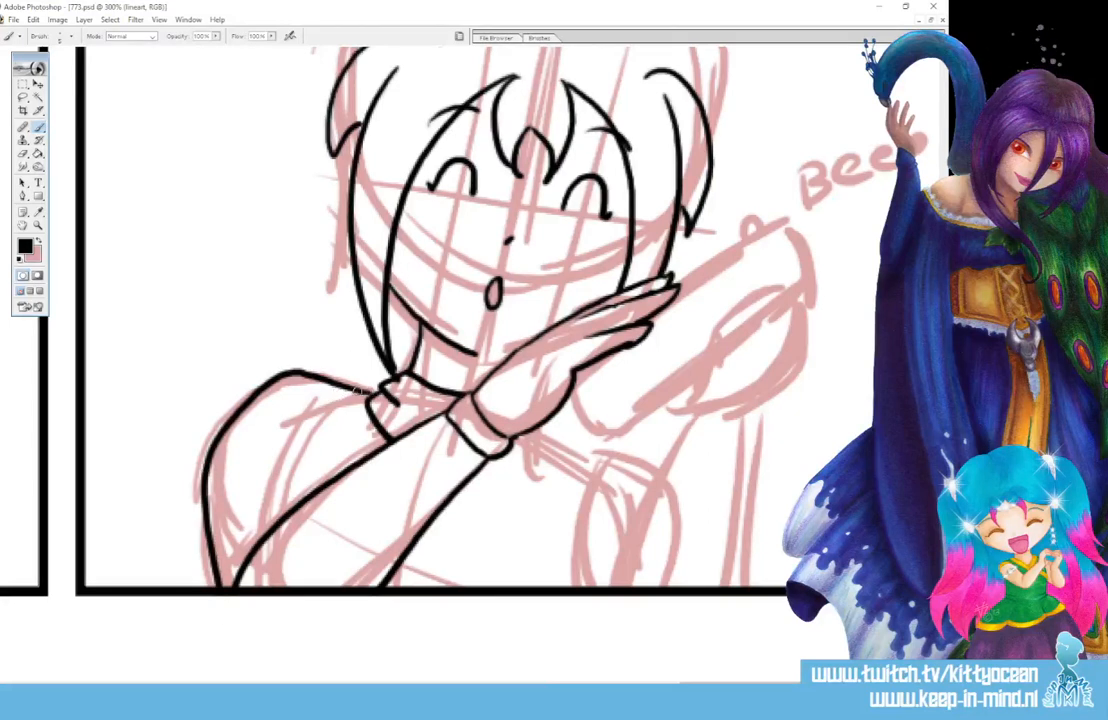
mouse_move(350, 394)
left_mouse_down()
mouse_move(288, 463)
mouse_move(275, 519)
left_mouse_up()
left_click_drag(292, 381, 296, 397)
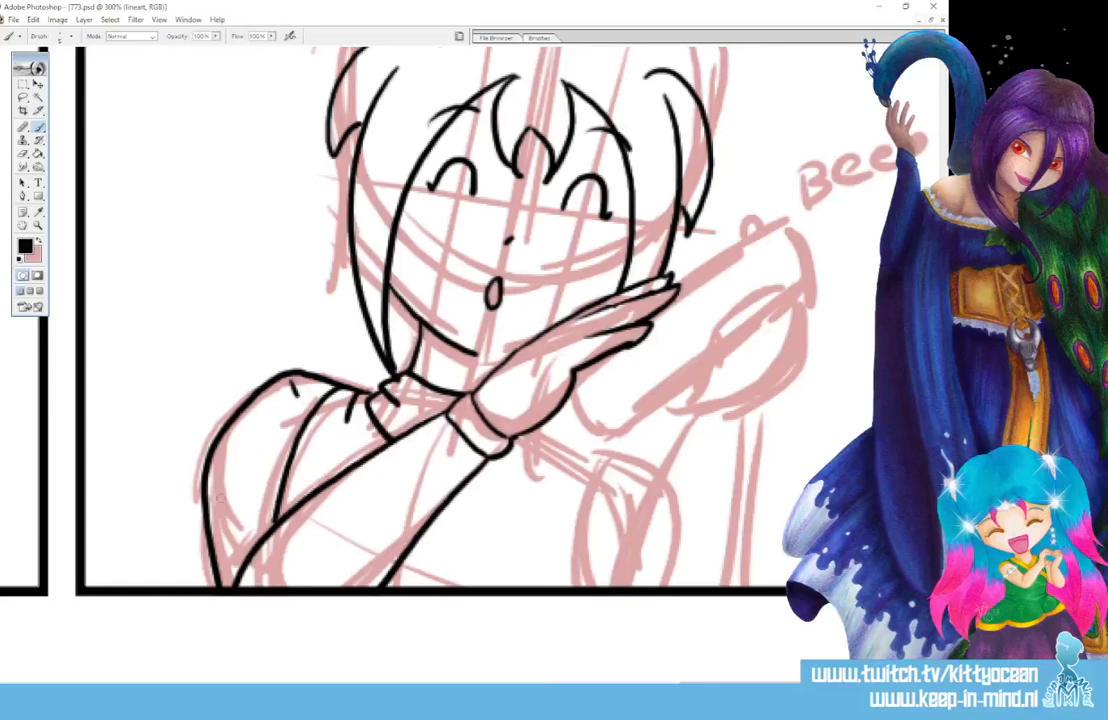
left_click_drag(198, 584, 222, 593)
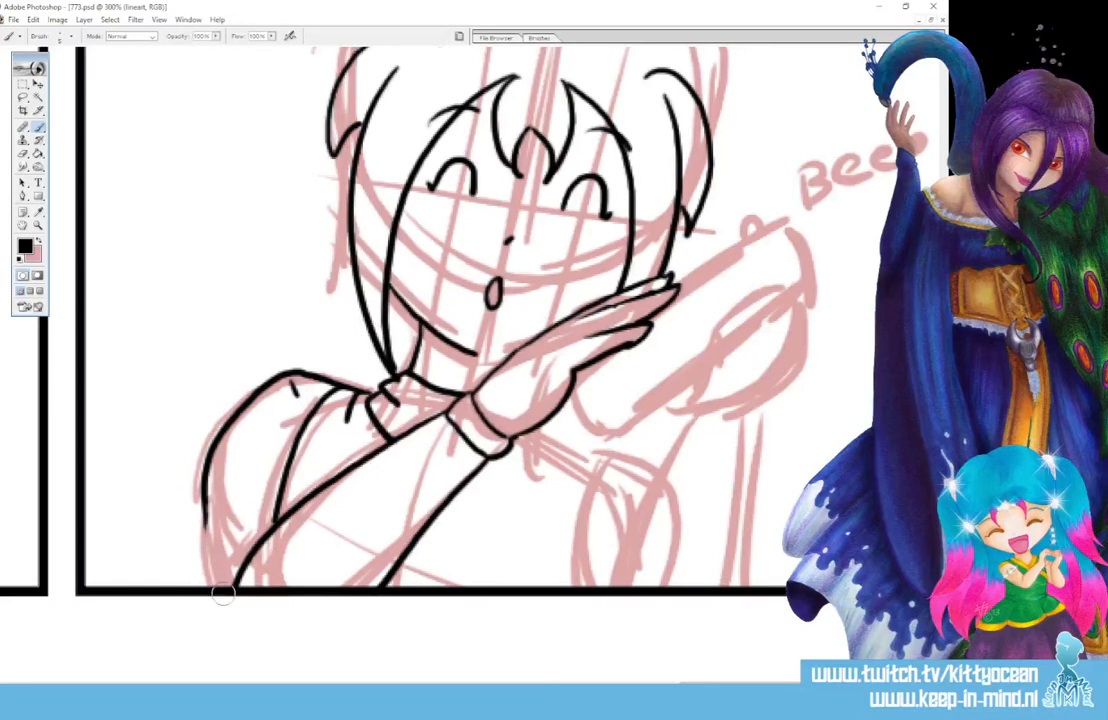
left_click_drag(205, 505, 201, 585)
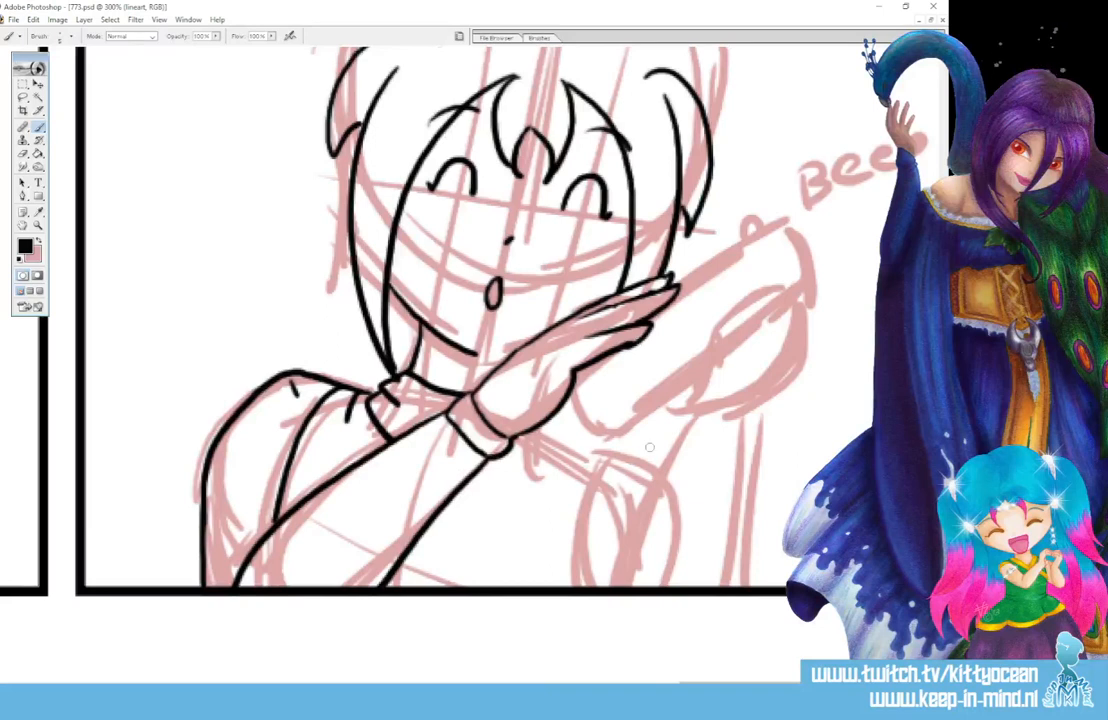
- Ink the second hand's thumb, palm edge and long fingers wrapping around the far end of the held box, redoing the finger edge
scroll(563, 387, "up", 2)
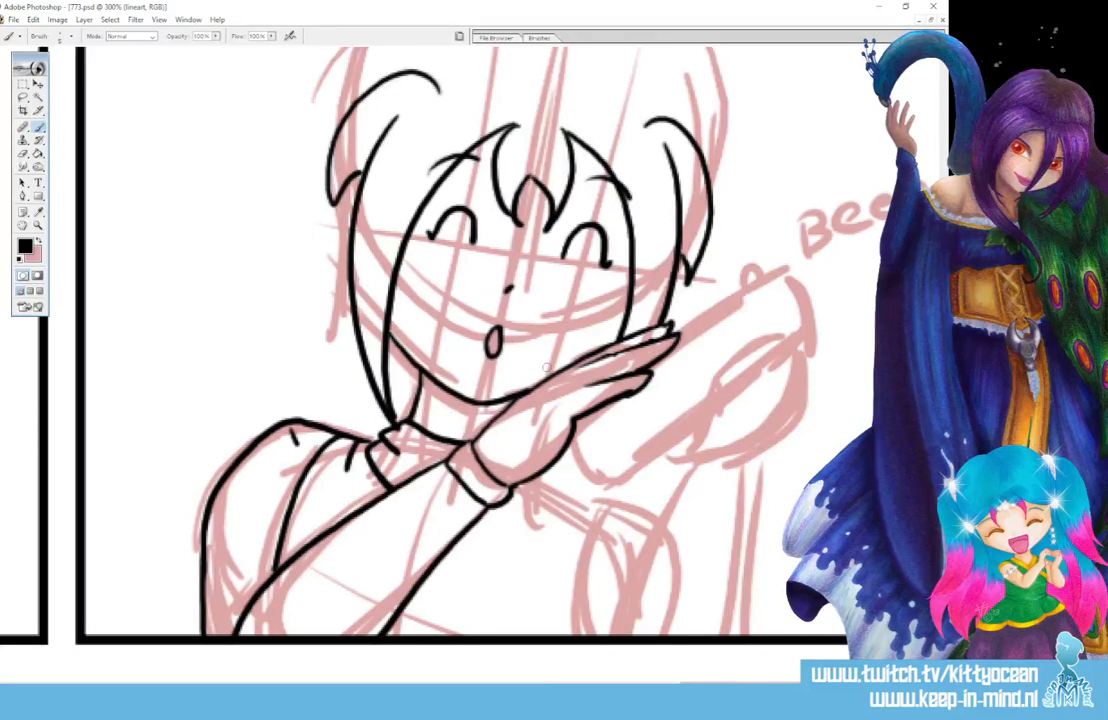
mouse_move(707, 436)
left_mouse_down()
mouse_move(749, 377)
mouse_move(763, 340)
mouse_move(773, 380)
left_mouse_up()
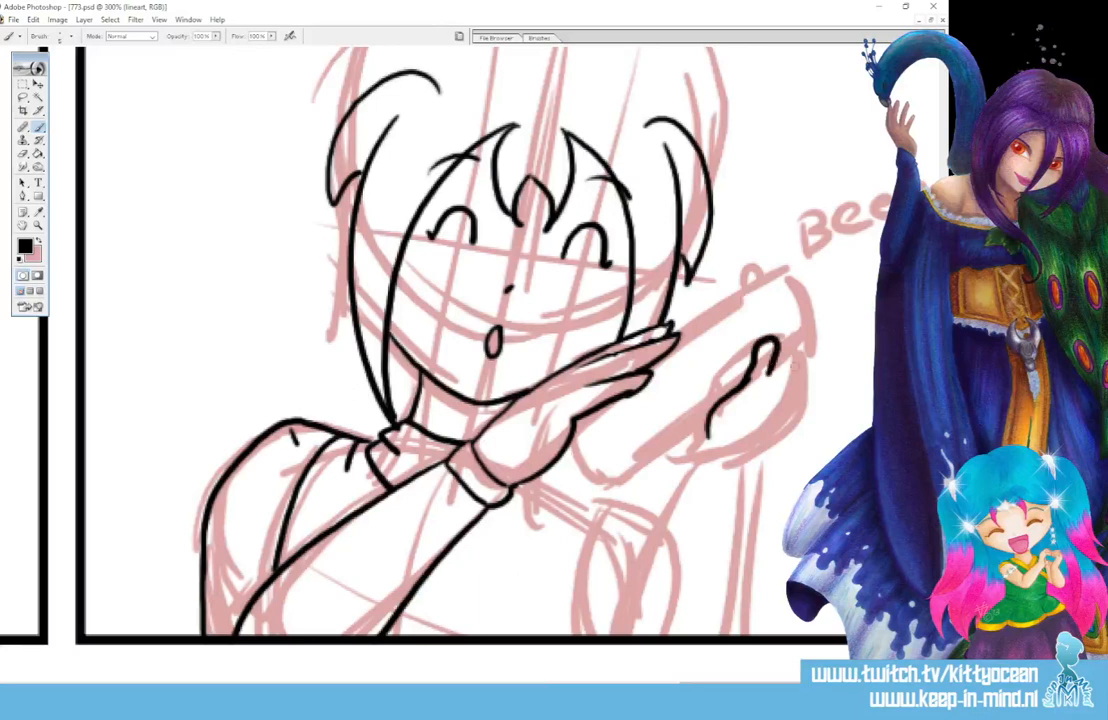
mouse_move(760, 432)
left_mouse_down()
mouse_move(789, 404)
mouse_move(809, 345)
left_mouse_up()
mouse_move(766, 334)
left_mouse_down()
mouse_move(745, 384)
mouse_move(761, 338)
mouse_move(773, 341)
mouse_move(769, 371)
mouse_move(812, 342)
left_mouse_up()
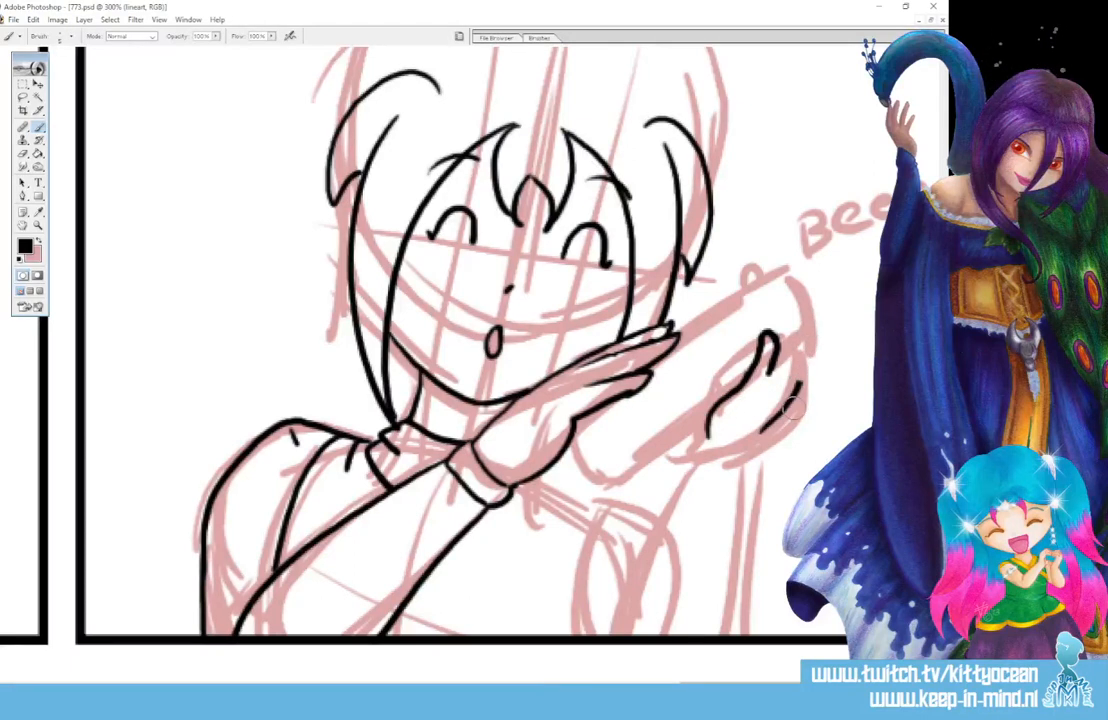
mouse_move(806, 278)
left_mouse_down()
mouse_move(821, 350)
mouse_move(800, 390)
left_mouse_up()
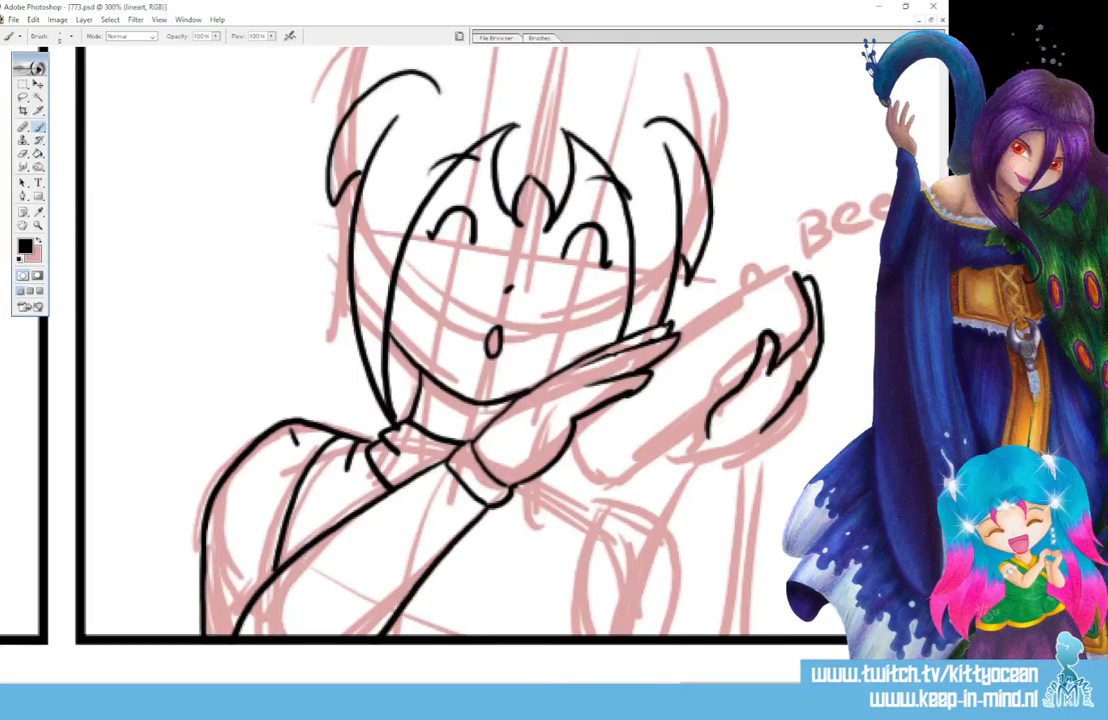
- Ink the held box's long edges and rounded near end, and add its small round button surrounded by short glint ticks
mouse_move(797, 280)
left_mouse_down()
mouse_move(806, 270)
mouse_move(816, 305)
mouse_move(640, 345)
left_mouse_up()
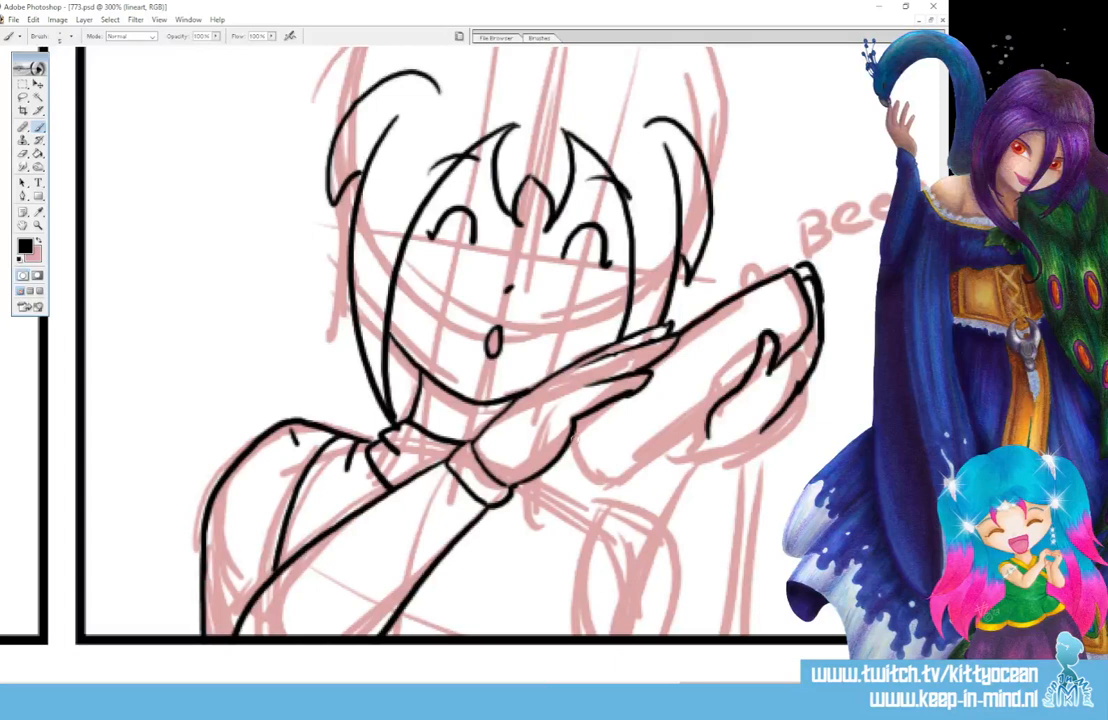
mouse_move(578, 418)
left_mouse_down()
mouse_move(578, 461)
mouse_move(624, 471)
mouse_move(718, 408)
left_mouse_up()
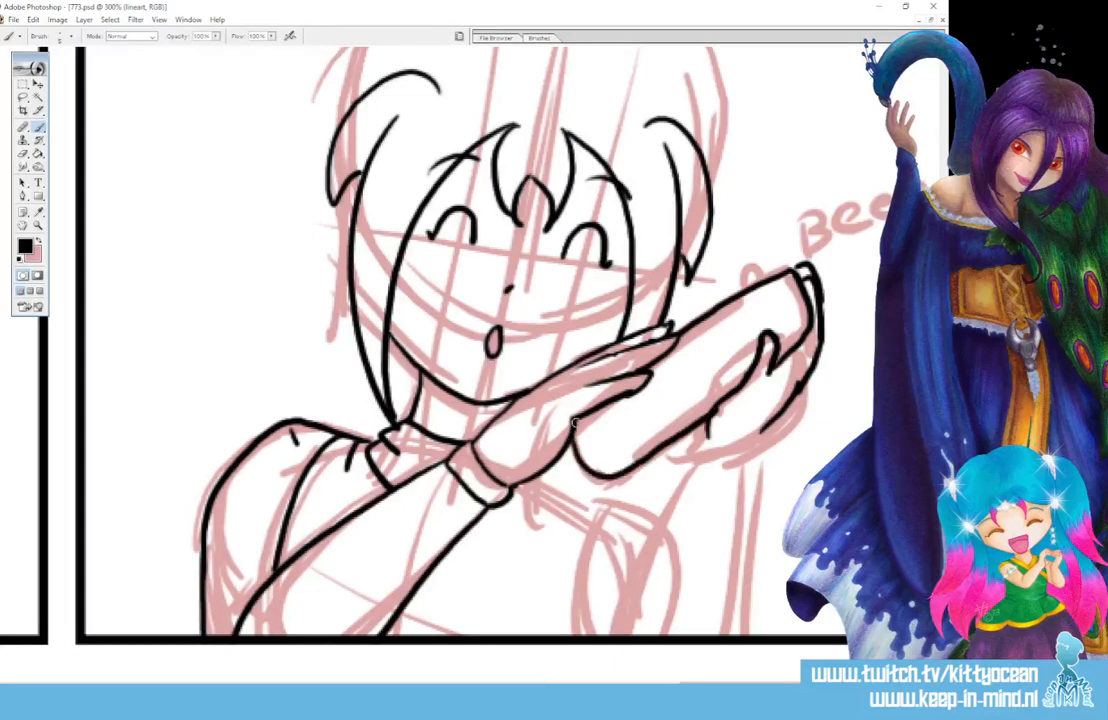
mouse_move(750, 285)
left_mouse_down()
mouse_move(768, 279)
mouse_move(741, 275)
mouse_move(763, 262)
left_mouse_up()
left_click_drag(780, 262, 773, 267)
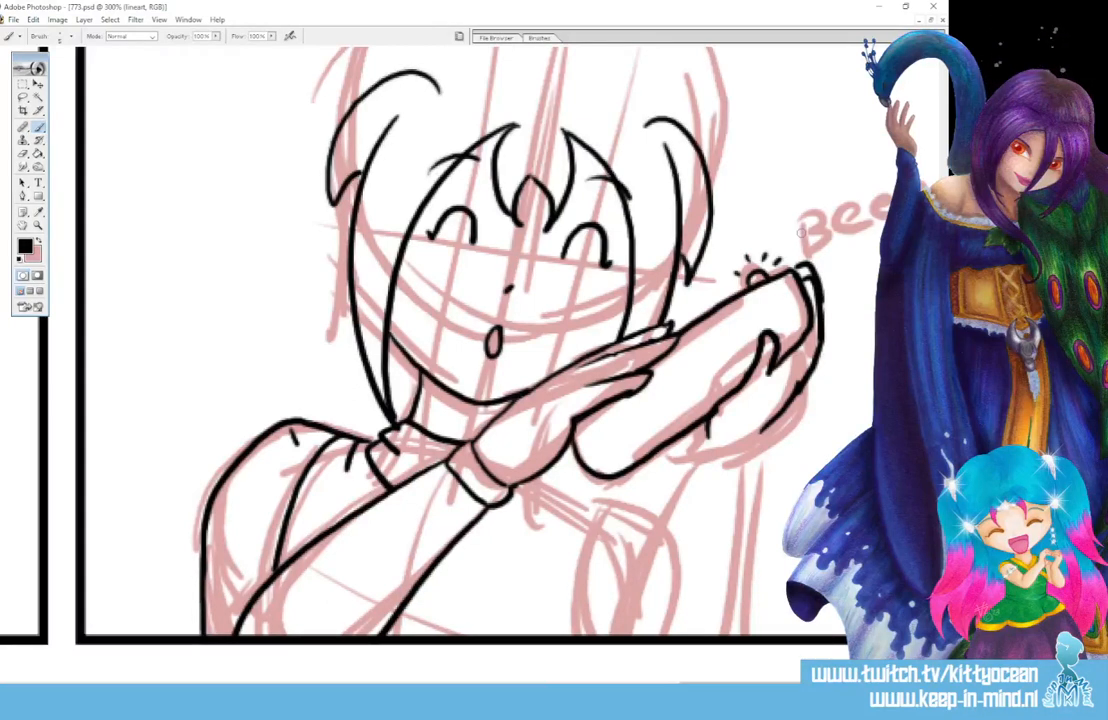
- Erase and redraw the second hand's thumb at a flatter slant, and ink its wrist, cuff and forearm down to the panel border
mouse_move(760, 352)
left_mouse_down()
mouse_move(725, 397)
mouse_move(747, 357)
mouse_move(777, 349)
left_mouse_up()
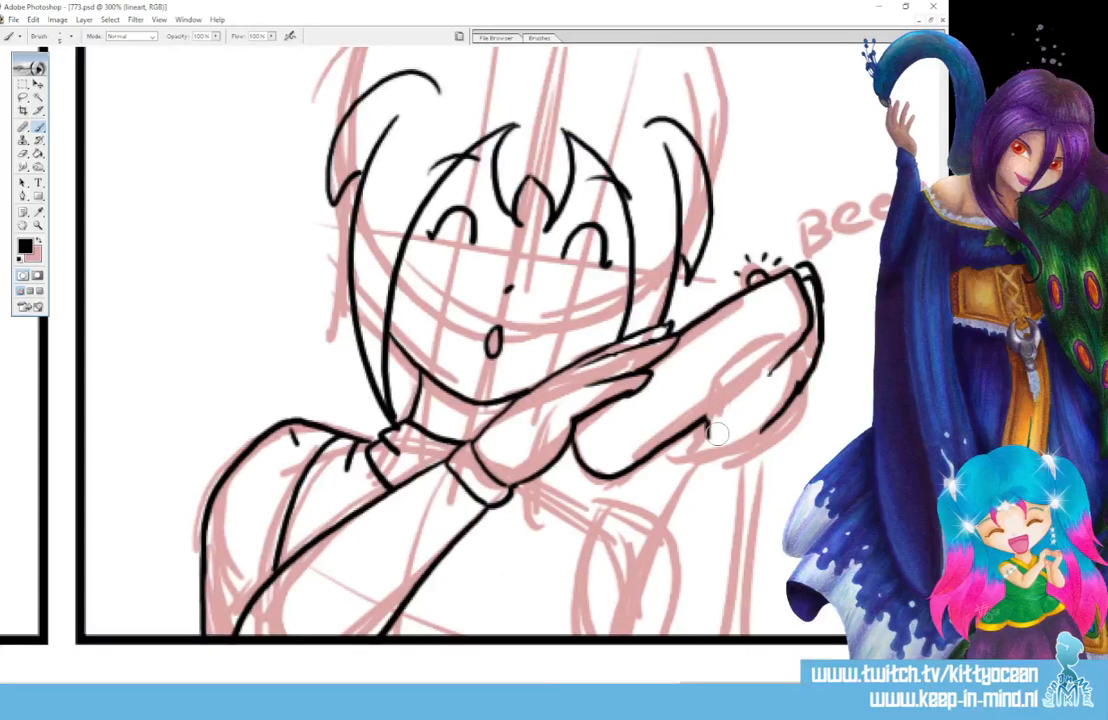
mouse_move(718, 432)
left_mouse_down()
mouse_move(710, 393)
mouse_move(709, 431)
mouse_move(737, 375)
mouse_move(787, 333)
mouse_move(757, 381)
left_mouse_up()
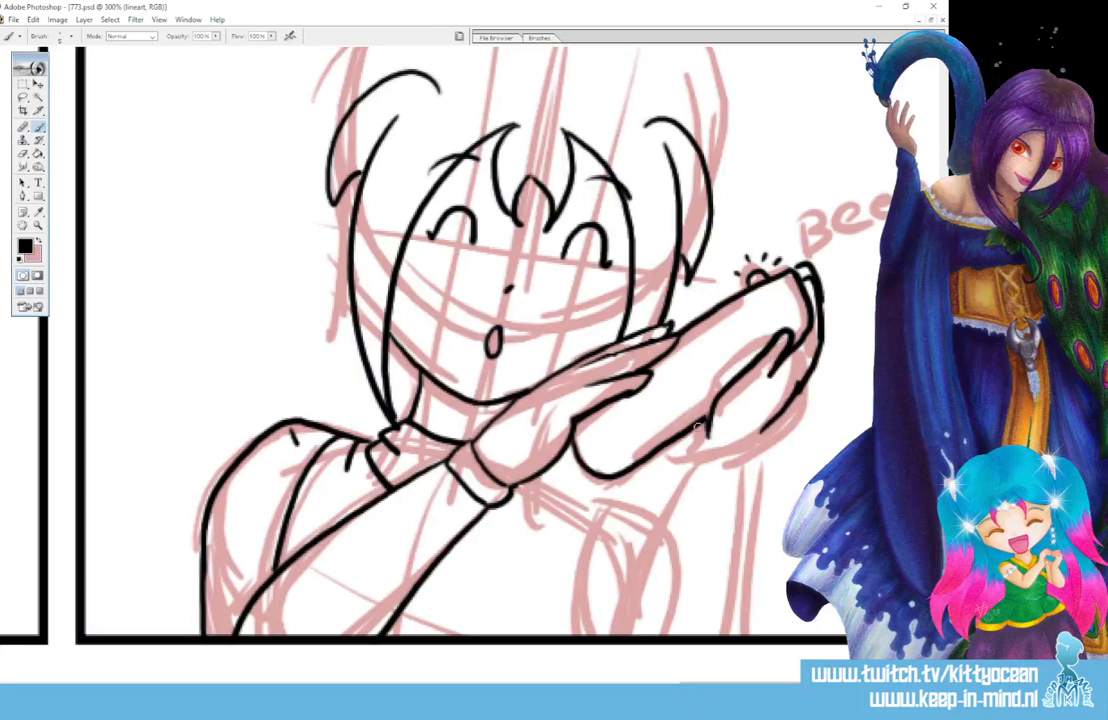
left_click_drag(702, 438, 760, 463)
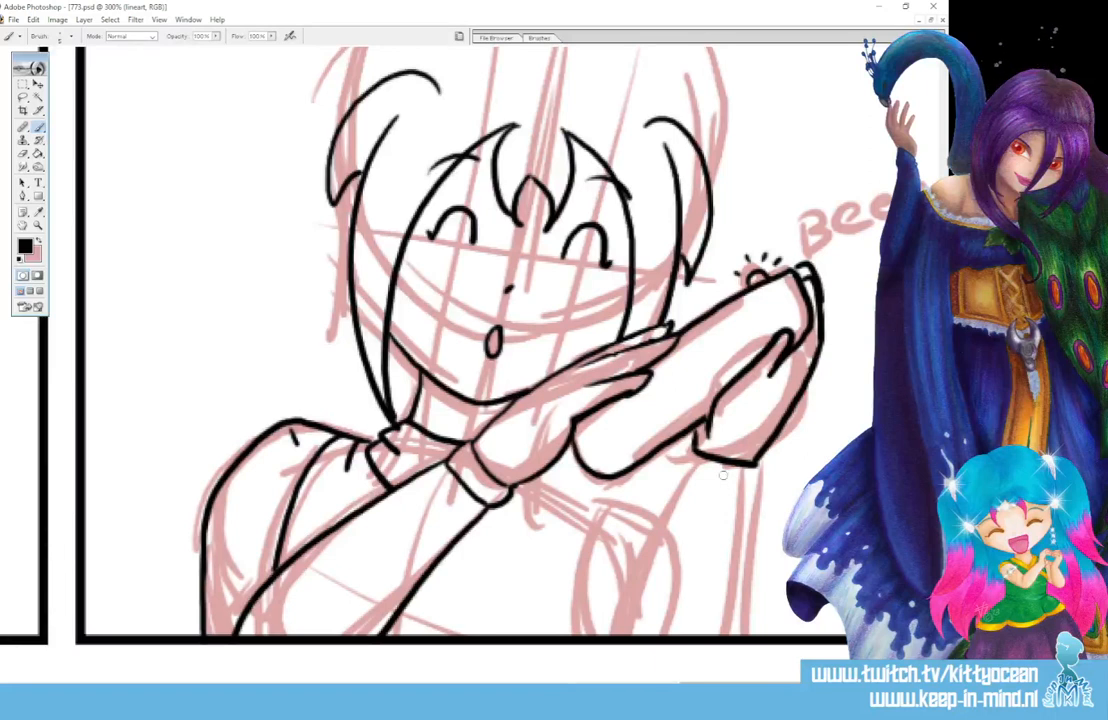
mouse_move(790, 412)
left_mouse_down()
mouse_move(762, 458)
mouse_move(686, 465)
mouse_move(612, 634)
left_mouse_up()
left_click_drag(757, 481, 747, 632)
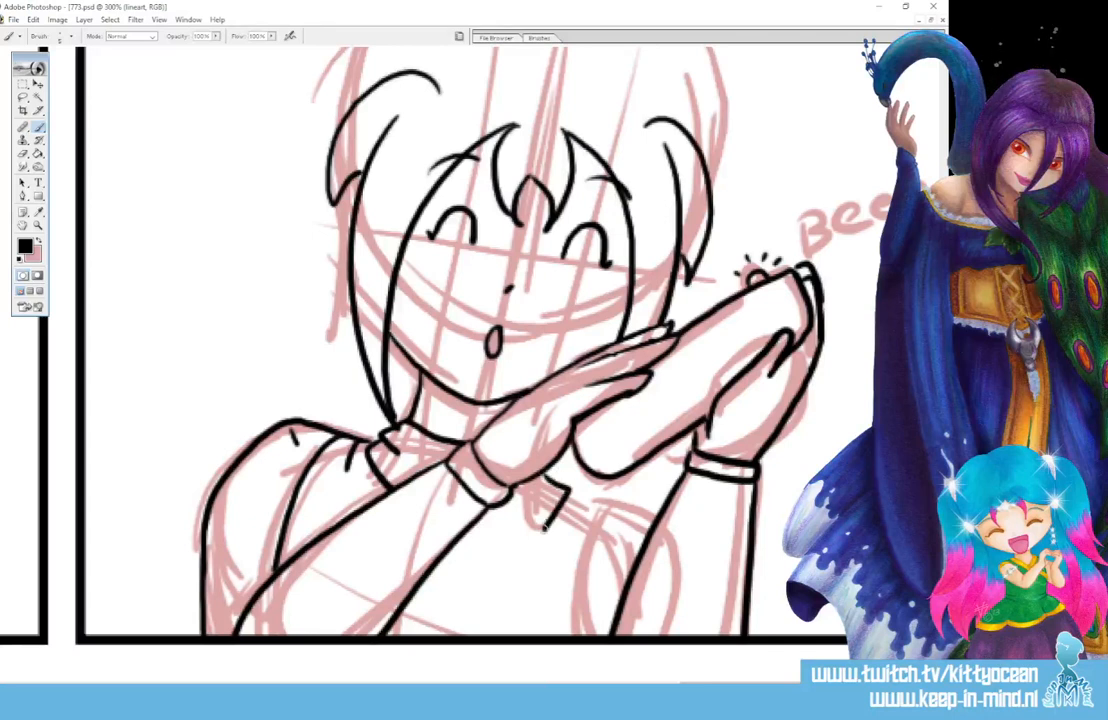
- Ink the other side of the collar and the second shoulder with its sleeve seam and a small fold between the two forearms
left_click_drag(558, 491, 541, 527)
mouse_move(568, 497)
left_mouse_down()
mouse_move(650, 520)
mouse_move(566, 632)
left_mouse_up()
left_click_drag(604, 524, 626, 516)
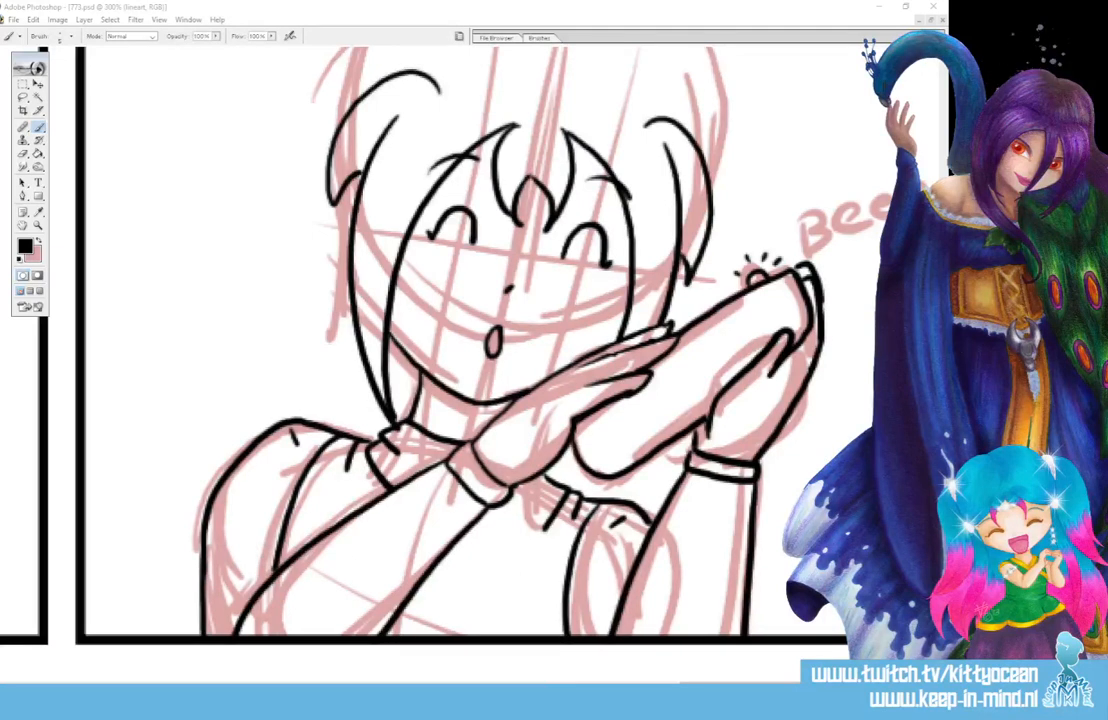
- Erase the oval mouth and ink a broken, upward-curving smile in its place
mouse_move(488, 325)
left_mouse_down()
mouse_move(494, 360)
mouse_move(484, 328)
mouse_move(477, 363)
left_mouse_up()
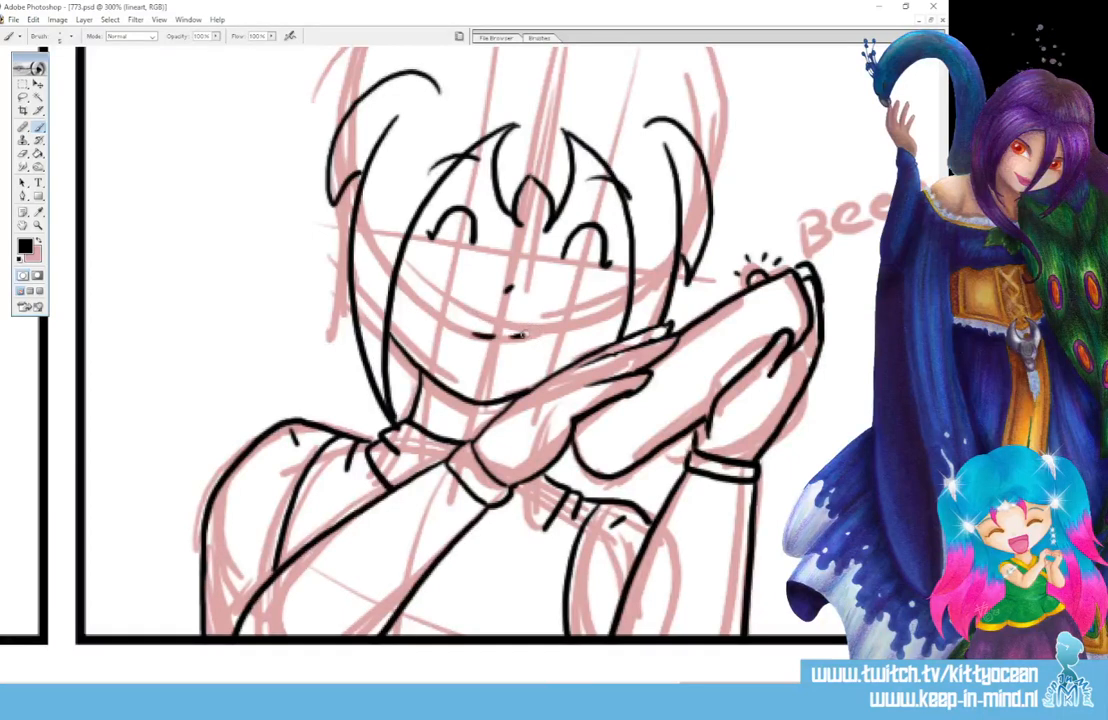
left_click_drag(474, 334, 550, 312)
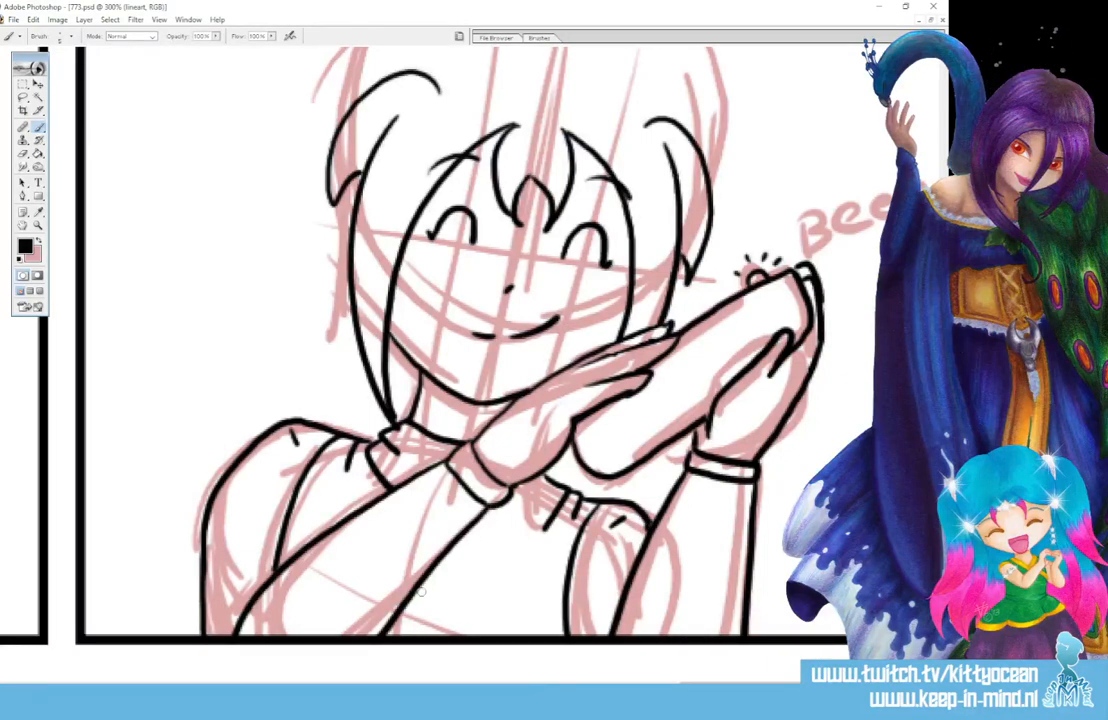
- Ink a curved clothing line on the torso beside the first forearm, redoing it once, and add a short stroke near the panel border
mouse_move(414, 593)
left_mouse_down()
mouse_move(437, 607)
mouse_move(457, 646)
left_mouse_up()
key("ctrl+z")
mouse_move(415, 595)
left_mouse_down()
mouse_move(449, 626)
mouse_move(458, 659)
left_mouse_up()
left_click_drag(408, 628, 424, 630)
- Ink the top of the fourth-panel character's head as two arcs meeting at a parting, redrawing the first arc once
scroll(469, 308, "up", 5)
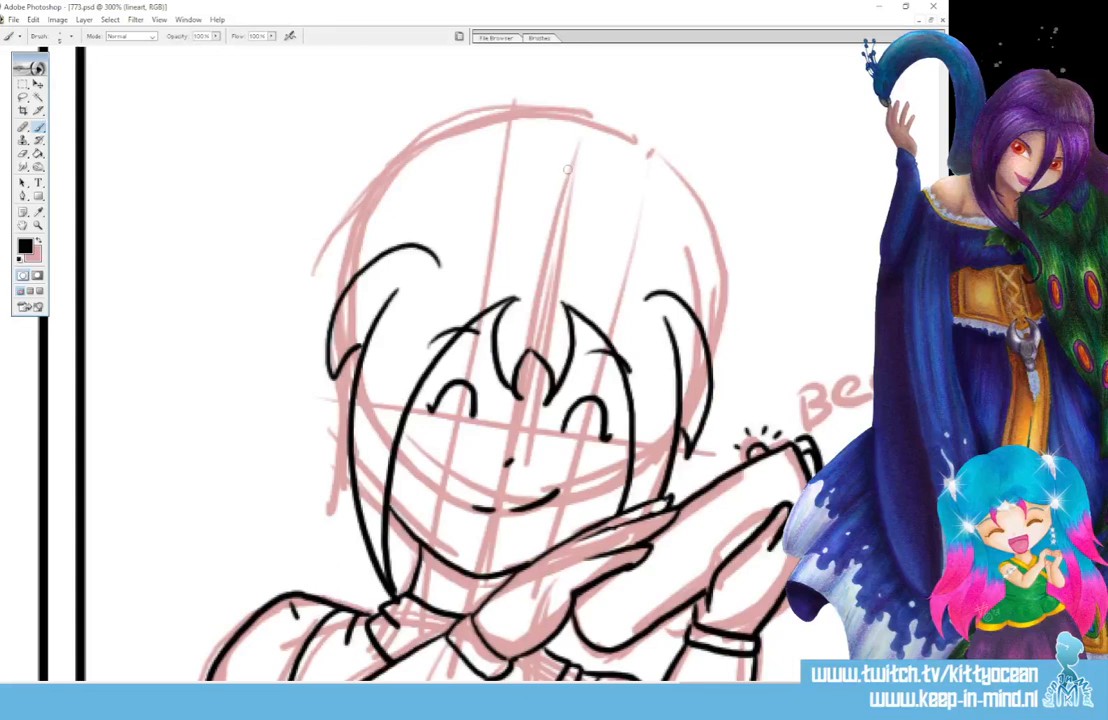
mouse_move(572, 168)
left_mouse_down()
mouse_move(517, 160)
mouse_move(414, 188)
mouse_move(370, 258)
left_mouse_up()
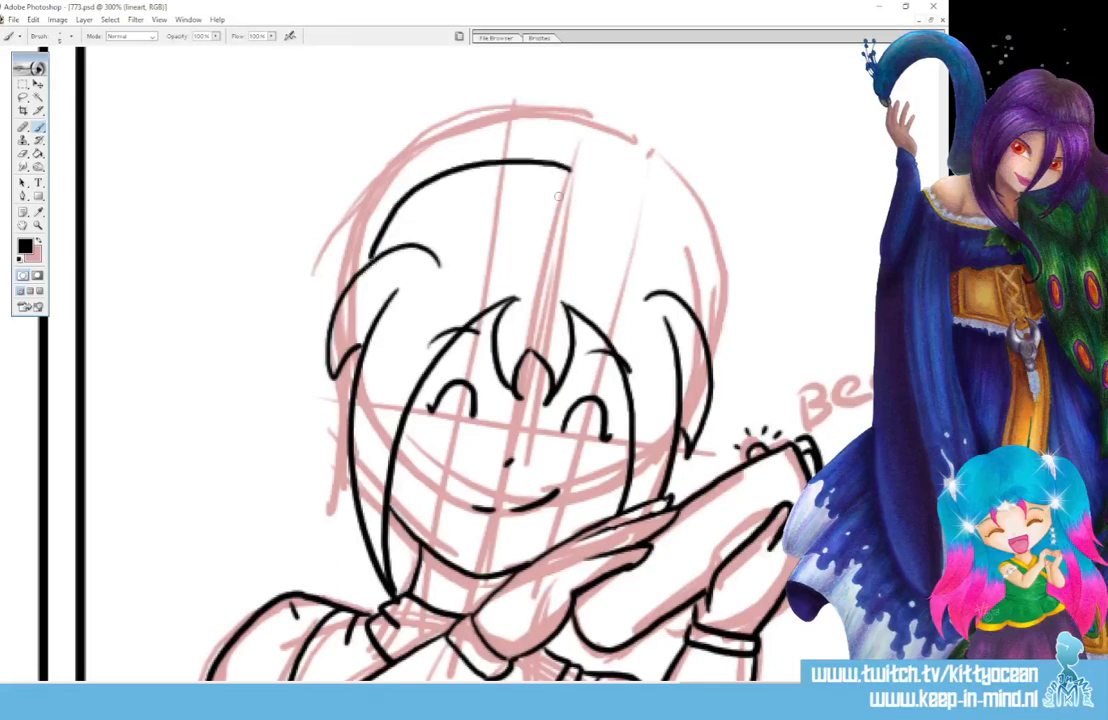
key("ctrl+z")
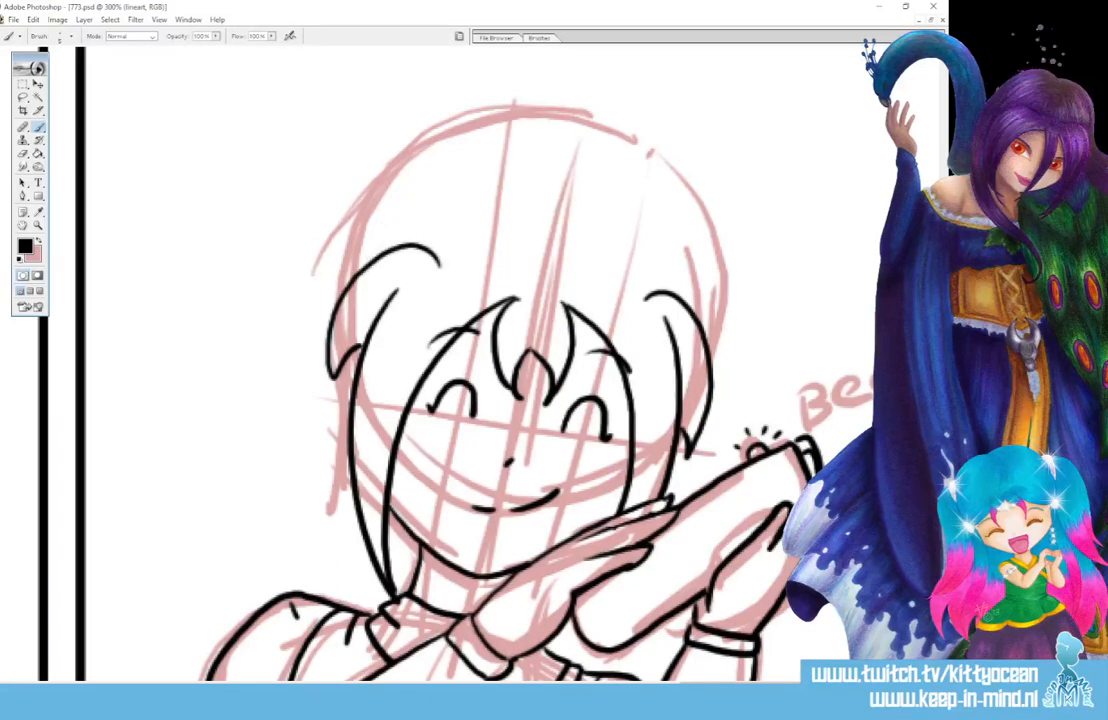
scroll(662, 378, "up", 2)
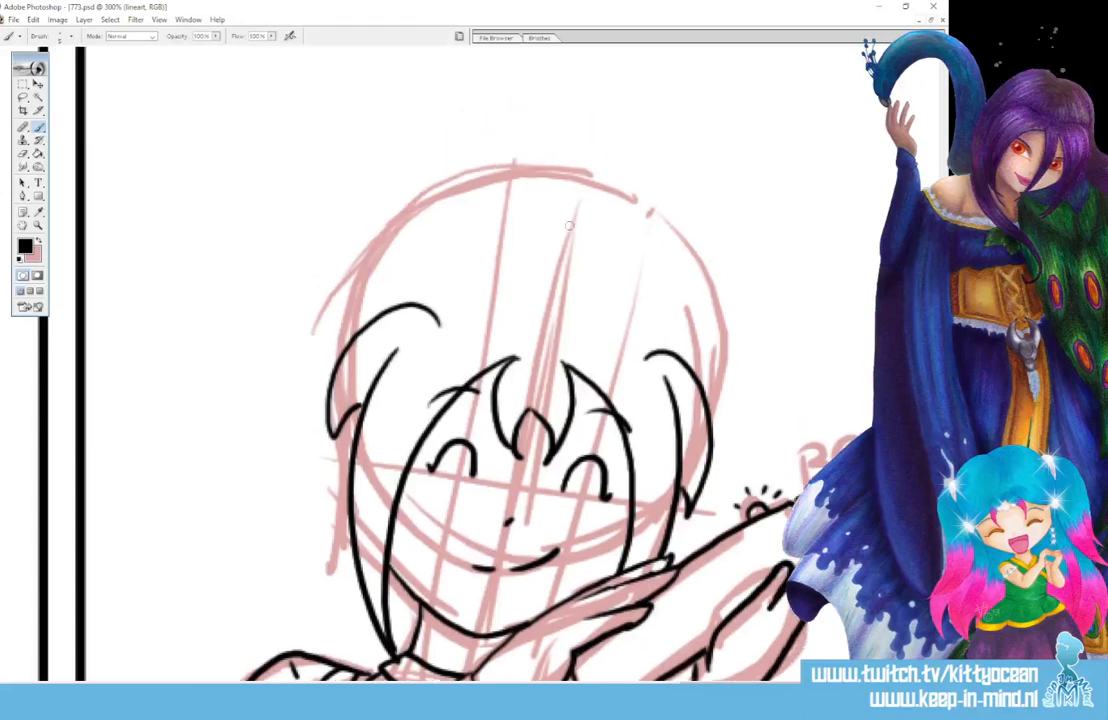
mouse_move(572, 220)
left_mouse_down()
mouse_move(531, 214)
mouse_move(428, 236)
mouse_move(357, 332)
left_mouse_up()
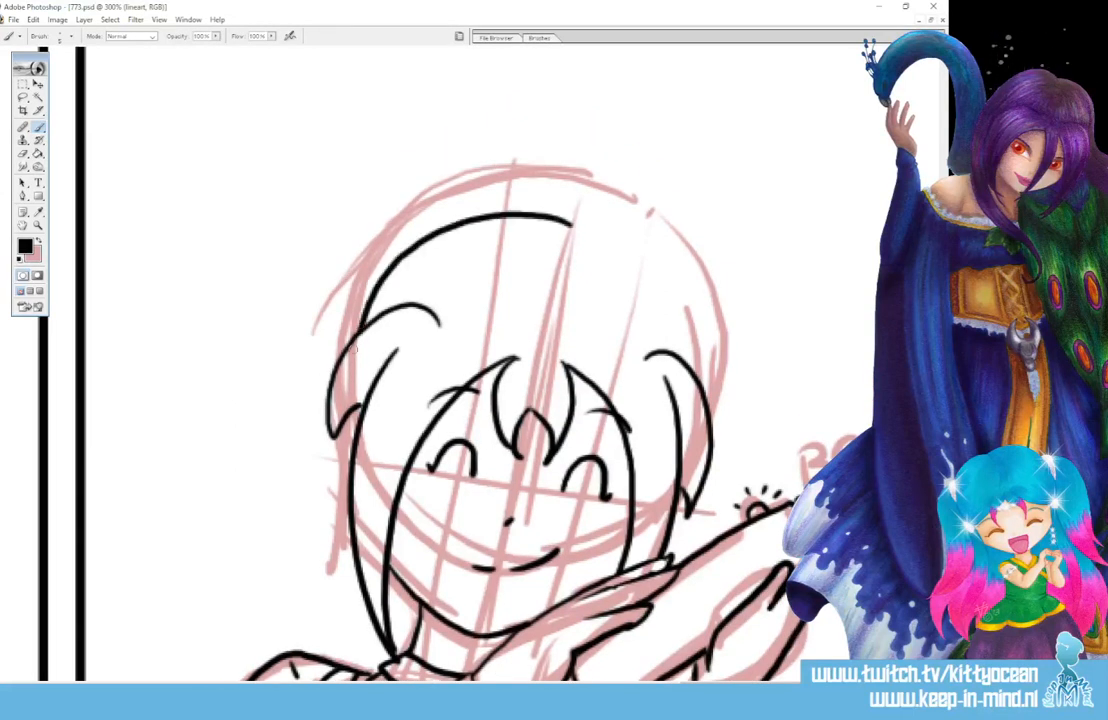
mouse_move(553, 236)
left_mouse_down()
mouse_move(646, 246)
mouse_move(679, 278)
mouse_move(705, 338)
mouse_move(711, 409)
left_mouse_up()
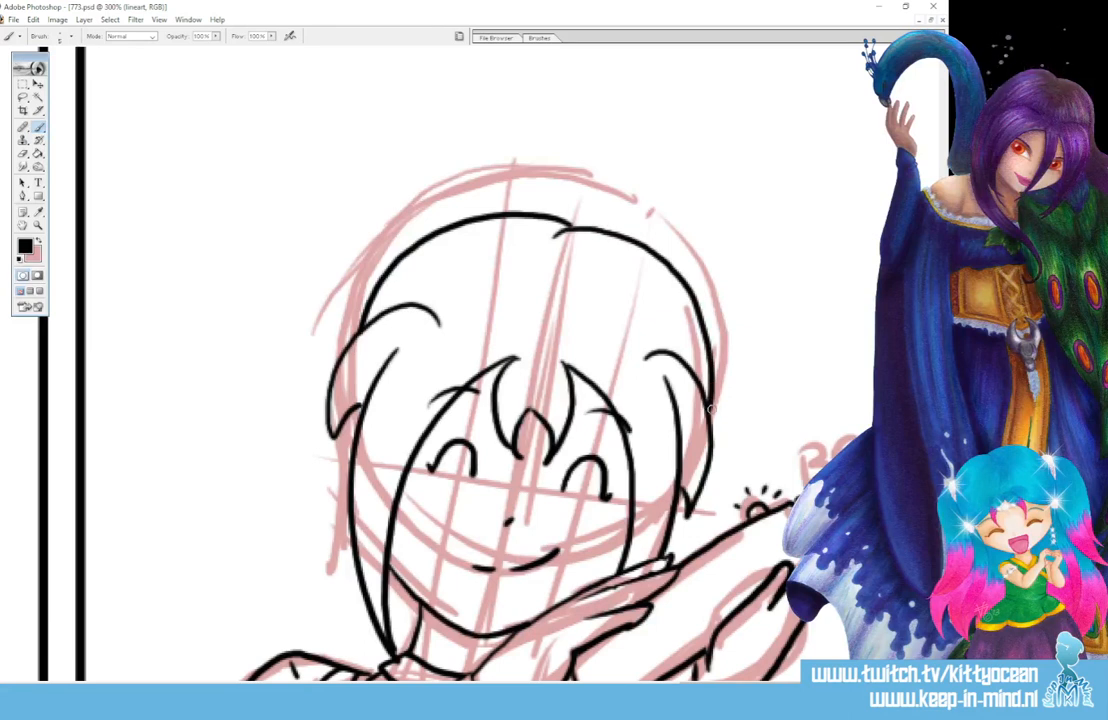
- Select the inked head with a freehand outline, squash it slightly in height from the top, and deselect it
key("l")
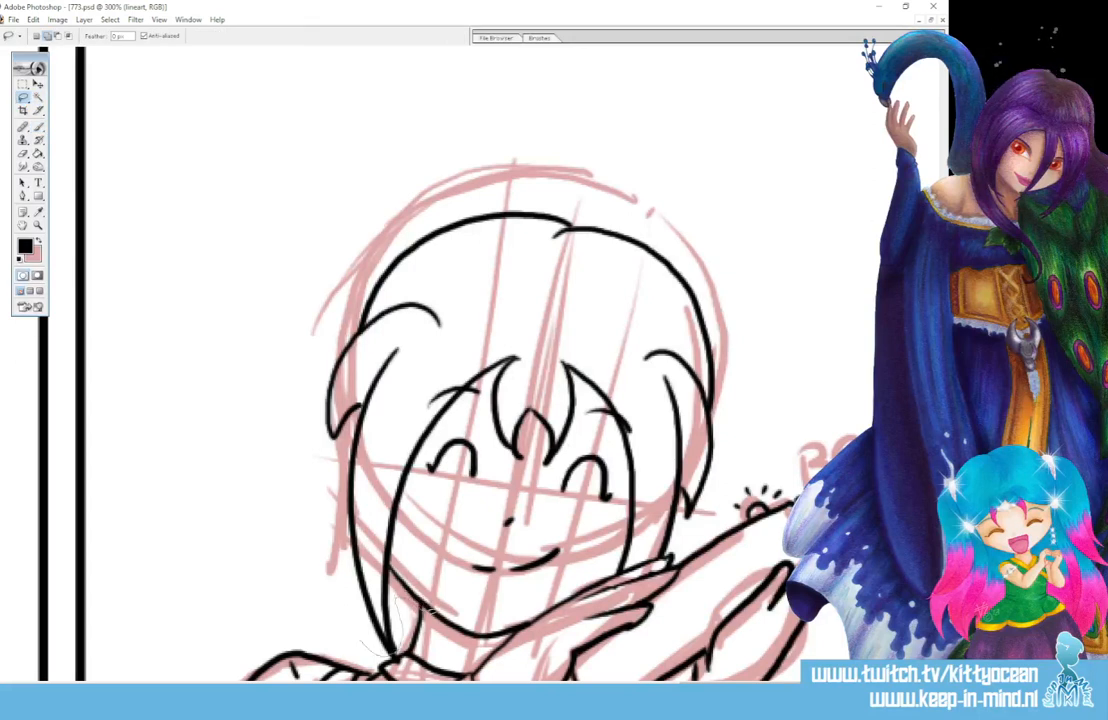
mouse_move(525, 620)
left_mouse_down()
mouse_move(645, 557)
mouse_move(751, 408)
mouse_move(248, 496)
mouse_move(385, 645)
left_mouse_up()
key("v")
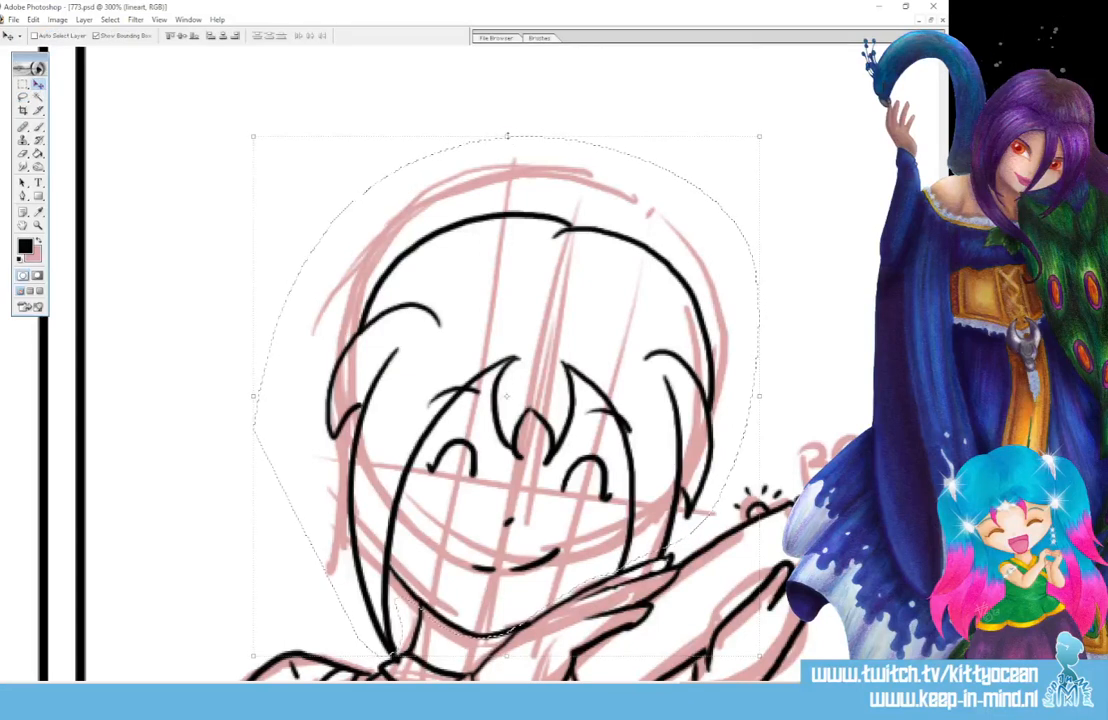
left_click_drag(507, 136, 513, 146)
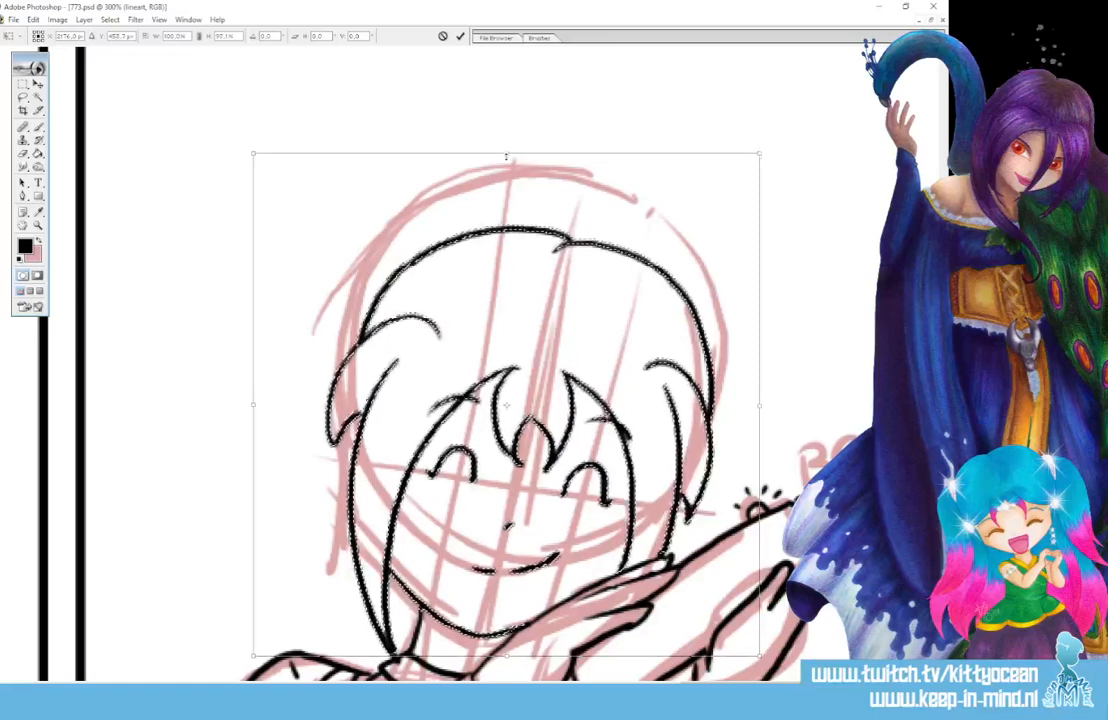
left_click(460, 37)
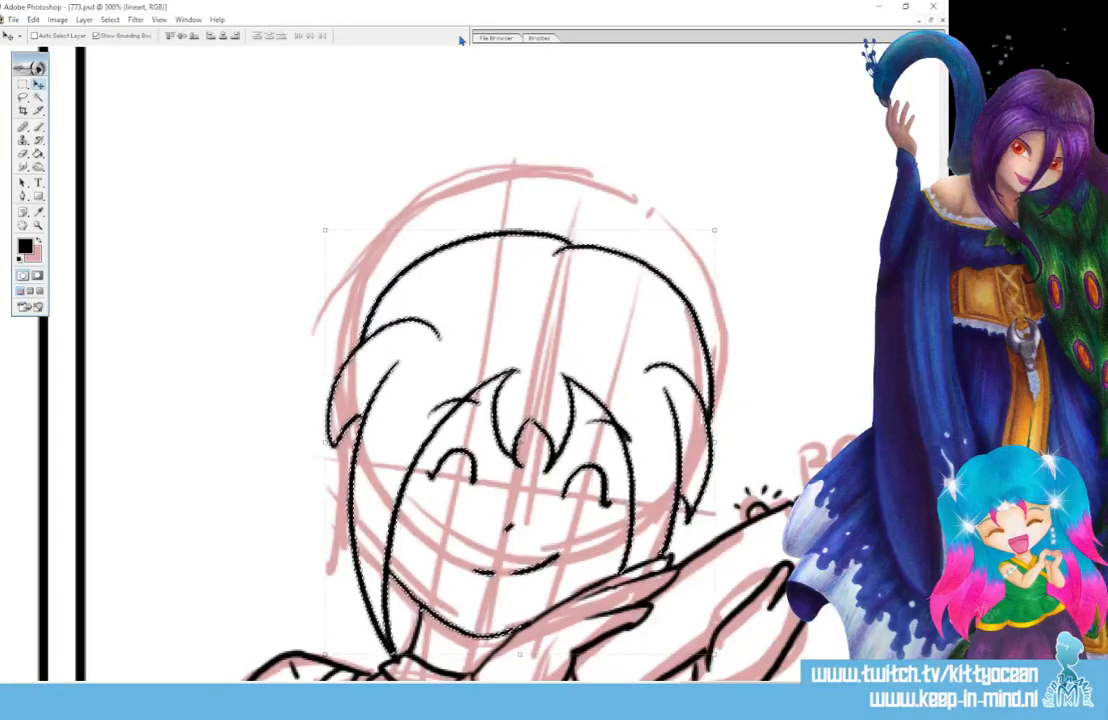
key("ctrl+d")
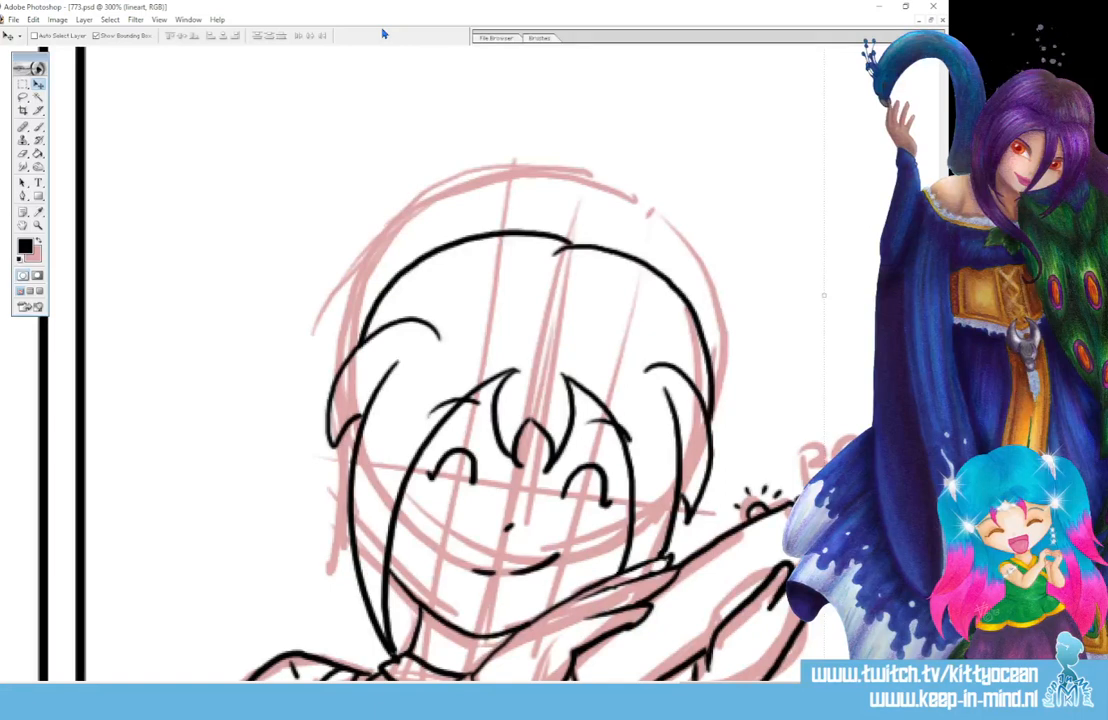
- Ink a rounded pigtail with pointed strand tips on each side of the fourth-panel character's head
key("b")
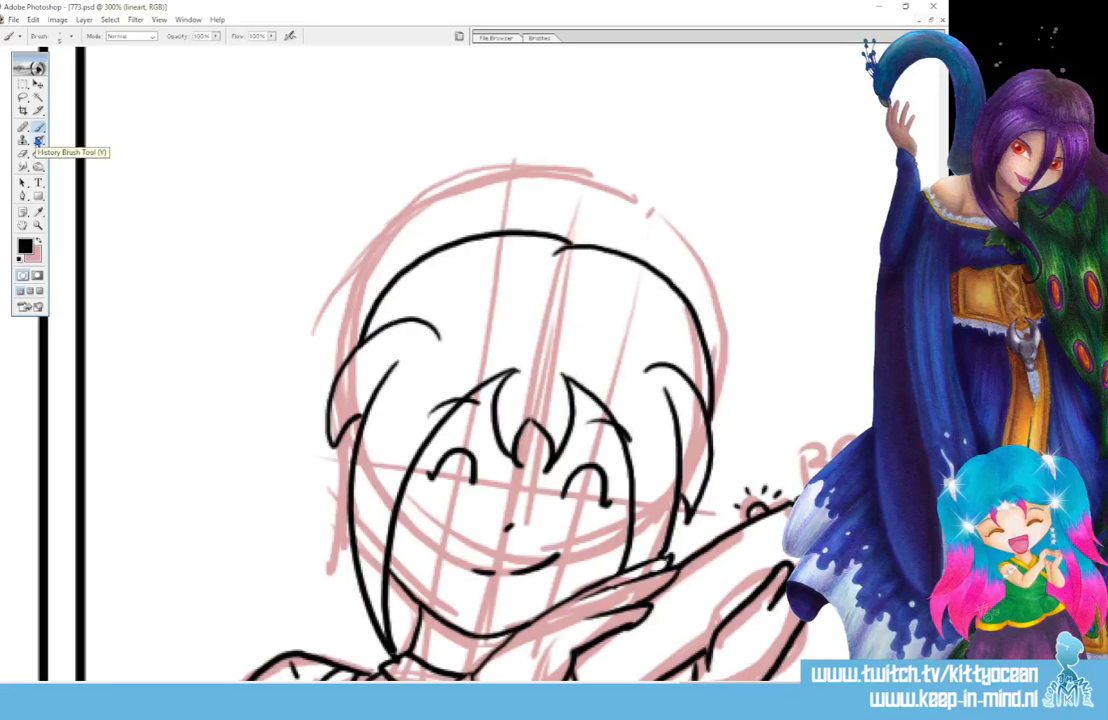
left_click(37, 141)
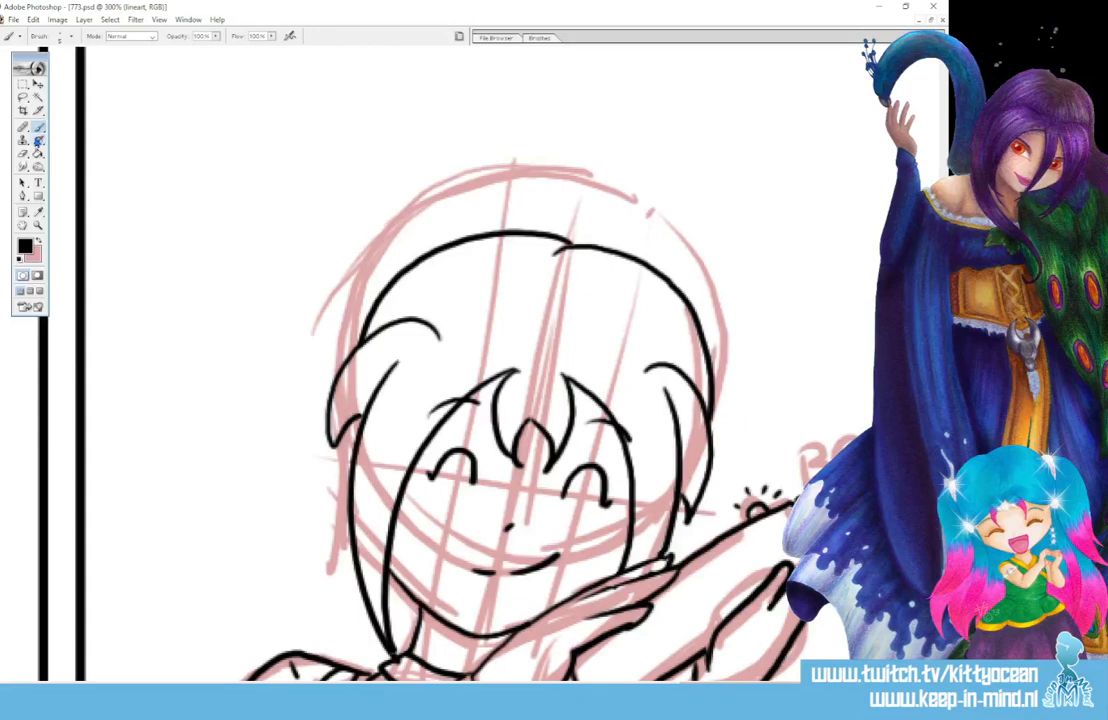
scroll(470, 360, "down", 4)
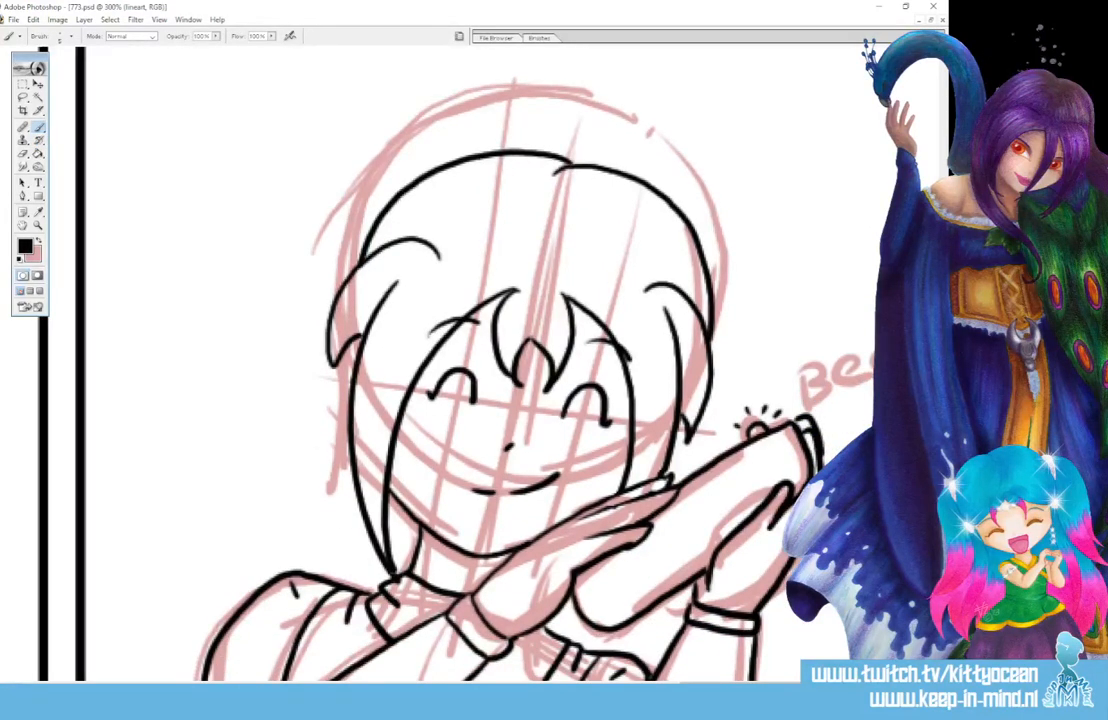
mouse_move(410, 183)
left_mouse_down()
mouse_move(240, 200)
mouse_move(228, 278)
left_mouse_up()
left_click_drag(262, 198, 285, 355)
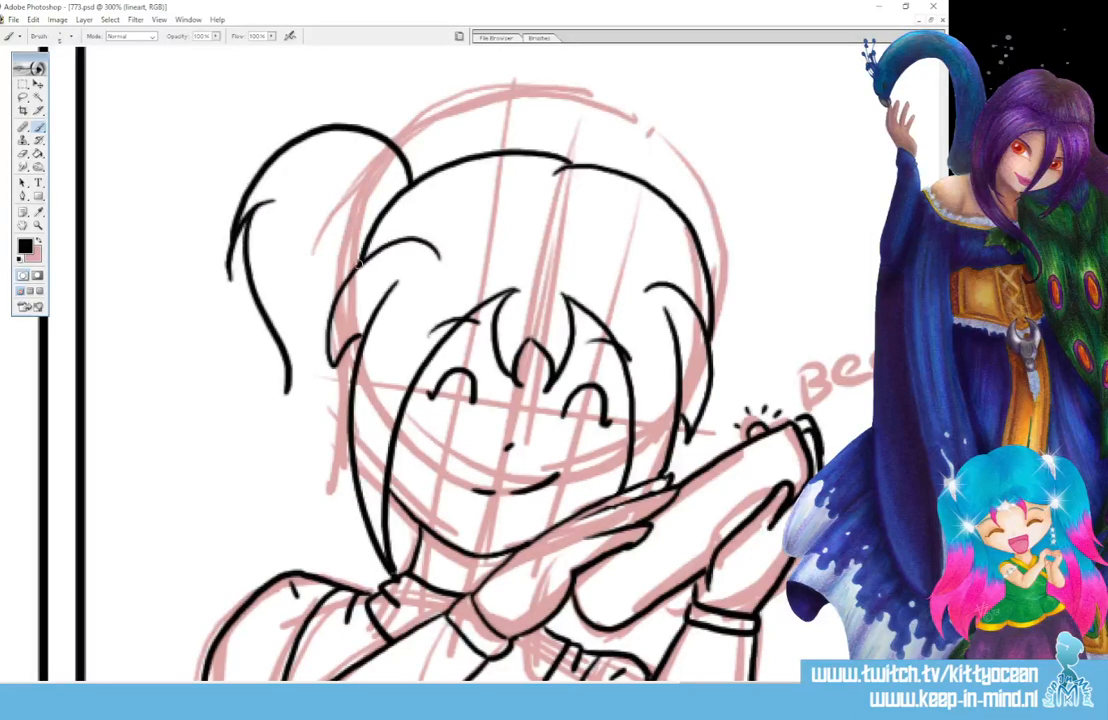
left_click_drag(330, 318, 283, 358)
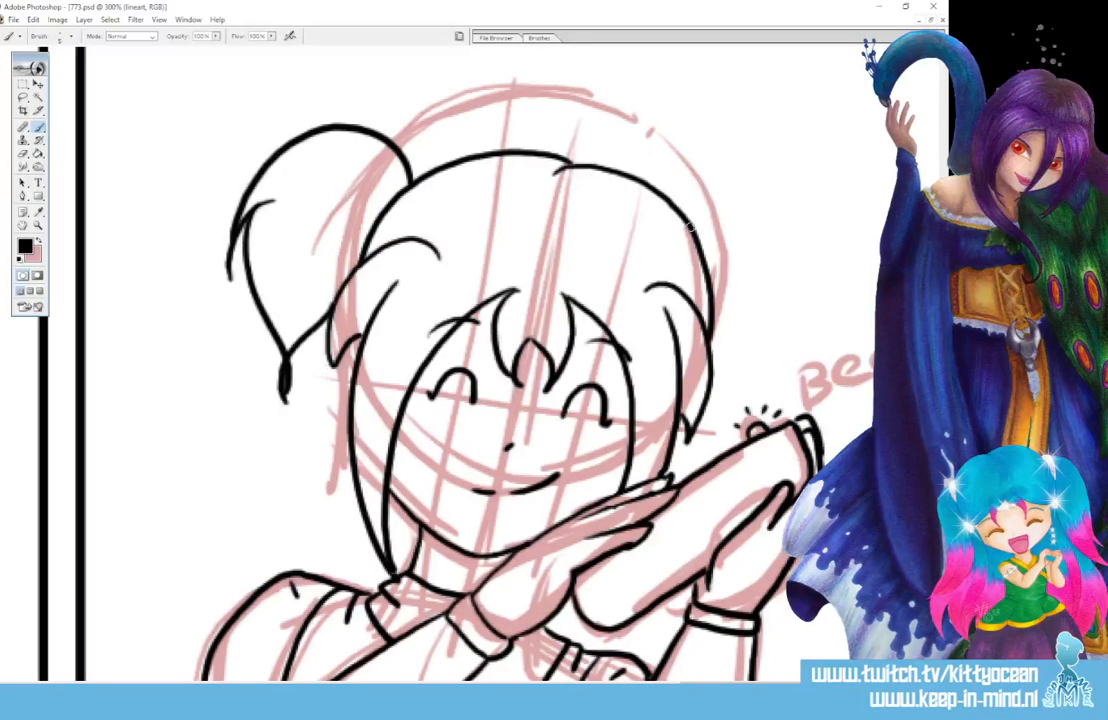
mouse_move(693, 218)
left_mouse_down()
mouse_move(734, 212)
mouse_move(776, 377)
left_mouse_up()
left_click_drag(754, 335, 778, 410)
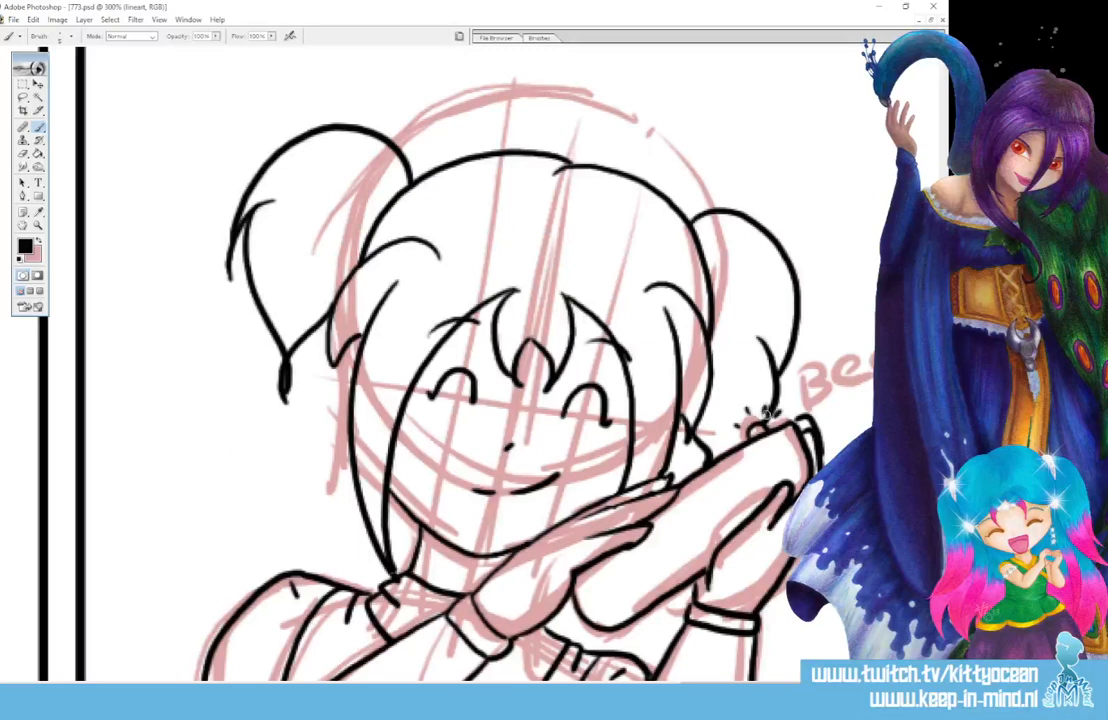
- Erase the first pigtail's narrow tip and redraw it with wider strands tapering toward the side of the face
mouse_move(326, 266)
left_mouse_down()
mouse_move(266, 366)
mouse_move(275, 360)
mouse_move(284, 390)
left_mouse_up()
key("e")
key("b")
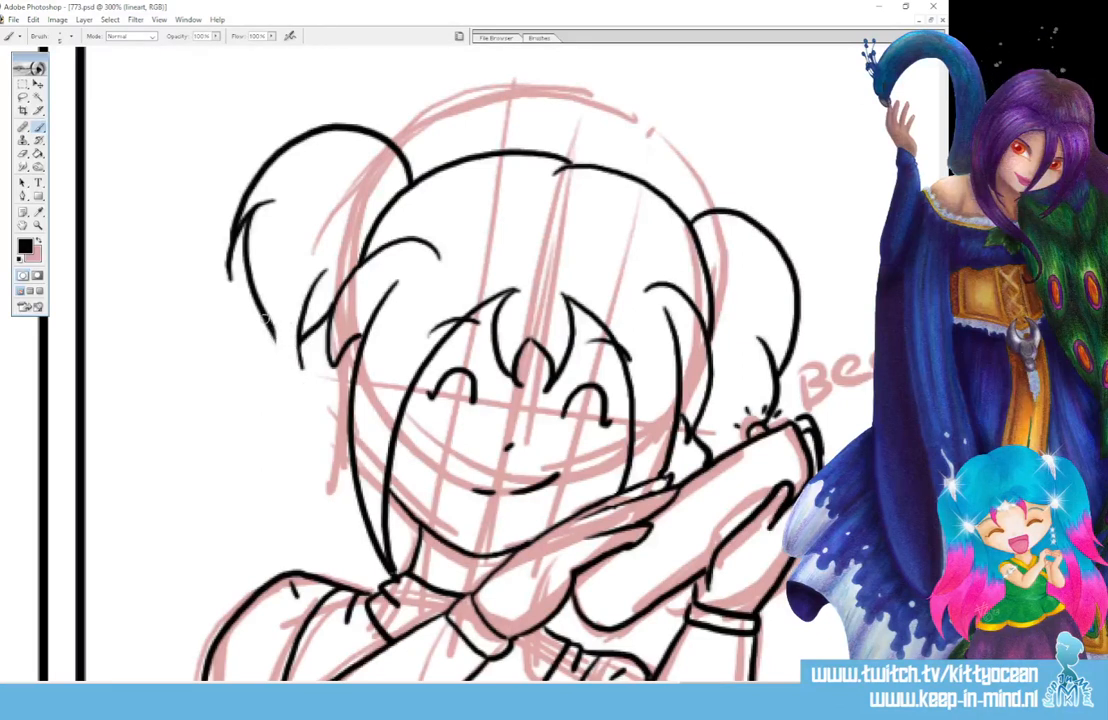
left_click_drag(228, 268, 282, 346)
left_click_drag(256, 290, 320, 405)
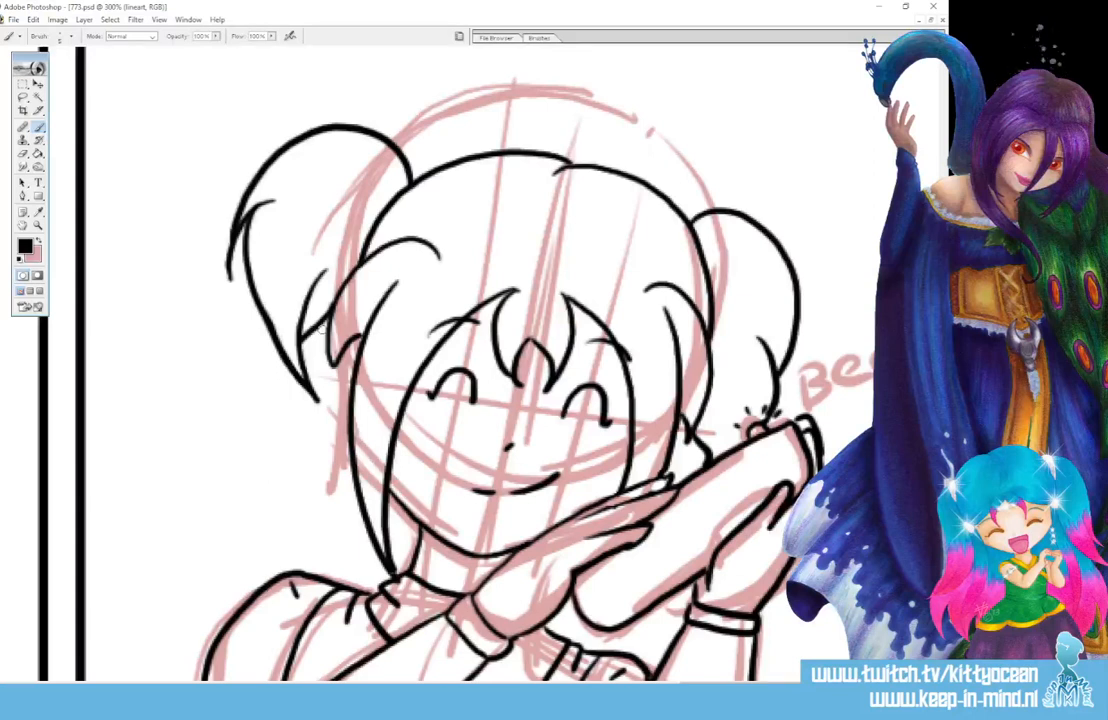
- Ink the lower lock of the first pigtail flaring out and ending in pointed strands on the shoulder
scroll(322, 330, "down", 3)
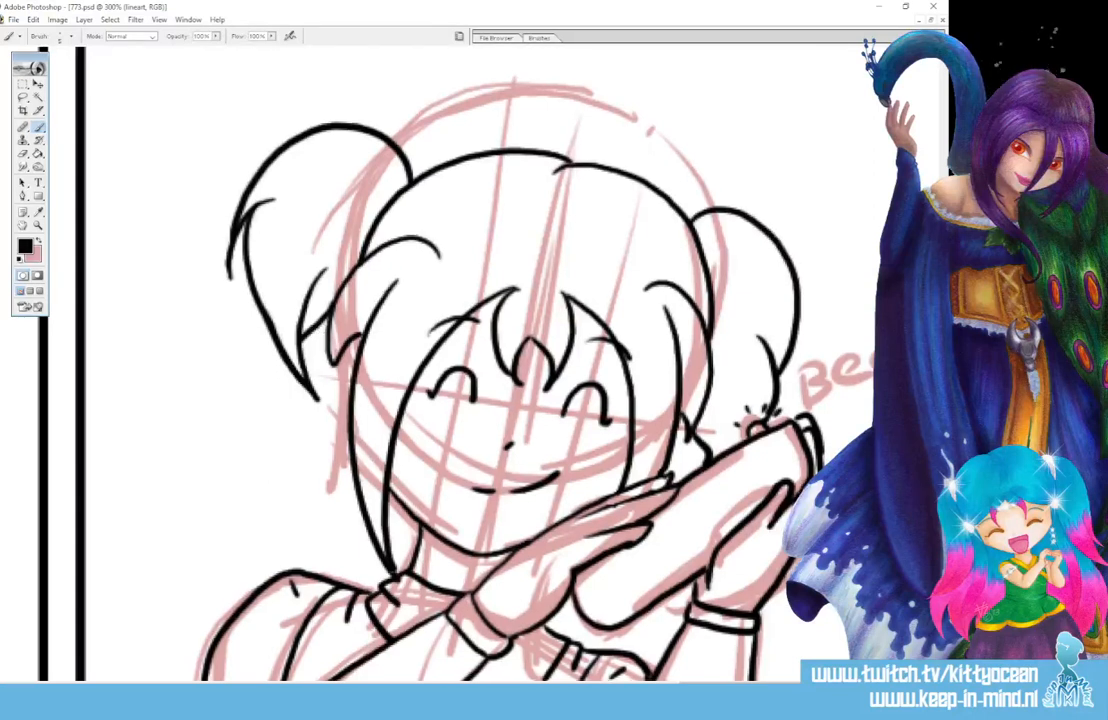
mouse_move(322, 262)
left_mouse_down()
mouse_move(216, 368)
mouse_move(224, 420)
left_mouse_up()
mouse_move(257, 377)
left_mouse_down()
mouse_move(240, 405)
mouse_move(245, 440)
left_mouse_up()
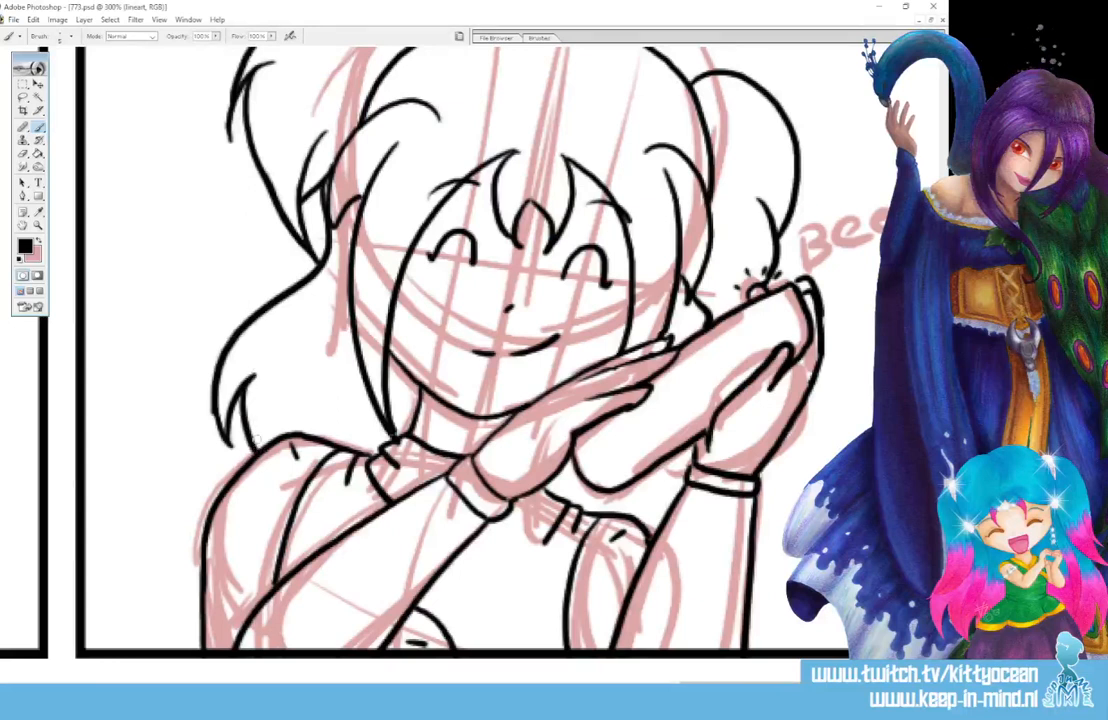
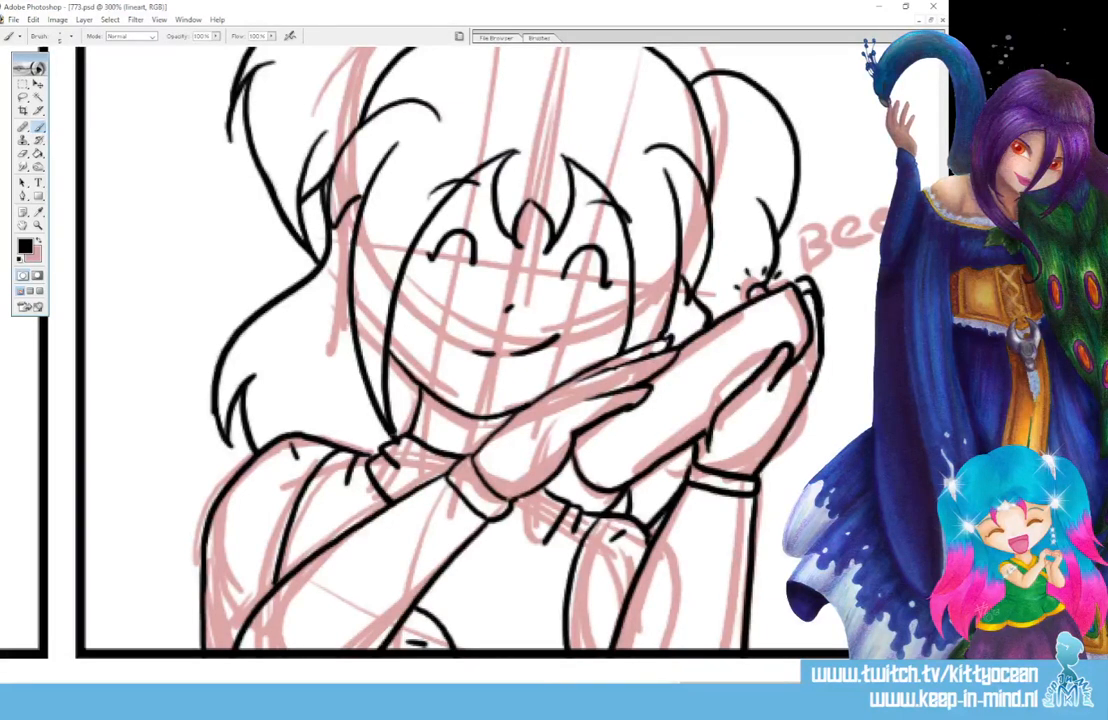
- Letter "BEEP" with a small heart and an exclamation mark beside the box, with a short lead line toward it
left_click_drag(731, 685, 791, 685)
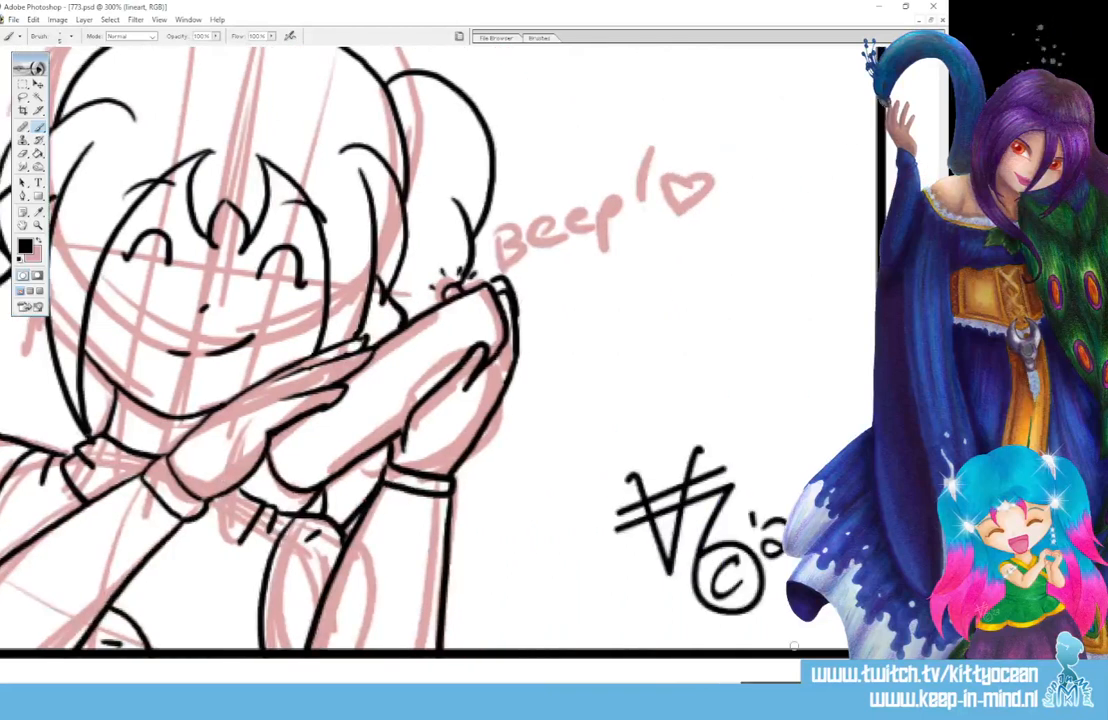
mouse_move(492, 263)
left_mouse_down()
mouse_move(554, 216)
mouse_move(560, 252)
mouse_move(554, 209)
mouse_move(564, 248)
left_mouse_up()
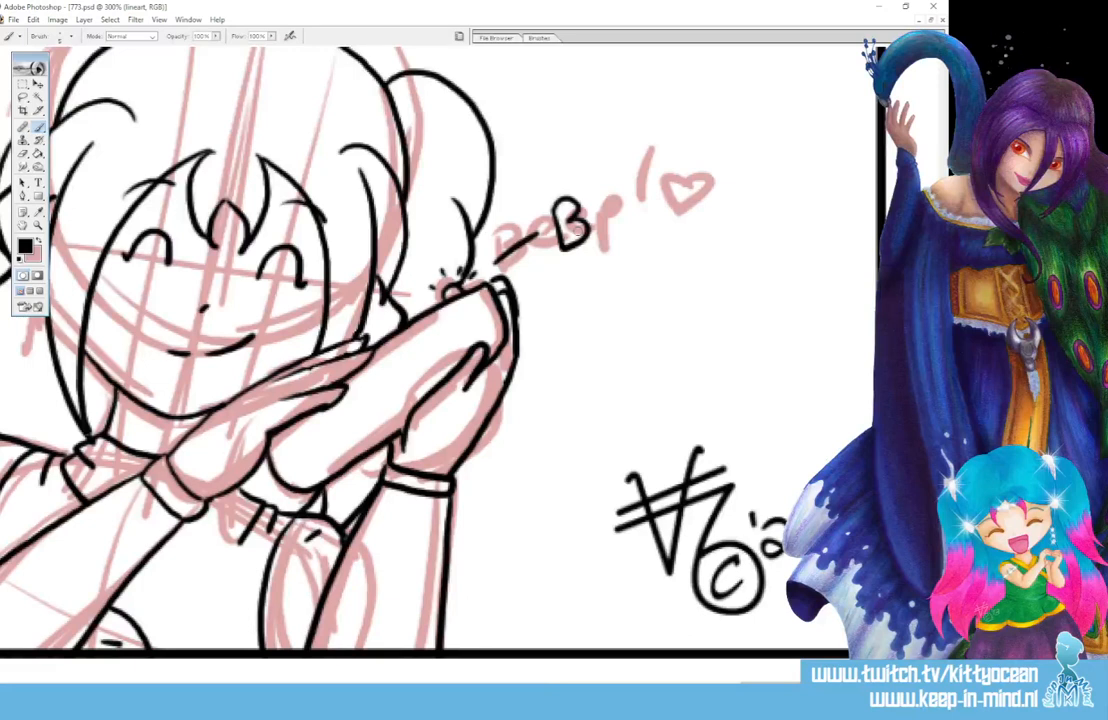
mouse_move(615, 189)
left_mouse_down()
mouse_move(619, 222)
mouse_move(641, 178)
mouse_move(642, 207)
mouse_move(652, 210)
mouse_move(648, 190)
mouse_move(678, 201)
left_mouse_up()
mouse_move(720, 159)
left_mouse_down()
mouse_move(721, 171)
mouse_move(727, 160)
mouse_move(752, 168)
mouse_move(735, 180)
left_mouse_up()
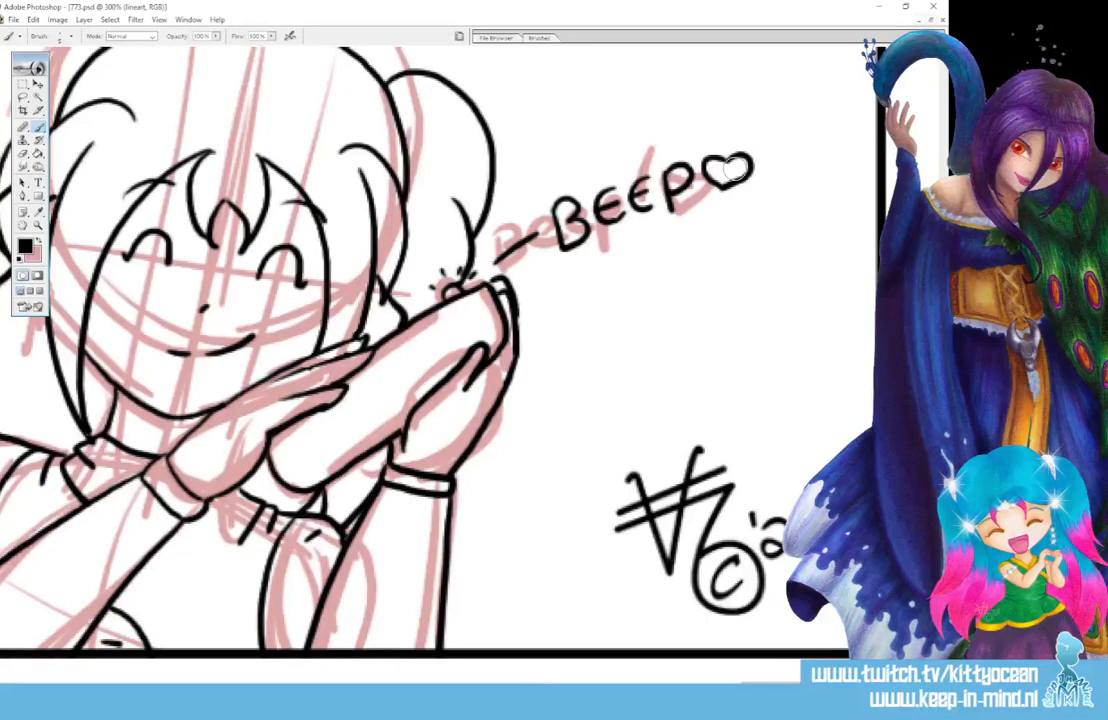
left_click_drag(790, 116, 775, 156)
left_click(764, 178)
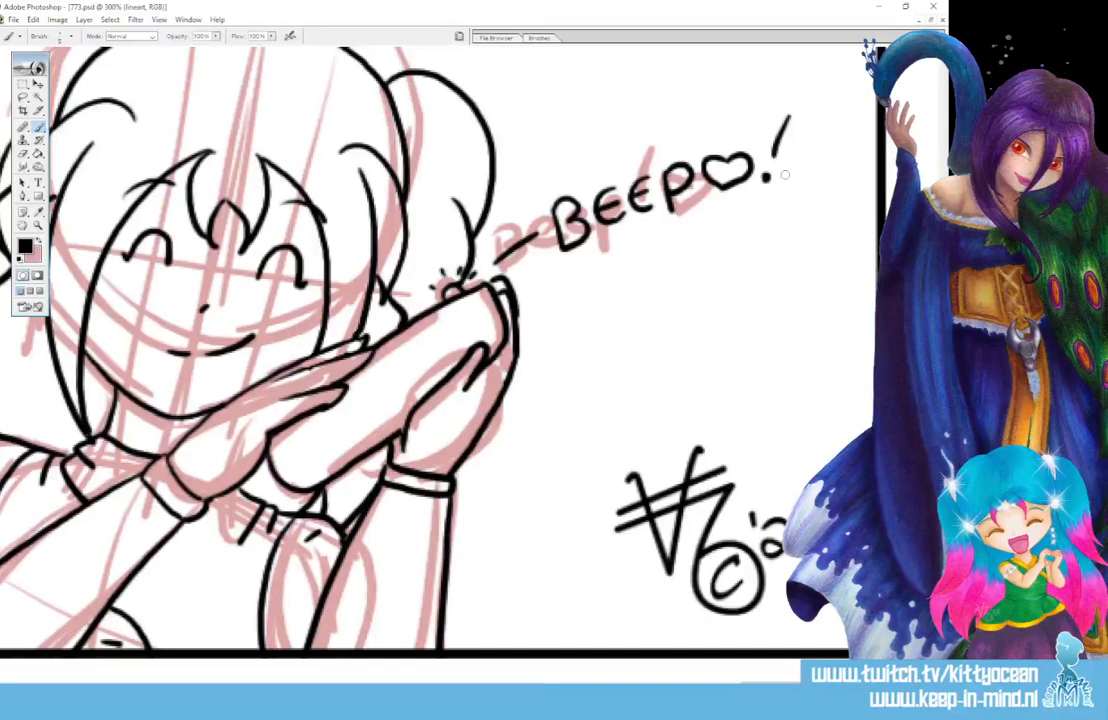
- In the third panel, ink the inner curve along the top of the frame behind the character's raised arm
key("ctrl+minus")
key("ctrl+minus")
key("ctrl+minus")
key("ctrl+minus")
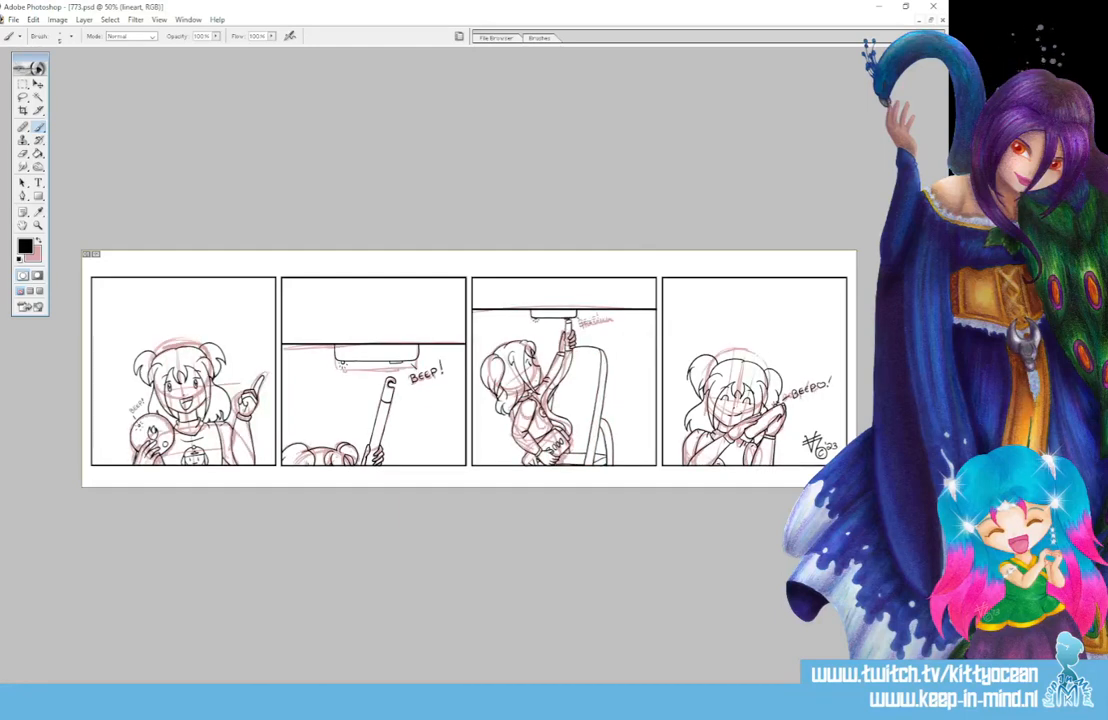
left_click_drag(589, 452, 610, 455)
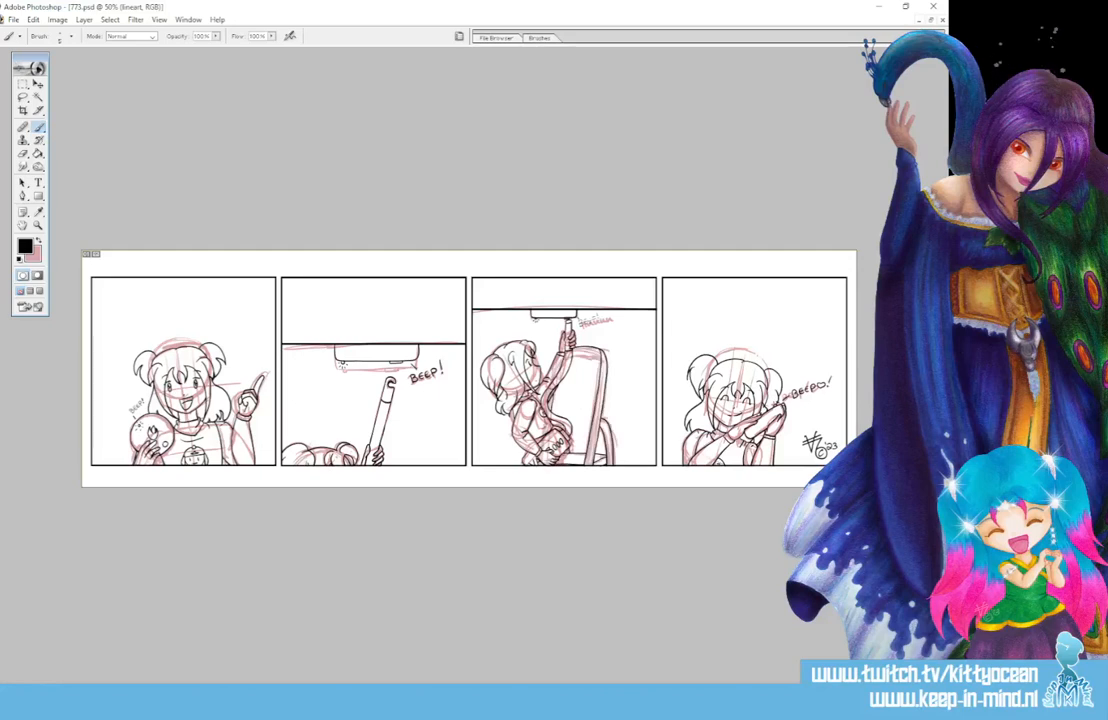
key("ctrl+plus")
key("ctrl+plus")
key("ctrl+plus")
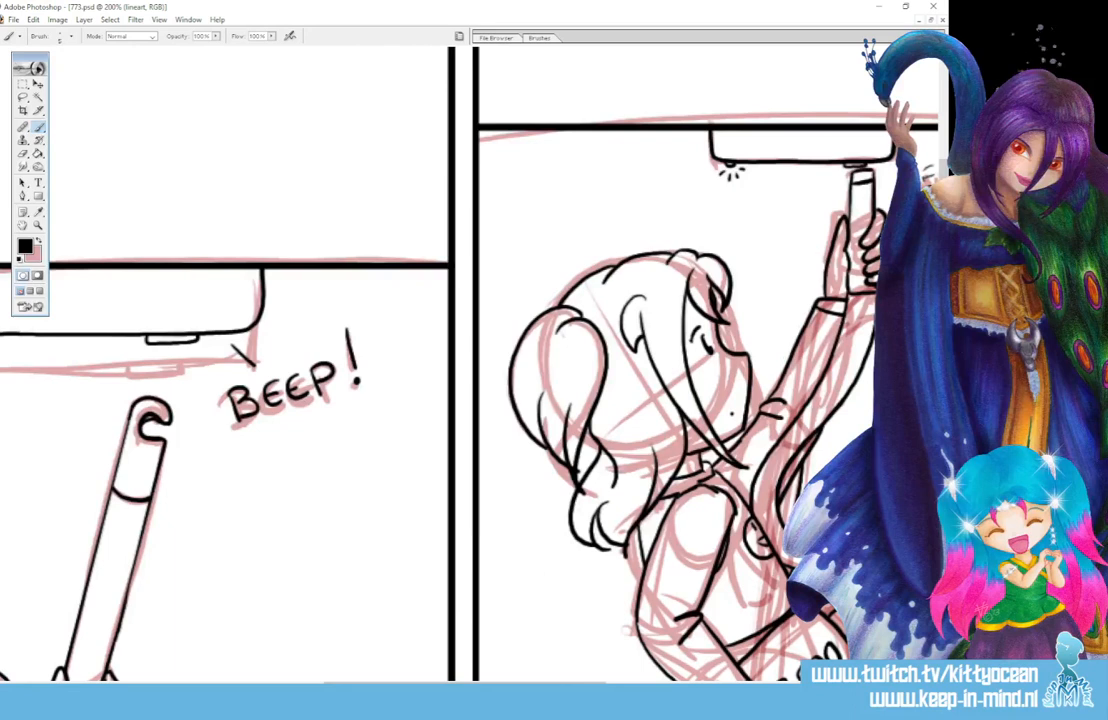
key("ctrl+plus")
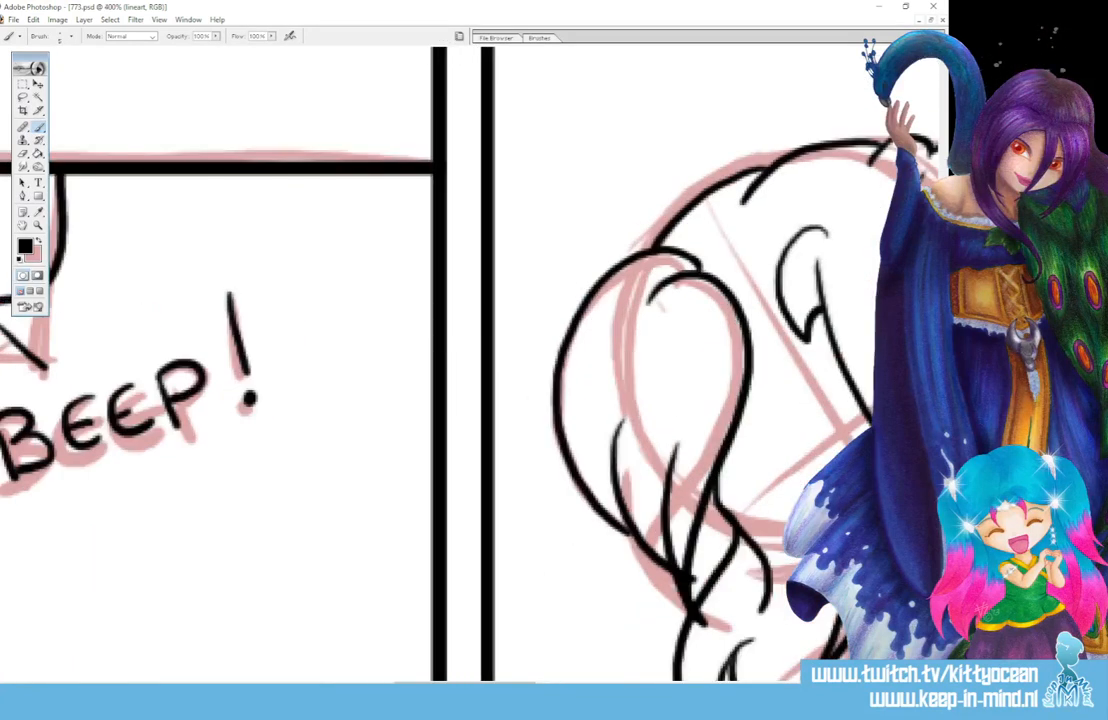
left_click_drag(503, 682, 611, 682)
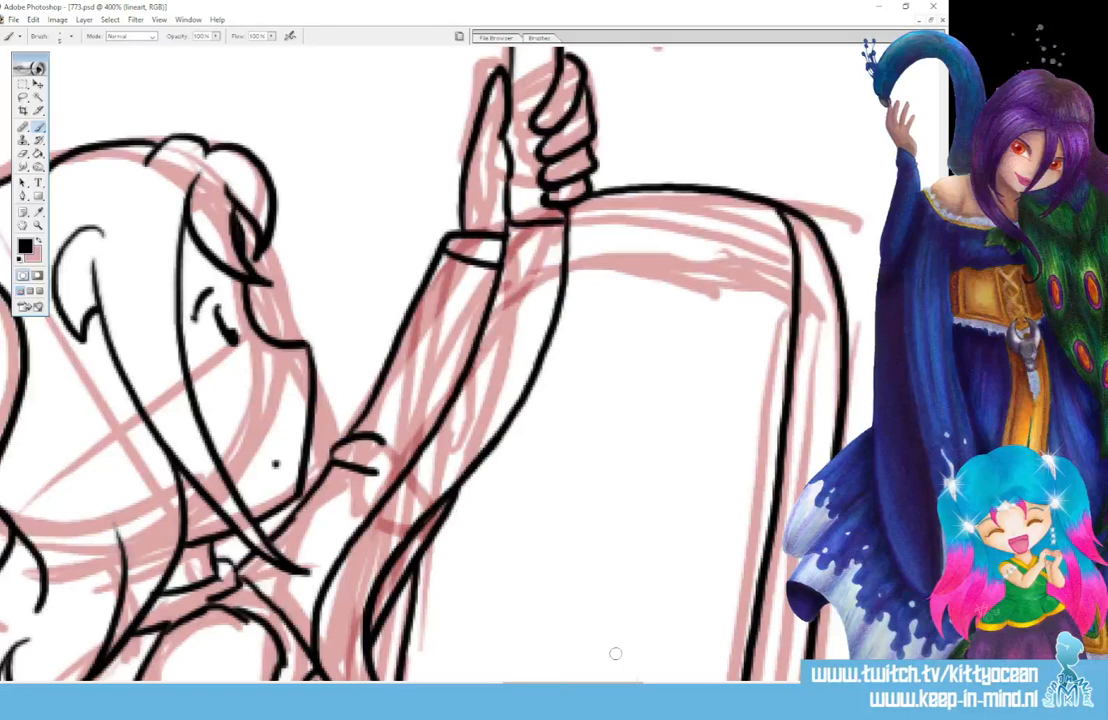
mouse_move(567, 254)
left_mouse_down()
mouse_move(655, 250)
mouse_move(768, 277)
mouse_move(789, 296)
left_mouse_up()
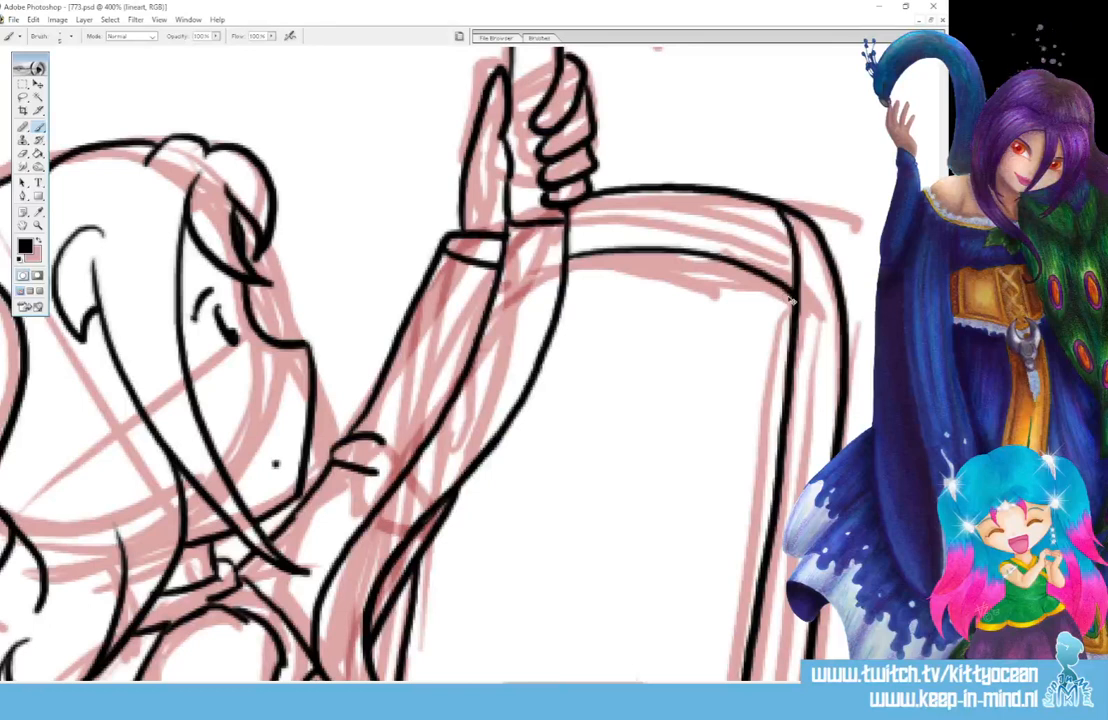
- Hide the pink sketch and show the whole four-panel strip with only its black line art
scroll(789, 296, "down", 5)
scroll(789, 300, "down", 1)
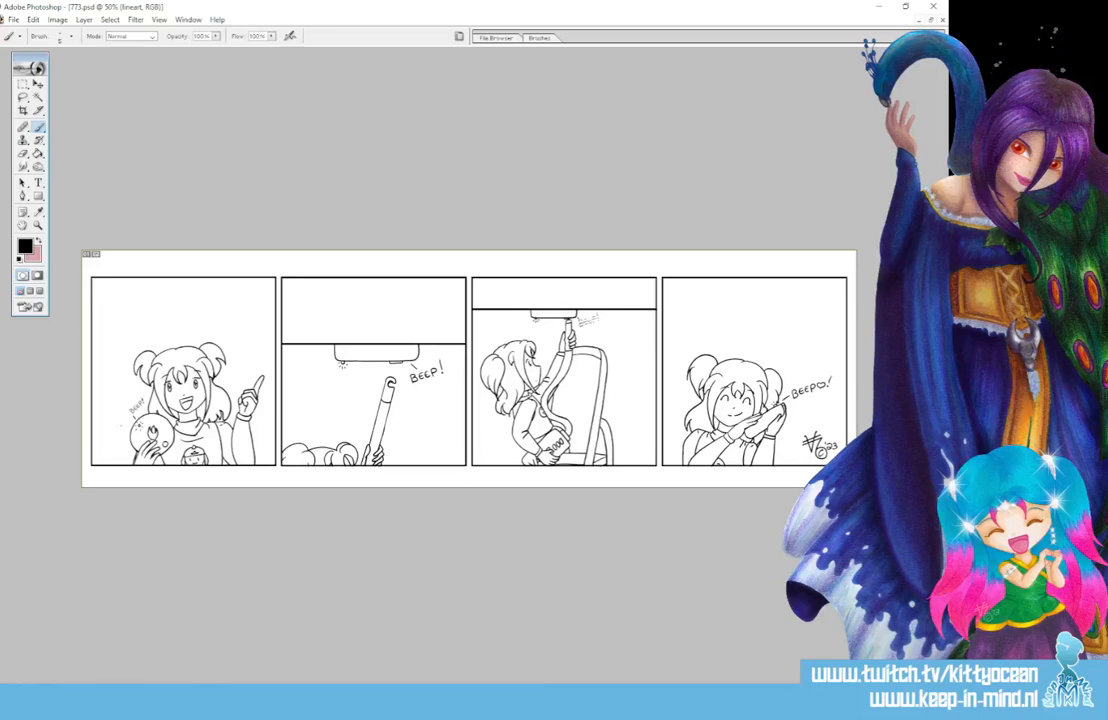
left_click(422, 702)
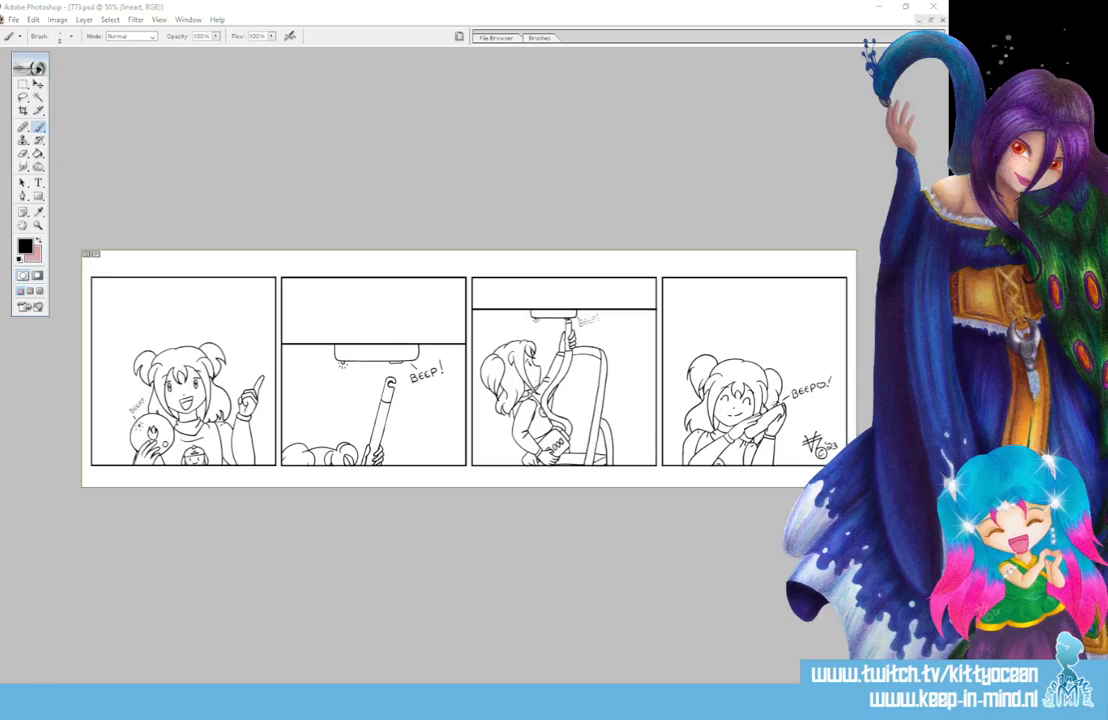
left_click(628, 178)
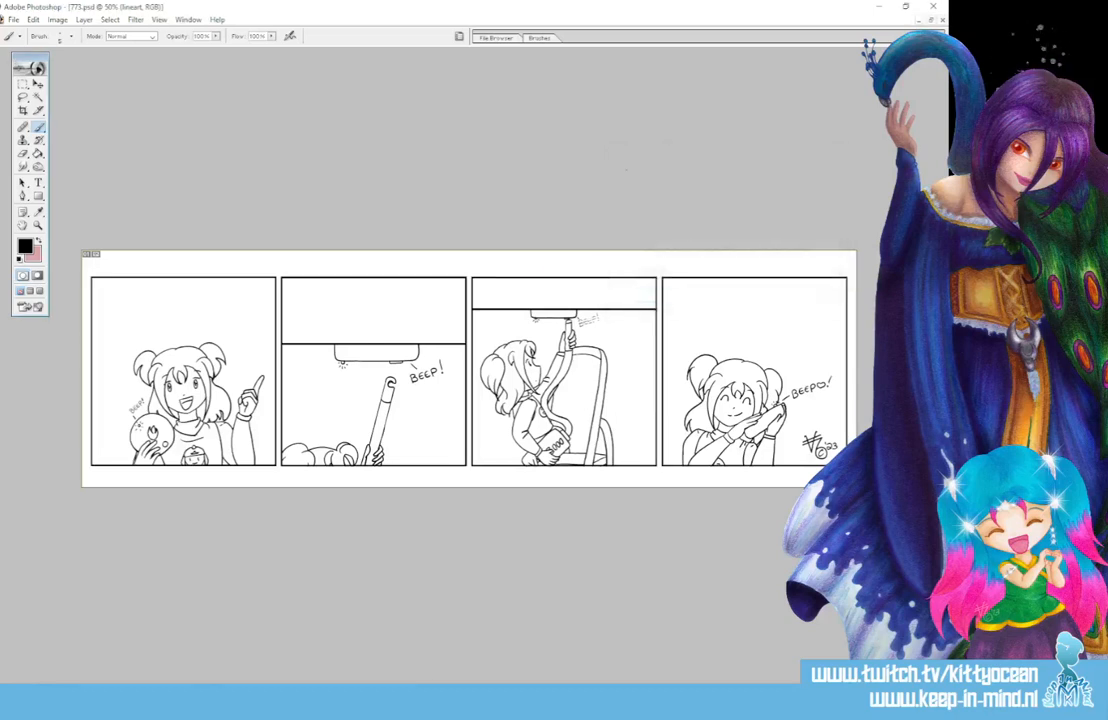
- Capture the whole four-panel strip with the Snipping Tool and return to the drawing in Photoshop
left_click_drag(75, 243, 862, 492)
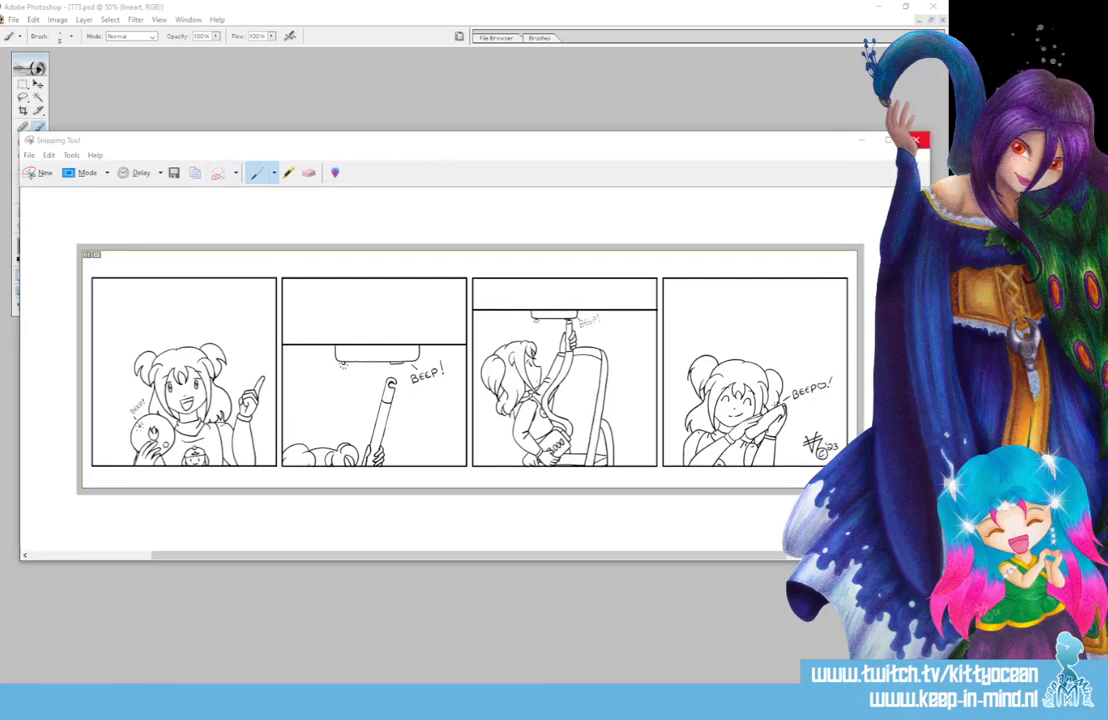
left_click(915, 141)
left_click(516, 362)
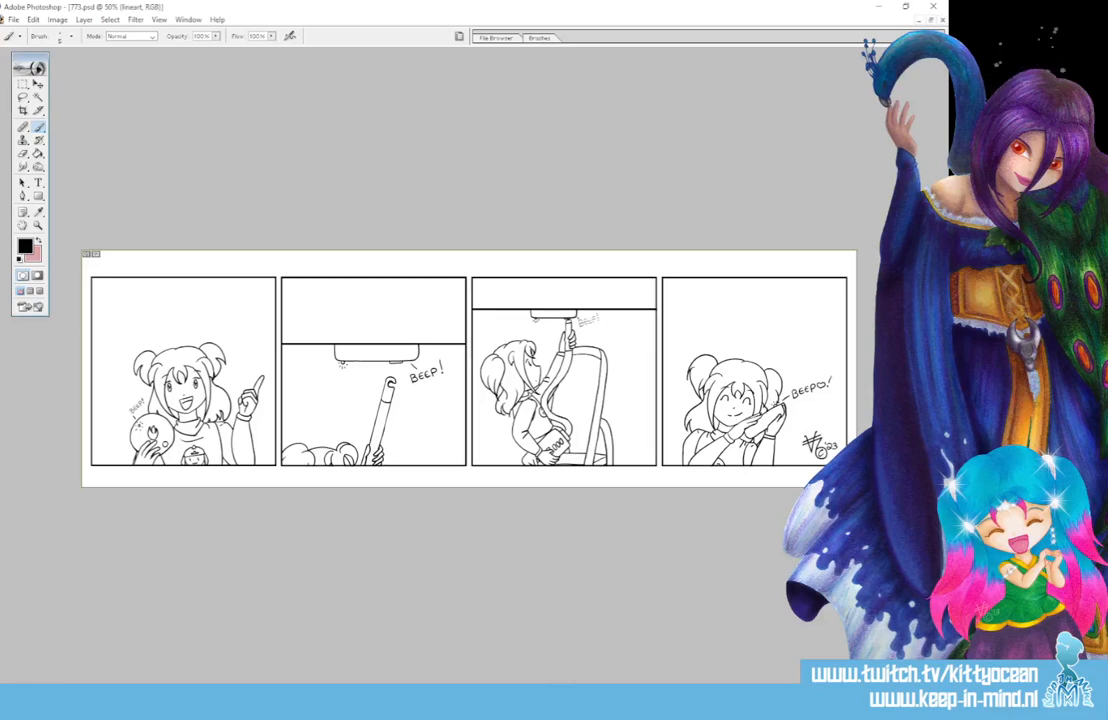
- Copy the entire canvas and paste it as a new layer for colouring
key("ctrl+a")
key("ctrl+c")
key("ctrl+v")
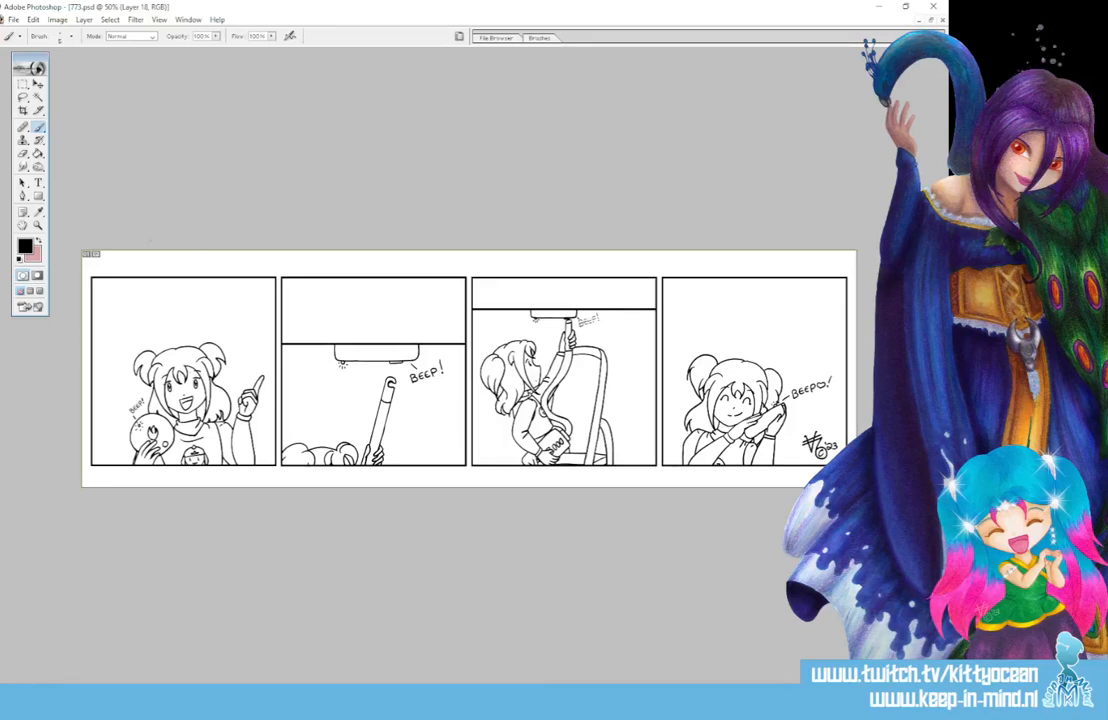
- Set the foreground colour to orange #E47D04 and switch to the Paint Bucket tool
left_click(26, 248)
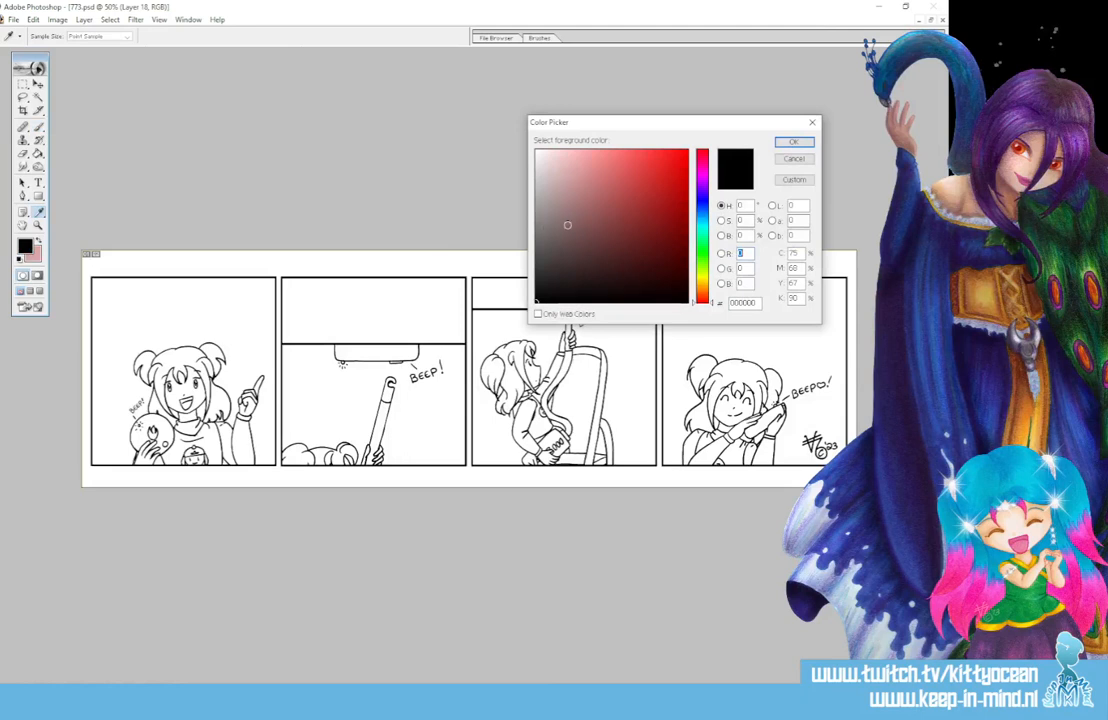
left_click(703, 288)
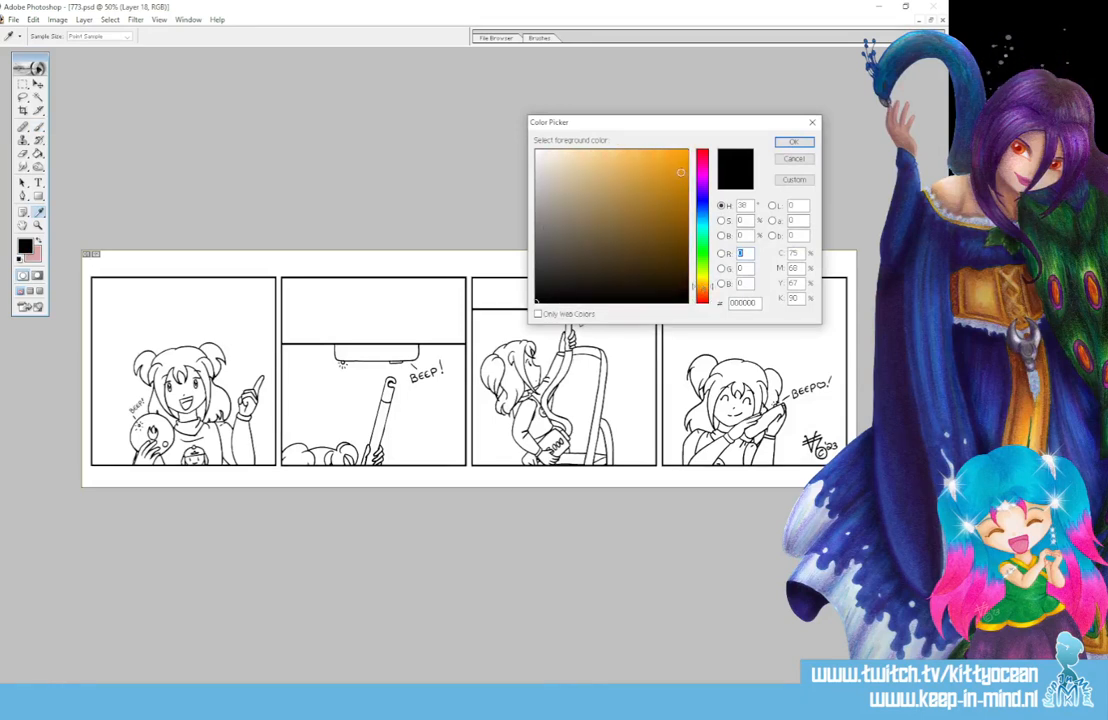
left_click(687, 170)
left_click(703, 290)
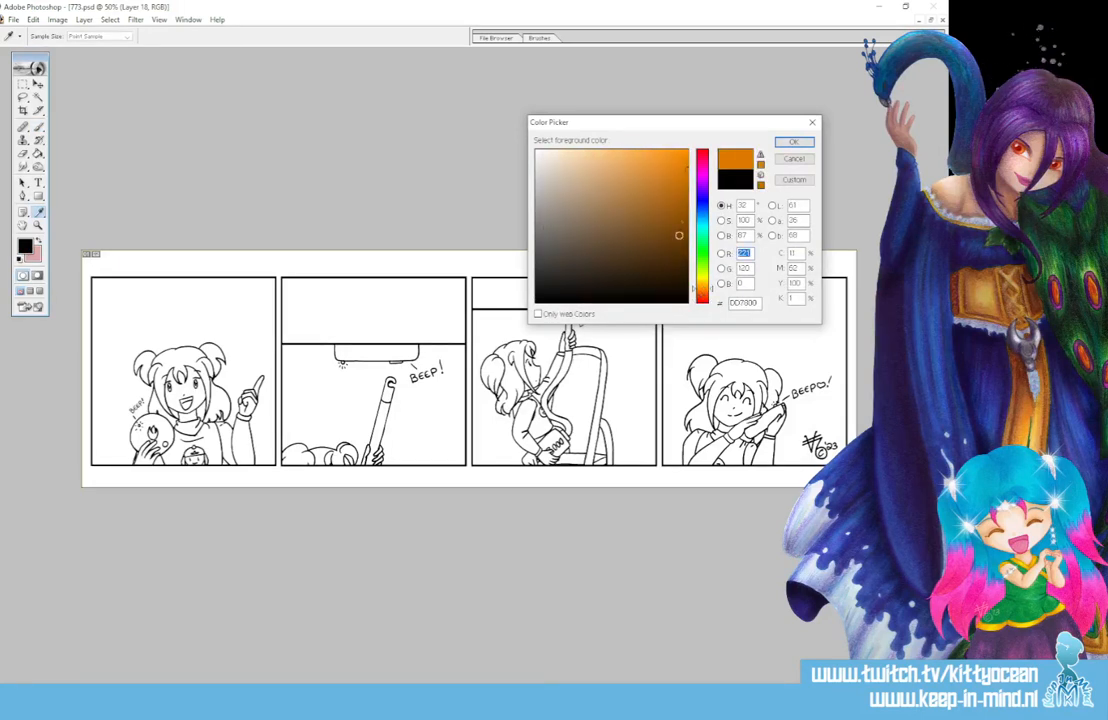
left_click(793, 142)
key("b")
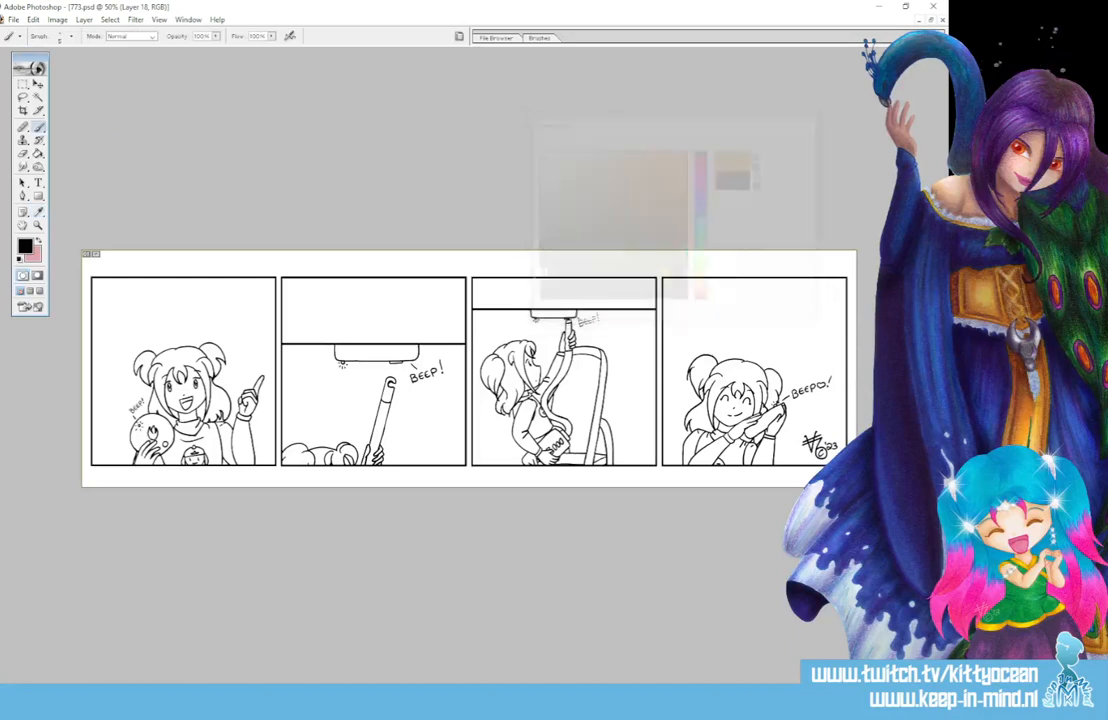
key("g")
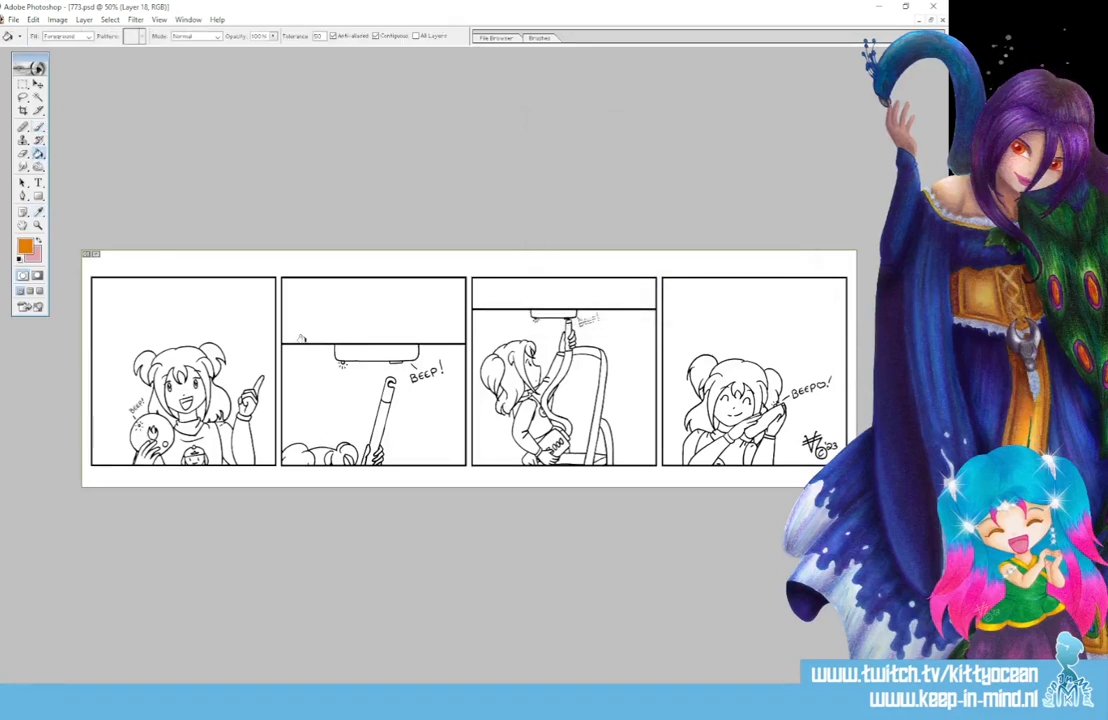
- Fill the character's hair and pigtails with orange in all four panels
left_click(178, 372)
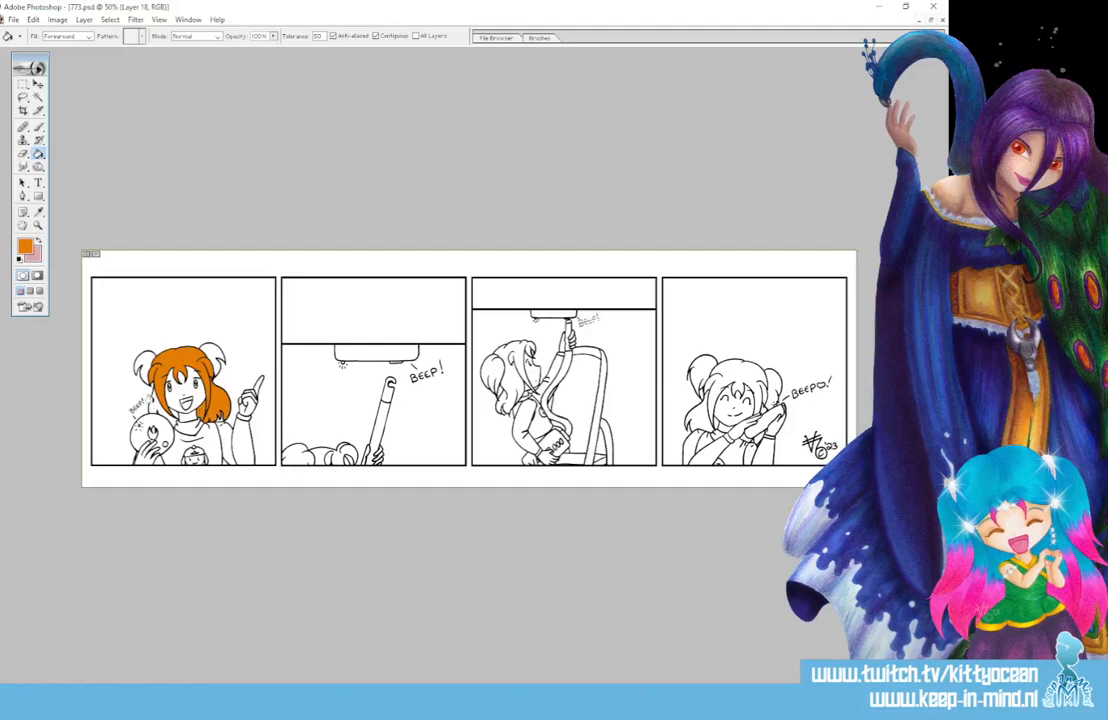
left_click(143, 360)
left_click(212, 356)
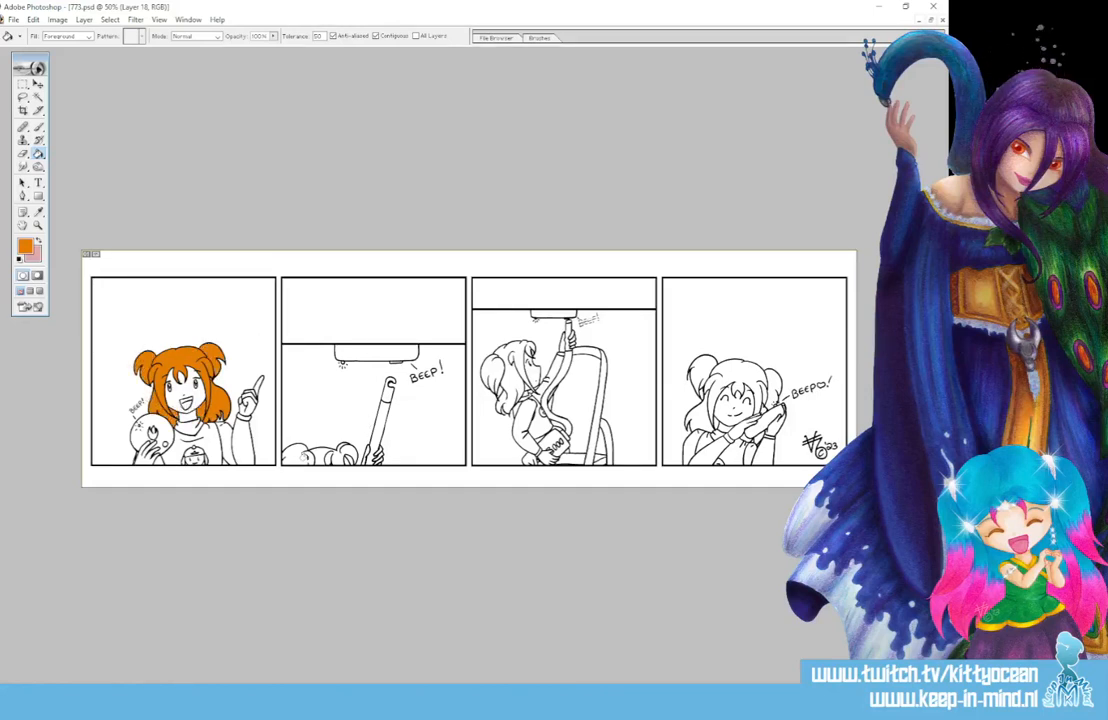
left_click(318, 455)
left_click(296, 455)
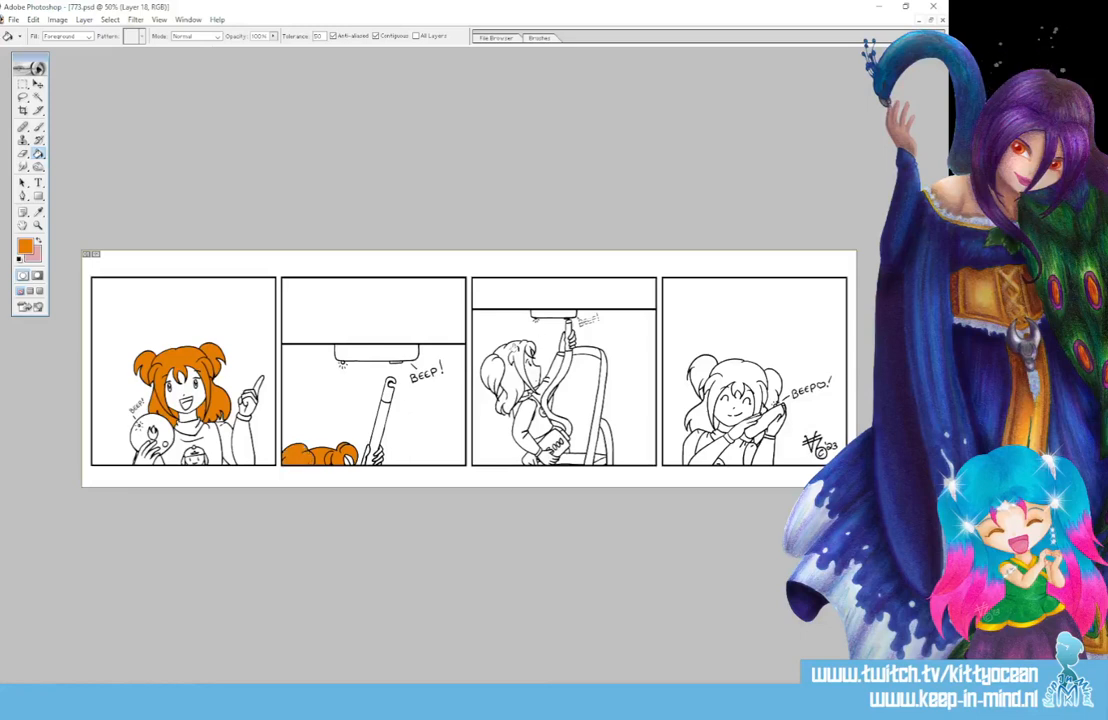
left_click(510, 352)
left_click(492, 368)
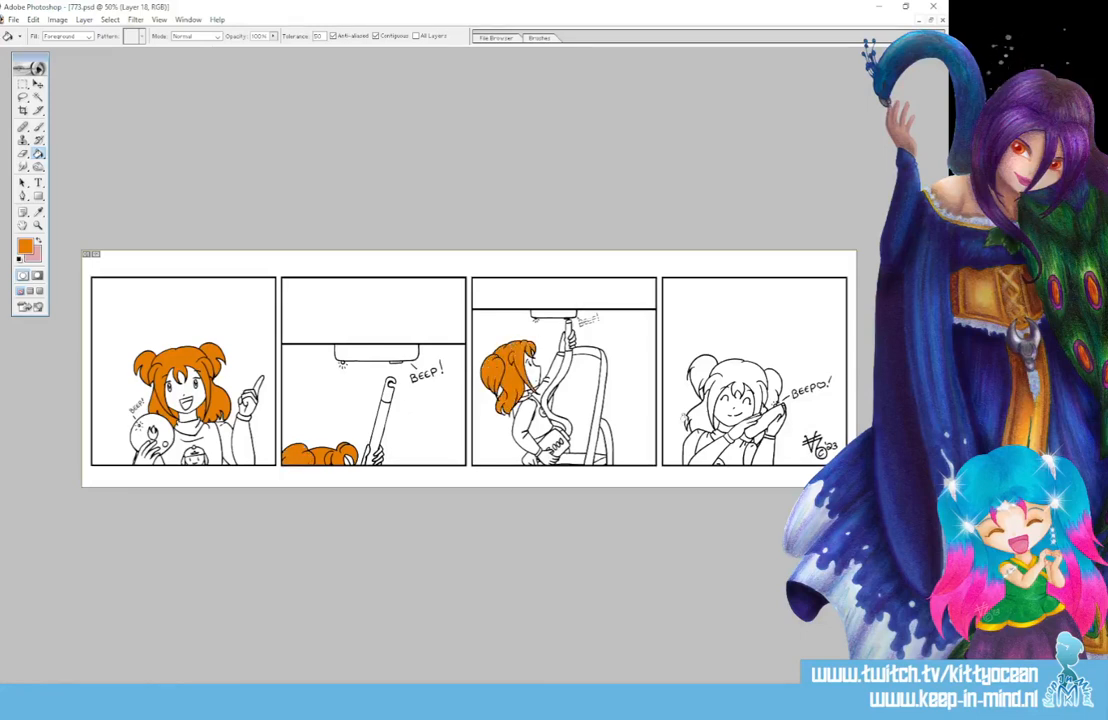
left_click(740, 378)
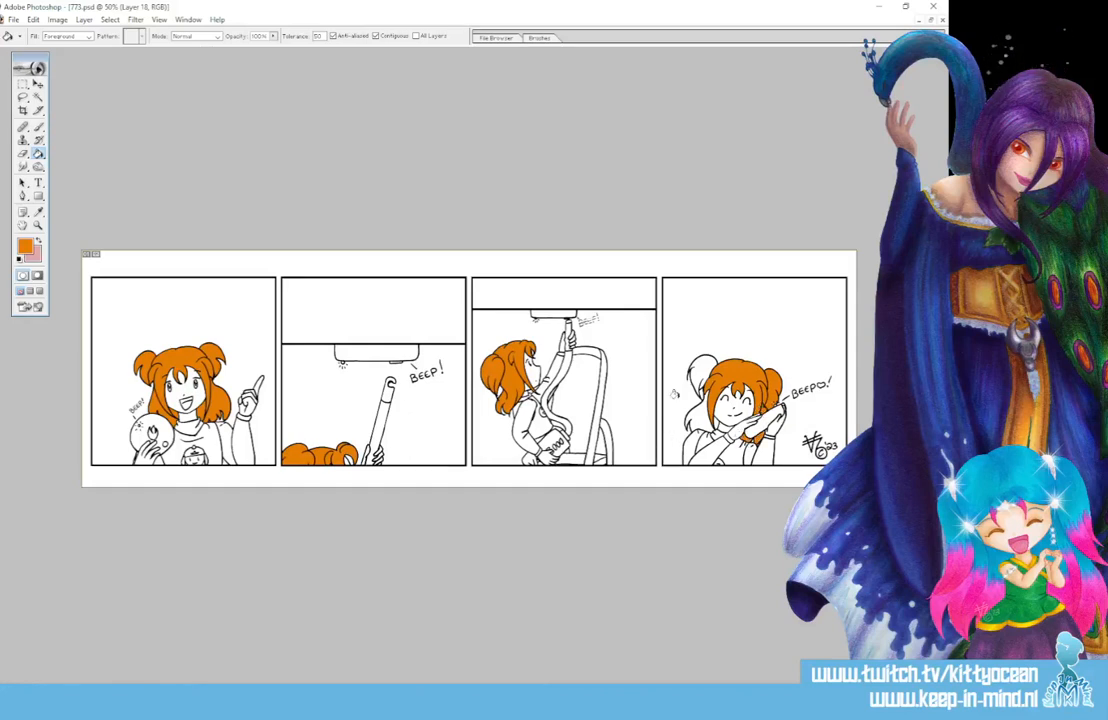
left_click(700, 372)
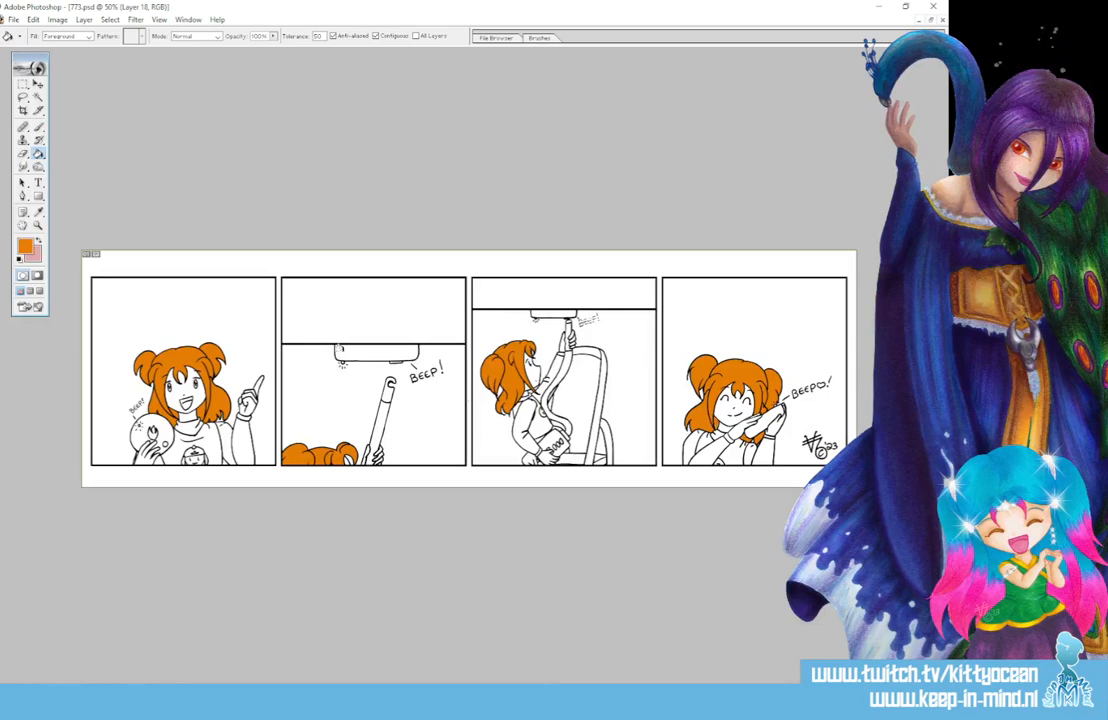
- Set the foreground colour to beige #D8C5AF and fill the character's face in the first panel
left_click(24, 244)
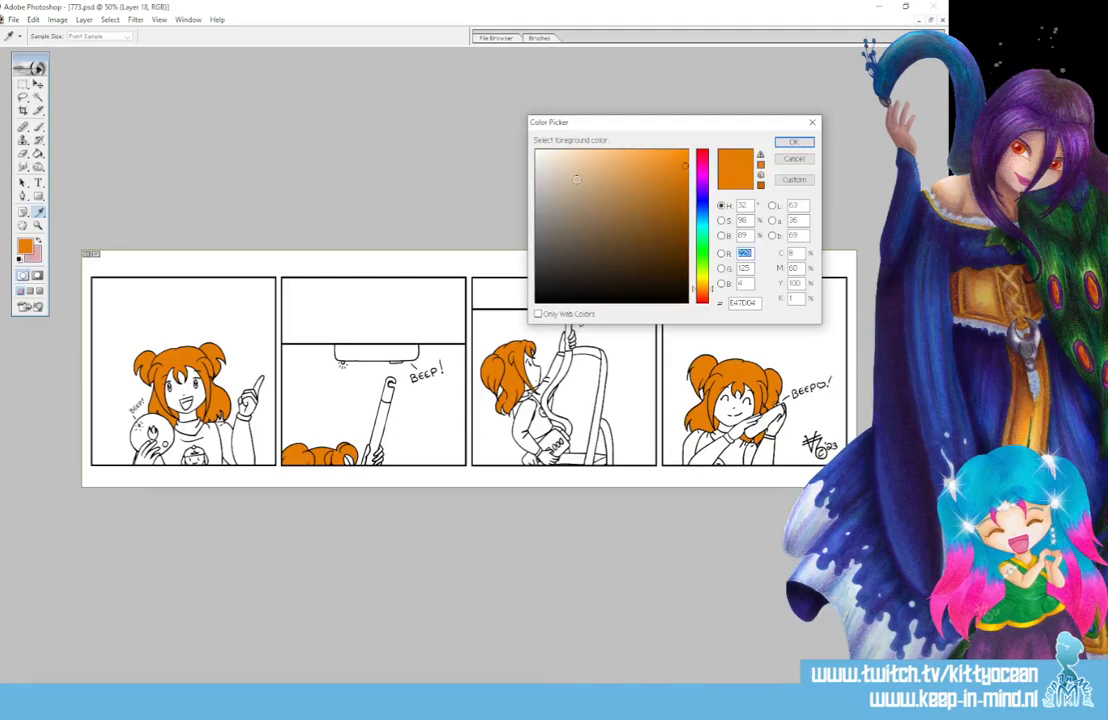
left_click(566, 172)
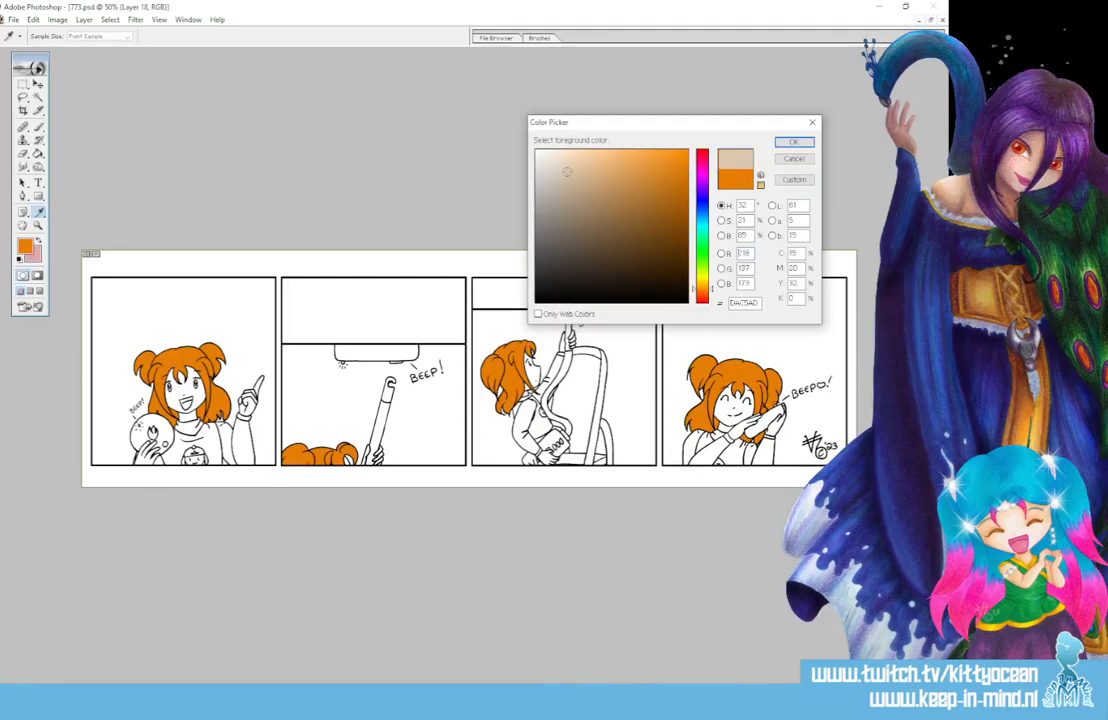
left_click_drag(567, 172, 559, 174)
left_click(563, 173)
left_click(793, 142)
key("g")
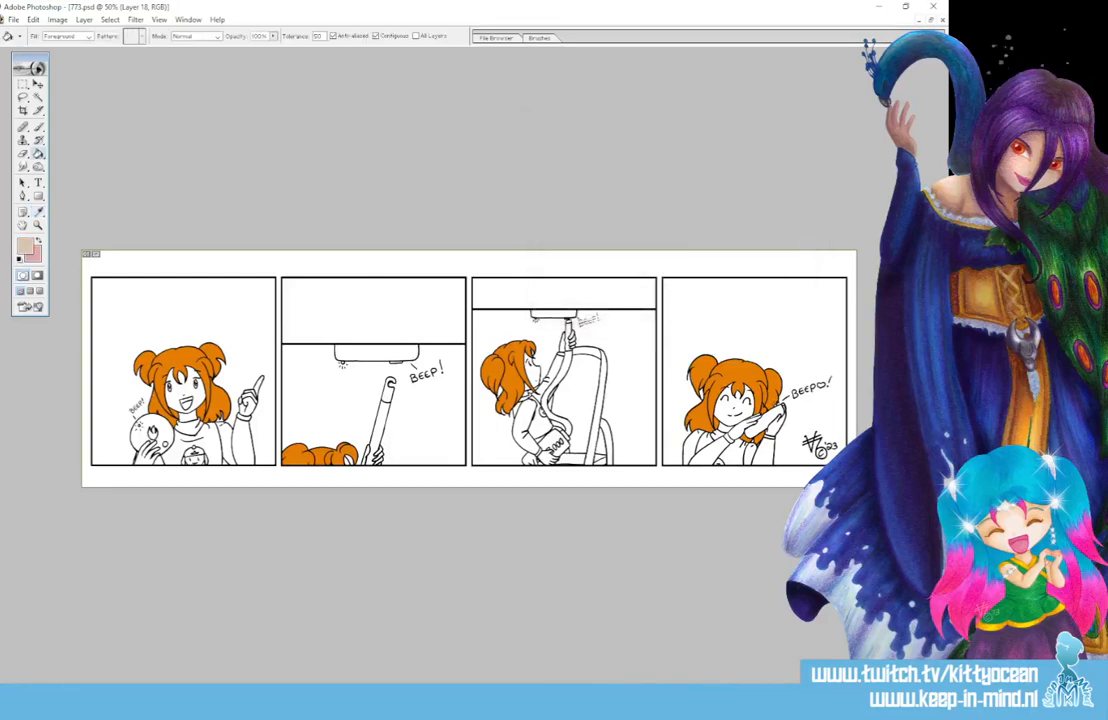
left_click(162, 378)
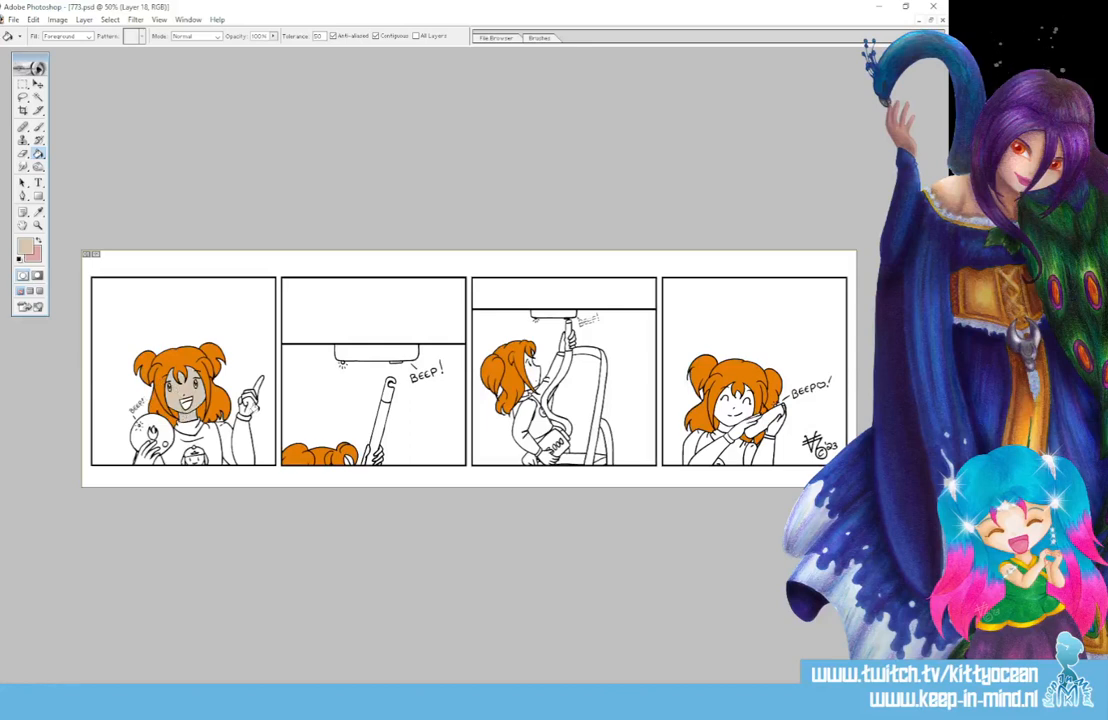
- Darken the skin colour to #CFBCA6 and fill the character's hands and faces across the panels
left_click(25, 245)
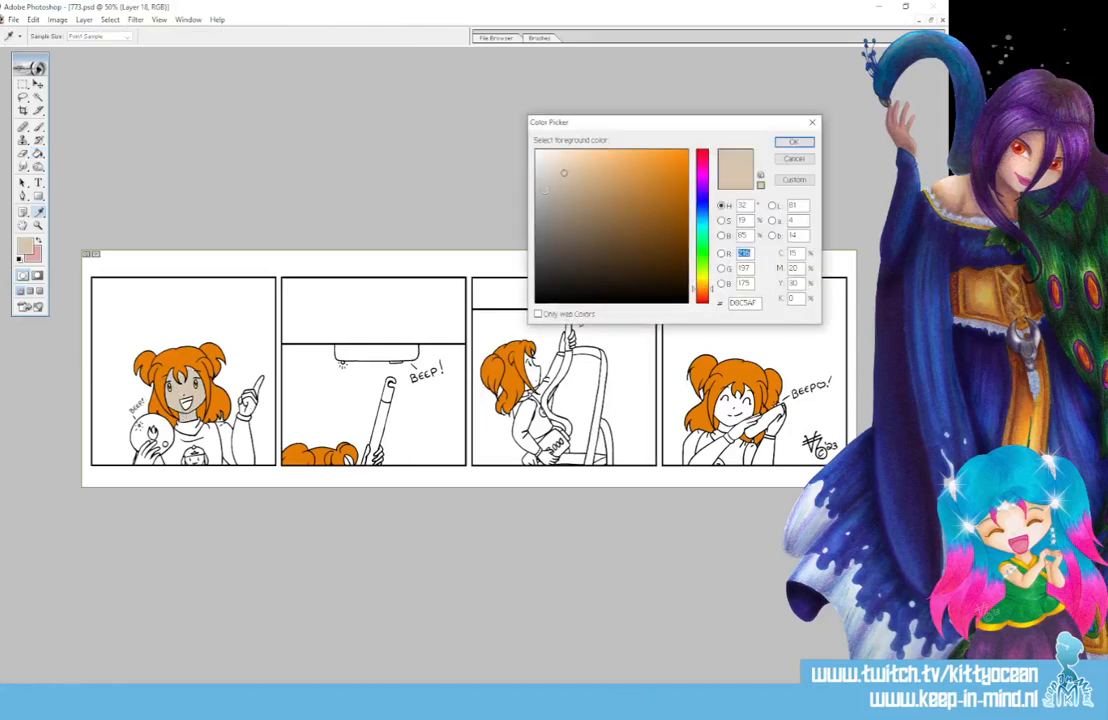
left_click(790, 142)
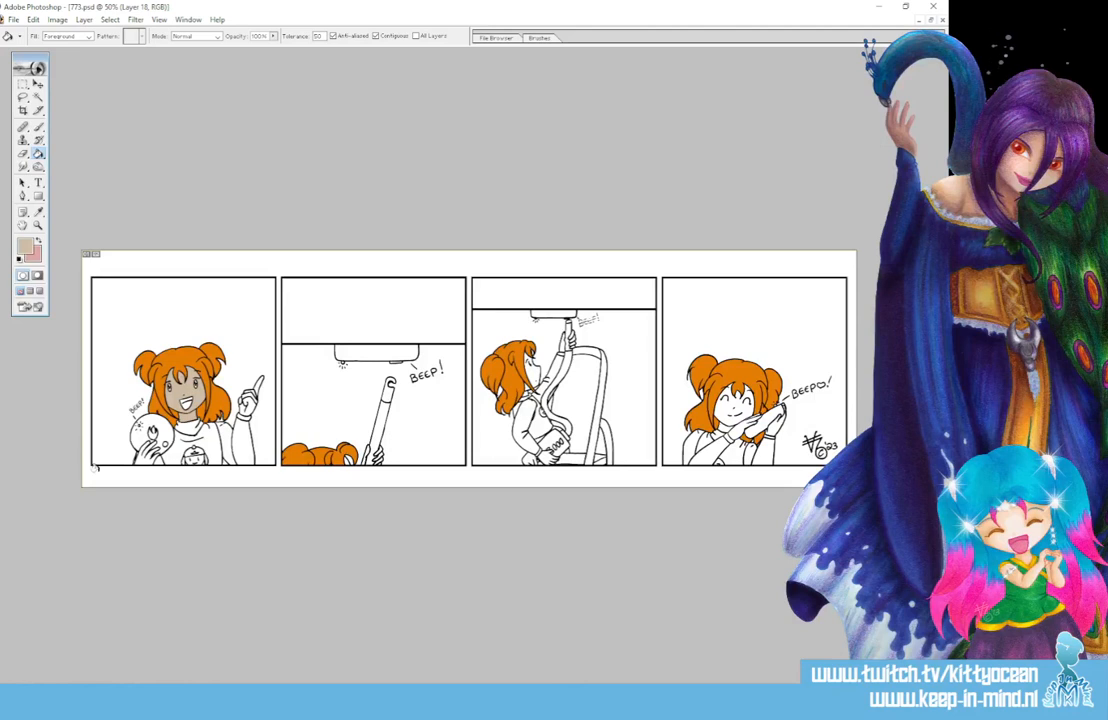
left_click(147, 452)
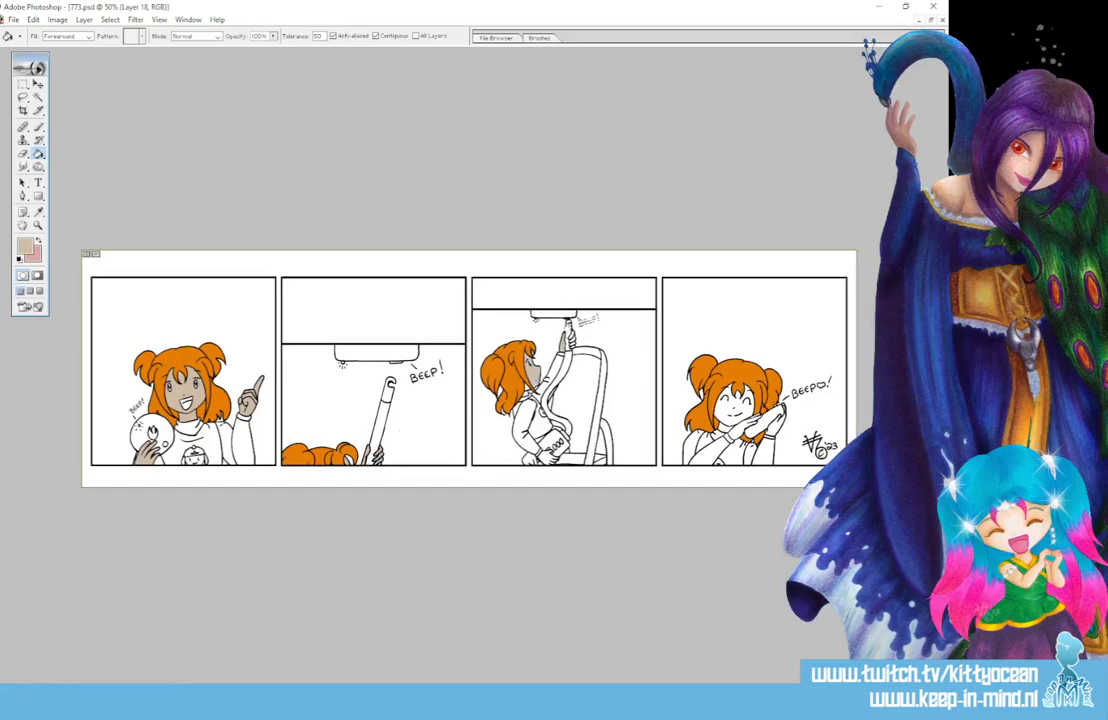
left_click(572, 341)
left_click(546, 455)
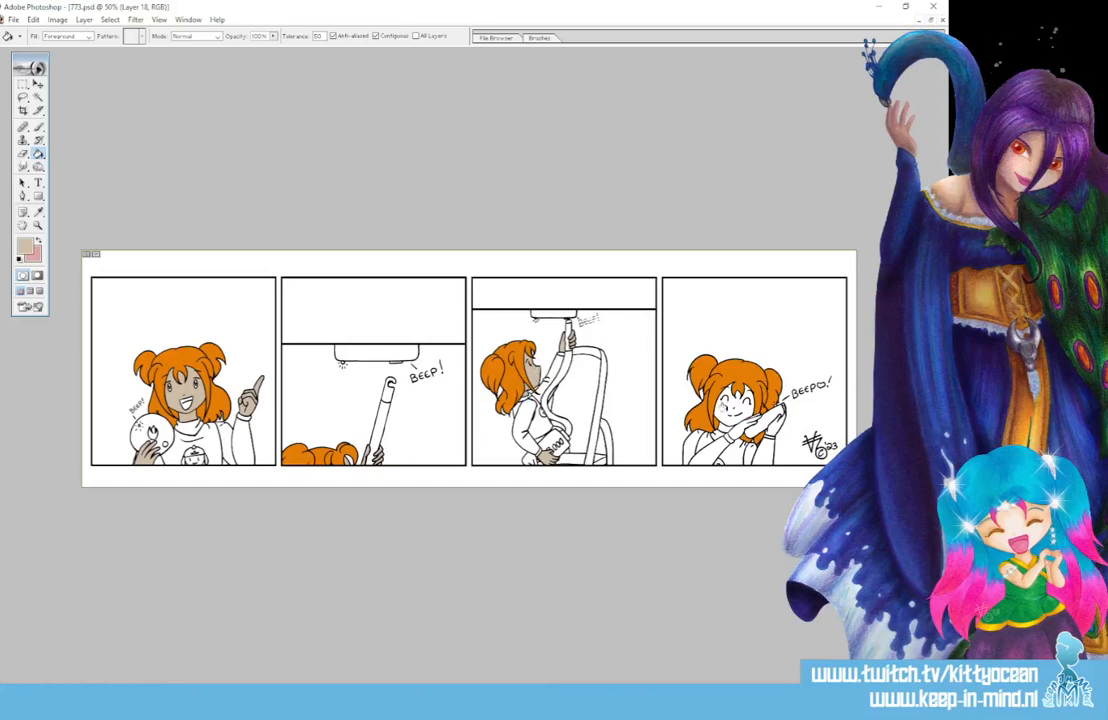
left_click(735, 405)
left_click(745, 427)
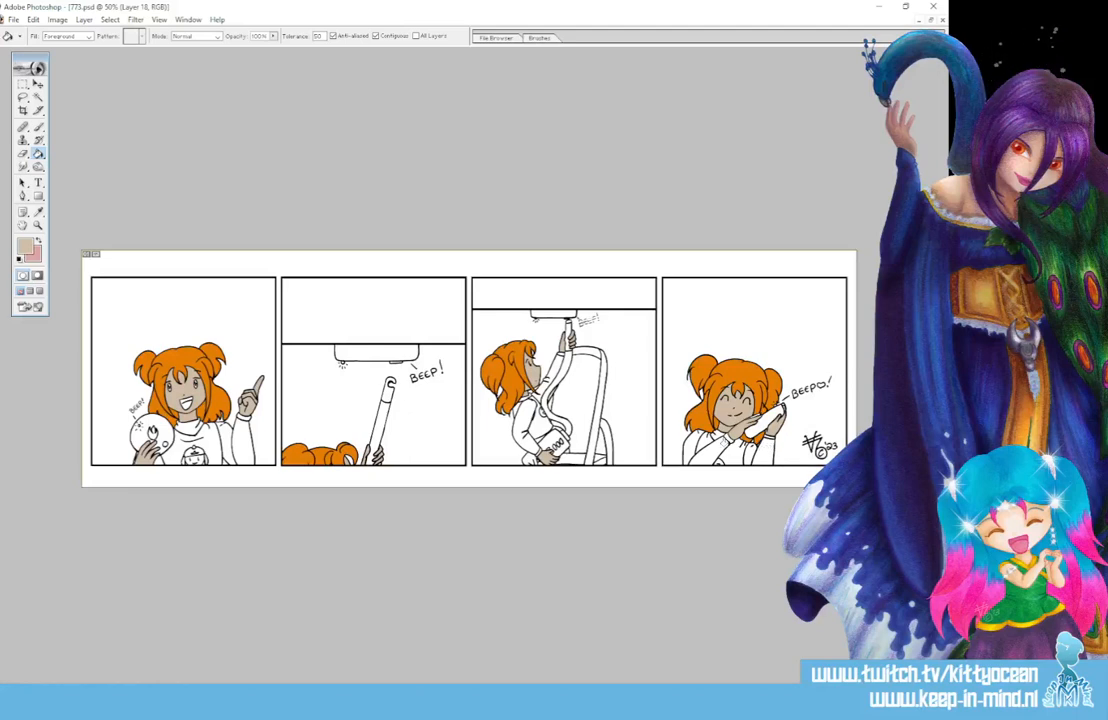
- Try blue #79A9D2 as the fill for the first panel's shirt, and undo that fill
left_click(38, 211)
left_click(25, 245)
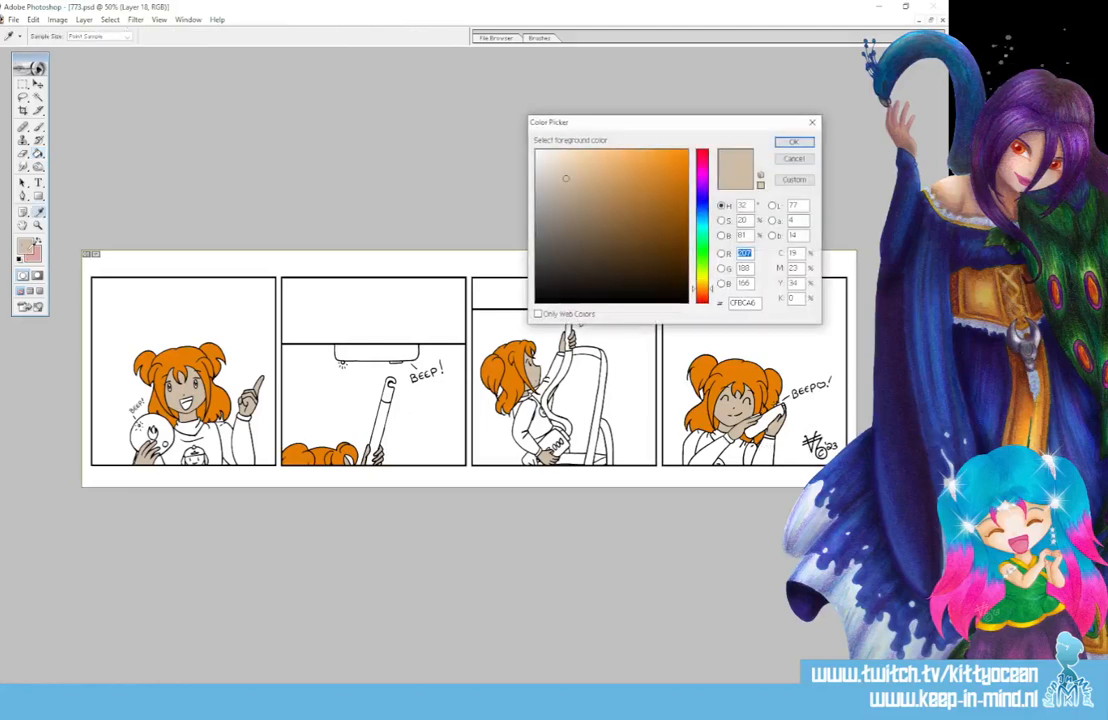
left_click(695, 215)
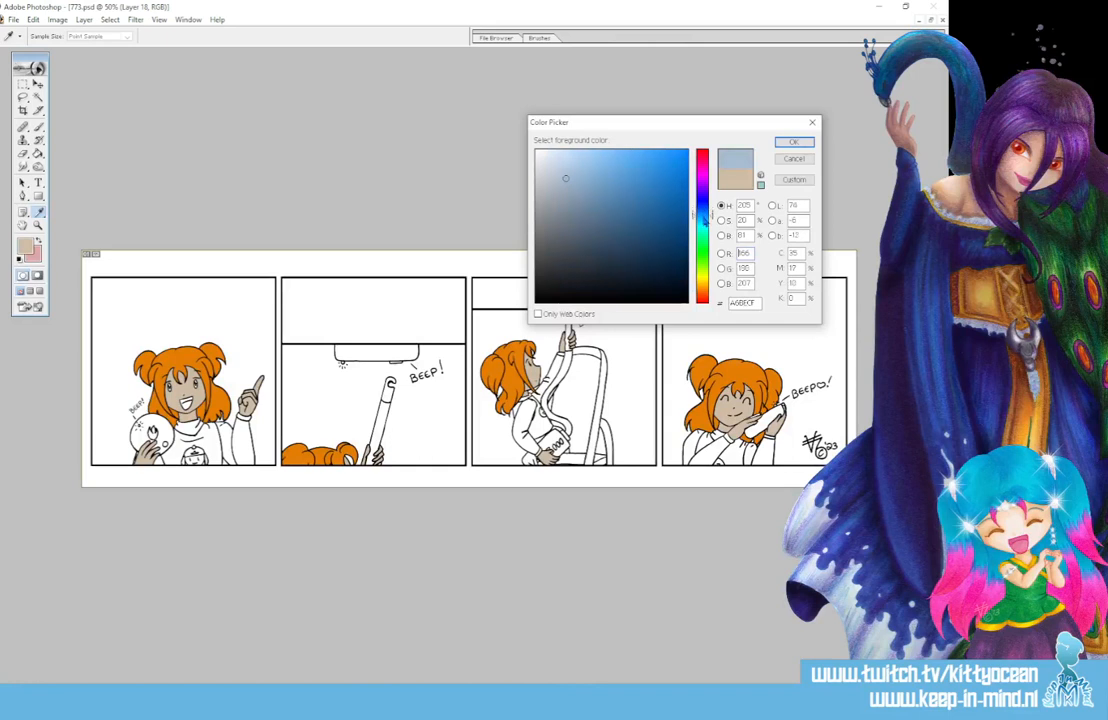
left_click(793, 142)
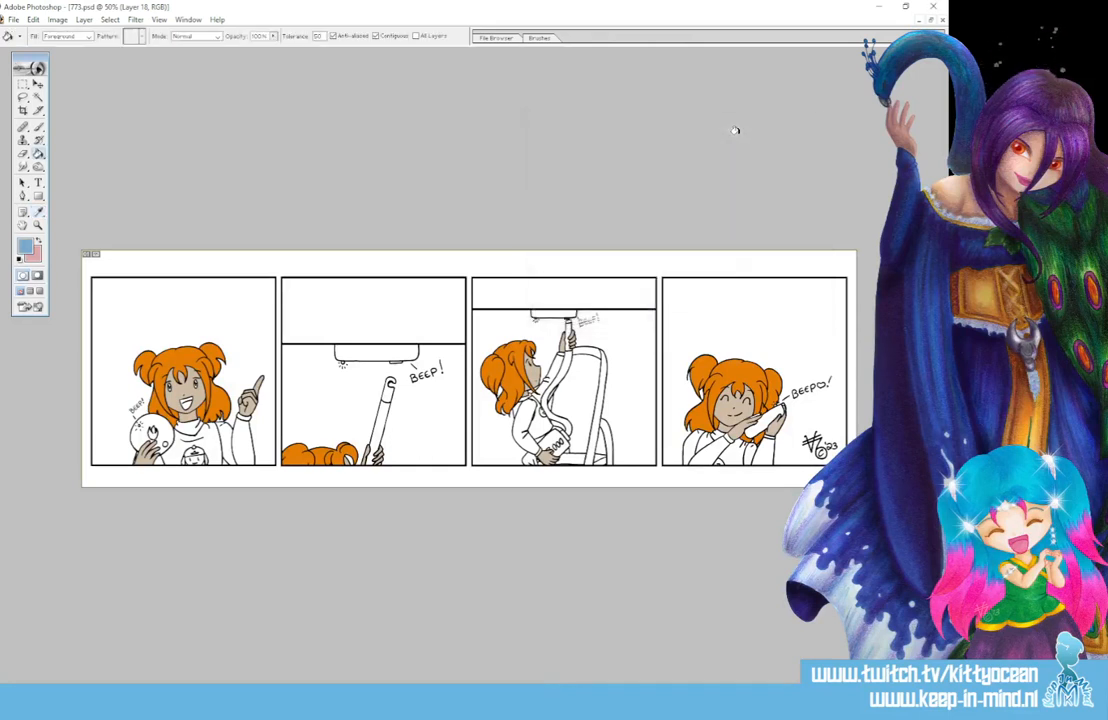
left_click(190, 440)
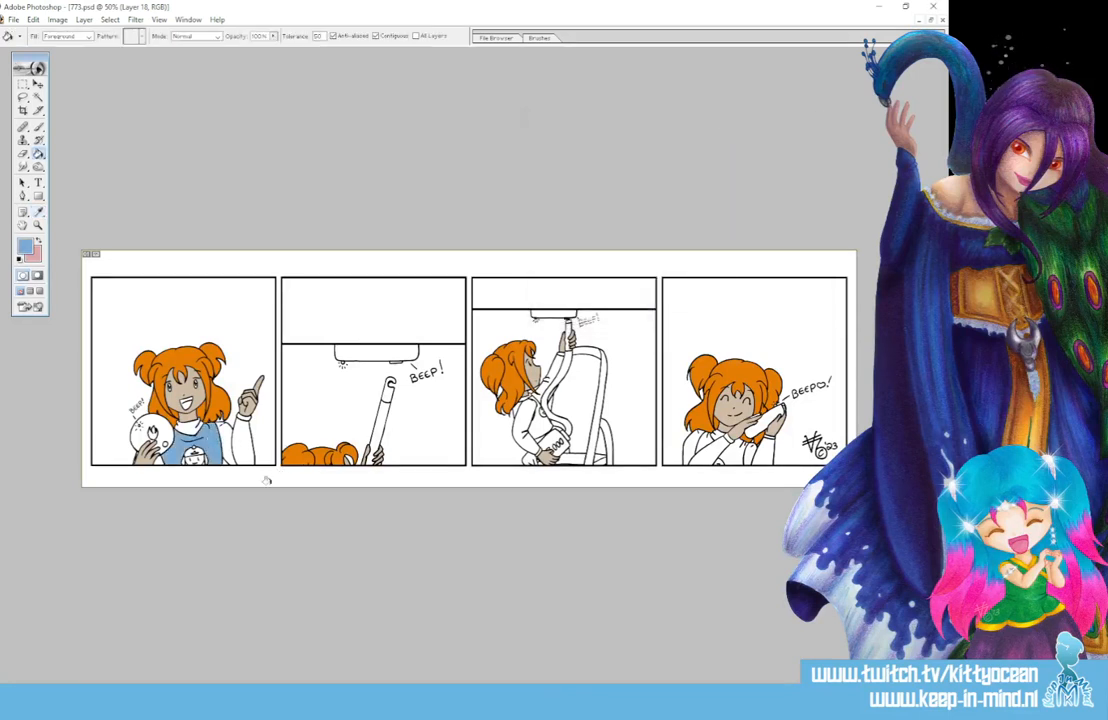
key("ctrl+z")
- Set the foreground colour to light turquoise blue #84CADC and return to the Paint Bucket tool
left_click(25, 244)
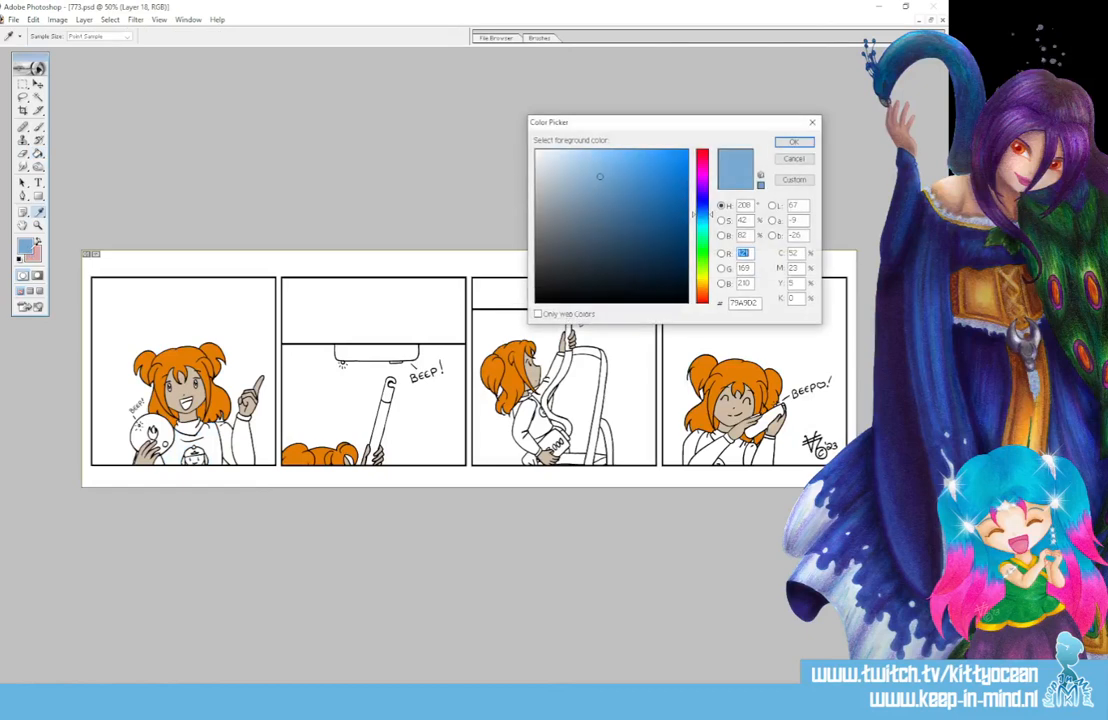
left_click(702, 217)
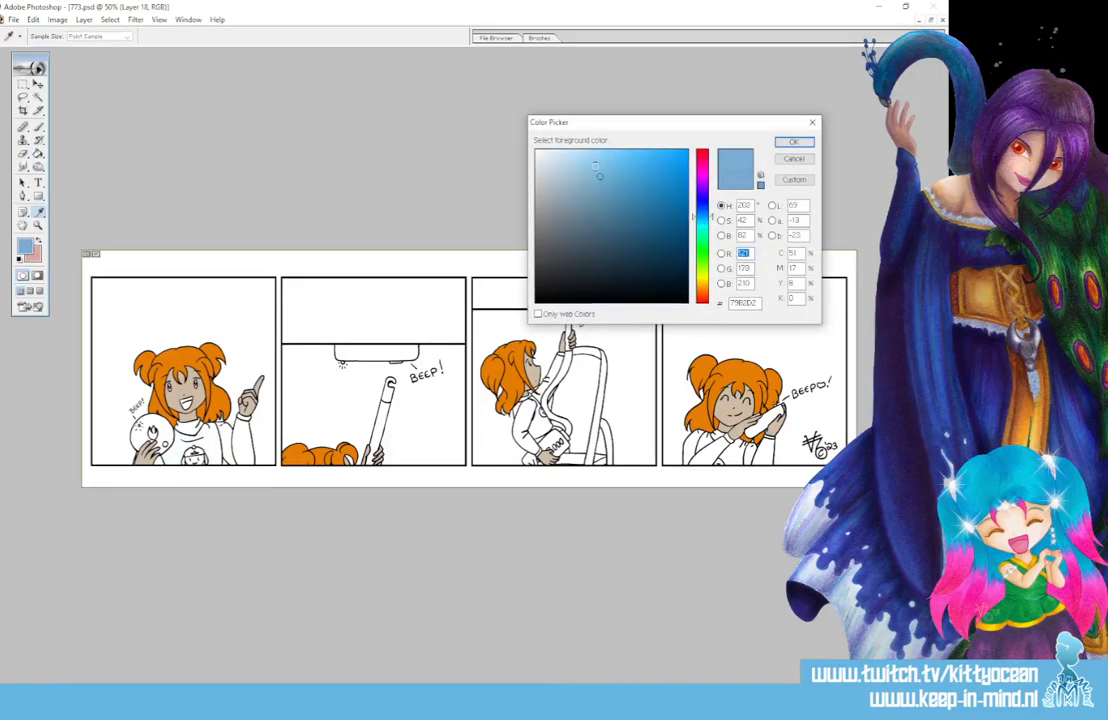
left_click(590, 169)
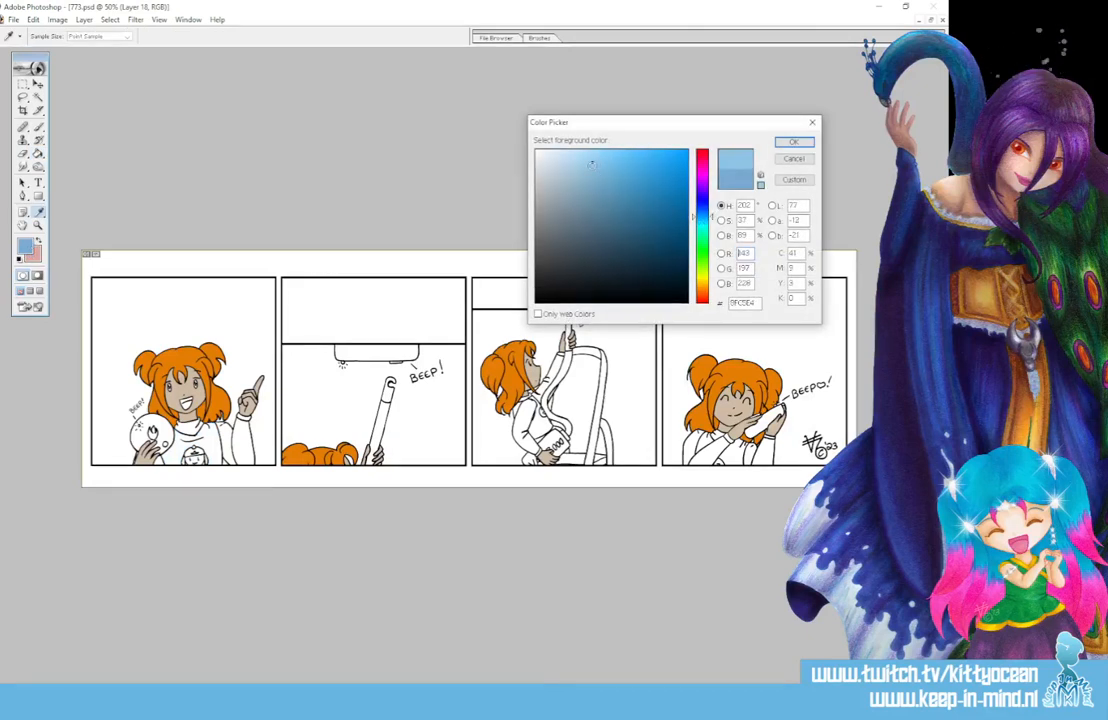
left_click(701, 222)
left_click(596, 170)
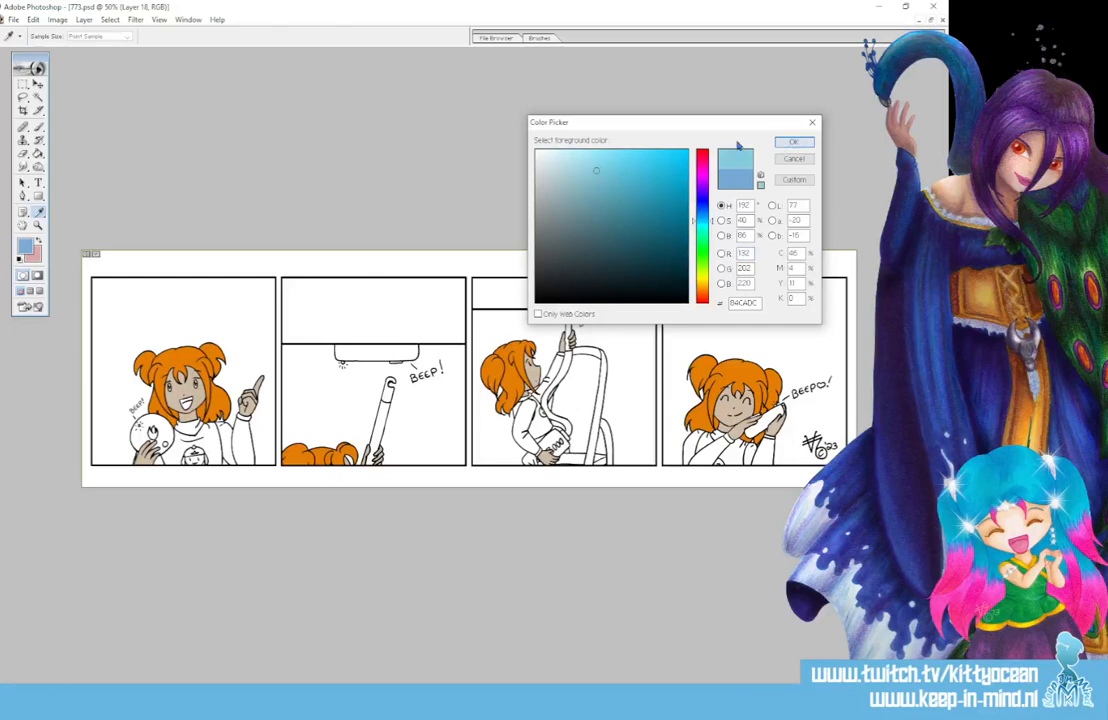
left_click(793, 142)
key("g")
- Fill the shirt in the first, third and fourth panels and the first panel's wrist cuff with the light blue
left_click(186, 379)
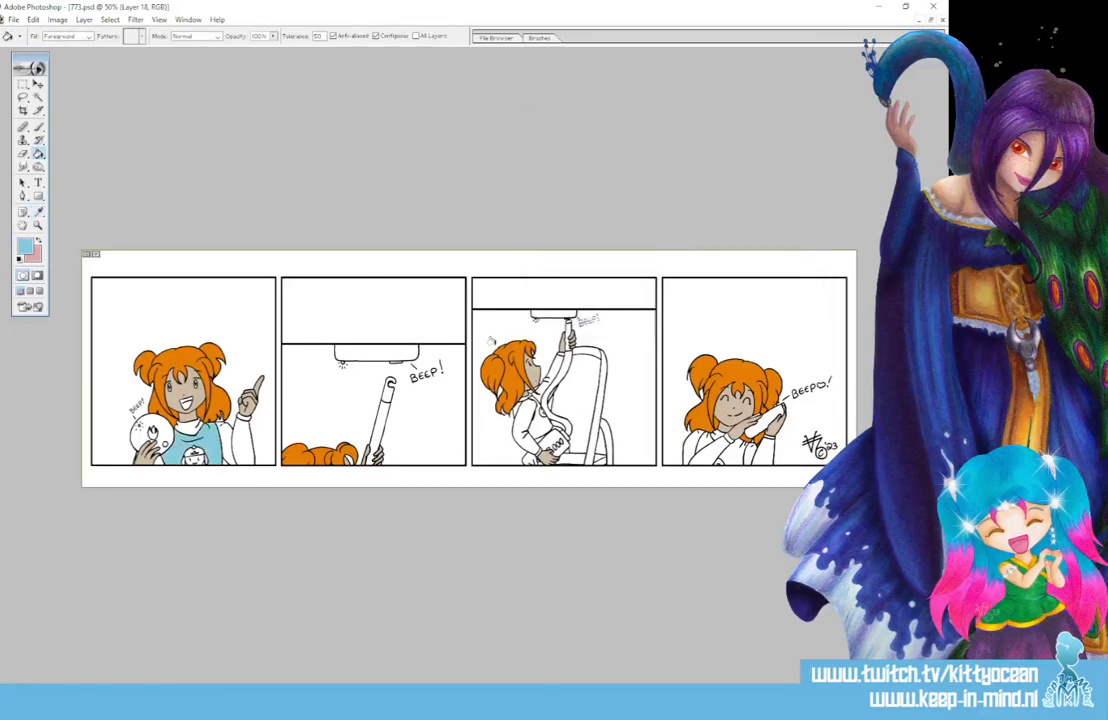
left_click(538, 425)
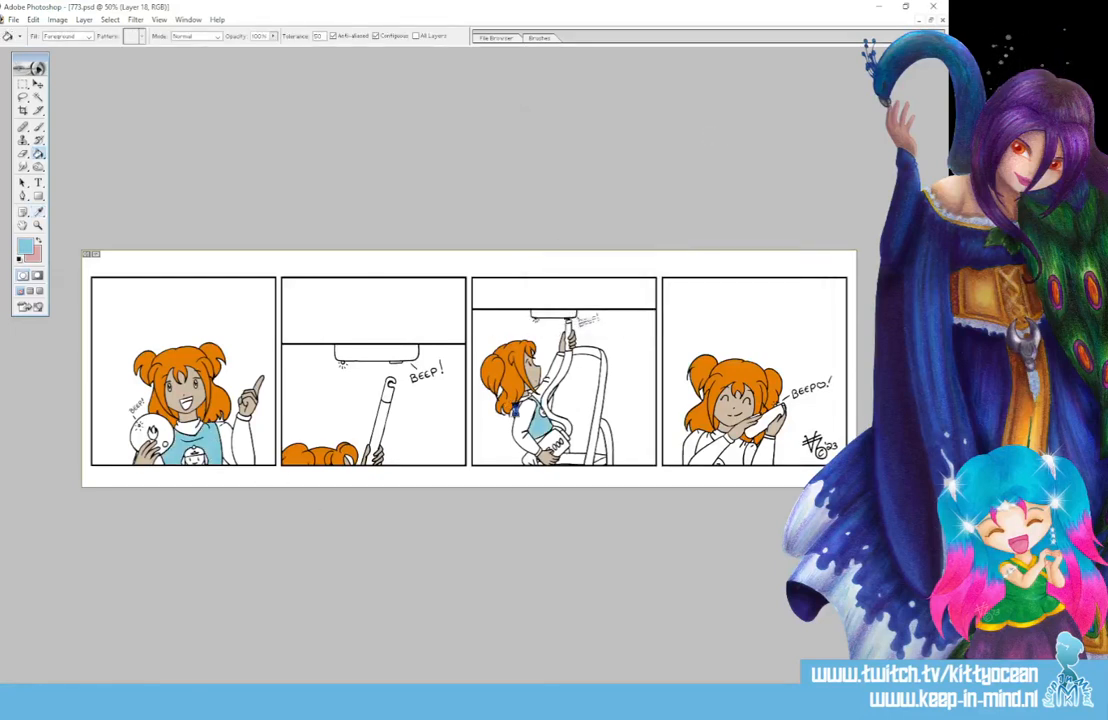
left_click(518, 405)
left_click(730, 452)
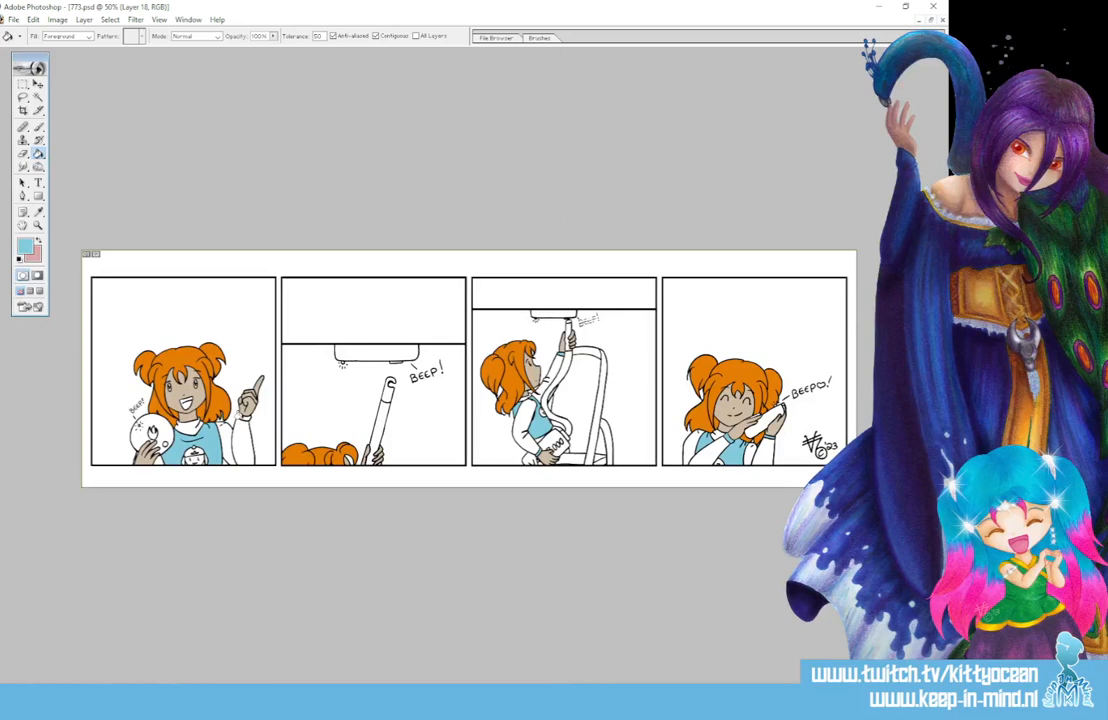
left_click(242, 420)
- Set the foreground colour to purple #B966C8 and fill the character's sleeves in the third panel
left_click(25, 244)
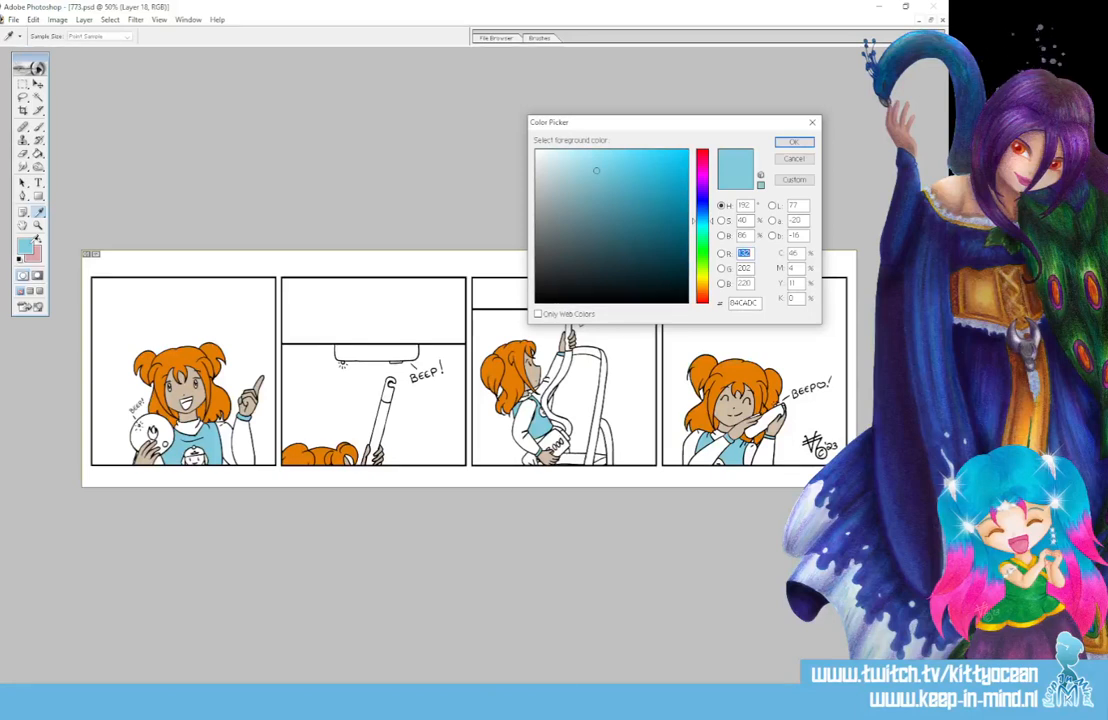
left_click(702, 179)
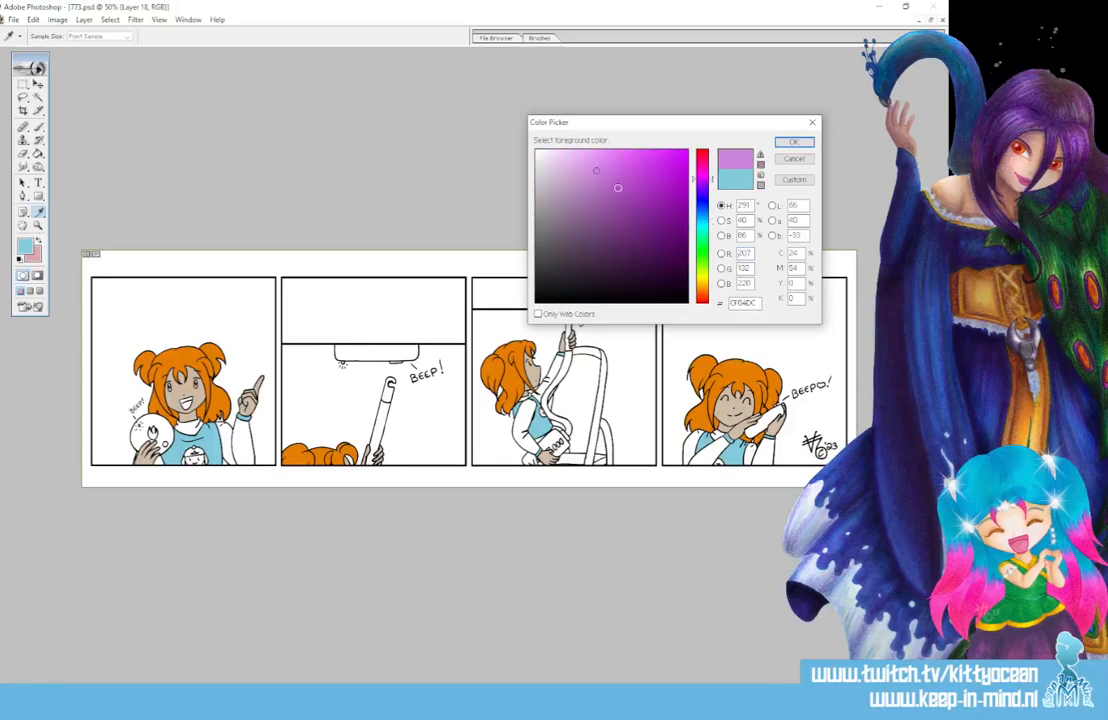
left_click(793, 142)
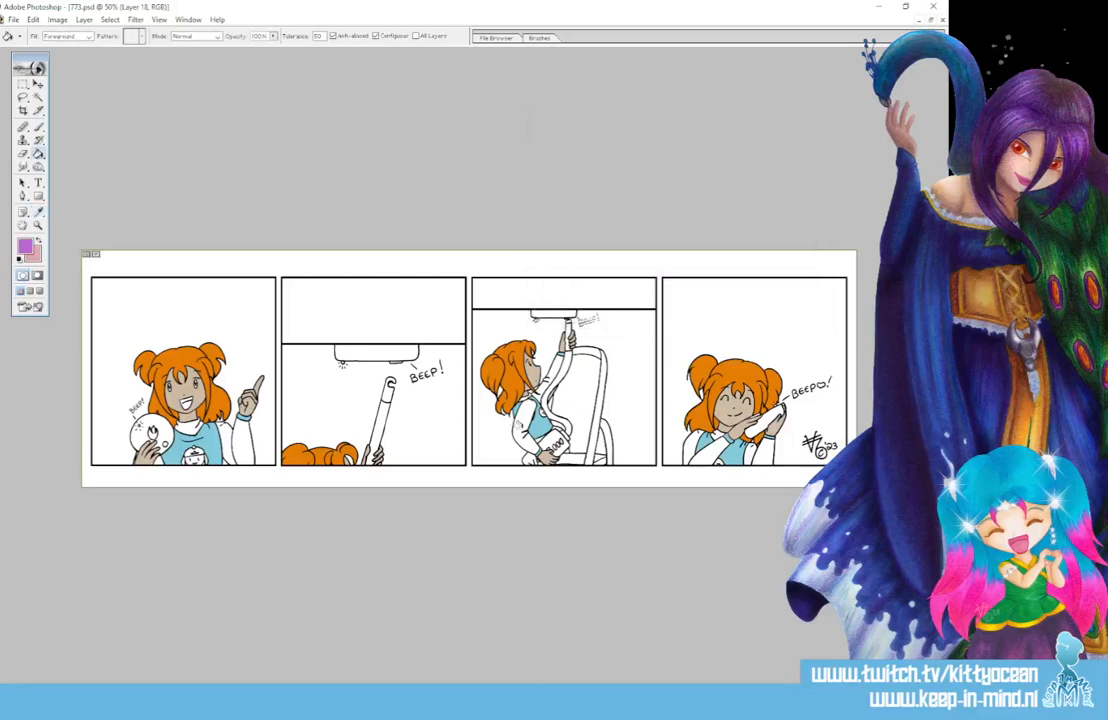
left_click(525, 420)
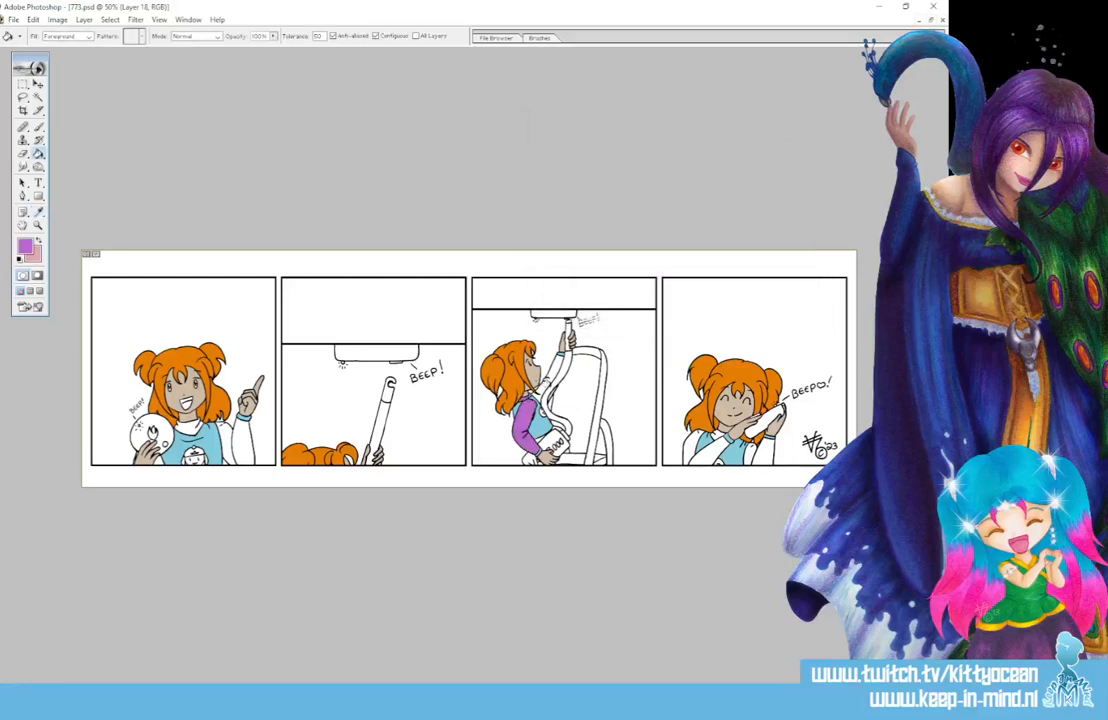
left_click(550, 377)
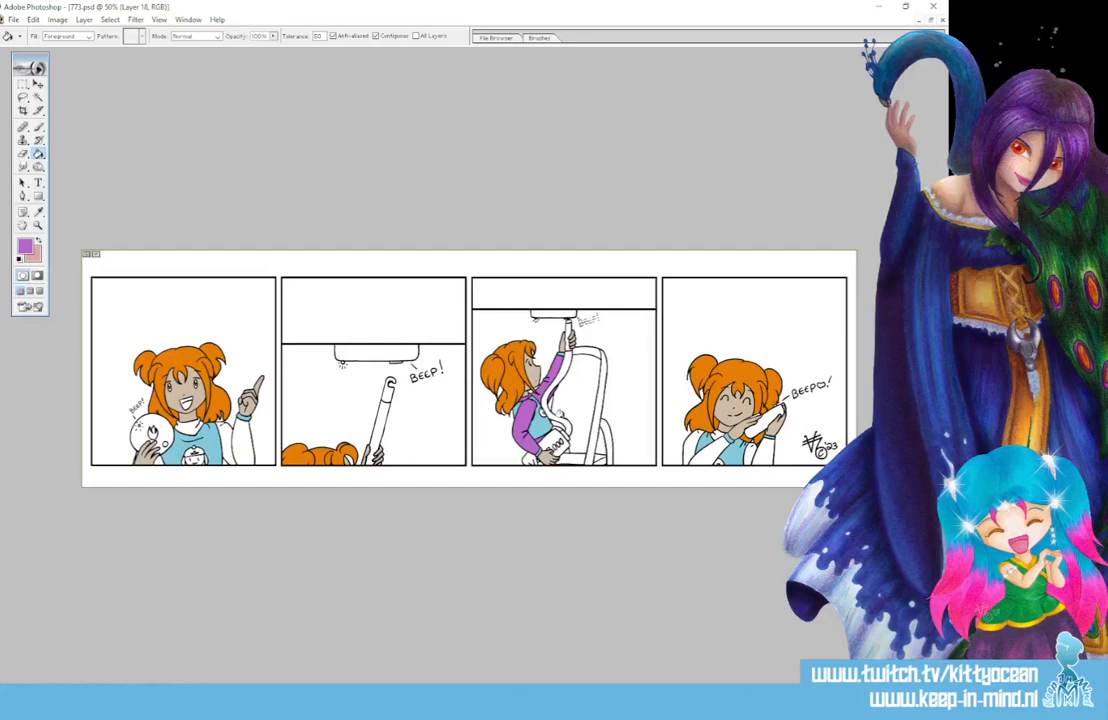
- Set the brush colour to black and draw the missing body outline beside the lower hand in the third panel
left_click(38, 127)
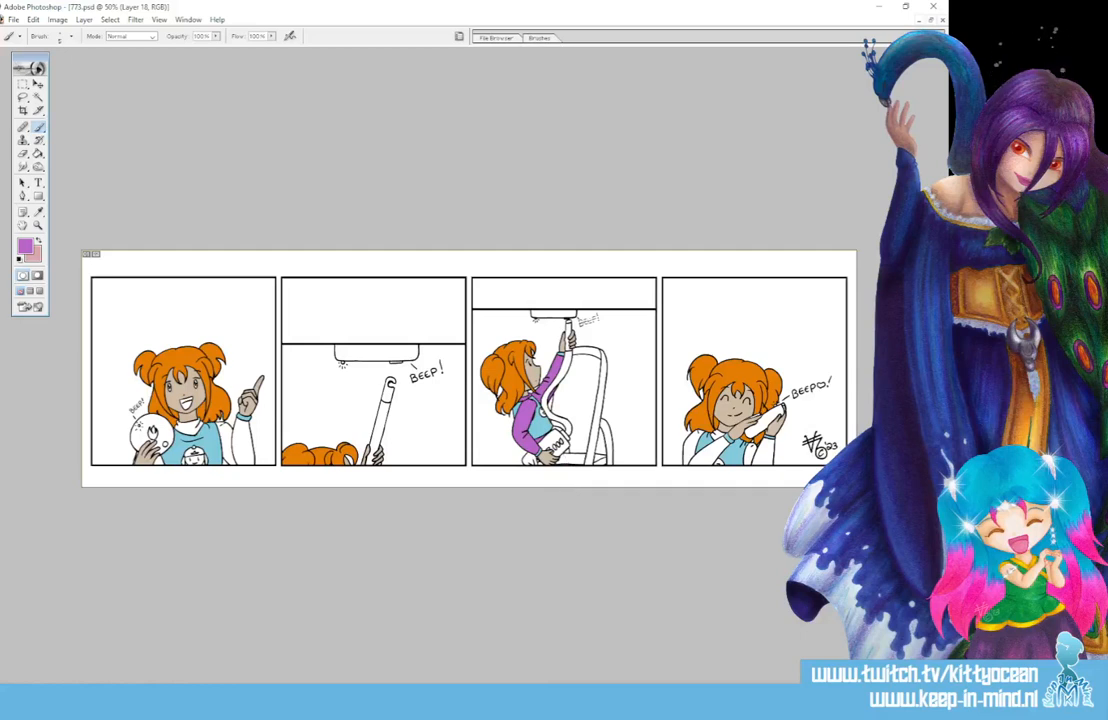
left_click(38, 241)
left_click(27, 248)
left_click_drag(655, 287, 707, 334)
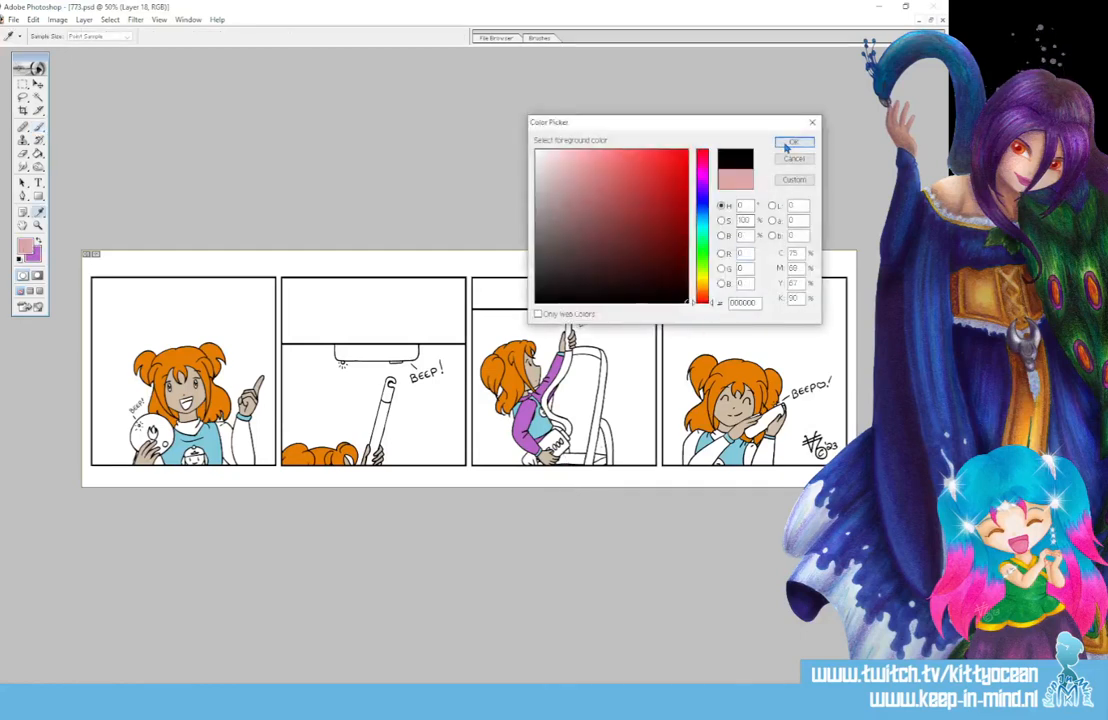
left_click(793, 142)
key("ctrl+plus")
key("ctrl+plus")
key("ctrl+plus")
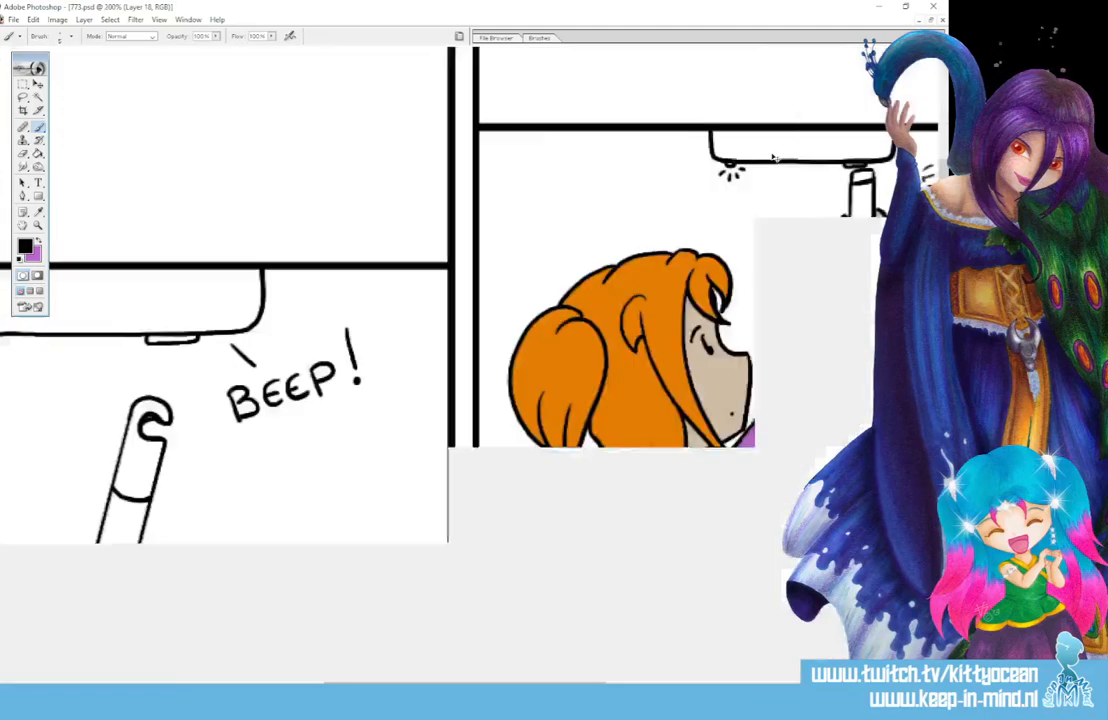
scroll(400, 360, "down", 5)
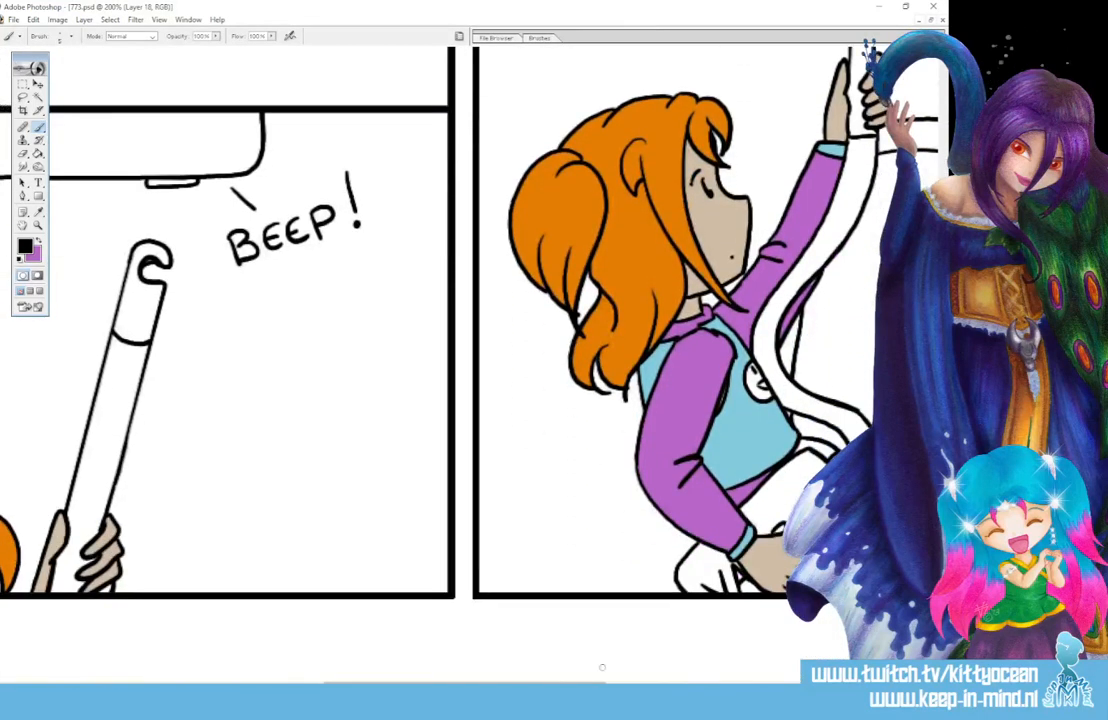
scroll(400, 360, "right", 5)
scroll(450, 320, "right", 3)
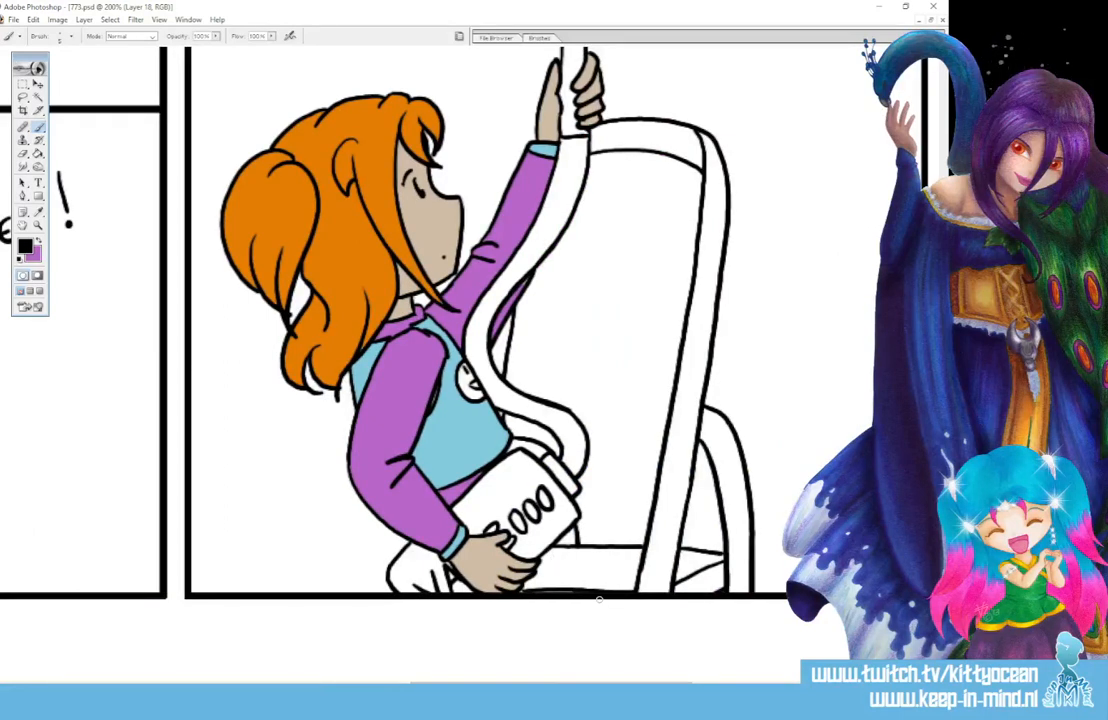
left_click_drag(573, 589, 549, 549)
- Paint the newly outlined area beside the third panel's lower hand with the purple #B966C8
left_click(38, 241)
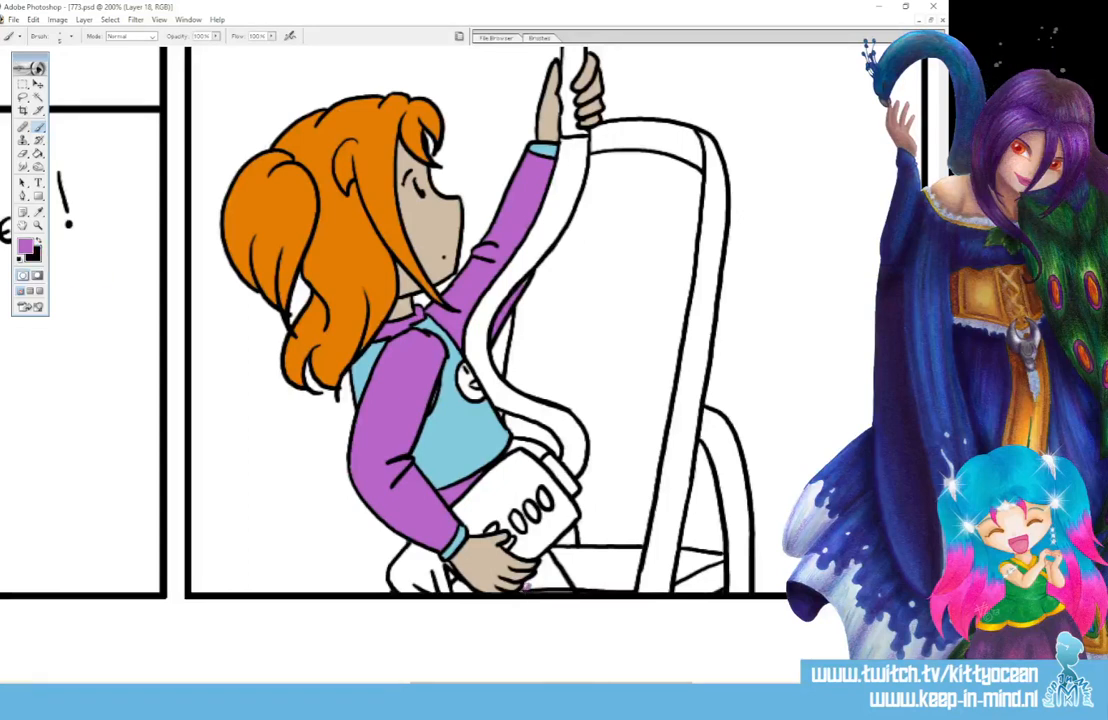
mouse_move(530, 580)
left_mouse_down()
mouse_move(566, 591)
mouse_move(547, 565)
left_mouse_up()
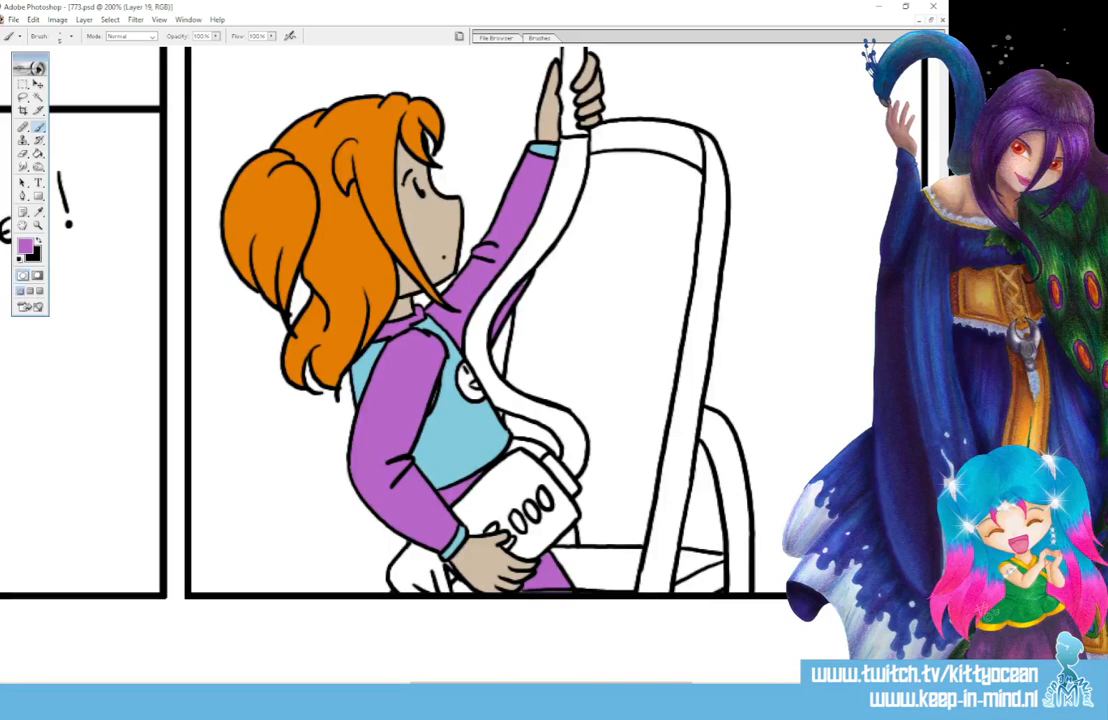
left_click(38, 212)
left_click(25, 245)
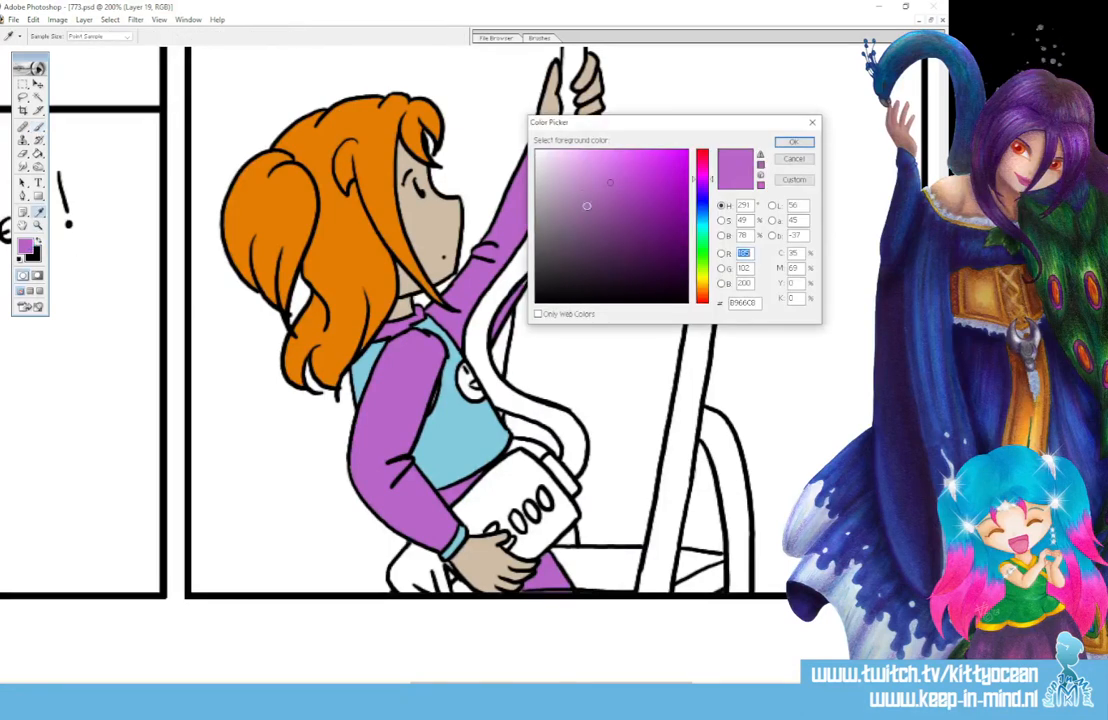
left_click(794, 142)
- Replace black with white as the second colour and touch up the lower edge of the third panel's new purple area
left_click(39, 241)
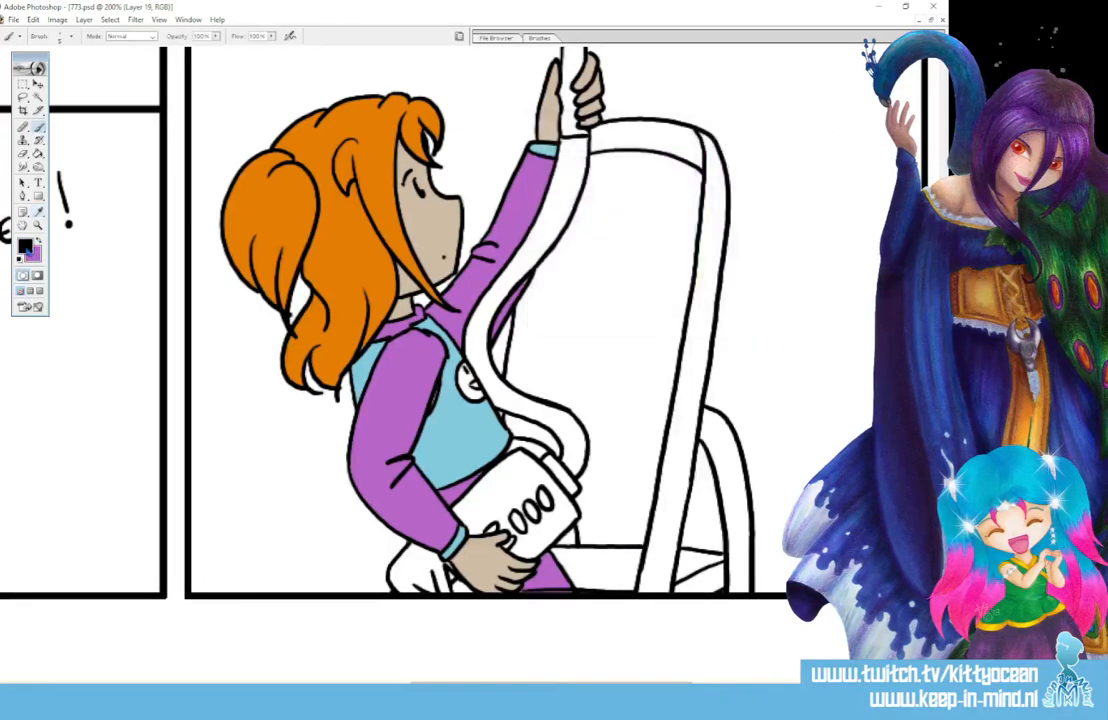
left_click(25, 246)
left_click(501, 273)
left_click(794, 143)
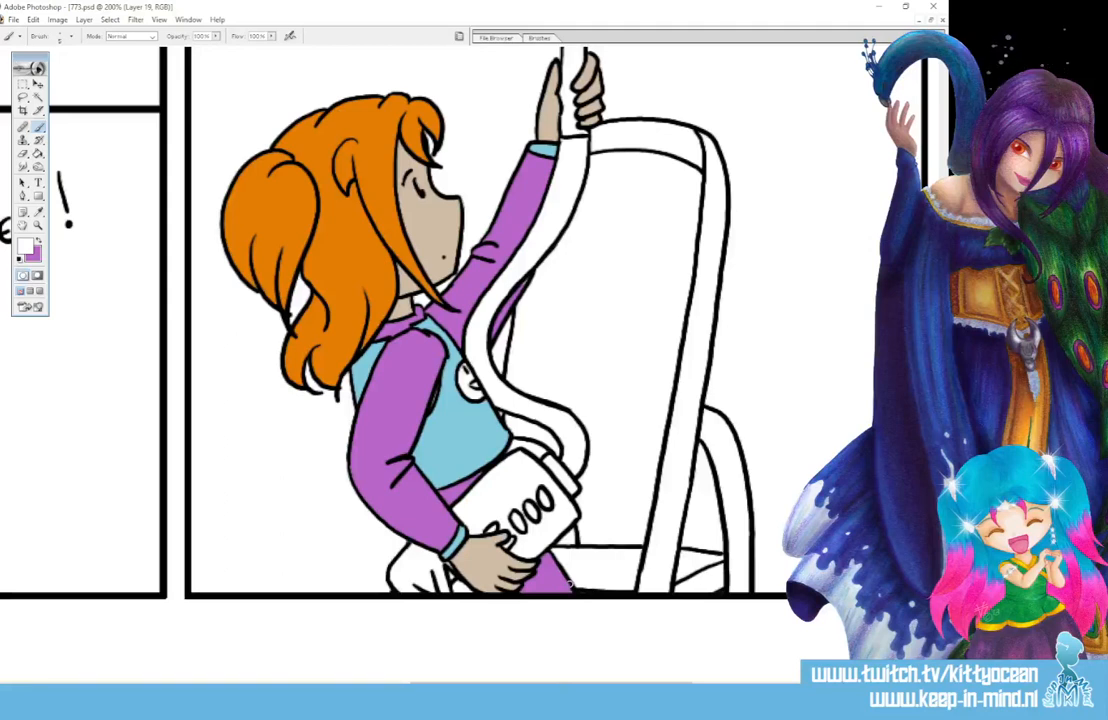
key("x")
left_click_drag(553, 585, 566, 565)
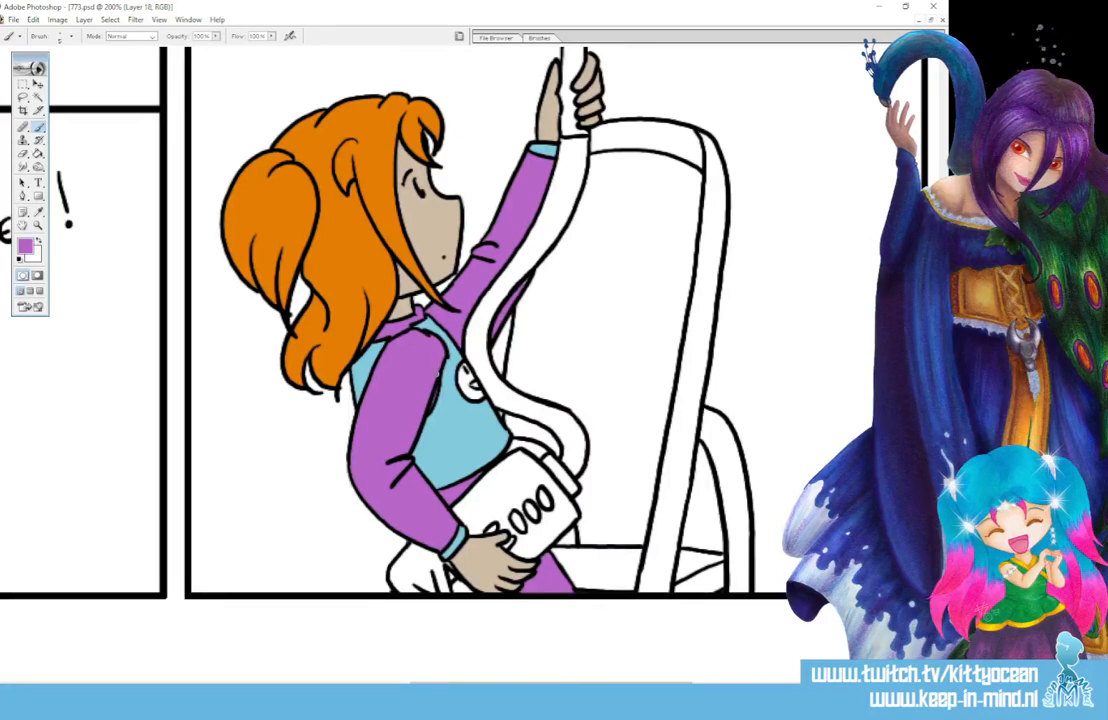
- Fill the sleeves and collar in the fourth panel with the purple using the Paint Bucket tool
scroll(400, 316, "right", 10)
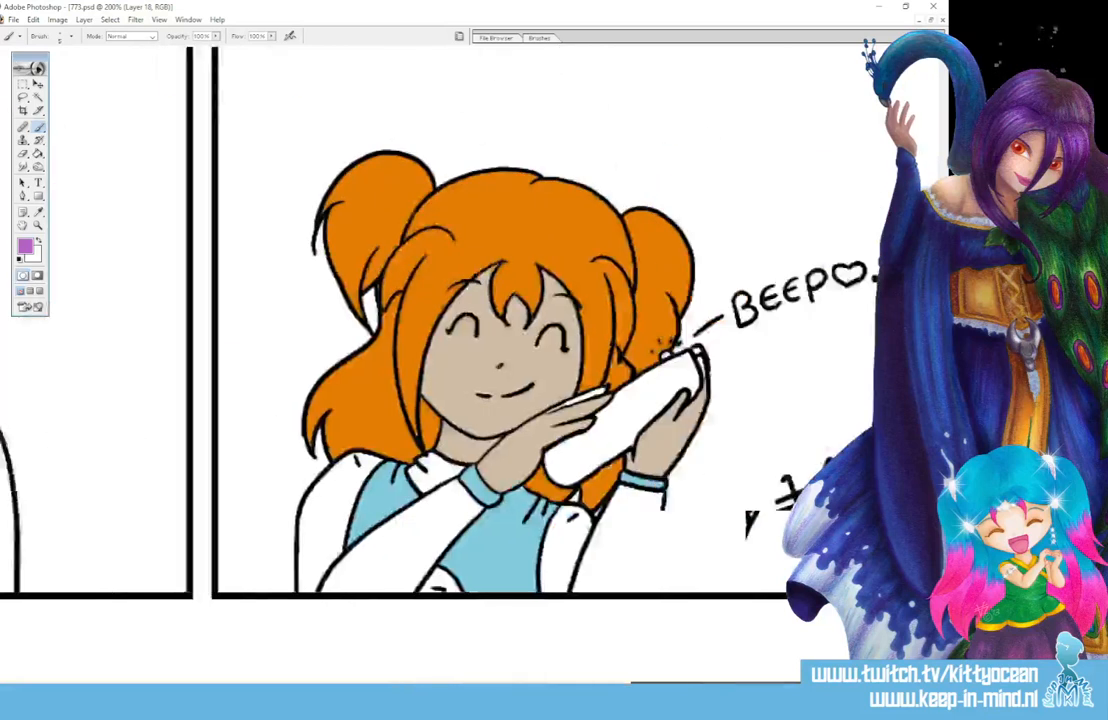
left_click(38, 154)
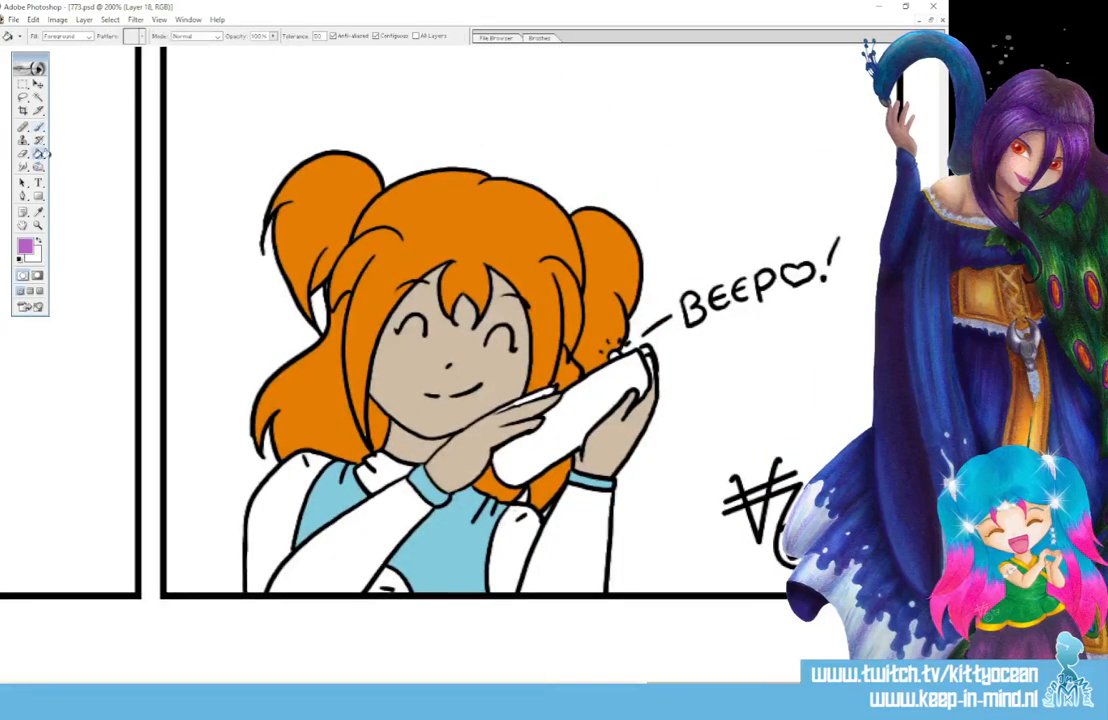
left_click(281, 500)
left_click(358, 540)
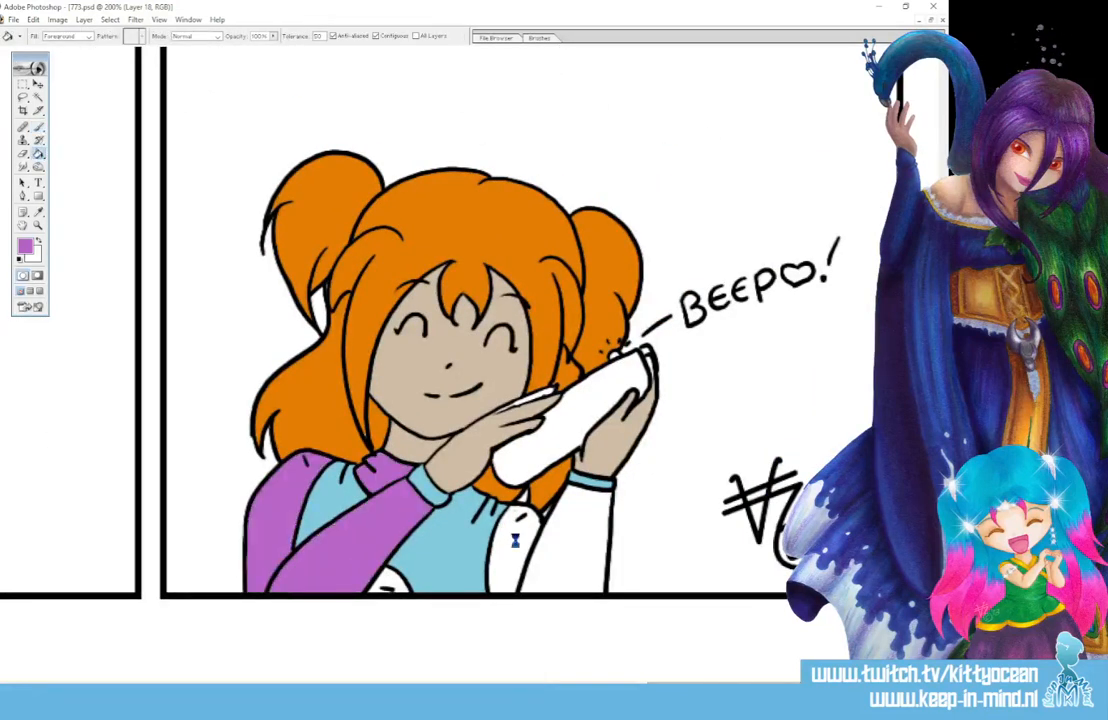
left_click(440, 482)
left_click(560, 540)
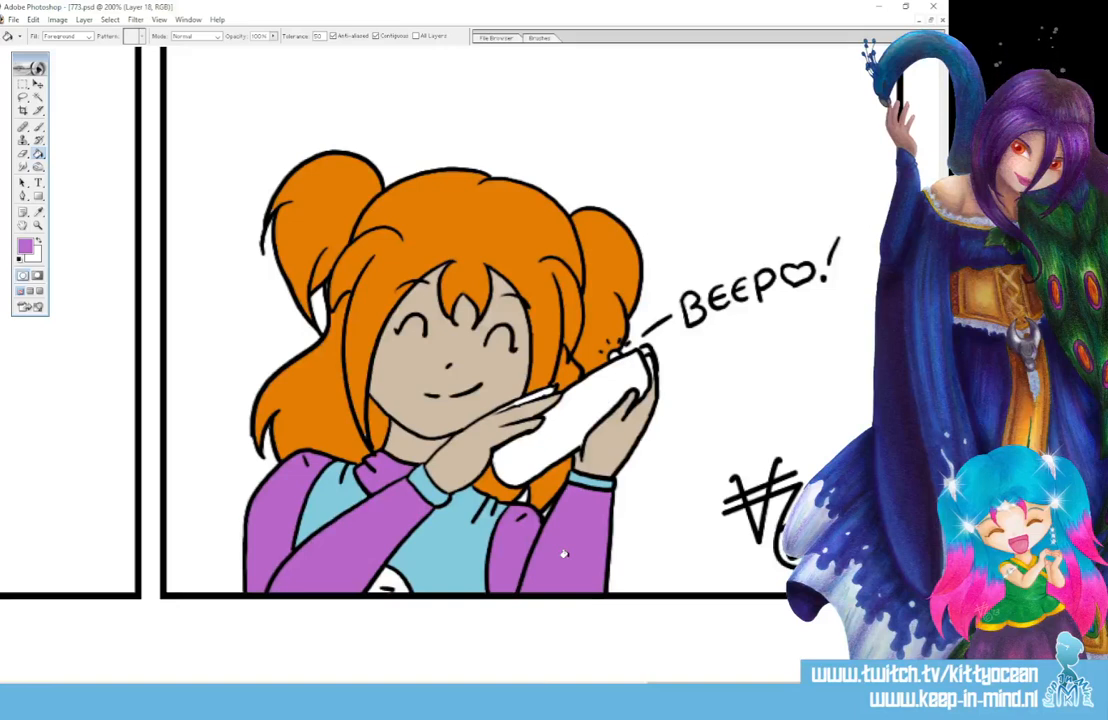
- Sample the skin tone, brush over the white gap along the fourth panel's raised fingers, and sample the orange hair colour
left_click(354, 304, "alt")
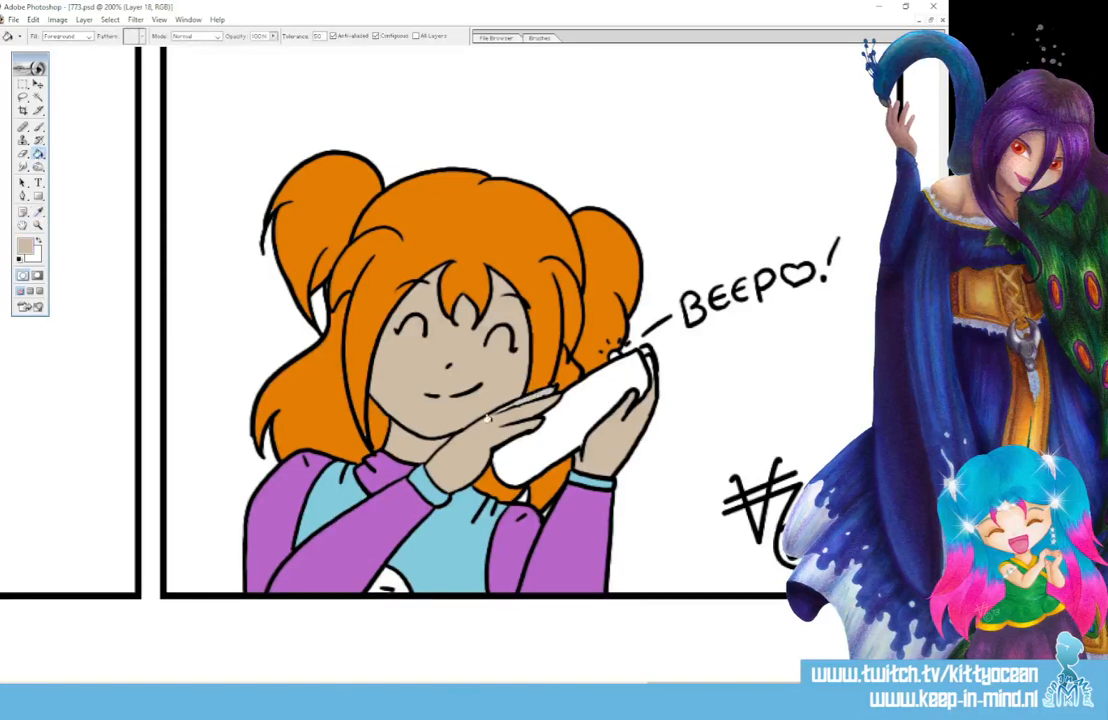
key("b")
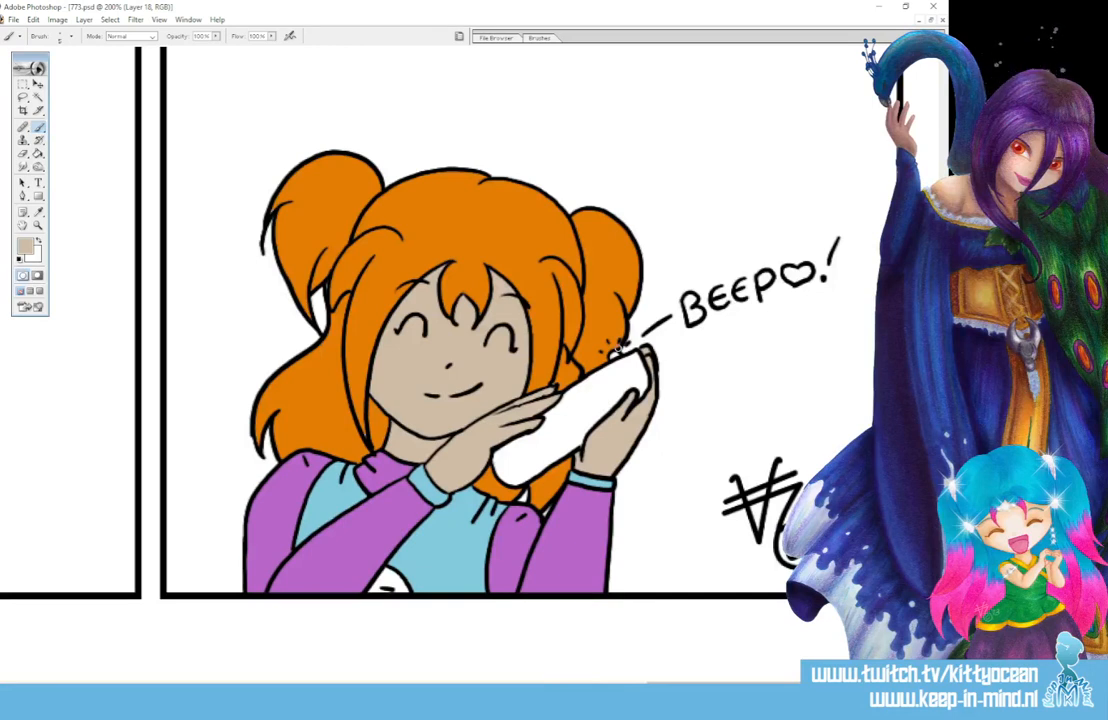
left_click(346, 237, "alt")
- Set the foreground colour to pale yellow and fill the shirt emblem in the fourth panel
left_click(38, 211)
left_click(24, 245)
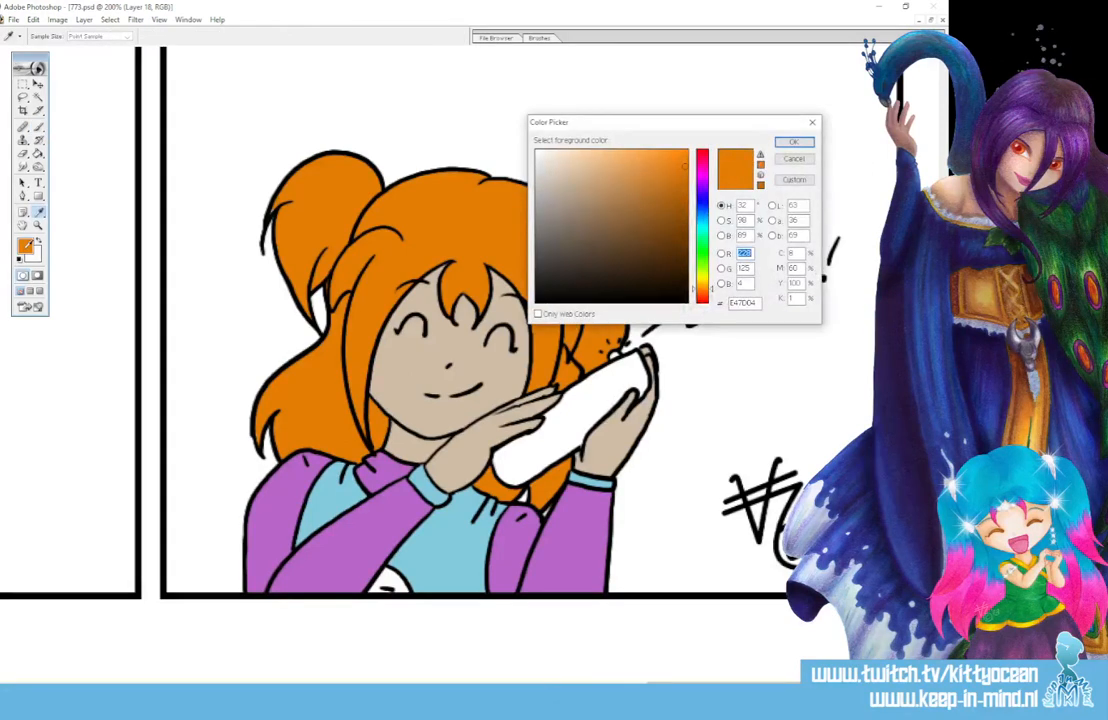
left_click(703, 277)
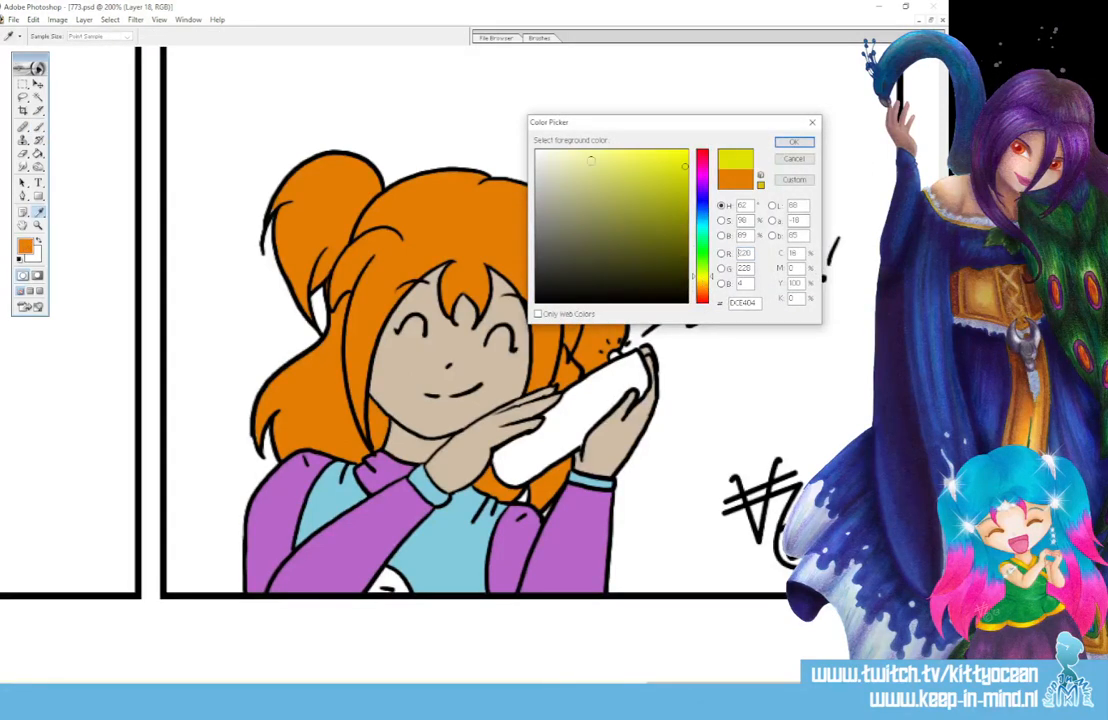
left_click(591, 160)
left_click(787, 142)
key("b")
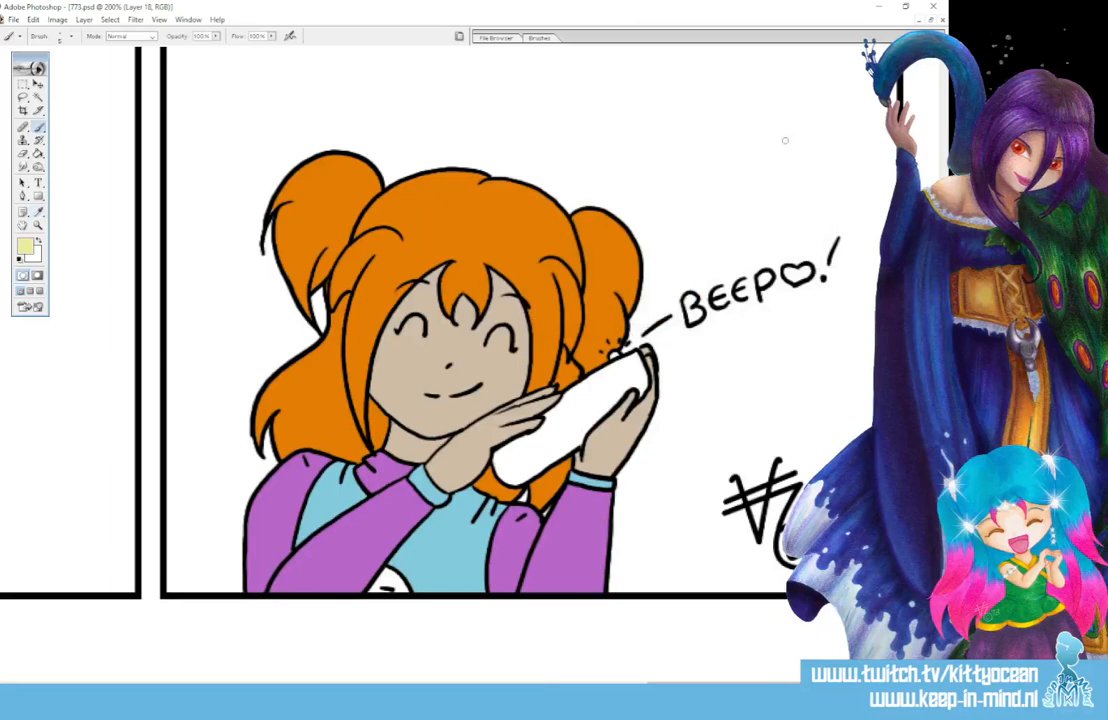
left_click(38, 152)
left_click(386, 579)
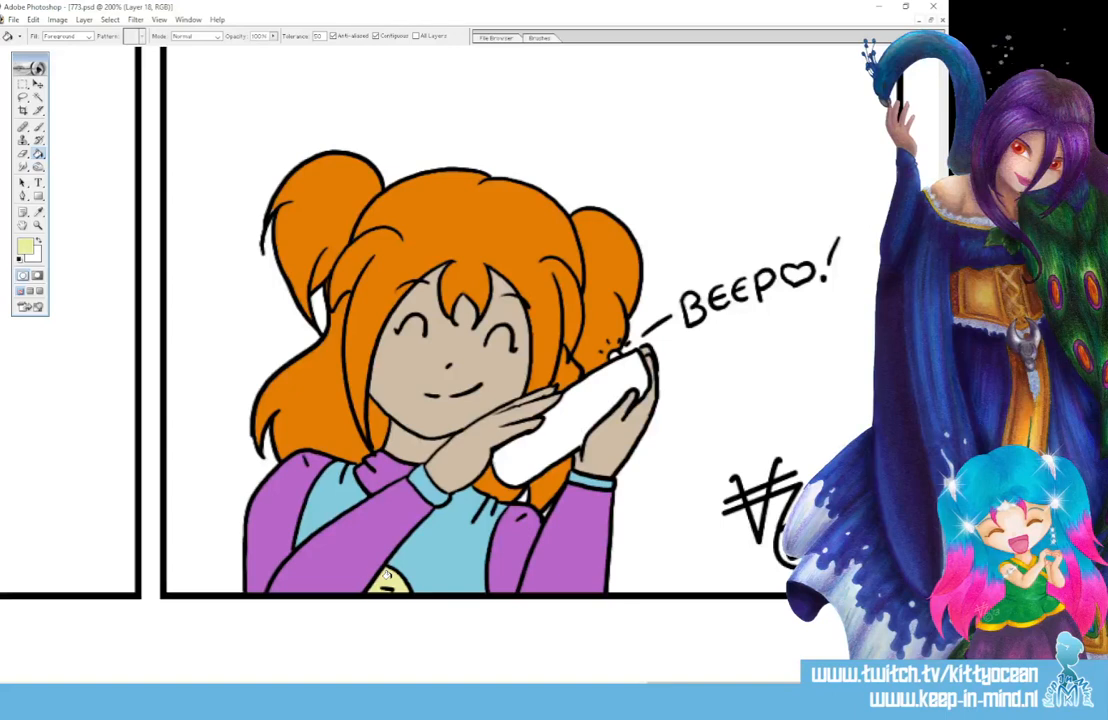
- Set the foreground colour to light grey #D8D8CA and fill the detector held in the fourth panel
left_click(25, 246)
left_click(545, 173)
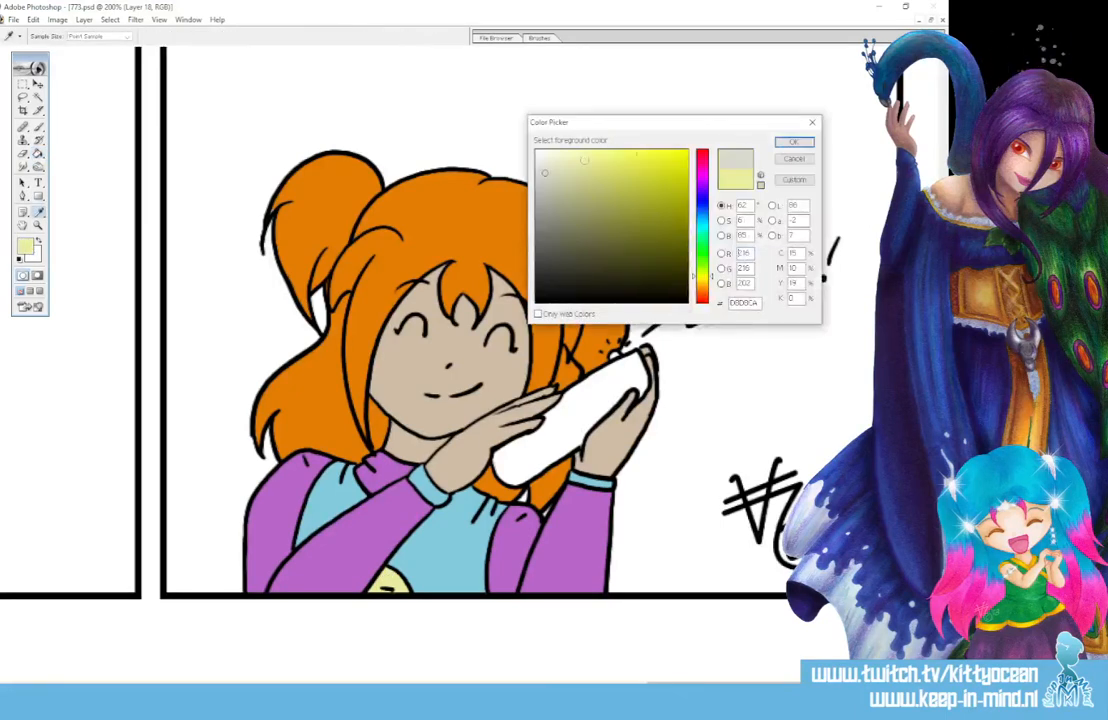
left_click(790, 142)
left_click(578, 400)
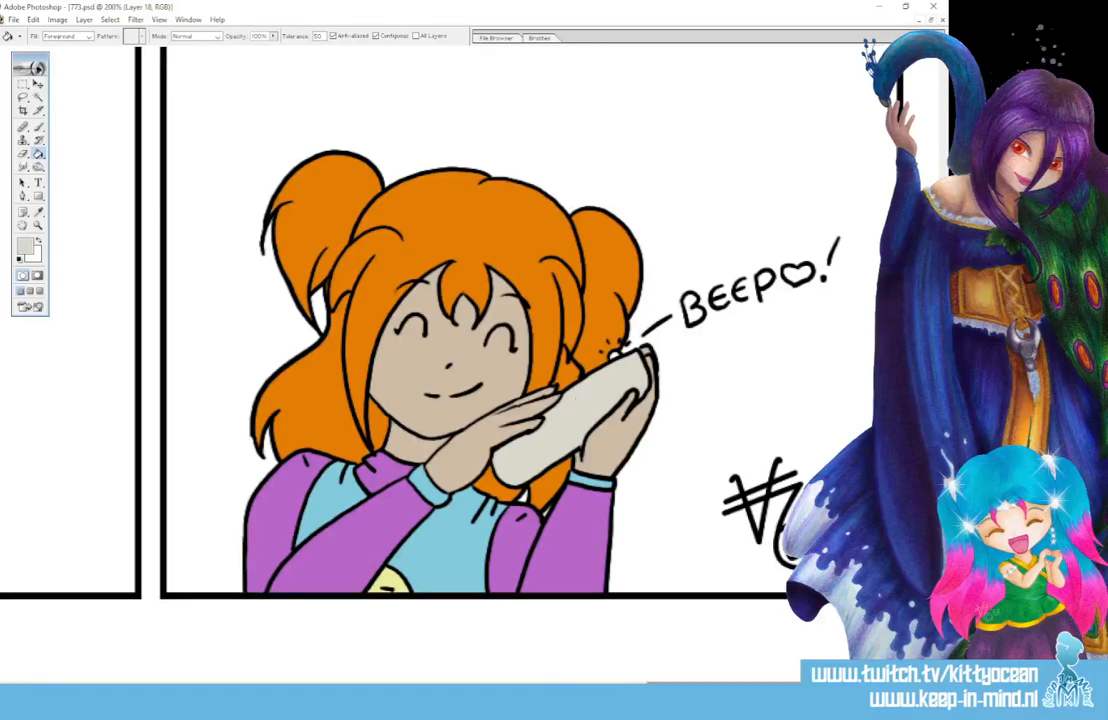
- Fill the ceiling detectors in the third and second panels and the held detector in the first panel with the light grey
scroll(578, 400, "down", 5)
scroll(578, 400, "up", 3)
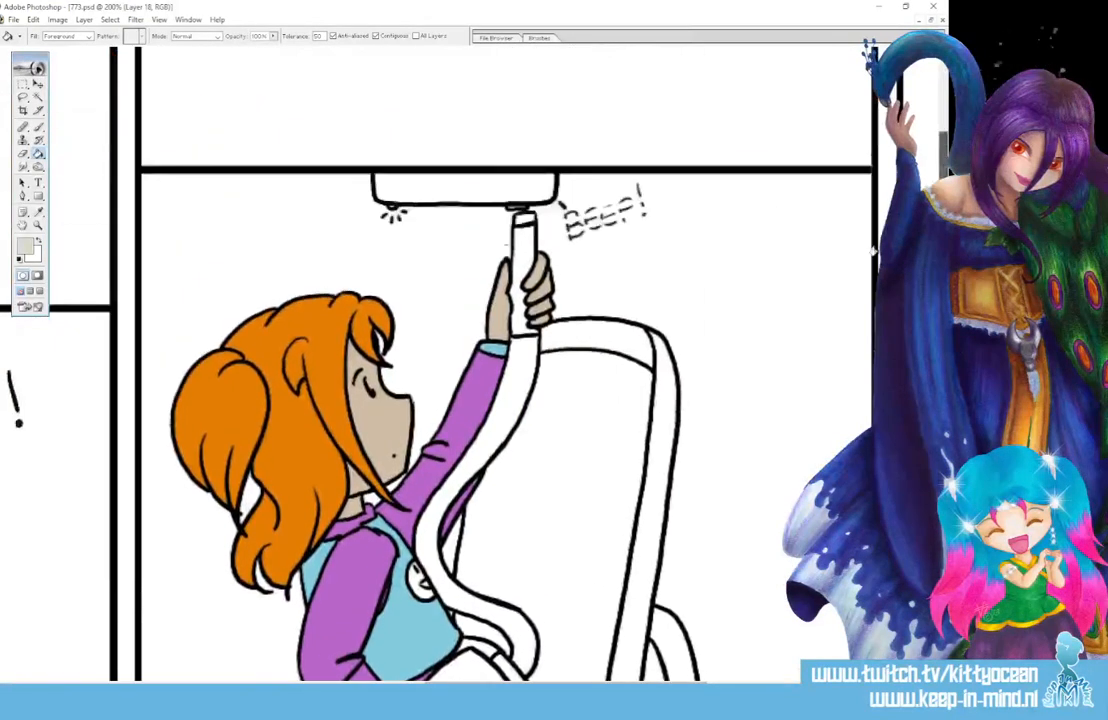
left_click(470, 185)
left_click_drag(643, 682, 255, 683)
left_click(533, 342)
left_click(296, 626)
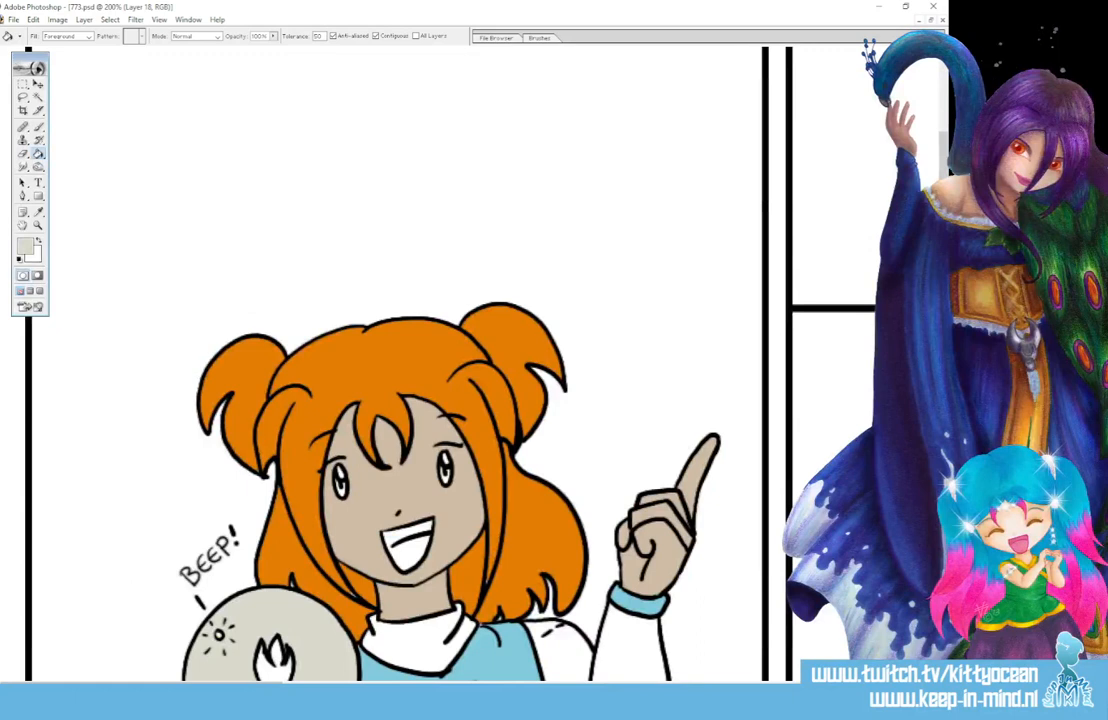
- Brush the light grey over the small unfilled details of the detectors across the panels
scroll(296, 626, "down", 4)
left_click(38, 127)
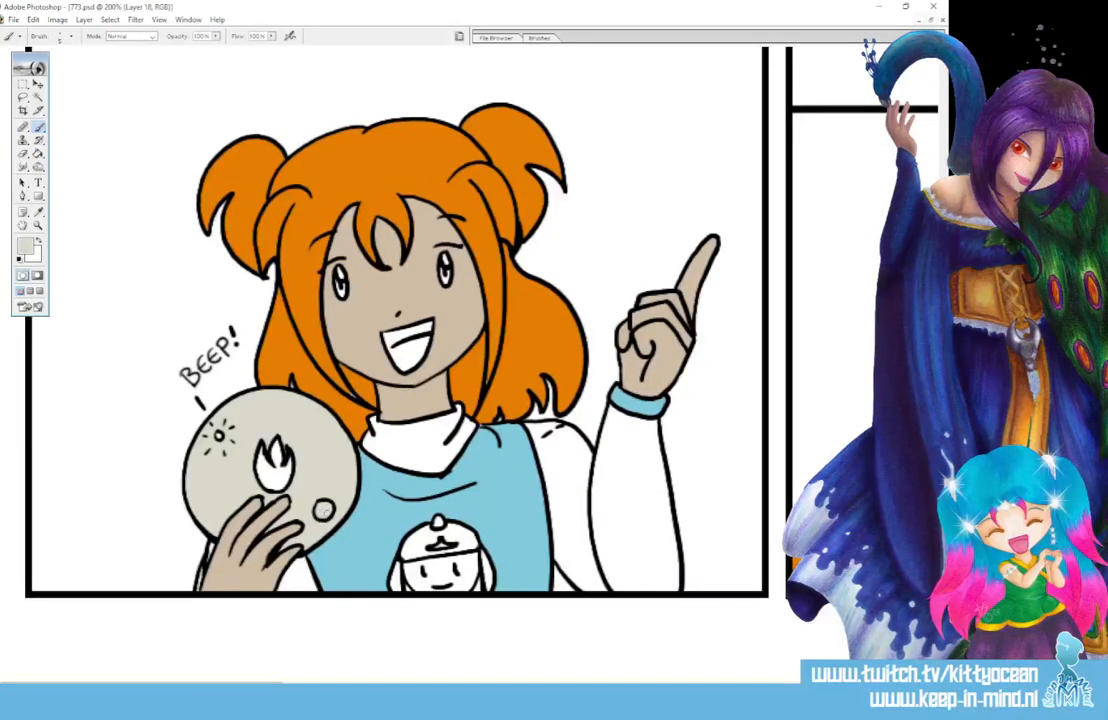
left_click_drag(250, 683, 470, 678)
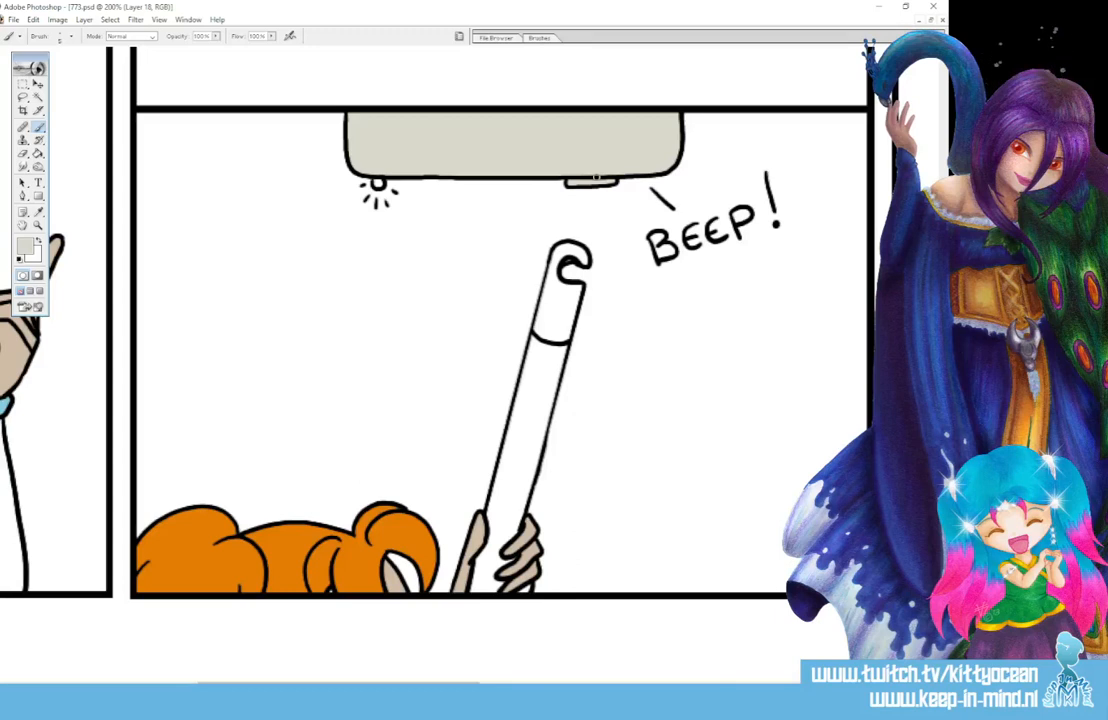
left_click_drag(460, 683, 671, 682)
scroll(683, 633, "up", 5)
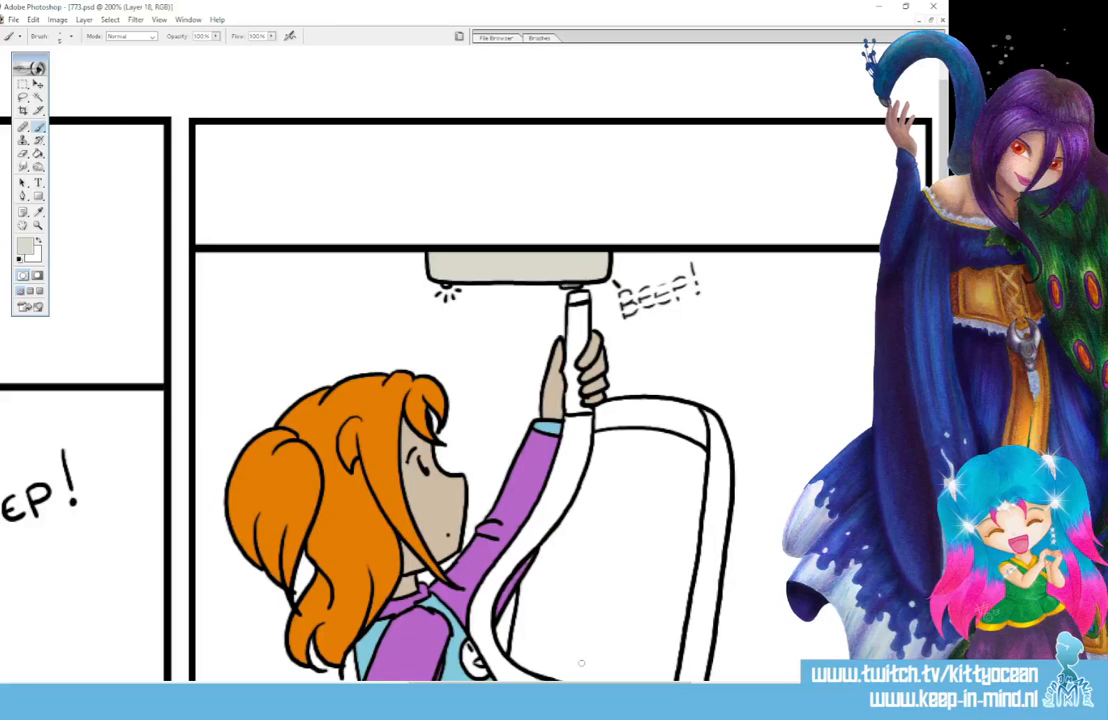
left_click_drag(582, 682, 697, 682)
left_click_drag(943, 130, 943, 195)
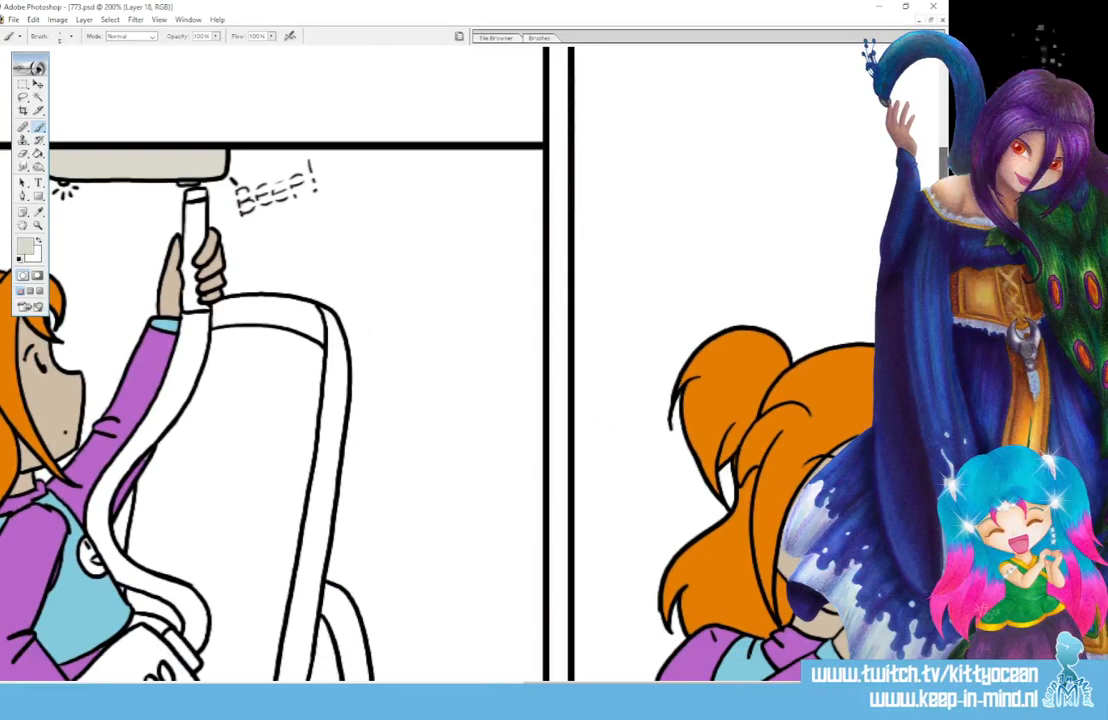
left_click_drag(665, 682, 773, 682)
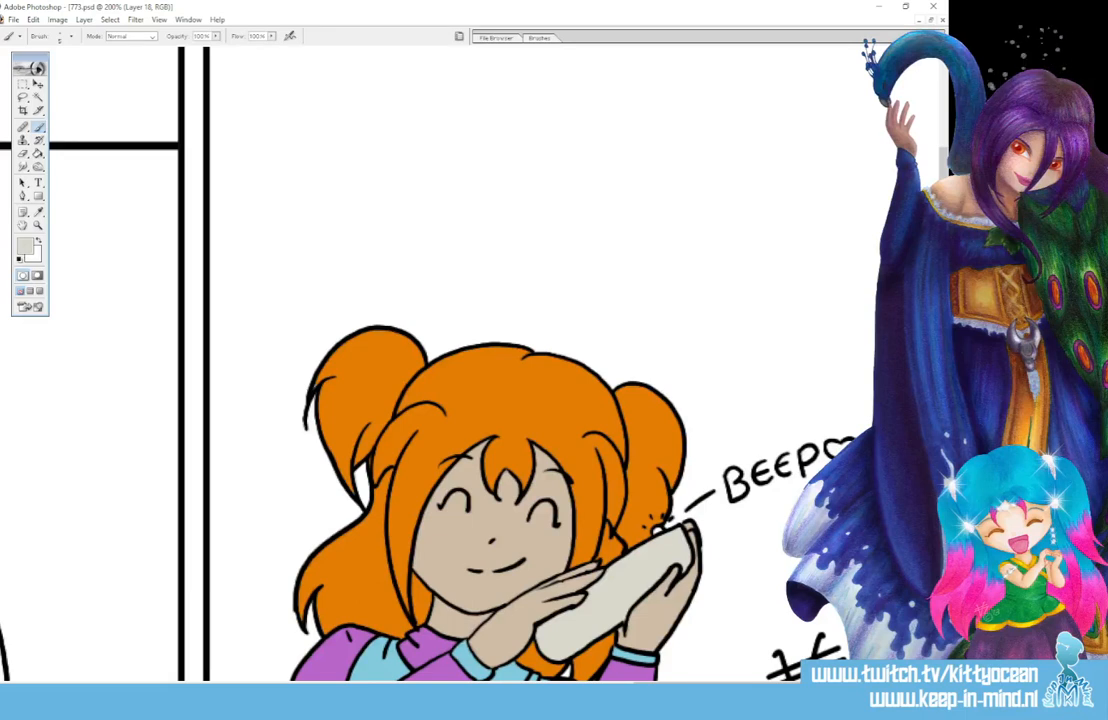
- Set the foreground colour to light green and brush it over the small indicator lights of the detectors in all four panels
left_click(25, 244)
left_click(703, 243)
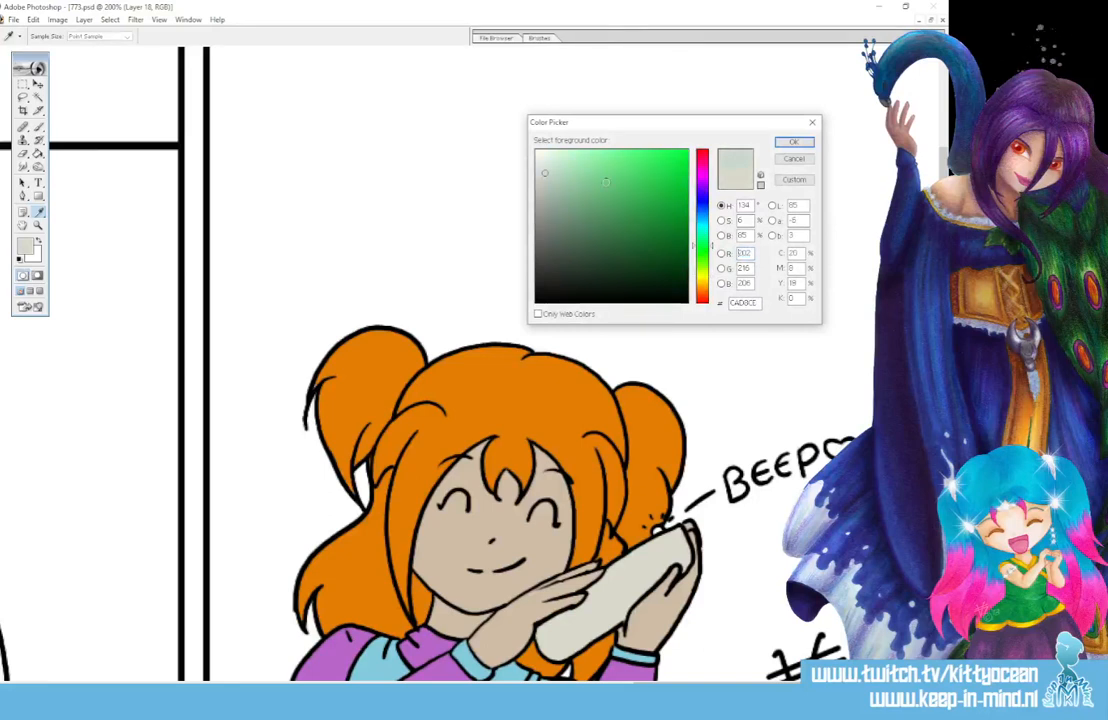
left_click(601, 168)
left_click(794, 142)
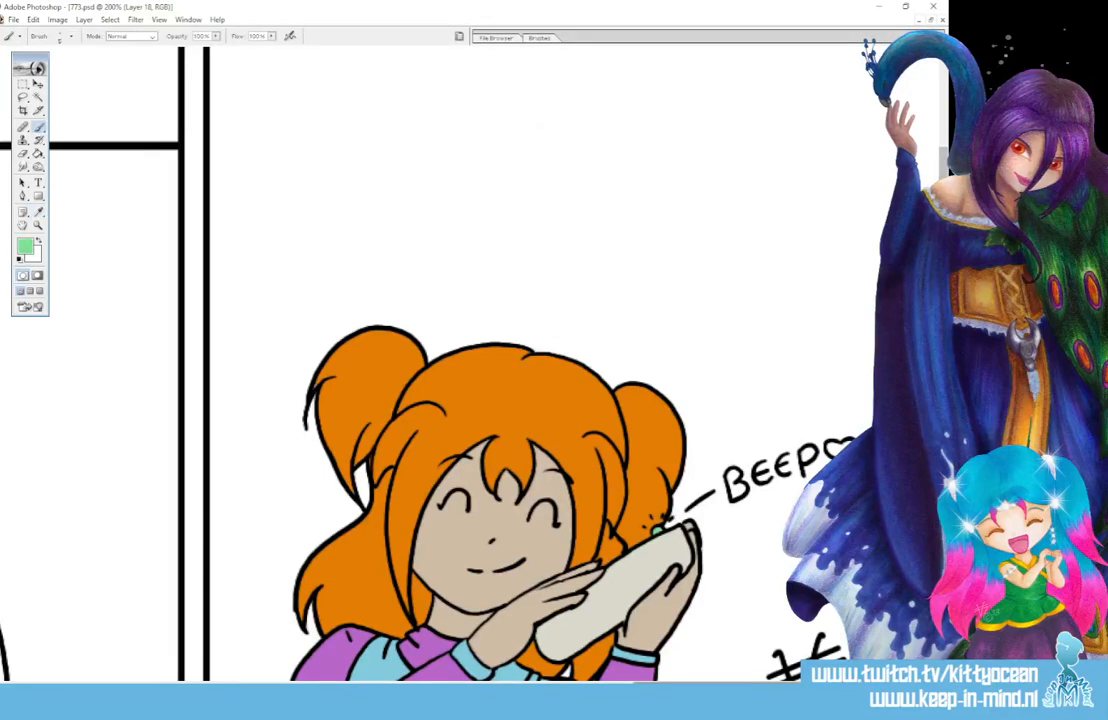
left_click_drag(740, 686, 529, 686)
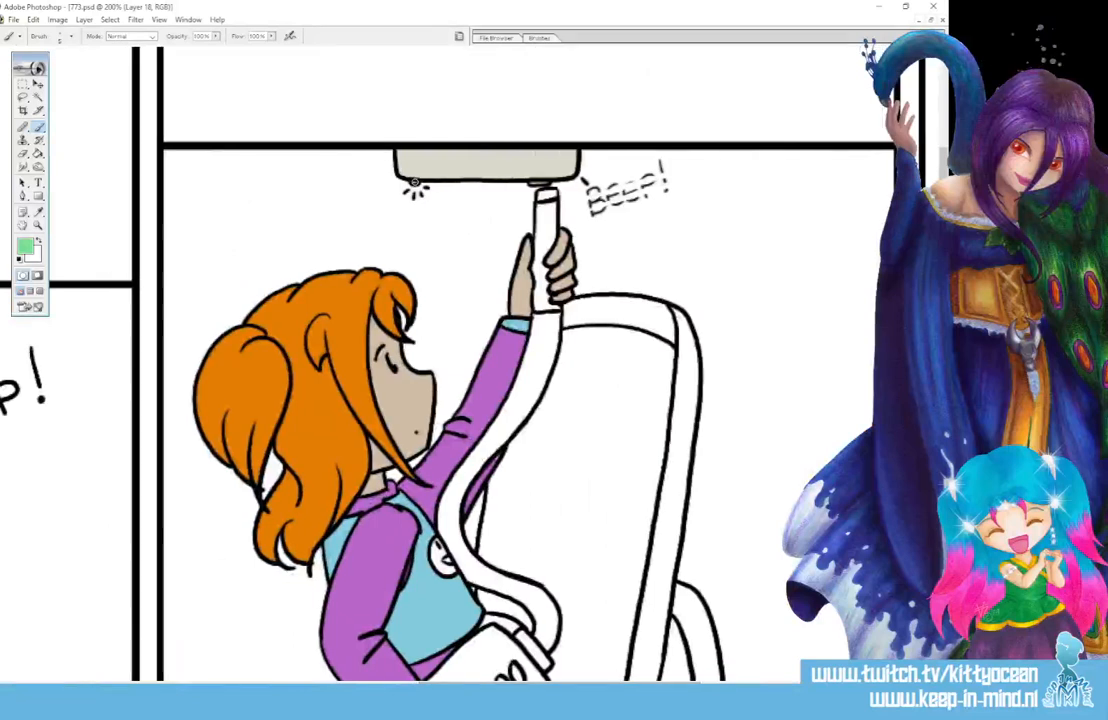
left_click_drag(484, 686, 337, 686)
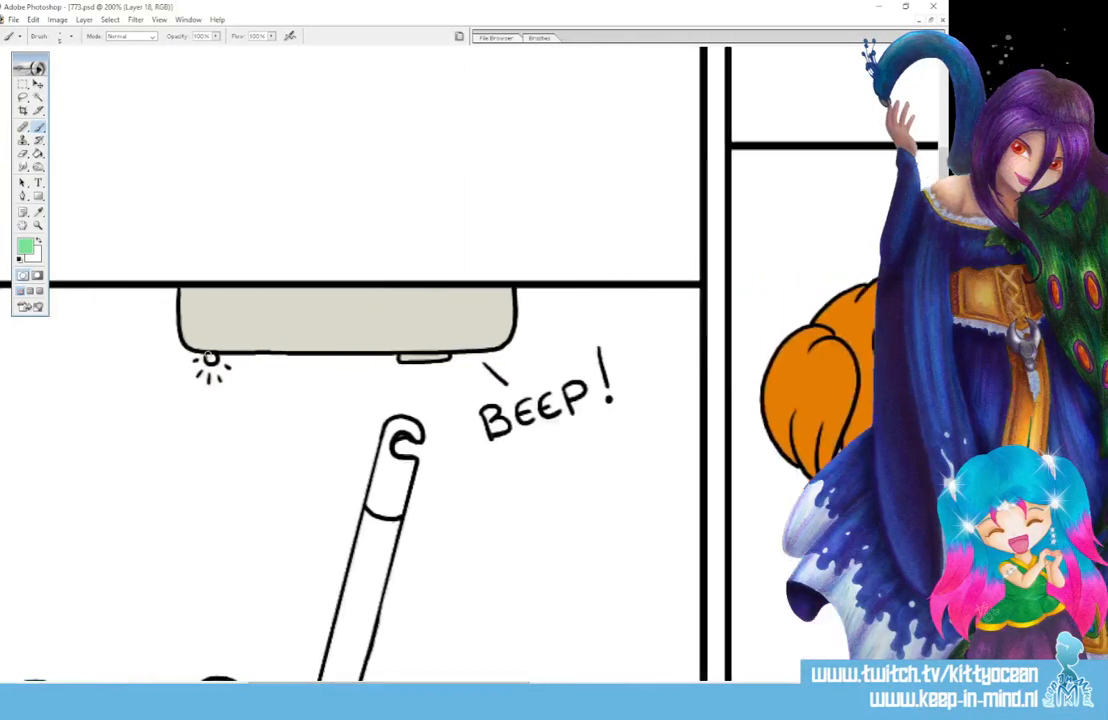
left_click(211, 358)
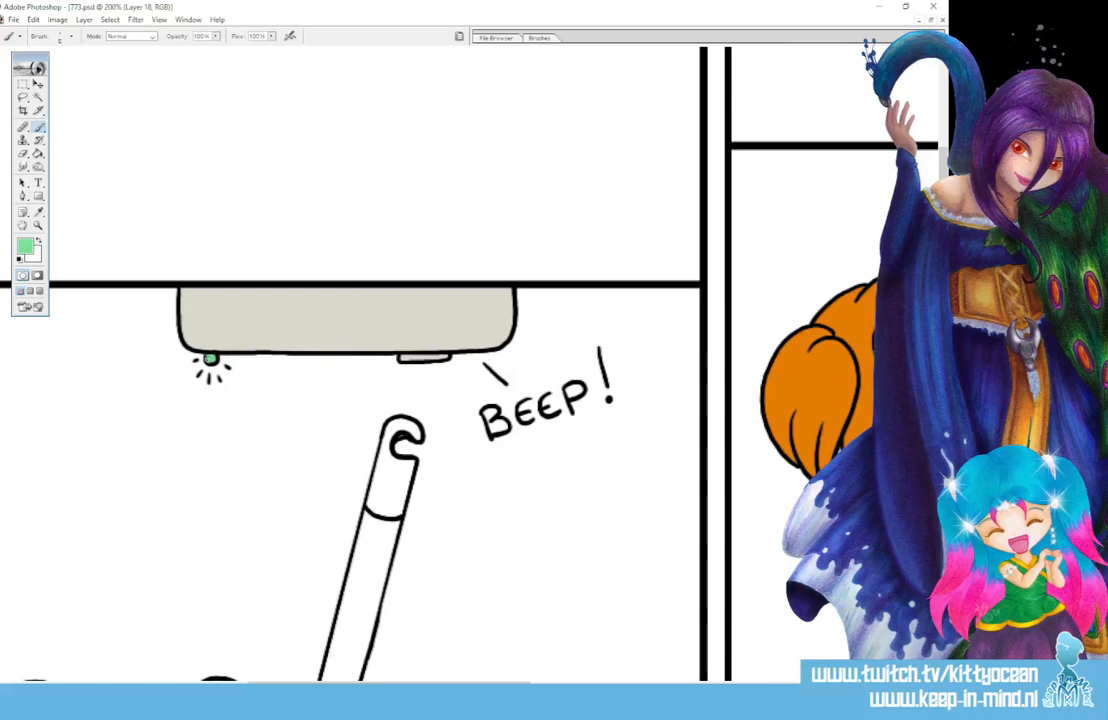
left_click_drag(340, 686, 90, 686)
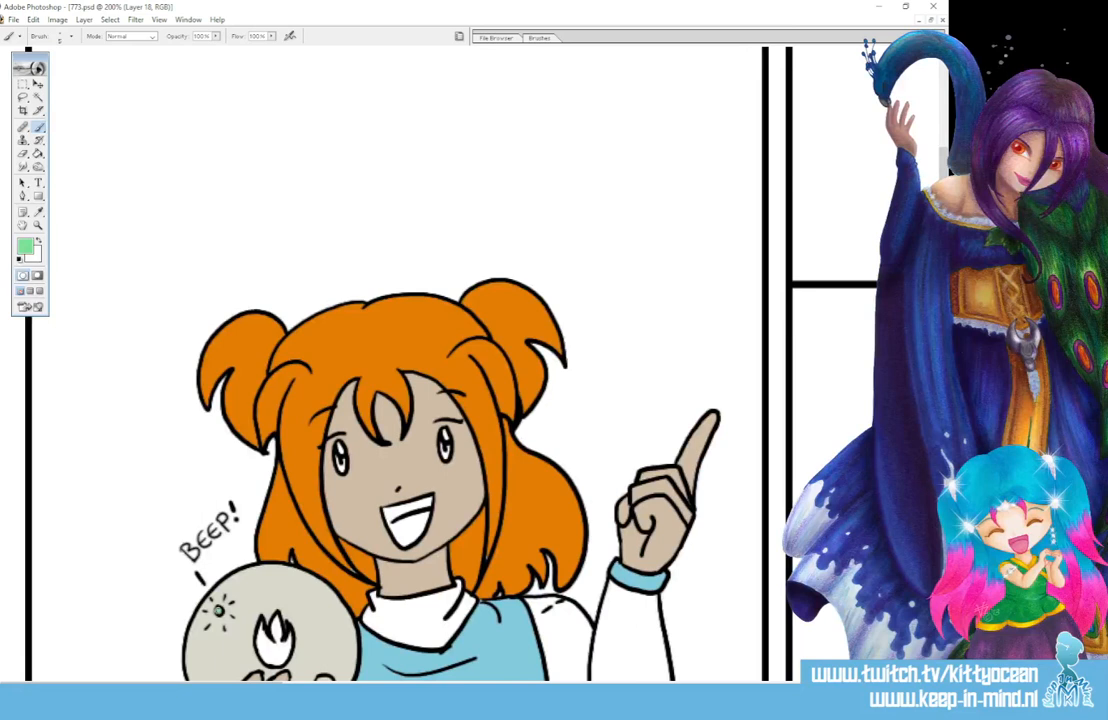
left_click(218, 607)
- Paint the whites of the girl's eyes white in the first panel and brush her irises with the light blue sampled from her shirt
scroll(219, 609, "down", 5)
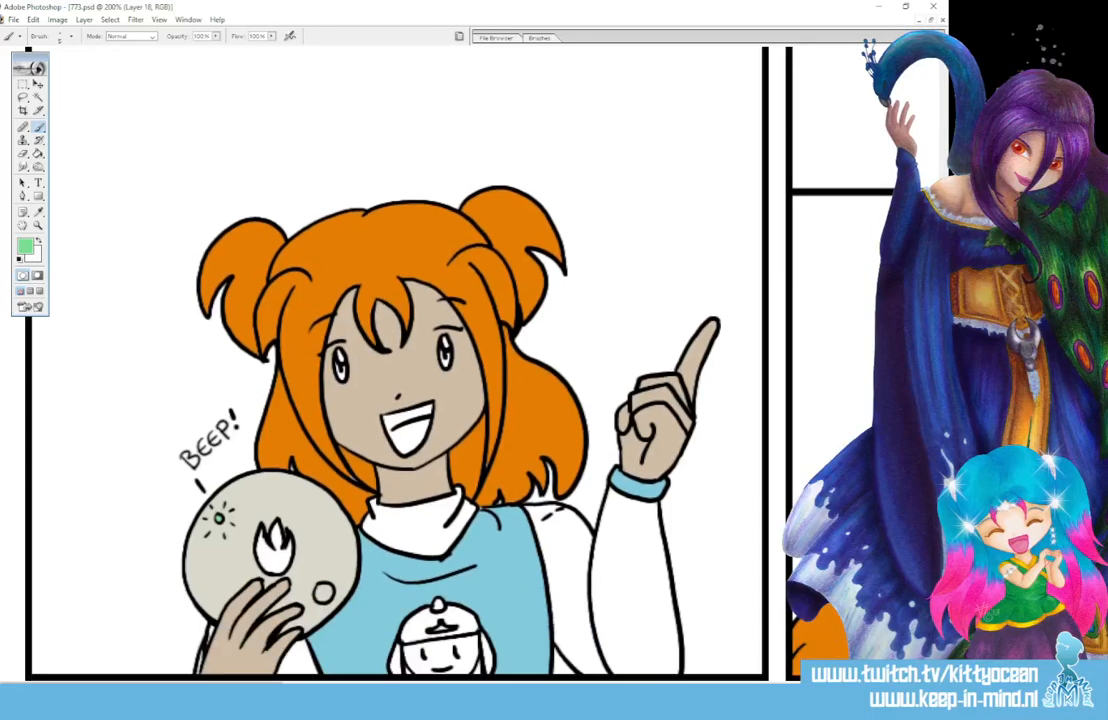
left_click(38, 241)
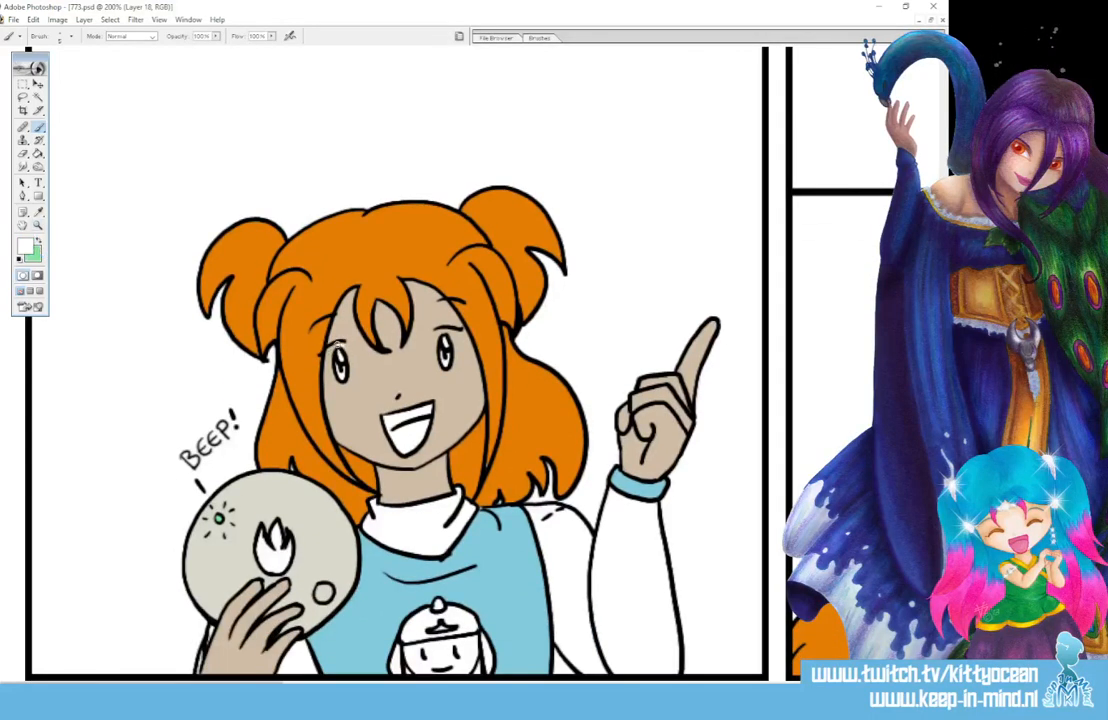
left_click_drag(335, 349, 334, 380)
left_click_drag(450, 335, 457, 363)
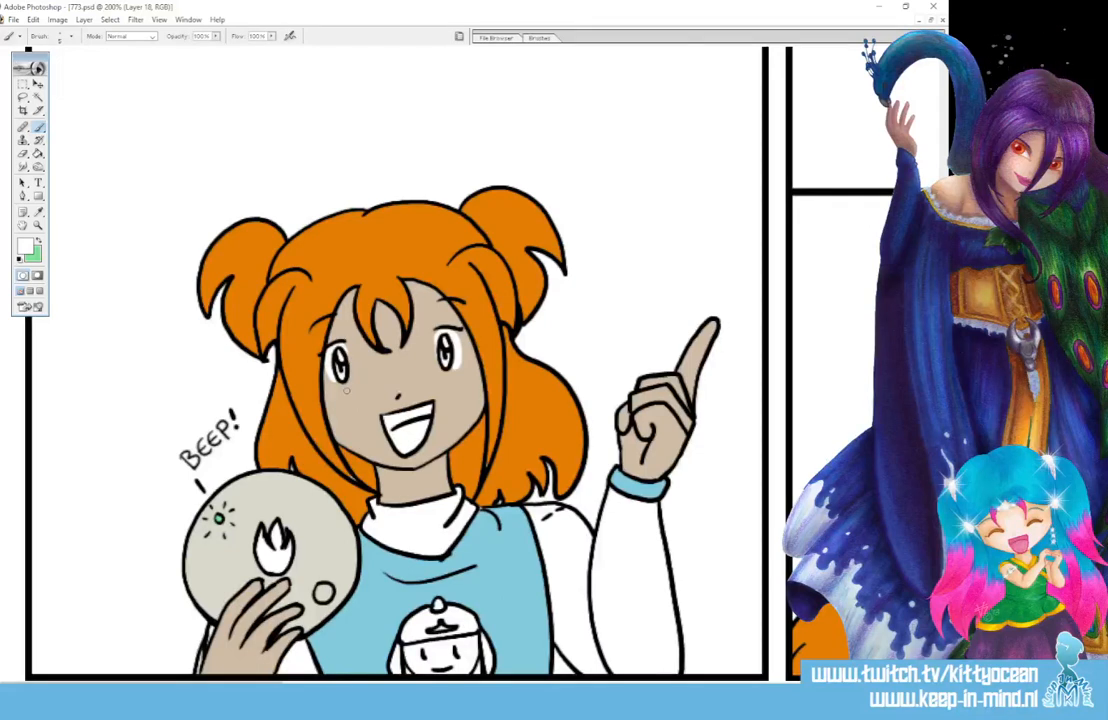
left_click(39, 211)
left_click(382, 560)
left_click(39, 127)
- Sample the purple from the sleeve in the third panel and fill the girl's sleeves in the first panel with it
left_click(39, 211)
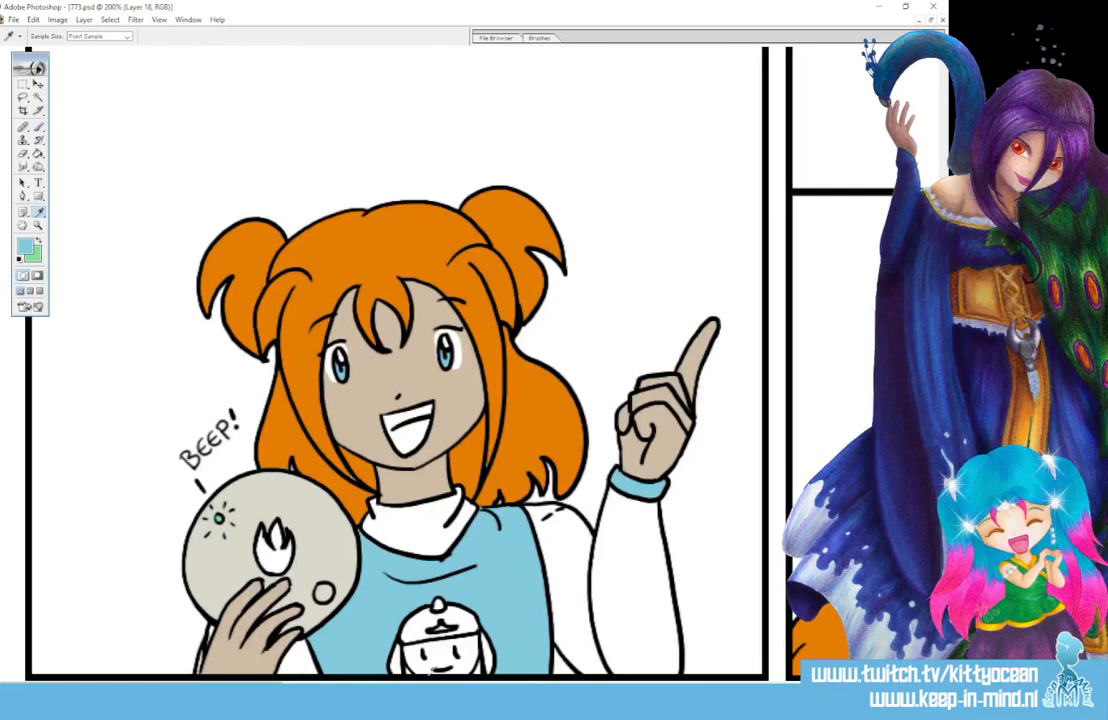
scroll(350, 360, "right", 10)
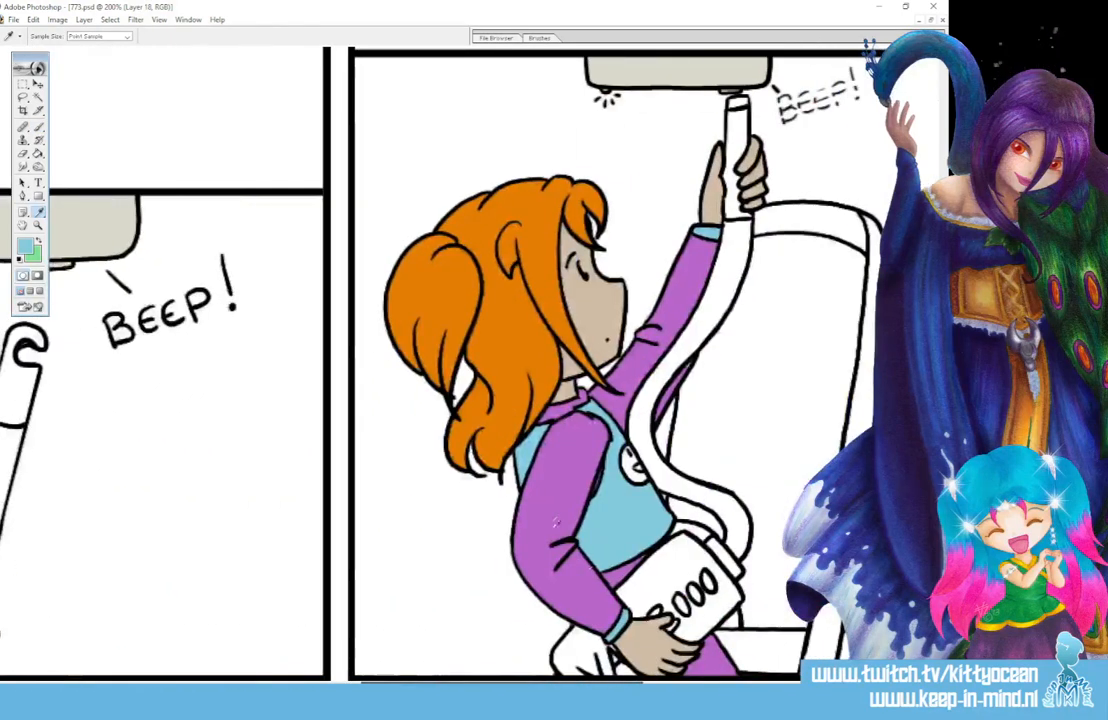
left_click(556, 520)
scroll(556, 520, "left", 10)
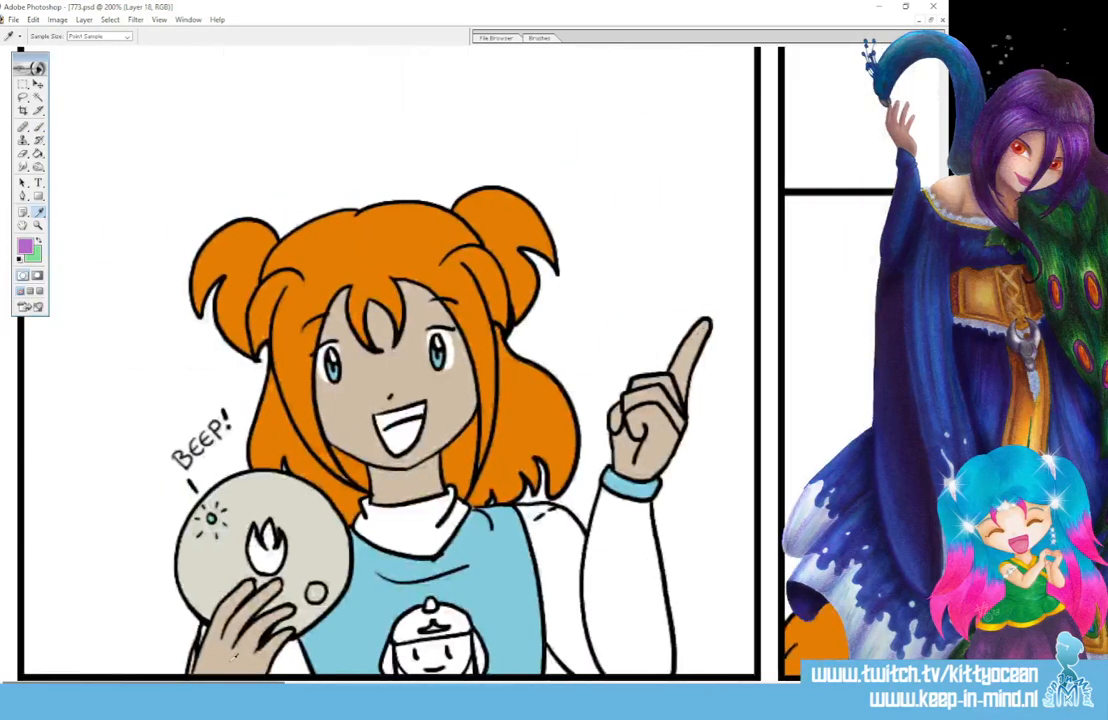
left_click(38, 153)
left_click(588, 566)
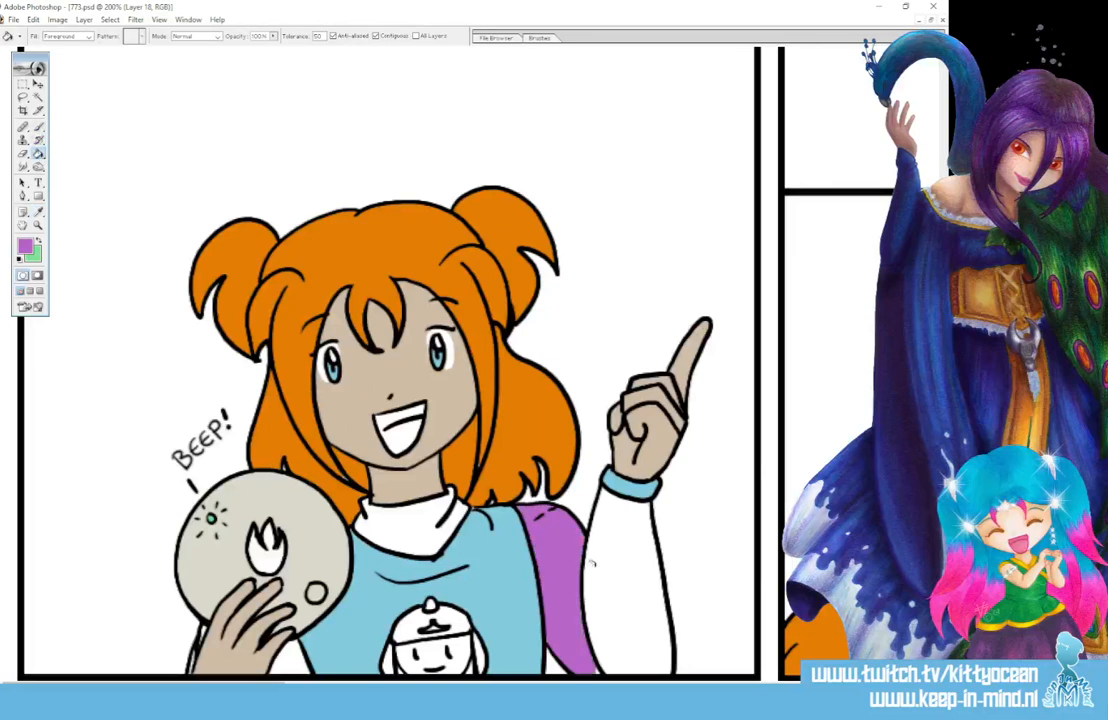
left_click(591, 564)
- Brush purple over the sleeve sliver beside the hand holding the detector and fill the first panel's collar with the same purple
scroll(650, 476, "down", 3)
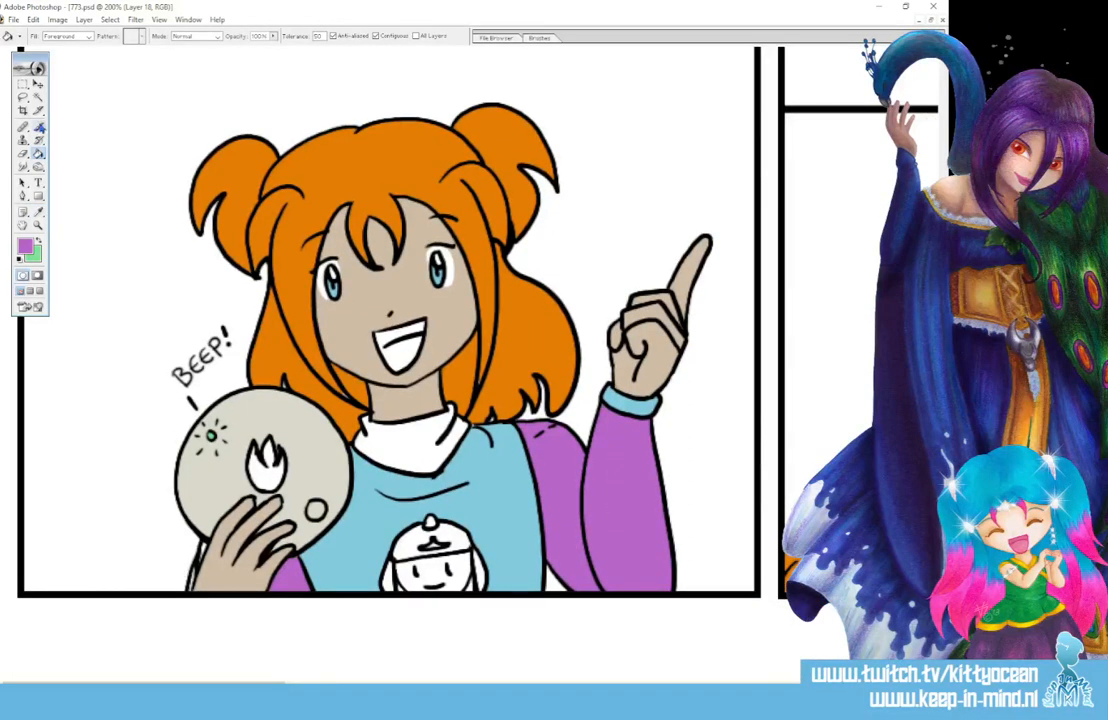
left_click(38, 127)
mouse_move(187, 594)
left_mouse_down()
mouse_move(191, 572)
mouse_move(192, 589)
left_mouse_up()
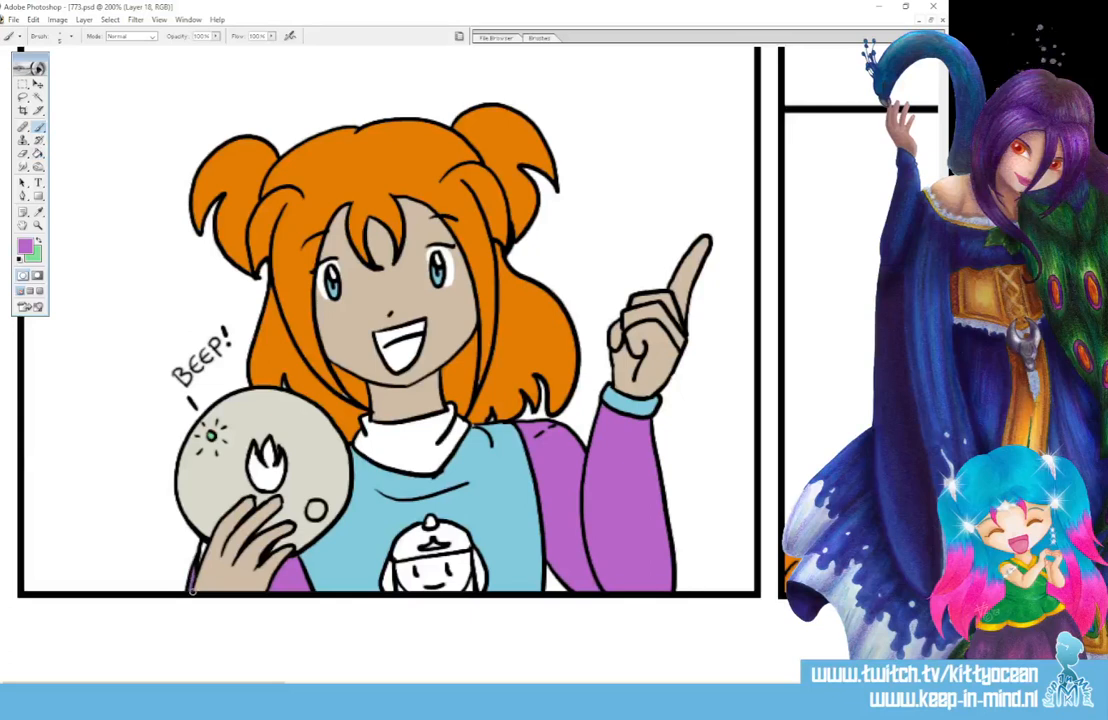
left_click(38, 153)
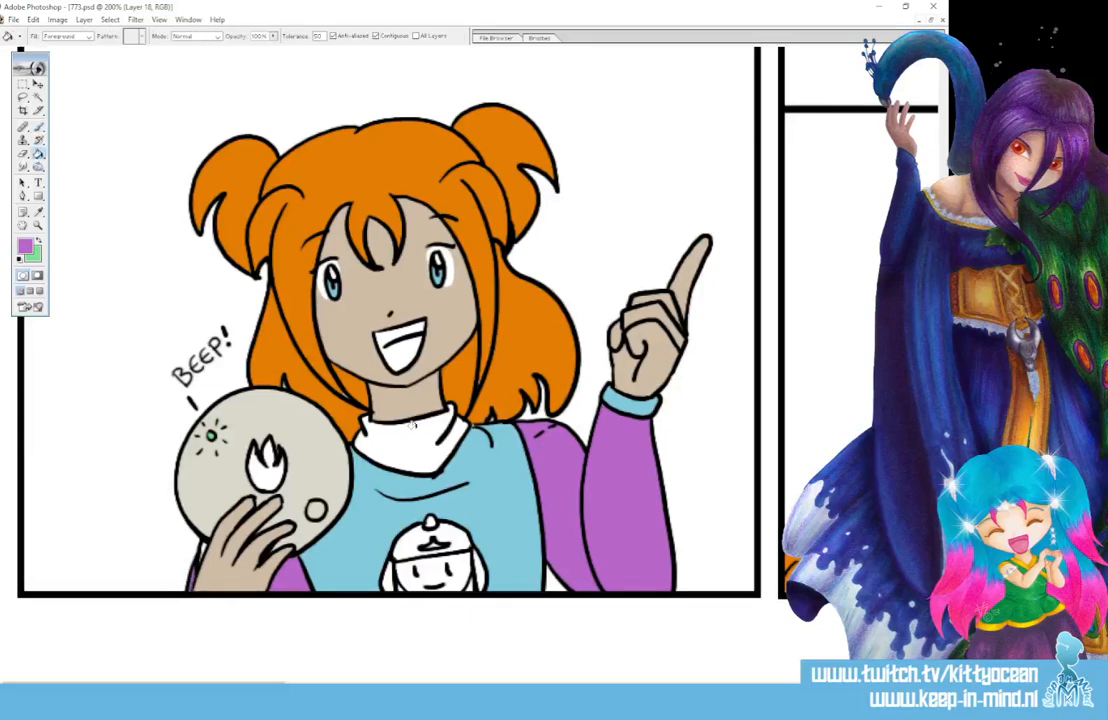
left_click(395, 443)
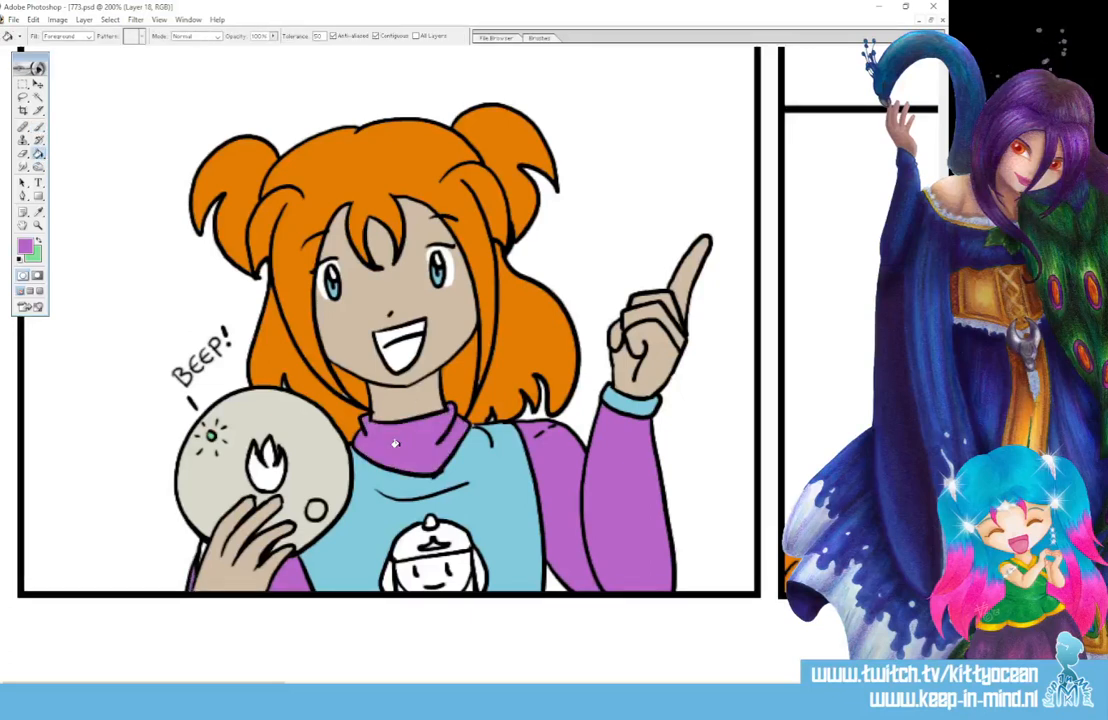
- Sample the hair orange, change the foreground colour to deep red and fill the flame symbol on the first panel's detector
left_click(38, 211)
left_click(242, 234)
left_click(38, 127)
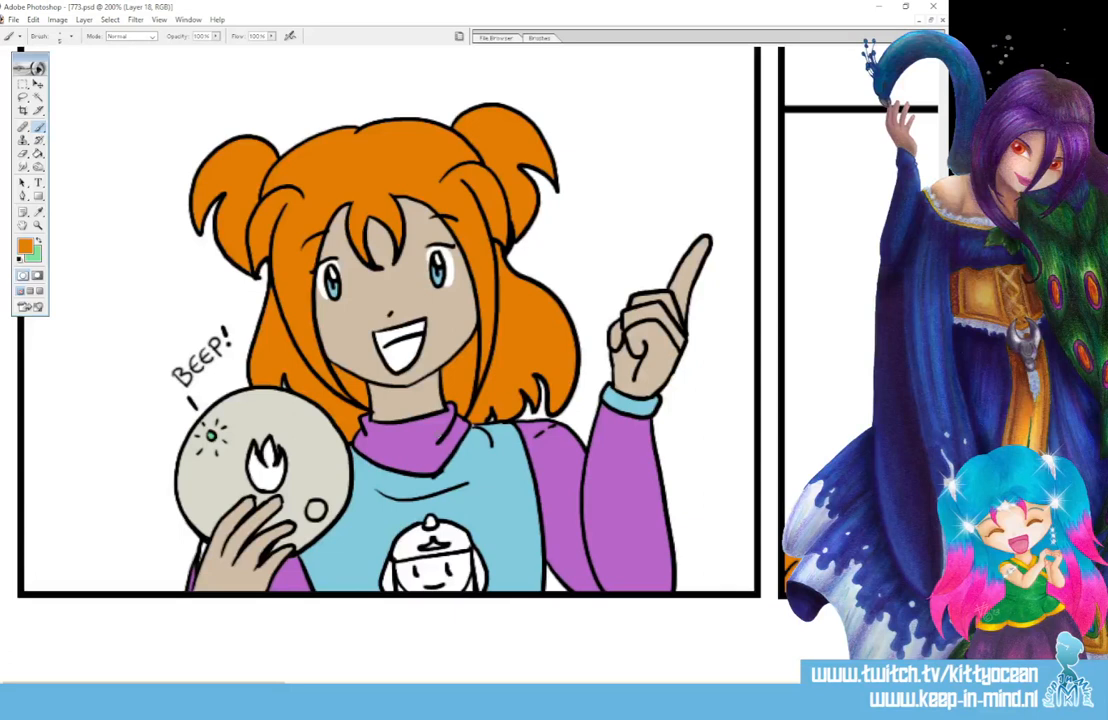
left_click(38, 211)
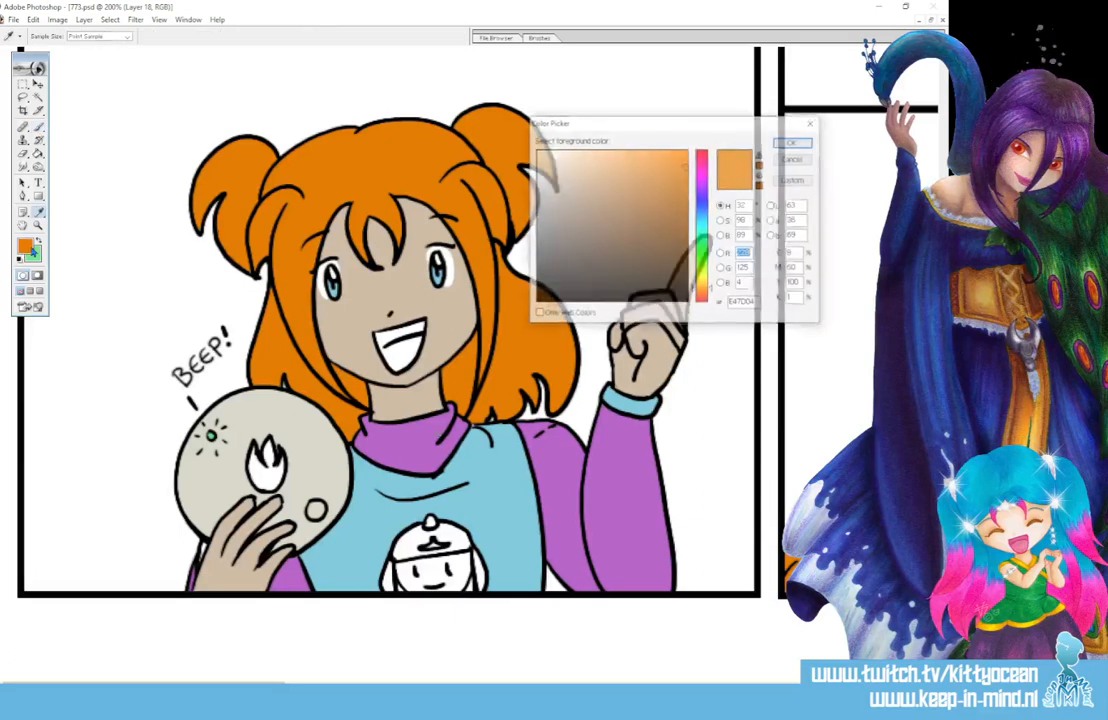
left_click(25, 245)
left_click(702, 152)
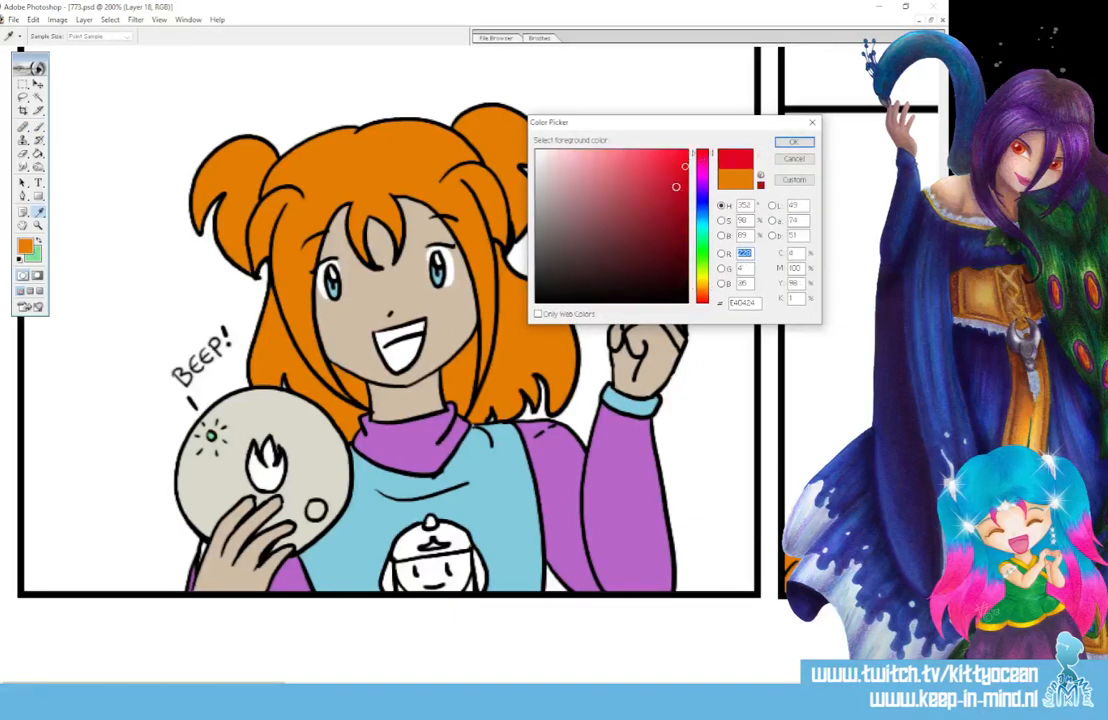
left_click(686, 183)
left_click(794, 142)
left_click(38, 153)
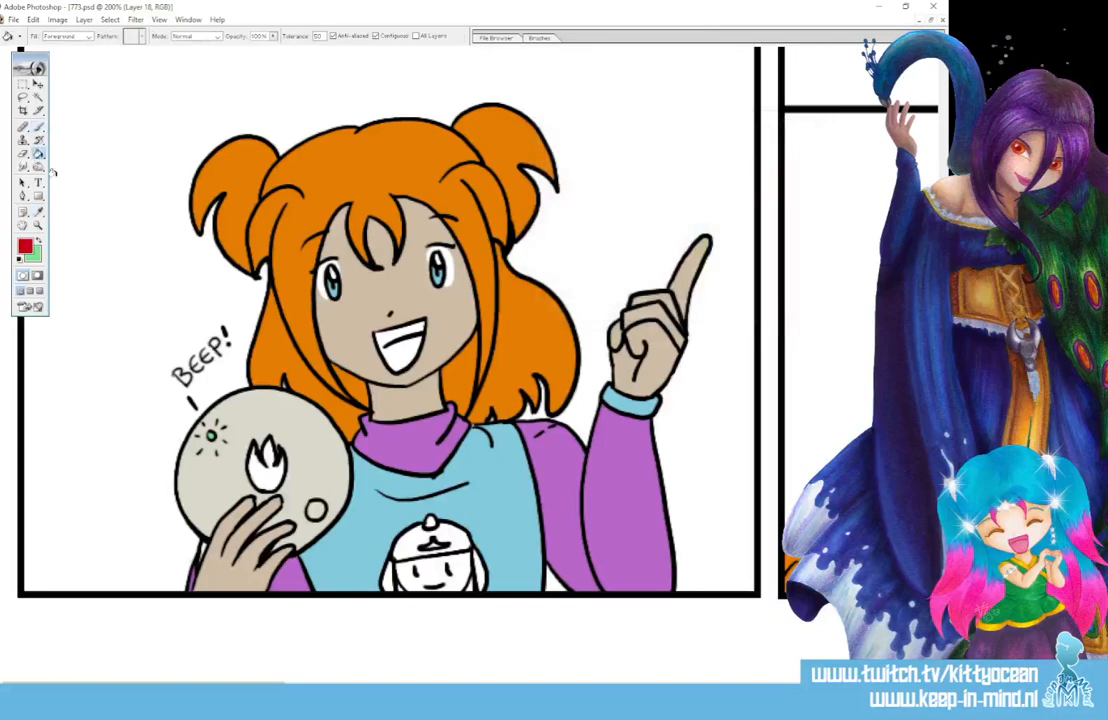
left_click(259, 470)
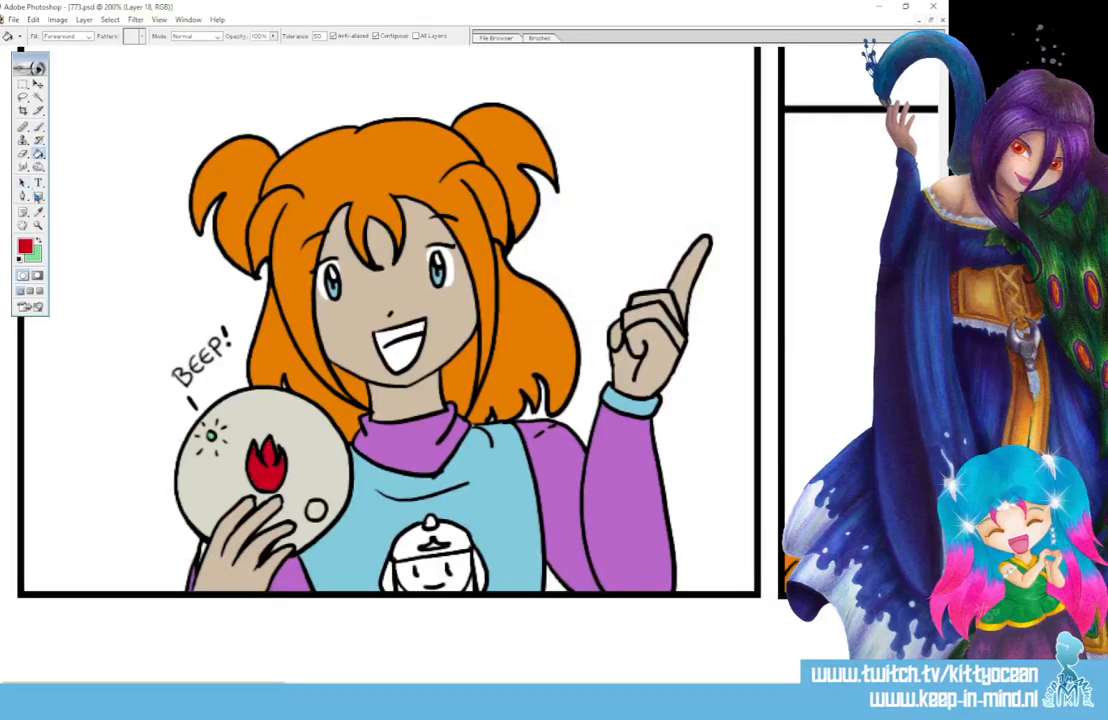
- Sample the skin tone, change it to orange #D9903C and brush it inside the red flame on the detector
left_click(38, 211)
left_click(190, 493)
left_click(38, 128)
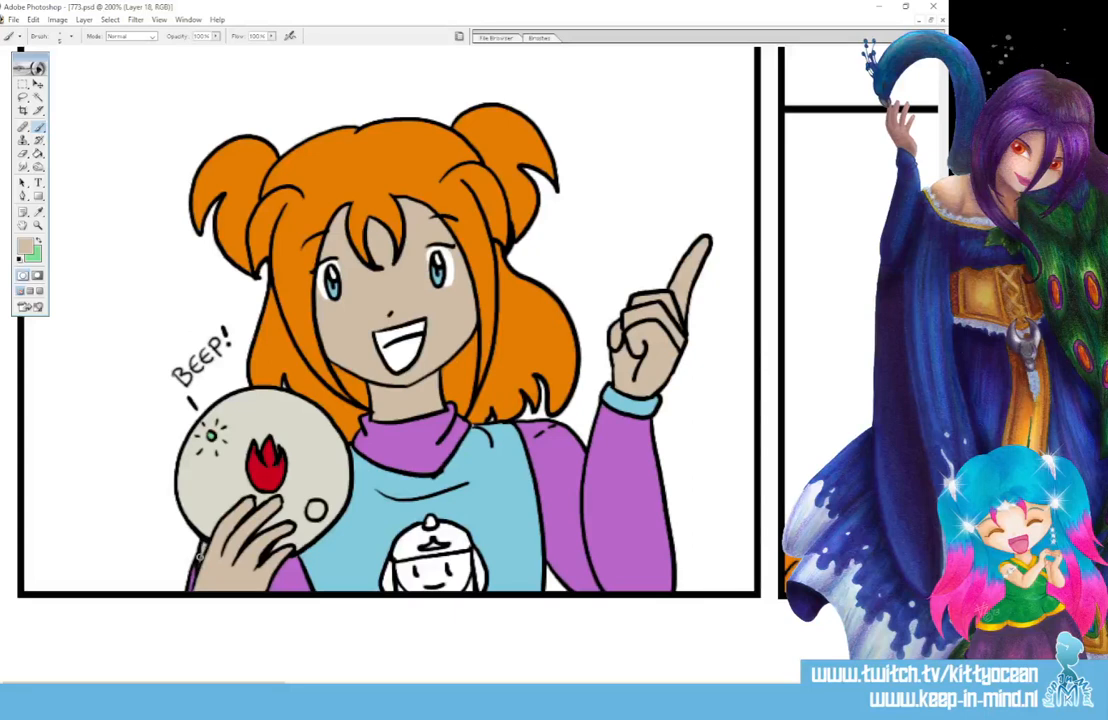
left_click(27, 247)
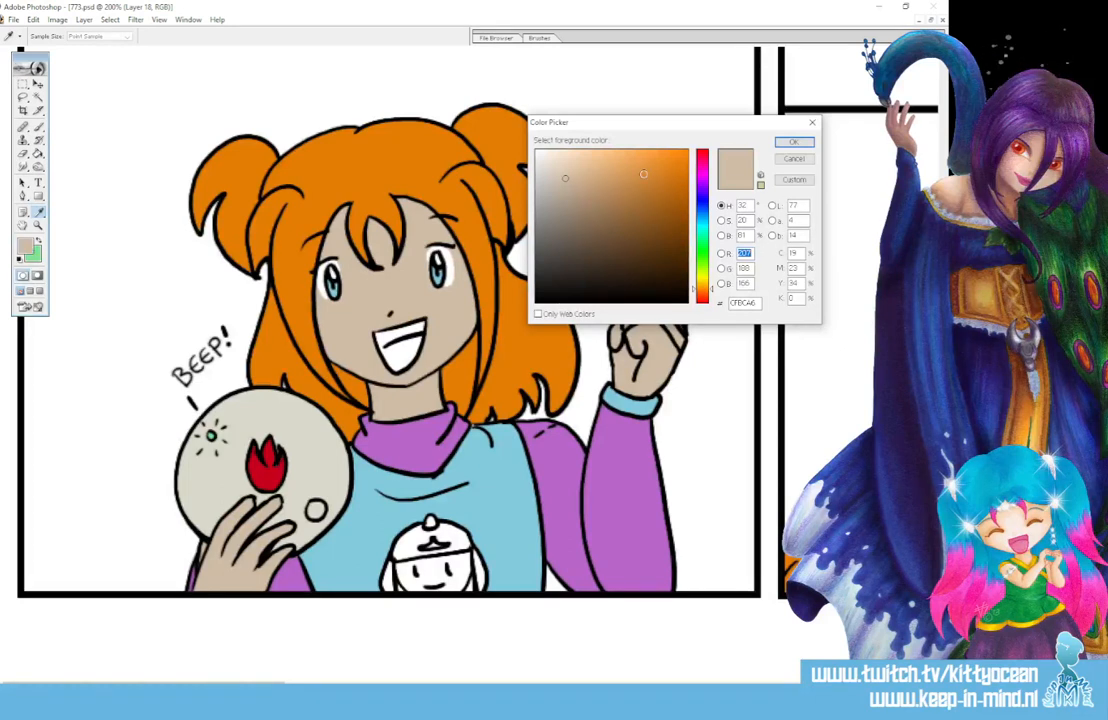
left_click(646, 174)
left_click(792, 142)
left_click_drag(262, 450, 268, 482)
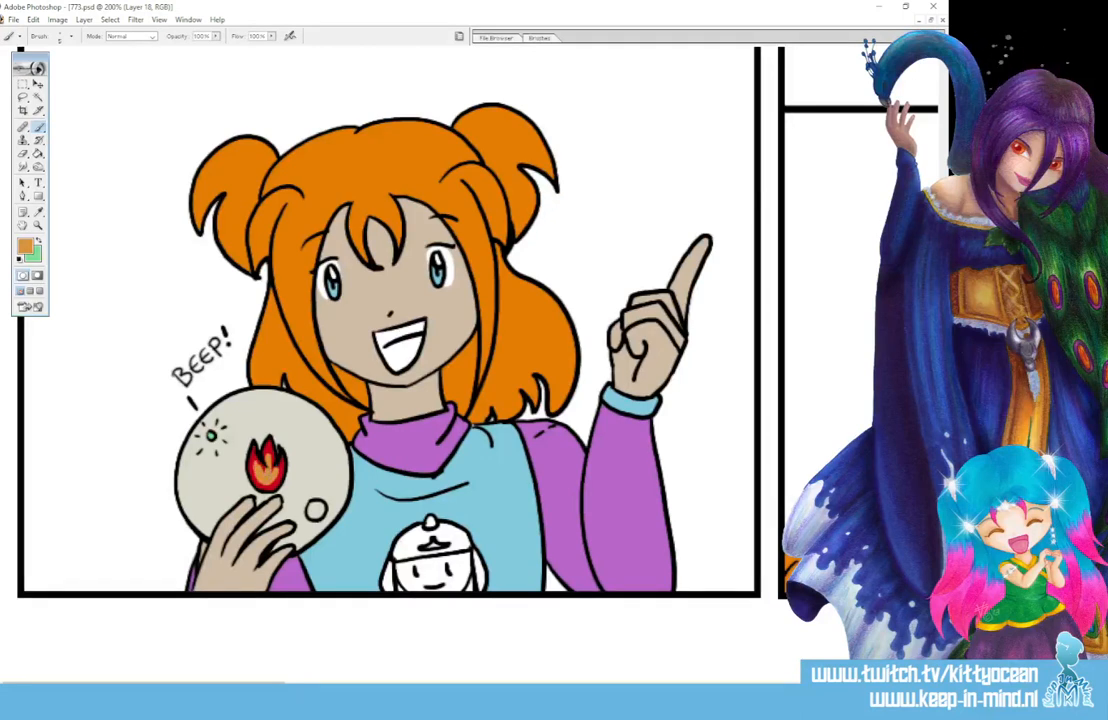
- Set the foreground colour to pale yellow, brush it into the core of the flame and smudge the flame's colours together
left_click(26, 246)
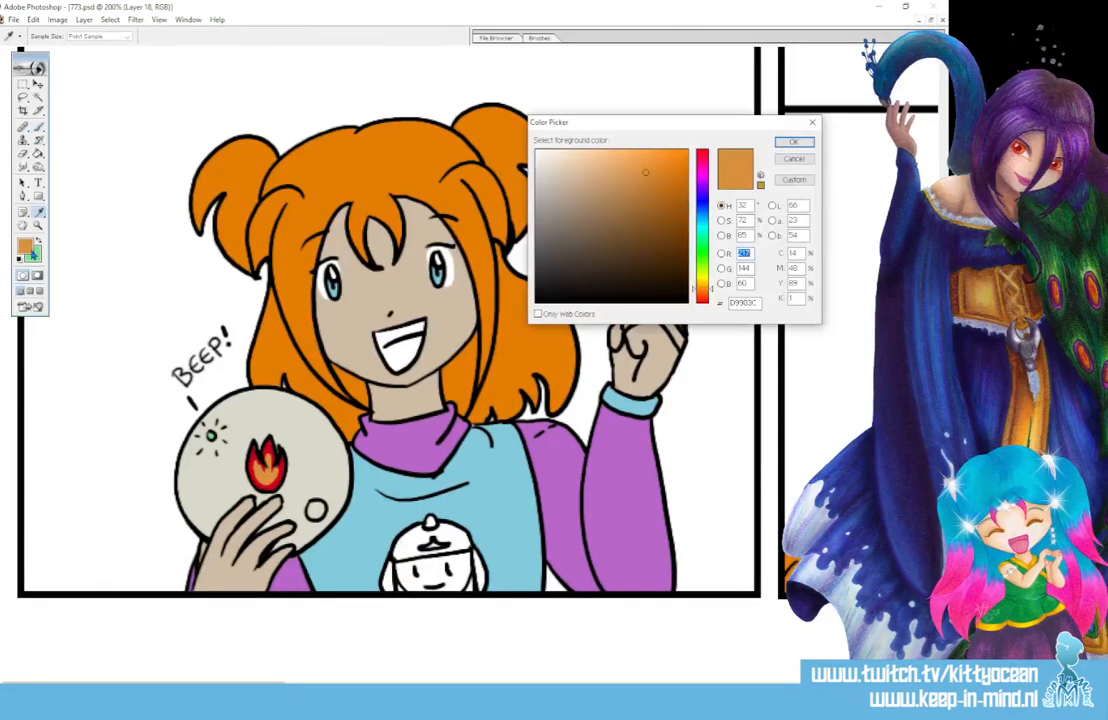
left_click(705, 277)
left_click(596, 160)
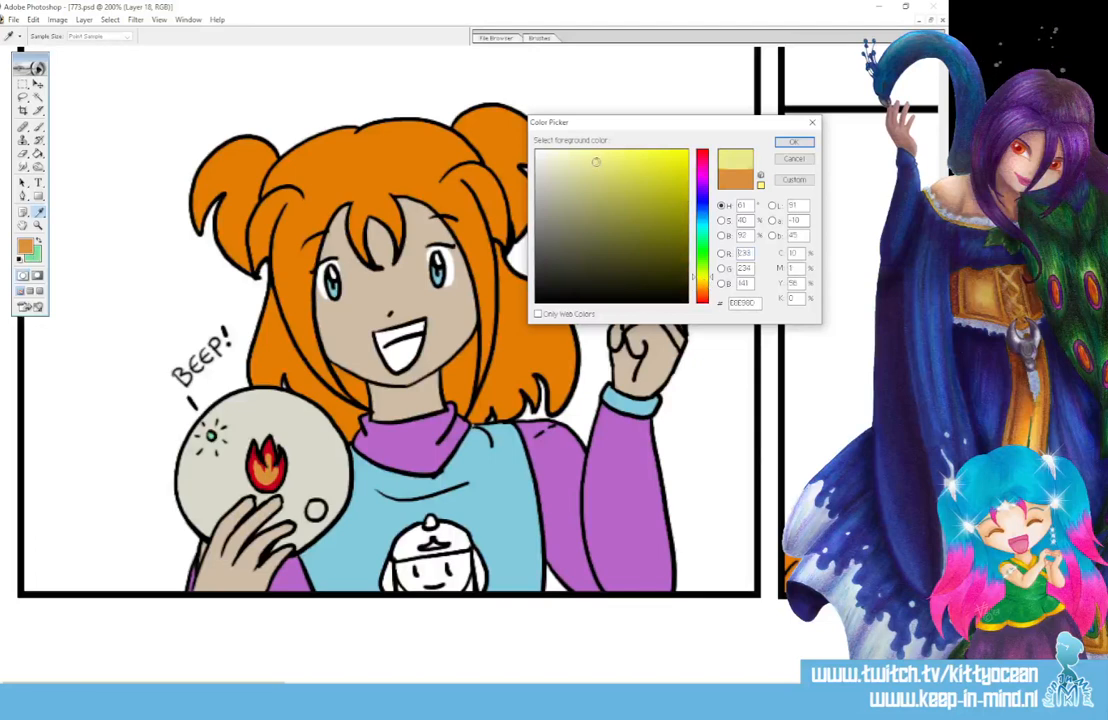
left_click(791, 144)
key("b")
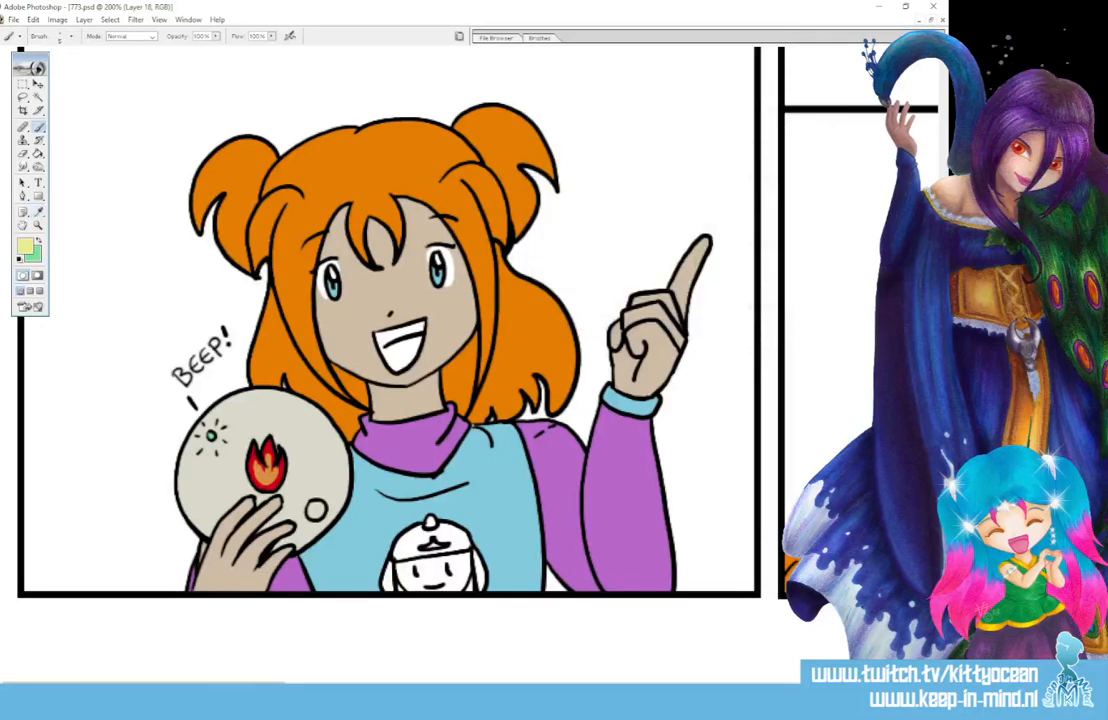
key("r")
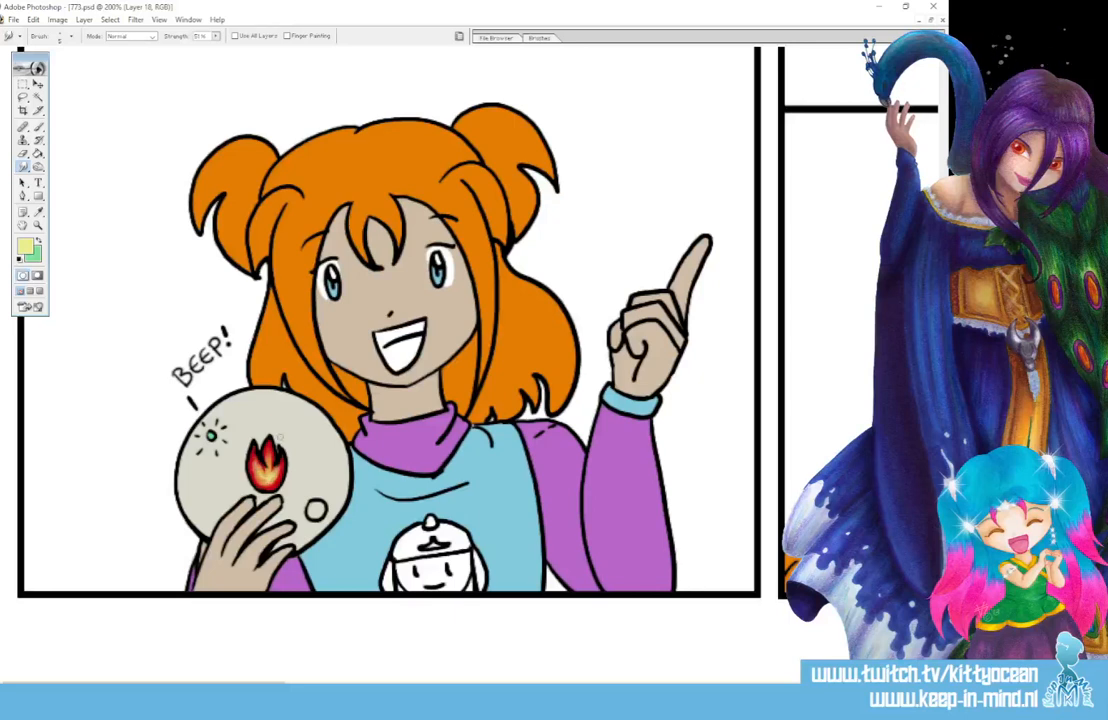
- Sample the shirt's light blue and brush it into the small unfilled gap beside the emblem in the first panel
left_click(38, 211)
left_click(365, 470)
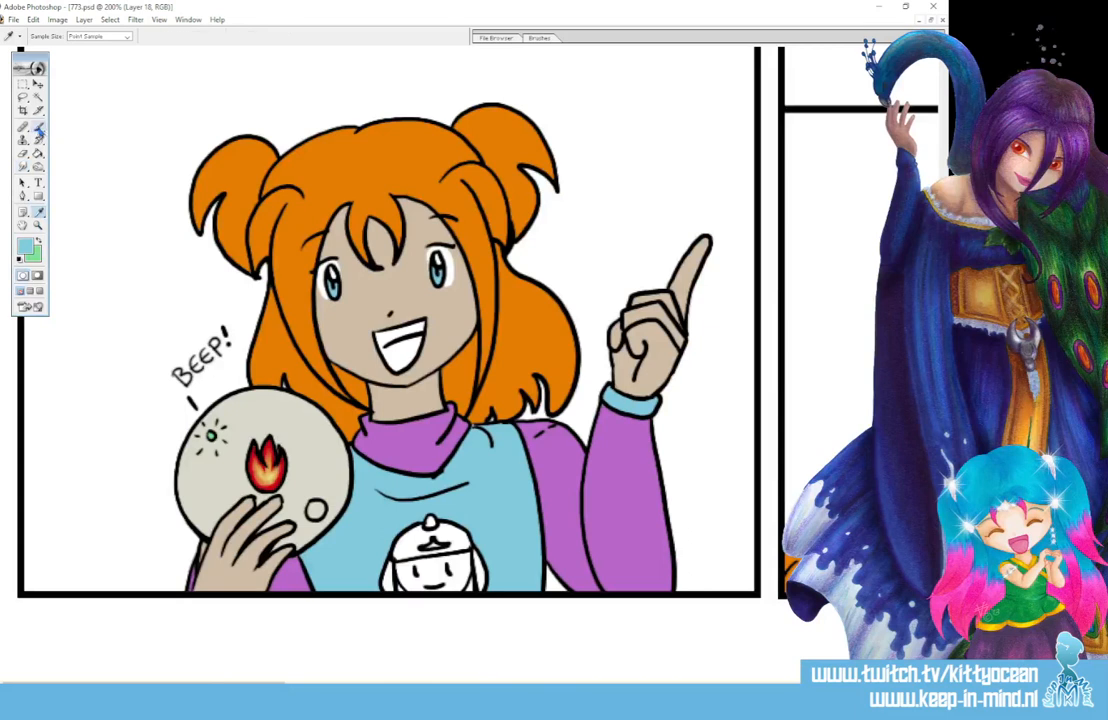
key("b")
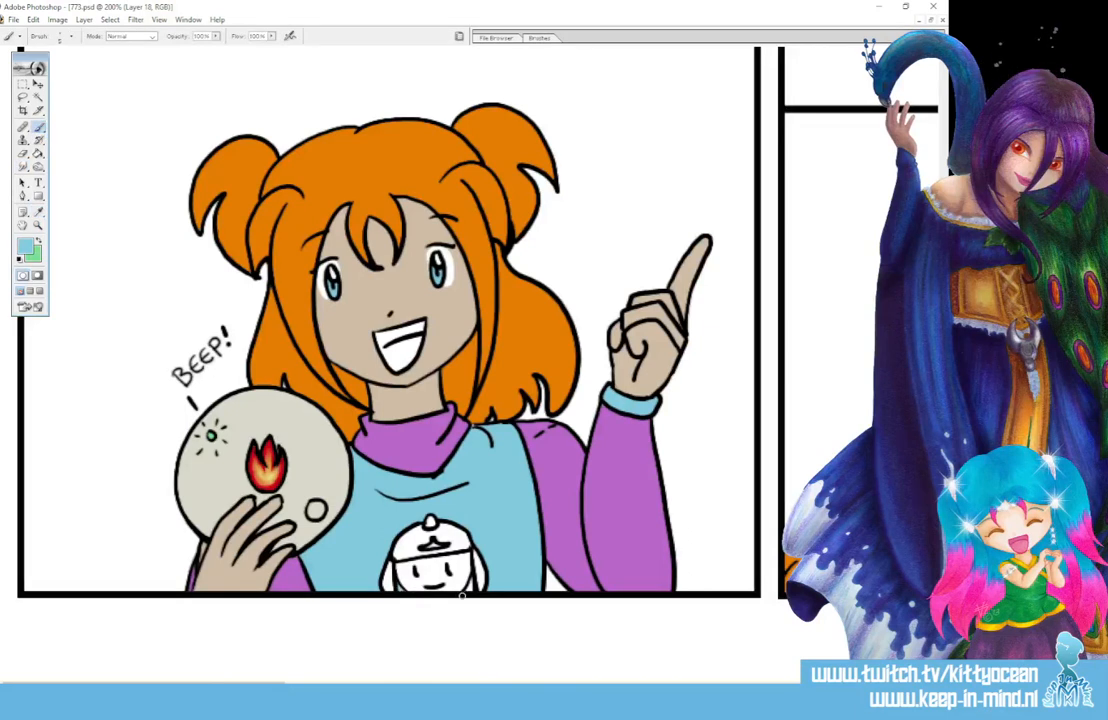
- Set the foreground colour to the fourth panel's emblem yellow #EBEE9F and fill the shirt emblem in the third panel
left_click(30, 251)
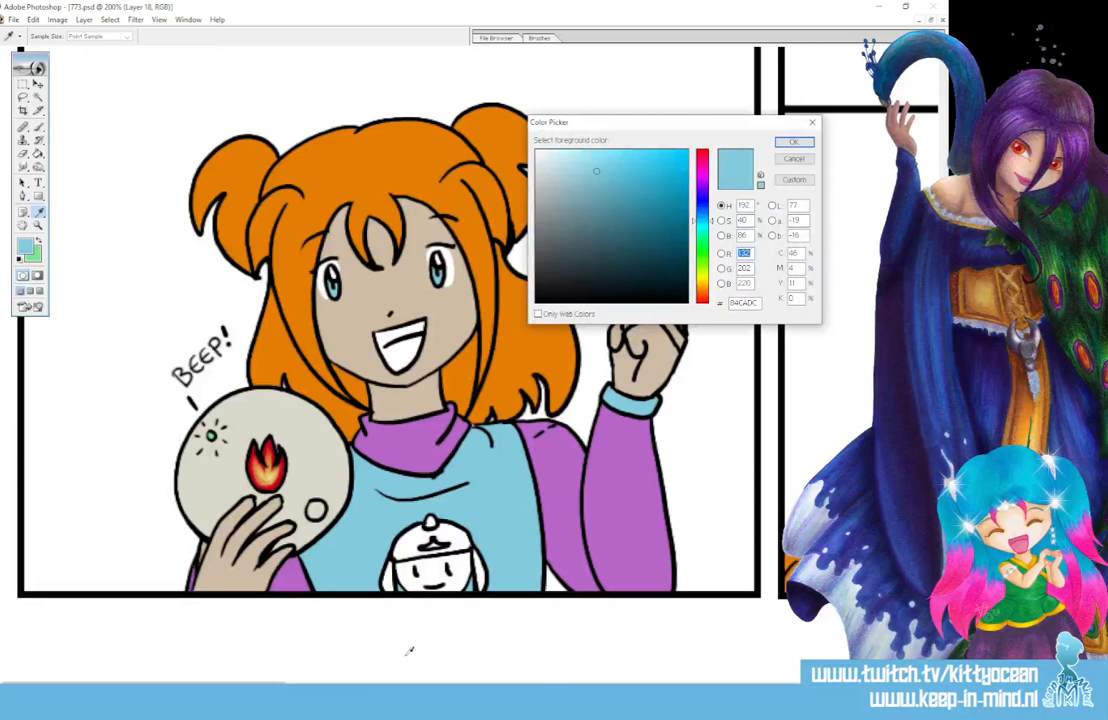
left_click_drag(230, 686, 805, 686)
left_click(622, 580)
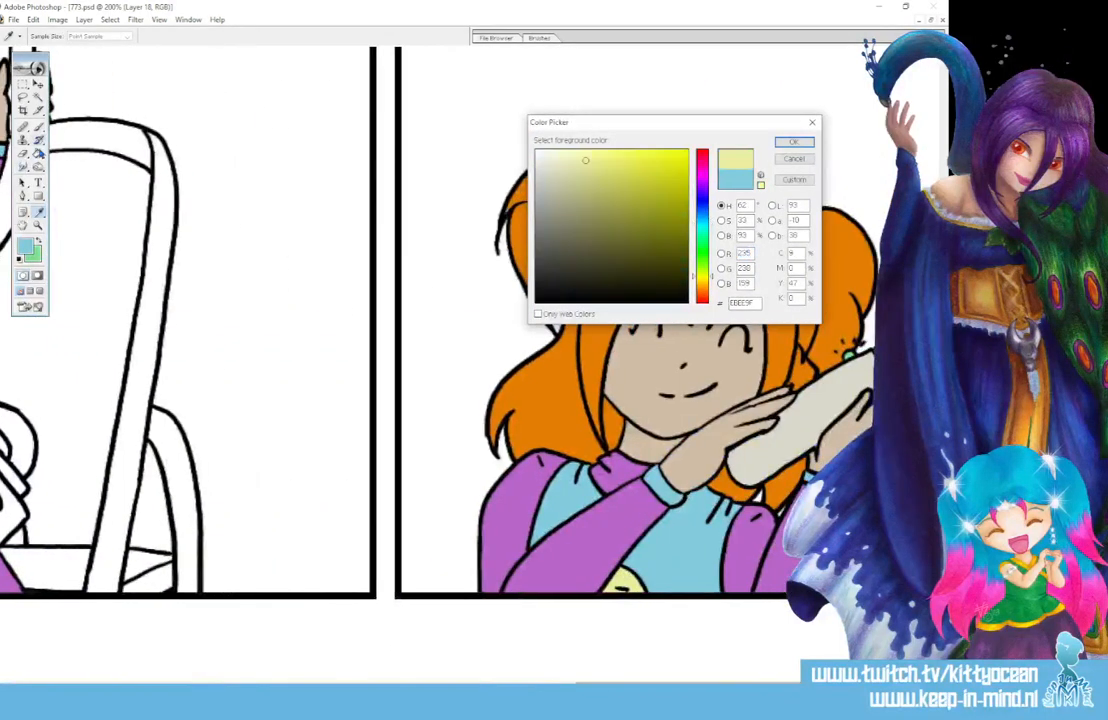
left_click(794, 142)
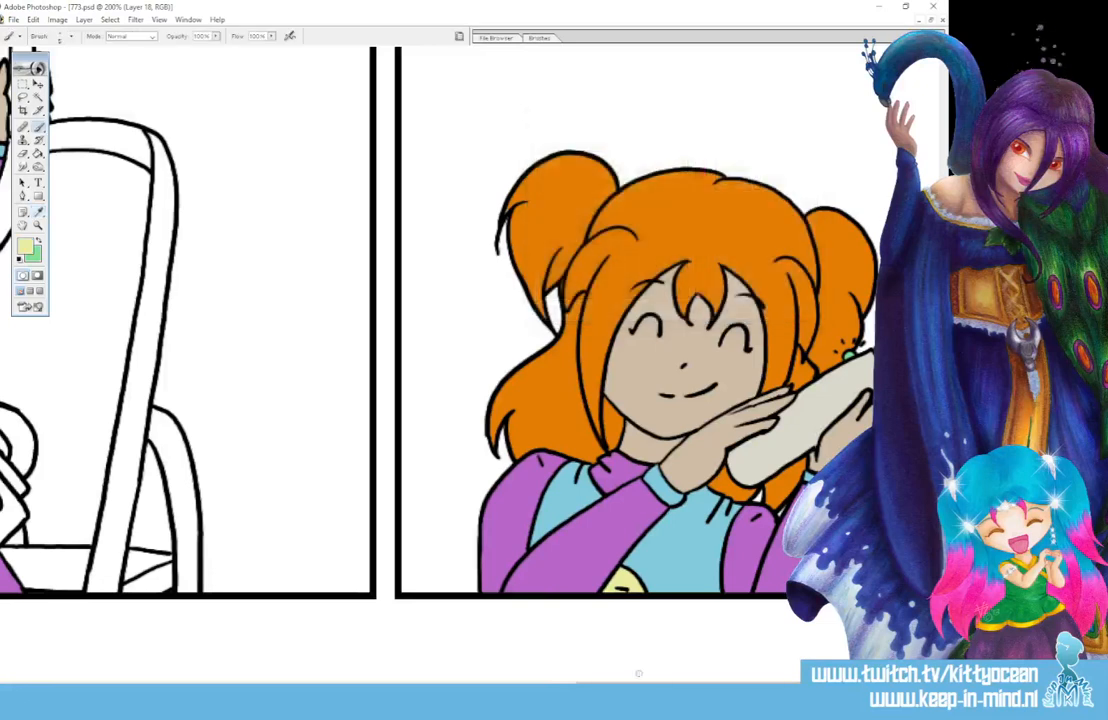
left_click_drag(639, 686, 488, 686)
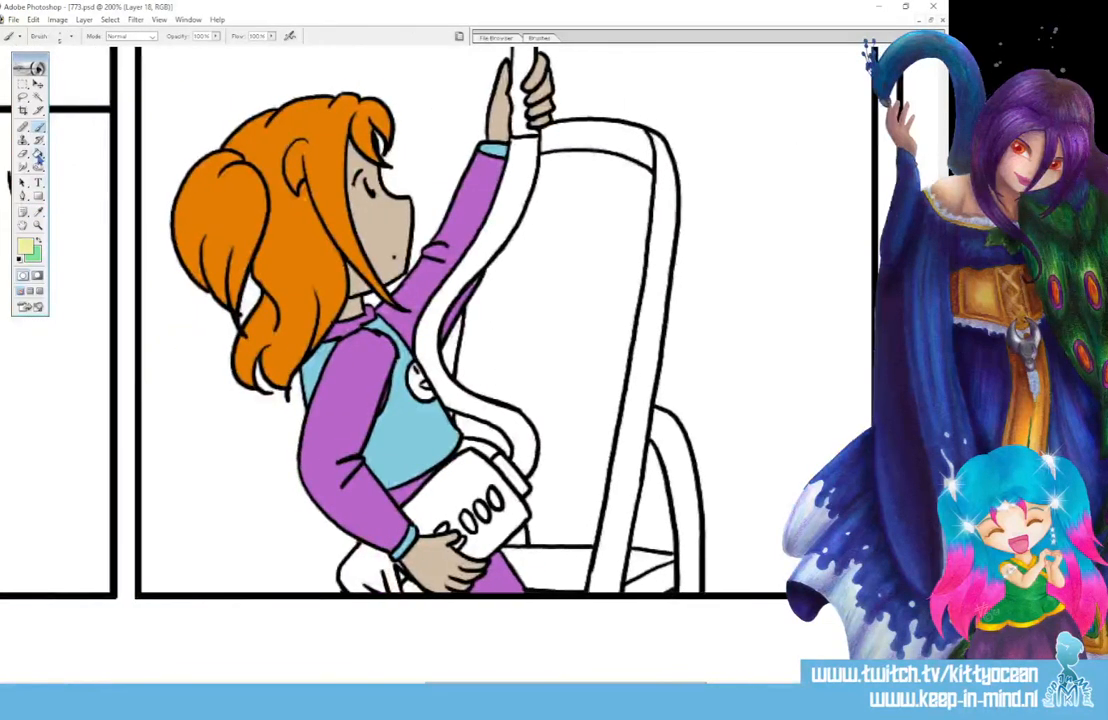
left_click(38, 155)
left_click(416, 382)
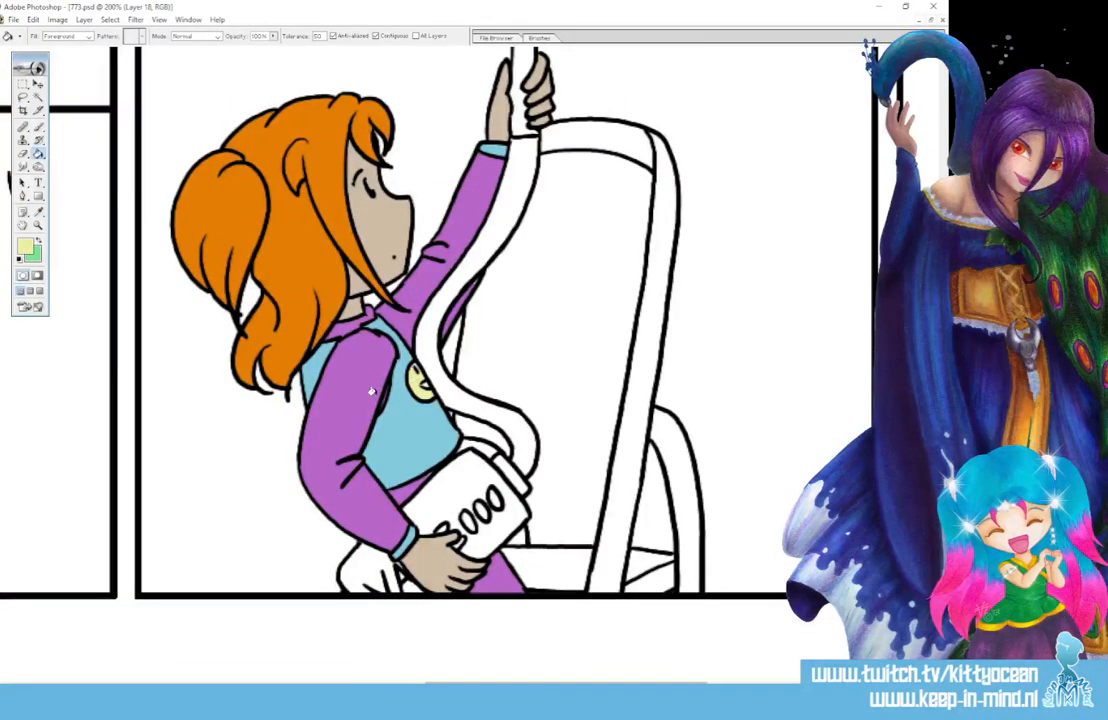
- Fill the face of the shirt emblem in the first panel with the same pale yellow
key("b")
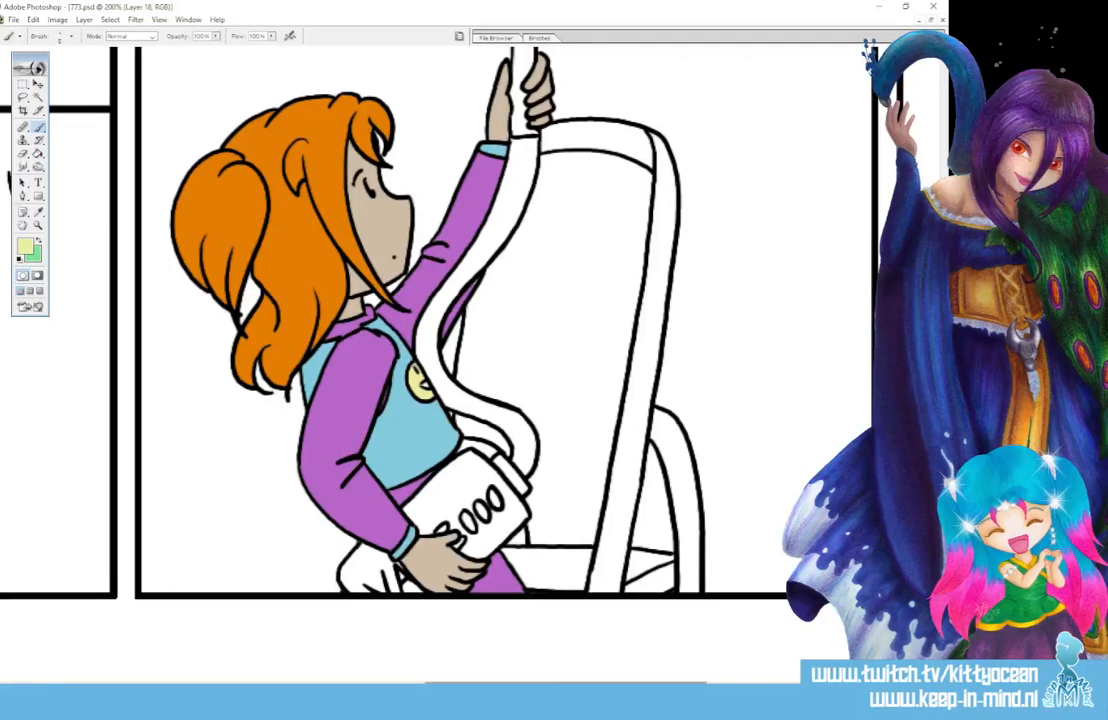
left_click_drag(565, 687, 76, 672)
left_click(38, 155)
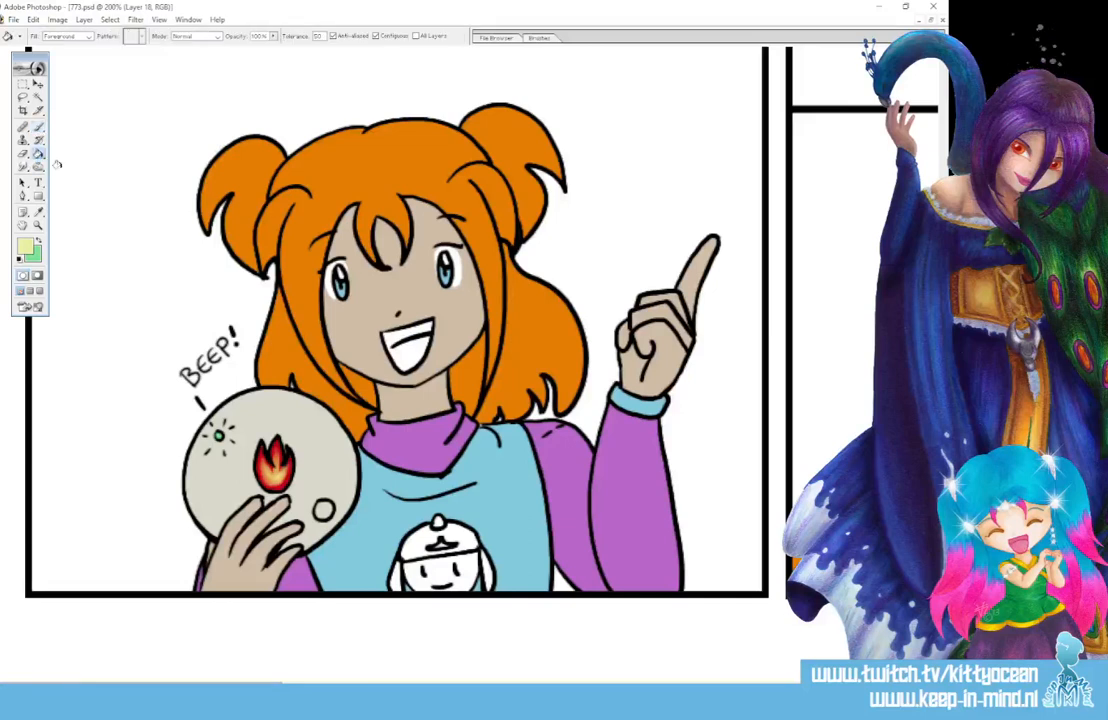
left_click(432, 573)
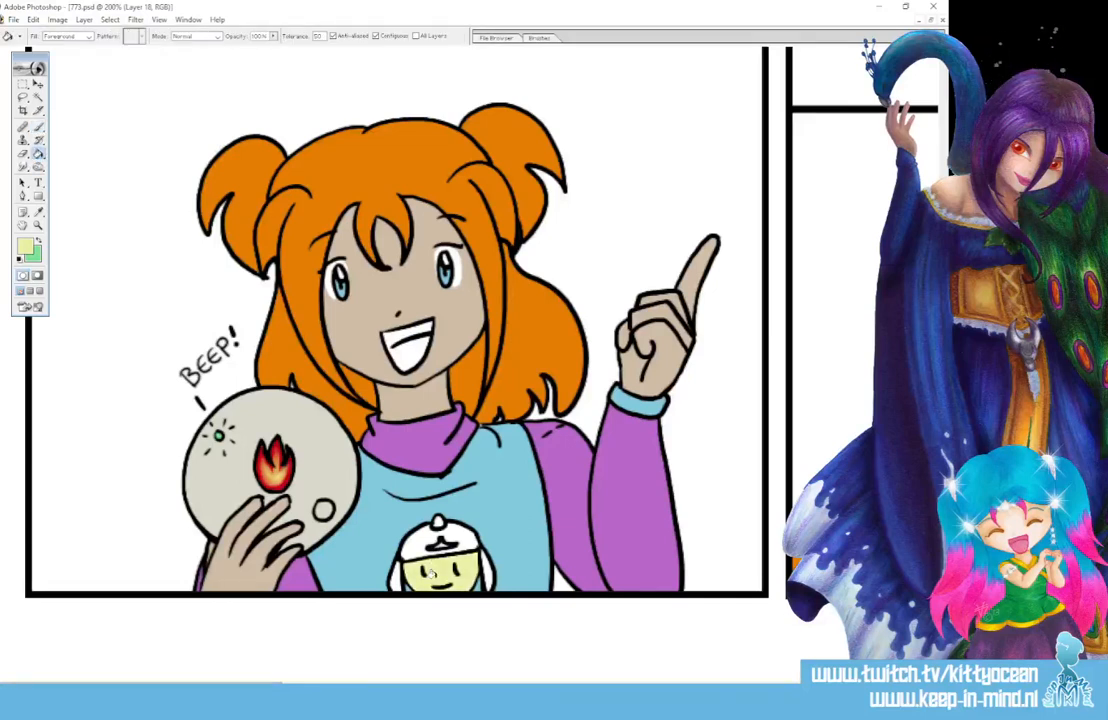
- Fill the first panel emblem's helmet with cream #EBECCB and its side flaps with light grey-beige
left_click(38, 211)
left_click(24, 247)
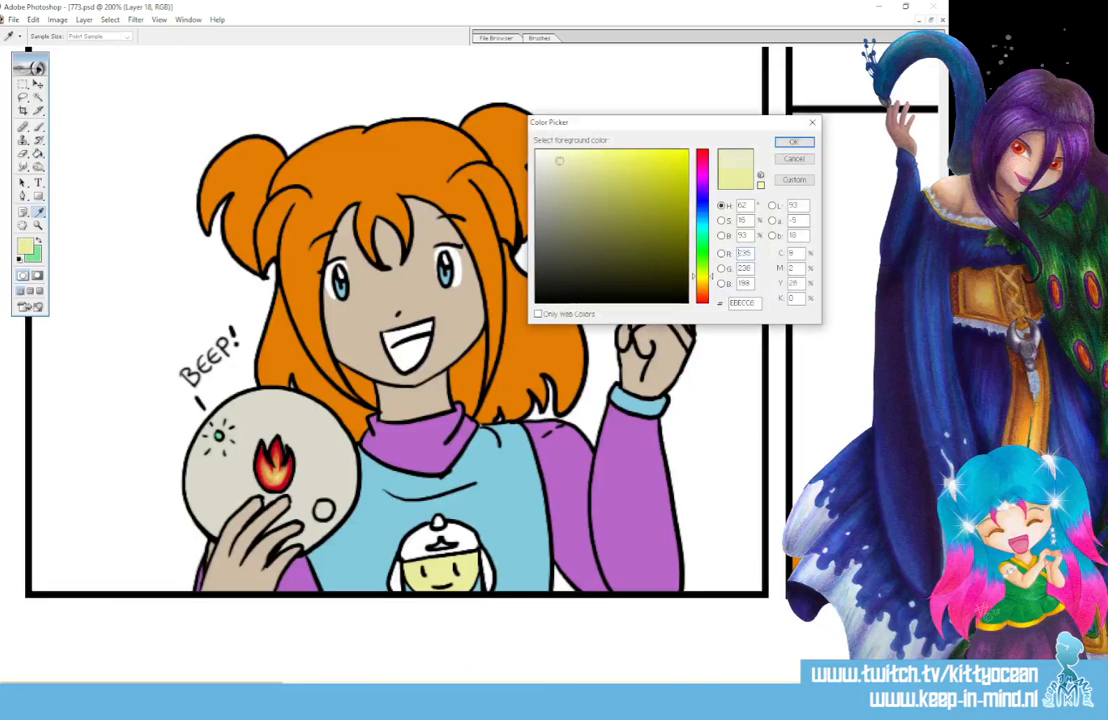
key("Return")
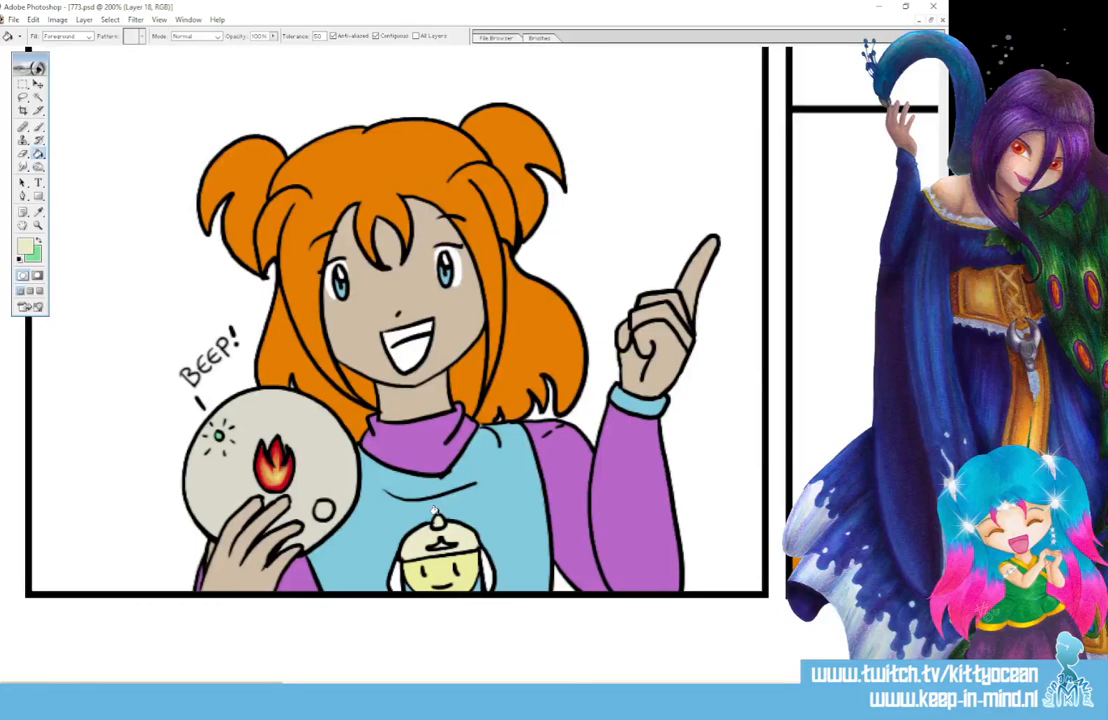
left_click(38, 211)
left_click(24, 247)
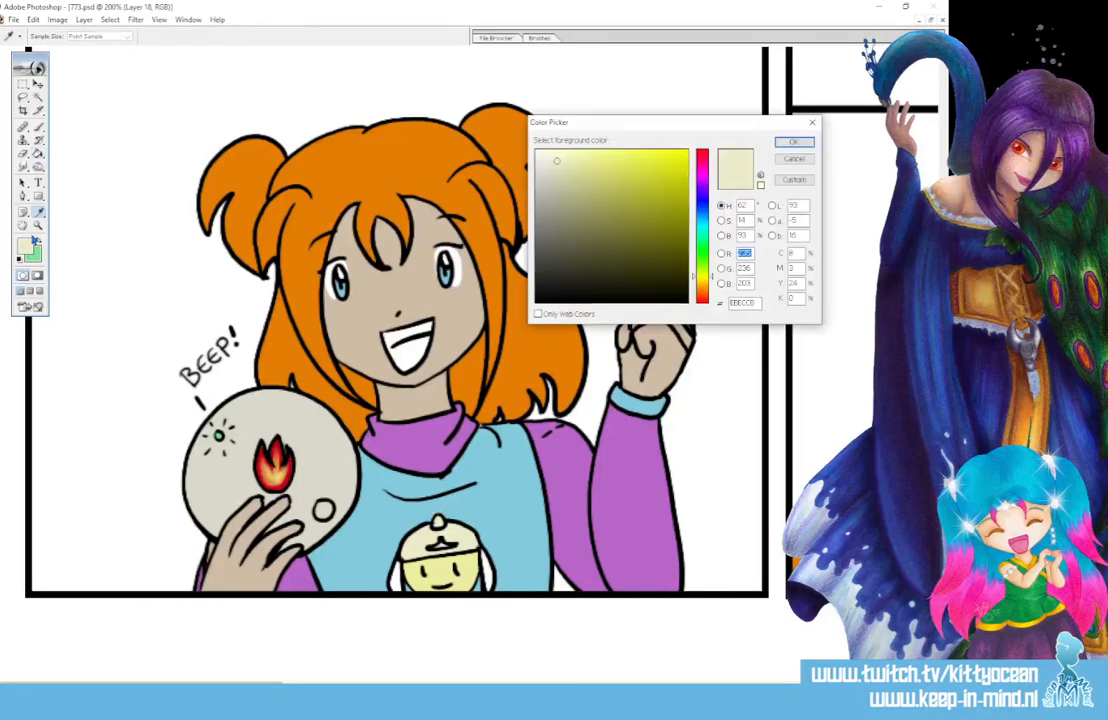
left_click(781, 140)
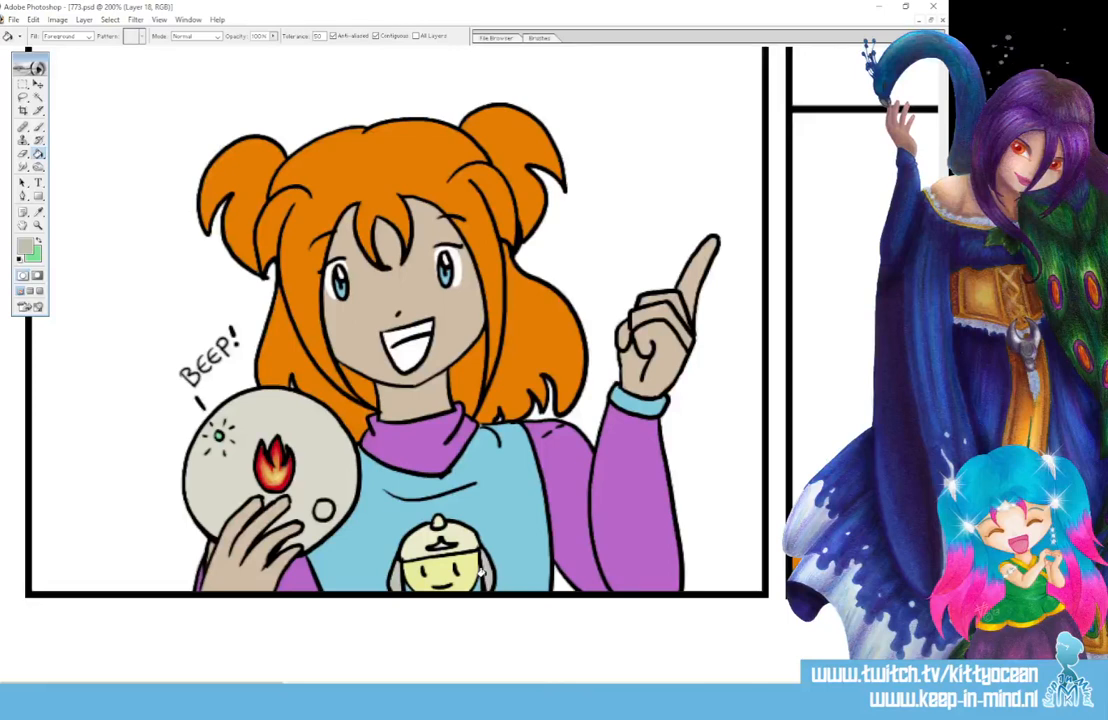
- Change the foreground colour to dark grey, restore the default black and white, and swap them to make white the brush colour
left_click(38, 211)
left_click(24, 247)
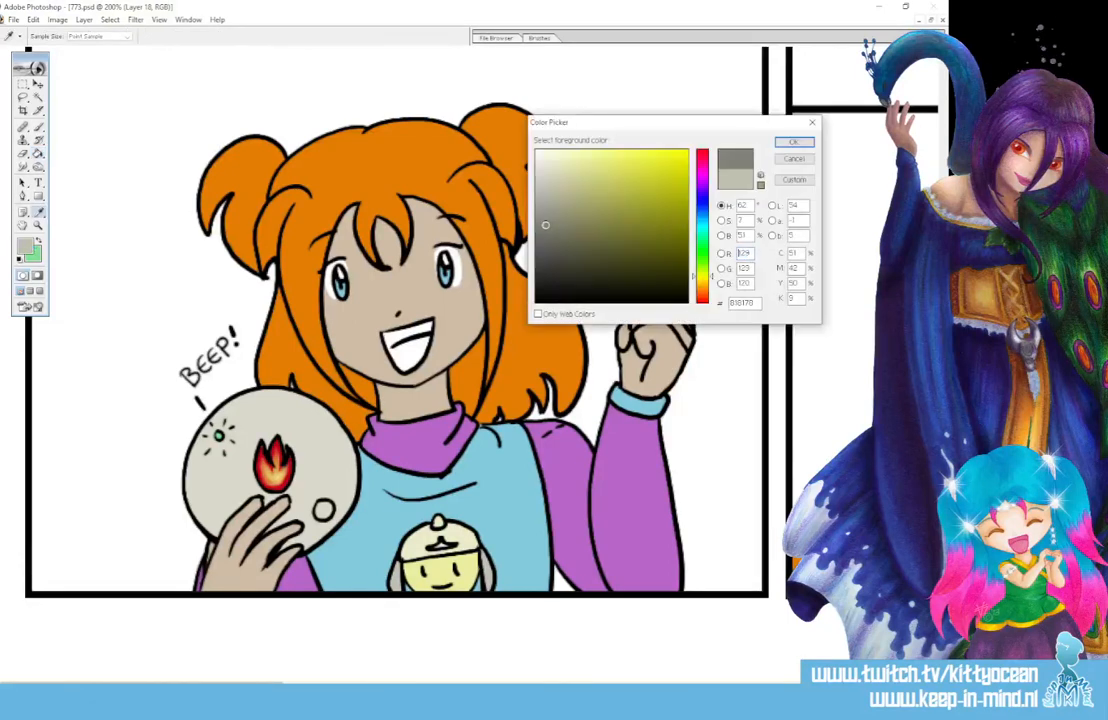
left_click(792, 143)
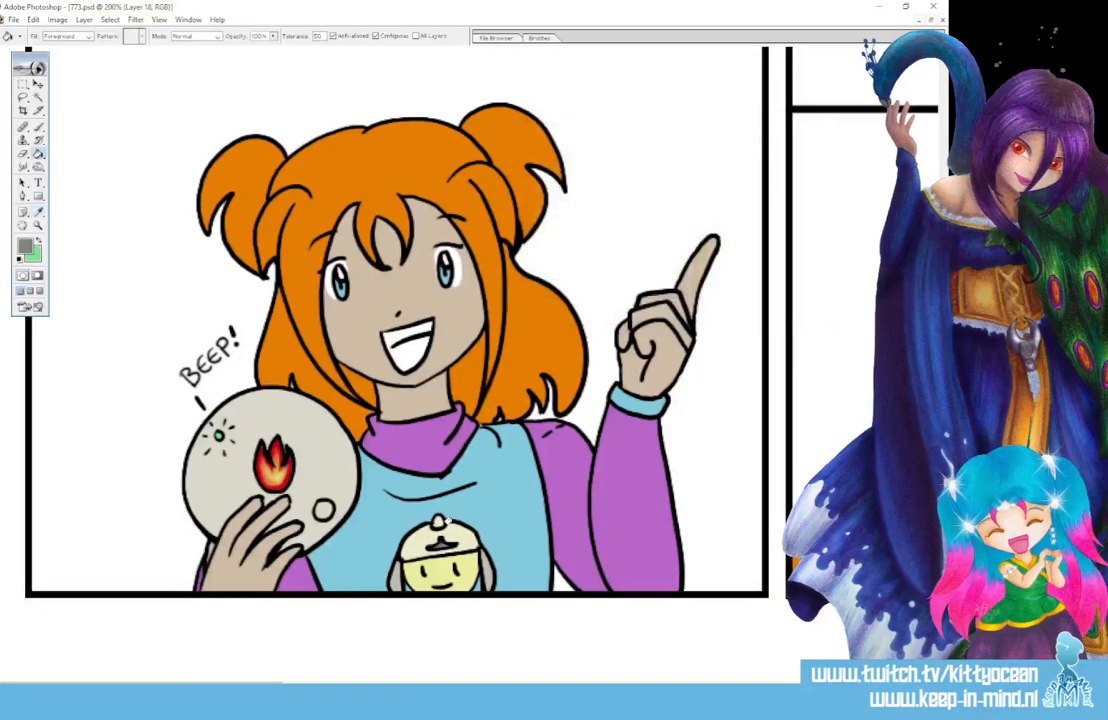
left_click(19, 259)
left_click(39, 240)
left_click(39, 127)
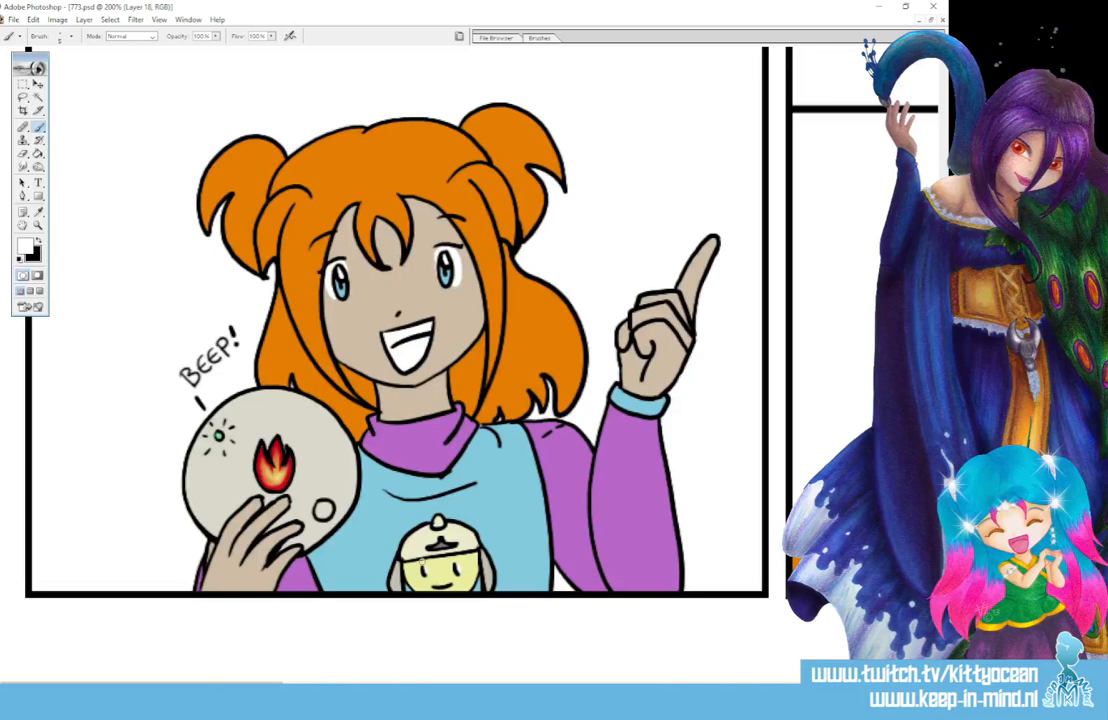
- Set the foreground colour to magenta #AD1781 and fill the girl's open mouth in the first panel
left_click(26, 246)
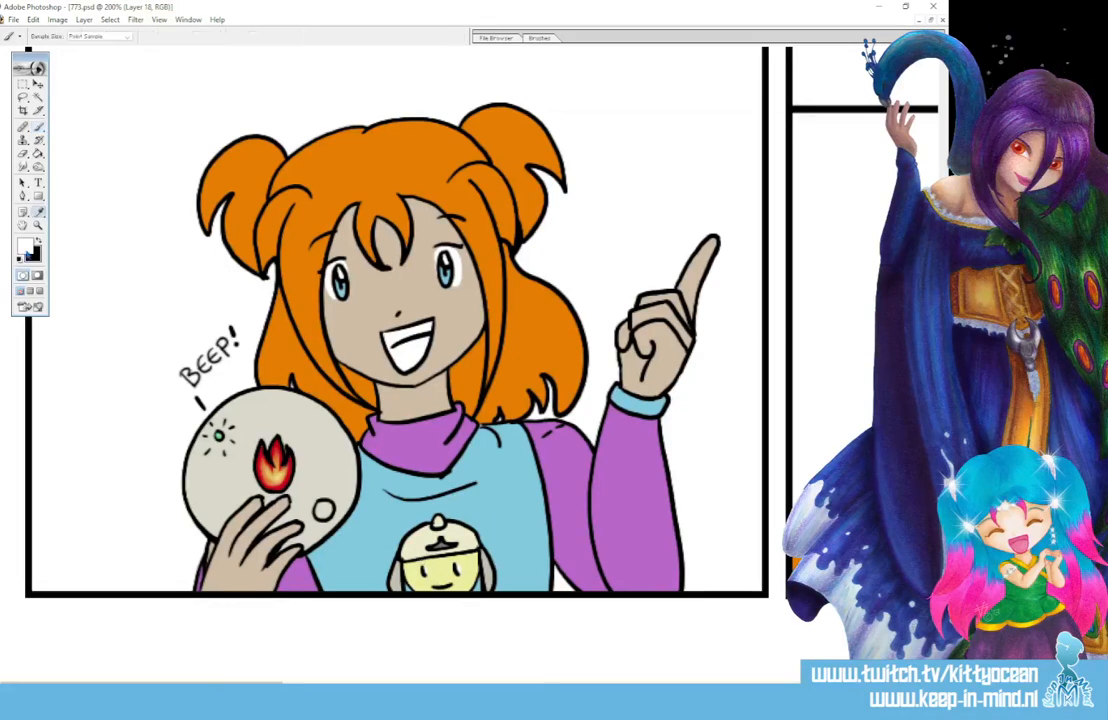
left_click(703, 172)
left_click(638, 185)
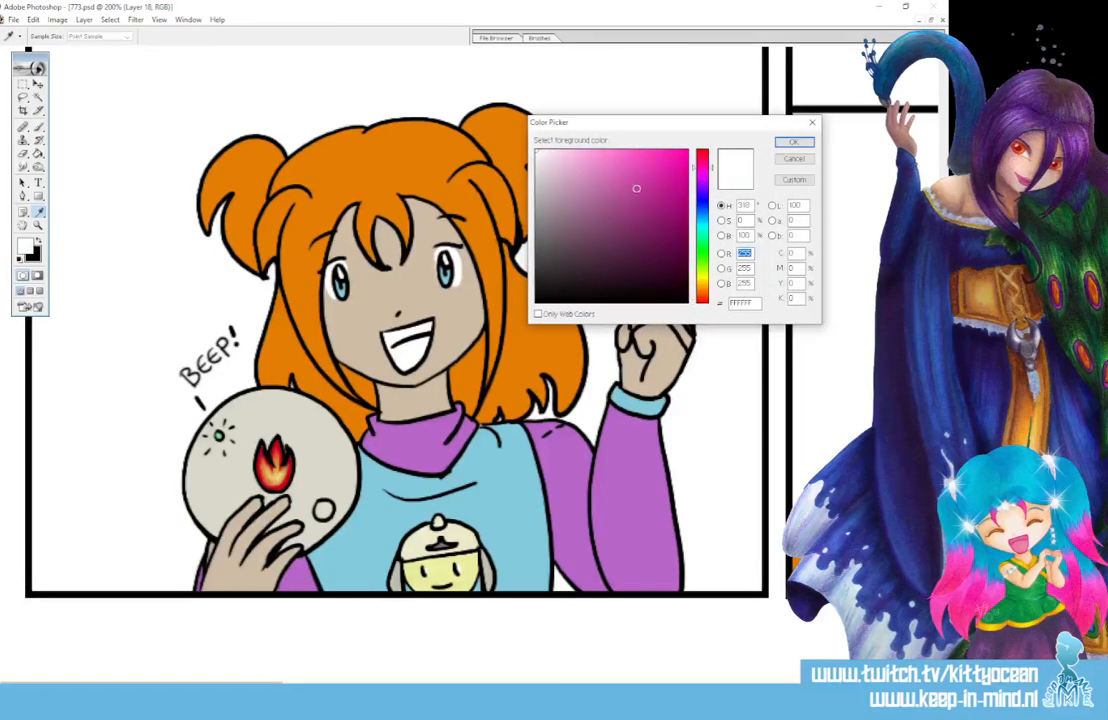
left_click(663, 193)
left_click(794, 142)
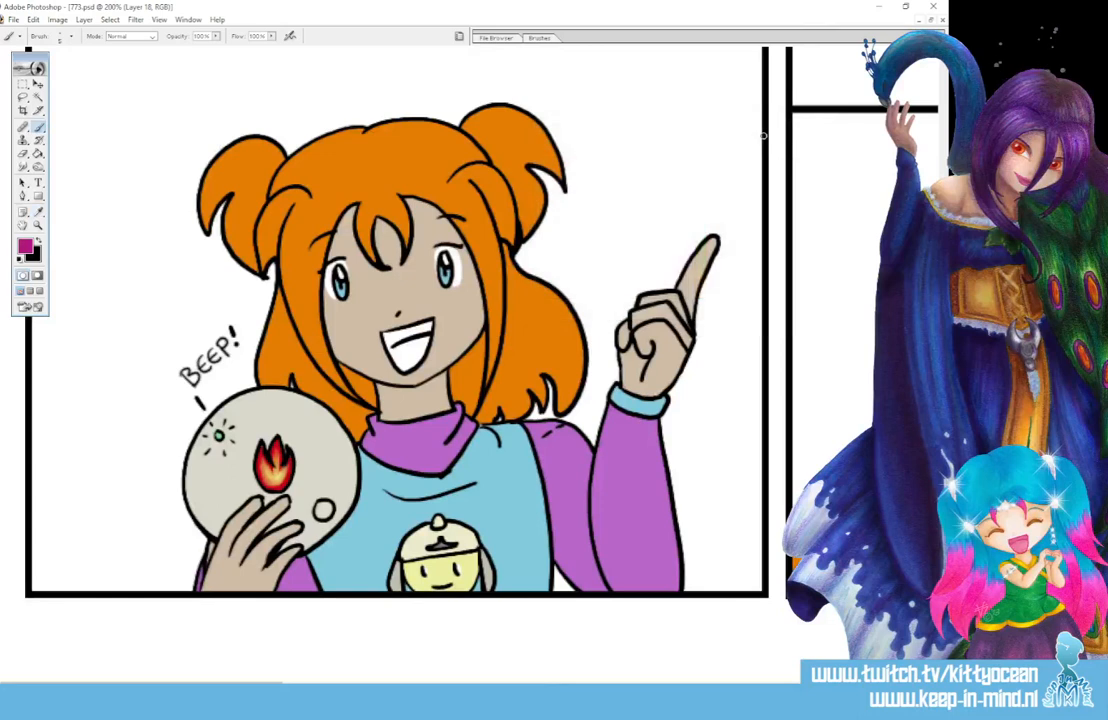
left_click(38, 153)
left_click(401, 348)
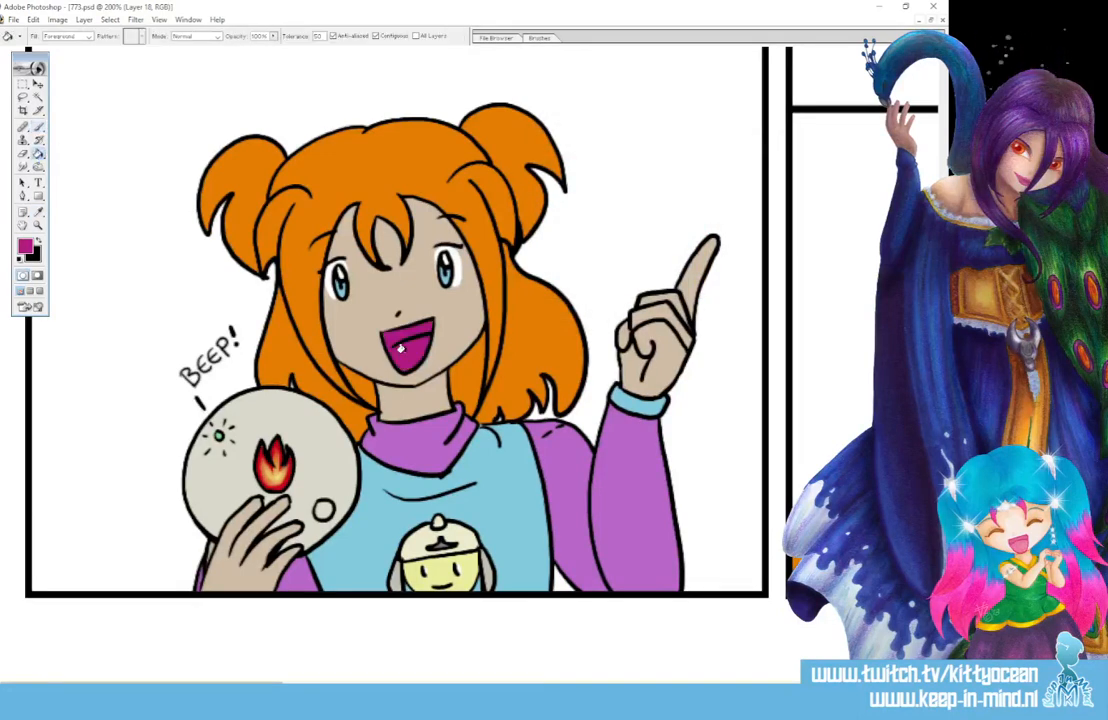
- Change the foreground colour to a lighter pink and brush in the tongue inside the first panel's mouth
left_click(25, 246)
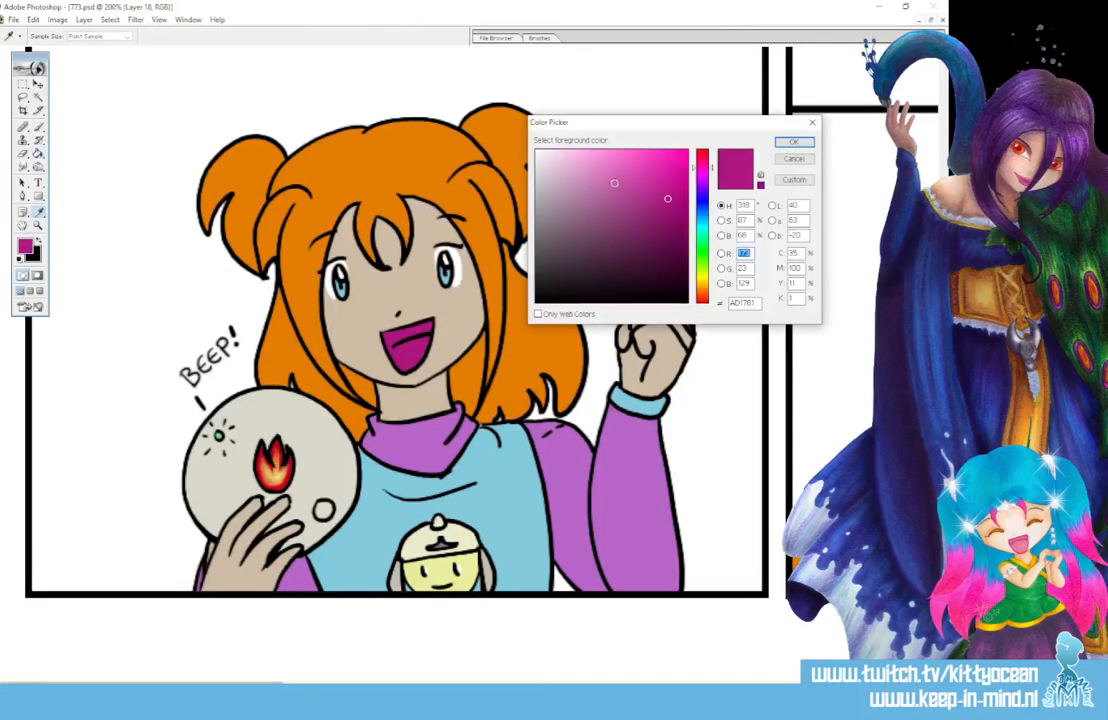
left_click(793, 142)
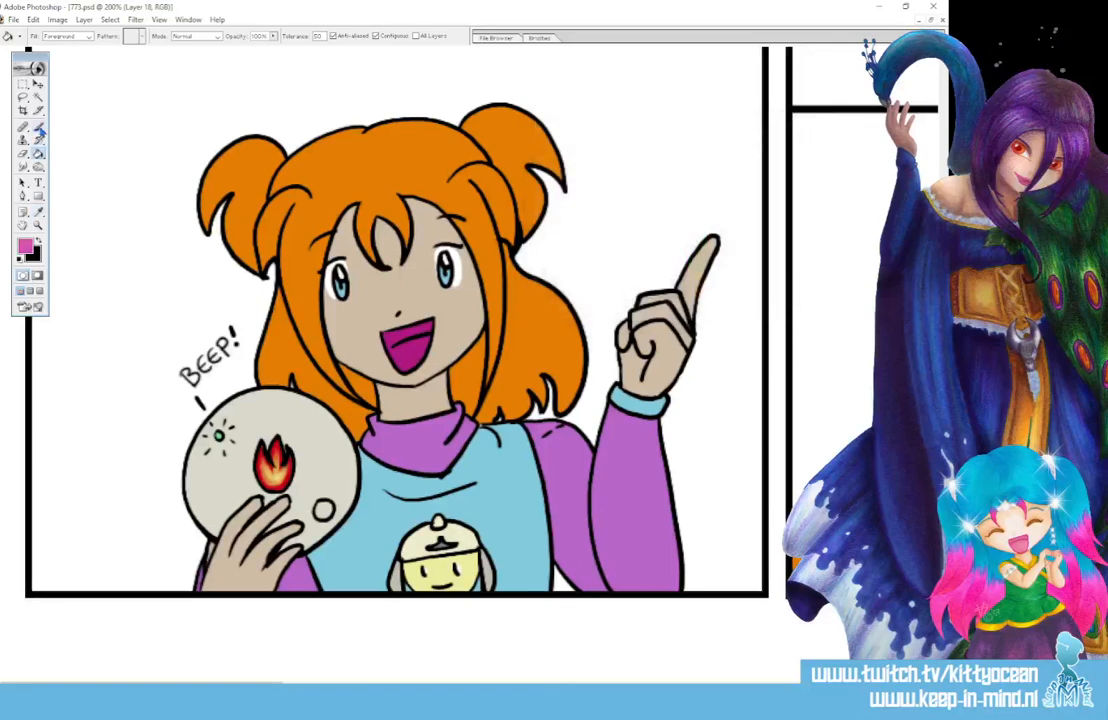
key("b")
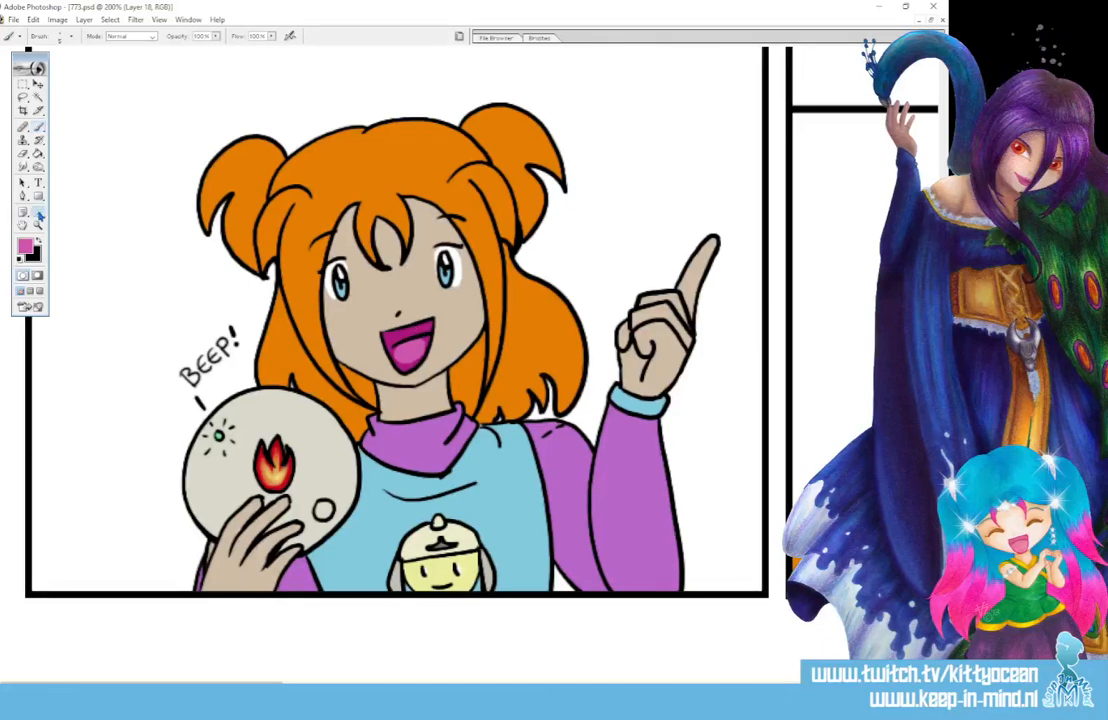
- Sample the orange of the first panel's hair as the colour for the Brush
key("i")
left_click(270, 198)
key("b")
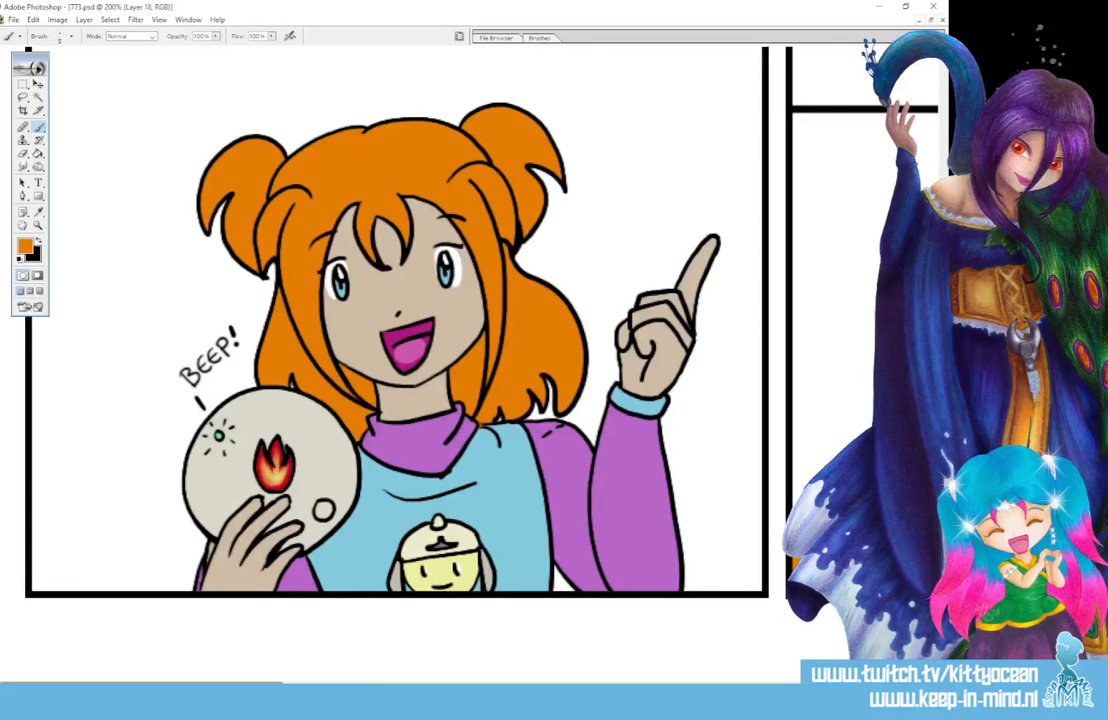
- Set the foreground colour to grey-brown #867B6F and fill the shaft of the pole in the second panel
left_click_drag(268, 684, 470, 684)
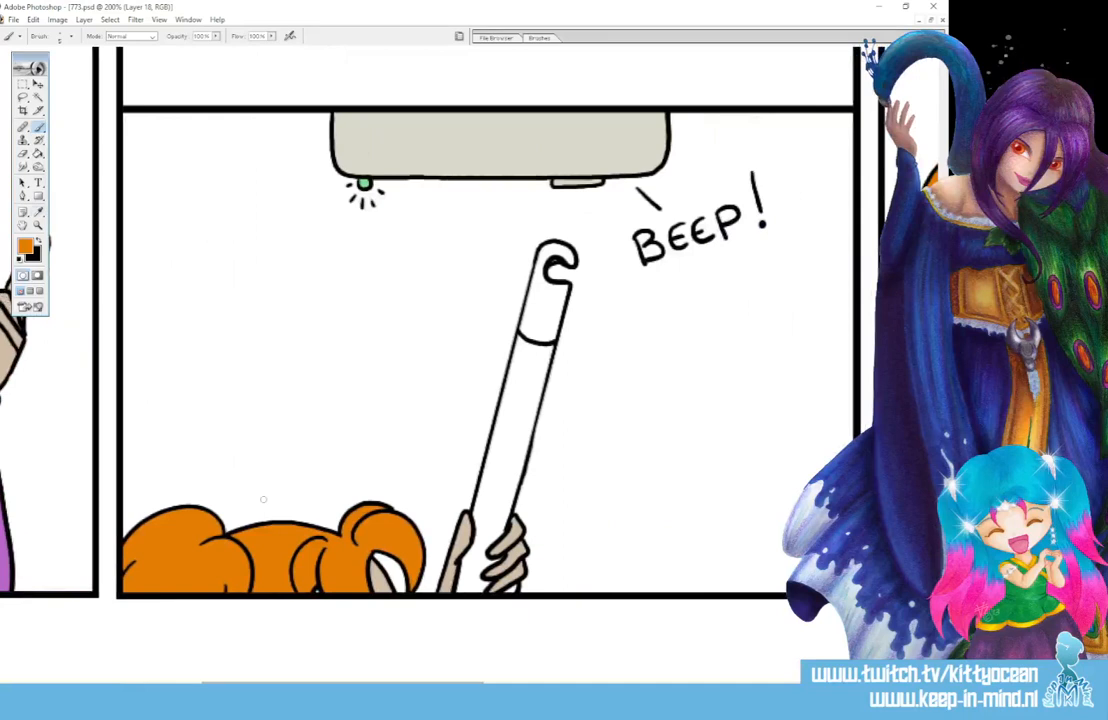
left_click(26, 245)
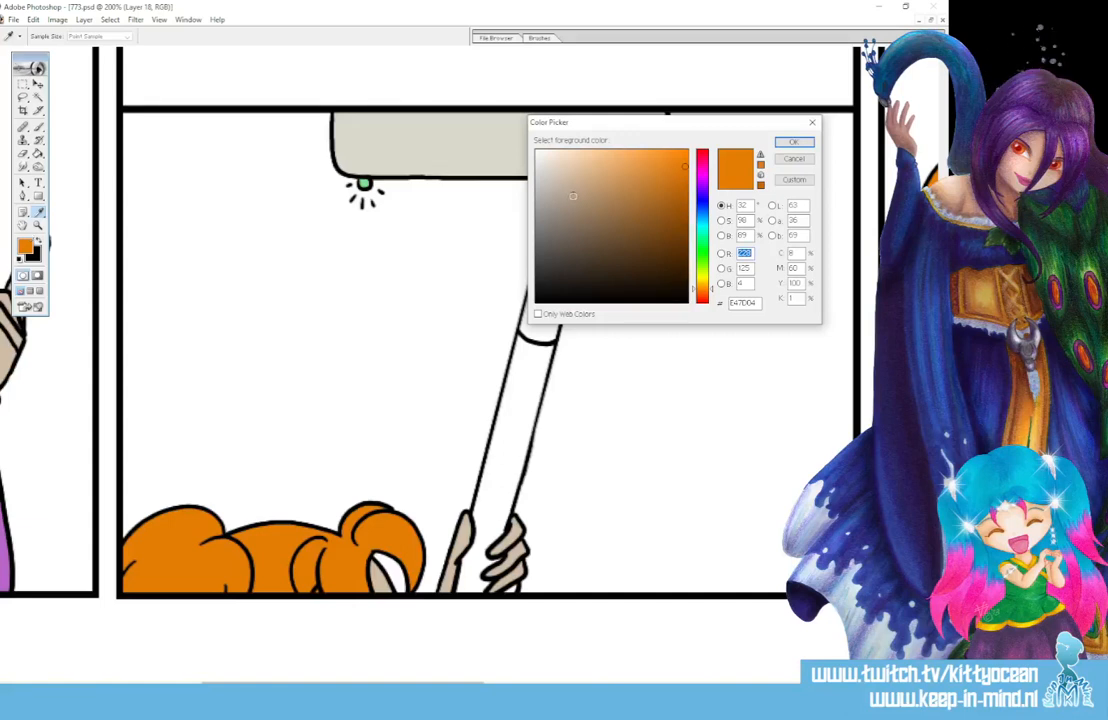
left_click(567, 205)
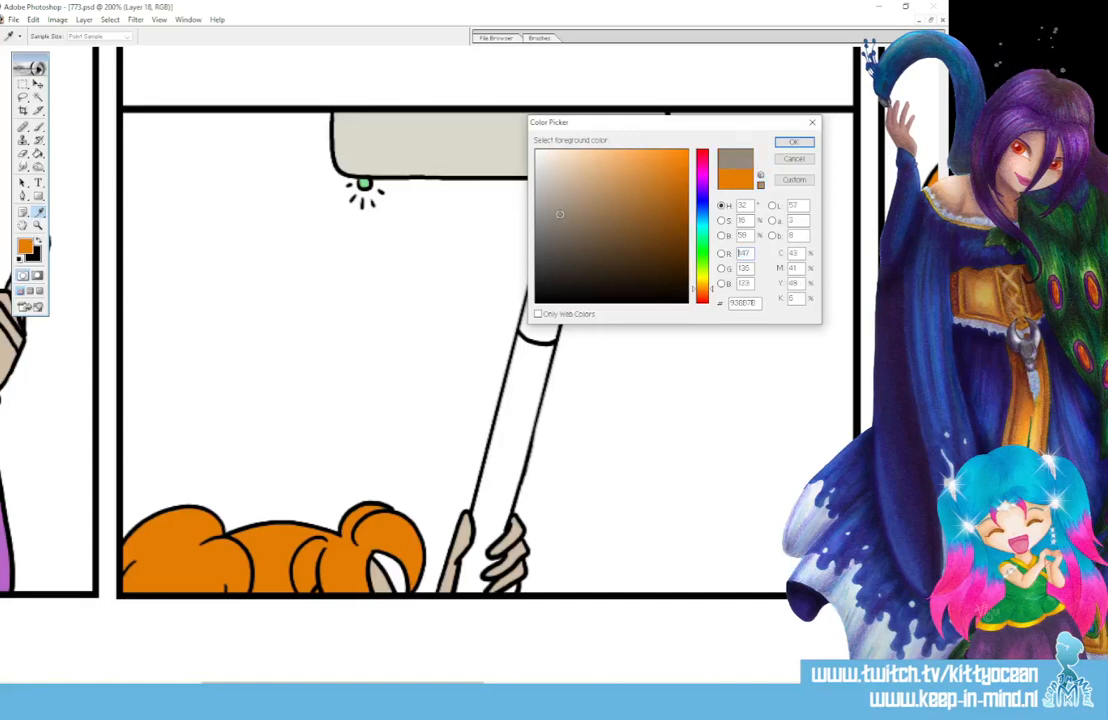
key("Return")
key("b")
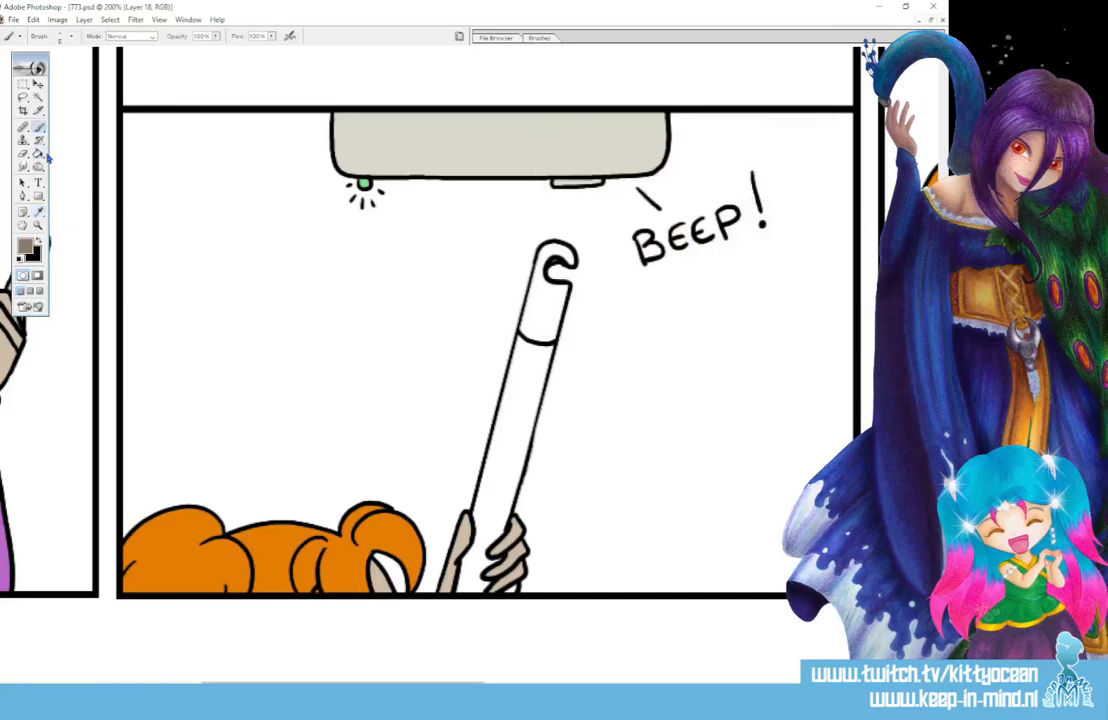
key("g")
left_click(510, 430)
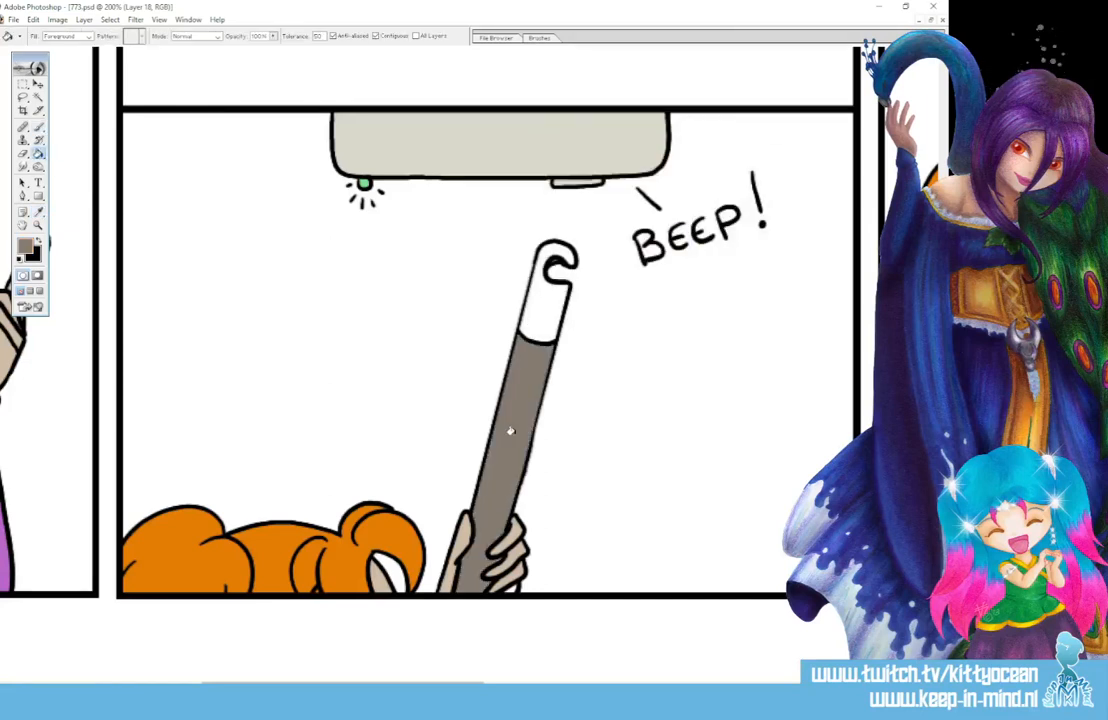
- Change the foreground colour to green and colour the hooked end of the pole in the second panel
left_click(38, 211)
left_click(25, 245)
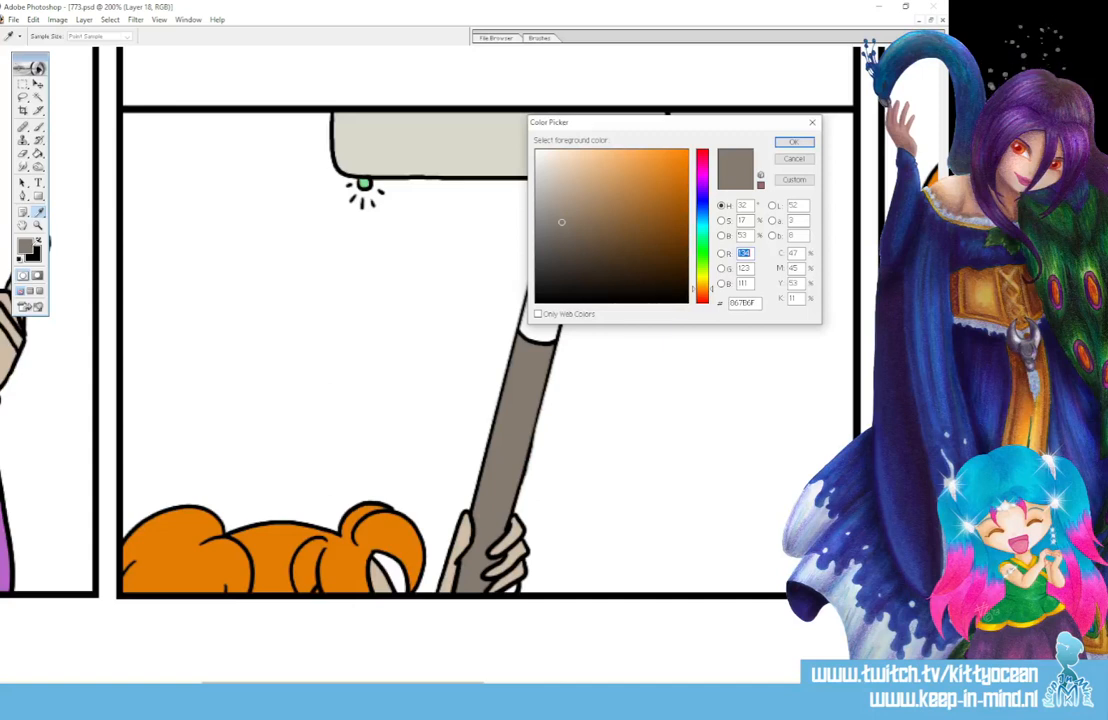
left_click(702, 252)
left_click(652, 237)
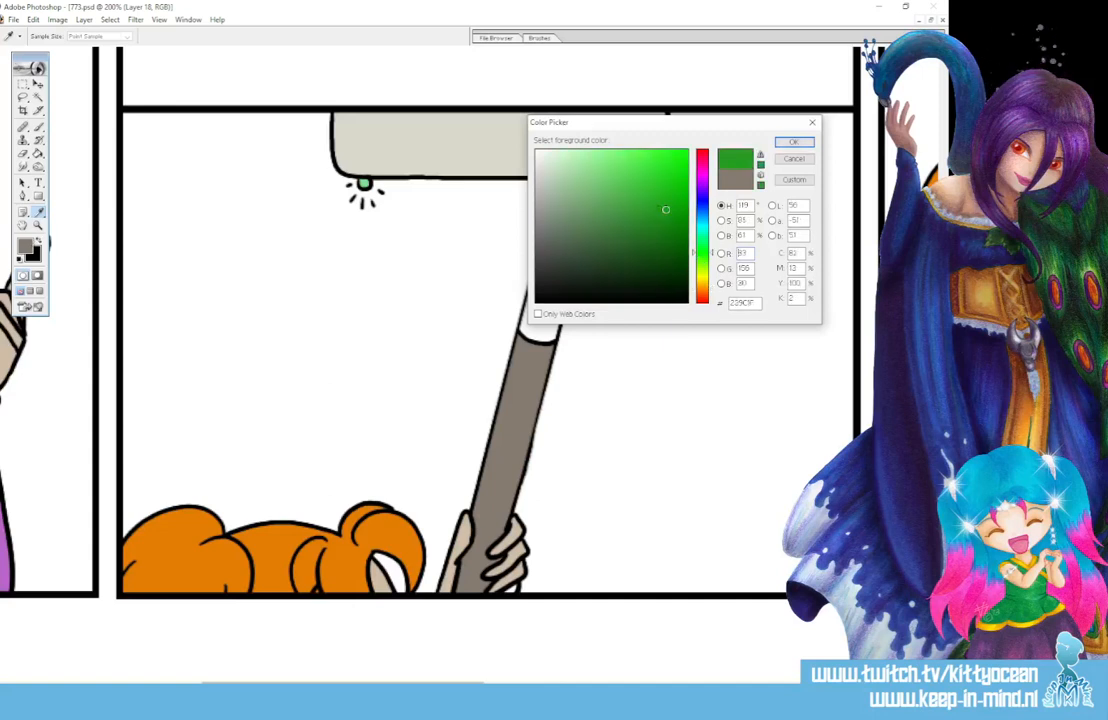
left_click(794, 142)
key("g")
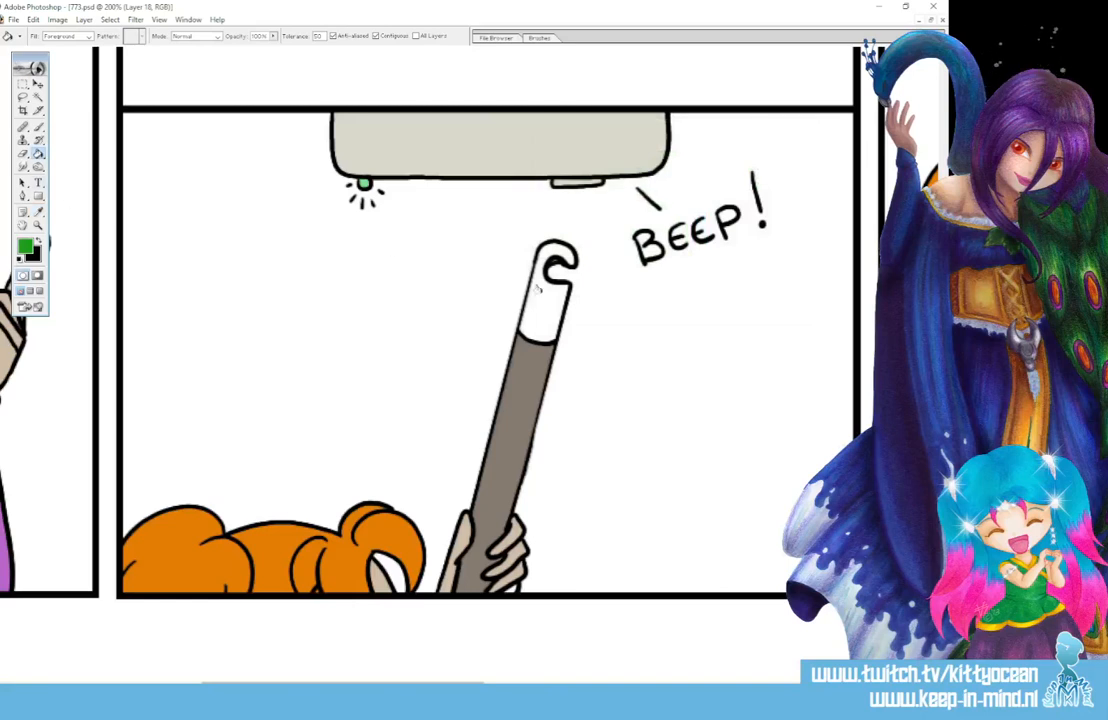
left_click(530, 305)
key("b")
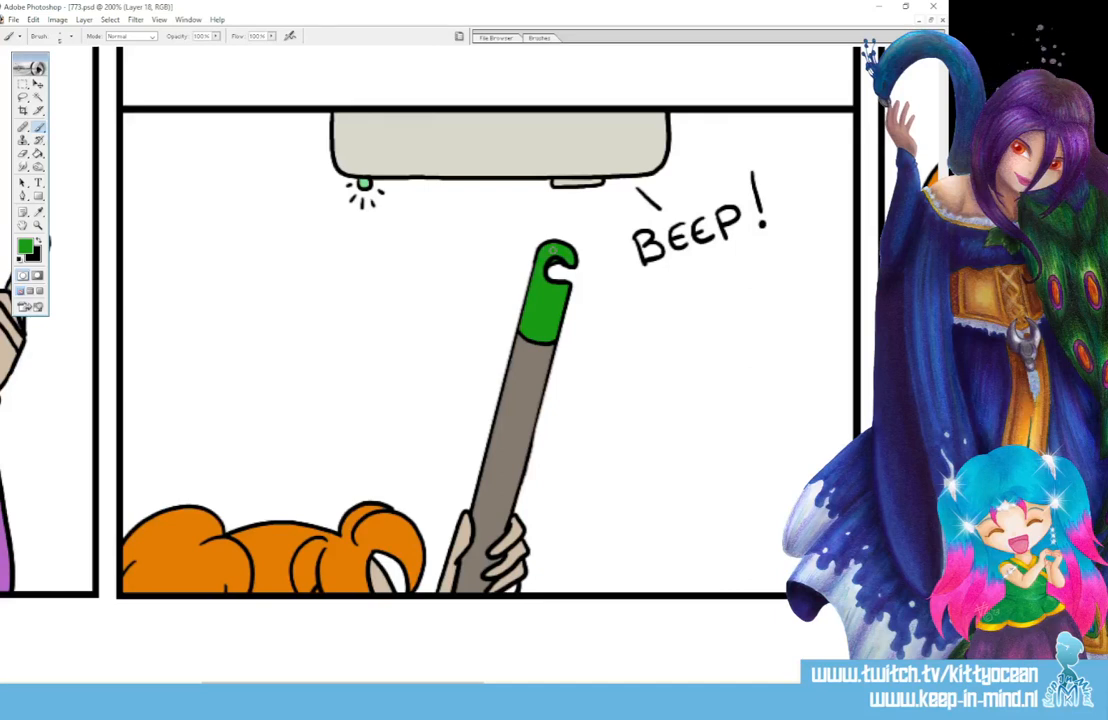
- Sample the skin tone from the hand gripping the pole in the second panel for touching up the fingers
key("i")
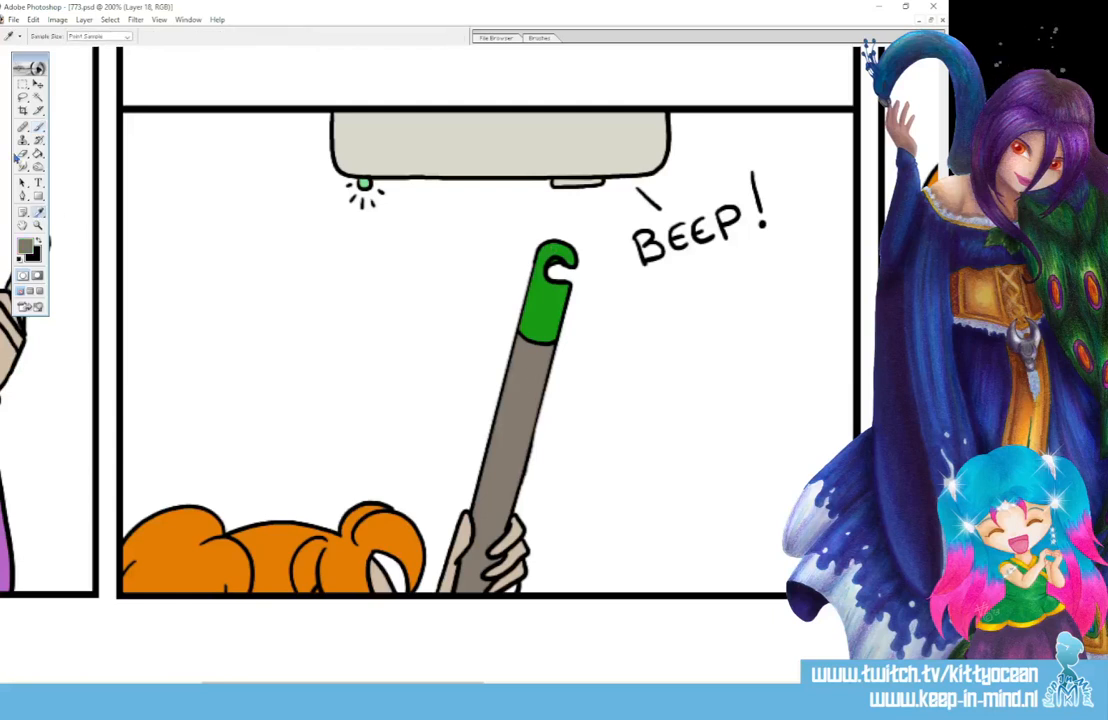
left_click(38, 126)
left_click(513, 530)
left_click(38, 154)
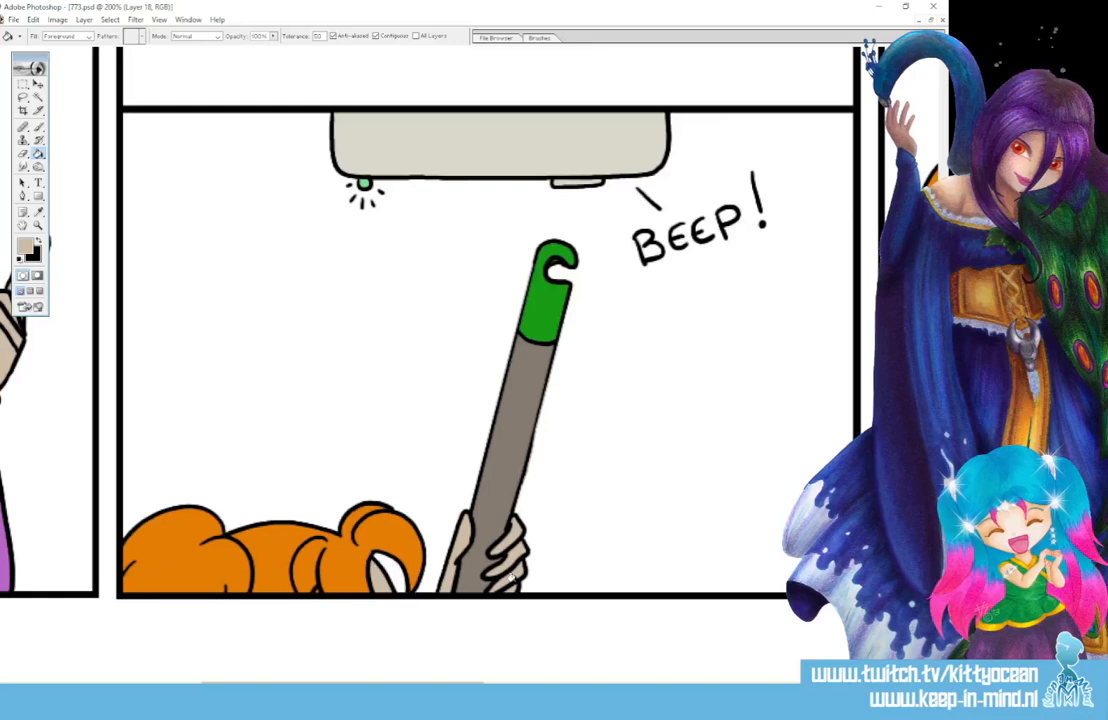
- Set the foreground colour to a neutral grey and fill the top band of the chair's backrest in the third panel
scroll(450, 320, "right", 10)
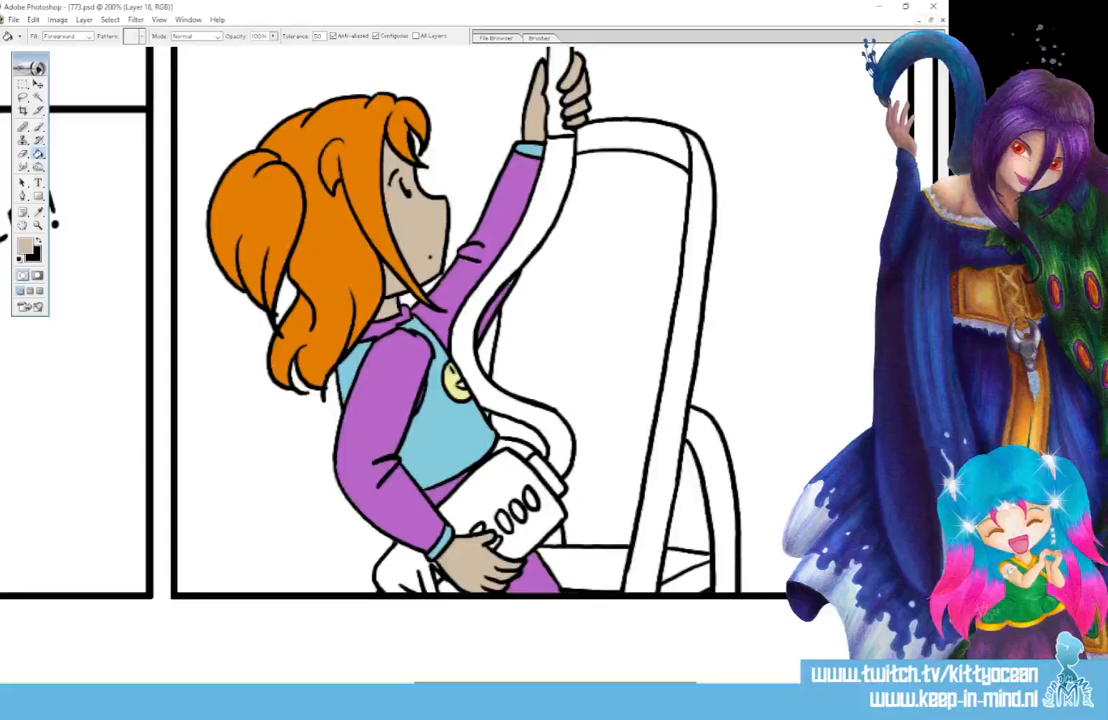
left_click(38, 210)
left_click(26, 246)
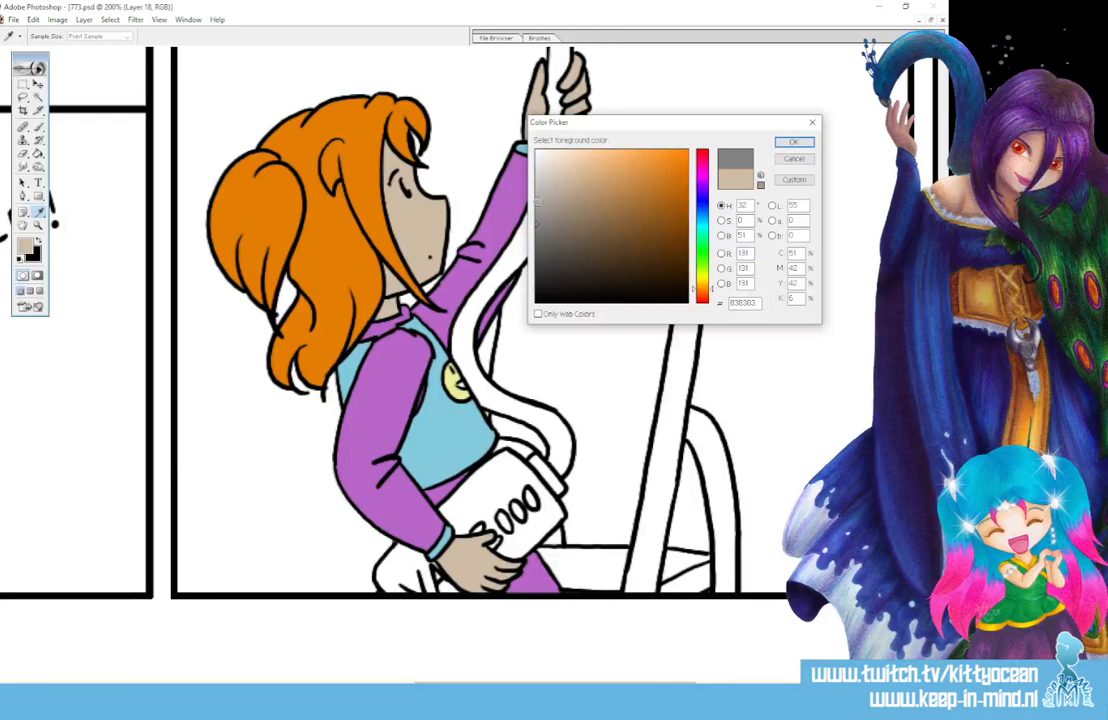
left_click(794, 142)
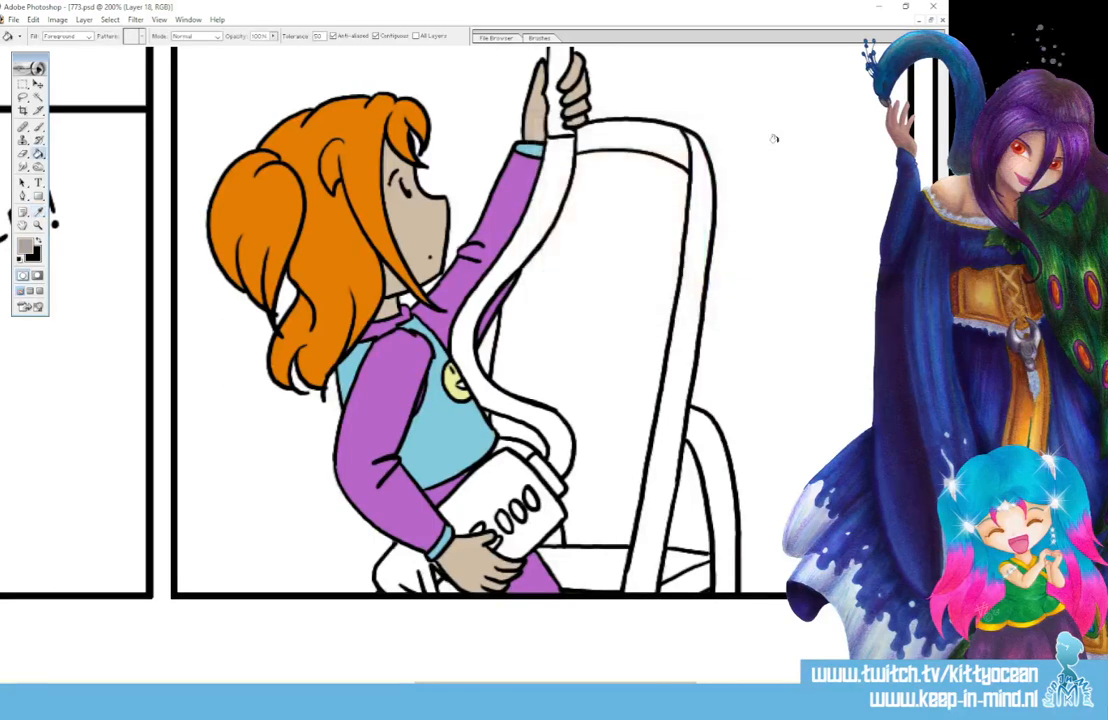
left_click(610, 127)
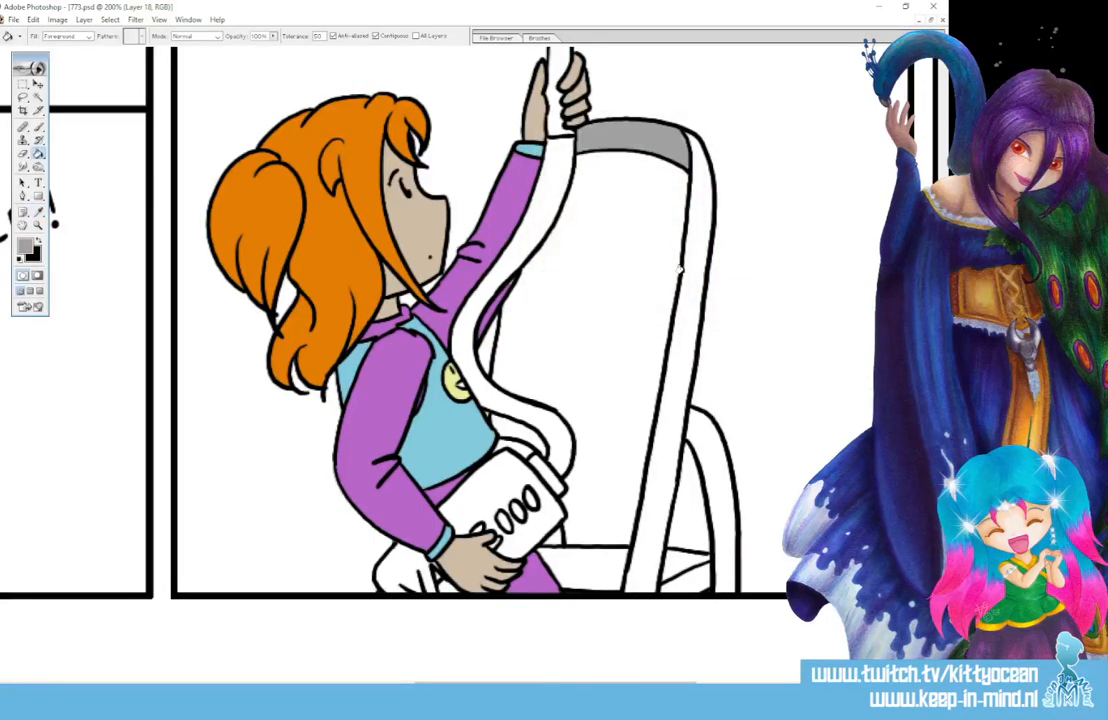
- Fill the tall frame behind the girl, its base and its side supports with the current grey using the Paint Bucket
left_click(680, 269)
left_click(675, 560)
left_click(685, 581)
left_click(594, 566)
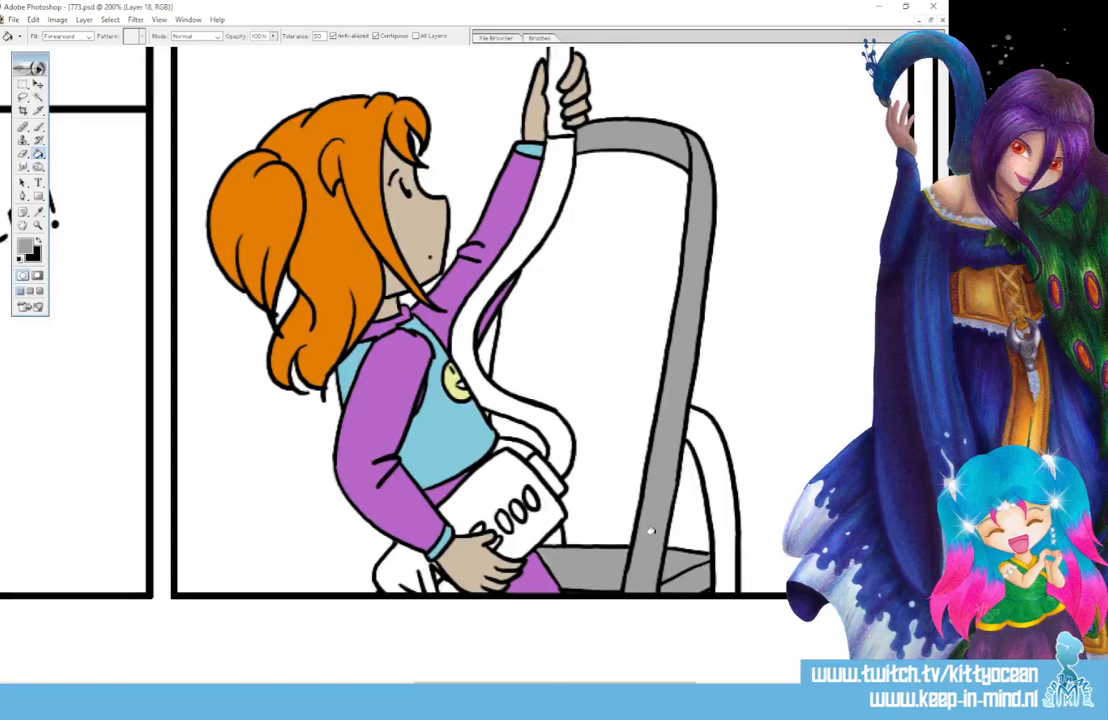
left_click(715, 502)
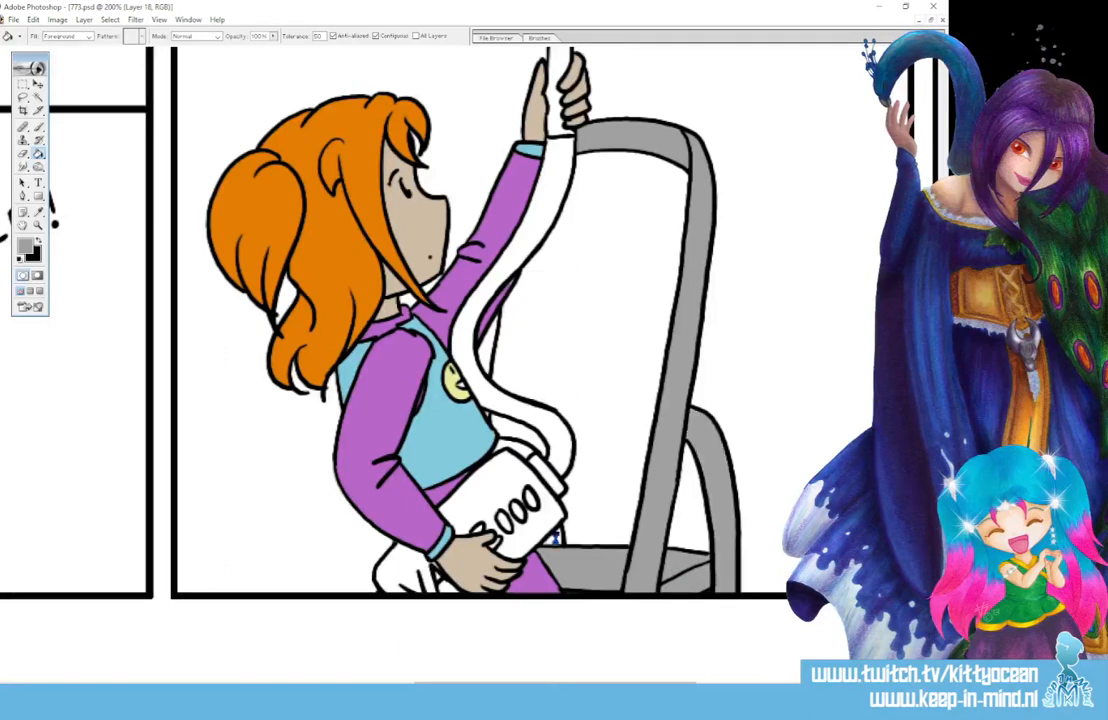
left_click(512, 448)
left_click(485, 349)
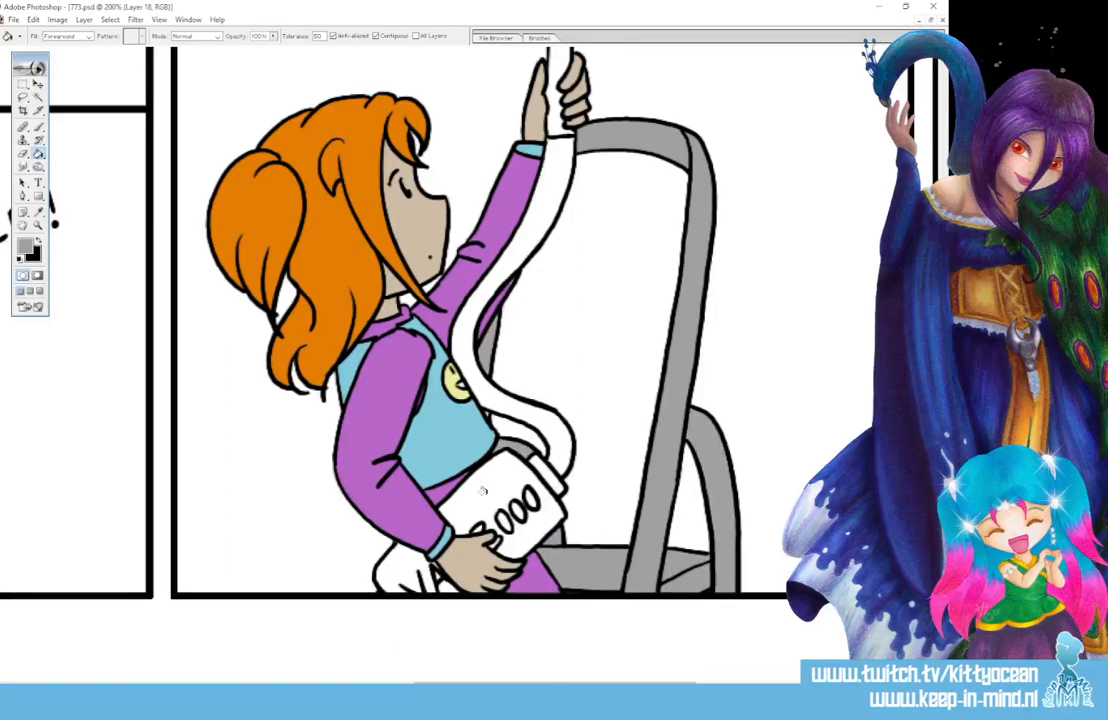
- Paint the white of the girl's eye with the Brush, and sample her sleeve's purple as the brush colour
key("b")
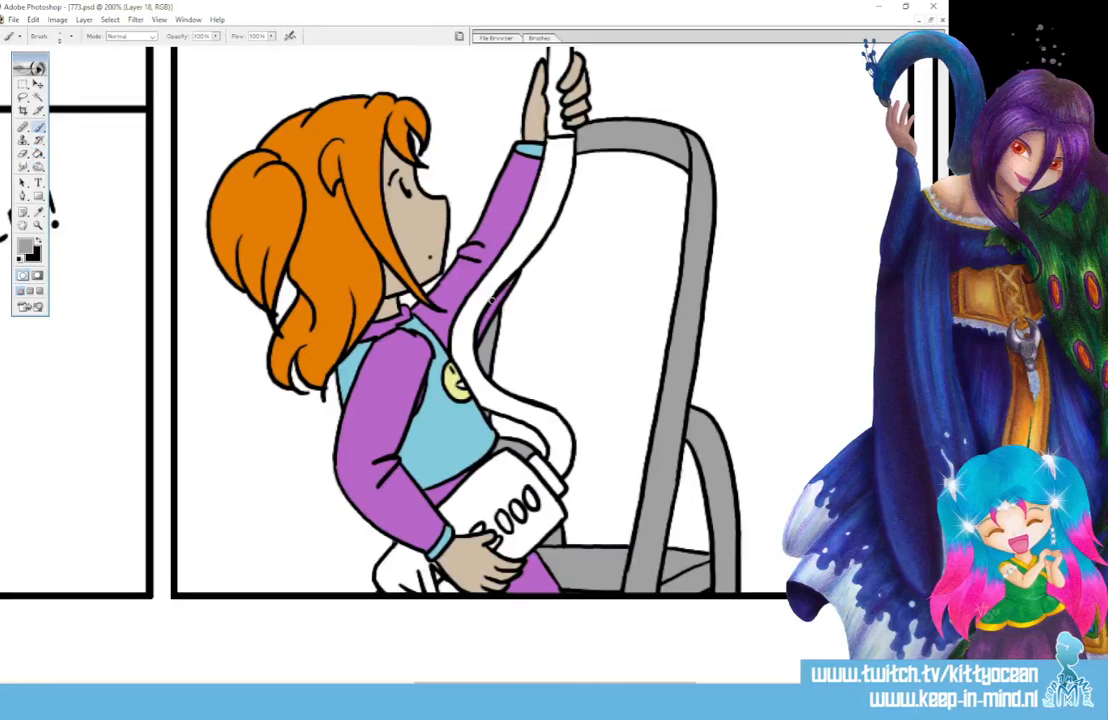
left_click(38, 207)
left_click(300, 146)
left_click(38, 127)
key("d")
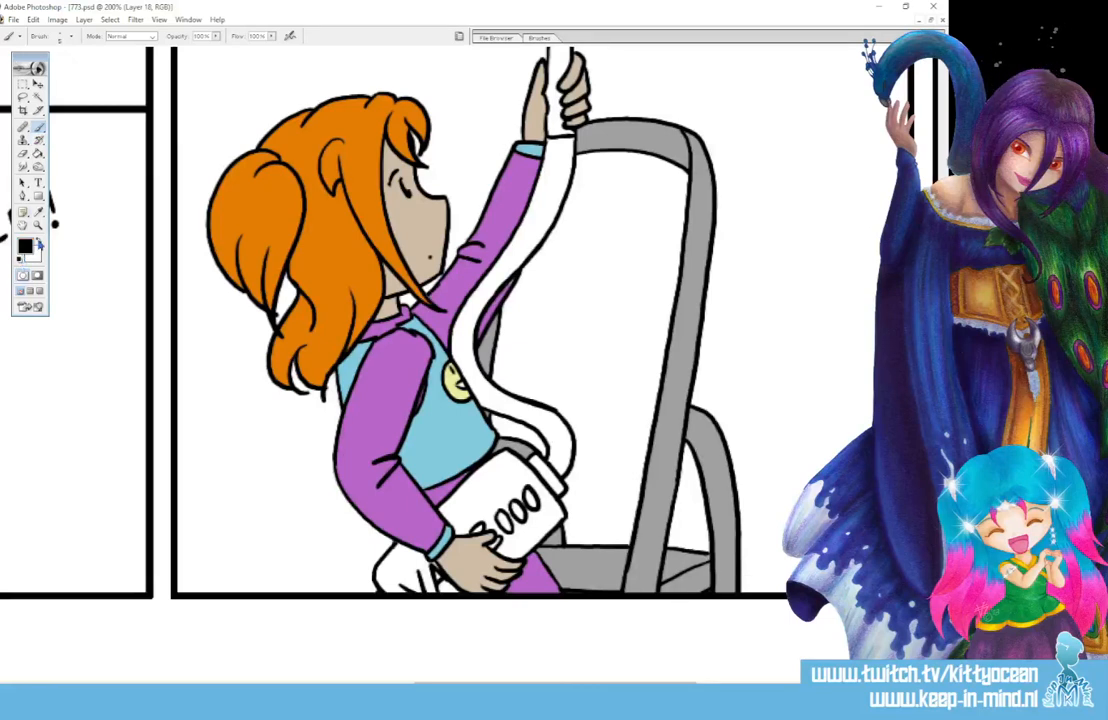
key("x")
left_click(39, 212)
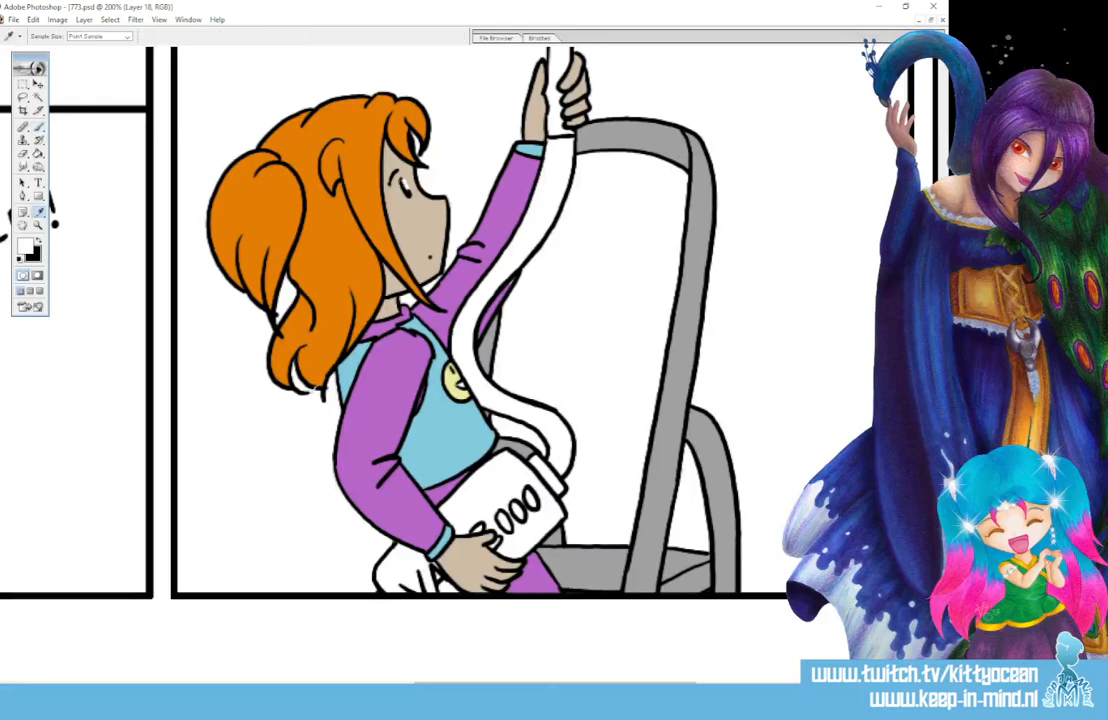
left_click(379, 388)
key("b")
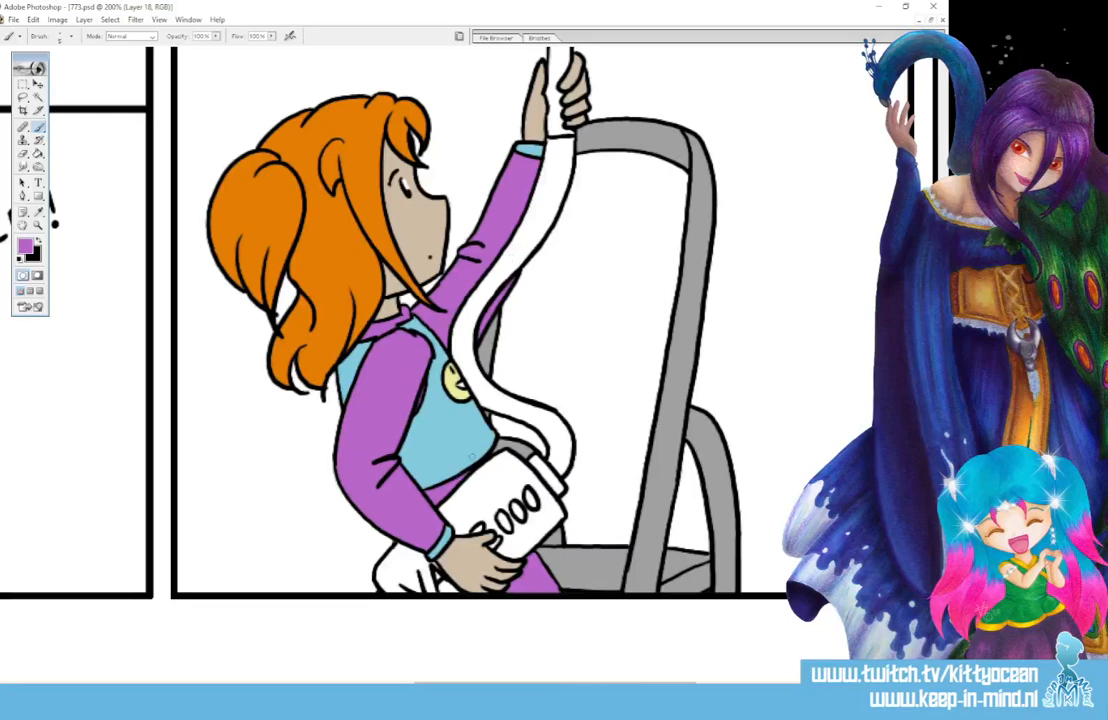
- Try filling the curved hose beside the girl with a medium grey, and undo the fill
left_click(27, 246)
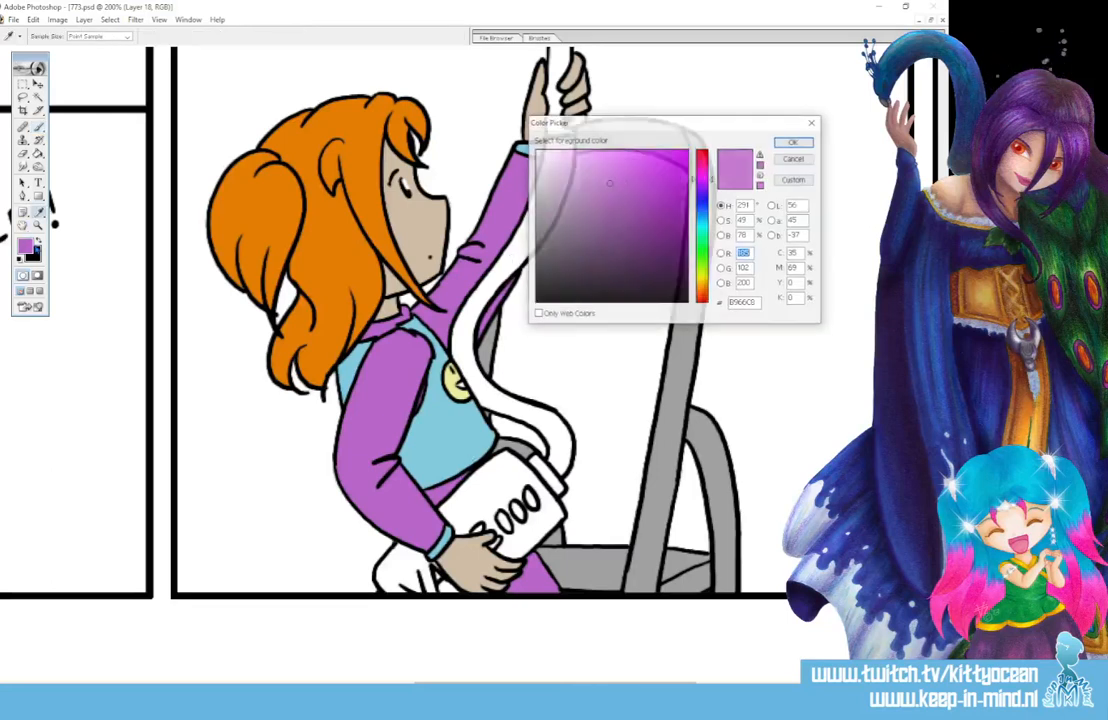
left_click(547, 203)
left_click(794, 142)
key("g")
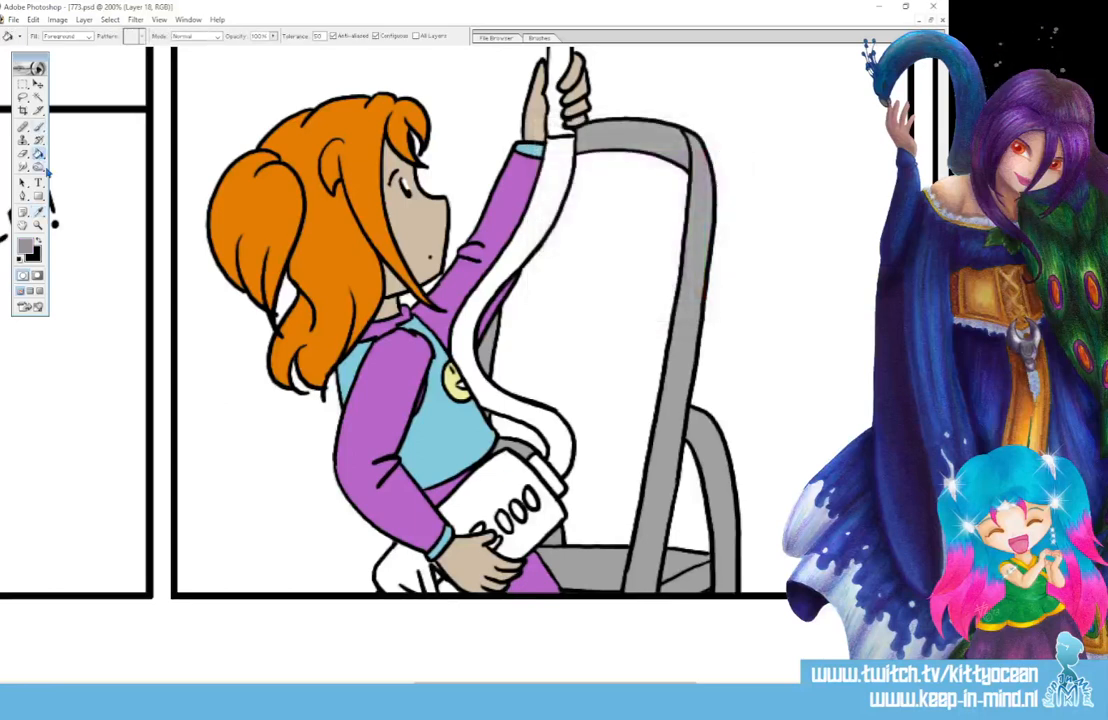
left_click(497, 260)
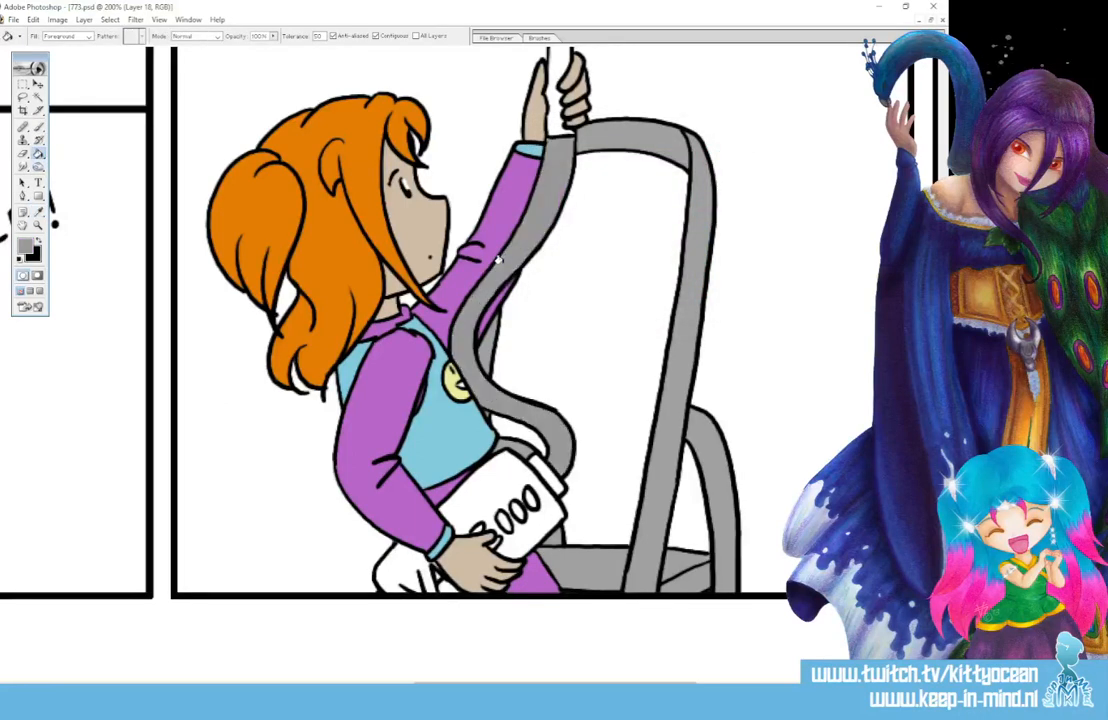
key("ctrl+z")
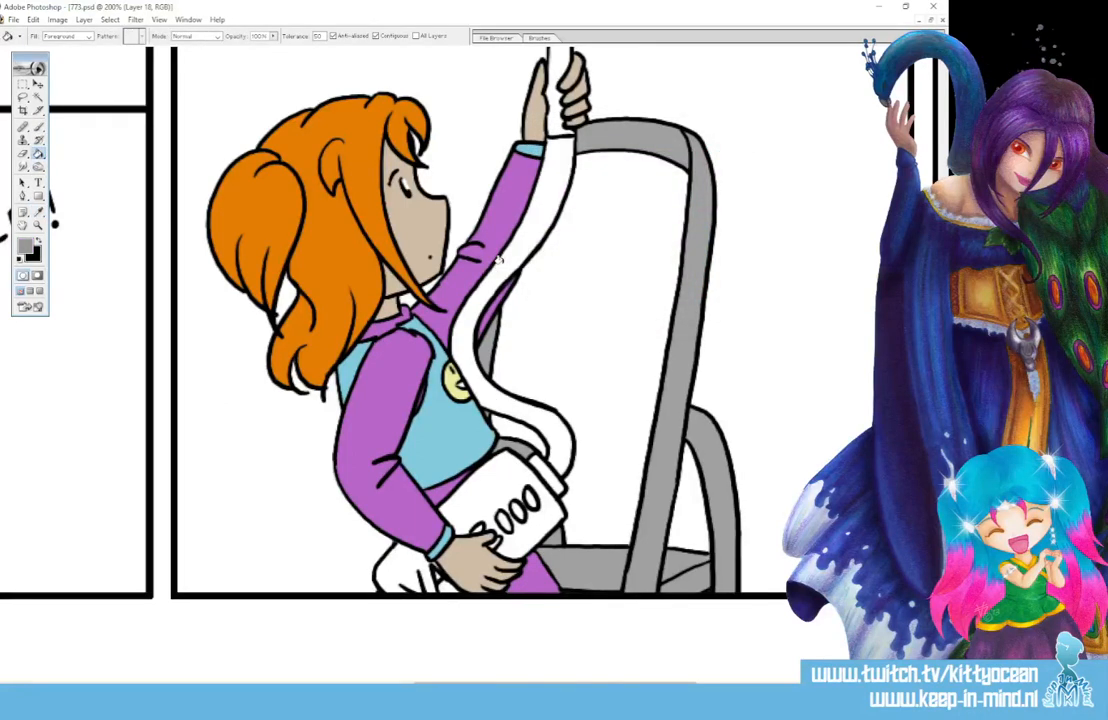
- Fill the curved hose with the lighter grey B5B5B5
left_click(27, 246)
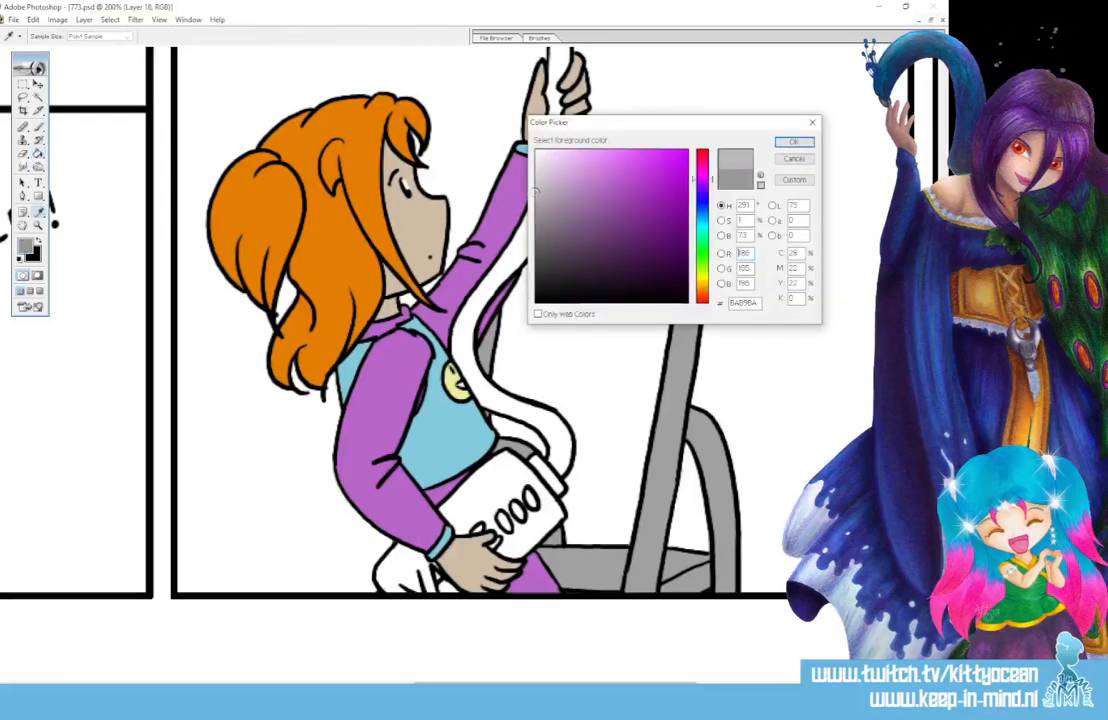
left_click(788, 143)
left_click(519, 227)
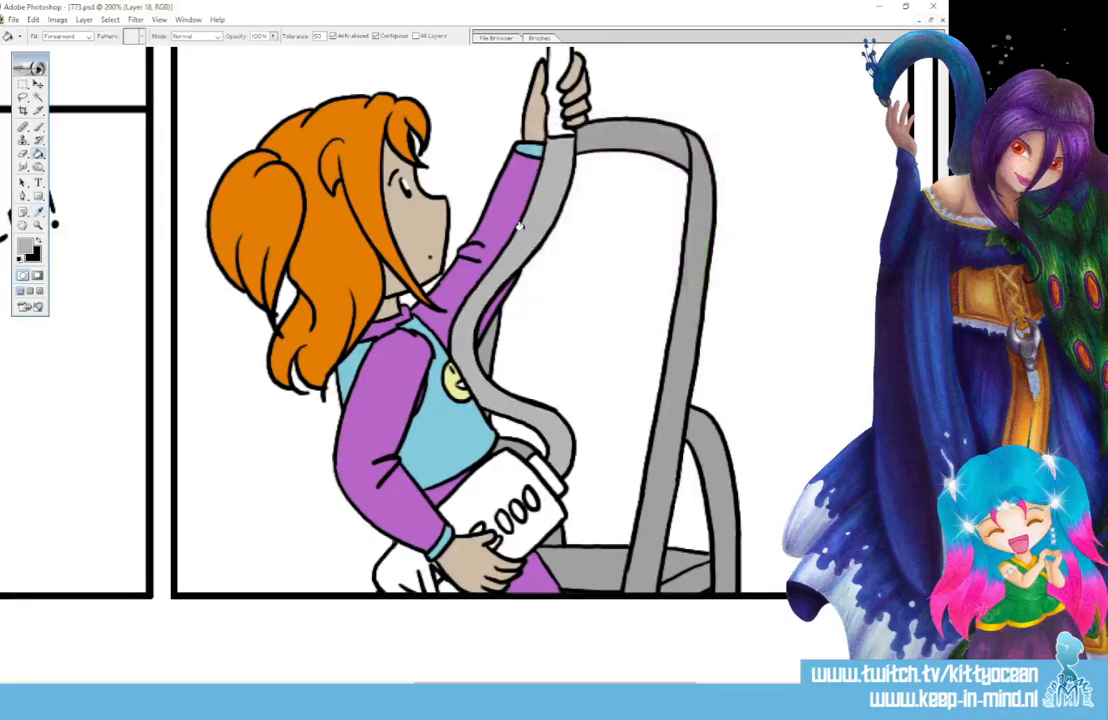
- Fill the hose's handle in the girl's raised hand with dark grey 555555
scroll(519, 227, "up", 2)
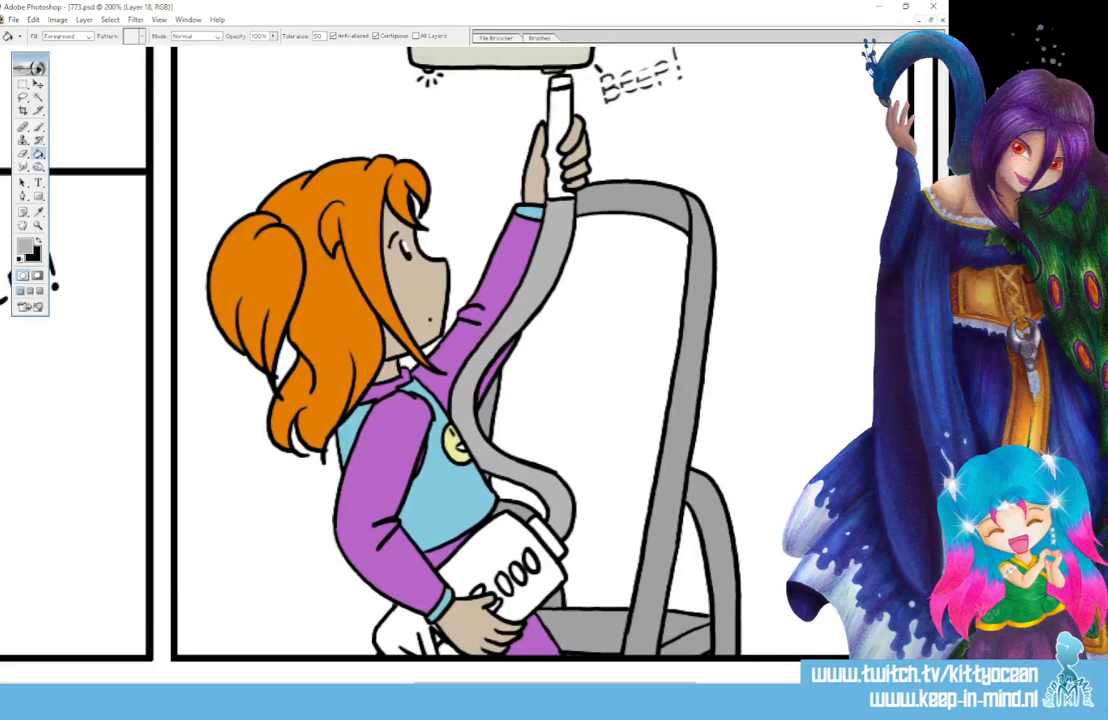
left_click(27, 246)
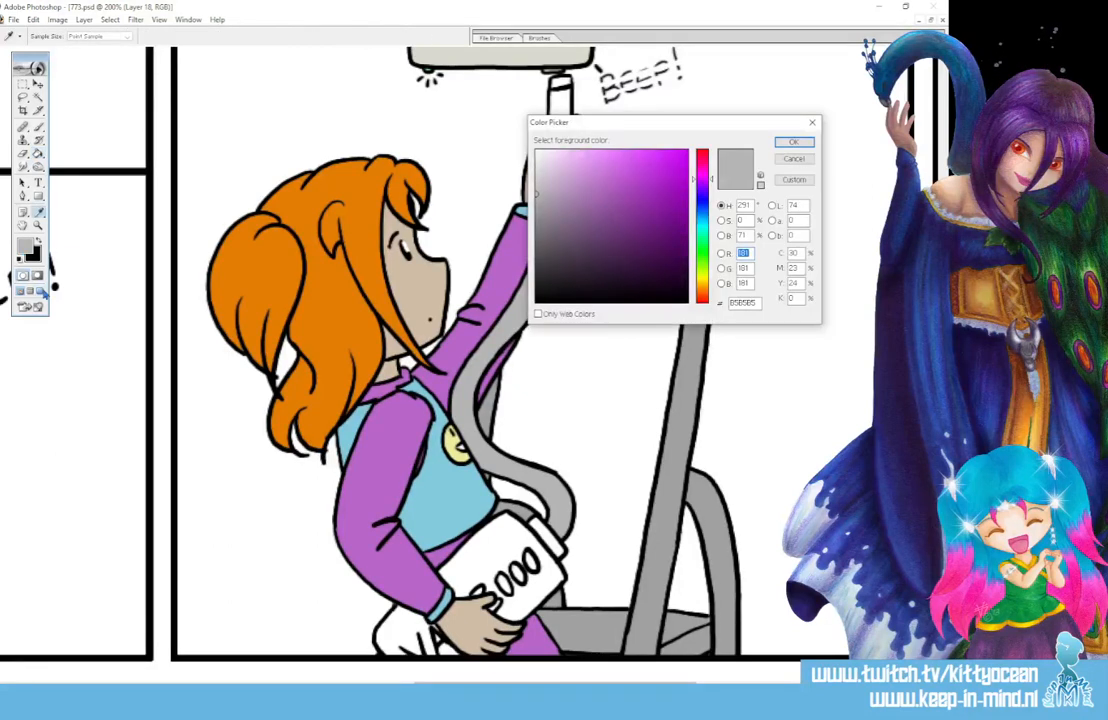
key("Return")
left_click(562, 86)
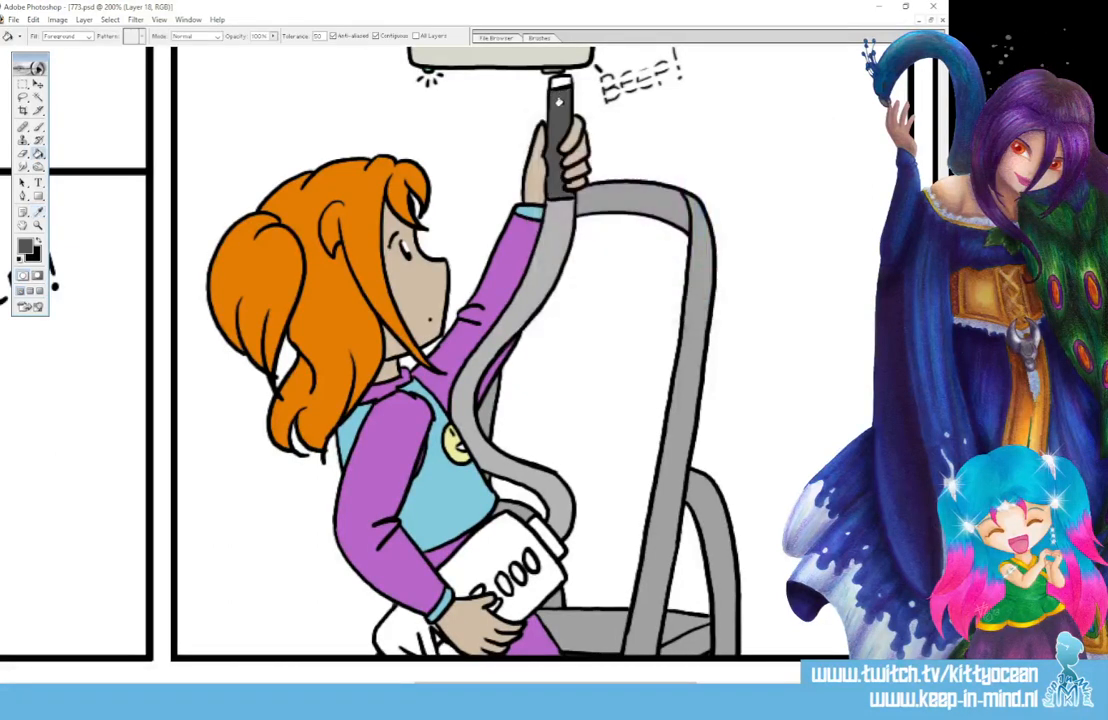
- Fill the handle's tip and the hose connector on the numbered device with near-black grey 3A3A3A
left_click(25, 245)
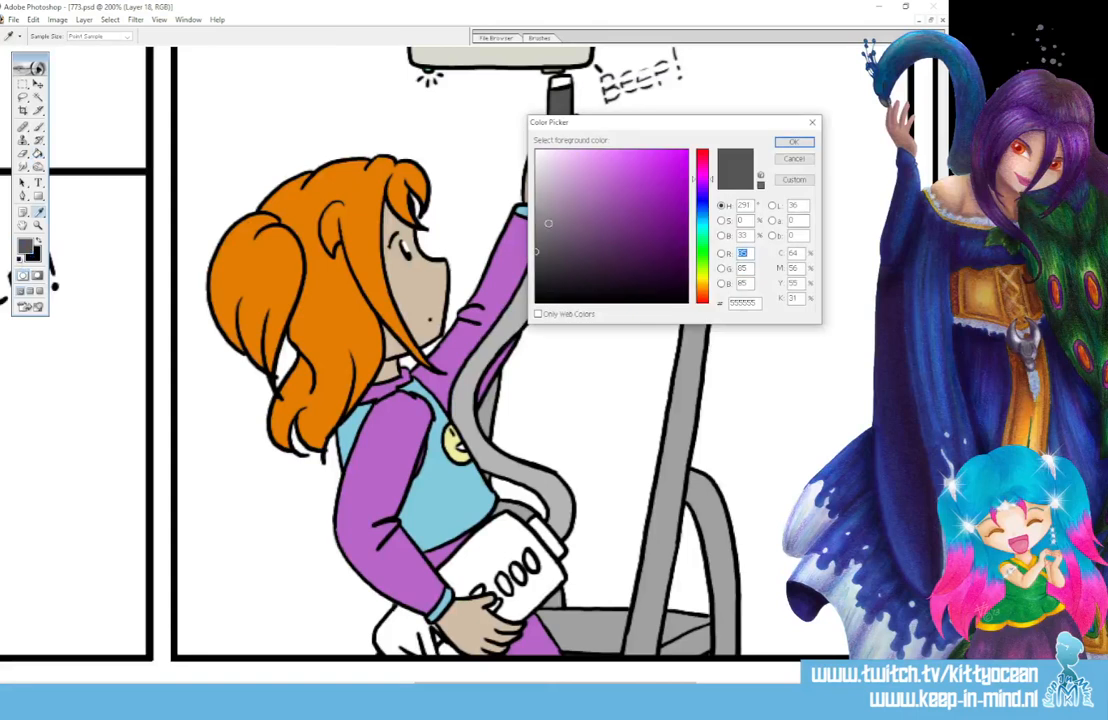
left_click(793, 142)
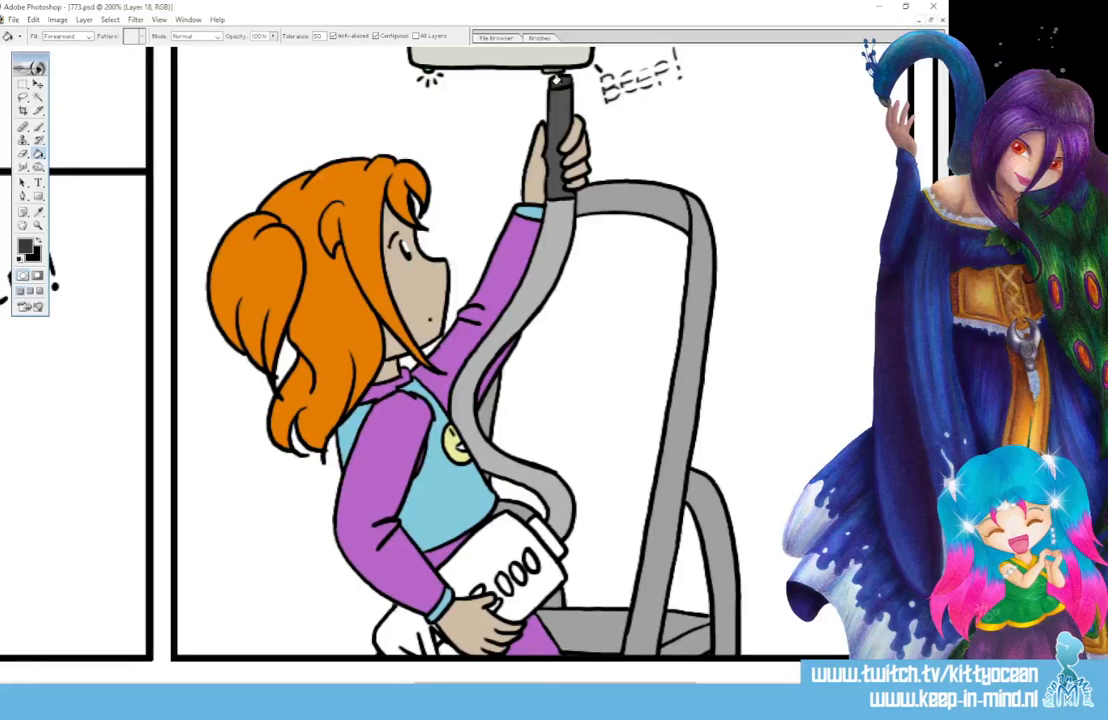
scroll(450, 350, "down", 2)
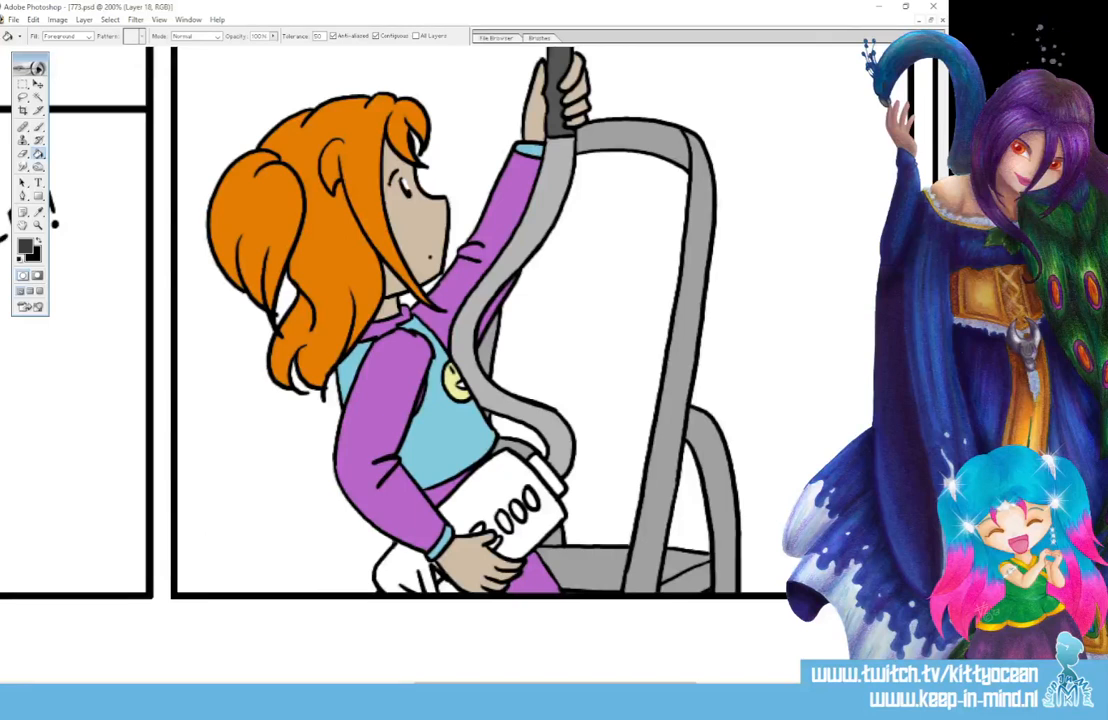
left_click(541, 463)
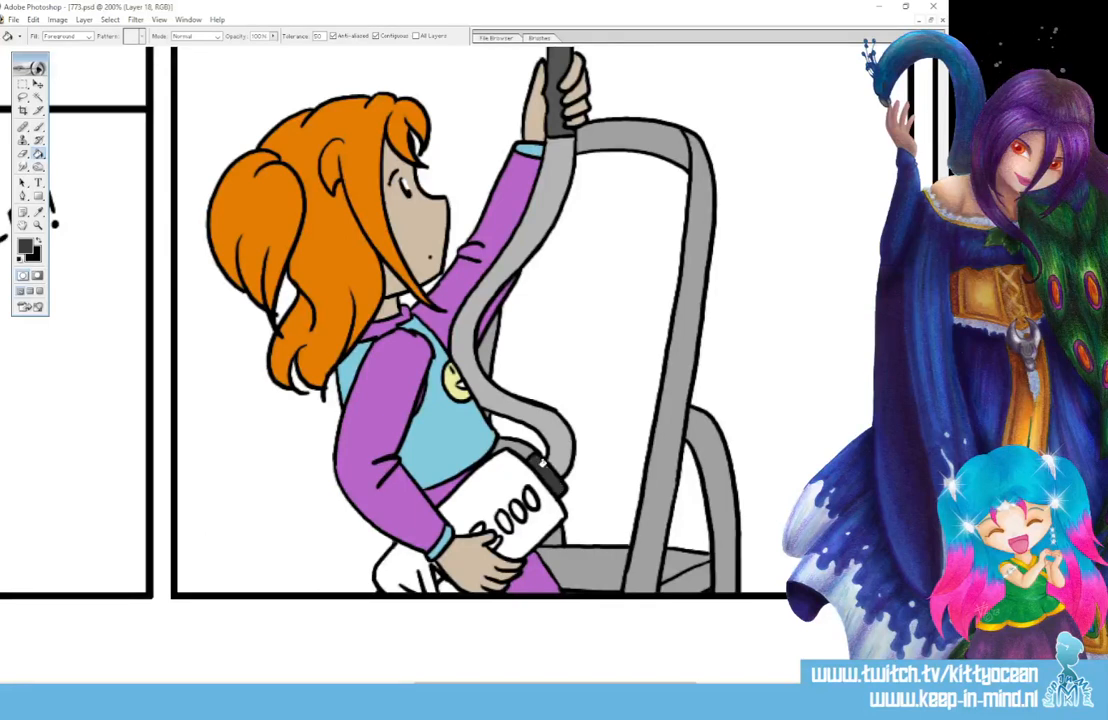
- Fill the body and lower end of the numbered device under the girl's arm with light grey
left_click(25, 247)
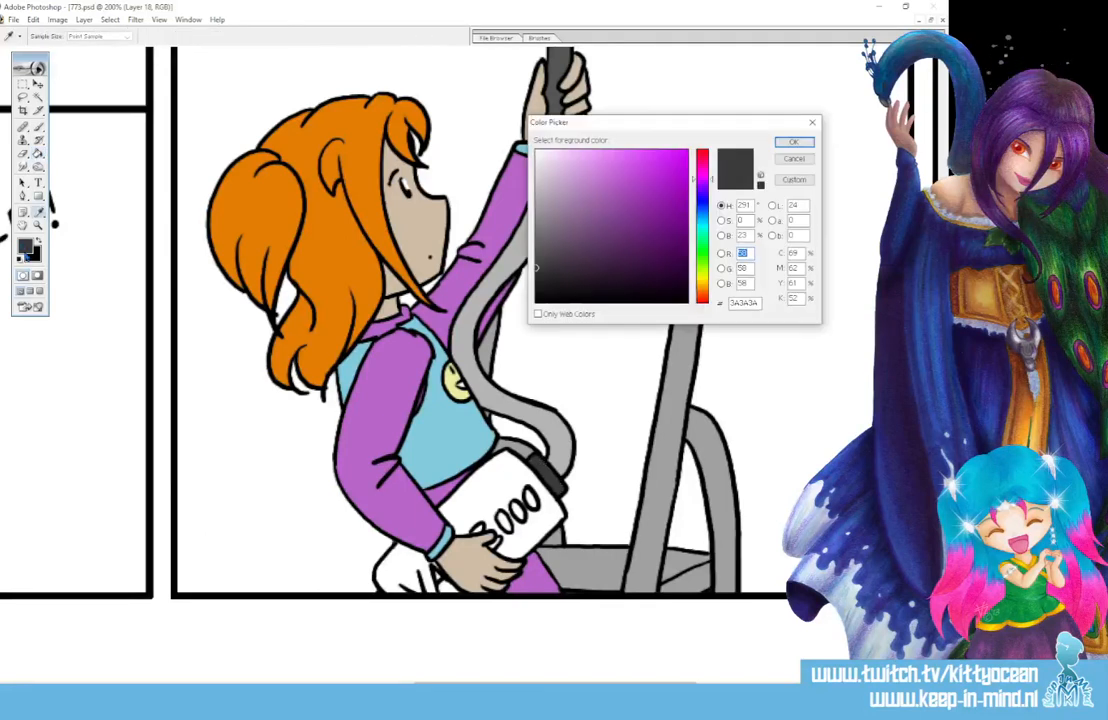
left_click(790, 143)
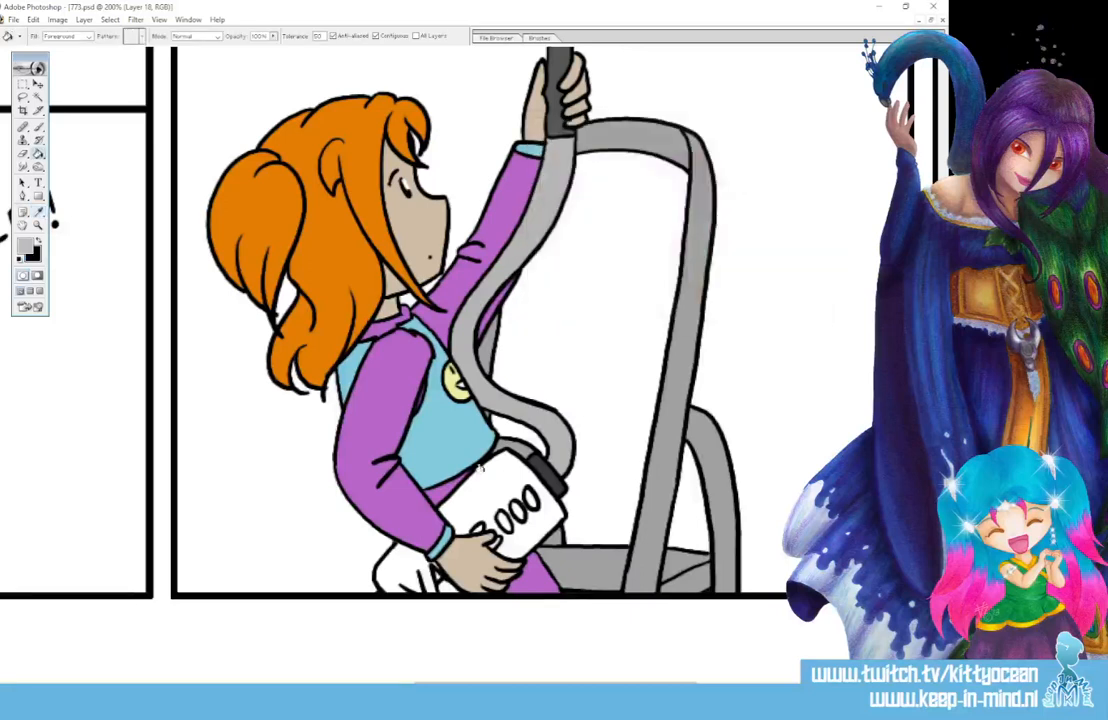
left_click(511, 483)
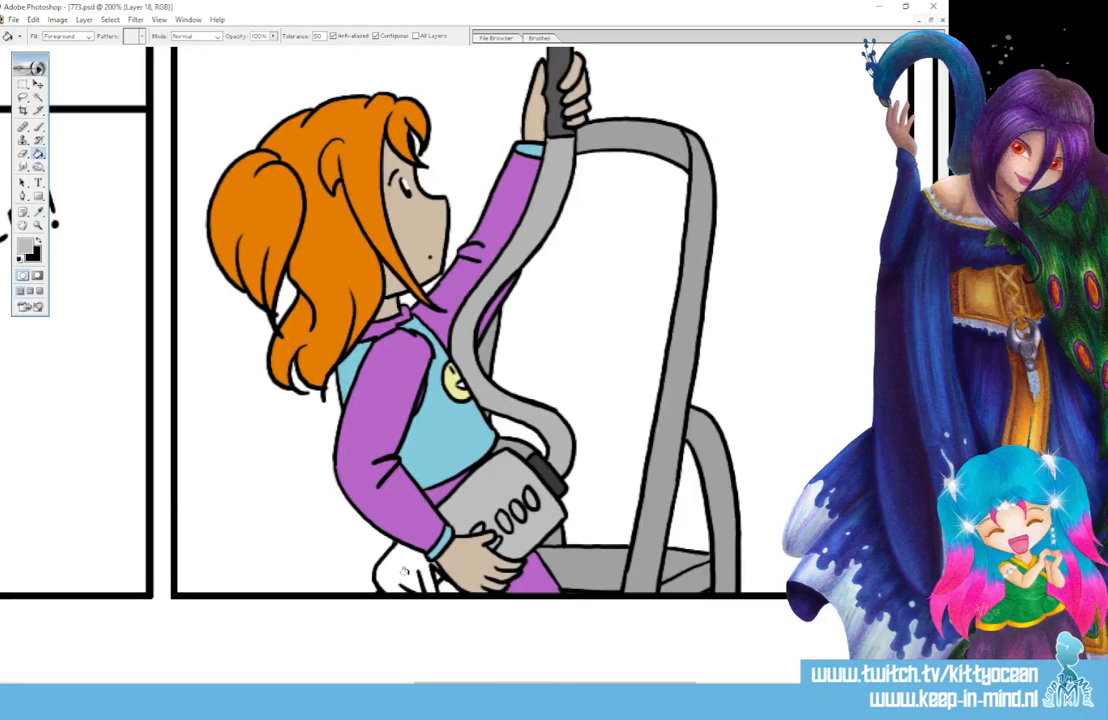
left_click(439, 576)
key("b")
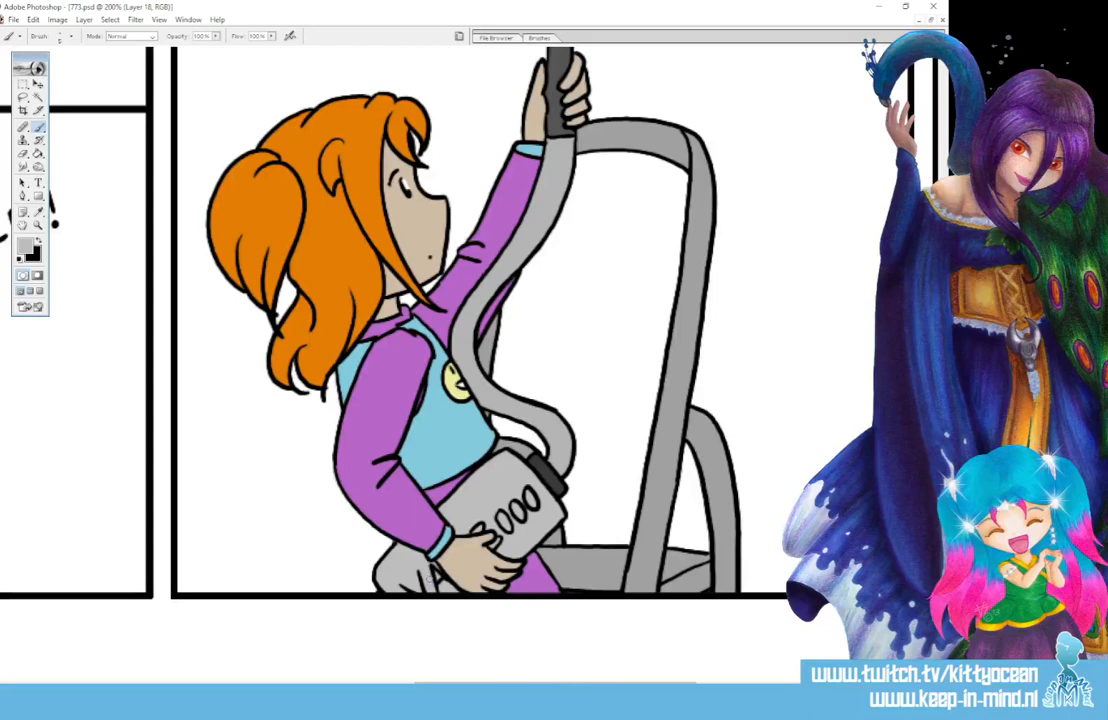
- Duplicate Layer 18 and burn shadows into the first panel's girl and smoke detector using Midtones range at 66% exposure
key("ctrl+minus")
key("ctrl+minus")
key("ctrl+minus")
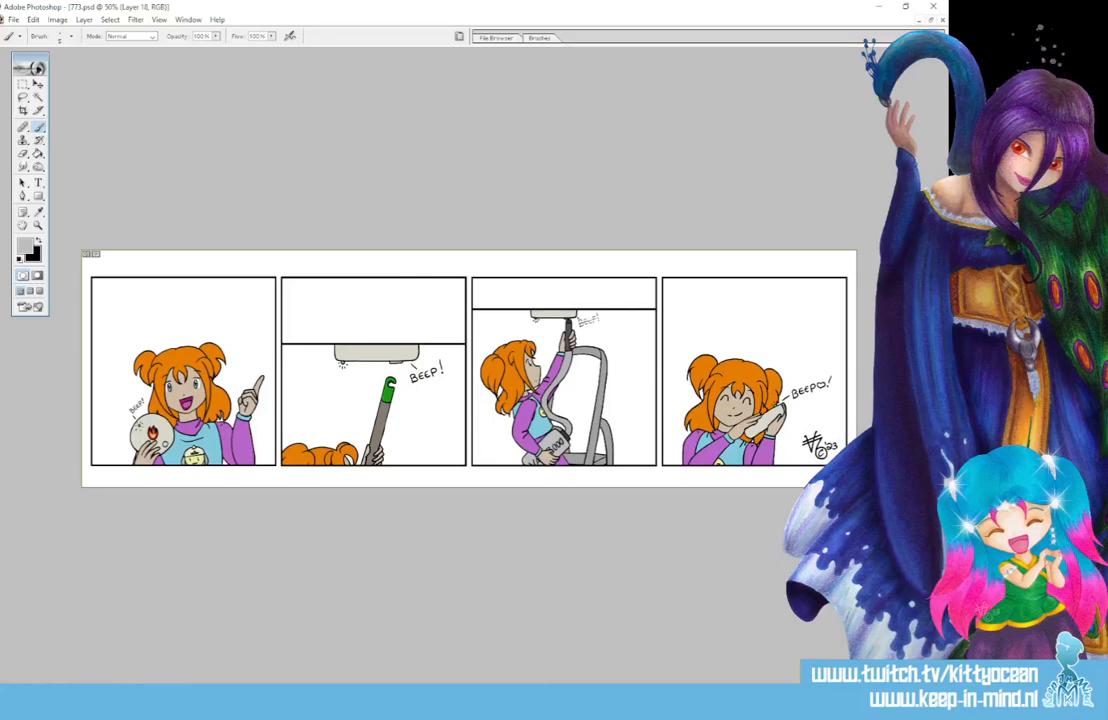
left_click(366, 228)
left_click(38, 166)
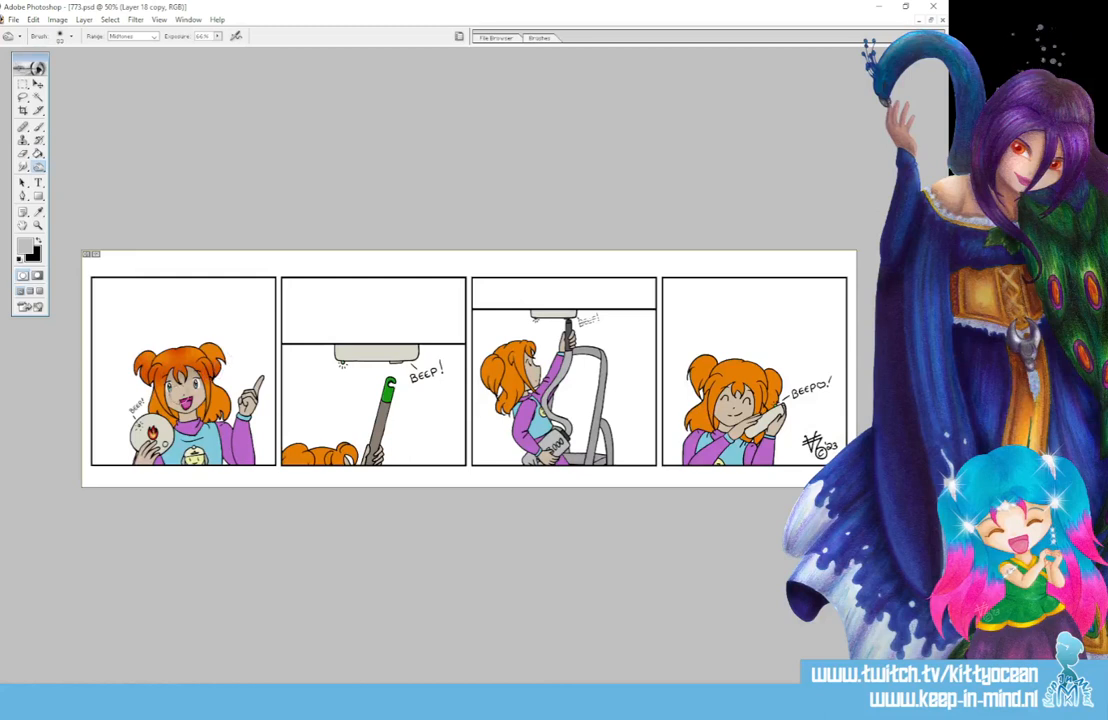
mouse_move(127, 352)
left_mouse_down()
mouse_move(199, 358)
mouse_move(155, 340)
mouse_move(140, 352)
mouse_move(178, 335)
mouse_move(161, 390)
left_mouse_up()
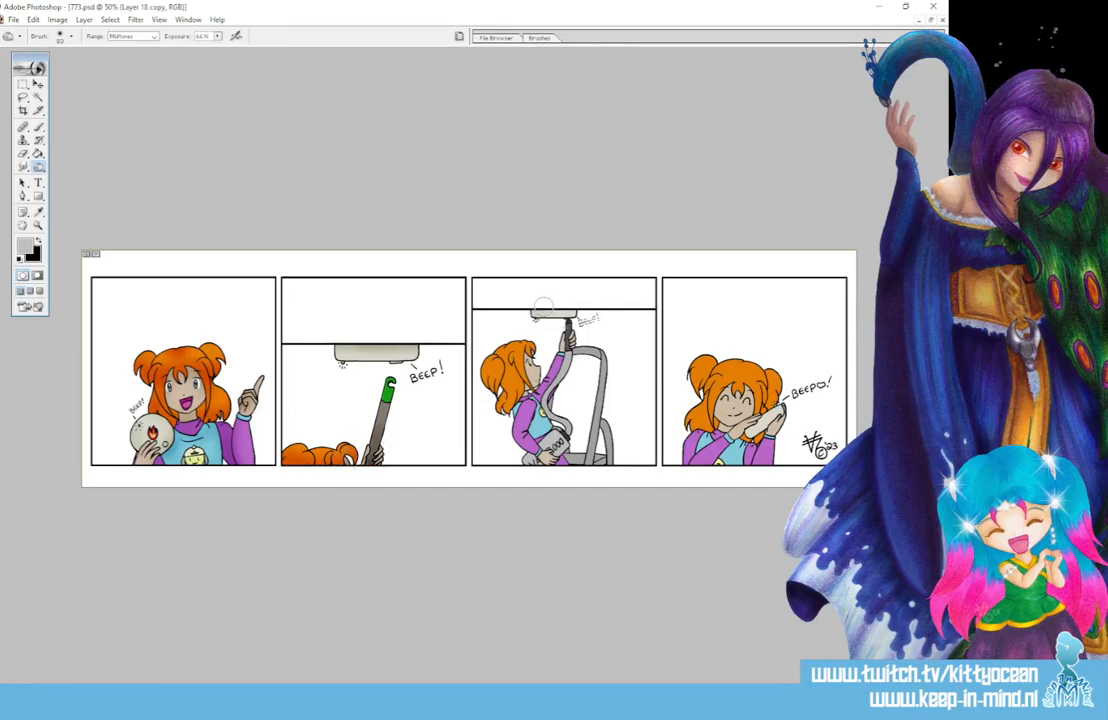
- Burn shadows into the third panel's ceiling detector, frame and girl, and into the fourth panel's girl
left_click_drag(540, 308, 575, 313)
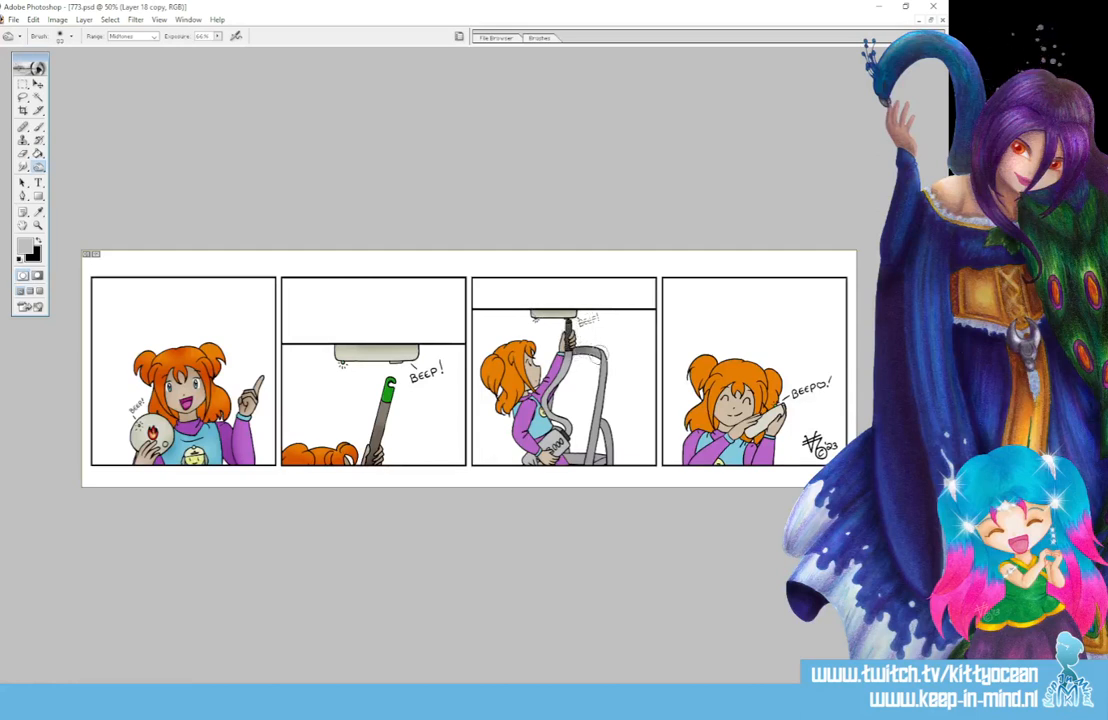
mouse_move(592, 420)
left_mouse_down()
mouse_move(603, 468)
mouse_move(522, 405)
mouse_move(522, 440)
mouse_move(492, 394)
left_mouse_up()
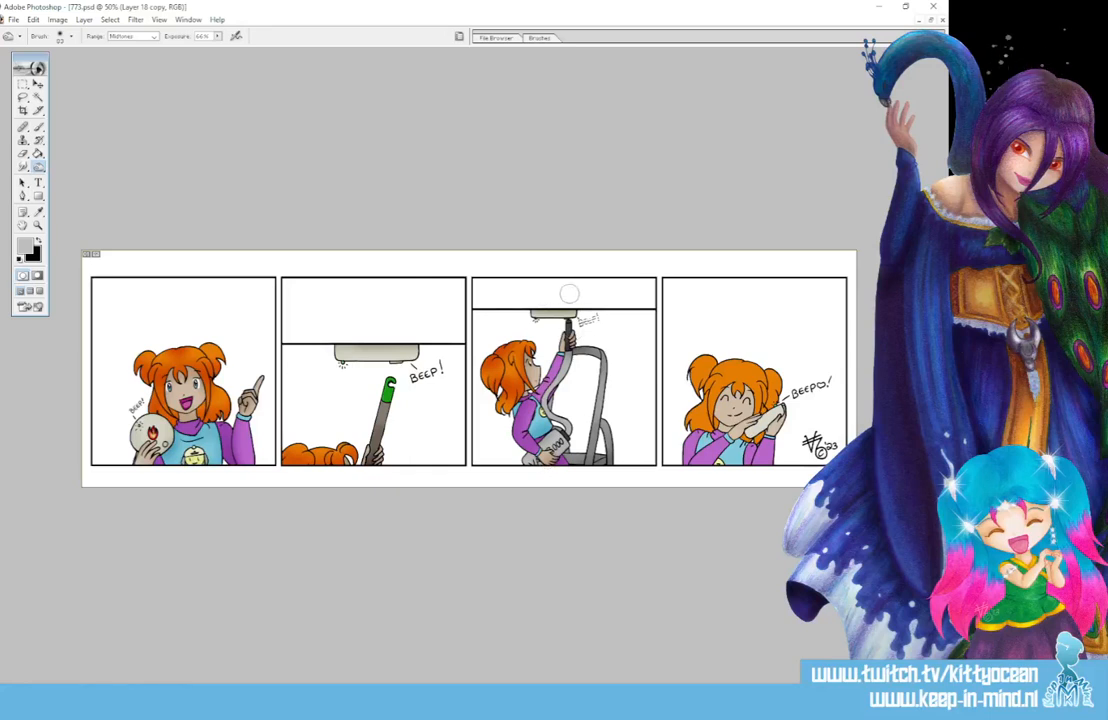
mouse_move(741, 367)
left_mouse_down()
mouse_move(698, 362)
mouse_move(757, 398)
left_mouse_up()
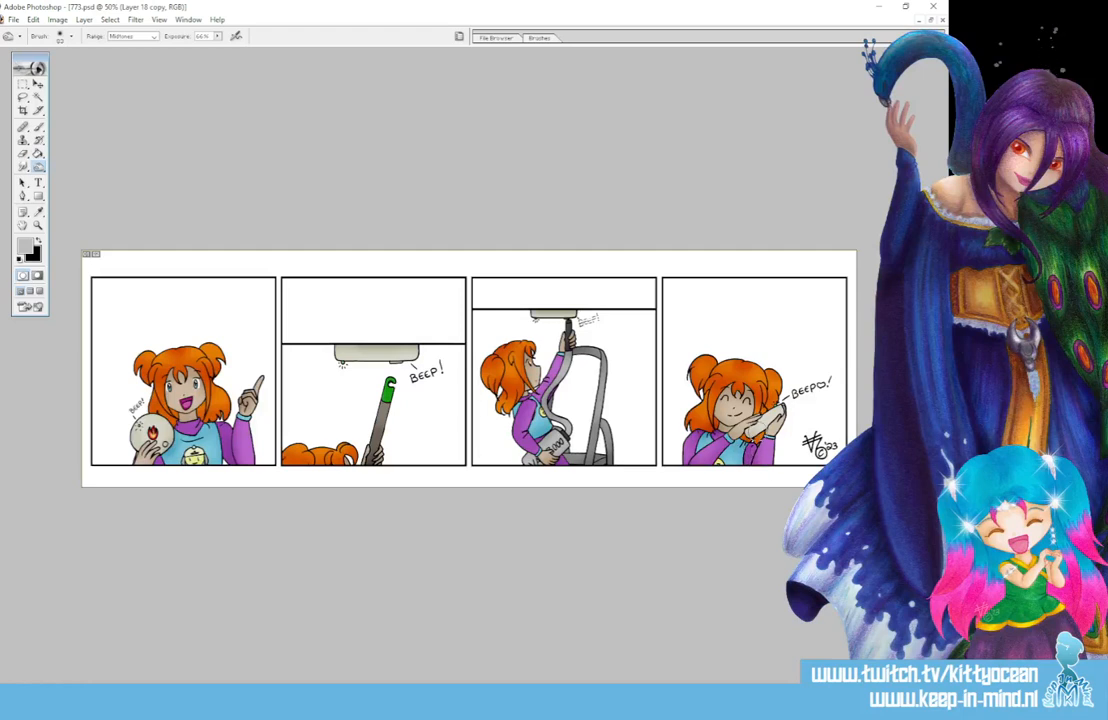
left_click_drag(764, 426, 775, 415)
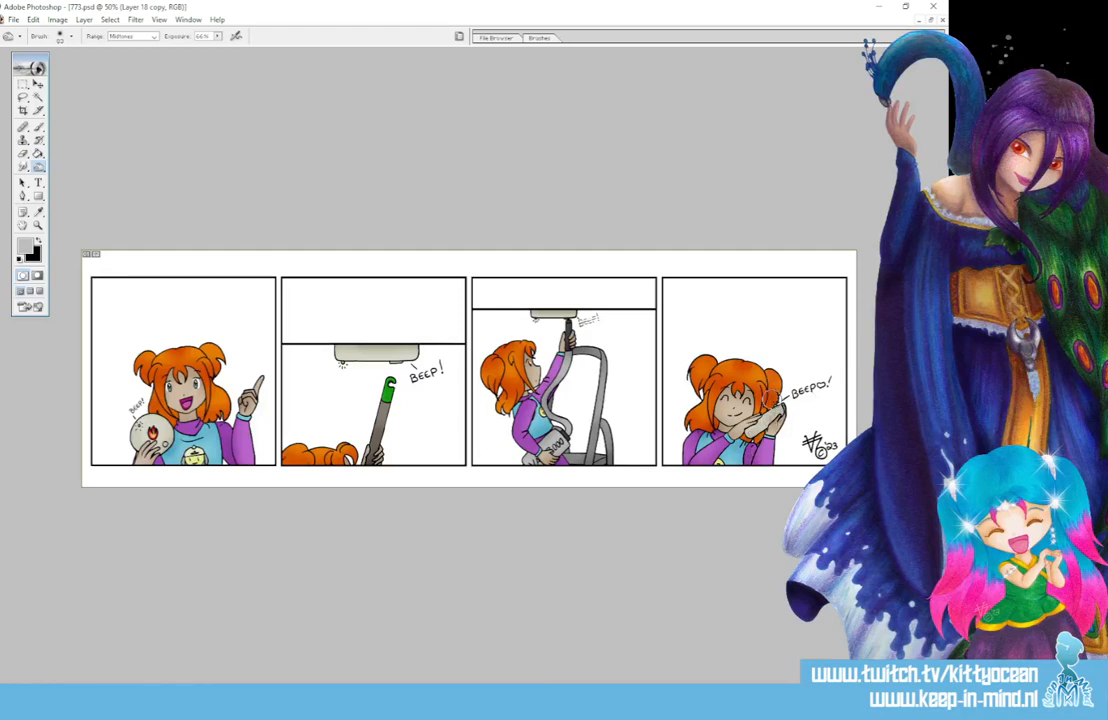
- Brighten the coloured figures and objects across the panels with the Dodge tool, using Highlights range at 26% exposure
mouse_move(38, 166)
left_mouse_down()
mouse_move(60, 152)
mouse_move(70, 165)
left_mouse_up()
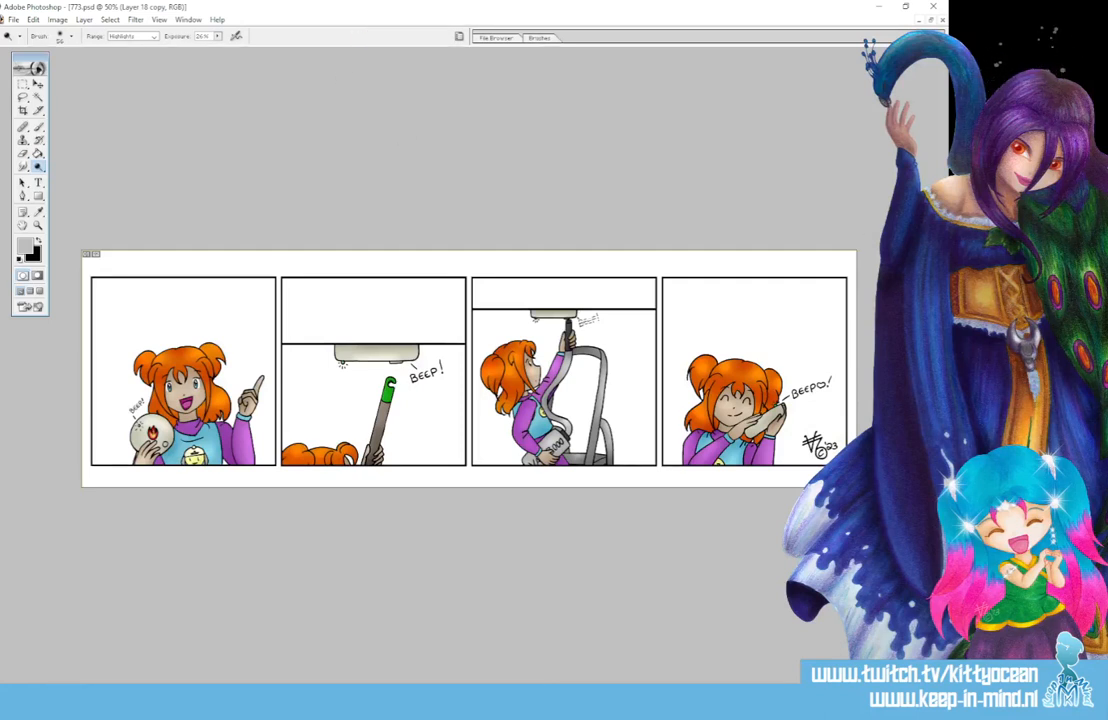
- Select the white backgrounds of all four panels below the ceiling lines with the Magic Wand at tolerance 10
left_click(37, 100)
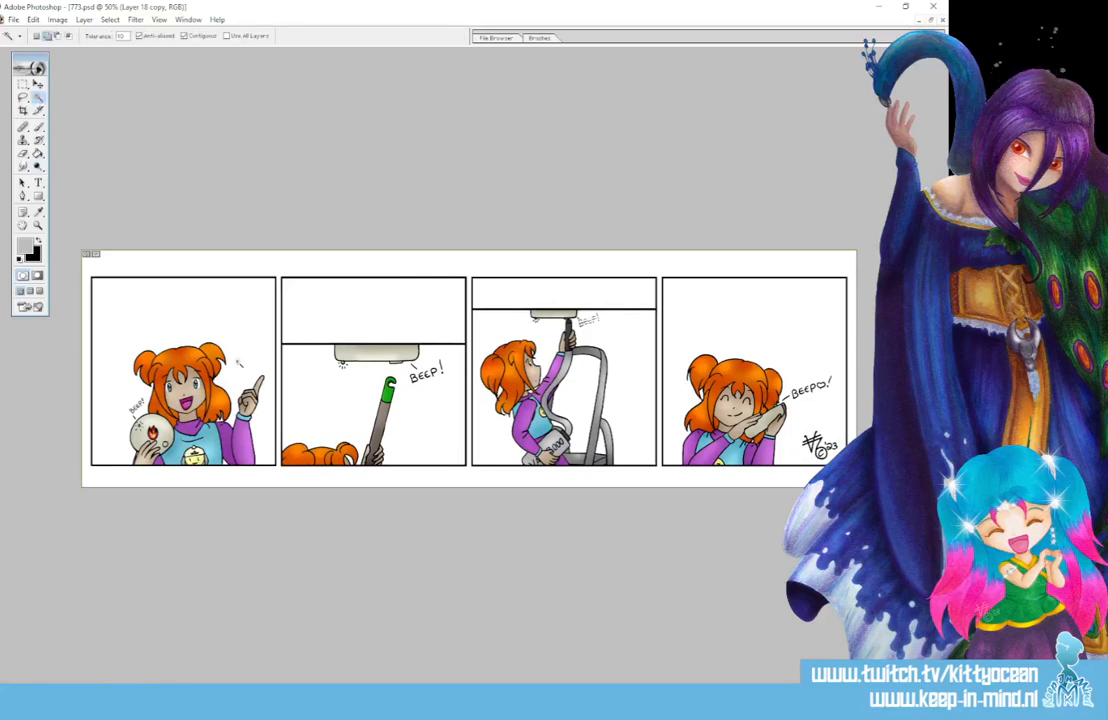
left_click(212, 316)
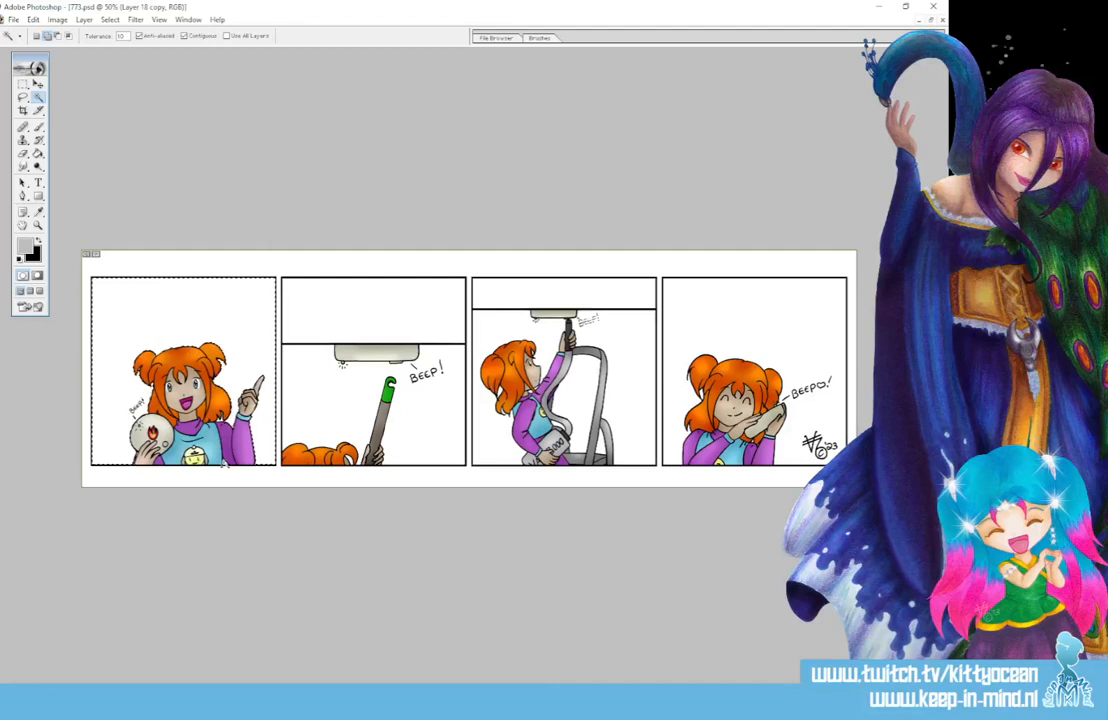
left_click(351, 412)
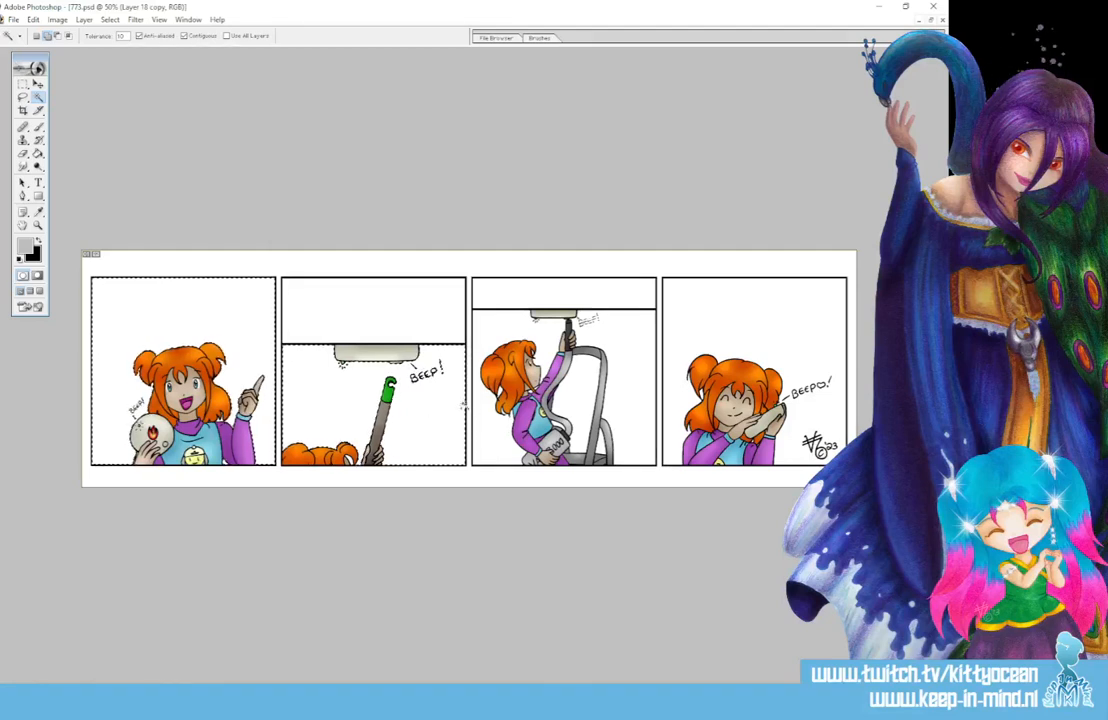
left_click(488, 434)
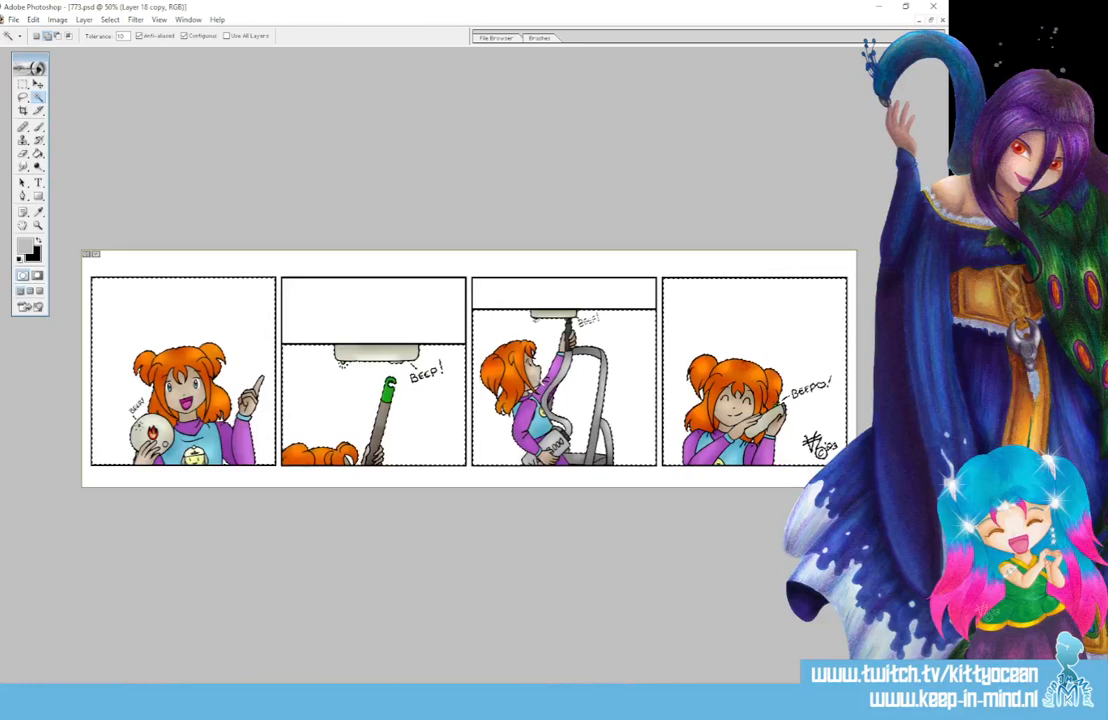
- Add the small missed gaps around the hair and the vacuum cleaner's frame to the background selection with the Lasso
key("ctrl+plus")
key("ctrl+plus")
scroll(470, 370, "left", 5)
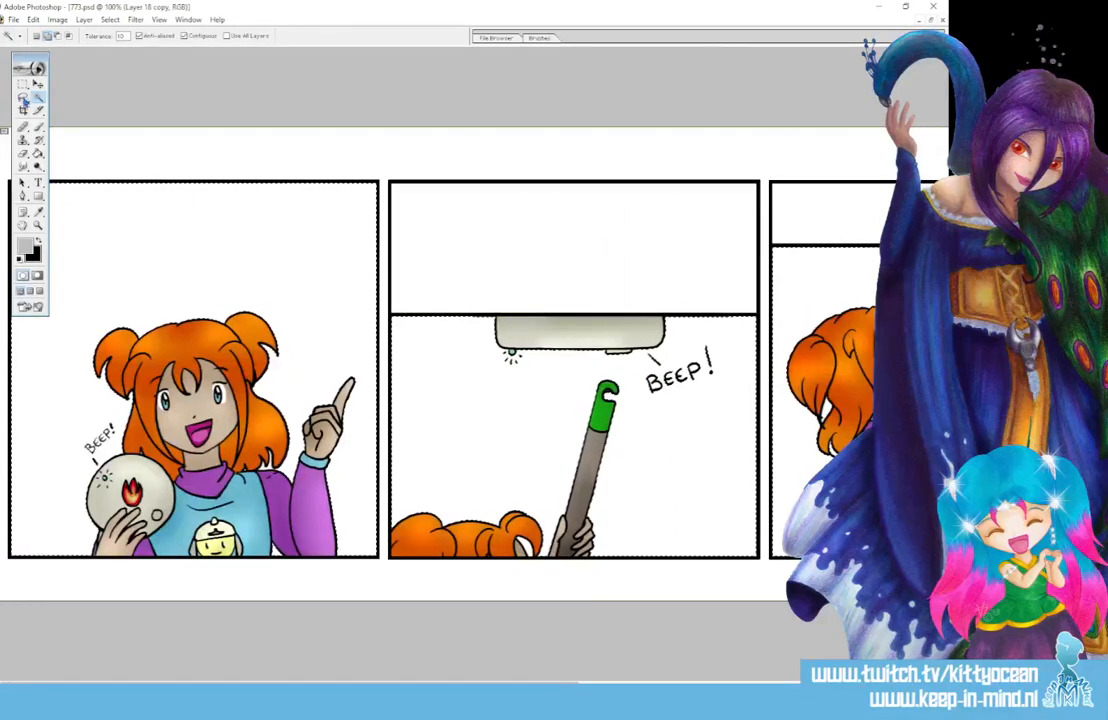
key("l")
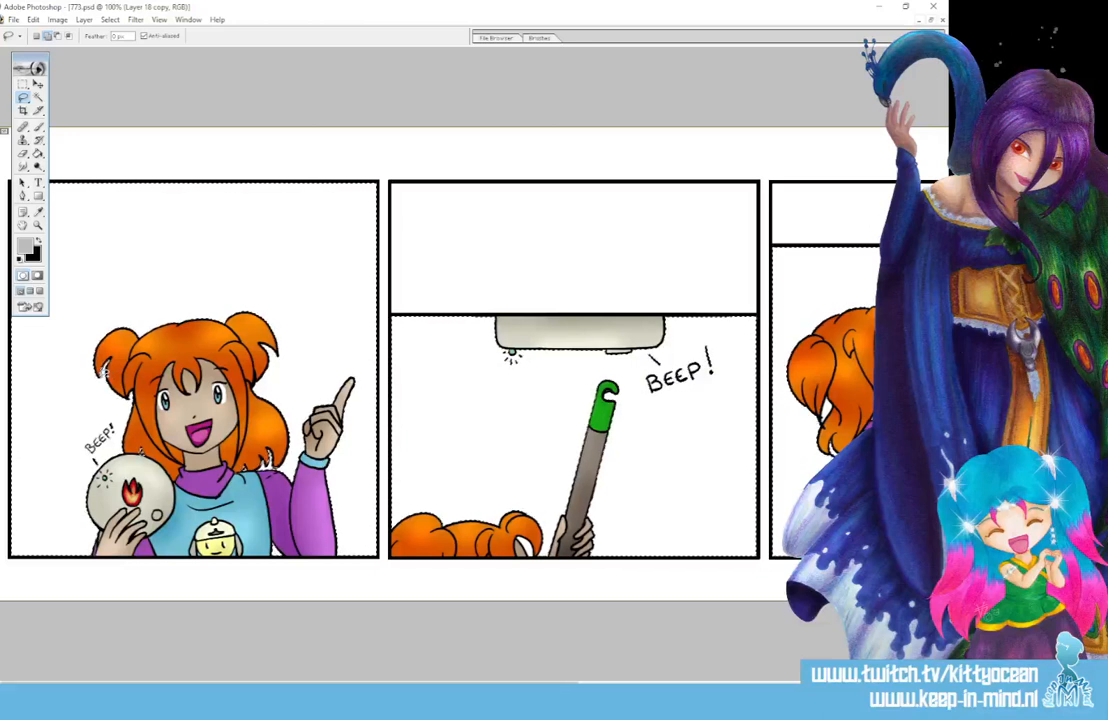
scroll(380, 370, "right", 3)
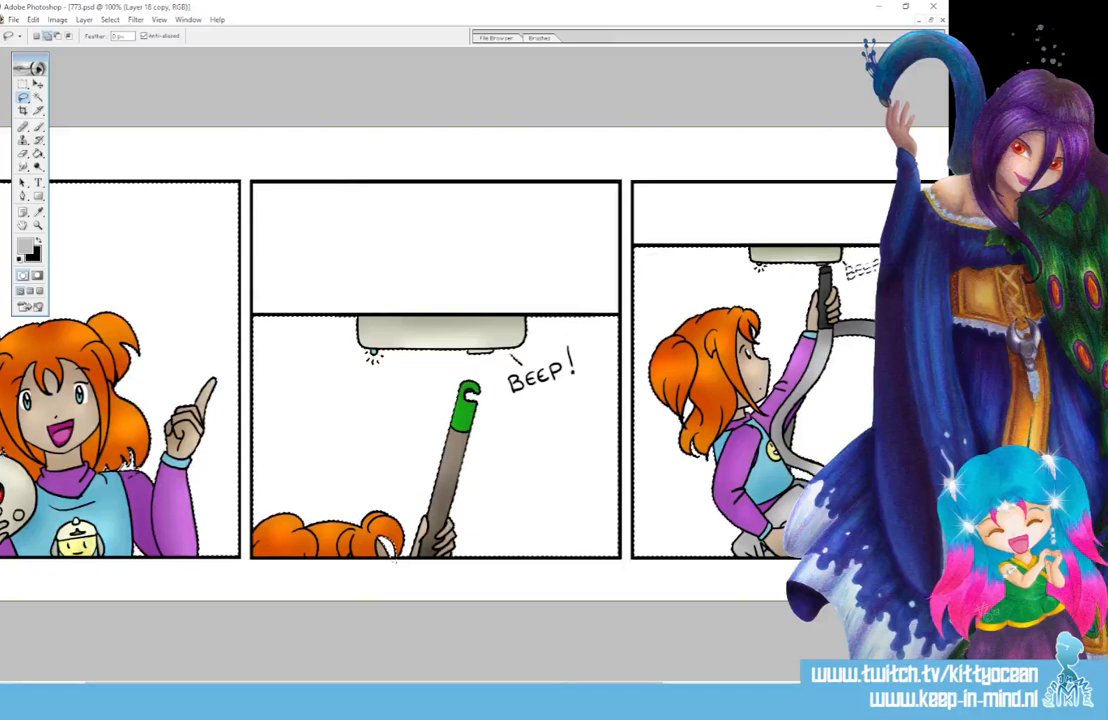
left_click_drag(393, 559, 116, 562)
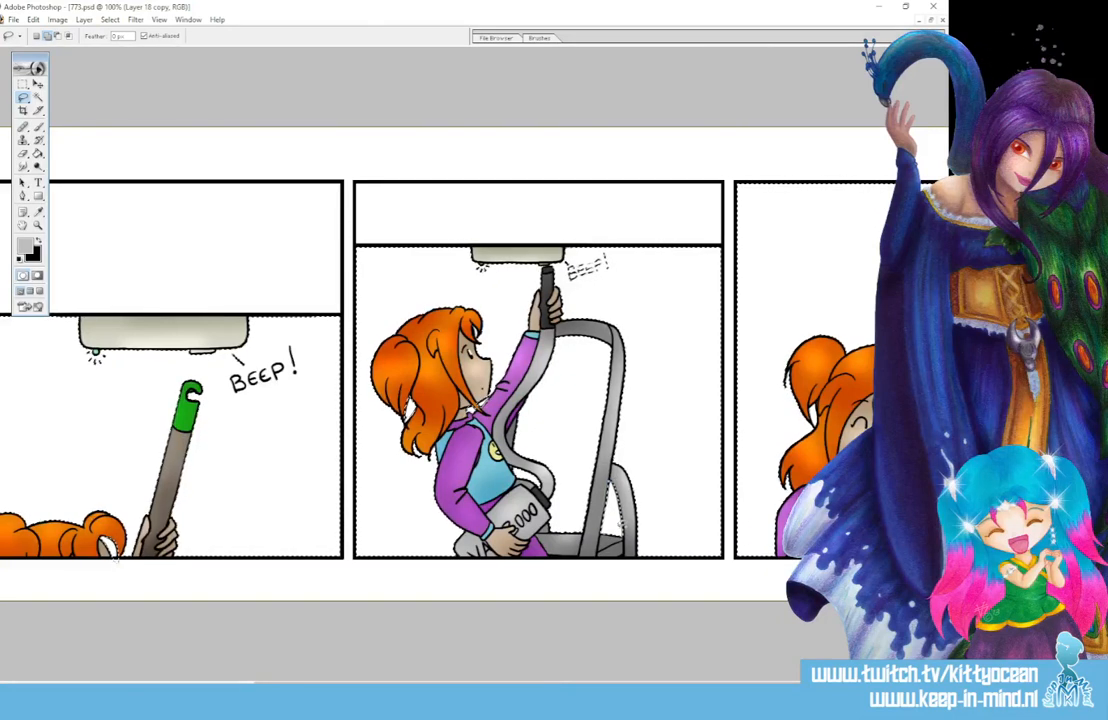
left_click_drag(350, 688, 456, 688)
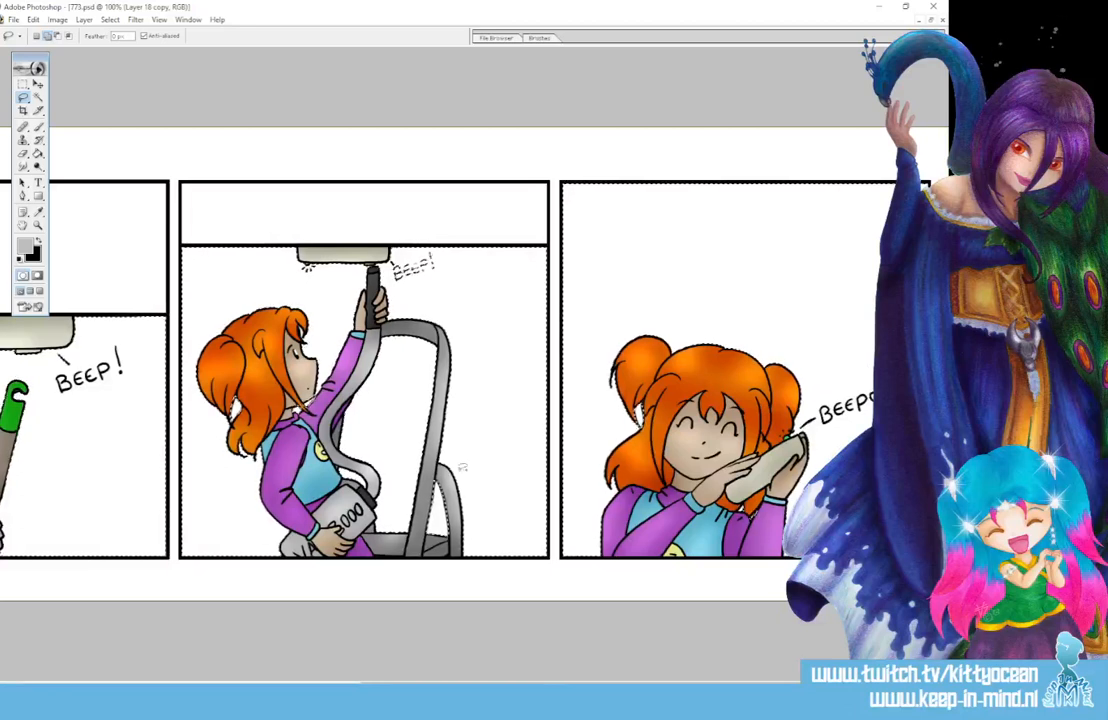
- Fill the selected panel backgrounds with light grey on a new layer and deselect them
key("ctrl+shift+alt+n")
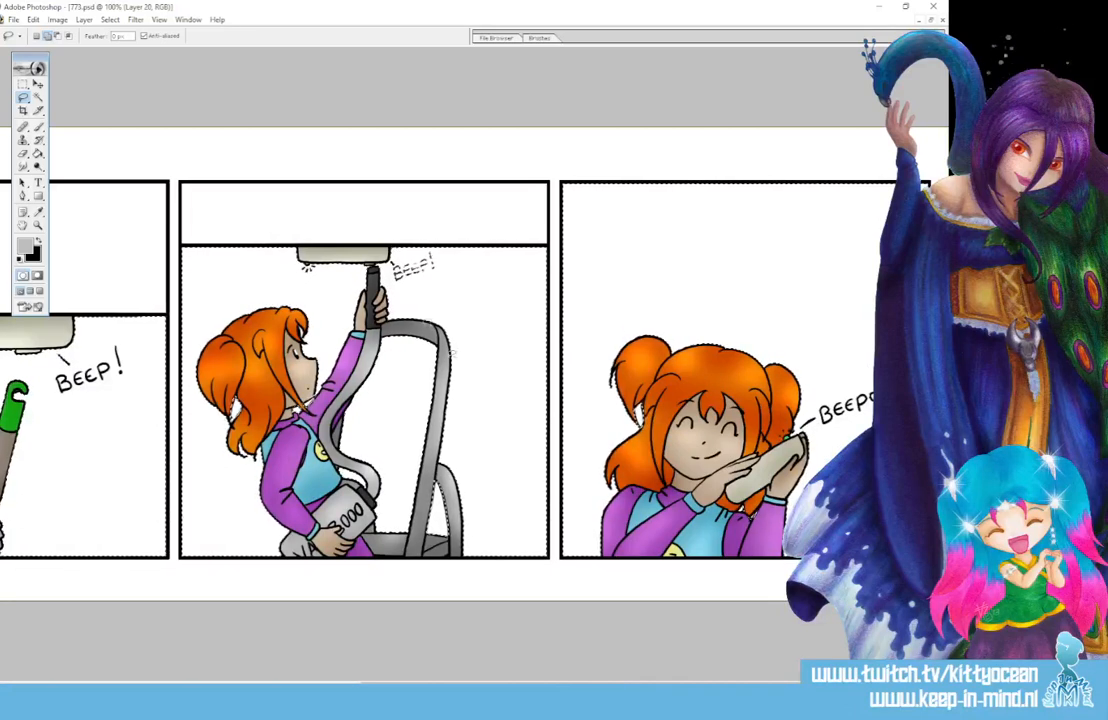
left_click(39, 154)
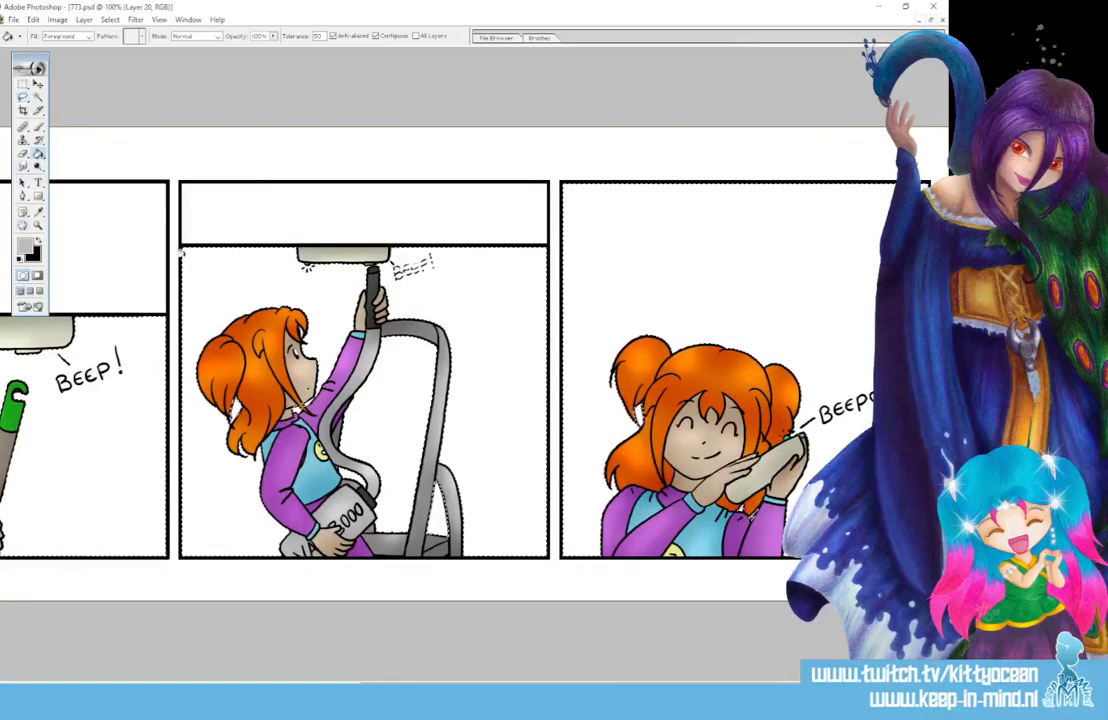
left_click(209, 269)
key("ctrl+minus")
key("ctrl+minus")
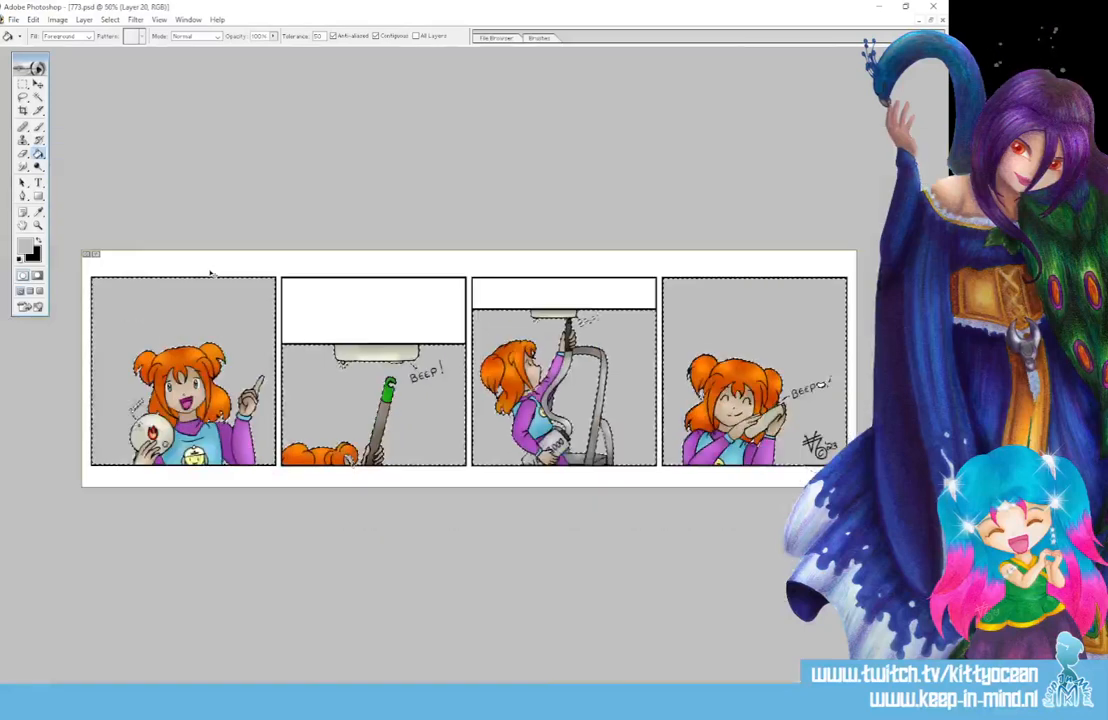
key("ctrl+d")
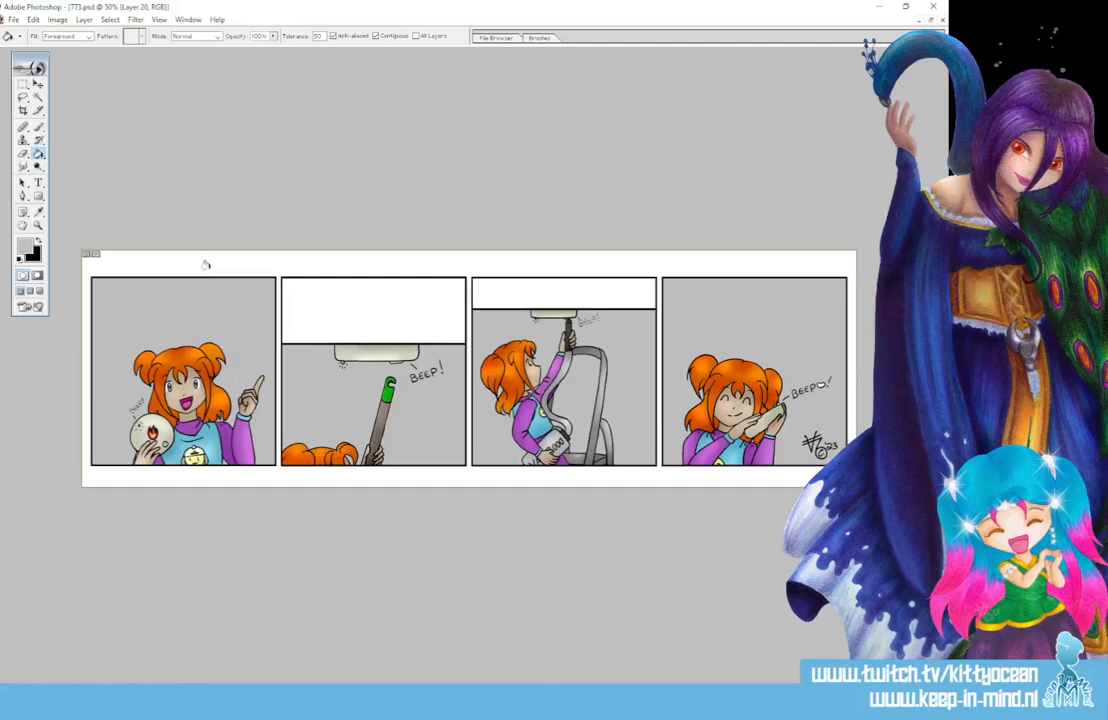
key("ctrl+plus")
key("ctrl+plus")
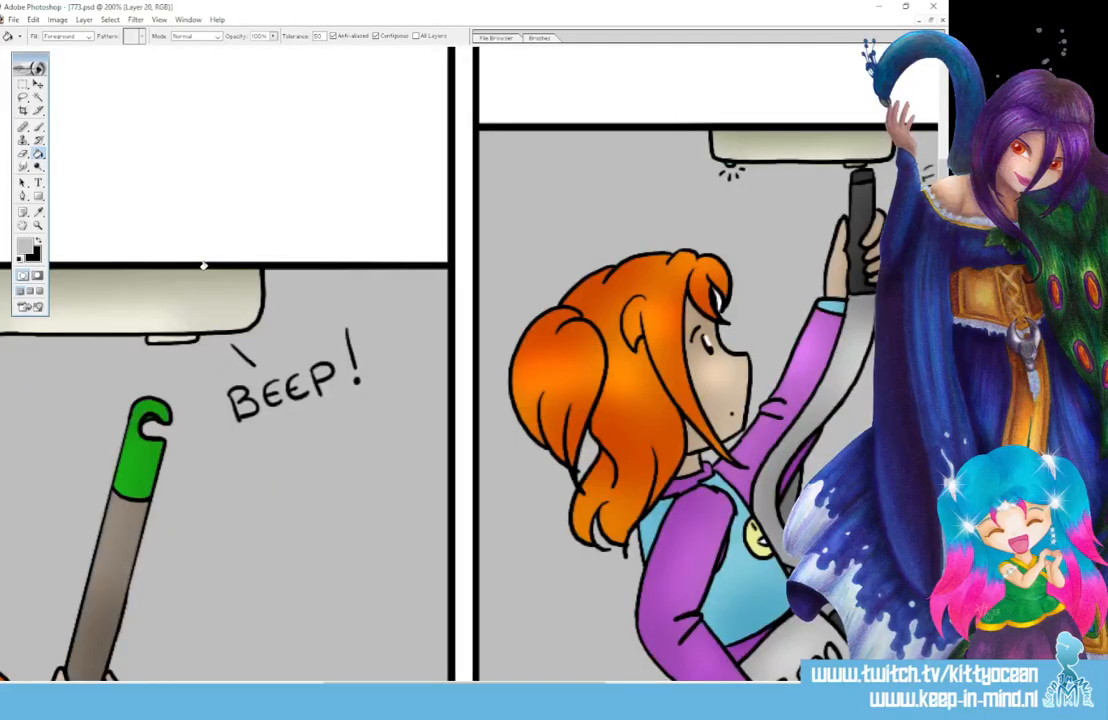
left_click(39, 127)
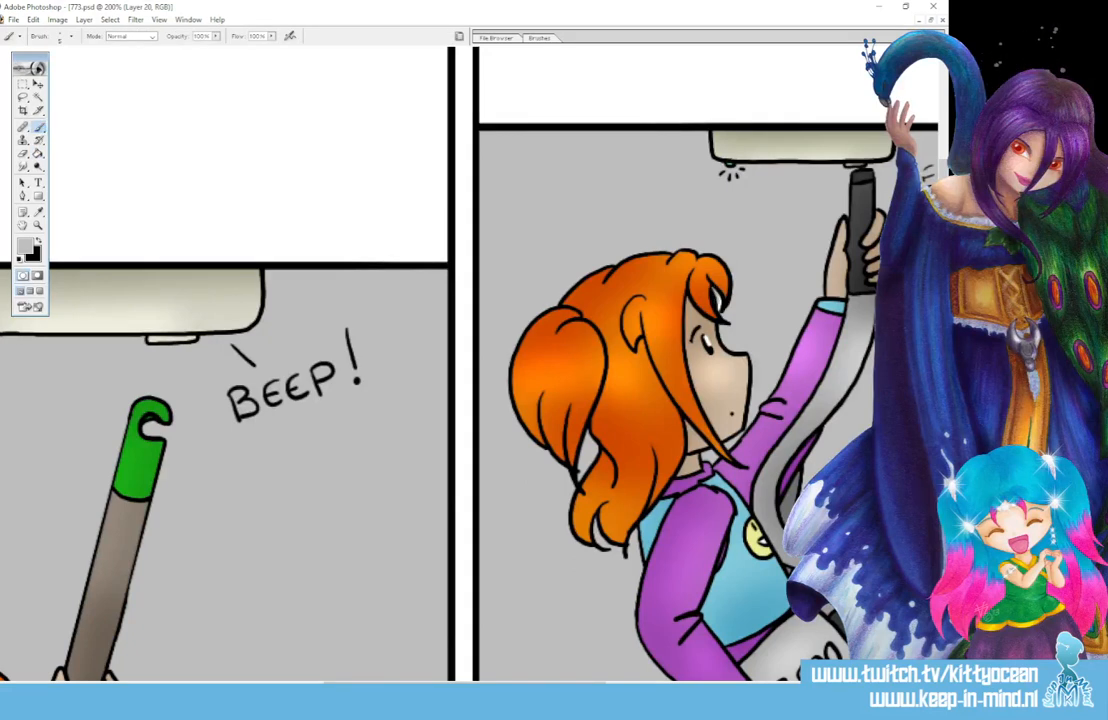
left_click_drag(525, 685, 204, 685)
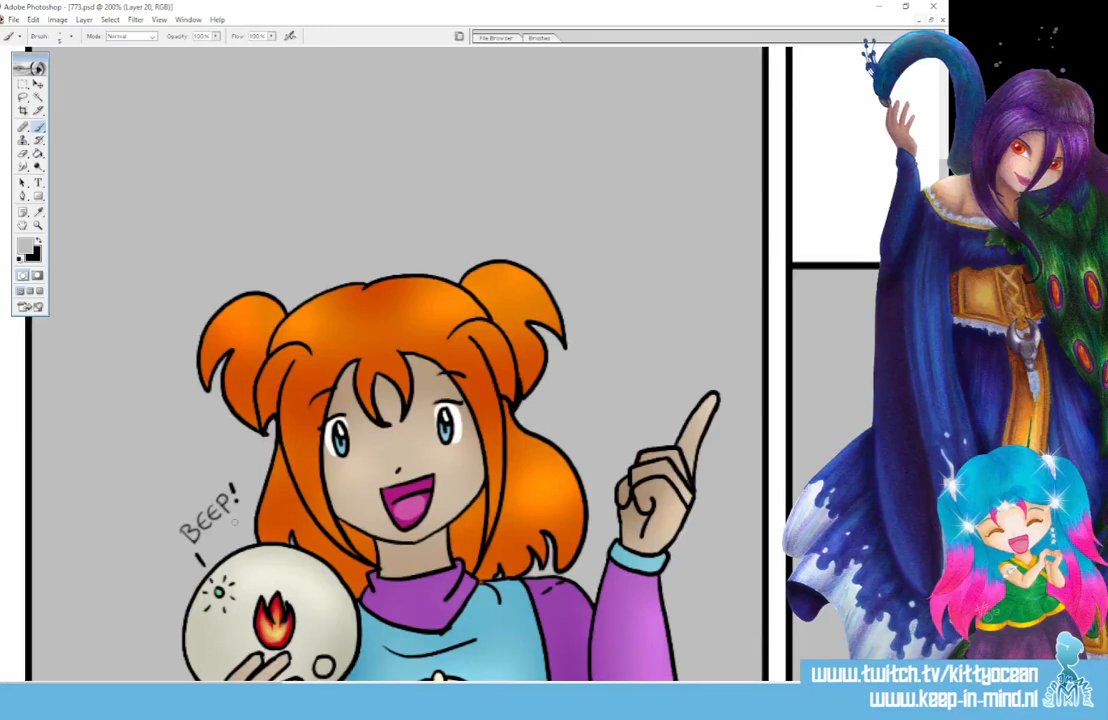
- Give the panel background layer a linear Gradient Overlay at 90° from yellow down to white, softened to a pale tint
key("ctrl+minus")
key("ctrl+minus")
key("ctrl+minus")
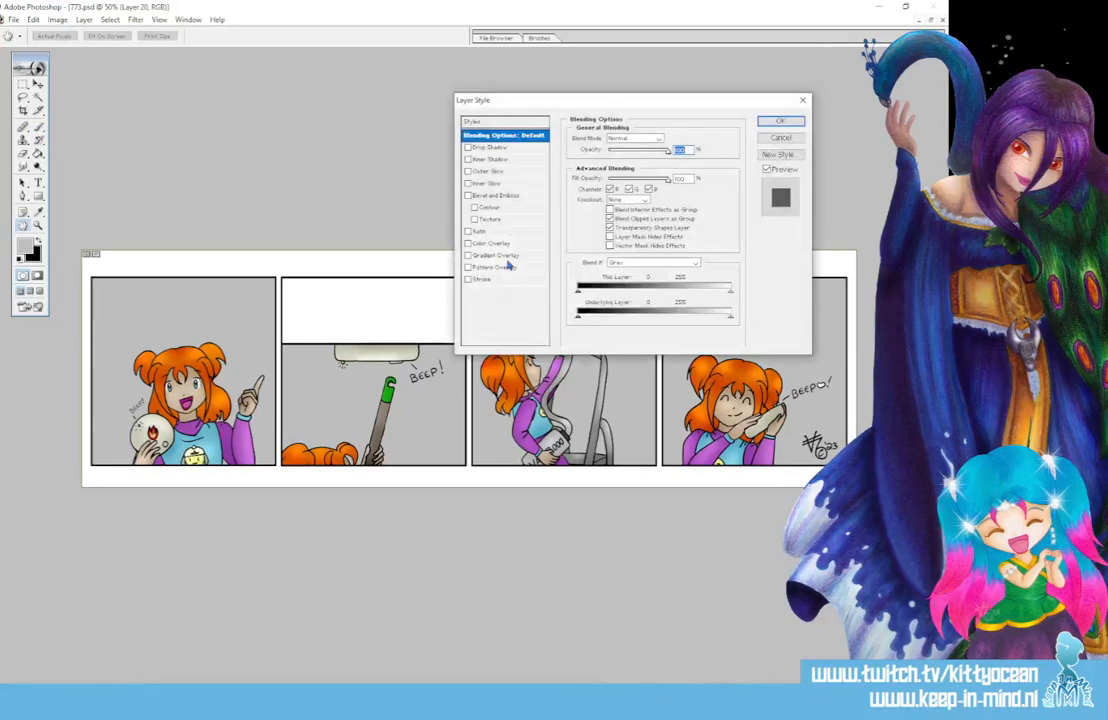
left_click(505, 268)
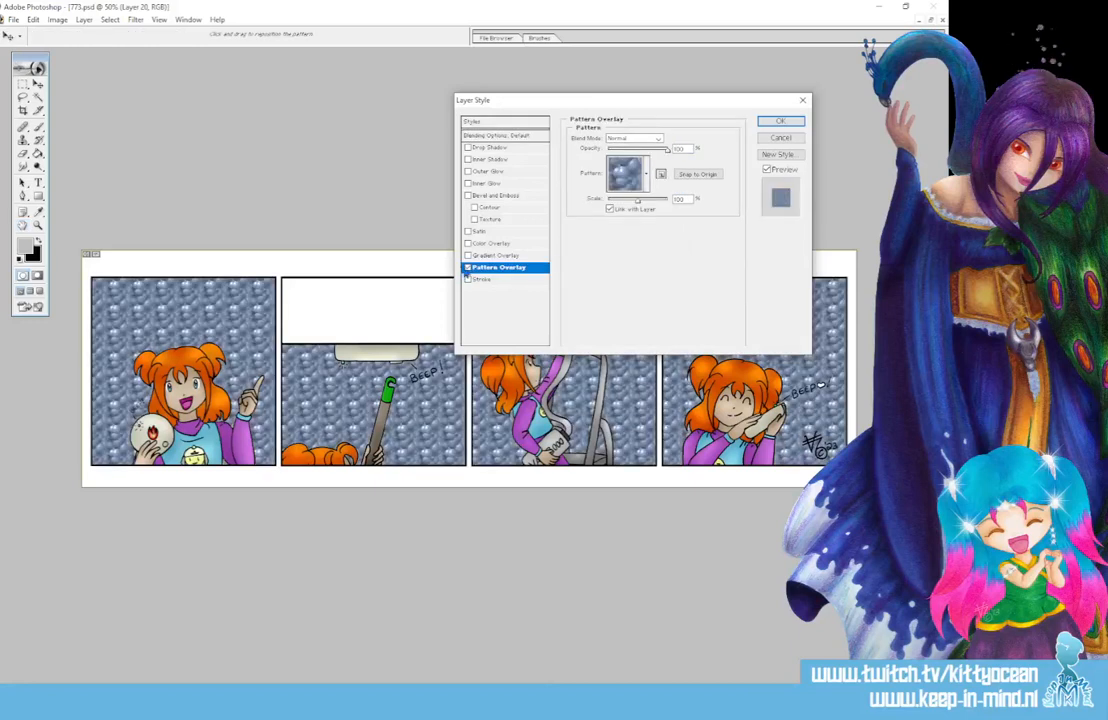
left_click(467, 268)
left_click(497, 256)
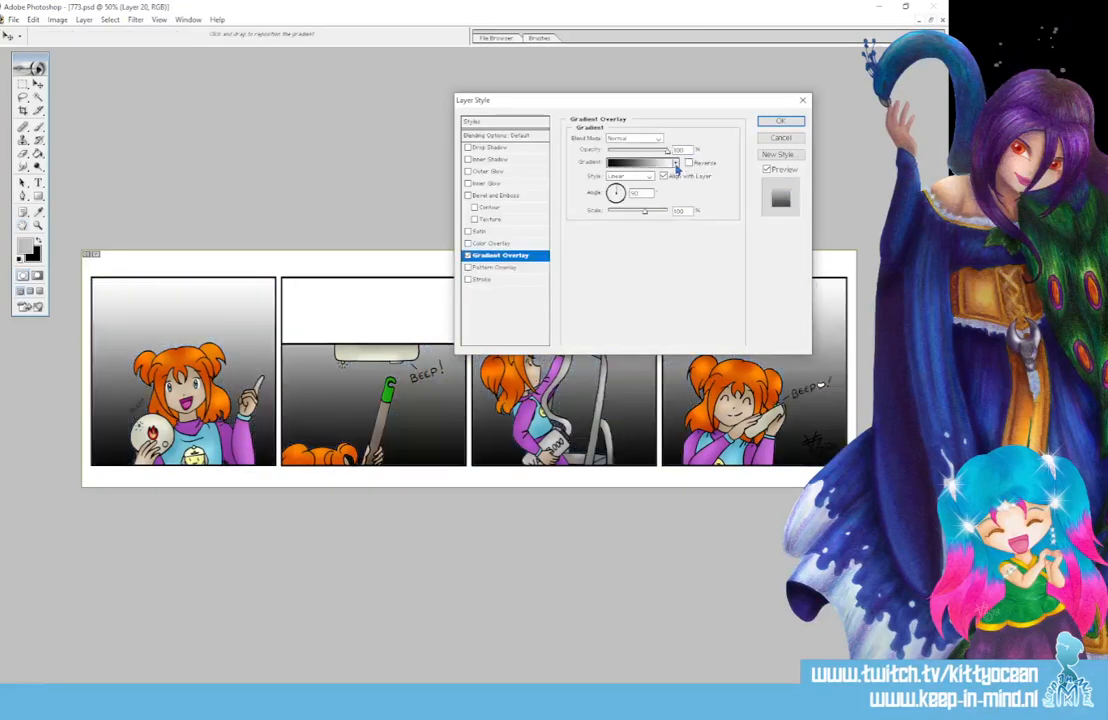
left_click(676, 163)
left_click(668, 341)
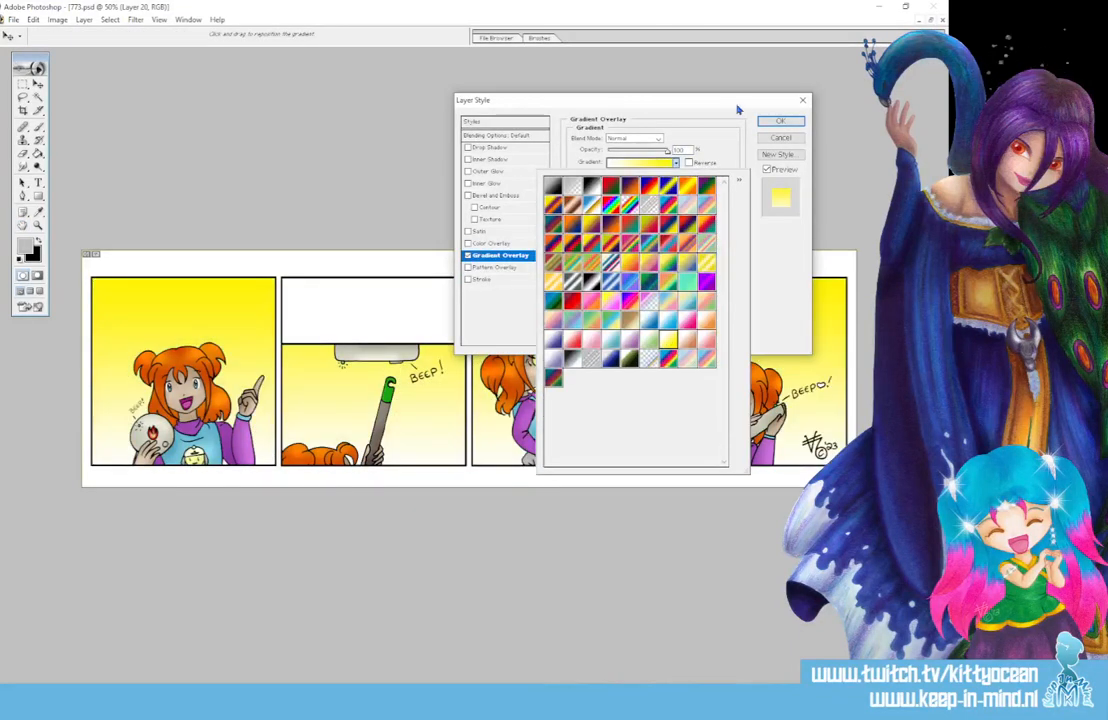
left_click(769, 124)
left_click(776, 121)
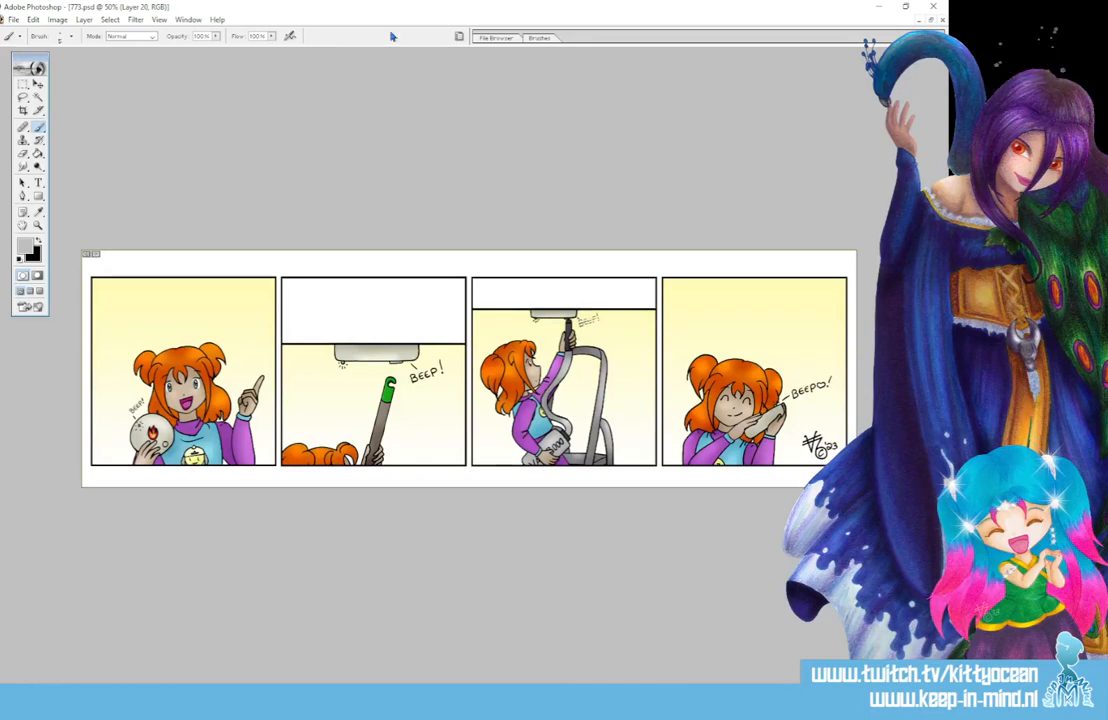
- On Layer 18 copy, paint the mouth of the shirt's smiley in the third panel with magenta sampled from the first panel girl's mouth
key("ctrl+plus")
key("ctrl+plus")
key("ctrl+plus")
key("ctrl+plus")
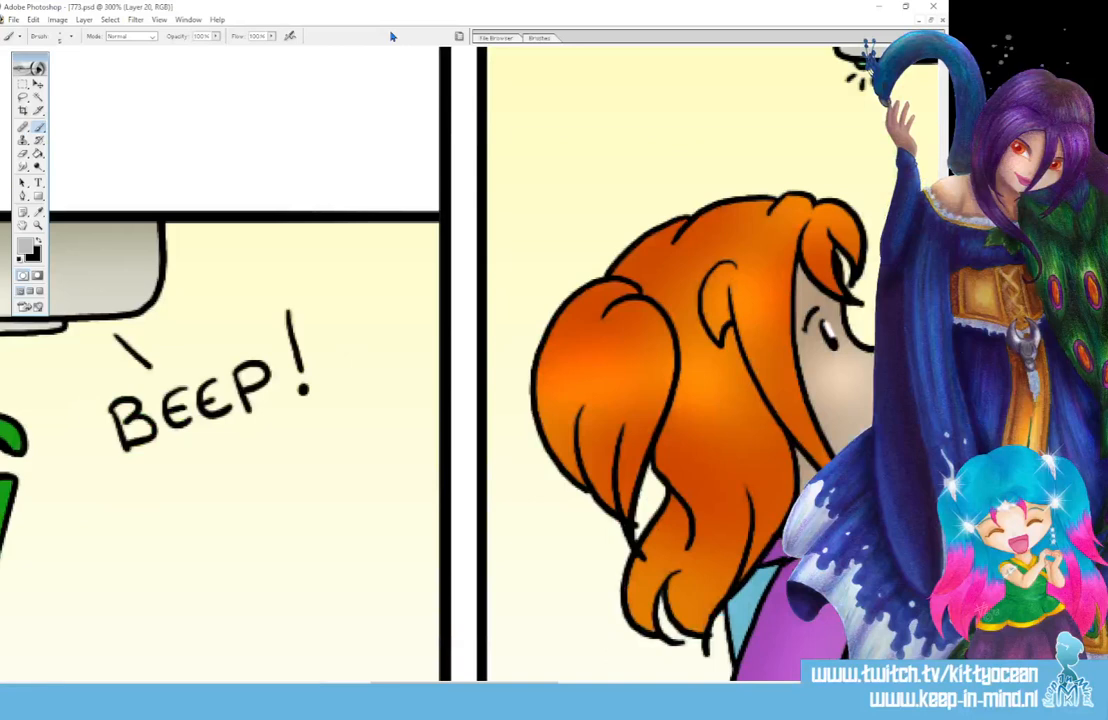
left_click_drag(455, 686, 551, 686)
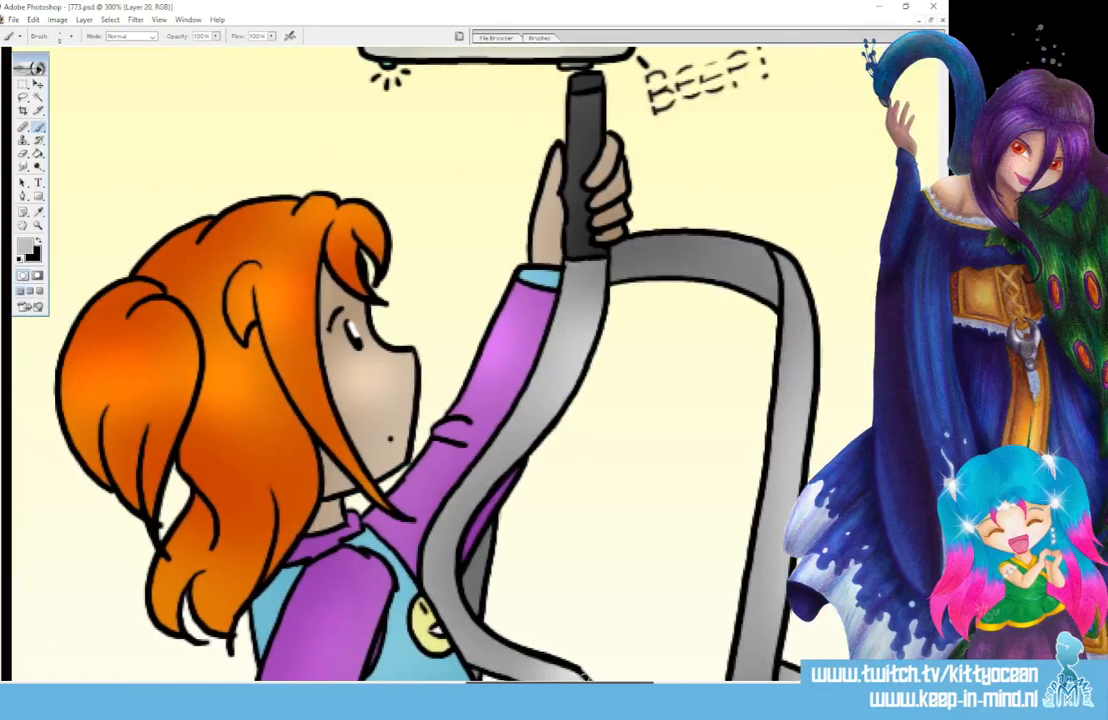
left_click(39, 213)
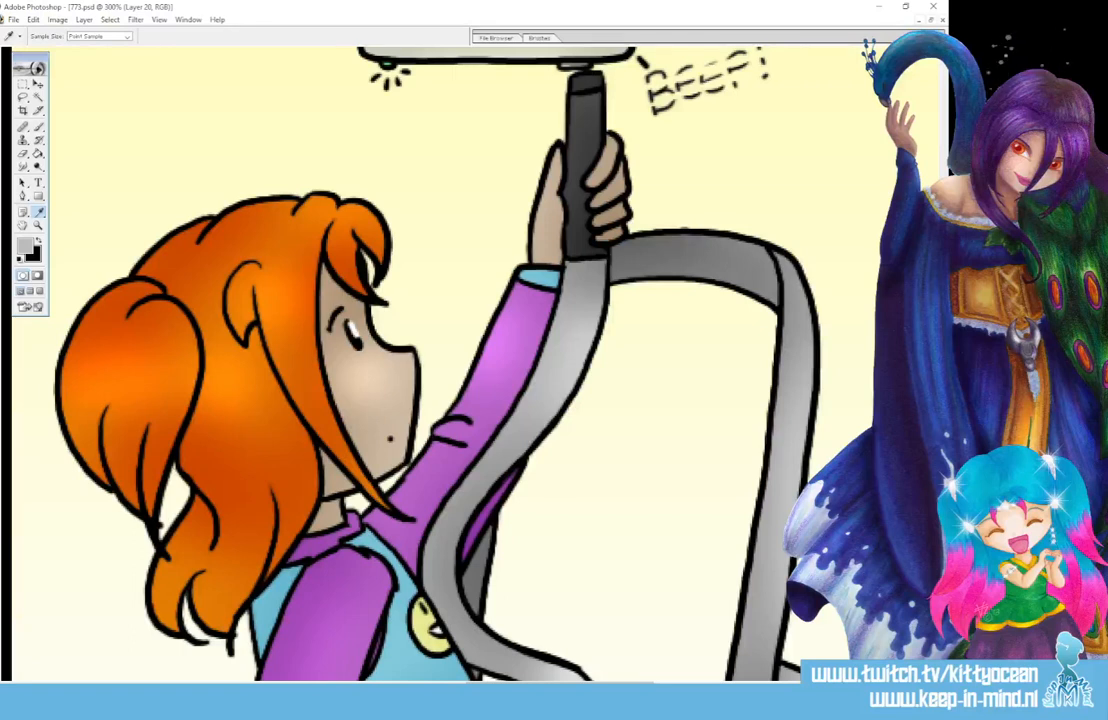
key("alt+bracketleft")
scroll(400, 360, "up", 3)
scroll(400, 360, "left", 6)
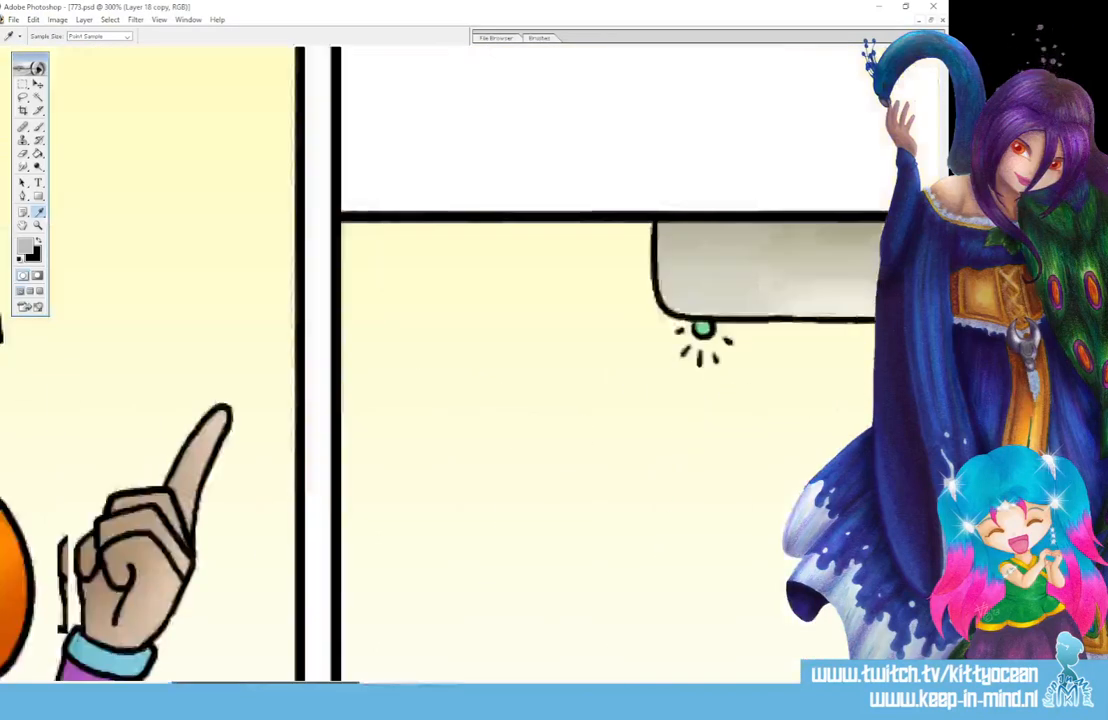
left_click(176, 545)
left_click(37, 124)
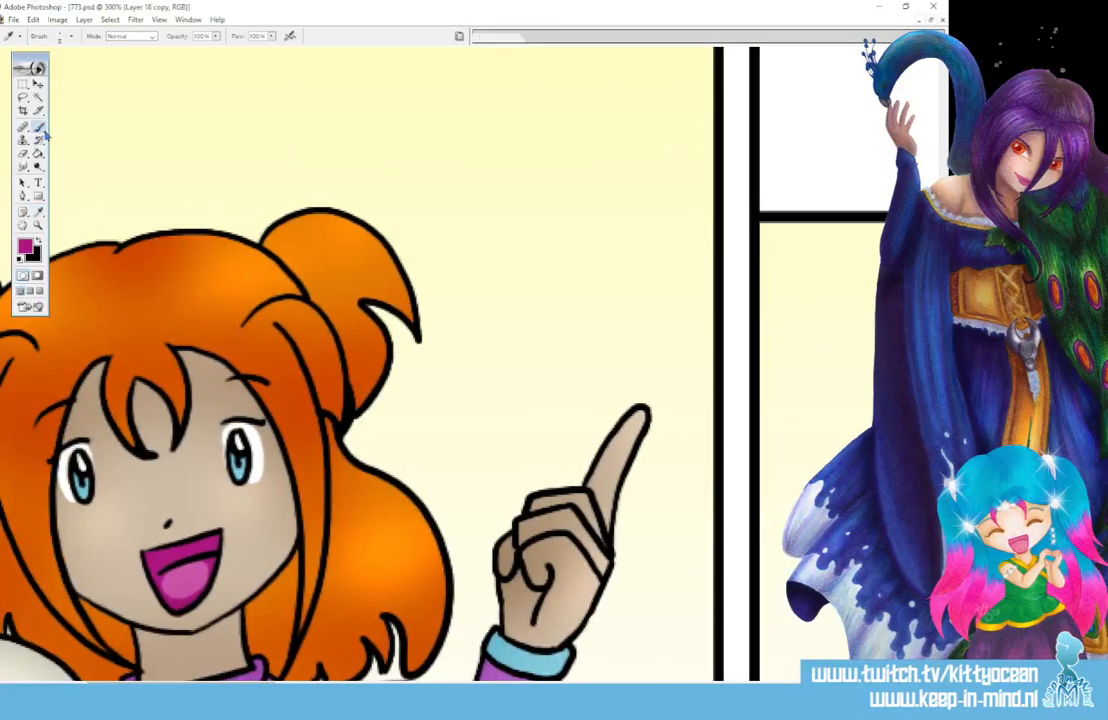
scroll(400, 360, "right", 5)
scroll(400, 360, "right", 9)
scroll(400, 360, "down", 3)
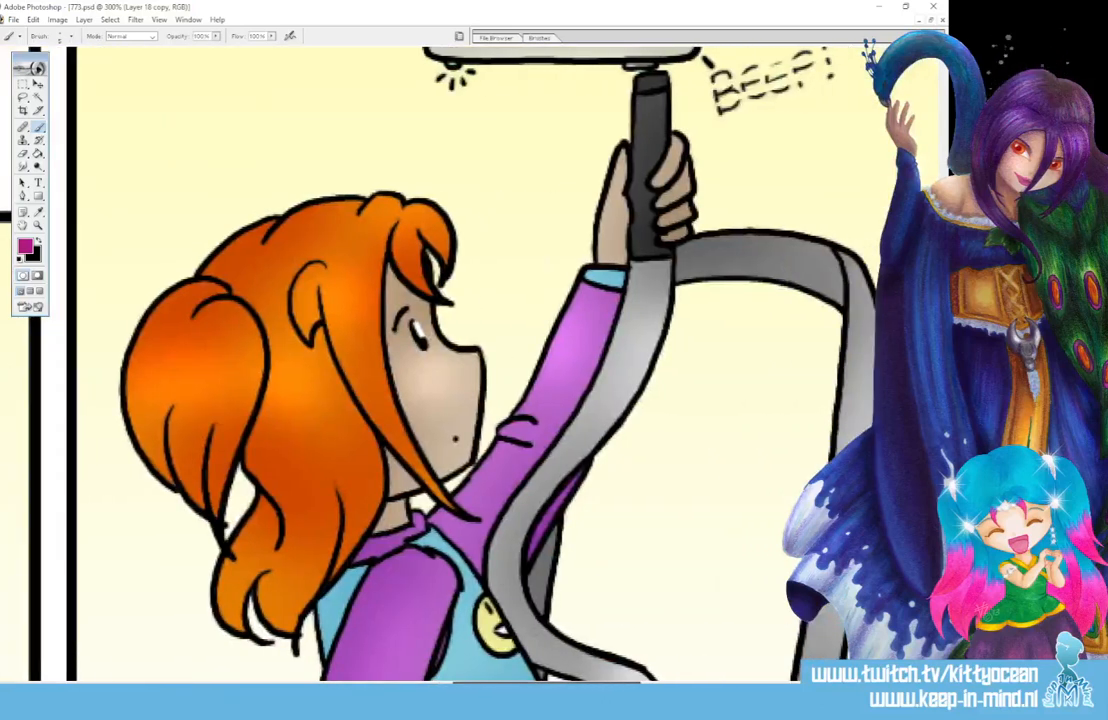
left_click_drag(500, 630, 510, 633)
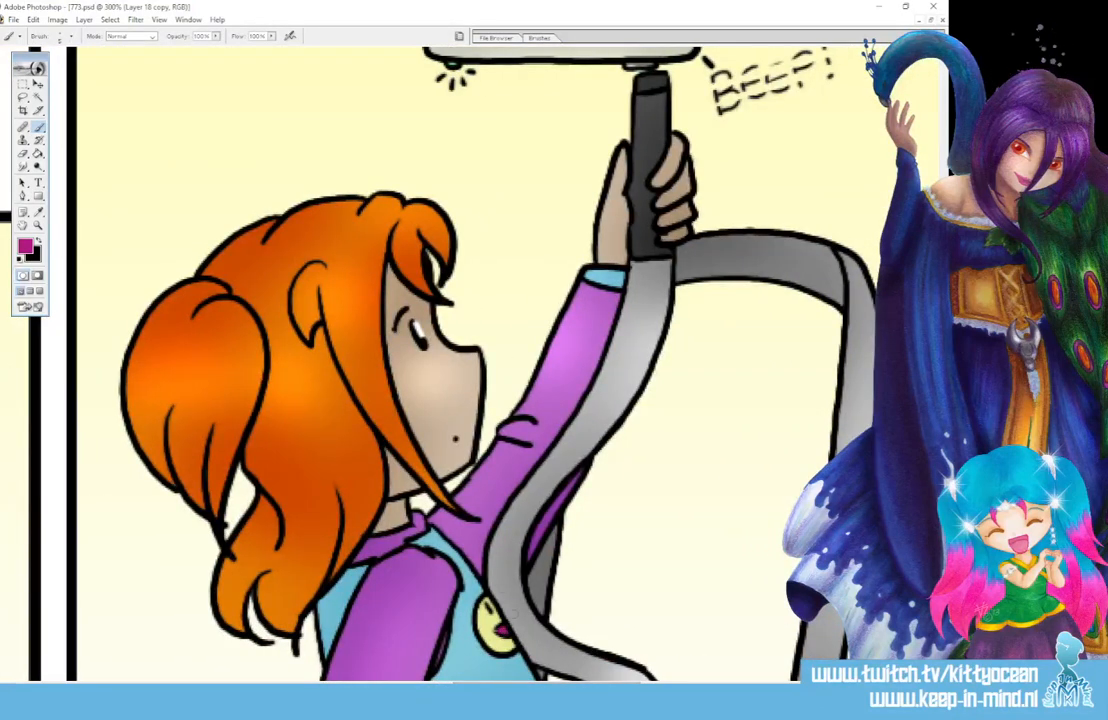
- Colour the heart in the fourth panel's beep lettering magenta and show the comic's title and caption text
scroll(515, 617, "down", 4)
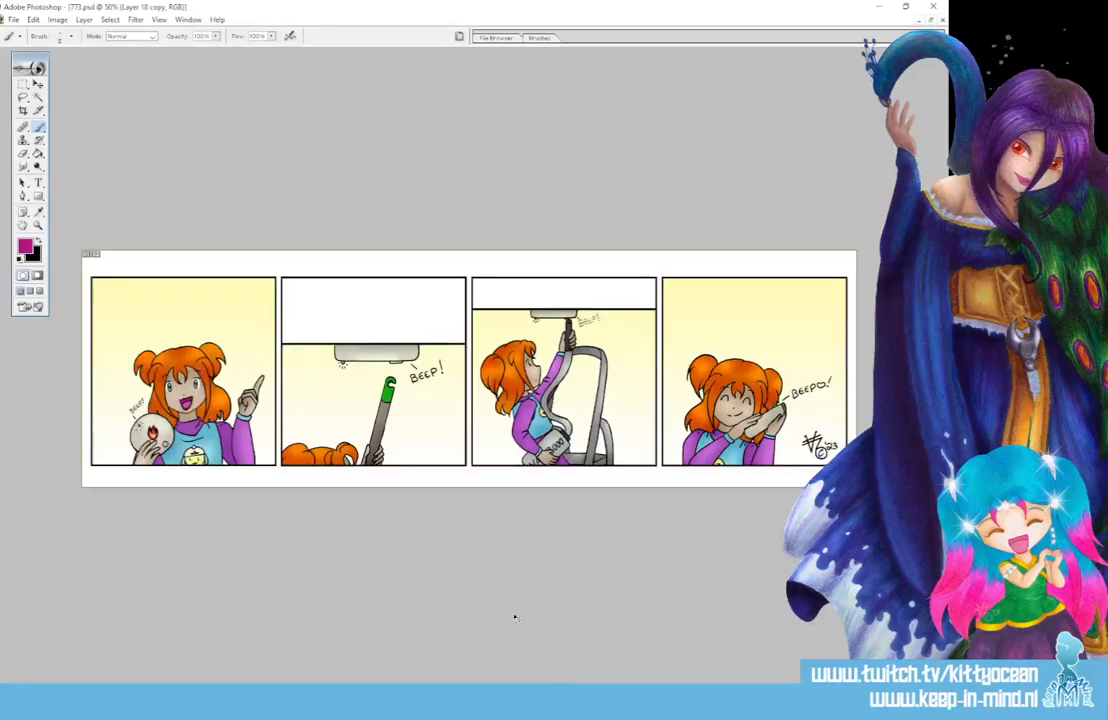
scroll(515, 617, "up", 1)
scroll(515, 617, "down", 1)
scroll(515, 617, "up", 5)
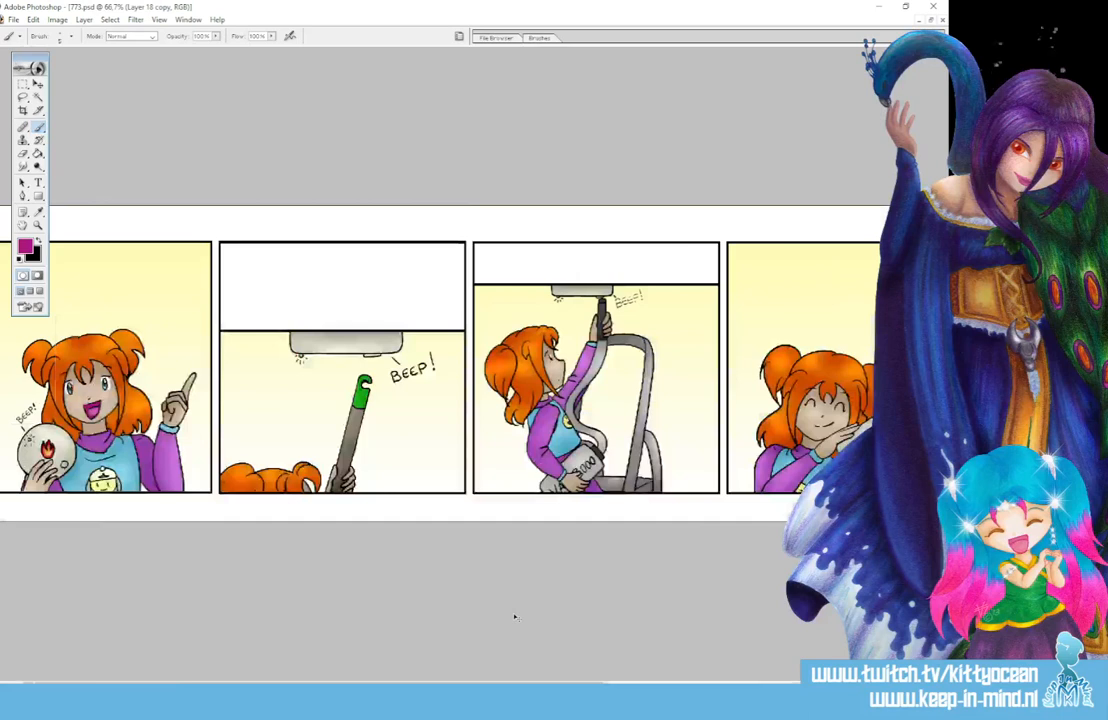
scroll(515, 617, "right", 3)
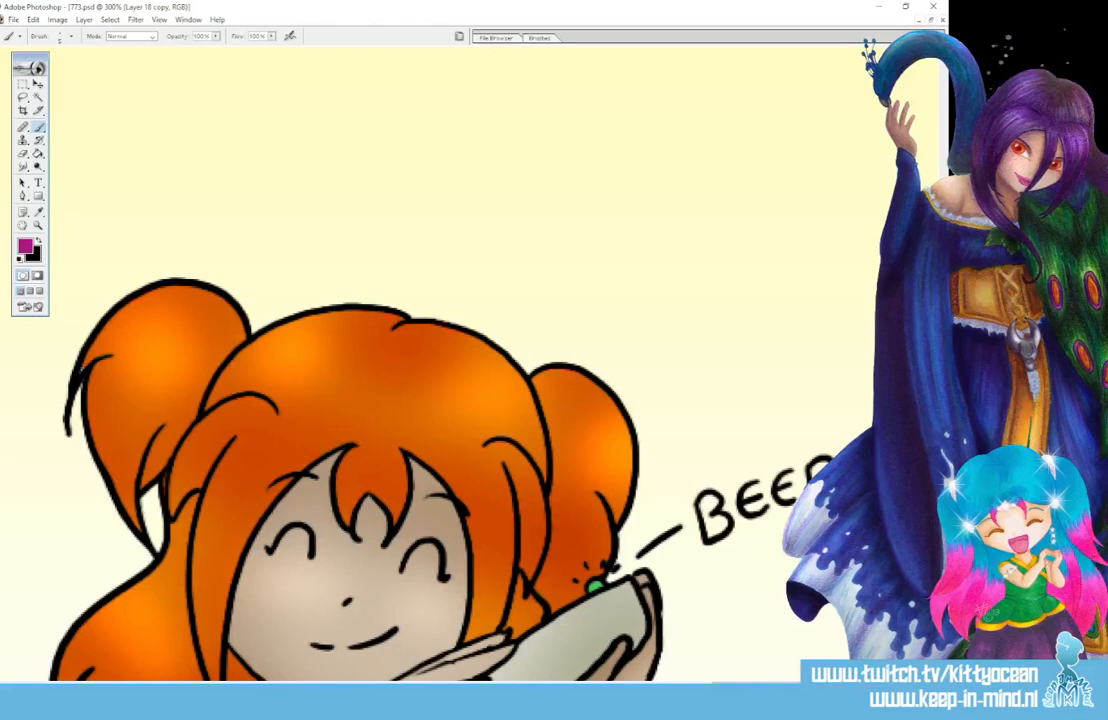
scroll(515, 617, "down", 6)
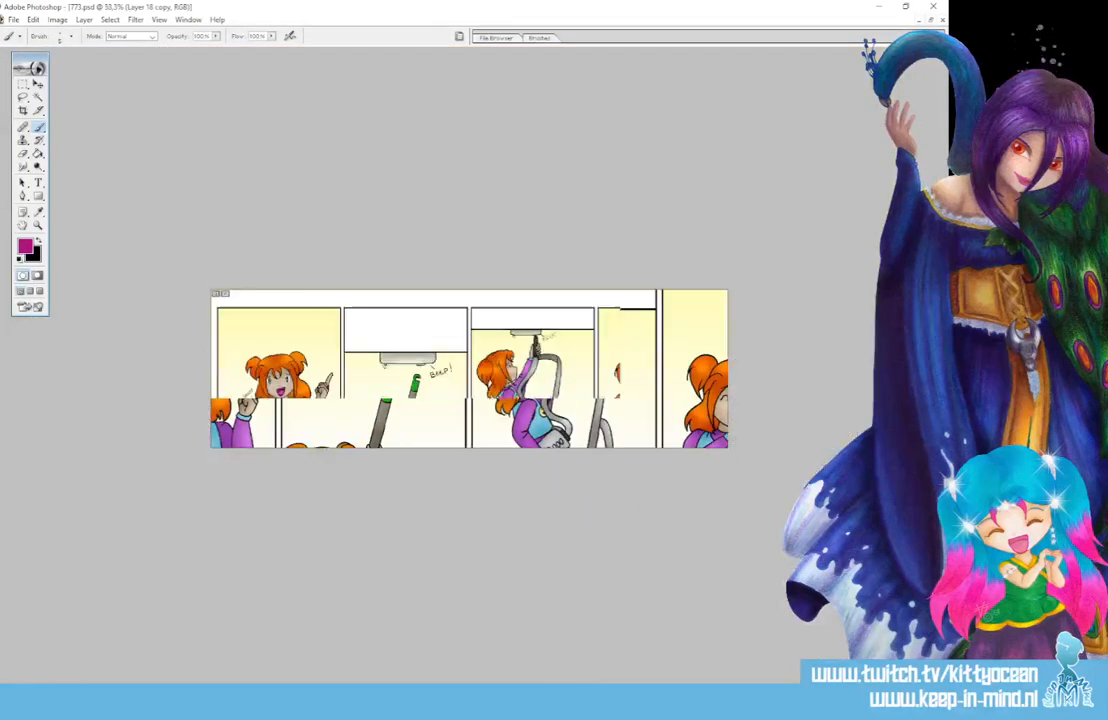
scroll(515, 617, "up", 1)
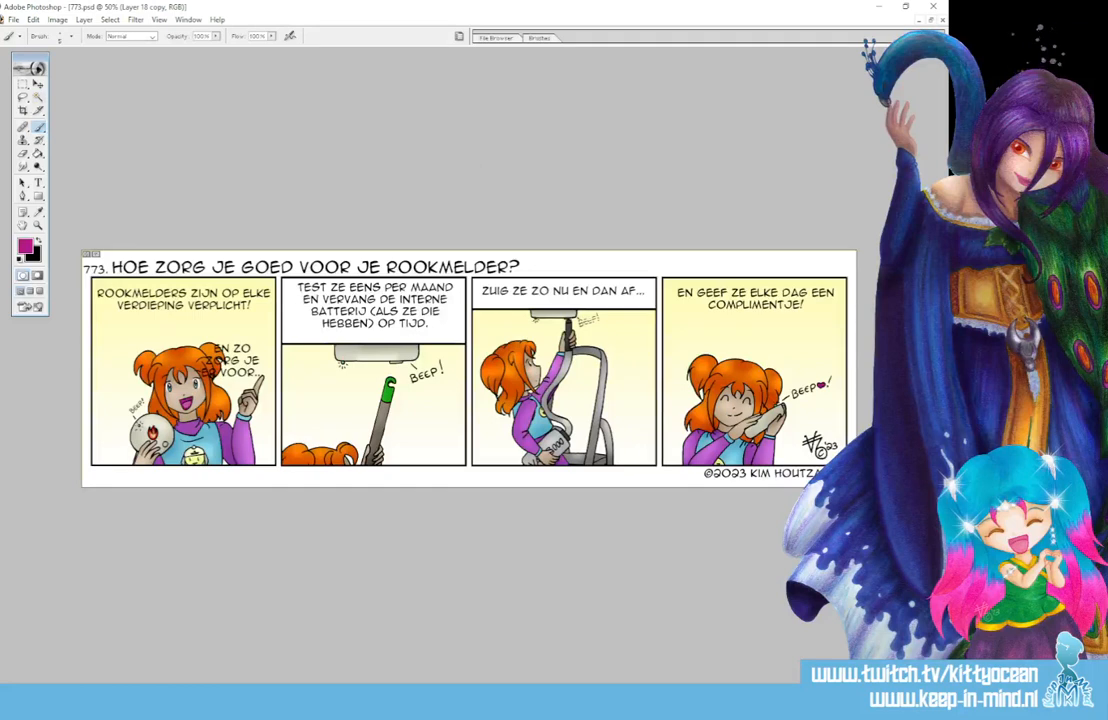
- Select ellipses around the first panel's top caption and lower corner plus a rectangle around the fourth panel's caption, and set the foreground colour to white
left_click_drag(23, 84, 75, 86)
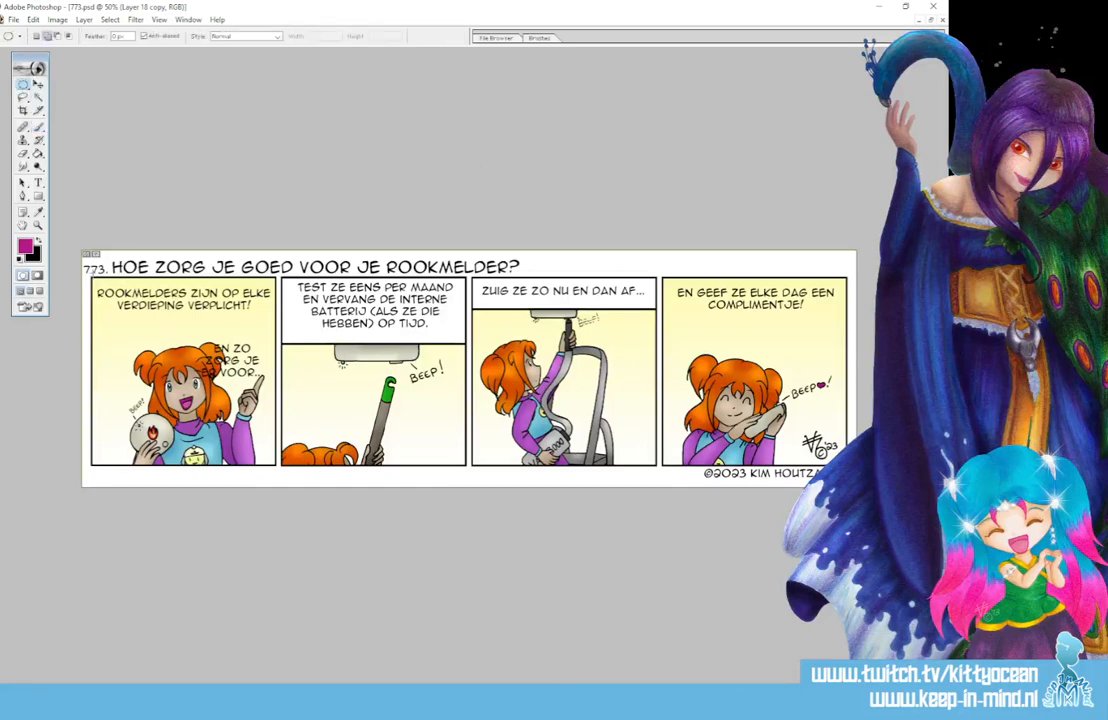
left_click_drag(90, 279, 278, 336)
left_click(23, 87)
left_click(88, 84)
key("d")
key("x")
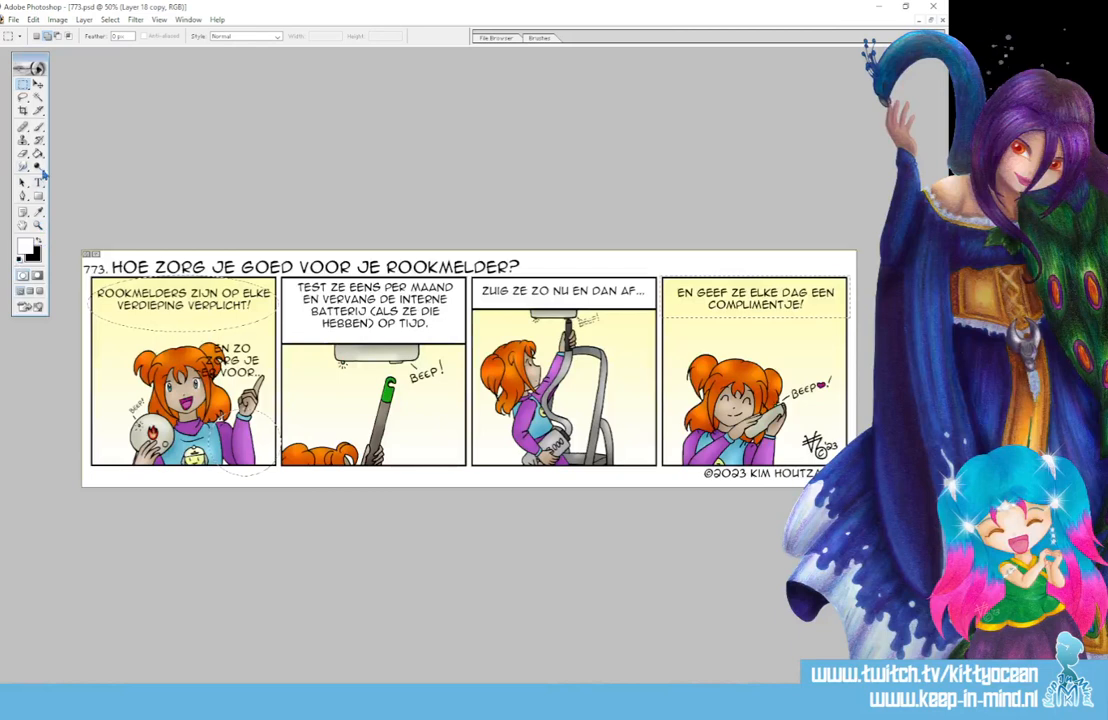
- On a new layer, fill the selected caption areas with white, add white tails to the first panel's two speech balloons, and deselect
left_click(38, 153)
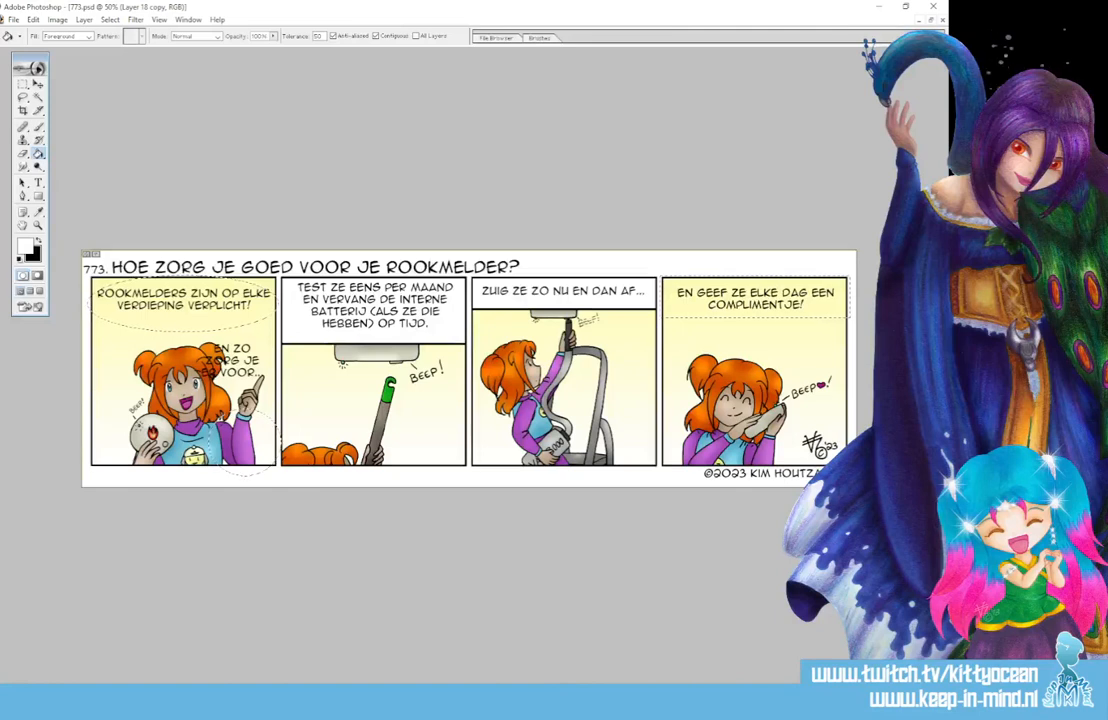
key("ctrl+alt+shift+n")
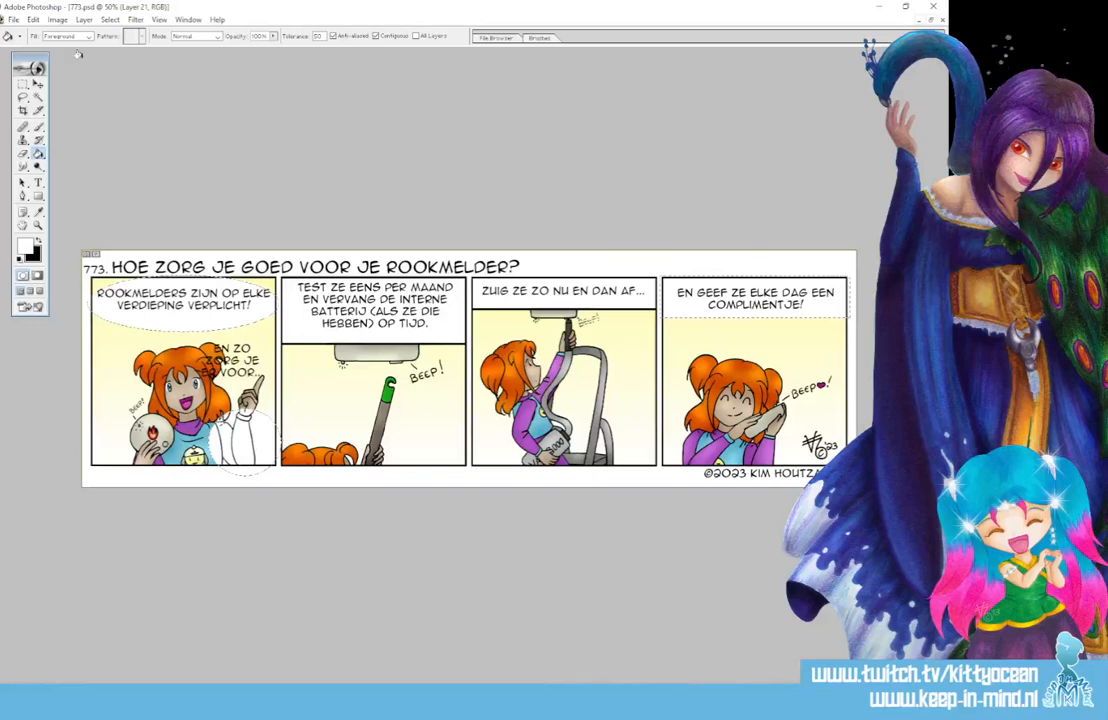
left_click_drag(23, 97, 78, 100)
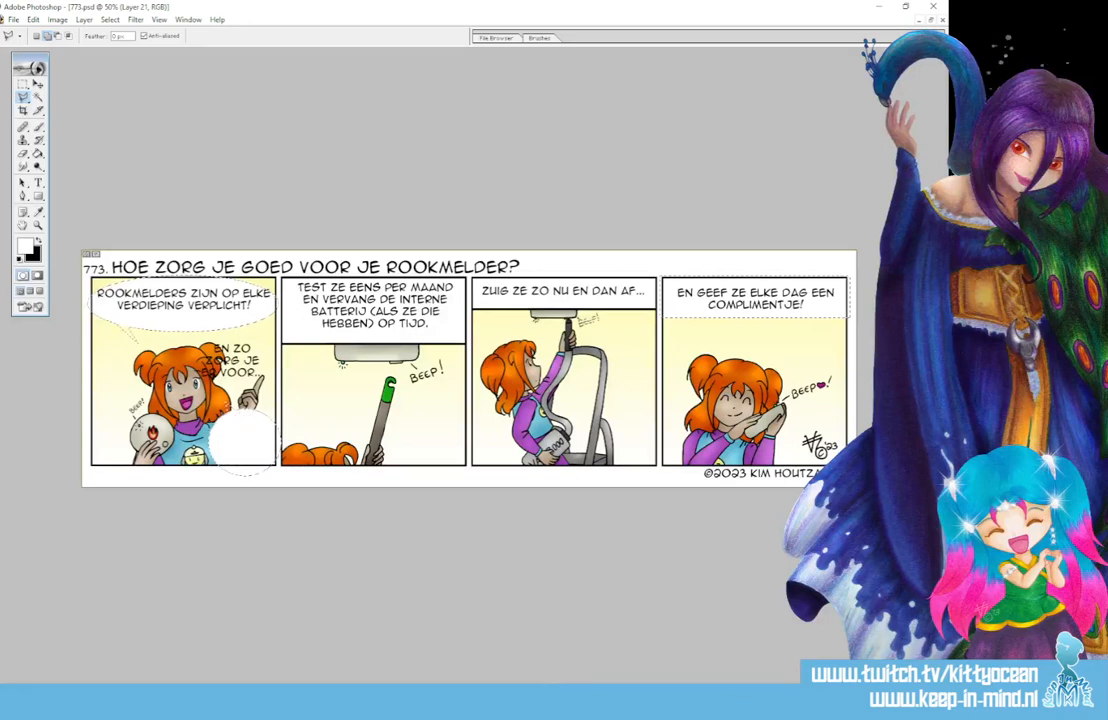
left_click(38, 124)
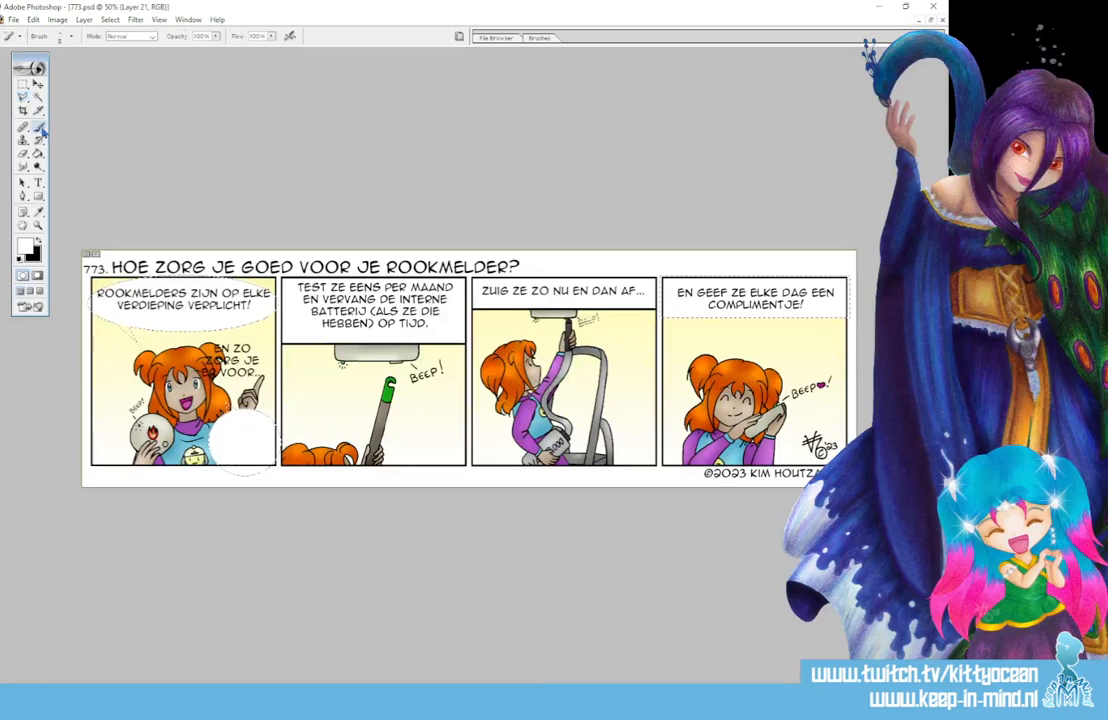
left_click(522, 44)
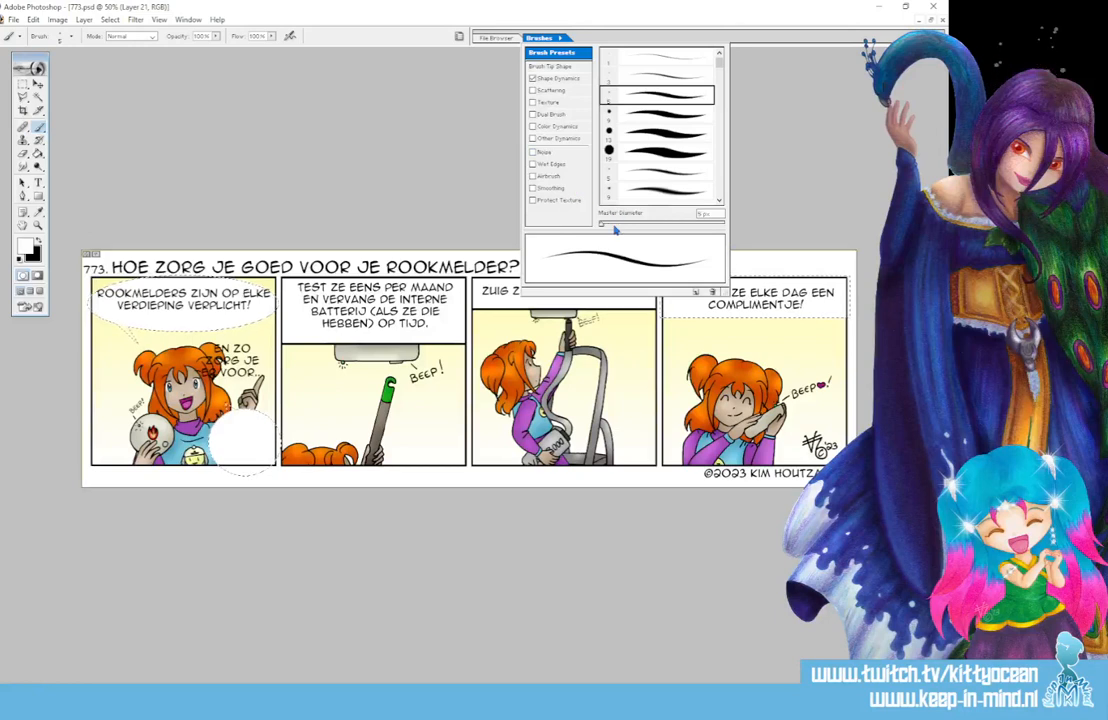
key("bracketright")
mouse_move(105, 320)
left_mouse_down()
mouse_move(133, 340)
mouse_move(124, 319)
mouse_move(136, 344)
mouse_move(126, 315)
left_mouse_up()
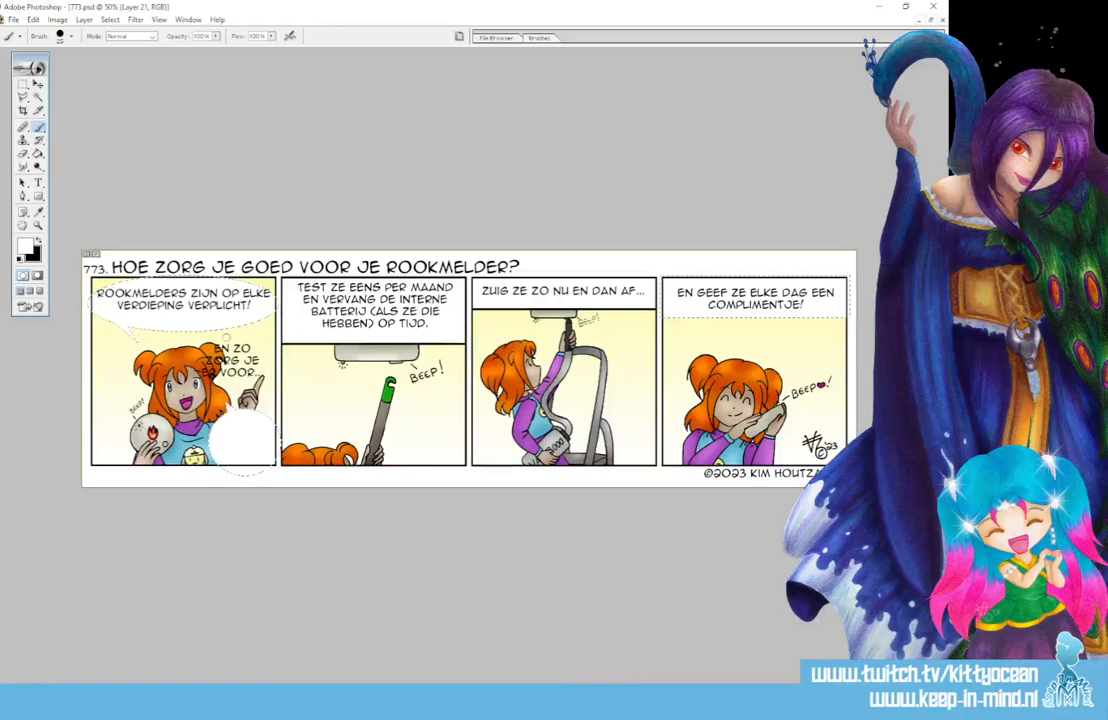
key("ctrl+d")
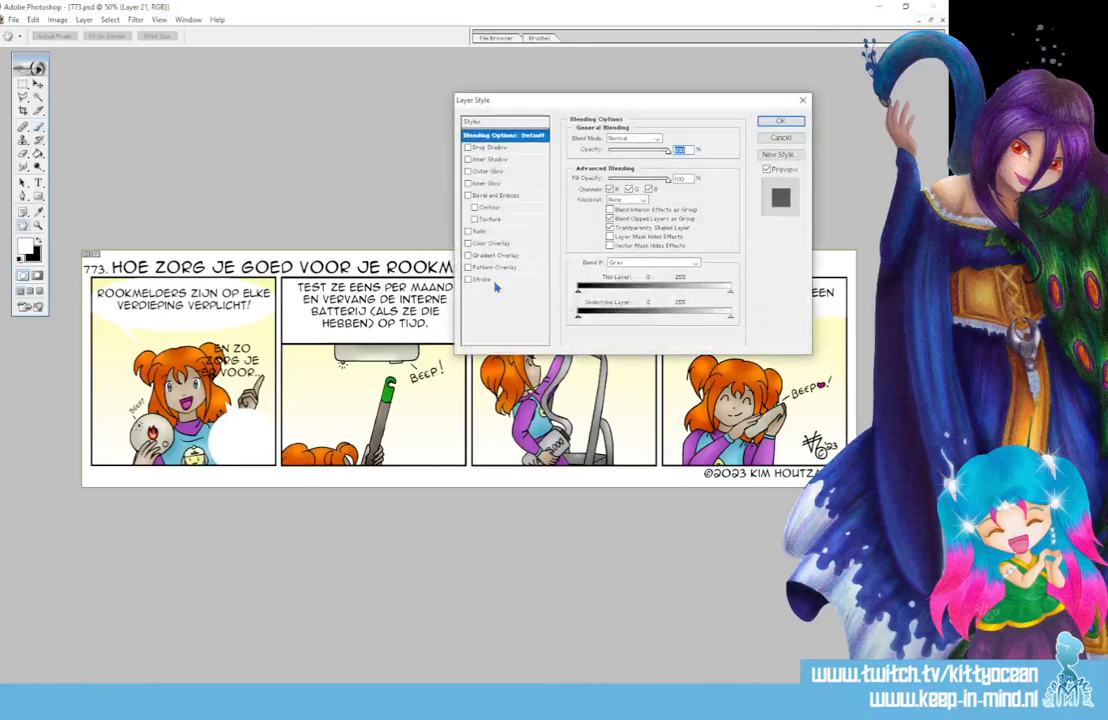
- Give the white balloon layer an outside Stroke of 4 px in black (000000)
left_click(493, 282)
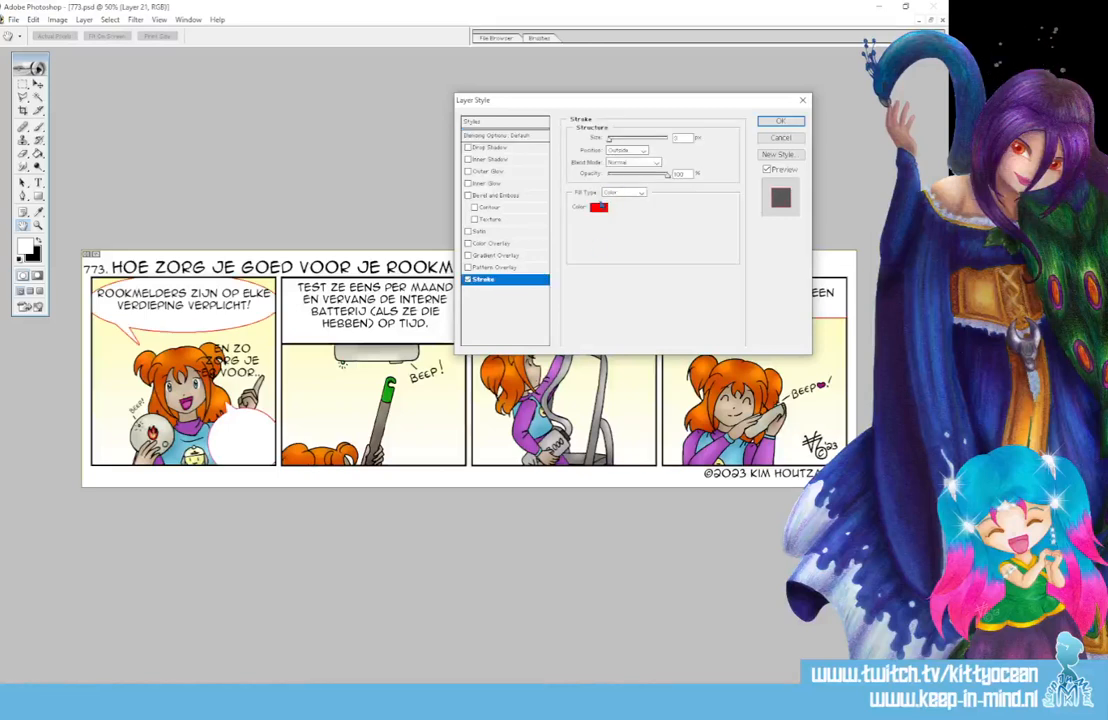
left_click(601, 208)
left_click_drag(596, 270, 689, 304)
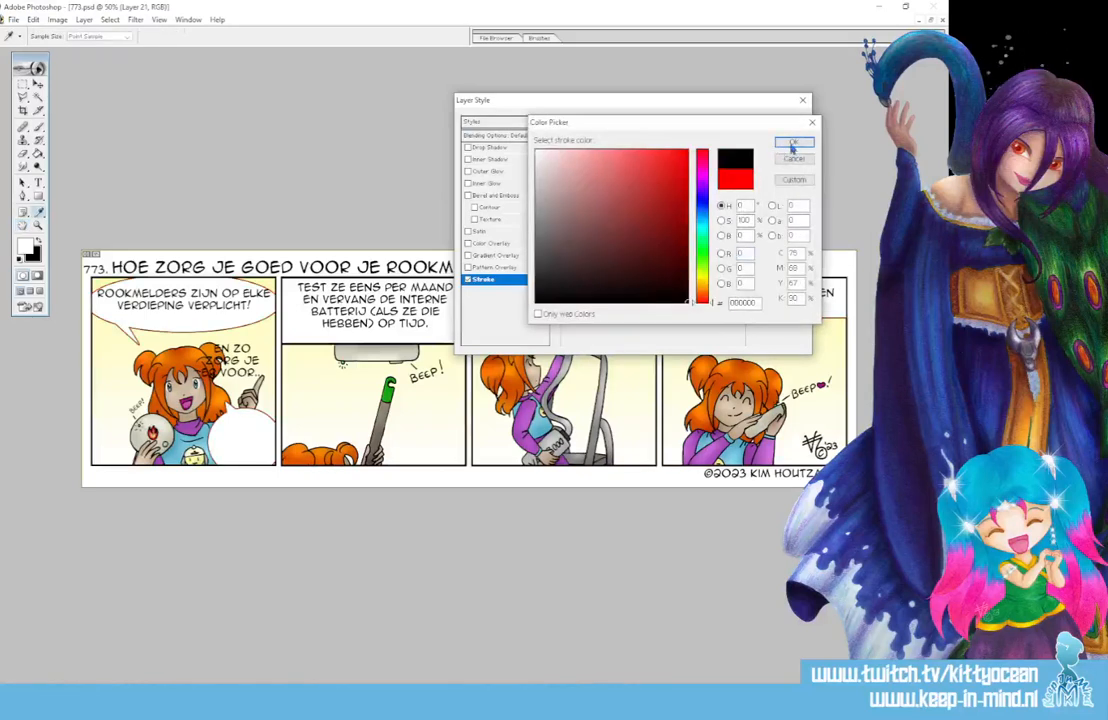
left_click(792, 145)
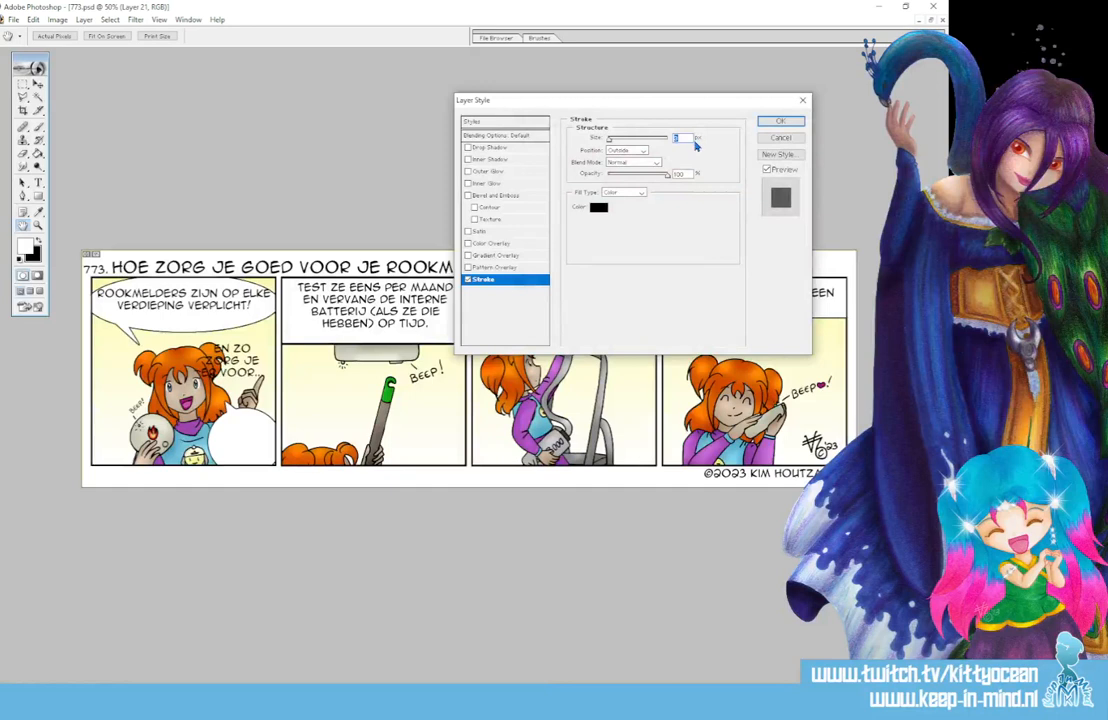
type("4")
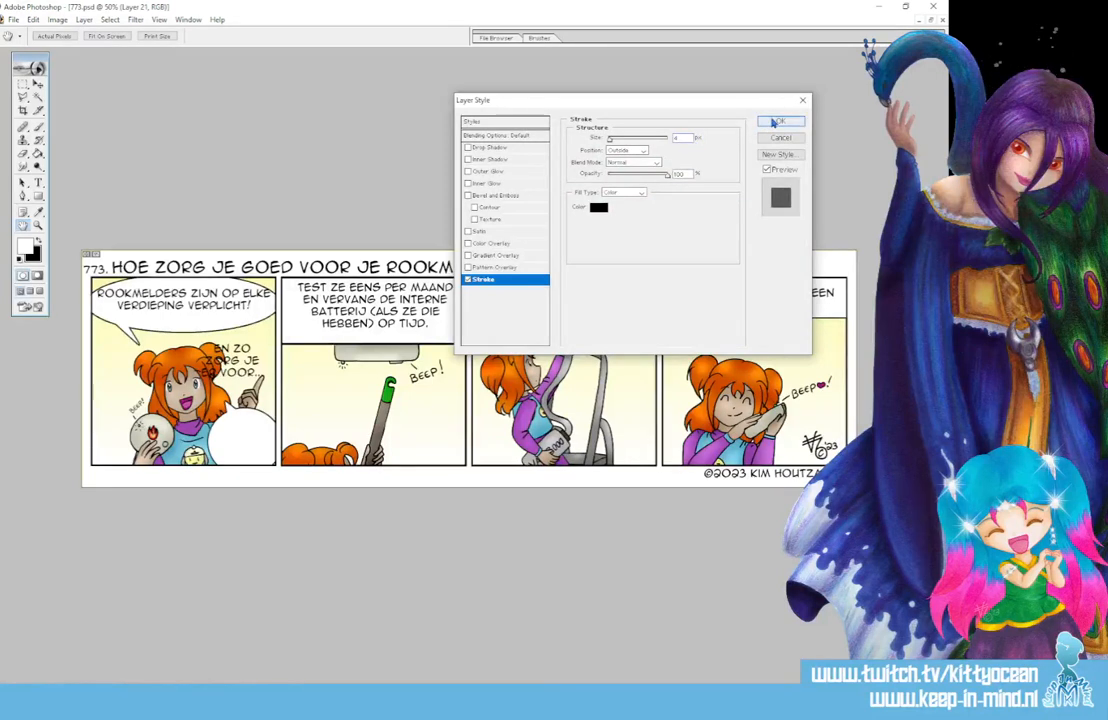
left_click(777, 121)
key("b")
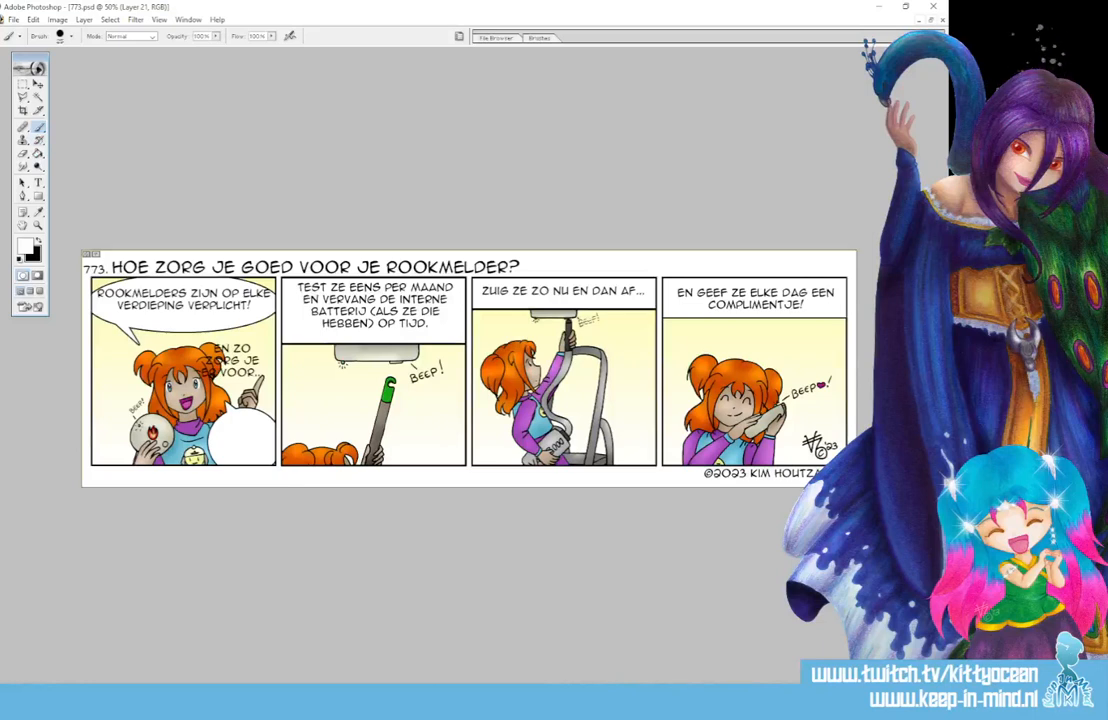
- Move the "En zo zorg je er voor..." text into the first panel's lower speech balloon
key("alt+bracketright")
left_click(38, 84)
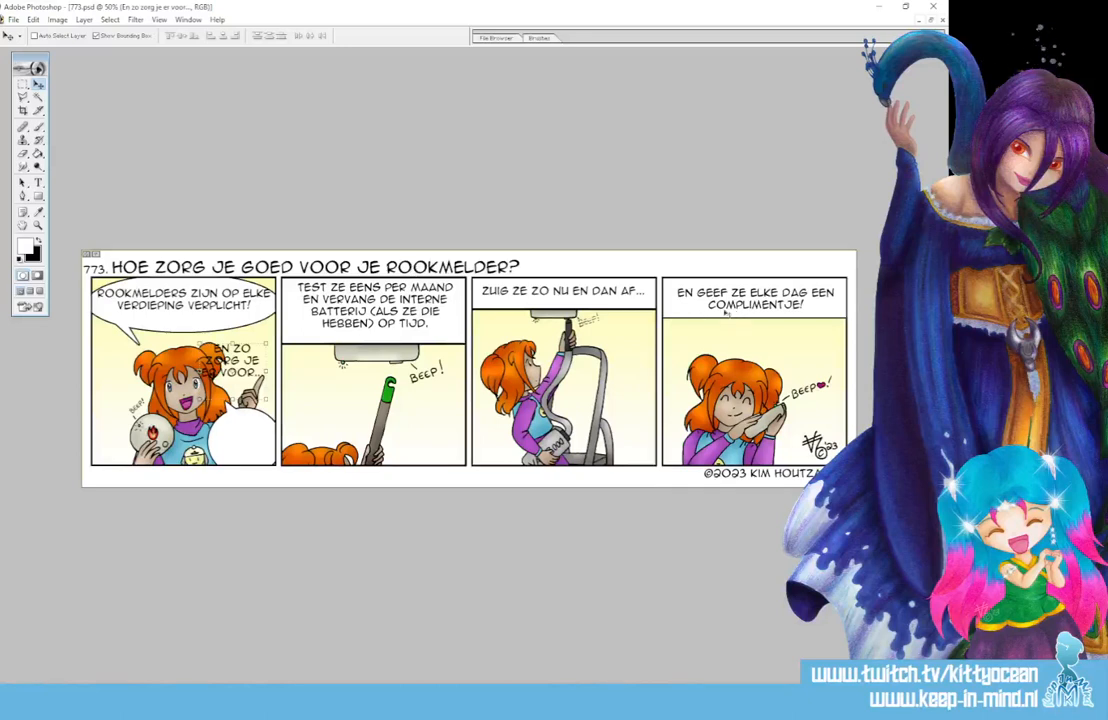
left_click_drag(224, 317, 229, 384)
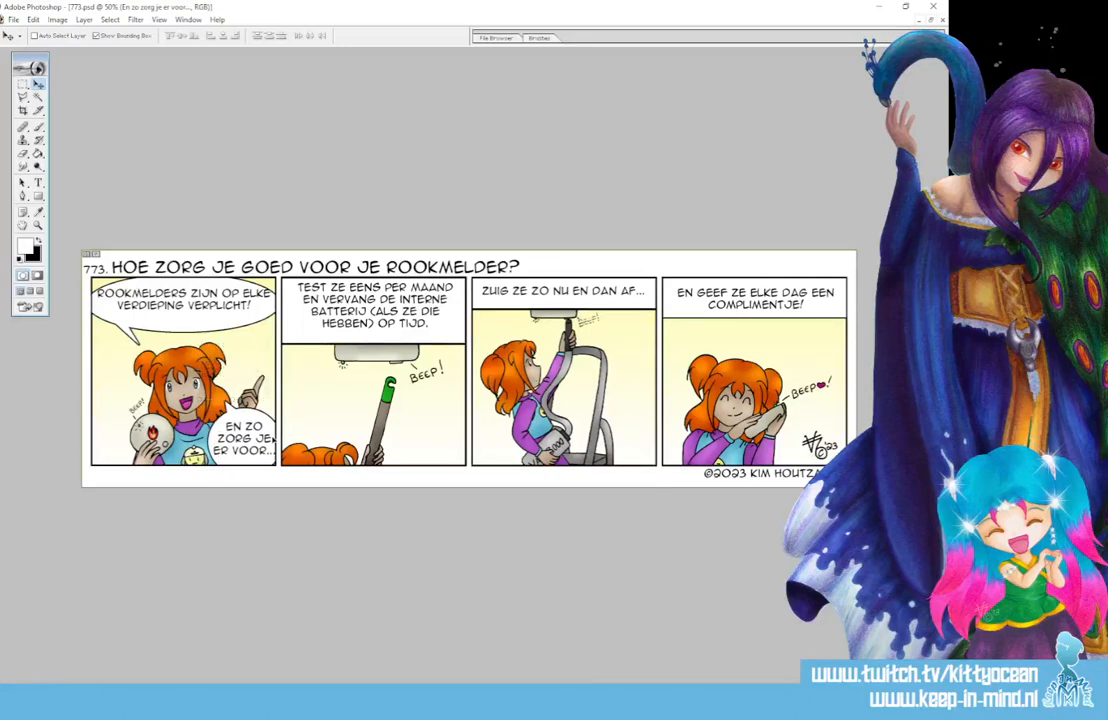
left_click_drag(273, 440, 273, 439)
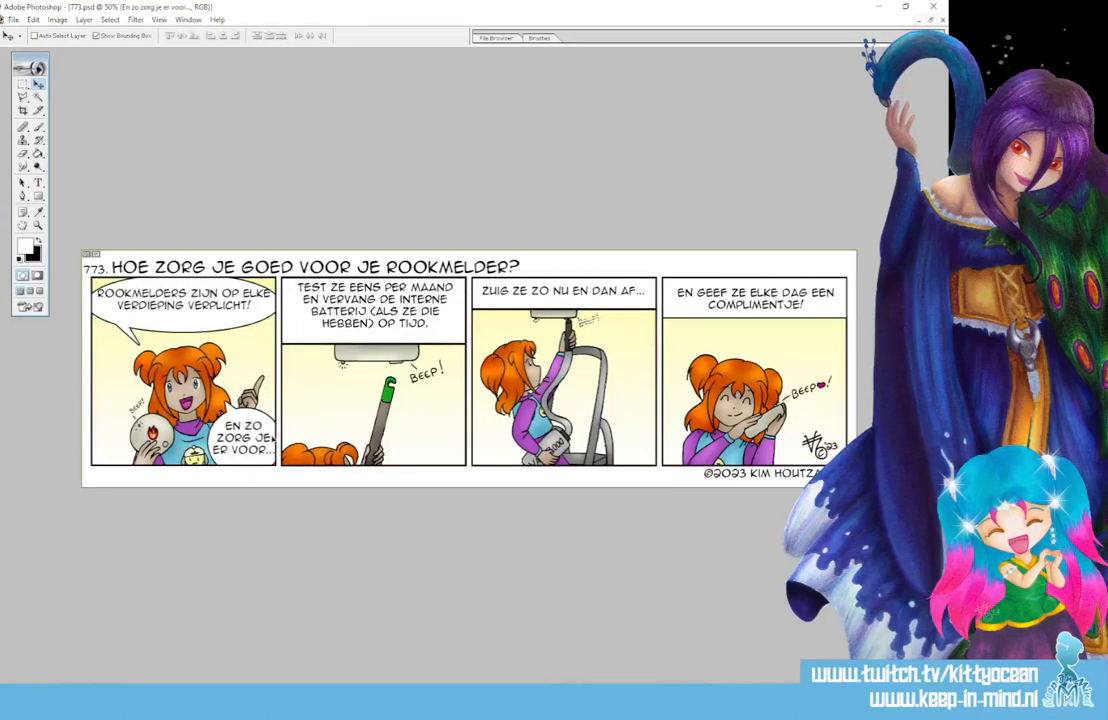
- Slightly reduce the font size of the "En zo zorg je er voor..." text and reposition it centrally in its balloon
left_click(39, 183)
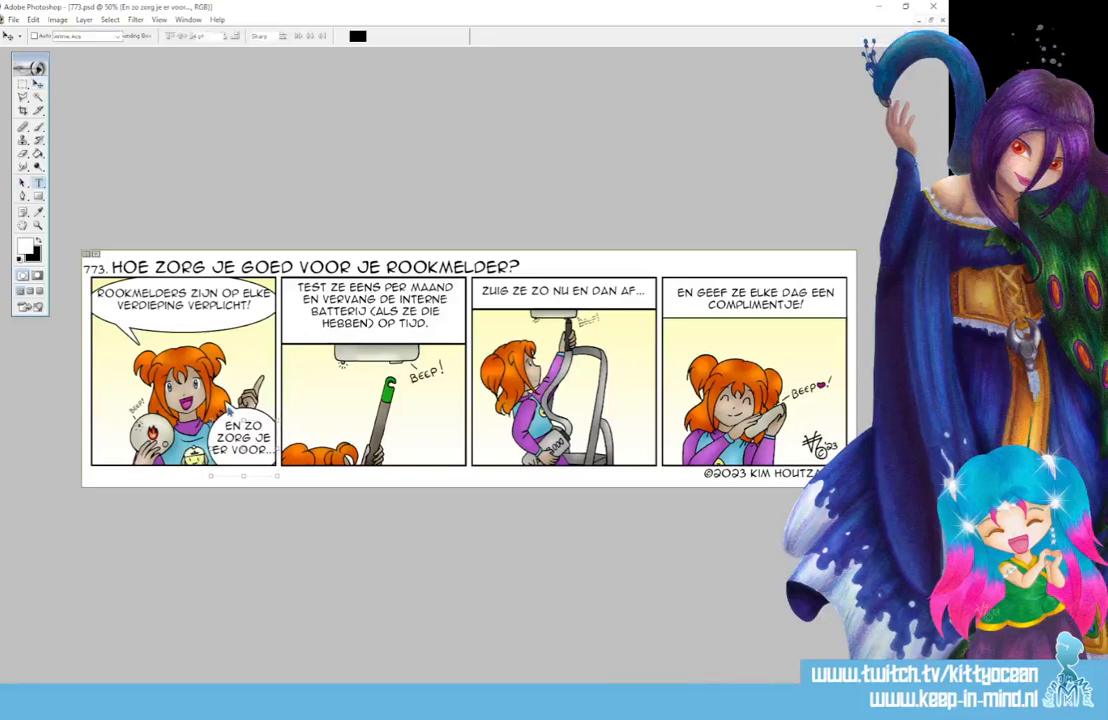
left_click(243, 432)
key("ctrl+a")
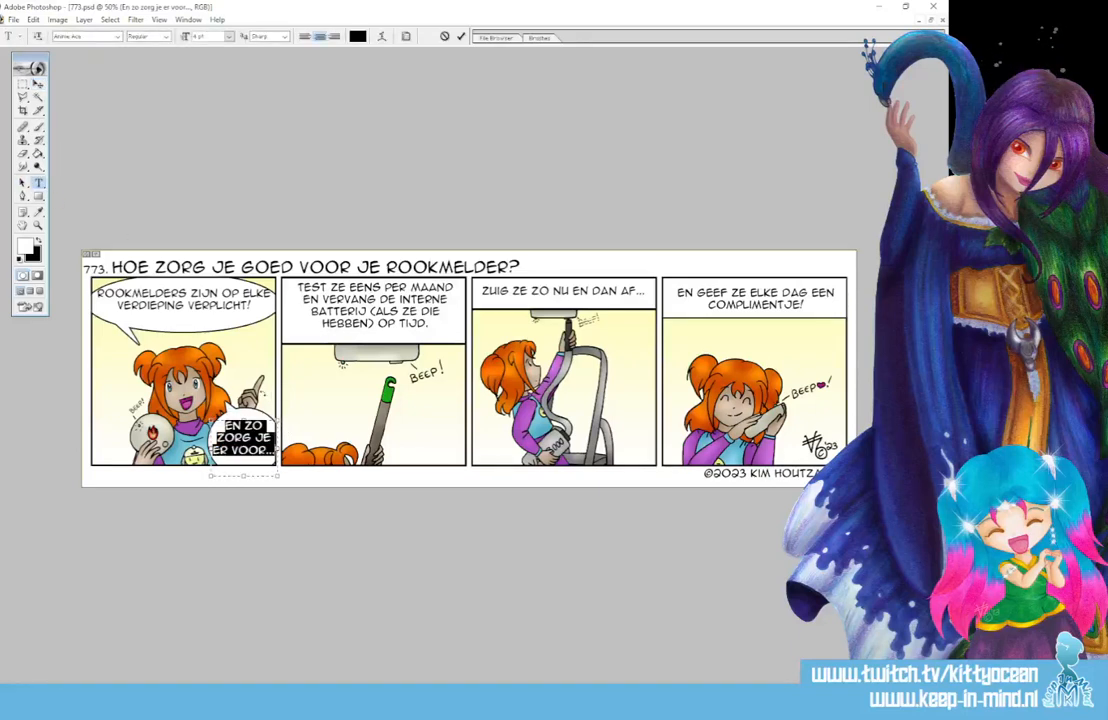
left_click_drag(199, 38, 180, 43)
type("3")
key("Return")
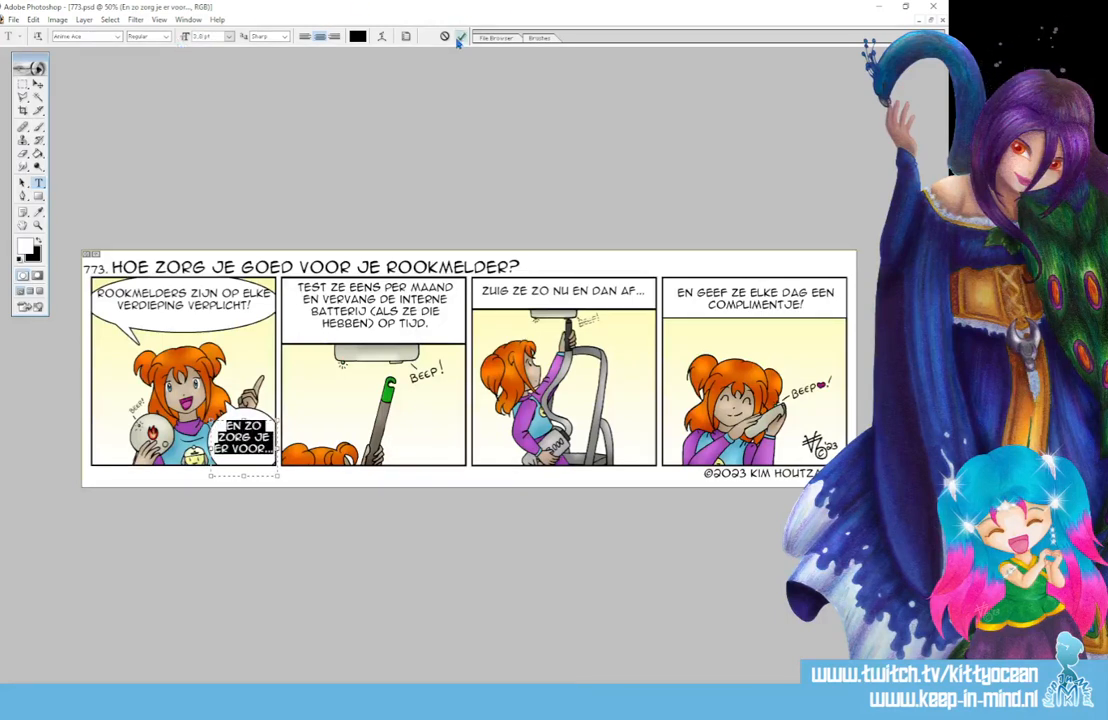
key("ctrl+Return")
left_click(38, 85)
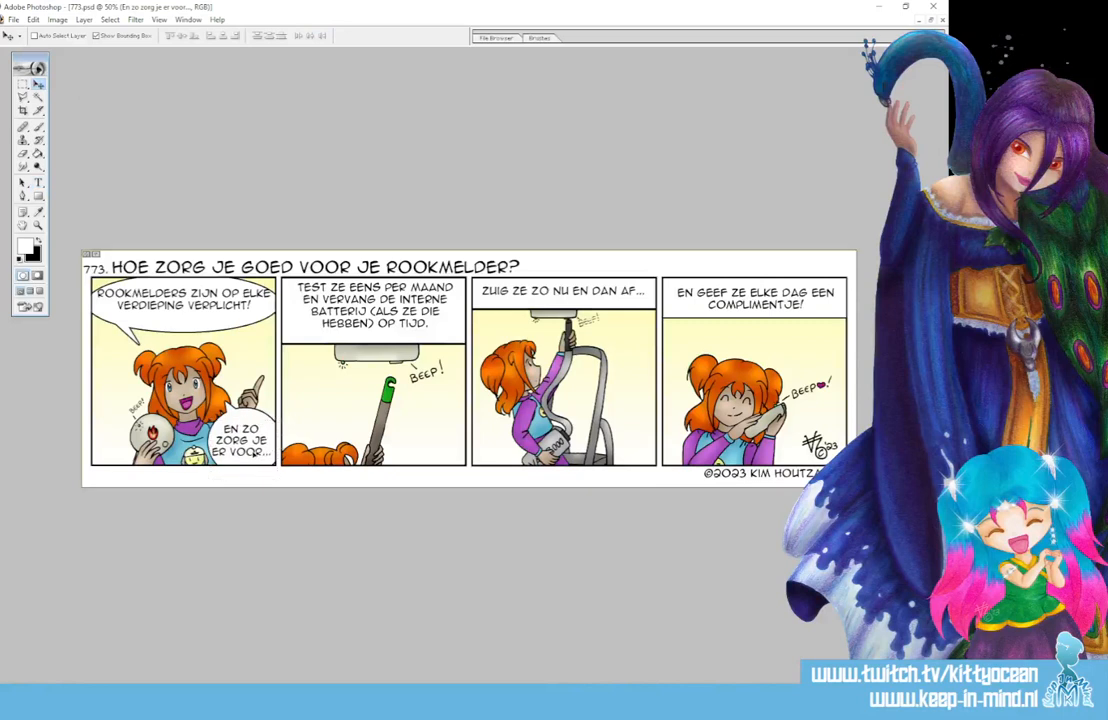
left_click_drag(256, 449, 254, 451)
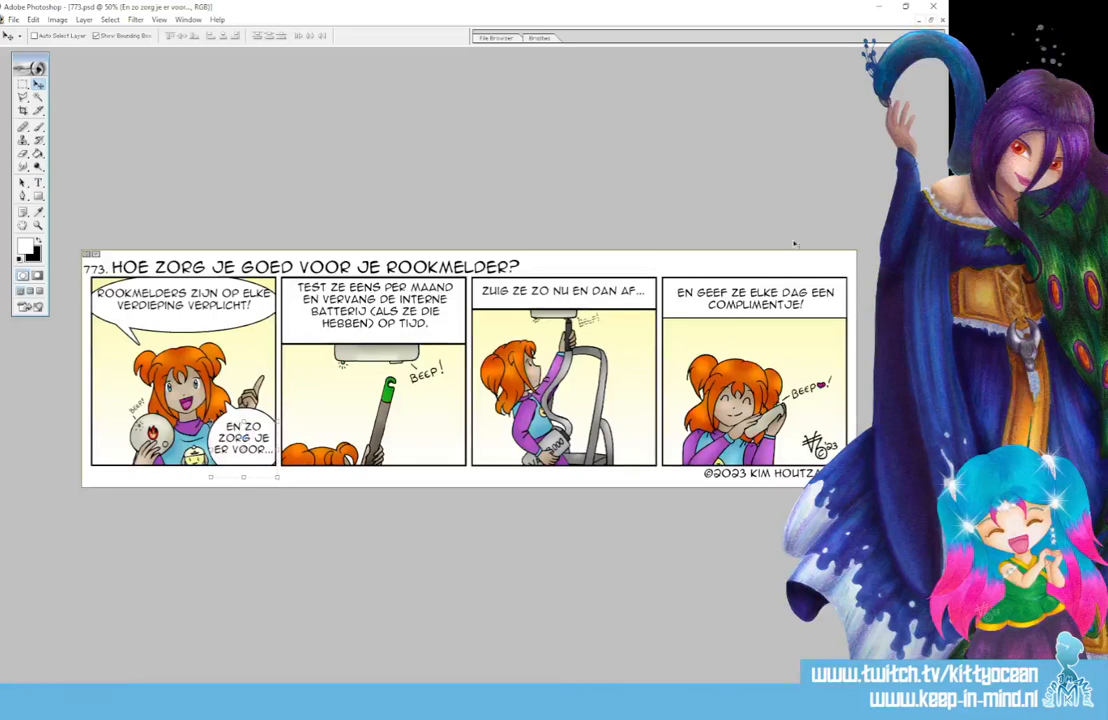
- Narrow the "Rookmelders zijn op elke verdieping verplicht!" text box so it wraps onto three lines, and centre it in the upper balloon
left_click(180, 298, "ctrl")
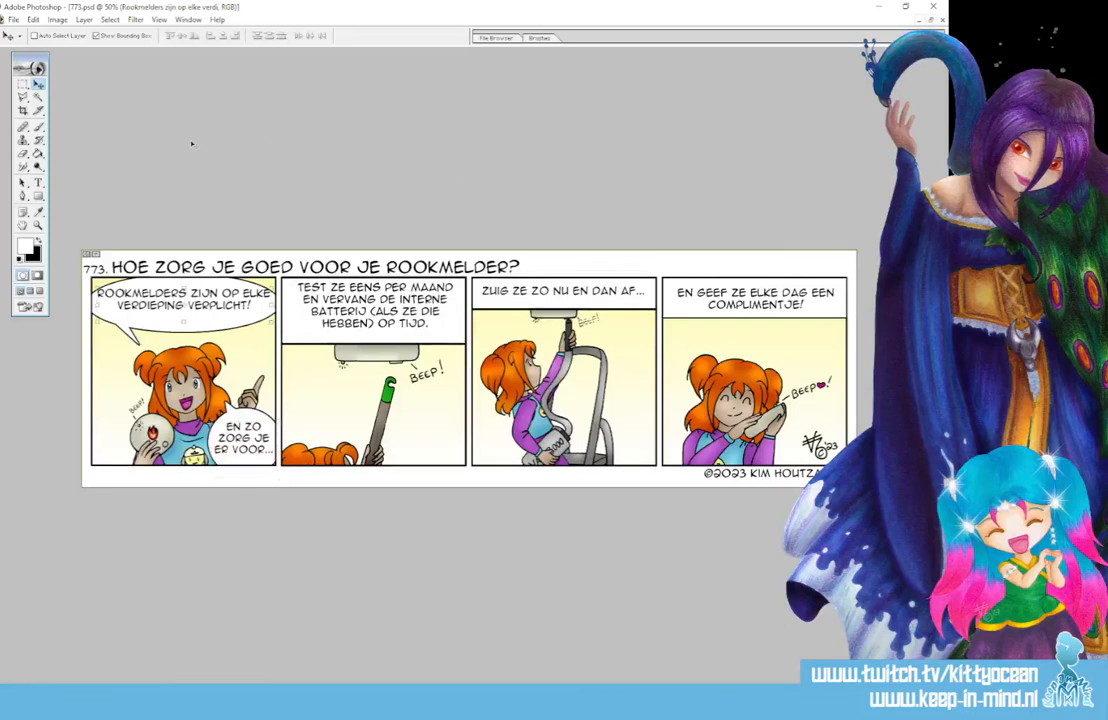
left_click(38, 183)
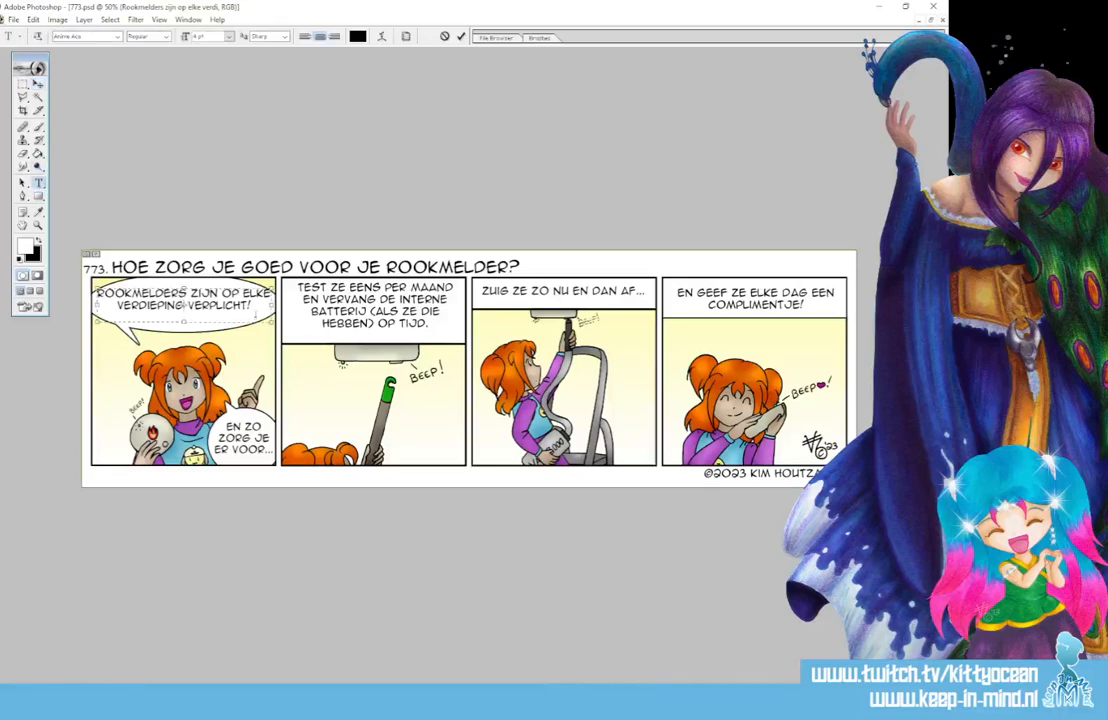
left_click_drag(244, 335, 240, 336)
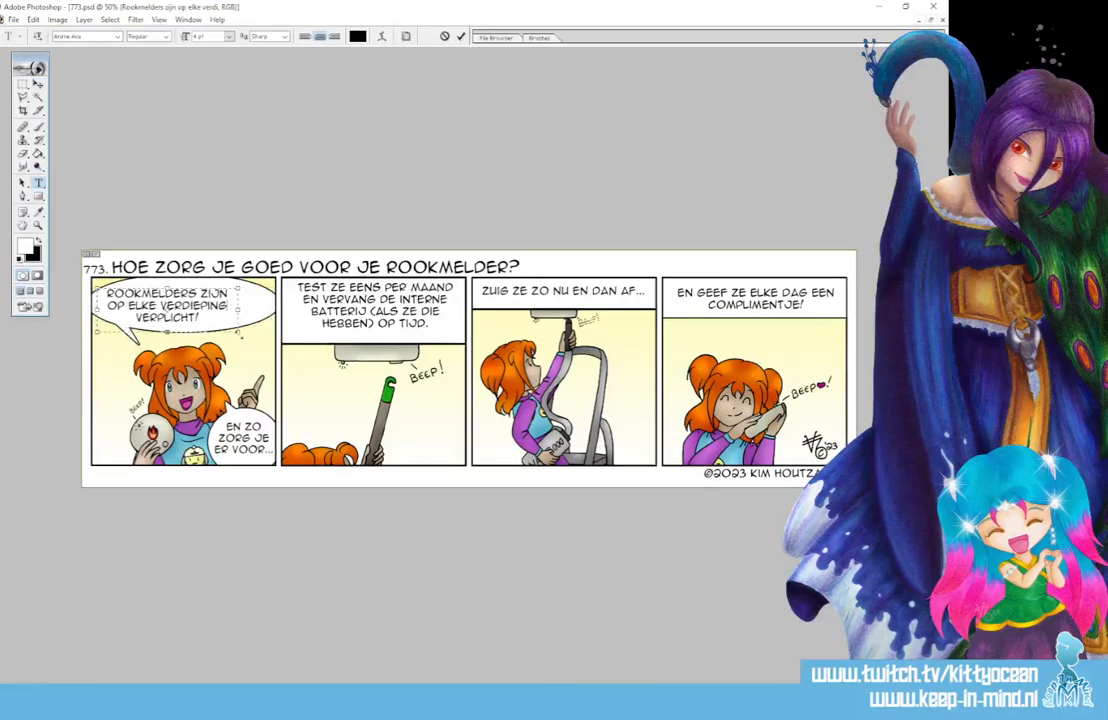
left_click(460, 37)
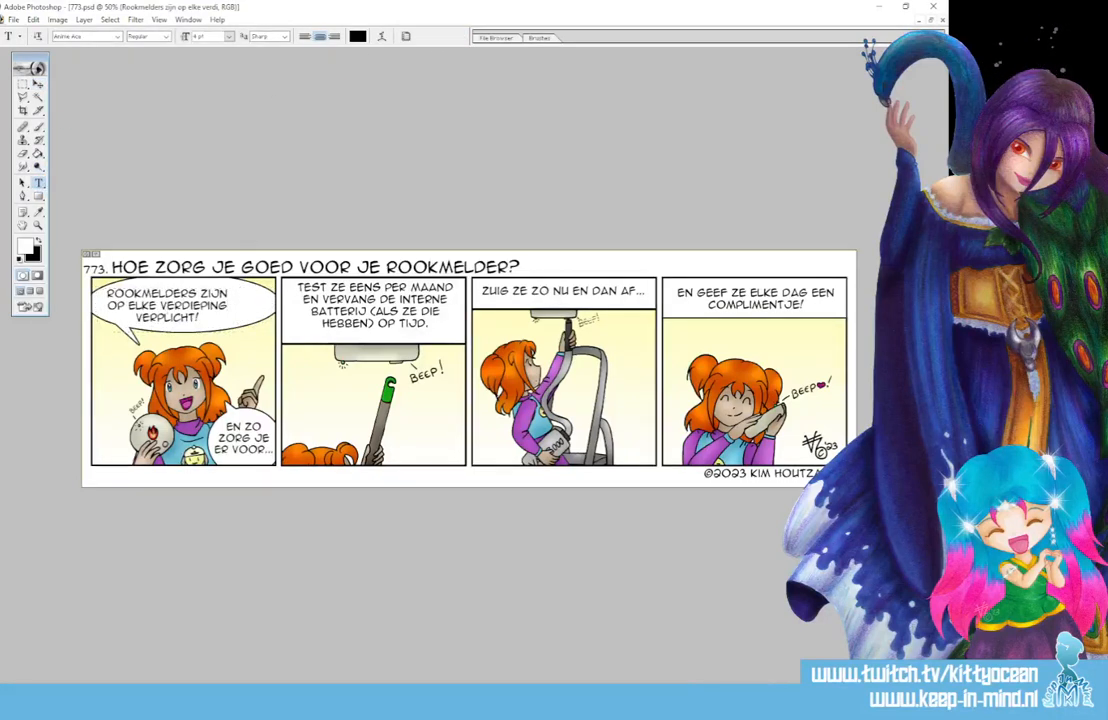
left_click(38, 84)
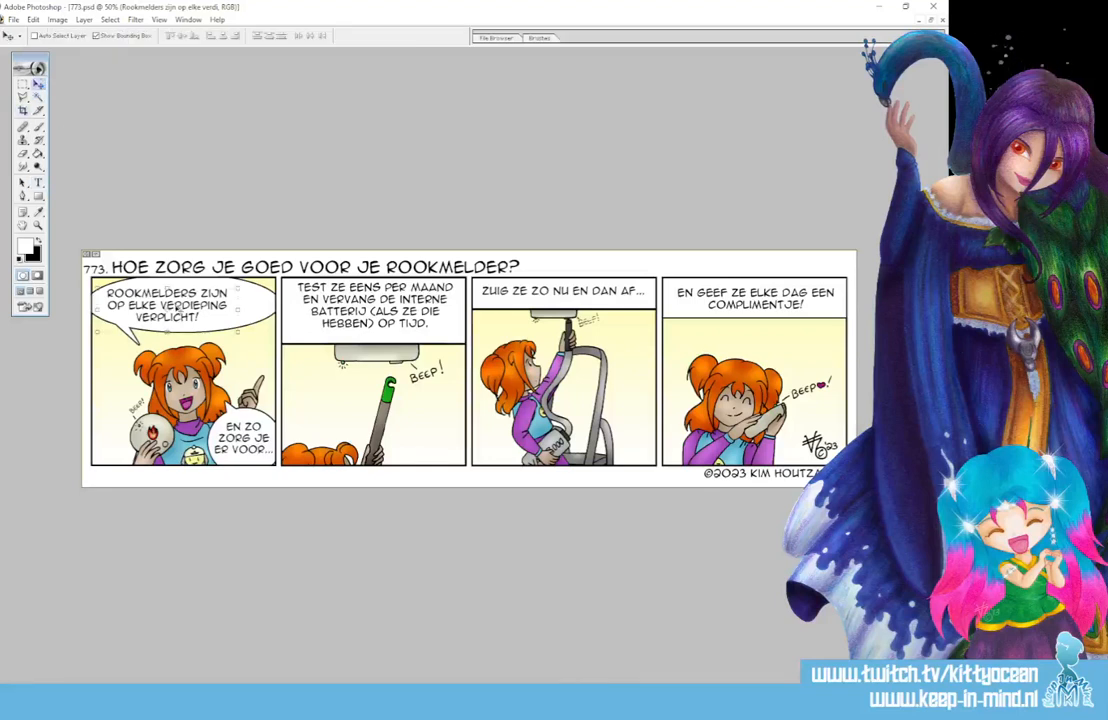
left_click_drag(195, 307, 189, 308)
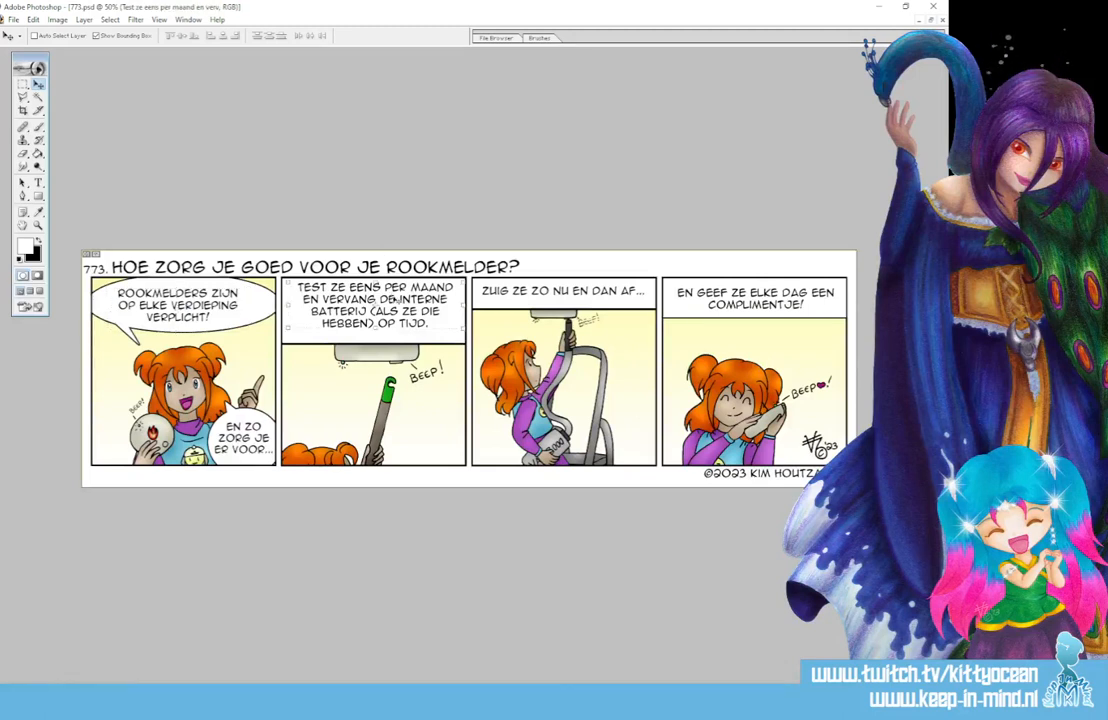
- Shift the second panel's caption slightly down, widen its text box, and insert a line break before "batterij"
left_click_drag(392, 300, 393, 304)
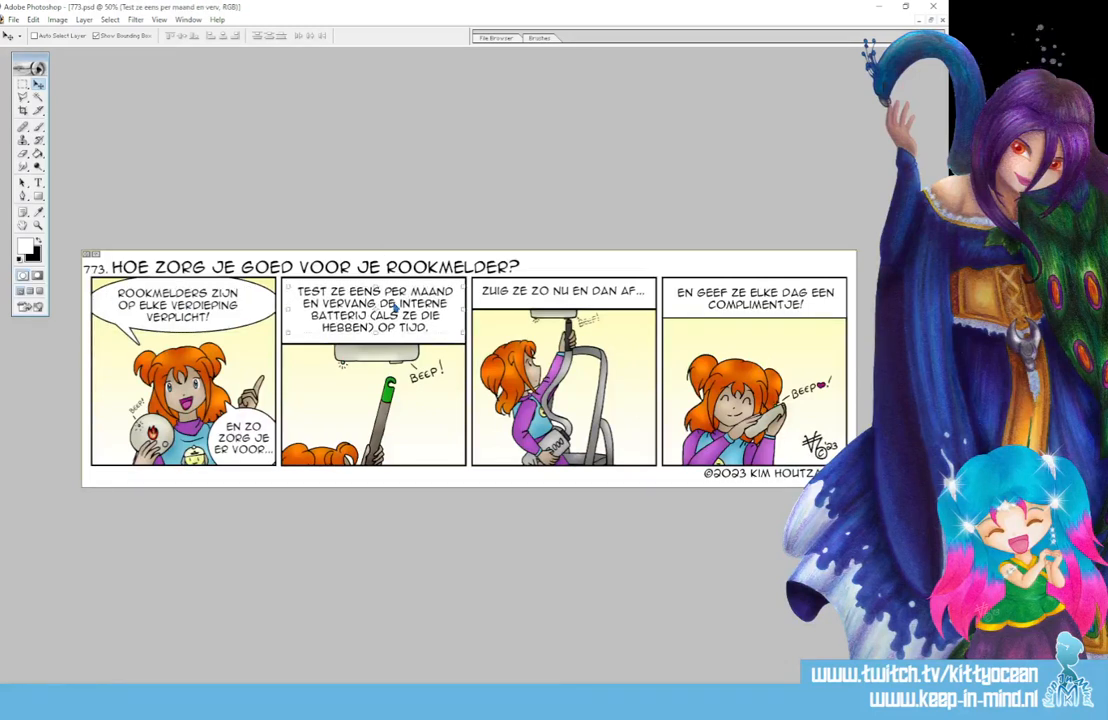
key("t")
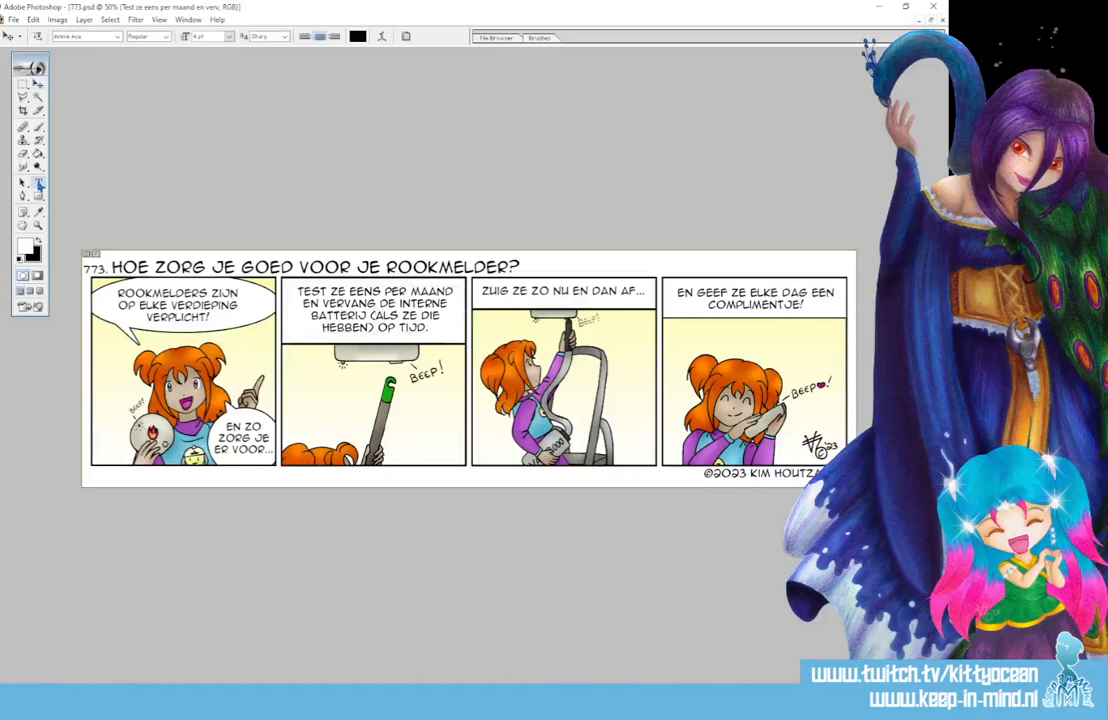
left_click_drag(287, 334, 284, 334)
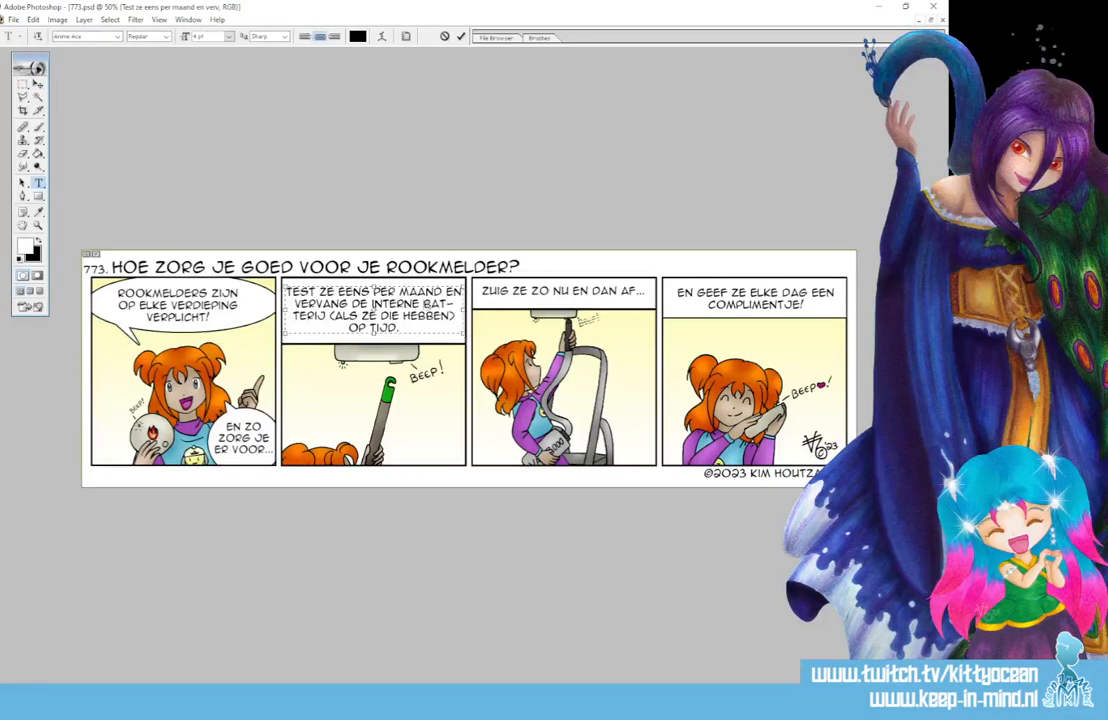
key("BackSpace")
key("Return")
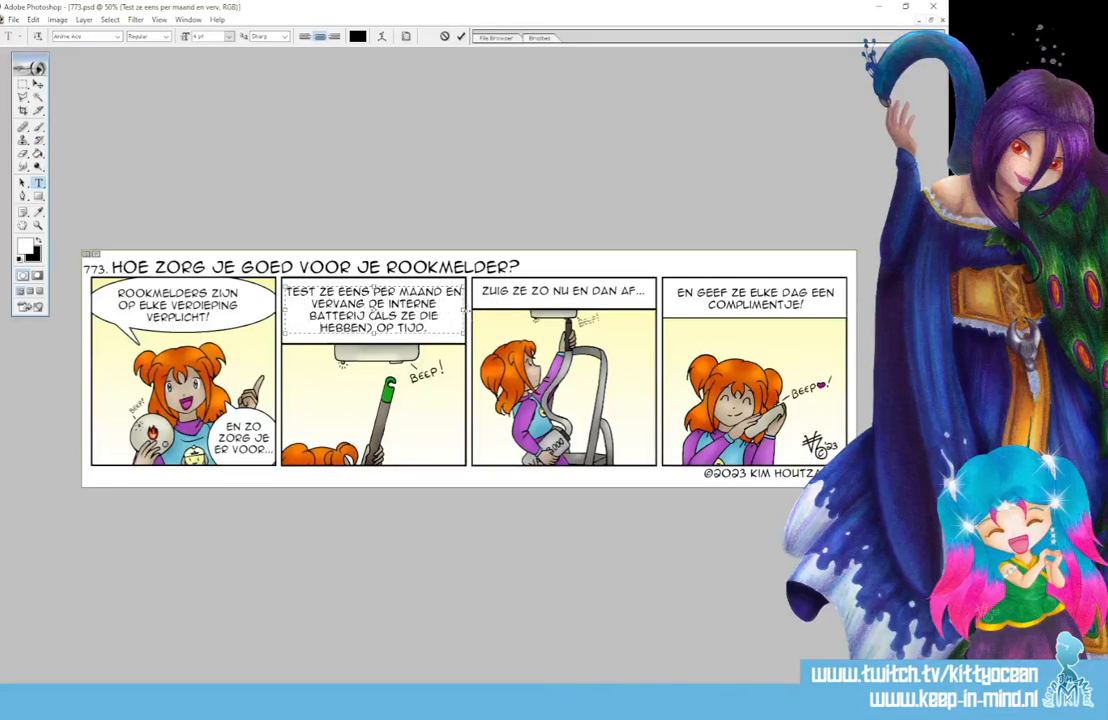
left_click(461, 36)
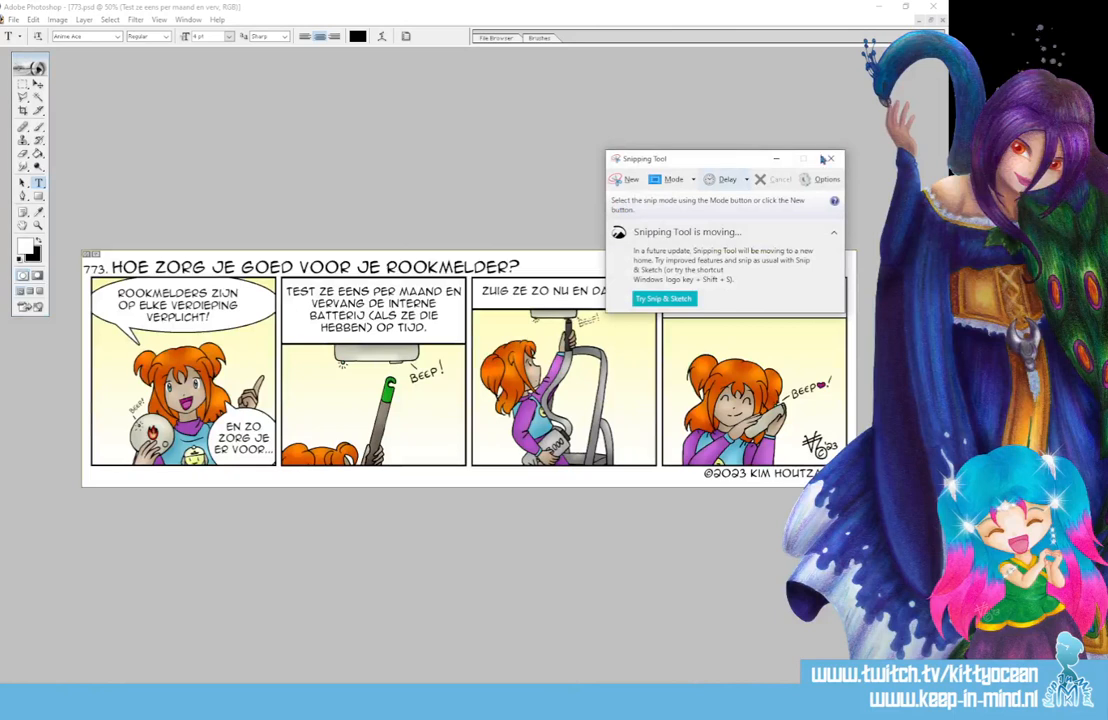
- Capture a rectangular snip of the whole comic strip with Snipping Tool
key("ctrl+n")
left_click_drag(78, 245, 864, 495)
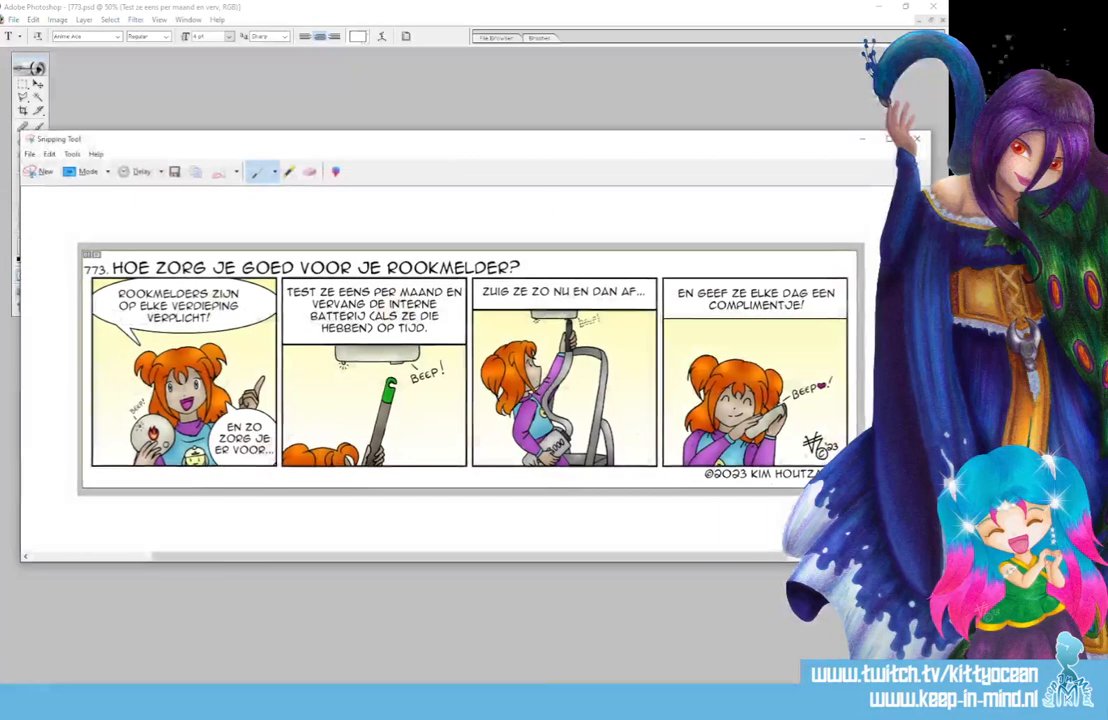
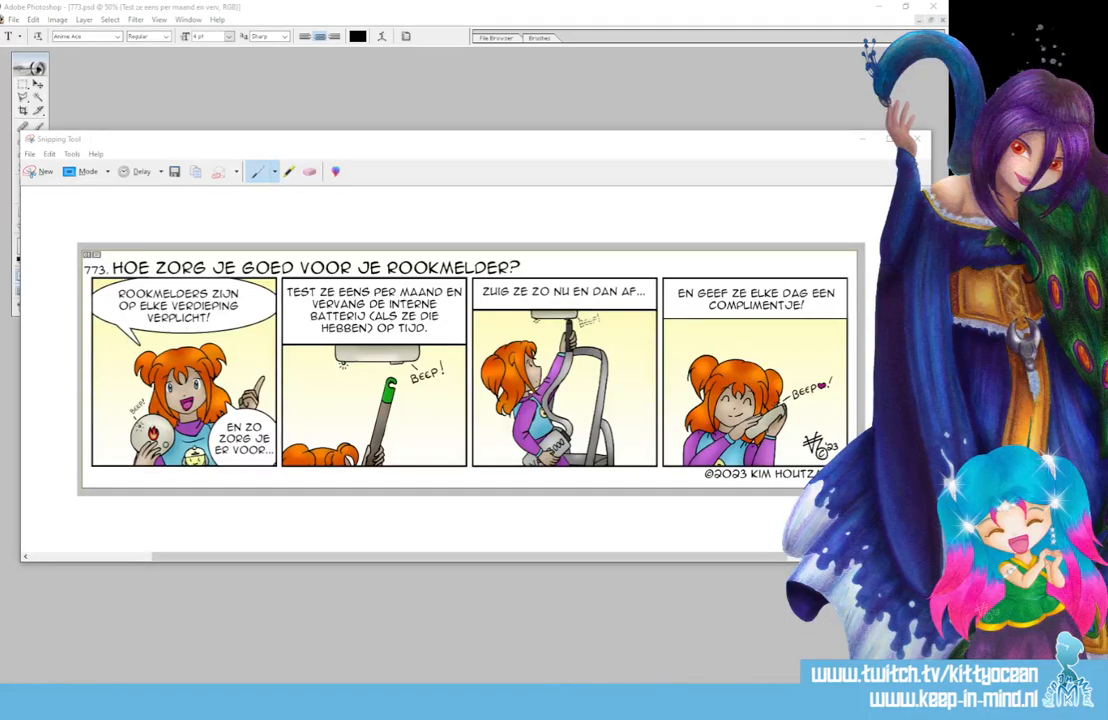
- Find the document penifile V2.doc through Dropbox and open it in WPS Office
left_click(810, 695)
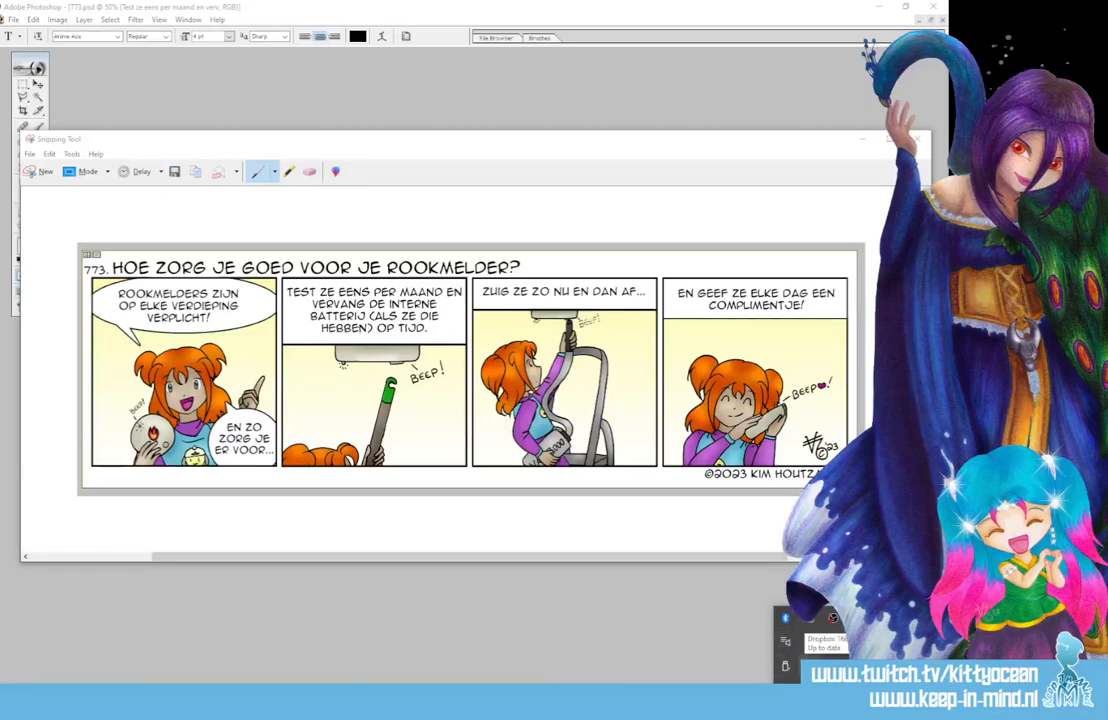
left_click(809, 618)
left_click(749, 391)
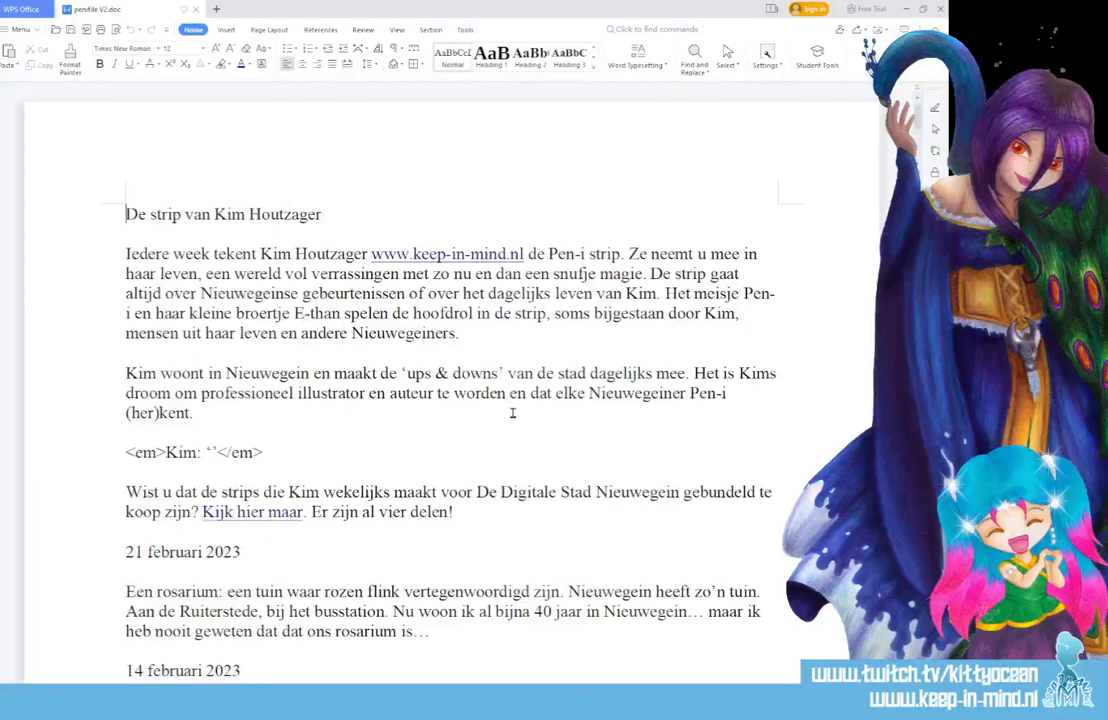
- Add the date heading "28 februari 2023" as a new paragraph above the 21 februari 2023 entry
scroll(275, 370, "down", 3)
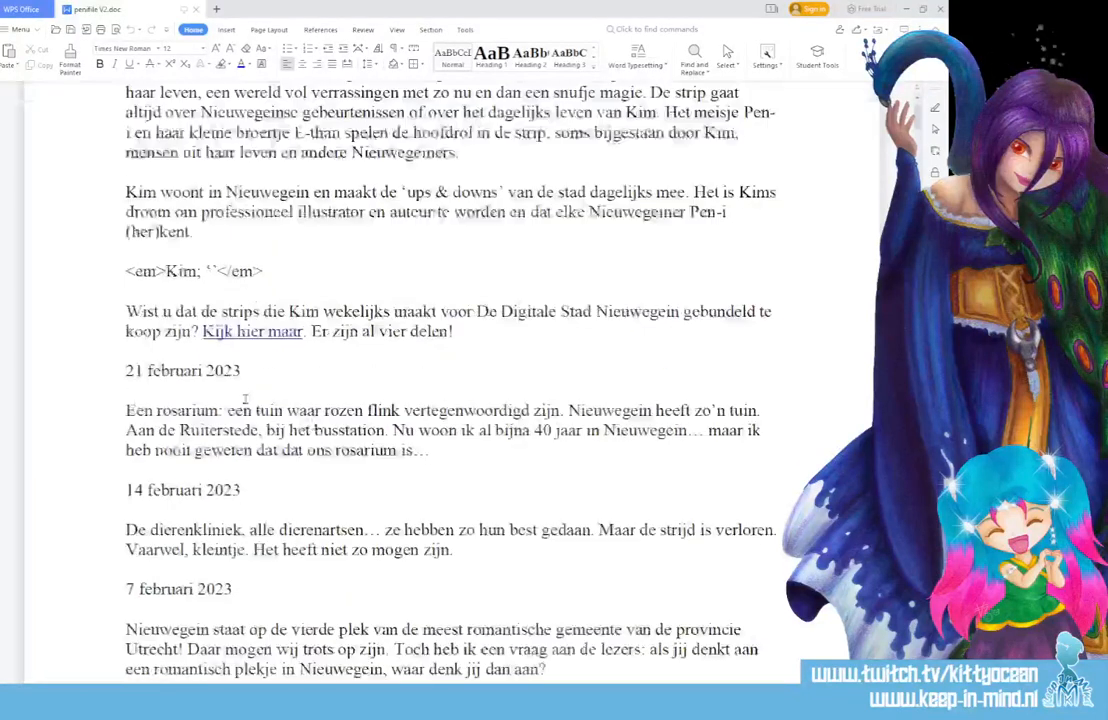
left_click(455, 331)
key("Return")
key("Return")
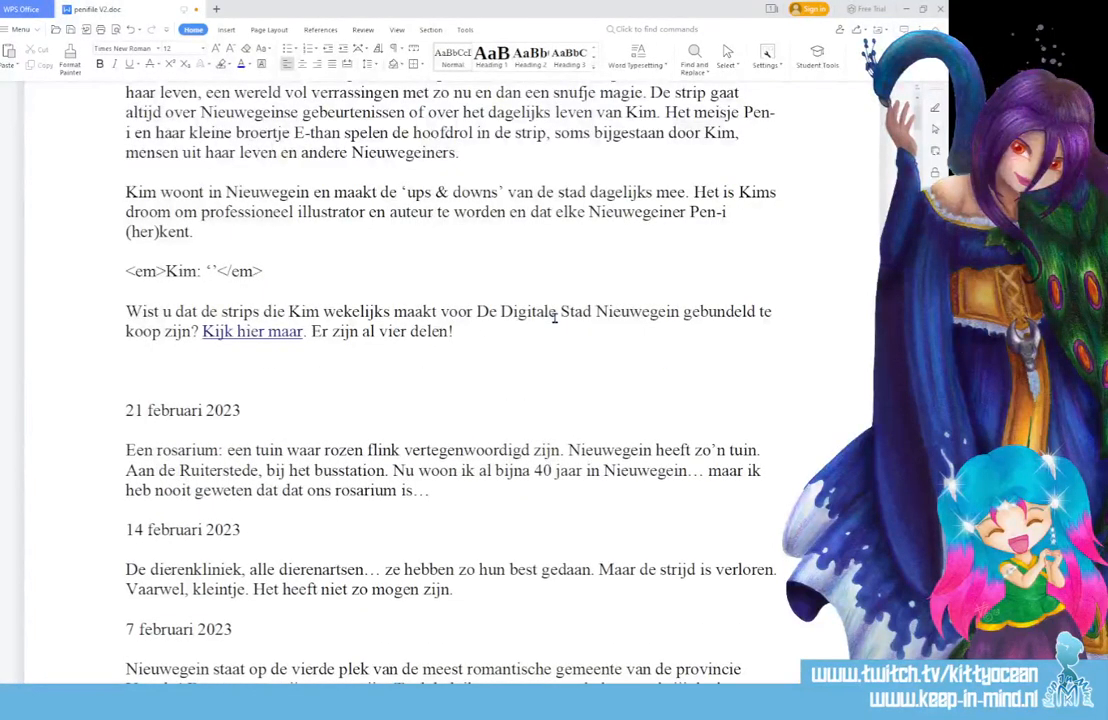
type("28 feb")
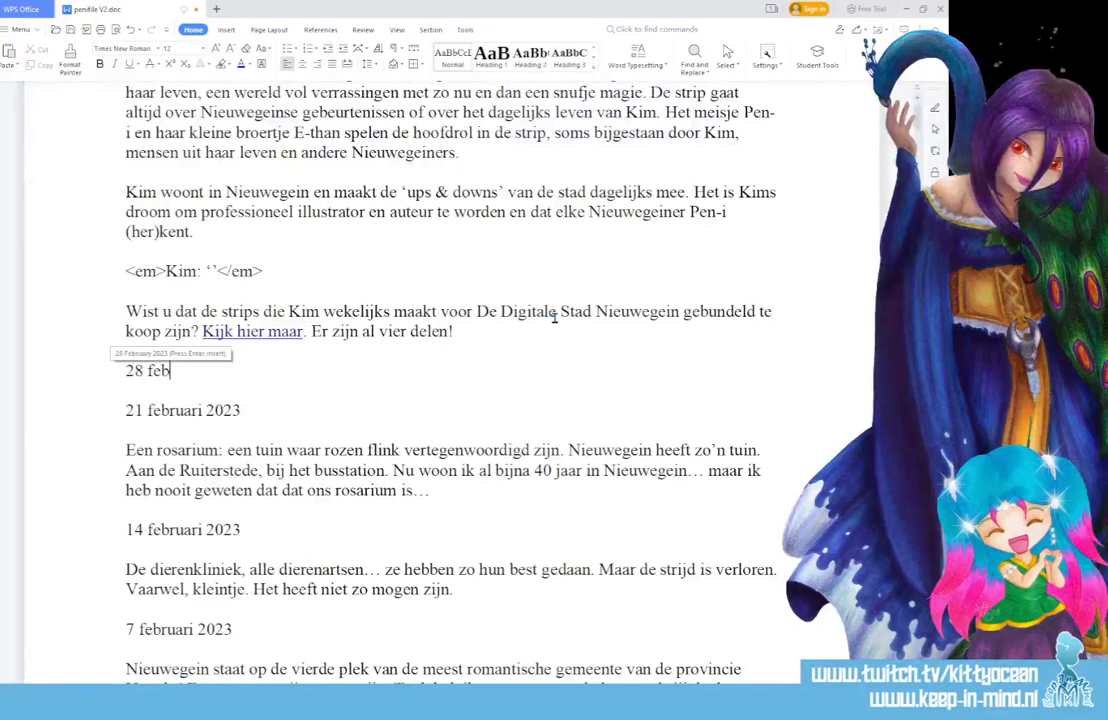
type("ruari 2023")
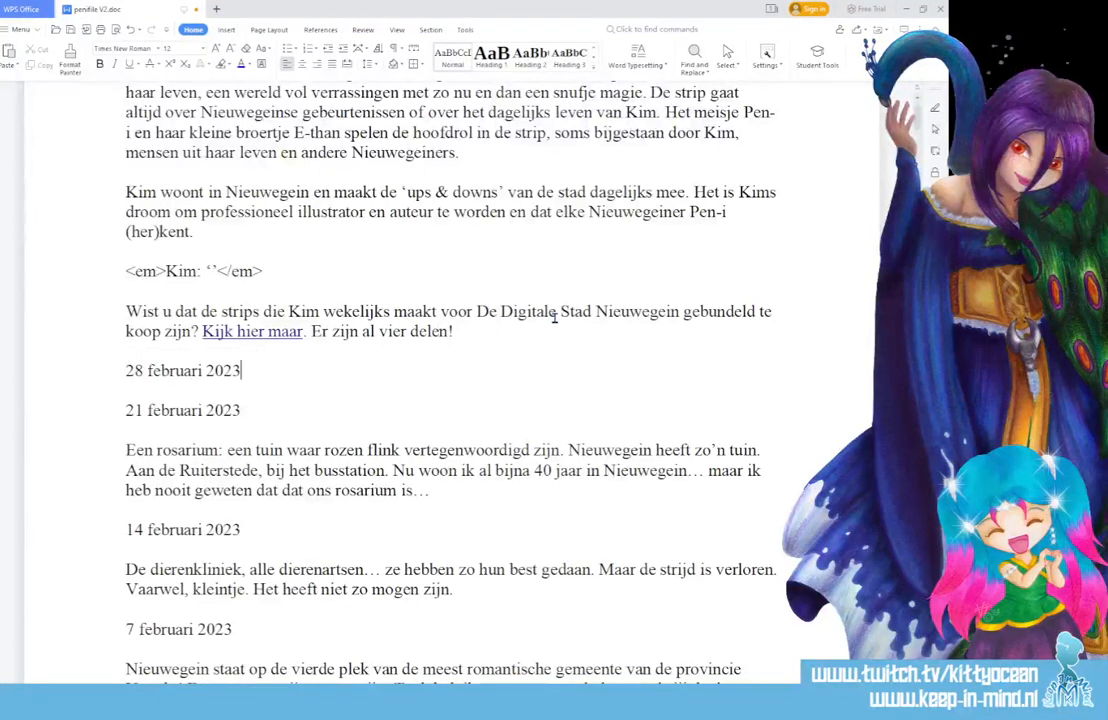
- Begin a paragraph below the 28 februari heading with "We moeten in Nederland allemaal rookmelders hebben, maar hoe onderhoud je ze?"
key("Return")
type("We")
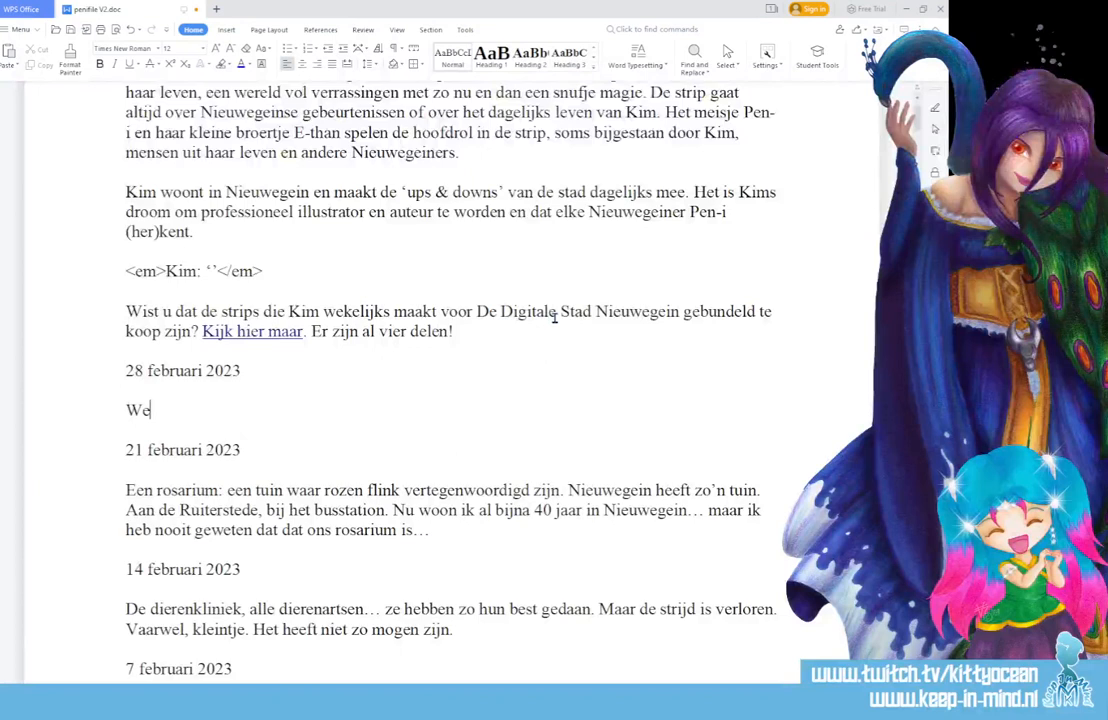
type(" moeten in Ne")
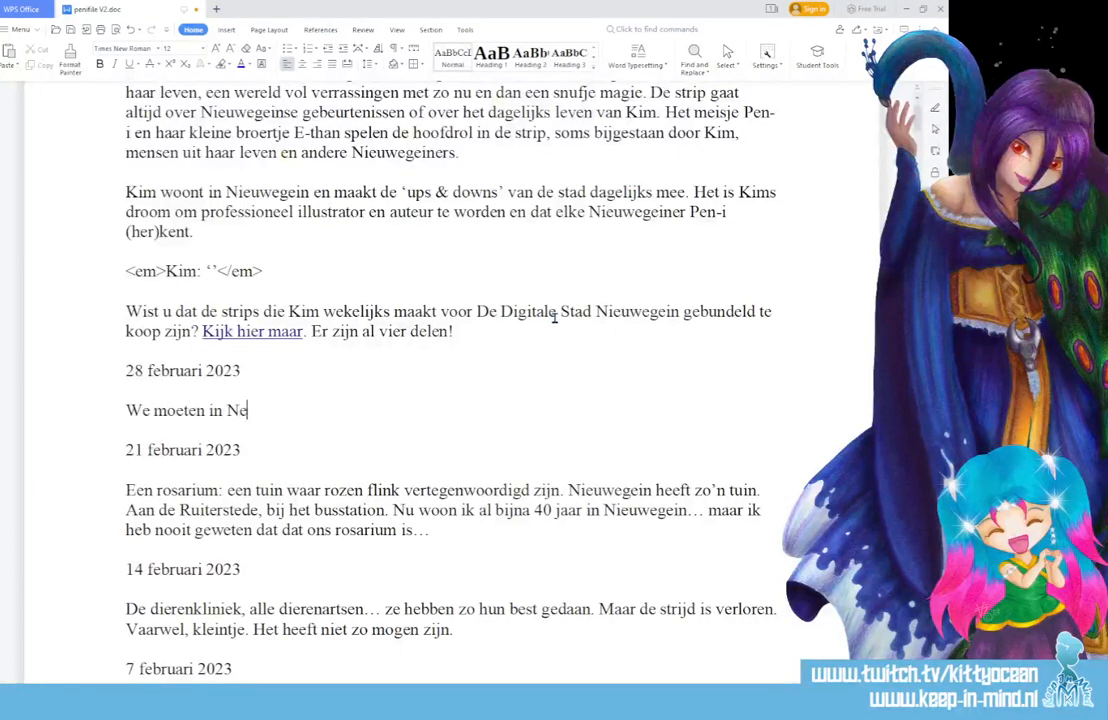
type("derland allema")
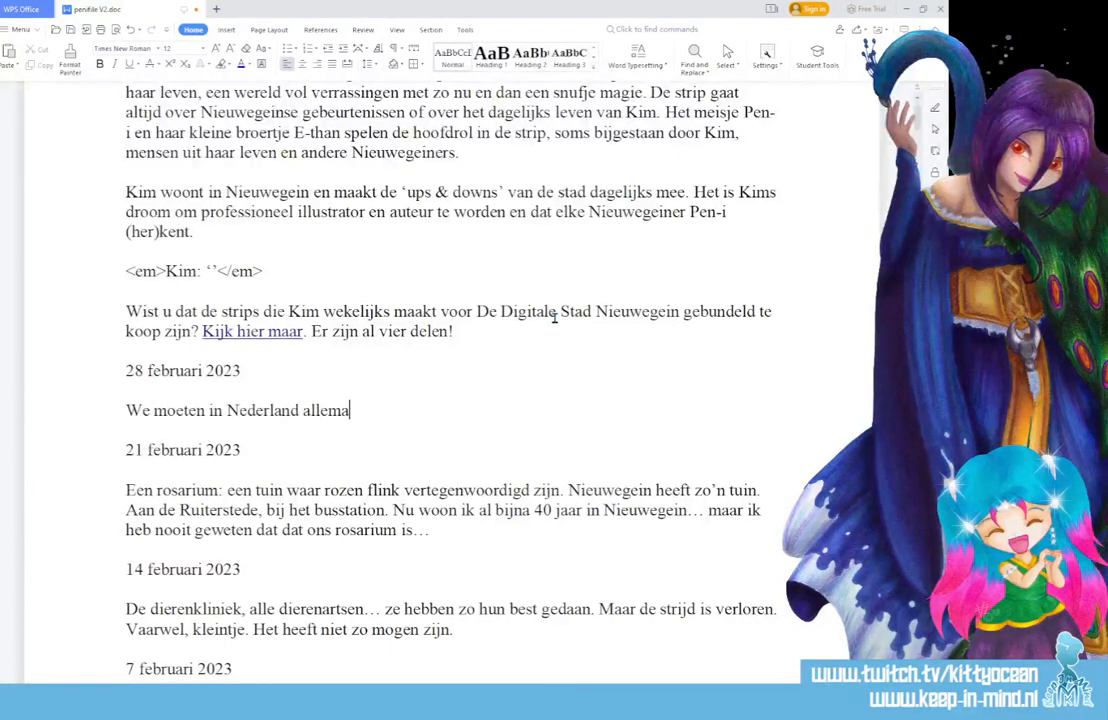
type("al rookmelders ")
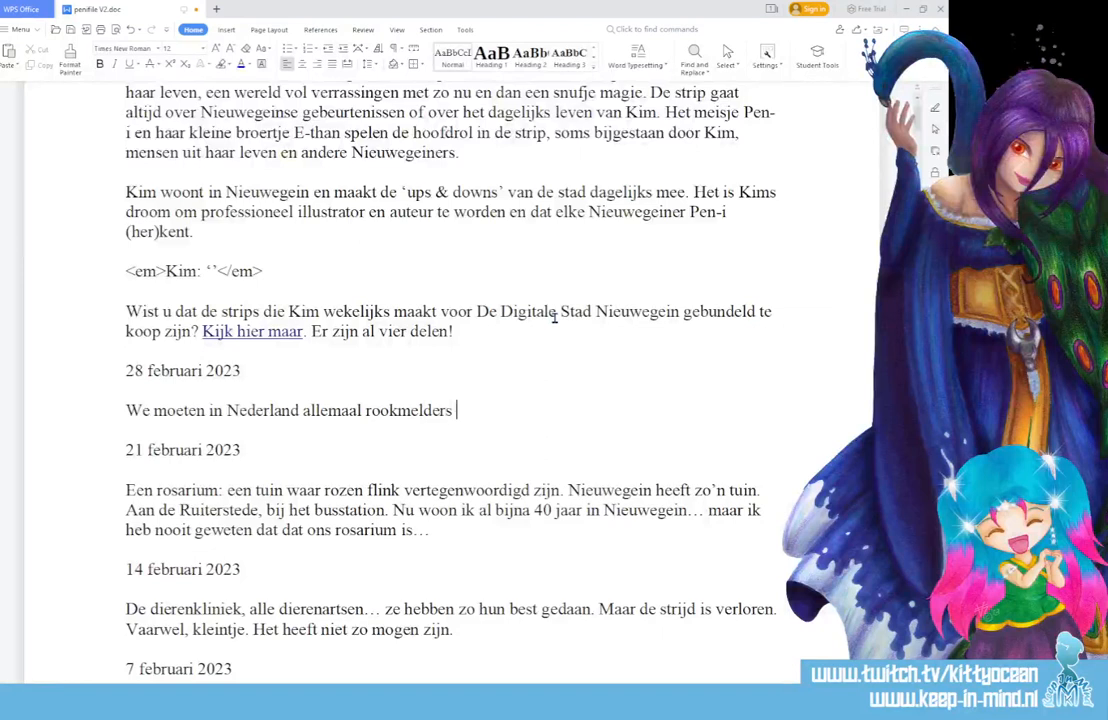
type("hebben")
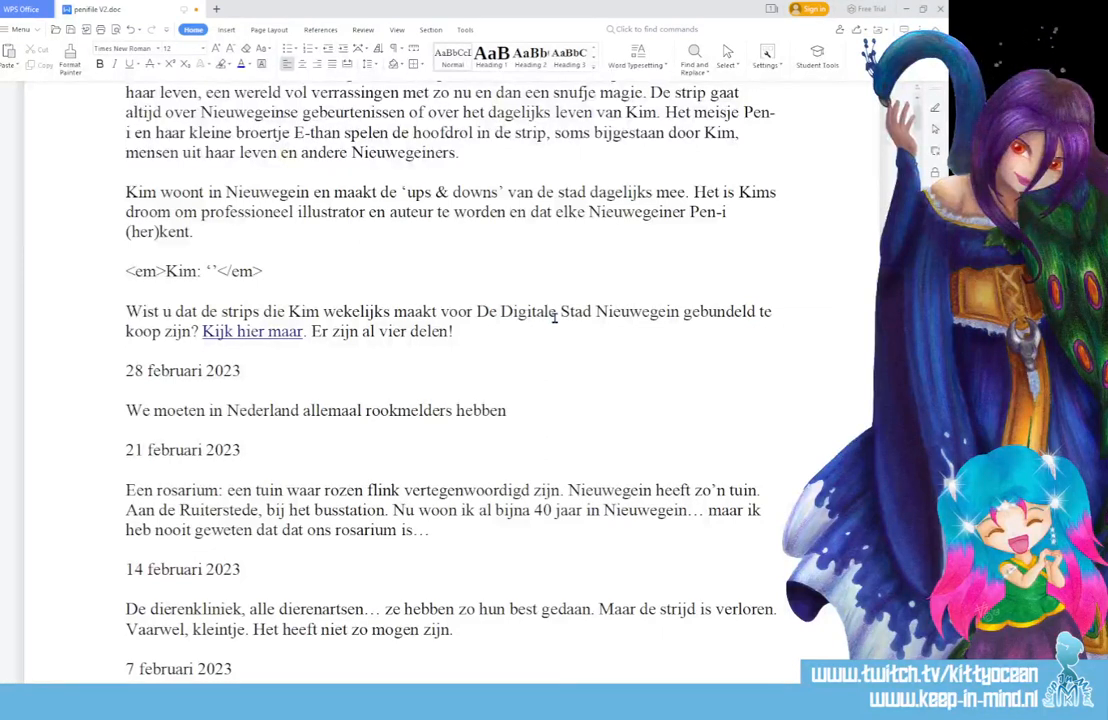
type(", maar hoe onder")
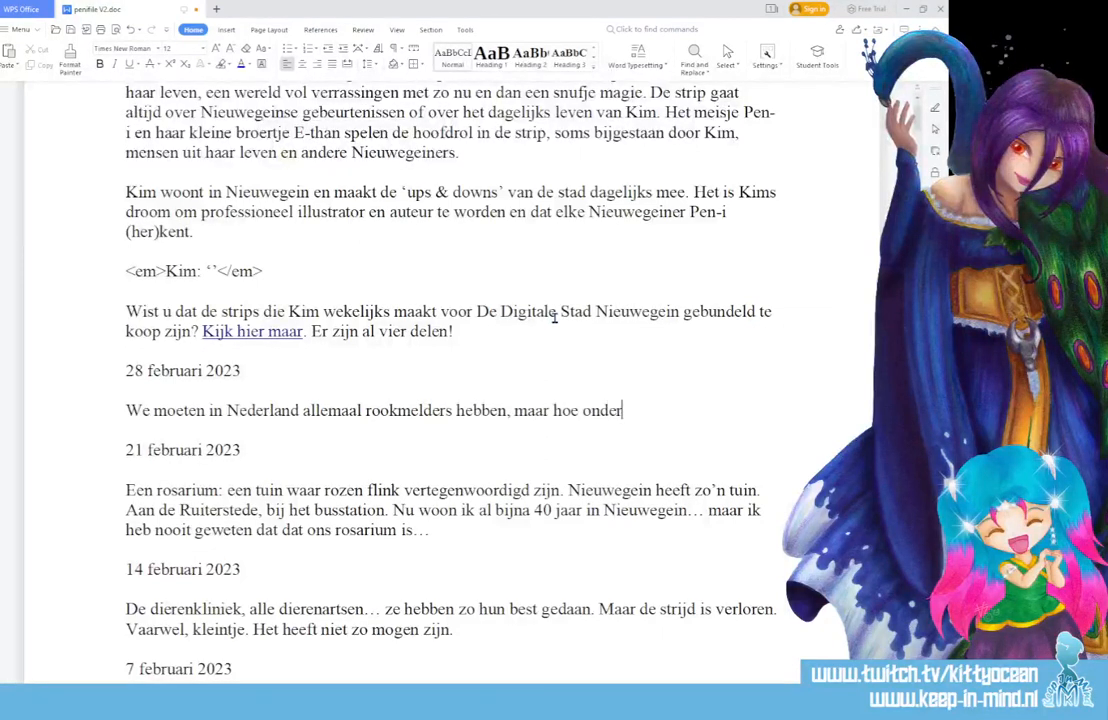
type("houd je z")
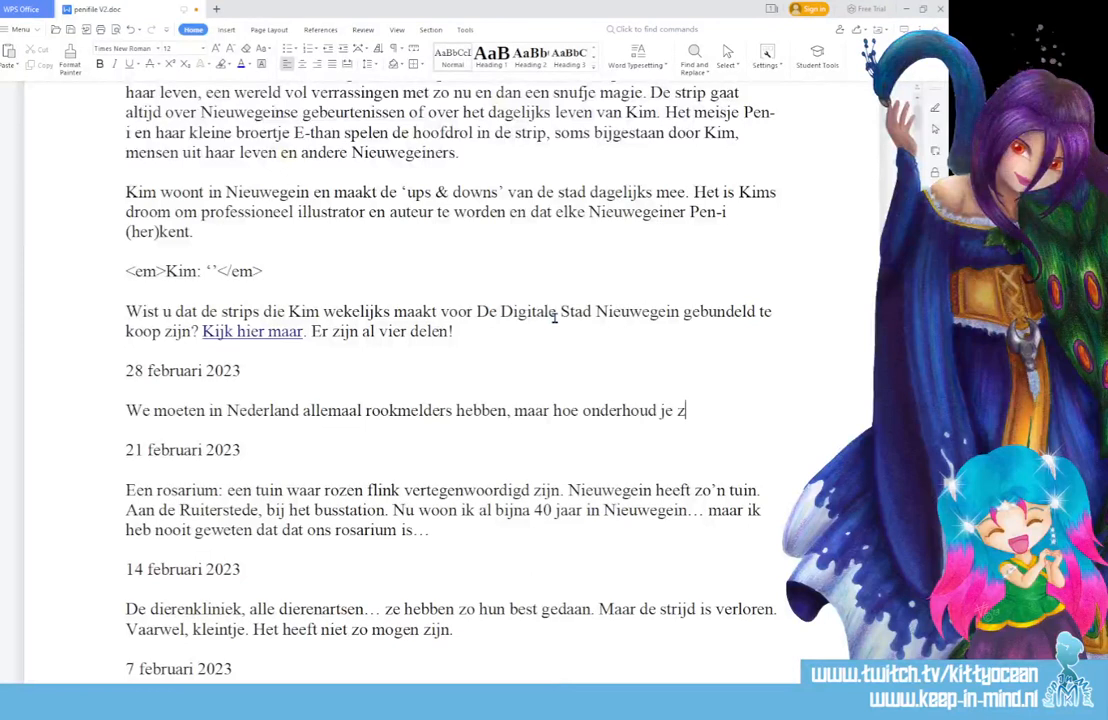
type("e?")
- Continue the paragraph with "Hoe vaak moet je ze testen, en hoe maak je ze schoon?"
type("Hoe vaak moe")
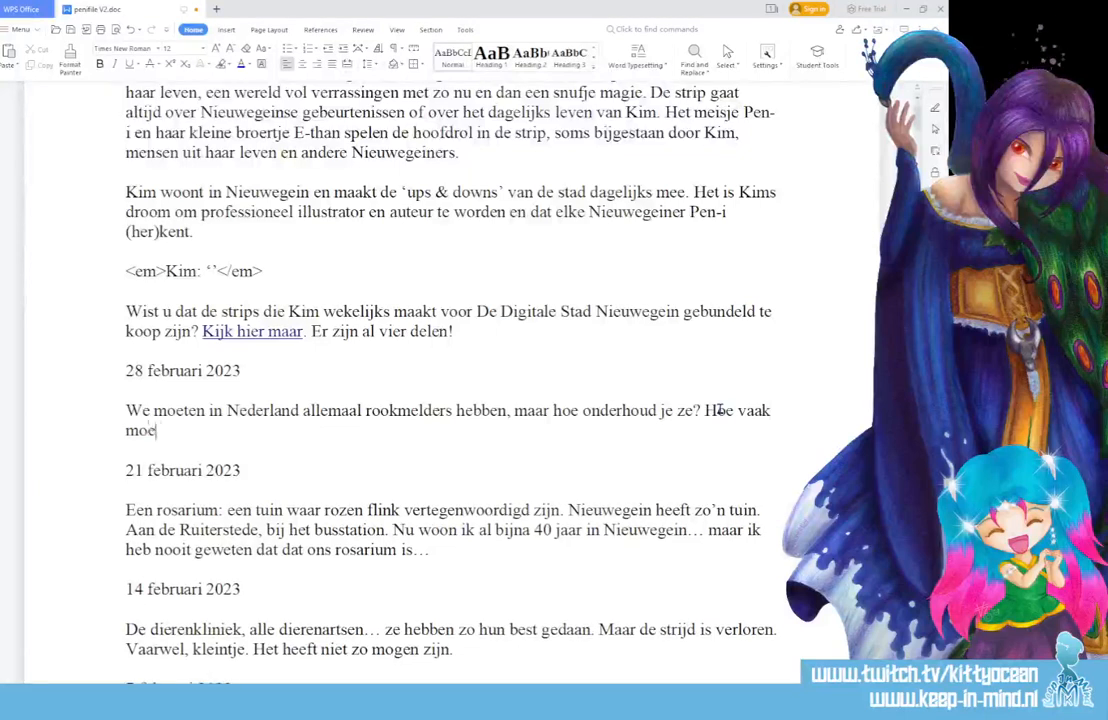
type("t je ze teste")
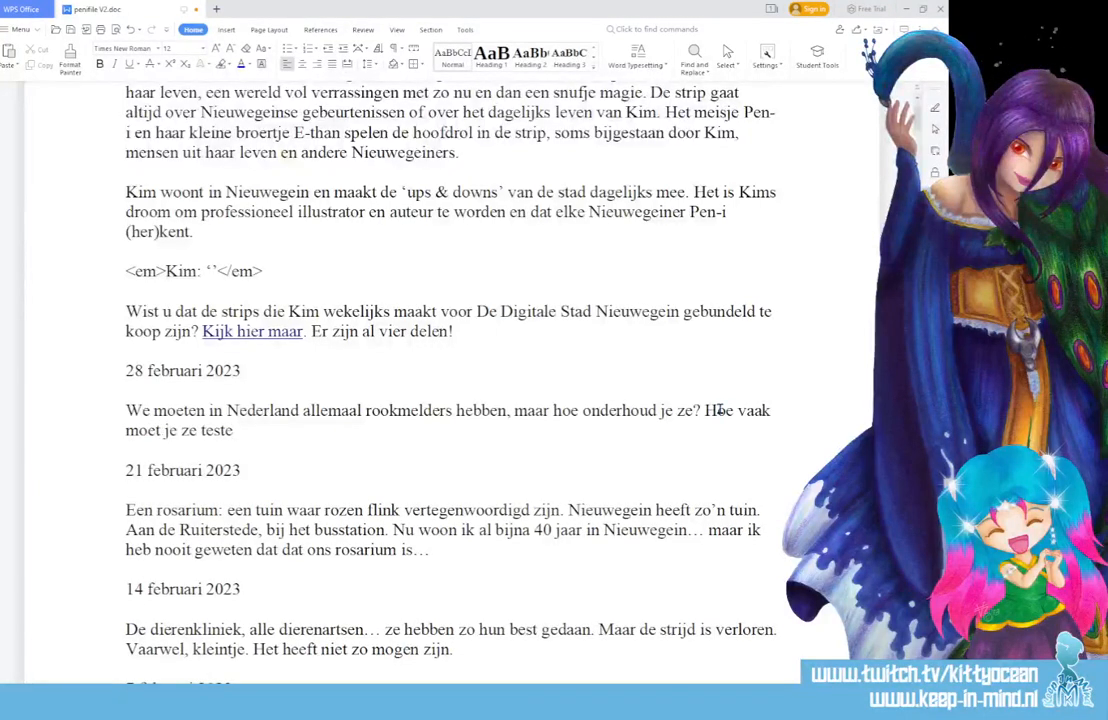
type("n.")
type(" en ho")
type("e maak je ze ")
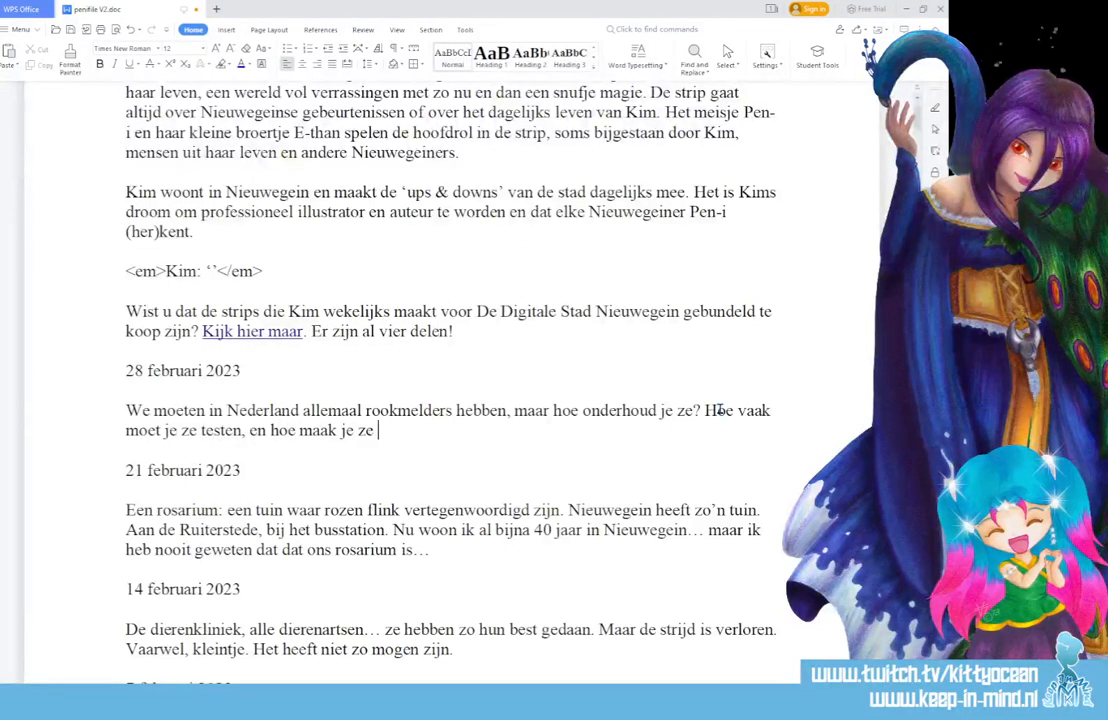
type("schoon?")
- Add the sentence "9 maart geeft de Veiligheidsregio Utrecht een workshop ‘Rookmelders’ in de bibliotheek." to the paragraph
type("9 ")
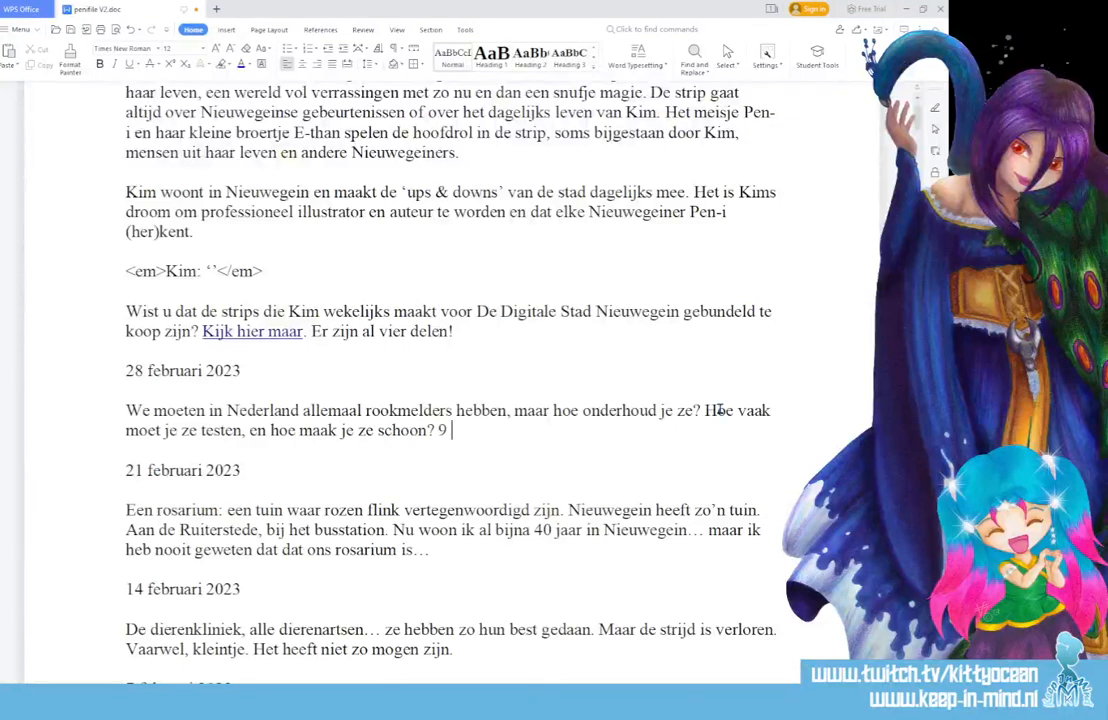
type("maart geeft de")
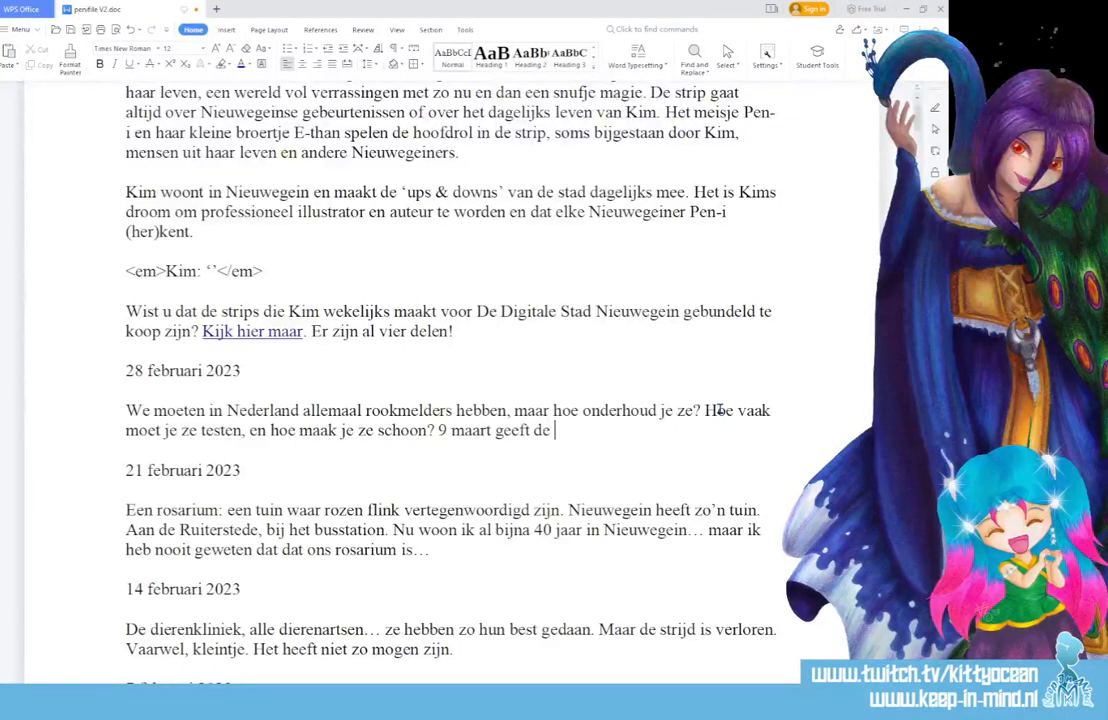
type(" Veiligheids")
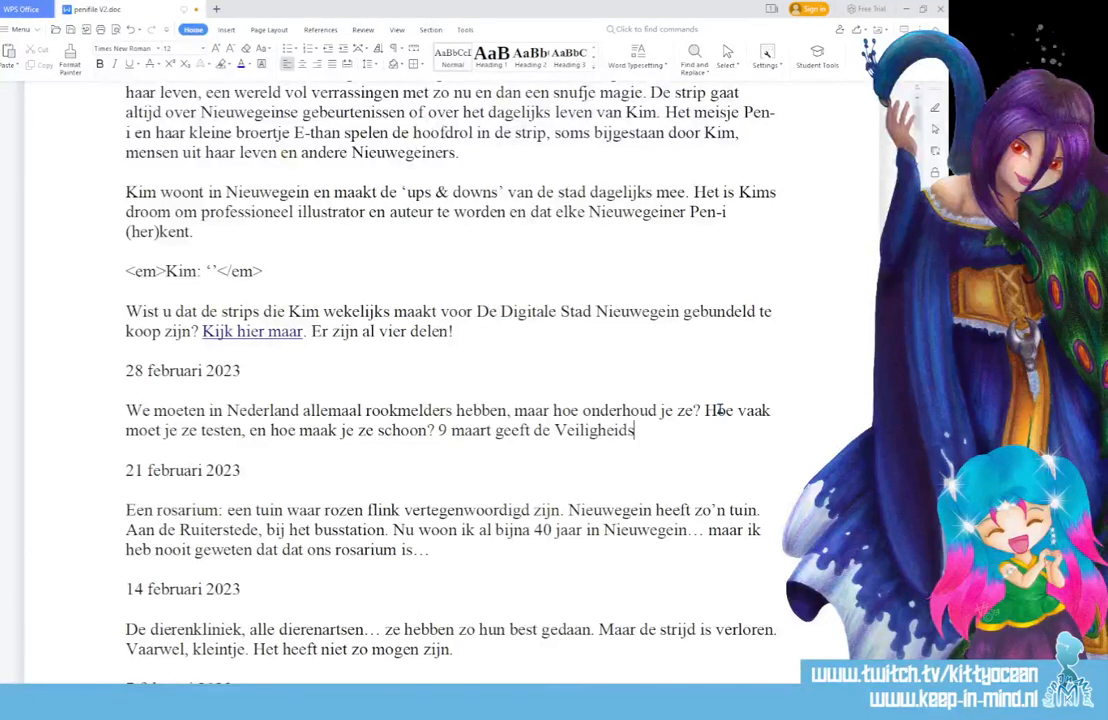
type("regio Utrecht")
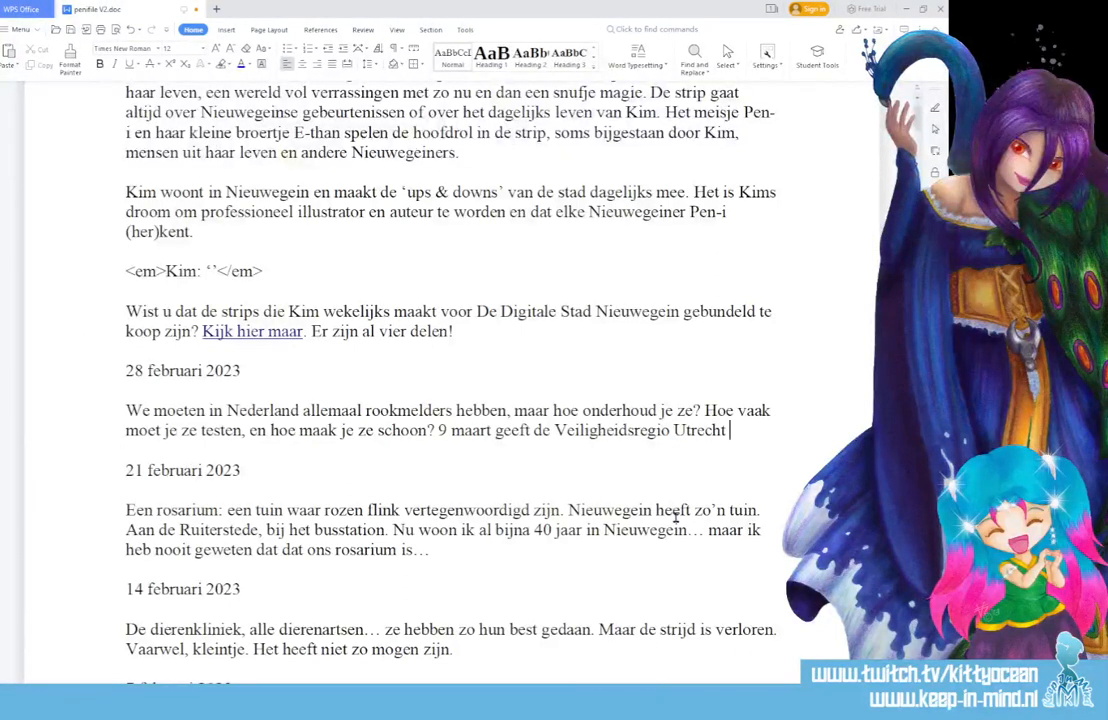
type("een works")
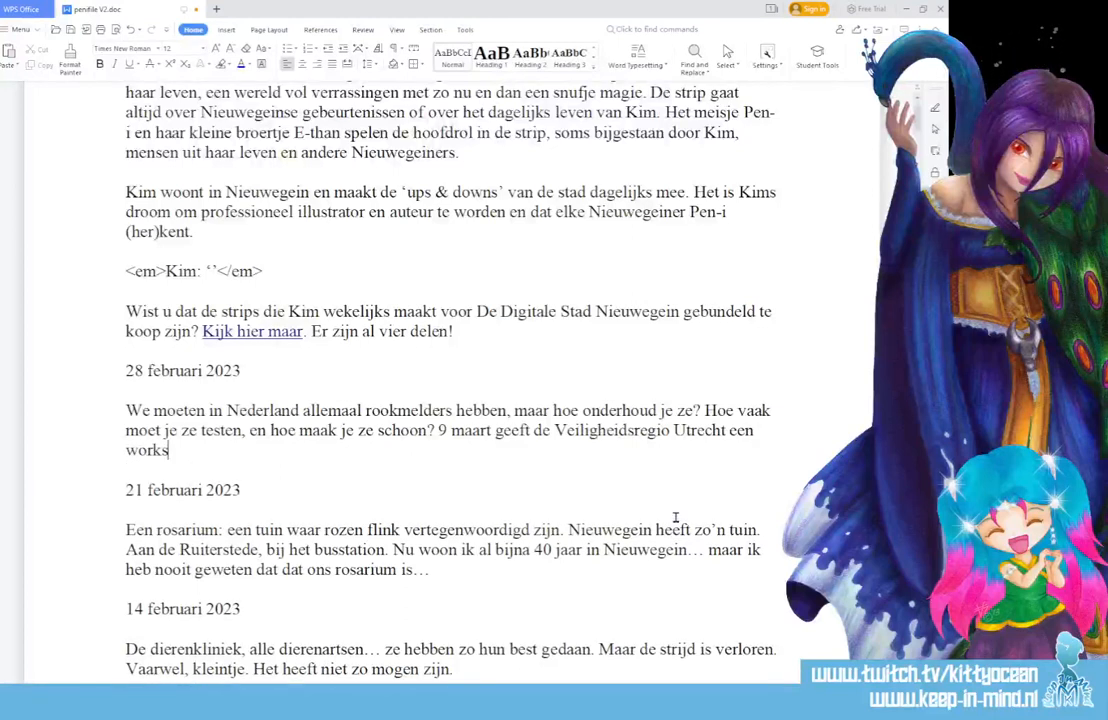
type("hop 'Rookmelde")
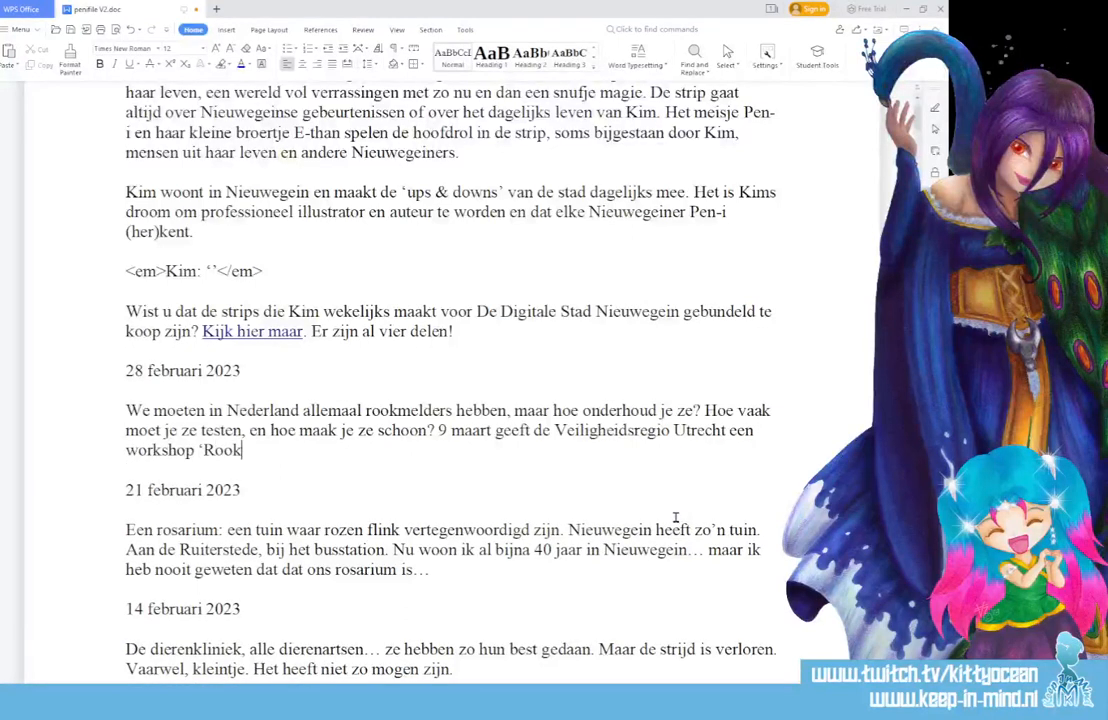
type("rs' in")
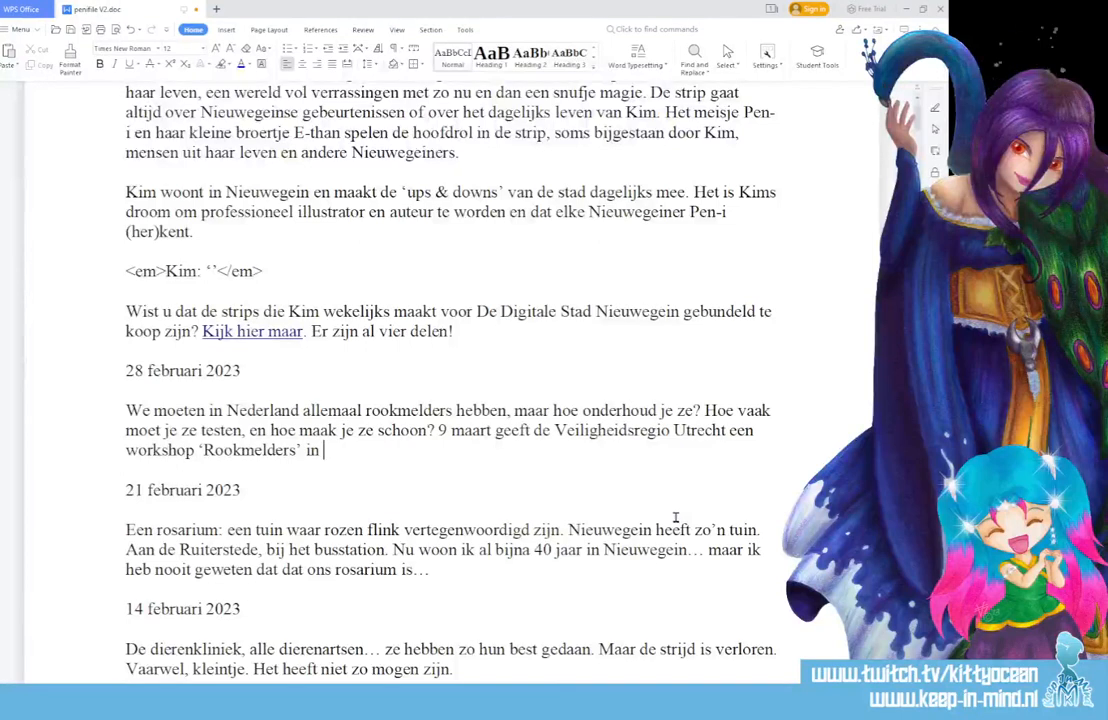
type(" o")
key("BackSpace")
type("de bibliotheek.")
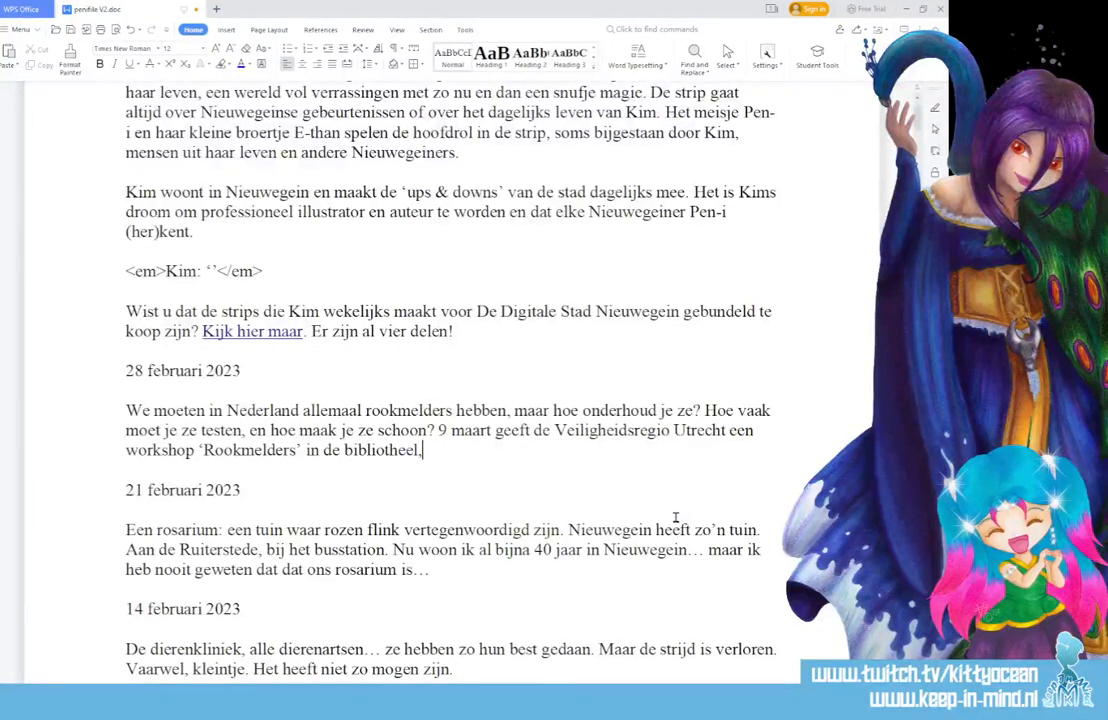
key("BackSpace")
key("BackSpace")
type("k.")
- Finish the paragraph with "Een bezoekje is… ‘zo gepiept’!" and select the whole paragraph
type("Een b")
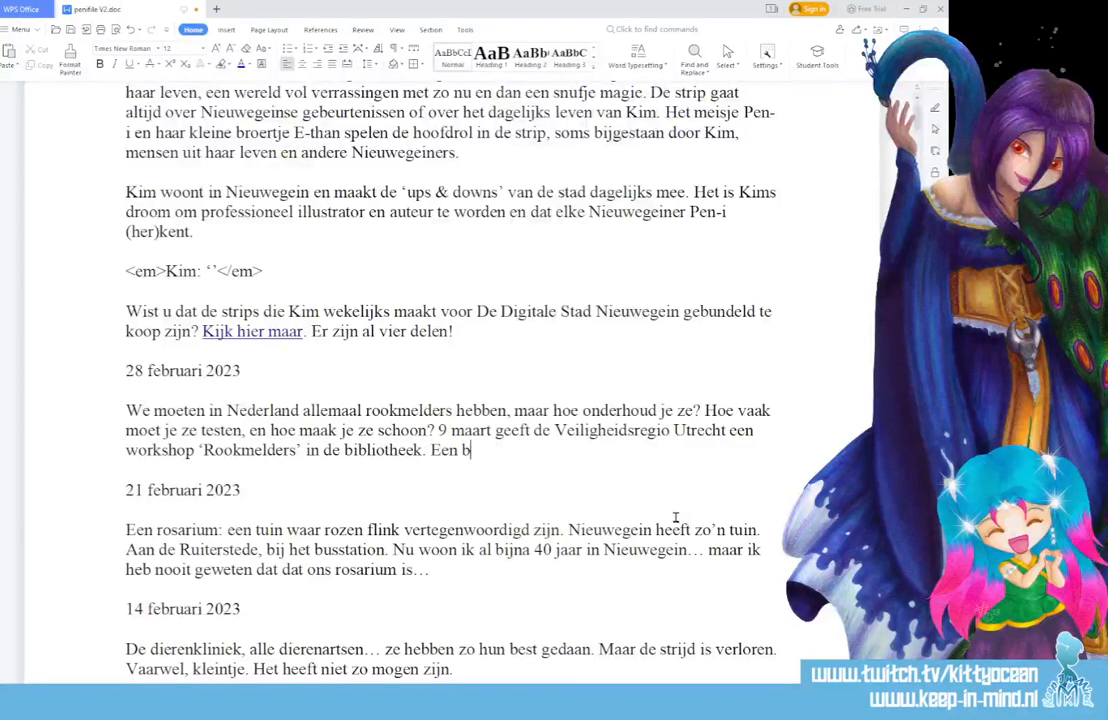
type("ezoekje is... '")
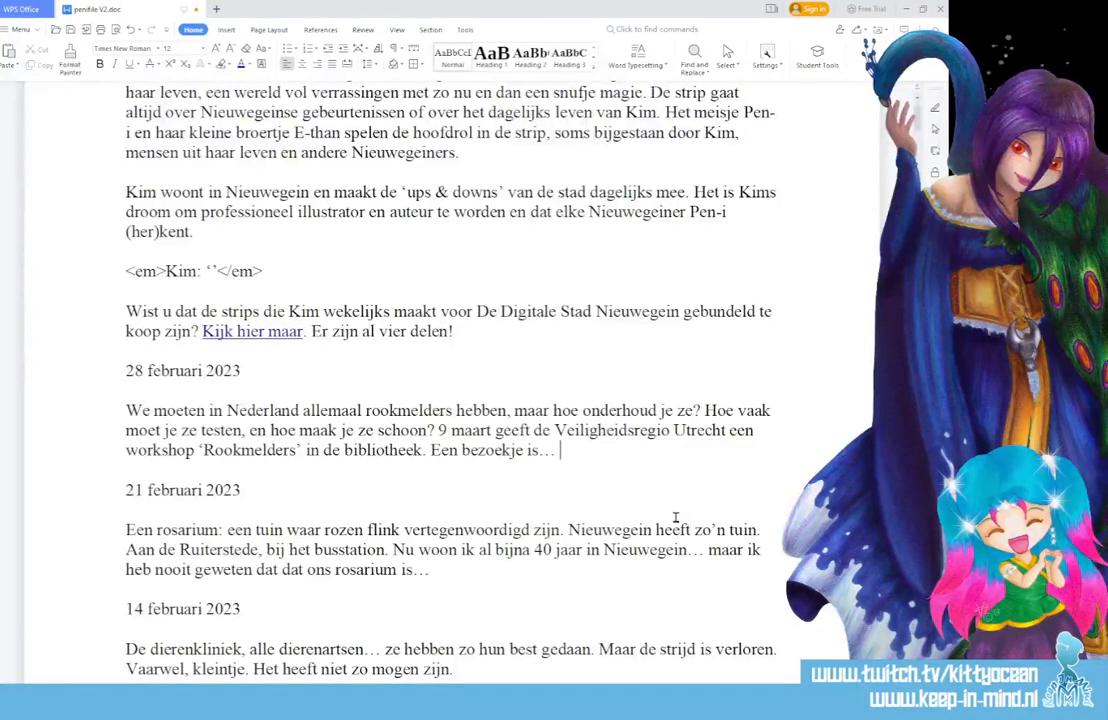
type("zo gepiept")
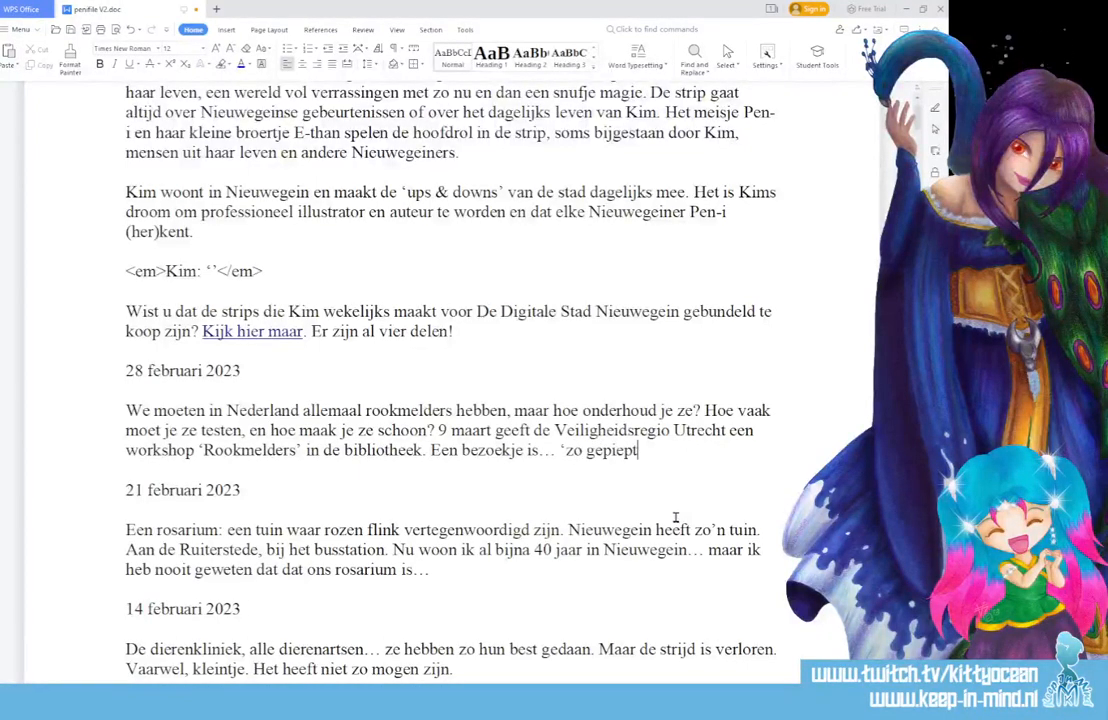
type("'!")
triple_click(628, 451)
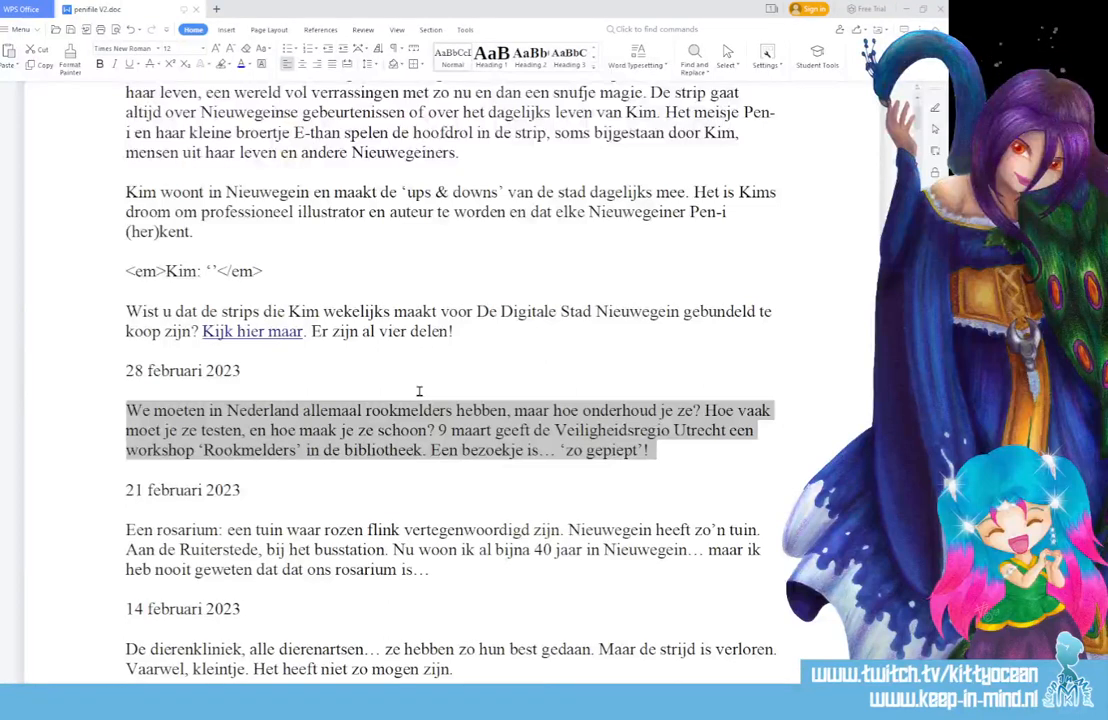
left_click(379, 430)
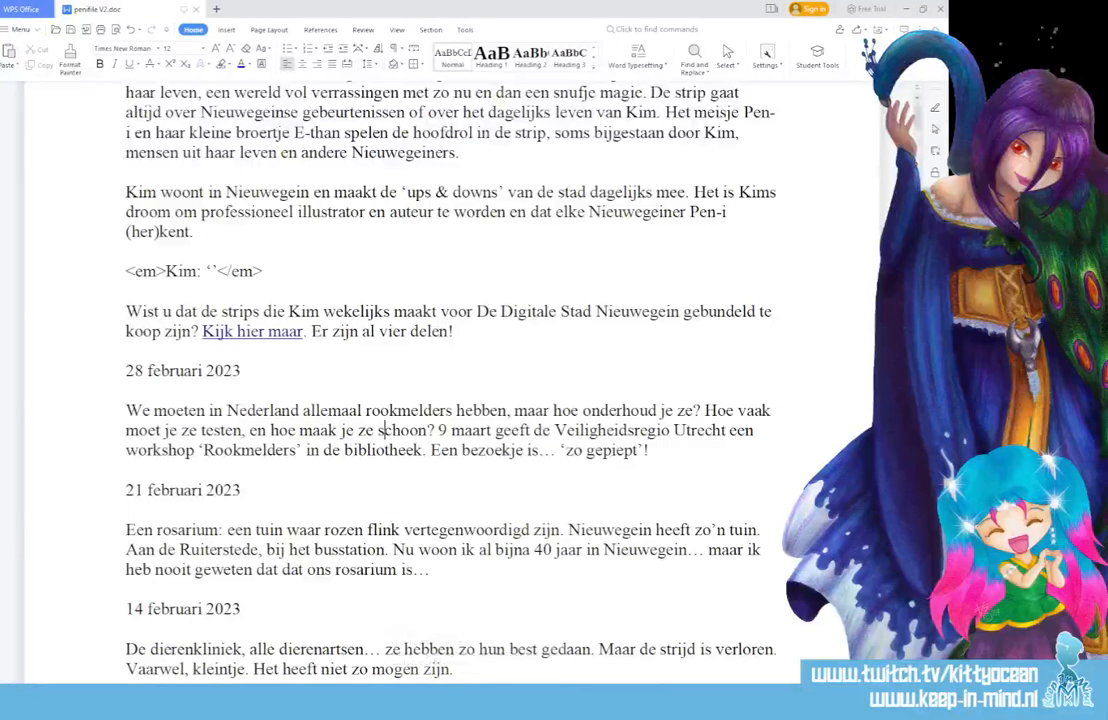
- Switch to Photoshop, export the strip with Save for Web as a high-quality JPEG named 773, and close 773.psd, saving its changes
key("alt+Tab")
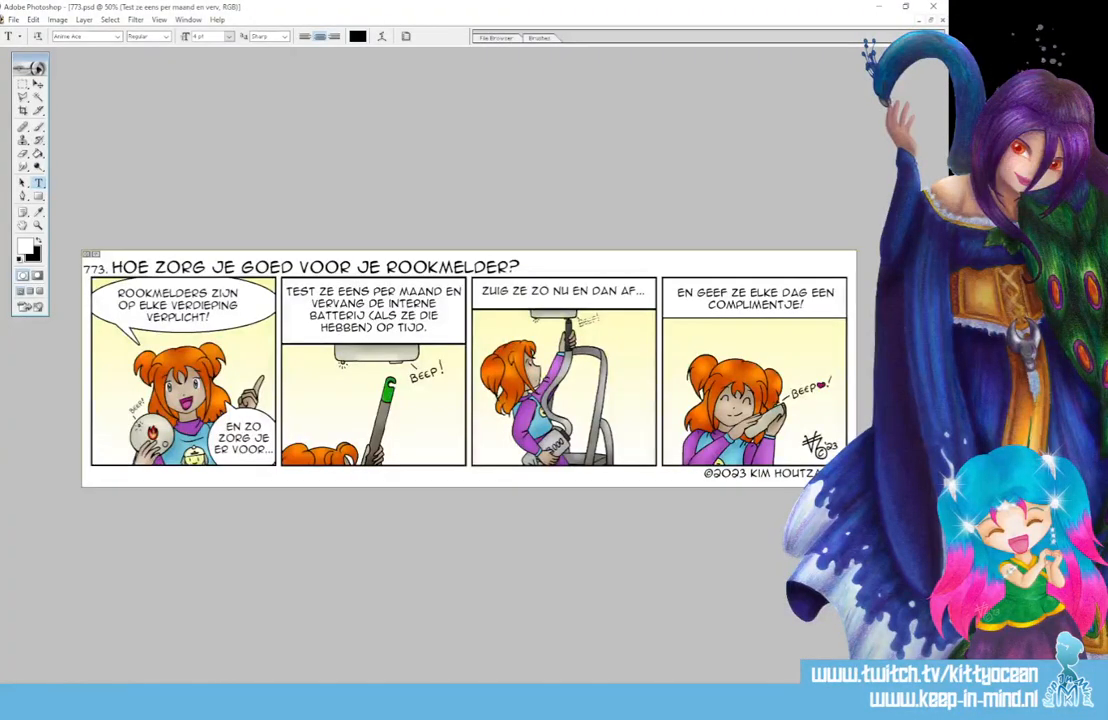
left_click(14, 19)
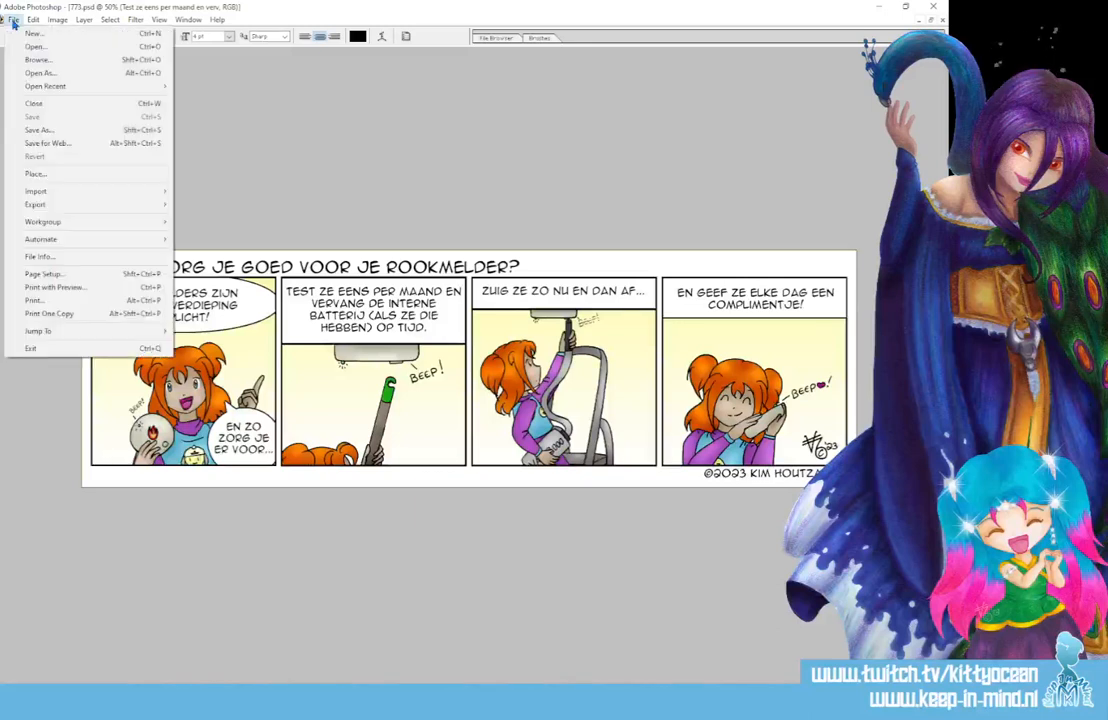
left_click(91, 142)
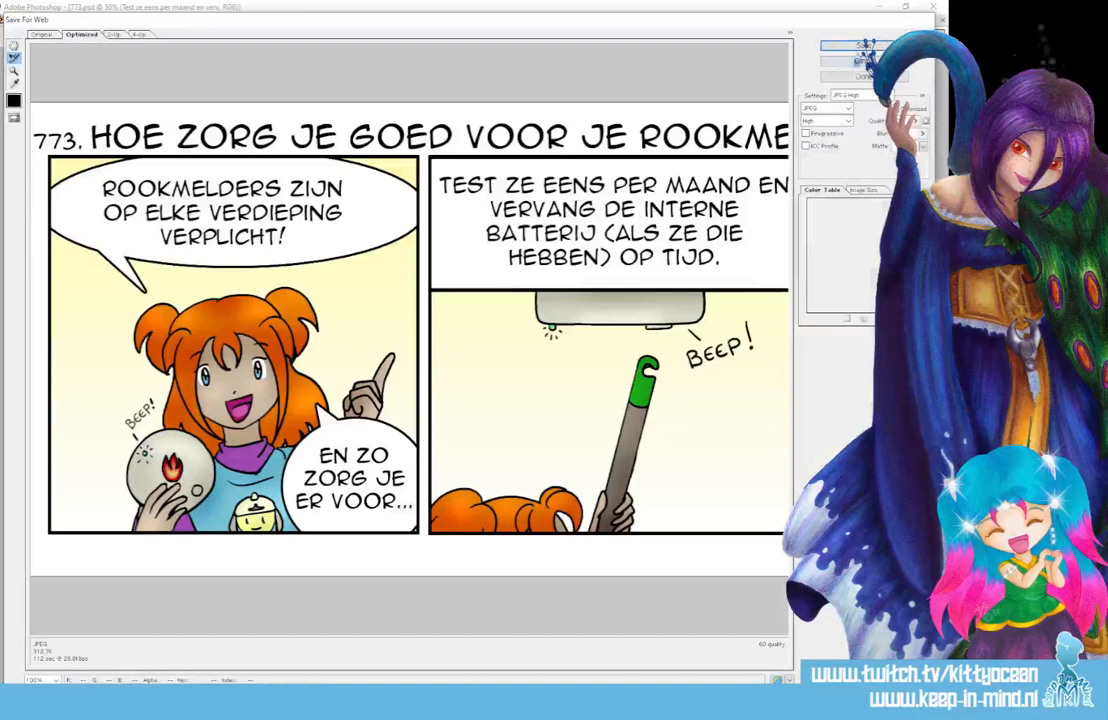
left_click(858, 46)
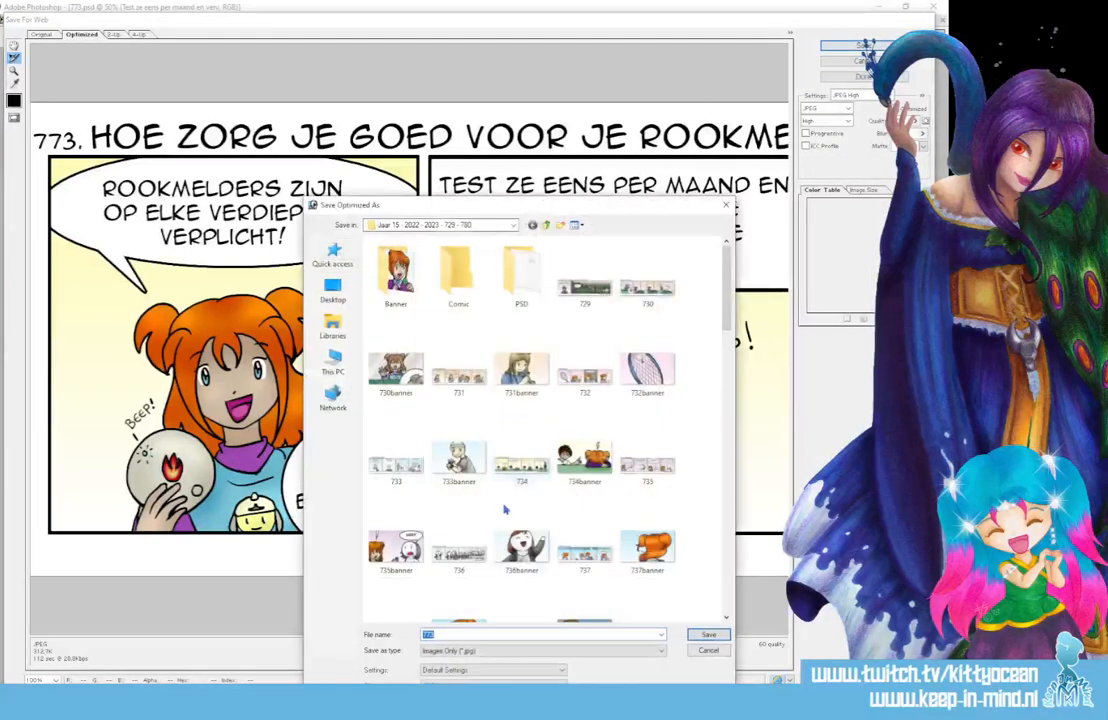
key("Return")
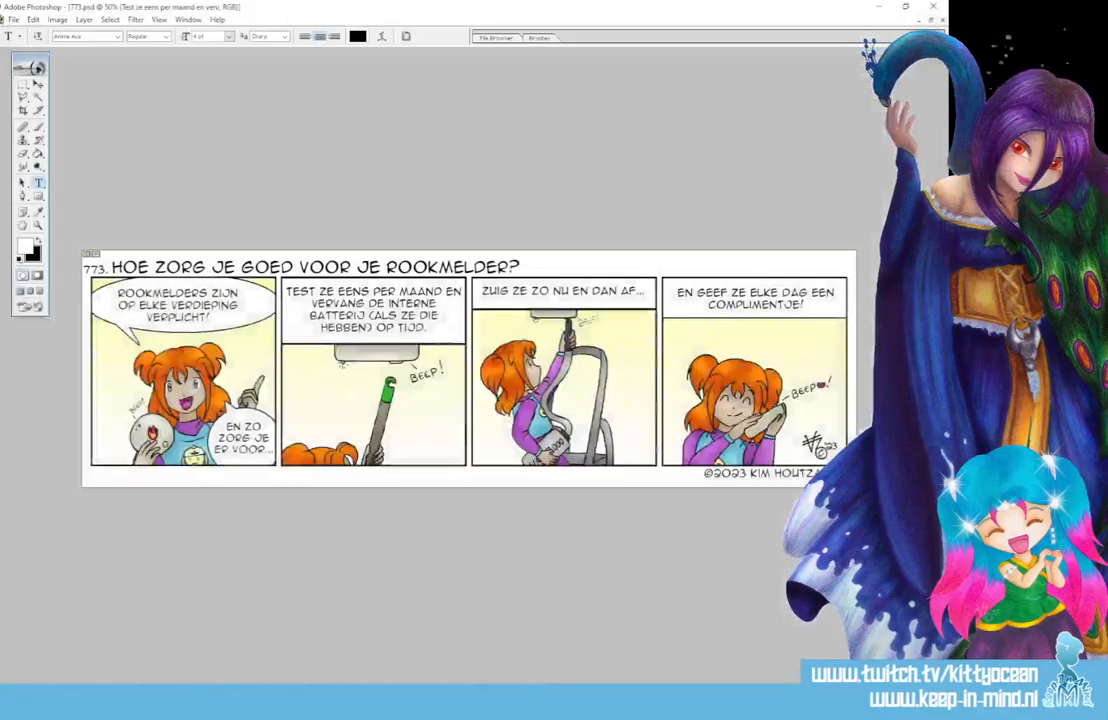
key("ctrl+w")
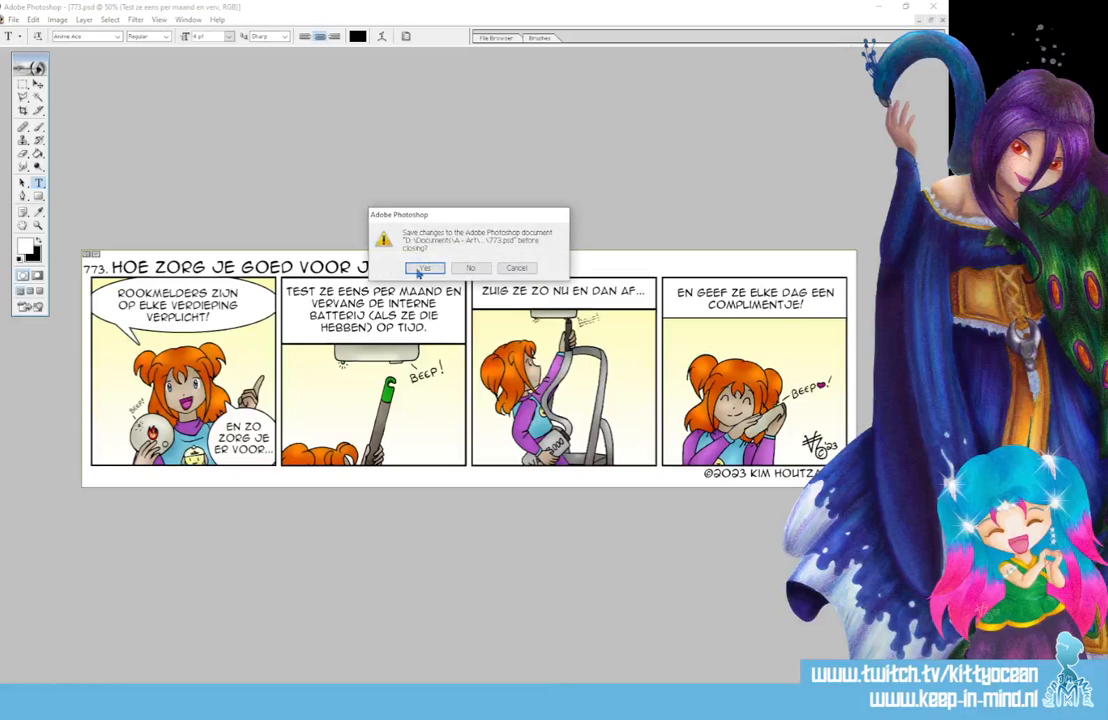
left_click(424, 269)
- Switch to File Explorer and open the exported 773 image from the "Jaar 15 - 2022 - 2023 - 729 - 780" folder
left_click(135, 705)
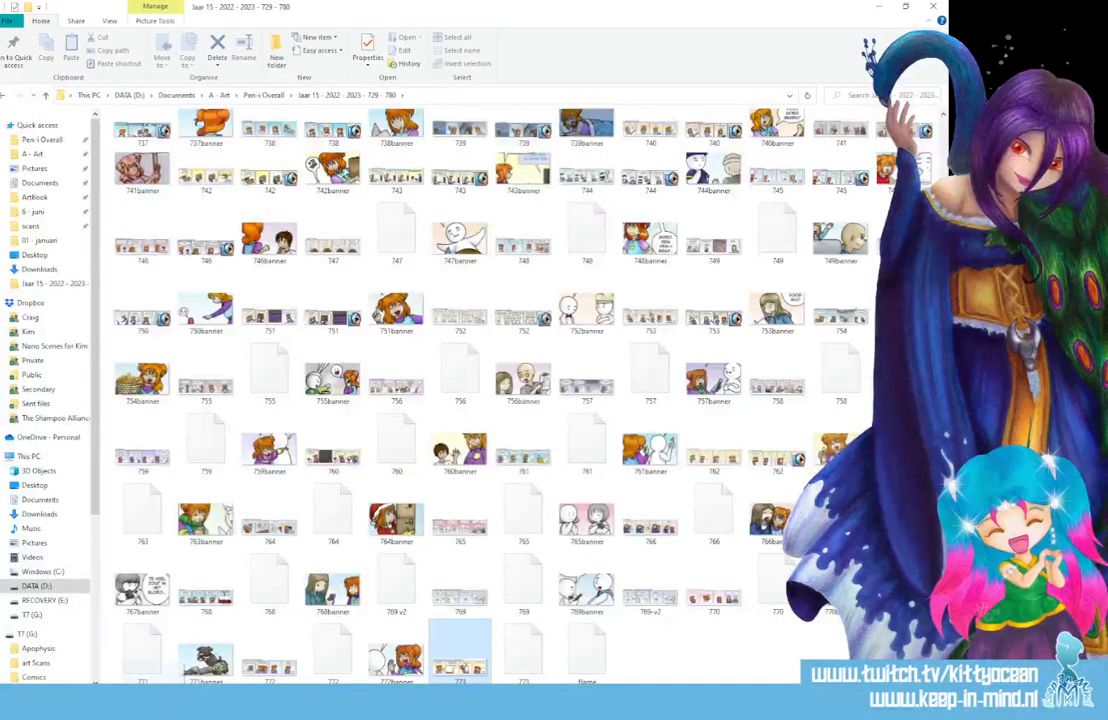
double_click(459, 655)
key("alt+Tab")
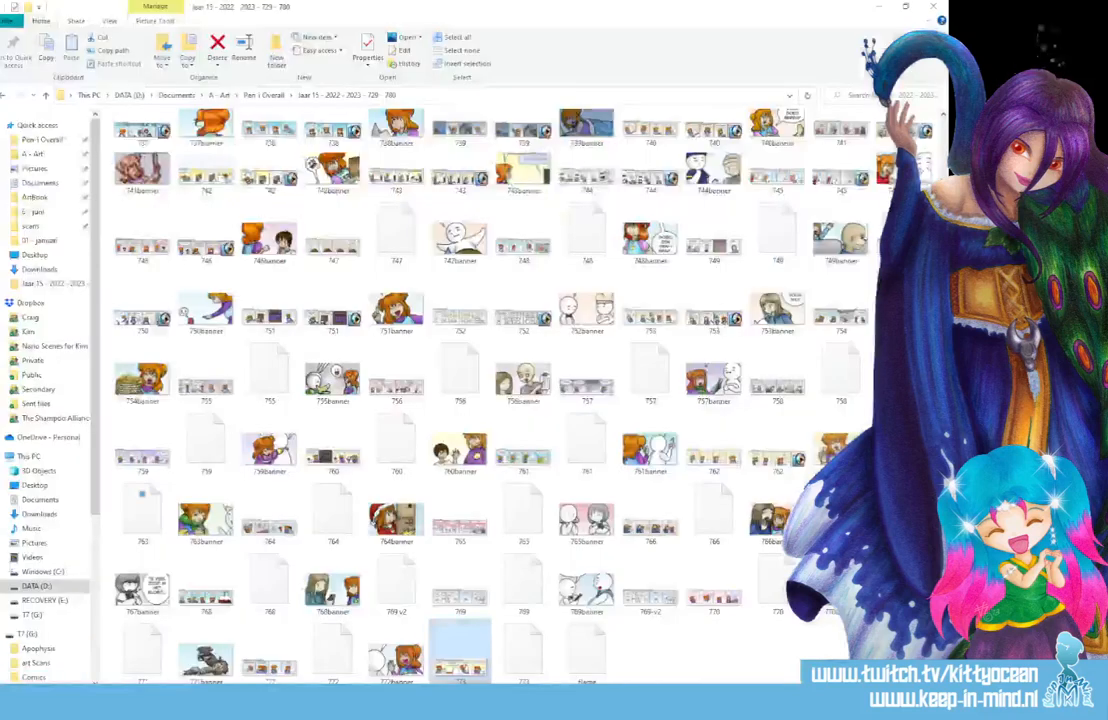
- Open NewBanner2023 from the Pen-i Overall folder and copy the 773.jpg strip into it, showing the first panel in the banner area
left_click(263, 95)
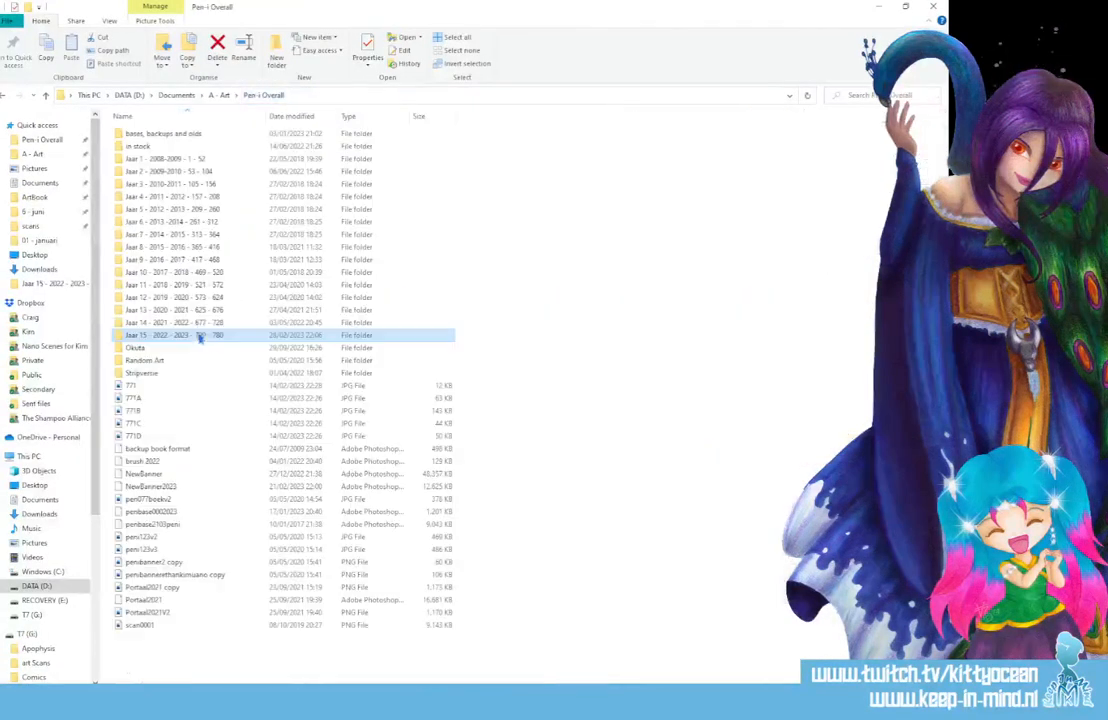
double_click(170, 486)
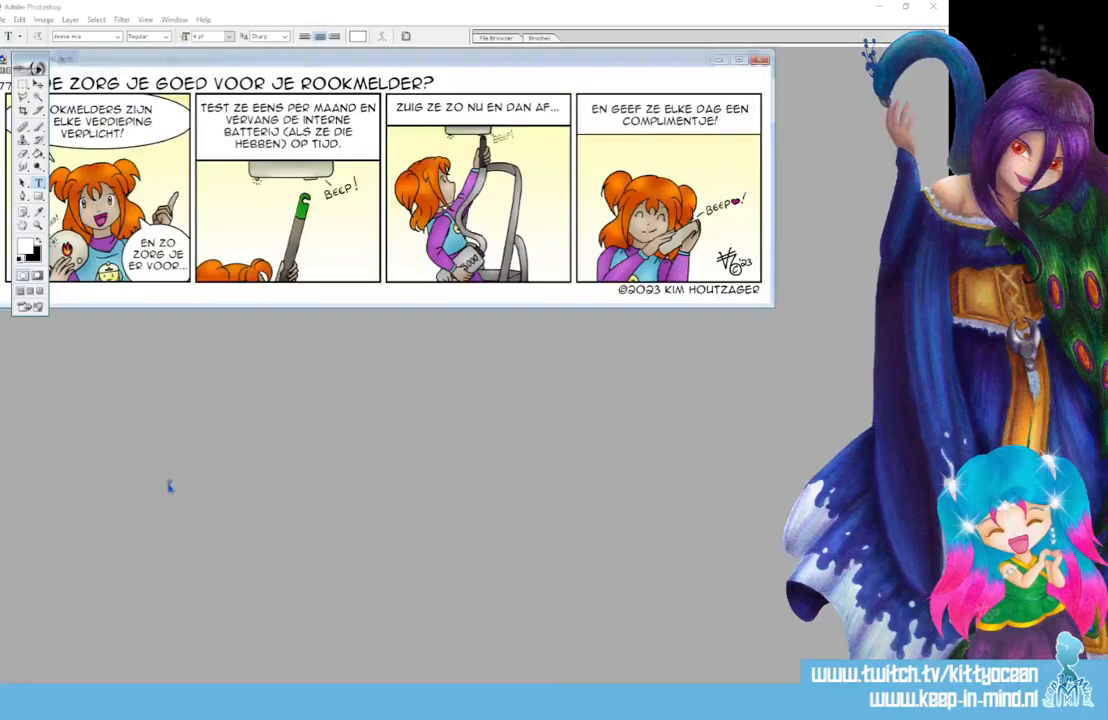
left_click(373, 82)
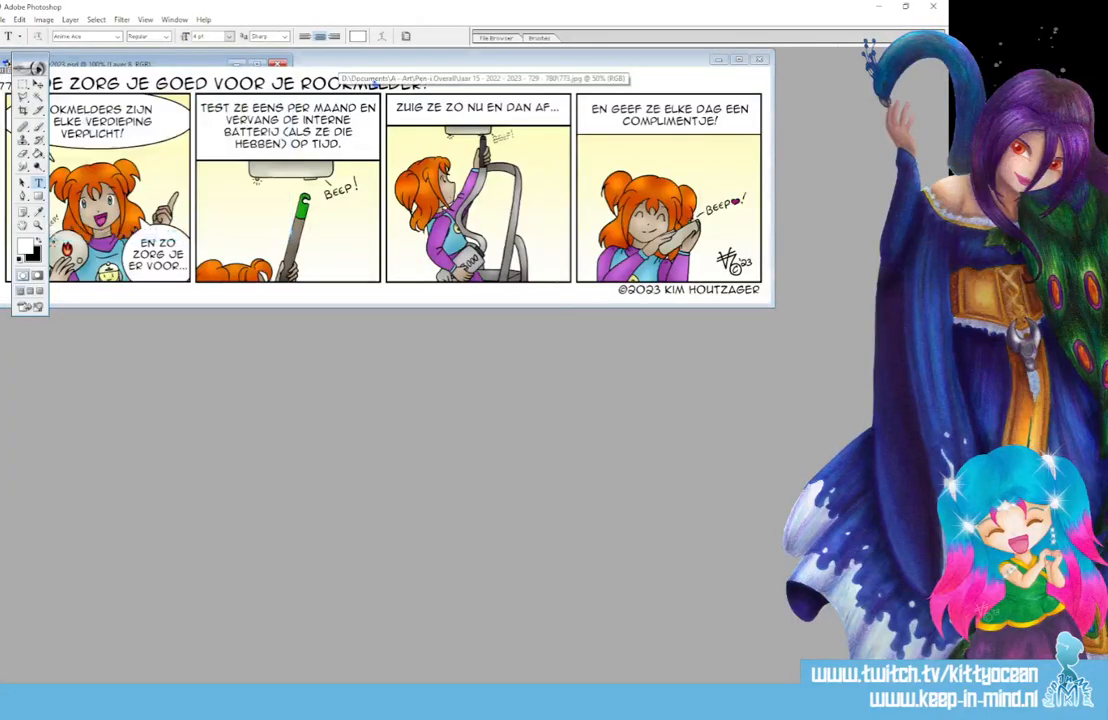
left_click_drag(373, 68, 547, 294)
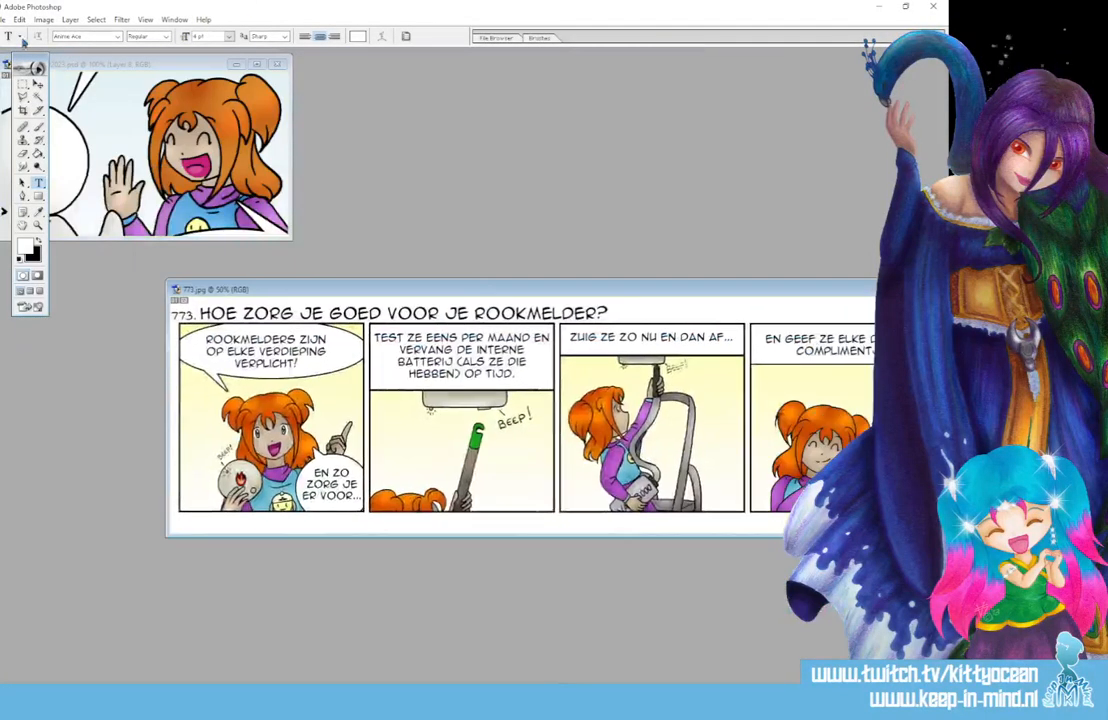
left_click(38, 84)
left_click_drag(217, 300, 172, 107)
left_click_drag(178, 153, 158, 128)
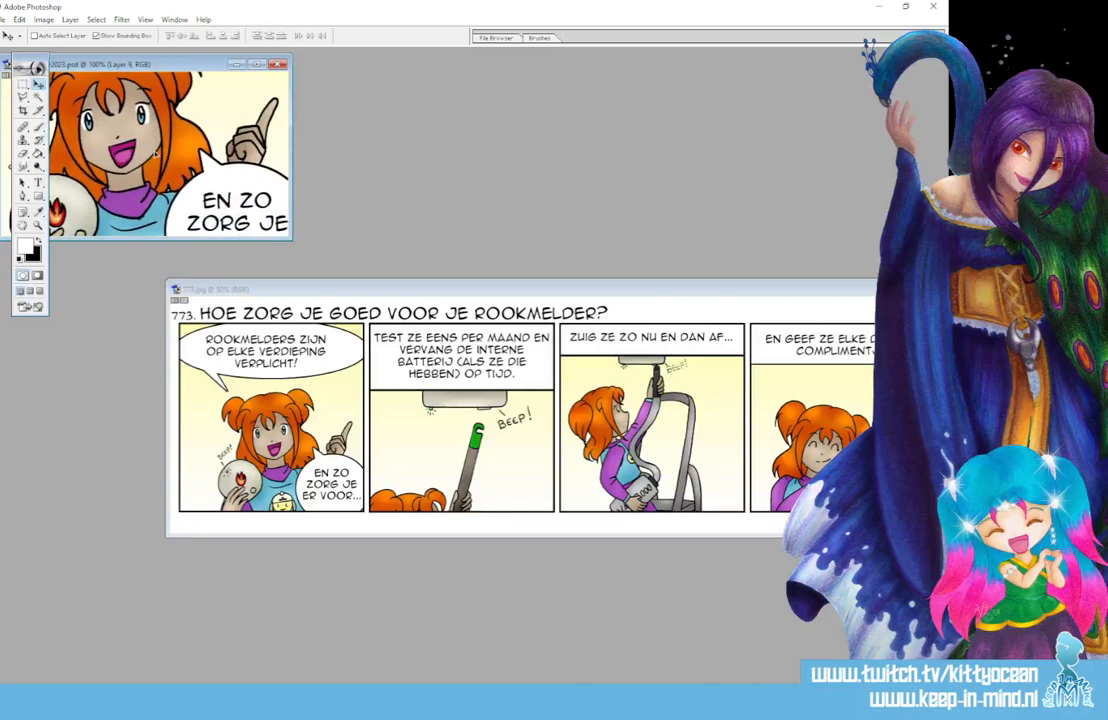
- Scale the pasted strip to about 90% and position it so the girl, smoke detector and "En zo zorg je er voor..." balloon fit the banner
double_click(218, 62)
left_click_drag(452, 325, 450, 313)
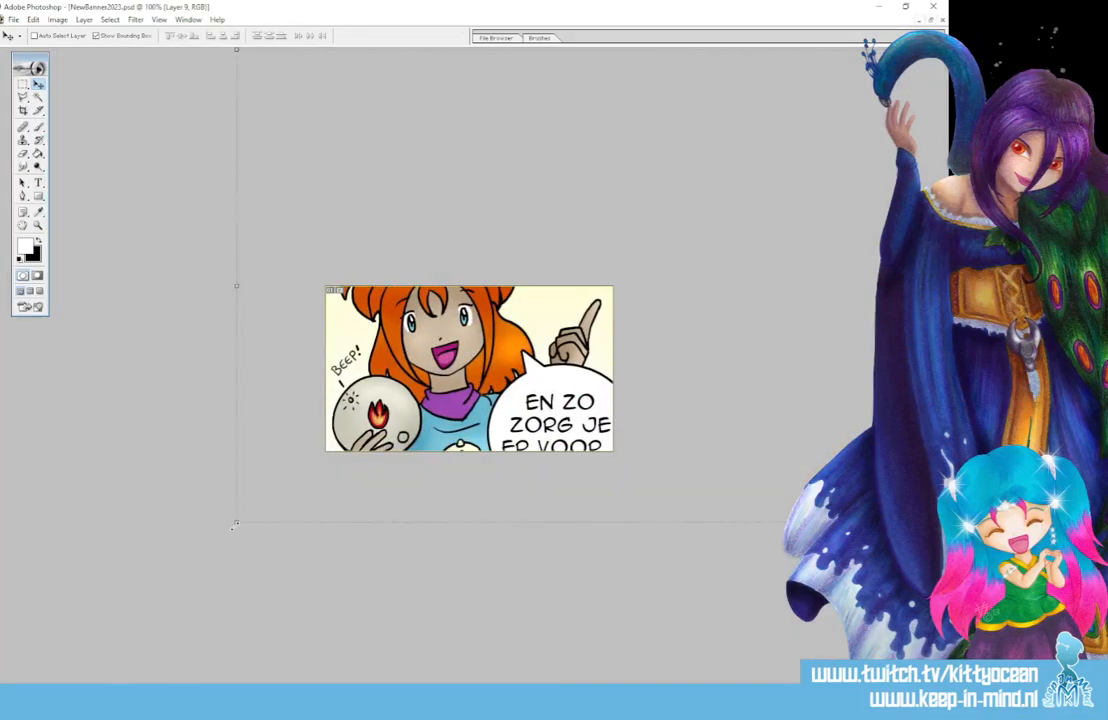
left_click_drag(237, 520, 265, 490)
left_click(199, 37)
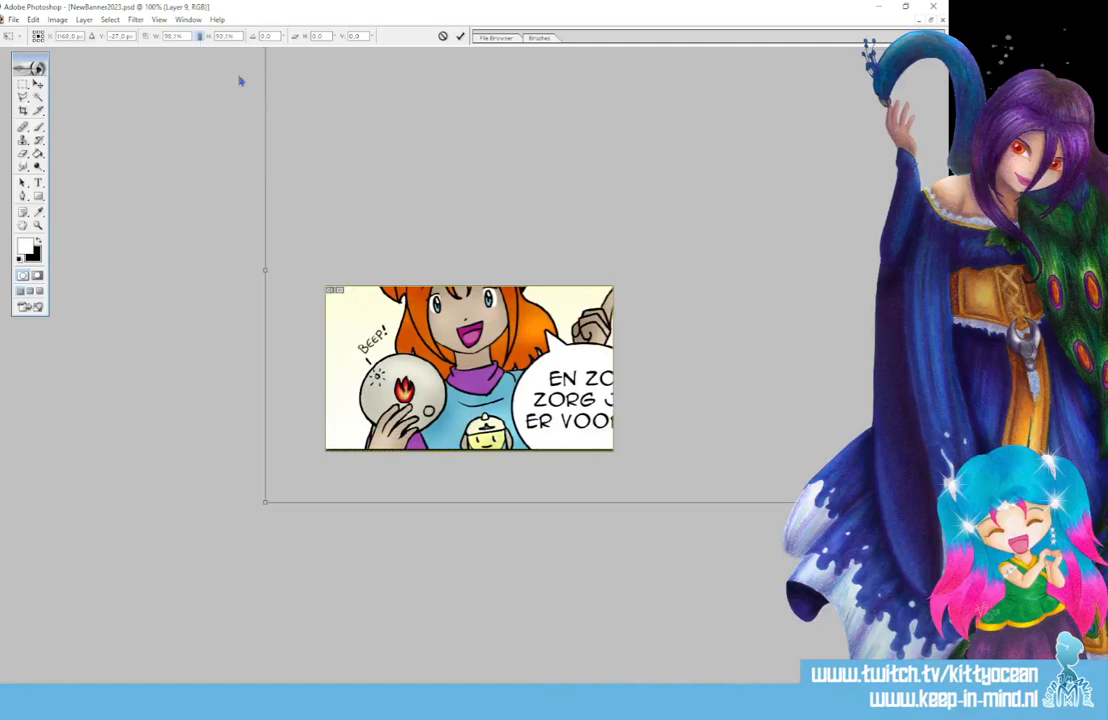
left_click_drag(507, 388, 481, 397)
left_click(460, 35)
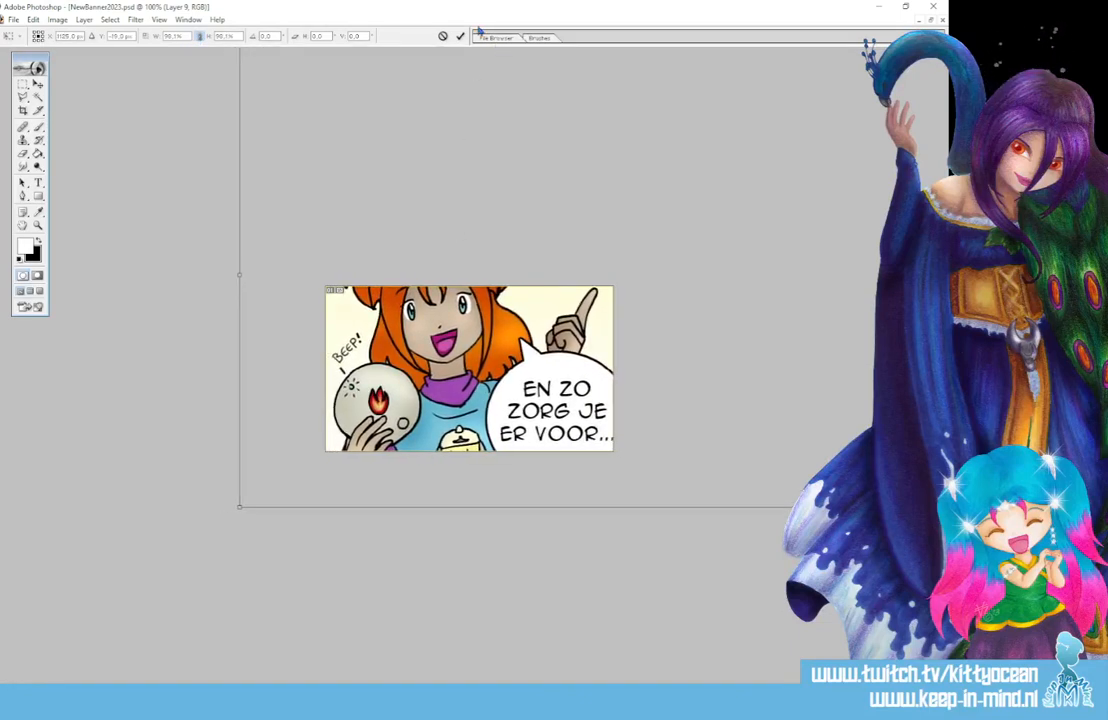
- Export the banner with Save for Web as a high-quality JPEG named 773banner in the "Jaar 15 - 2022 - 2023 - 729 - 780" folder
left_click(14, 20)
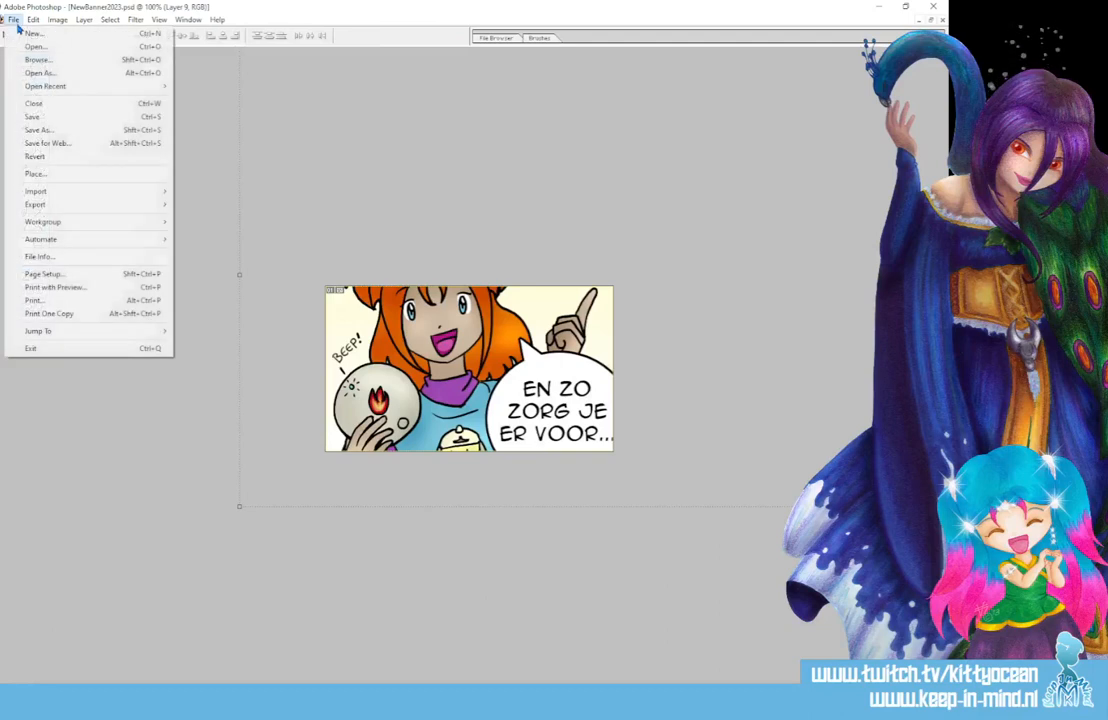
left_click(74, 143)
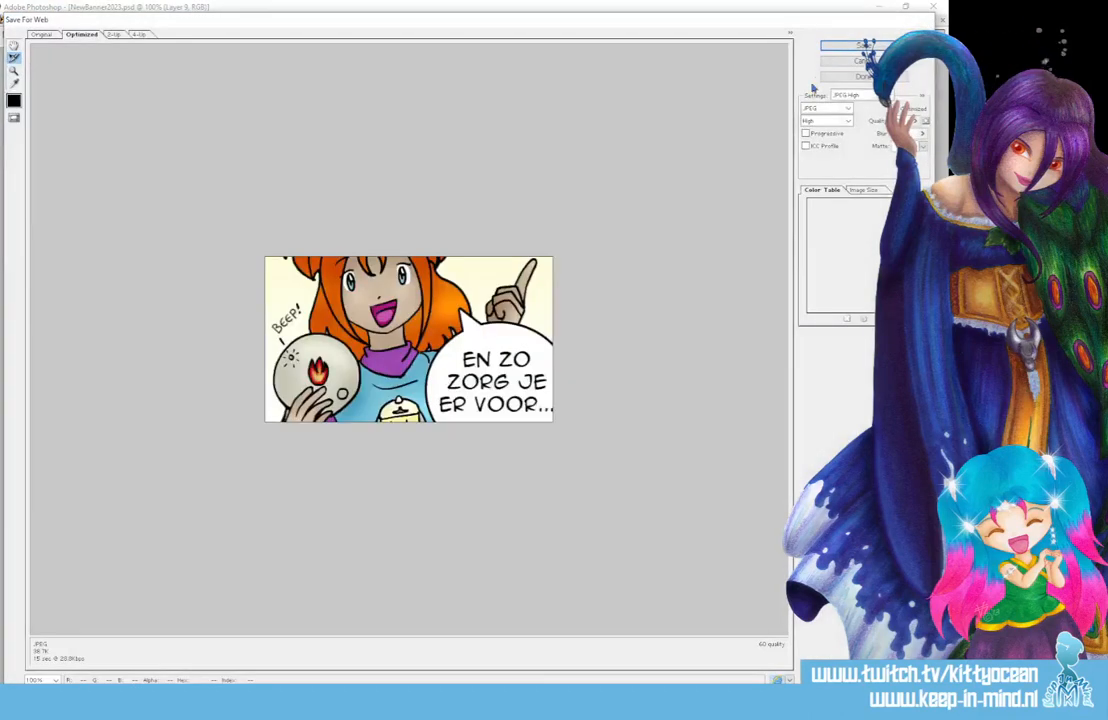
left_click(862, 46)
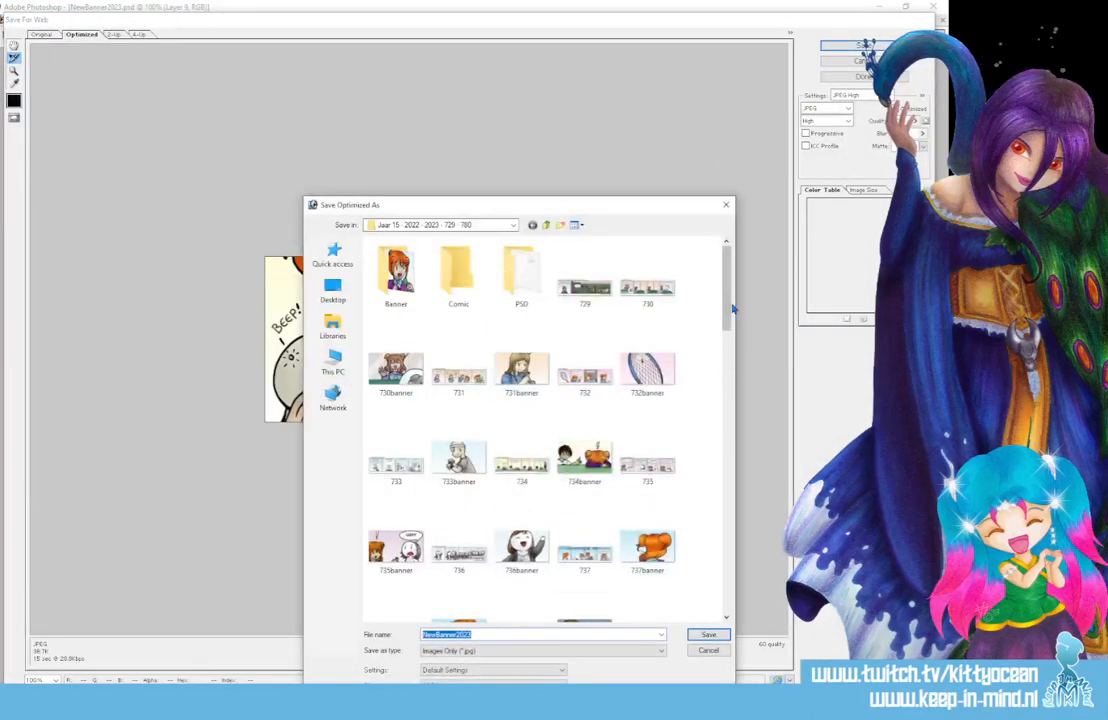
left_click_drag(726, 285, 727, 622)
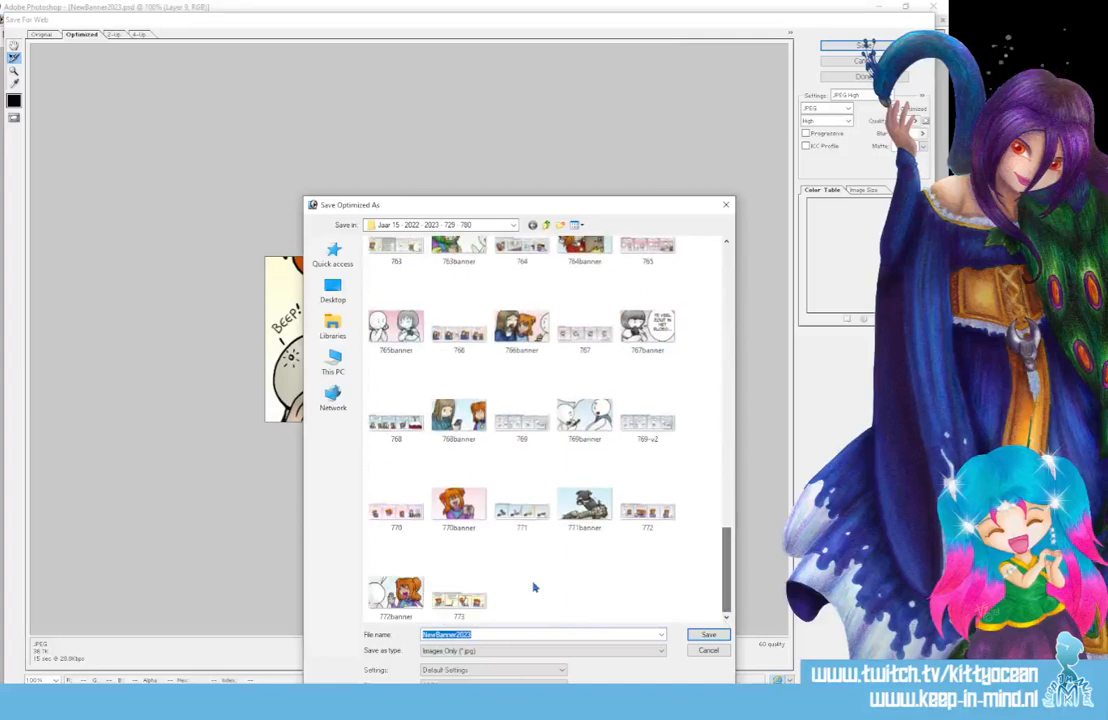
left_click(459, 595)
left_click(458, 636)
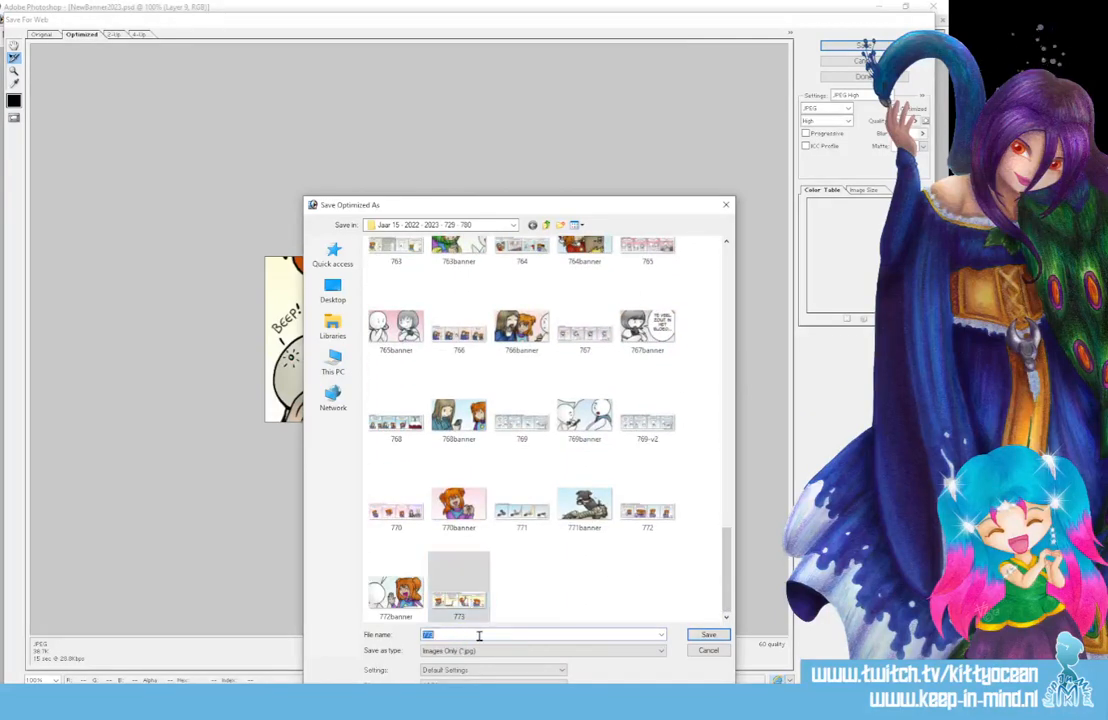
left_click(481, 634)
type("banner")
key("Return")
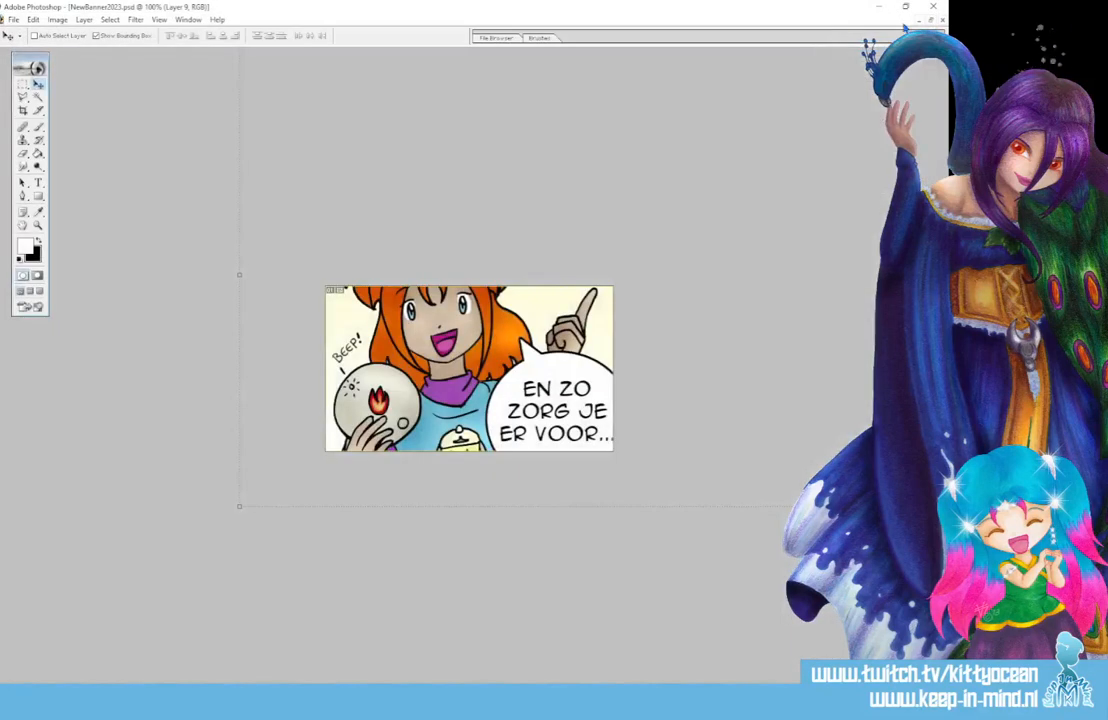
- Close NewBanner2023.psd with its changes saved, close 773.jpg, and exit Photoshop
left_click(933, 7)
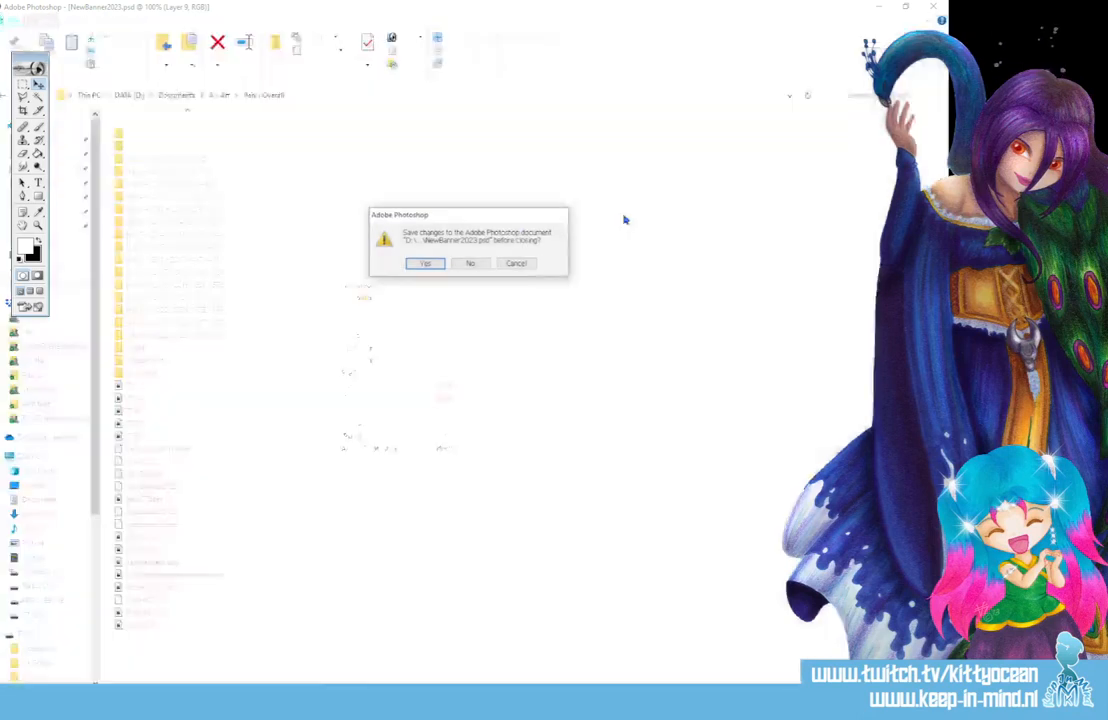
left_click(431, 266)
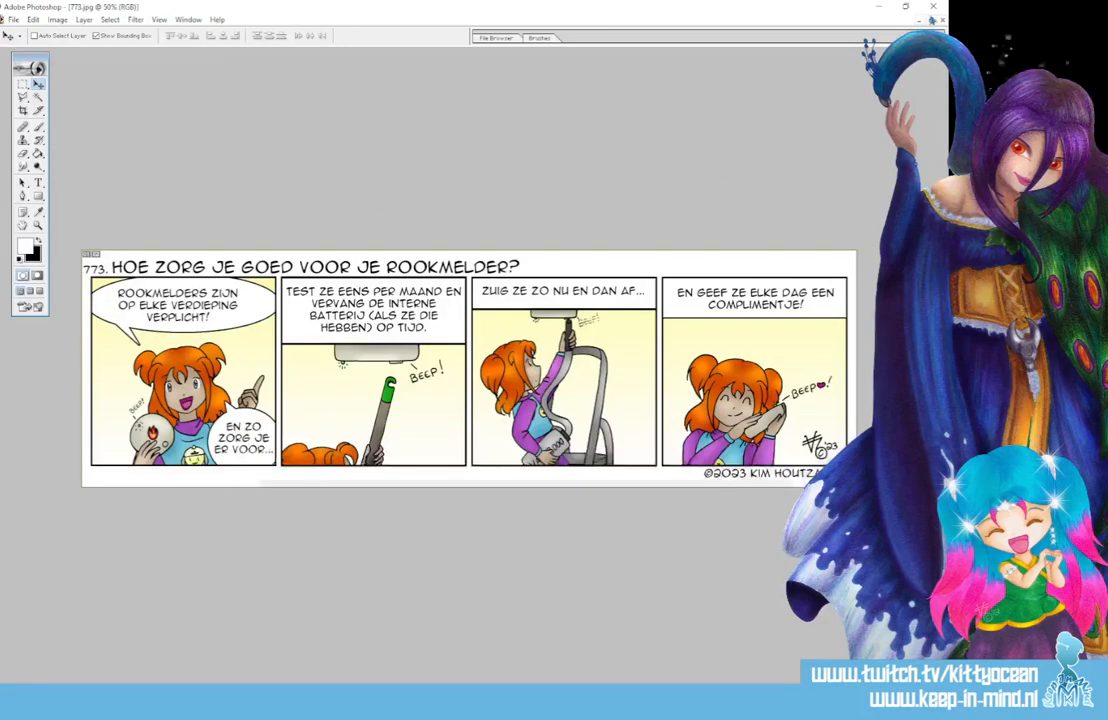
left_click(933, 8)
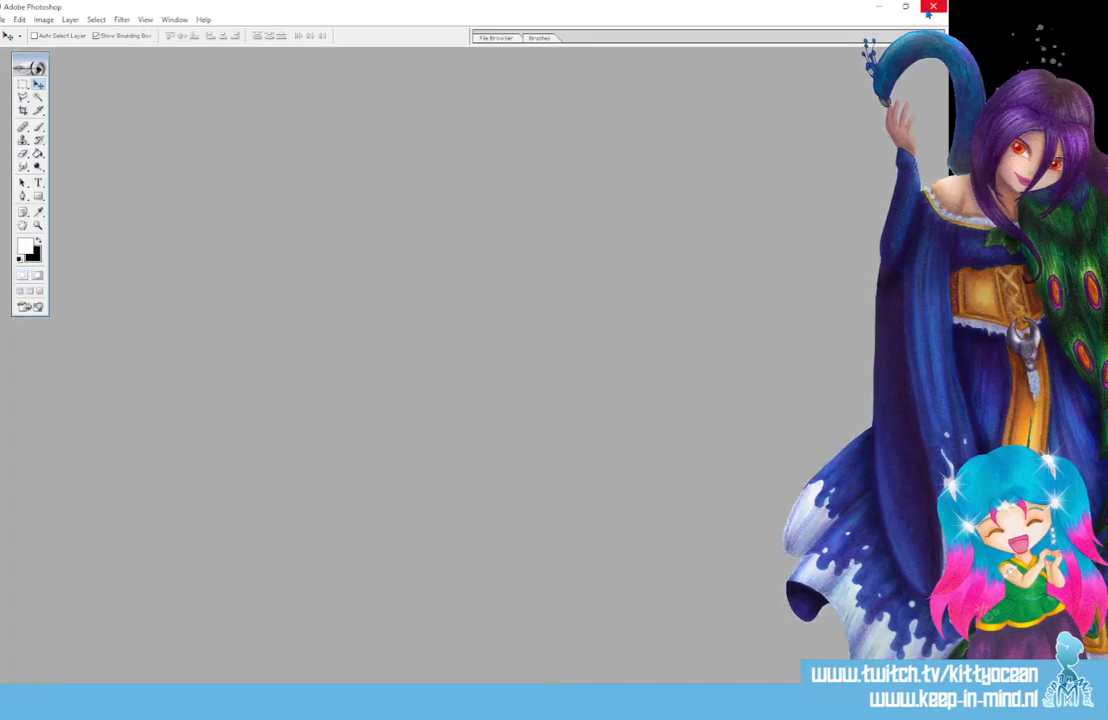
left_click(933, 7)
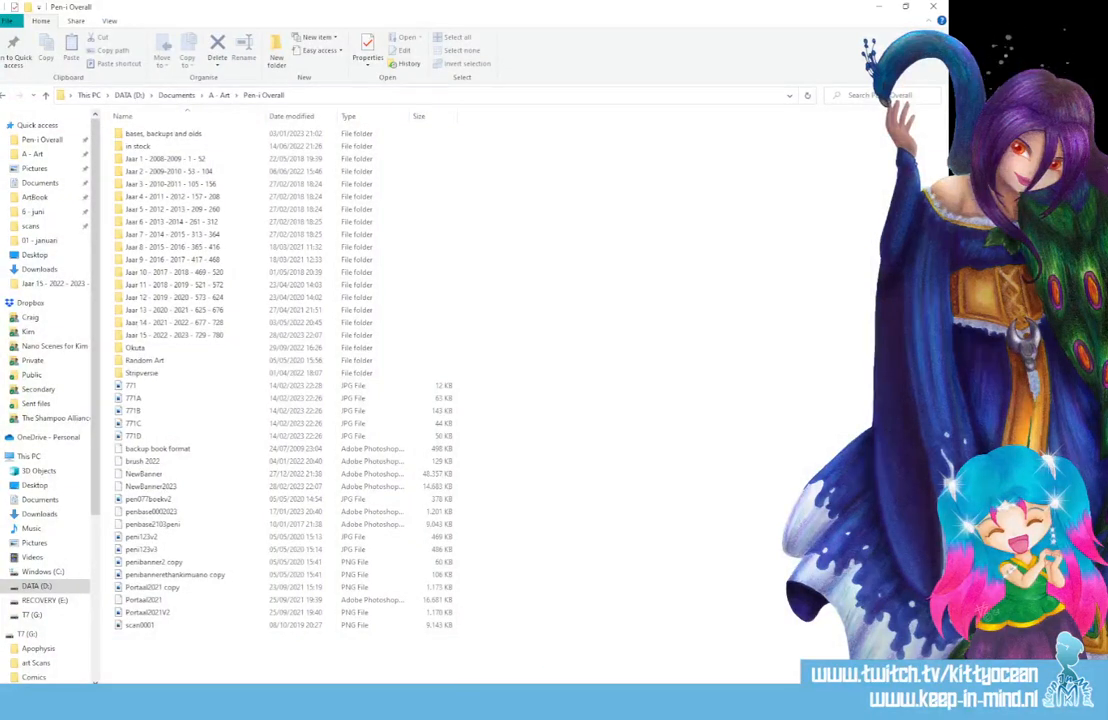
- Switch to Clip Studio Paint by opening the recent file "graven FYE5 v3"
right_click(614, 701)
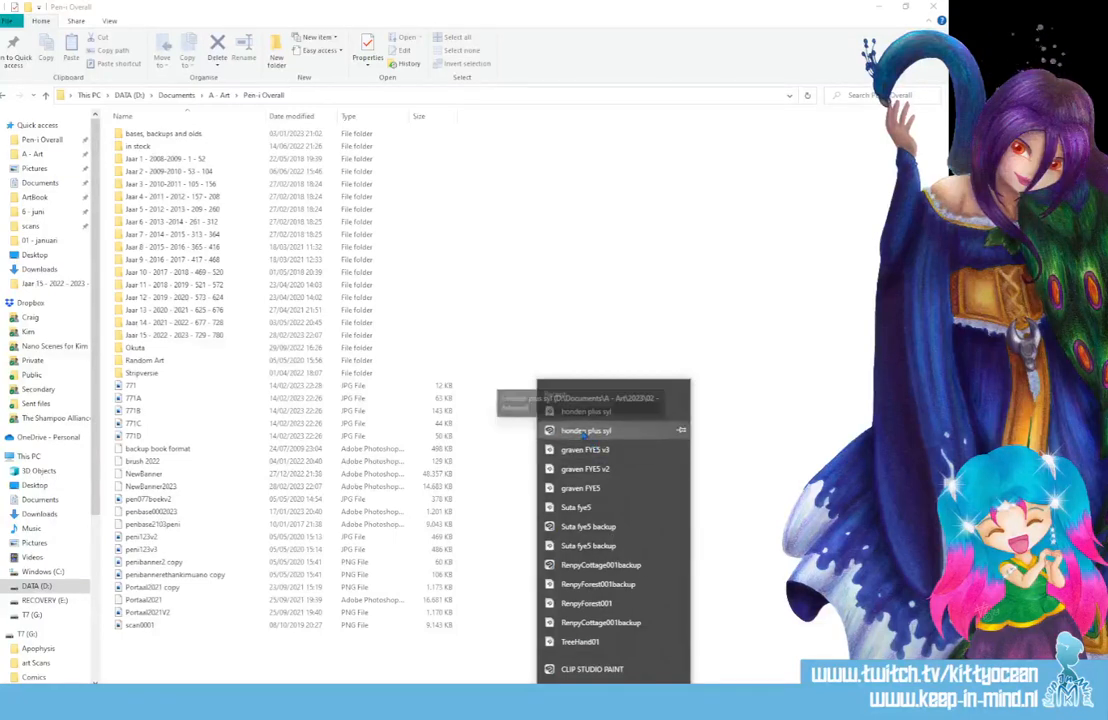
left_click(585, 430)
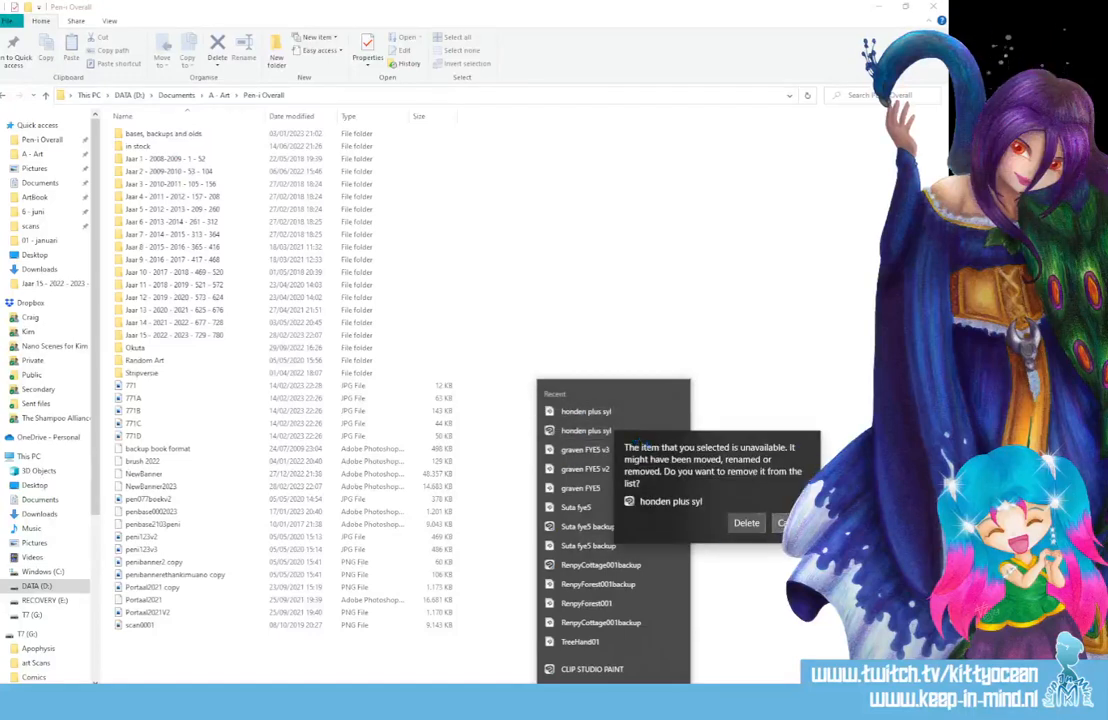
left_click(784, 523)
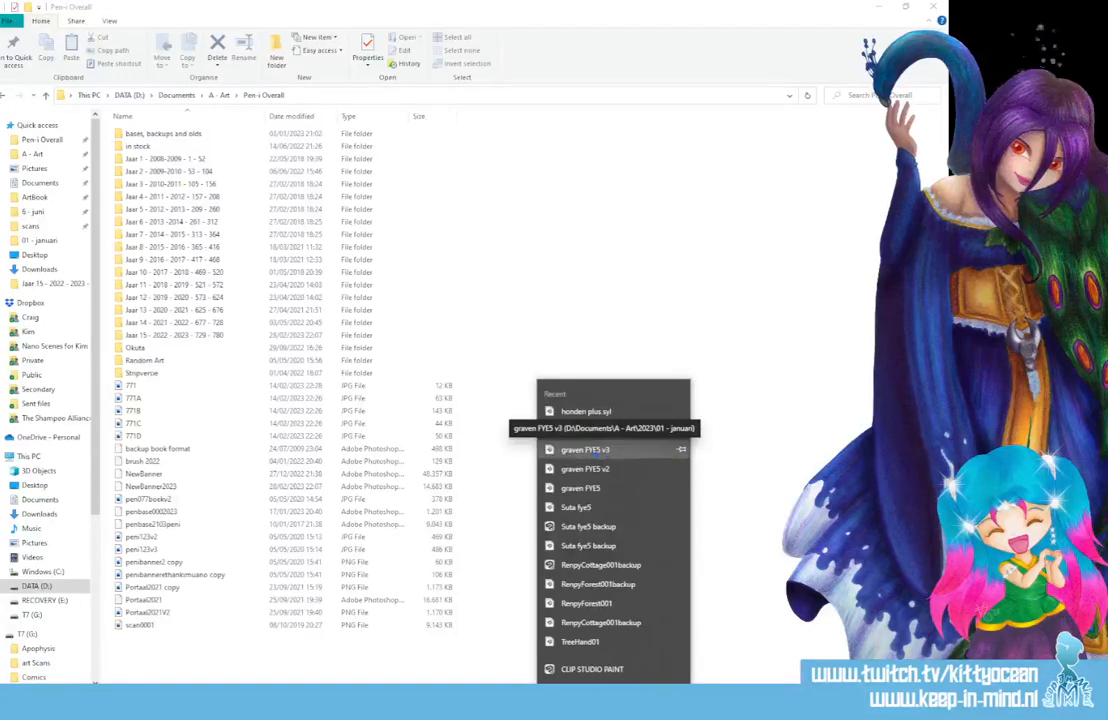
left_click(594, 452)
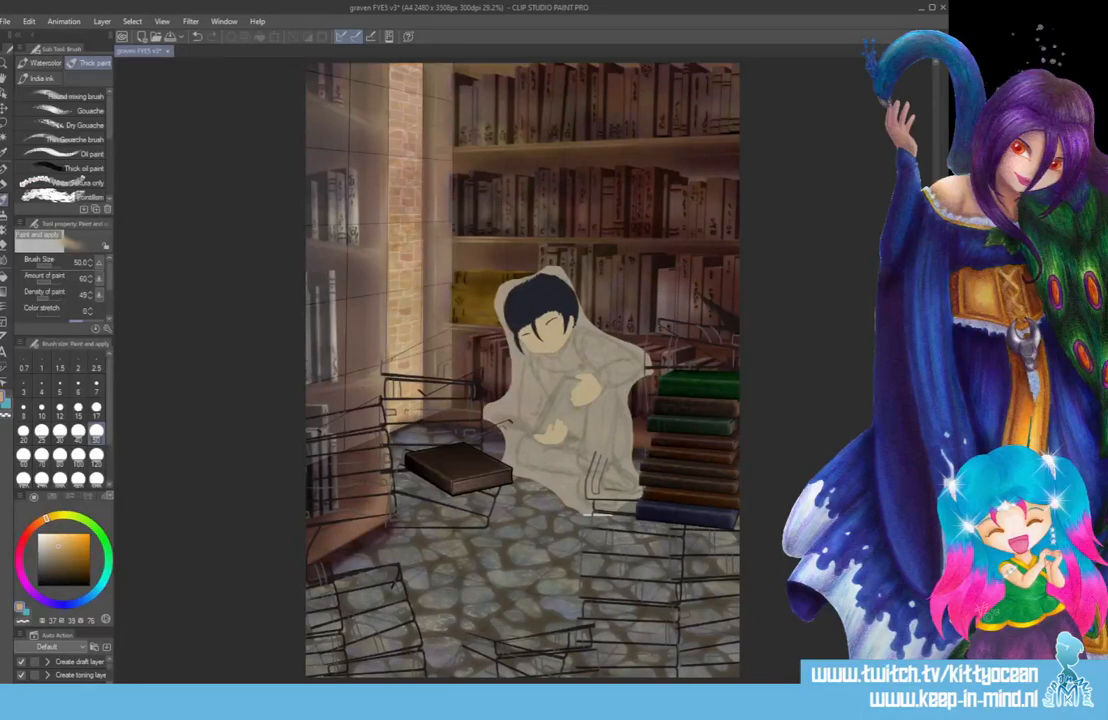
- Search the materials for "book" and add the "weathered books set D" 3D model to the canvas
left_click(942, 36)
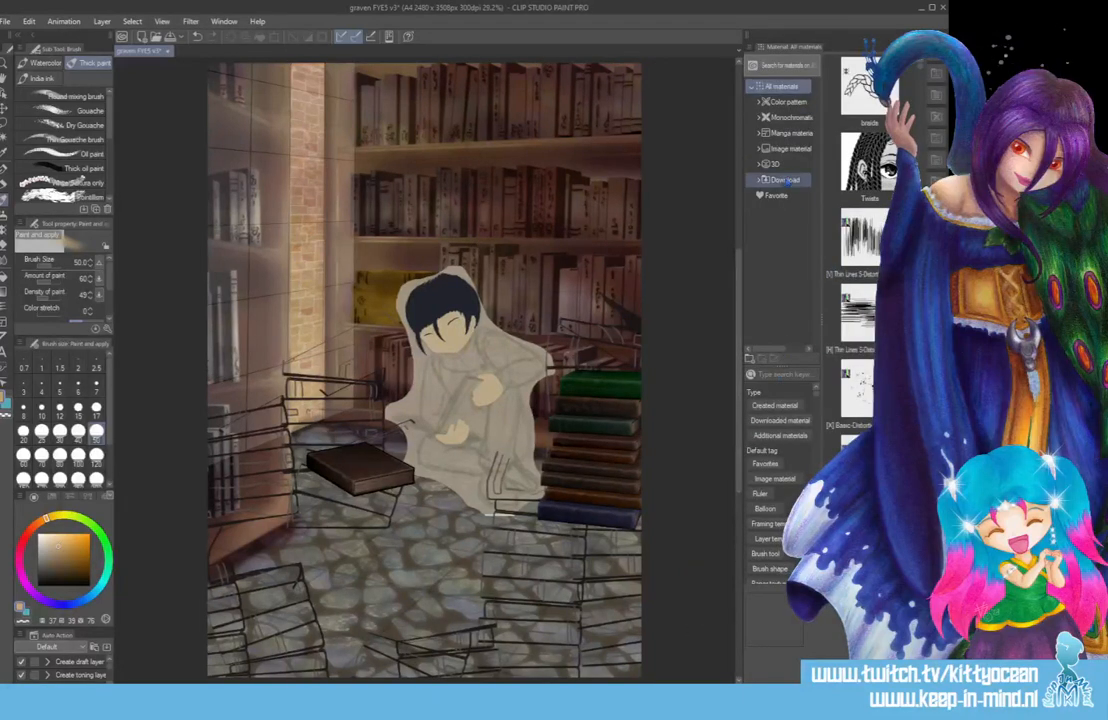
left_click(787, 374)
type("book")
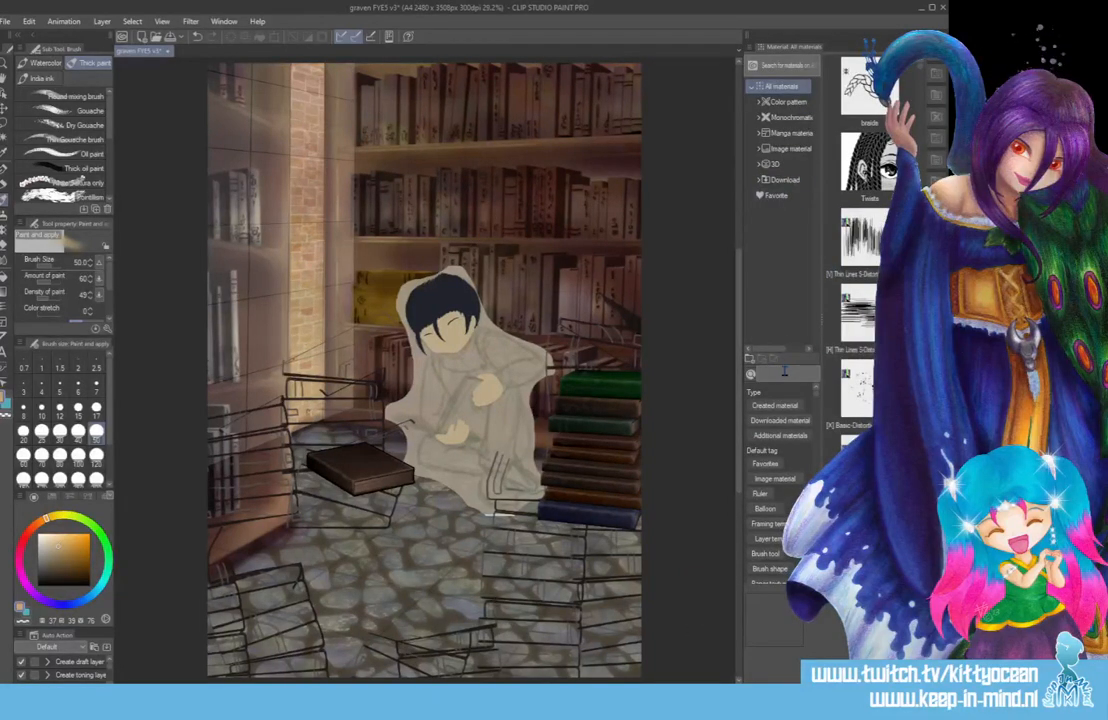
key("Return")
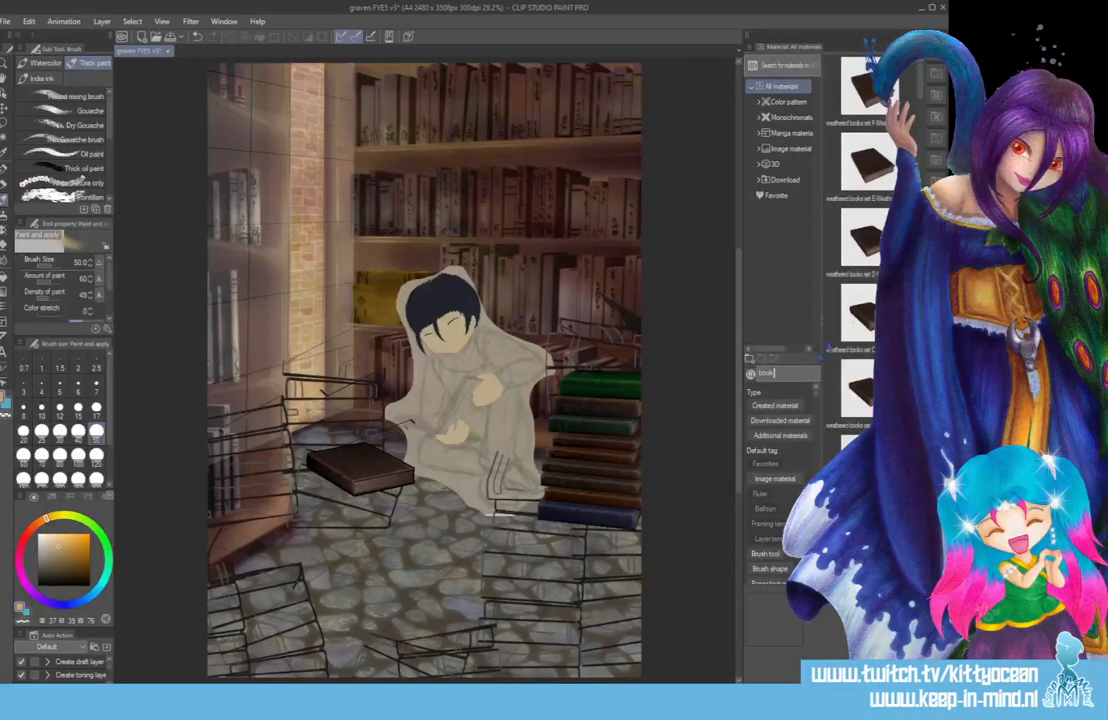
left_click(922, 86)
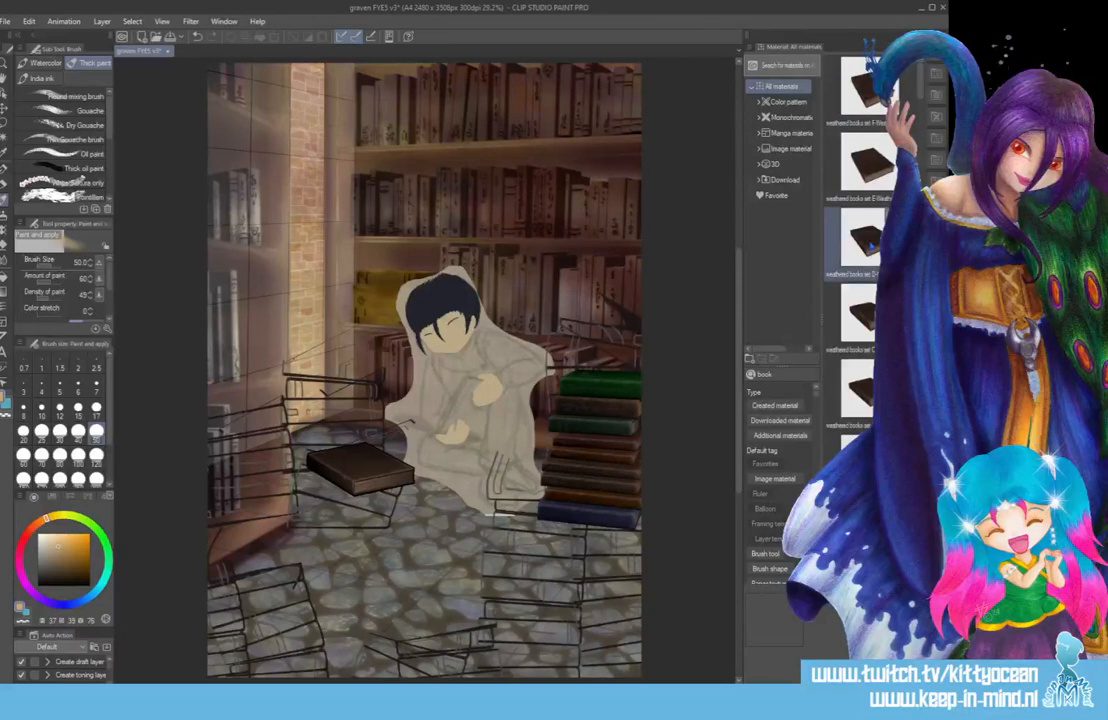
left_click_drag(862, 240, 310, 570)
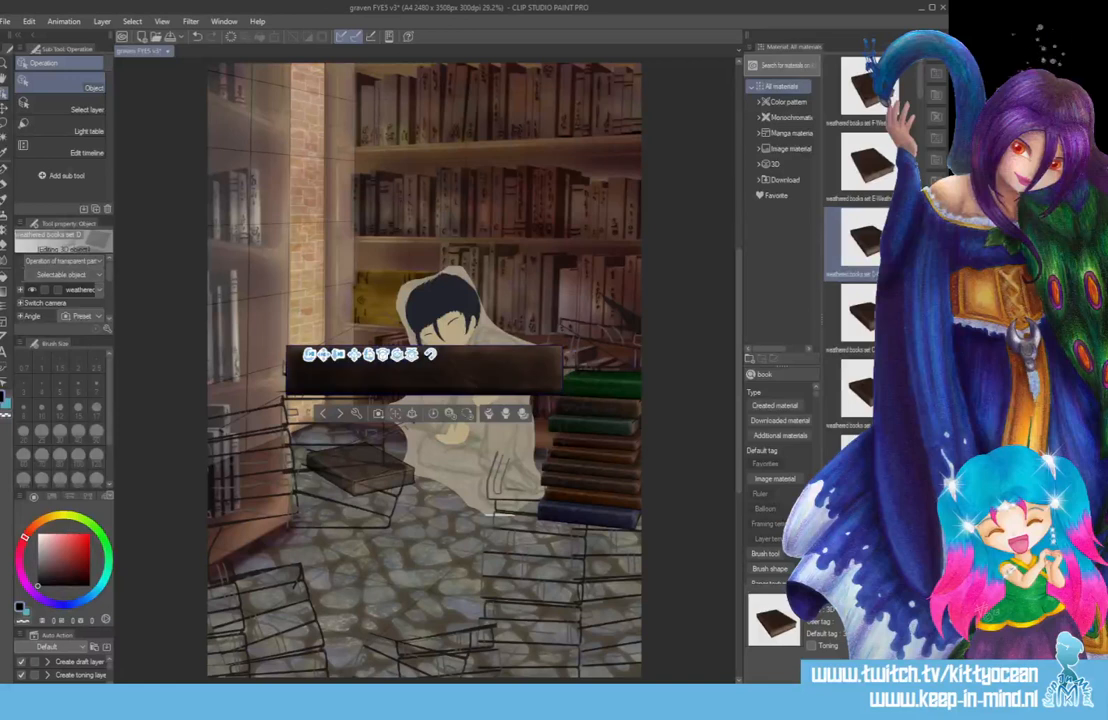
- Turn the 3D book to show its cover, move it to the stone floor and shrink it to match the existing brown book
left_click(430, 354)
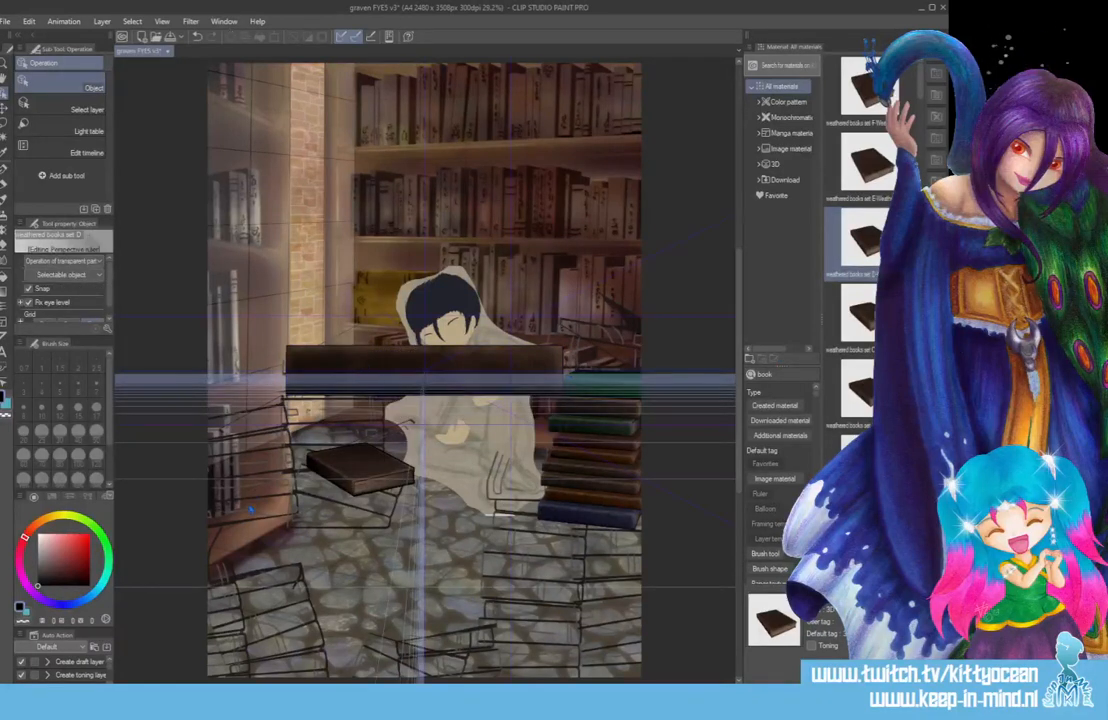
key("ctrl+z")
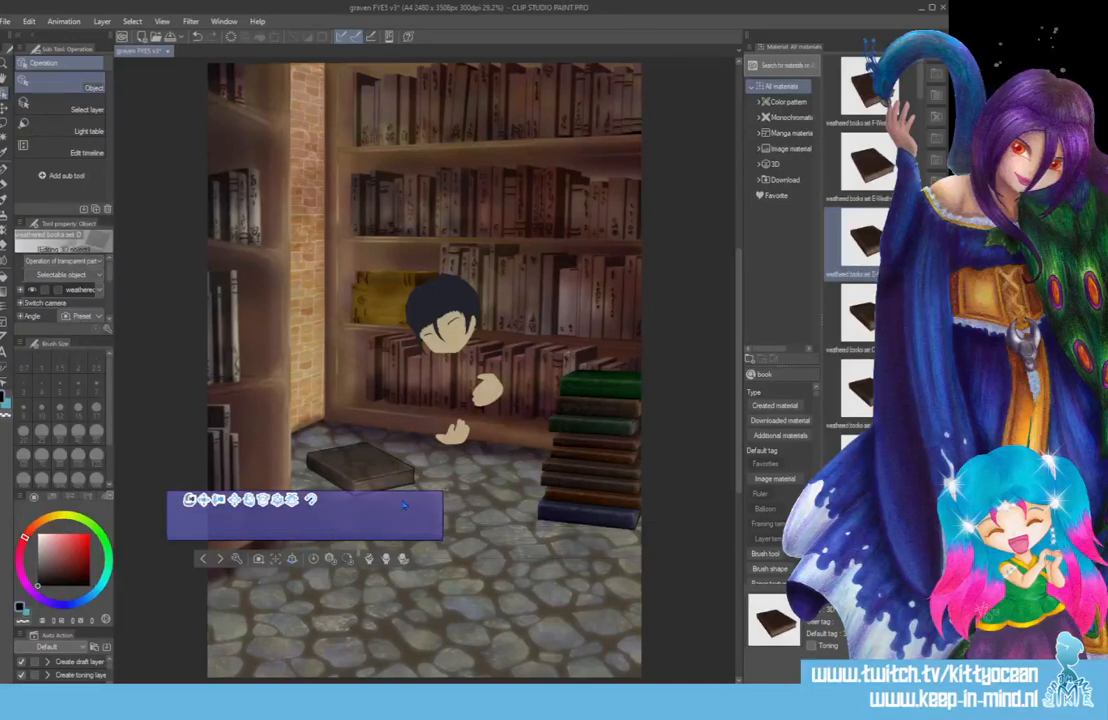
left_click_drag(467, 590, 366, 659)
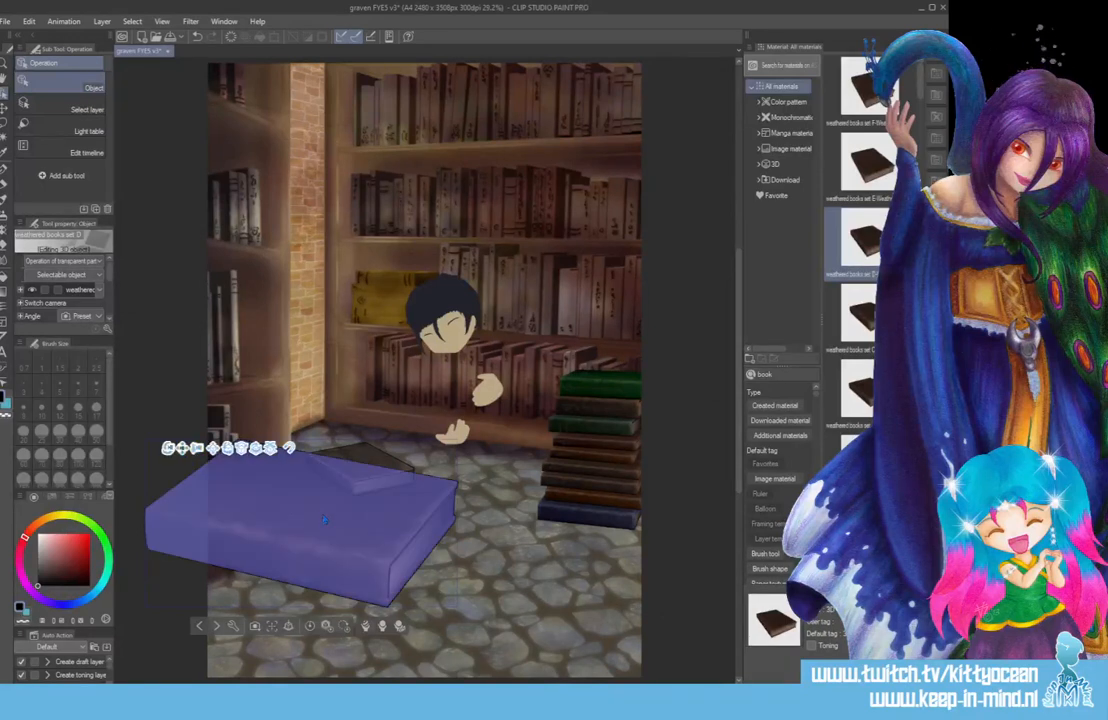
left_click_drag(352, 563, 426, 601)
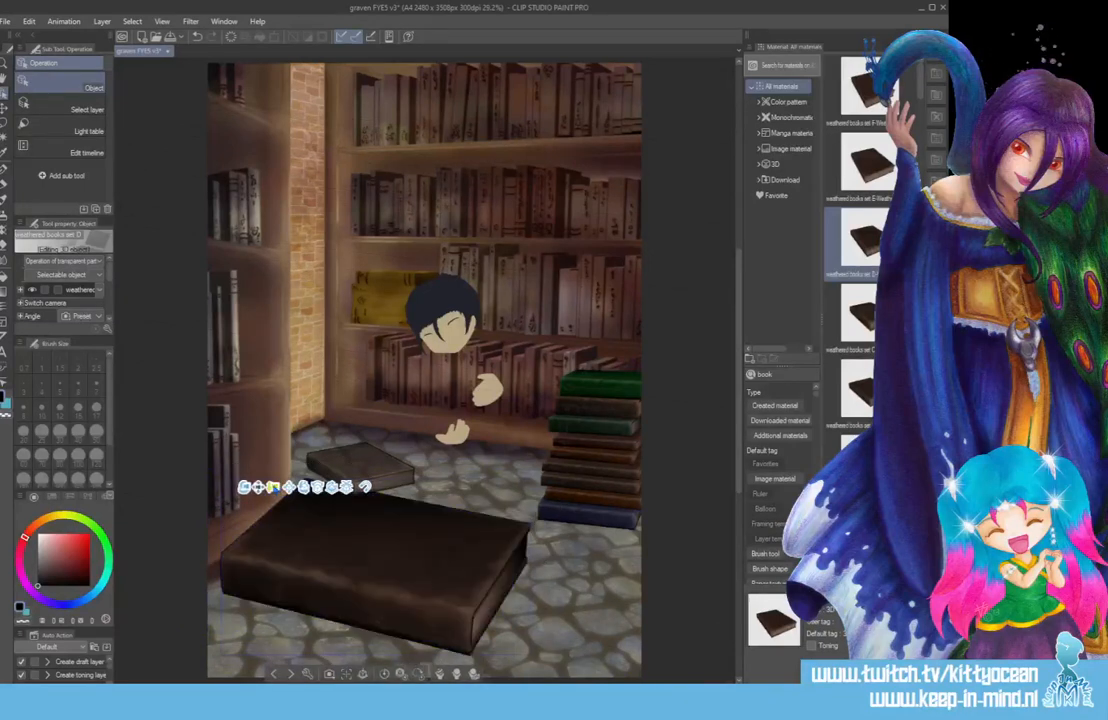
left_click_drag(526, 551, 150, 465)
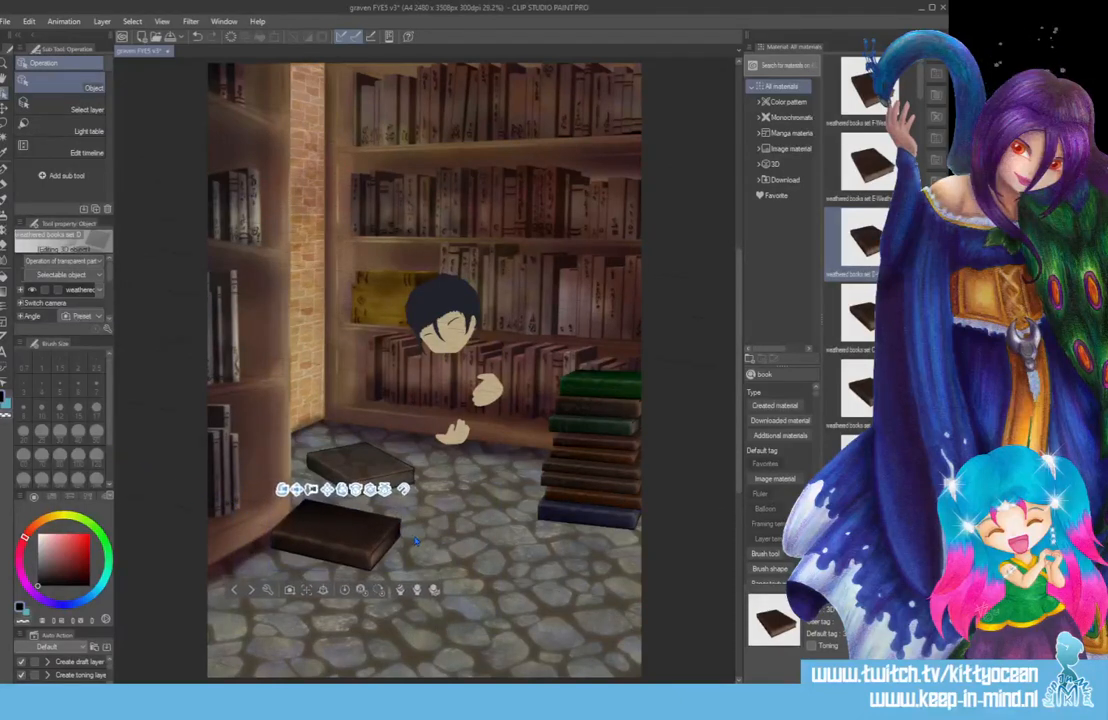
- Refine the 3D book's angle and position so it lies on the floor beside the left bookcase, in front of the other brown book
left_click_drag(419, 541, 376, 515)
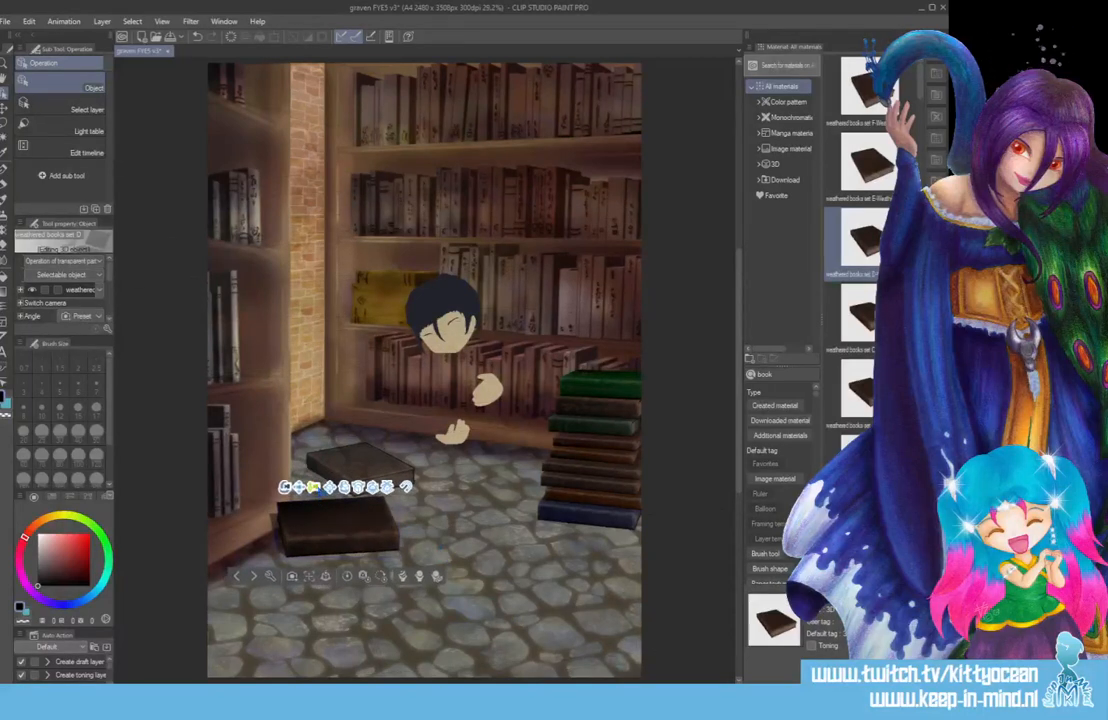
left_click_drag(442, 557, 442, 565)
left_click_drag(446, 573, 431, 577)
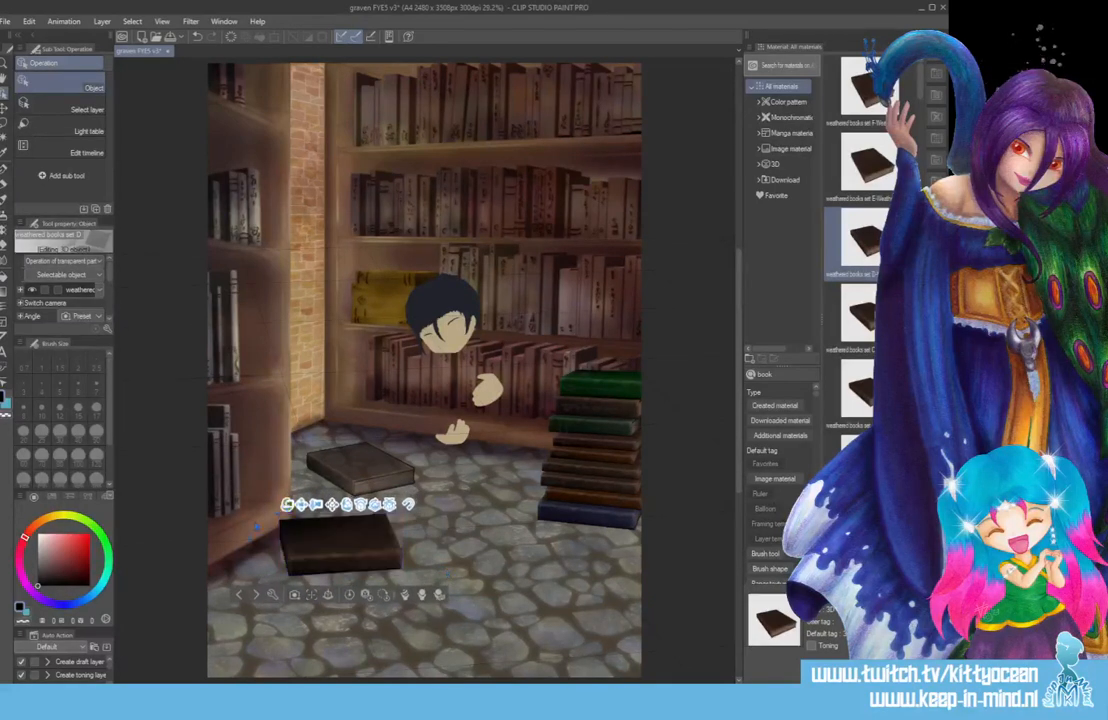
left_click_drag(362, 556, 368, 530)
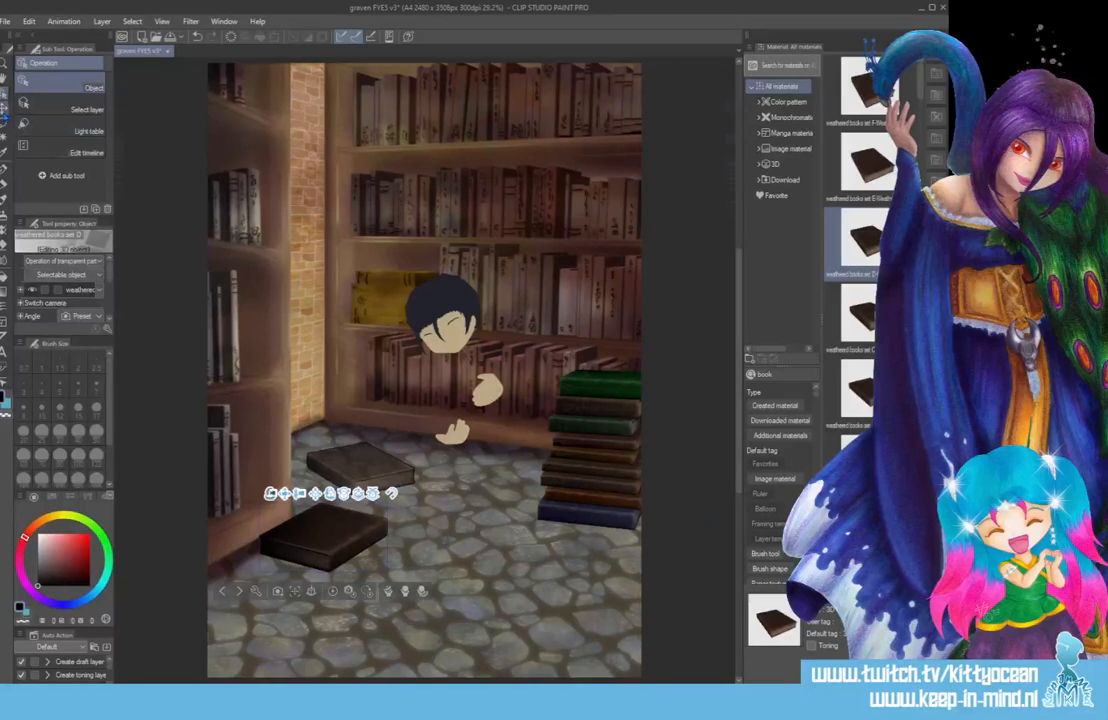
- Duplicate the front brown 3D book and raise the copy straight up so it rests on top of the original
left_click(3, 109)
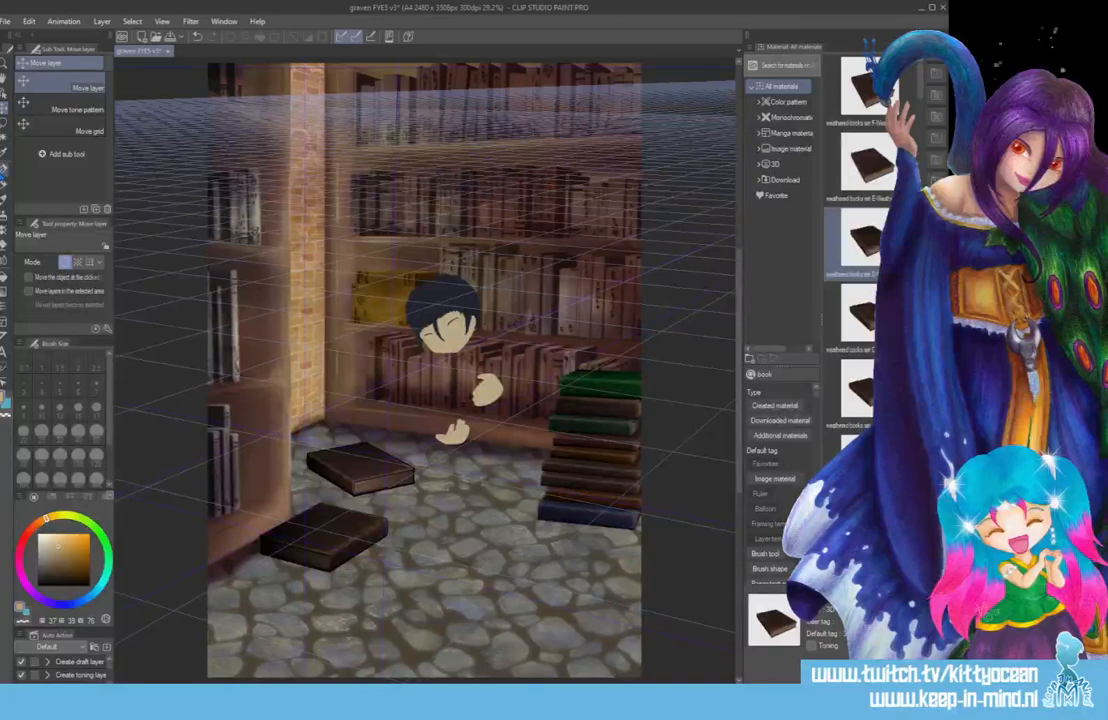
left_click(3, 152)
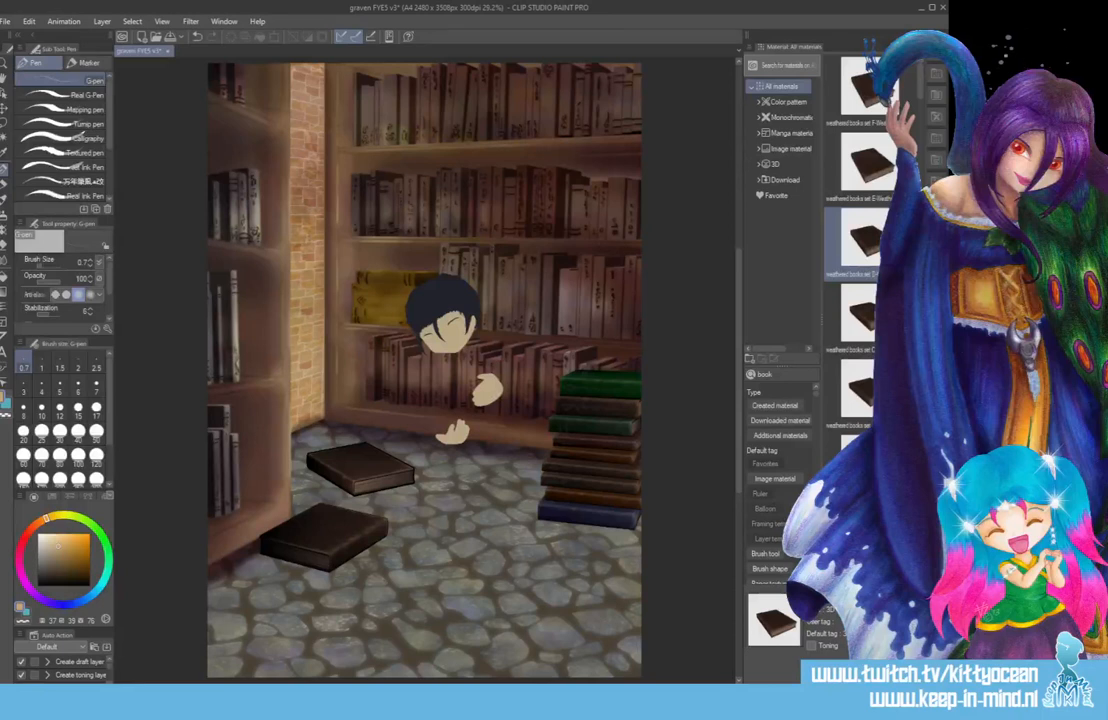
key("k")
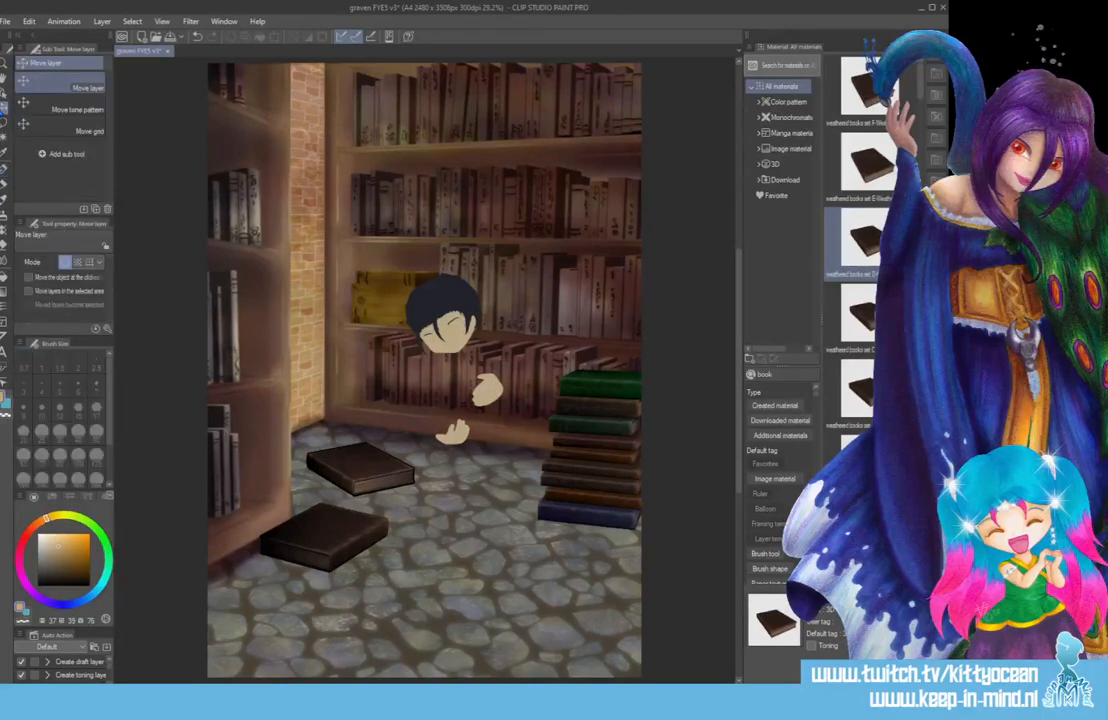
key("Up")
key("Up")
key("Up")
key("Up")
key("Up")
key("Up")
key("Up")
key("Up")
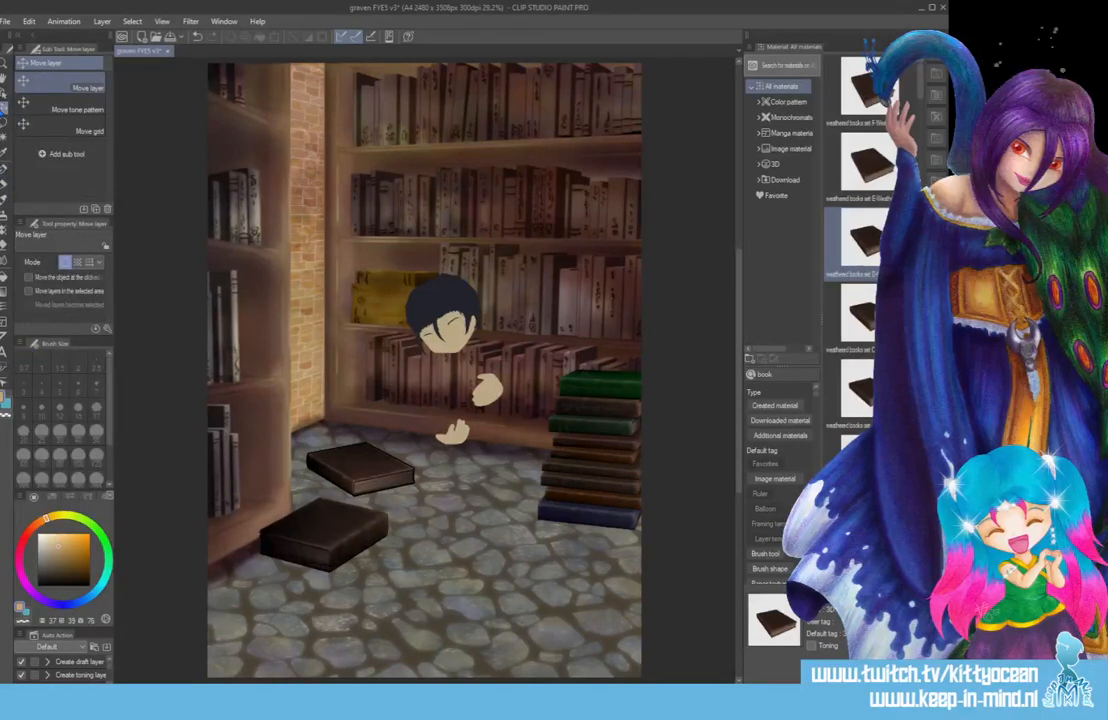
key("Up")
key("Up")
key("Up")
key("Up")
key("Up")
key("Up")
key("Up")
key("Up")
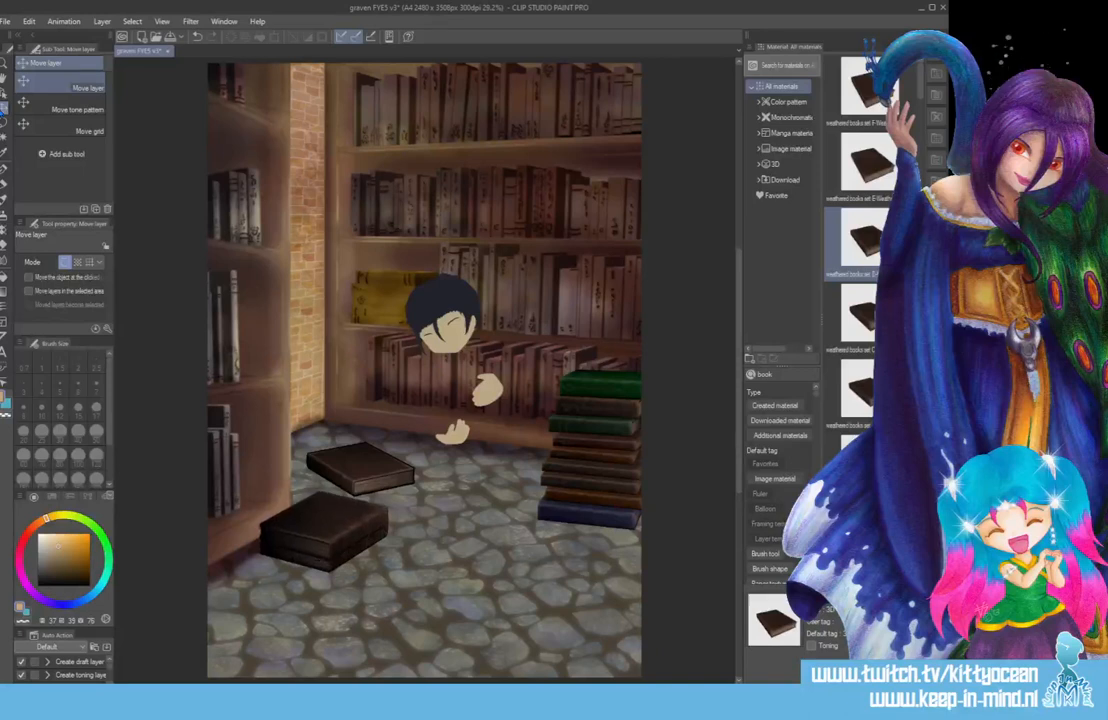
key("Up")
key("Up")
key("Up")
key("Up")
key("Up")
key("Up")
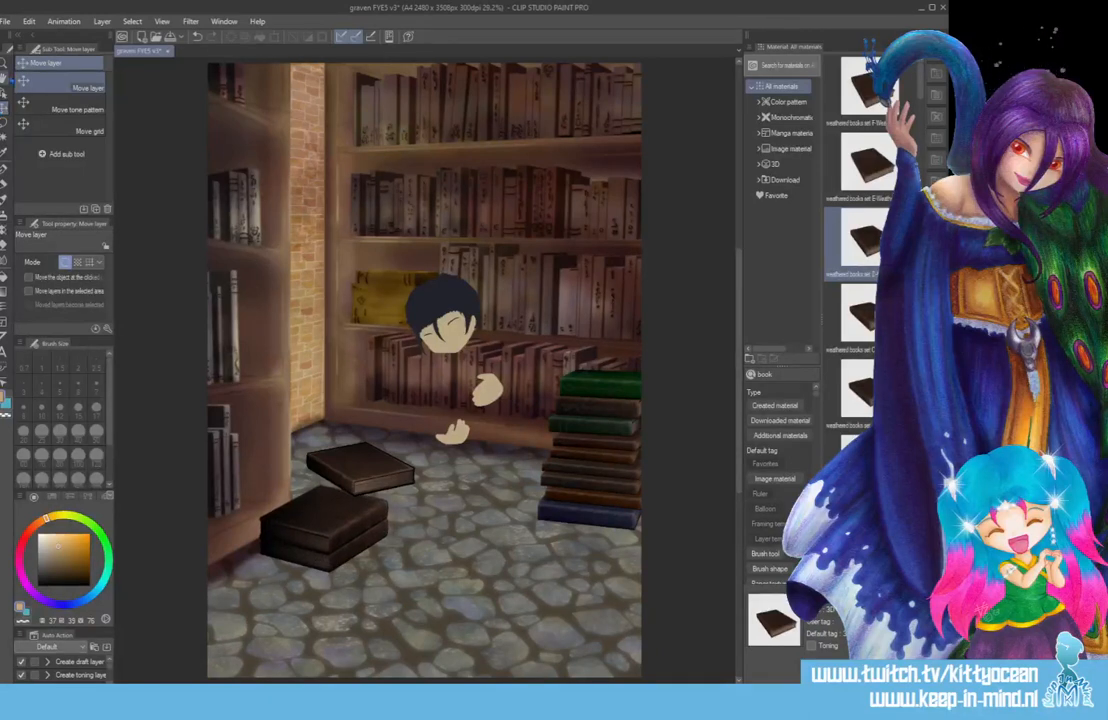
- Turn the second book of the floor pile slightly so it sits at a different angle from the book below
left_click(4, 90)
left_click(300, 515)
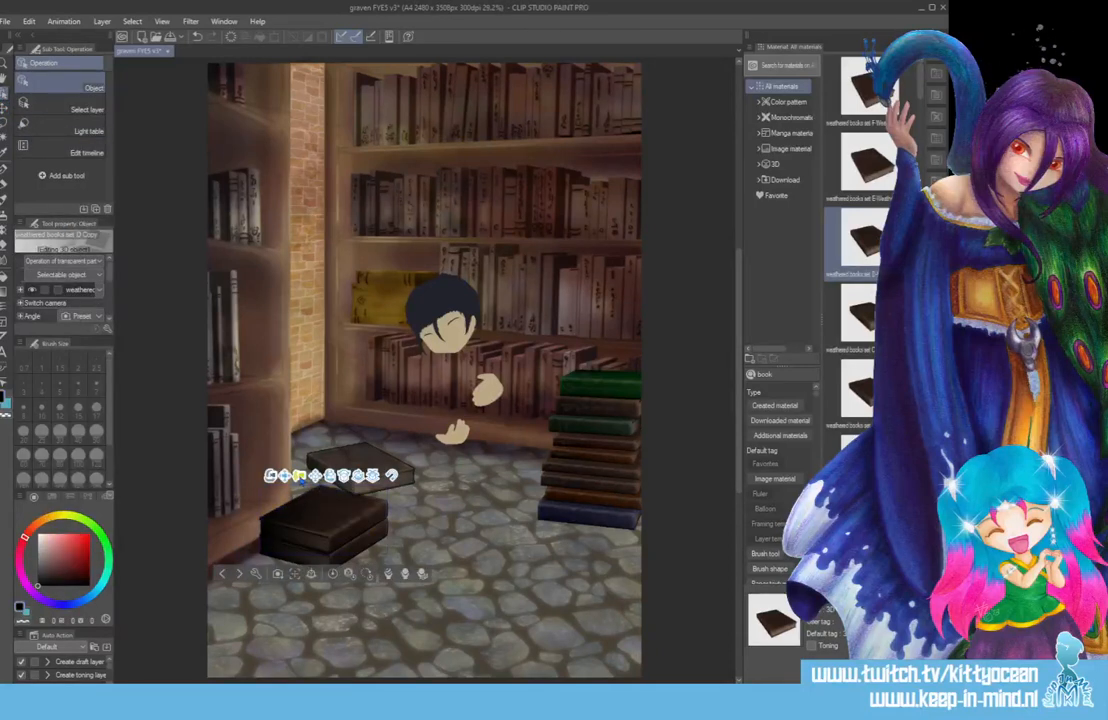
left_click_drag(438, 491, 434, 496)
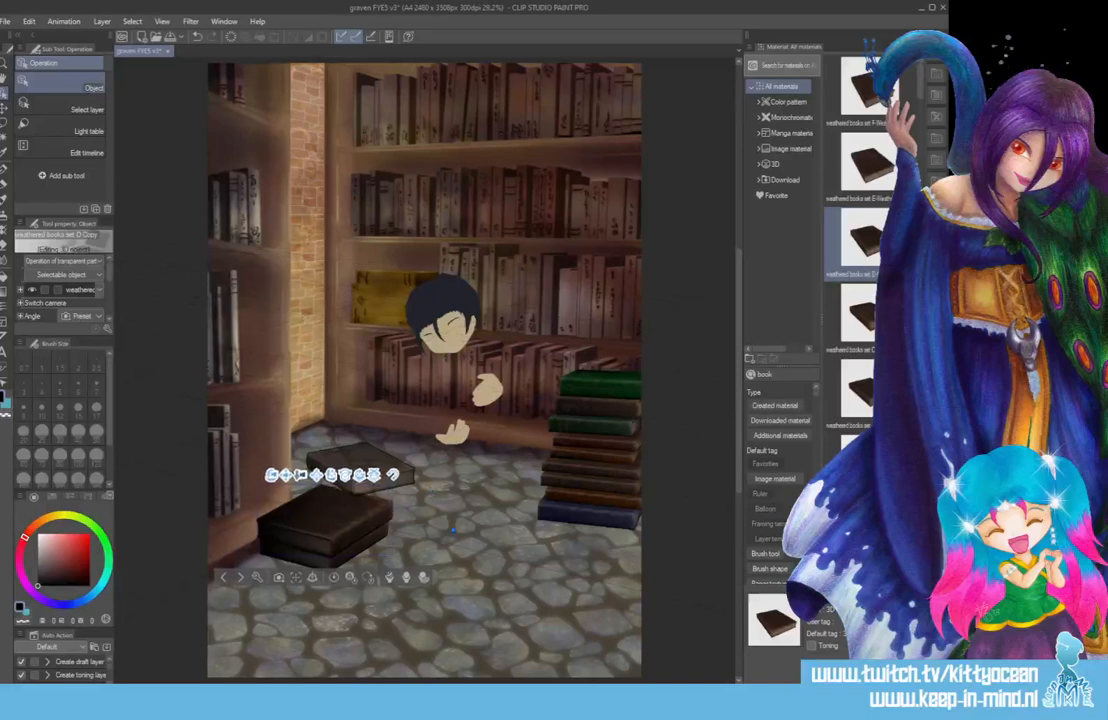
left_click(445, 520)
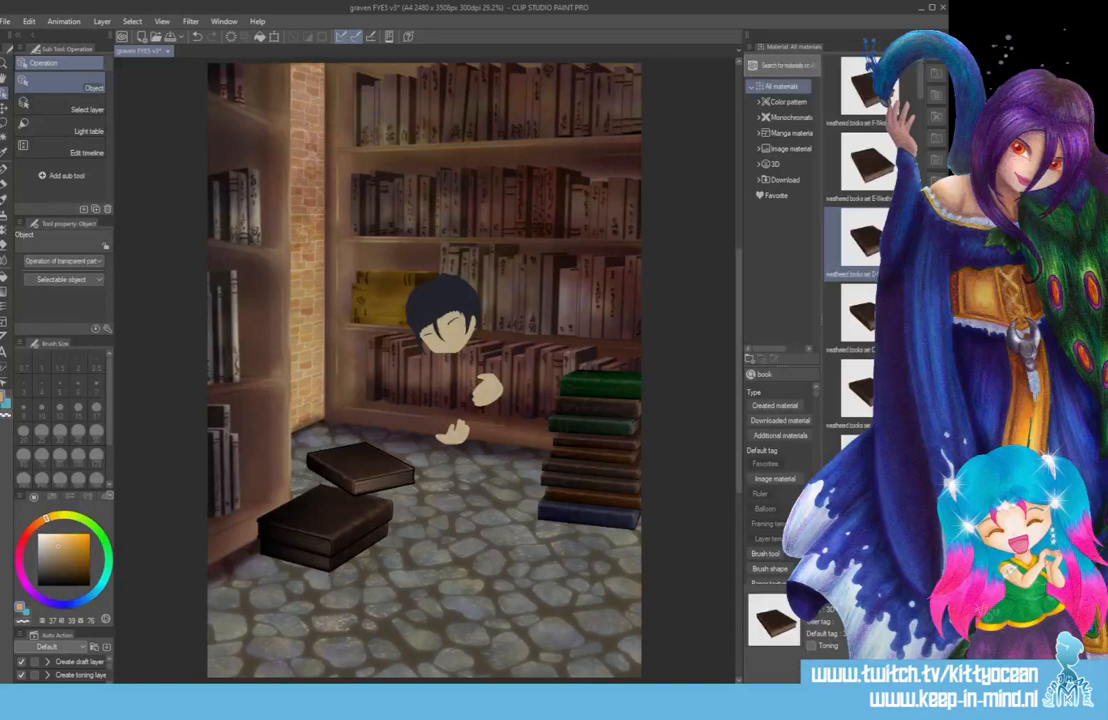
- Place a third copy of the book on the pile beside the left bookcase and offset it slightly from the one below
left_click(360, 469)
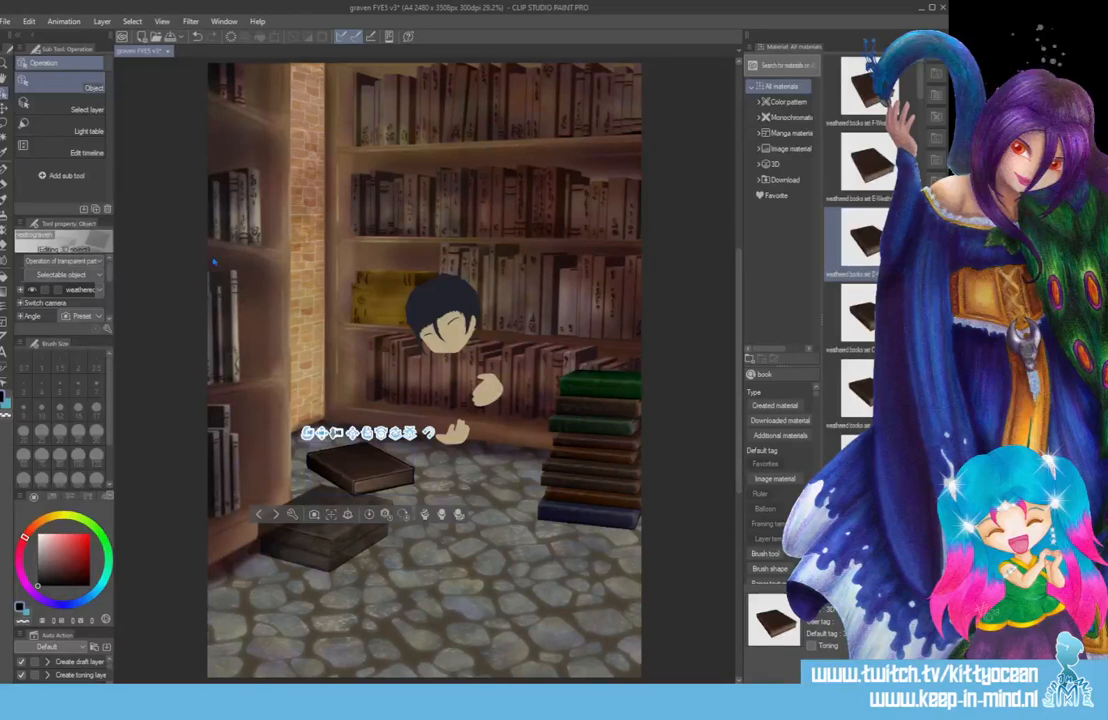
left_click(6, 150)
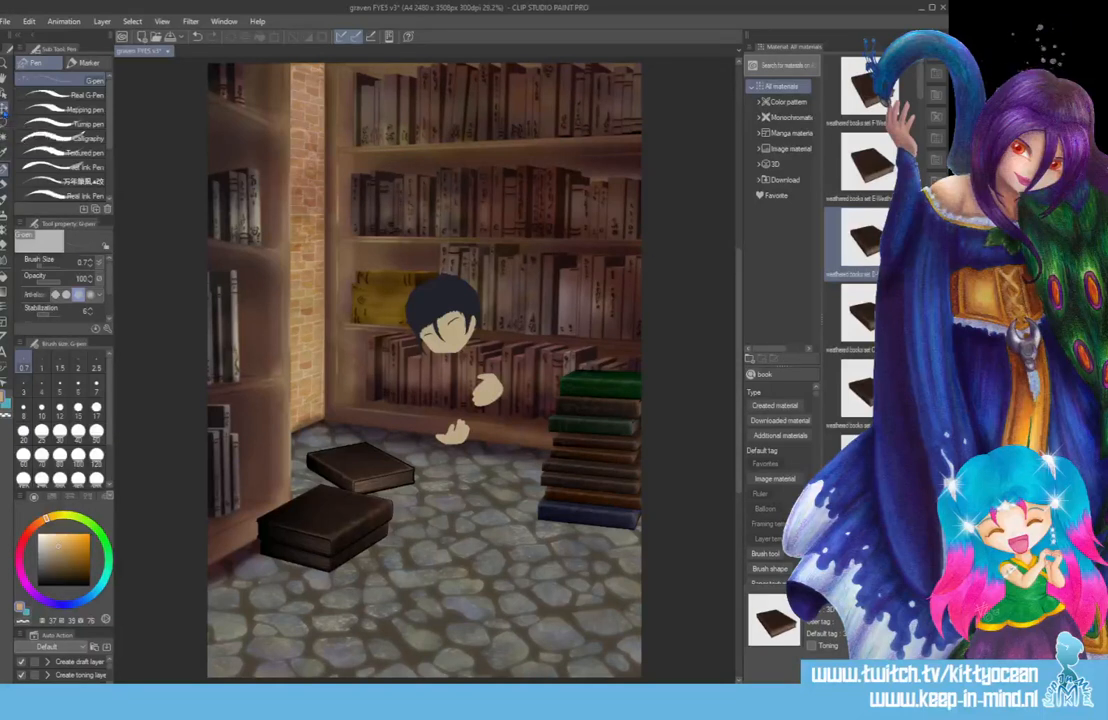
left_click(5, 104)
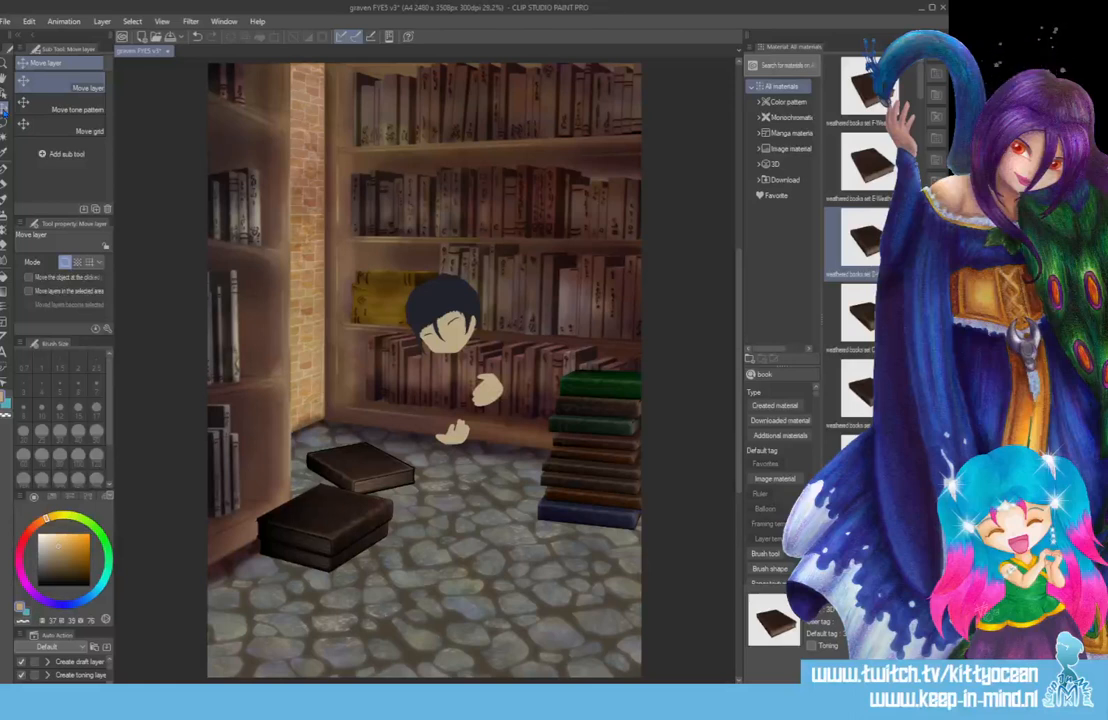
left_click_drag(328, 508, 328, 493)
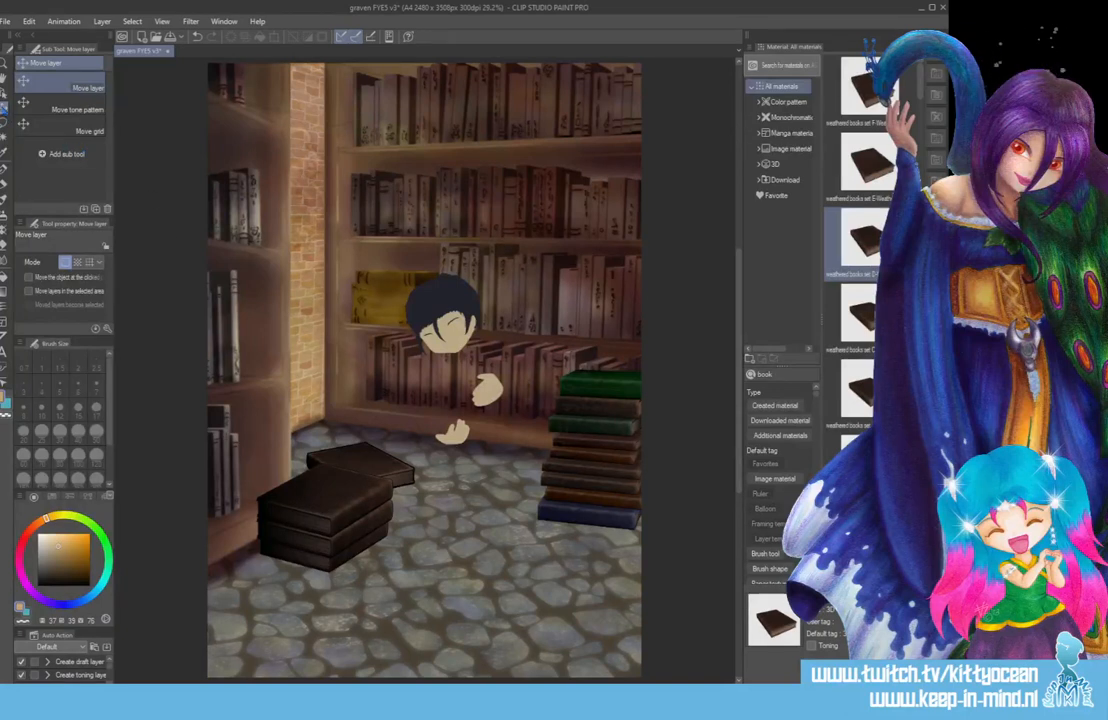
left_click(5, 77)
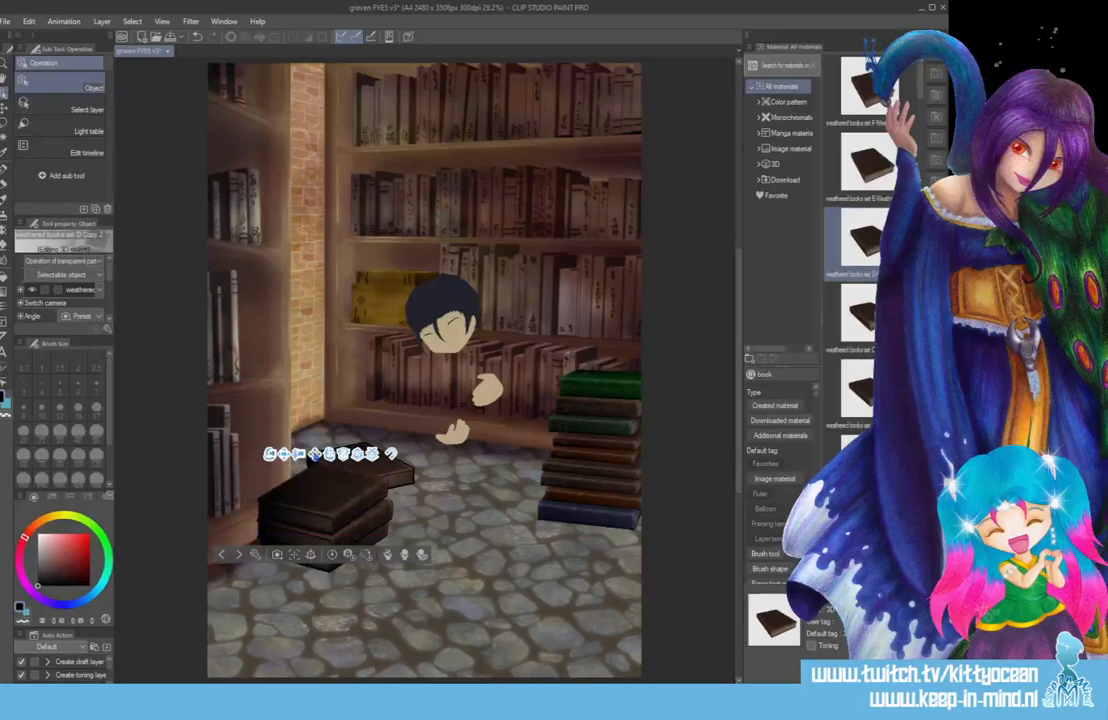
- Raise a fourth copy of the brown book straight up onto the pile beside the left bookcase
left_click(4, 108)
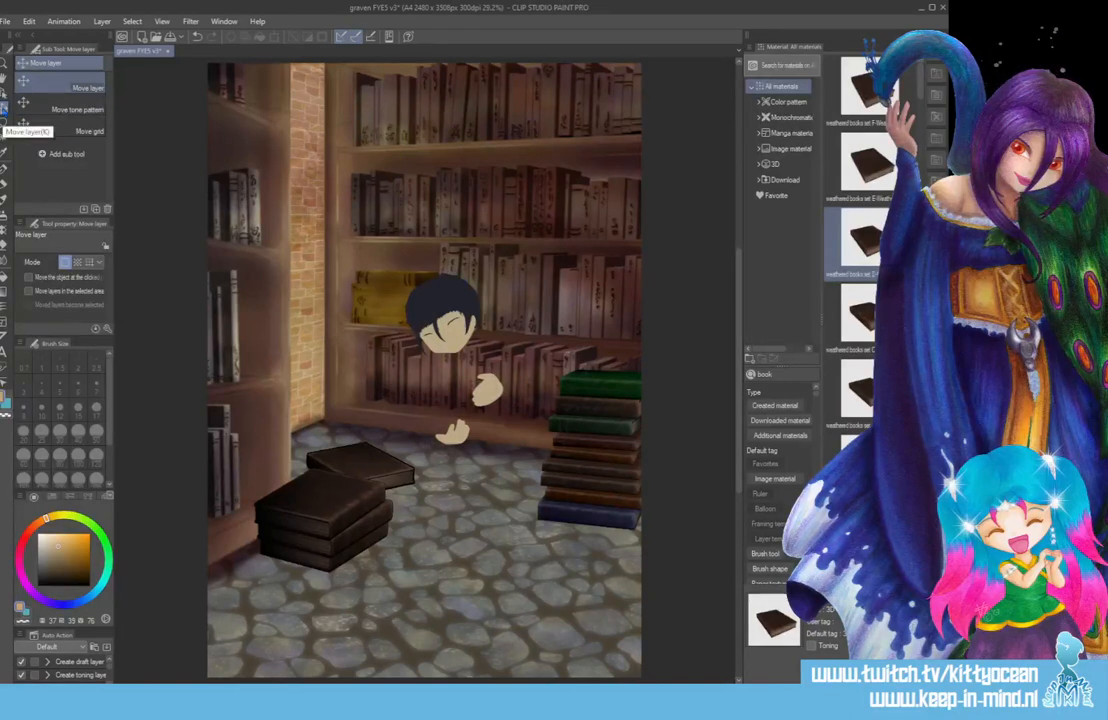
key("Up")
key("Up")
key("Up")
key("Up")
key("Up")
key("Up")
key("Up")
key("Up")
key("Up")
key("Up")
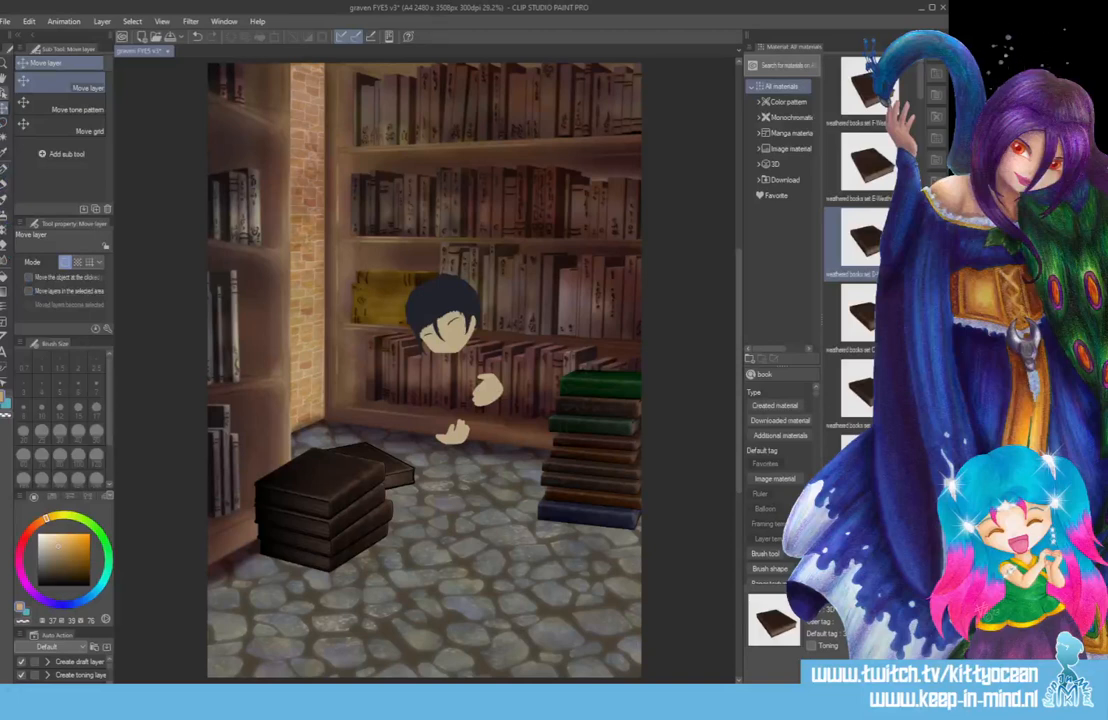
- Adjust the fourth book's angle and position so it rests naturally on the book beneath it, then deselect it
left_click(4, 88)
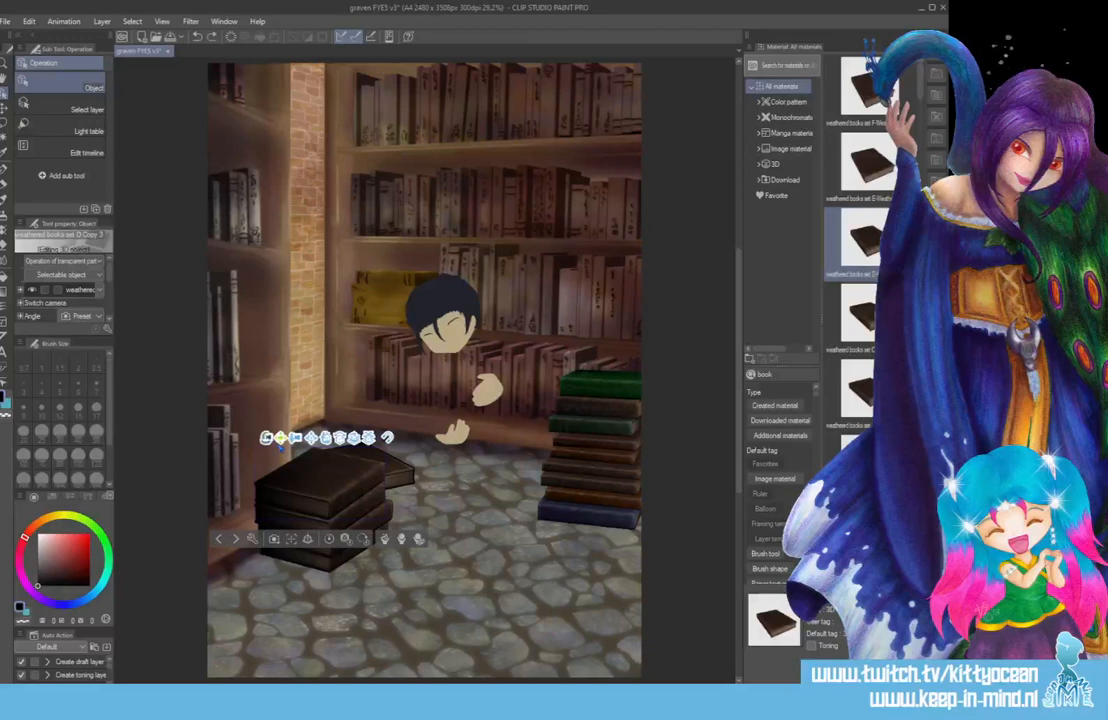
left_click_drag(281, 440, 279, 441)
left_click_drag(400, 497, 403, 496)
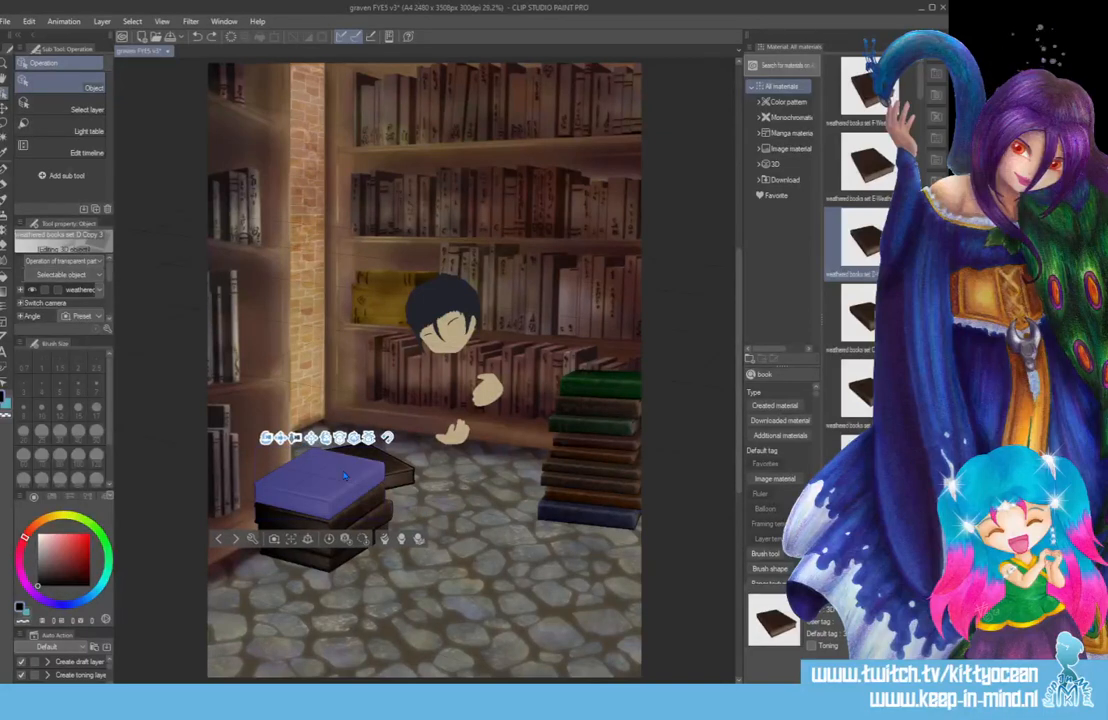
left_click(318, 492)
left_click_drag(320, 394, 326, 410)
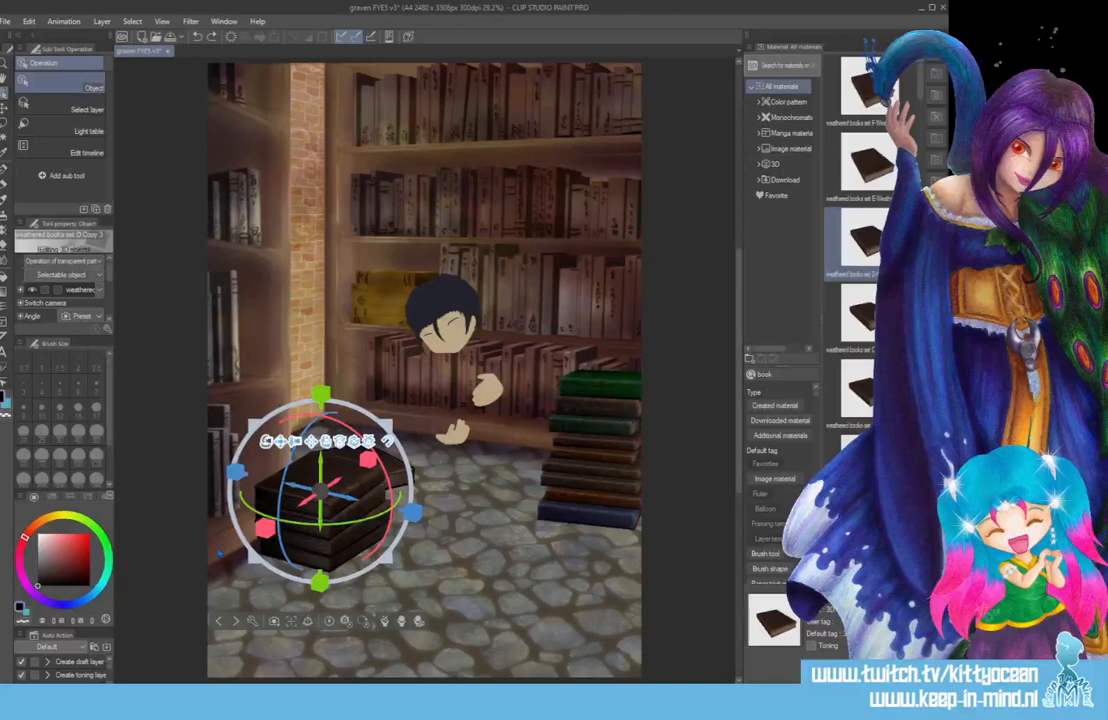
mouse_move(216, 552)
left_mouse_down()
mouse_move(215, 536)
mouse_move(210, 545)
left_mouse_up()
left_click(210, 545)
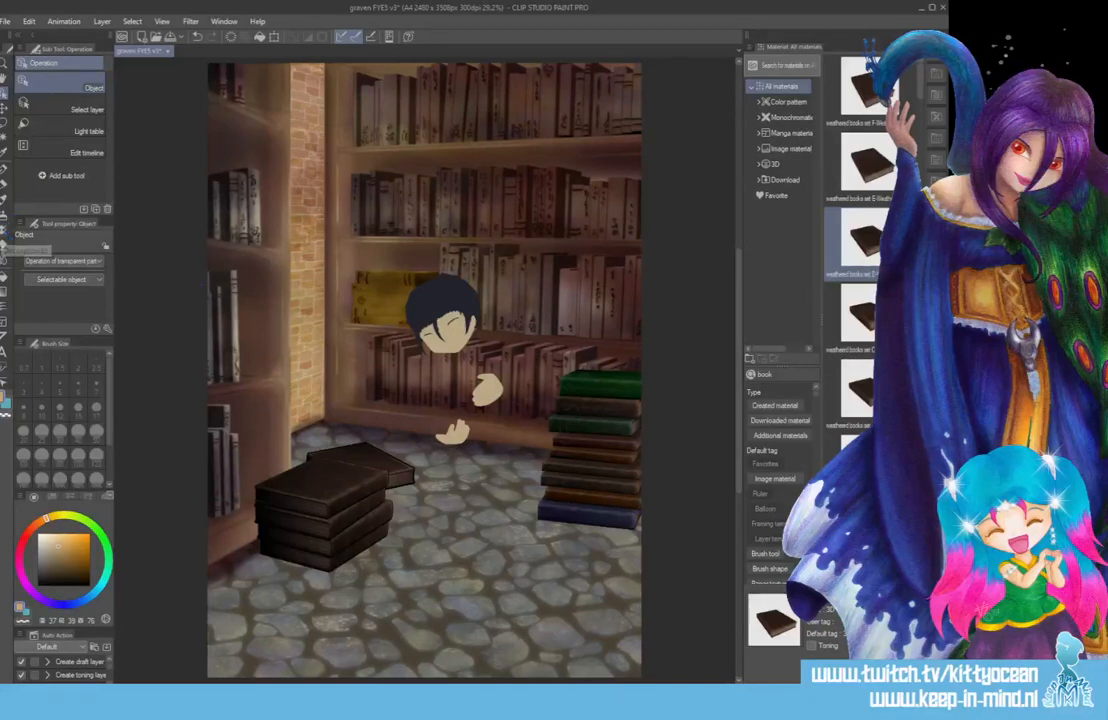
- Stack a slightly turned fifth copy of the book on the pile and save the illustration
left_click(325, 505)
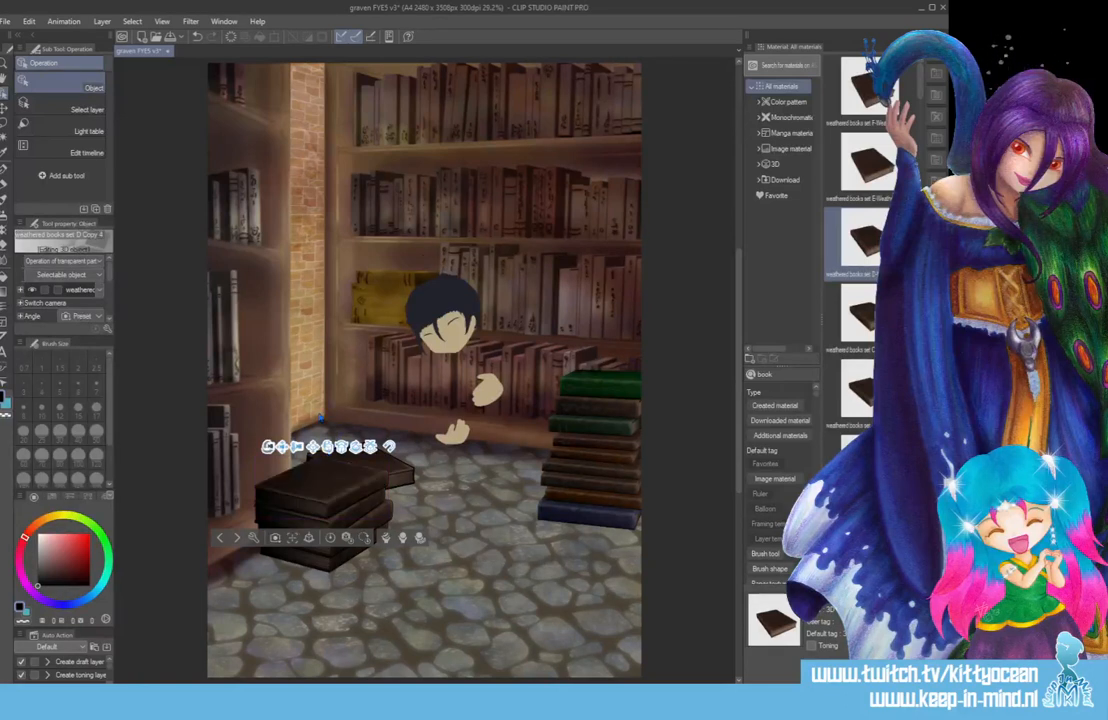
key("k")
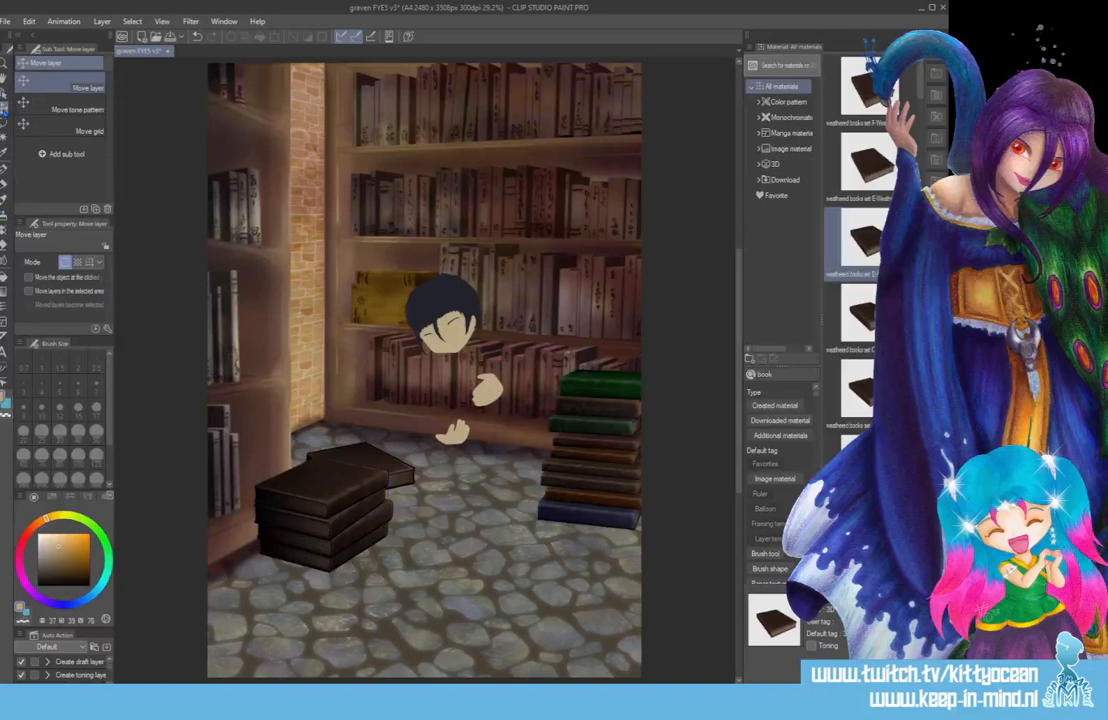
left_click_drag(322, 484, 322, 462)
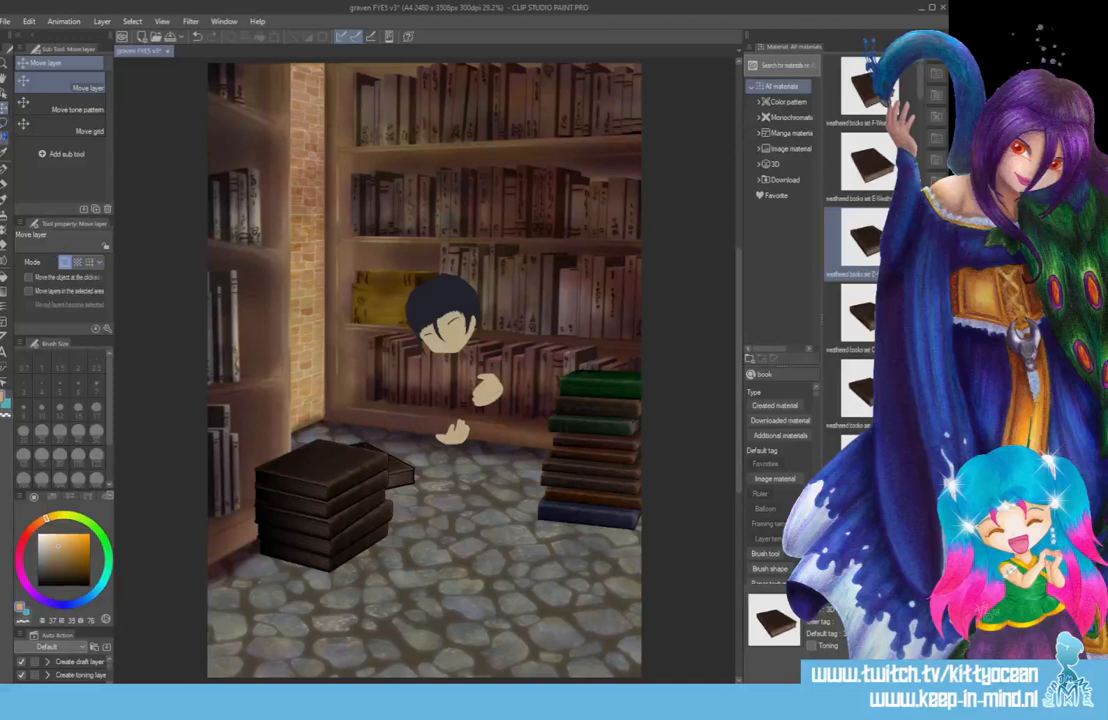
left_click(4, 80)
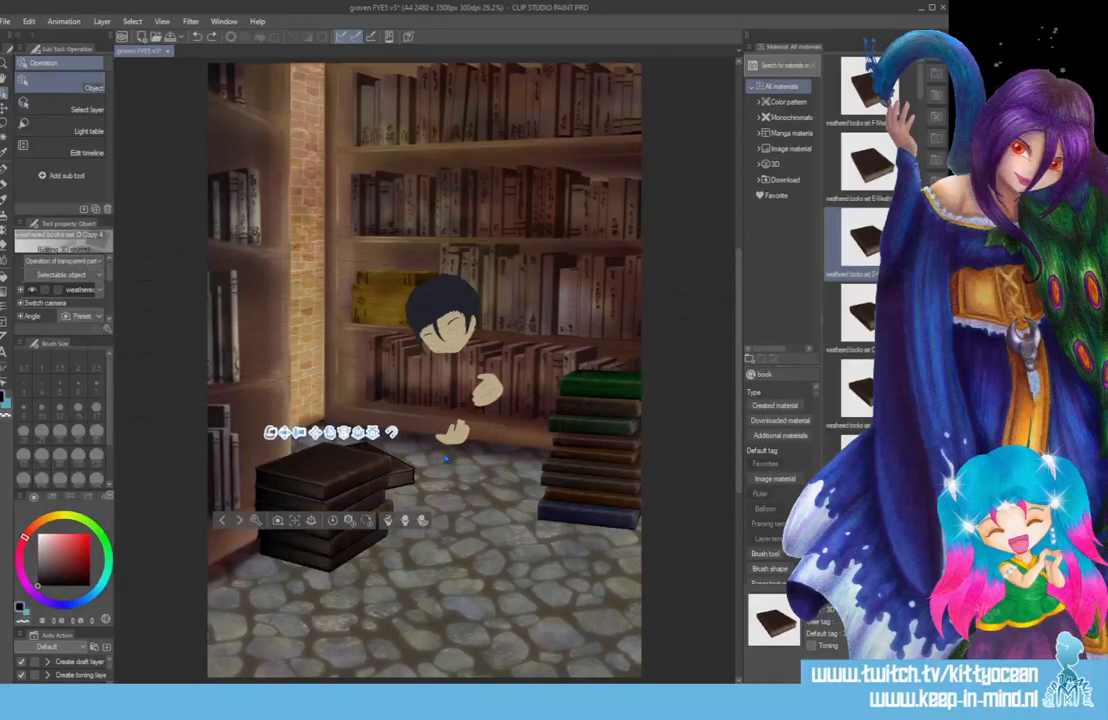
left_click(443, 593)
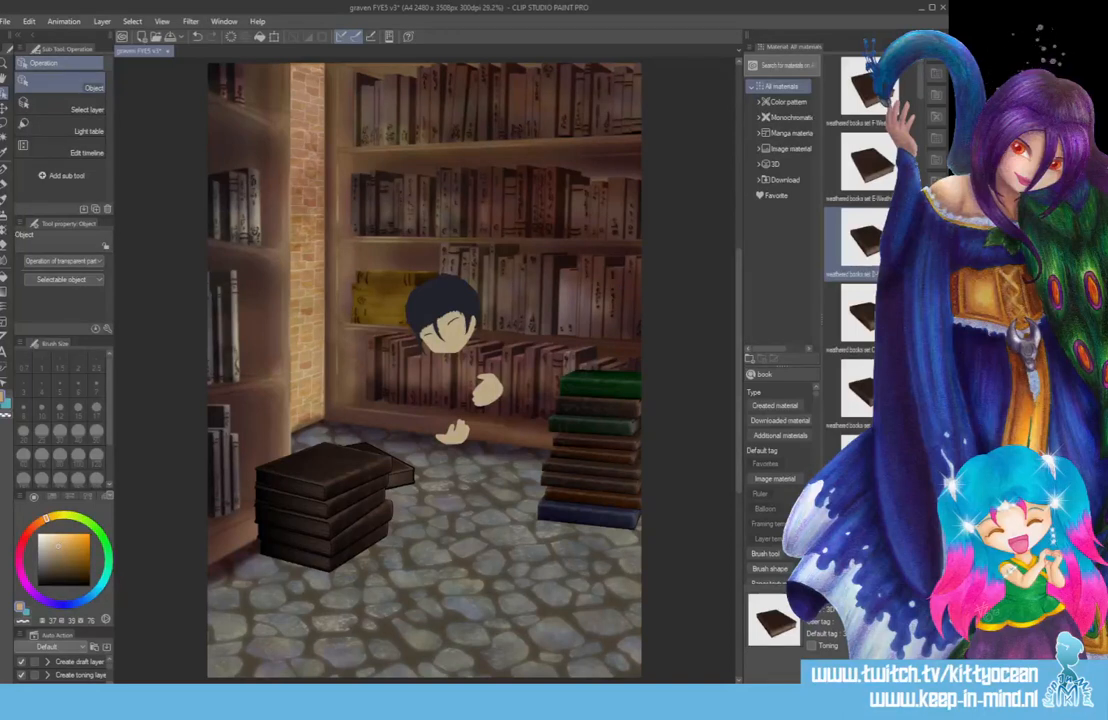
key("ctrl+s")
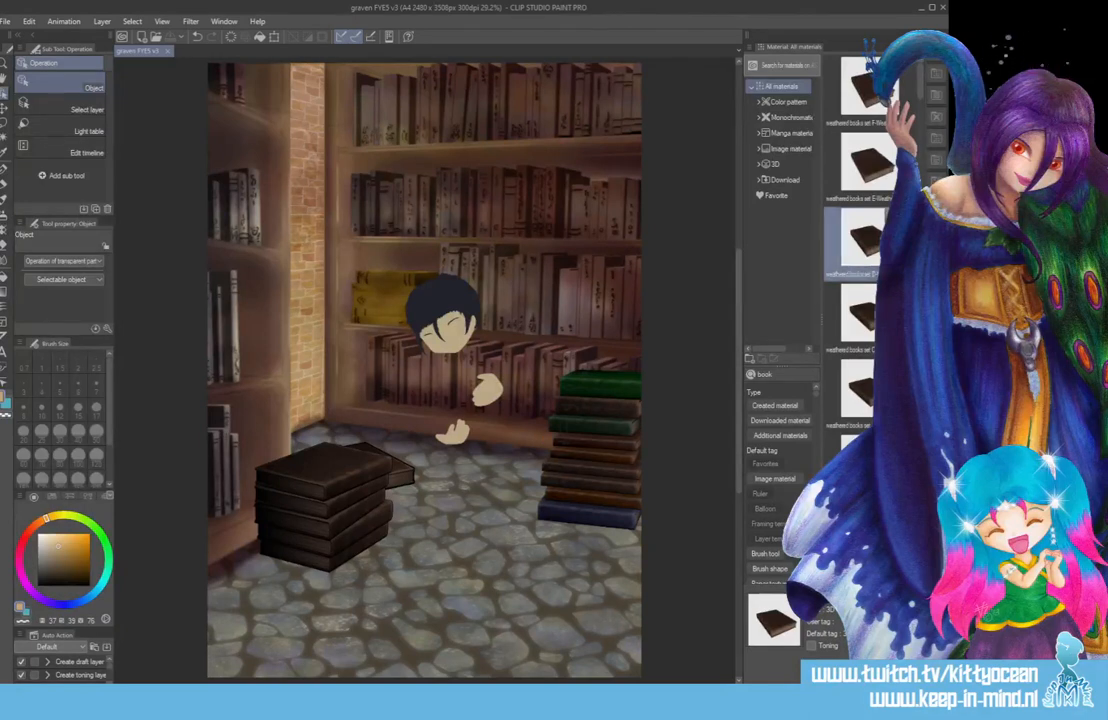
- Paste another copy of the top book and raise it onto the pile as the sixth book
left_click(325, 500)
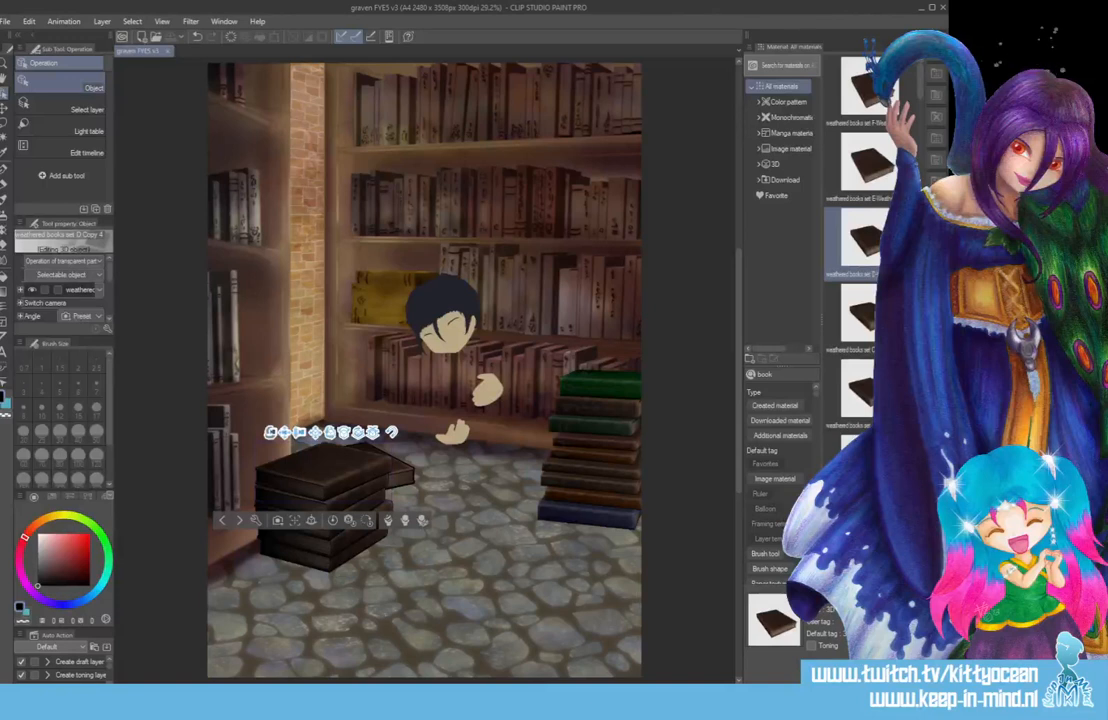
key("ctrl+v")
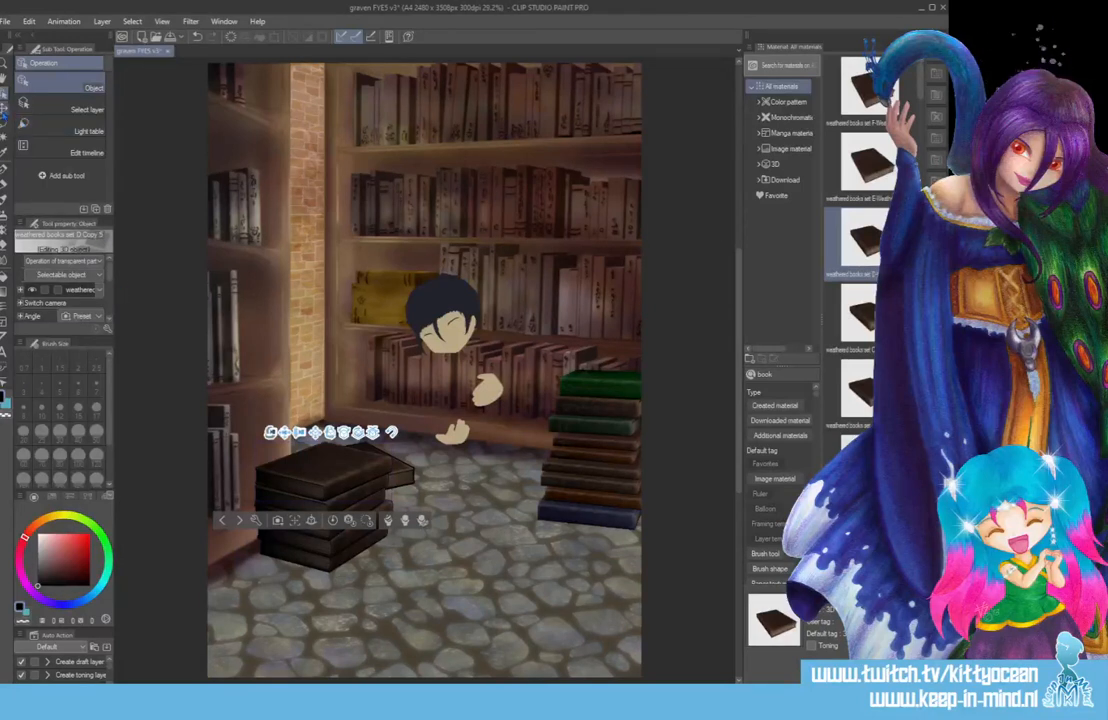
left_click(3, 110)
key("Up")
key("Up")
key("Up")
key("Up")
key("Up")
key("Up")
key("Up")
key("Up")
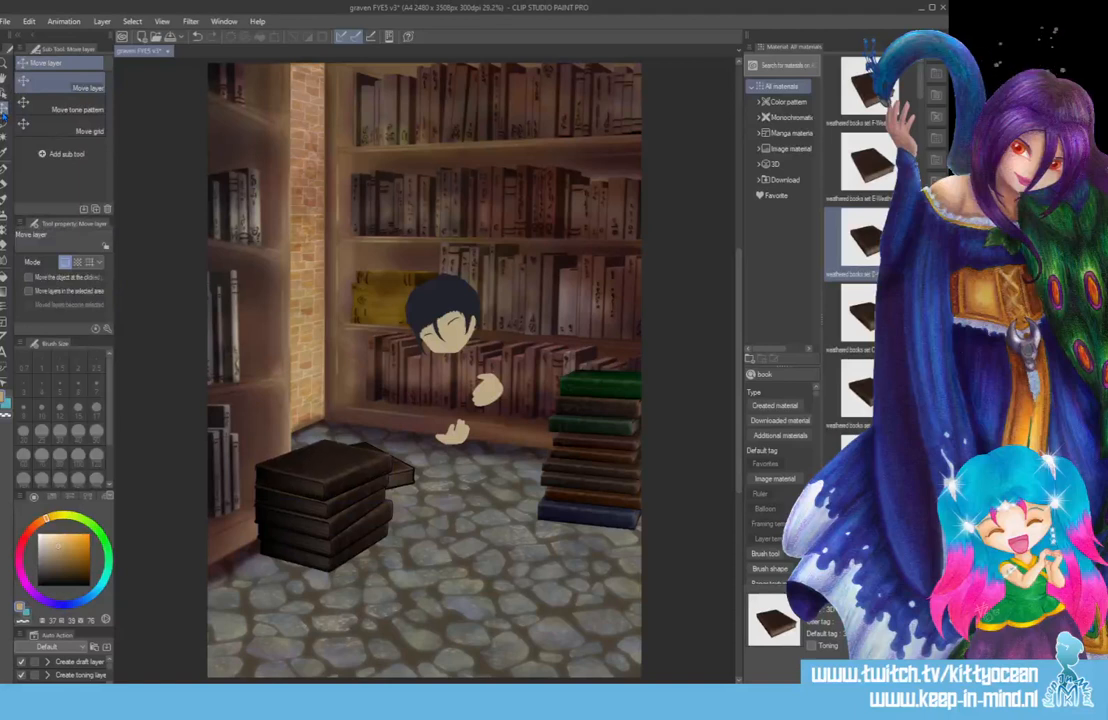
key("Up")
key("Up")
key("Up")
key("Up")
key("Up")
key("Up")
key("Up")
key("Up")
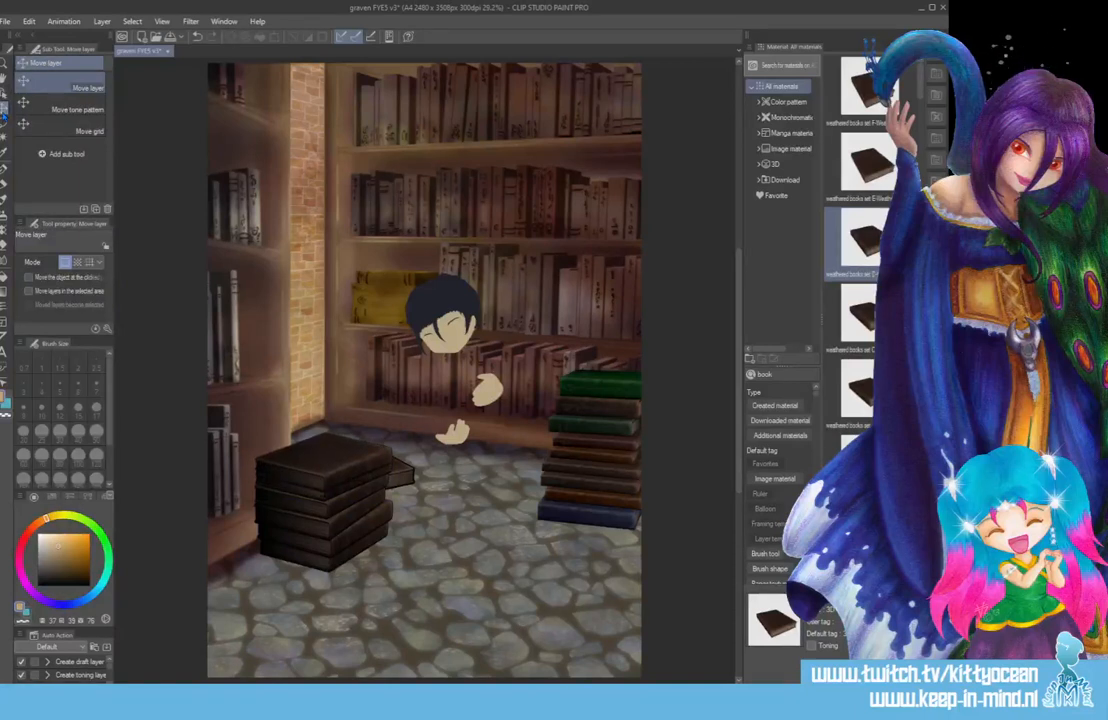
key("Up")
key("Up")
key("Up")
key("Up")
key("Up")
key("Up")
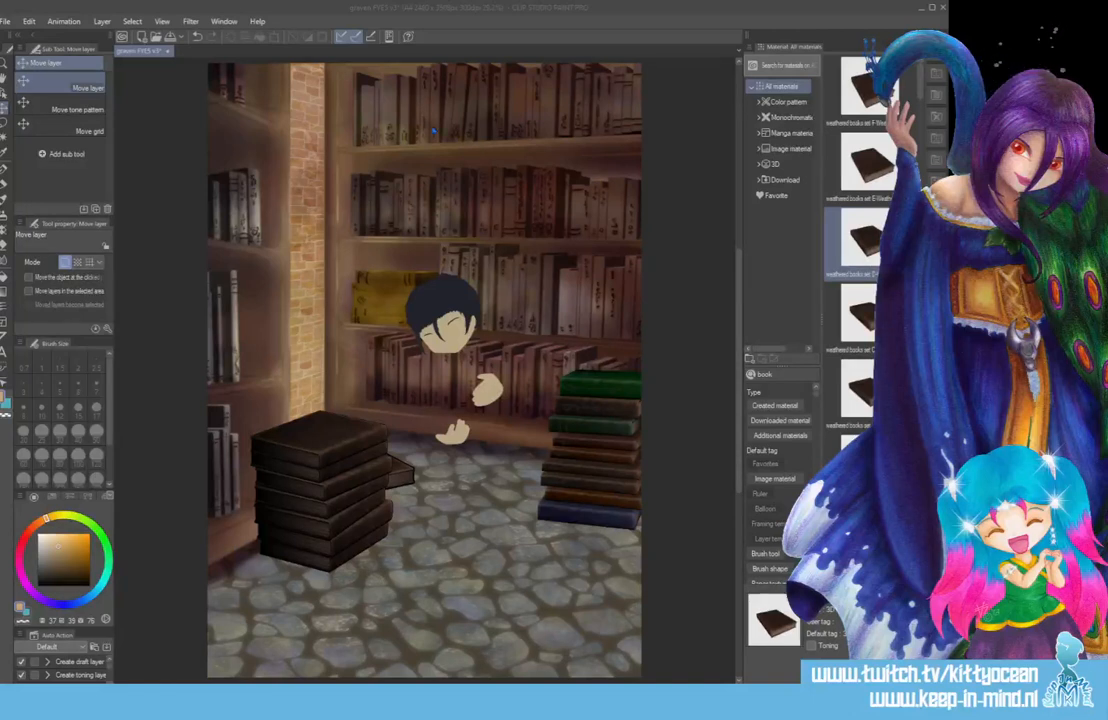
- Fine-tune the placement of the sixth book on the pile, then deselect it
left_click(454, 22)
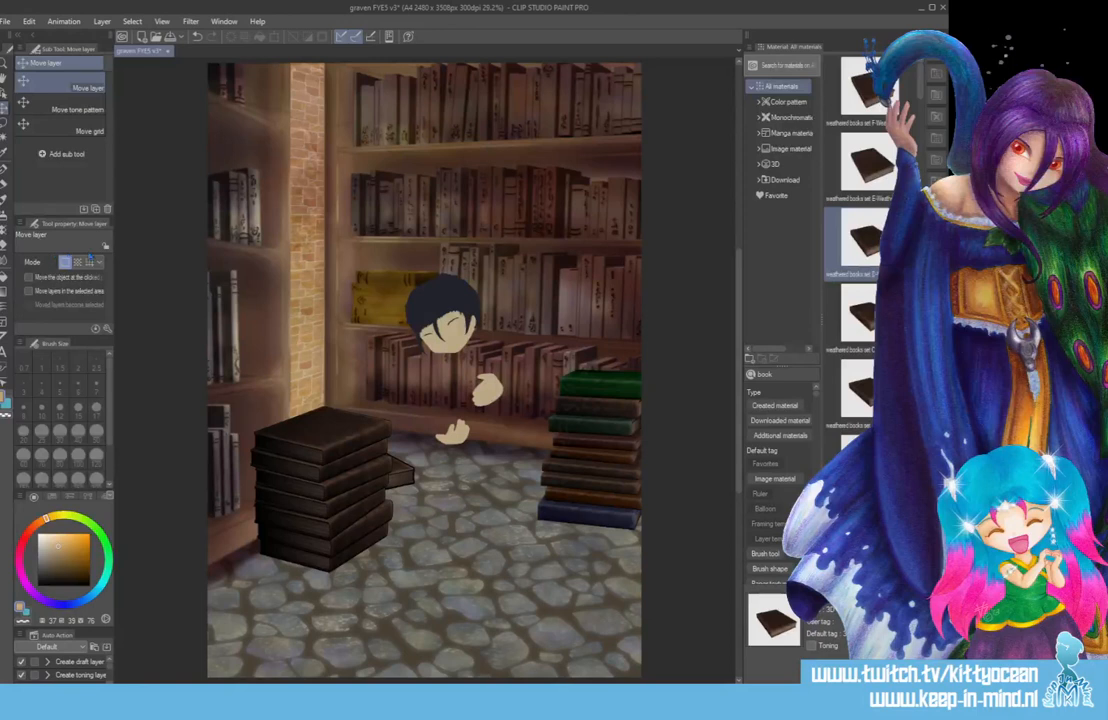
left_click(5, 80)
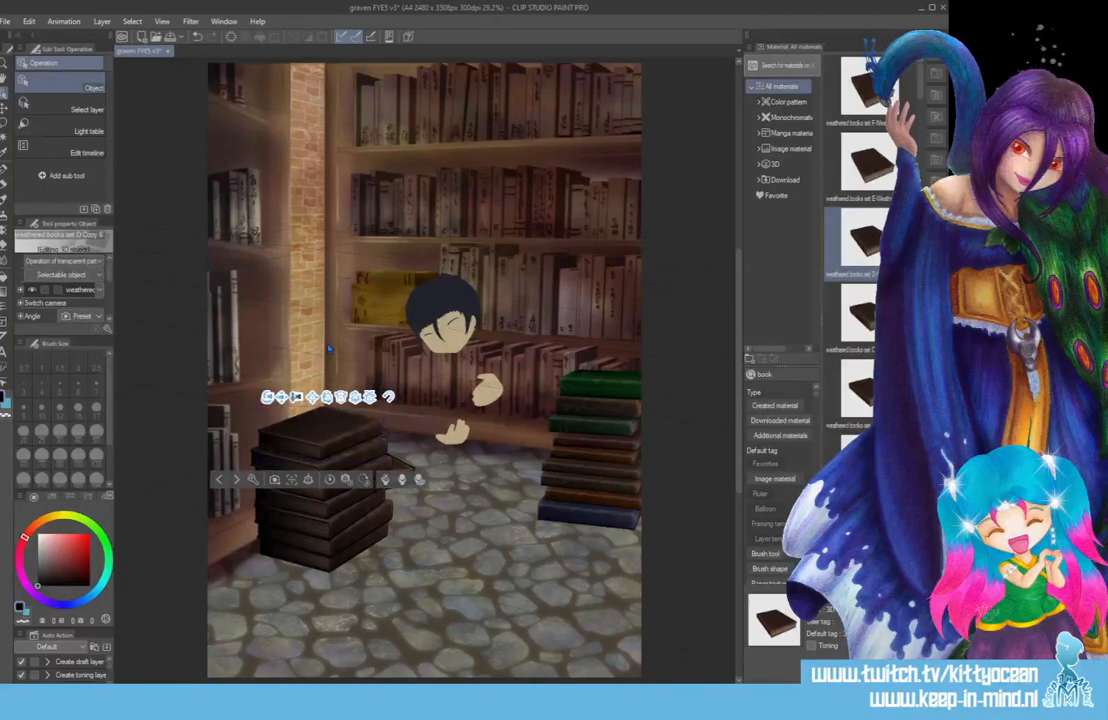
left_click(340, 605)
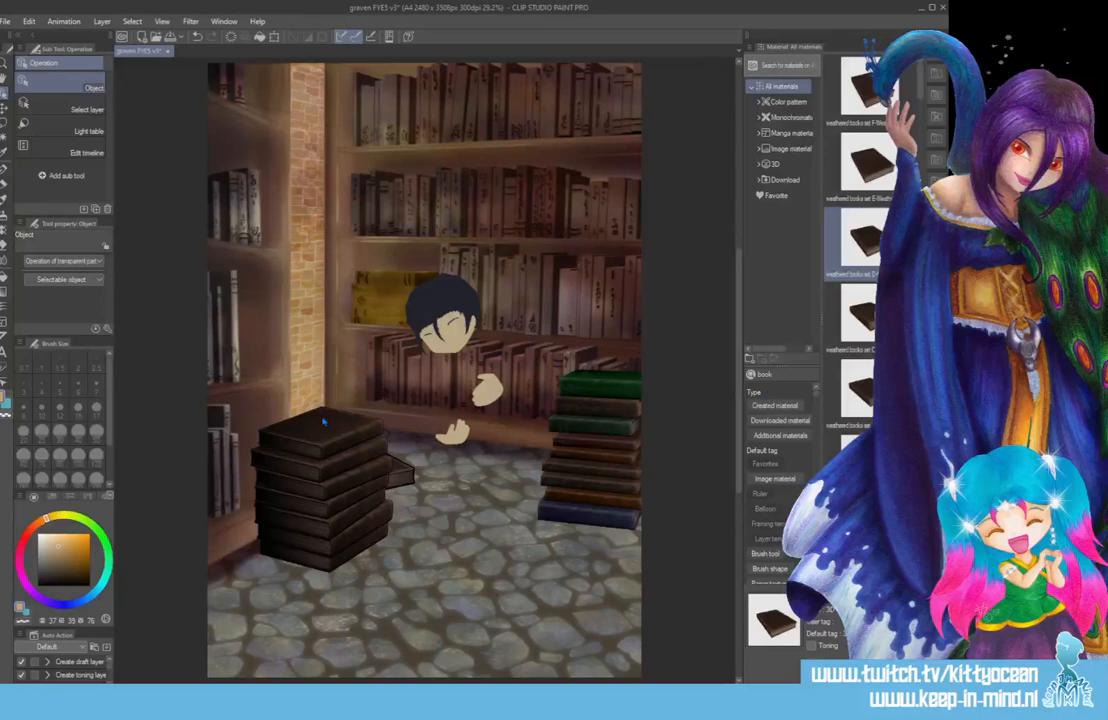
left_click(358, 414)
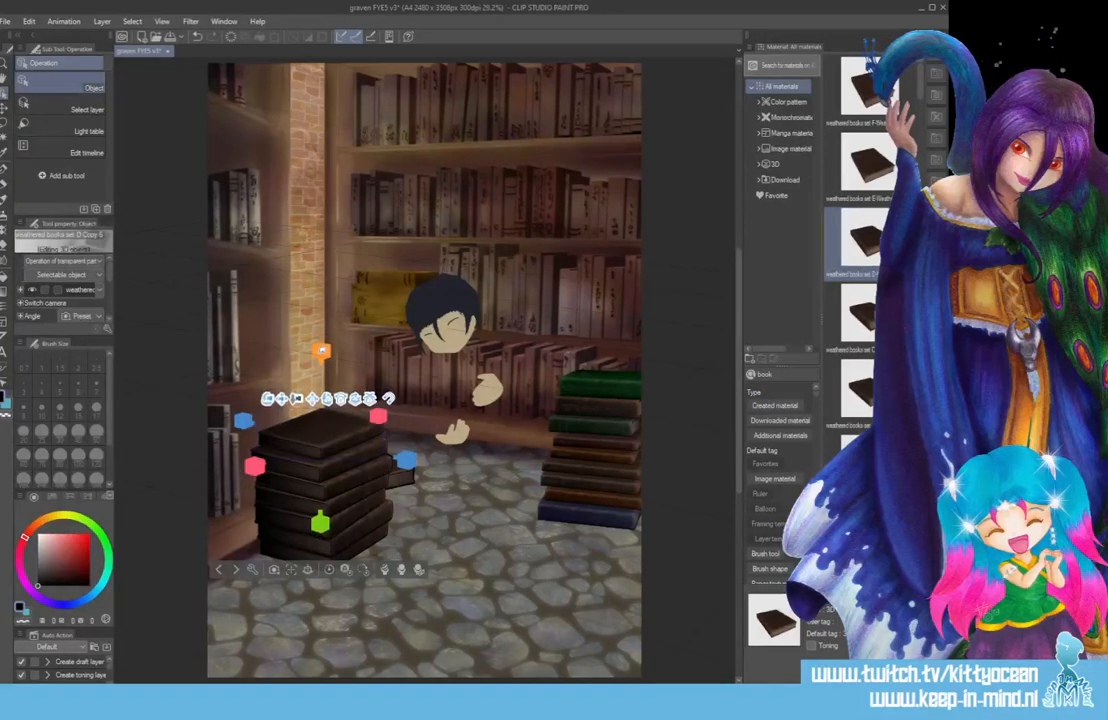
left_click(468, 527)
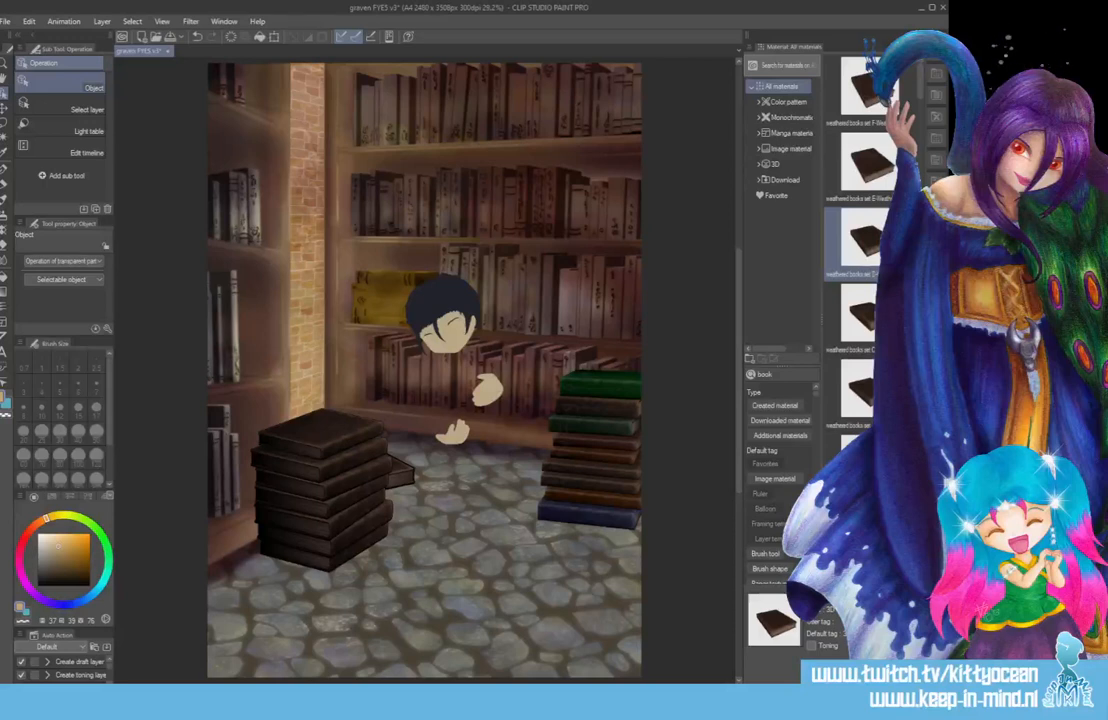
- Select the newest copy of the book and raise it onto the top of the pile as the next book, then deselect it
left_click(321, 436)
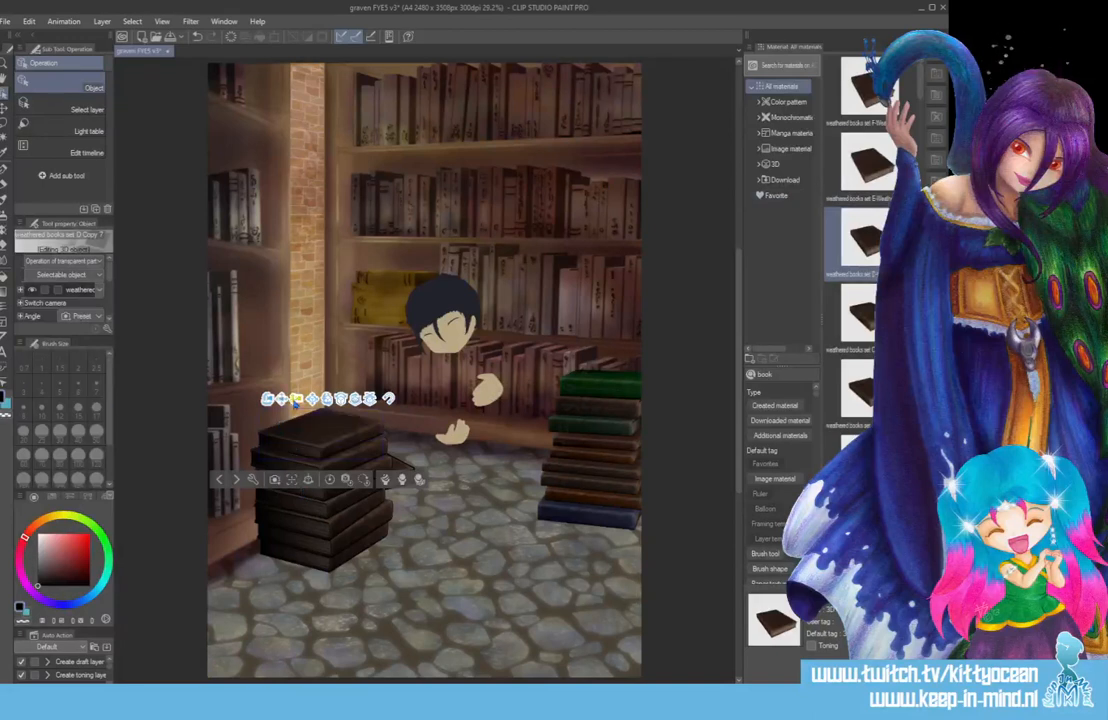
left_click_drag(387, 561, 392, 589)
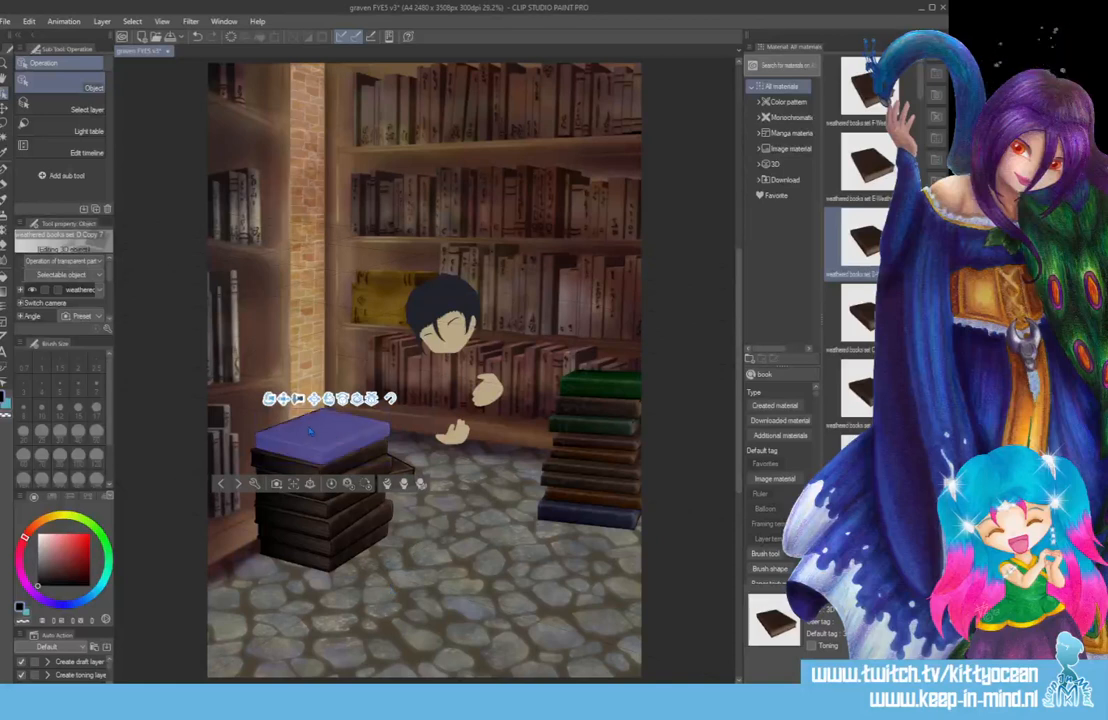
left_click(322, 502)
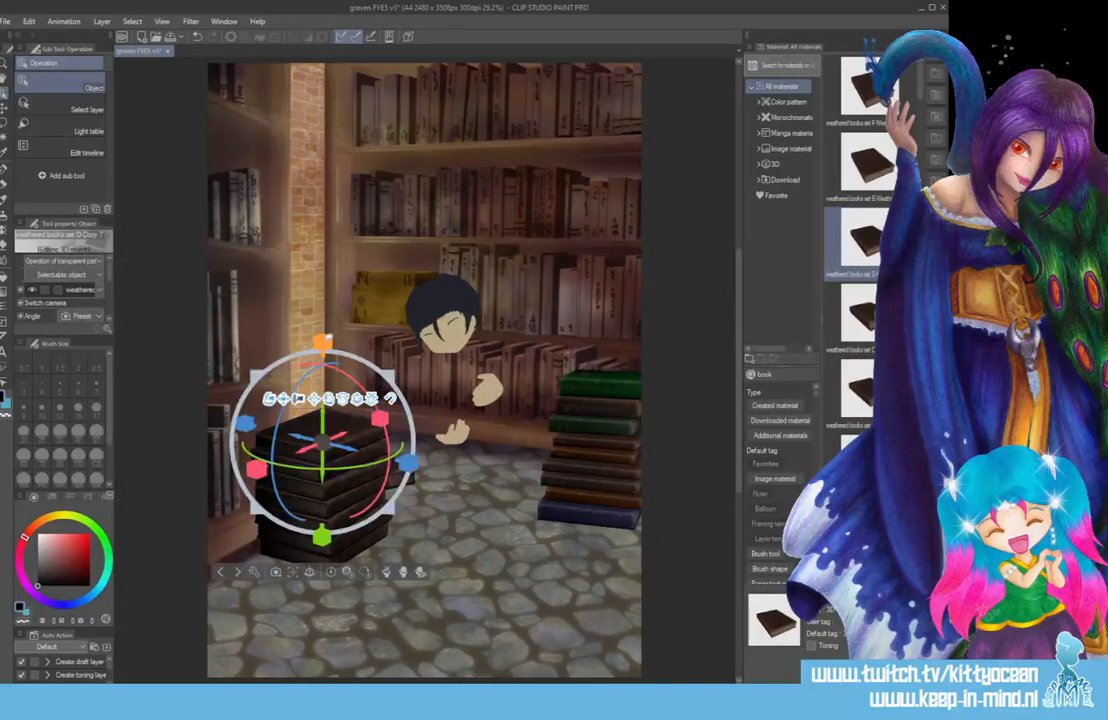
left_click_drag(325, 339, 328, 274)
left_click(373, 639)
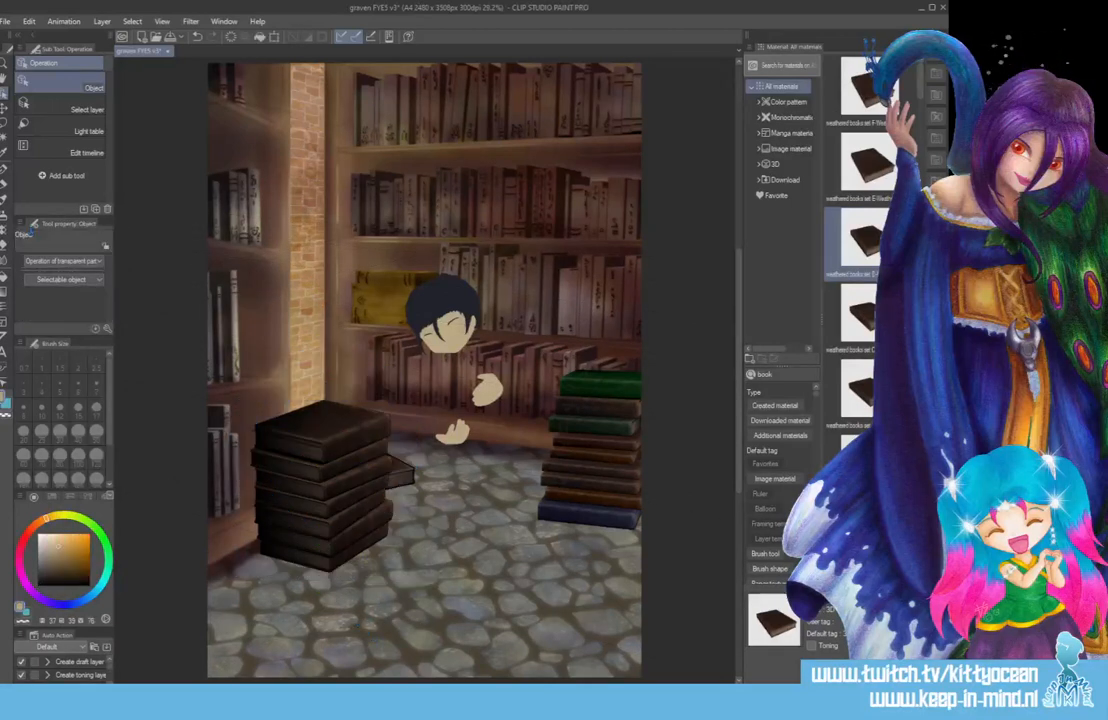
left_click(4, 81)
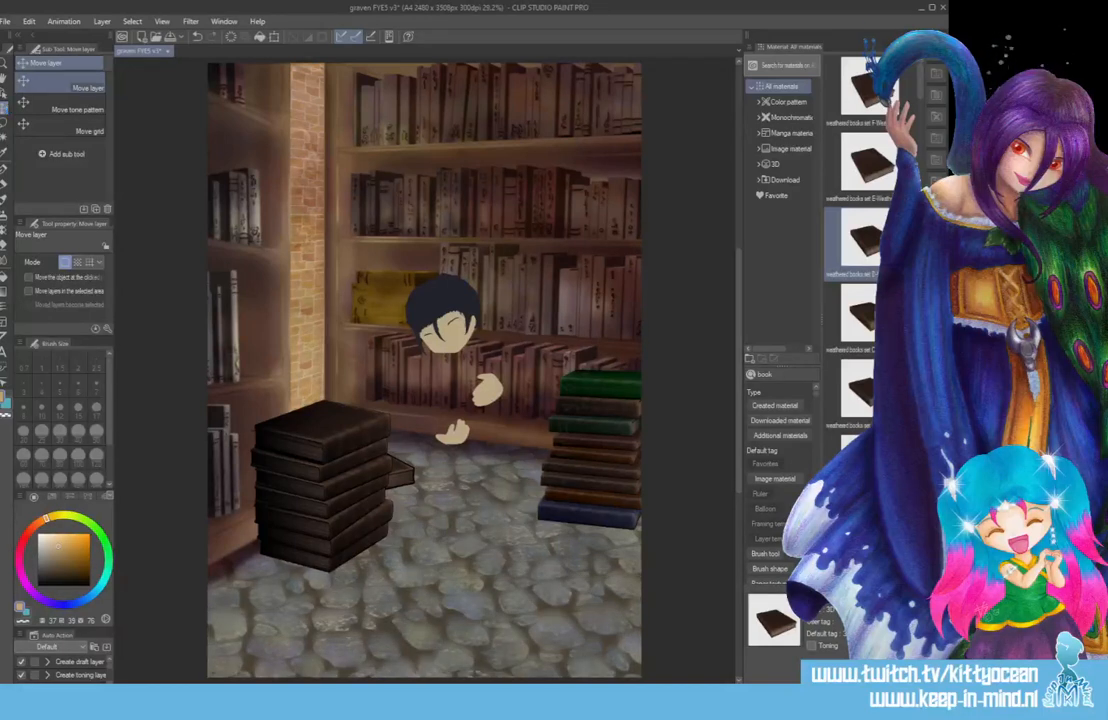
key("ctrl+z")
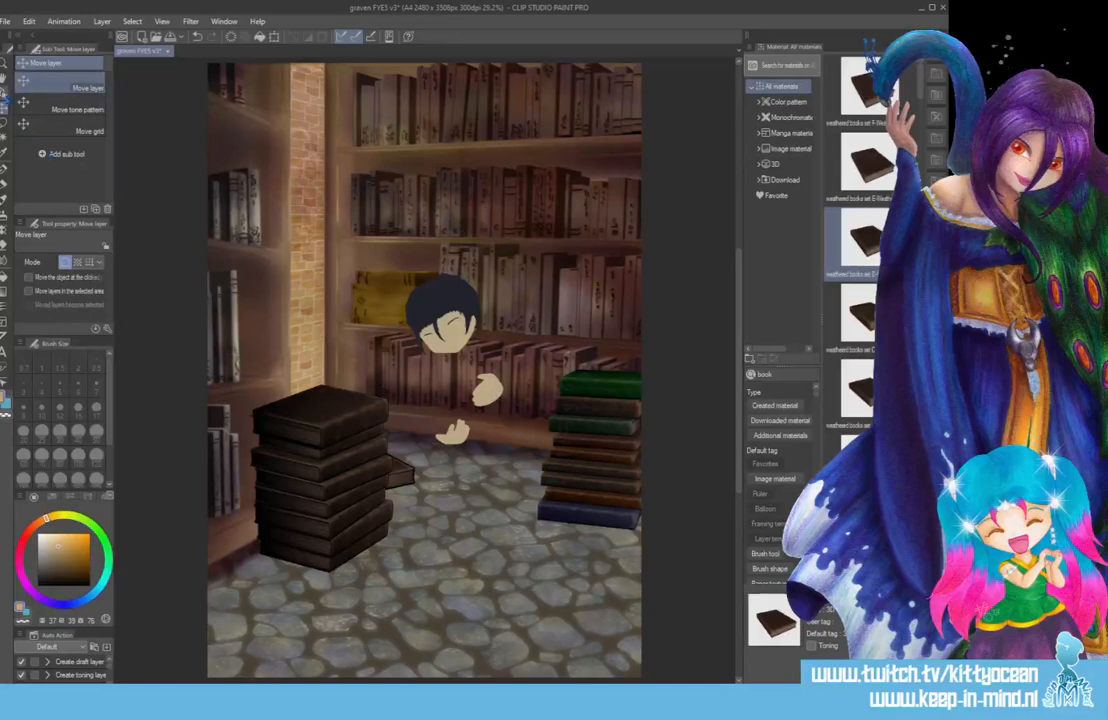
- Make a rectangular selection enclosing the whole pile of books beside the left bookcase
key("m")
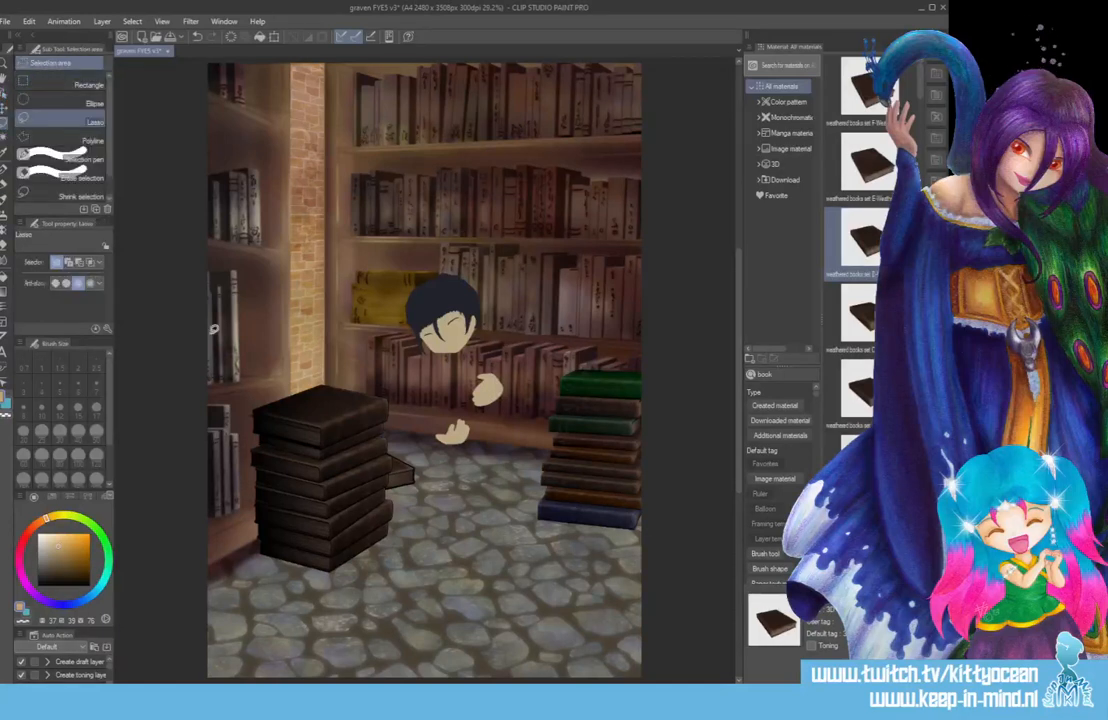
left_click(30, 80)
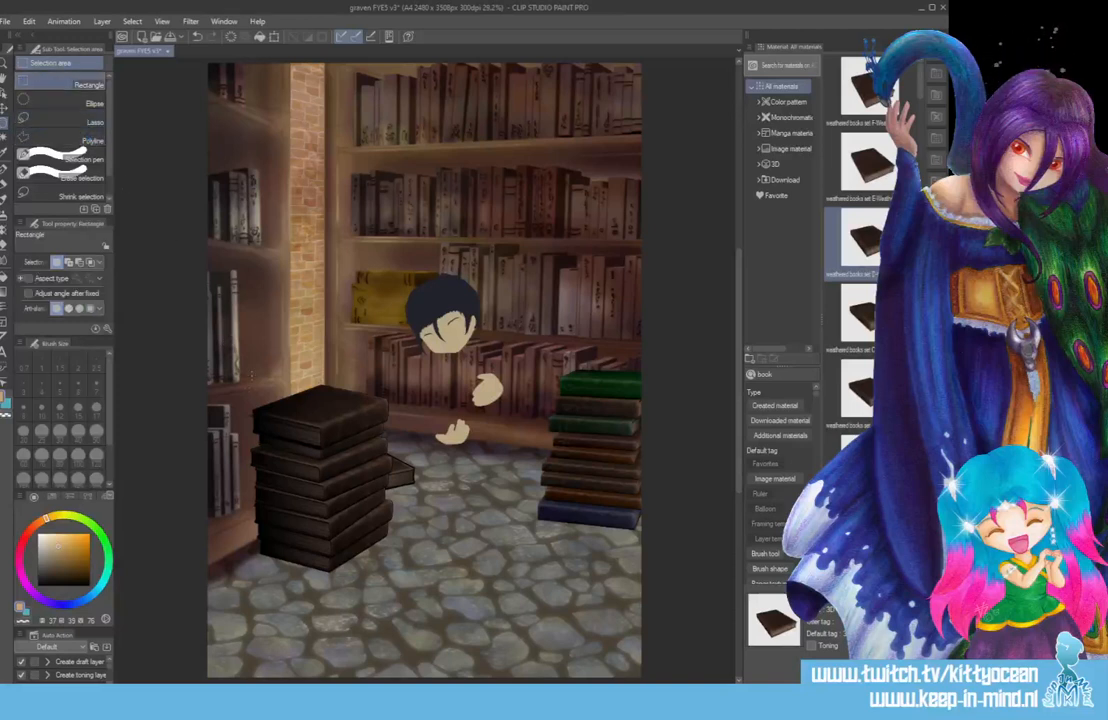
left_click_drag(232, 354, 405, 587)
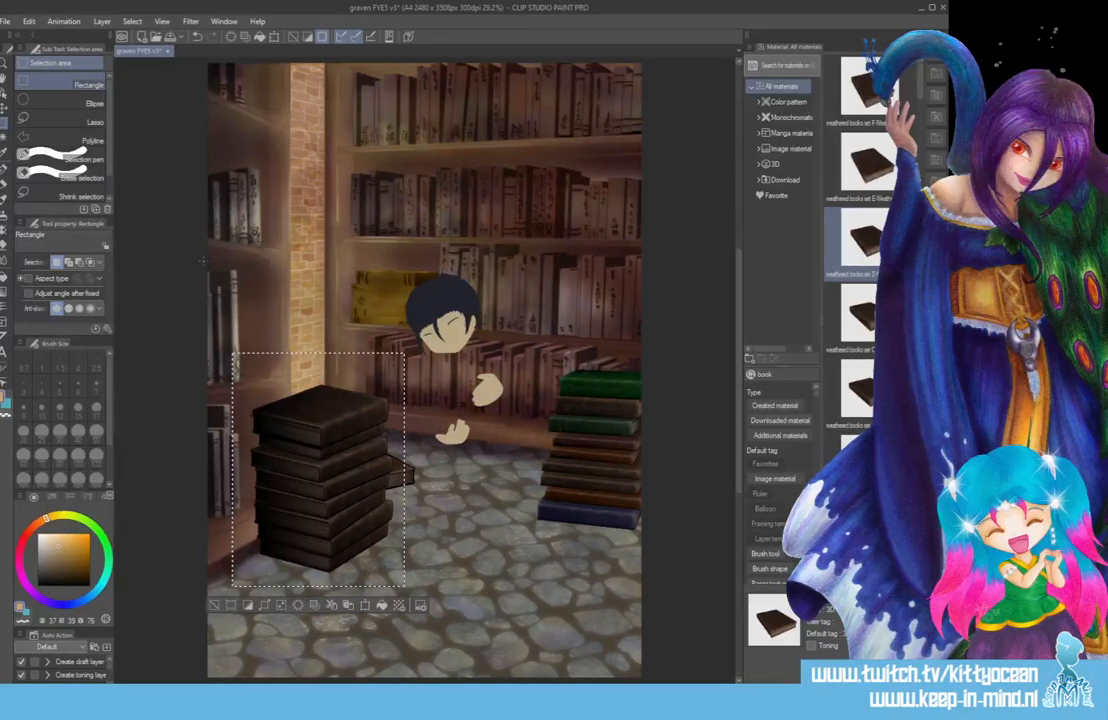
- Fill the second book from the bottom with pale yellow (hue 60) and the lowest book with sandy yellow (hue 44)
left_click(64, 516)
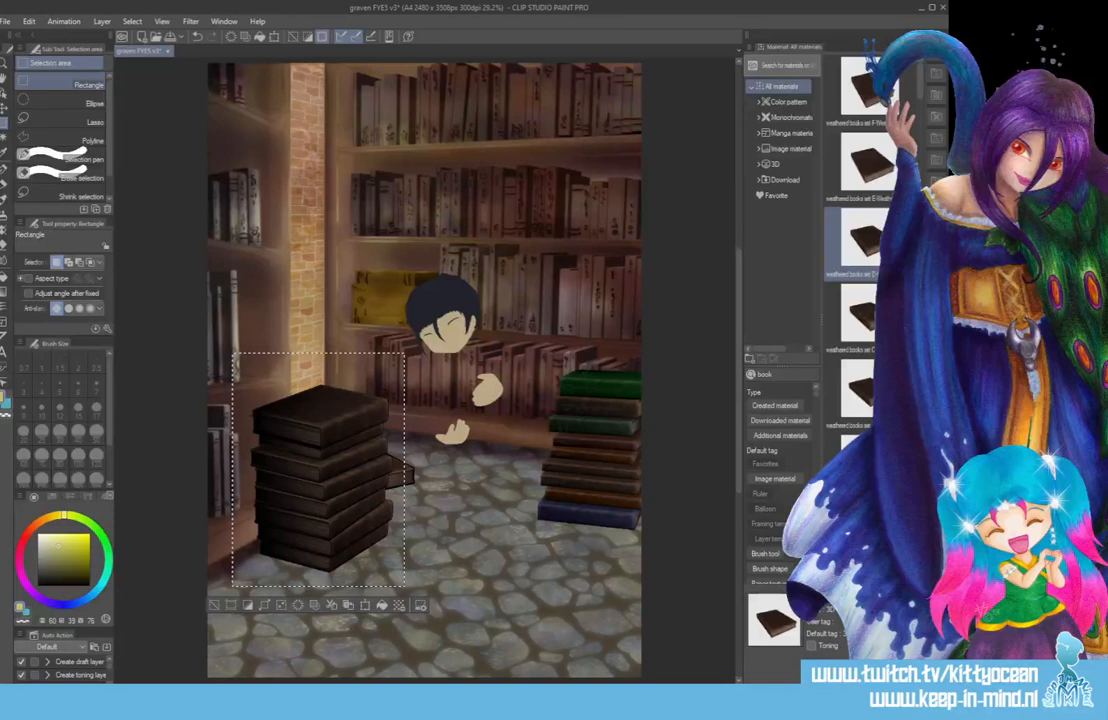
left_click(5, 246)
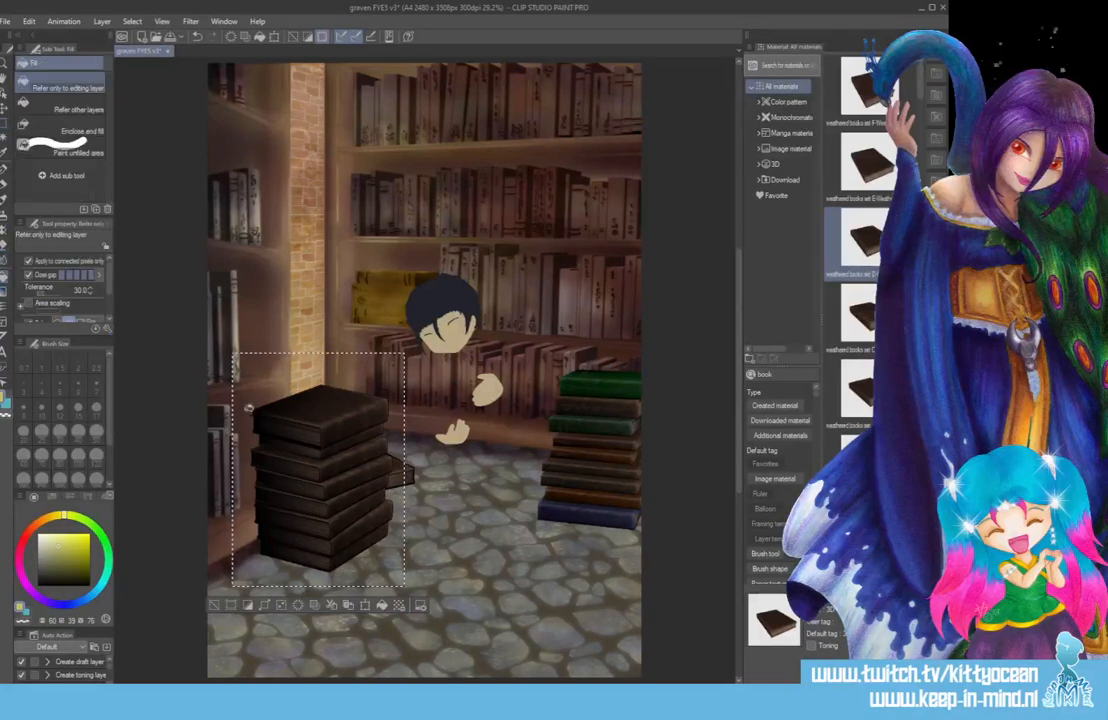
left_click(320, 535)
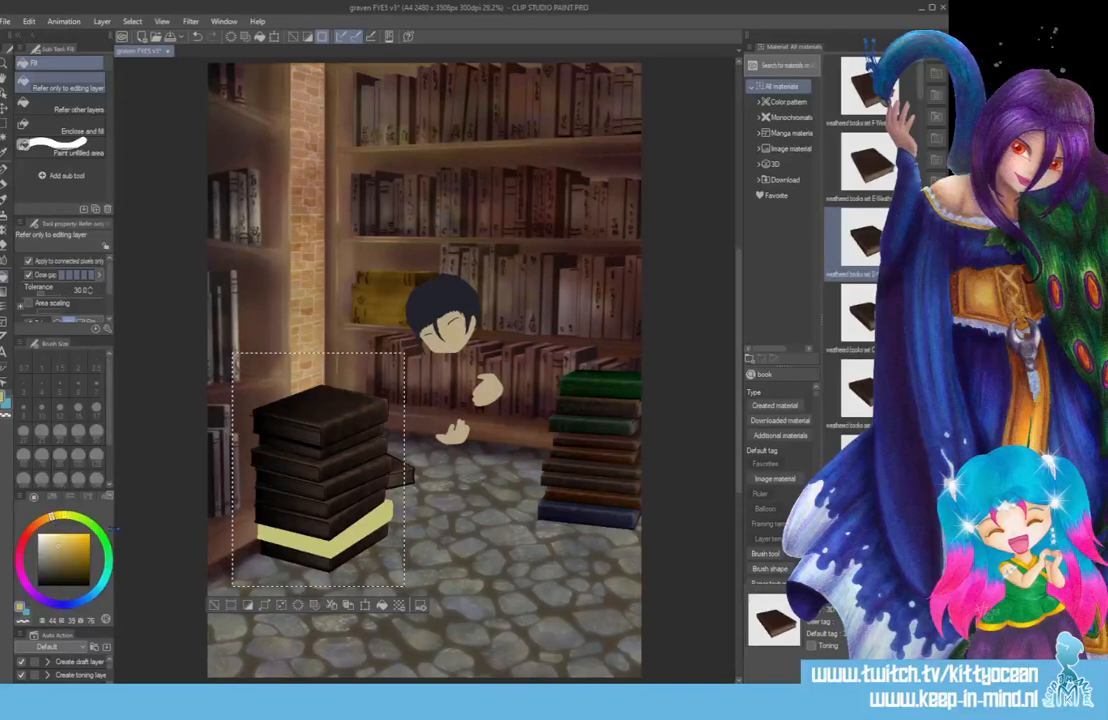
left_click(275, 567)
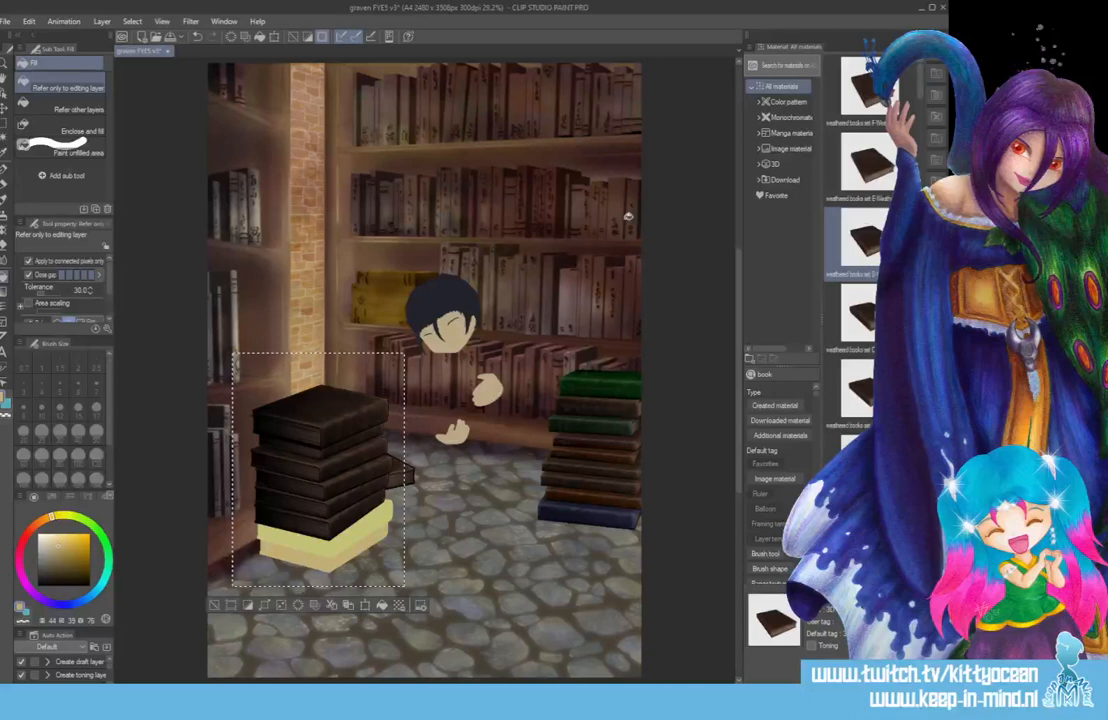
- Fill the next three books going up the pile with peach (hue 24), pink (hue 352) and orchid (hue 315)
left_click(37, 523)
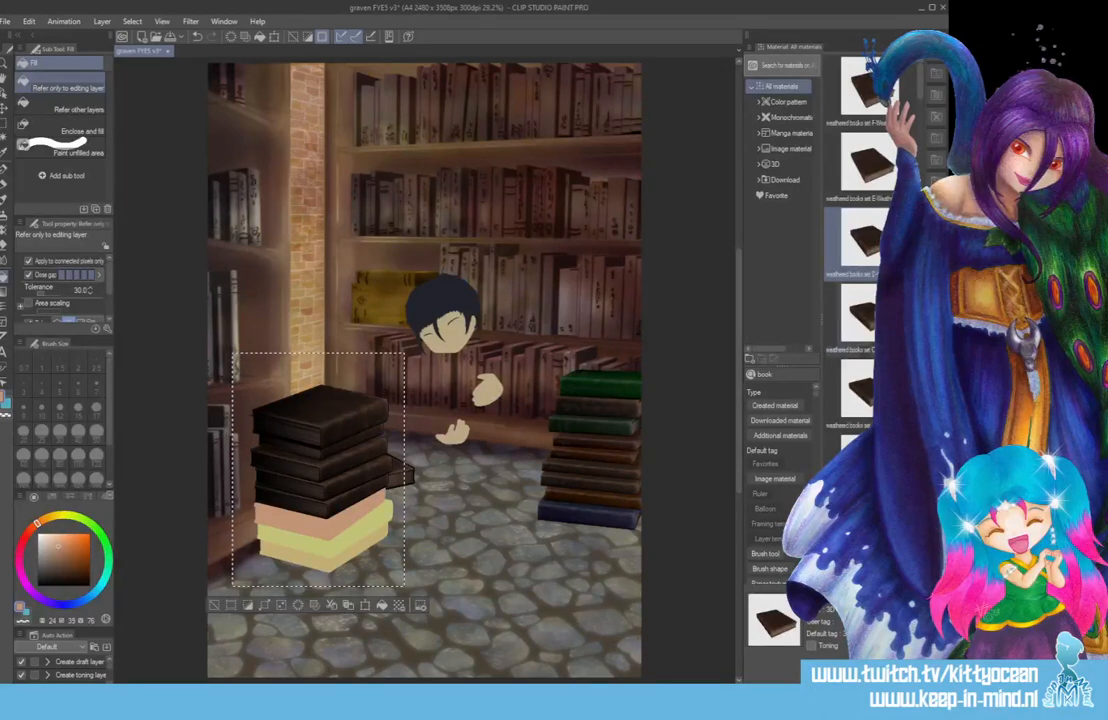
left_click(22, 542)
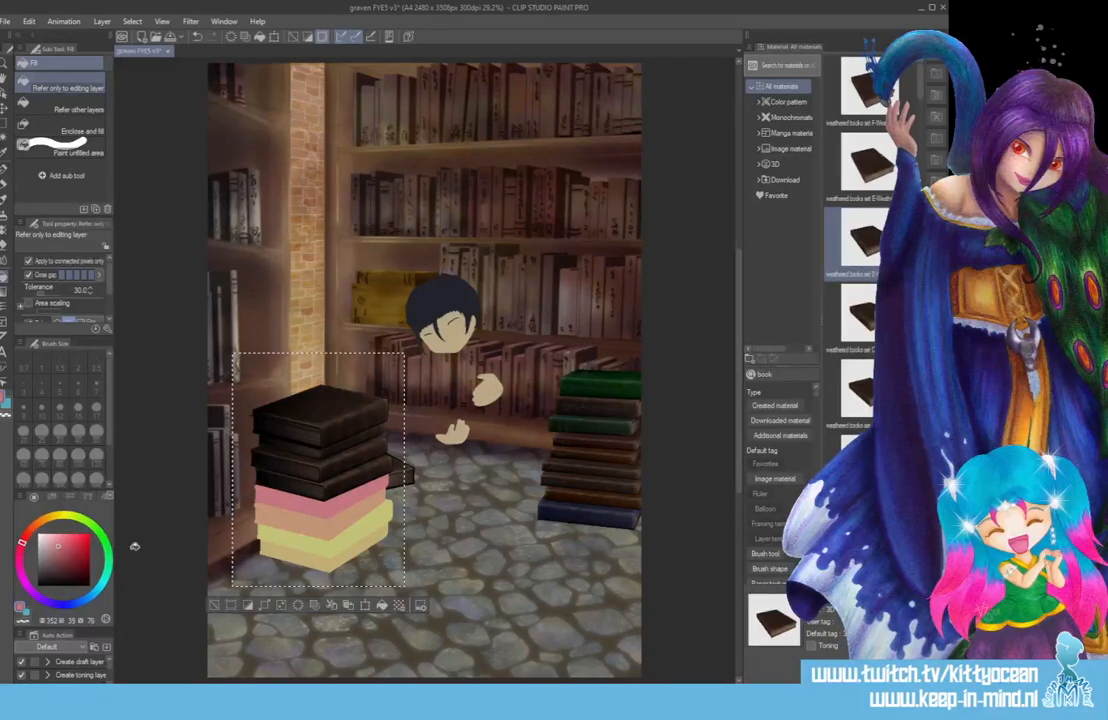
left_click(19, 567)
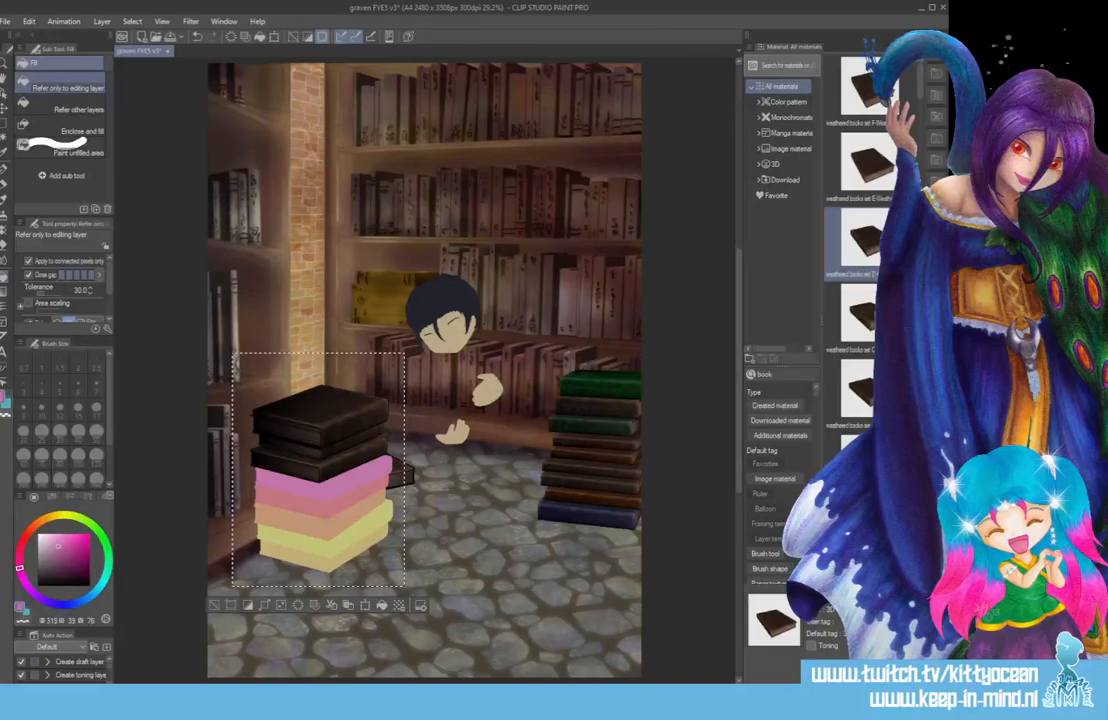
- Fill the three uppermost books with lavender (hue 277), periwinkle blue (hue 244) and light blue (hue 194), and save the illustration
left_click_drag(22, 578, 37, 596)
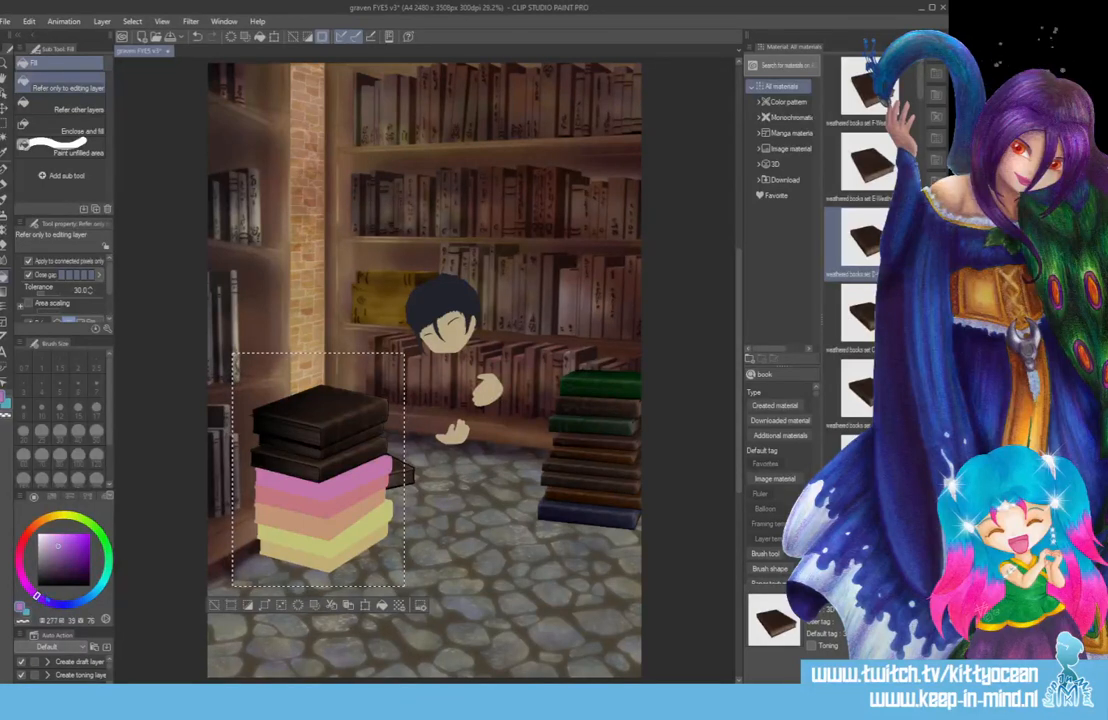
left_click(318, 472)
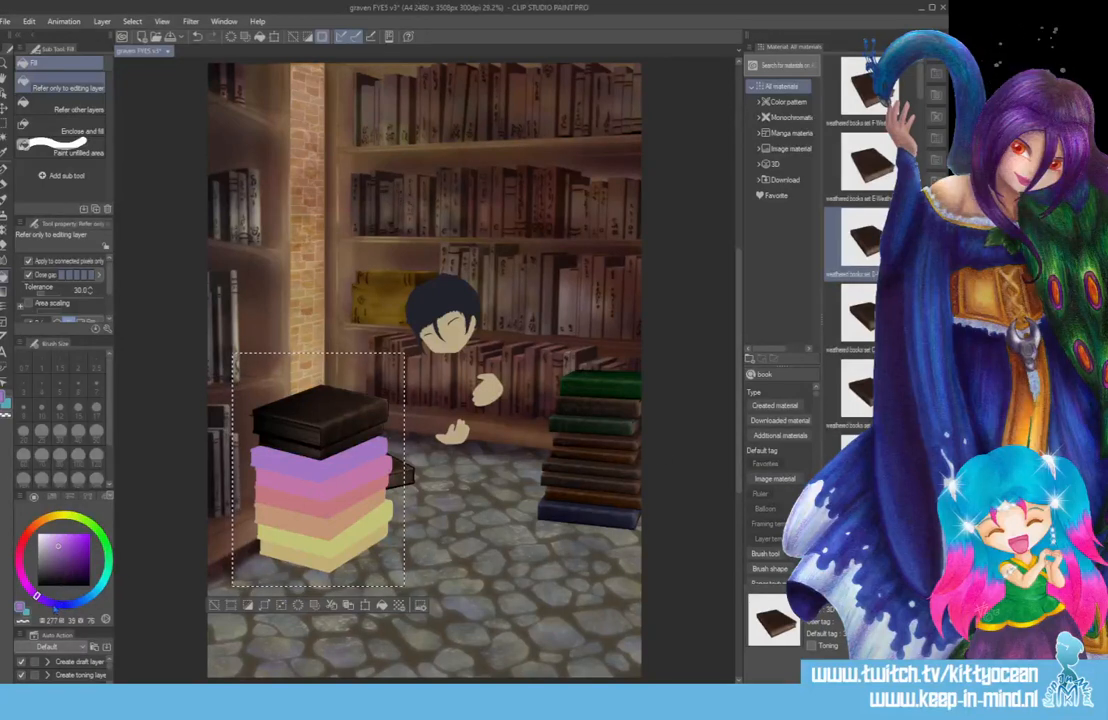
left_click_drag(36, 596, 60, 604)
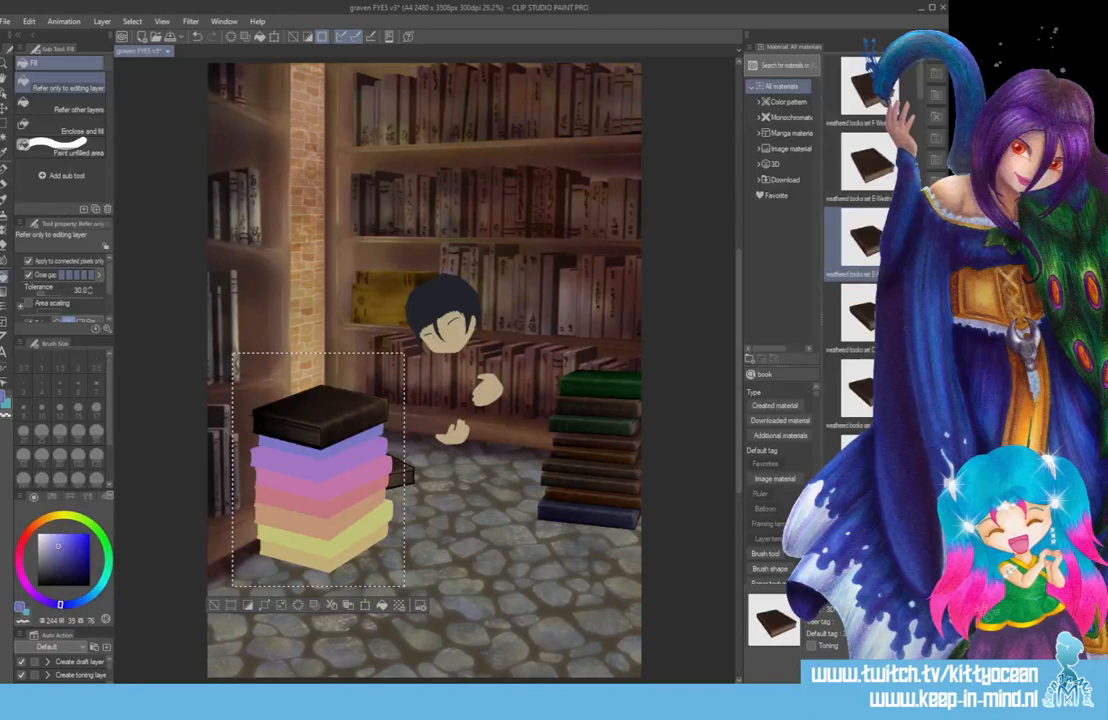
left_click(97, 591)
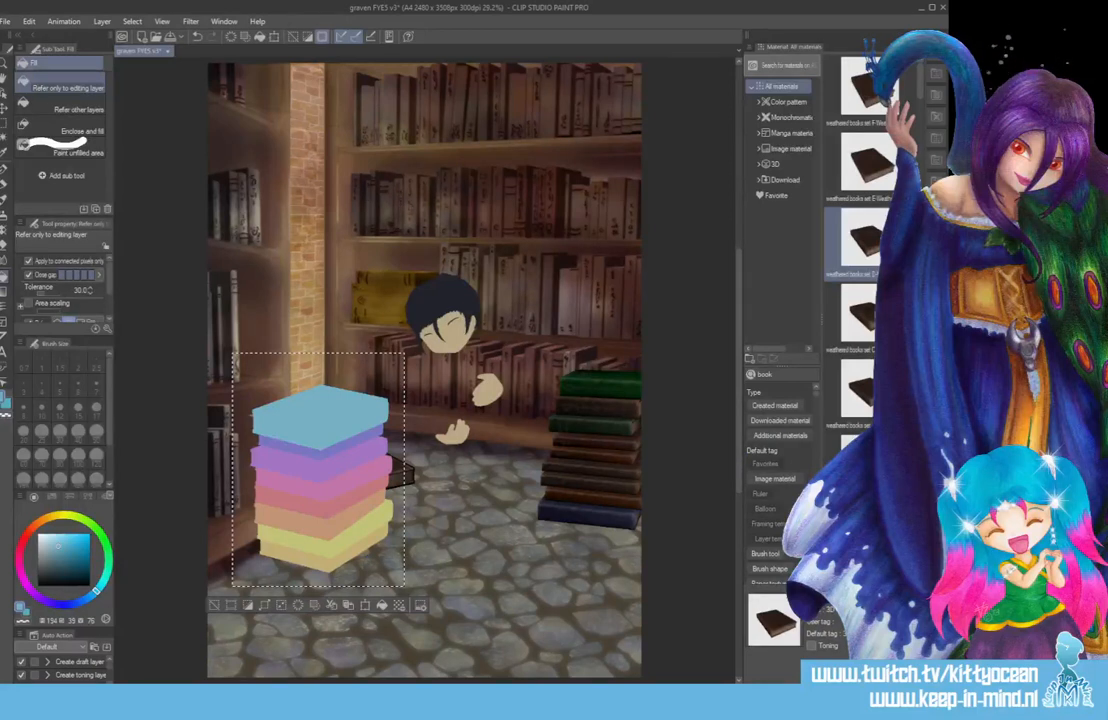
key("ctrl+s")
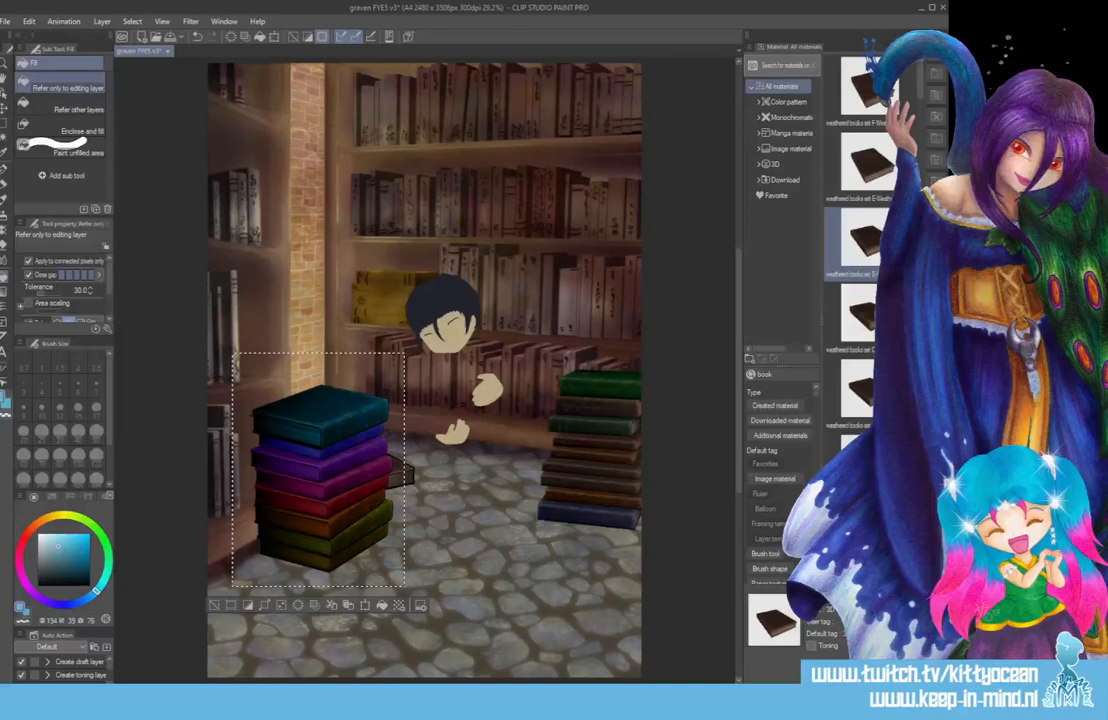
- Mute the top book's teal colour by lowering its saturation to about -60
key("ctrl+u")
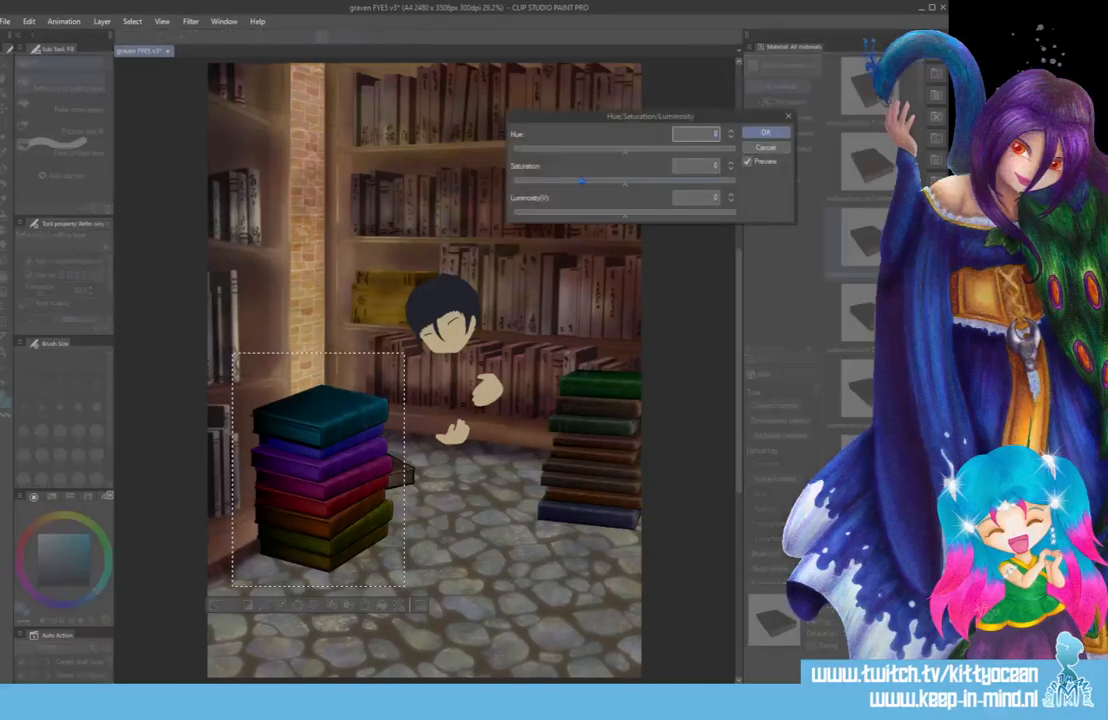
mouse_move(565, 185)
left_mouse_down()
mouse_move(536, 186)
mouse_move(560, 186)
left_mouse_up()
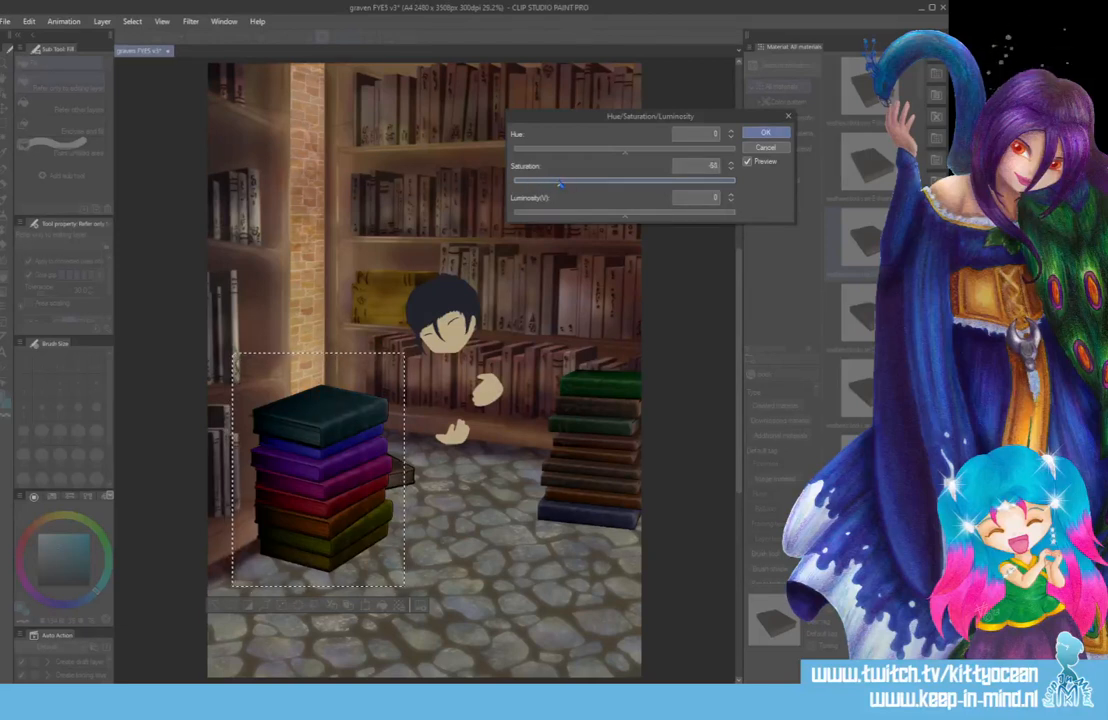
left_click(765, 132)
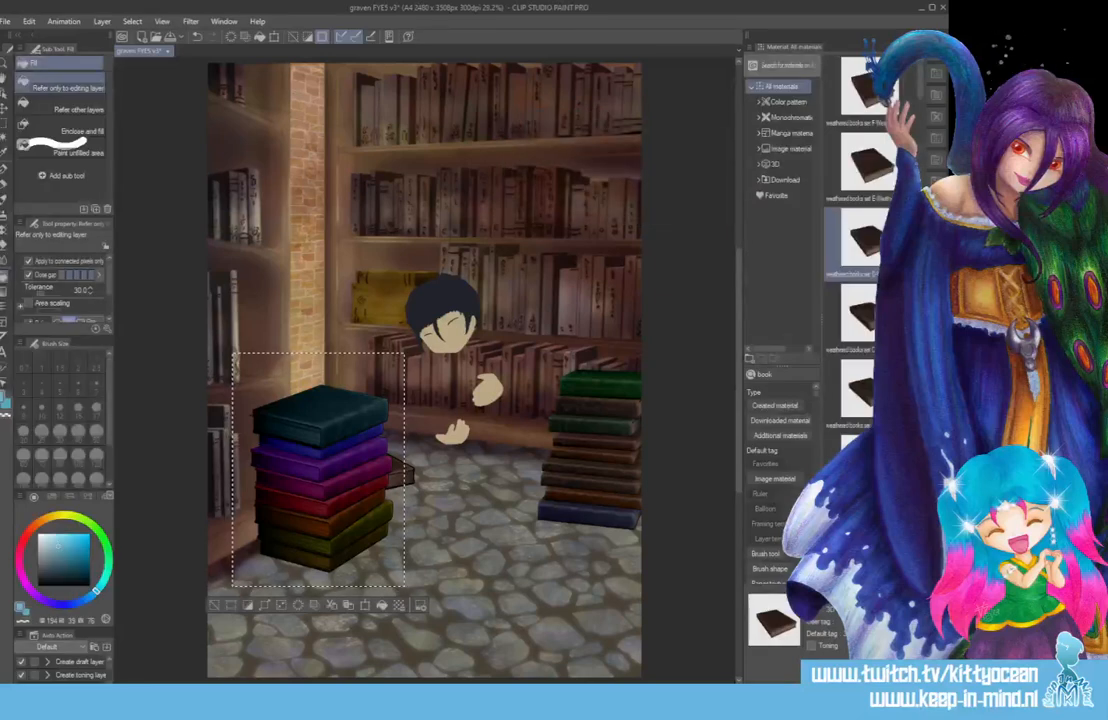
- Adjust the blue book second from the top to saturation -74 and luminosity 43
key("ctrl+u")
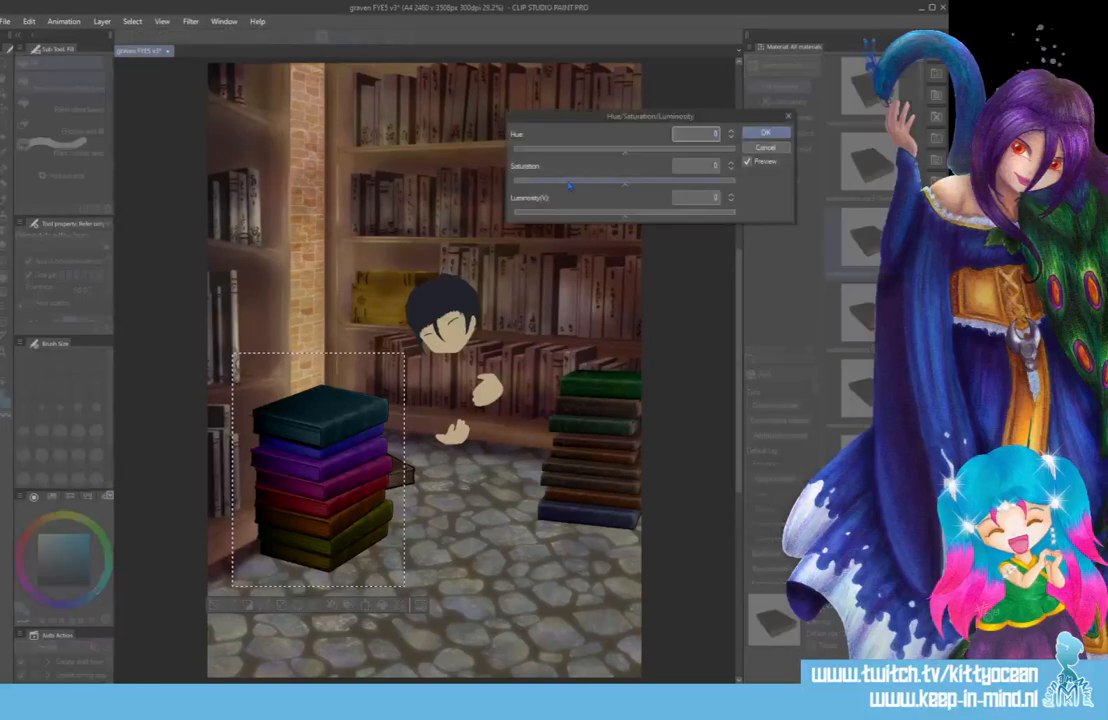
left_click_drag(570, 185, 561, 187)
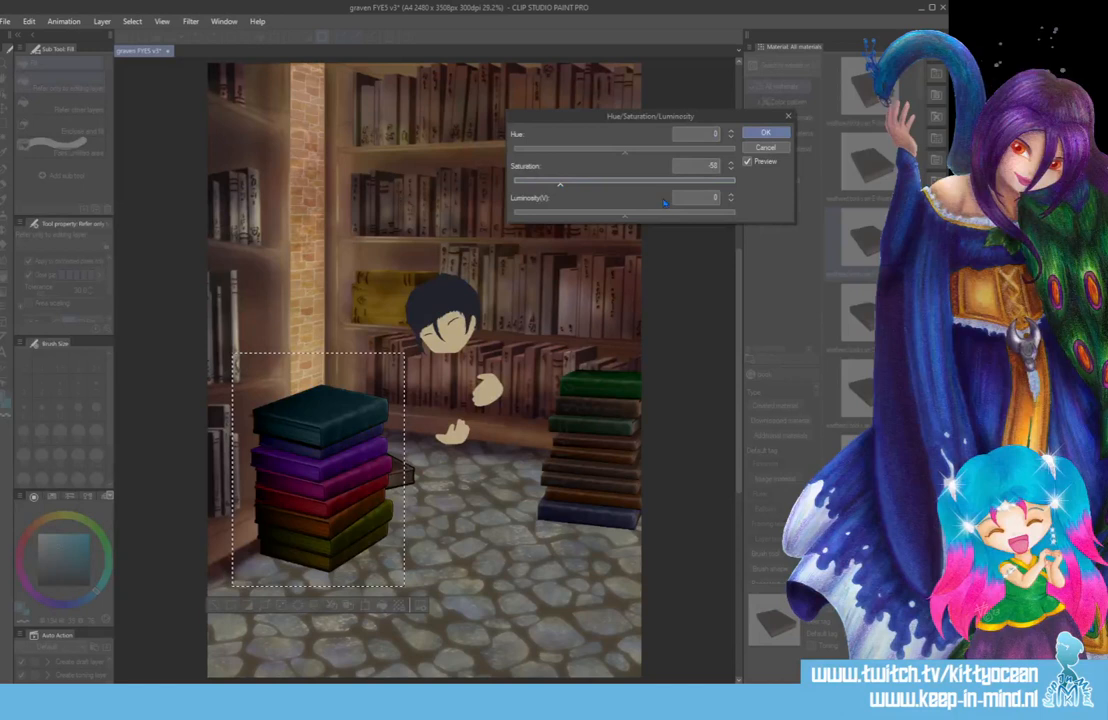
left_click_drag(658, 214, 655, 215)
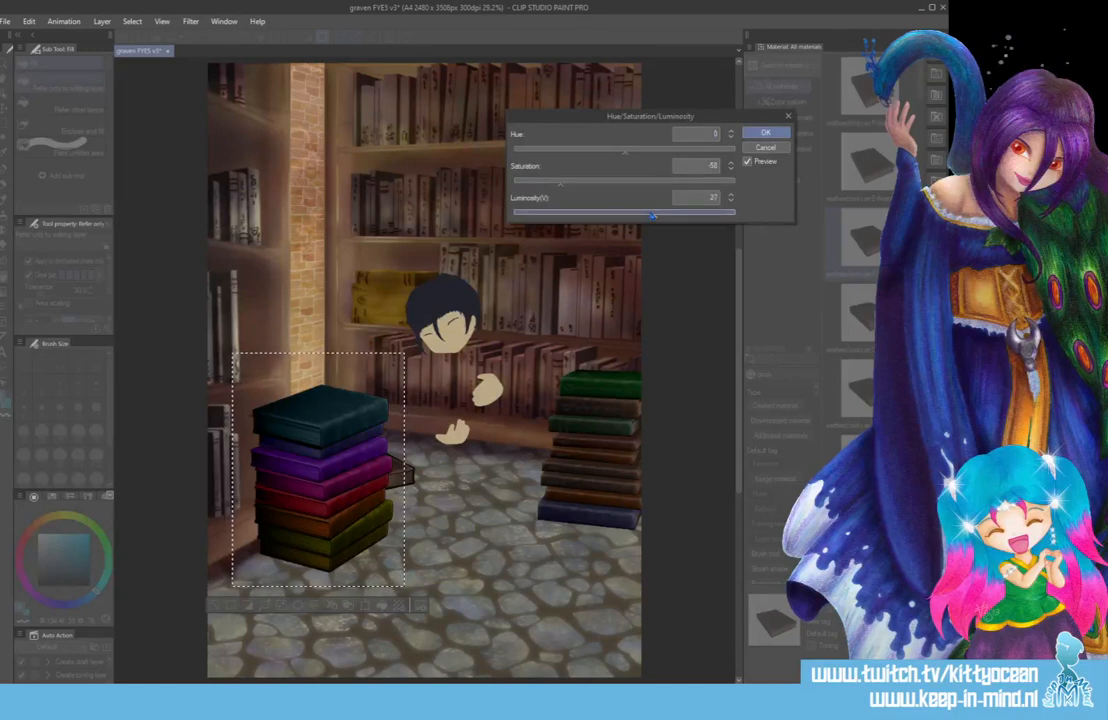
left_click_drag(563, 186, 542, 185)
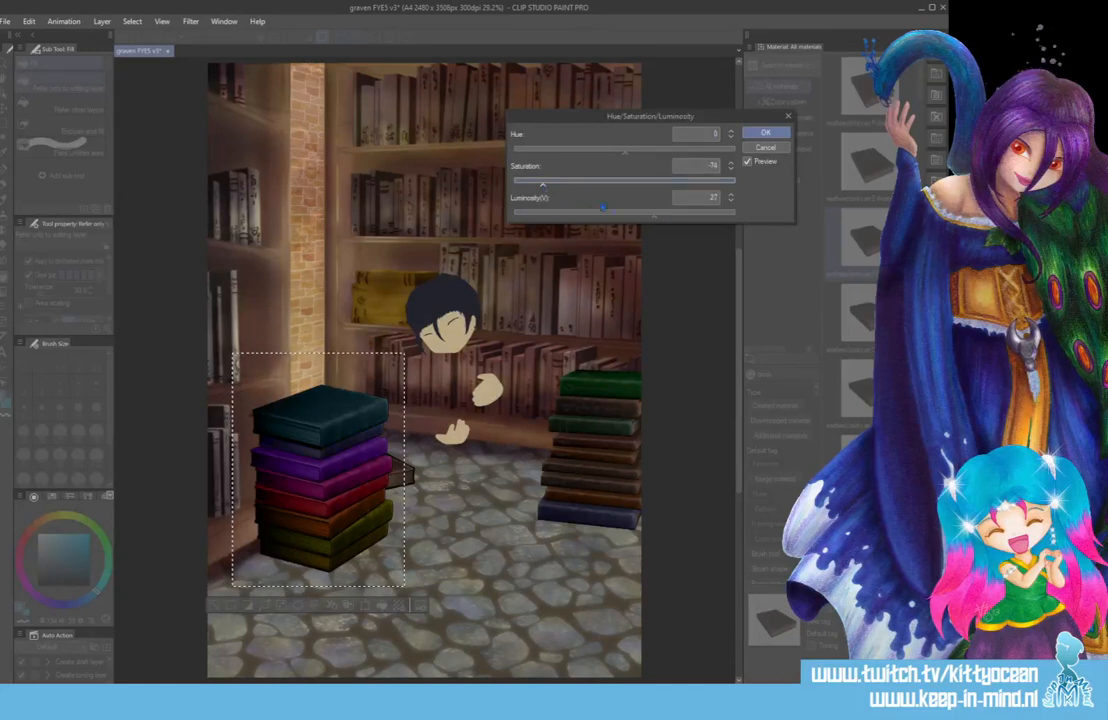
left_click(675, 216)
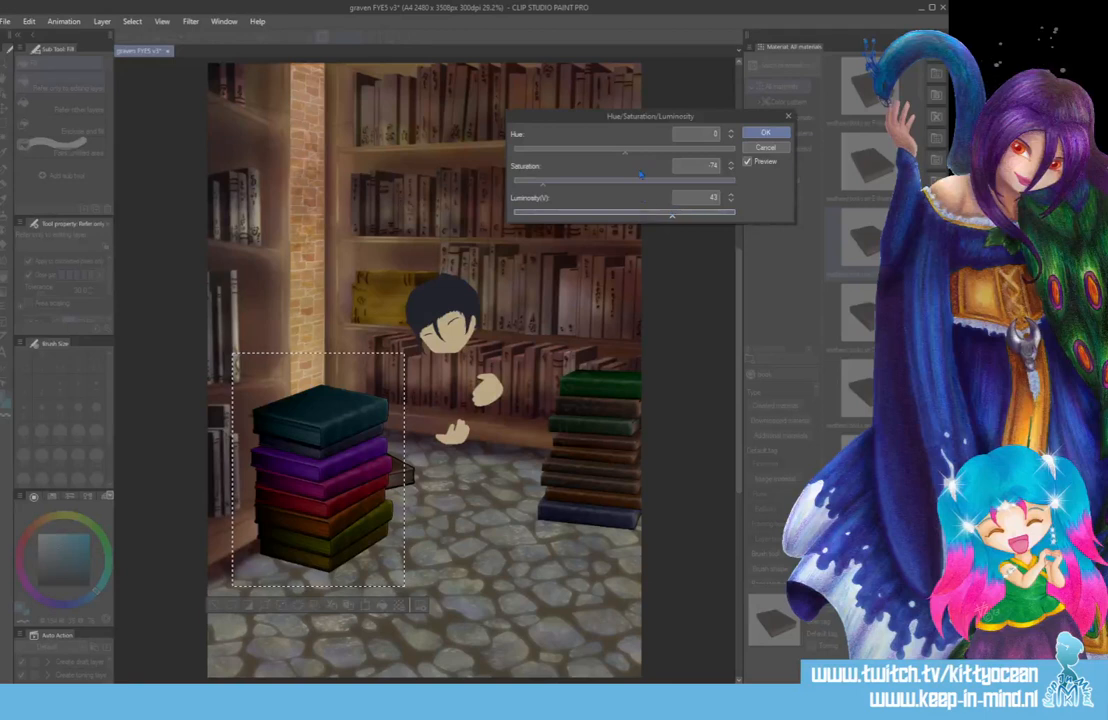
left_click(763, 133)
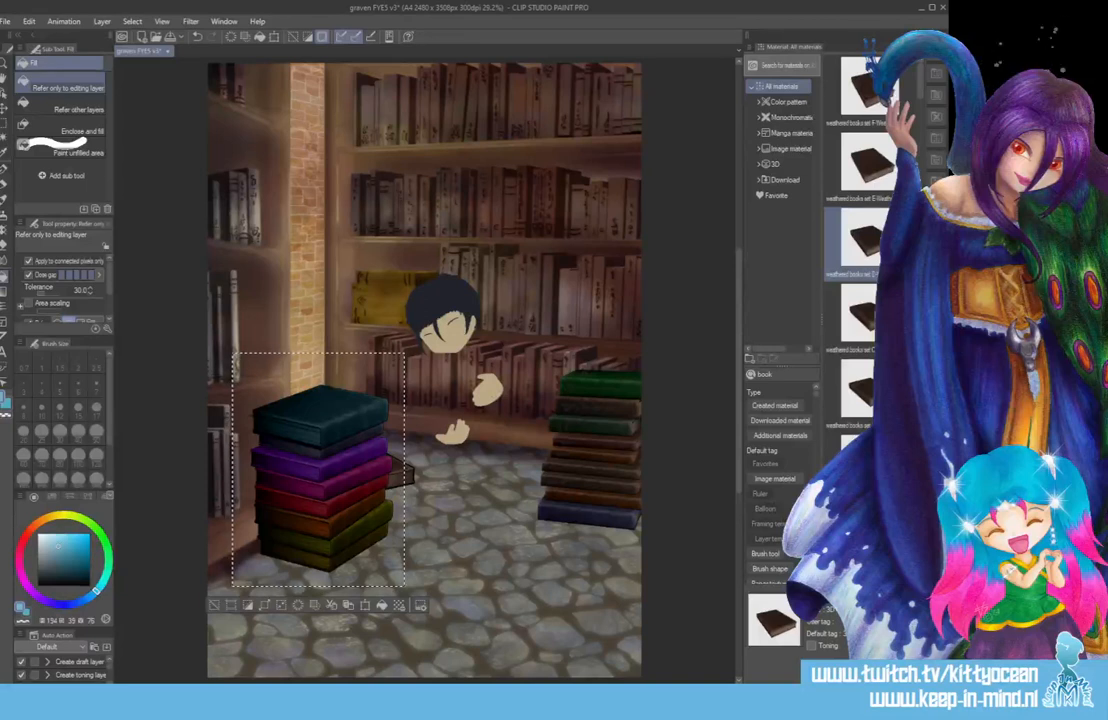
- Adjust the teal book on top of the pile to saturation -38 and luminosity 36
key("ctrl+u")
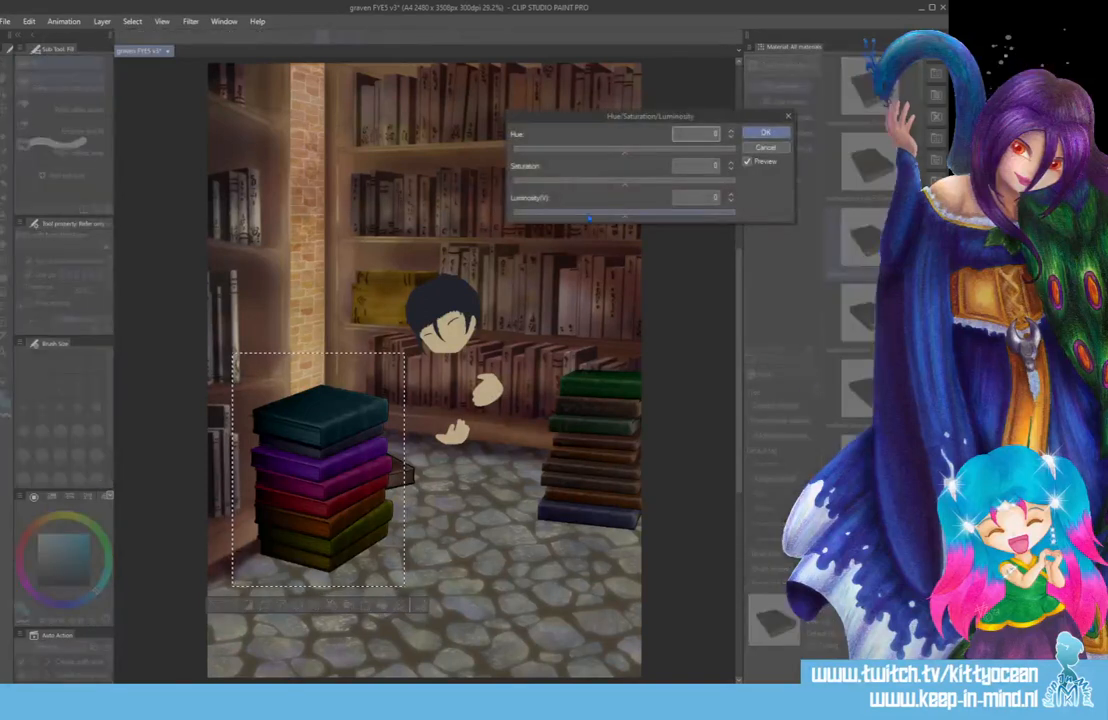
left_click_drag(656, 217, 665, 218)
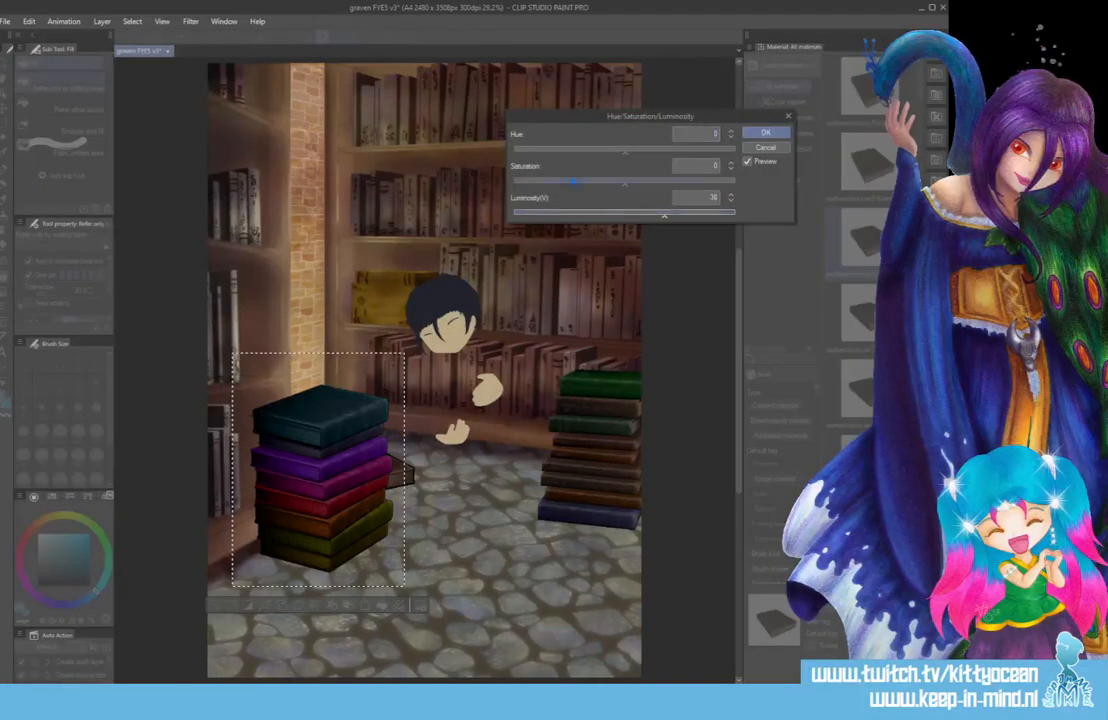
left_click(583, 185)
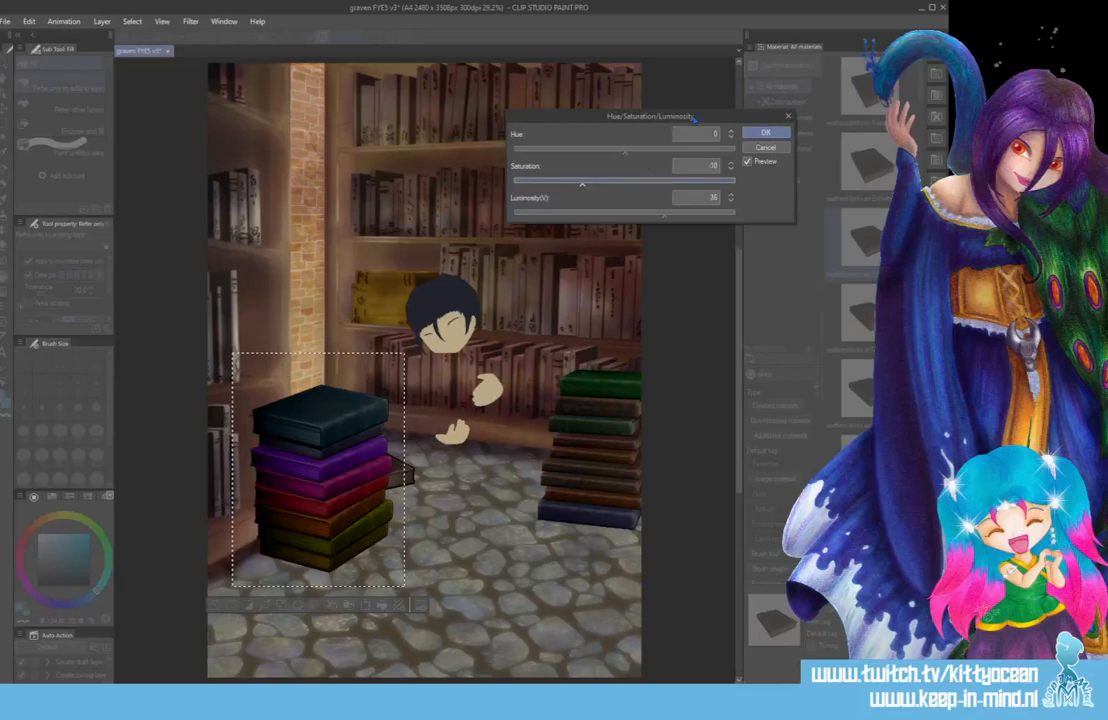
left_click(766, 133)
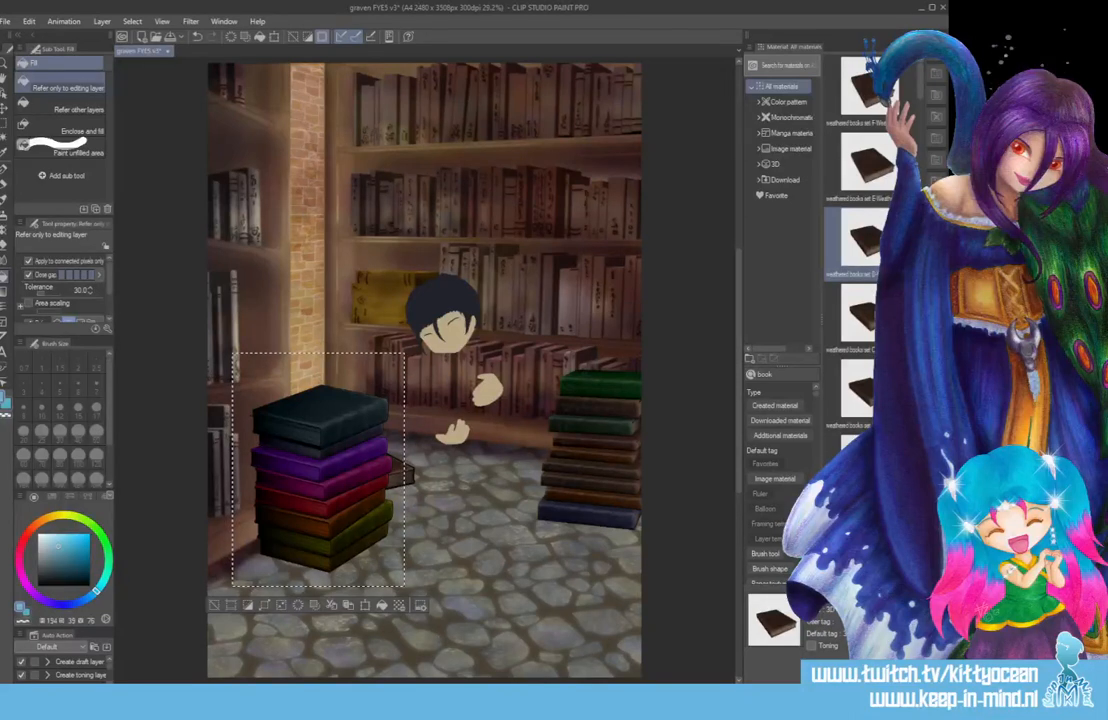
- Mute the purple book third from the top to saturation -77 and the magenta book beneath it to saturation -68
key("ctrl+u")
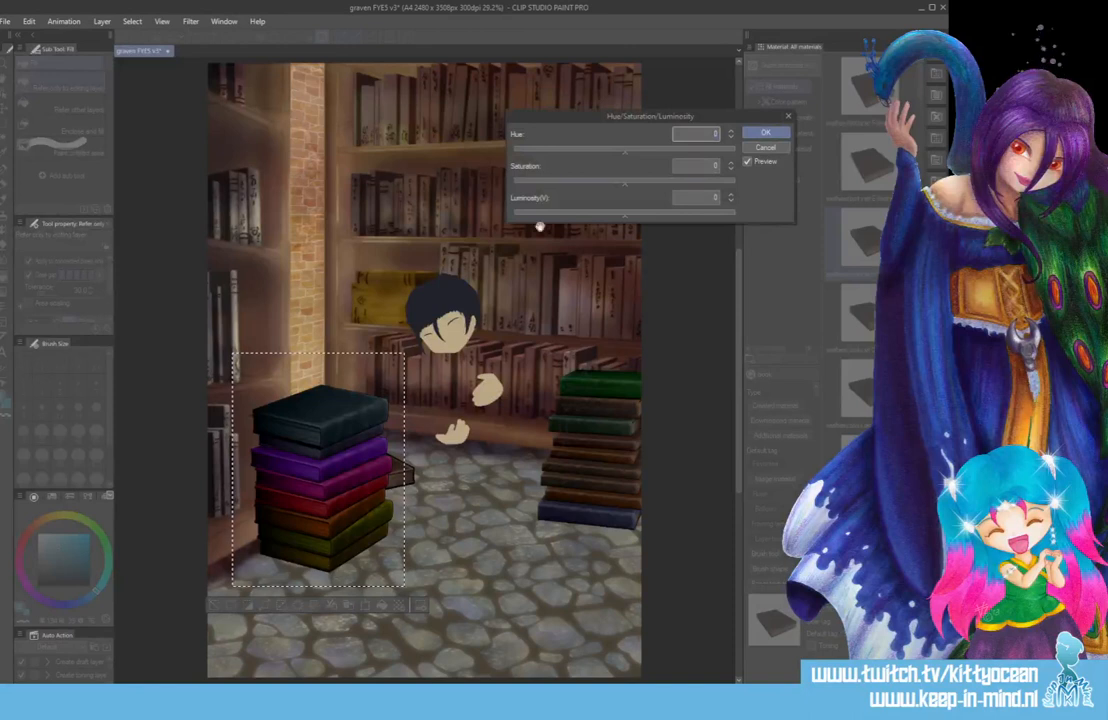
left_click(546, 181)
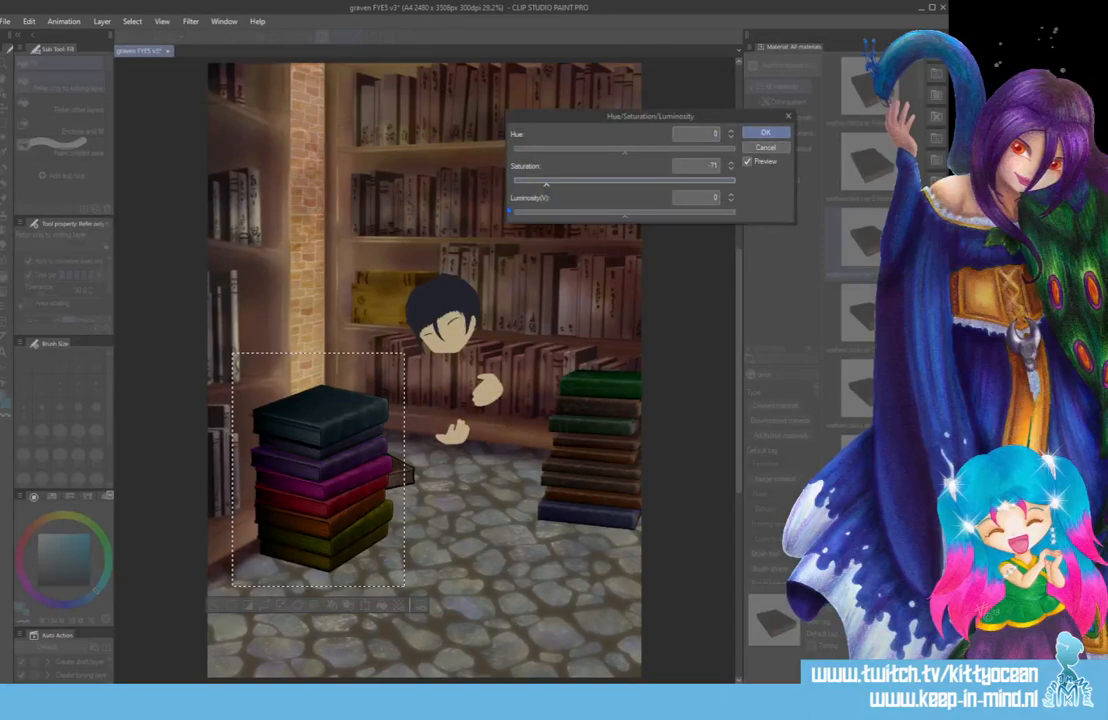
left_click_drag(545, 186, 540, 188)
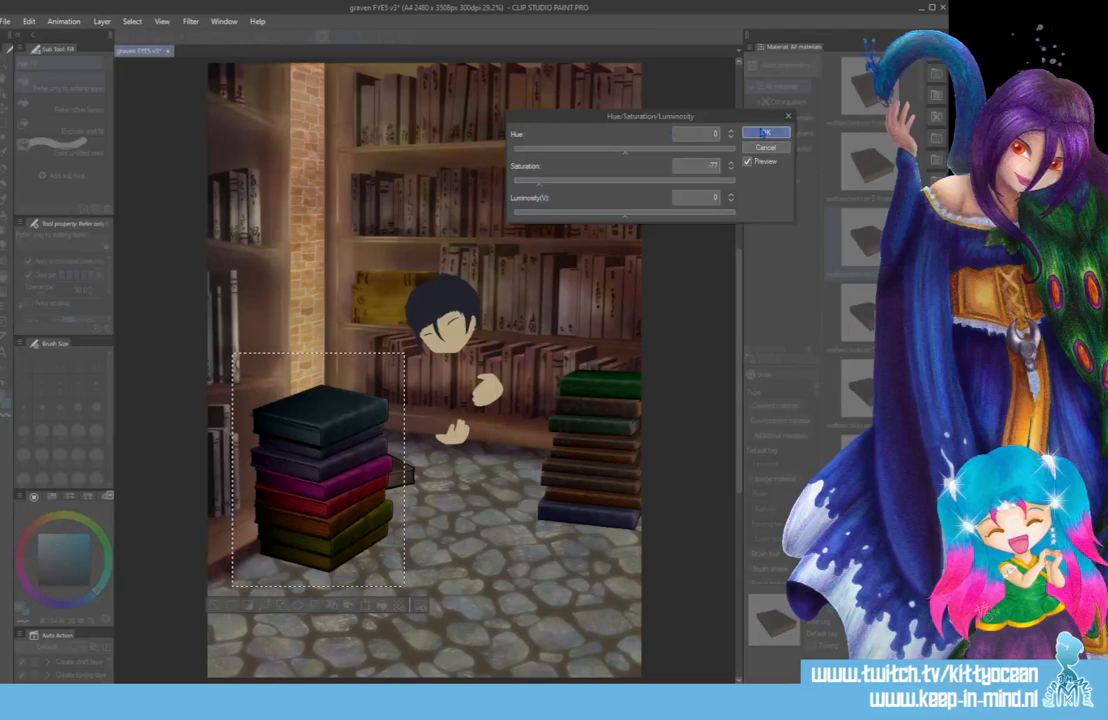
key("Return")
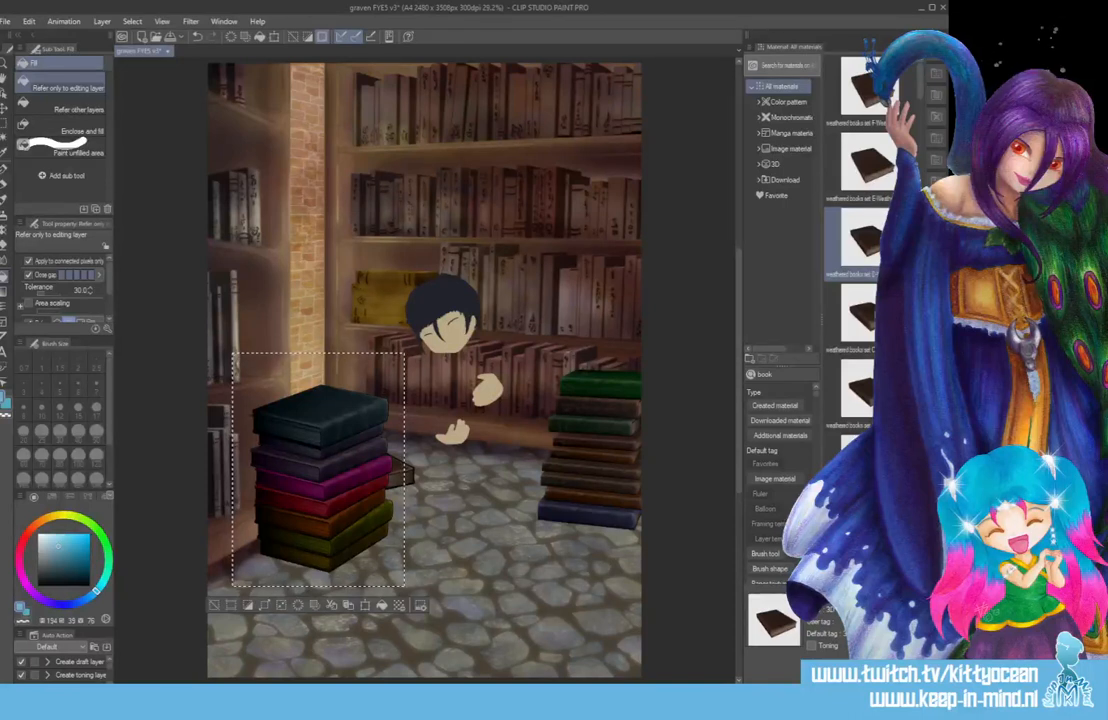
key("ctrl+u")
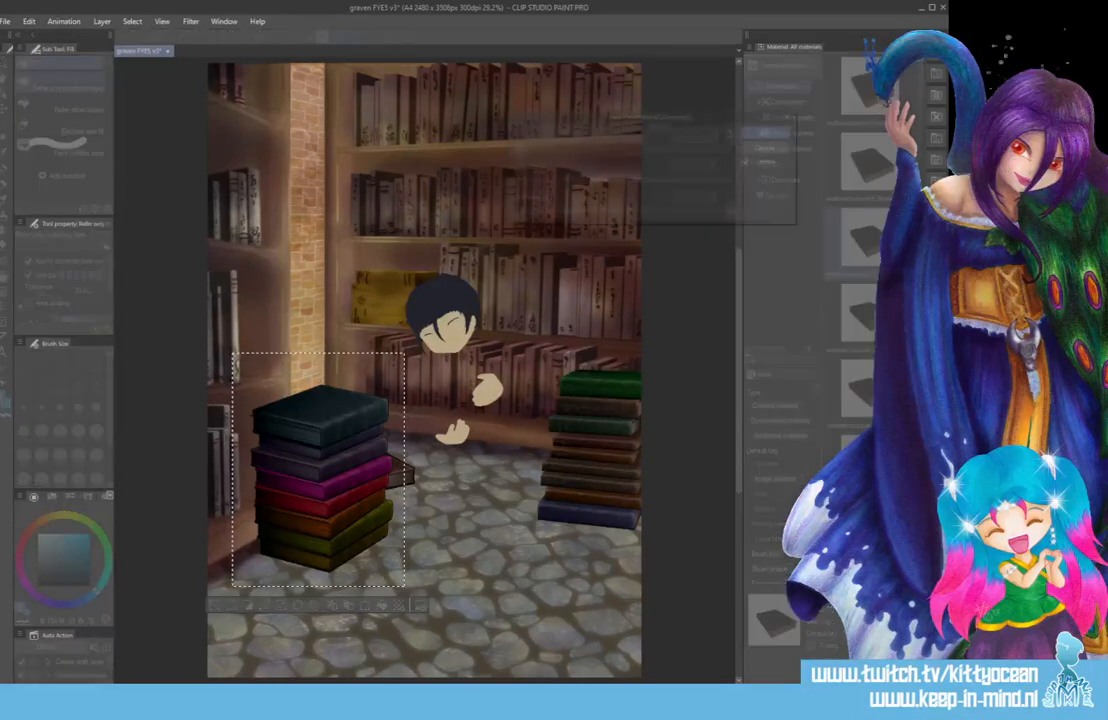
left_click_drag(618, 181, 551, 186)
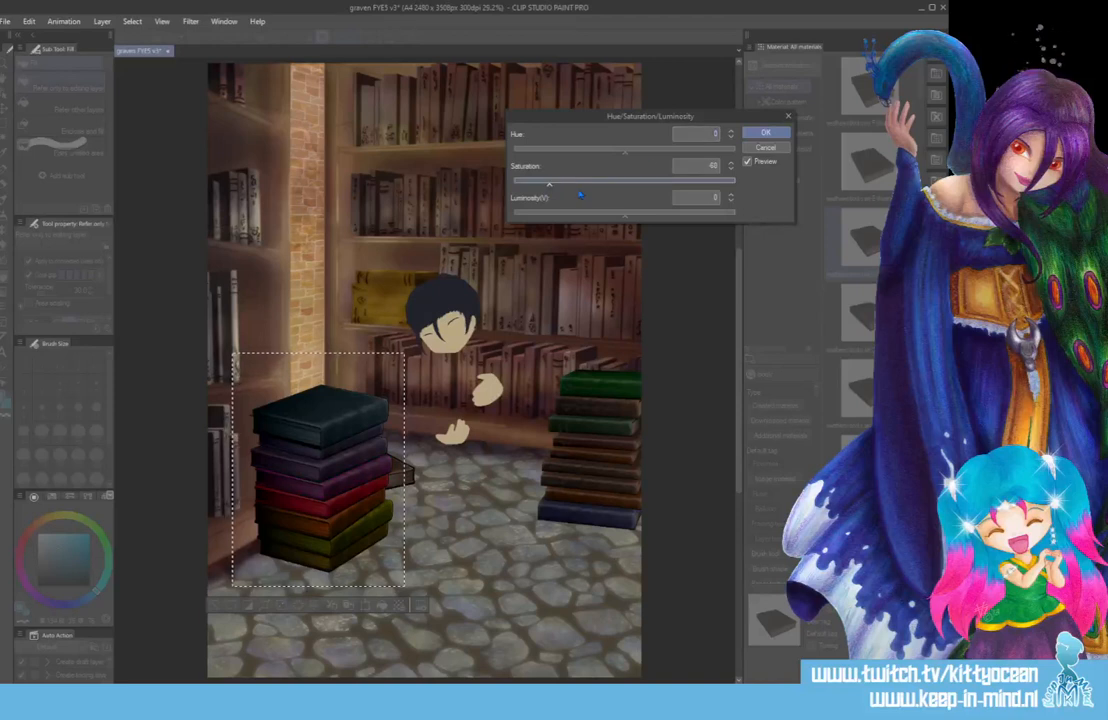
key("Return")
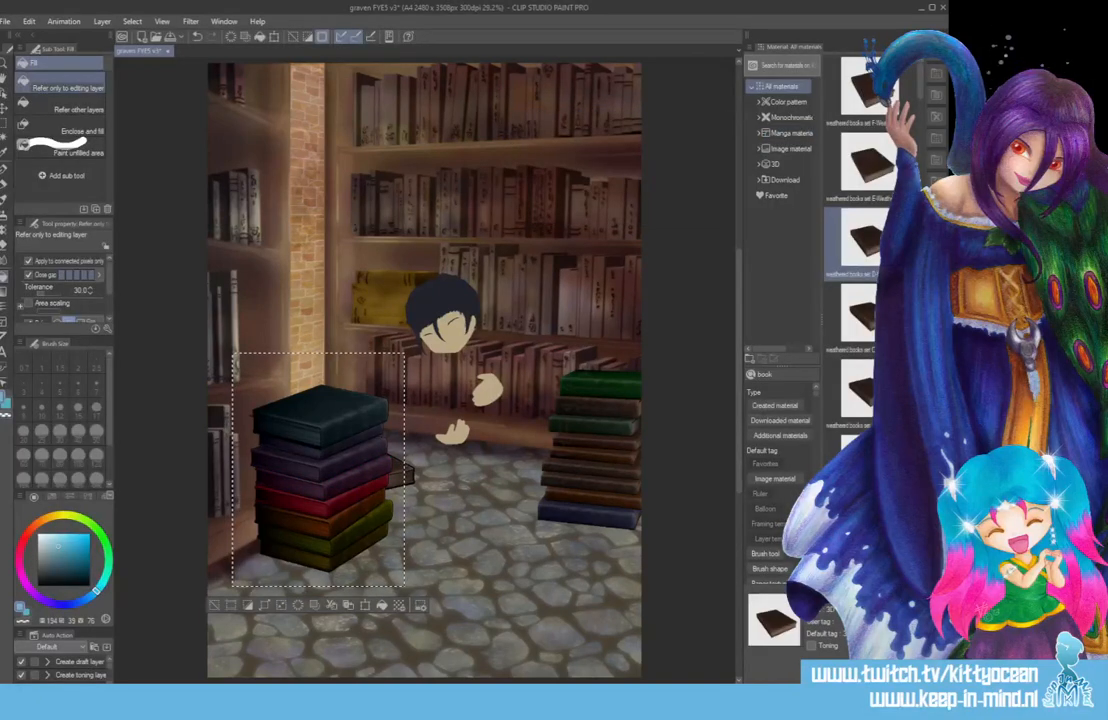
- Lower the saturation of the red book and the orange book beneath it to -53 each
key("ctrl+u")
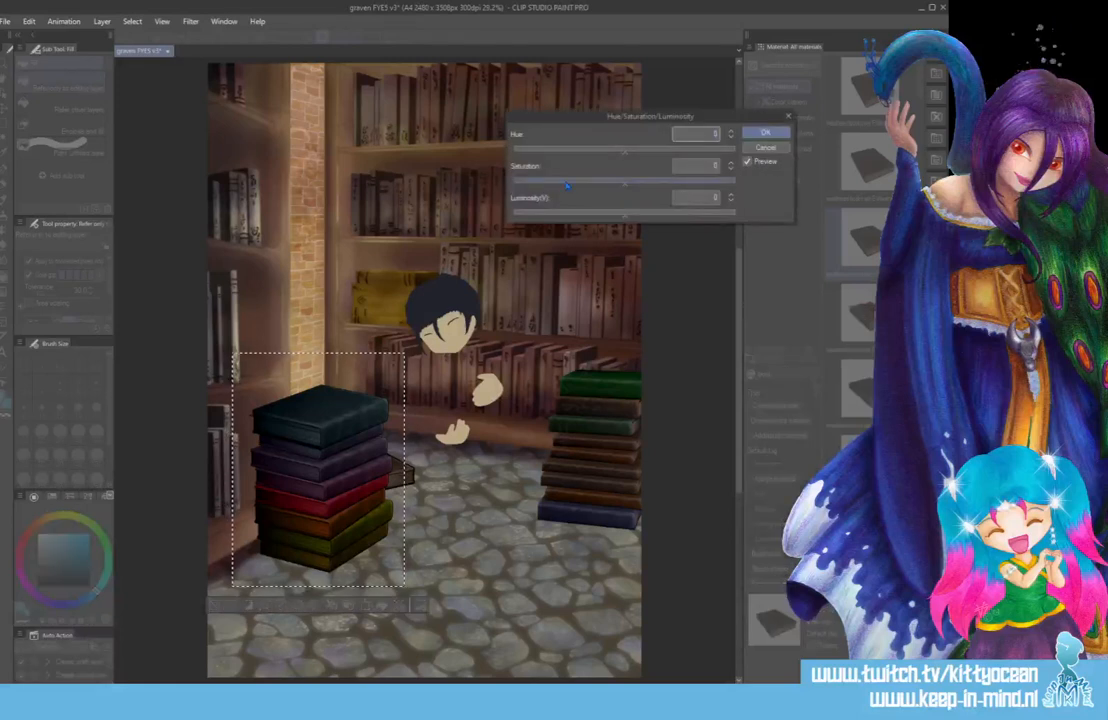
left_click_drag(567, 185, 565, 185)
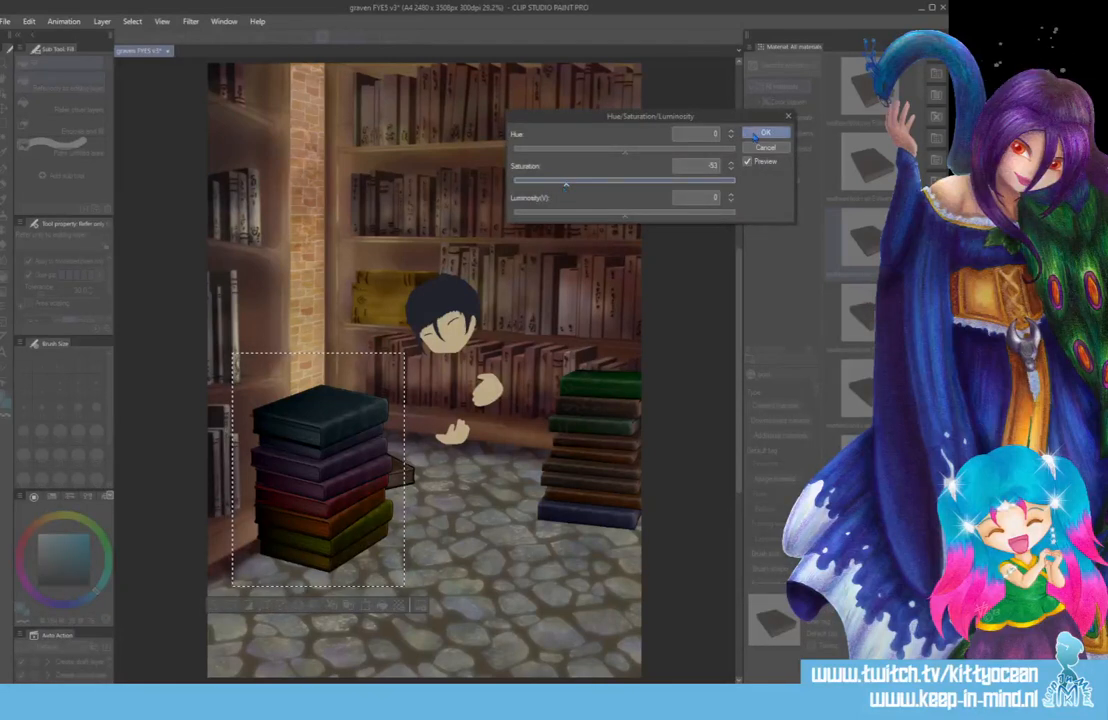
key("Return")
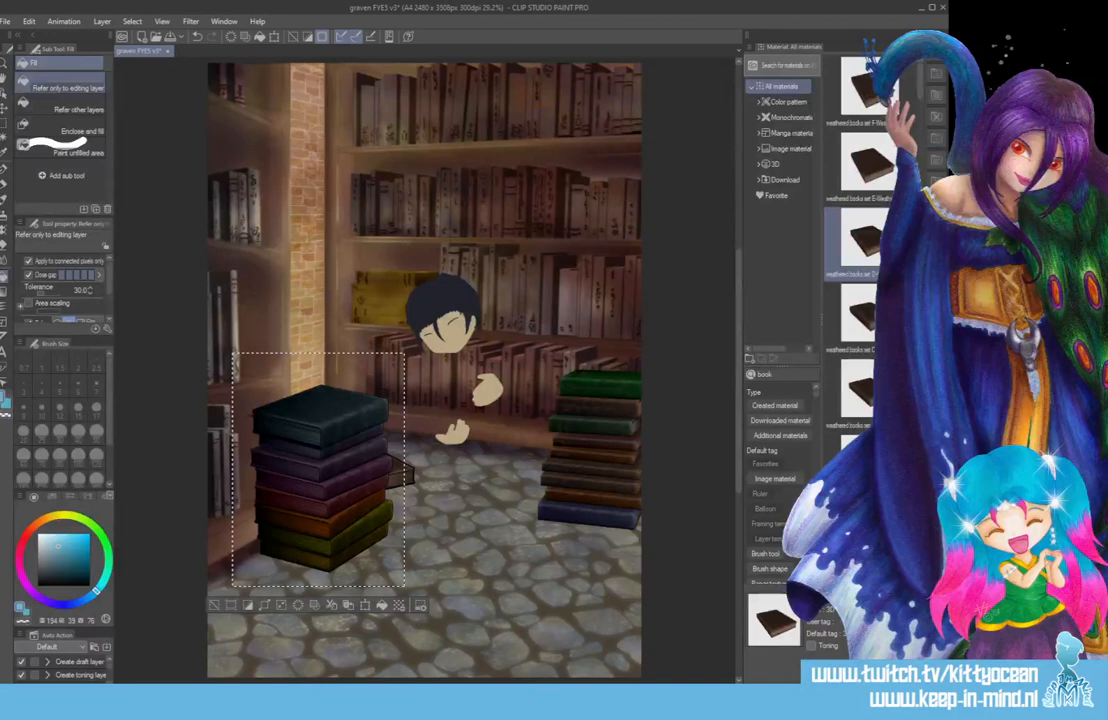
key("ctrl+u")
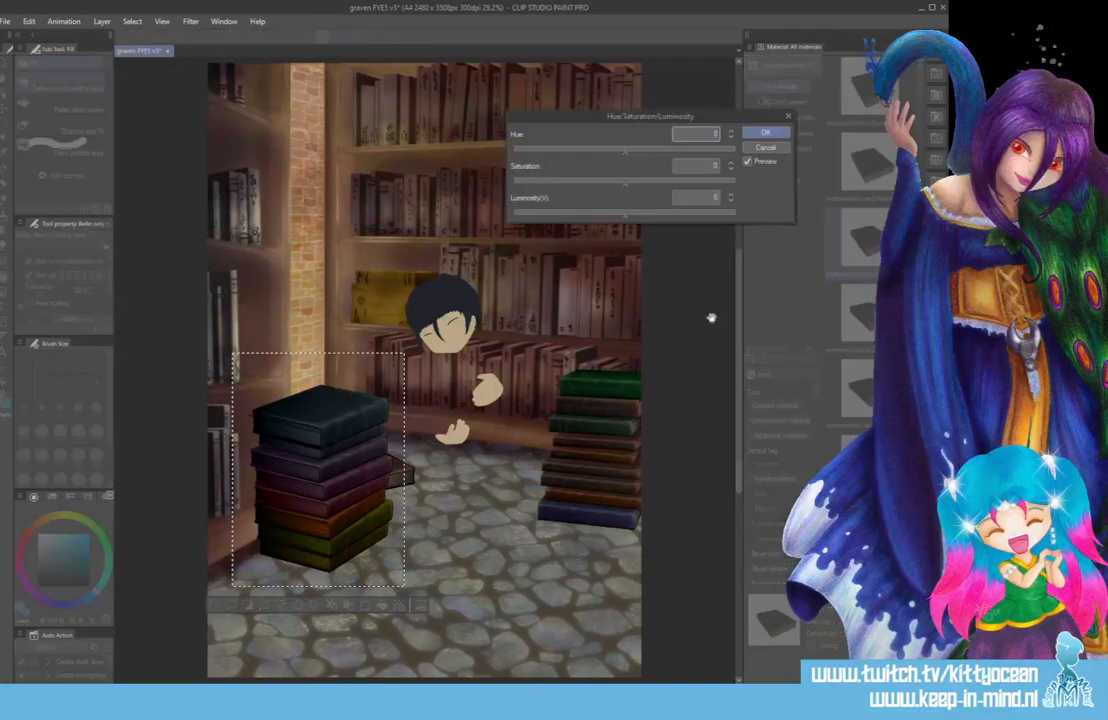
left_click_drag(571, 186, 570, 187)
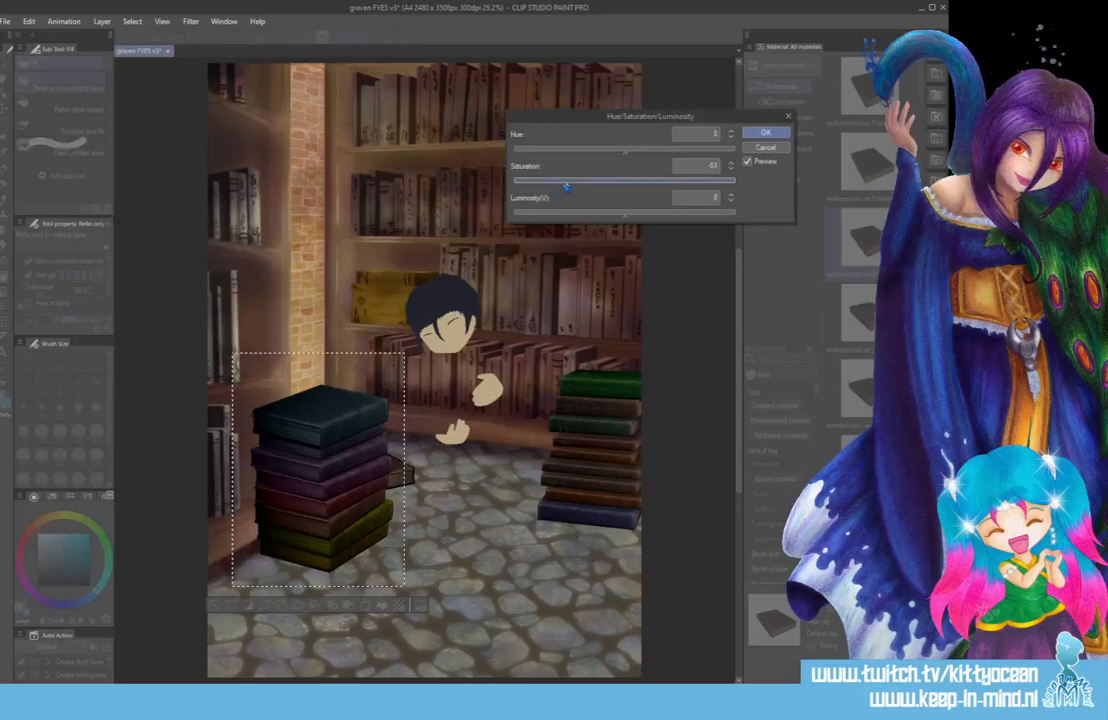
left_click(765, 132)
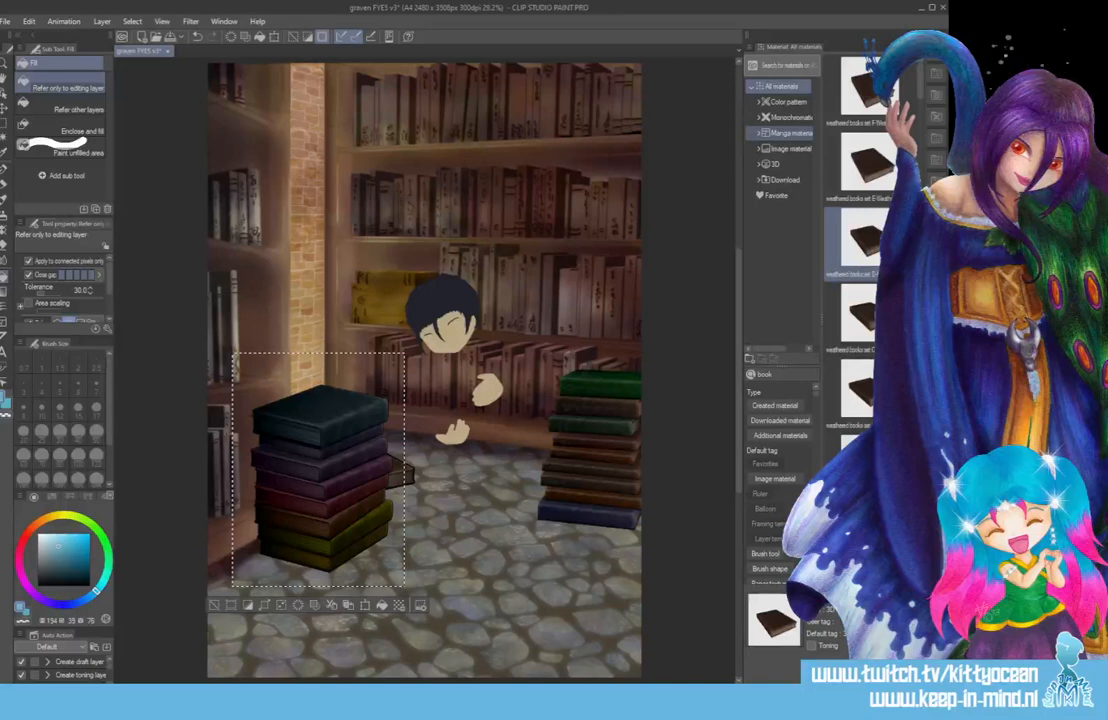
- Open the detailed shadow settings for the top book's 3D object
key("ctrl+plus")
key("ctrl+plus")
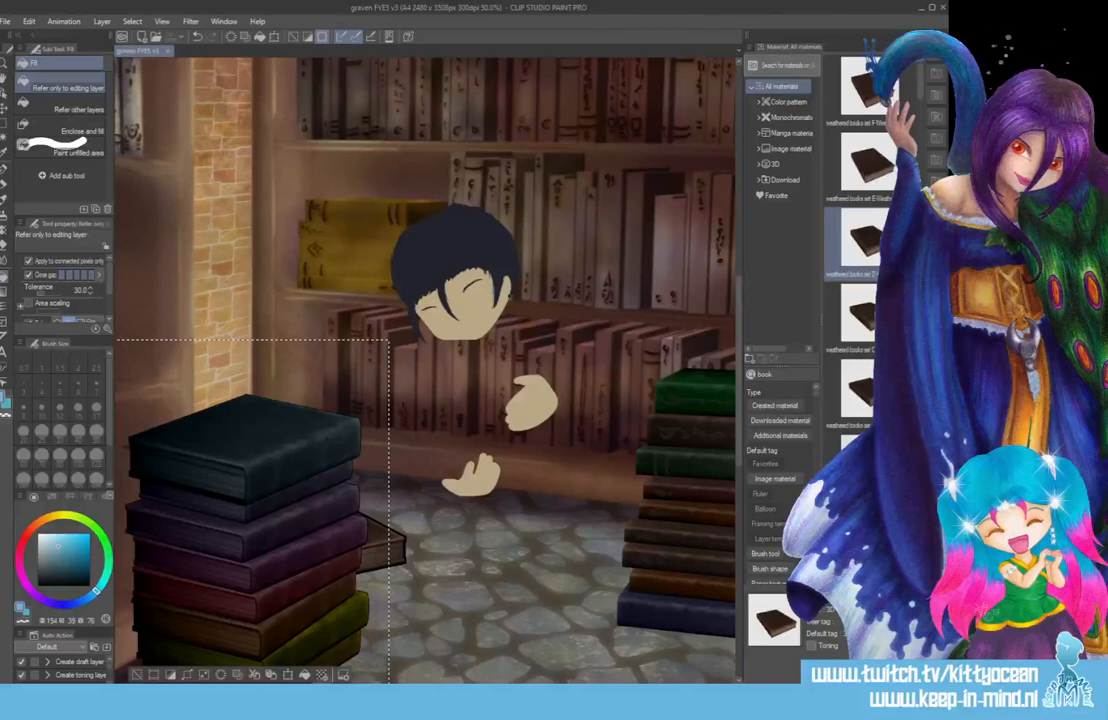
key("ctrl+plus")
key("ctrl+plus")
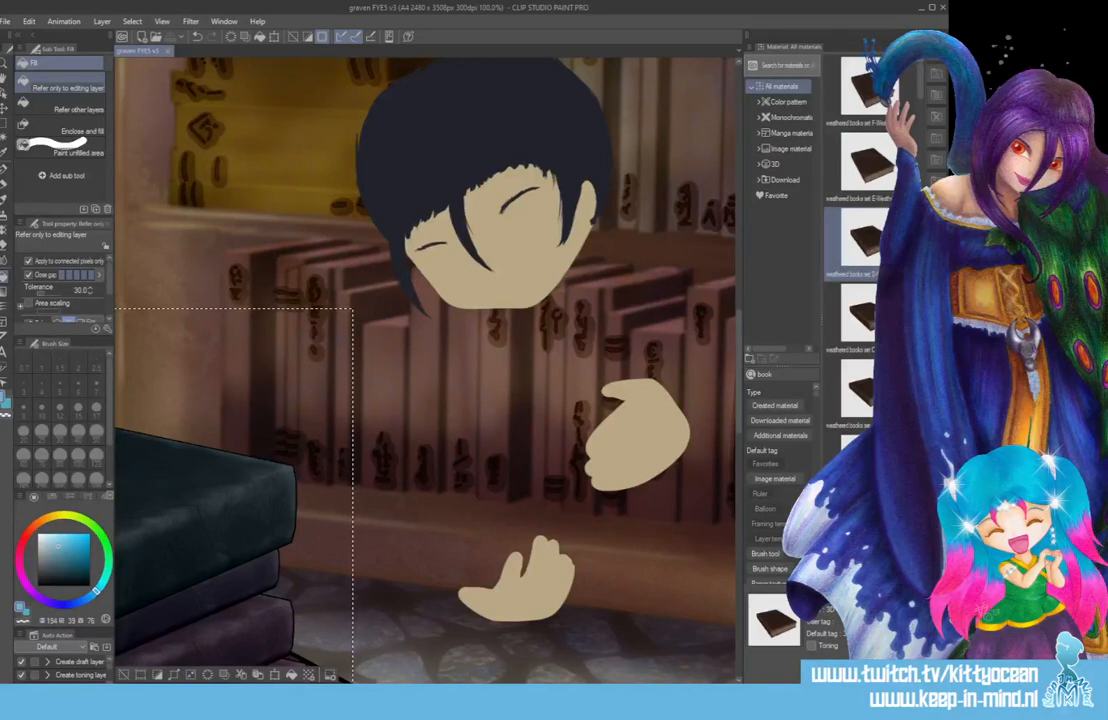
left_click_drag(410, 681, 315, 681)
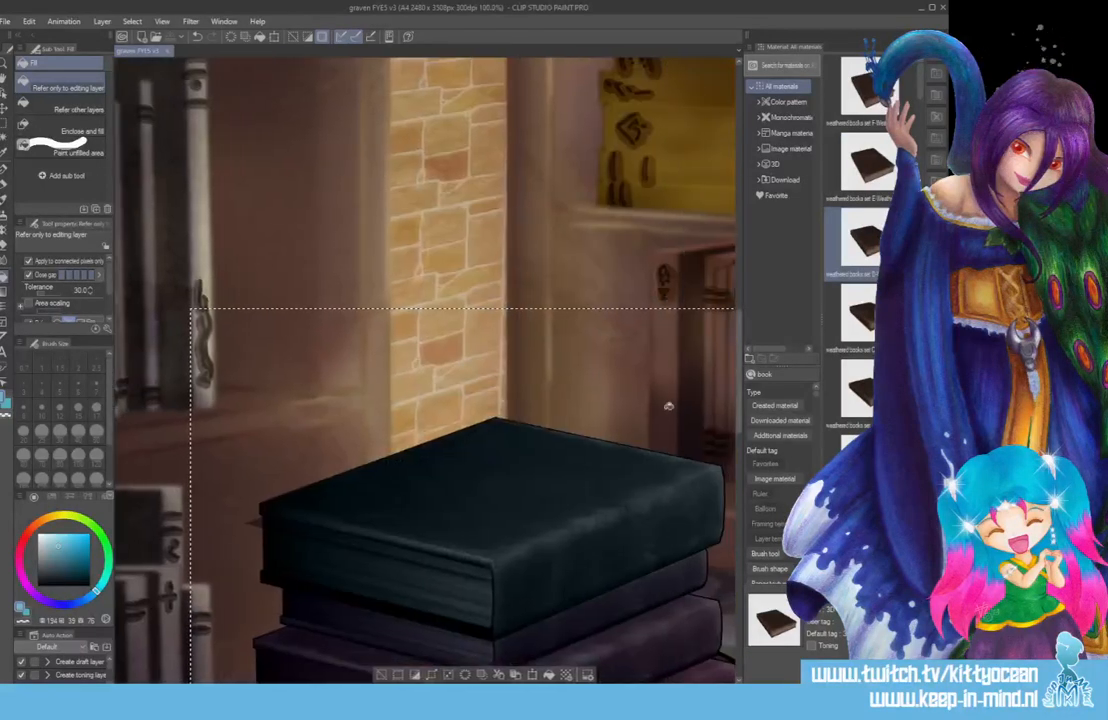
left_click_drag(739, 347, 735, 381)
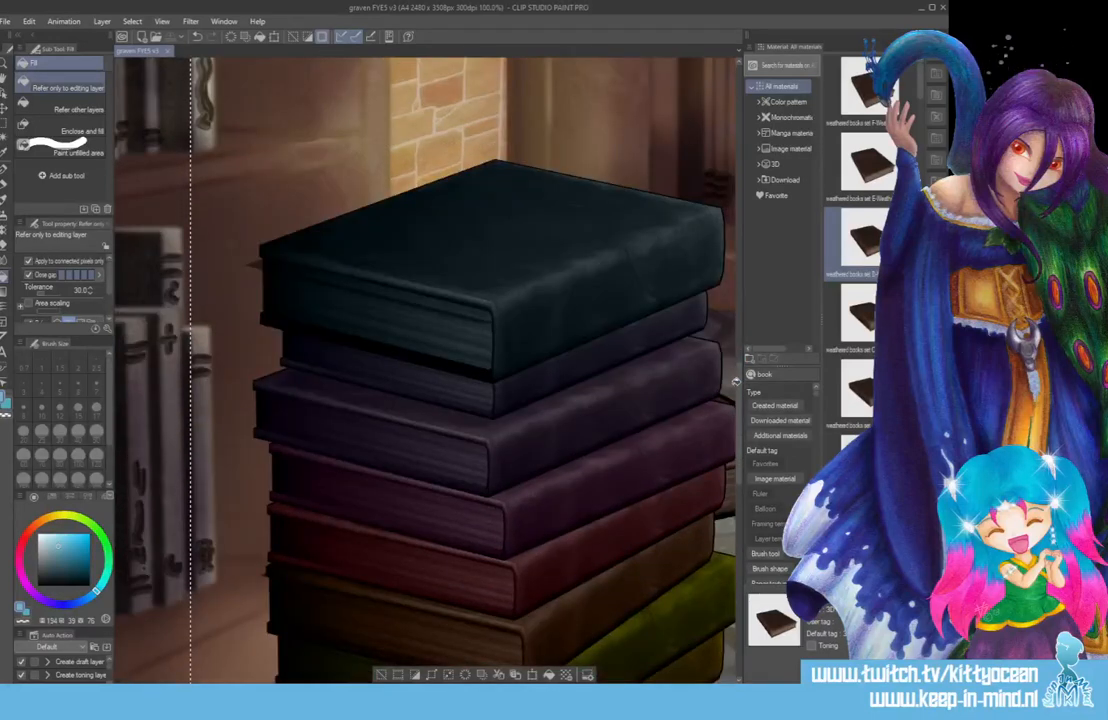
key("e")
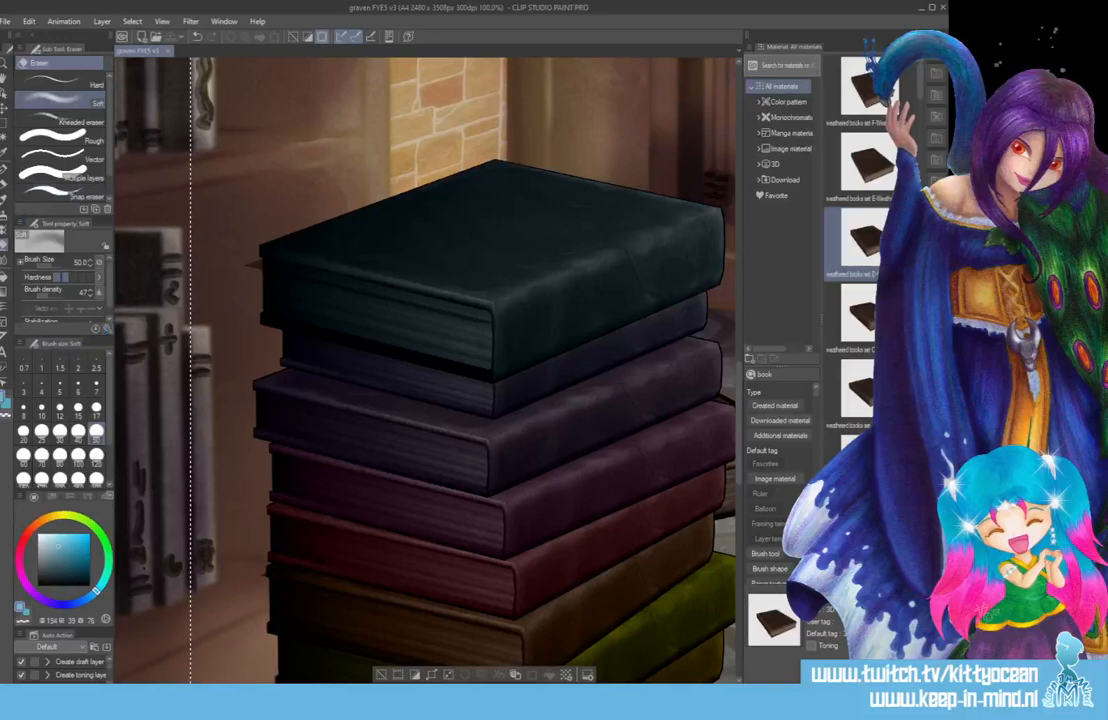
left_click(3, 93)
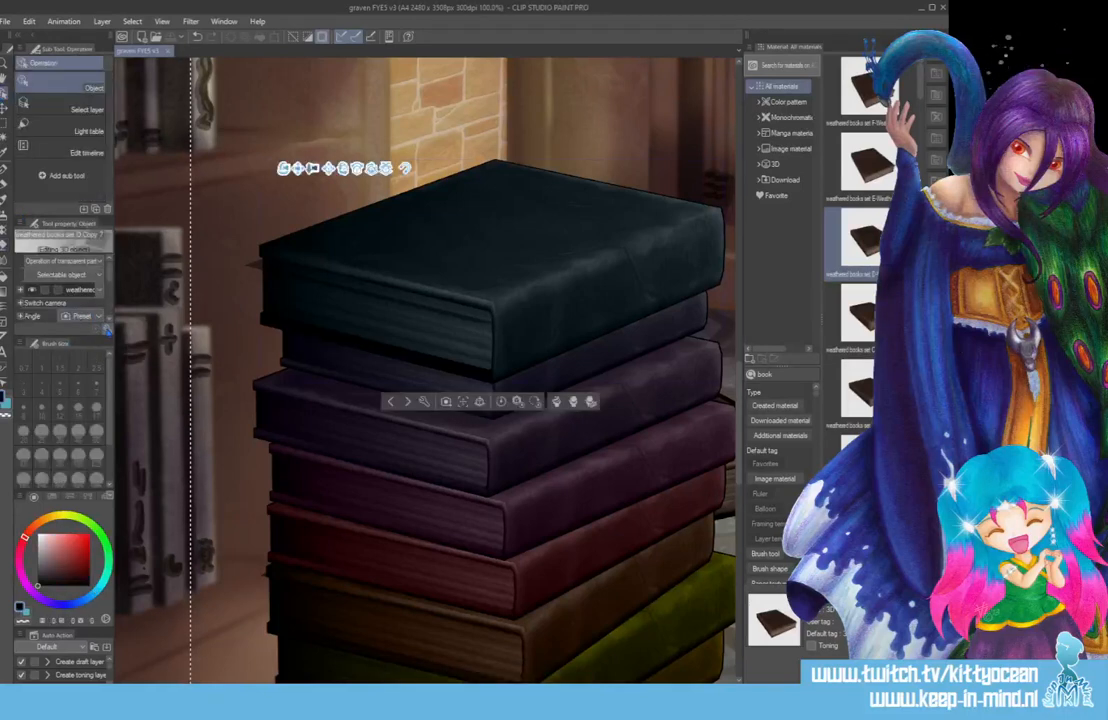
left_click(107, 328)
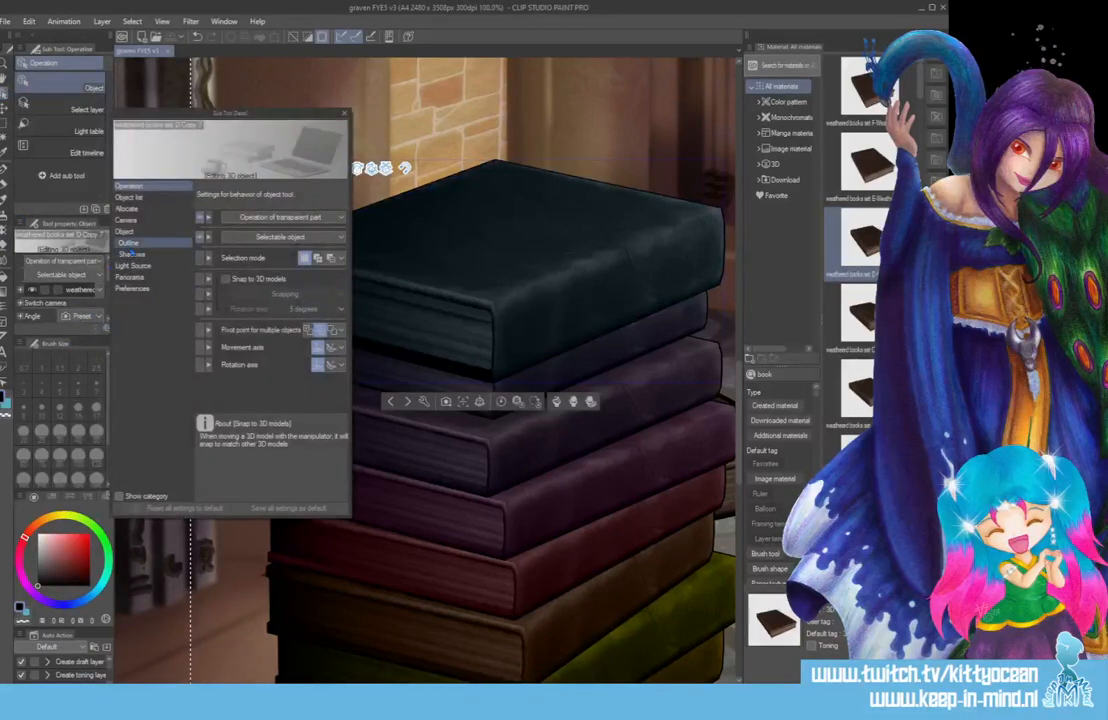
left_click(128, 243)
left_click(131, 254)
- Stop the top book from casting shadows on the ground, keeping the light source applied to it
left_click(224, 217)
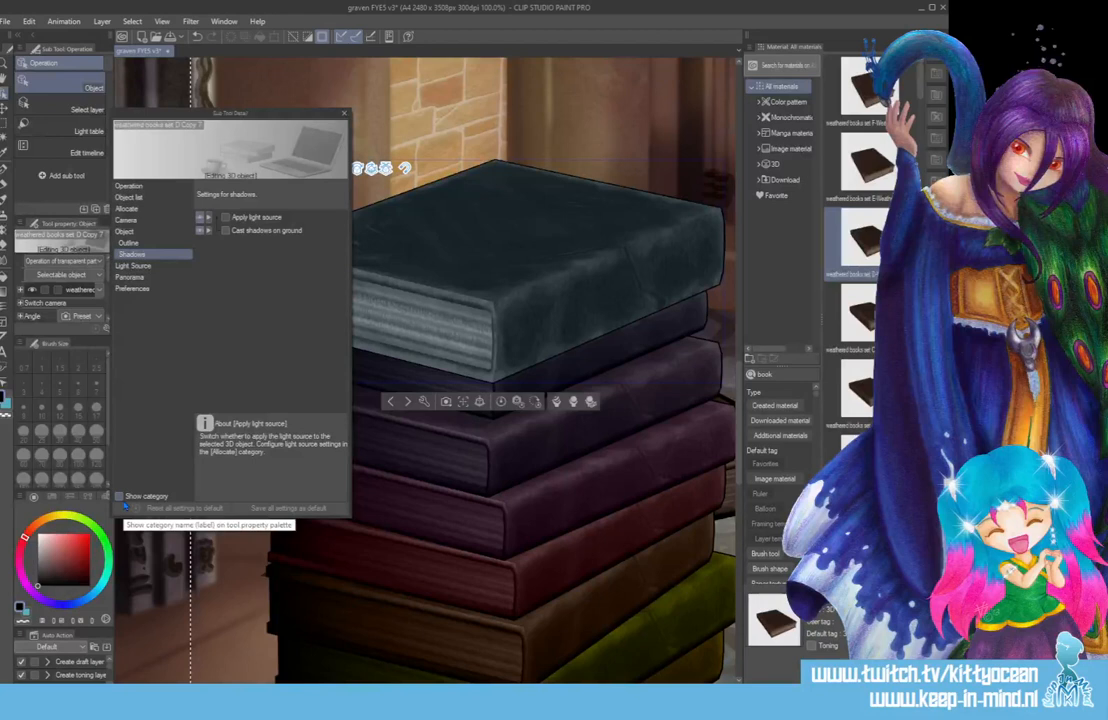
left_click(225, 217)
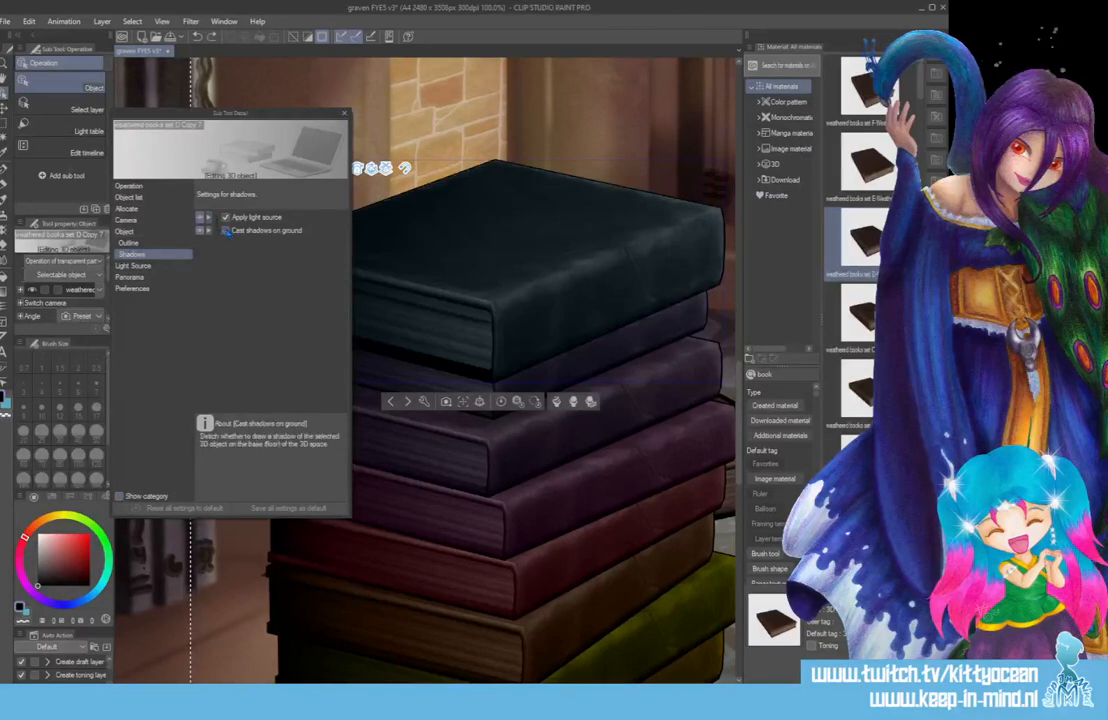
left_click(226, 231)
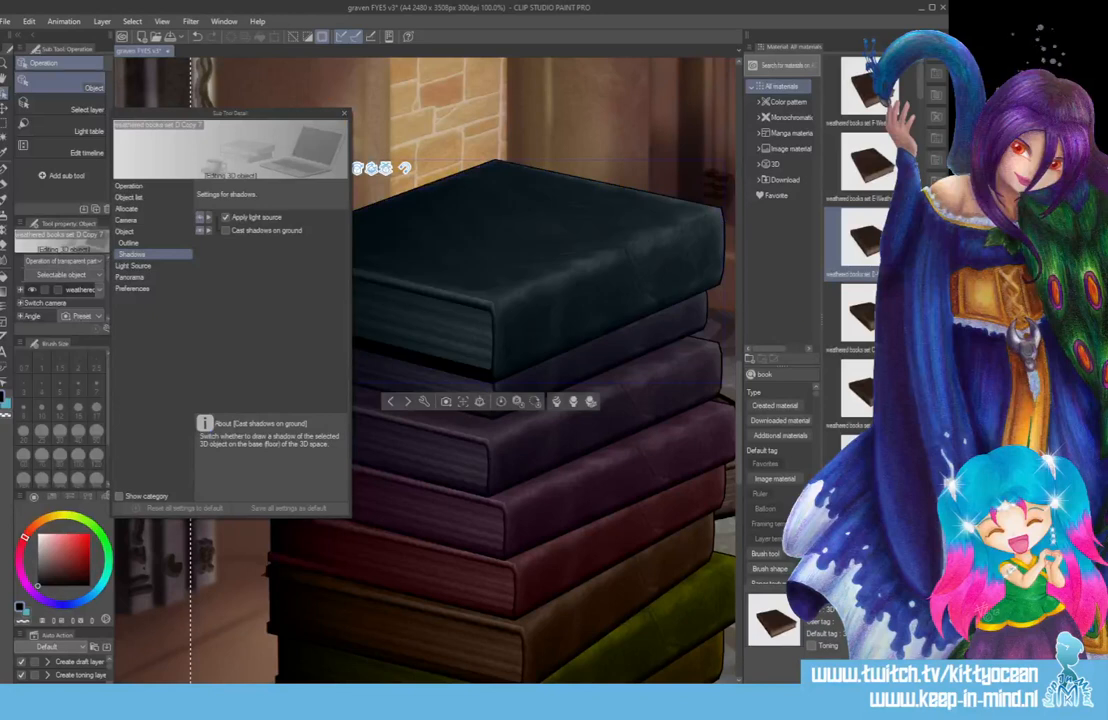
- Disable shadows cast on the ground for the second to fifth books from the top of the pile
left_click(226, 231)
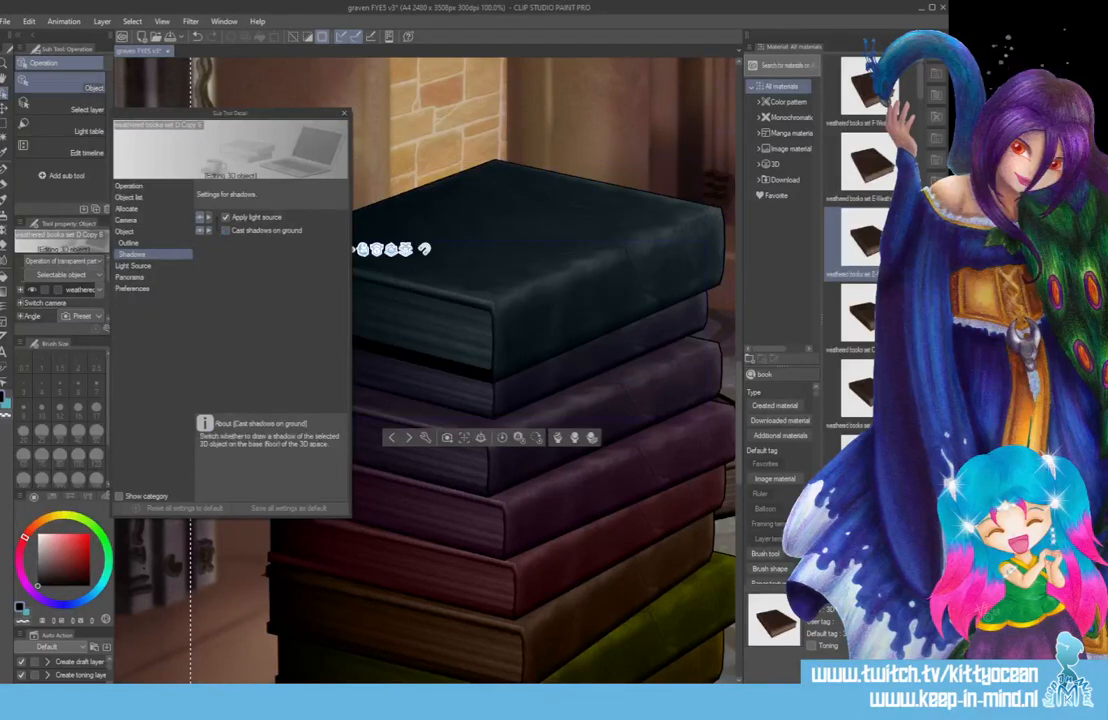
left_click(226, 231)
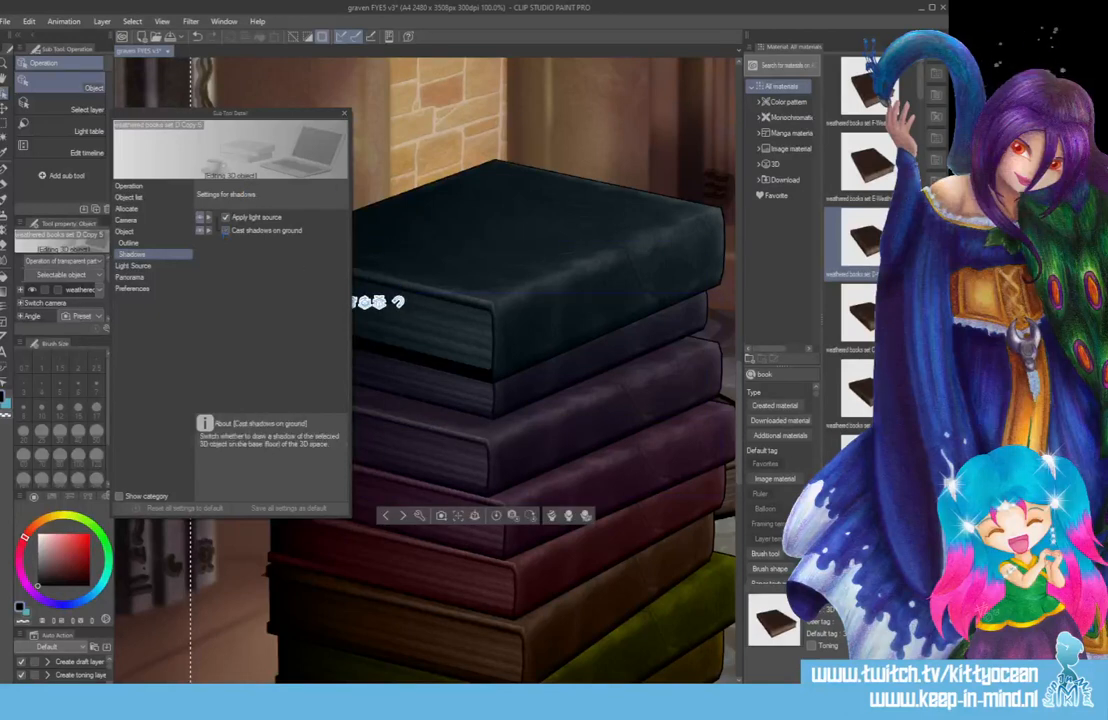
left_click(522, 498)
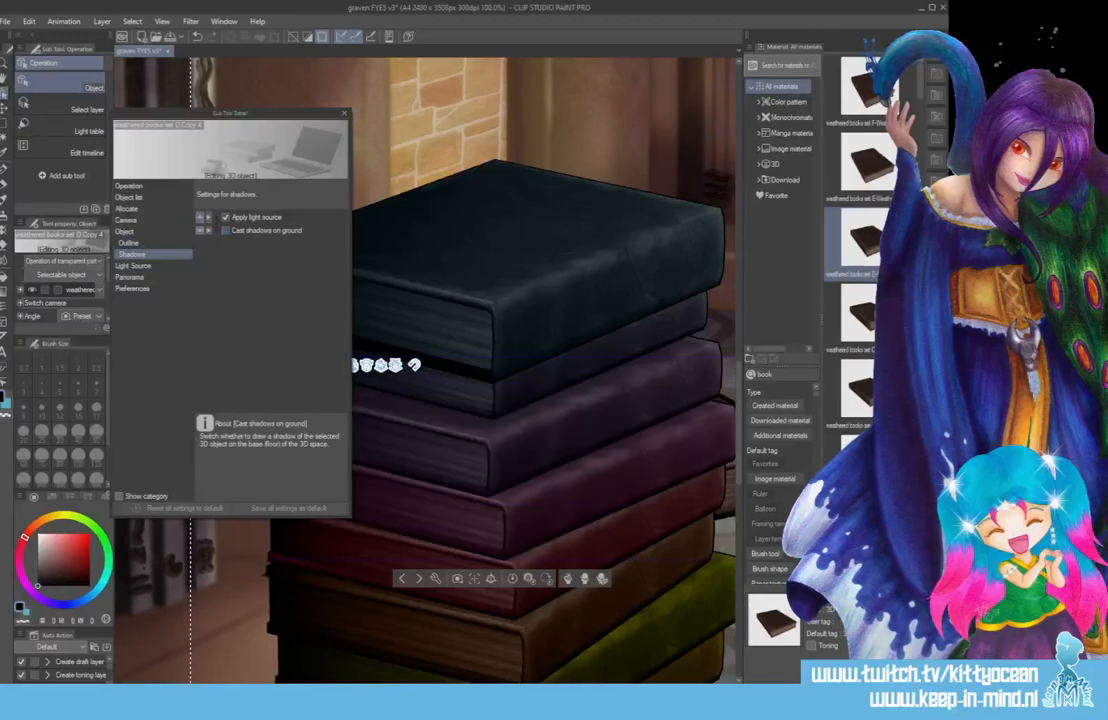
left_click(540, 561)
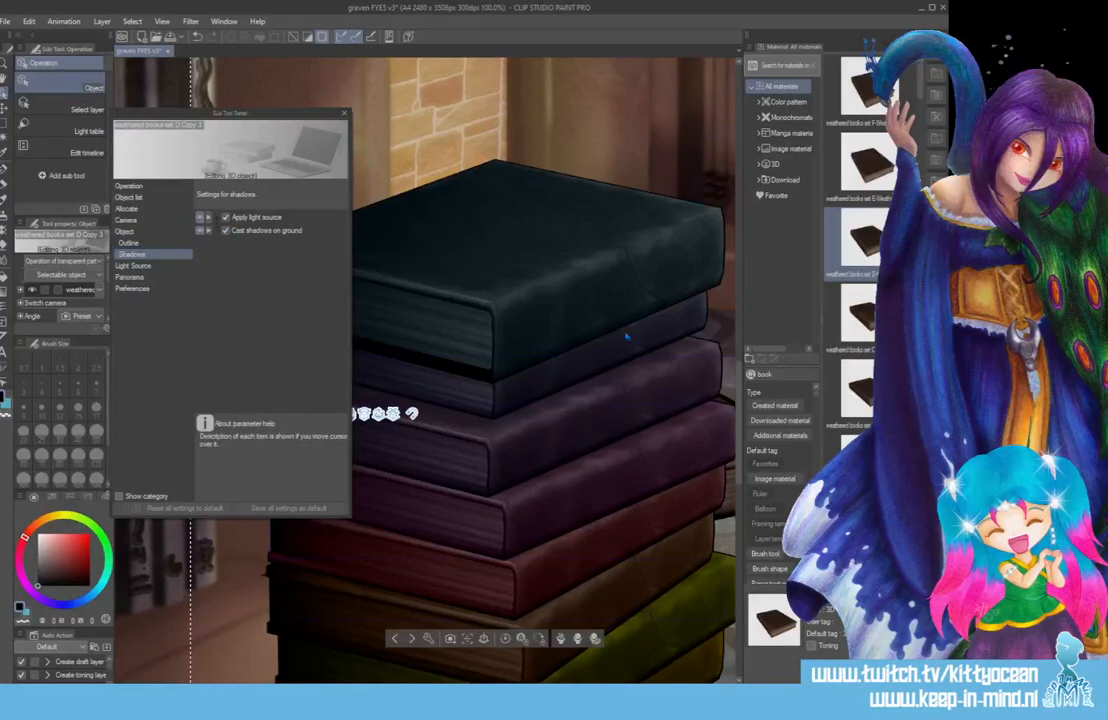
left_click(226, 231)
- Disable ground shadows for the orange-brown book and the green book below it, and close the detailed settings
left_click(455, 338)
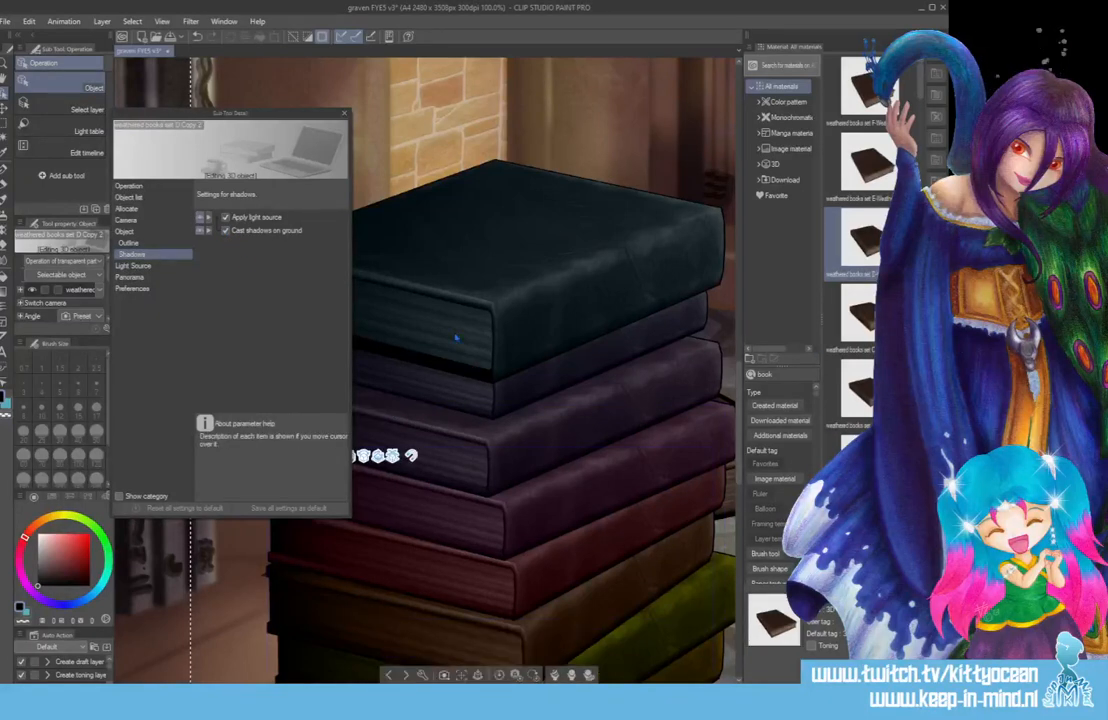
left_click(226, 231)
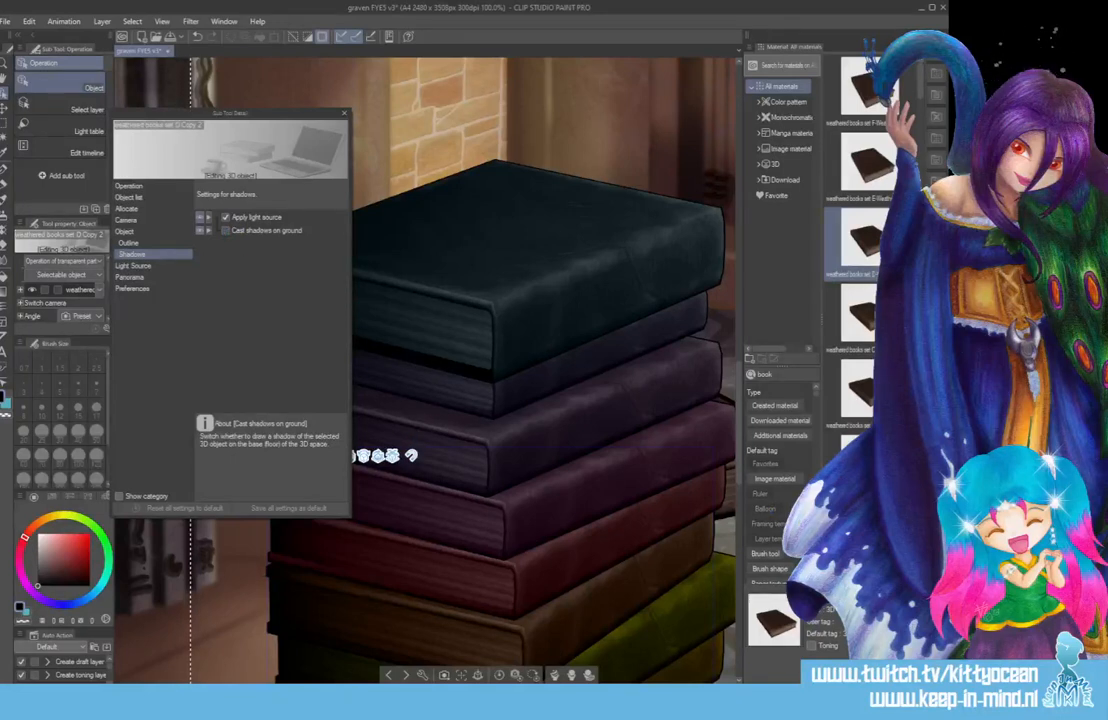
left_click(225, 230)
left_click(225, 230)
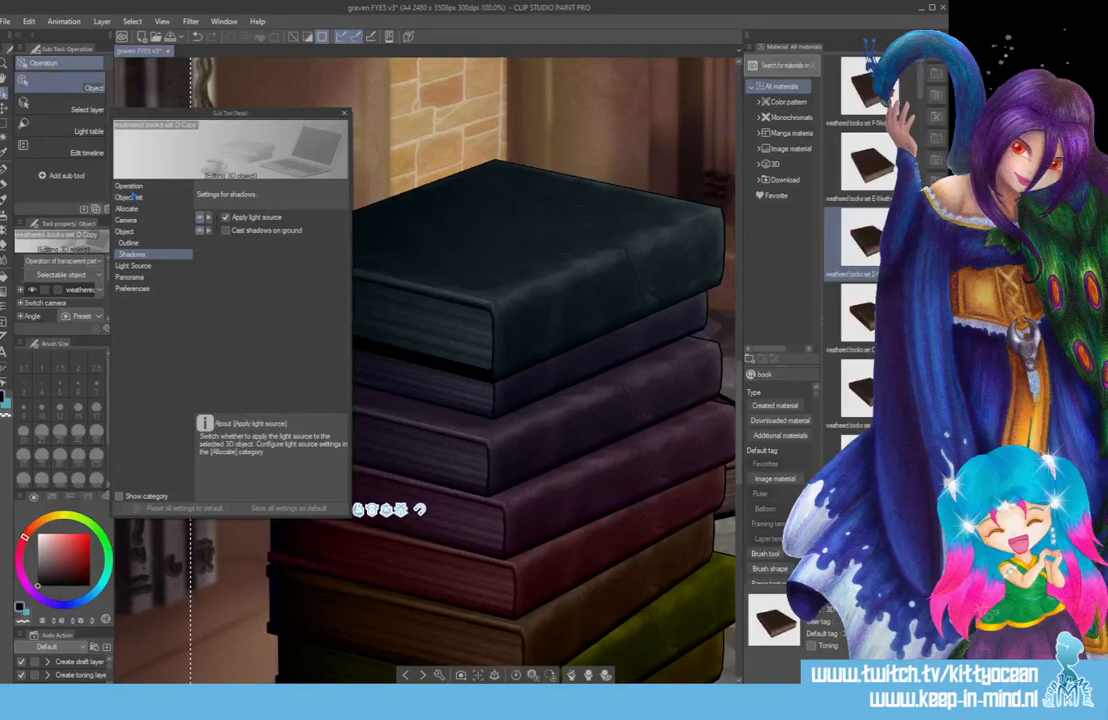
left_click(345, 114)
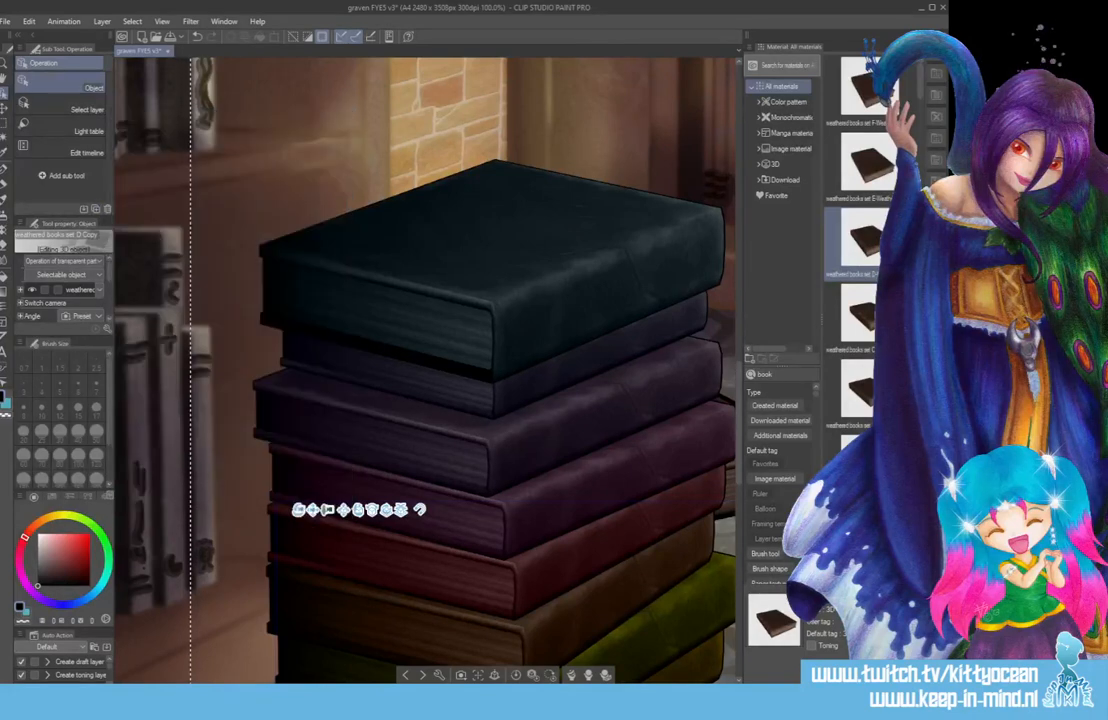
- Erase the colour tint from the top book's page edges with the Soft eraser at size 50
key("ctrl+shift+n")
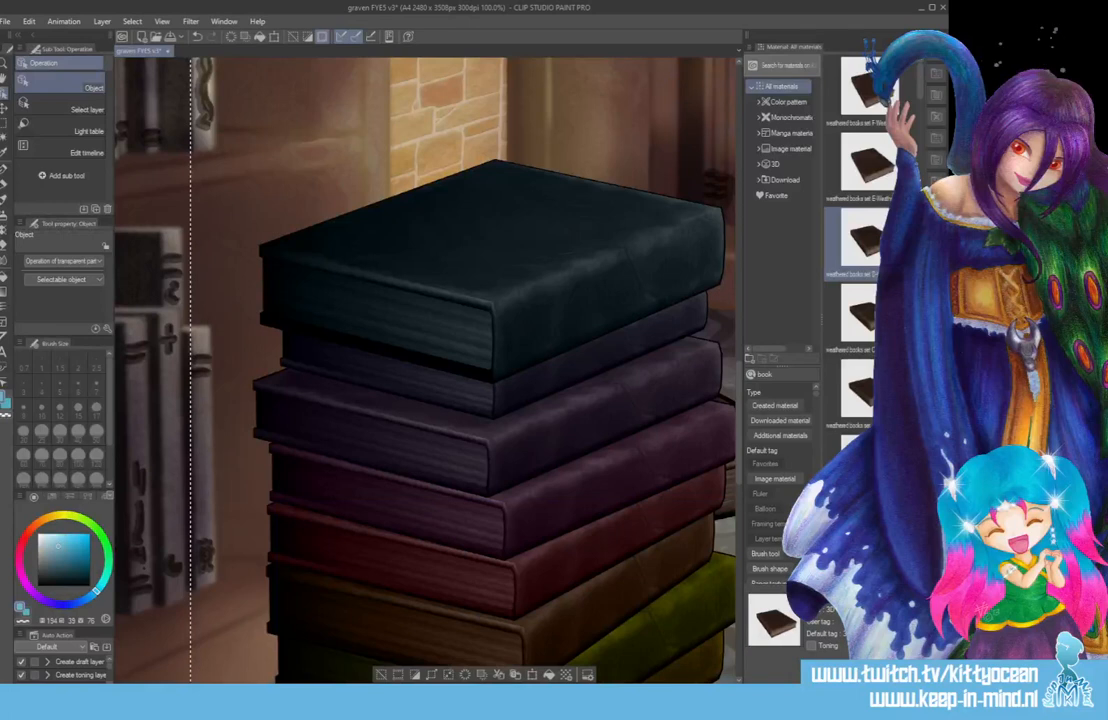
key("e")
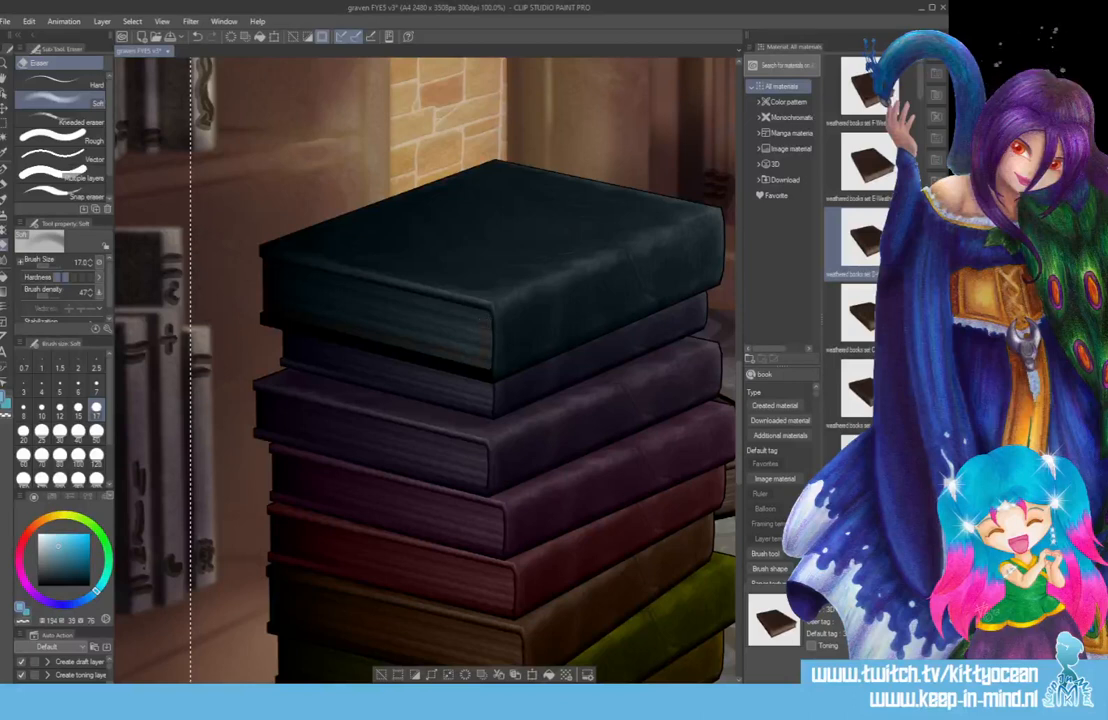
left_click(96, 430)
mouse_move(452, 319)
left_mouse_down()
mouse_move(482, 358)
mouse_move(271, 278)
mouse_move(466, 331)
mouse_move(315, 307)
mouse_move(405, 340)
mouse_move(446, 328)
mouse_move(291, 301)
mouse_move(281, 277)
mouse_move(467, 322)
mouse_move(366, 329)
left_mouse_up()
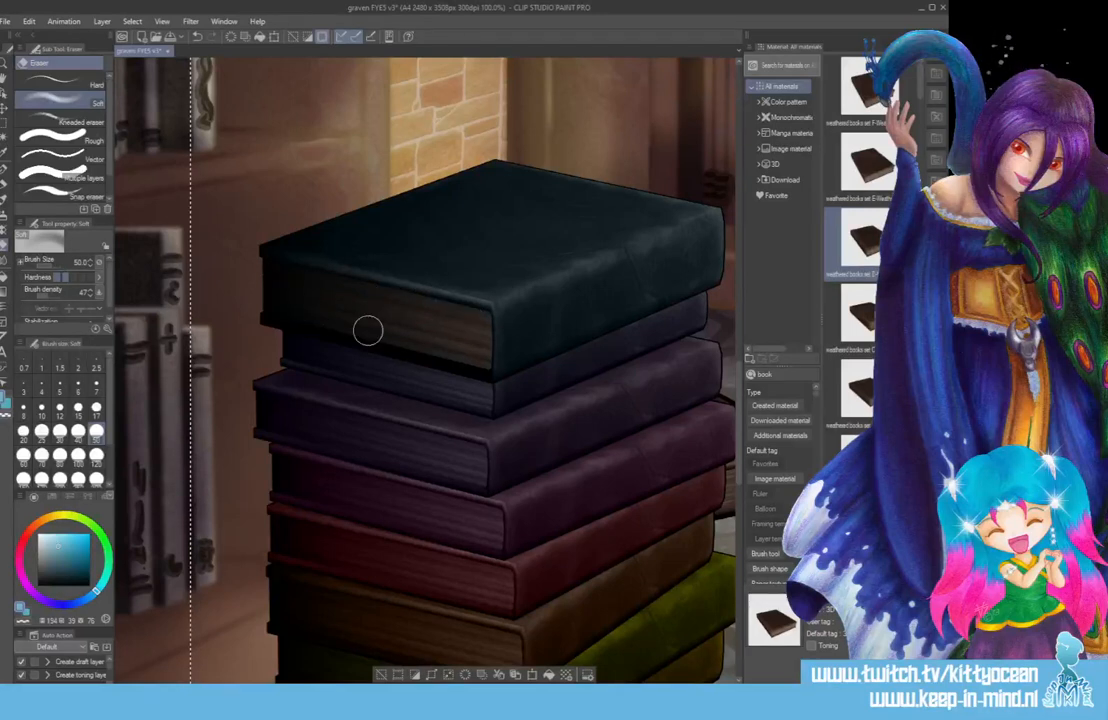
- Erase the colour tint from the page edges of the books further down the pile with the Hard eraser
left_click(90, 86)
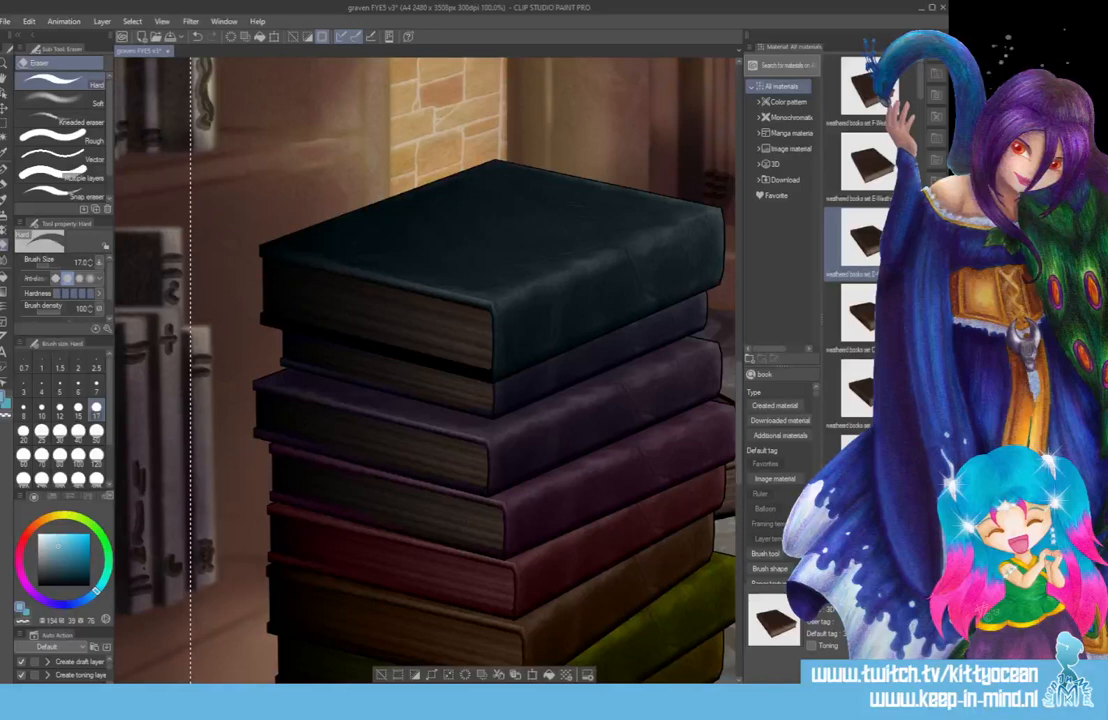
left_click_drag(740, 381, 697, 413)
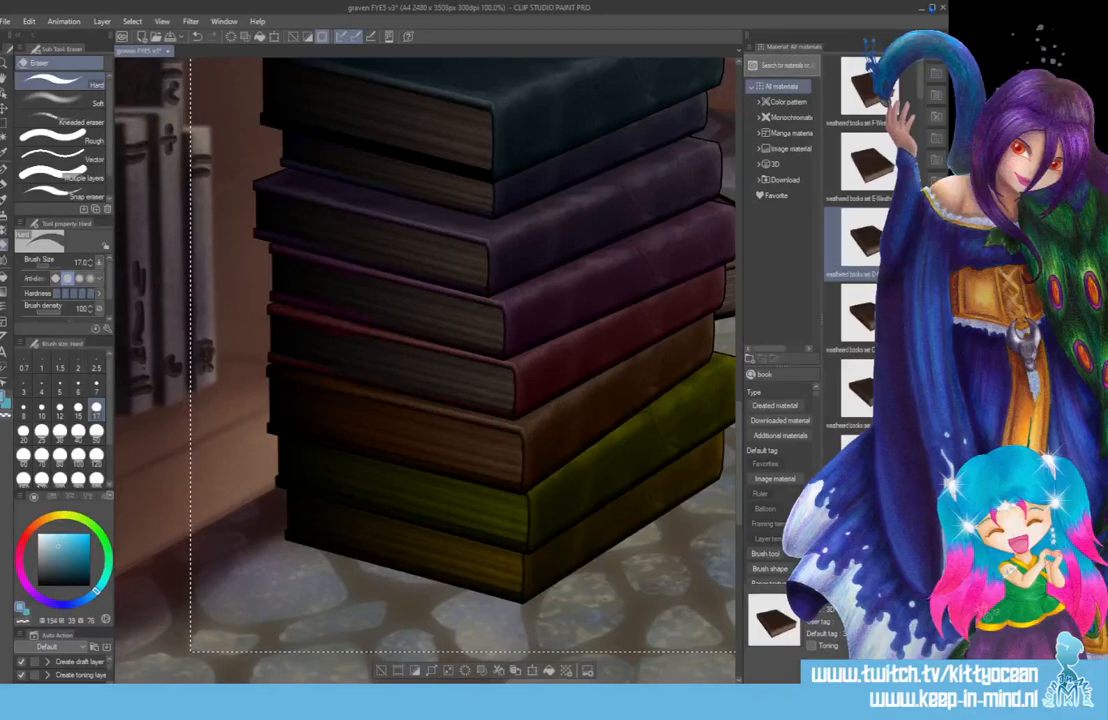
left_click(940, 35)
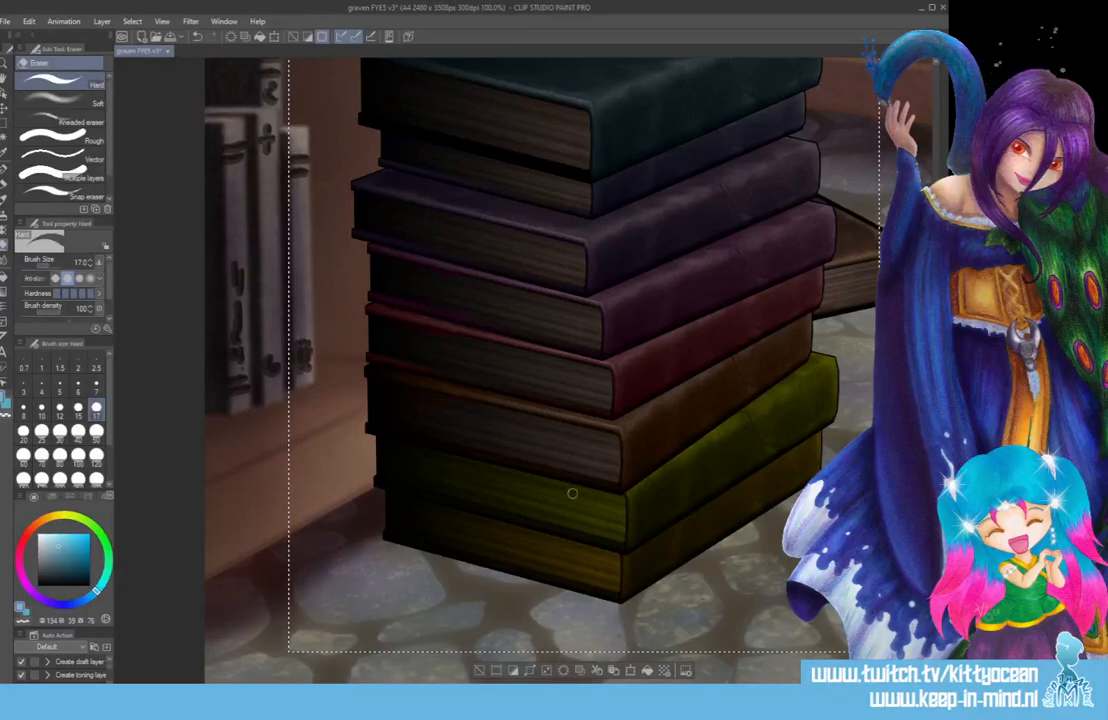
mouse_move(576, 511)
left_mouse_down()
mouse_move(614, 506)
mouse_move(620, 534)
mouse_move(619, 500)
mouse_move(614, 529)
mouse_move(453, 452)
mouse_move(560, 509)
mouse_move(483, 482)
mouse_move(523, 478)
left_mouse_up()
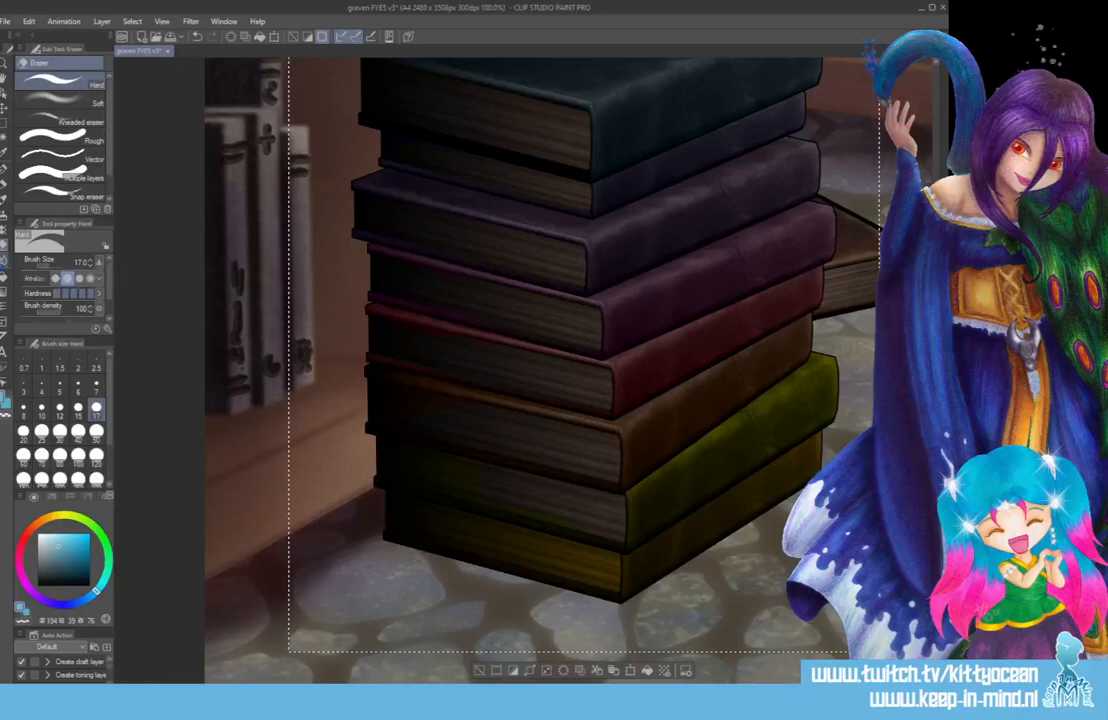
- Smooth the leftover tint with the Finger tip blender at size 15 and erase the tint from the bottom book's page edges
left_click(4, 261)
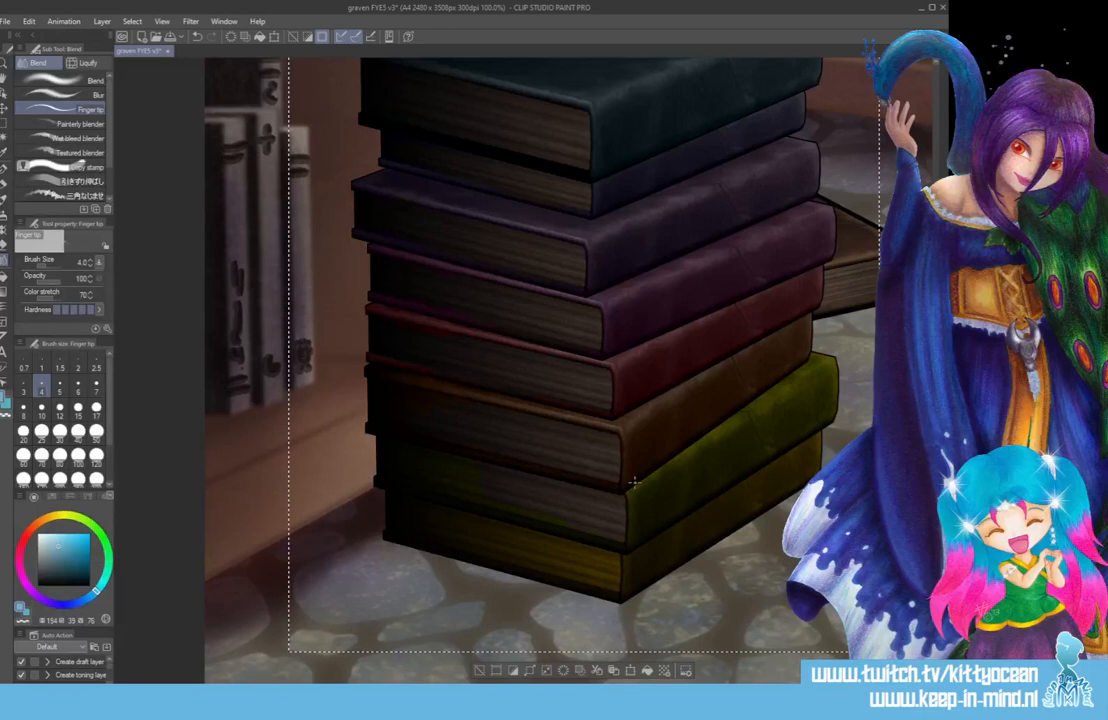
left_click(78, 409)
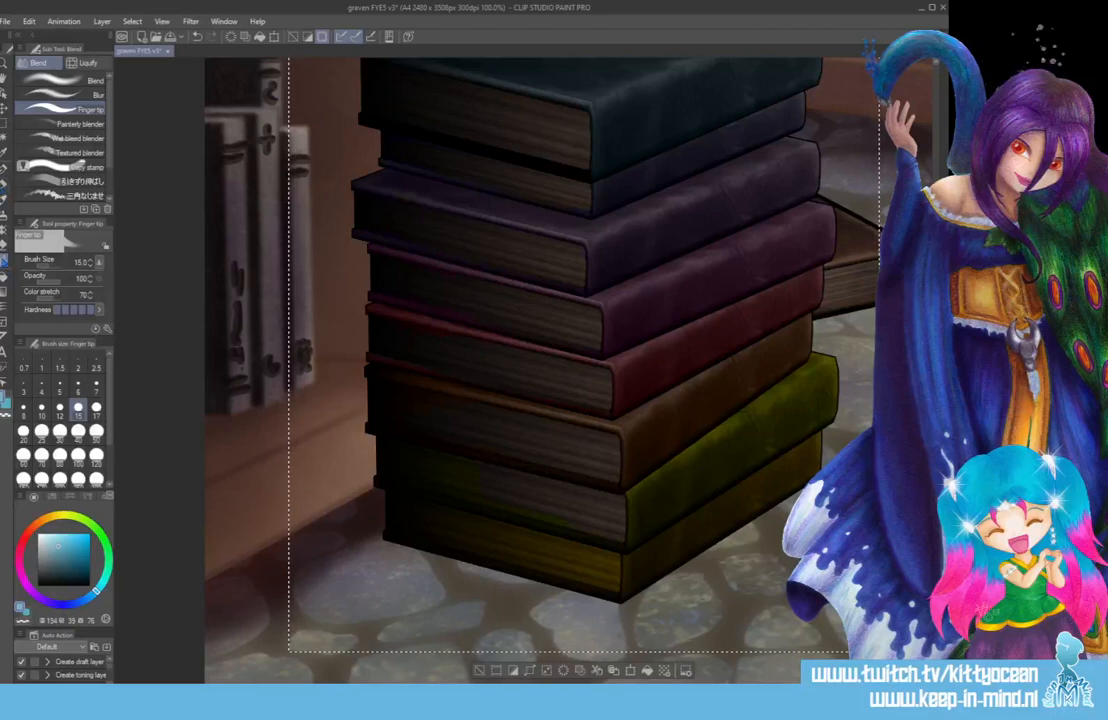
key("e")
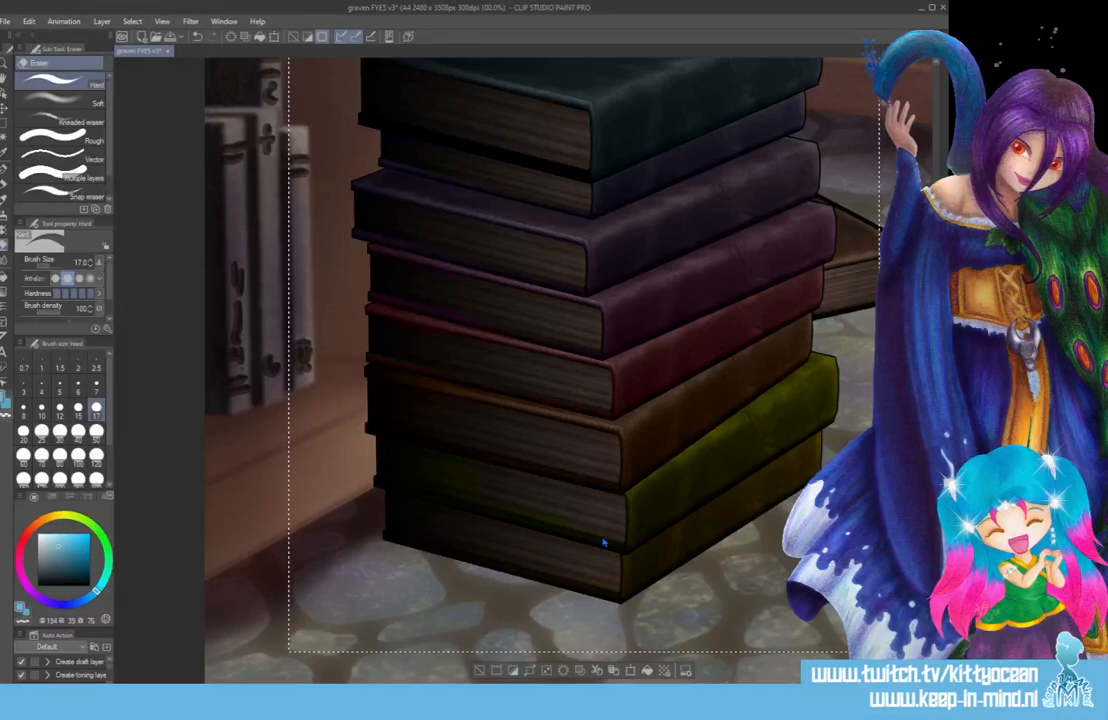
- Clear the selection around the left book pile
scroll(603, 541, "down", 4)
scroll(603, 541, "down", 1)
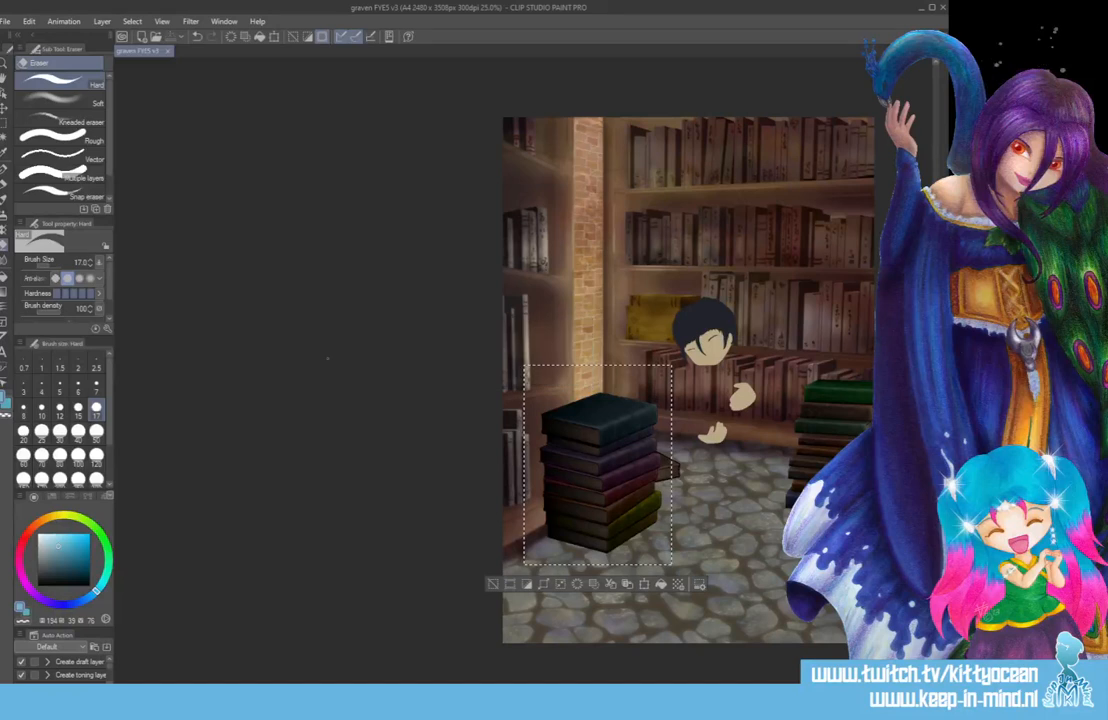
key("ctrl+d")
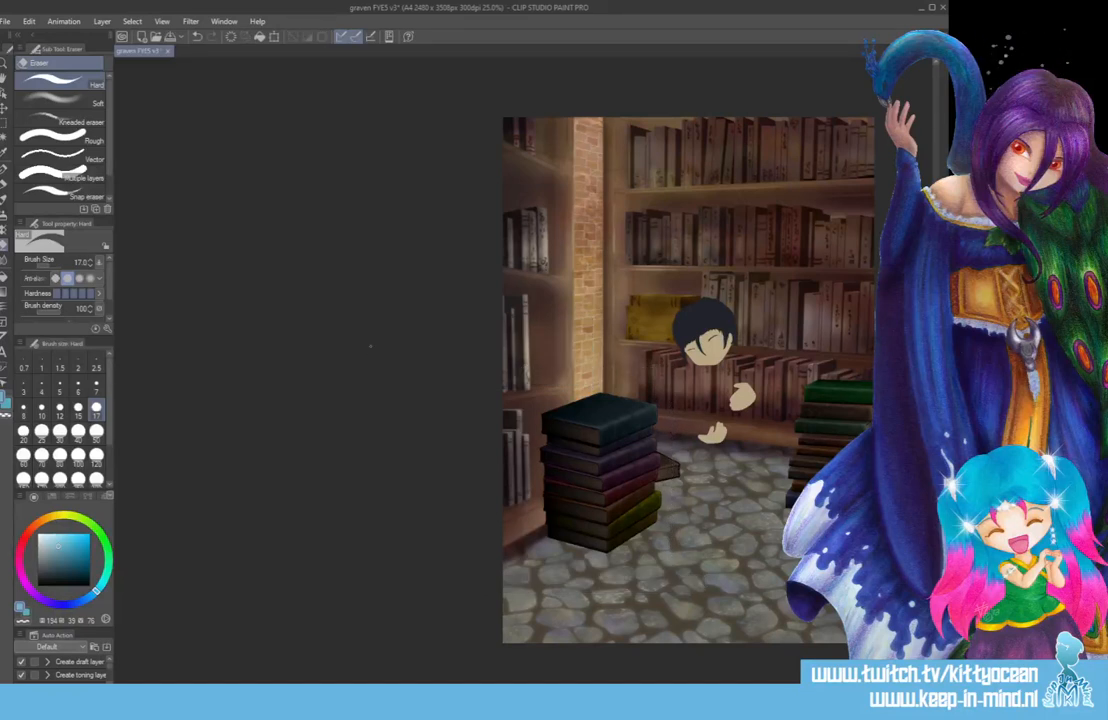
scroll(370, 347, "down", 2)
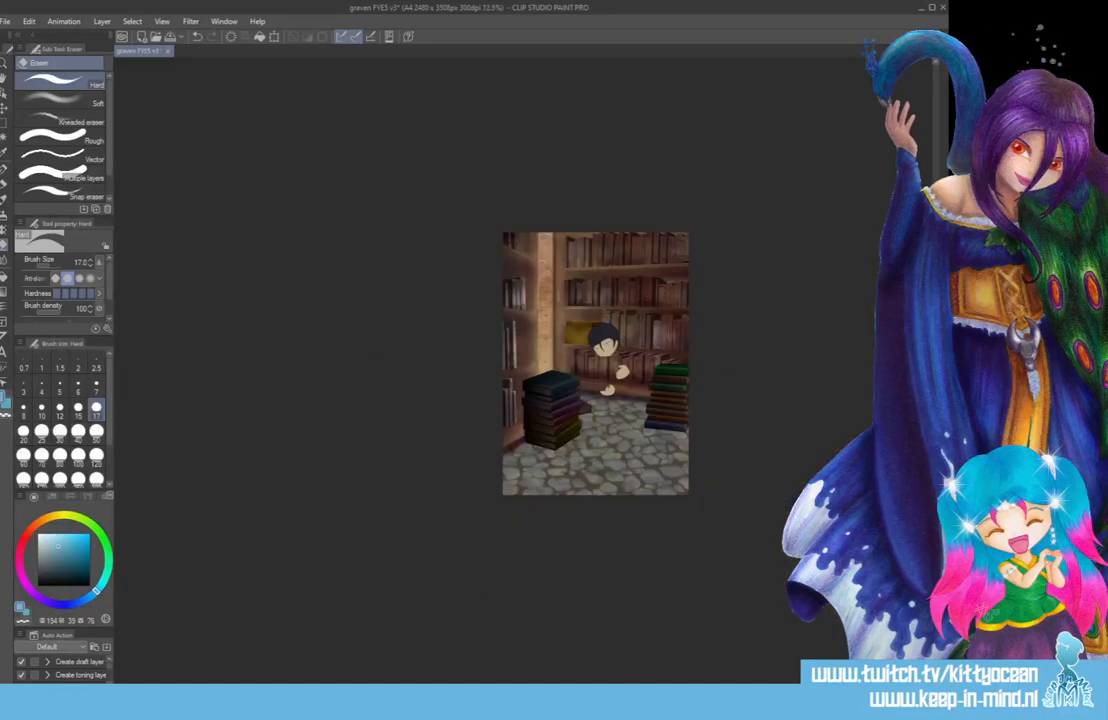
left_click_drag(596, 364, 470, 364)
scroll(522, 370, "up", 3)
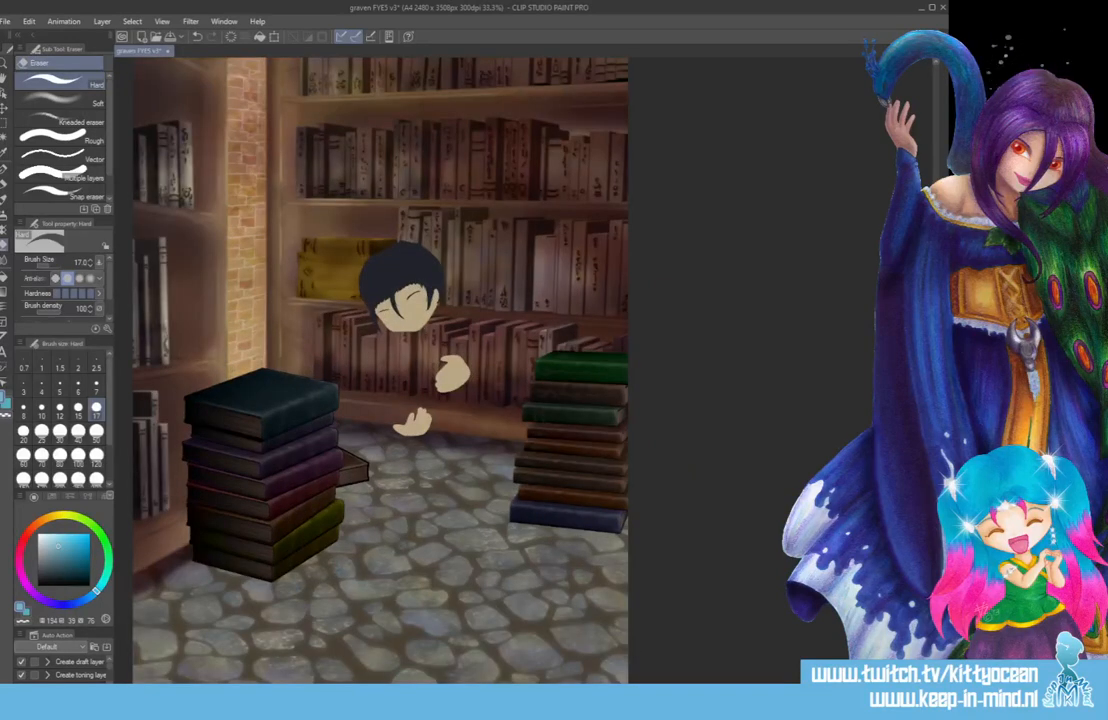
- Switch to Snipping Tool and capture the left book pile with part of its surroundings
key("alt+Tab")
key("alt+Tab")
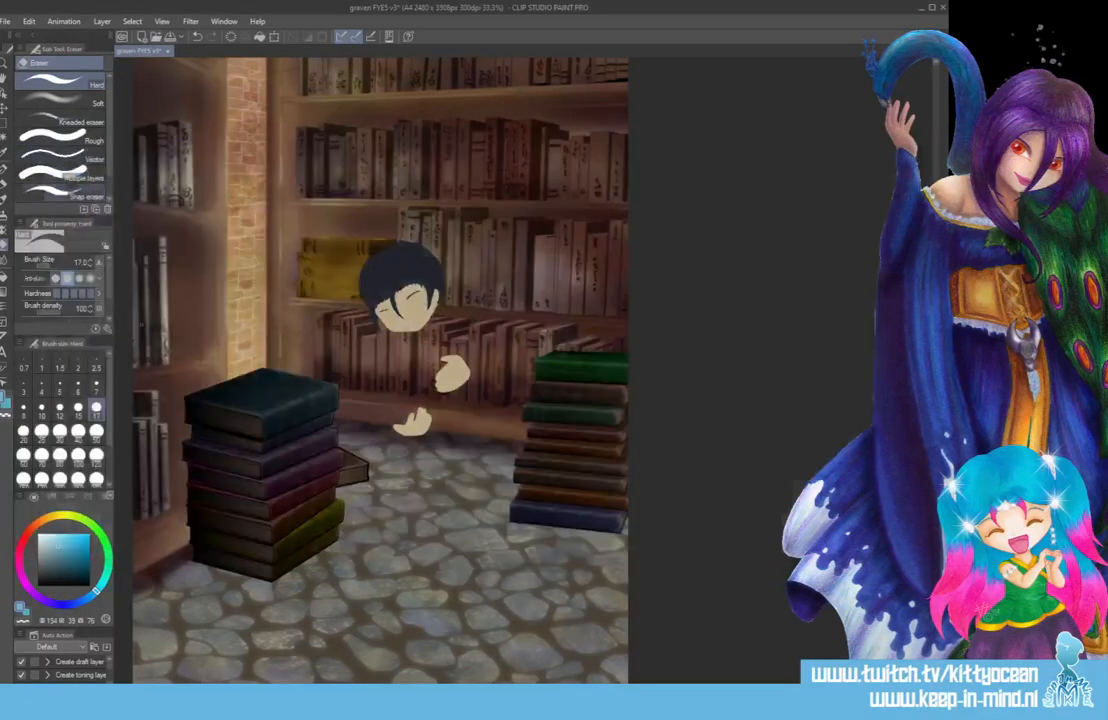
key("alt+Tab")
key("ctrl+n")
left_click_drag(153, 292, 392, 620)
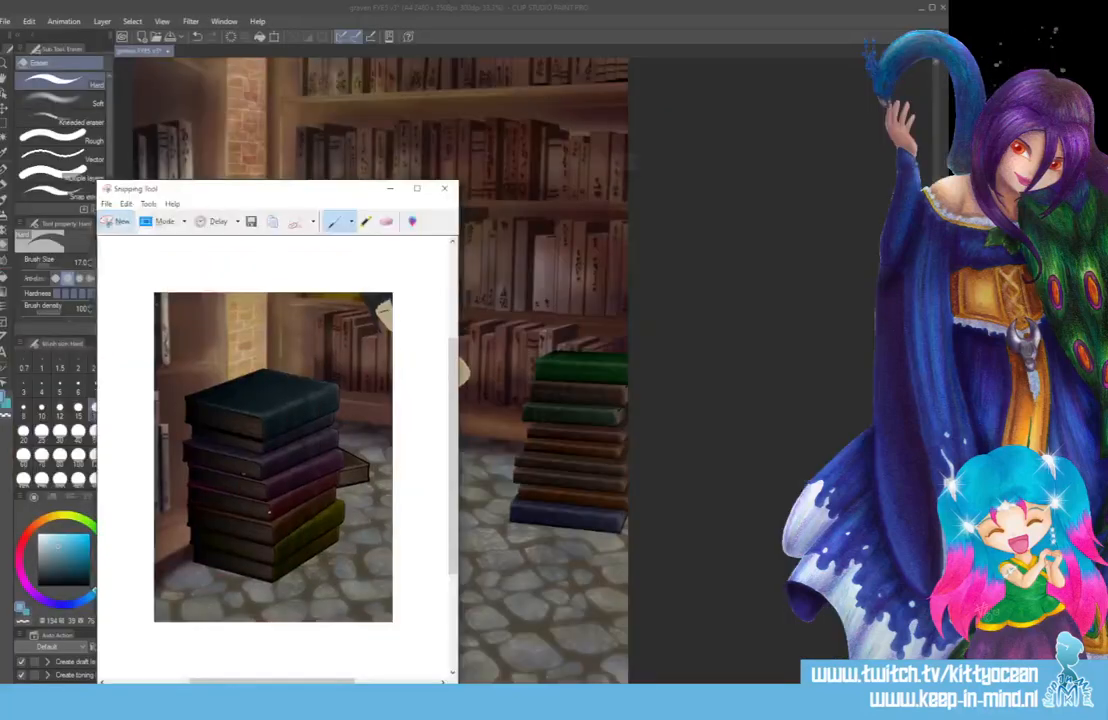
- Show the desktop, bring the captured snip forward and move its window partly off the screen
key("alt+Tab")
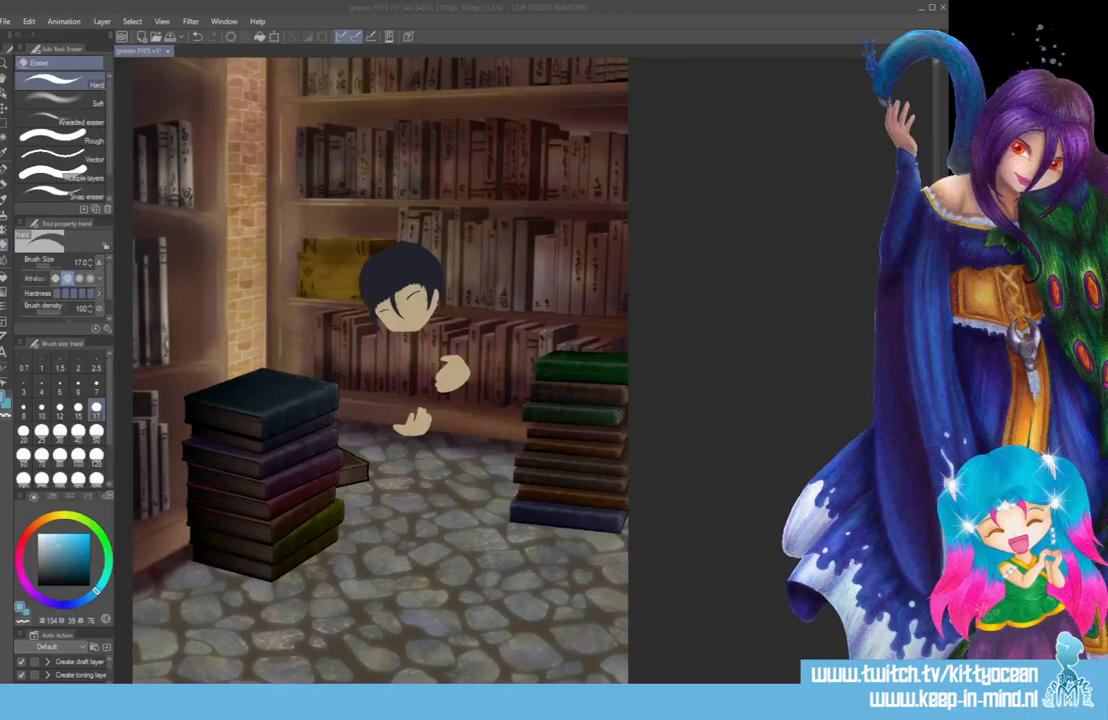
key("super+d")
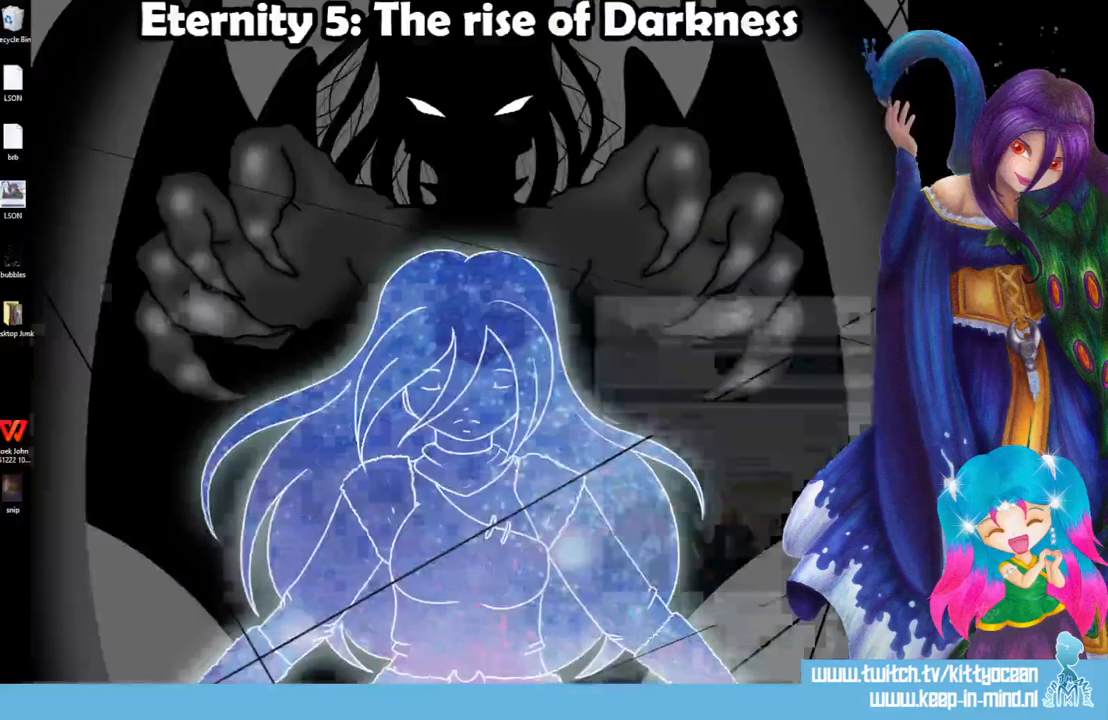
key("alt+Tab")
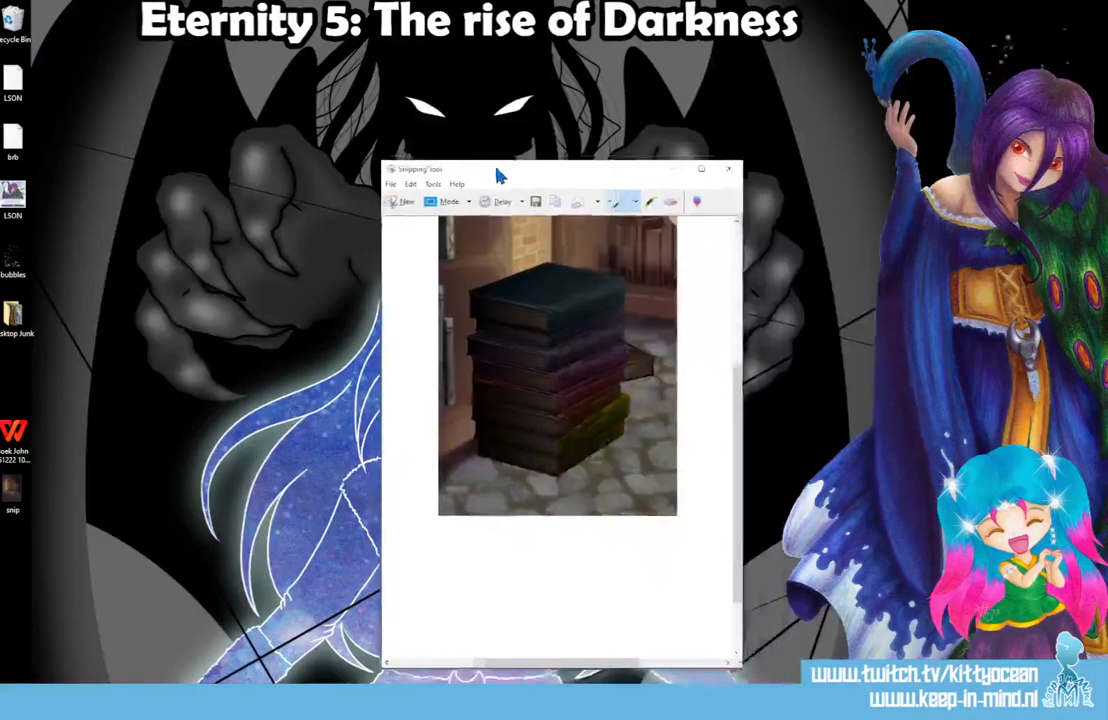
left_click_drag(485, 173, 5, 18)
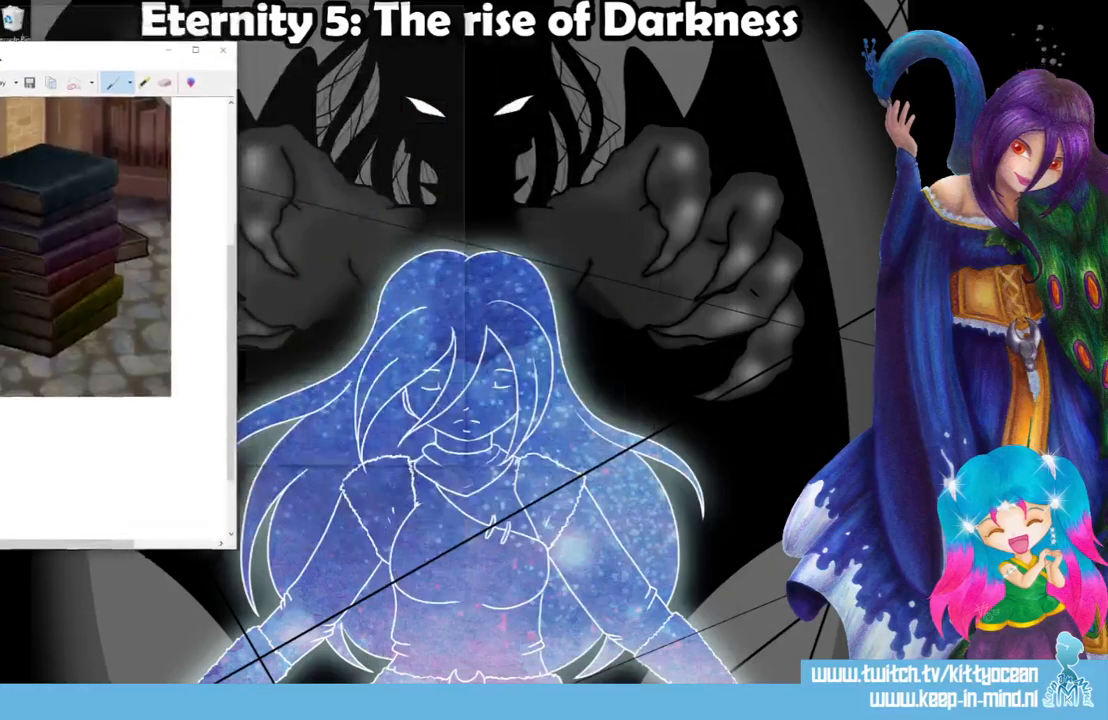
- Open Paint, paste the captured image of the book pile and view it enlarged
key("super+d")
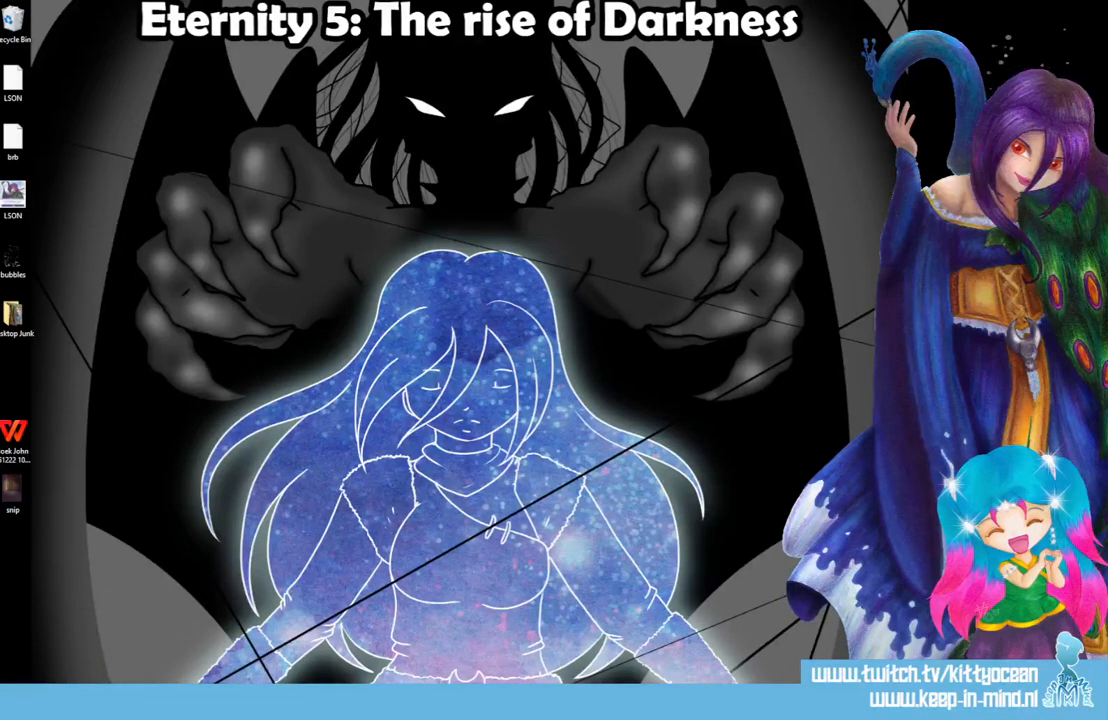
key("super")
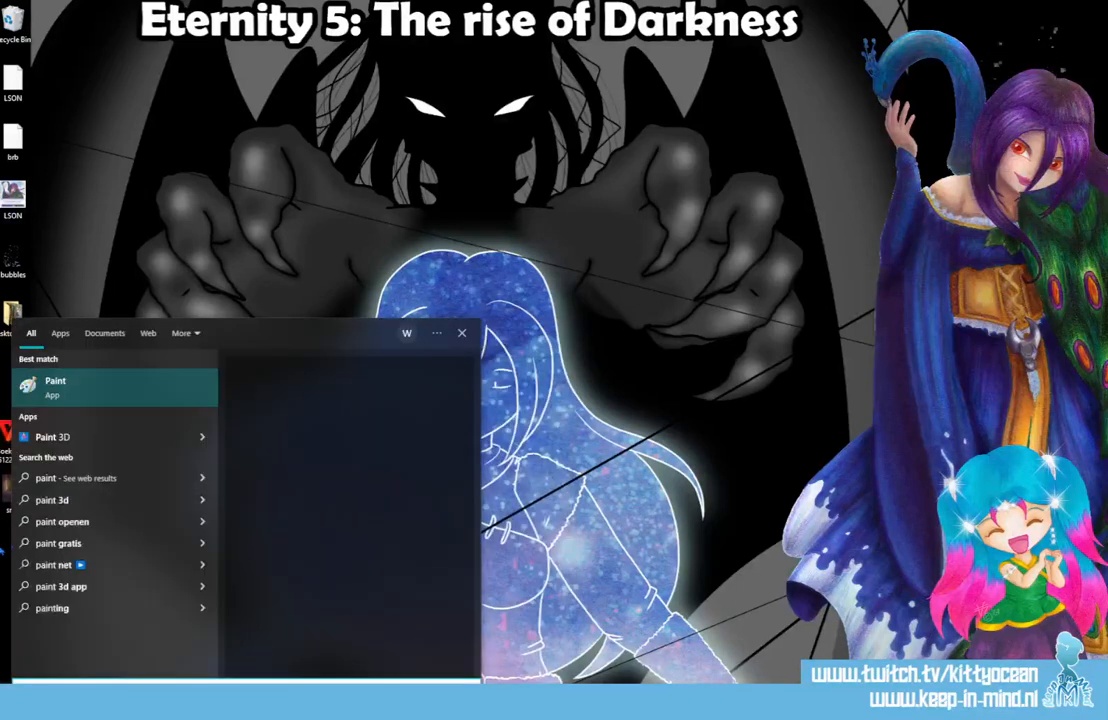
key("Return")
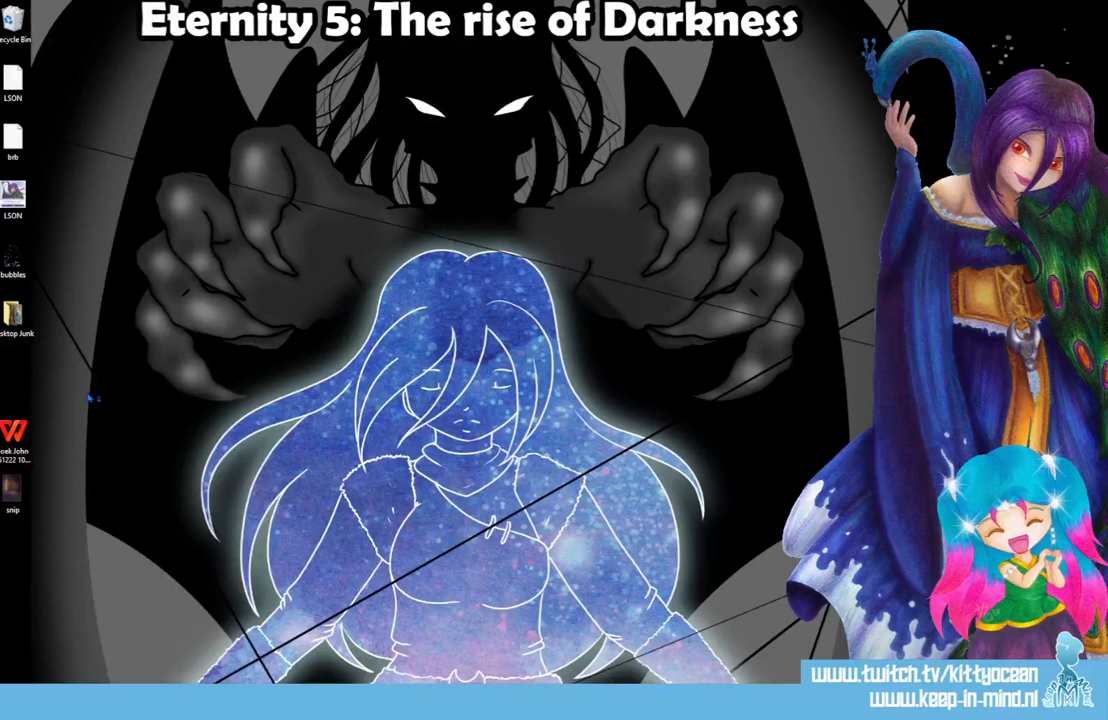
key("ctrl+v")
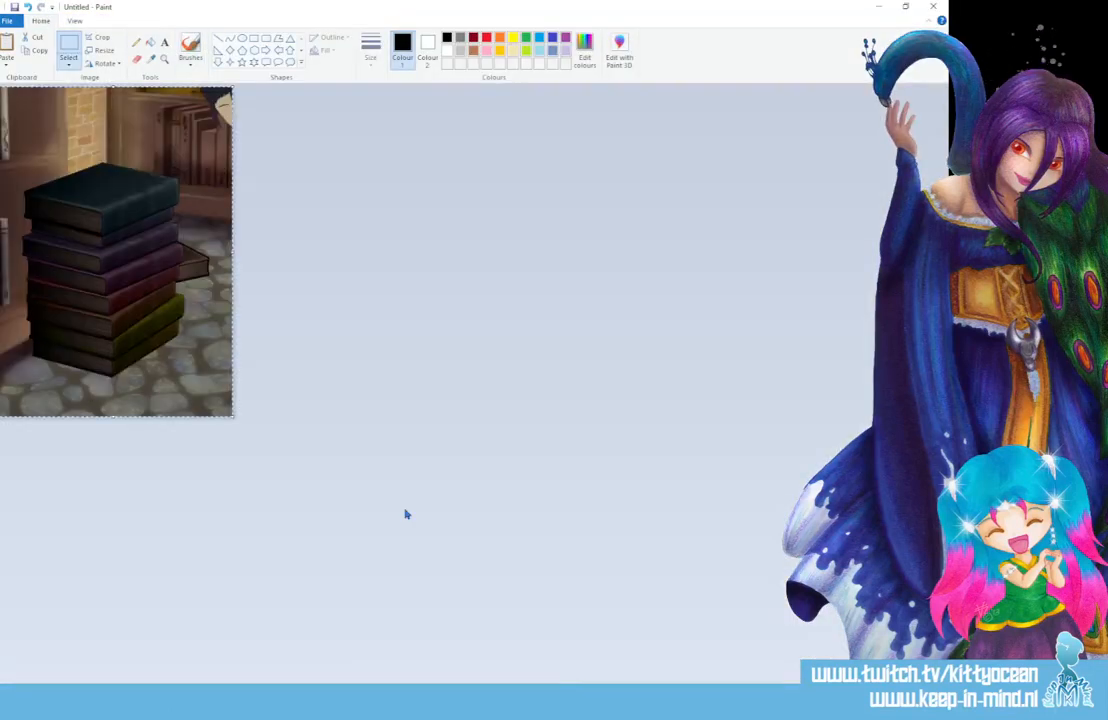
key("ctrl+Page_Up")
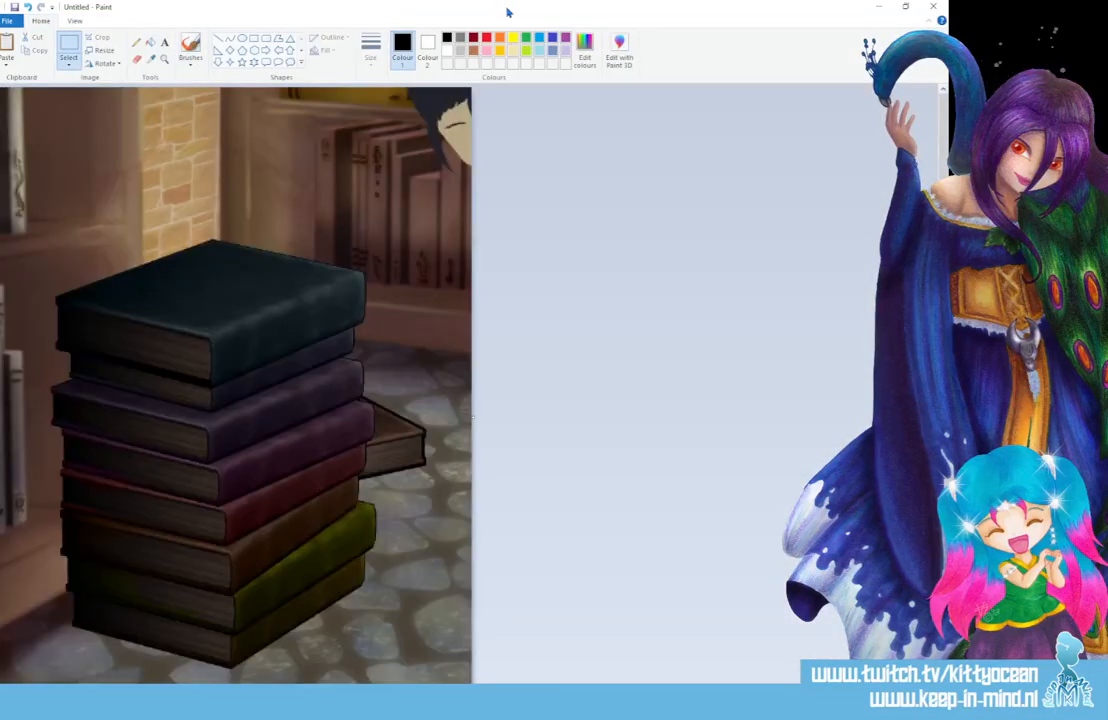
- Switch back to Clip Studio Paint and fill the entire layer with pale blue, hue 194, saturation 15, value 100
key("super+d")
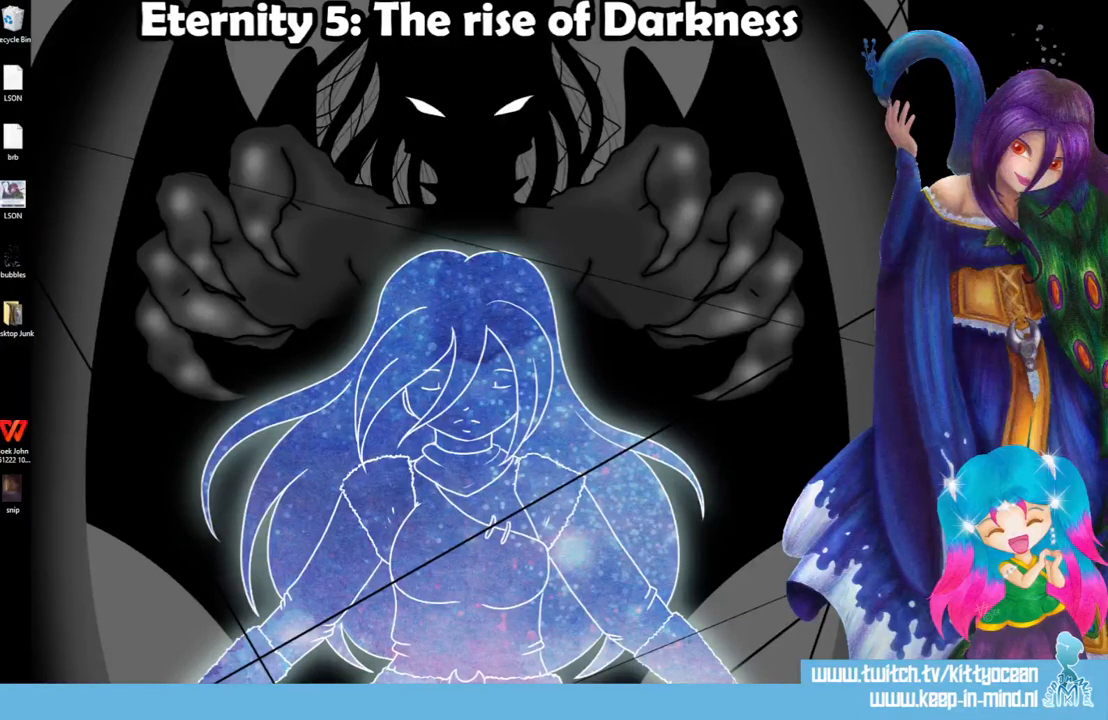
key("alt+Tab")
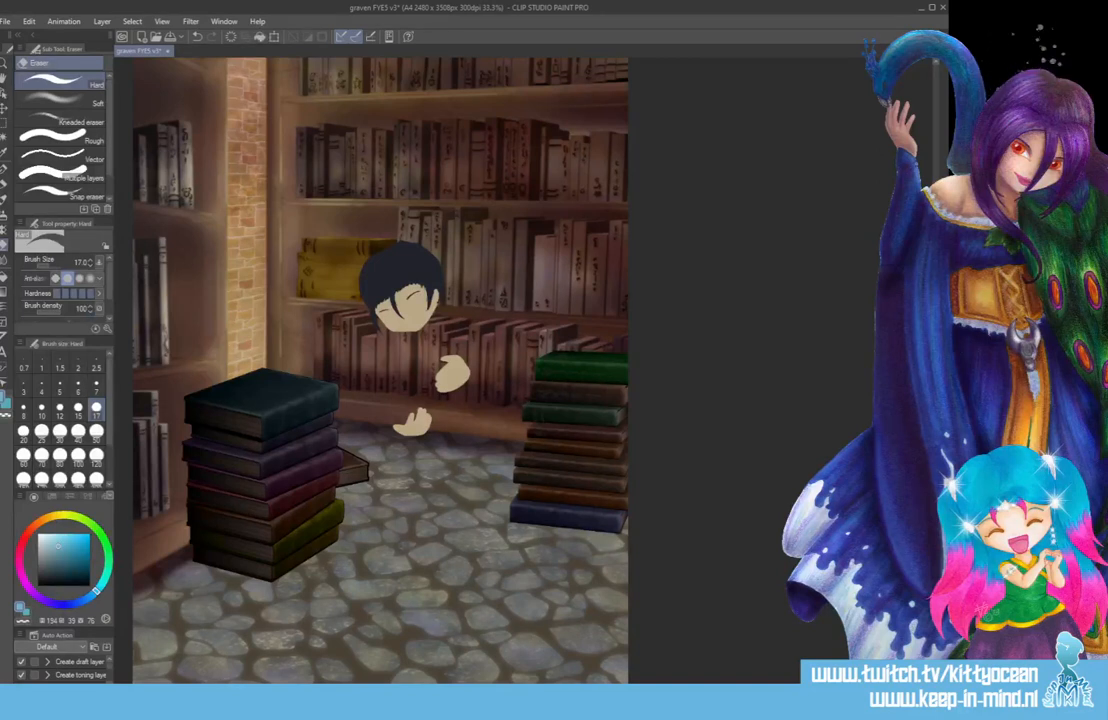
left_click(45, 534)
left_click(3, 277)
left_click(227, 384)
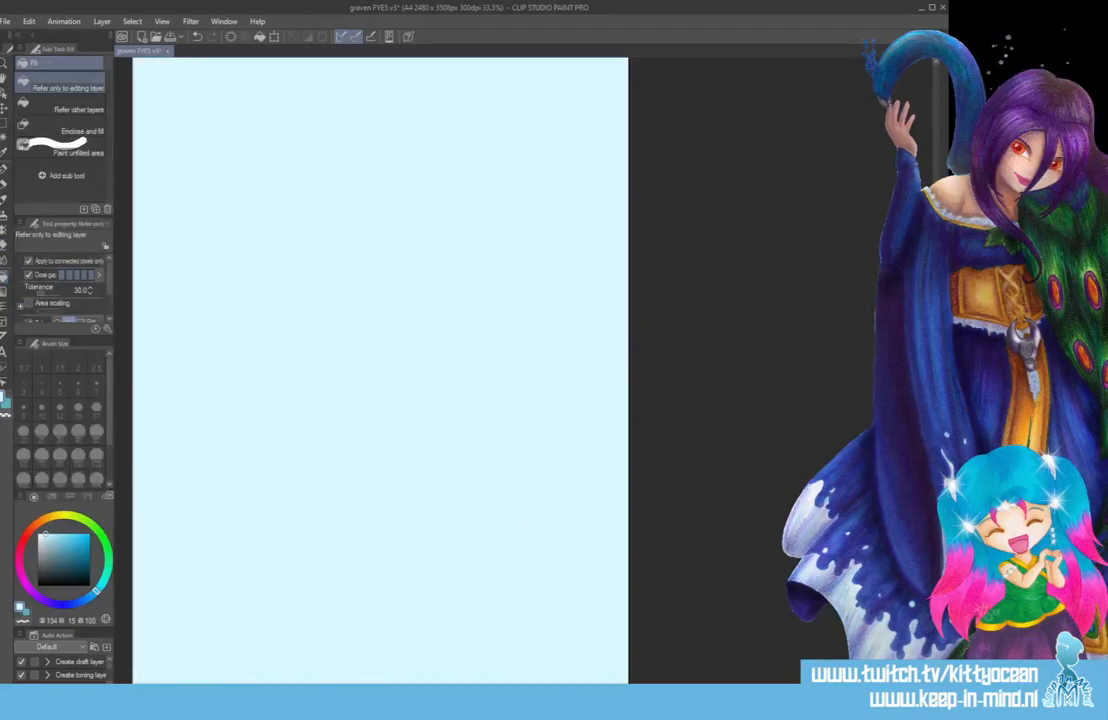
- Make the pale blue fill translucent so it forms a light haze over the library scene
key("ctrl+z")
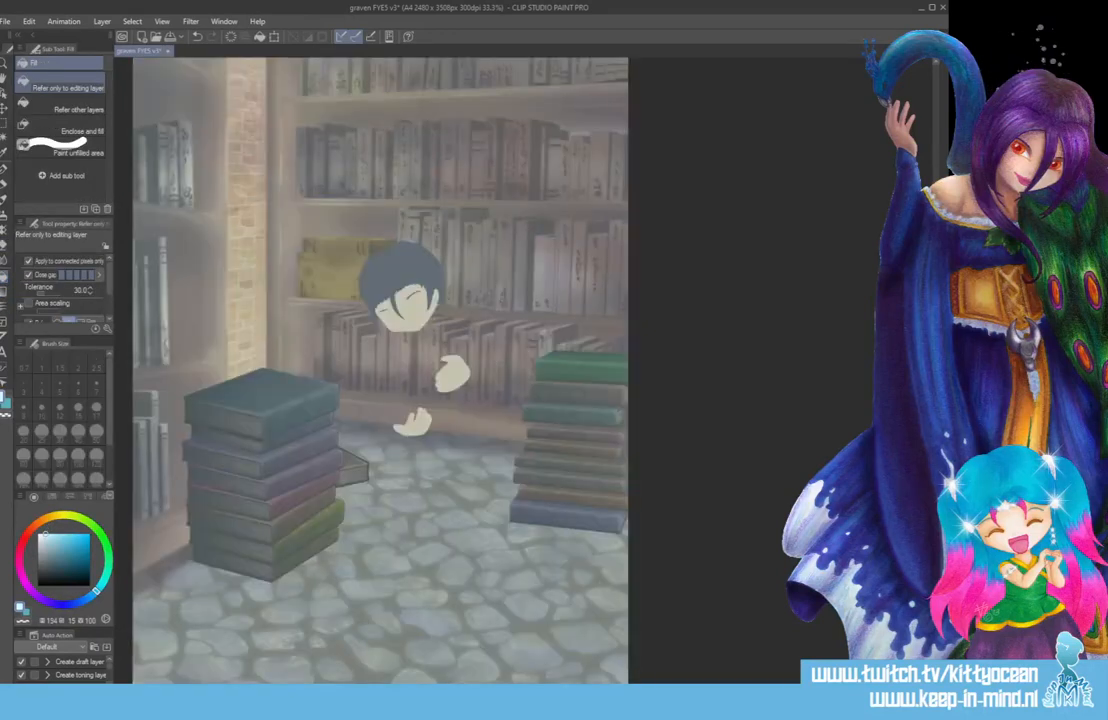
key("ctrl+plus")
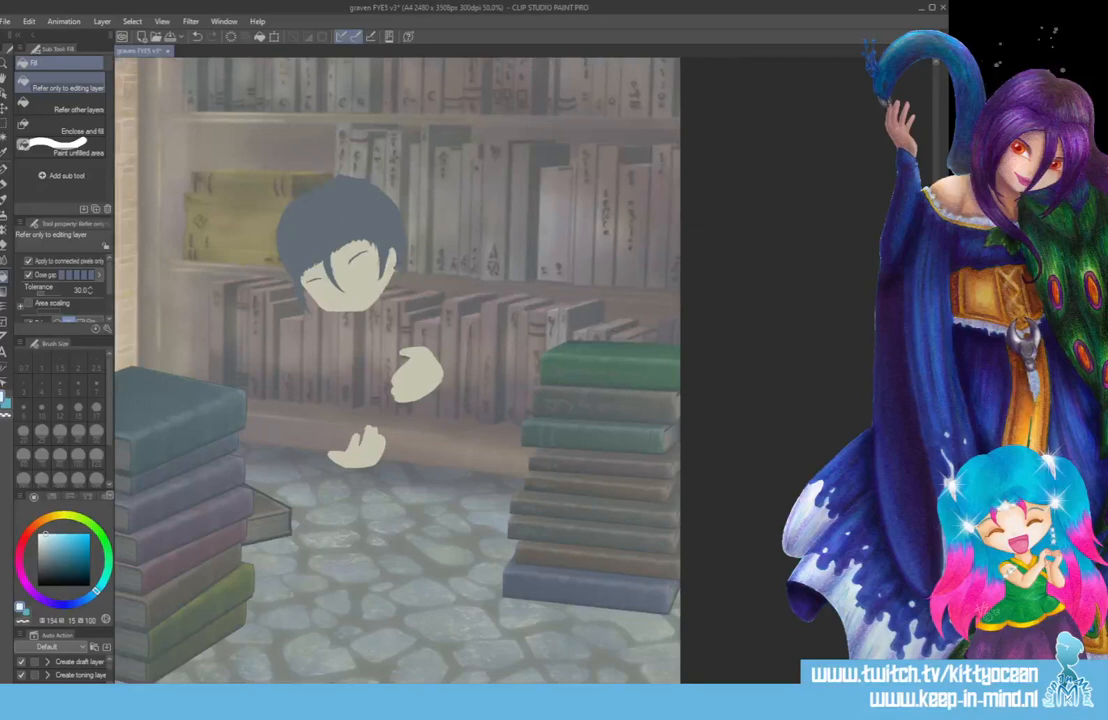
key("ctrl+plus")
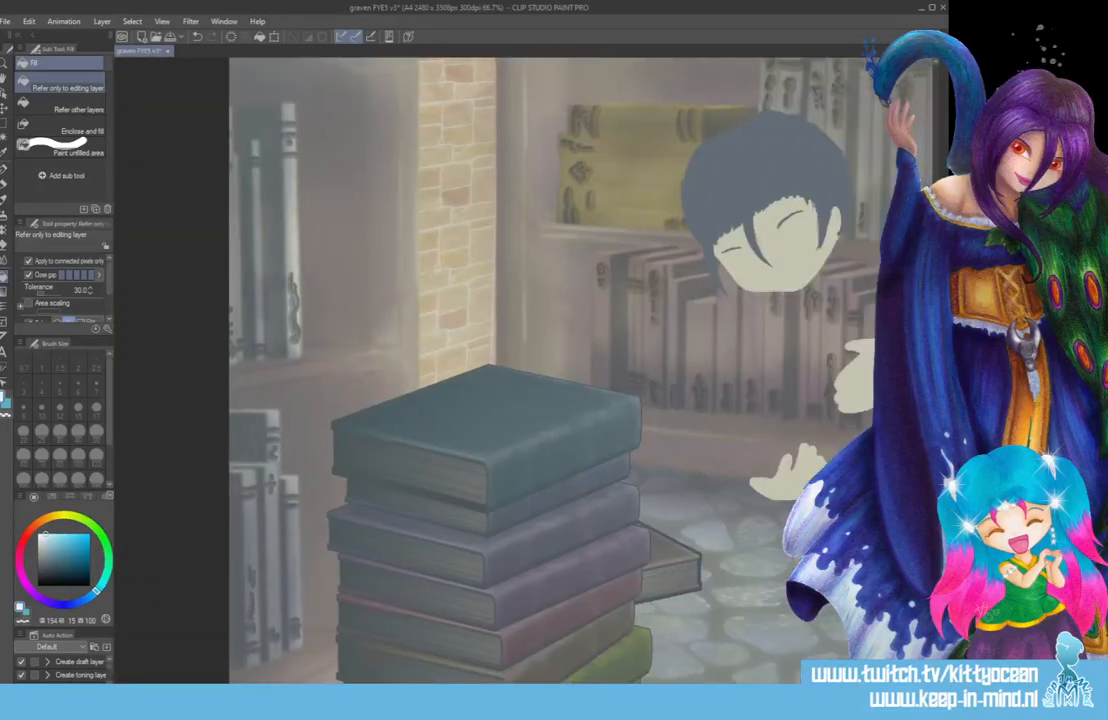
scroll(560, 370, "down", 5)
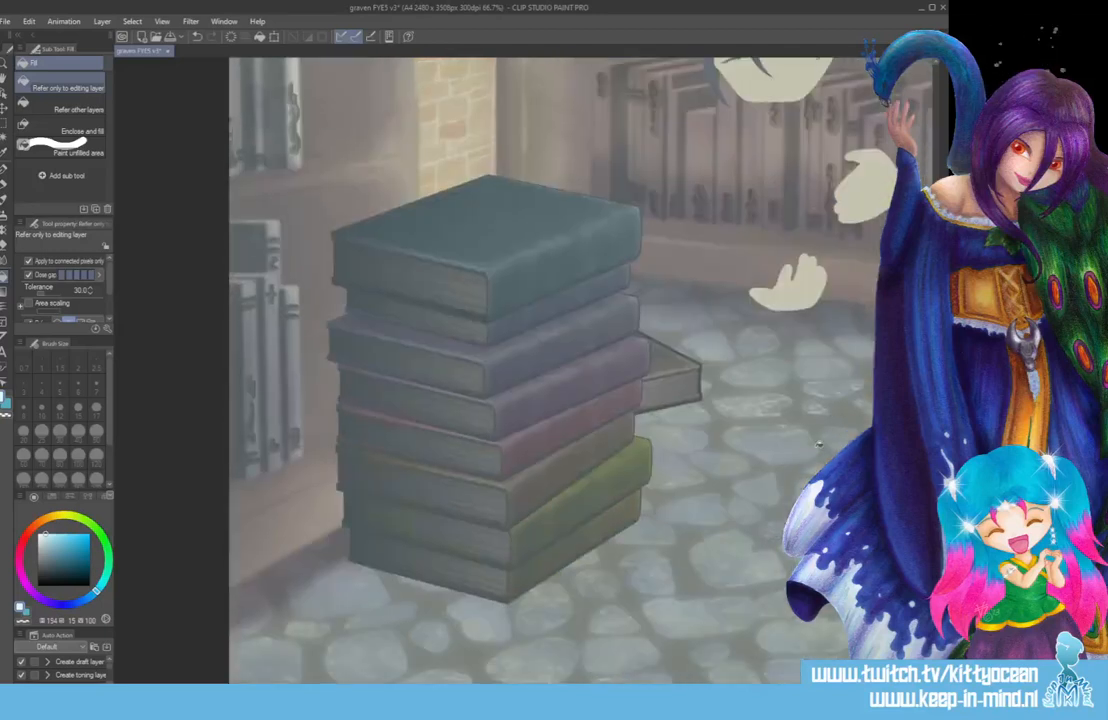
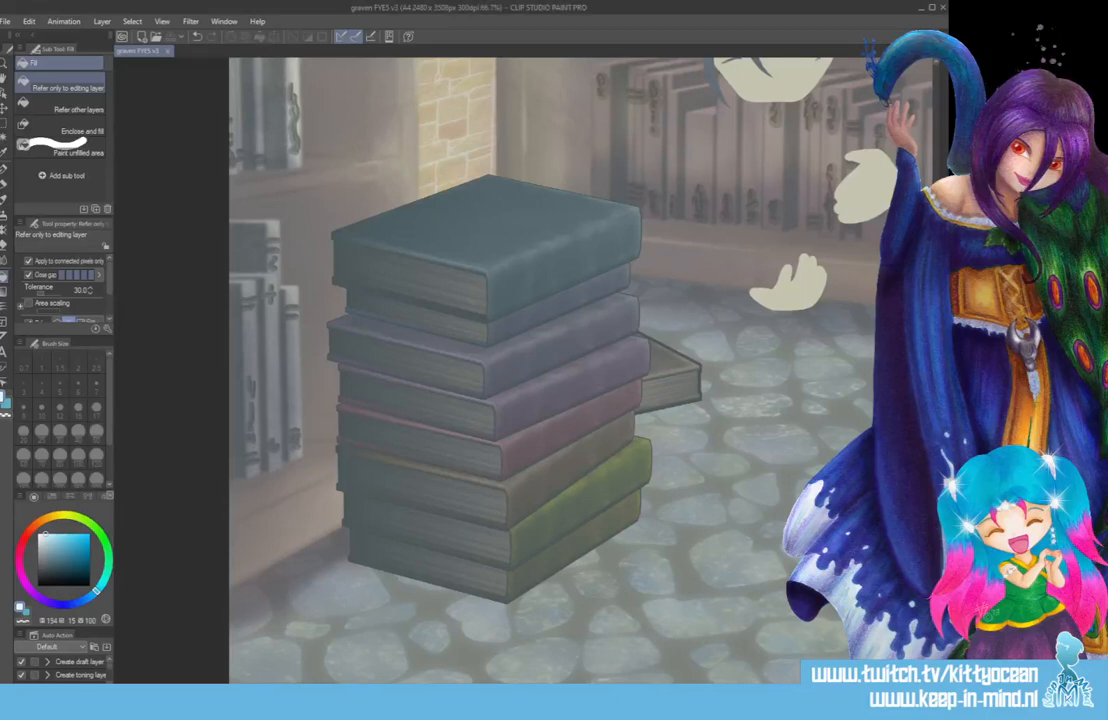
- On a new layer, paint pale violet along the base of the left book pile with the size 50 Paint and apply brush
key("ctrl+shift+n")
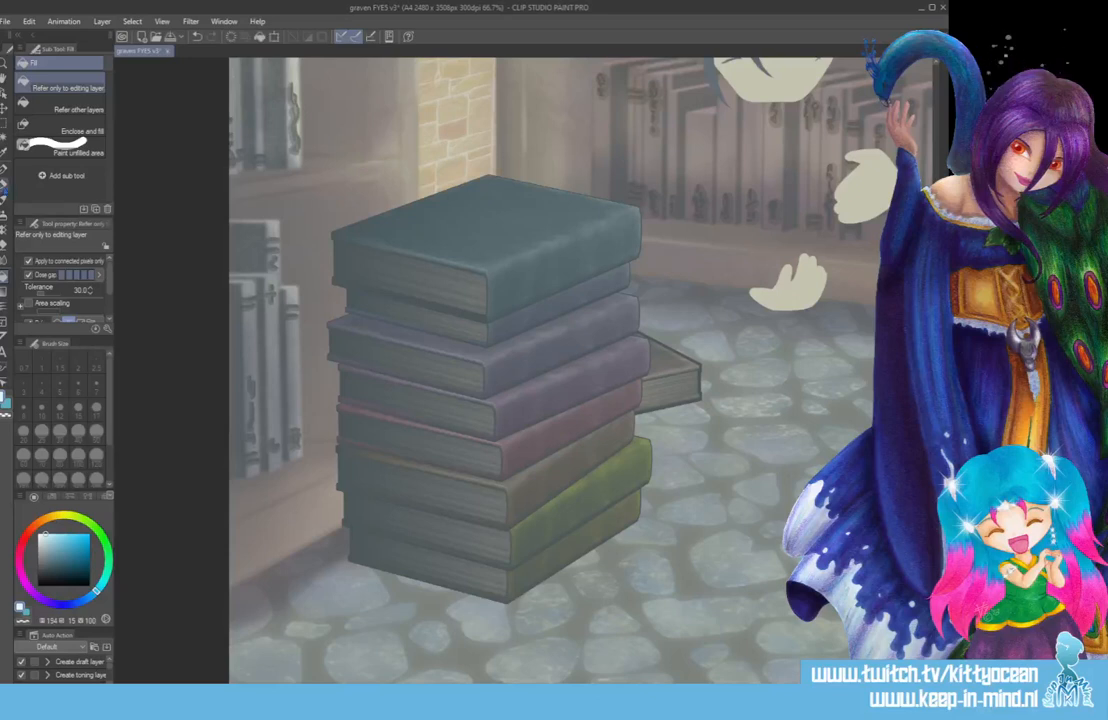
key("b")
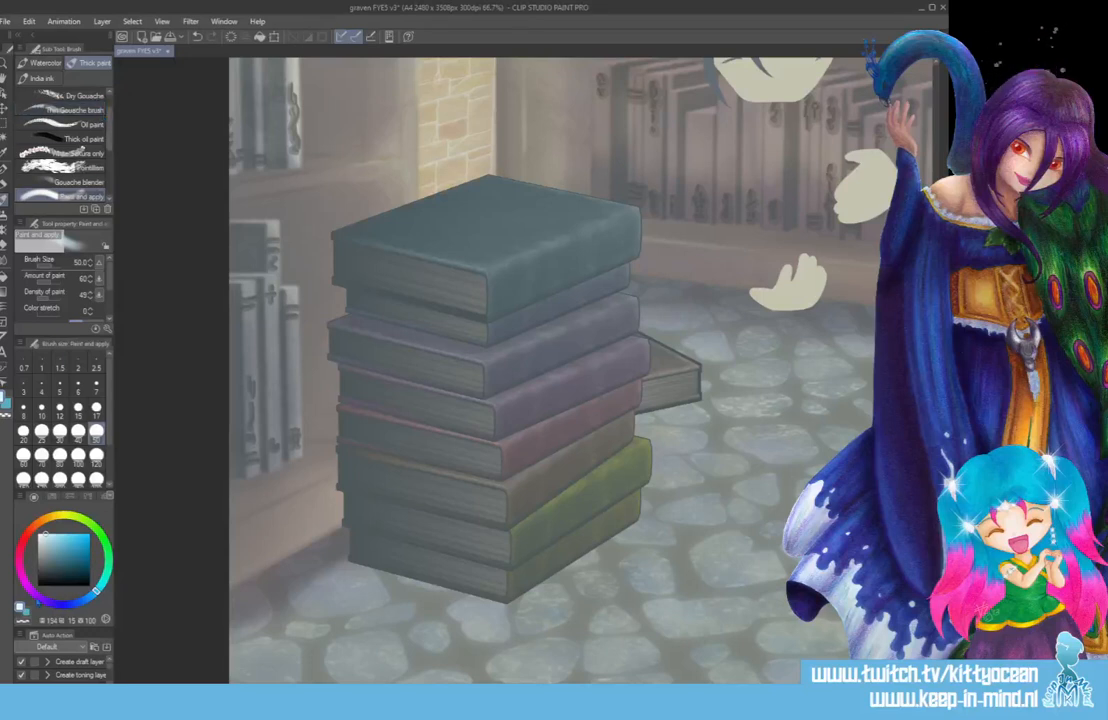
left_click(43, 599)
left_click_drag(344, 565, 413, 583)
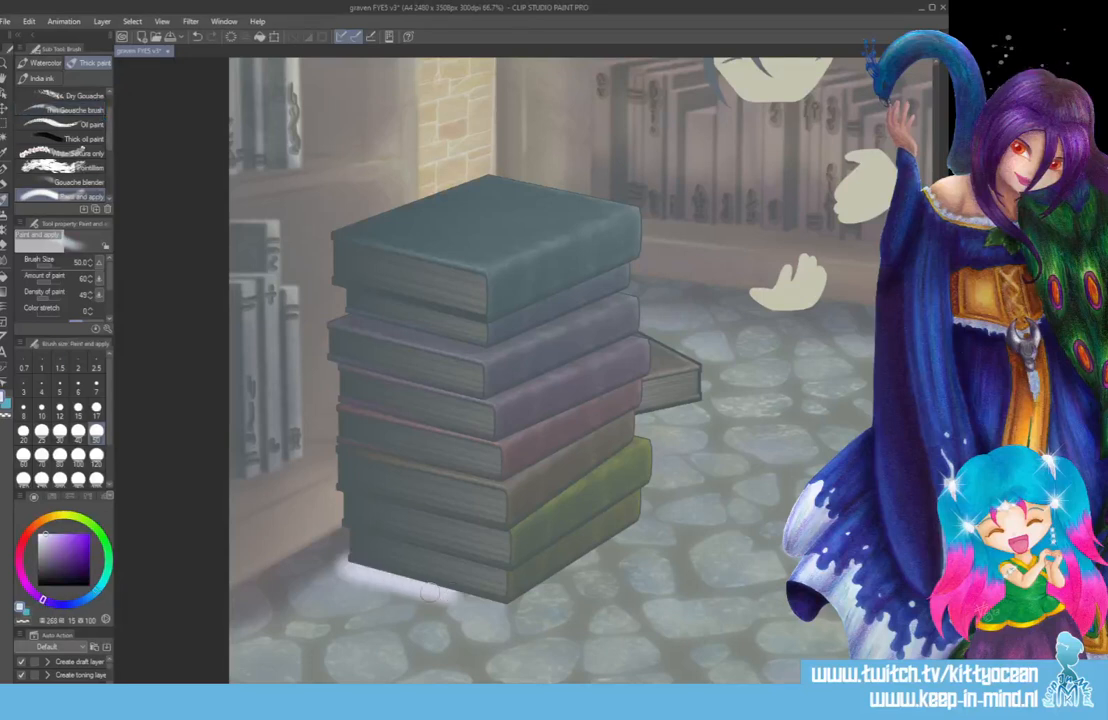
- Undo the pale stroke, pick a mid purple, and paint a shadow along the stack's base and under the book behind it
key("ctrl+z")
left_click(76, 553)
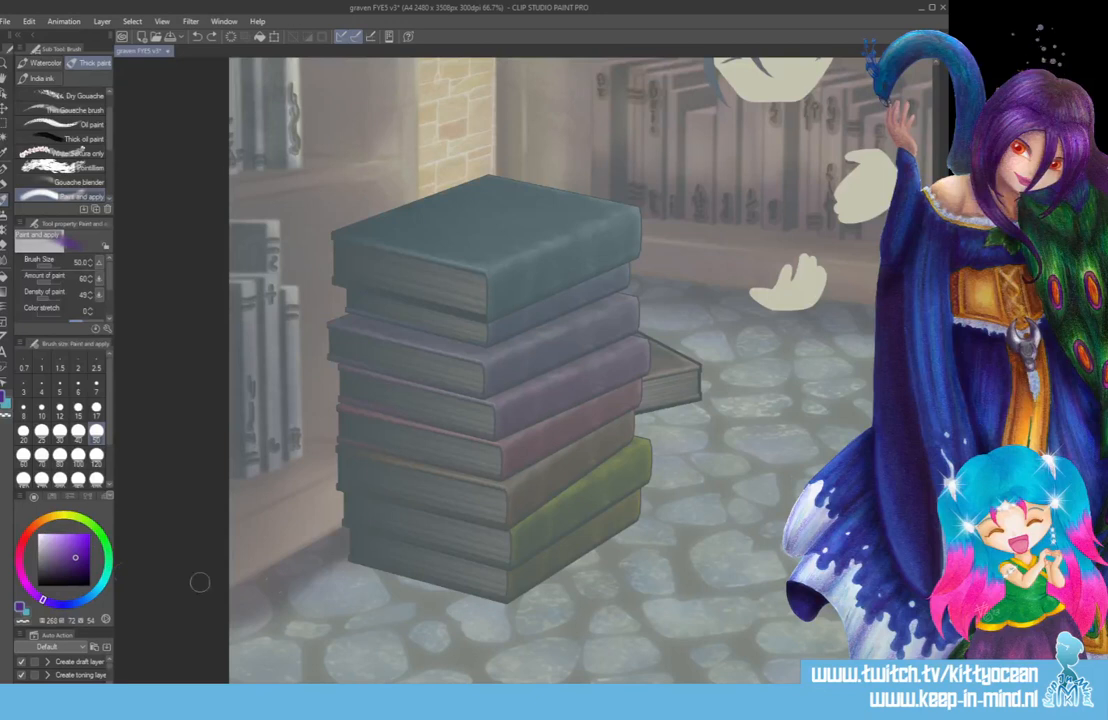
mouse_move(344, 565)
left_mouse_down()
mouse_move(495, 604)
mouse_move(532, 597)
mouse_move(630, 527)
left_mouse_up()
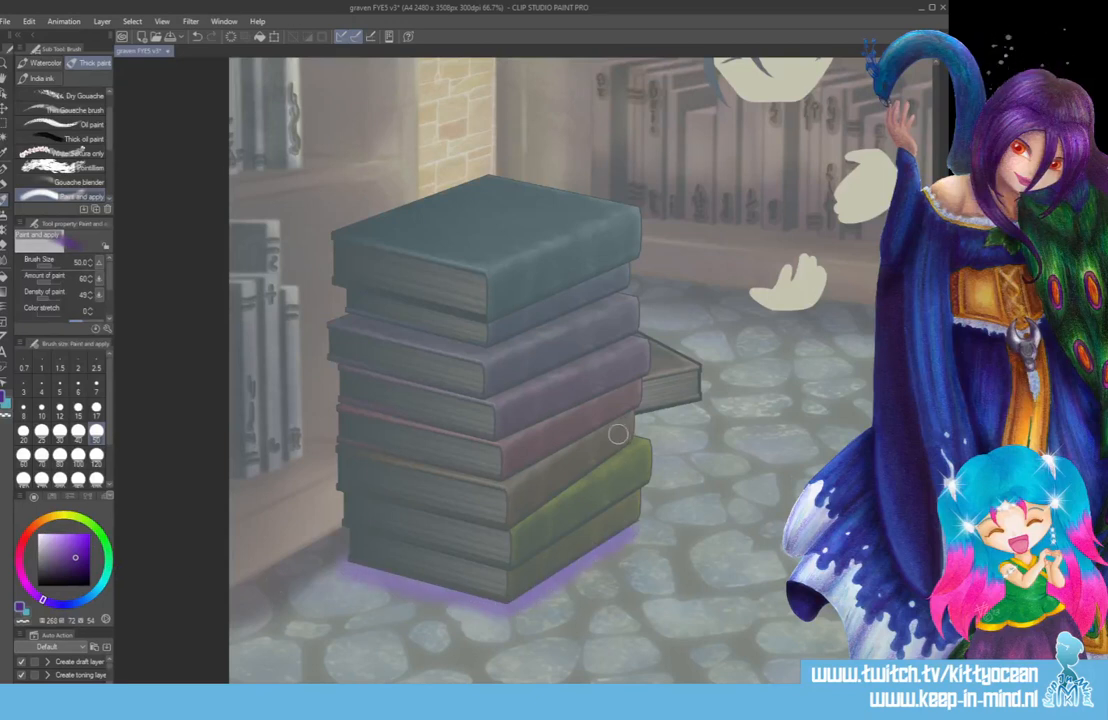
mouse_move(640, 411)
left_mouse_down()
mouse_move(692, 403)
mouse_move(650, 424)
left_mouse_up()
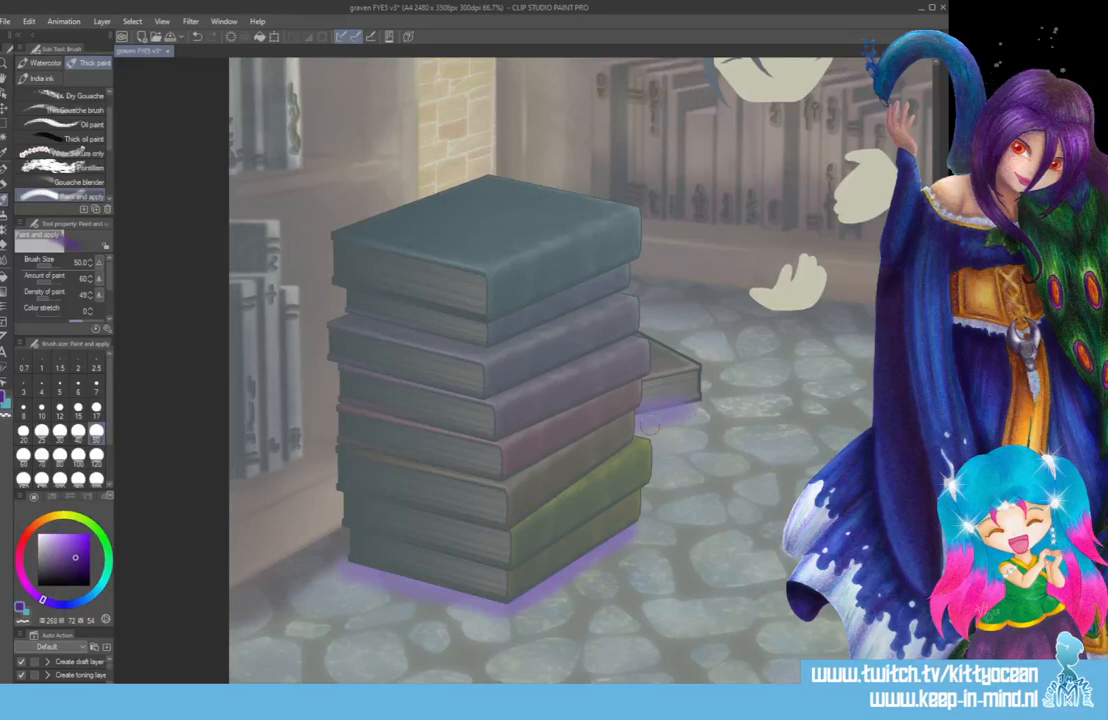
key("ctrl+z")
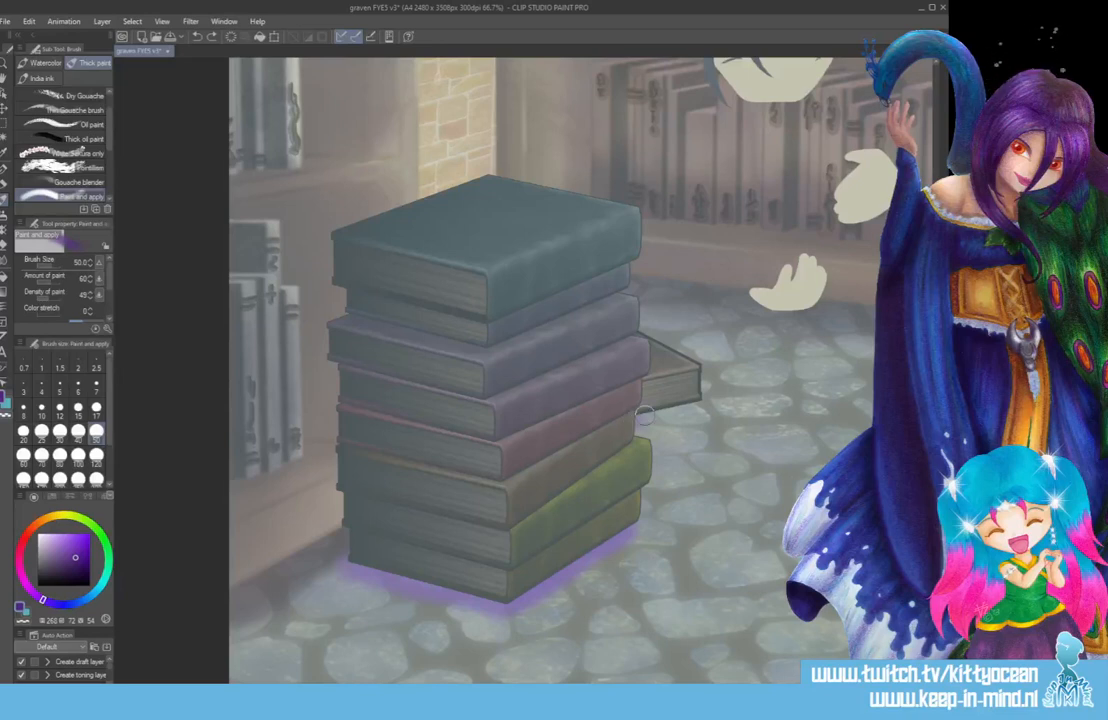
key("ctrl+y")
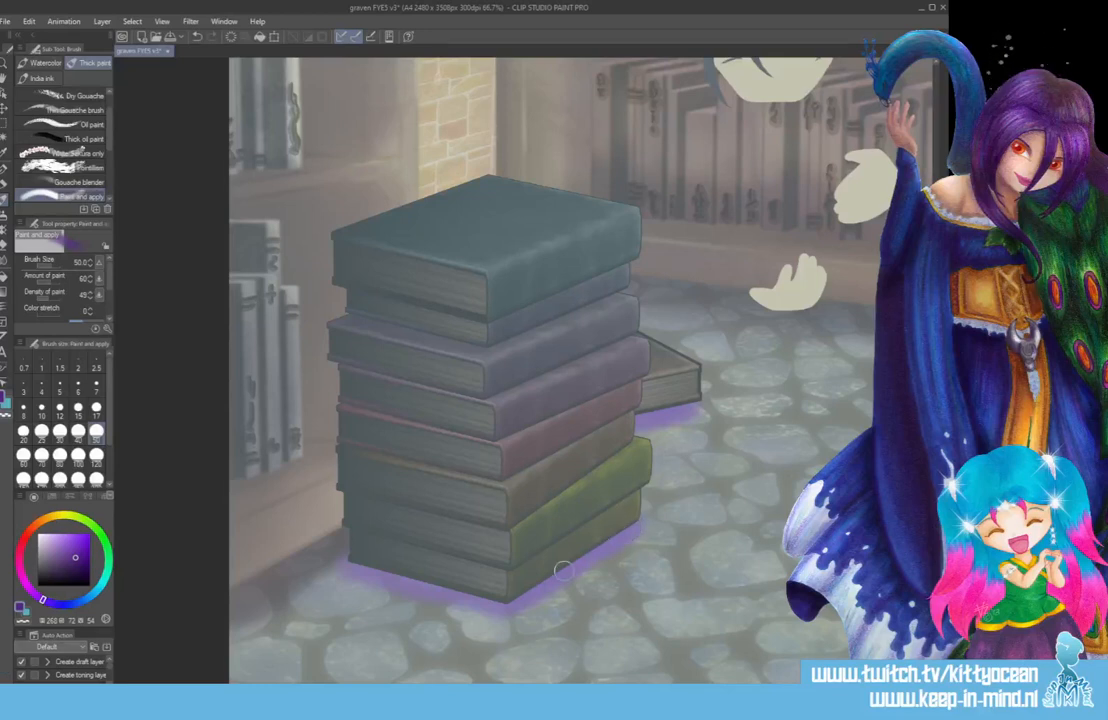
- Widen the purple floor shadow in front of the stack, undoing the heavy stroke and repainting it more softly
mouse_move(503, 612)
left_mouse_down()
mouse_move(357, 583)
mouse_move(455, 614)
mouse_move(379, 607)
mouse_move(430, 623)
mouse_move(500, 616)
left_mouse_up()
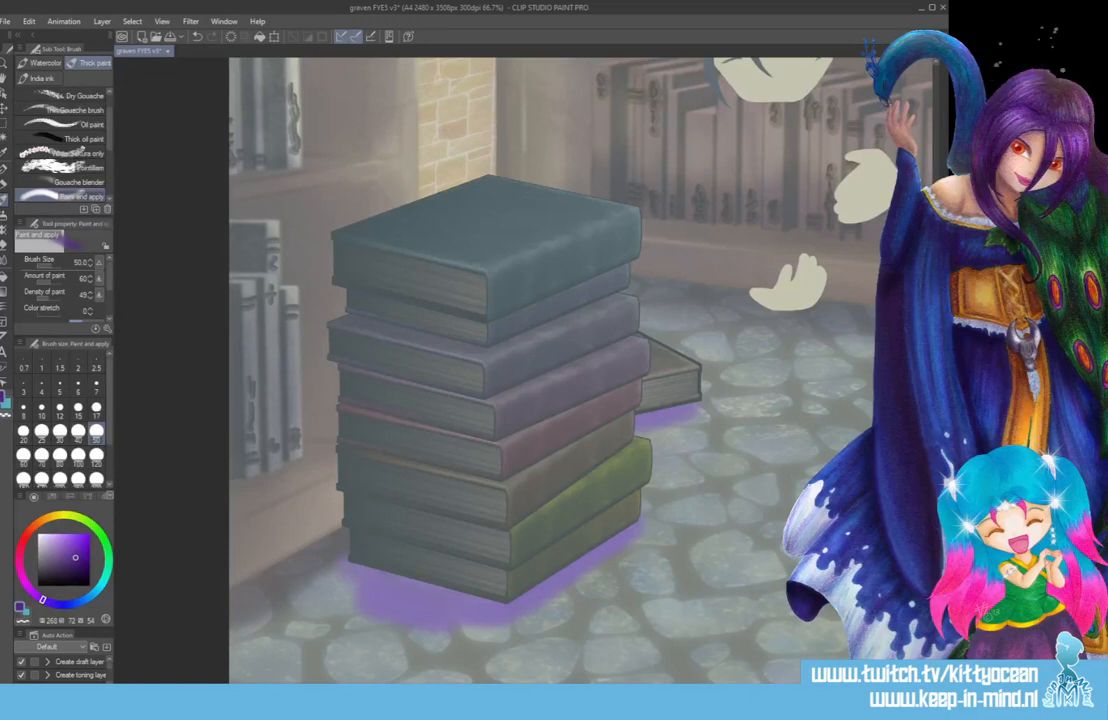
key("ctrl+z")
left_click_drag(355, 590, 450, 610)
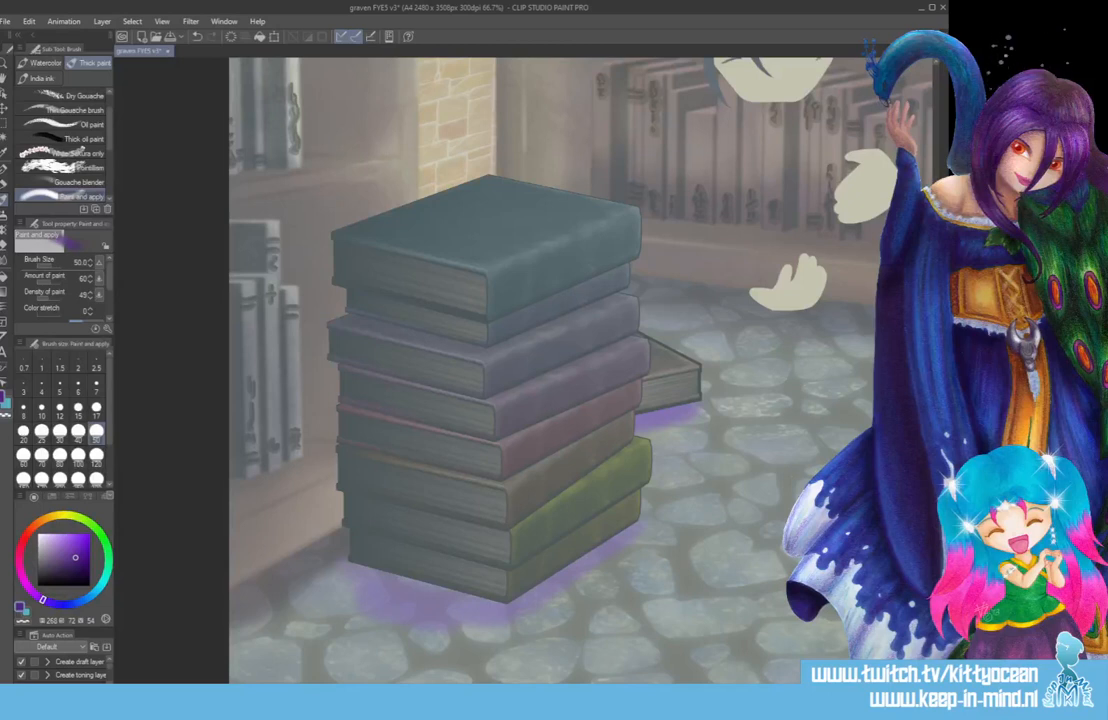
- Darken the floor shadow at the stack's base by lowering its luminosity to about -58
key("ctrl+u")
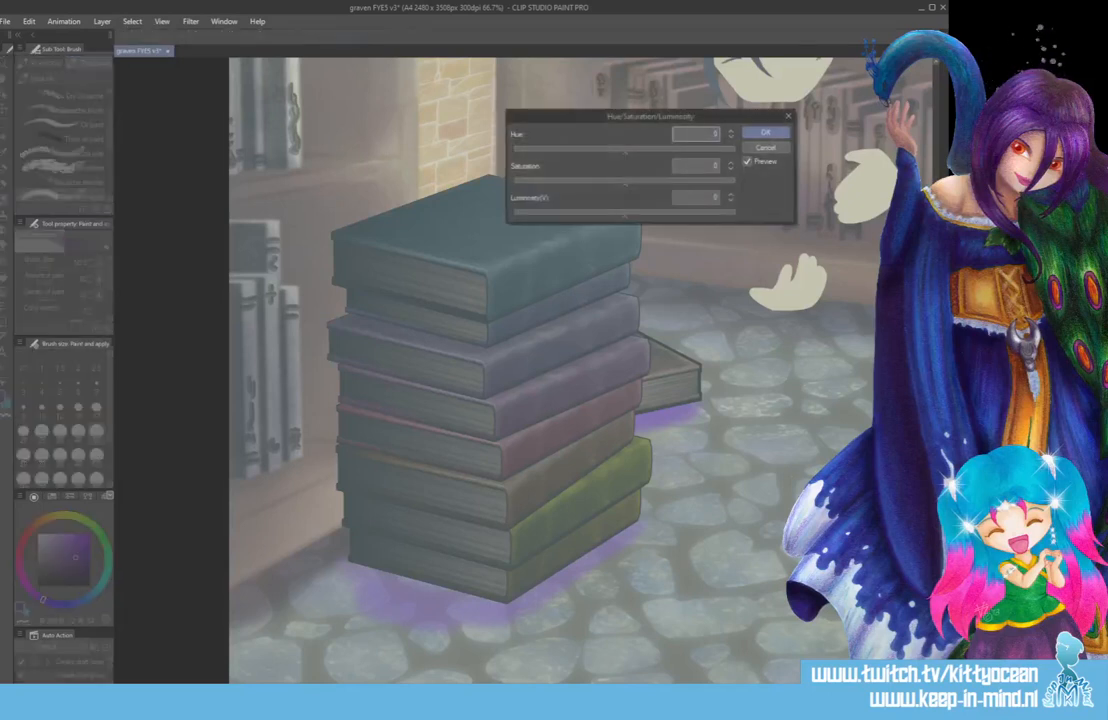
left_click_drag(625, 214, 561, 214)
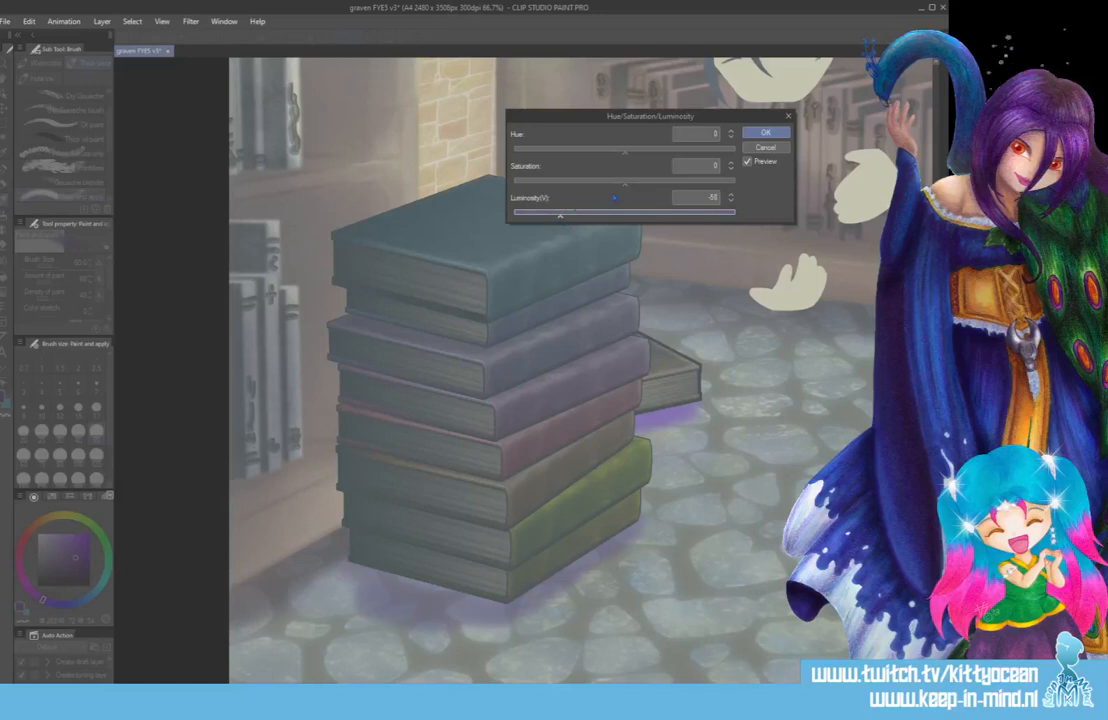
left_click(764, 134)
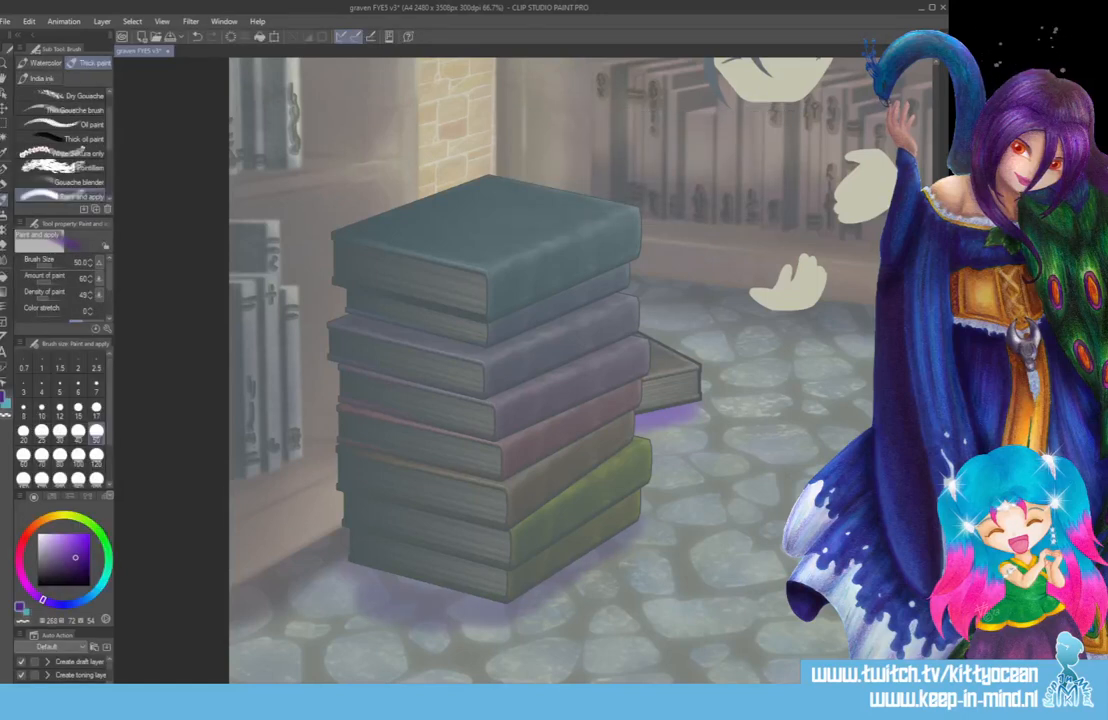
key("ctrl+y")
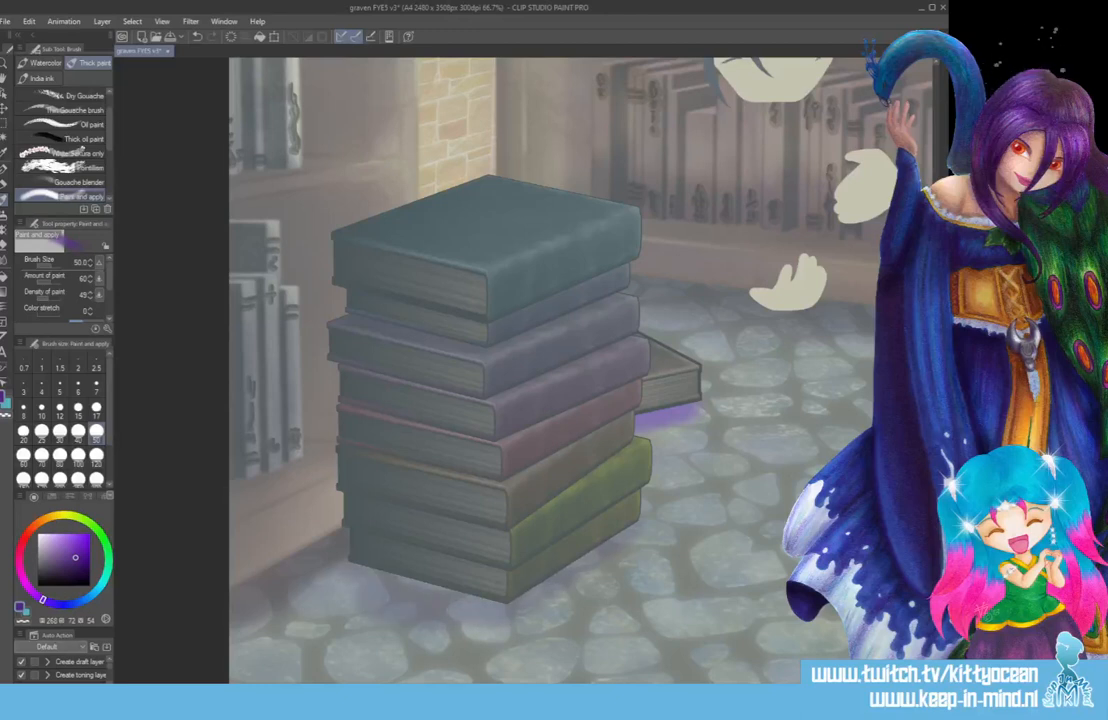
- Tone down the purple shadow under the book behind the stack using a Hue/Saturation/Luminosity adjustment
key("ctrl+u")
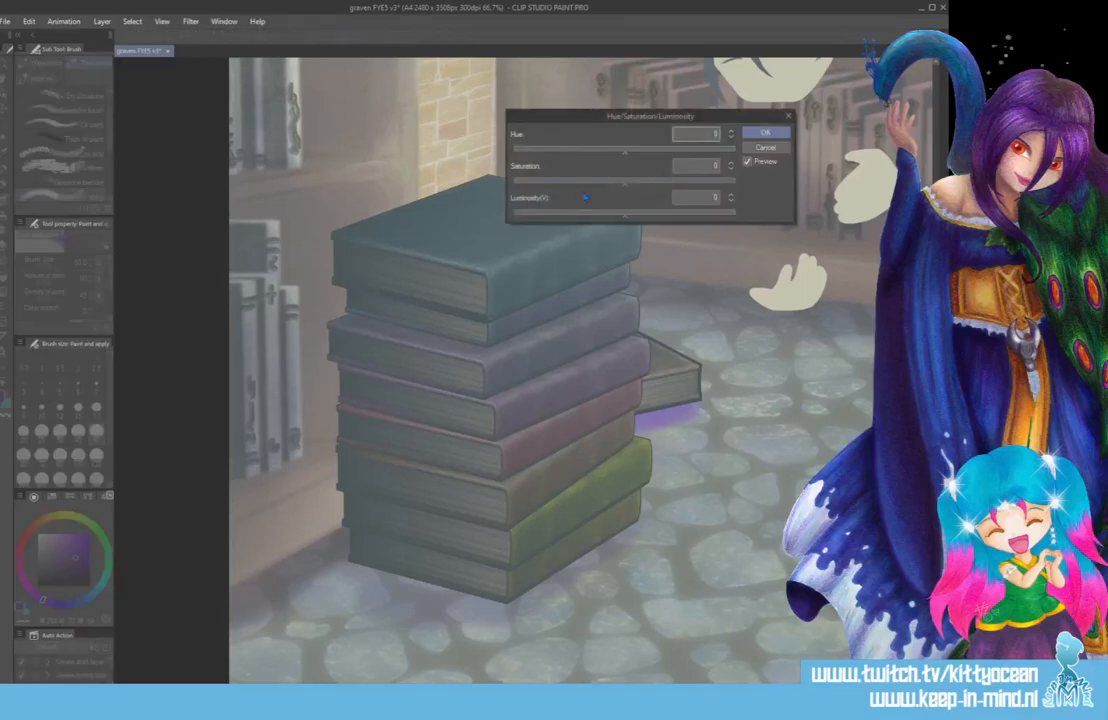
key("Escape")
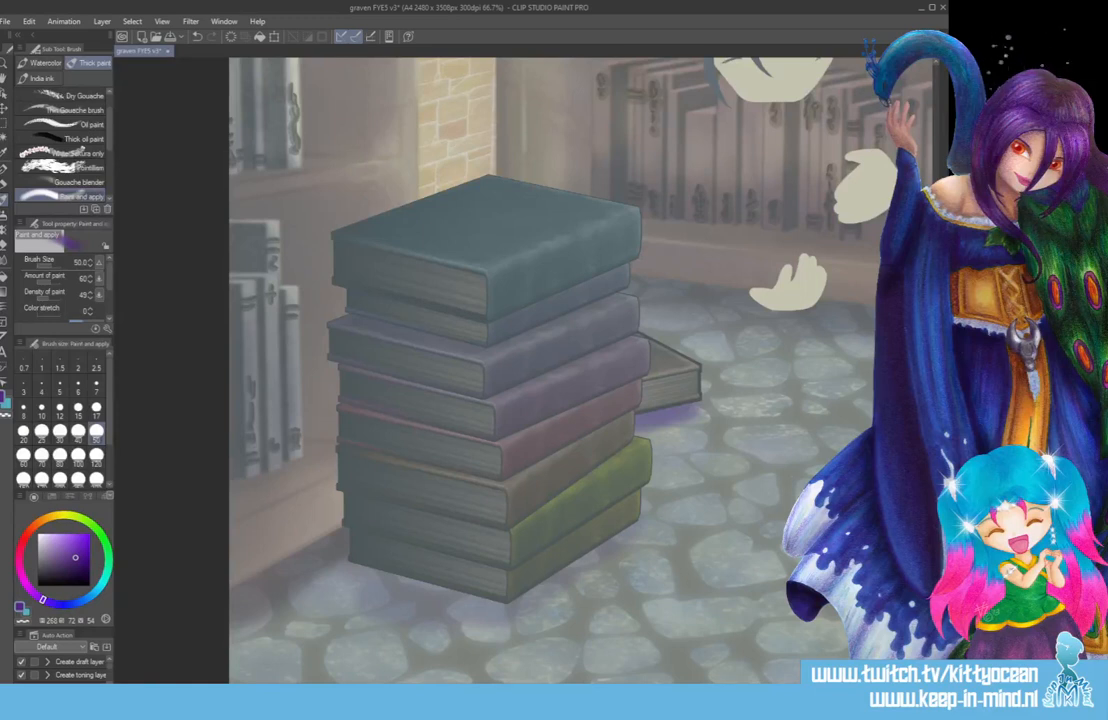
key("ctrl+z")
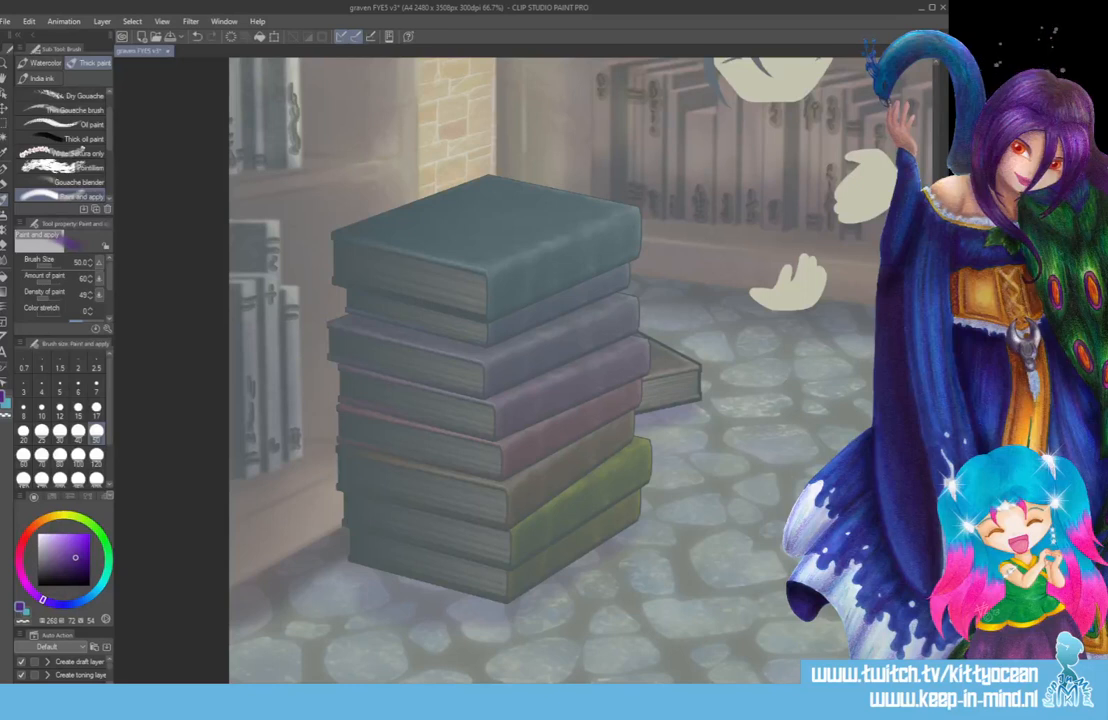
- Paint a deep purple contact shadow along the stack's base with the Paint and apply brush, then undo the excess
left_click(6, 229)
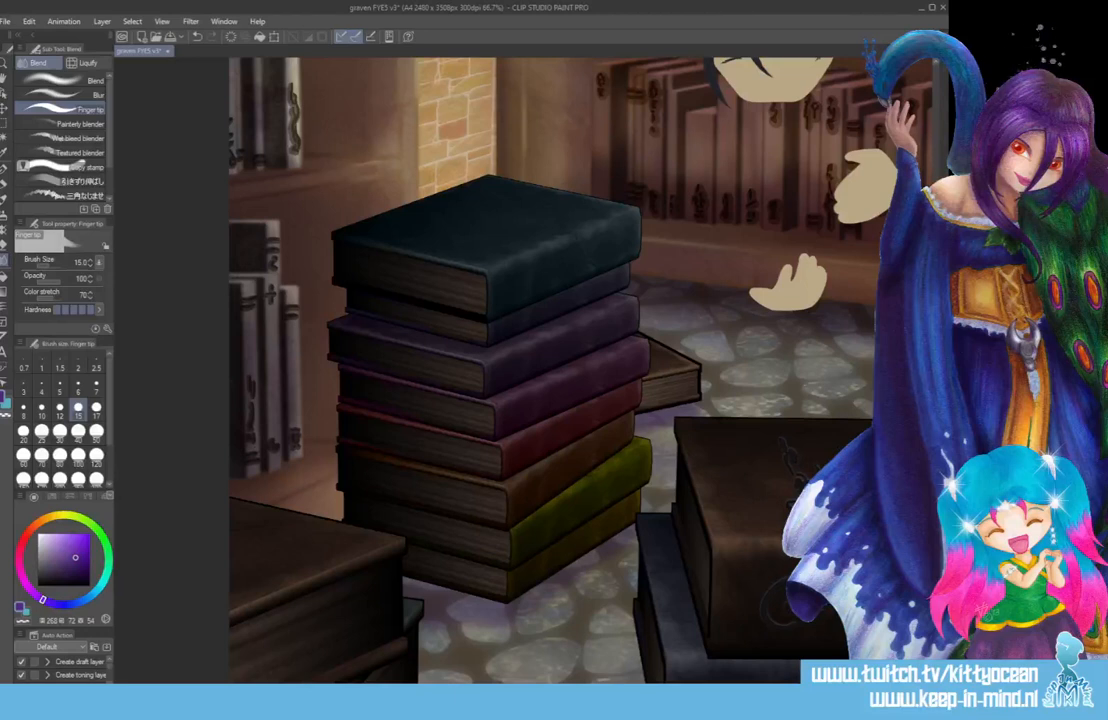
left_click_drag(77, 557, 91, 568)
left_click(6, 183)
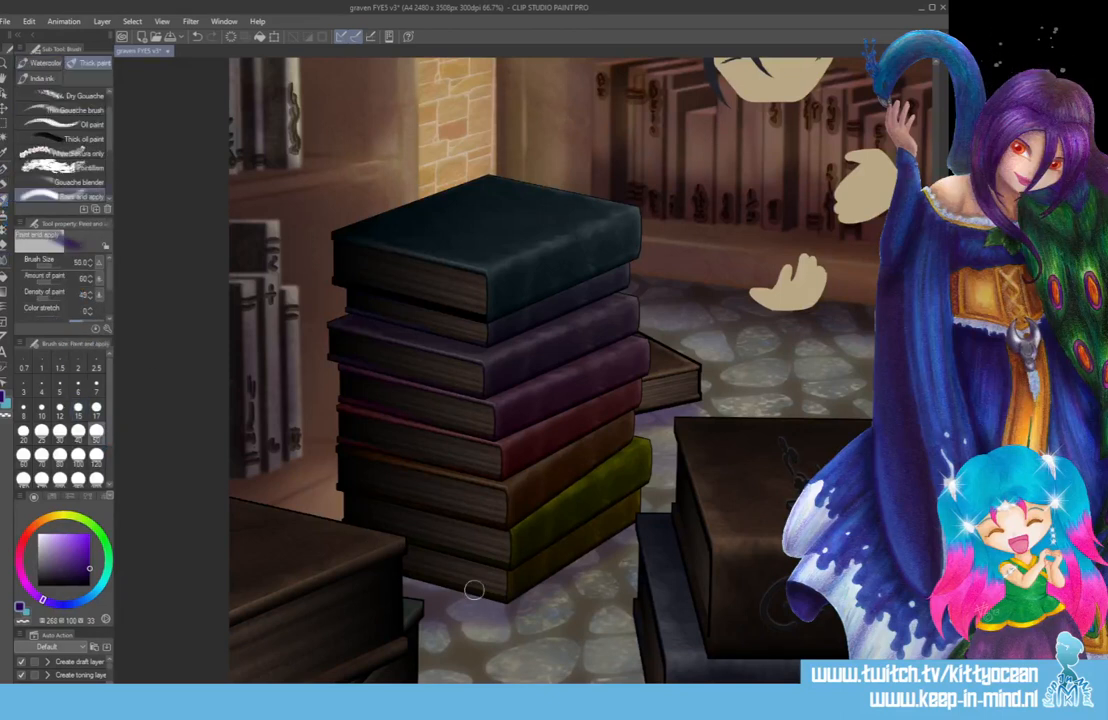
mouse_move(405, 578)
left_mouse_down()
mouse_move(507, 597)
mouse_move(495, 606)
mouse_move(623, 518)
mouse_move(512, 595)
mouse_move(458, 592)
mouse_move(408, 560)
left_mouse_up()
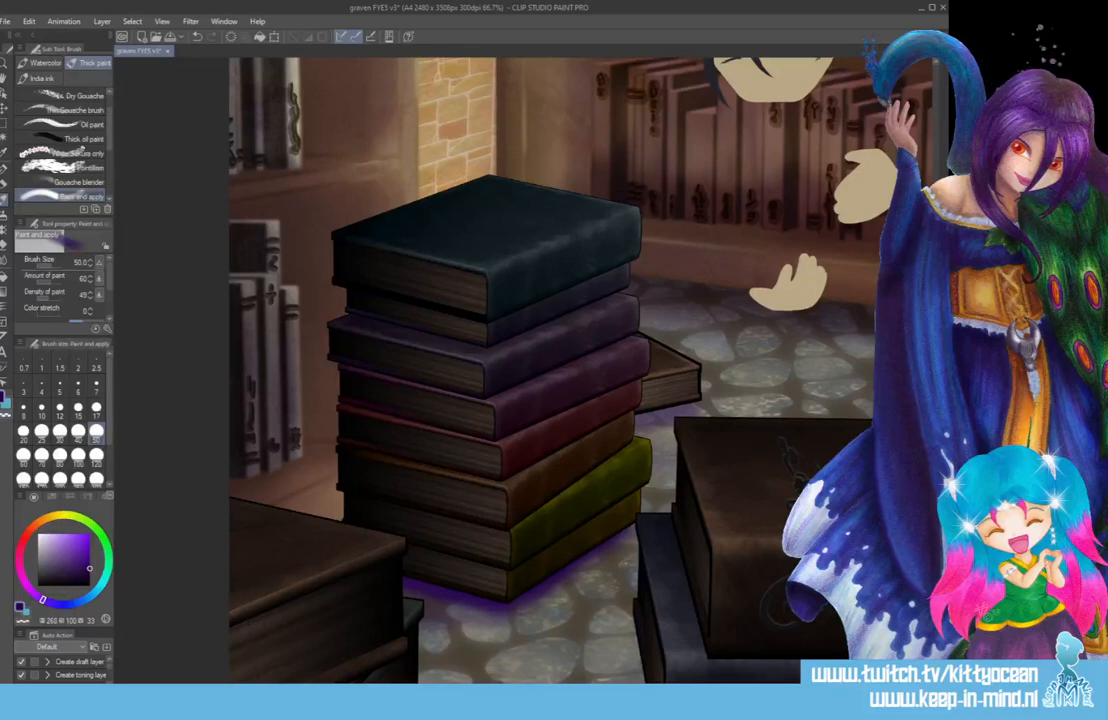
key("ctrl+z")
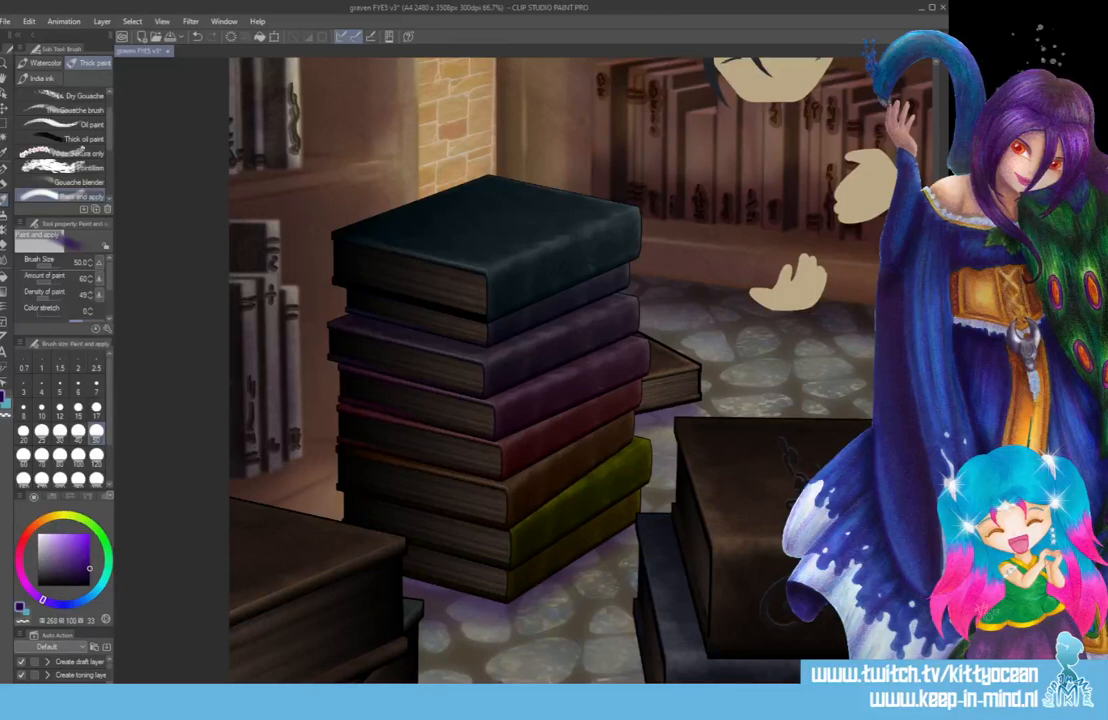
- Try painting a broad, near-black purple shadow around the stack's base at brush size 120, undoing each attempt
left_click(53, 579)
left_click(96, 454)
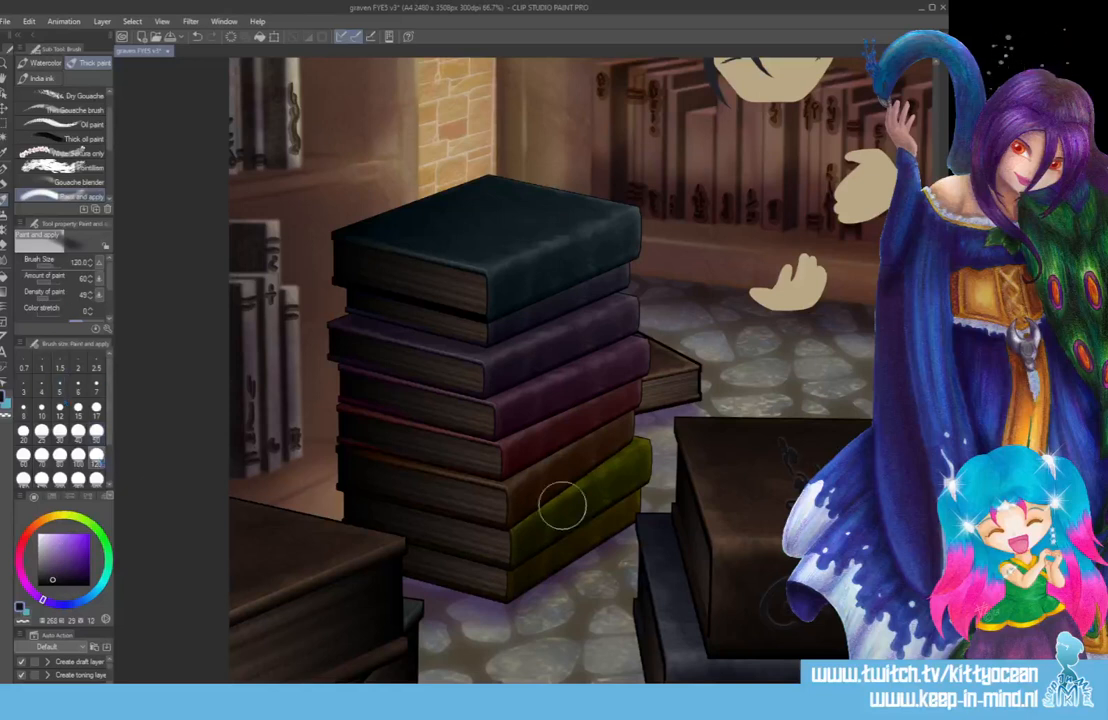
mouse_move(614, 529)
left_mouse_down()
mouse_move(497, 613)
mouse_move(391, 586)
mouse_move(414, 563)
mouse_move(469, 615)
mouse_move(410, 612)
mouse_move(544, 584)
left_mouse_up()
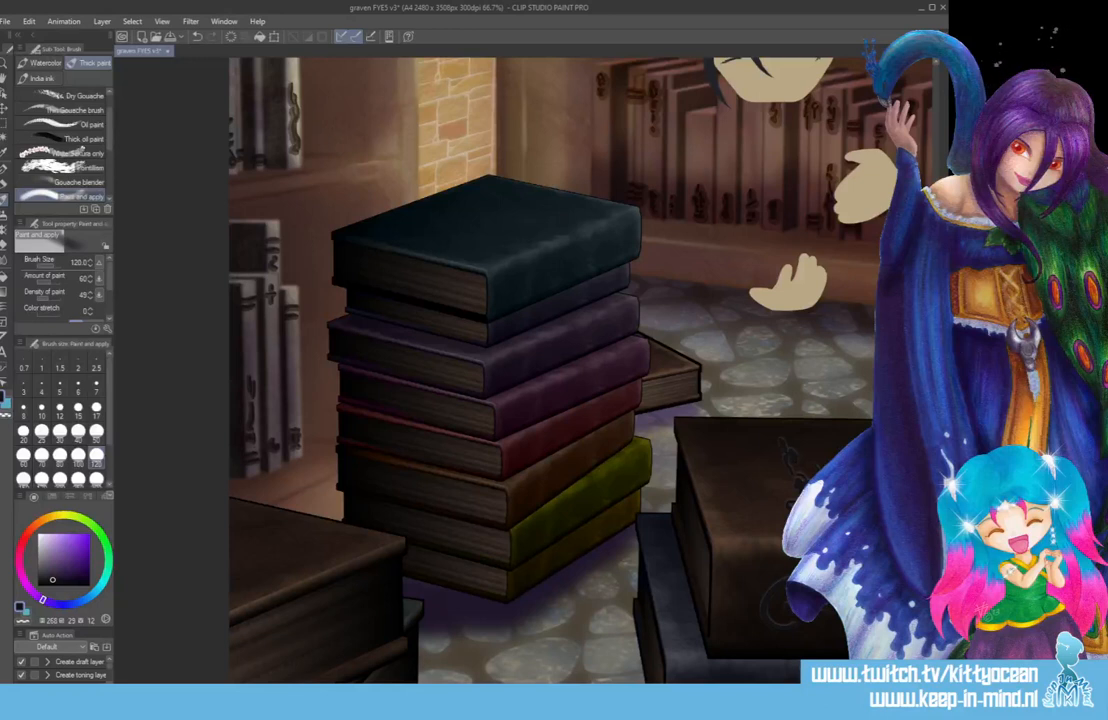
key("ctrl+z")
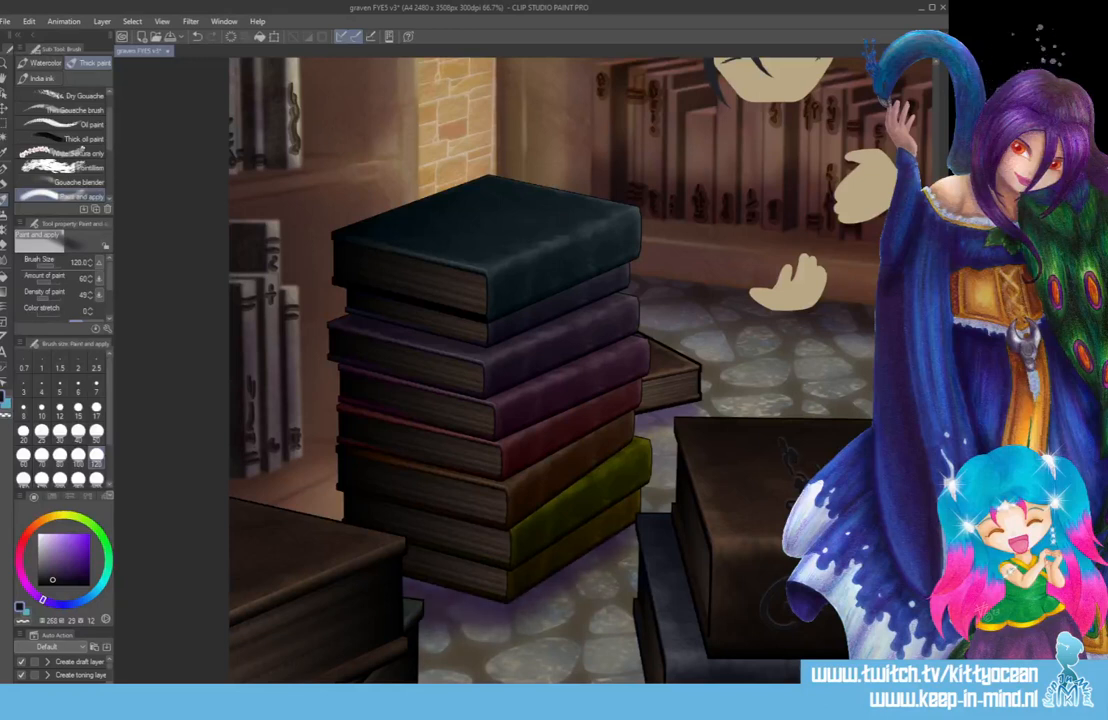
key("ctrl+z")
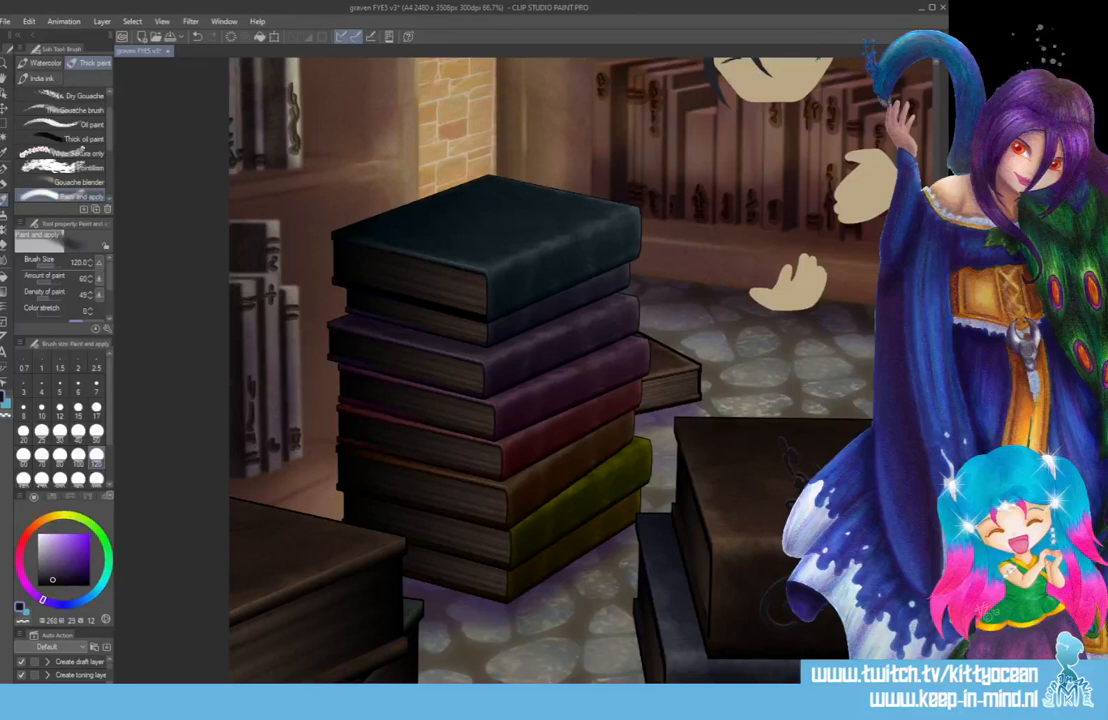
left_click_drag(430, 602, 618, 552)
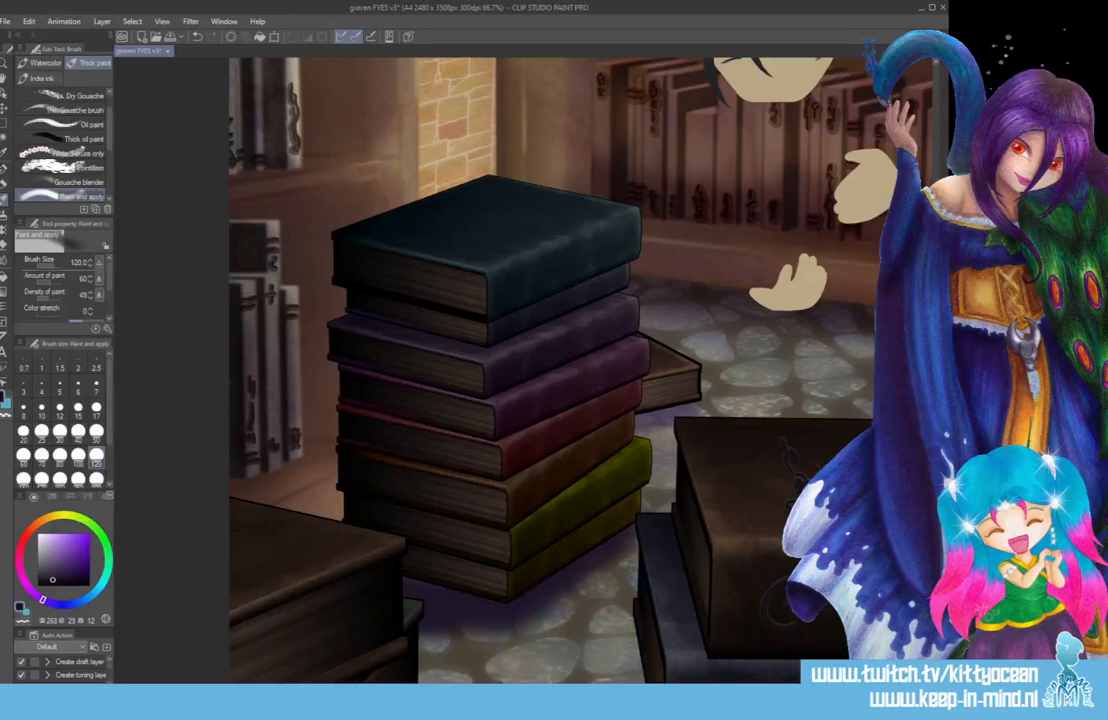
key("ctrl+z")
key("ctrl+z")
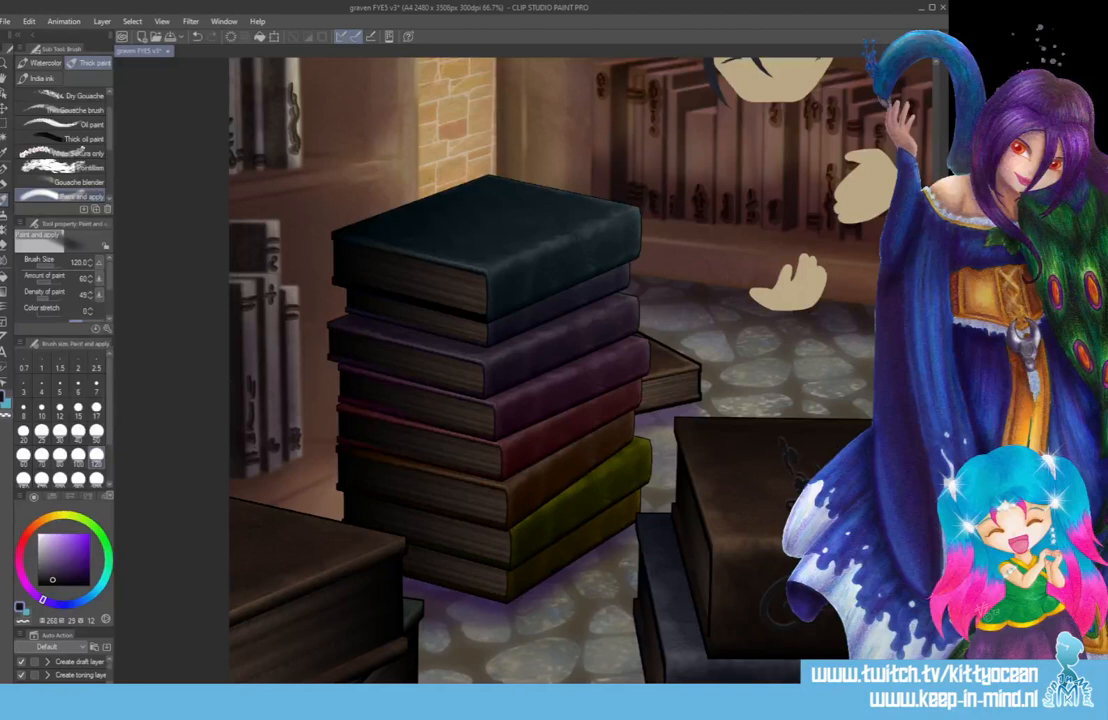
- Desaturate the floor shadow around the stack with two saturation adjustments, -70 and -53
key("ctrl+u")
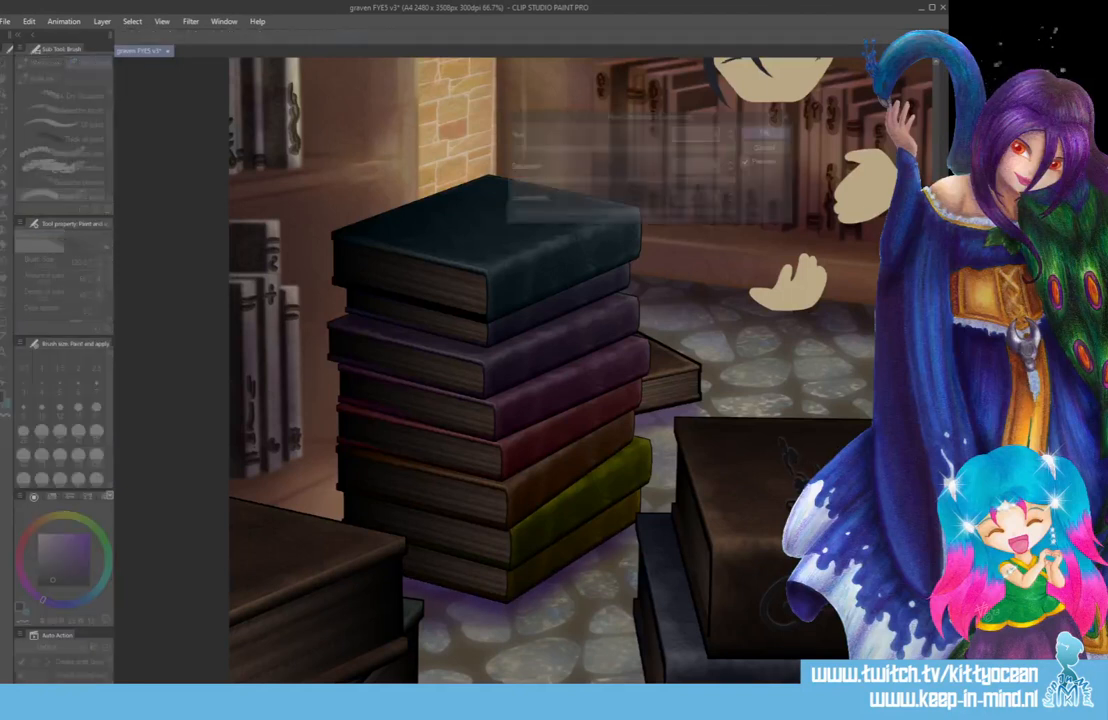
left_click_drag(551, 186, 547, 186)
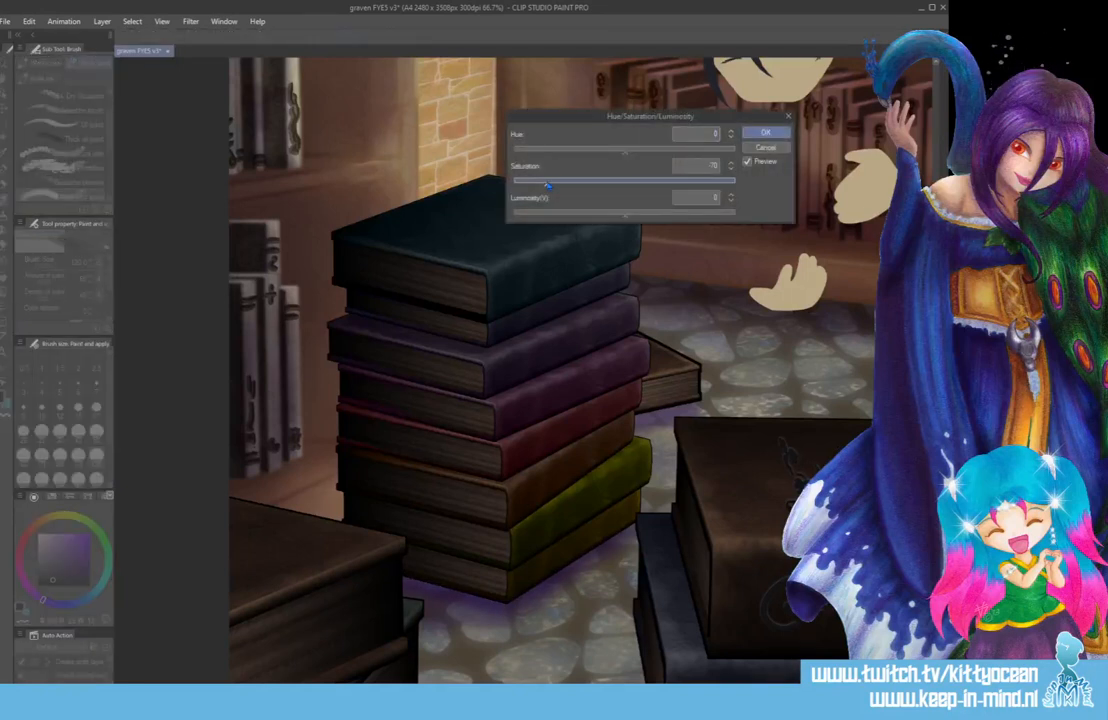
key("Return")
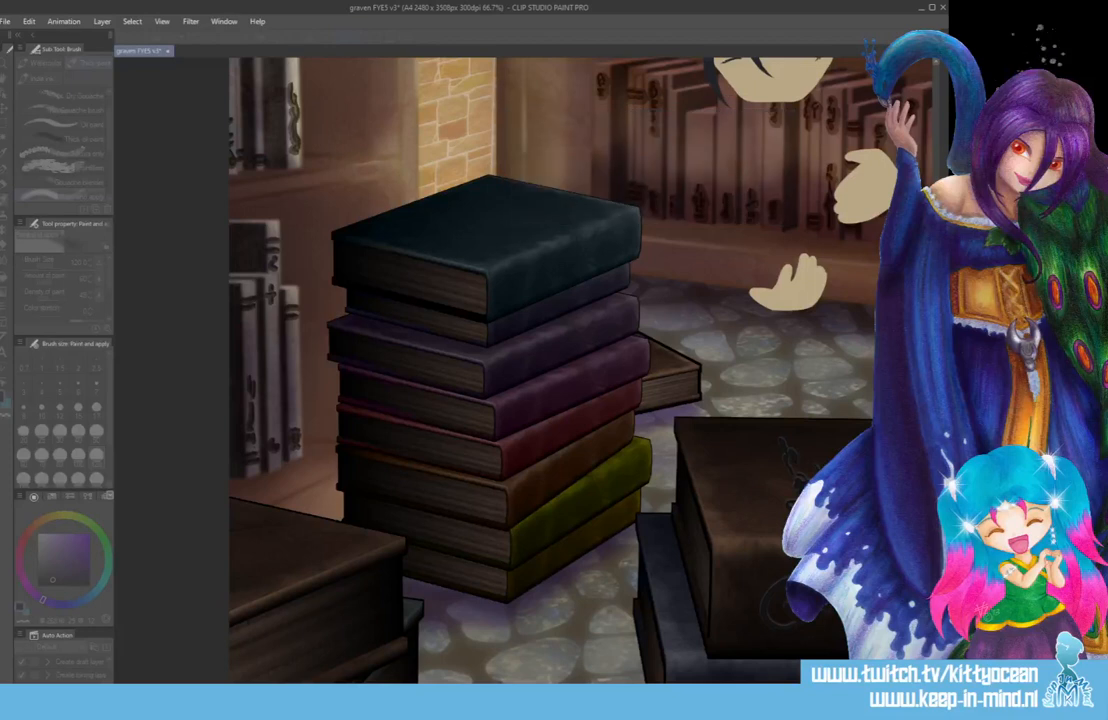
key("ctrl+u")
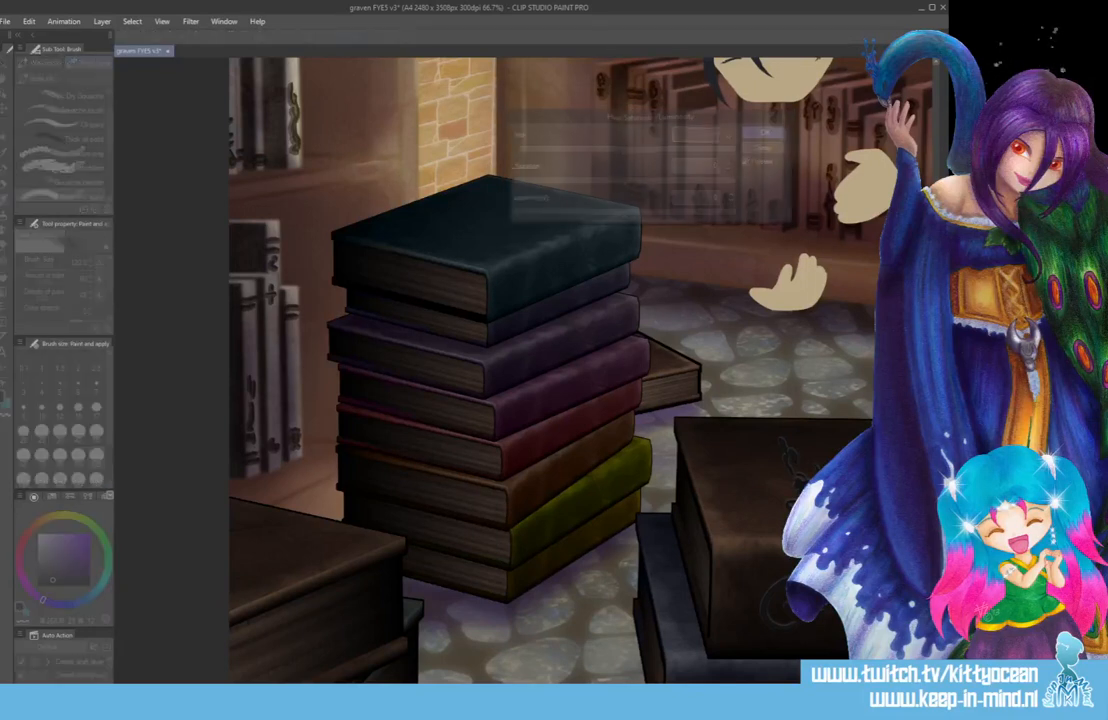
left_click(567, 188)
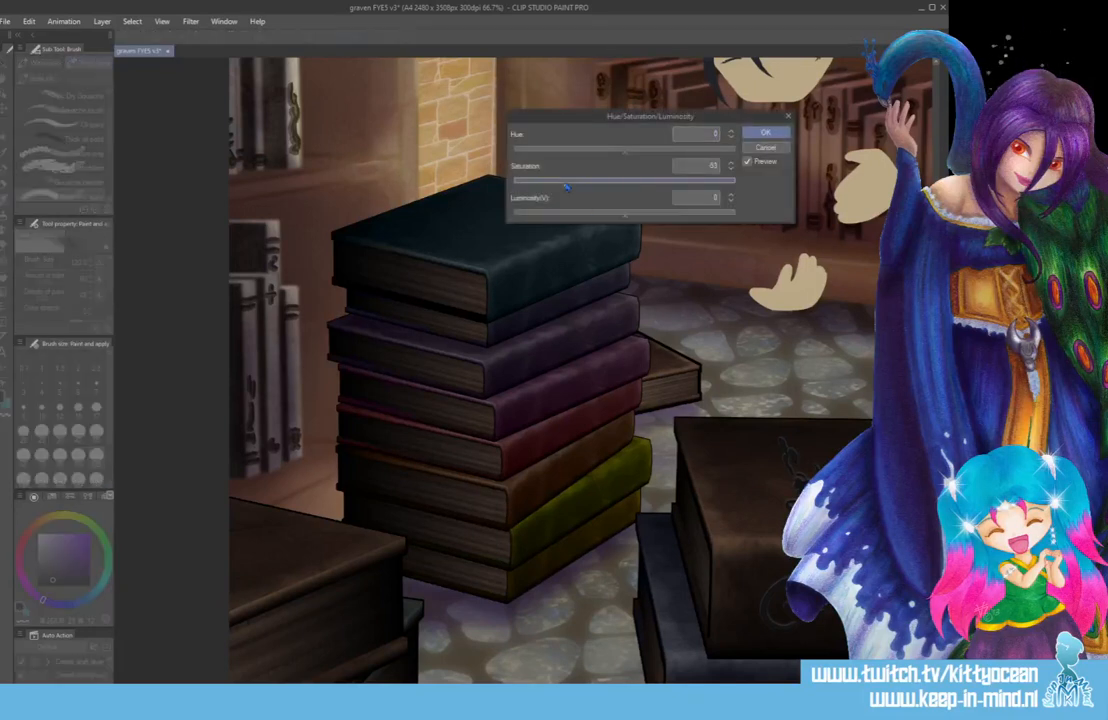
left_click(763, 133)
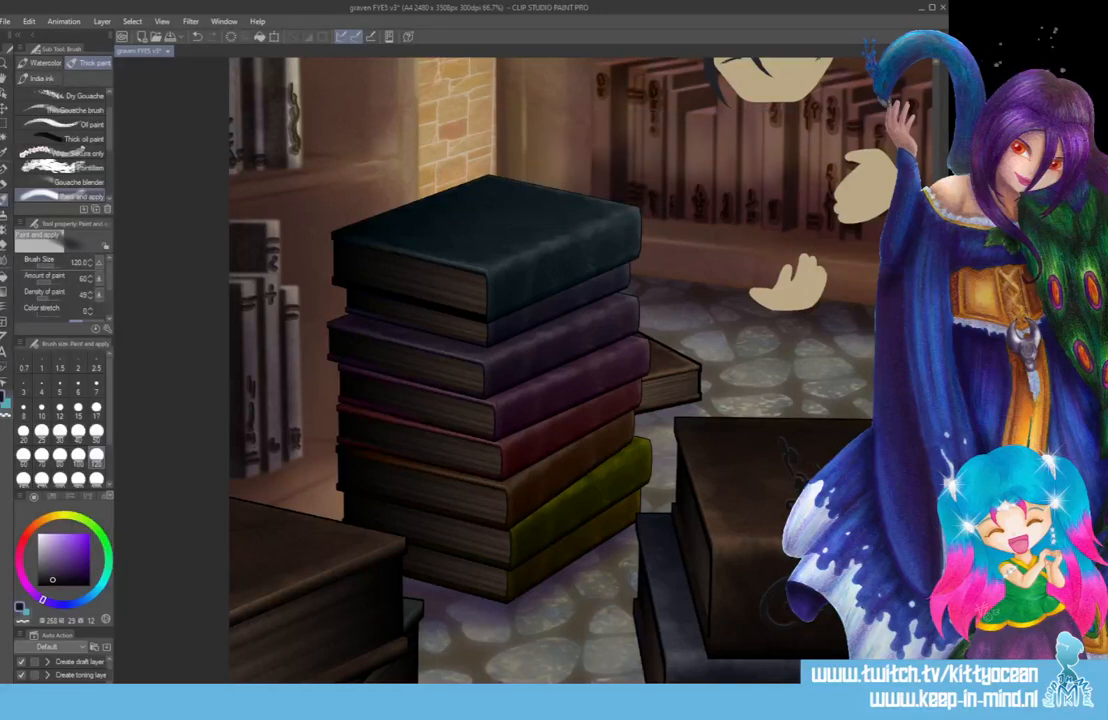
- Desaturate the floor shadow around the book stack with two Hue/Saturation/Luminosity adjustments, the second at saturation -48
key("ctrl+u")
left_click(581, 187)
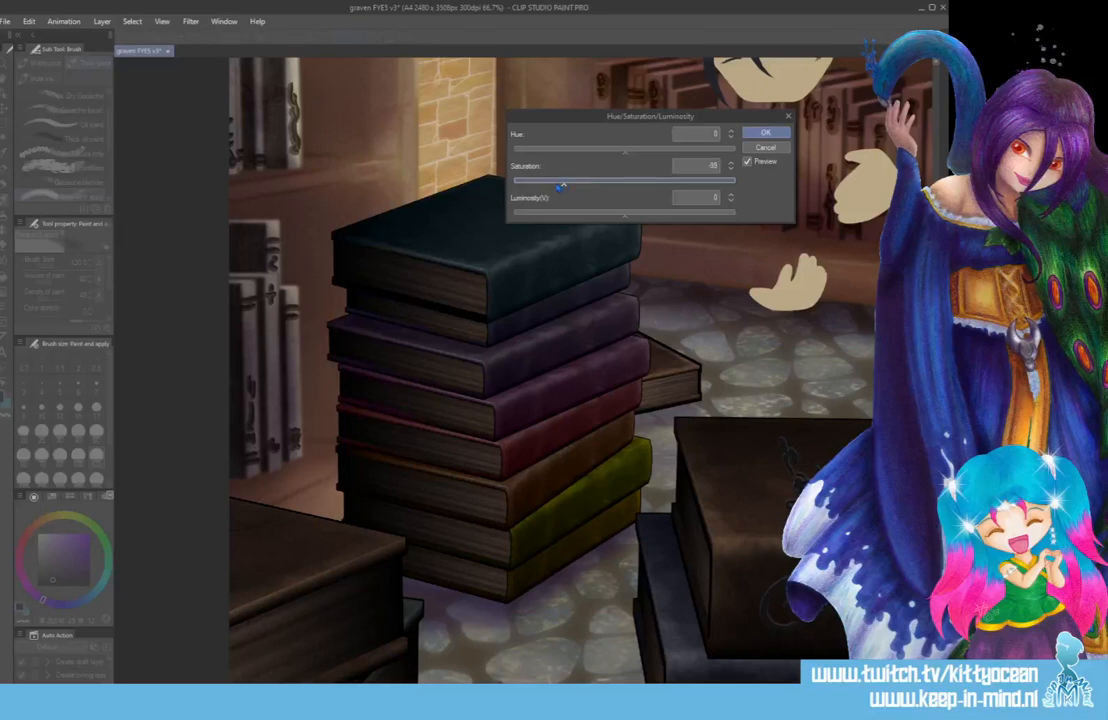
left_click_drag(546, 188, 541, 188)
left_click(765, 132)
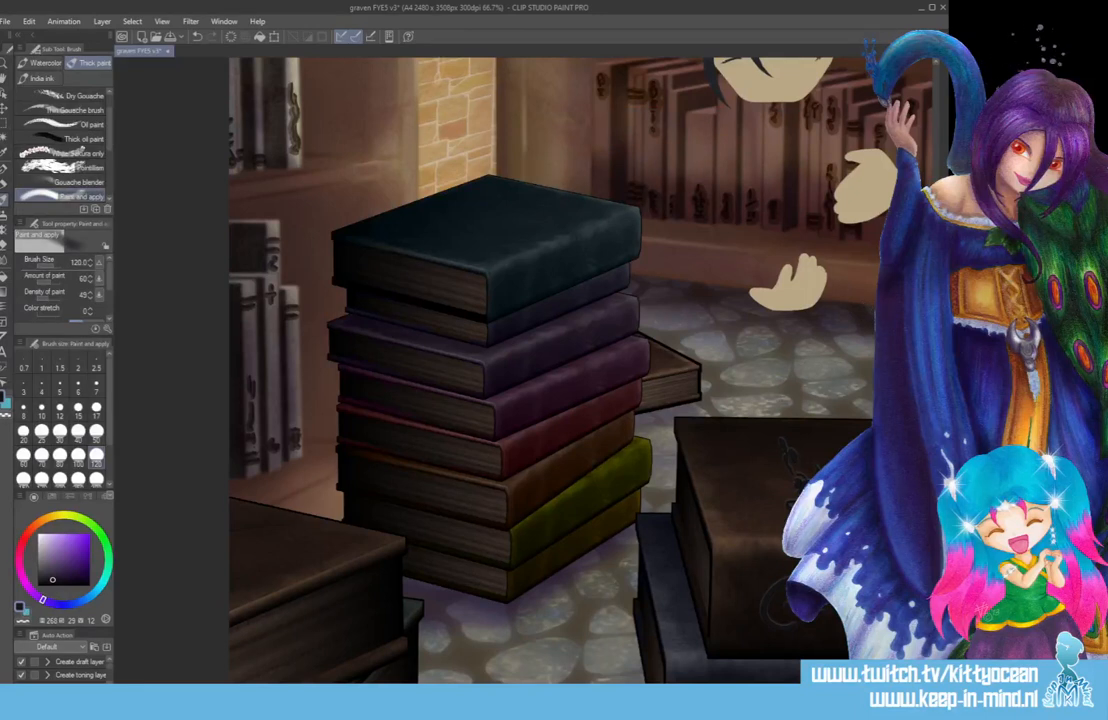
key("ctrl+u")
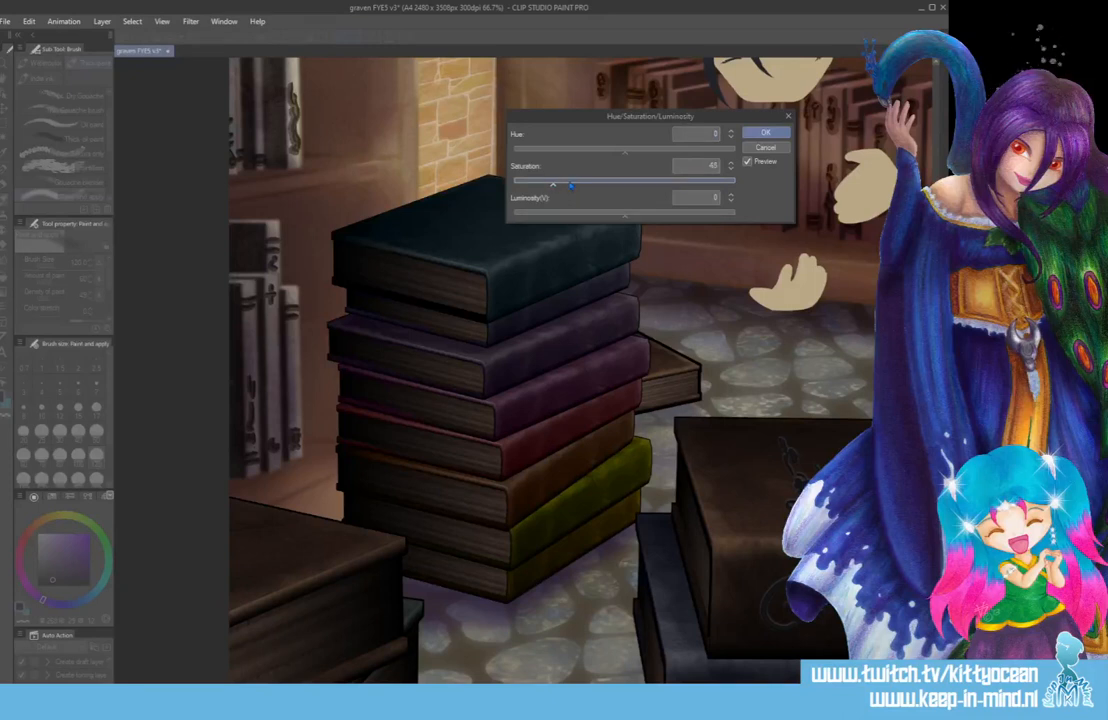
left_click(765, 132)
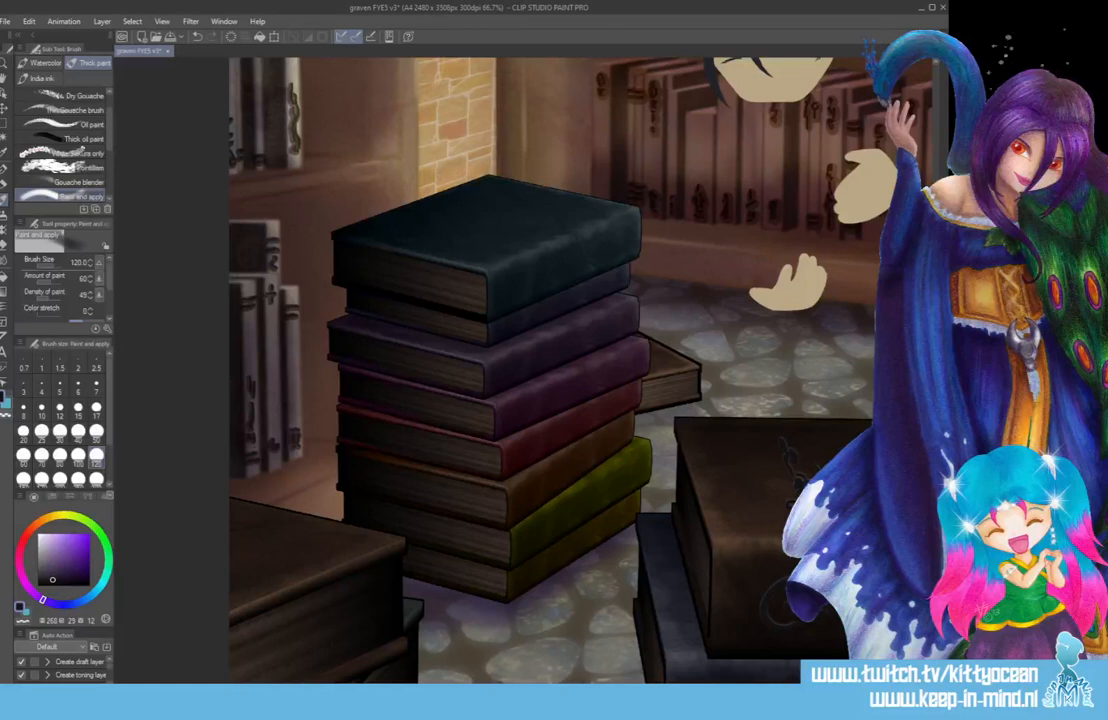
- Reduce the remaining purple floor shadow's saturation by -57 and again by -51, and save the illustration
key("ctrl+u")
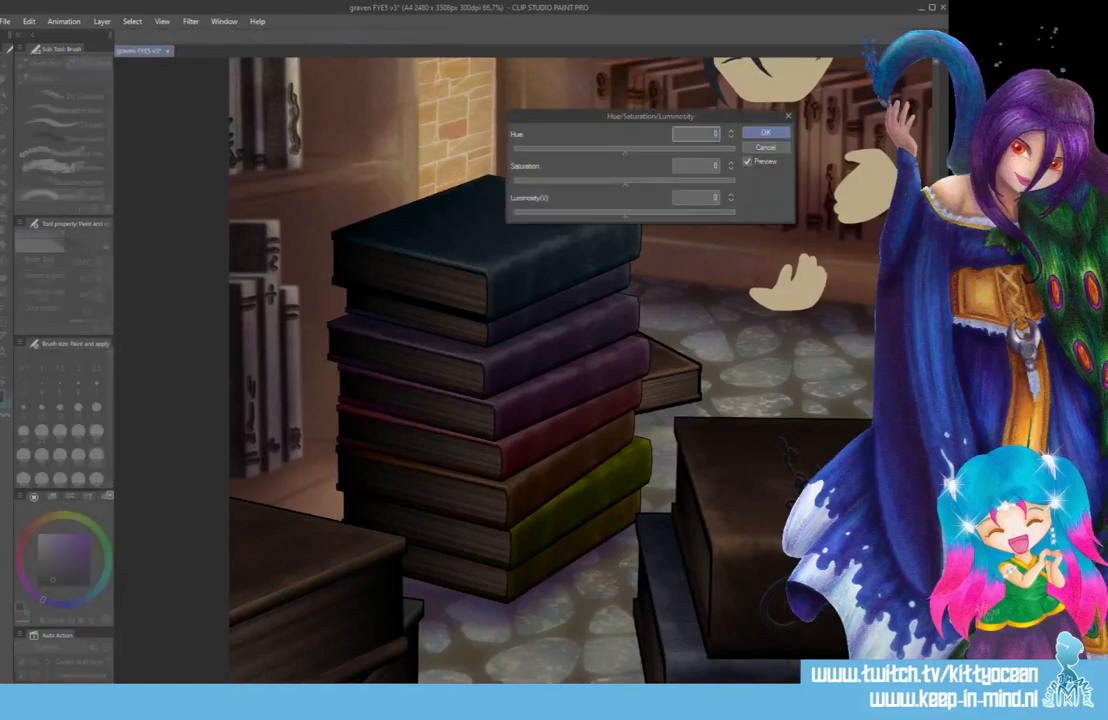
left_click_drag(555, 177, 547, 184)
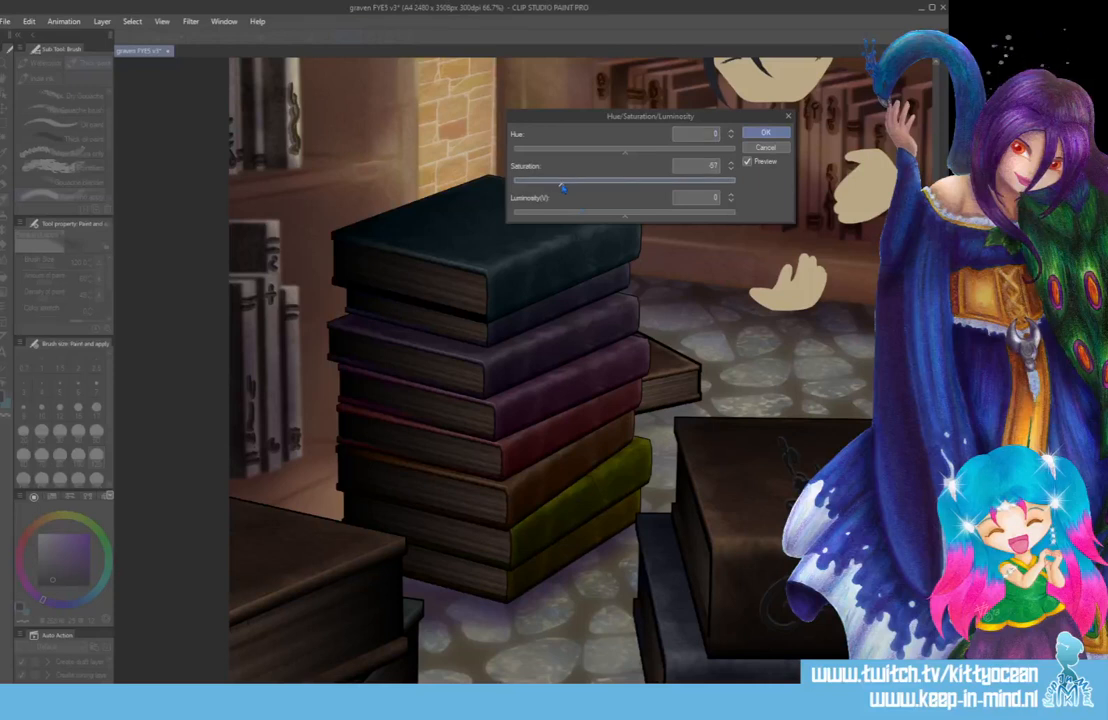
key("Return")
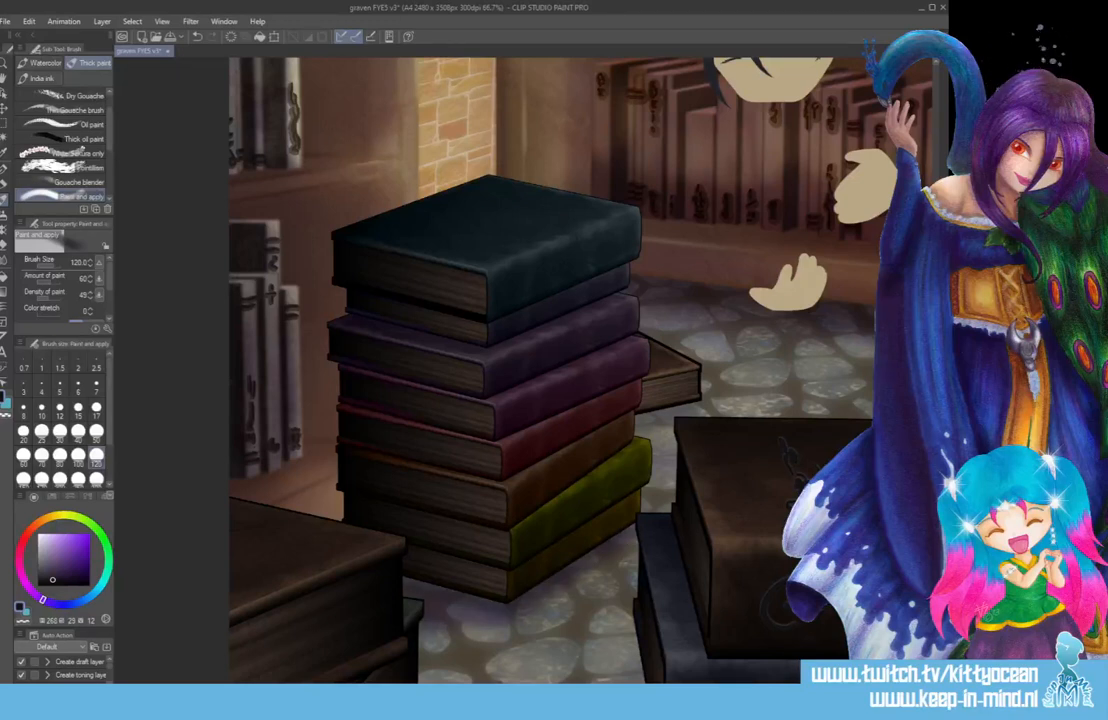
key("ctrl+u")
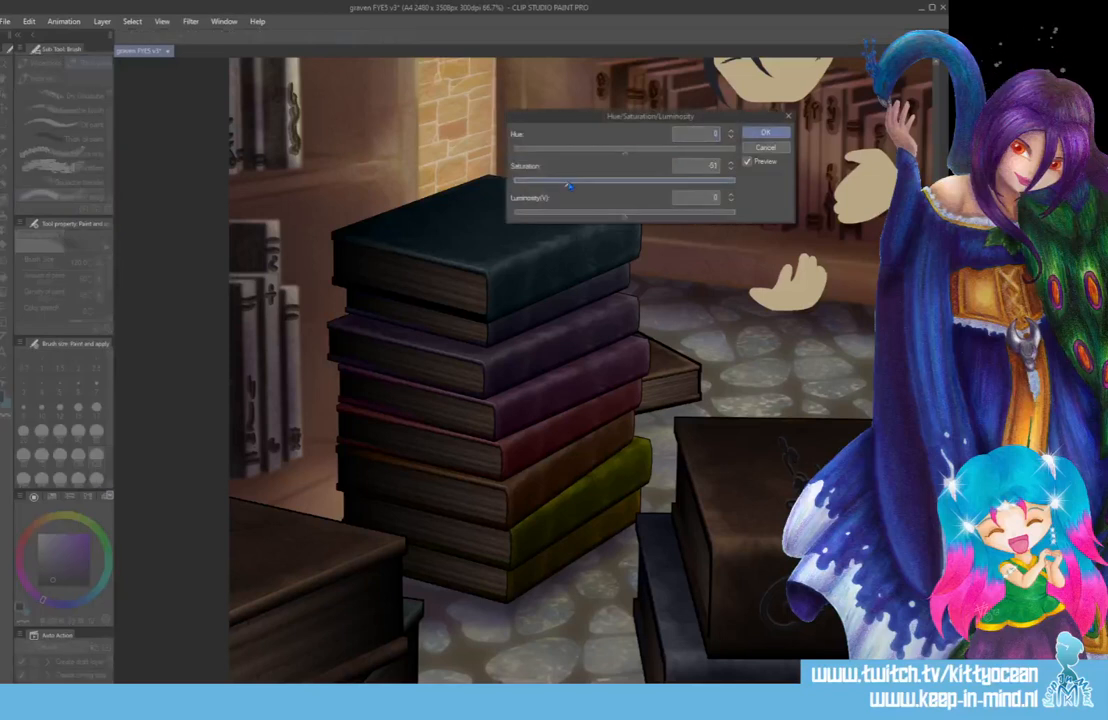
key("Return")
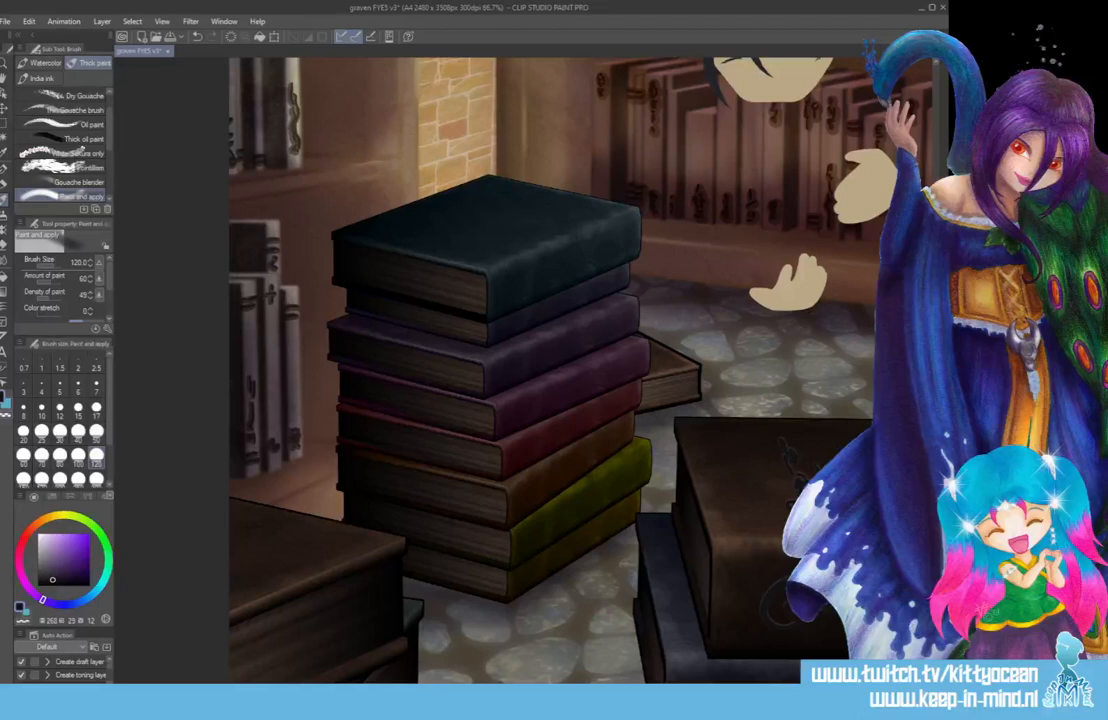
key("ctrl+s")
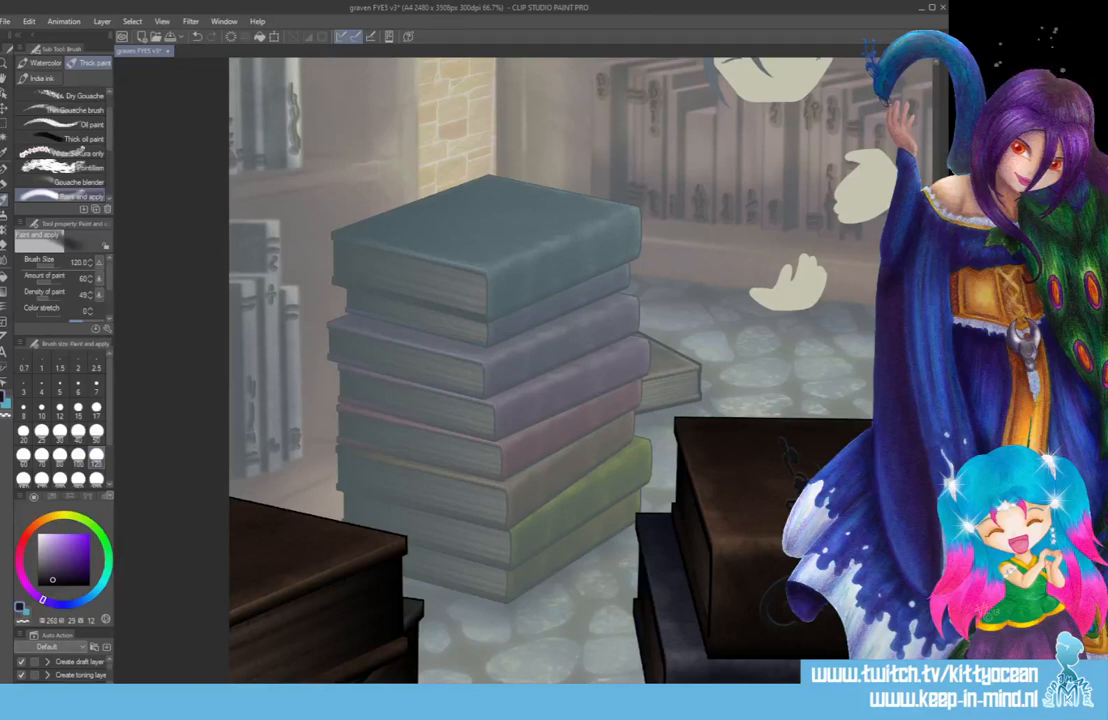
- Draw rune-like ornaments on the spines and top cover of the stacked books with the G-pen at brush size 6
left_click_drag(525, 190, 694, 432)
left_click_drag(500, 645, 410, 620)
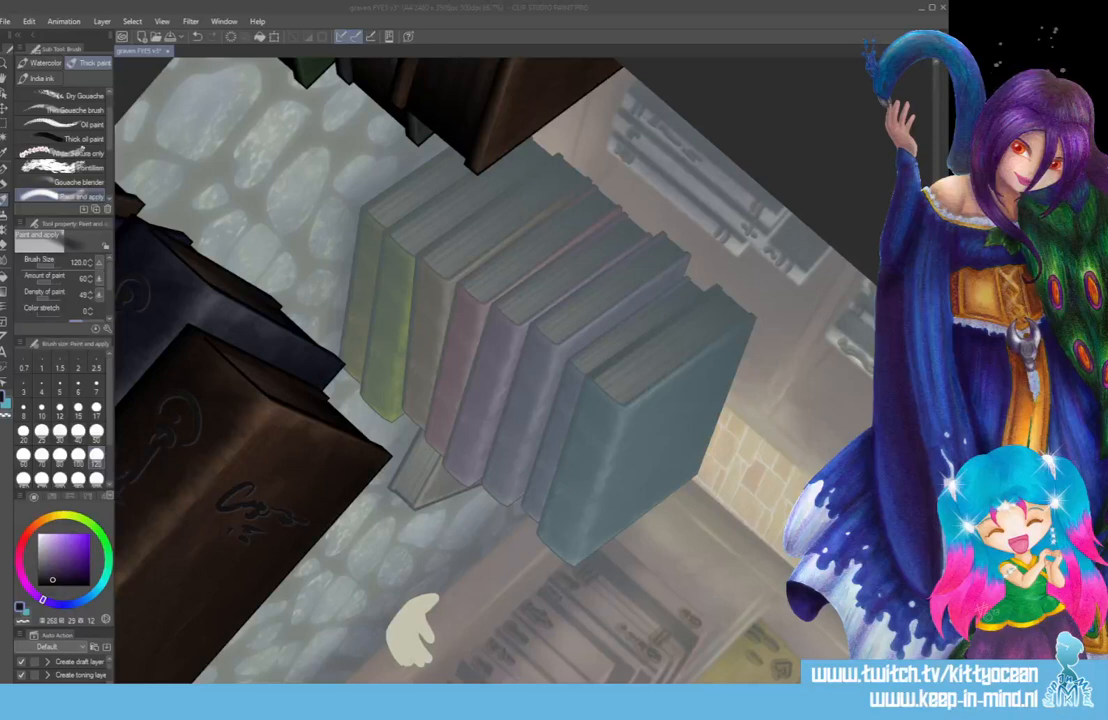
left_click(4, 170)
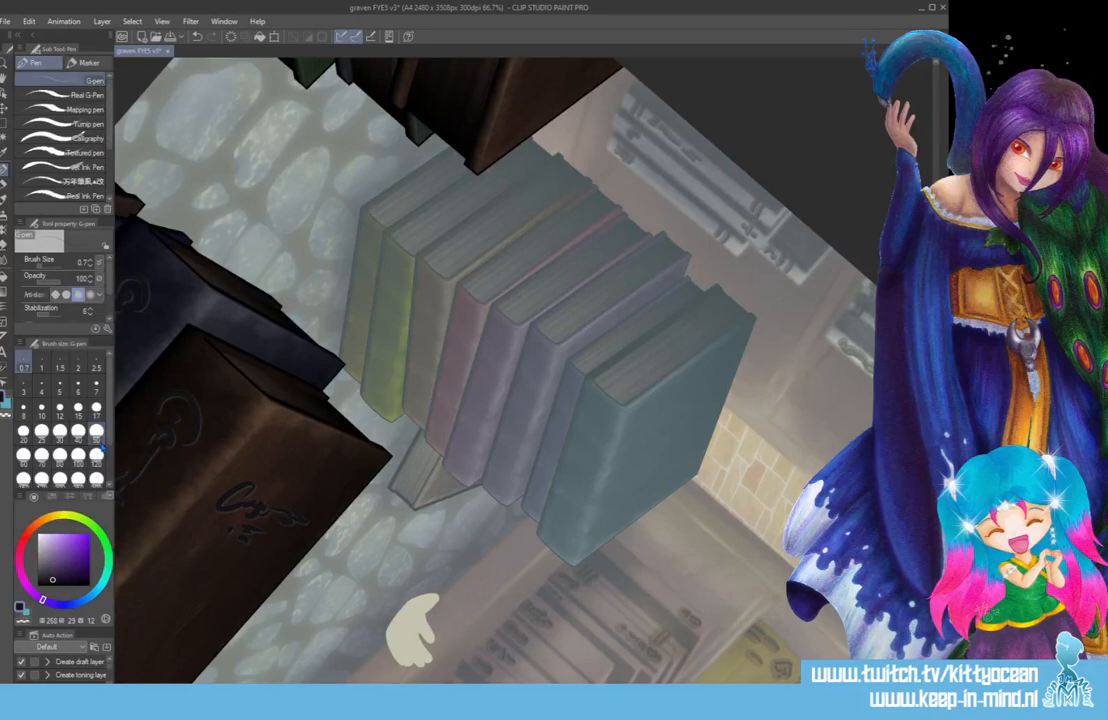
left_click(78, 389)
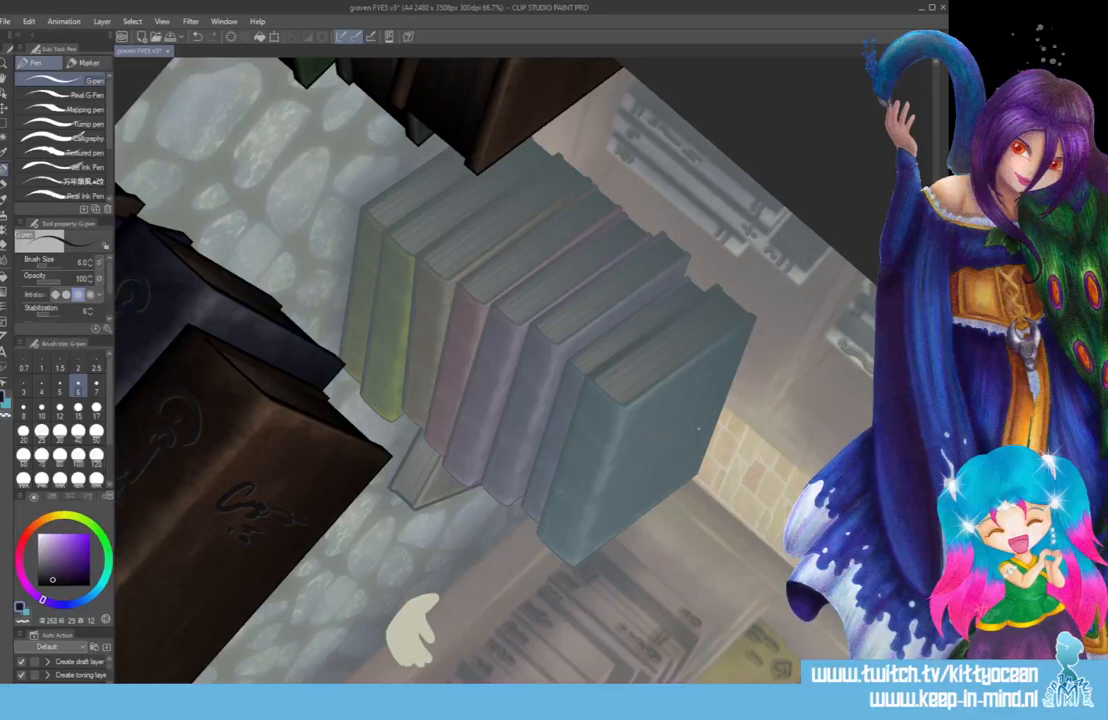
key("ctrl+a")
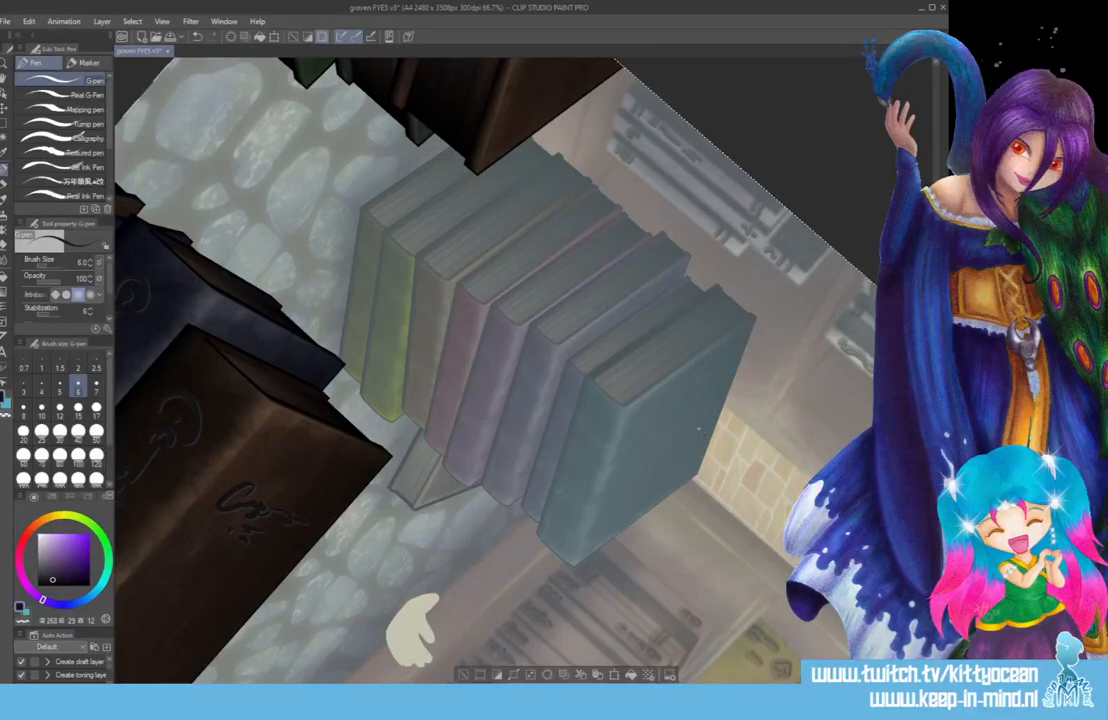
key("ctrl+d")
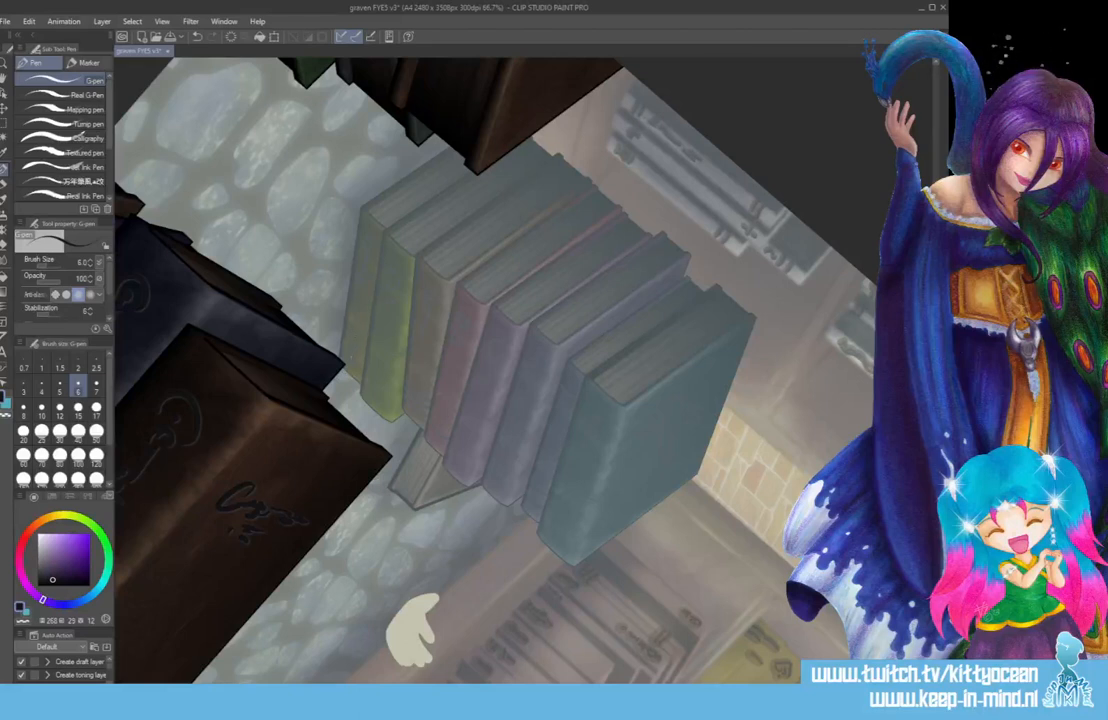
- Darken the book ornaments with a luminosity adjustment of -73 and choose a near-black purple drawing colour
key("ctrl+u")
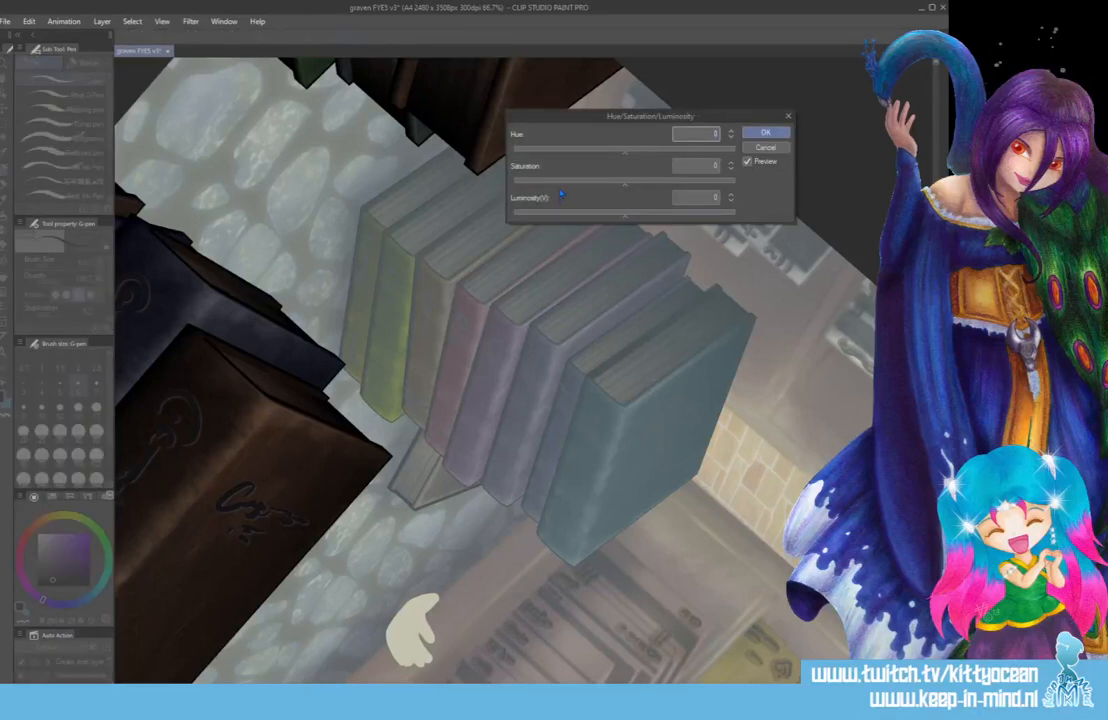
left_click_drag(625, 214, 545, 219)
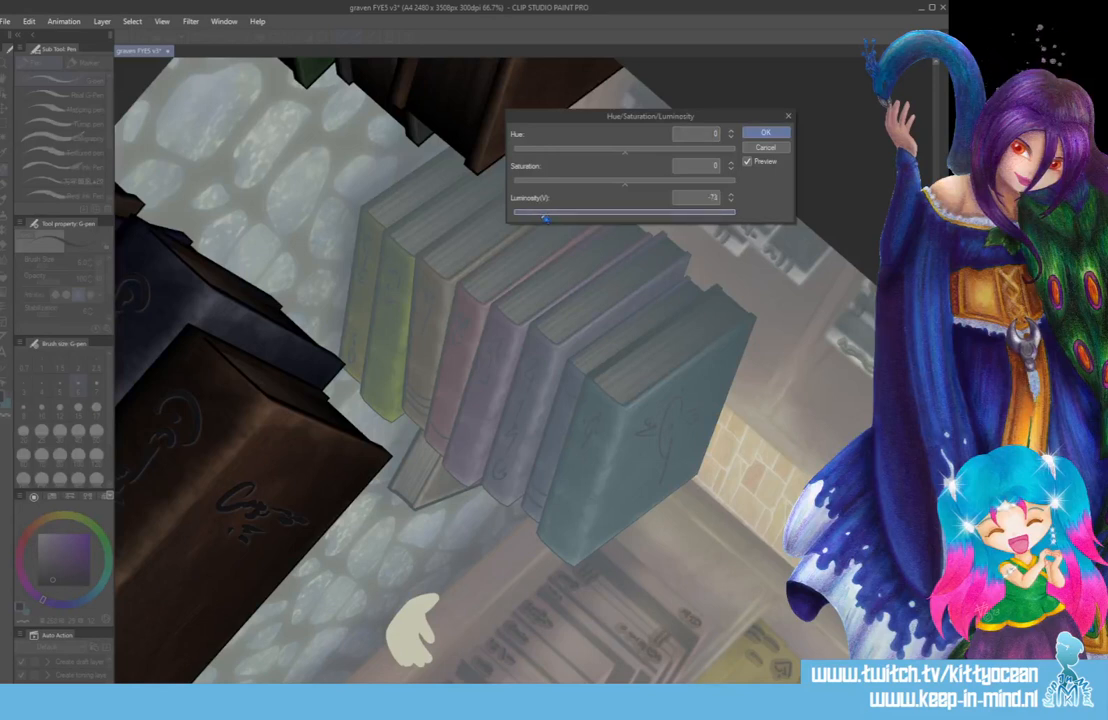
left_click(760, 132)
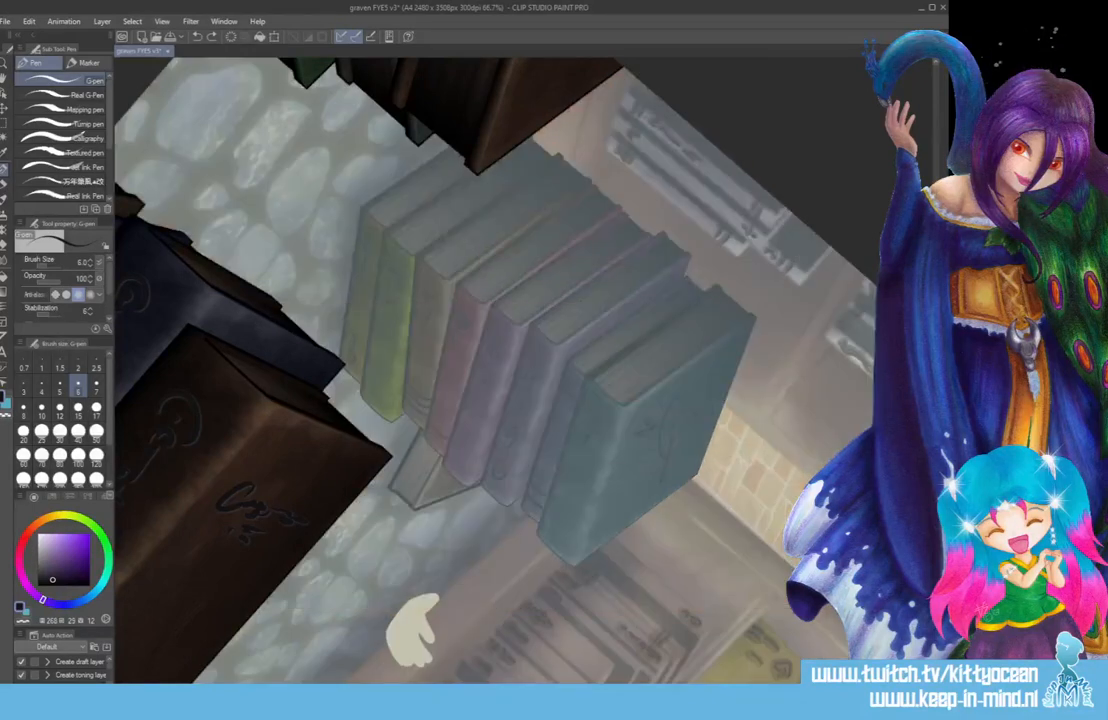
left_click(39, 586)
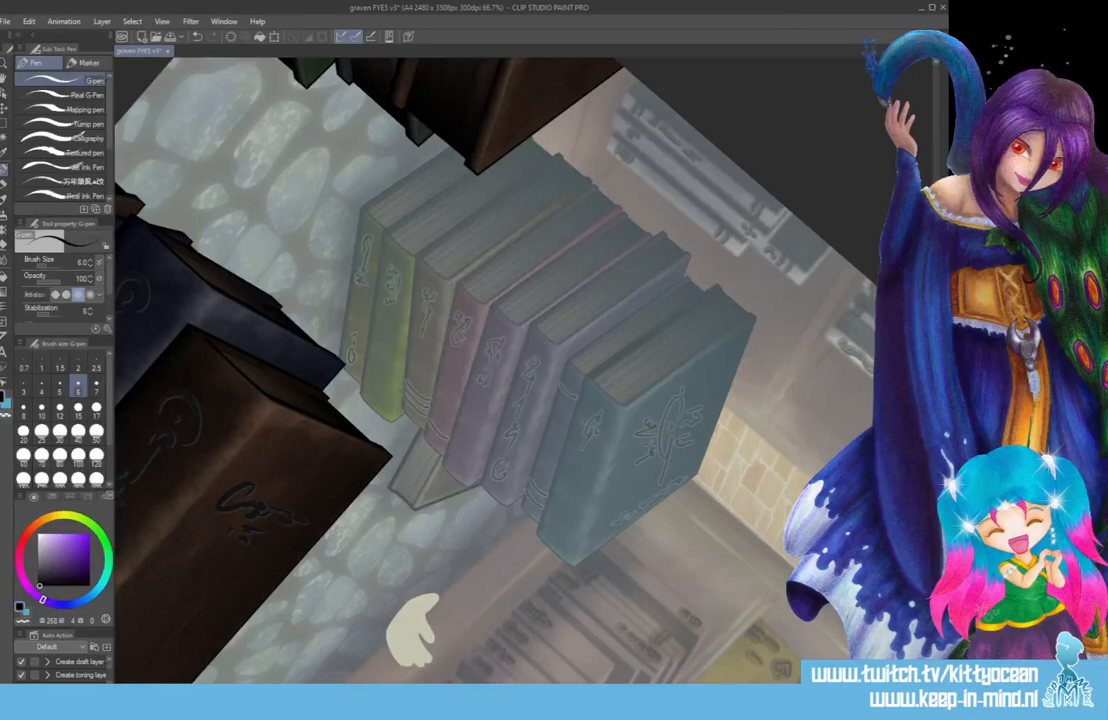
- Return the canvas to its upright orientation and search the material library for "lant" to find a lantern
left_click(4, 107)
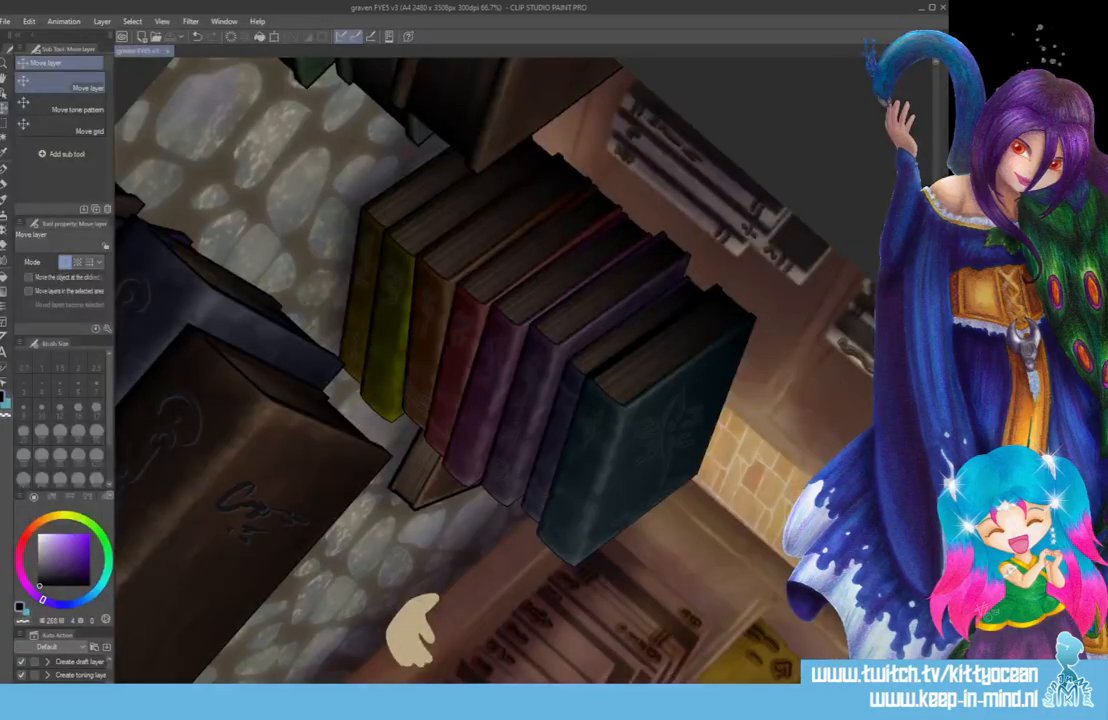
key("ctrl+@")
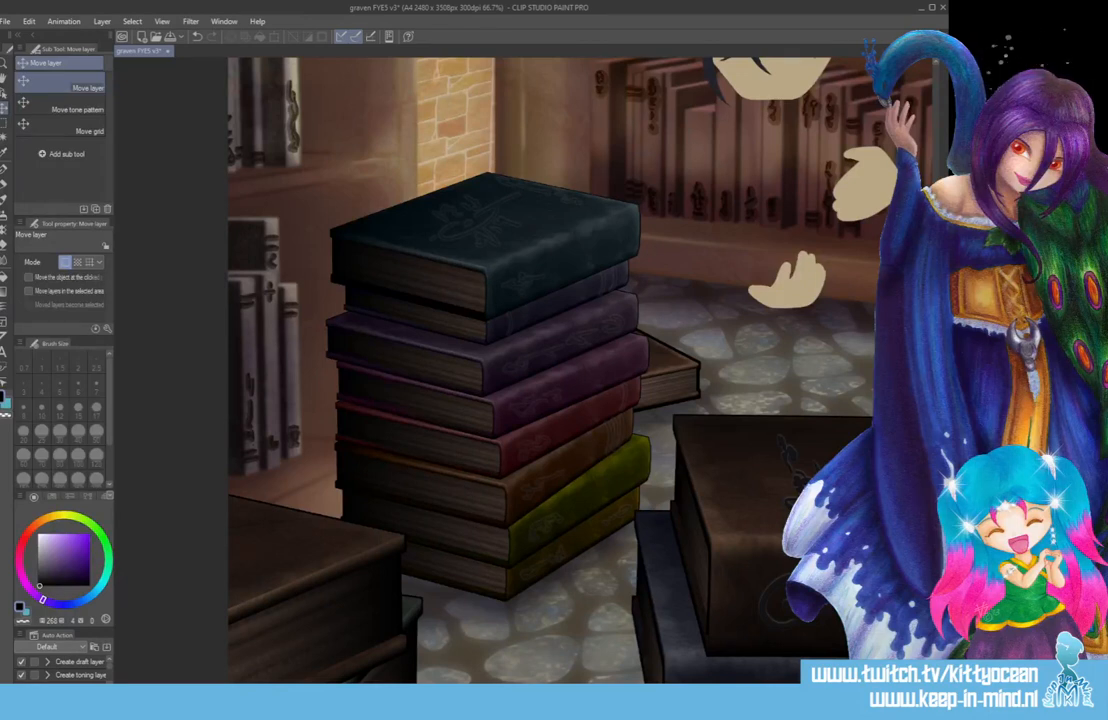
left_click(942, 36)
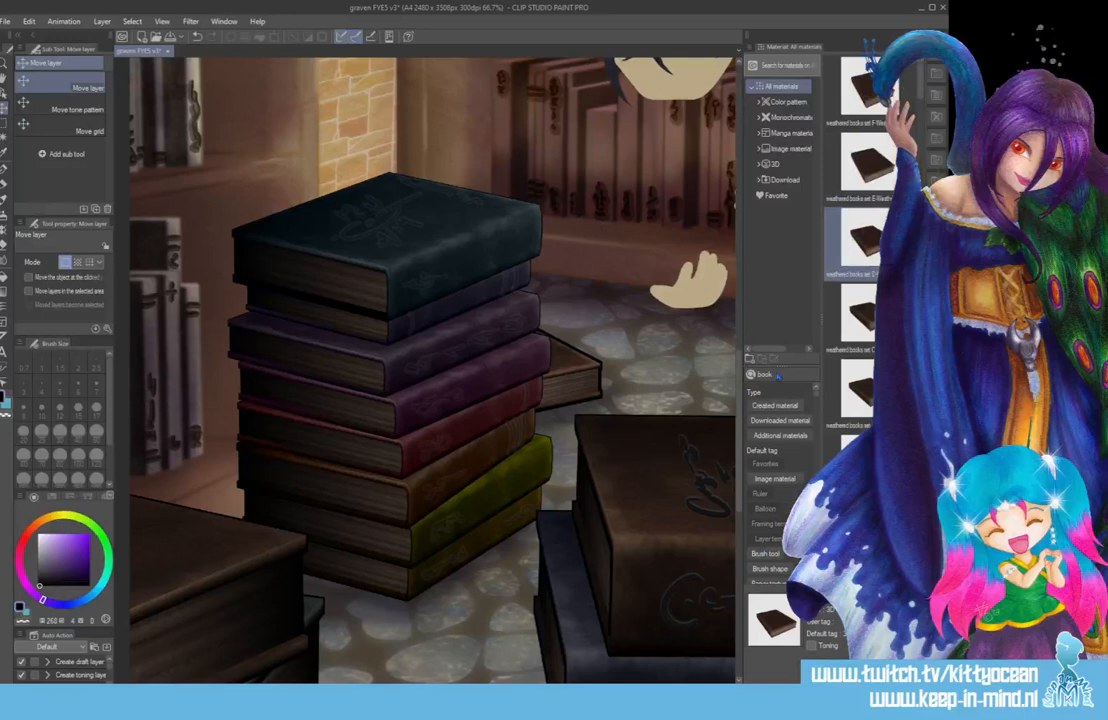
type("plant")
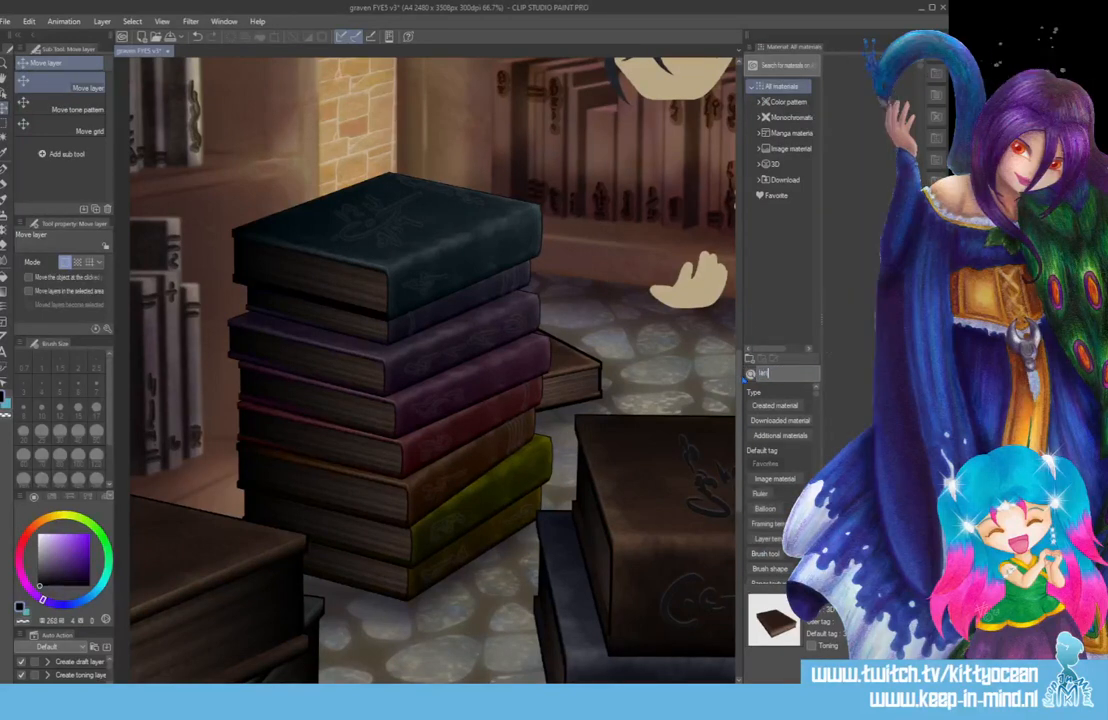
key("Return")
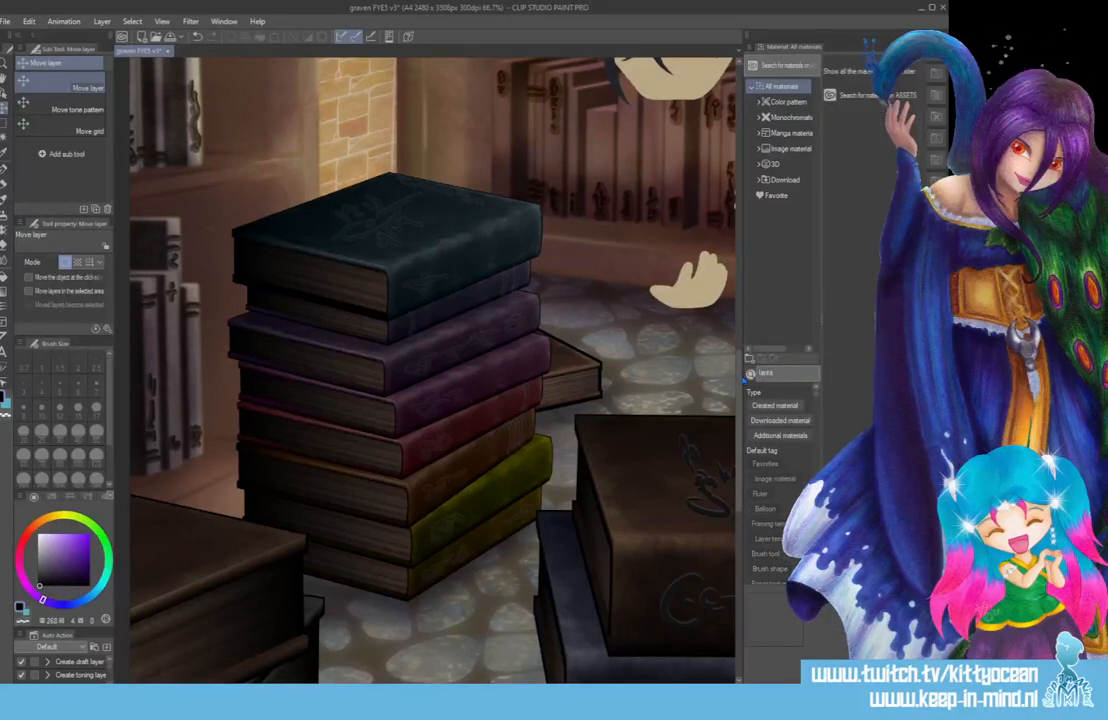
key("BackSpace")
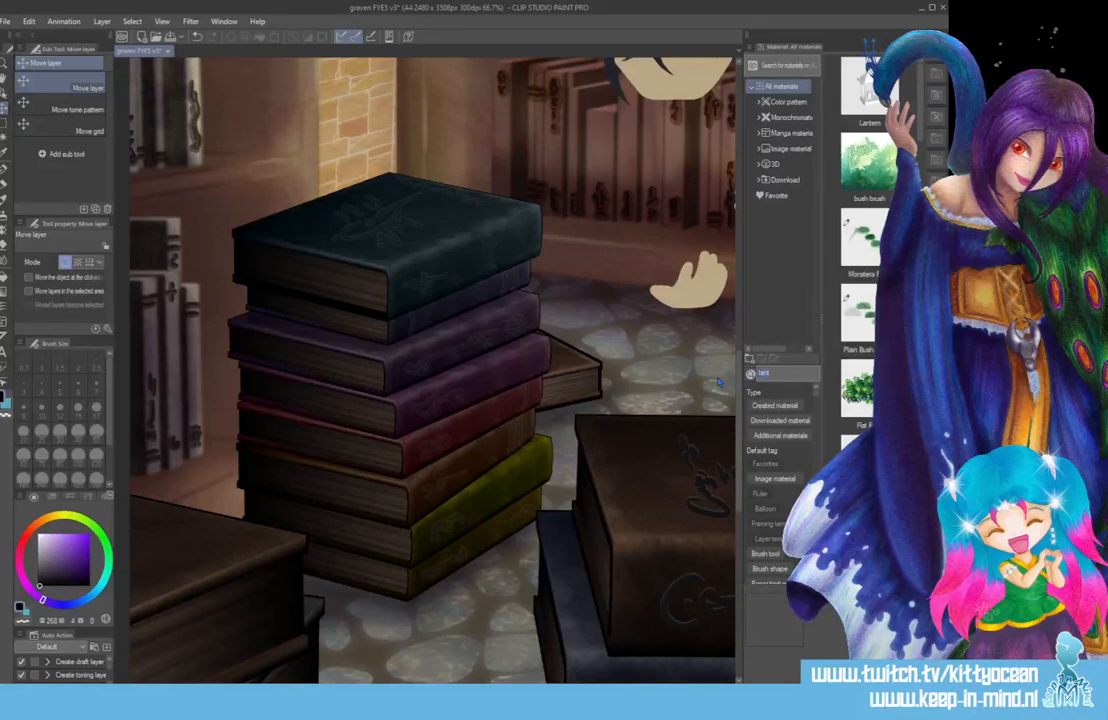
- Replace the material search with "candl" and look through the candle assets
key("BackSpace")
key("BackSpace")
key("BackSpace")
key("BackSpace")
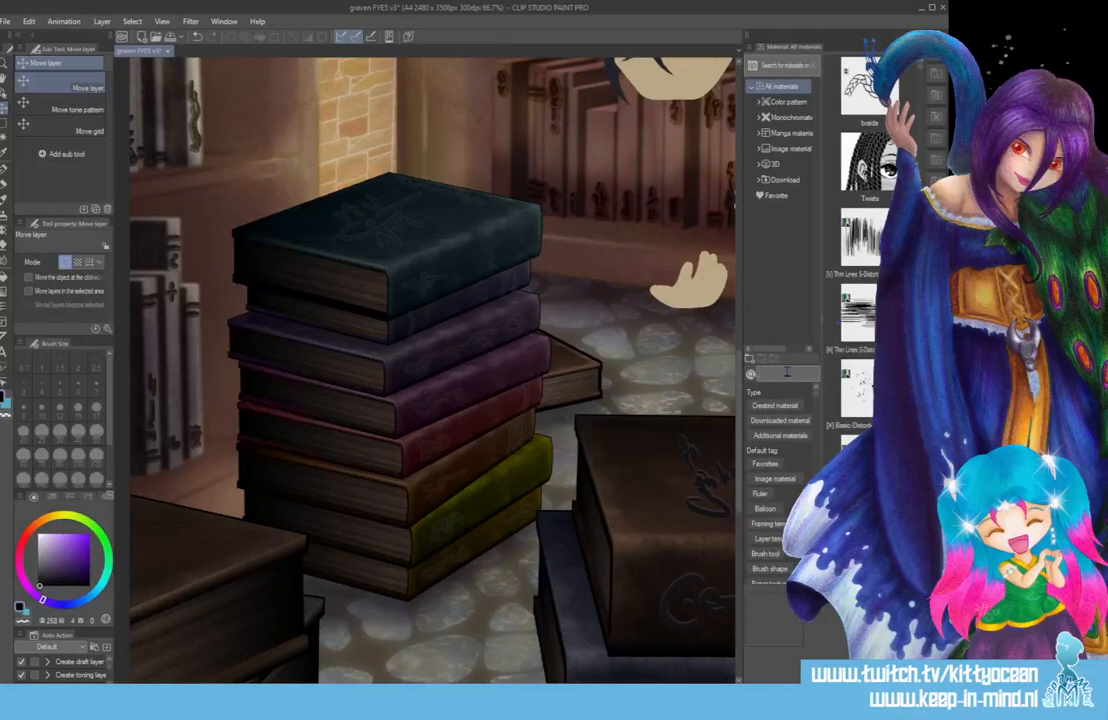
type("citdl")
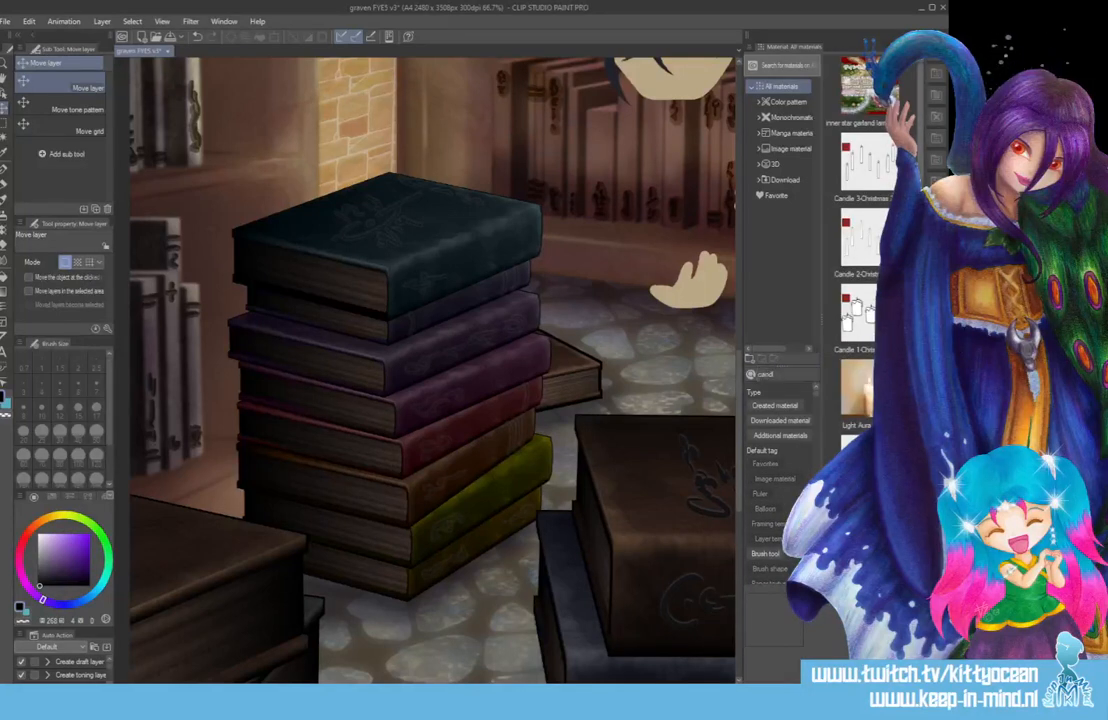
scroll(865, 250, "down", 4)
scroll(865, 250, "up", 3)
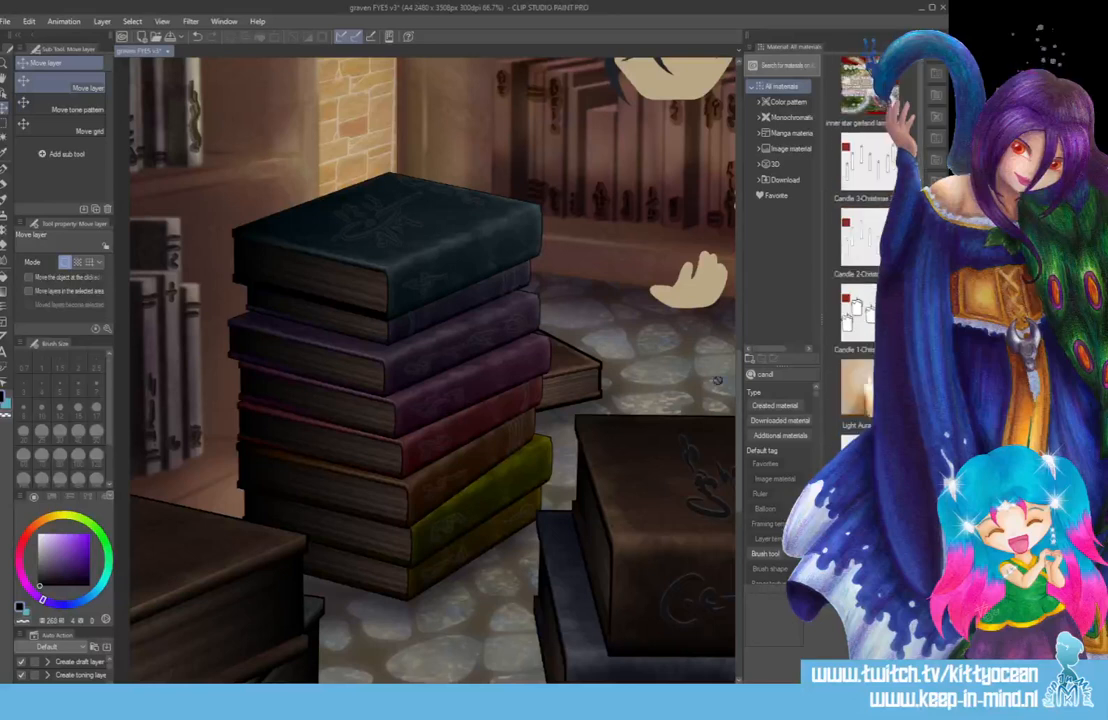
- Clear the material search and browse all materials for a lantern
key("BackSpace")
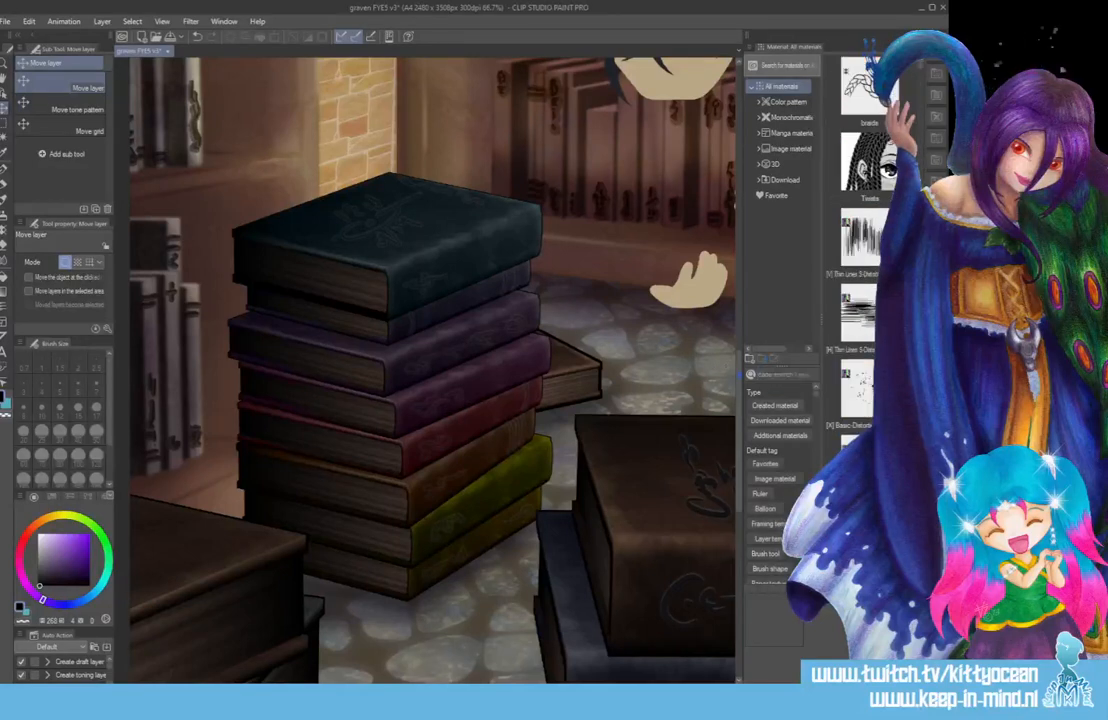
scroll(862, 240, "down", 4)
scroll(862, 240, "down", 6)
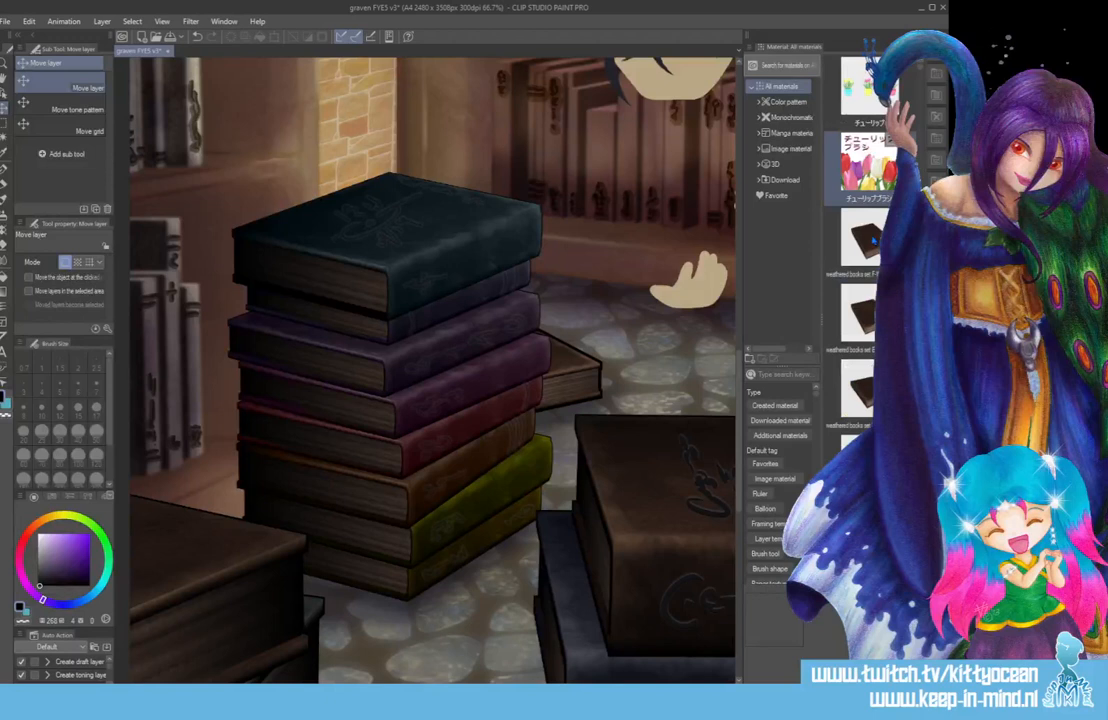
scroll(862, 240, "down", 5)
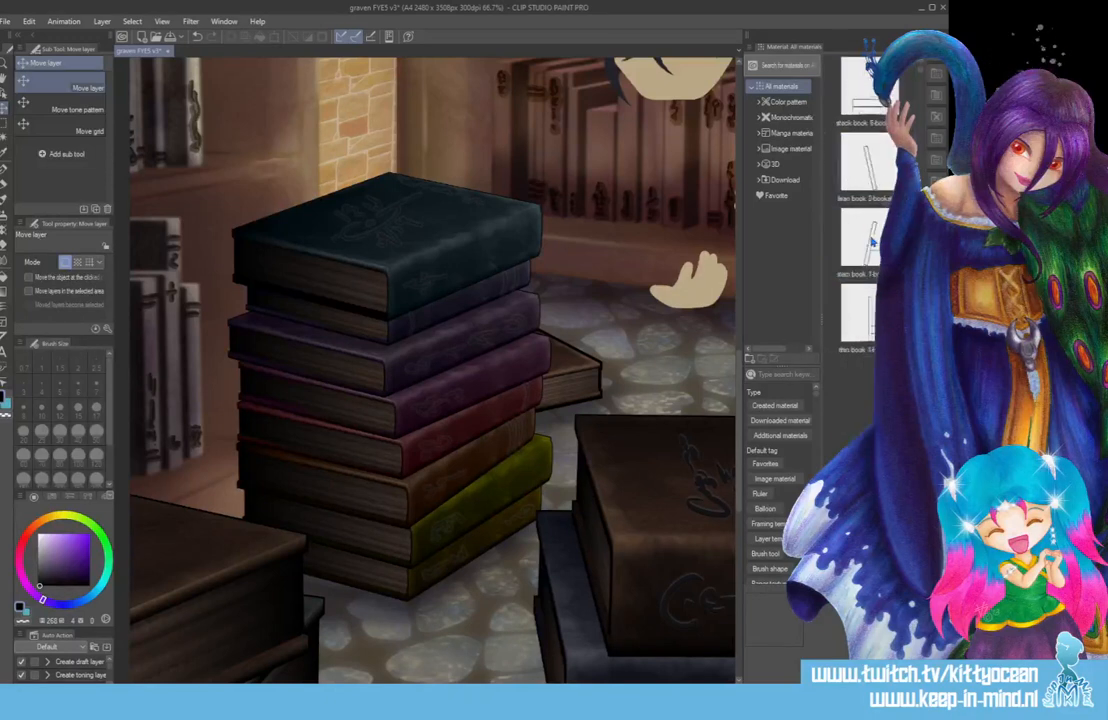
scroll(873, 240, "down", 6)
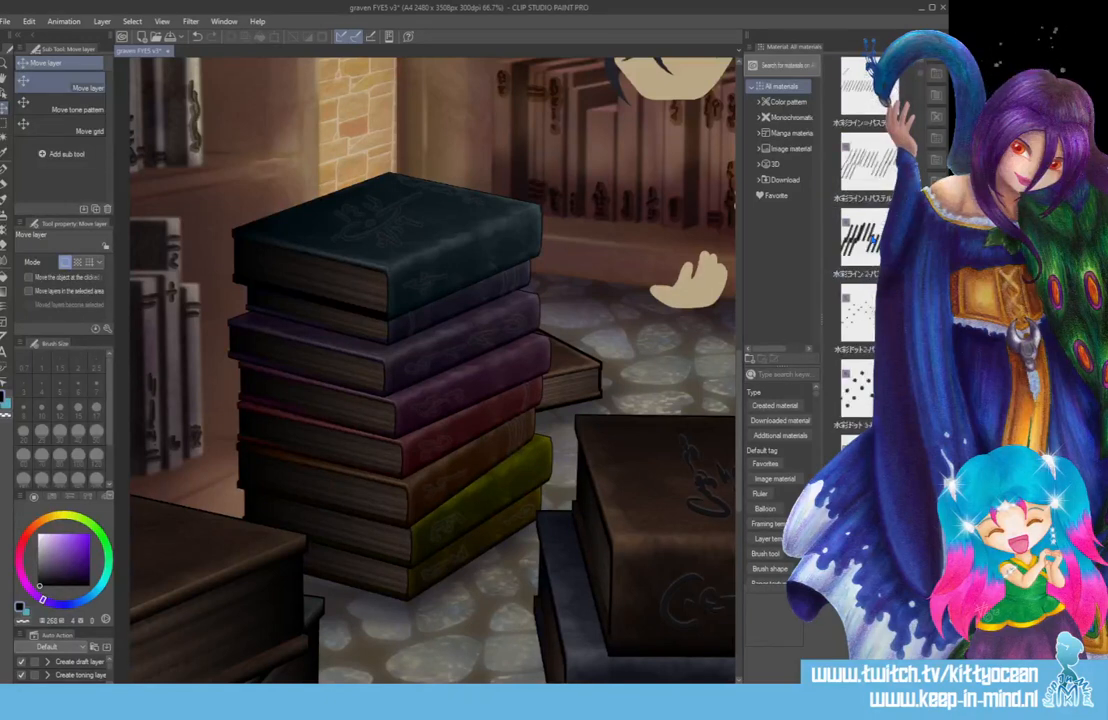
scroll(873, 240, "down", 6)
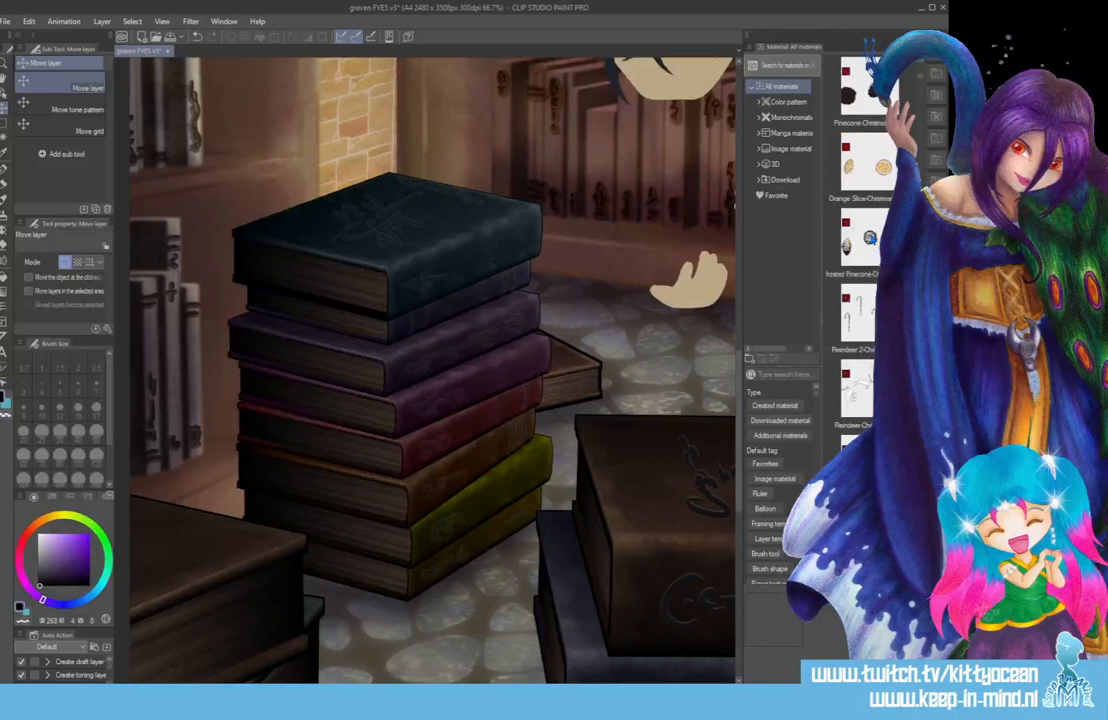
scroll(872, 240, "down", 6)
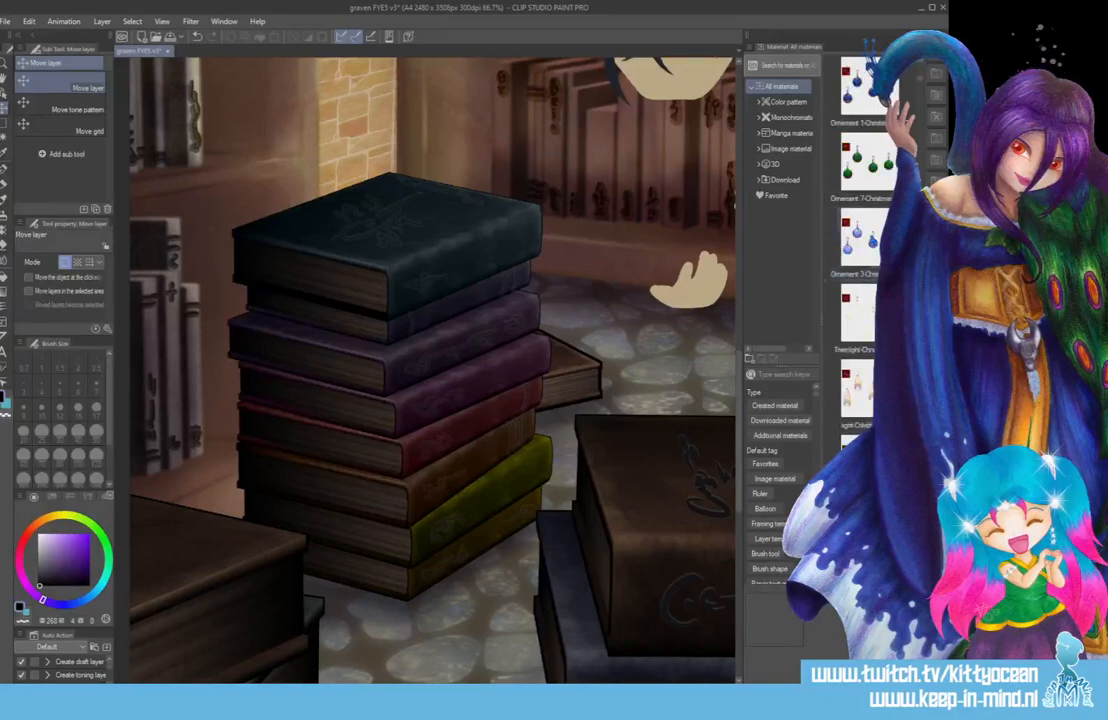
scroll(872, 240, "down", 3)
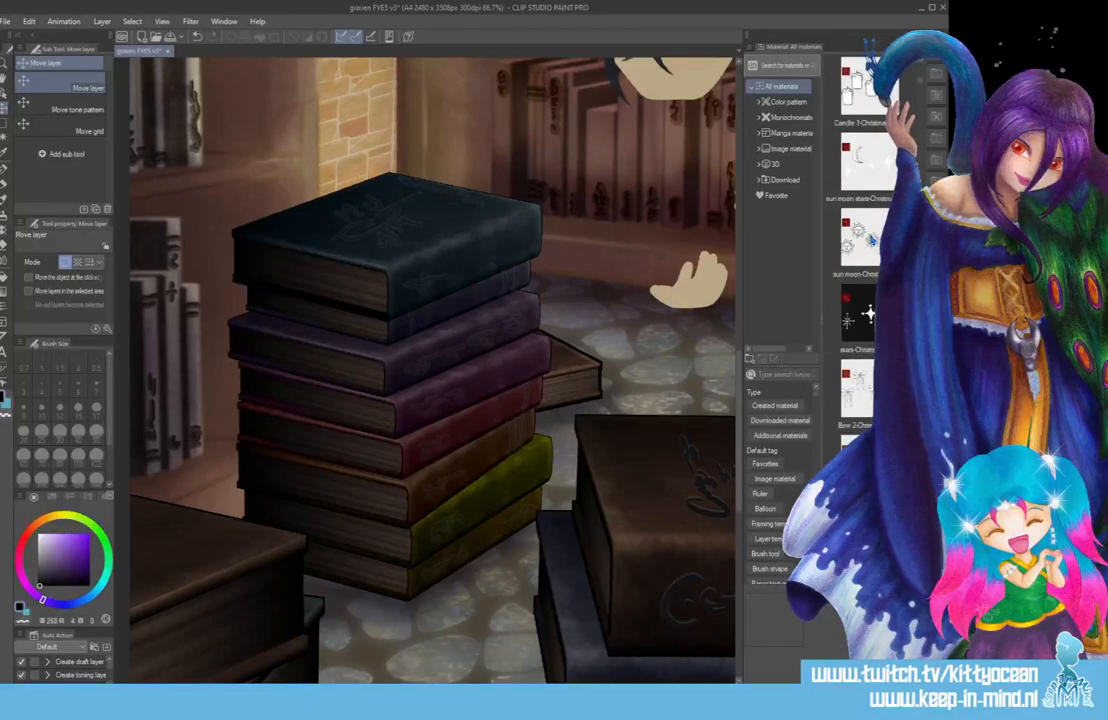
scroll(872, 240, "down", 3)
scroll(872, 239, "down", 4)
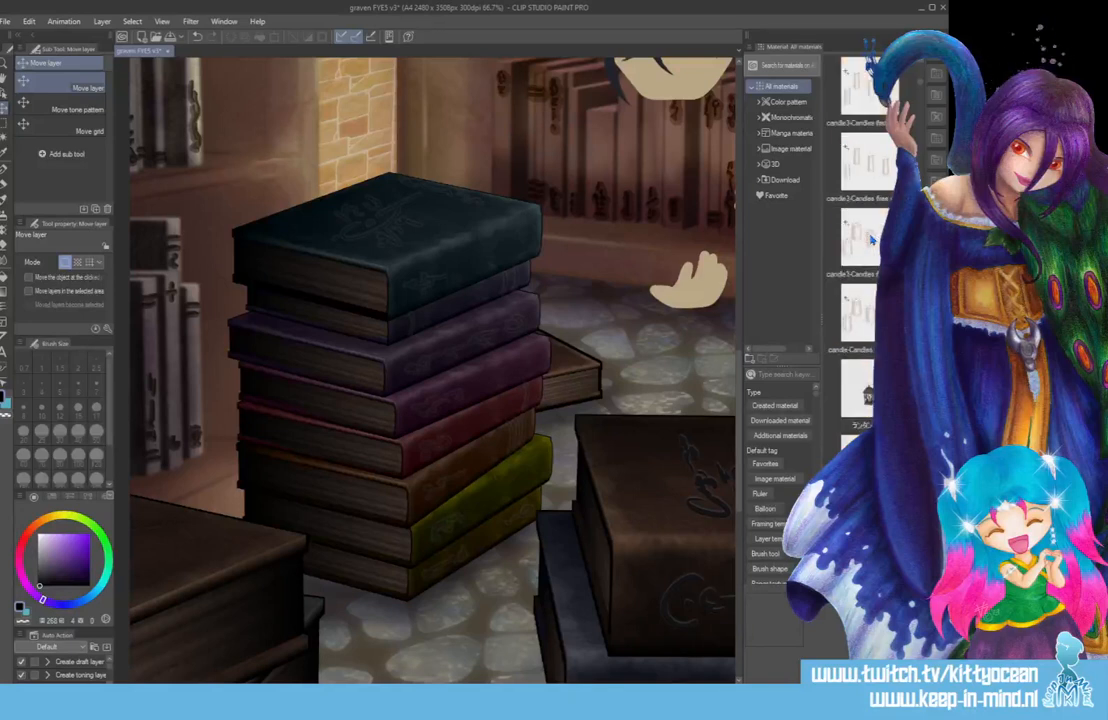
- Place the 3D lantern with a candle inside from the material library onto the canvas near the teal-topped book stack
left_click(867, 394)
scroll(427, 370, "down", 10)
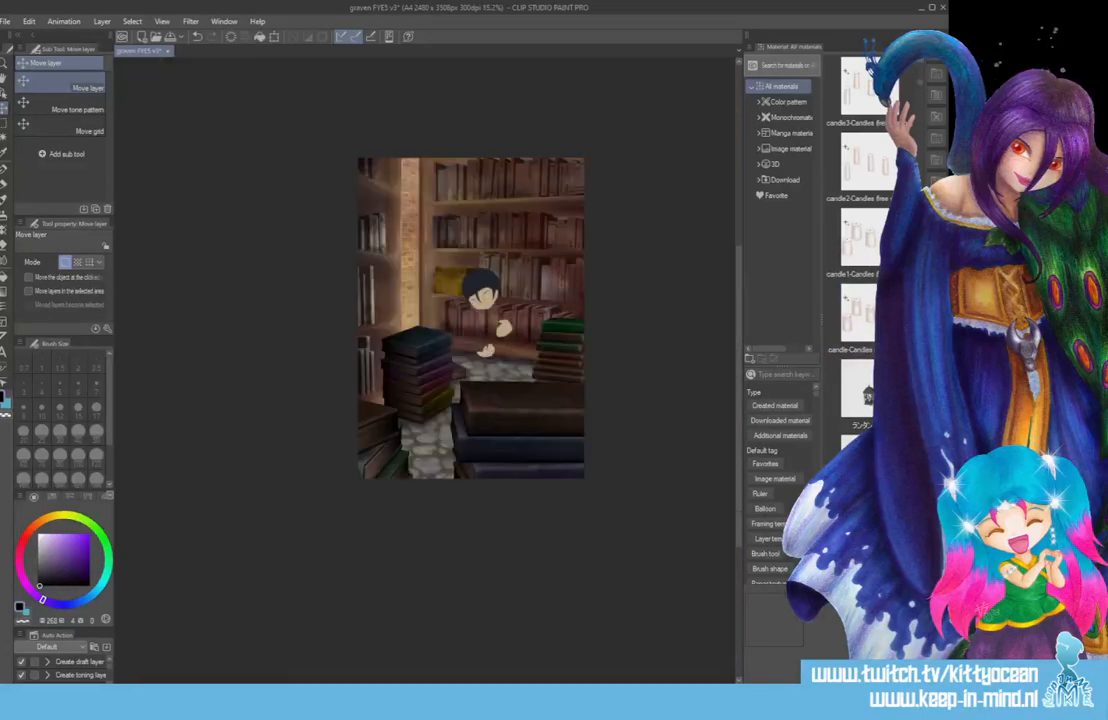
scroll(427, 370, "up", 4)
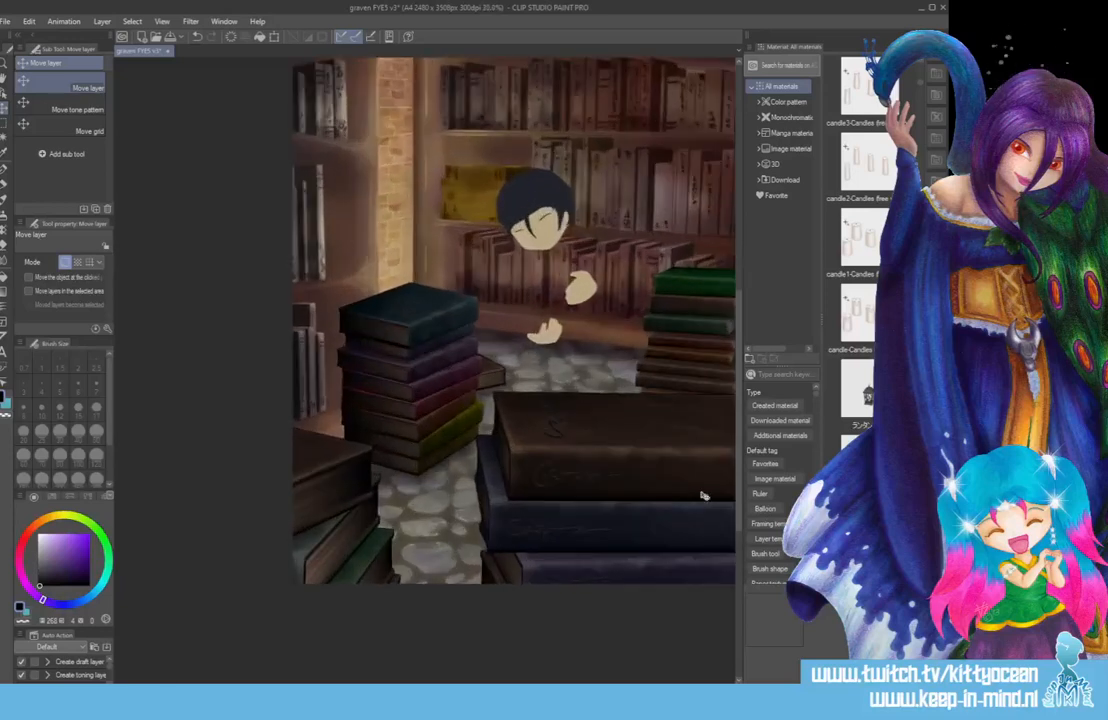
left_click_drag(860, 395, 410, 290)
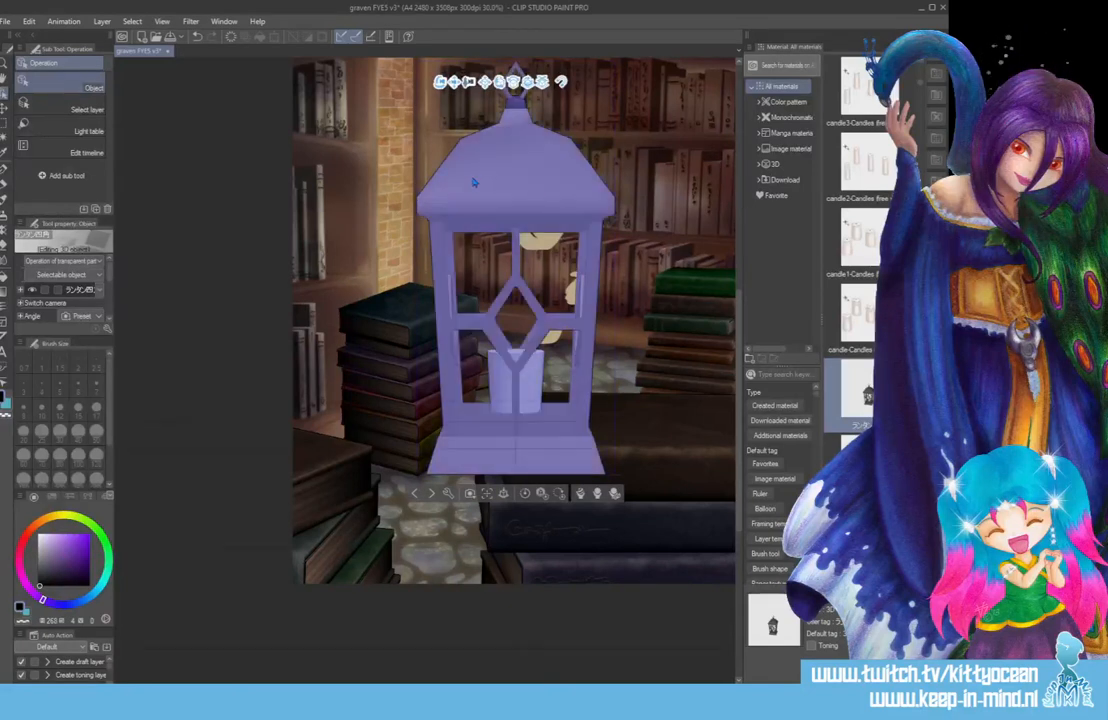
- Shrink the 3D lantern to fit the book stack's top cover and rotate it so a corner faces the viewer
left_click_drag(300, 184, 275, 133)
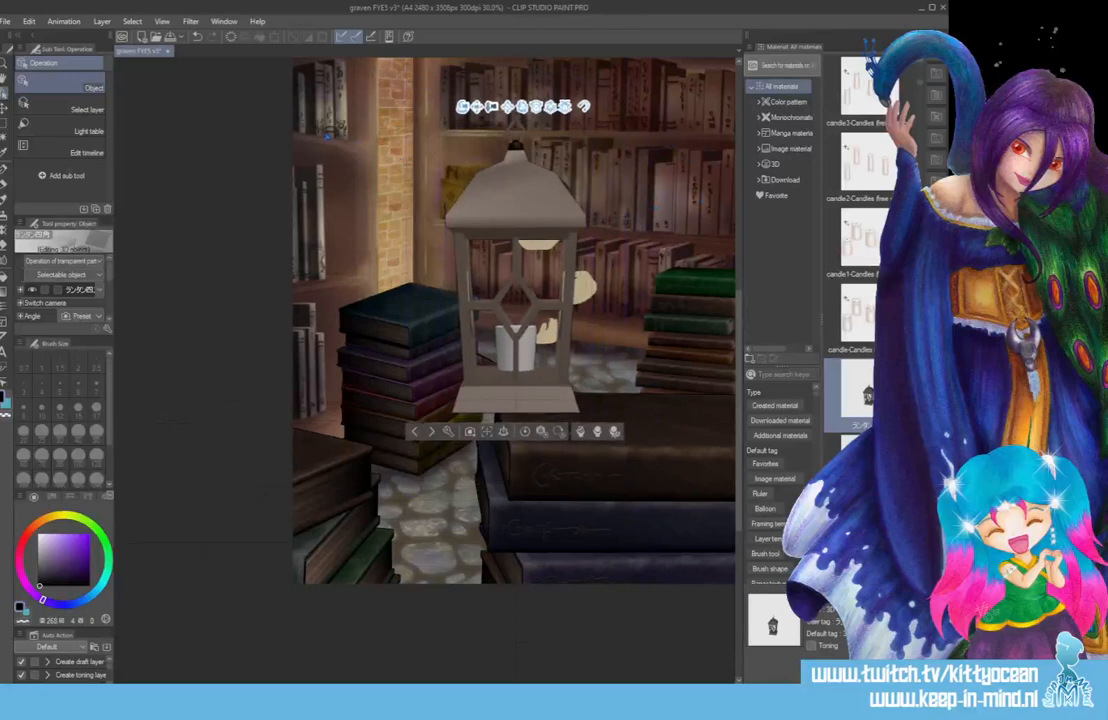
left_click_drag(350, 220, 221, 210)
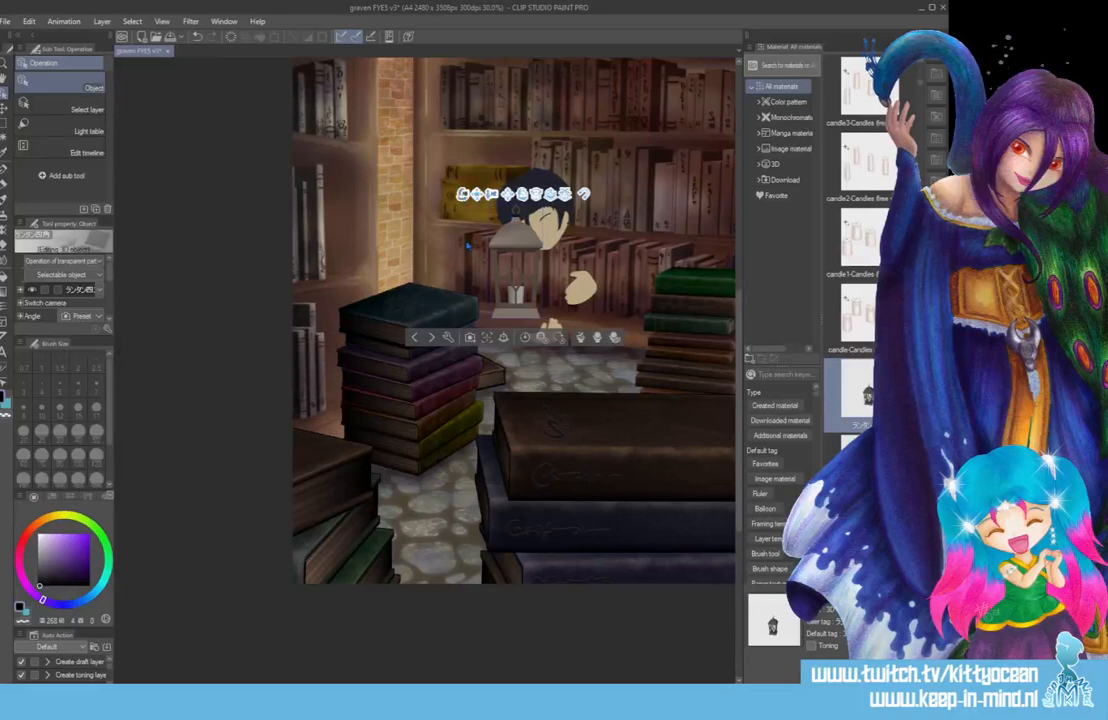
left_click_drag(462, 195, 391, 265)
left_click(532, 249)
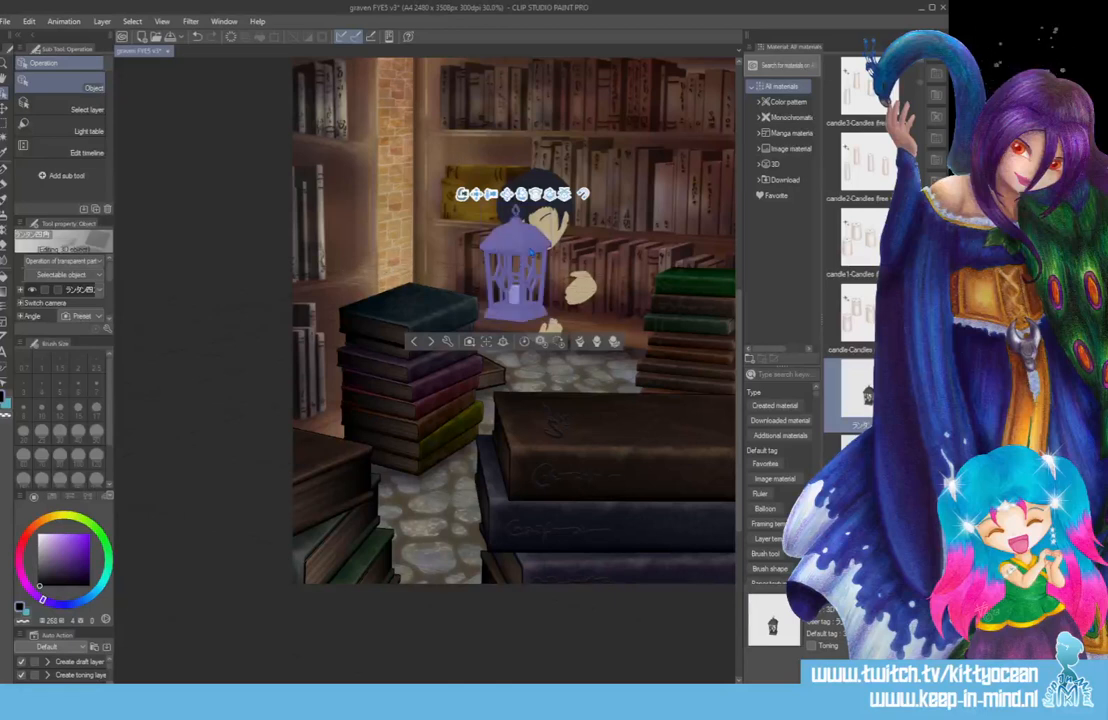
- Move the lantern so it stands on the top cover of the teal-topped book stack
left_click(4, 103)
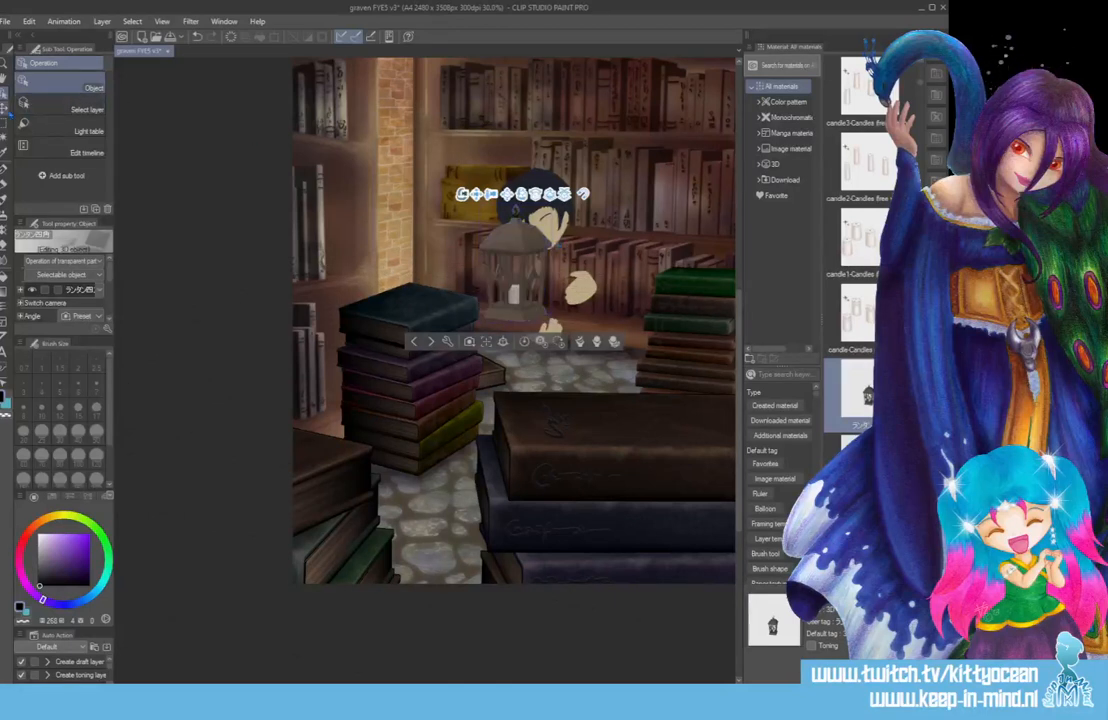
left_click_drag(446, 210, 420, 212)
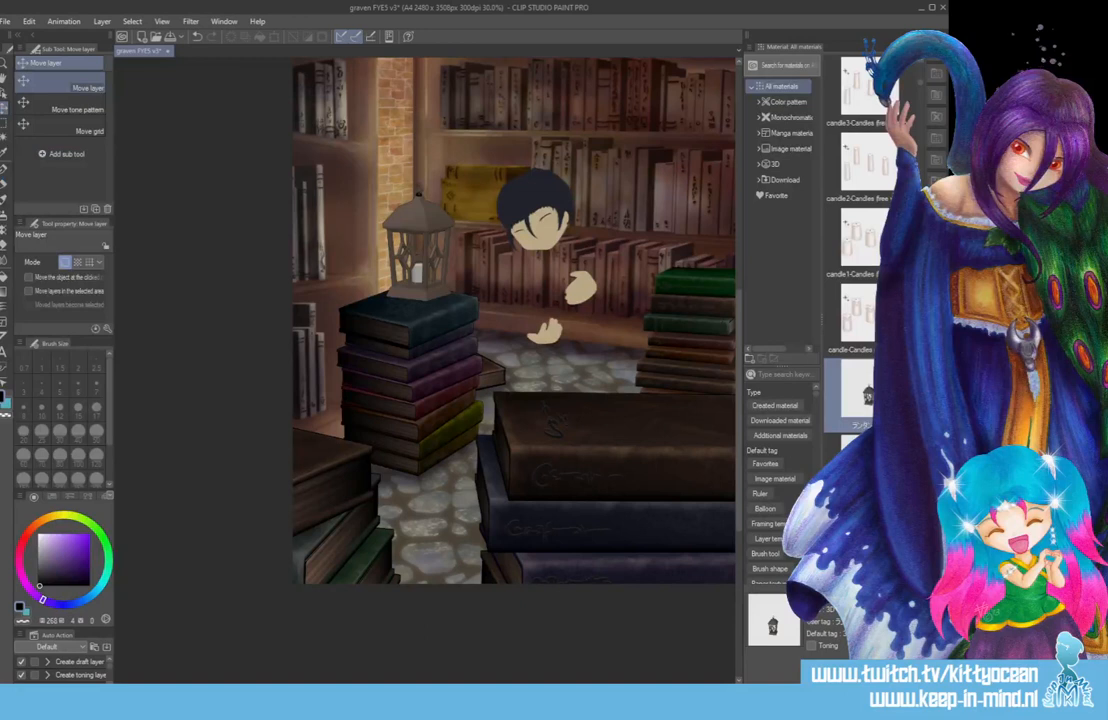
left_click(4, 86)
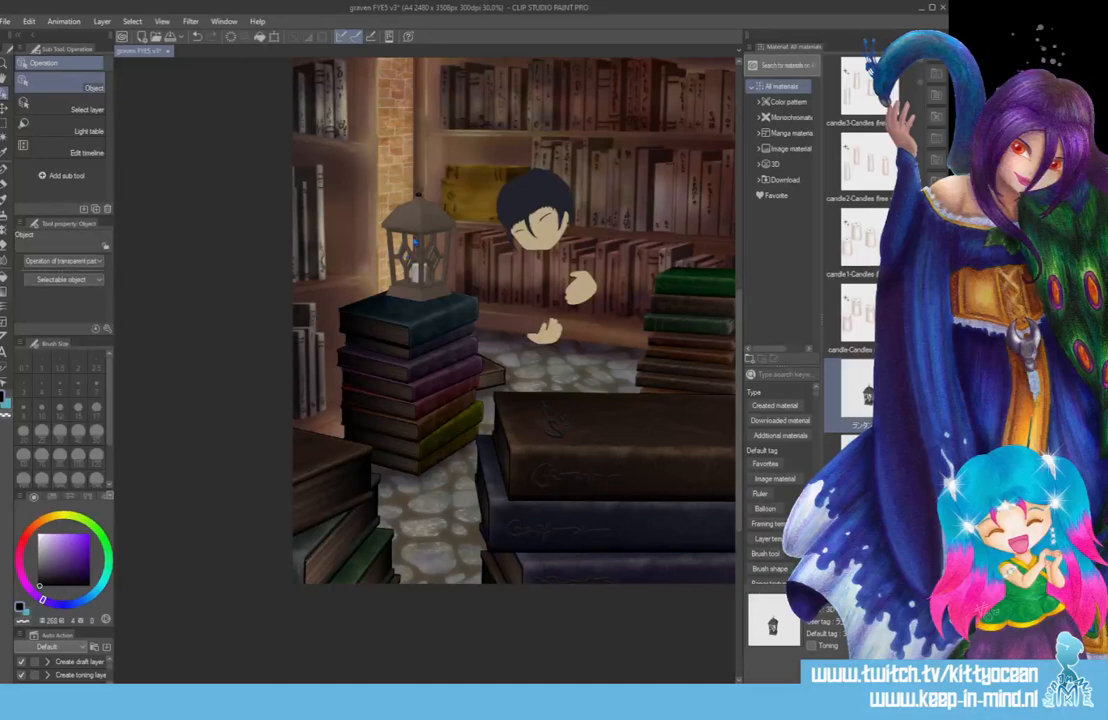
mouse_move(416, 242)
left_mouse_down()
mouse_move(394, 244)
mouse_move(450, 181)
mouse_move(409, 231)
left_mouse_up()
- Smudge away the dark outlines of the lantern's roof and finial with the Finger tip blender at brush size 50
key("ctrl+plus")
key("ctrl+plus")
key("ctrl+plus")
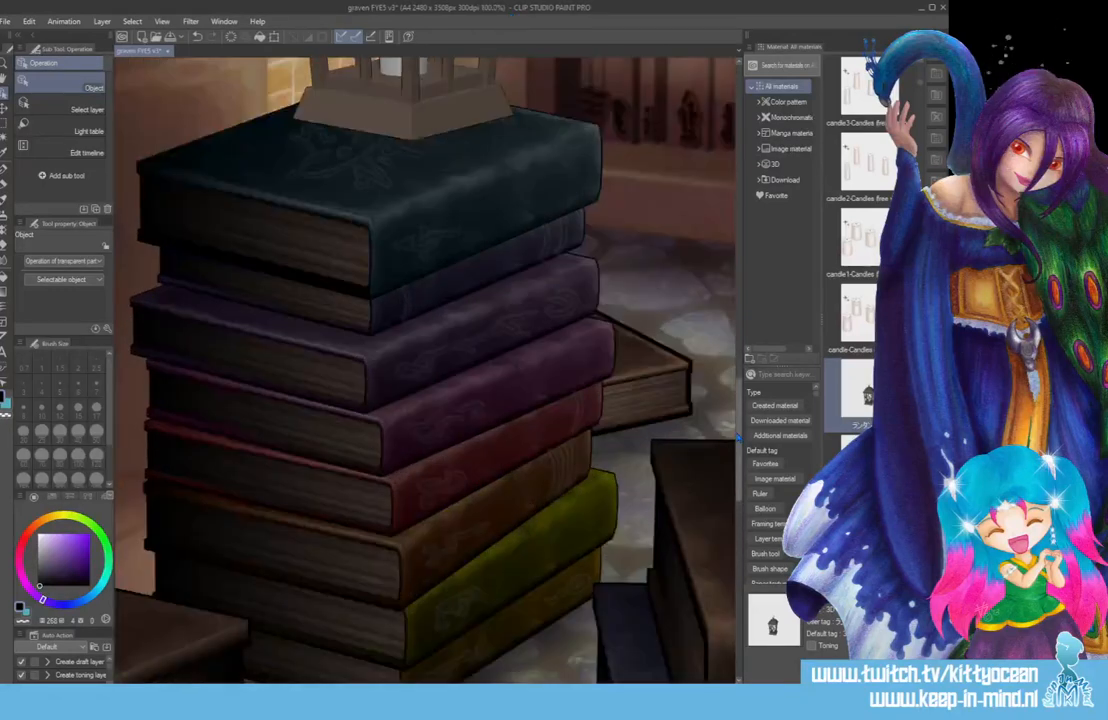
scroll(714, 355, "up", 5)
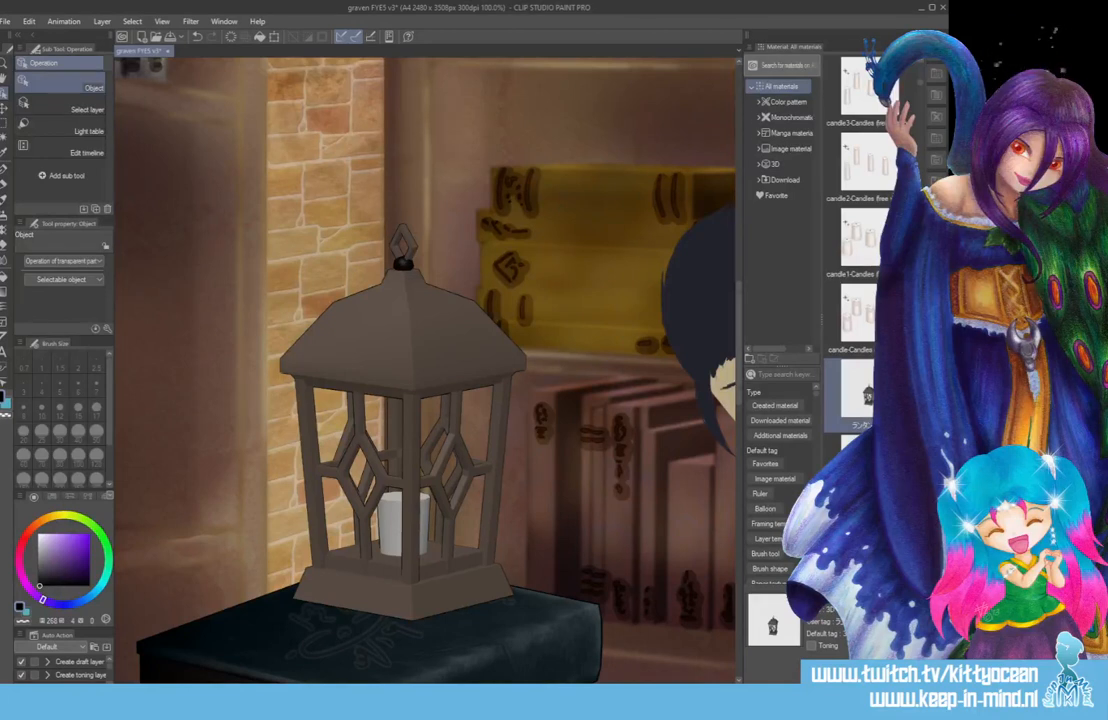
key("ctrl+plus")
key("j")
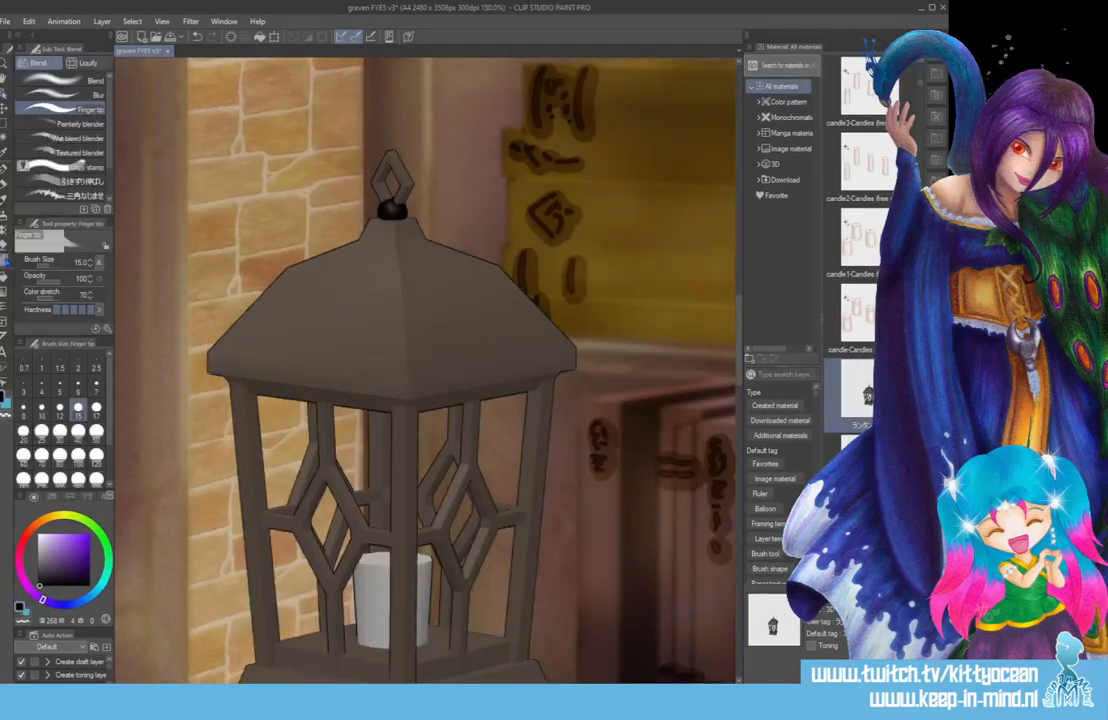
left_click(60, 386)
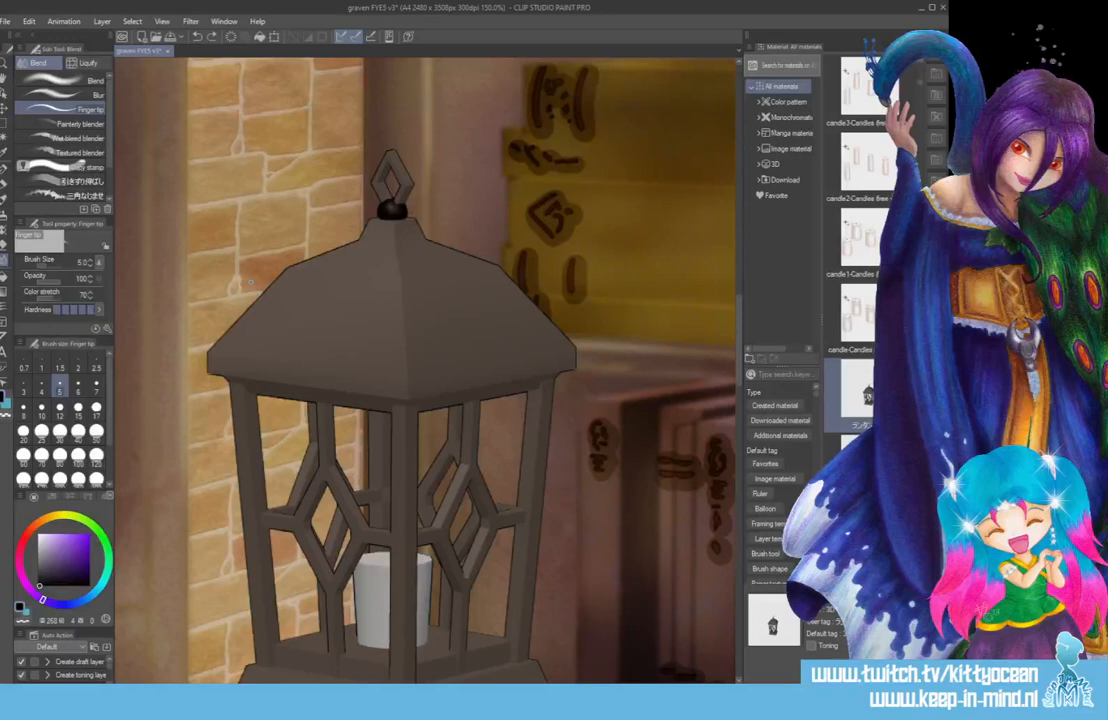
left_click(23, 410)
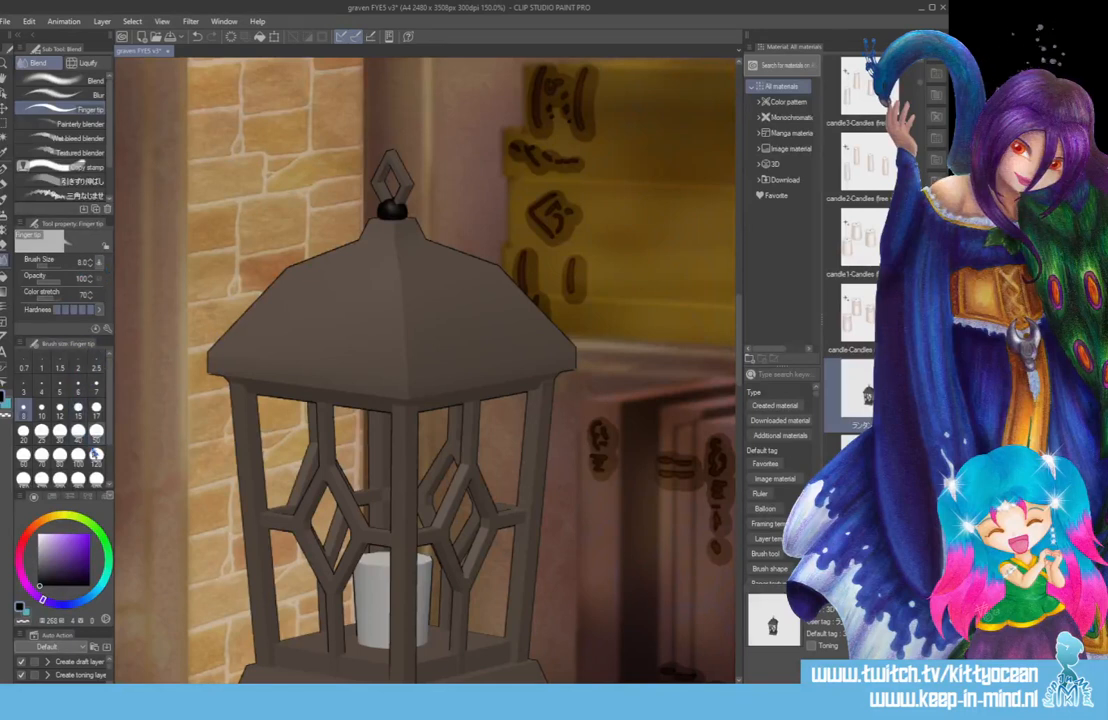
left_click(96, 440)
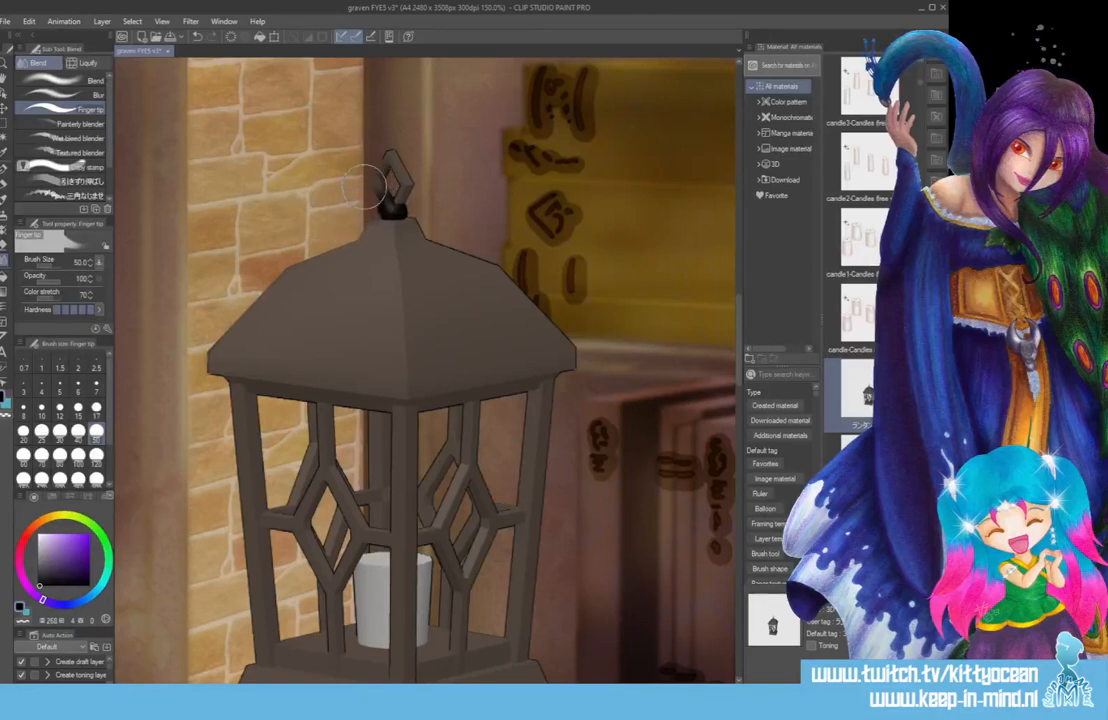
mouse_move(390, 162)
left_mouse_down()
mouse_move(387, 201)
mouse_move(448, 146)
mouse_move(389, 236)
mouse_move(421, 236)
mouse_move(429, 222)
mouse_move(439, 245)
mouse_move(462, 232)
mouse_move(466, 249)
mouse_move(521, 276)
left_mouse_up()
key("ctrl+z")
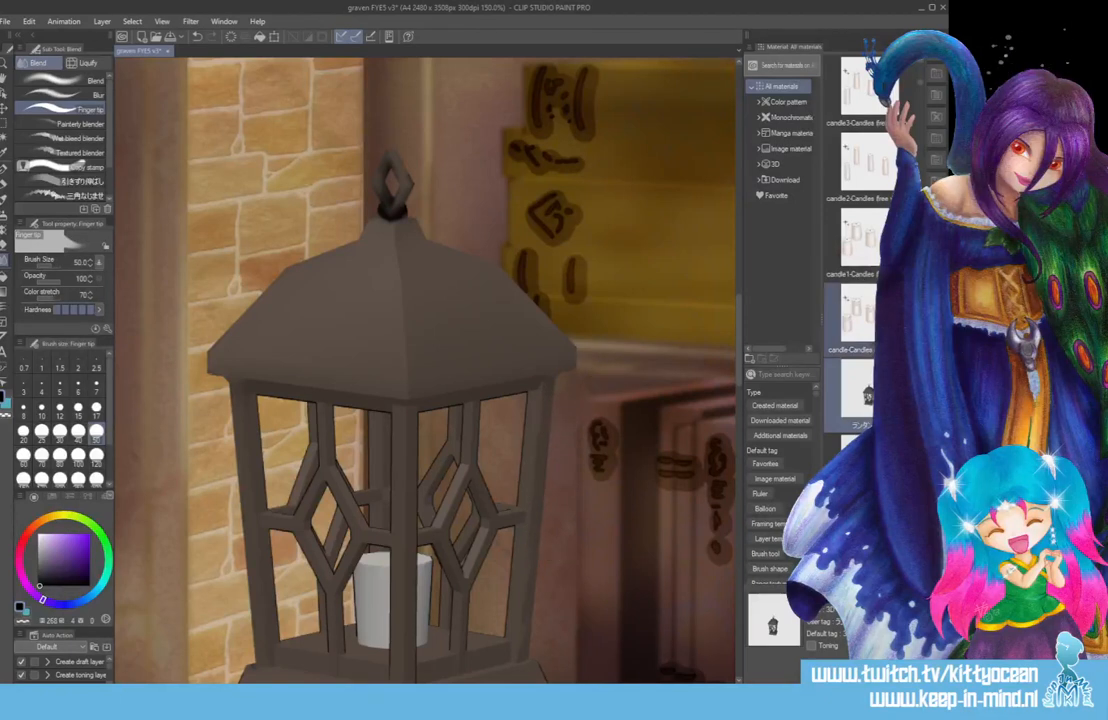
- Hide the material library and soften the outlines of the lantern's window frame with the Finger tip blender at size 10
left_click(747, 35)
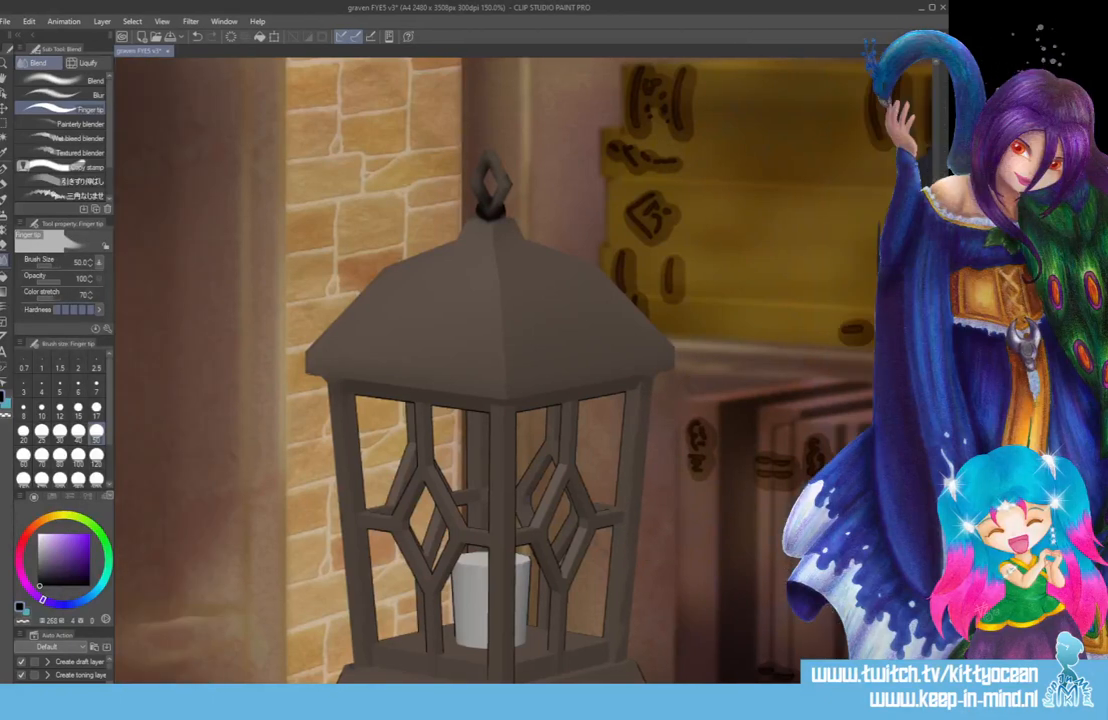
left_click_drag(937, 309, 937, 345)
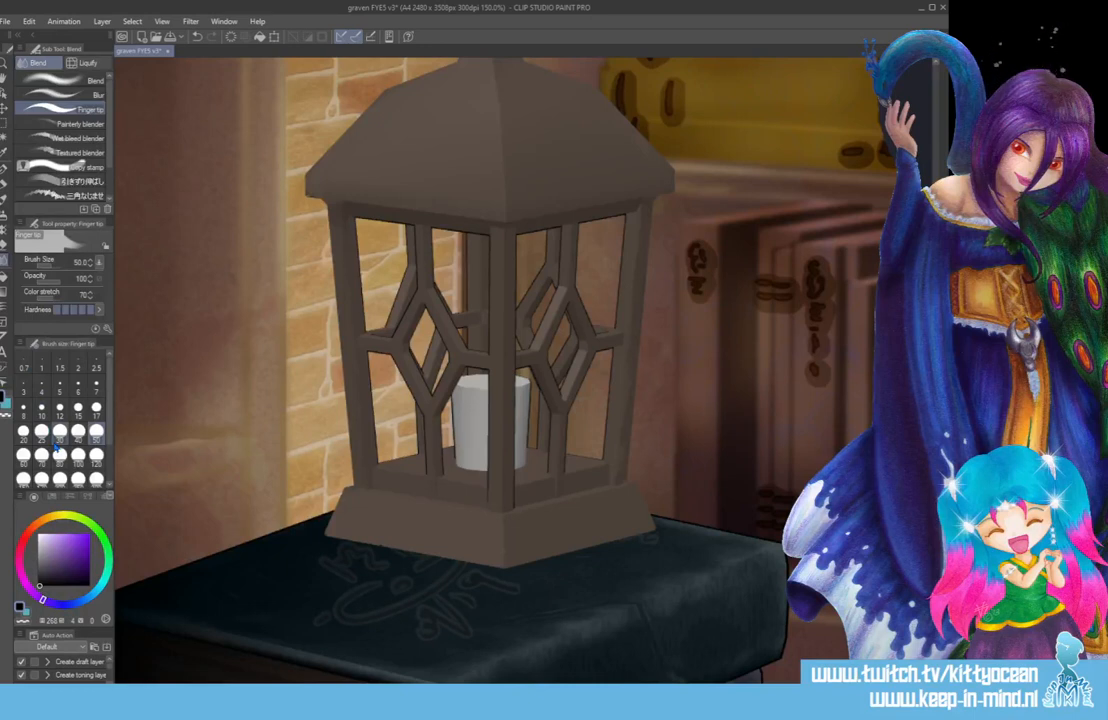
left_click(42, 407)
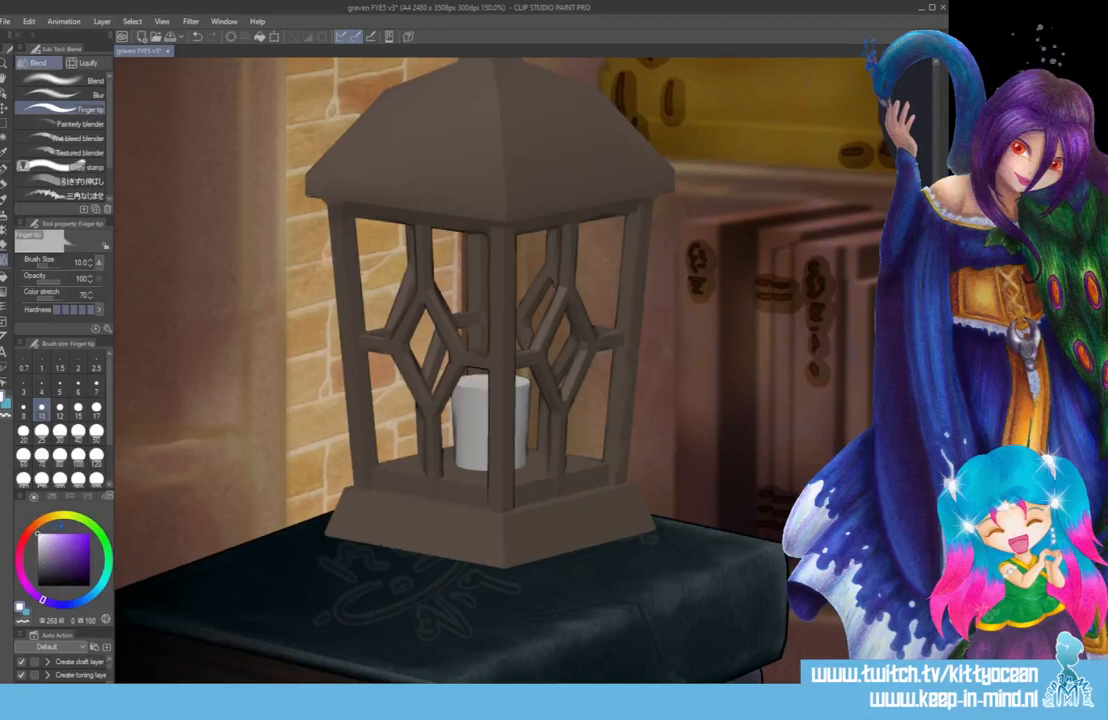
- Outline the upper outer pane of the lantern's left face in pale yellow (hue 53, saturation 14, value 100) with the Paint and apply brush at size 6
left_click(58, 515)
left_click_drag(42, 534, 45, 534)
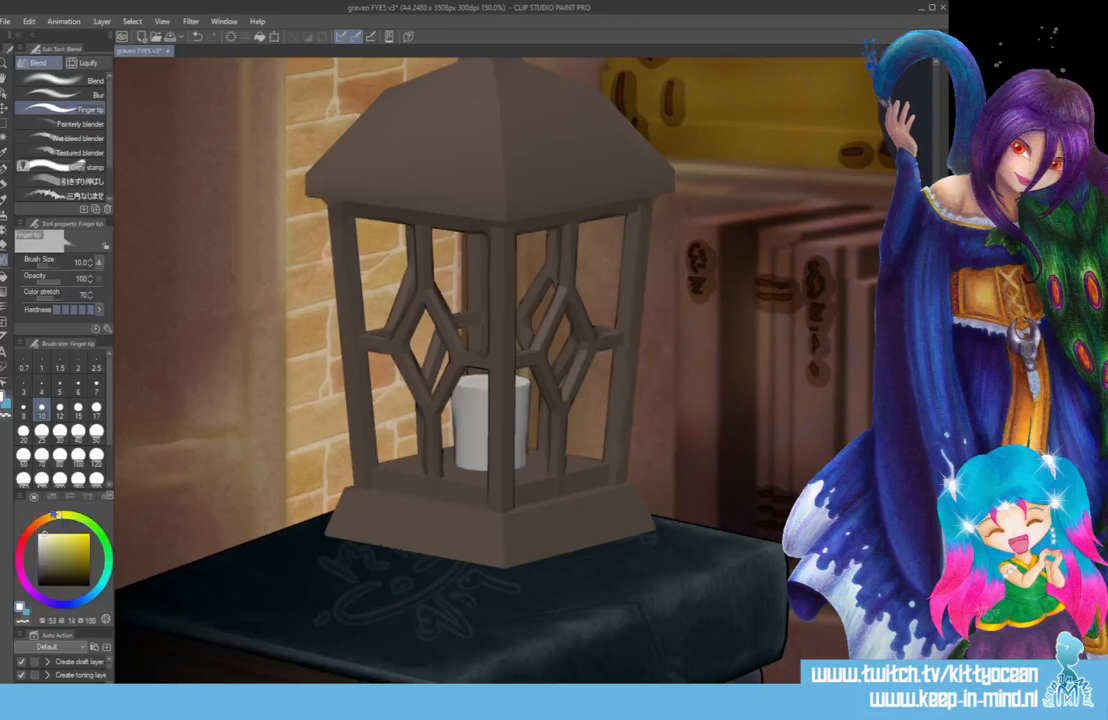
left_click(4, 172)
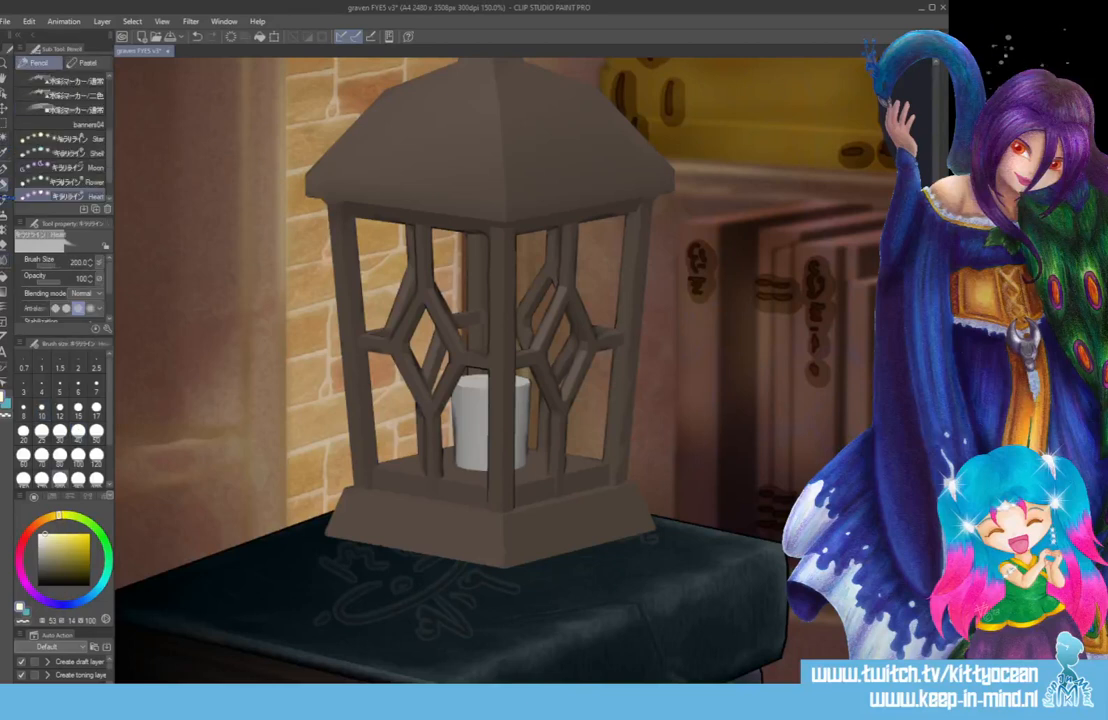
left_click(5, 199)
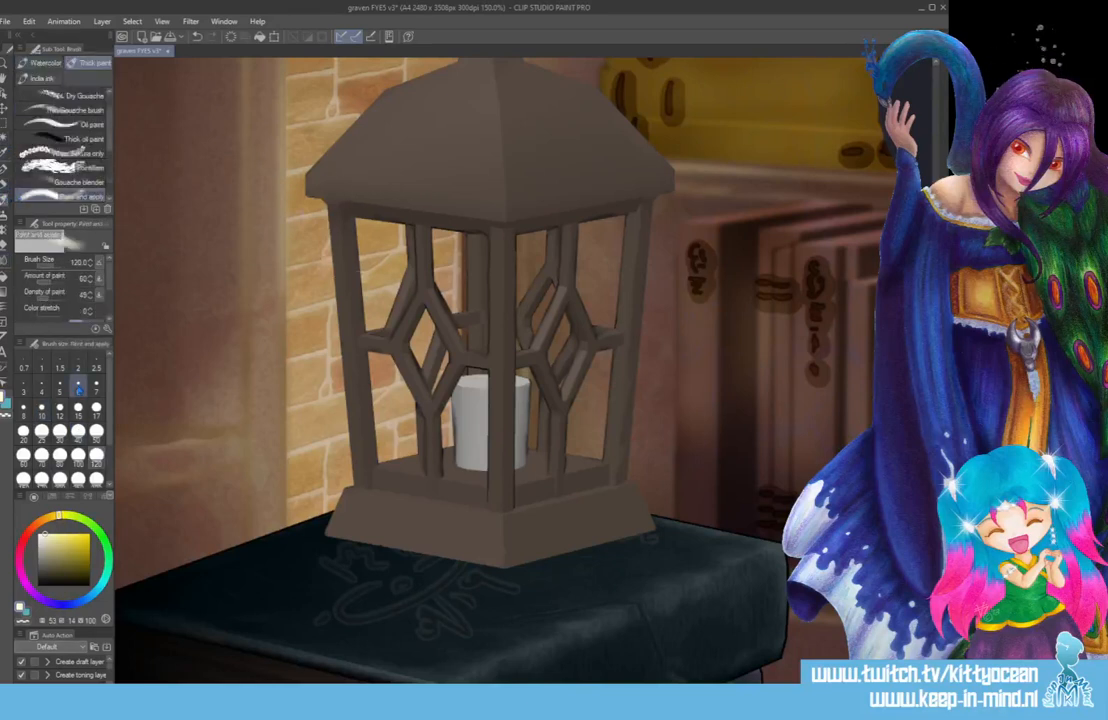
left_click(78, 386)
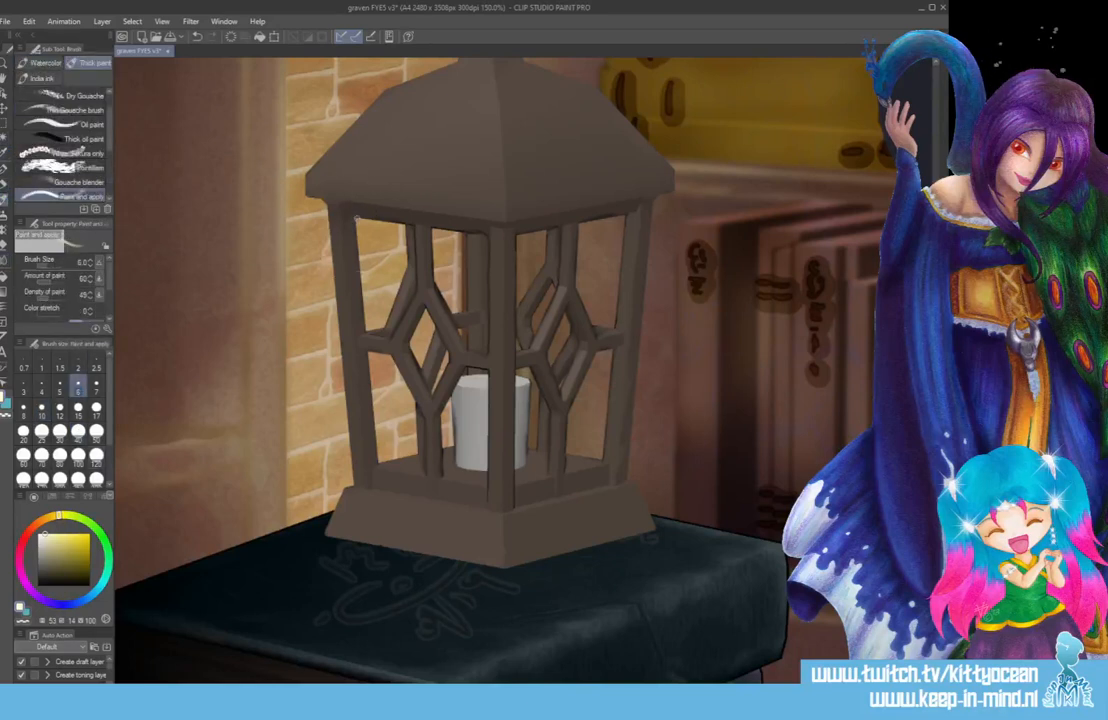
mouse_move(356, 217)
left_mouse_down()
mouse_move(412, 222)
mouse_move(420, 284)
mouse_move(392, 338)
mouse_move(367, 332)
mouse_move(411, 261)
mouse_move(388, 329)
mouse_move(369, 333)
mouse_move(401, 308)
mouse_move(415, 263)
mouse_move(355, 217)
mouse_move(359, 302)
left_mouse_up()
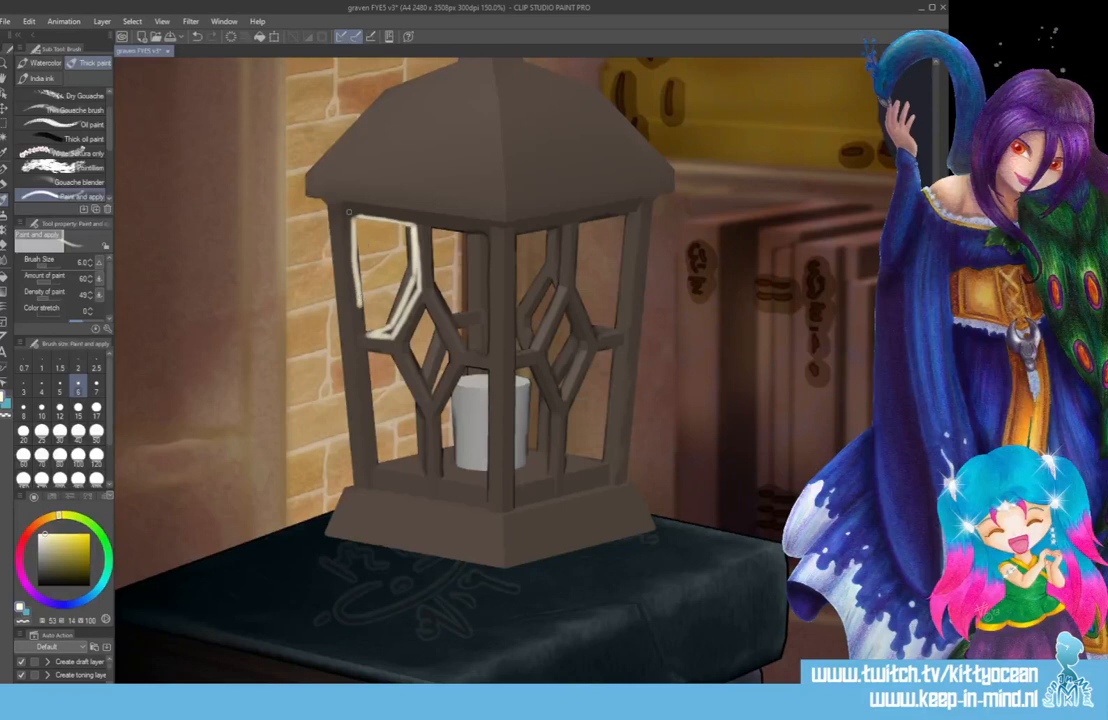
key("ctrl+z")
left_click_drag(354, 216, 364, 326)
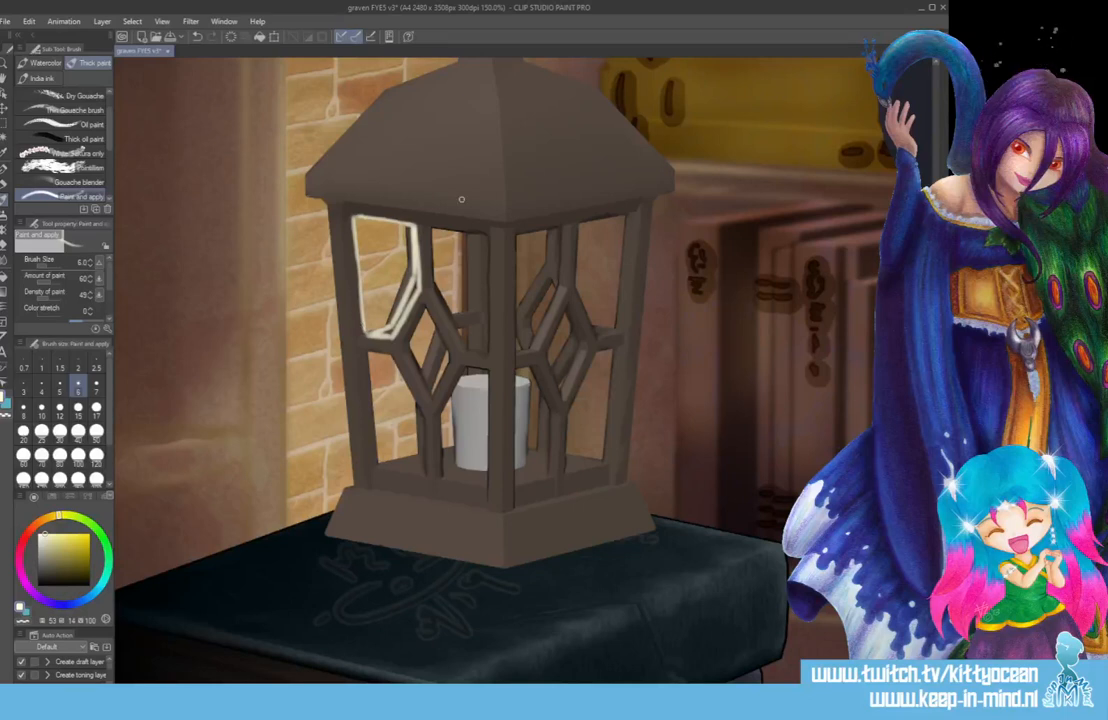
- Paint pale yellow light along the left face's upper inner pane and fill the rear post and crossbar seen through it
mouse_move(431, 227)
left_mouse_down()
mouse_move(434, 289)
mouse_move(467, 349)
mouse_move(483, 343)
mouse_move(465, 349)
mouse_move(488, 353)
mouse_move(478, 315)
left_mouse_up()
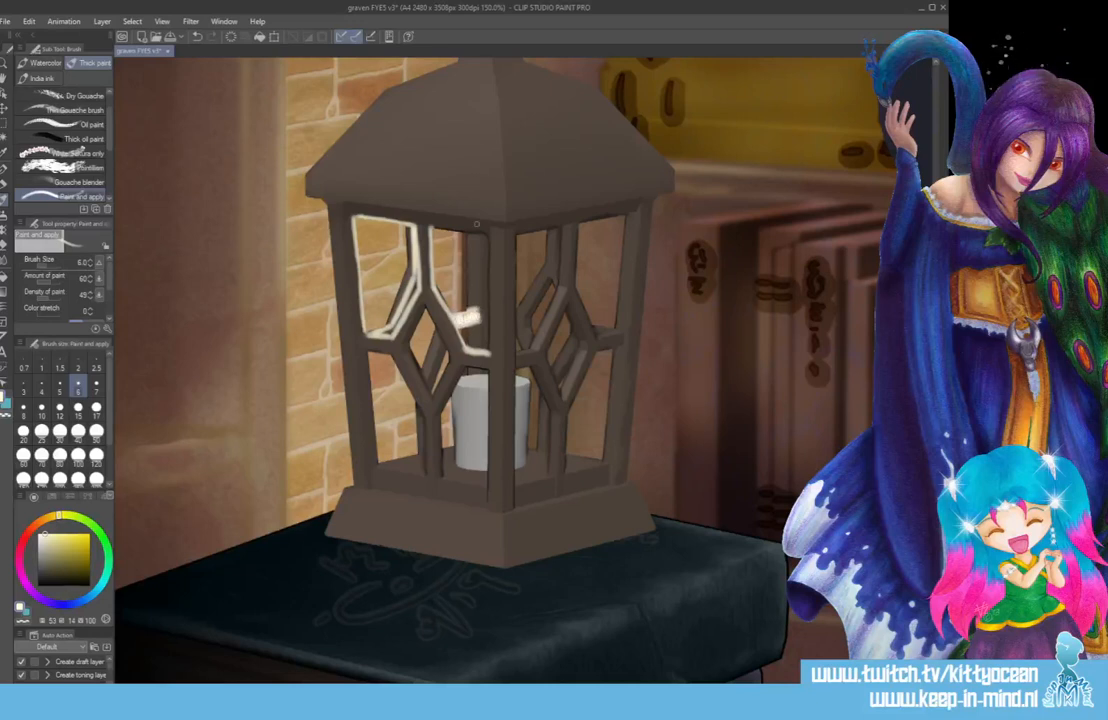
left_click_drag(477, 237, 481, 350)
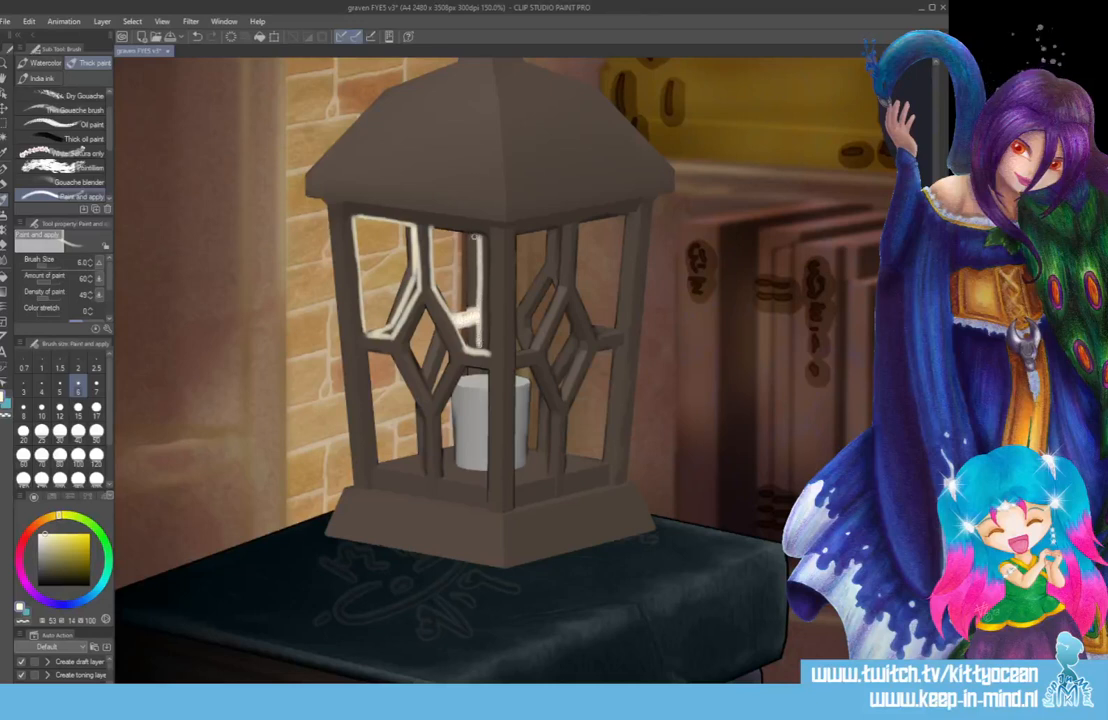
left_click_drag(474, 237, 476, 345)
mouse_move(474, 235)
left_mouse_down()
mouse_move(473, 345)
mouse_move(477, 290)
mouse_move(485, 333)
left_mouse_up()
mouse_move(483, 262)
left_mouse_down()
mouse_move(484, 341)
mouse_move(483, 237)
mouse_move(487, 336)
left_mouse_up()
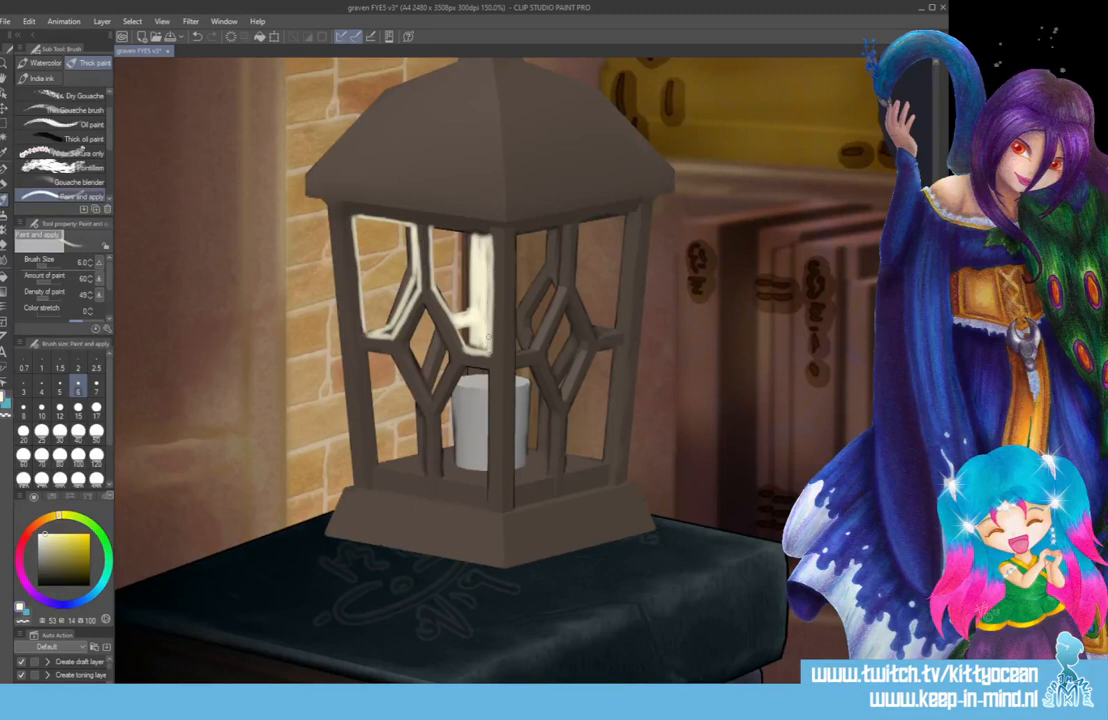
- Paint pale yellow edges around the left face's diamond opening and its two lower panes, including the inner bars seen behind them
mouse_move(367, 266)
left_mouse_down()
mouse_move(355, 300)
mouse_move(375, 346)
mouse_move(387, 312)
mouse_move(366, 263)
left_mouse_up()
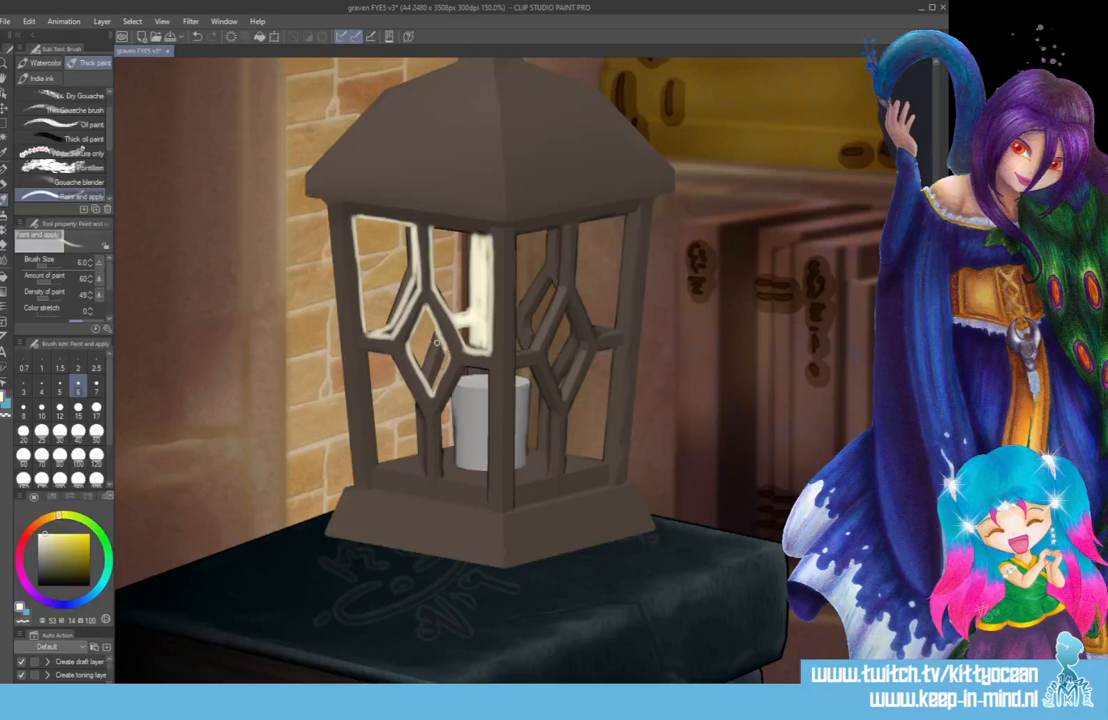
mouse_move(431, 361)
left_mouse_down()
mouse_move(428, 381)
mouse_move(440, 347)
mouse_move(429, 381)
left_mouse_up()
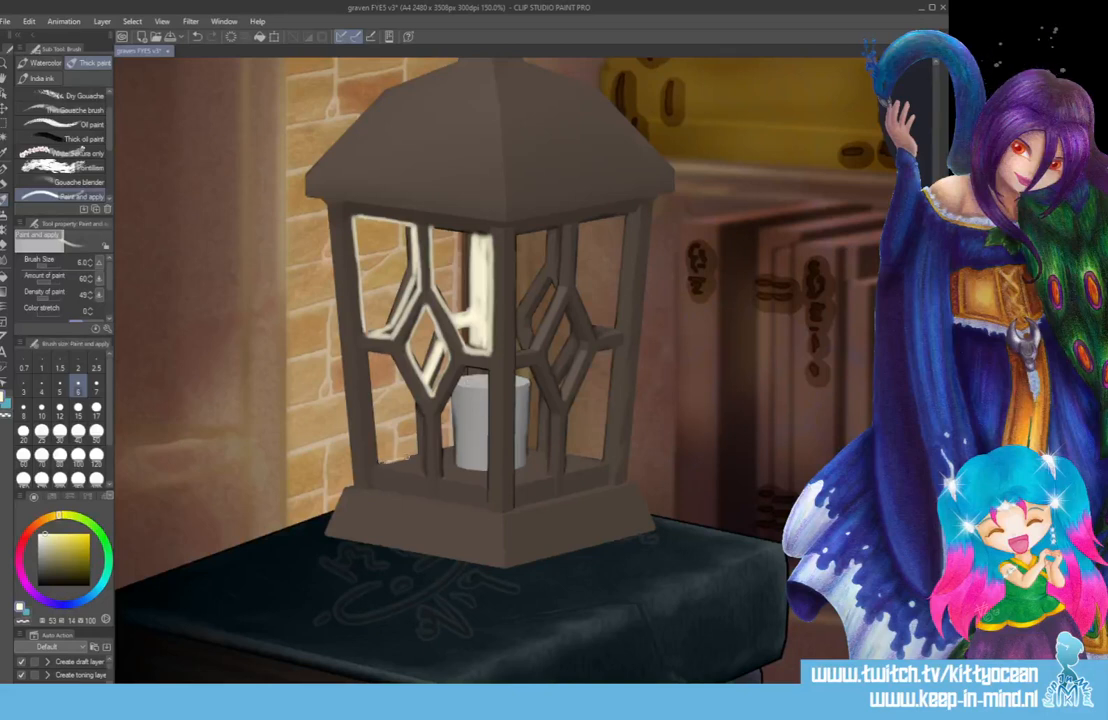
left_click_drag(417, 416, 420, 451)
left_click_drag(367, 352, 373, 458)
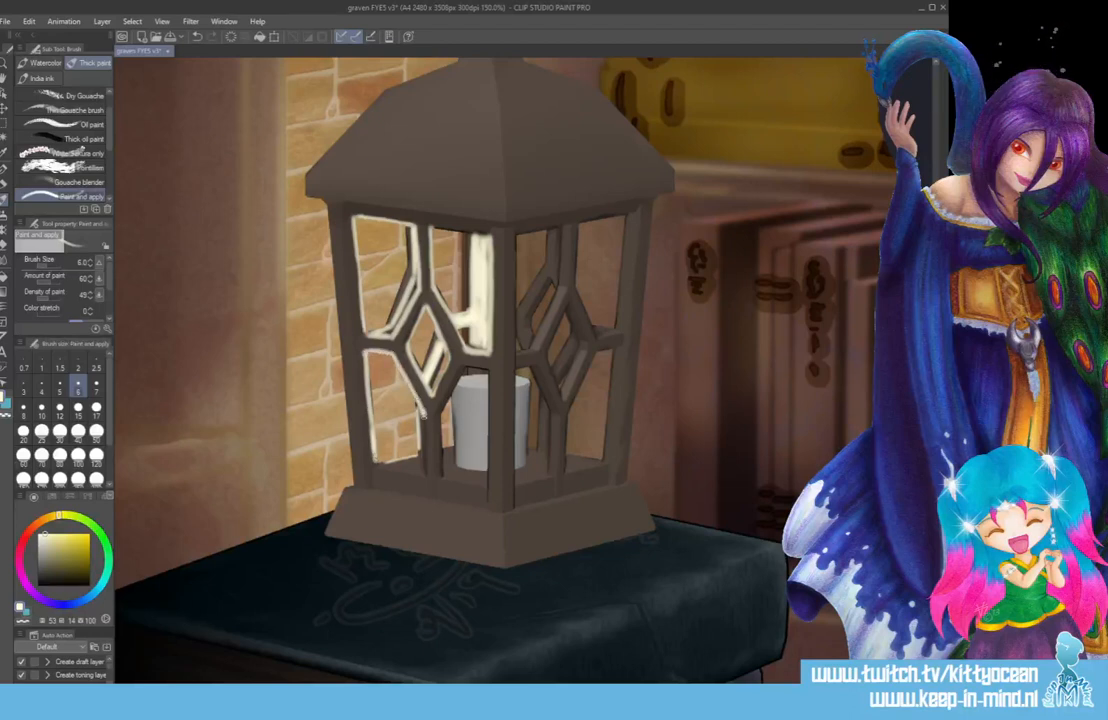
mouse_move(423, 413)
left_mouse_down()
mouse_move(432, 449)
mouse_move(439, 437)
mouse_move(440, 475)
mouse_move(440, 419)
mouse_move(462, 372)
mouse_move(491, 353)
mouse_move(453, 412)
mouse_move(489, 369)
mouse_move(486, 483)
mouse_move(490, 400)
left_mouse_up()
left_click_drag(424, 320, 418, 384)
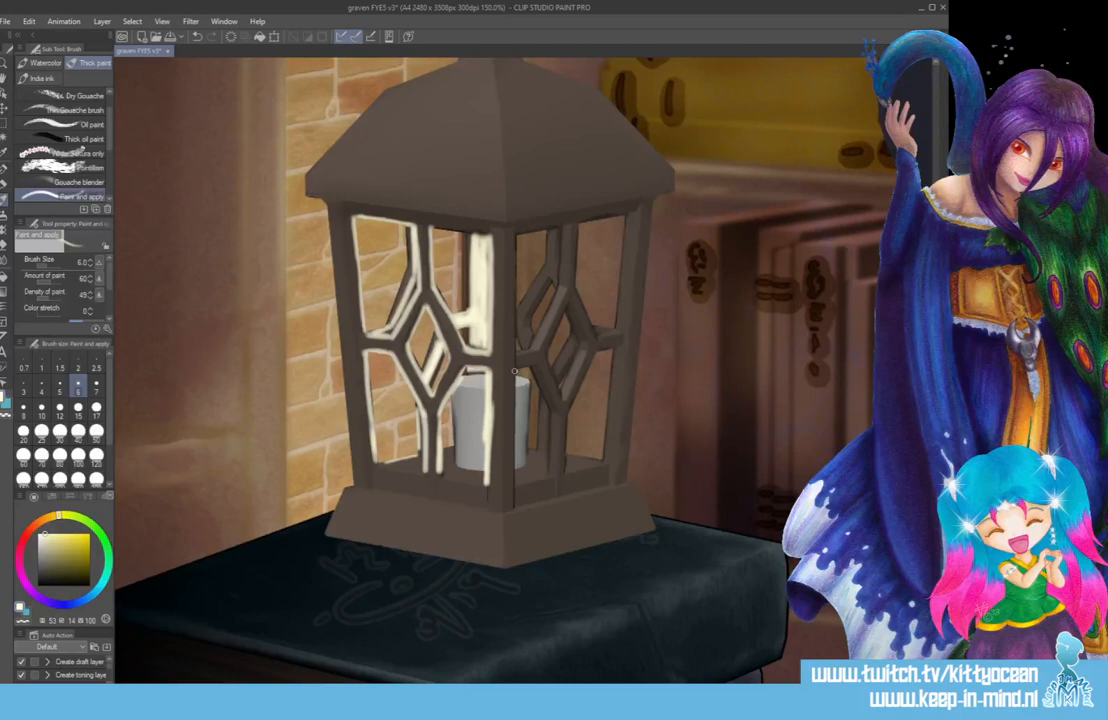
- Light the right side of the front corner post and the edges and rear bars of the right face's upper inner pane in pale yellow
left_click_drag(514, 371, 515, 468)
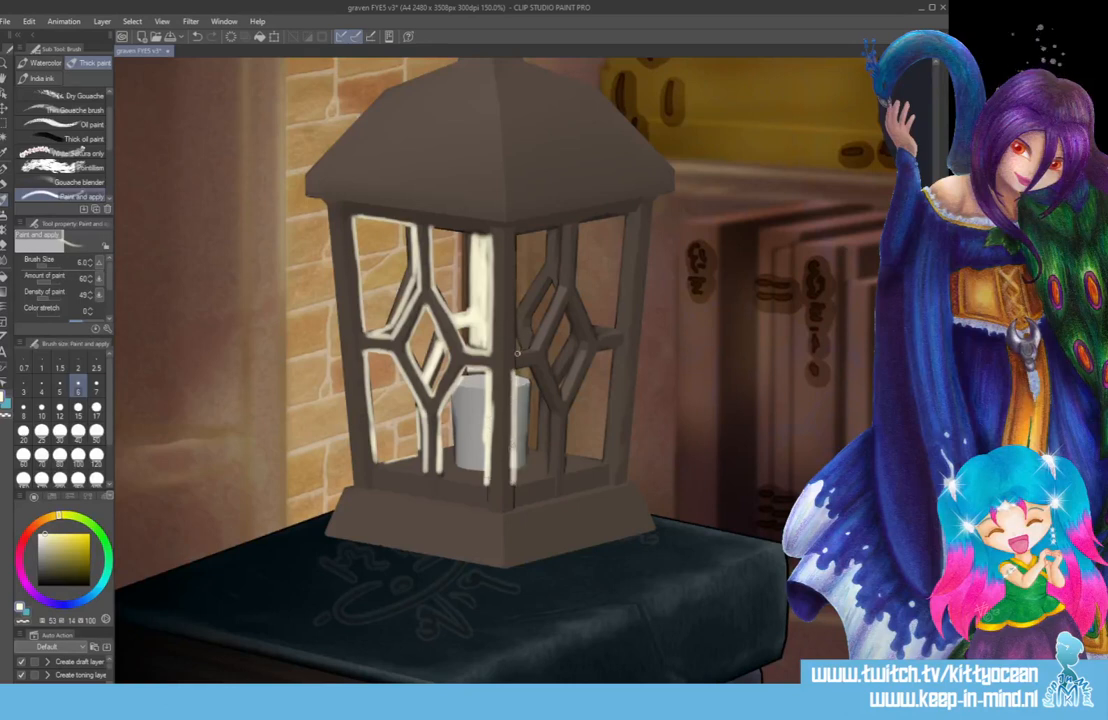
mouse_move(517, 352)
left_mouse_down()
mouse_move(517, 233)
mouse_move(561, 221)
mouse_move(559, 283)
mouse_move(530, 346)
mouse_move(550, 284)
mouse_move(527, 326)
left_mouse_up()
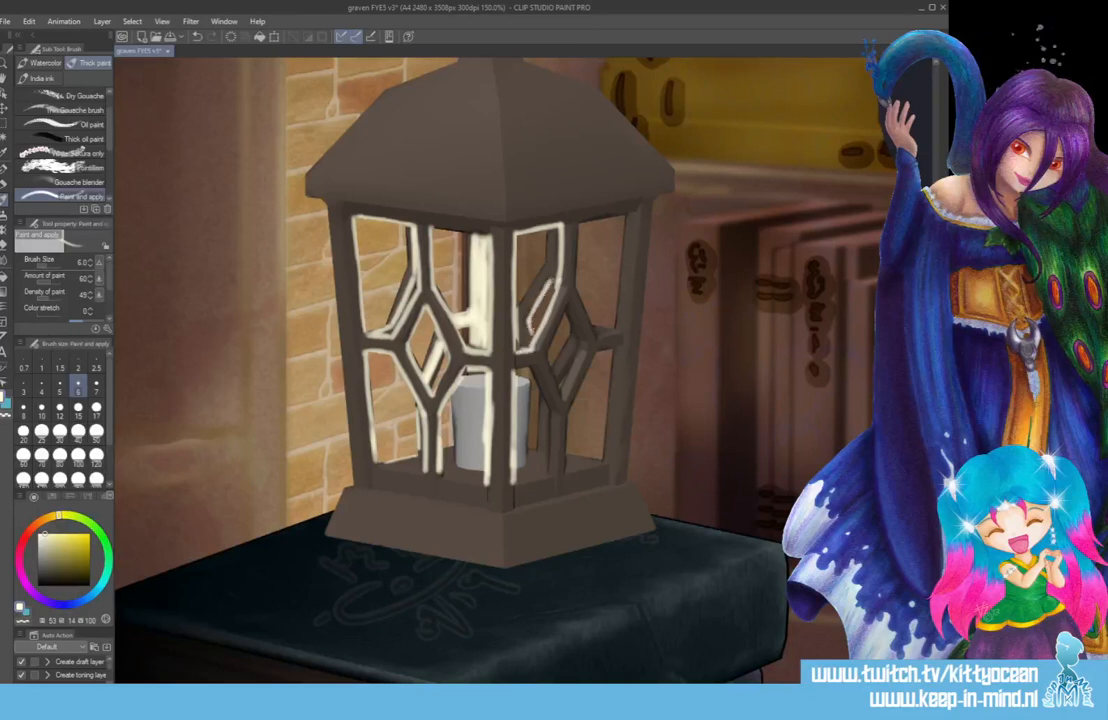
mouse_move(548, 268)
left_mouse_down()
mouse_move(522, 314)
mouse_move(549, 263)
mouse_move(551, 277)
left_mouse_up()
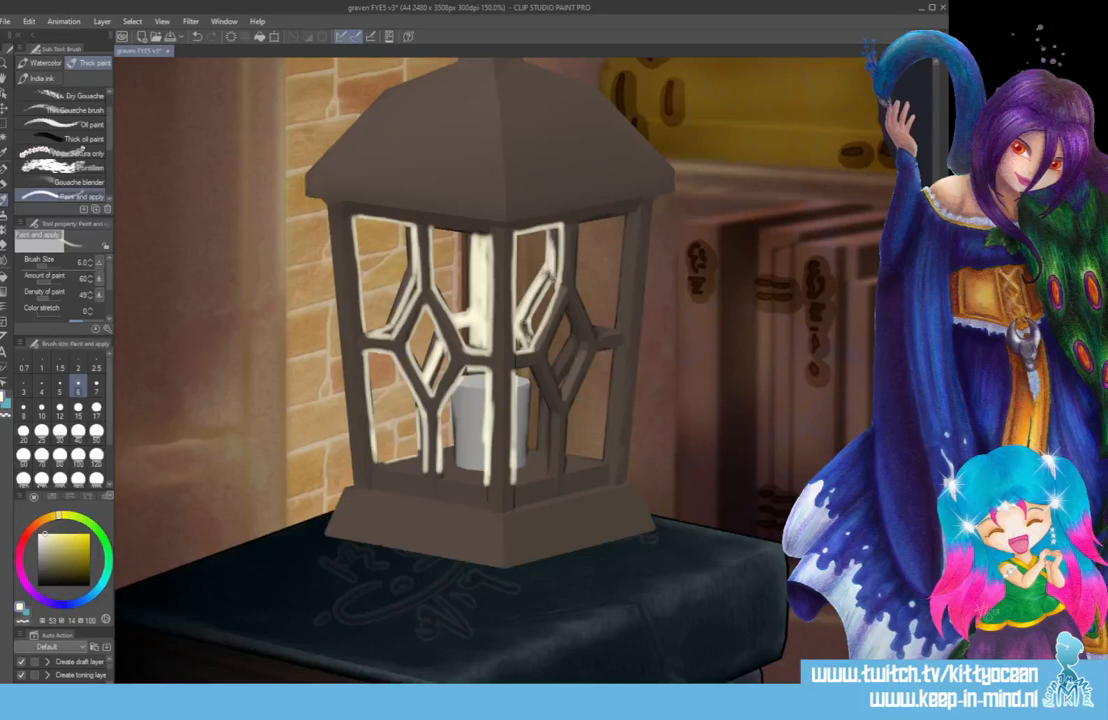
left_click_drag(555, 228, 554, 274)
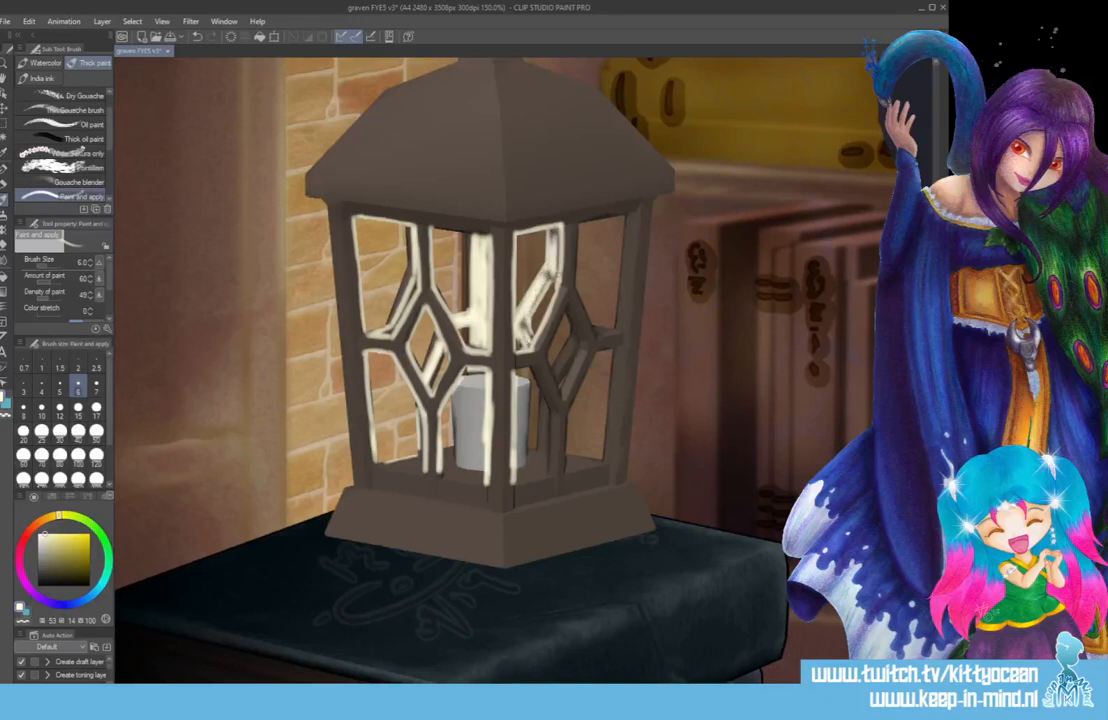
- Outline the upper outer pane of the lantern's right face in pale yellow
left_click_drag(575, 224, 577, 264)
left_click_drag(600, 334, 620, 331)
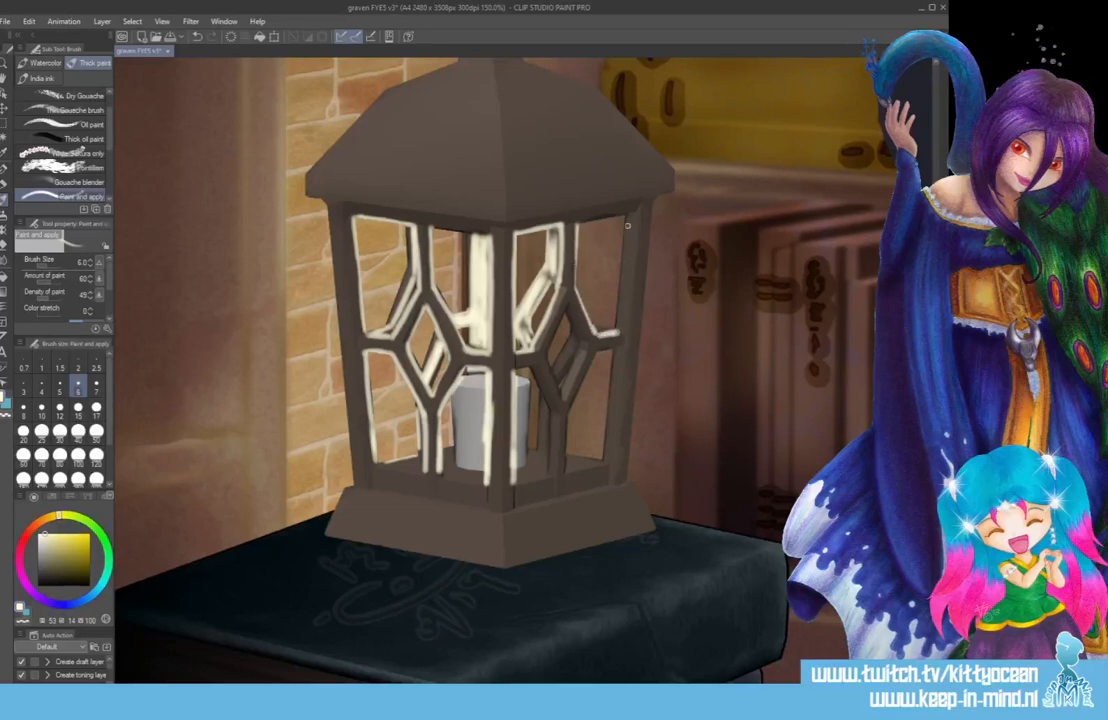
left_click_drag(627, 226, 620, 322)
left_click_drag(580, 221, 632, 211)
- Paint pale yellow light around the right face's diamond opening and its two lower panes, including the bars behind them
left_click_drag(576, 342, 555, 366)
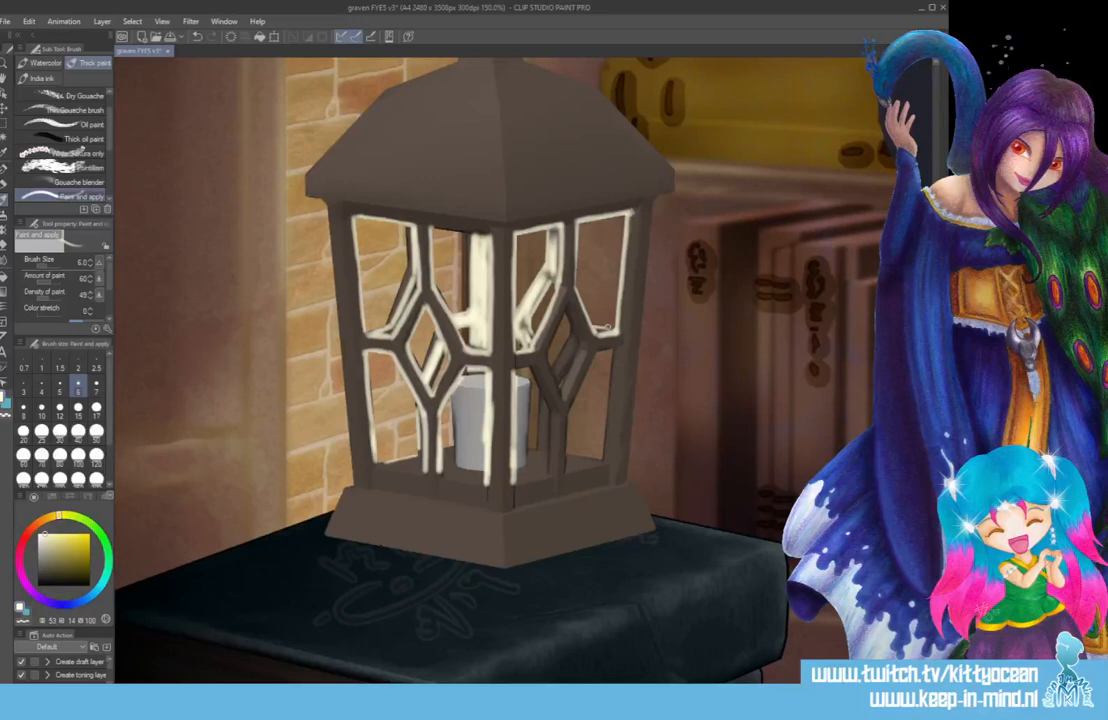
left_click_drag(497, 281, 488, 318)
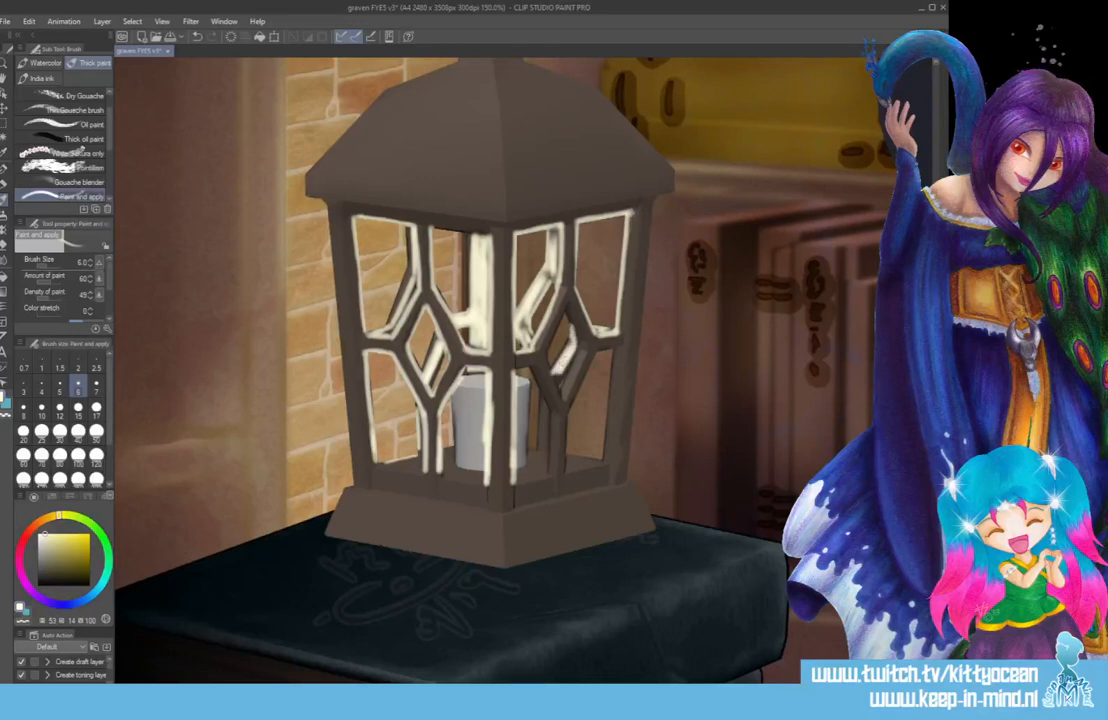
left_click_drag(577, 344, 556, 386)
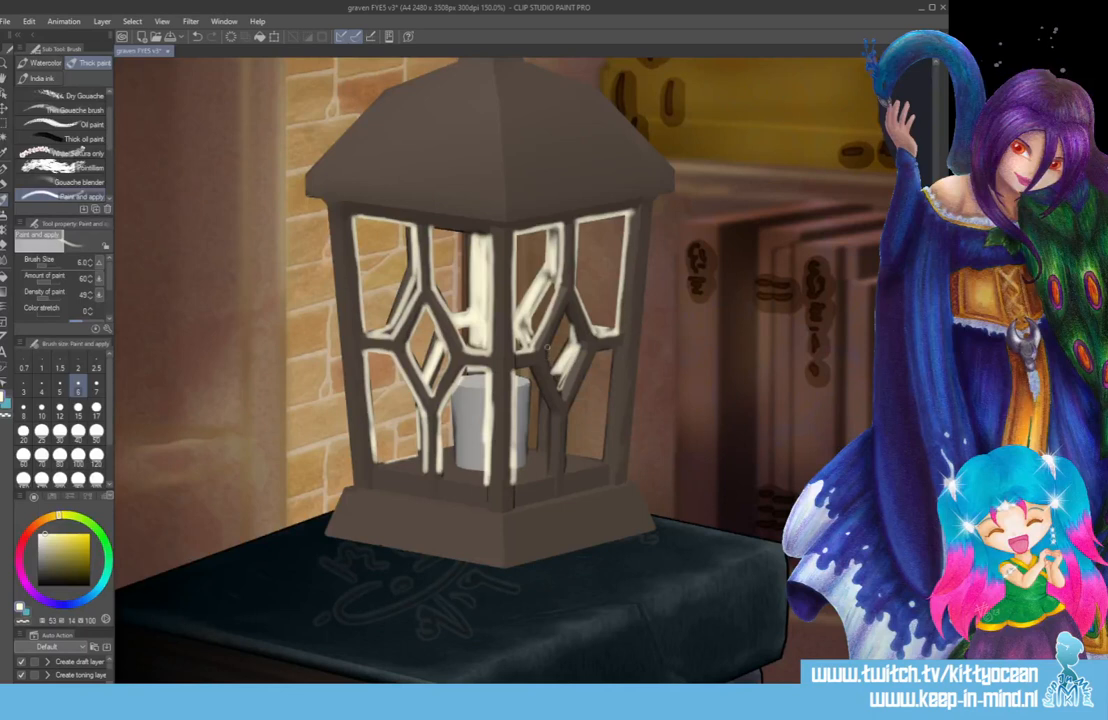
mouse_move(567, 313)
left_mouse_down()
mouse_move(550, 365)
mouse_move(546, 356)
mouse_move(563, 396)
left_mouse_up()
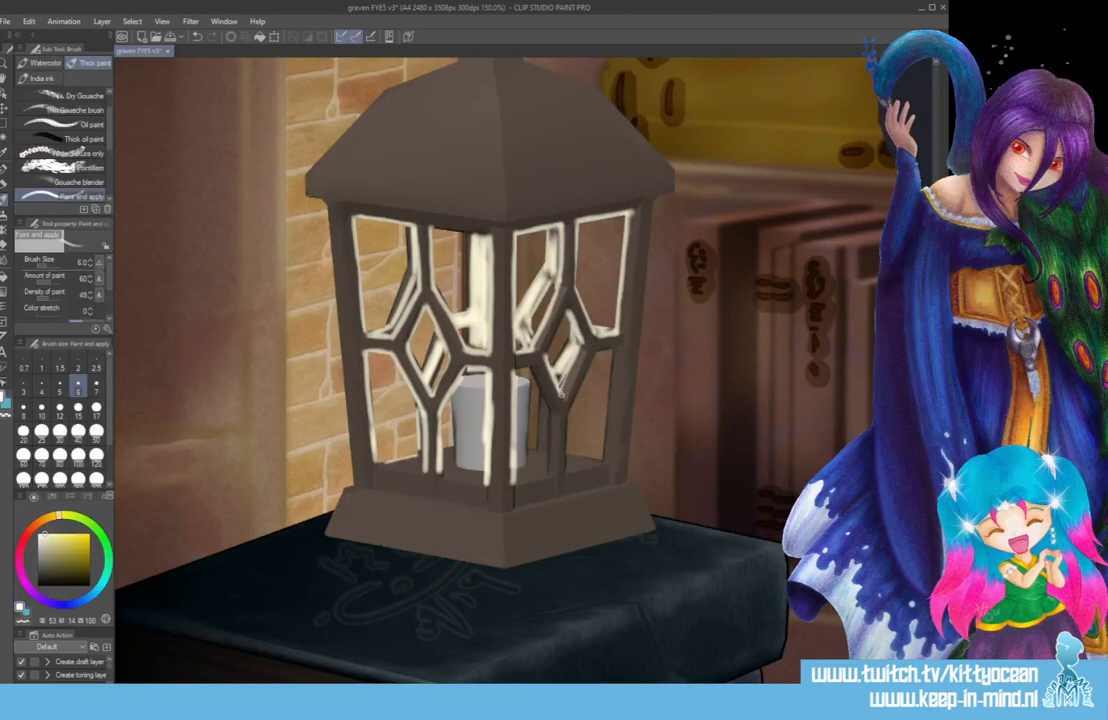
left_click_drag(468, 338, 470, 390)
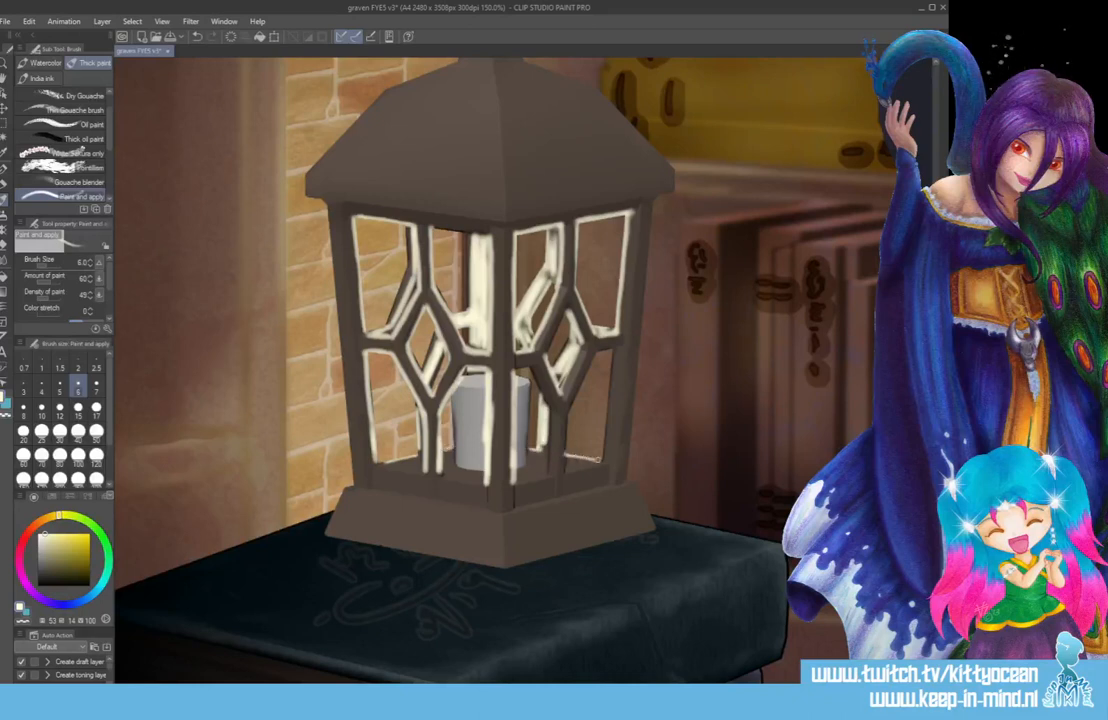
left_click_drag(613, 347, 605, 457)
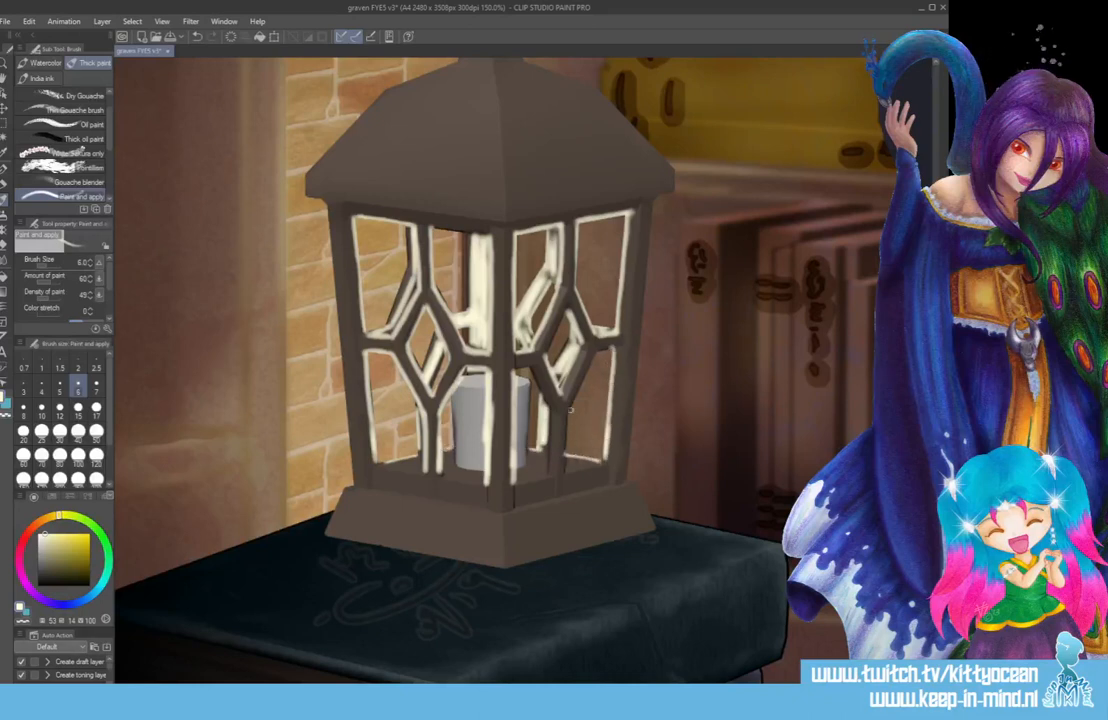
left_click_drag(515, 304, 490, 408)
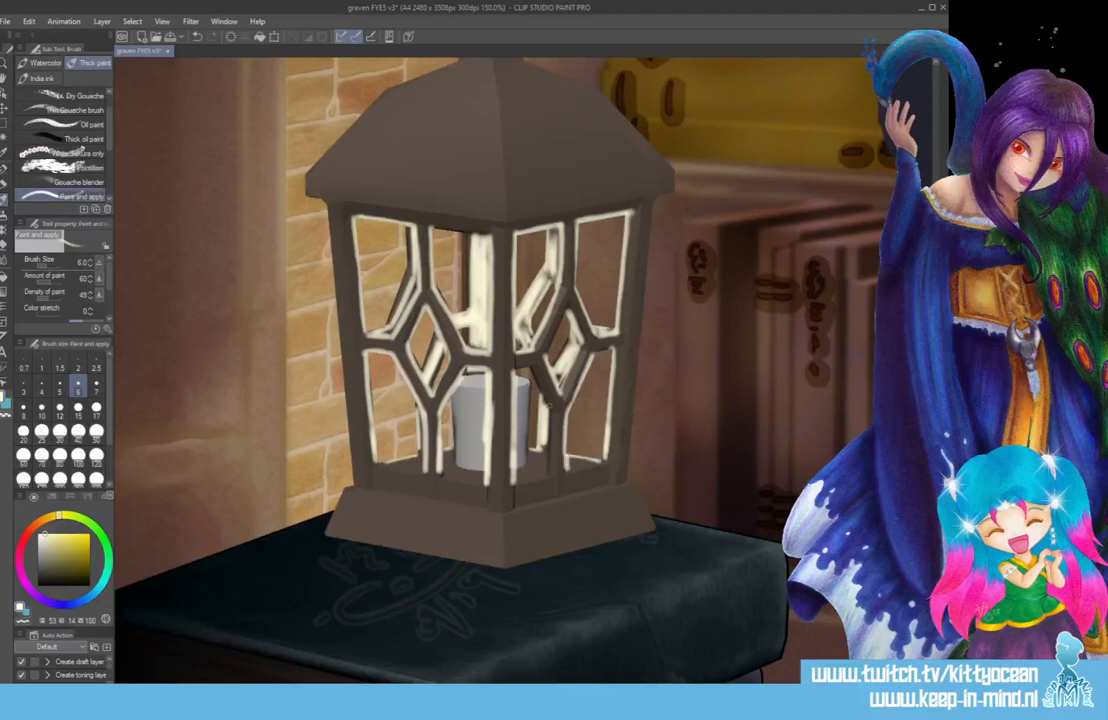
left_click_drag(462, 318, 475, 411)
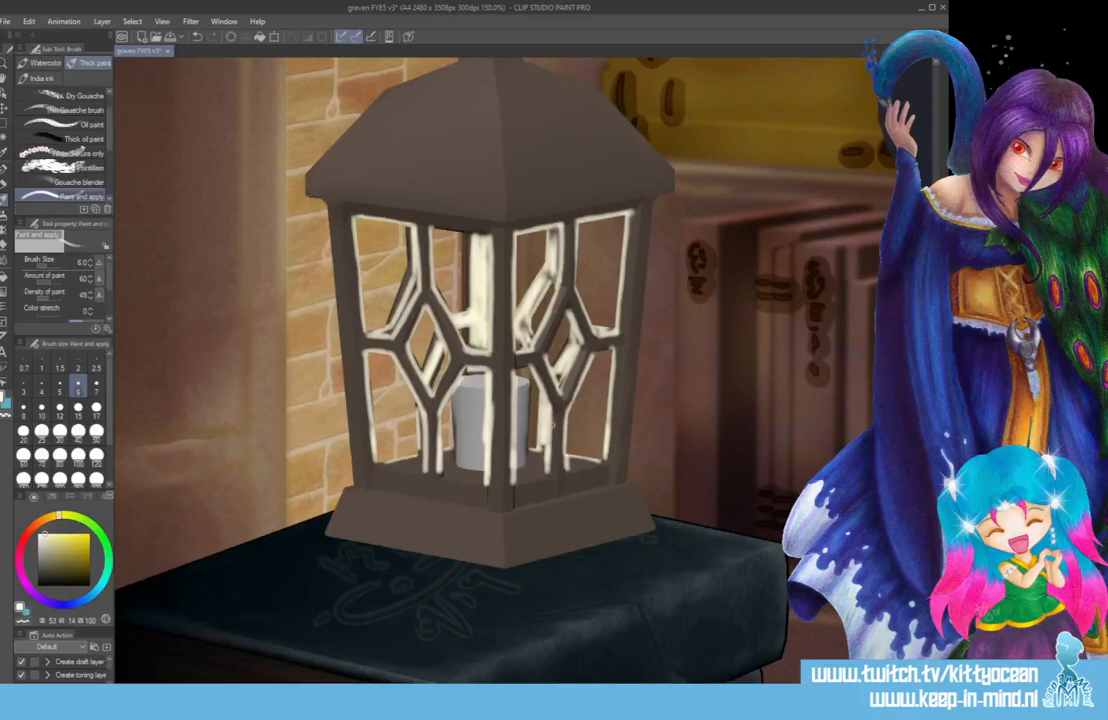
- Complete the pale yellow outlines along the panes' missing bottom and top edges and brighten the rear bars behind the left face
left_click_drag(516, 480, 550, 471)
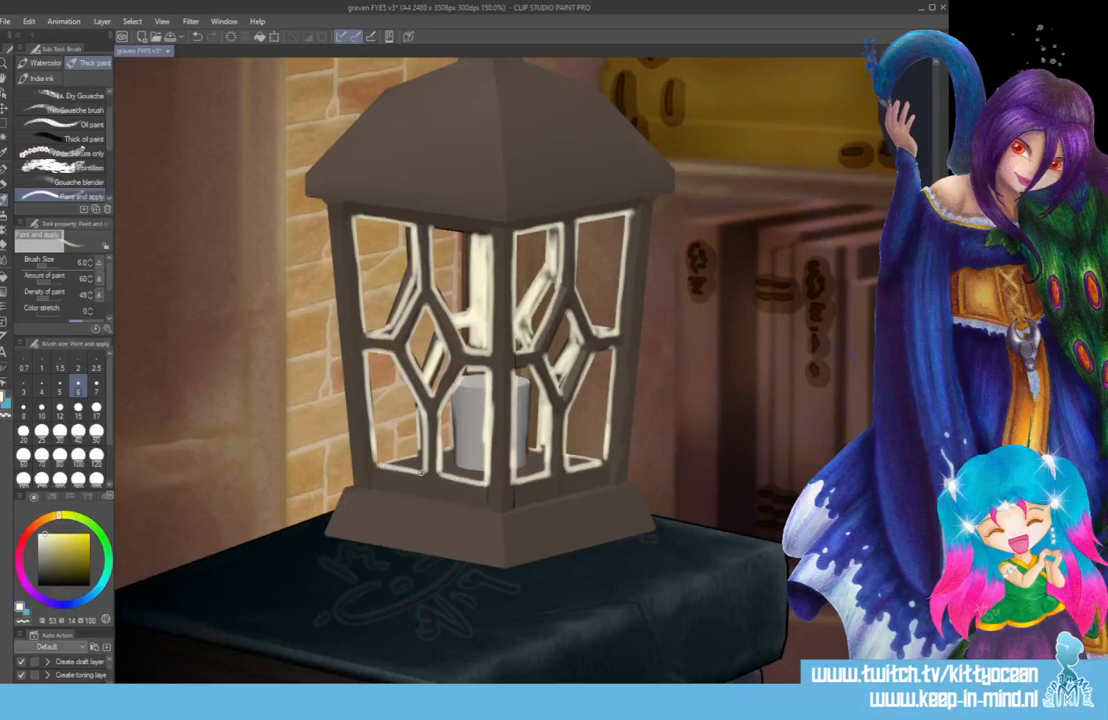
left_click_drag(380, 465, 424, 470)
left_click_drag(438, 228, 489, 232)
left_click_drag(464, 232, 467, 308)
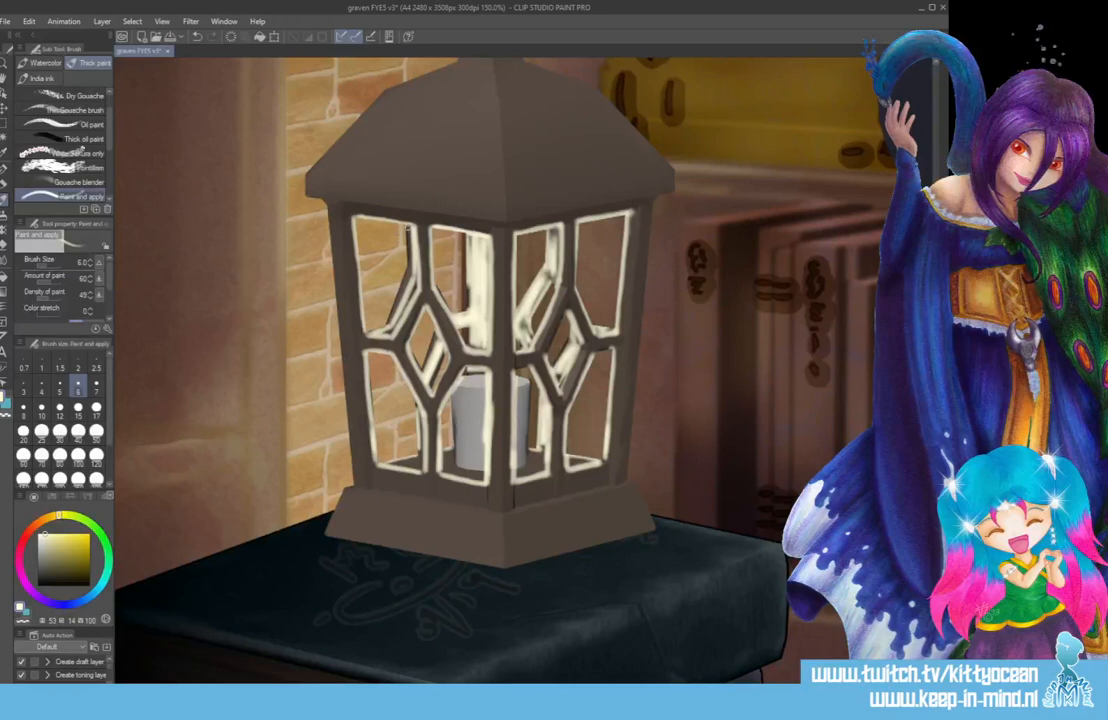
left_click_drag(413, 230, 392, 318)
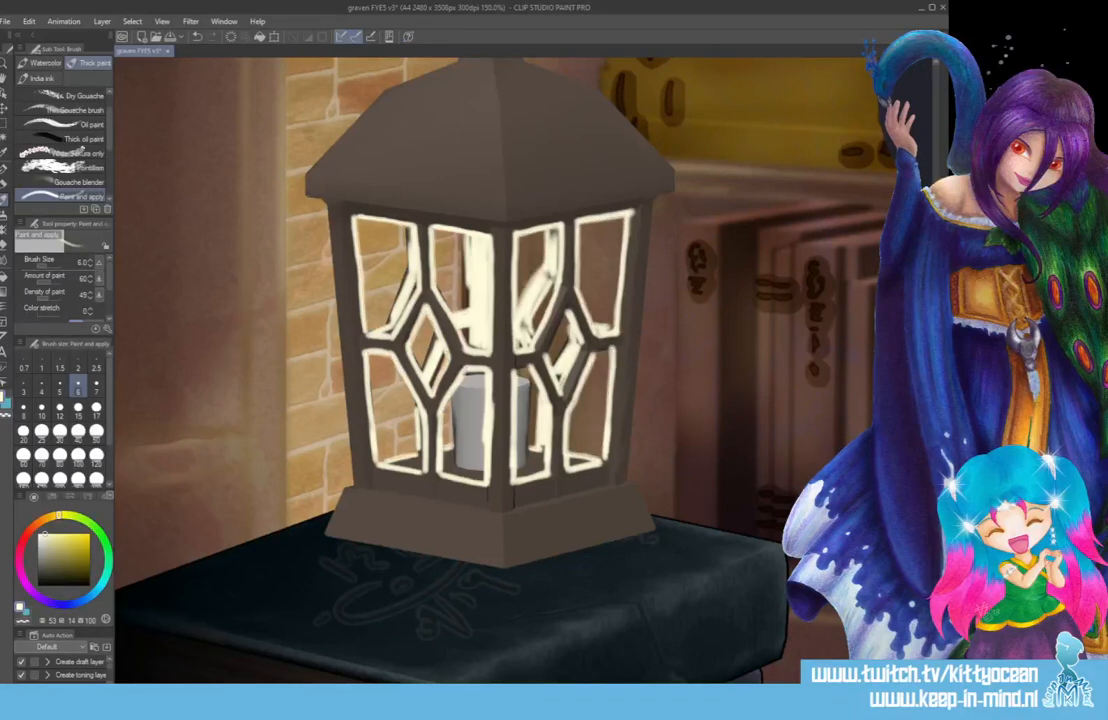
- Soften the painted light on the lantern's window frames with a Gaussian blur of strength about 13
left_click(190, 21)
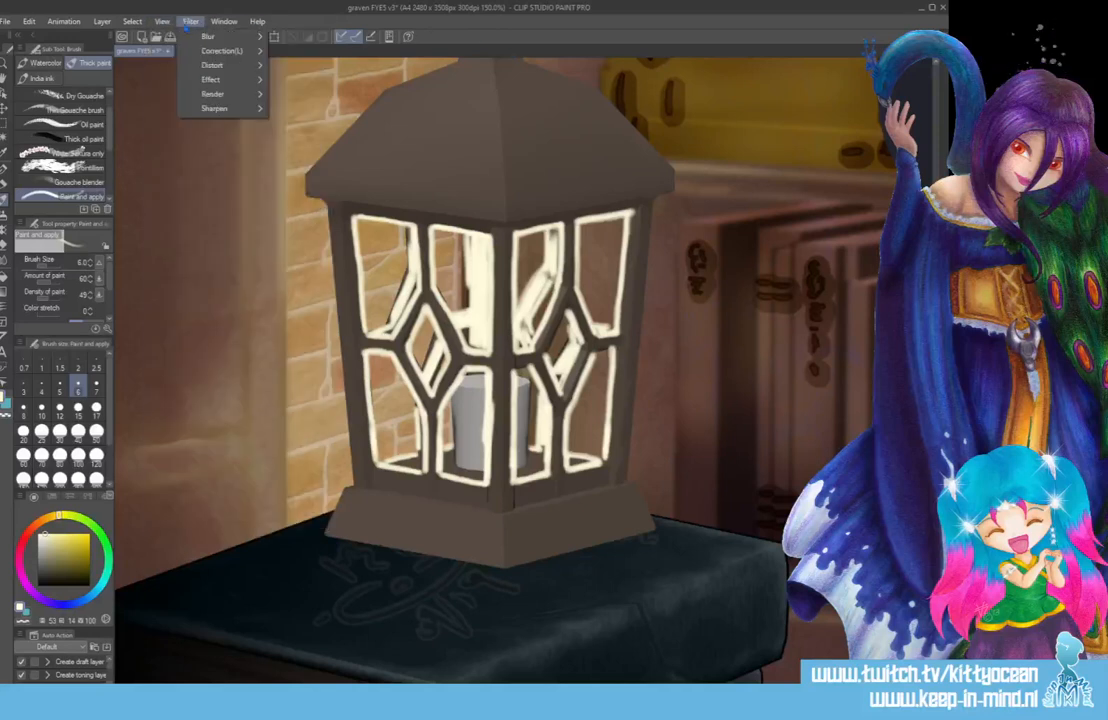
mouse_move(204, 36)
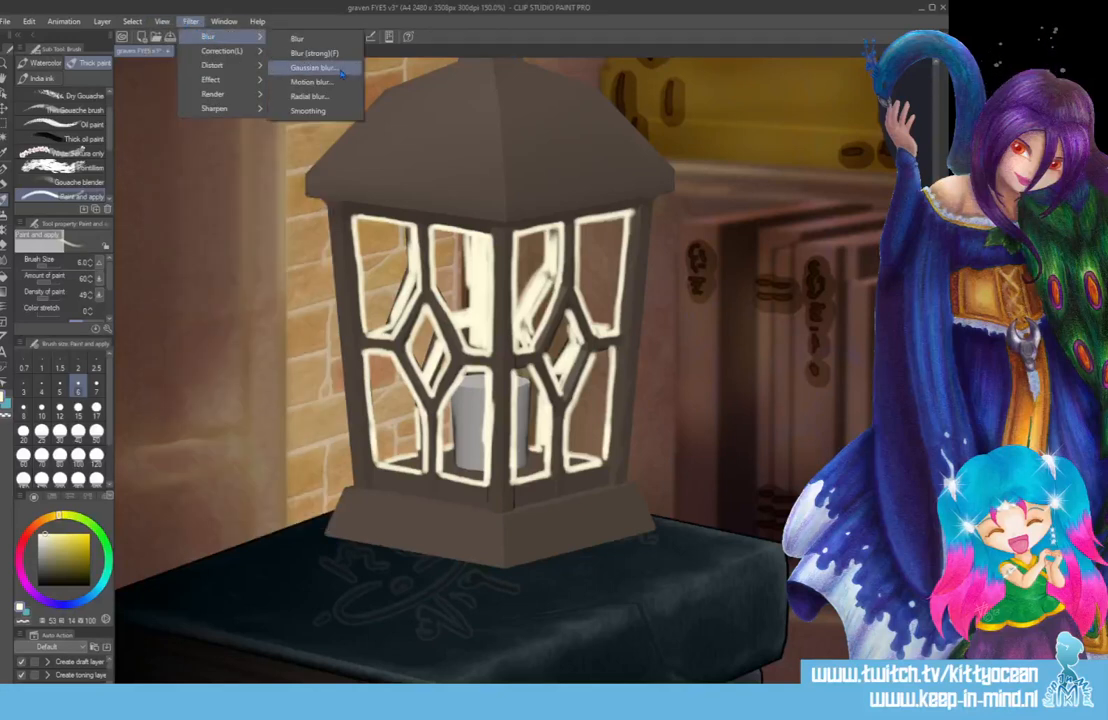
left_click(312, 53)
left_click_drag(421, 199, 431, 200)
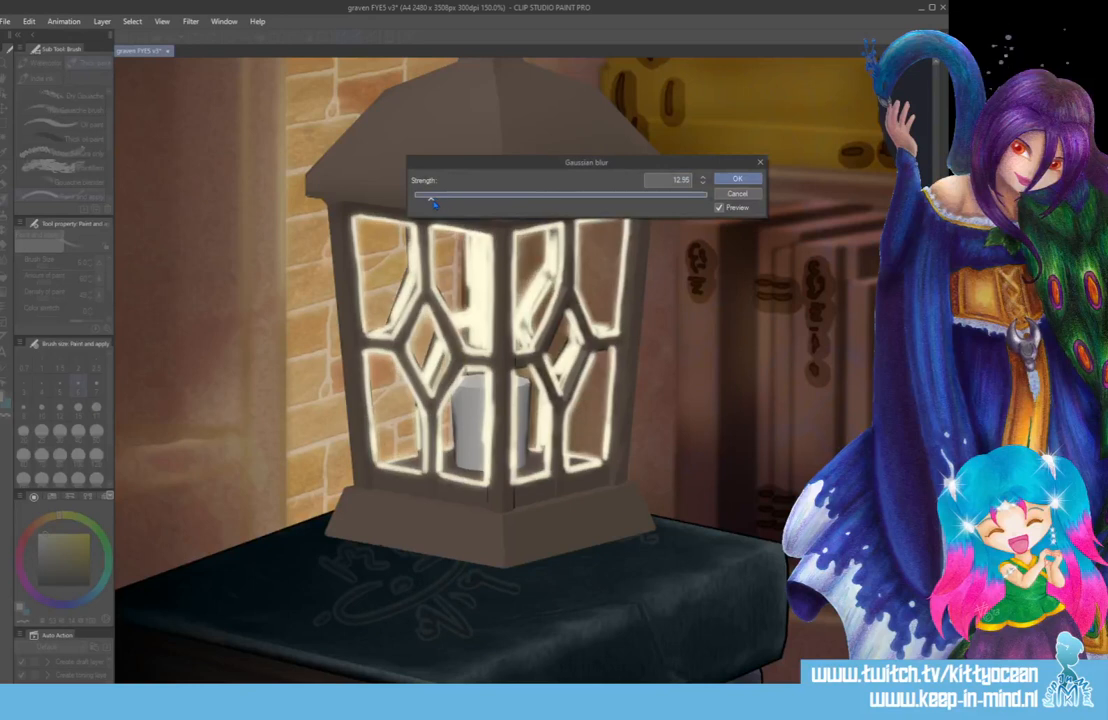
left_click(737, 178)
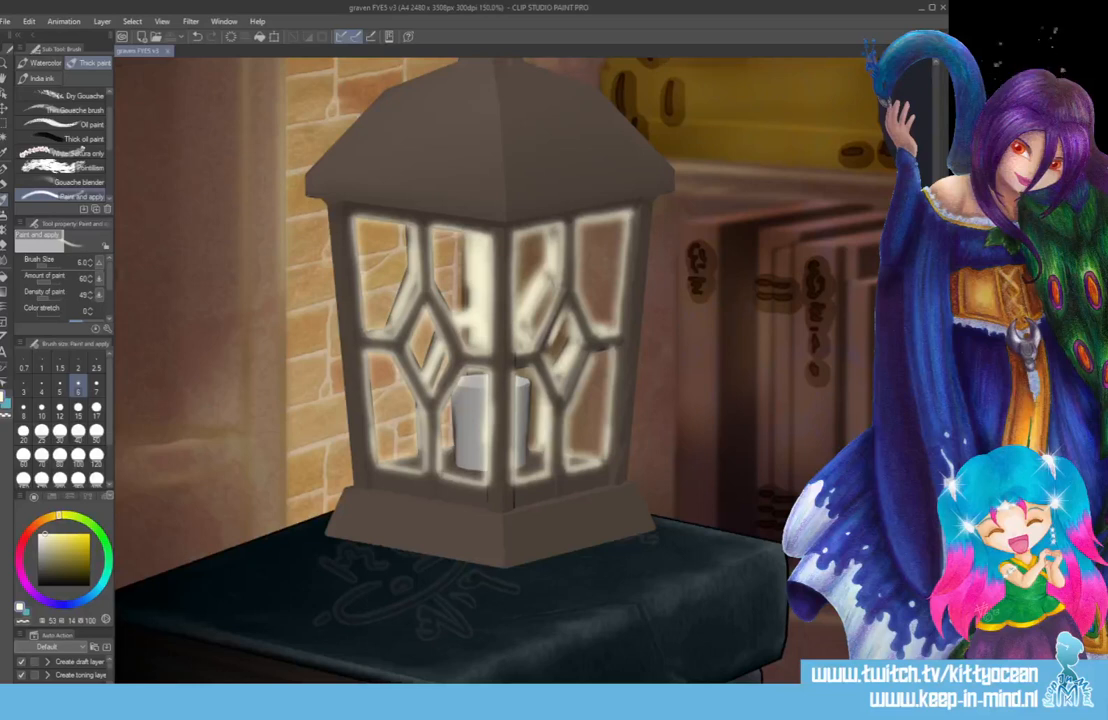
- View the whole illustration at 25% zoom to check the lantern's glow within the library scene
key("ctrl+minus")
key("ctrl+minus")
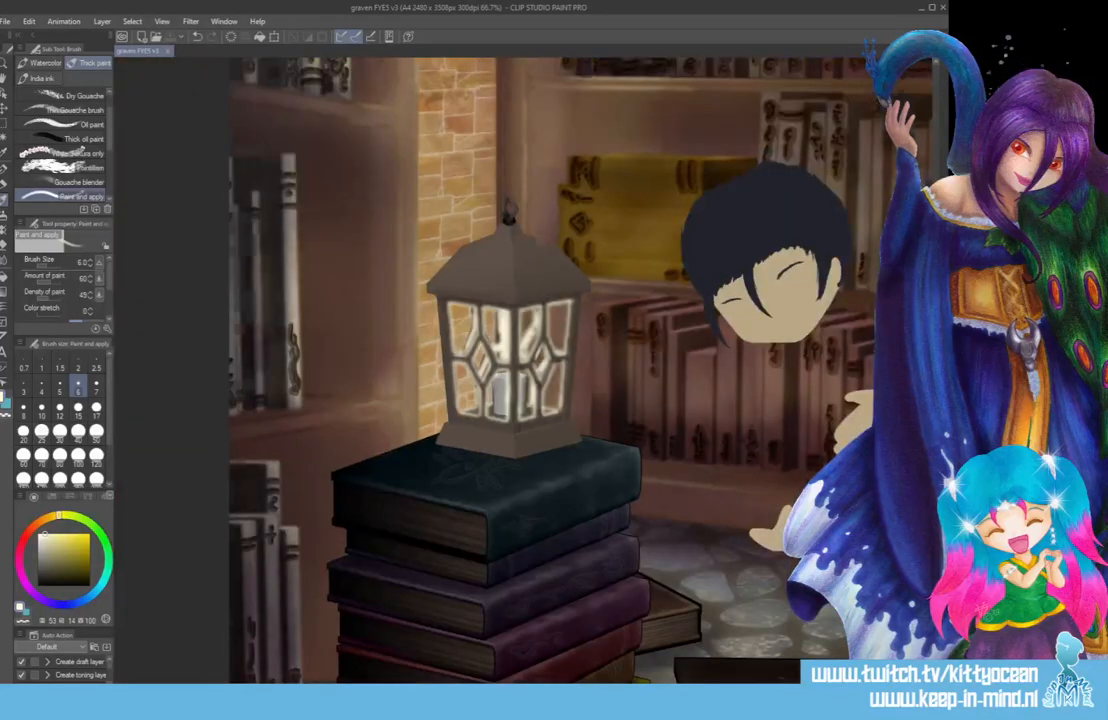
key("ctrl+minus")
key("ctrl+minus")
key("ctrl+minus")
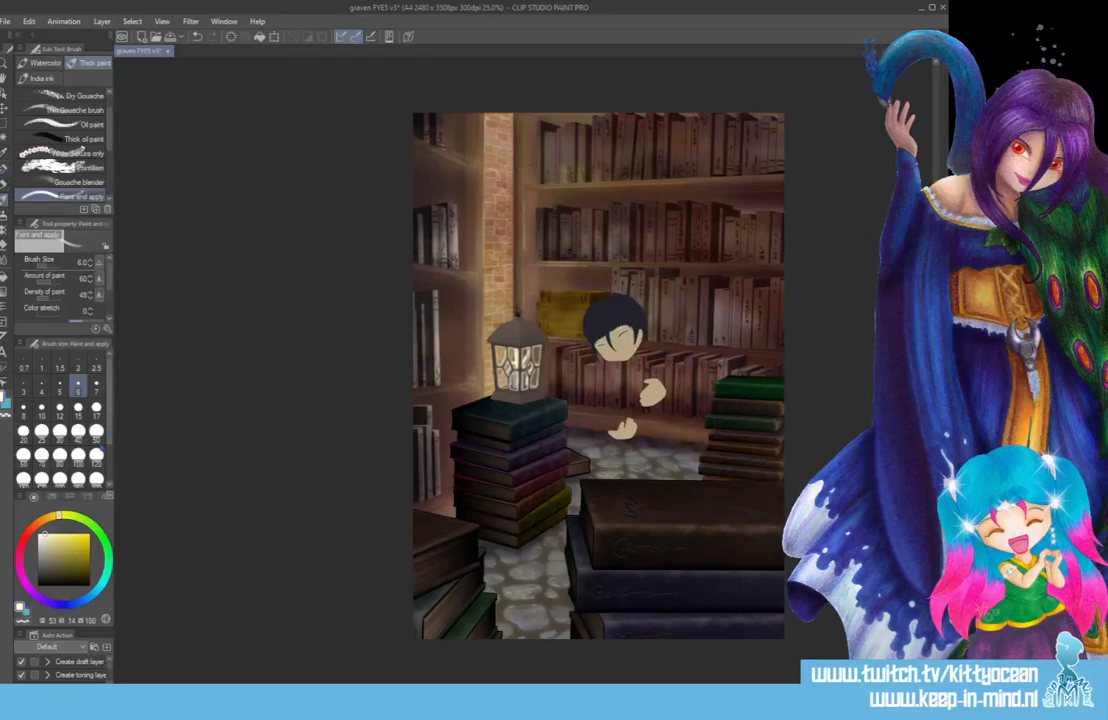
- Outline the lantern's light spread with pale yellow size 17 strokes running outward from its window tops and downward from its base on both sides
left_click(96, 407)
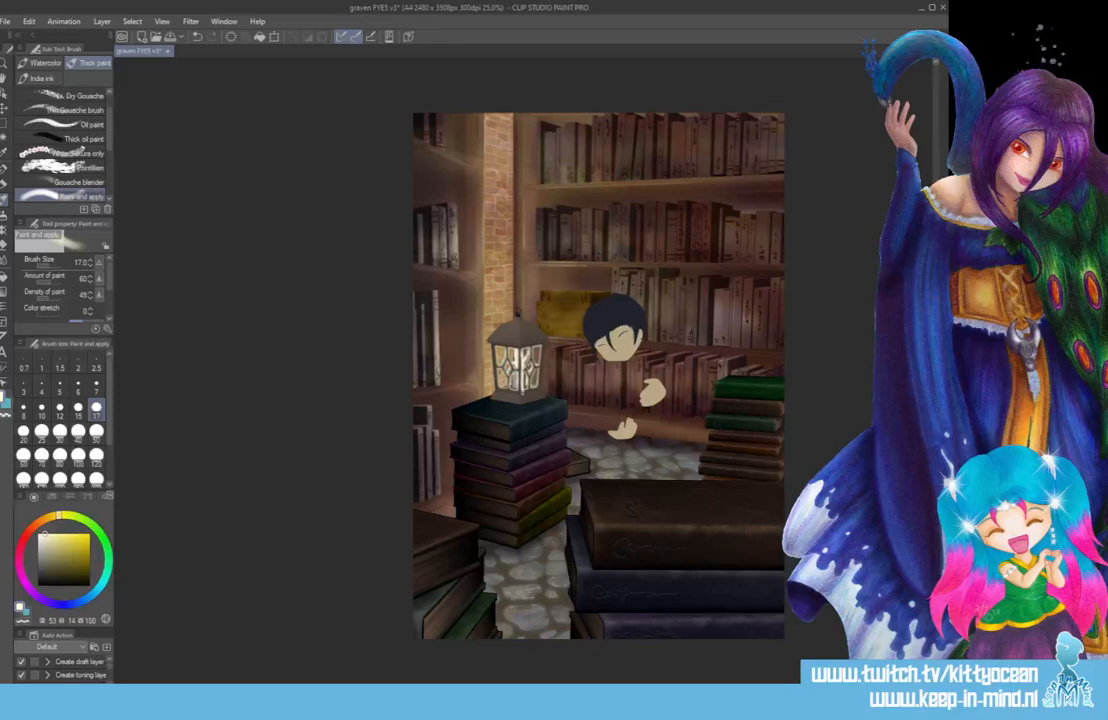
left_click_drag(522, 394, 615, 588)
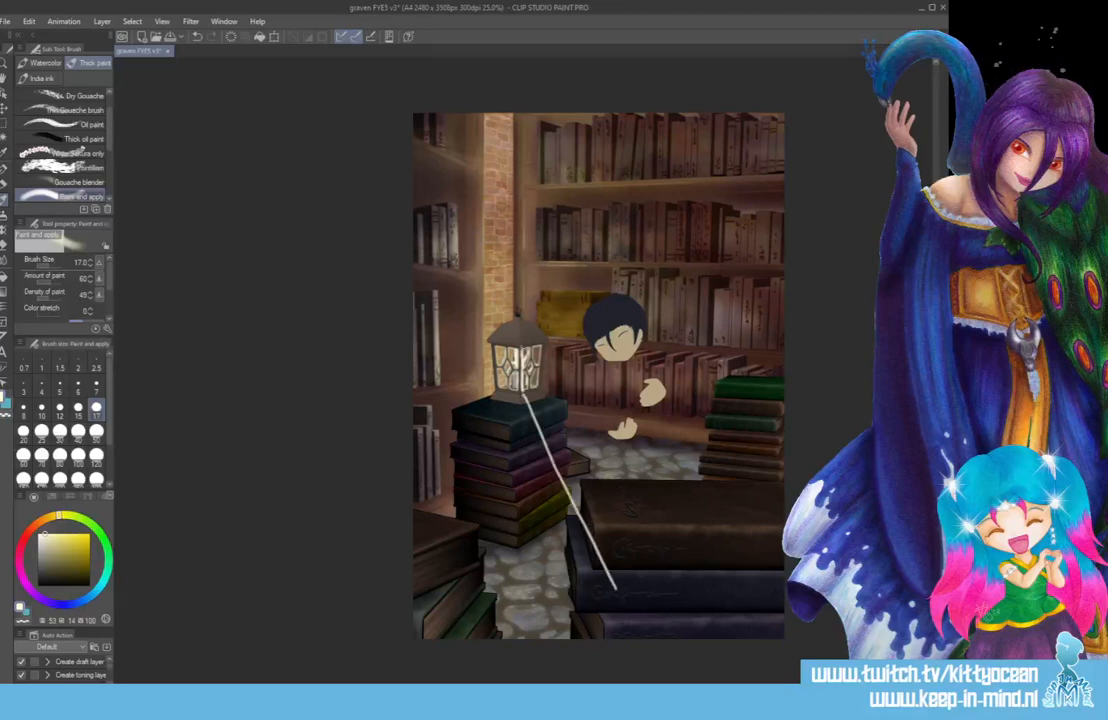
left_click_drag(530, 347, 785, 302)
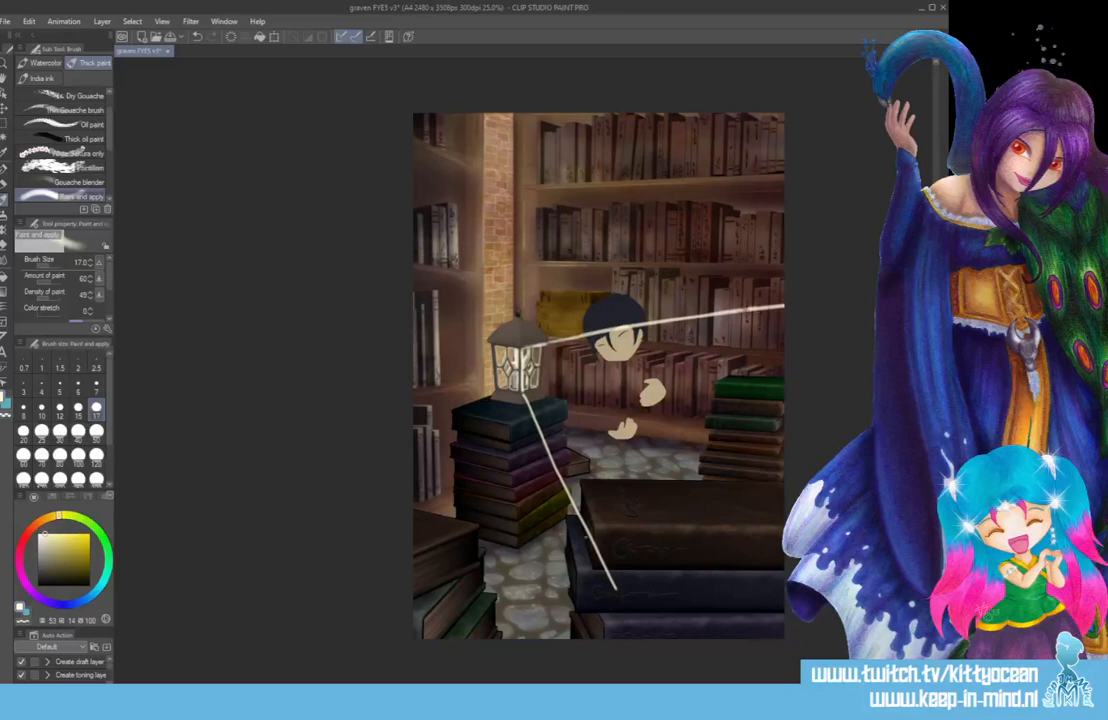
left_click_drag(615, 590, 639, 649)
key("ctrl+z")
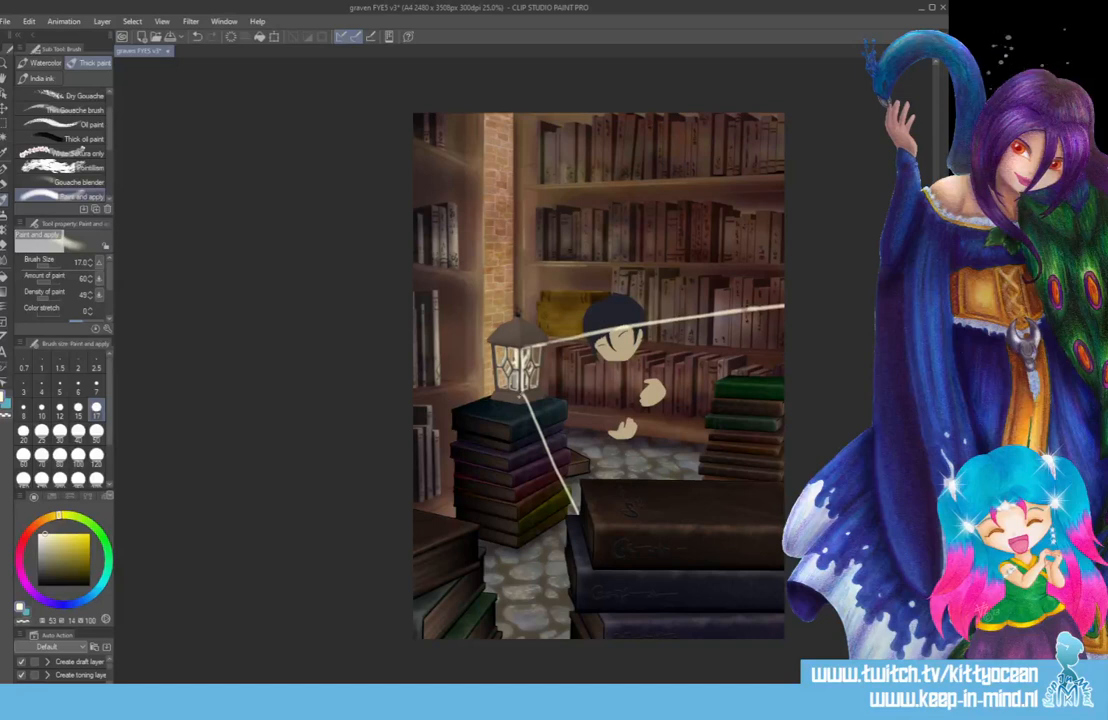
left_click_drag(519, 397, 466, 520)
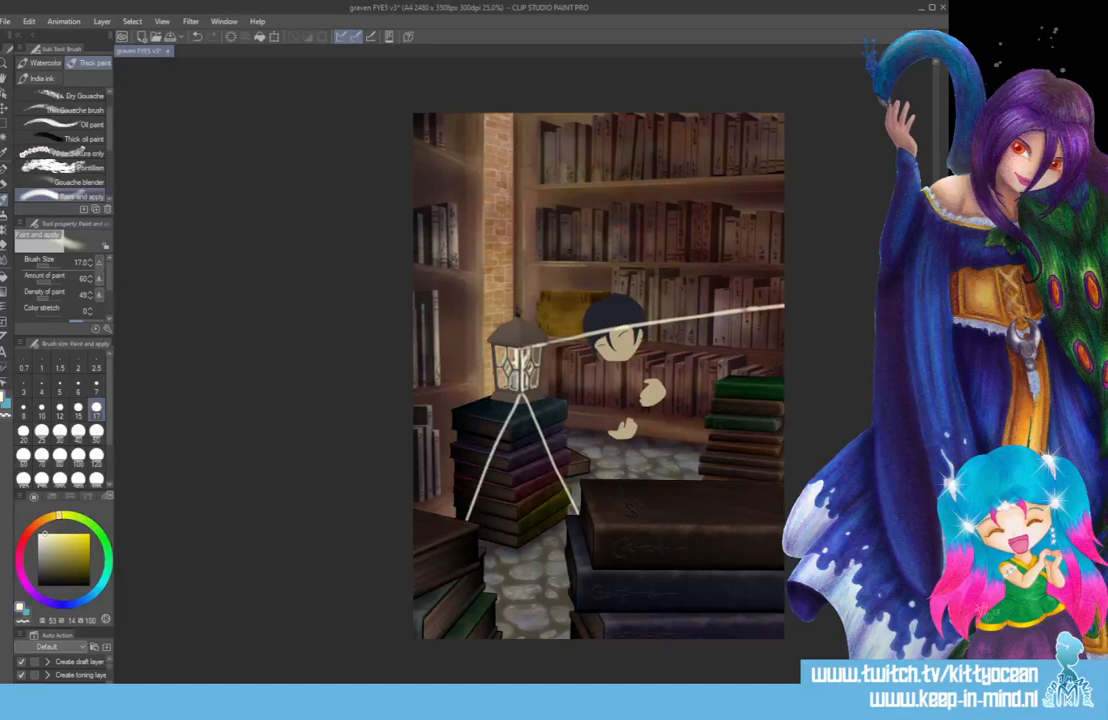
left_click_drag(521, 348, 360, 320)
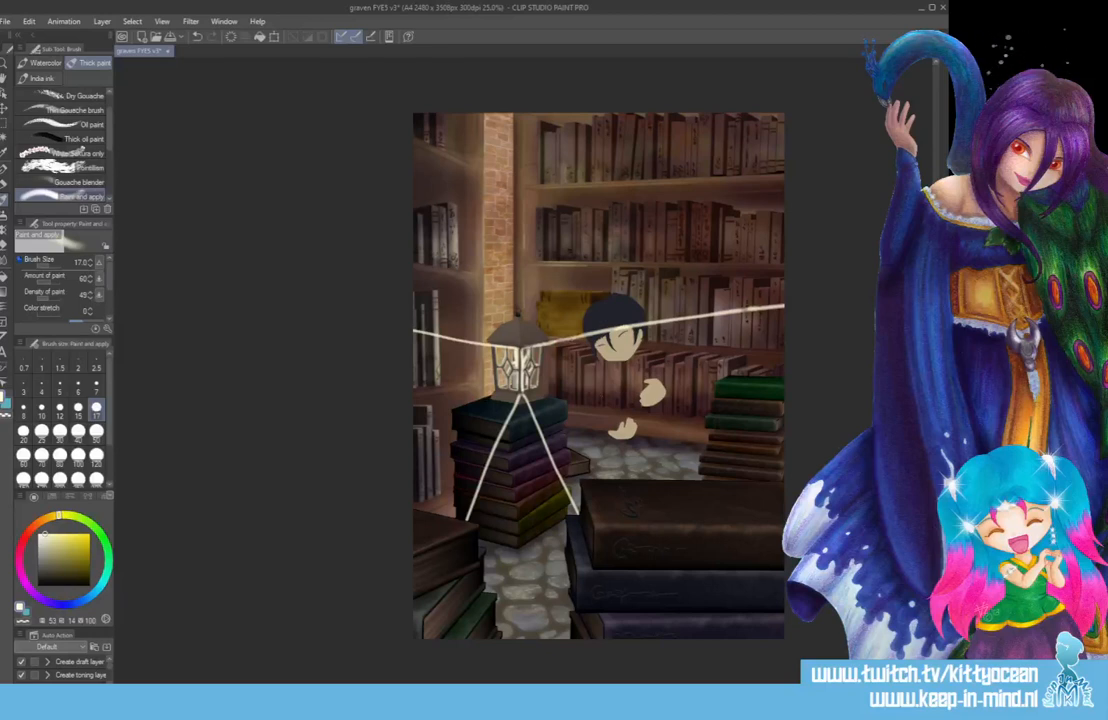
key("g")
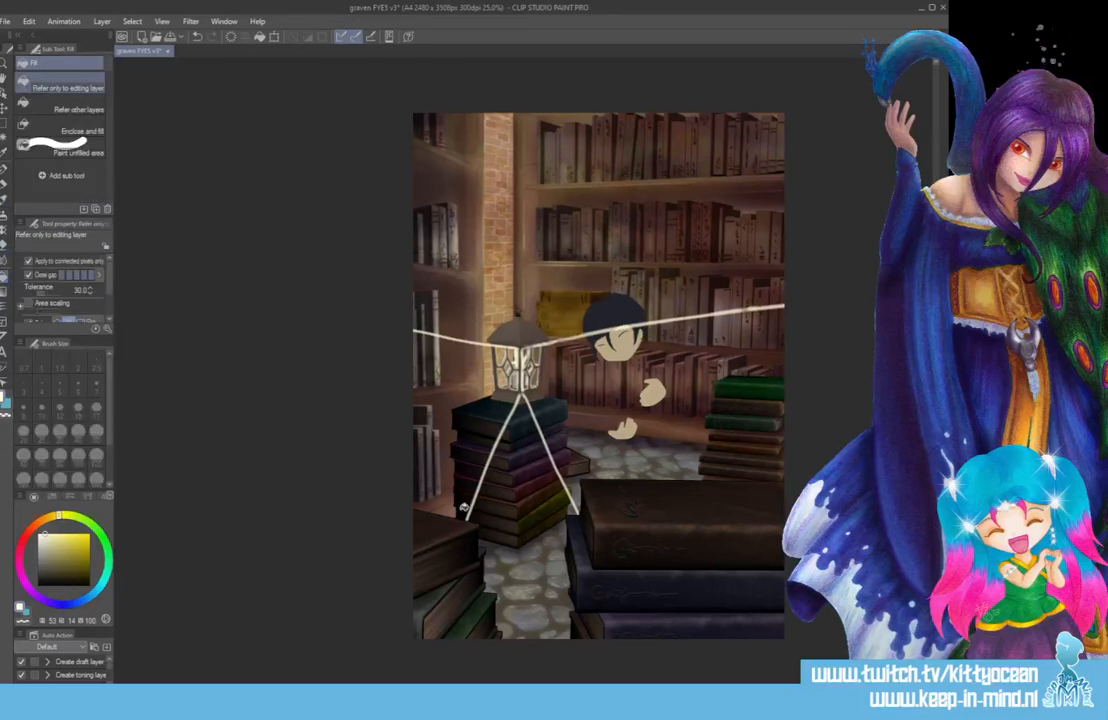
left_click(463, 508)
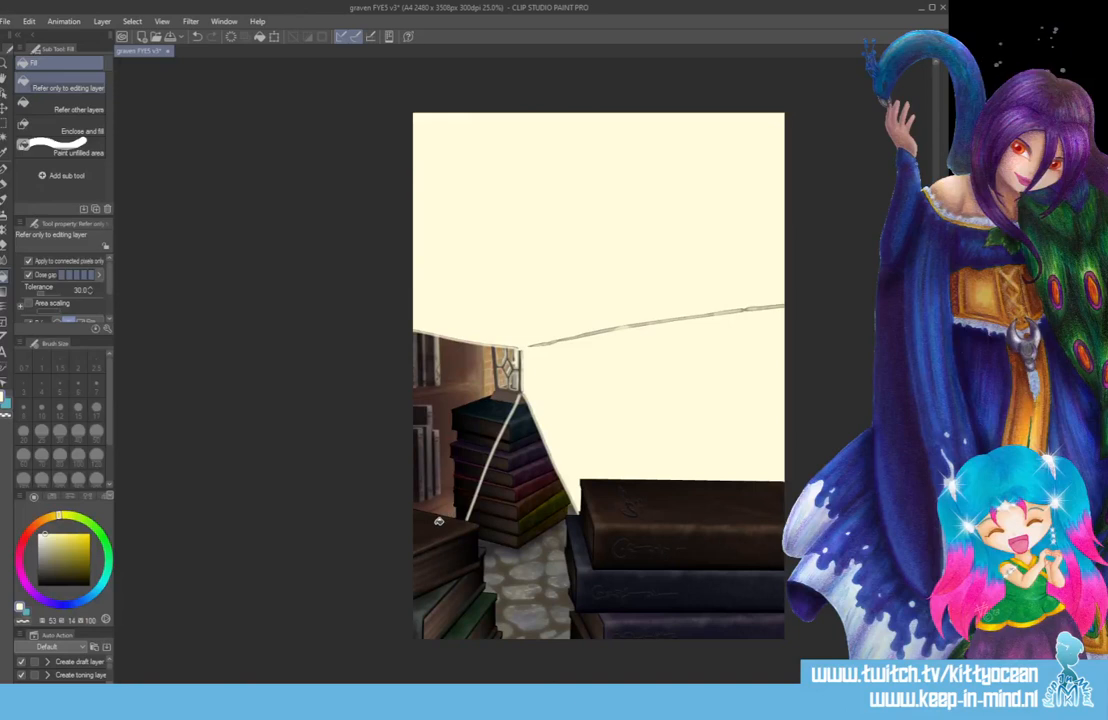
key("ctrl+z")
- Reinforce the light's boundary lines around the lantern and fill the enclosed areas on both sides of it with pale yellow
left_click(5, 168)
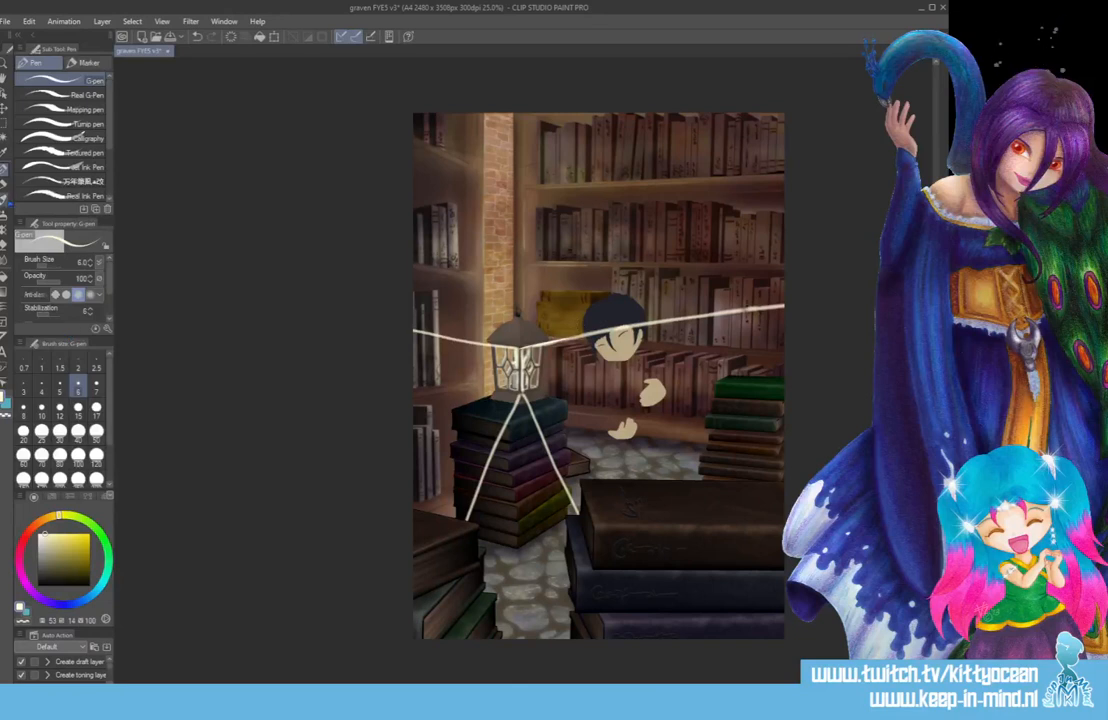
key("b")
left_click_drag(521, 347, 783, 305)
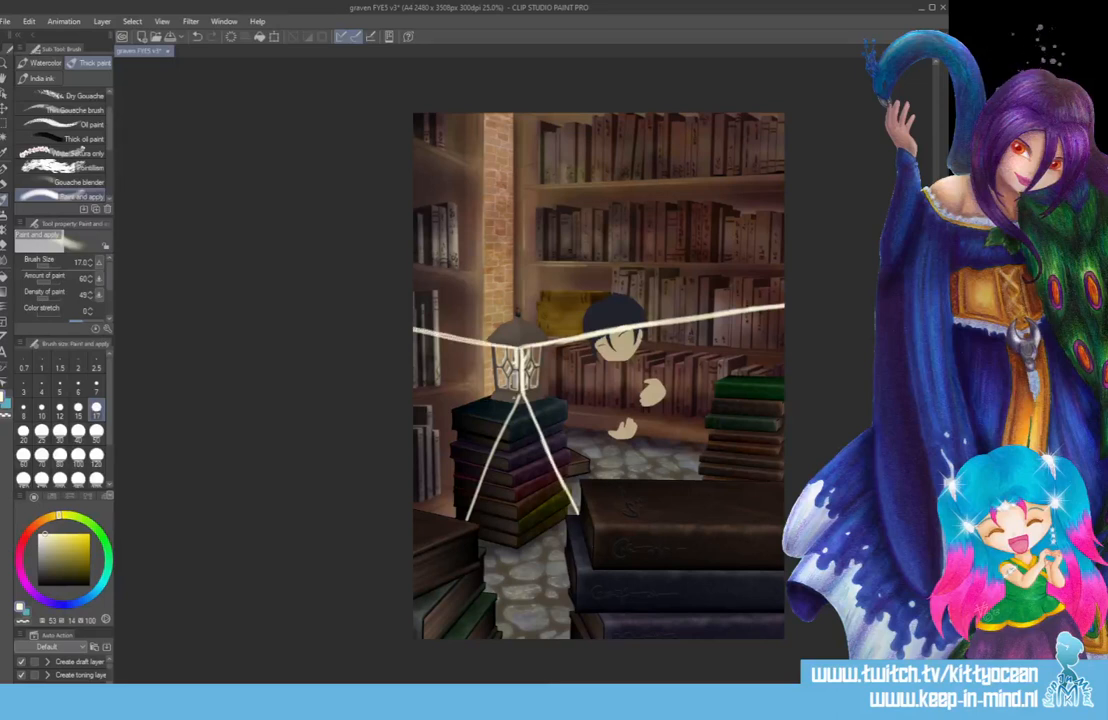
left_click_drag(519, 397, 462, 520)
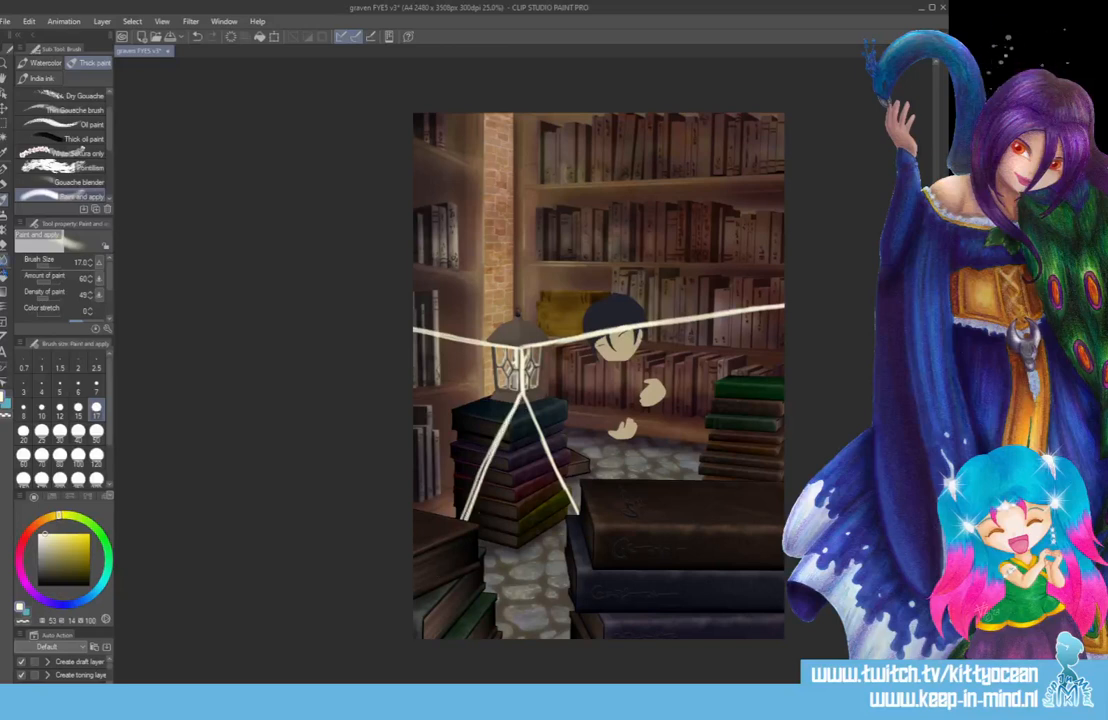
key("g")
left_click(490, 418)
left_click(585, 440)
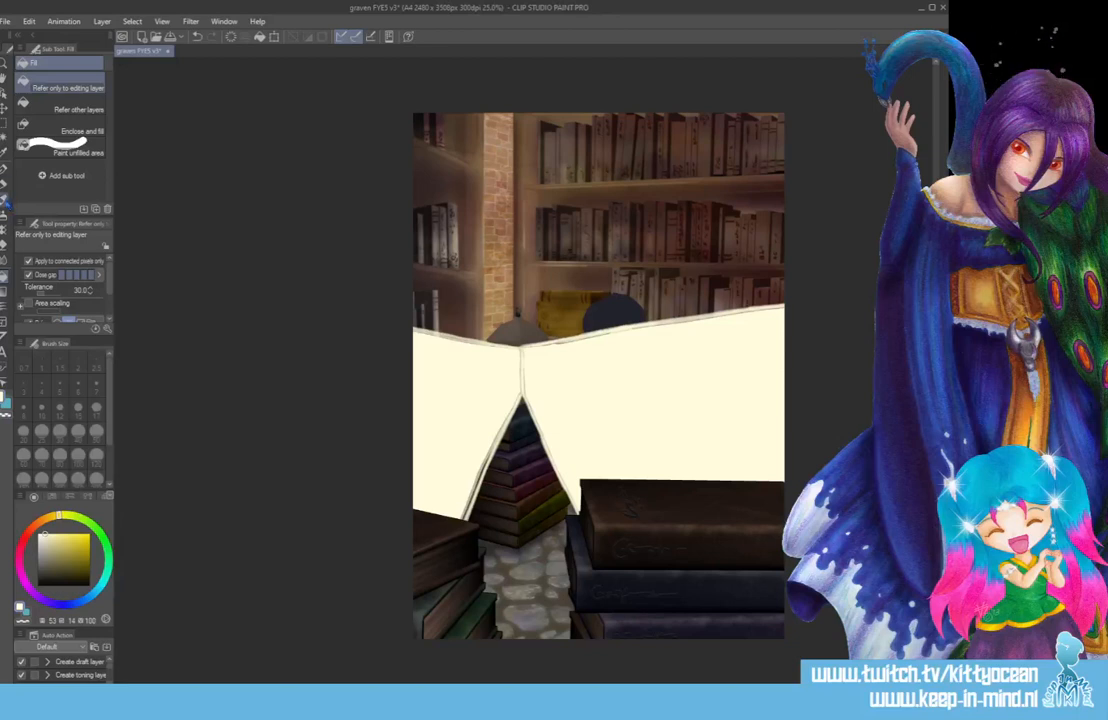
- Paint along the light's upper edge with a size 120 brush, blend it into a soft translucent glow and save the illustration
left_click(7, 178)
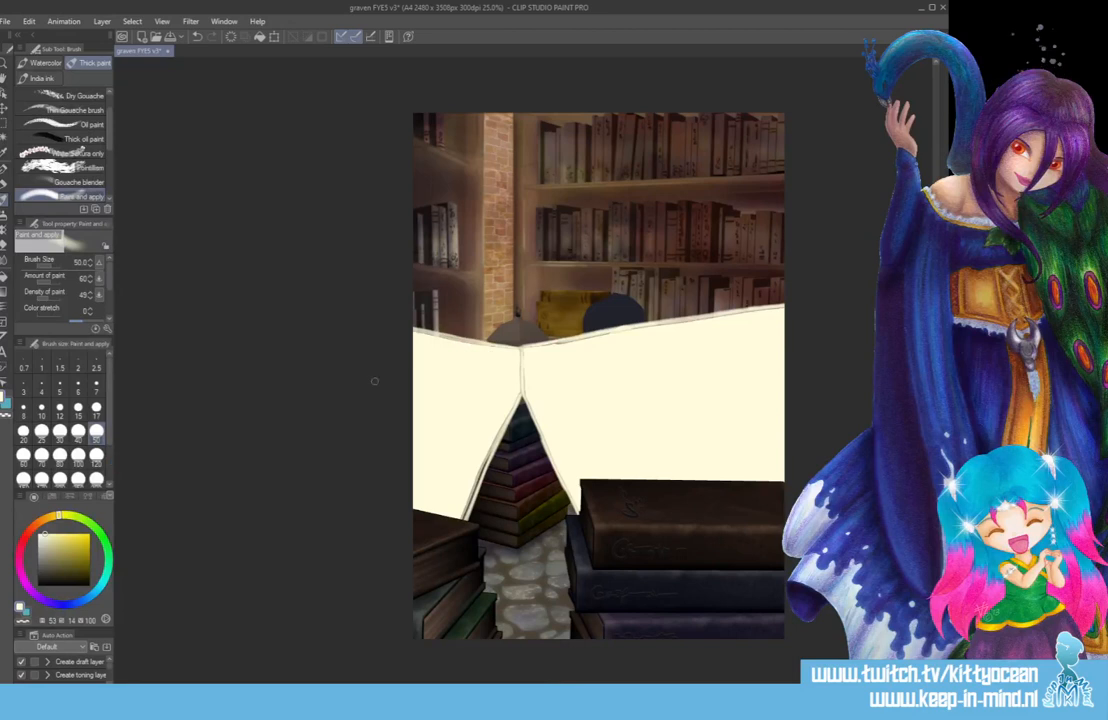
left_click(96, 455)
mouse_move(522, 352)
left_mouse_down()
mouse_move(794, 307)
mouse_move(638, 321)
mouse_move(522, 354)
mouse_move(555, 470)
mouse_move(523, 484)
mouse_move(514, 388)
mouse_move(440, 560)
mouse_move(506, 411)
mouse_move(467, 485)
mouse_move(517, 351)
mouse_move(400, 333)
left_mouse_up()
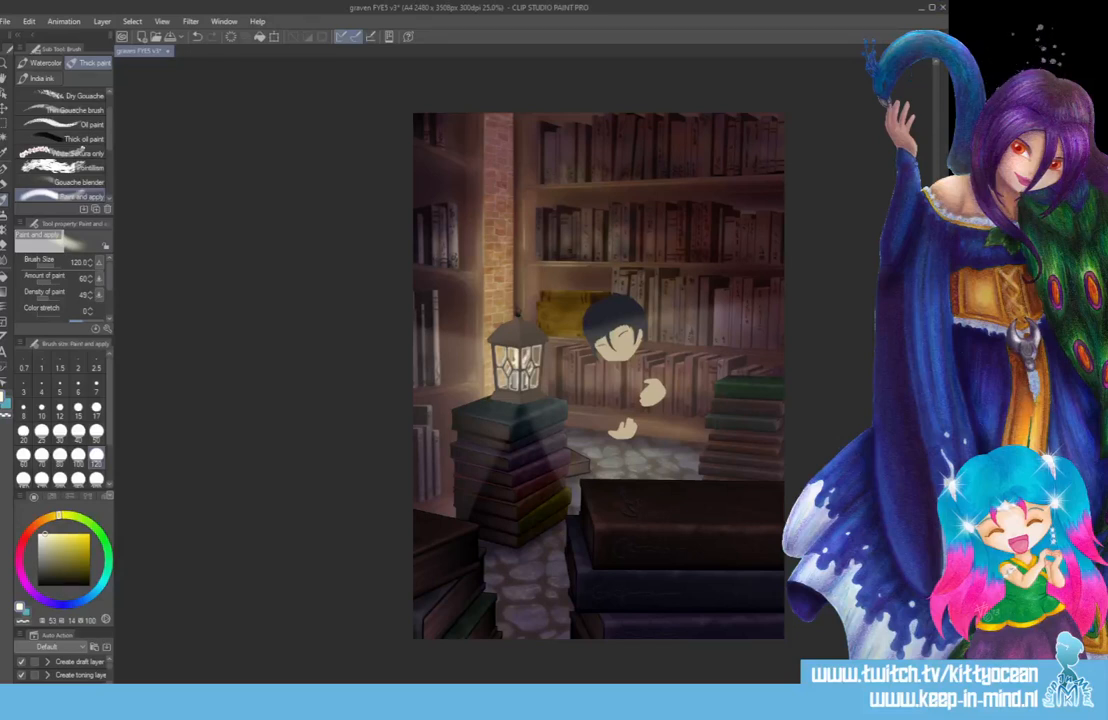
key("ctrl+s")
- Open the material library and select the Light Aura gradient material
left_click(943, 37)
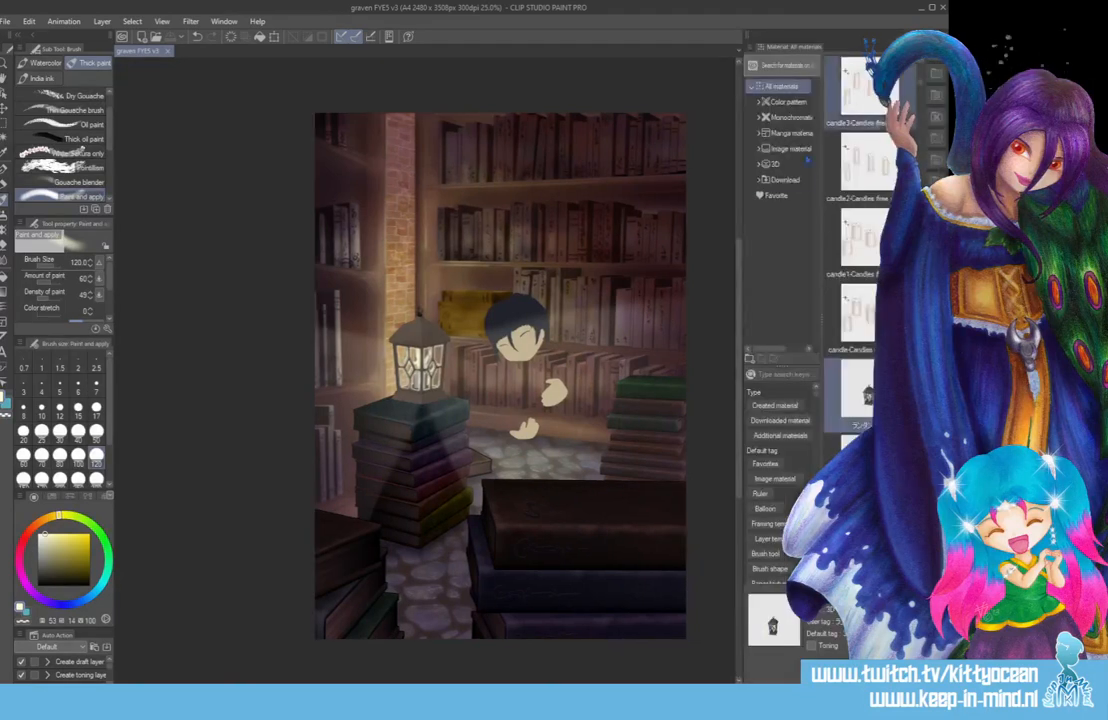
left_click(861, 313)
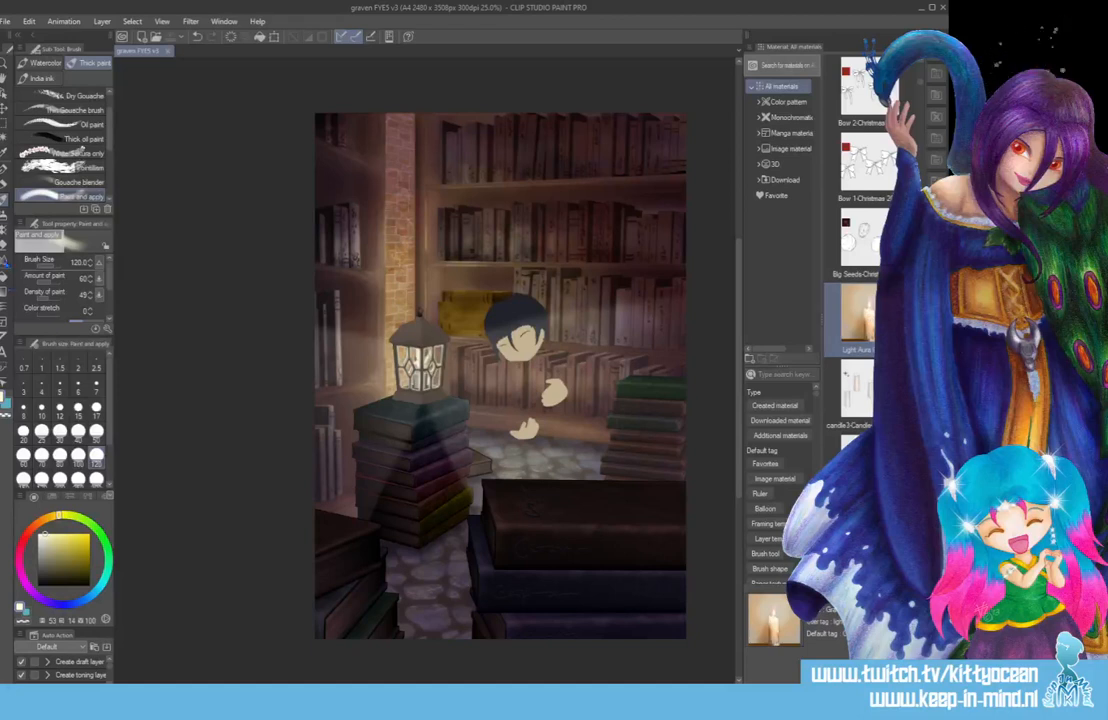
- Add the Light Aura gradient material to the Fill sub tools
key("e")
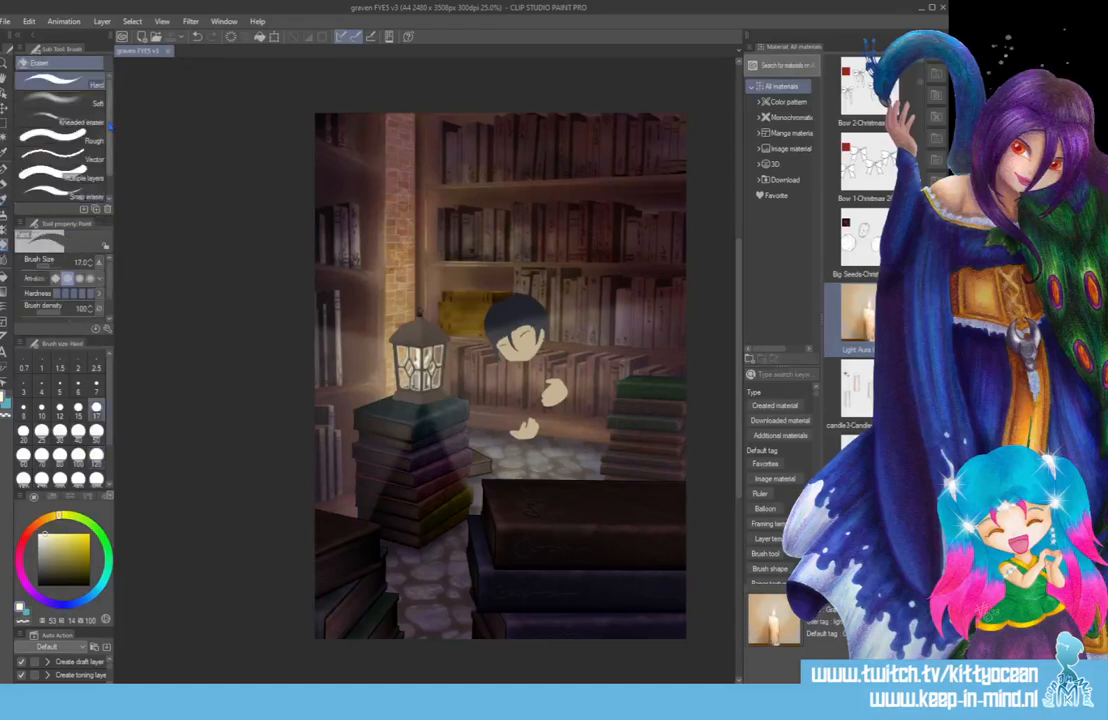
key("g")
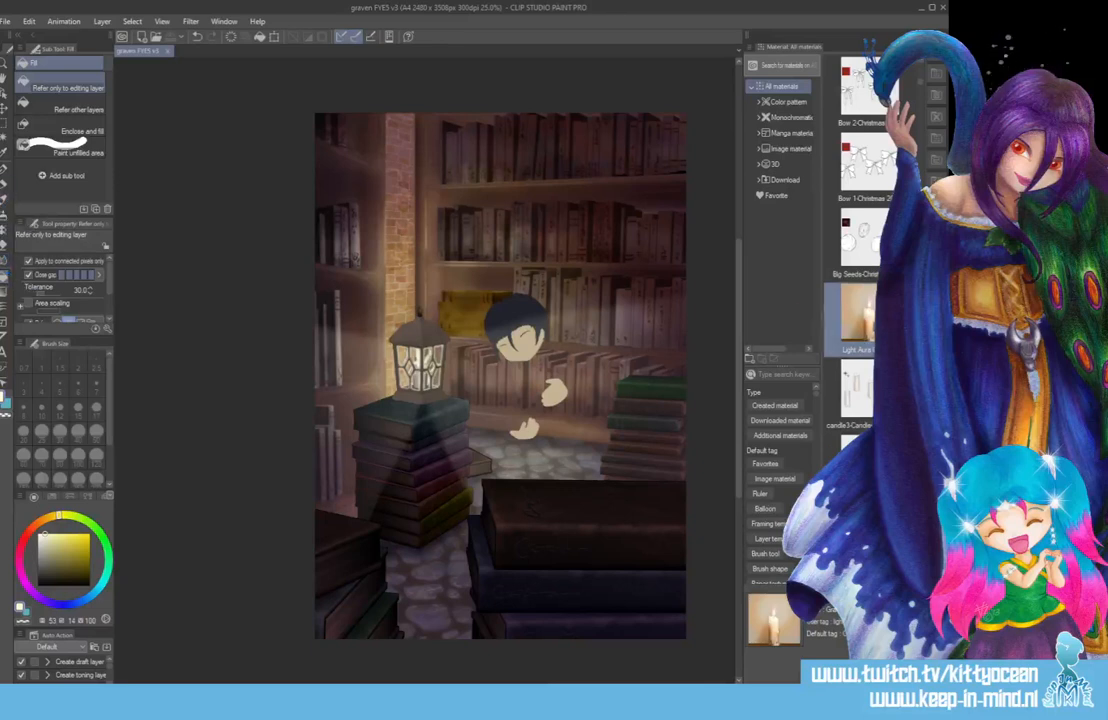
left_click_drag(854, 321, 73, 194)
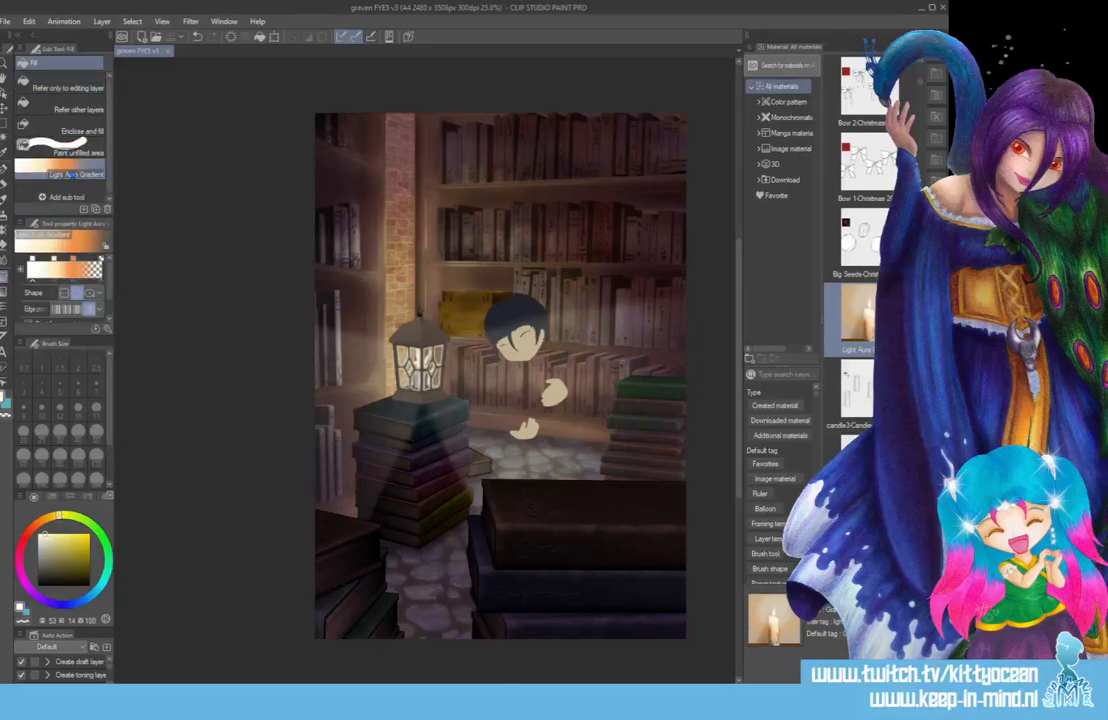
- Delete the Light Aura Gradient from the Fill sub tools
left_click(5, 291)
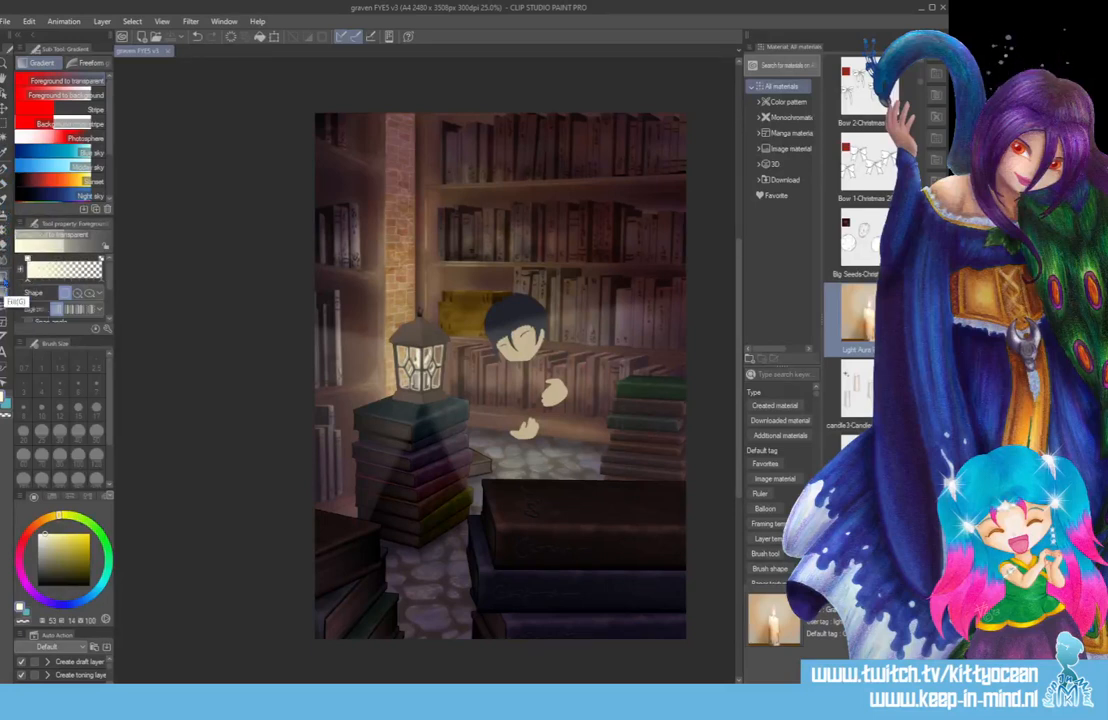
left_click(5, 290)
right_click(45, 158)
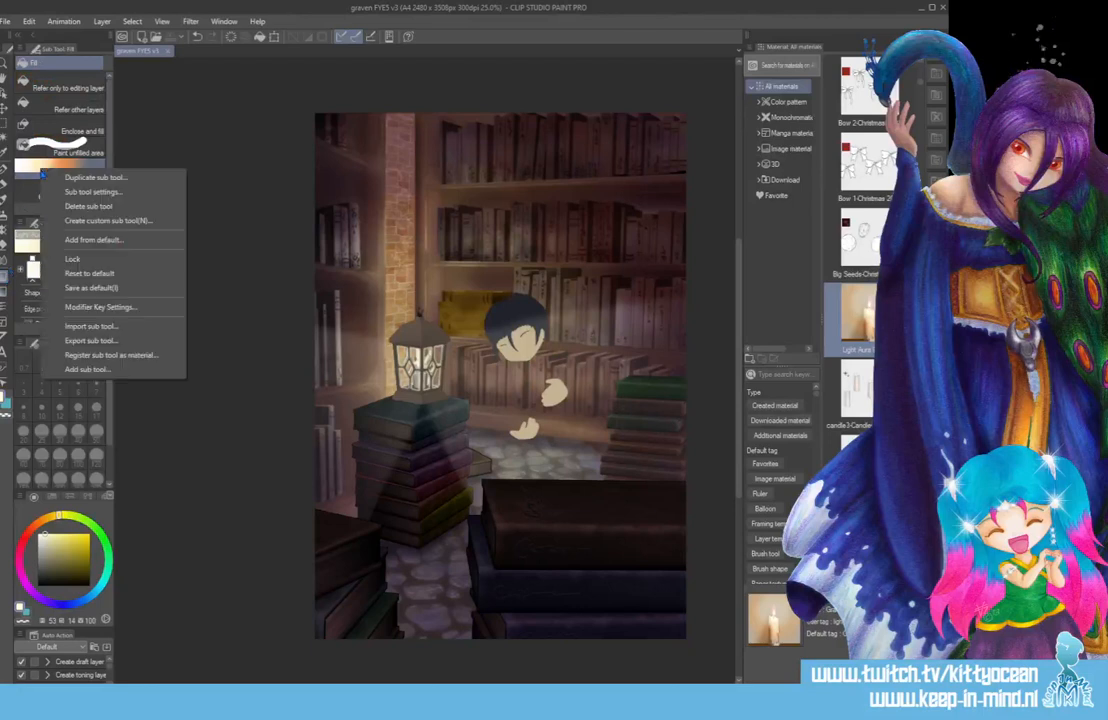
left_click(88, 206)
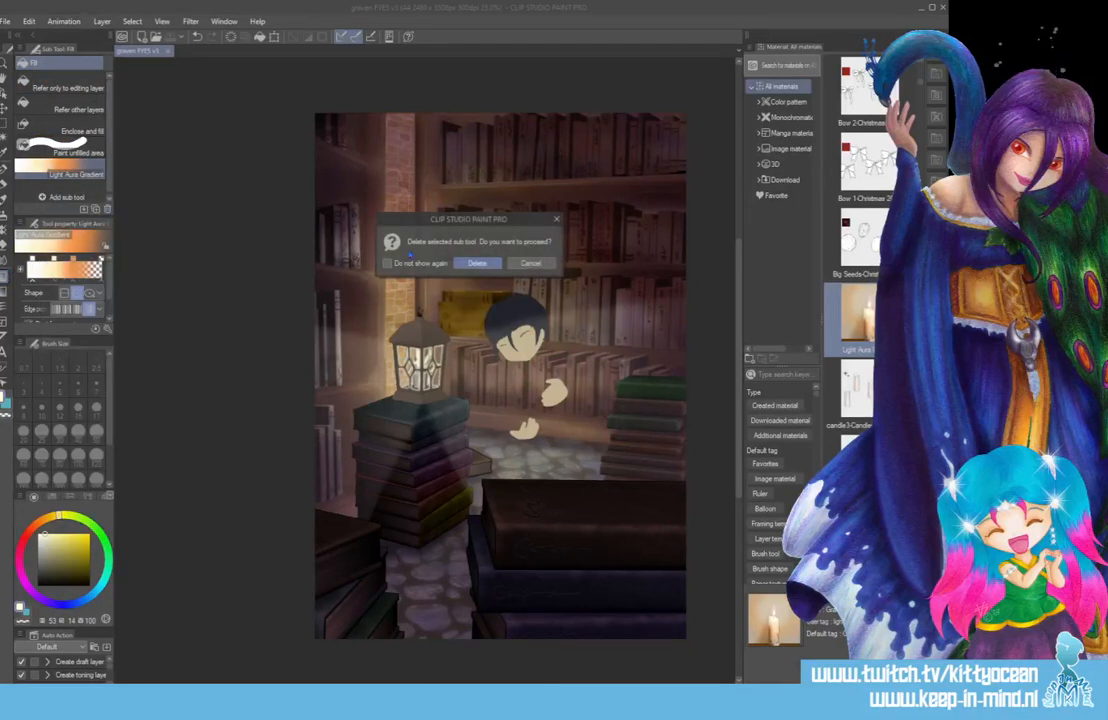
left_click(478, 263)
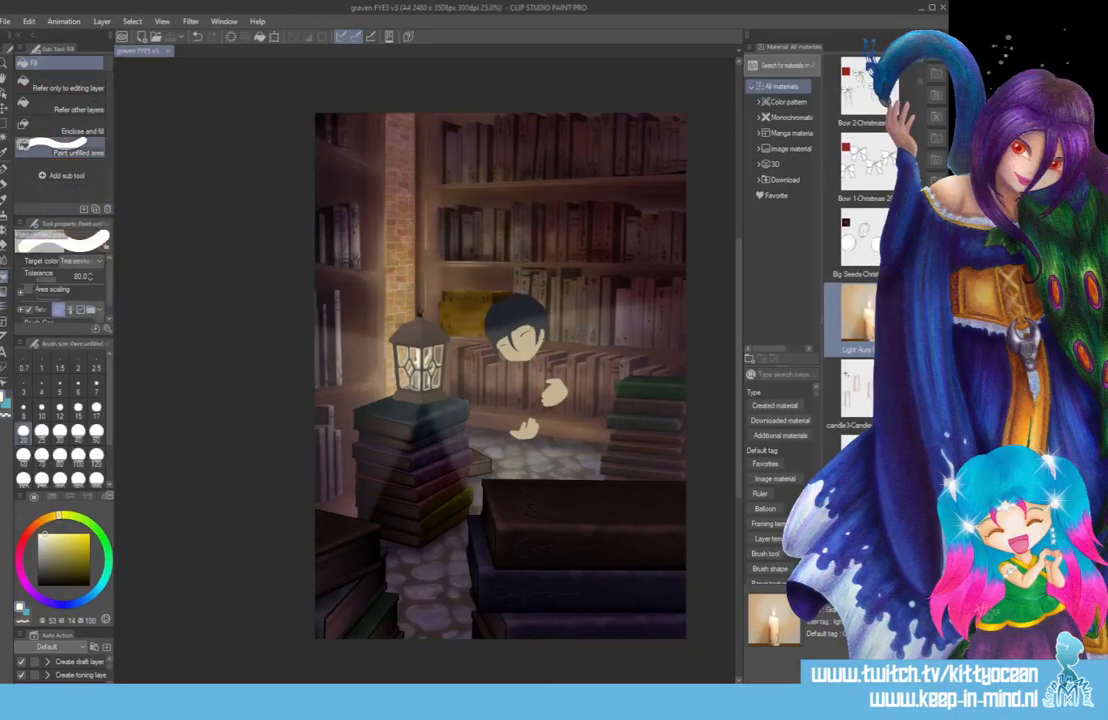
- Add the Light Aura gradient material to the Gradient sub tools and use its circle shape
left_click(4, 292)
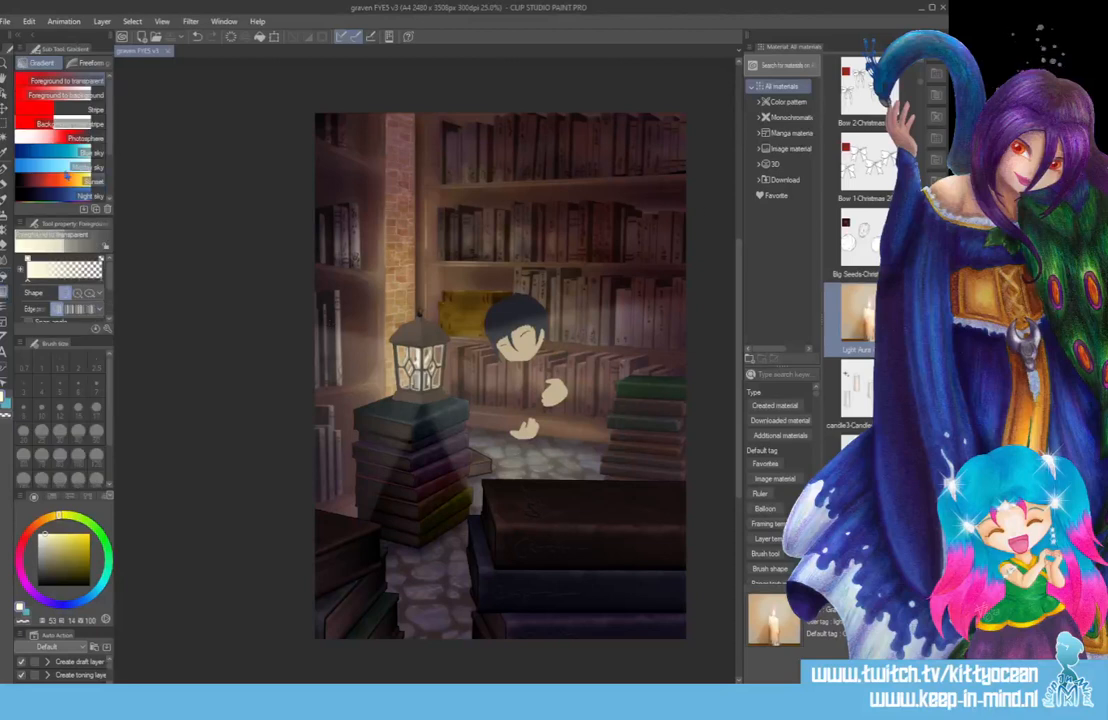
scroll(60, 130, "down", 3)
left_click_drag(752, 283, 60, 182)
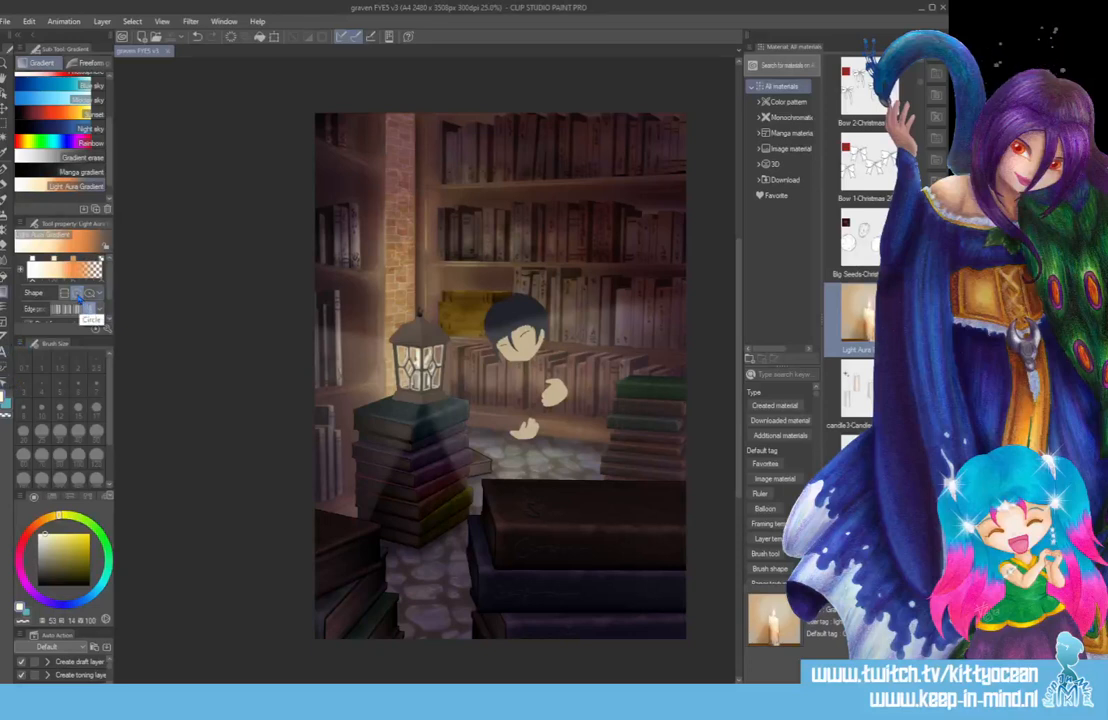
left_click(78, 293)
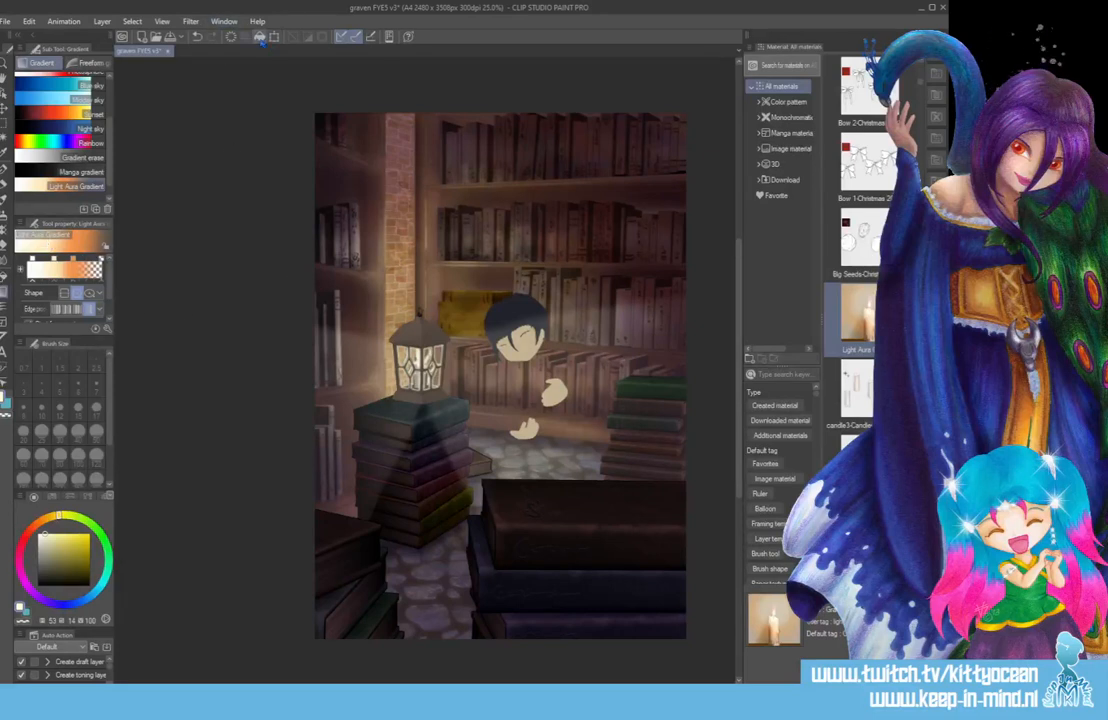
left_click(259, 37)
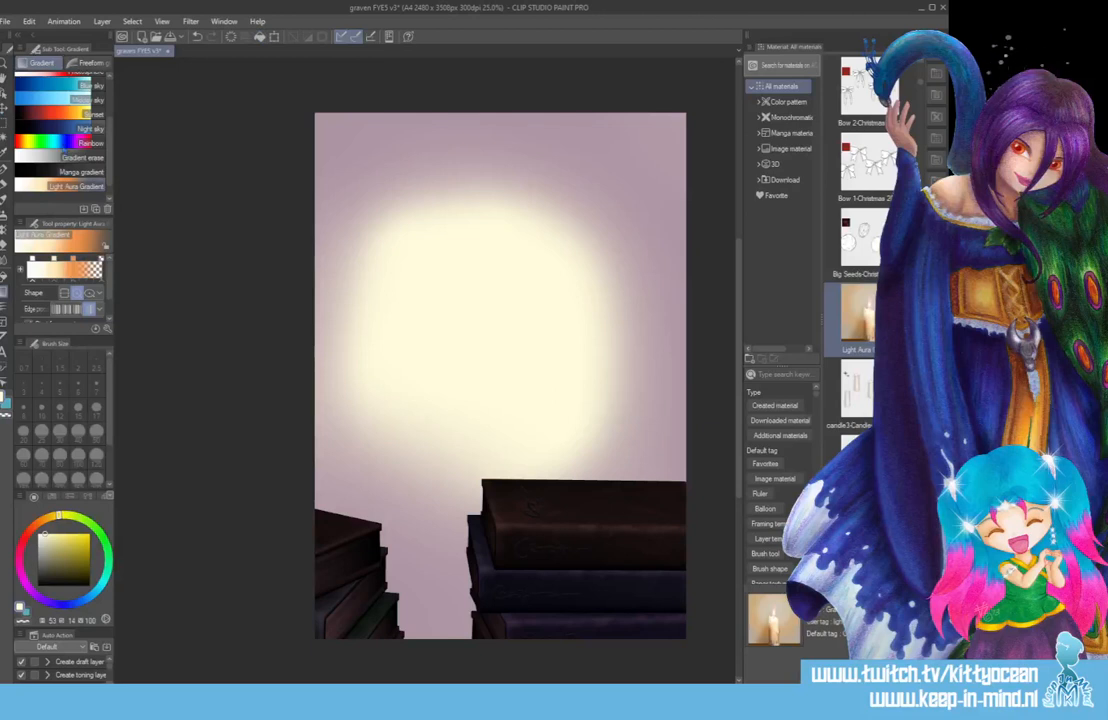
left_click(4, 104)
left_click_drag(414, 264, 398, 309)
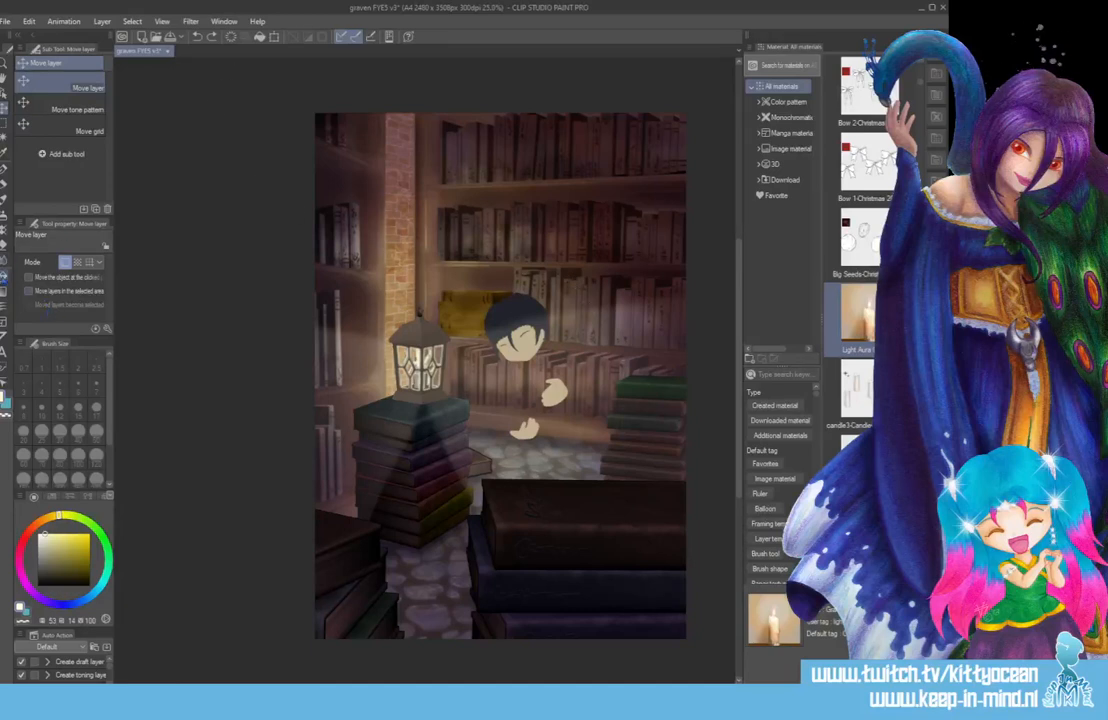
left_click(4, 244)
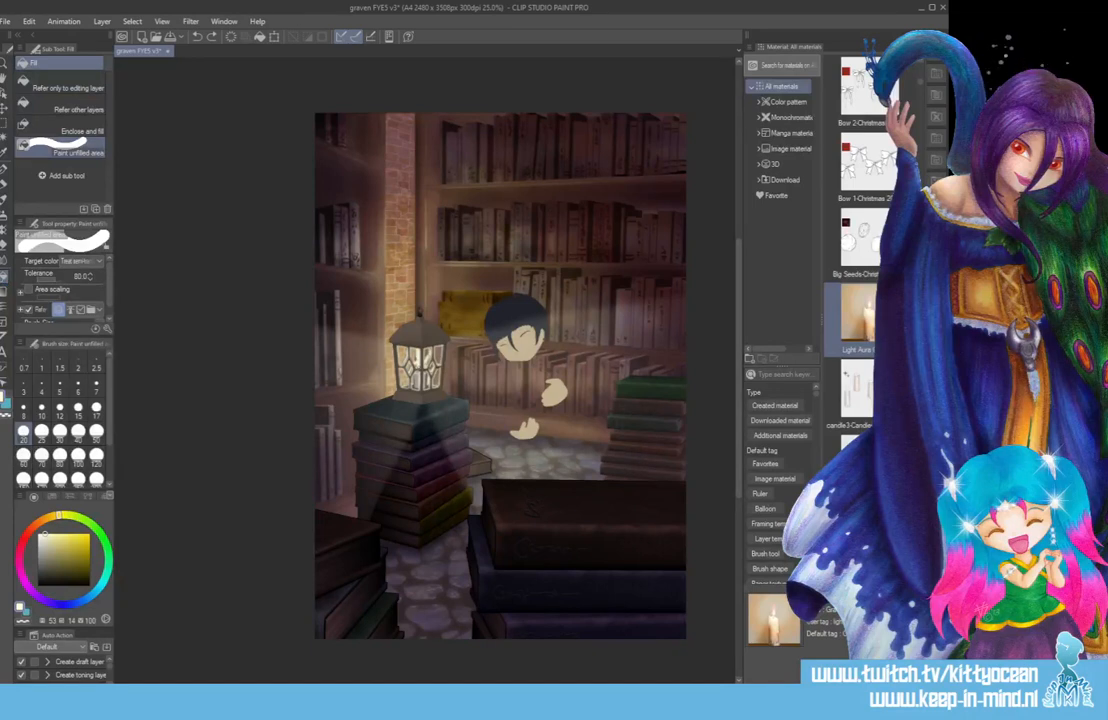
left_click(5, 292)
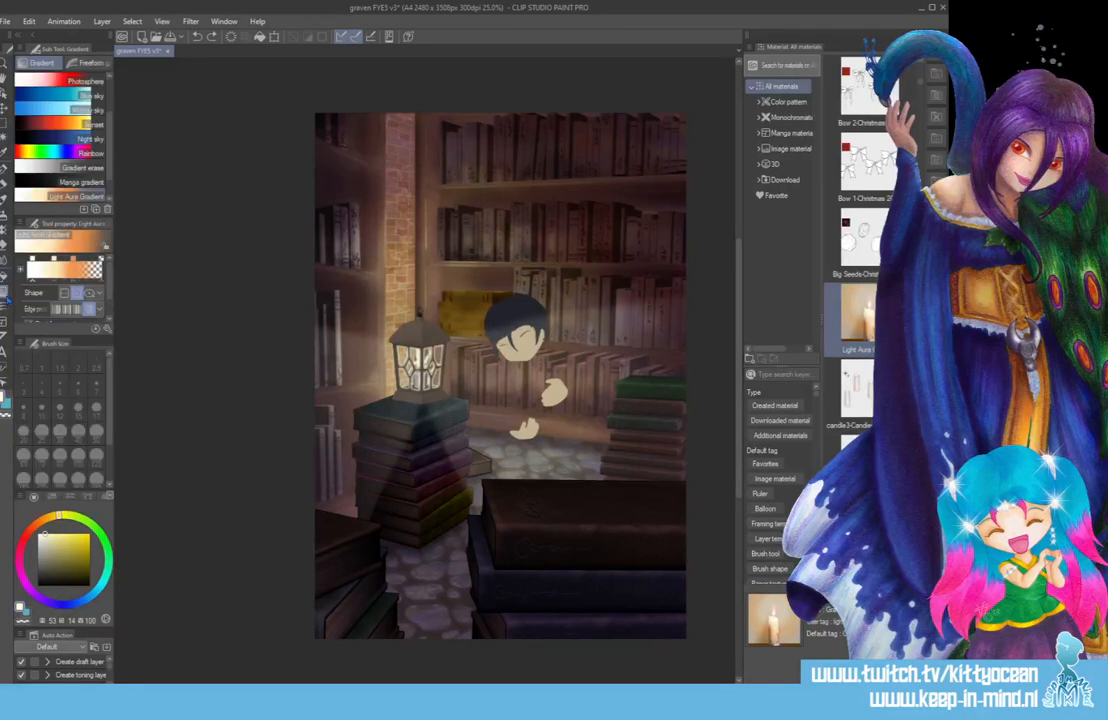
scroll(95, 260, "down", 2)
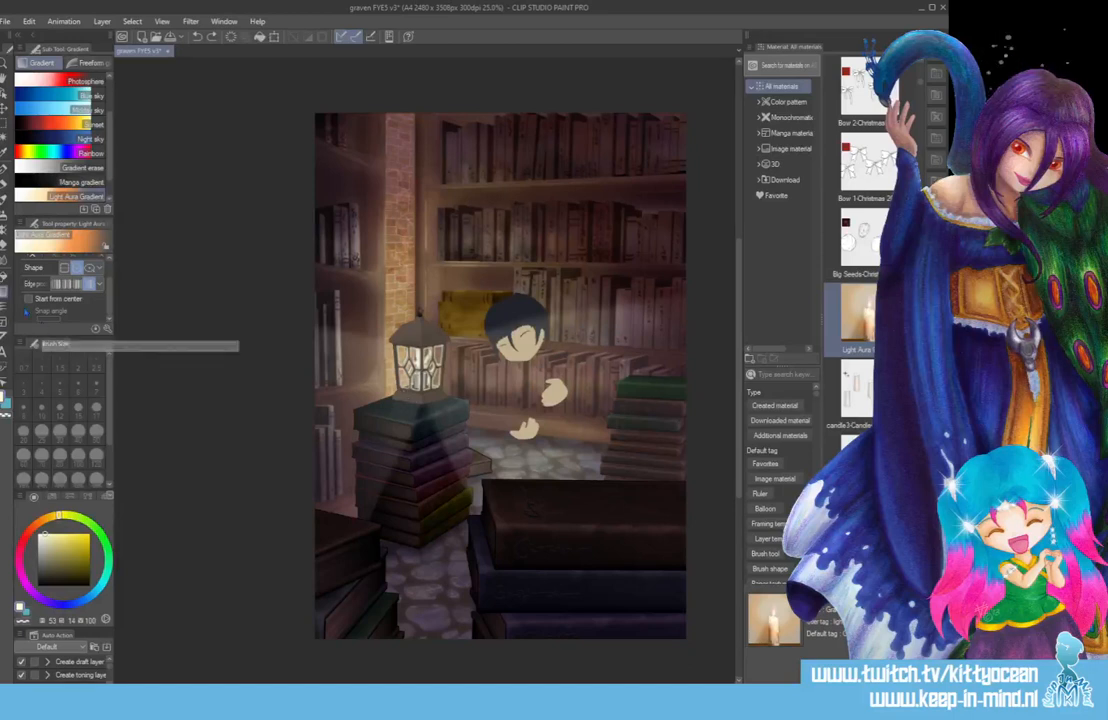
left_click(5, 248)
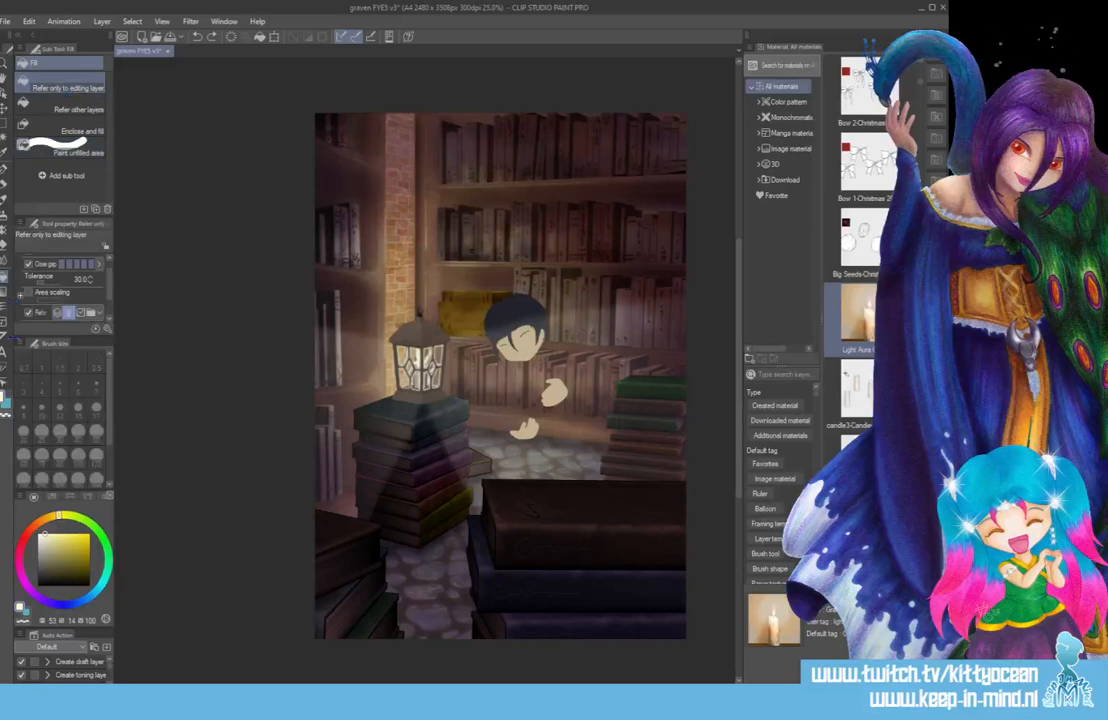
- Try to place a small circular Light Aura Gradient glow beside the lantern's windows, and undo it
left_click(4, 258)
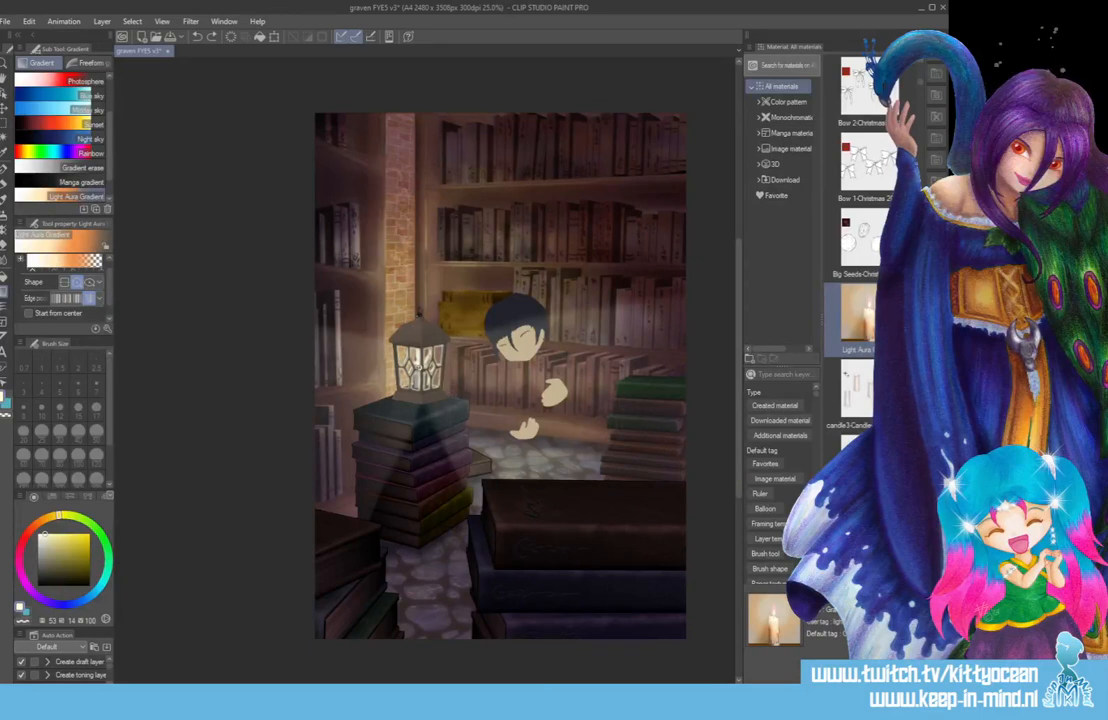
left_click(297, 247)
key("ctrl+z")
left_click_drag(457, 317, 472, 345)
left_click(380, 538)
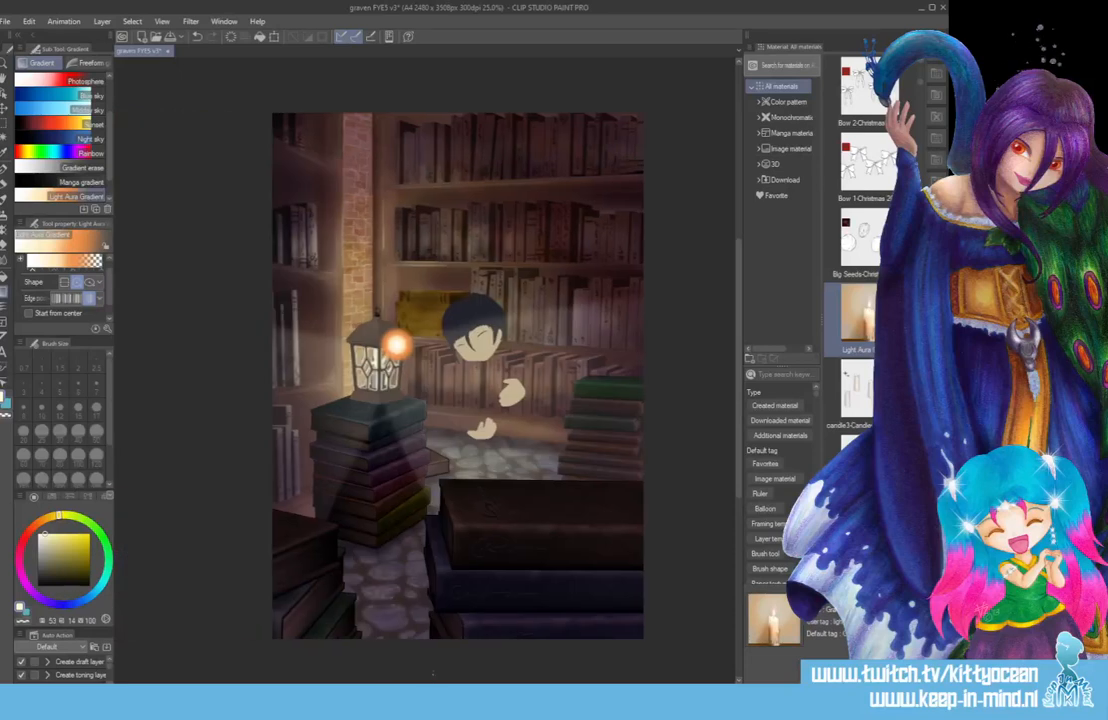
key("ctrl+z")
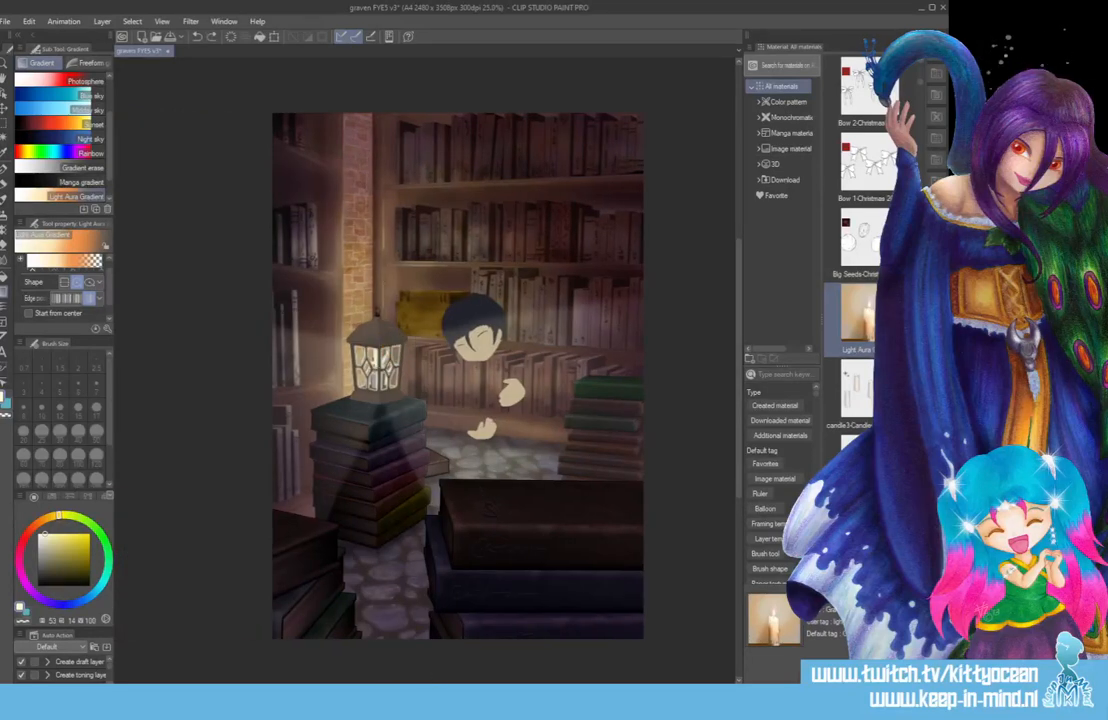
- Draw a large circular Light Aura gradient glow and move its layer so the bright centre sits over the lantern
left_click_drag(299, 431, 681, 143)
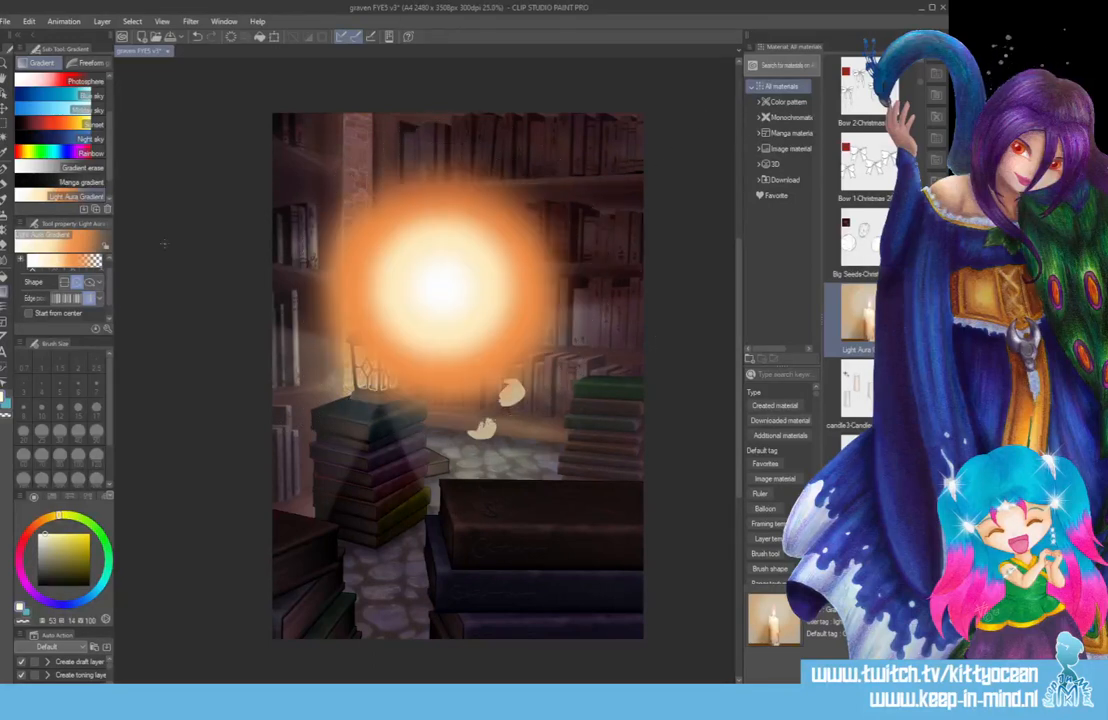
left_click(4, 102)
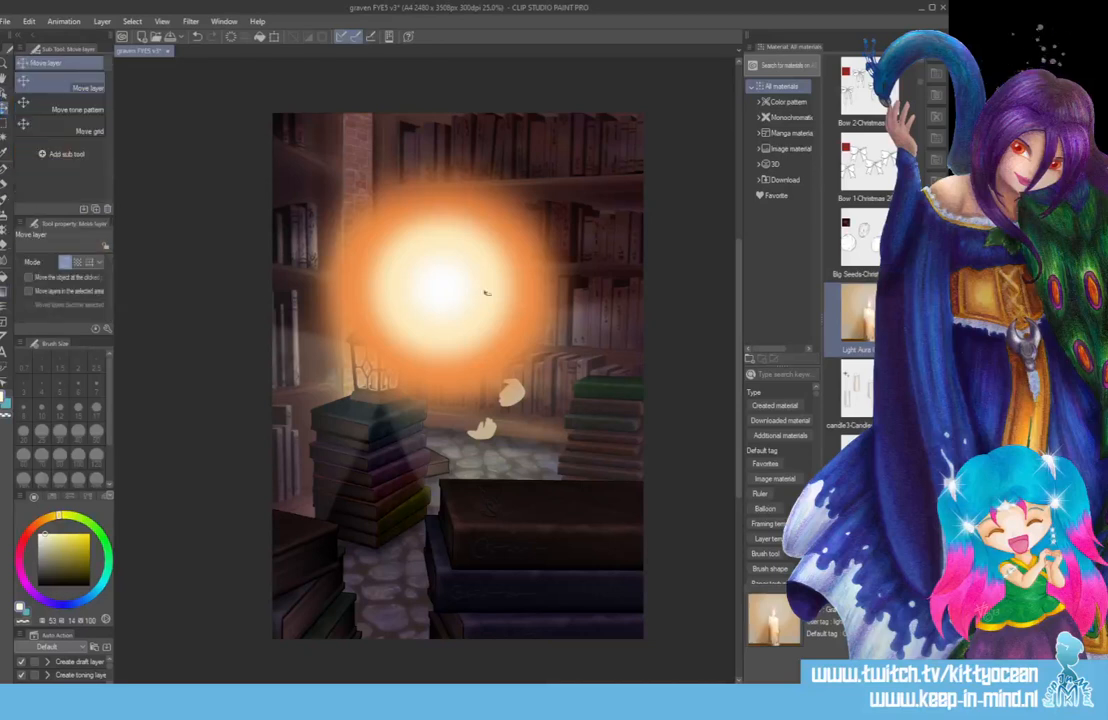
left_click_drag(486, 292, 418, 362)
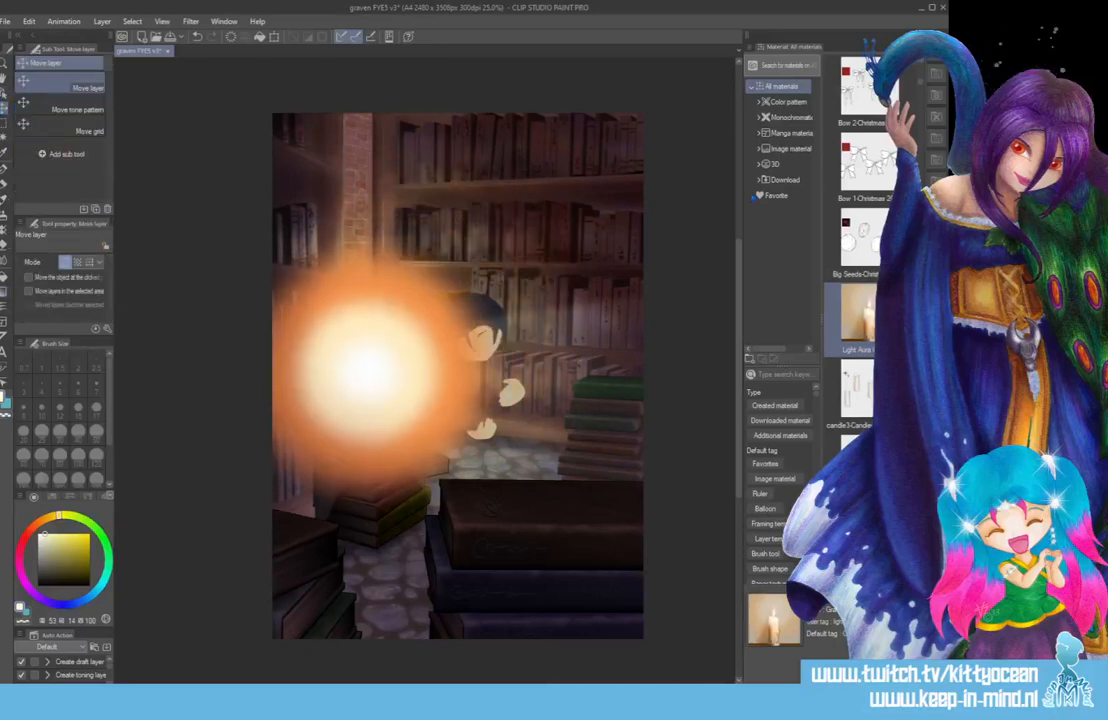
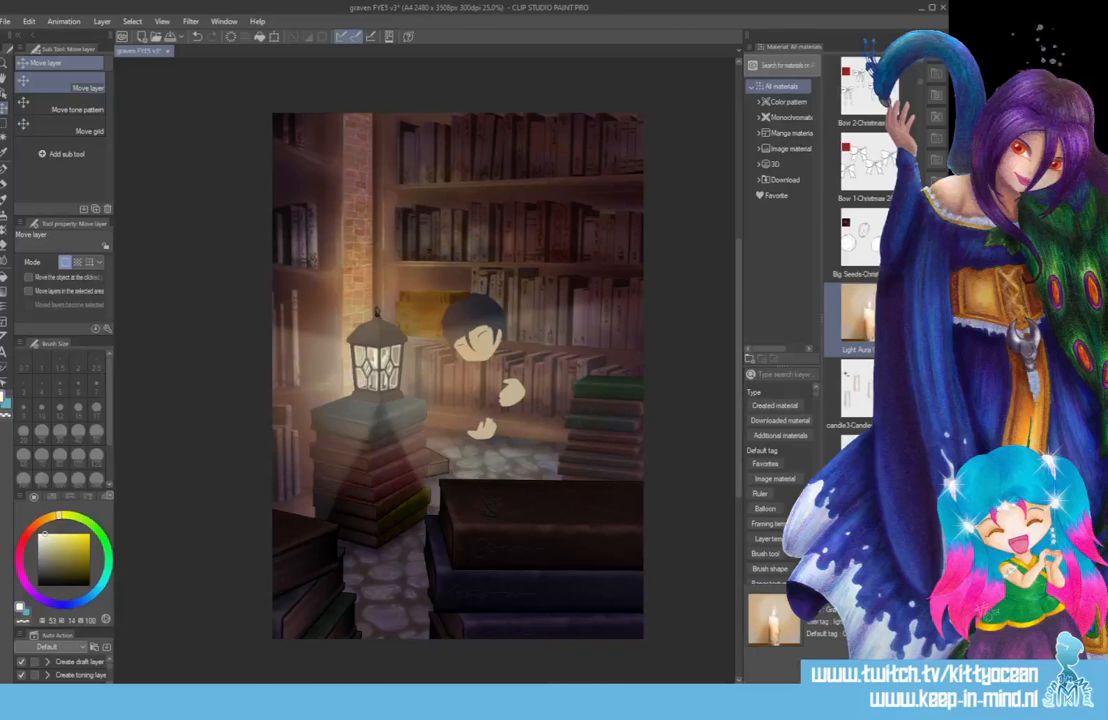
- Try tinting the lantern's base dark orange-brown with the Paint and apply brush at size 120, and undo it
scroll(423, 360, "up", 5)
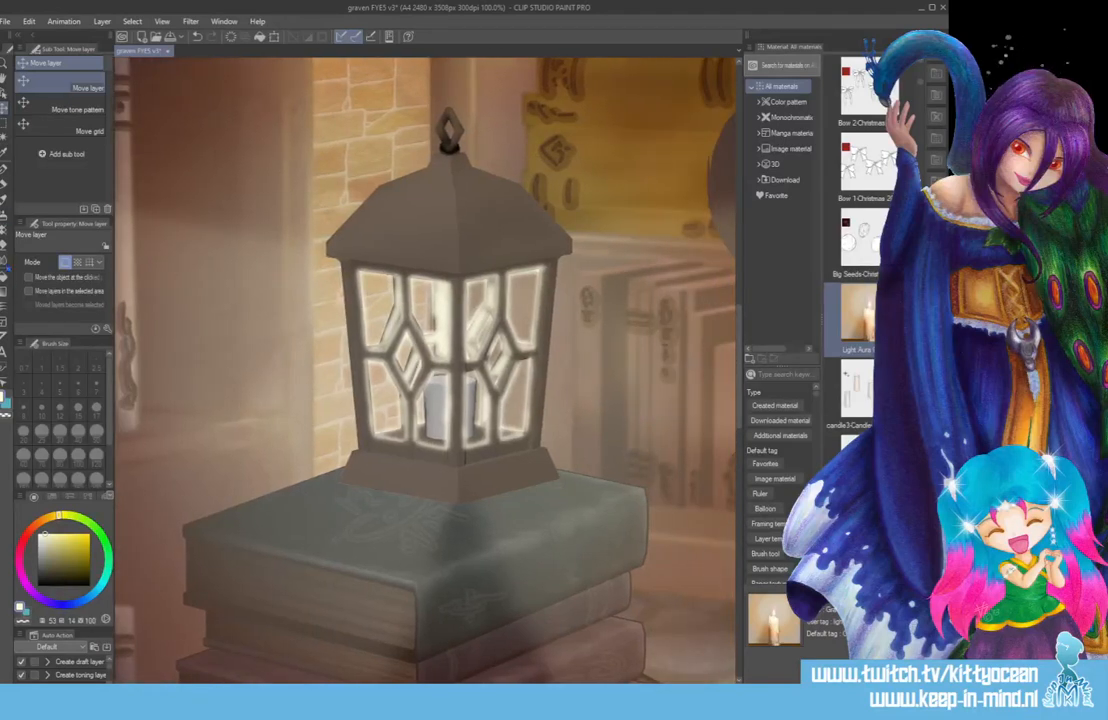
left_click(3, 260)
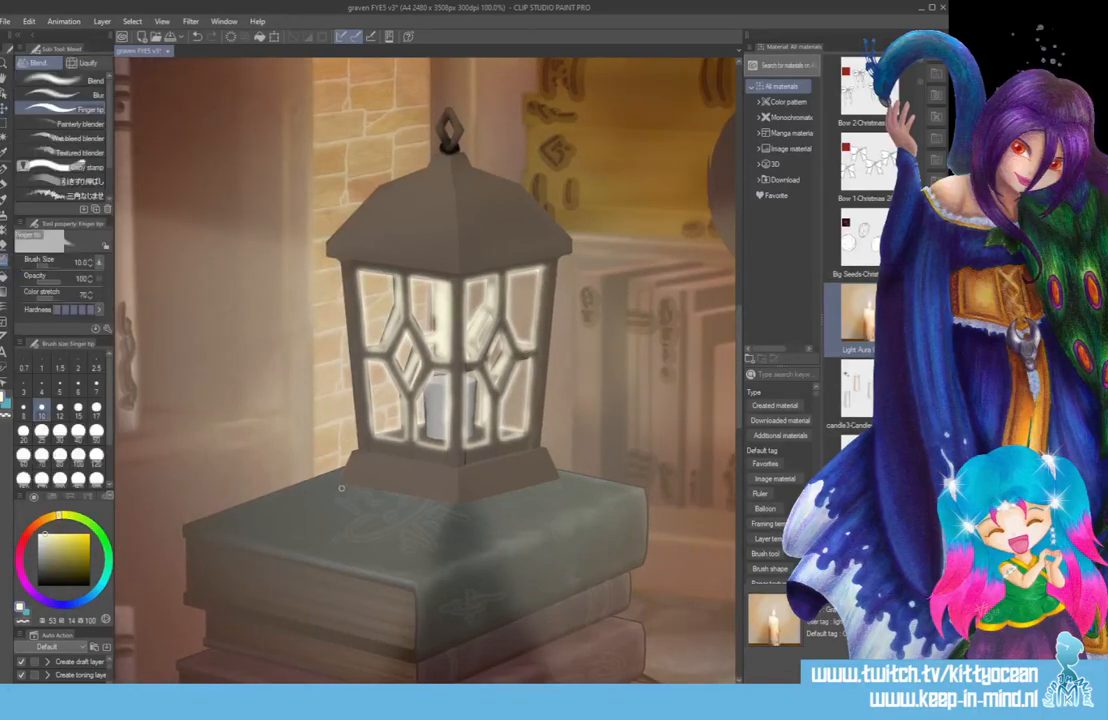
left_click(96, 431)
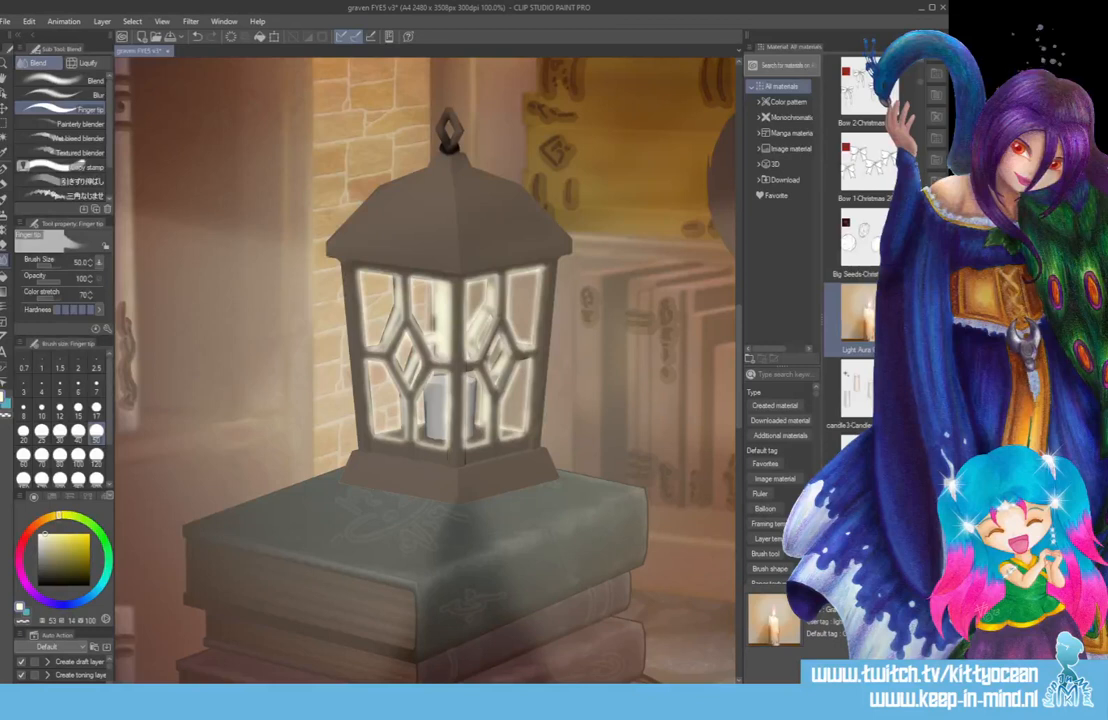
left_click(5, 197)
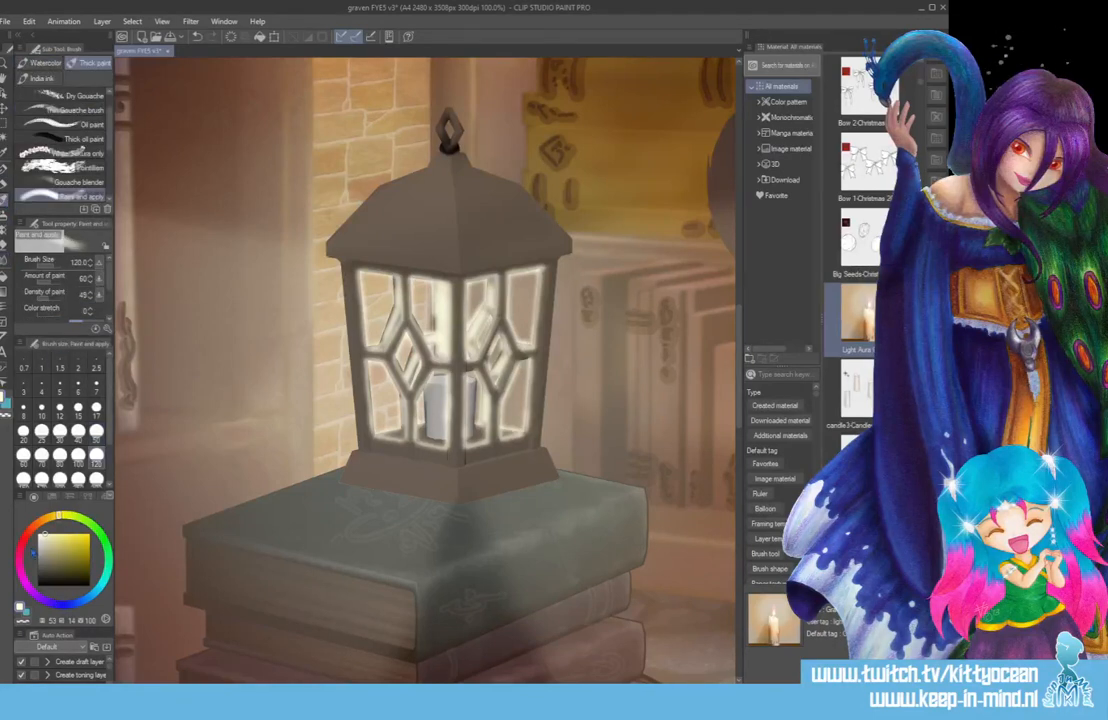
left_click(42, 523)
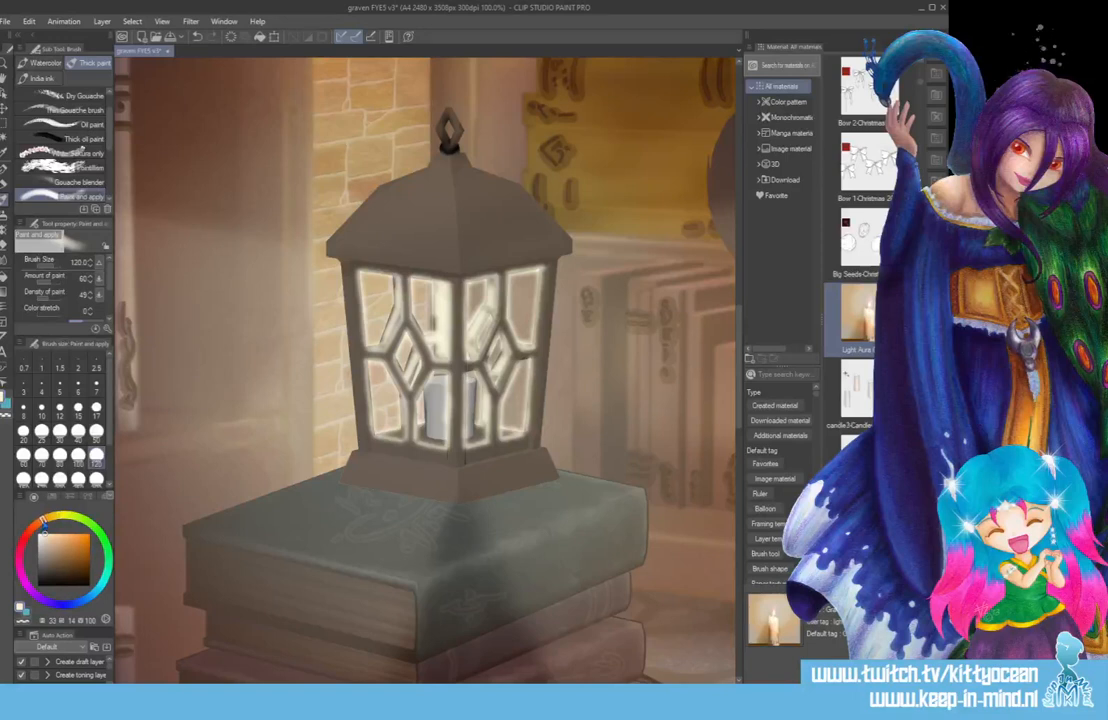
left_click(73, 568)
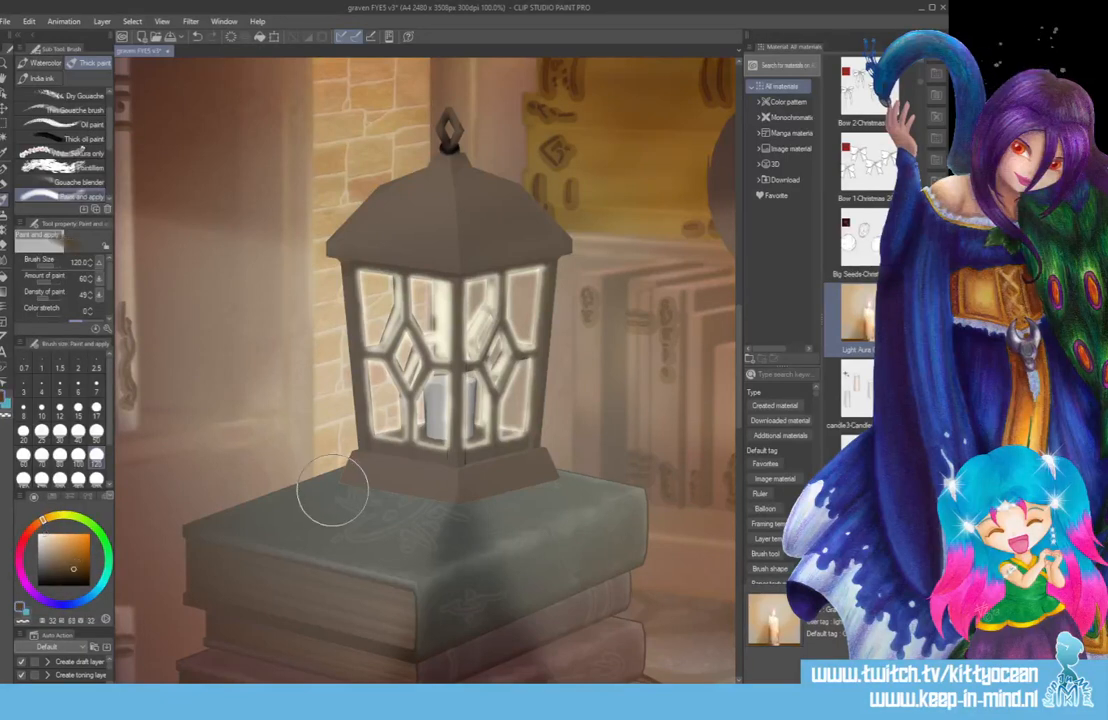
left_click_drag(332, 490, 433, 507)
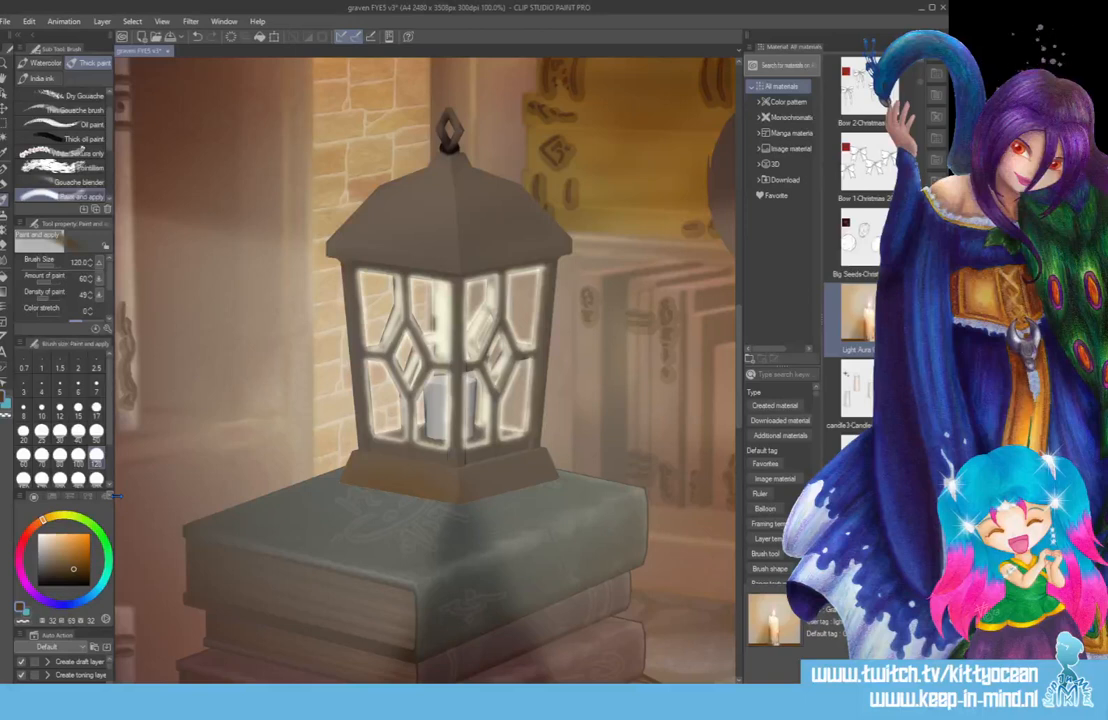
key("ctrl+z")
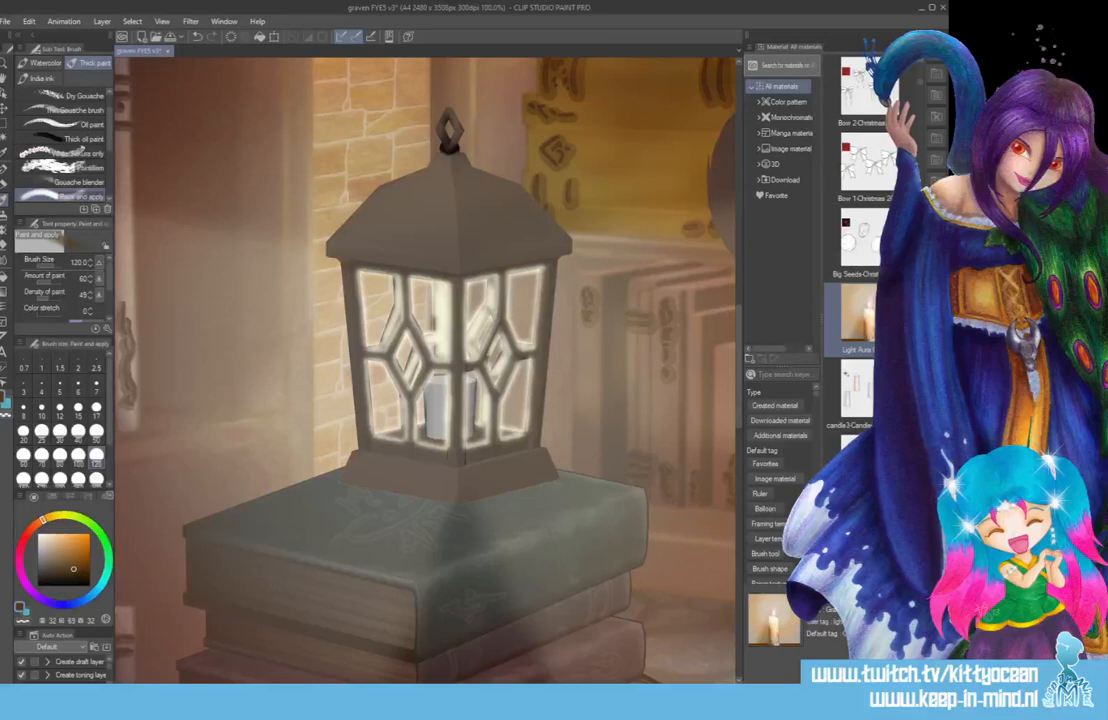
- Try shading the lantern's base, roof and window frame dark brown at brush sizes 50, 120 and 17, and undo the shading
left_click(96, 431)
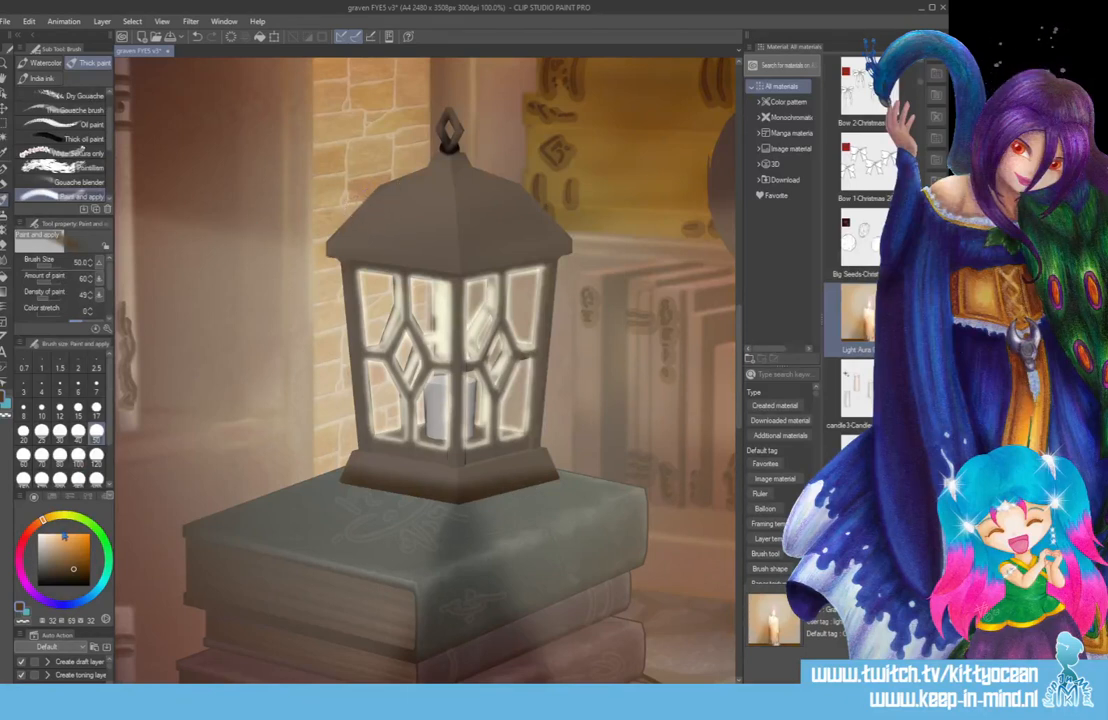
left_click(96, 457)
mouse_move(366, 193)
left_mouse_down()
mouse_move(507, 185)
mouse_move(441, 110)
mouse_move(330, 172)
mouse_move(450, 160)
left_mouse_up()
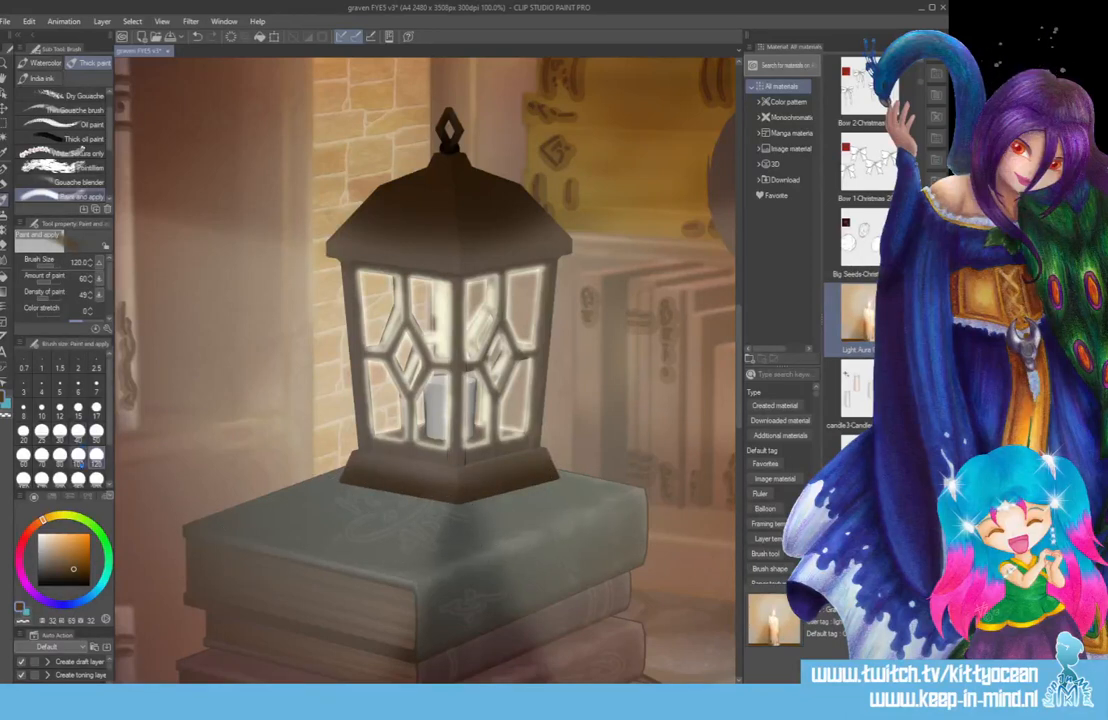
left_click(78, 430)
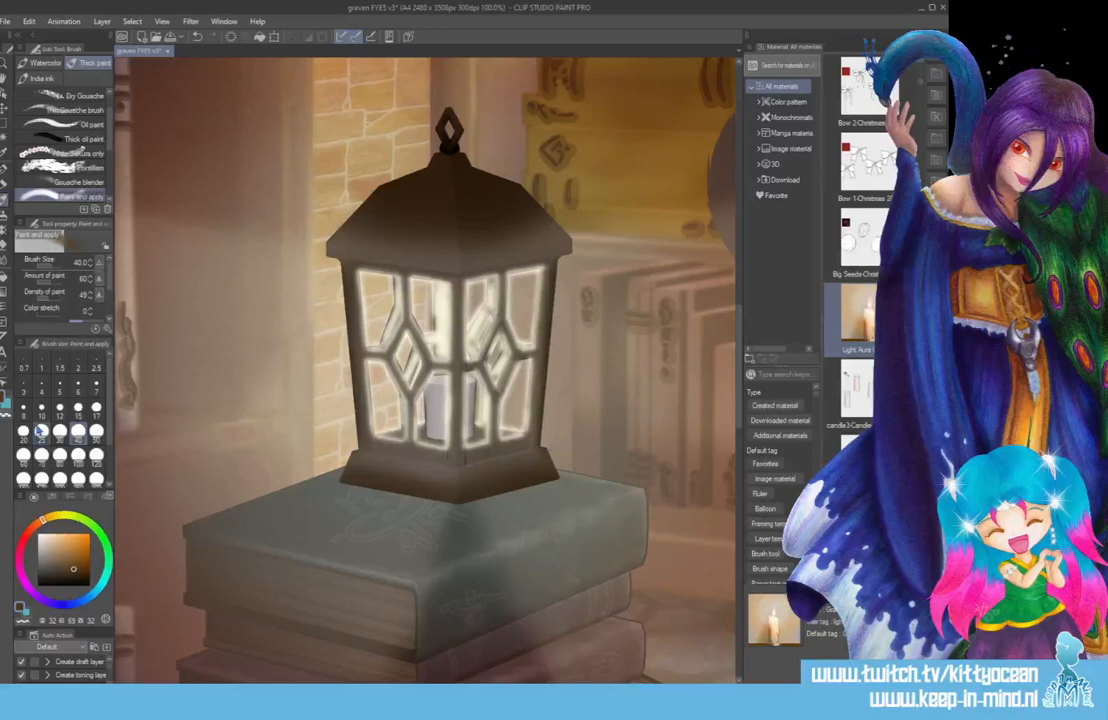
left_click(96, 409)
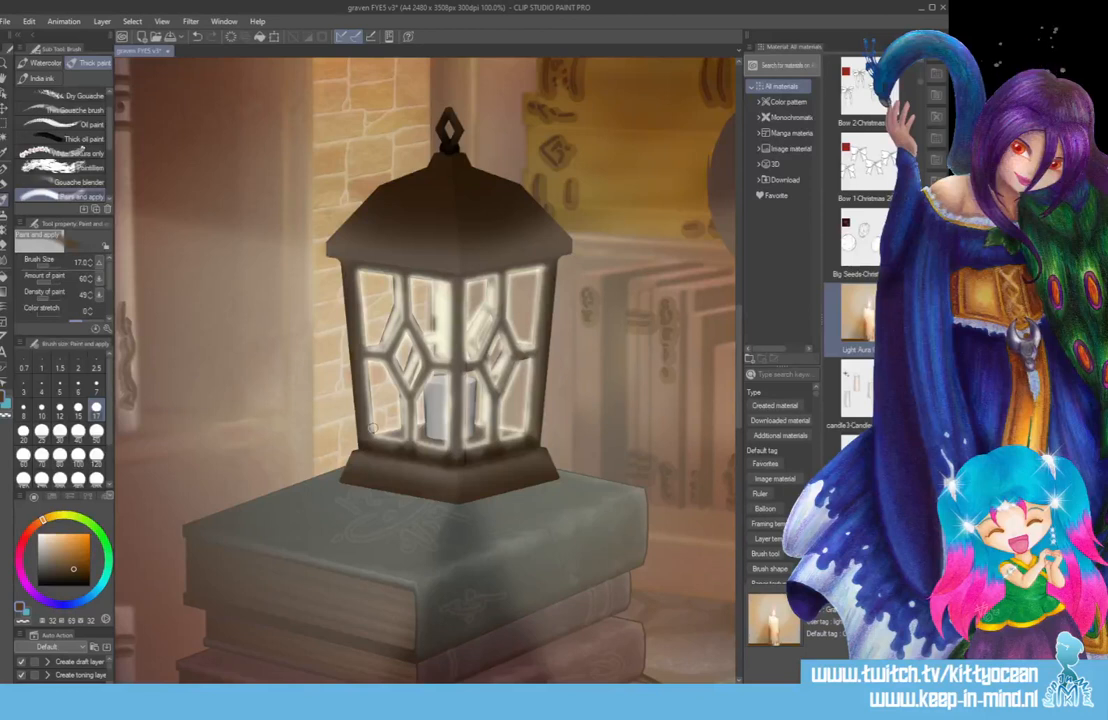
left_click_drag(343, 241, 455, 252)
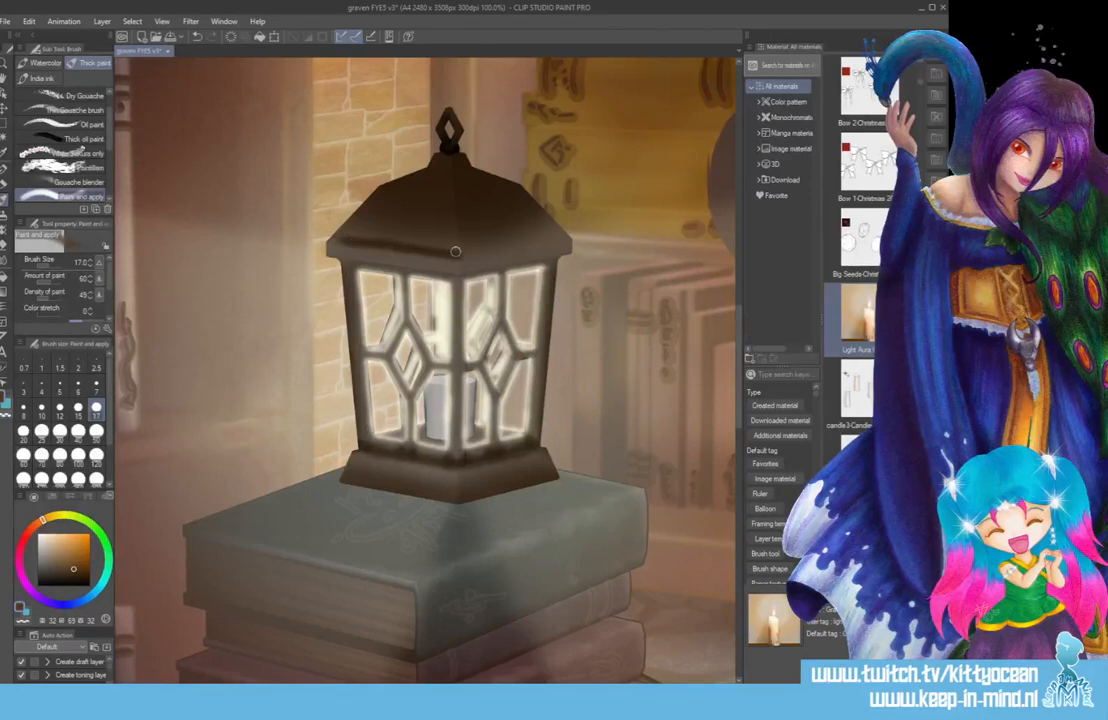
key("ctrl+z")
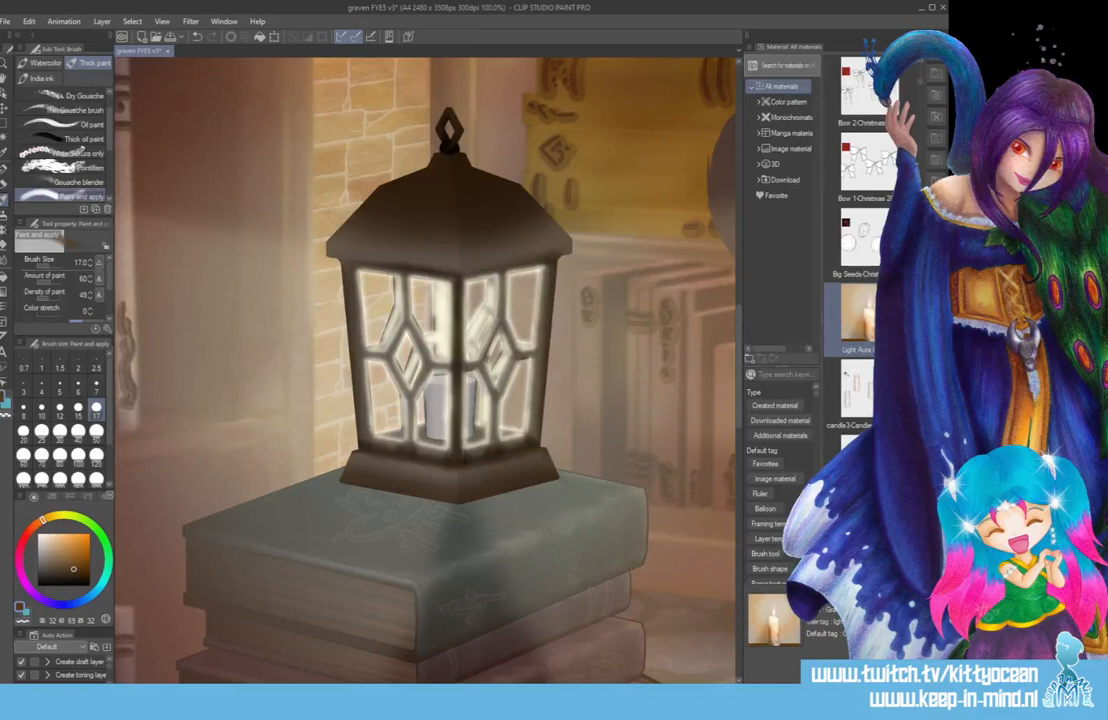
key("ctrl+z")
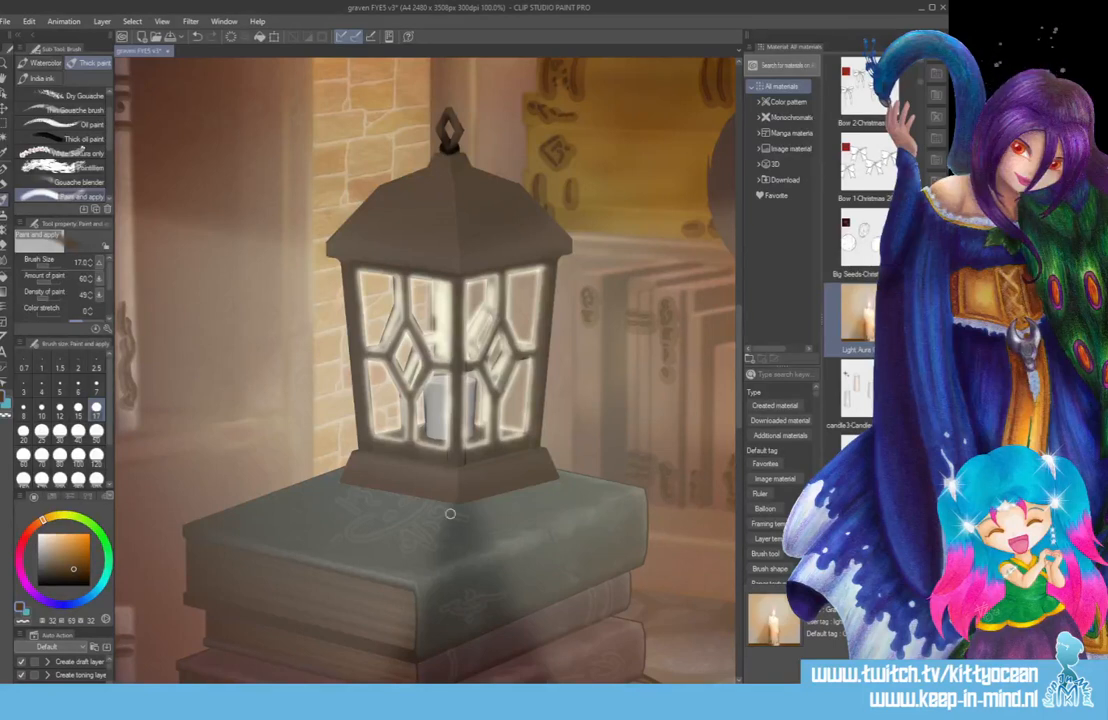
- Shade the lantern's roof in deep purple (hue 275, saturation 100, value 46) with the Paint and apply brush at size 120
left_click(53, 605)
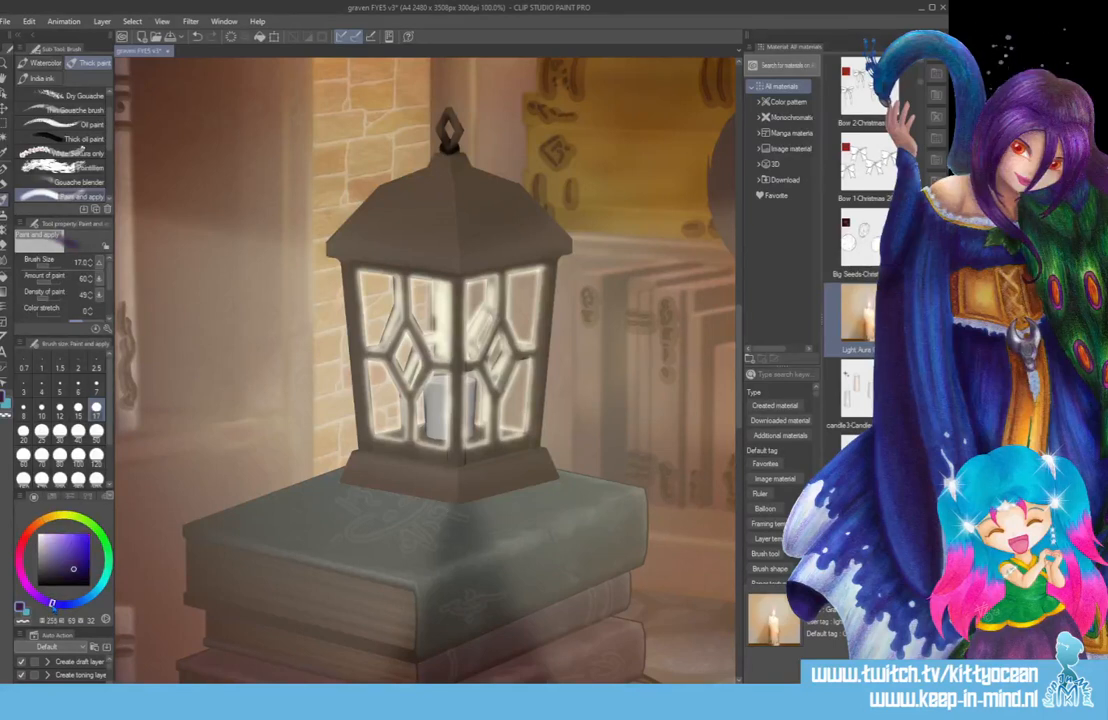
left_click(38, 597)
left_click(92, 565)
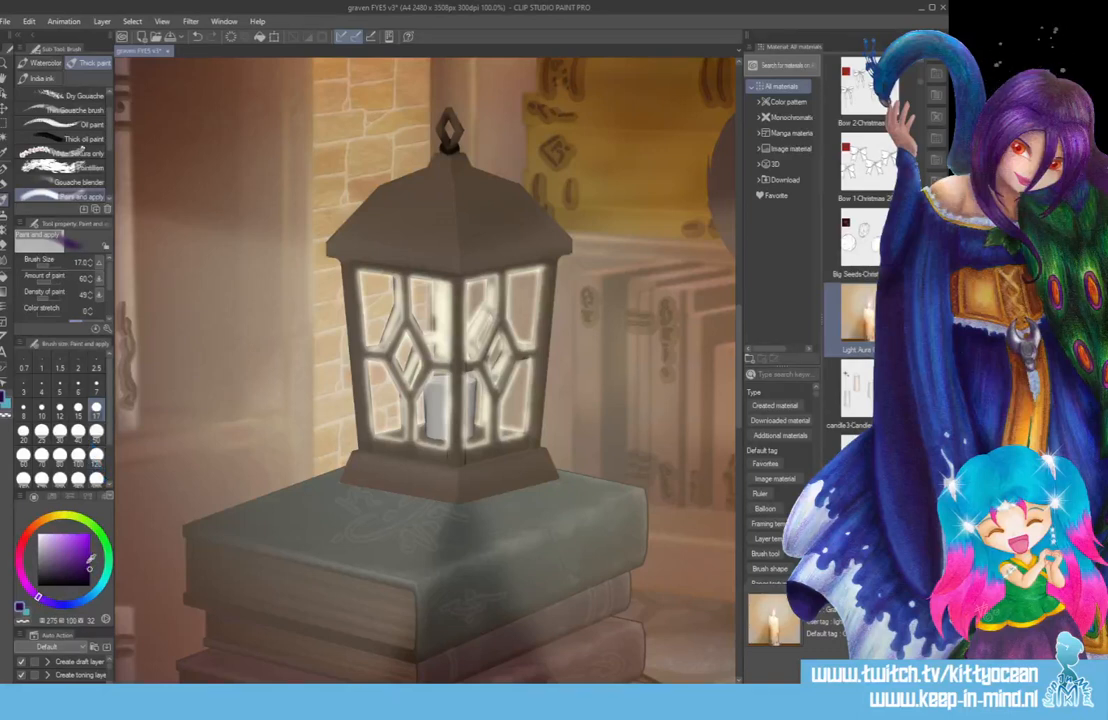
left_click(89, 562)
left_click(96, 462)
mouse_move(448, 172)
left_mouse_down()
mouse_move(440, 160)
mouse_move(490, 175)
mouse_move(407, 110)
mouse_move(496, 168)
mouse_move(457, 180)
mouse_move(349, 157)
left_mouse_up()
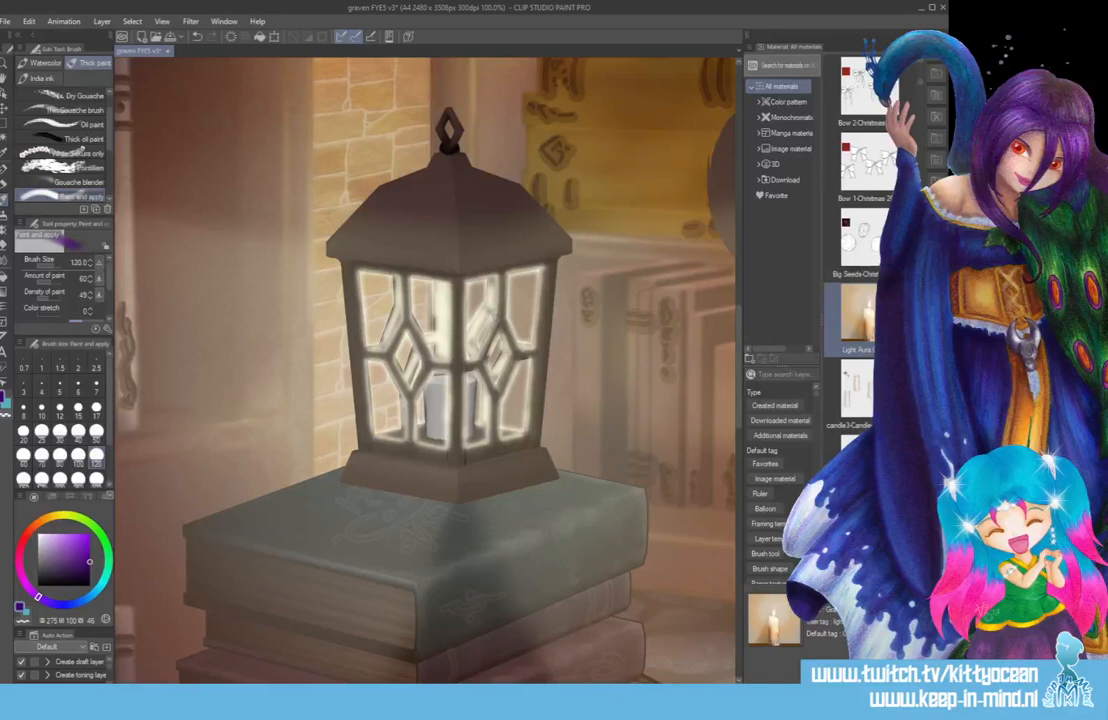
- Darken the lantern's window frame bars with the same purple at brush sizes 15 and 10
left_click(78, 407)
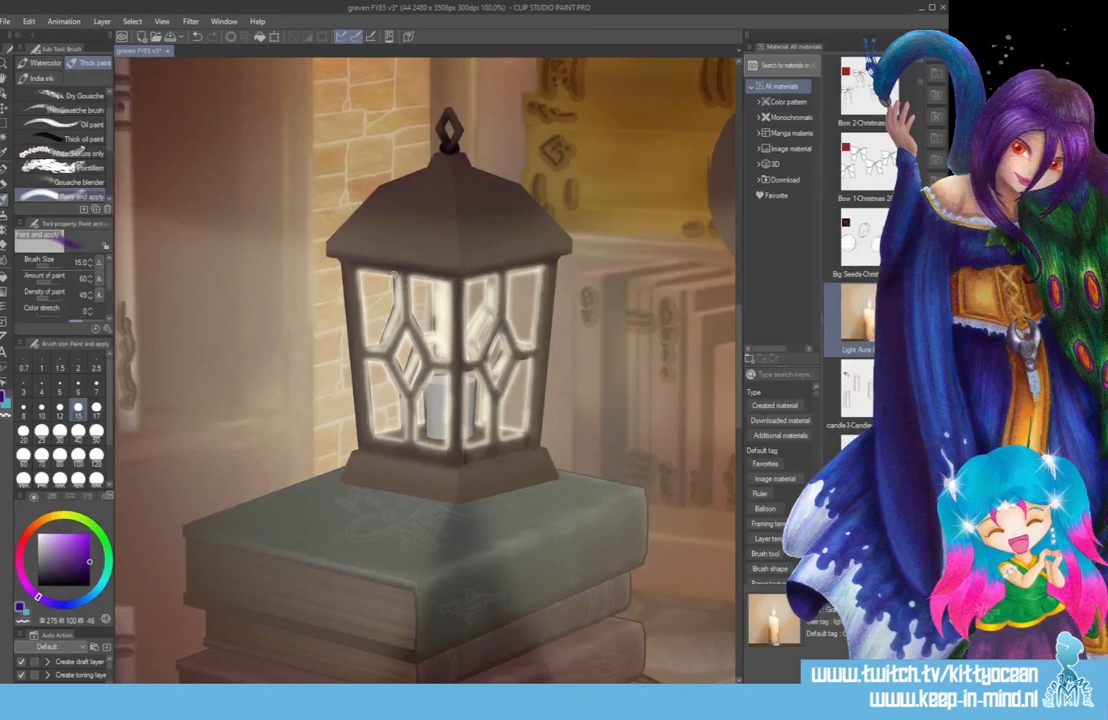
left_click(40, 408)
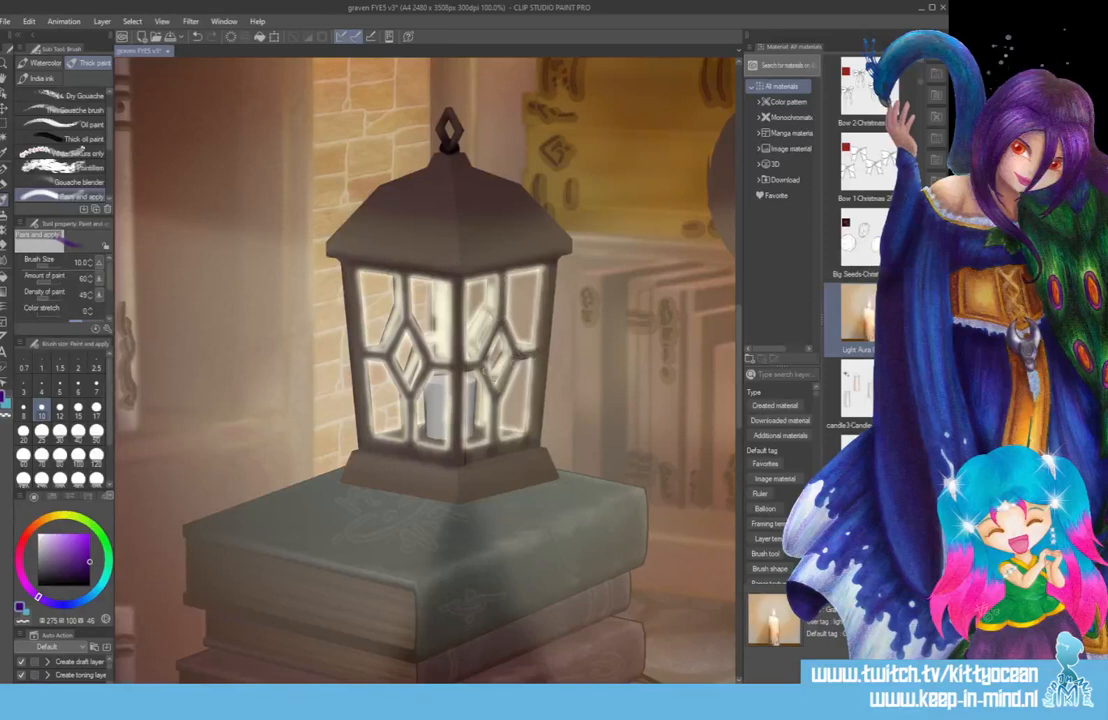
left_click(78, 408)
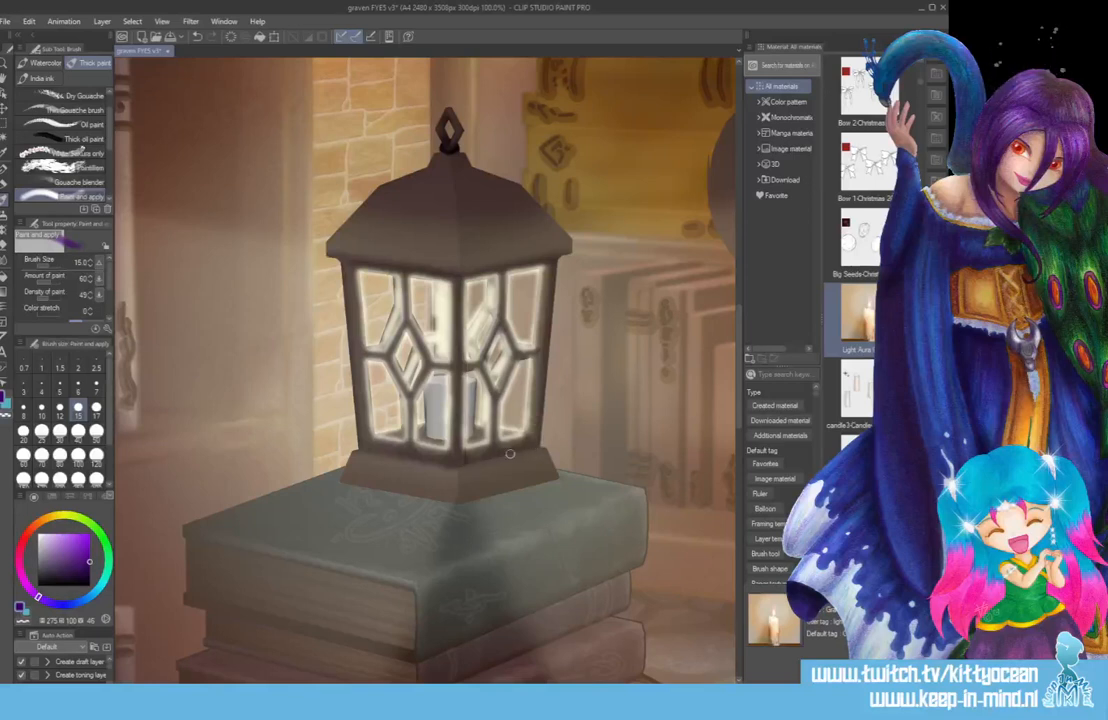
- Deepen the purple shading on the lantern's base and the top of its roof at brush size 100
left_click(78, 455)
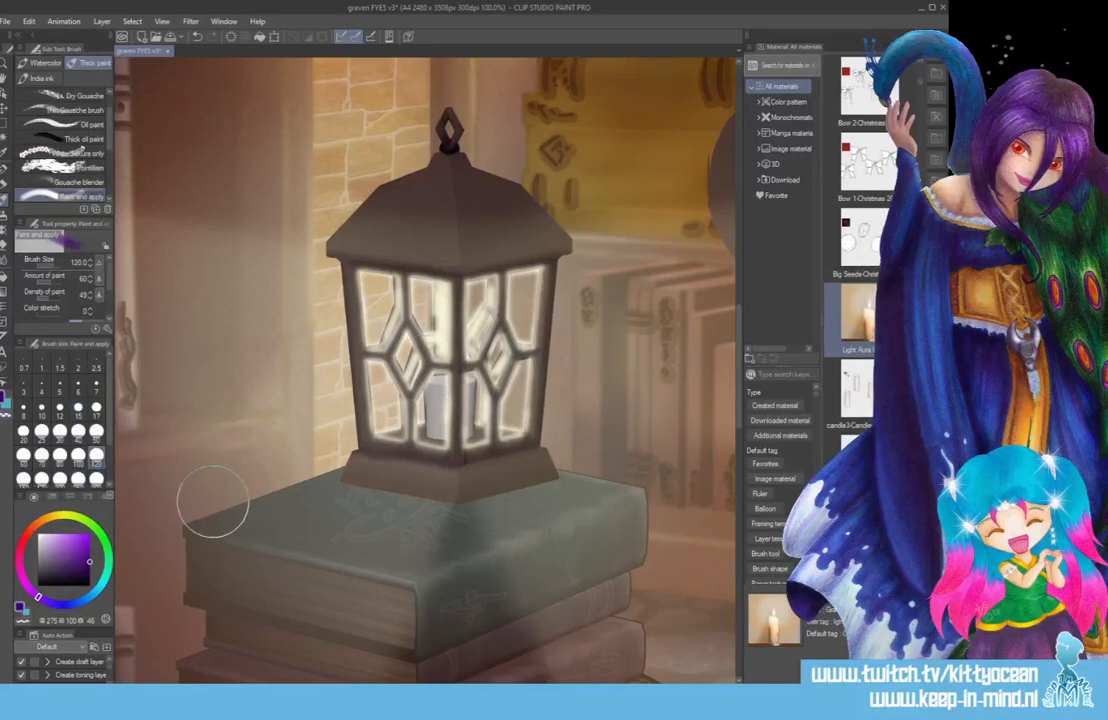
mouse_move(332, 482)
left_mouse_down()
mouse_move(473, 505)
mouse_move(576, 484)
mouse_move(490, 508)
left_mouse_up()
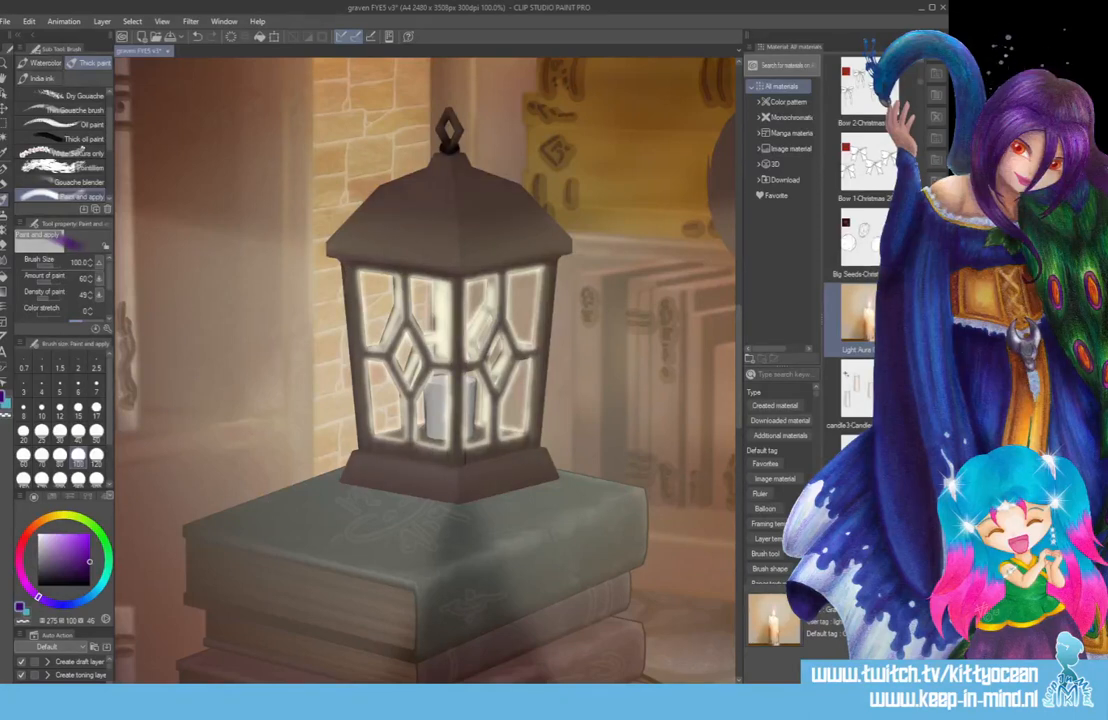
mouse_move(440, 150)
left_mouse_down()
mouse_move(450, 125)
mouse_move(452, 140)
mouse_move(381, 155)
left_mouse_up()
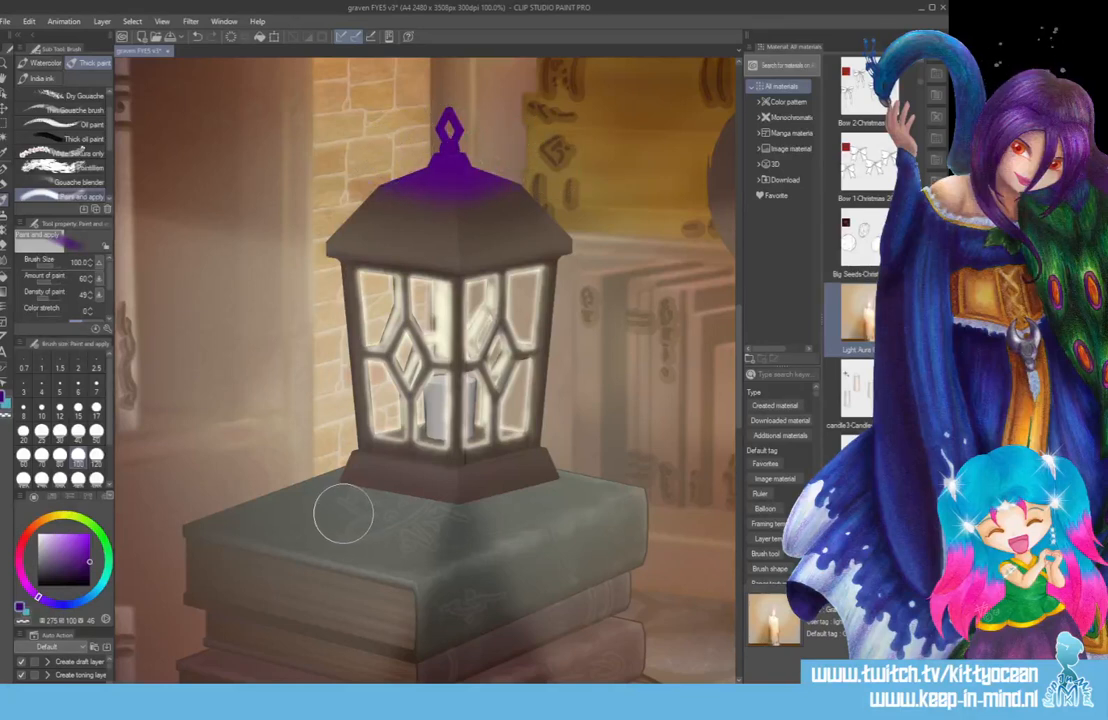
mouse_move(344, 515)
left_mouse_down()
mouse_move(478, 525)
mouse_move(534, 507)
left_mouse_up()
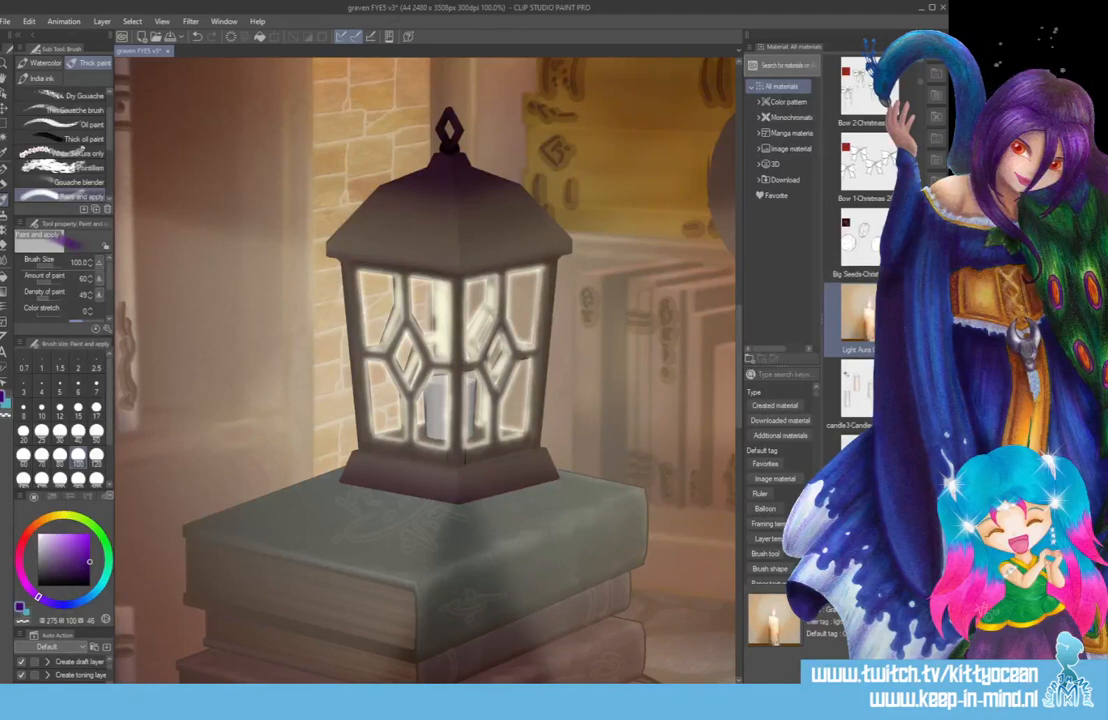
- Paint a thin purple contact shadow along the lower edge of the lantern's base at brush size 17
left_click(96, 408)
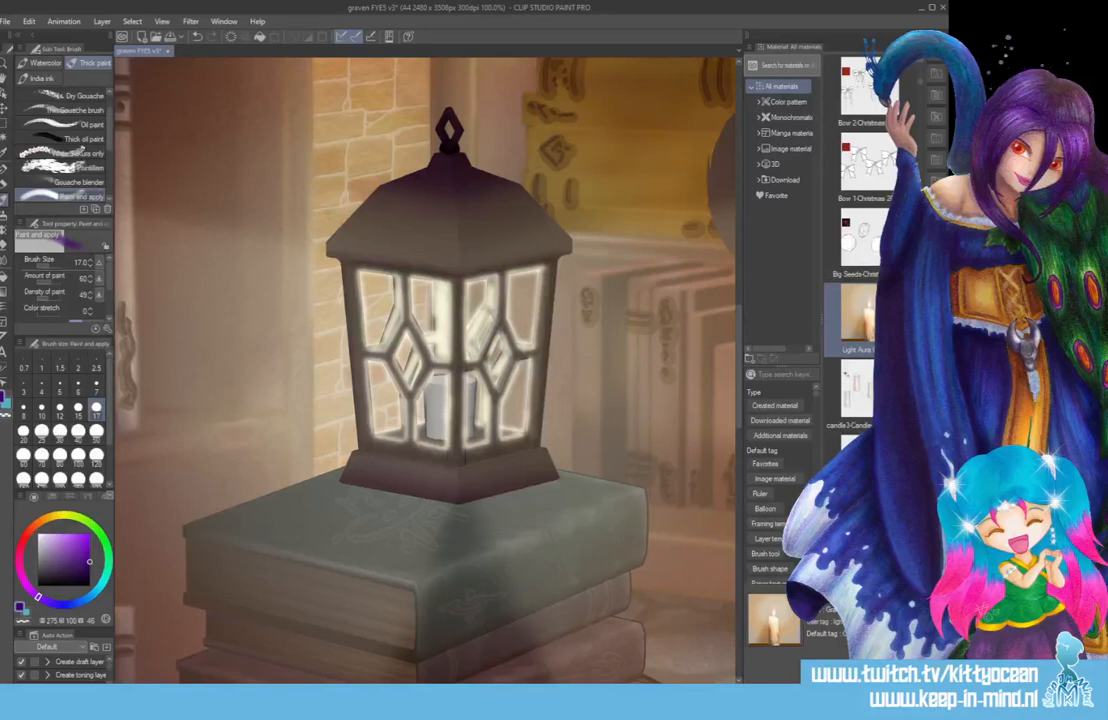
left_click_drag(341, 484, 458, 506)
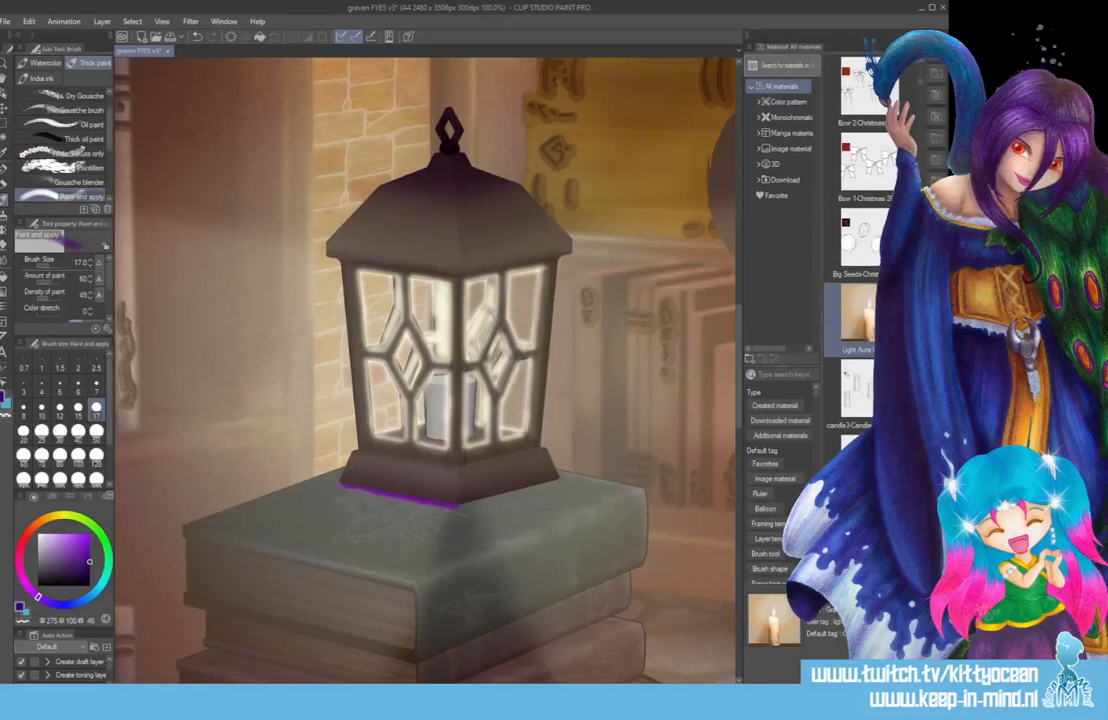
left_click_drag(458, 505, 552, 476)
key("ctrl+z")
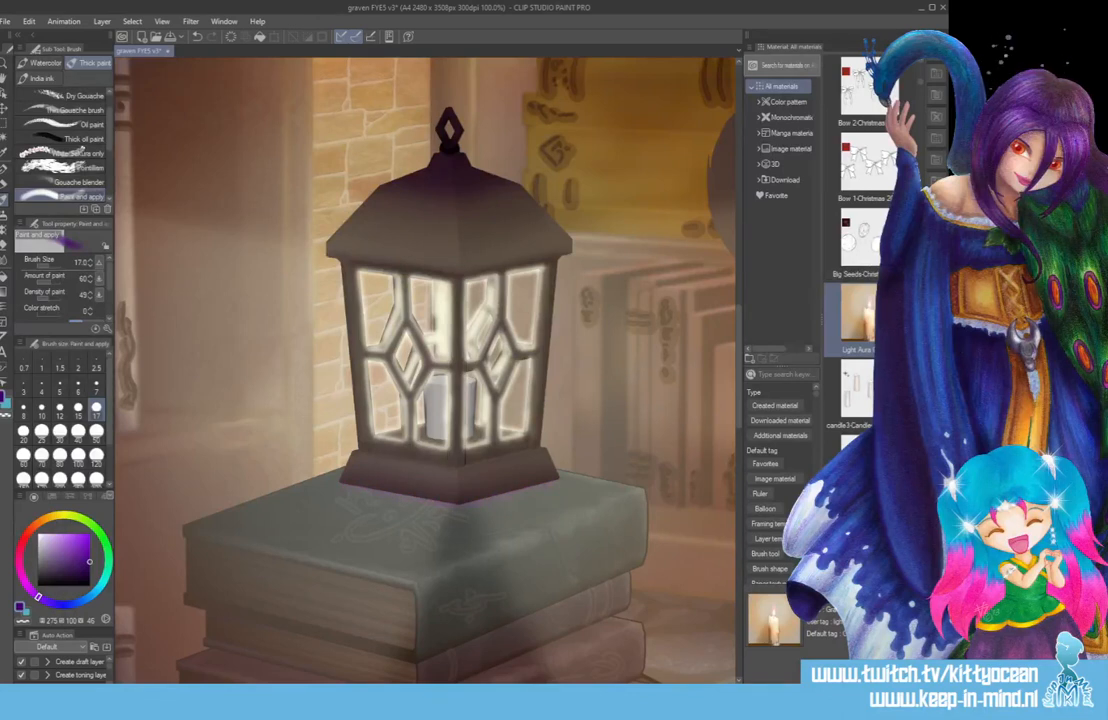
- Adjust the contact shadow under the lantern with Hue/Saturation/Luminosity: saturation -84 and luminosity -100
key("ctrl+u")
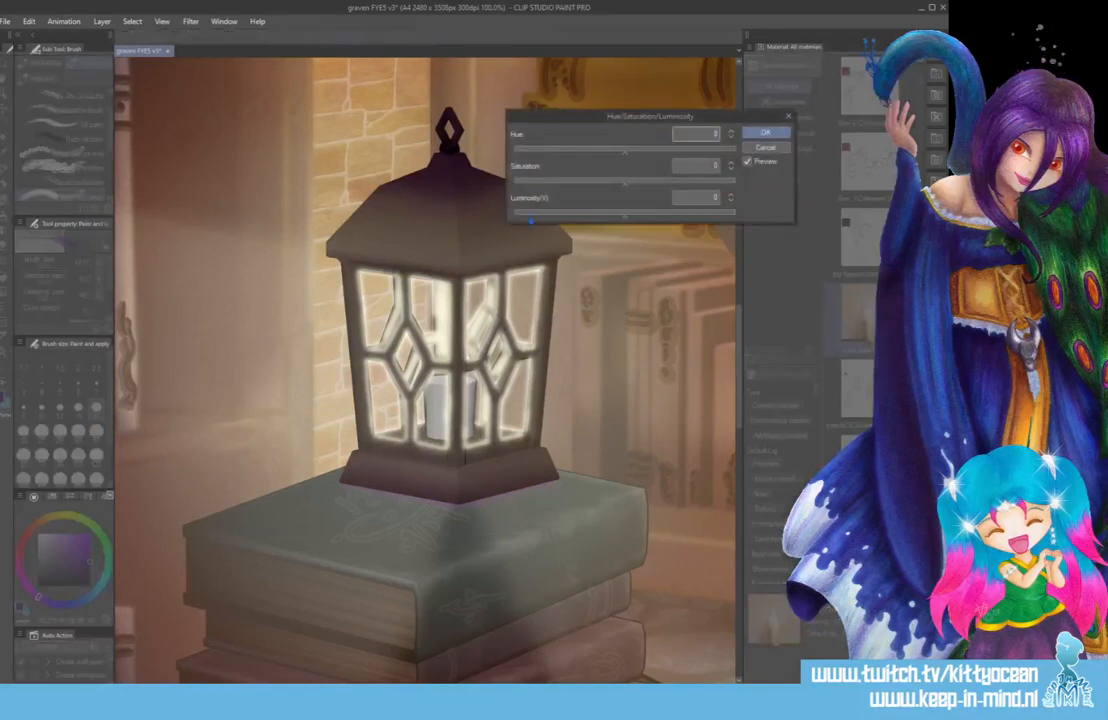
left_click(533, 183)
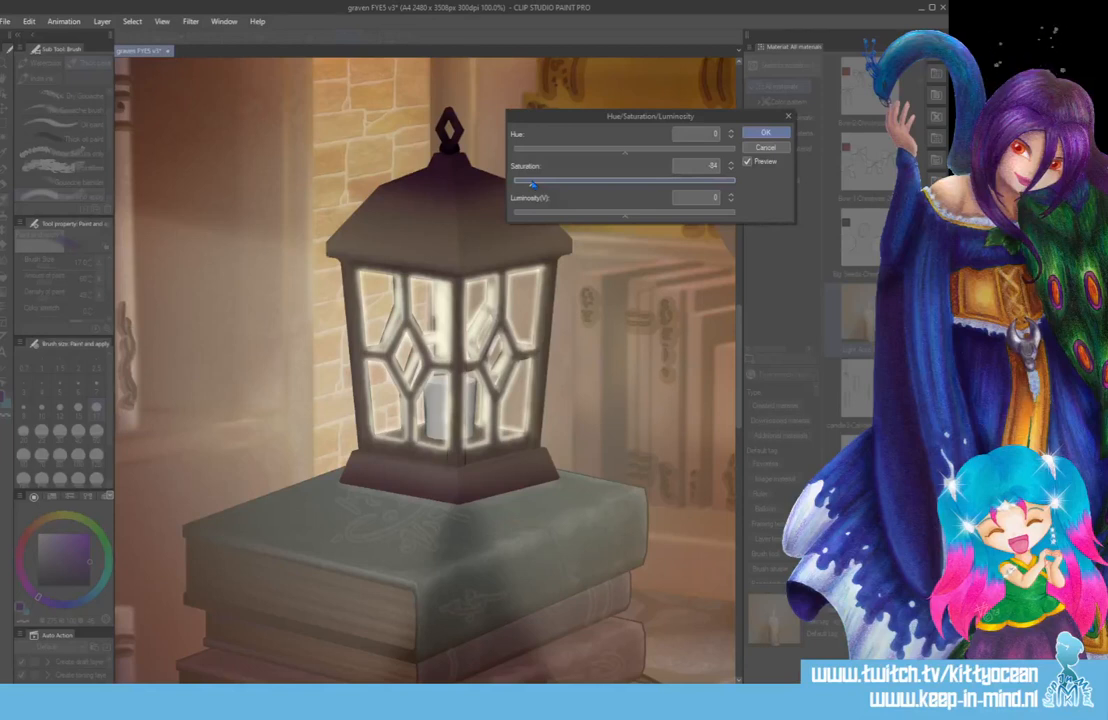
left_click_drag(548, 214, 514, 218)
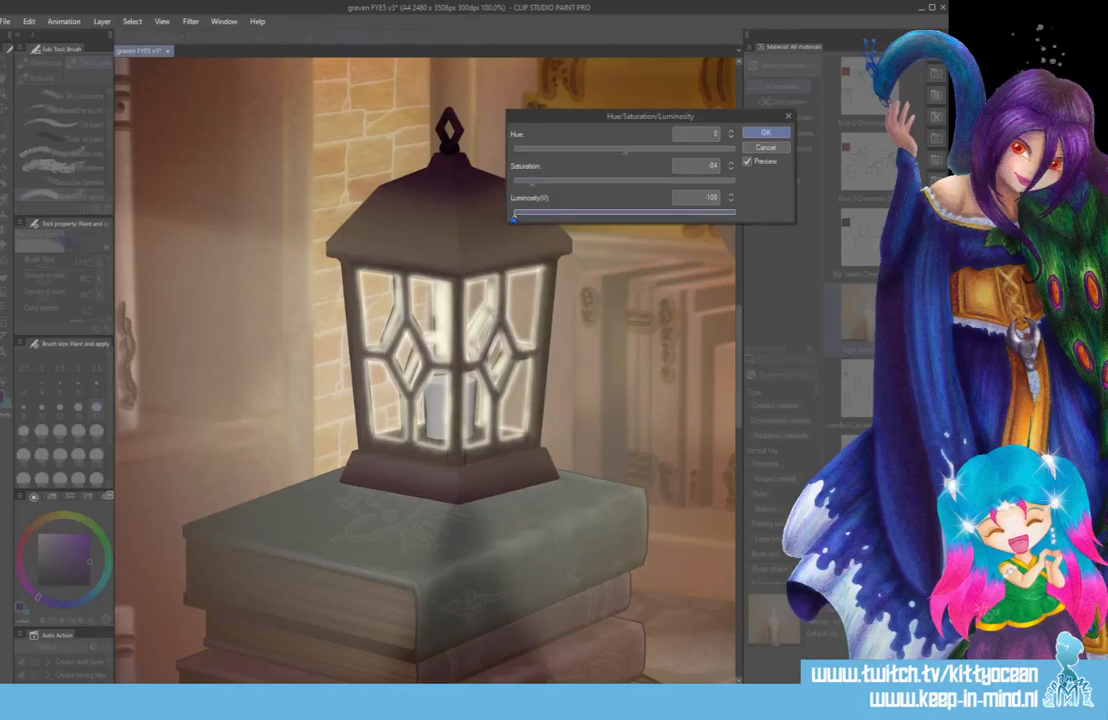
key("Return")
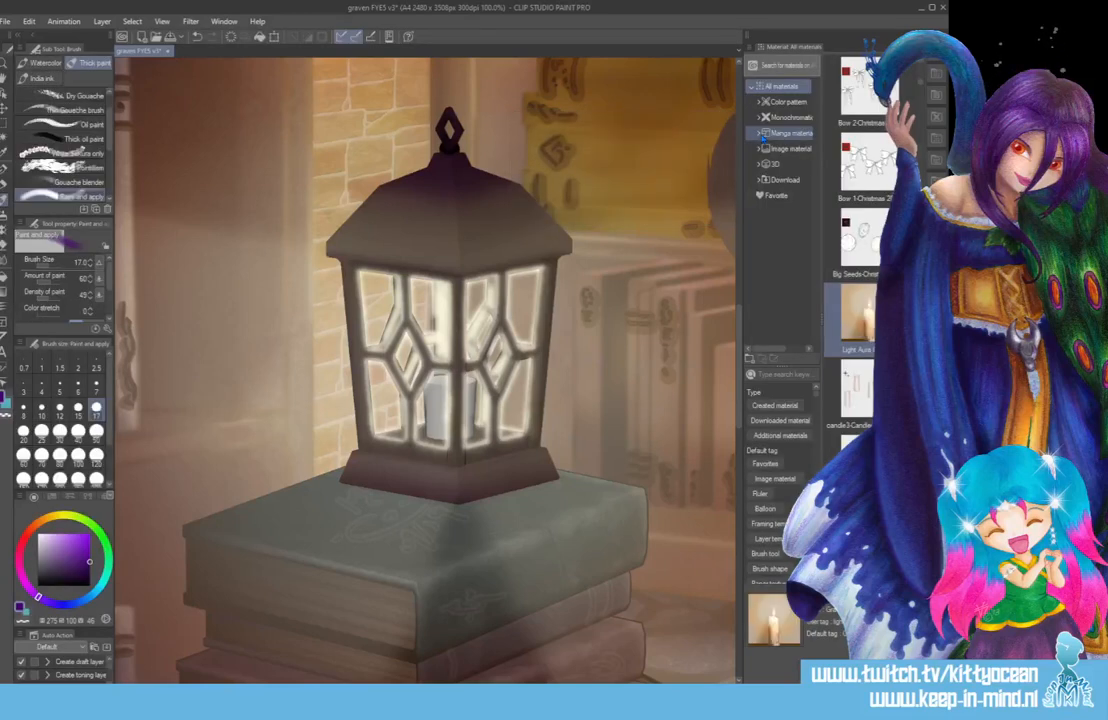
- Paint a black contact shadow along the lantern's lower edge at brush size 12 and smudge it with the Finger tip blender at size 15
left_click(60, 411)
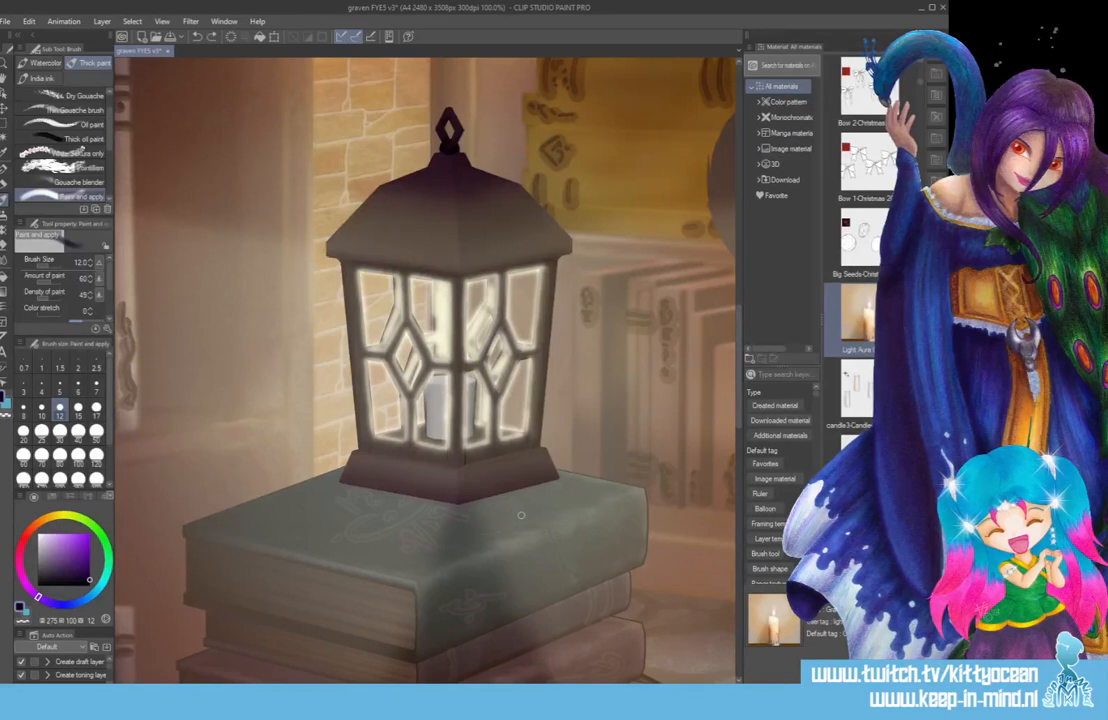
left_click_drag(88, 584, 123, 580)
left_click_drag(342, 487, 555, 490)
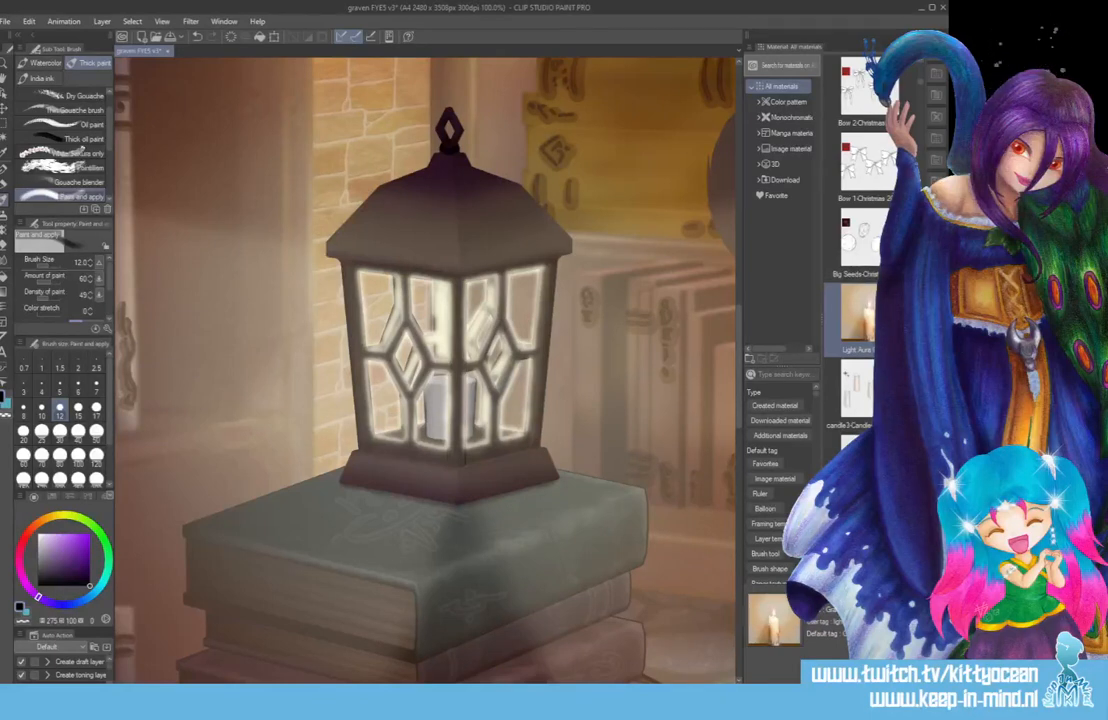
left_click(5, 227)
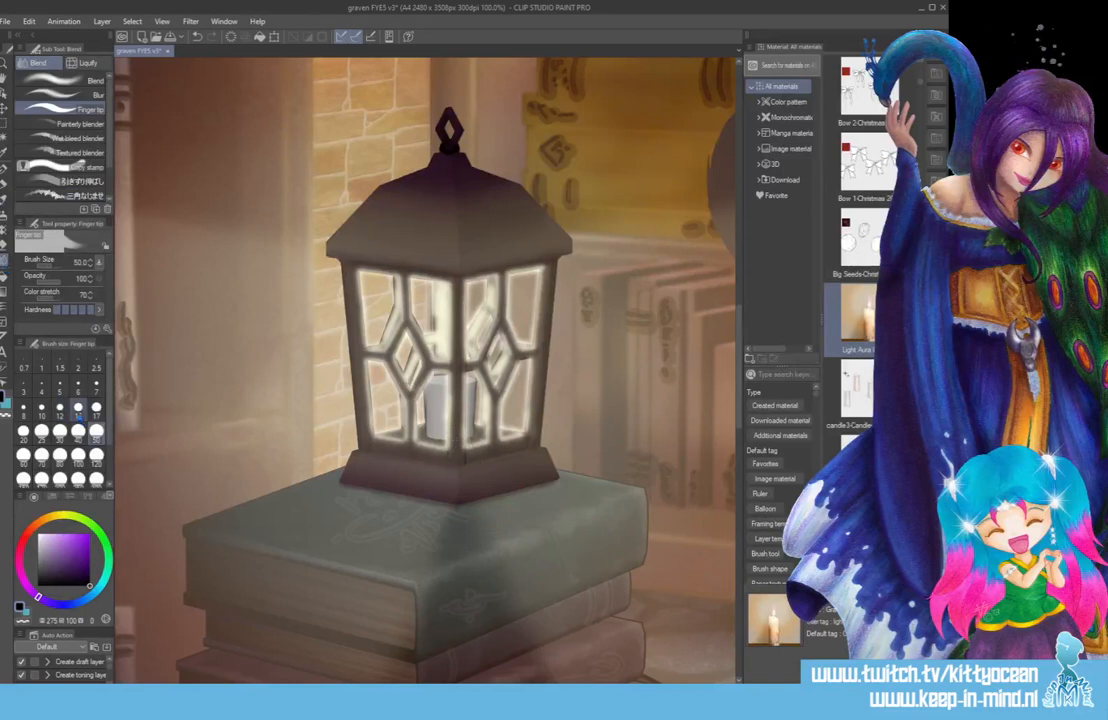
left_click(78, 407)
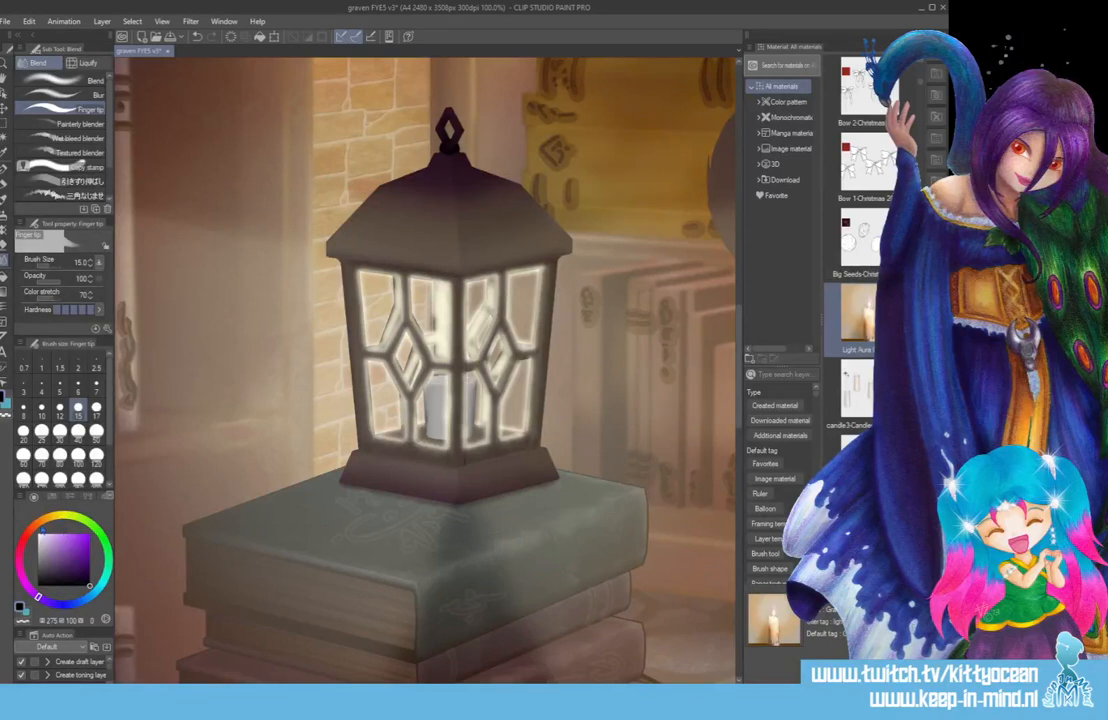
- Paint the candle's flame with the G-pen at size 6, going from orange (38/56/88) through yellow (56/44/100) to pale yellow (56/12/100)
left_click(46, 519)
left_click(66, 536)
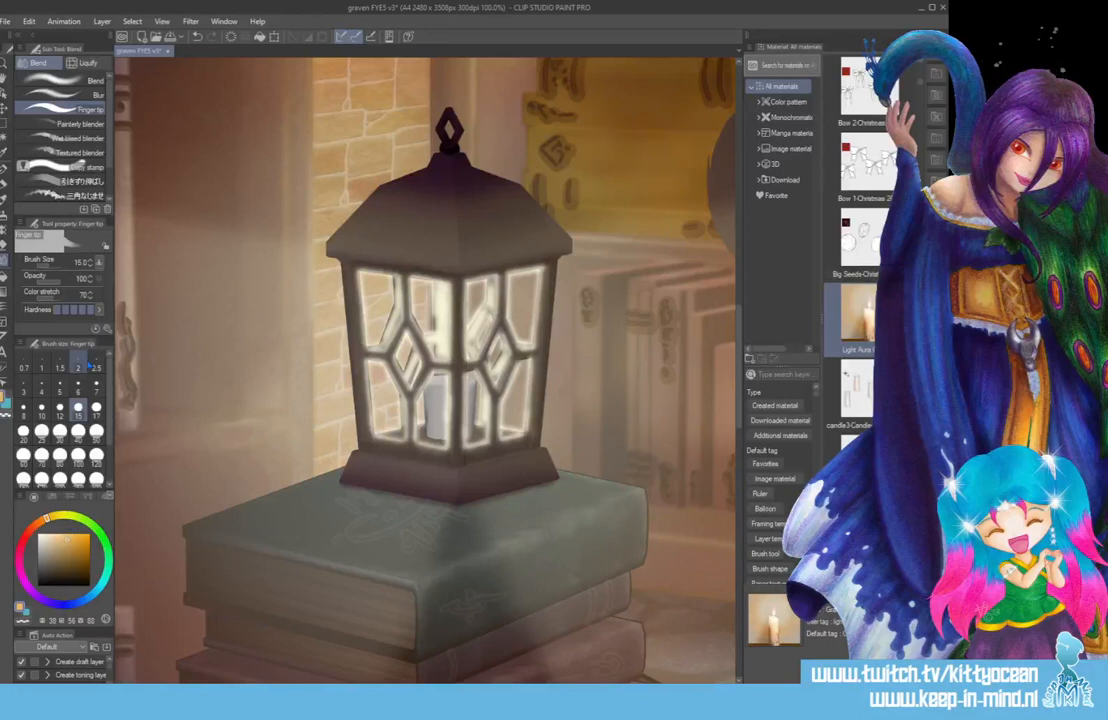
left_click(6, 166)
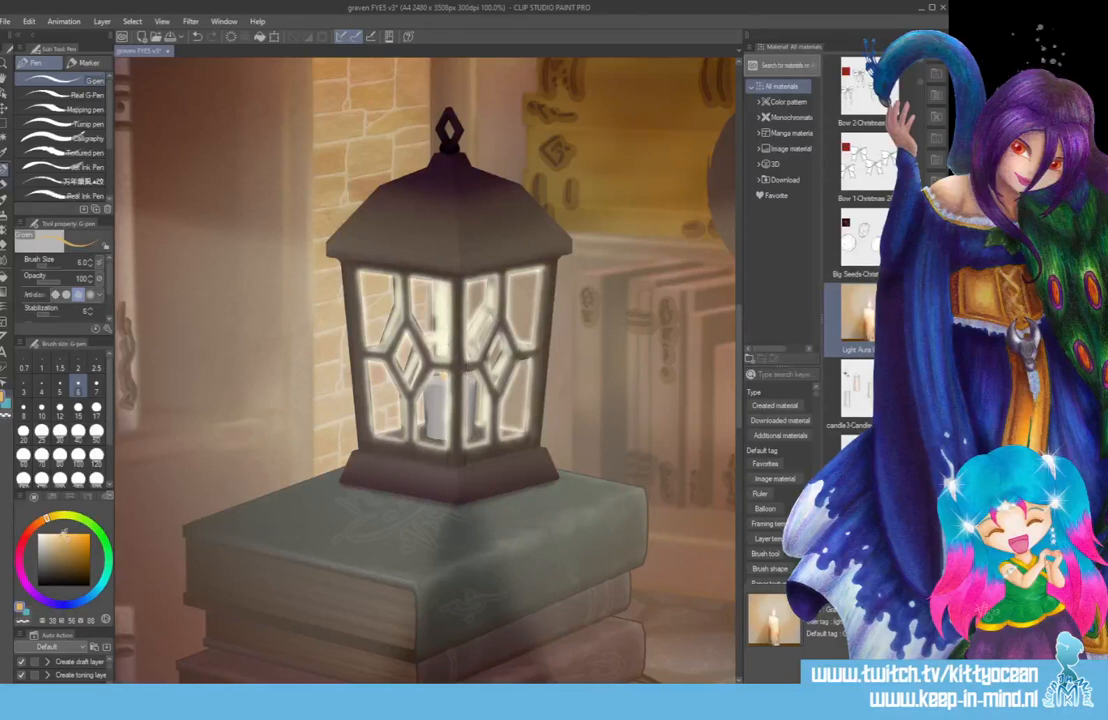
left_click(60, 516)
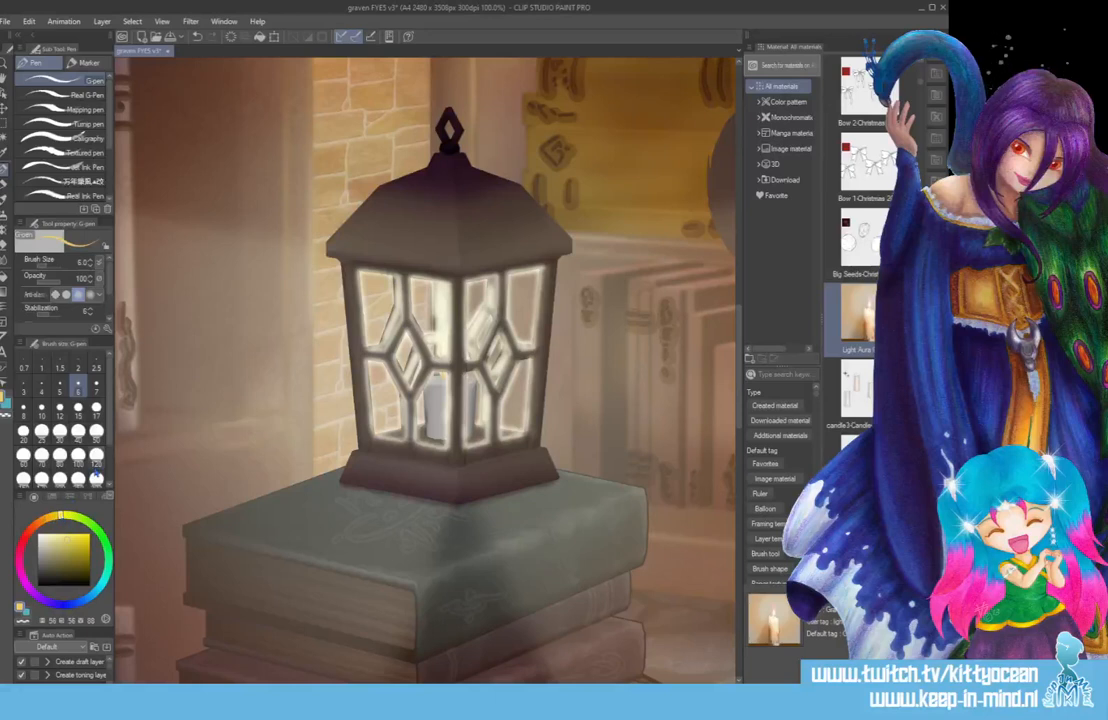
left_click(60, 533)
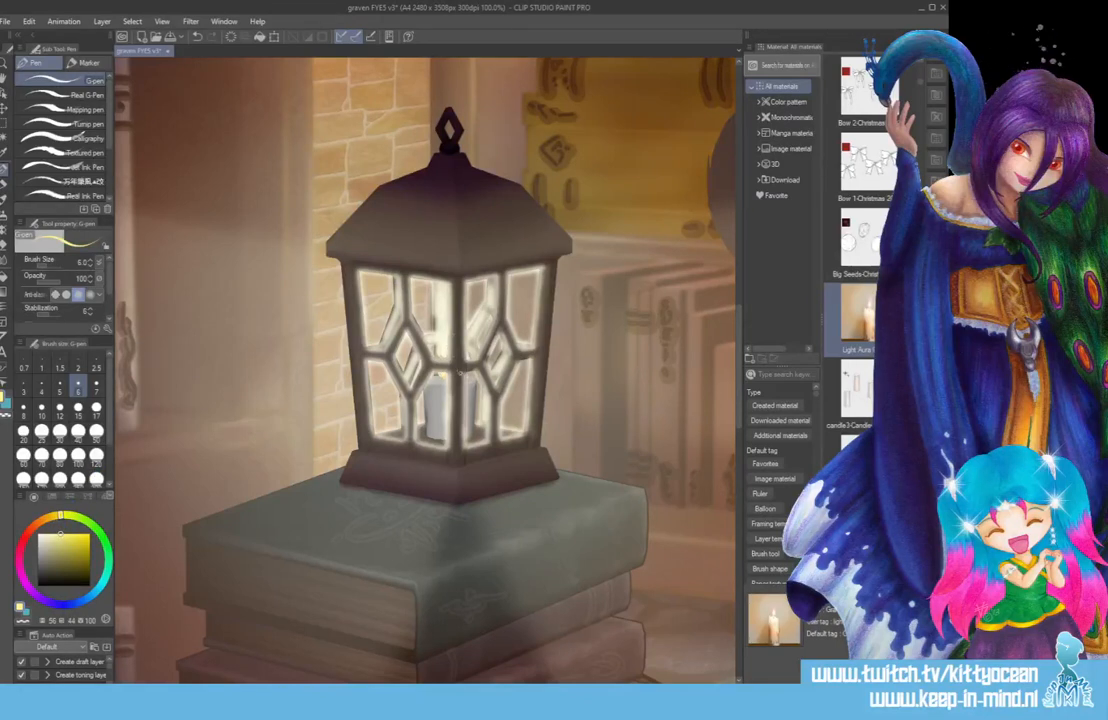
left_click(43, 534)
- Soften the painted candle flame with a Gaussian blur of strength 11.33 and save the illustration
left_click(190, 21)
mouse_move(215, 36)
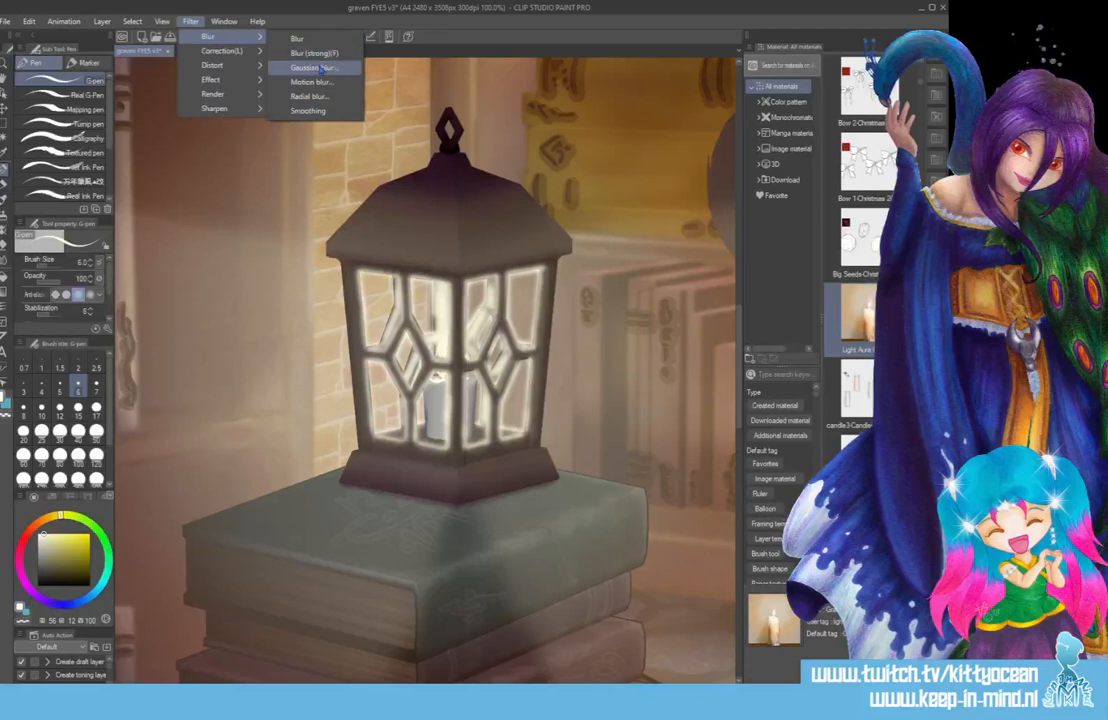
left_click(312, 67)
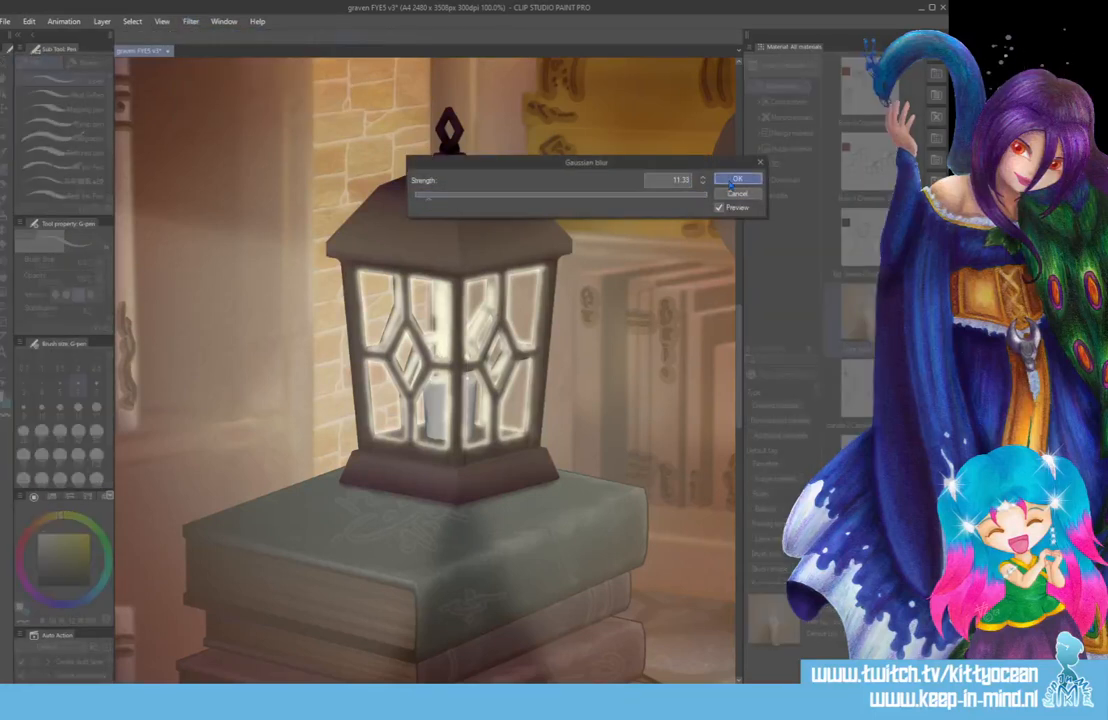
key("Return")
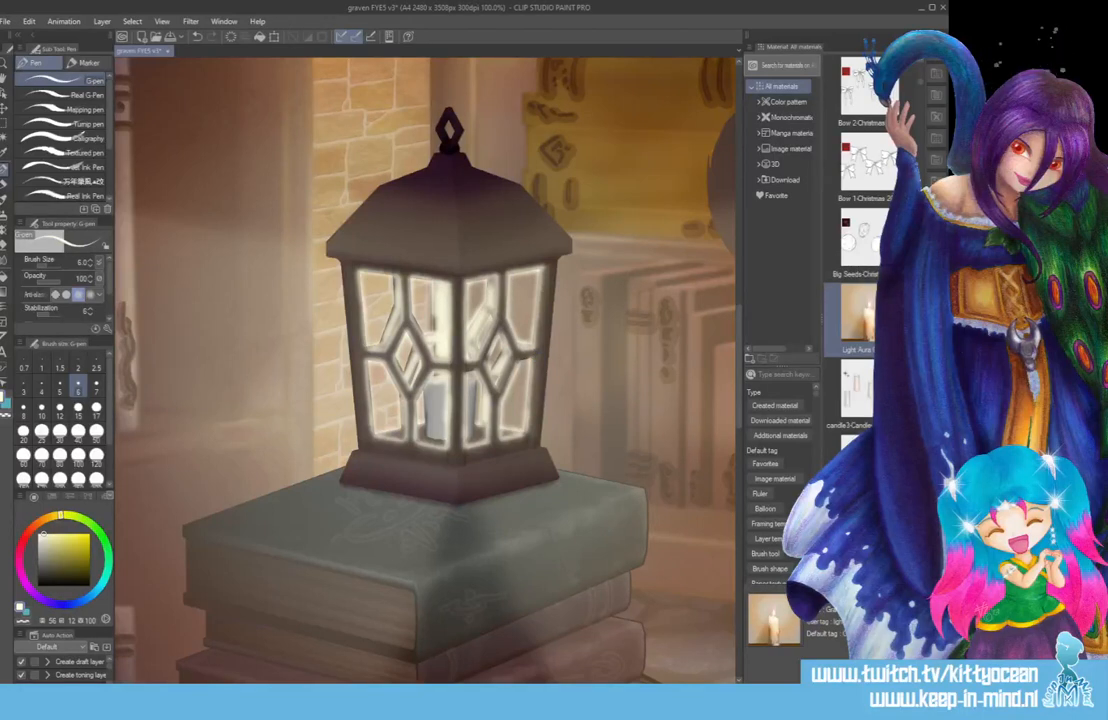
key("ctrl+s")
- Browse to the Grunge folder inside scans in File Explorer and open img20211225_14130800.png in Clip Studio Paint
left_click(50, 697)
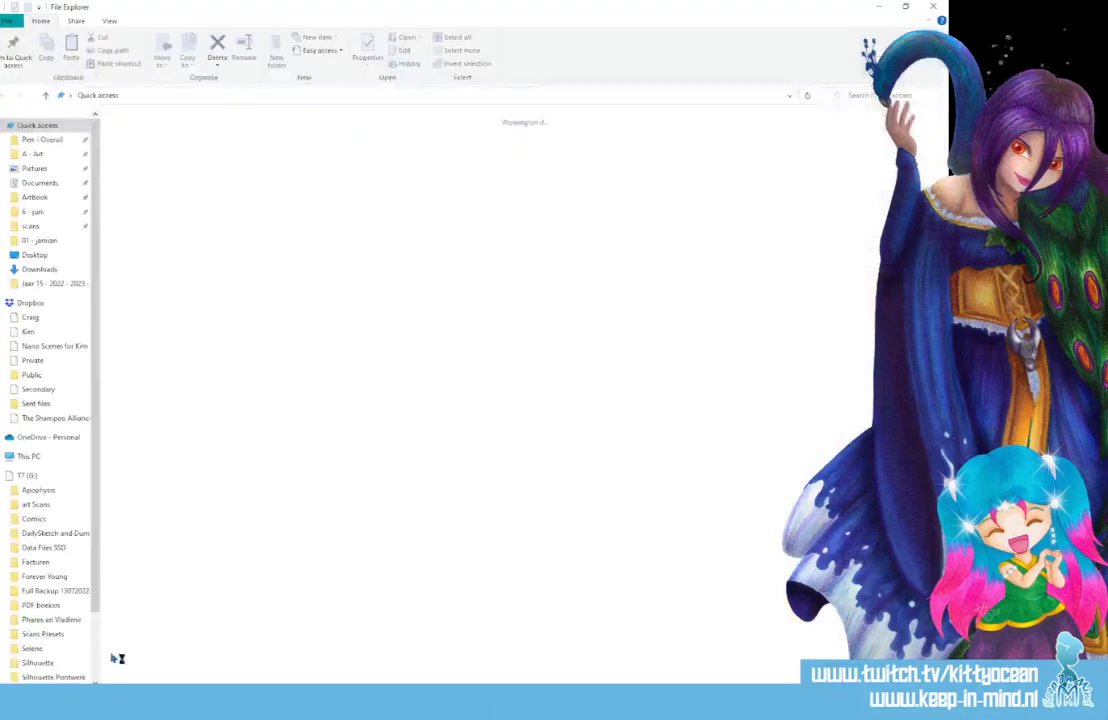
left_click(30, 225)
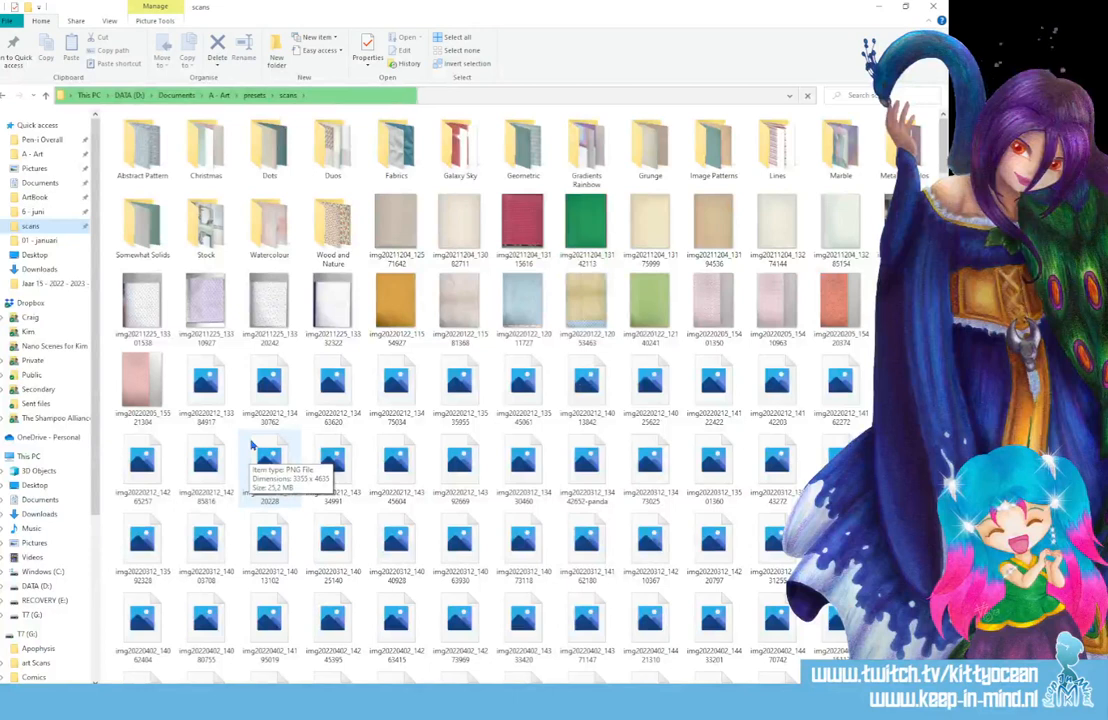
double_click(652, 150)
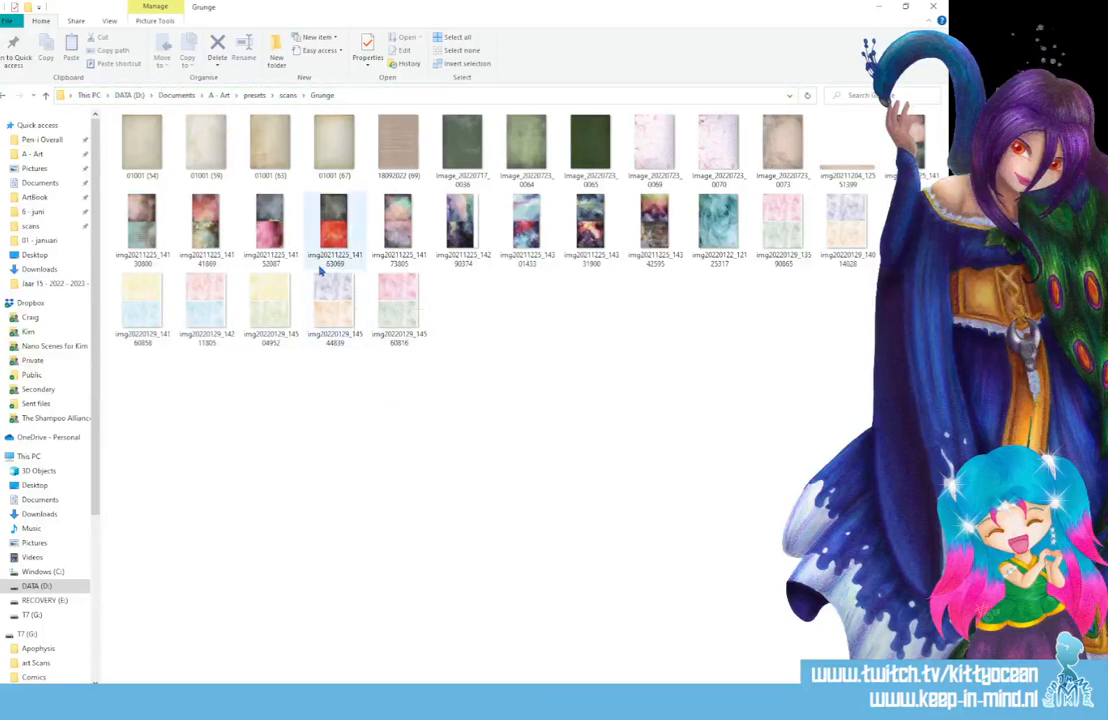
mouse_move(146, 200)
left_mouse_down()
mouse_move(347, 443)
mouse_move(405, 585)
mouse_move(418, 586)
mouse_move(515, 710)
mouse_move(478, 698)
mouse_move(468, 611)
mouse_move(220, 676)
mouse_move(280, 605)
mouse_move(638, 707)
mouse_move(620, 717)
mouse_move(512, 464)
mouse_move(252, 358)
mouse_move(204, 298)
left_mouse_up()
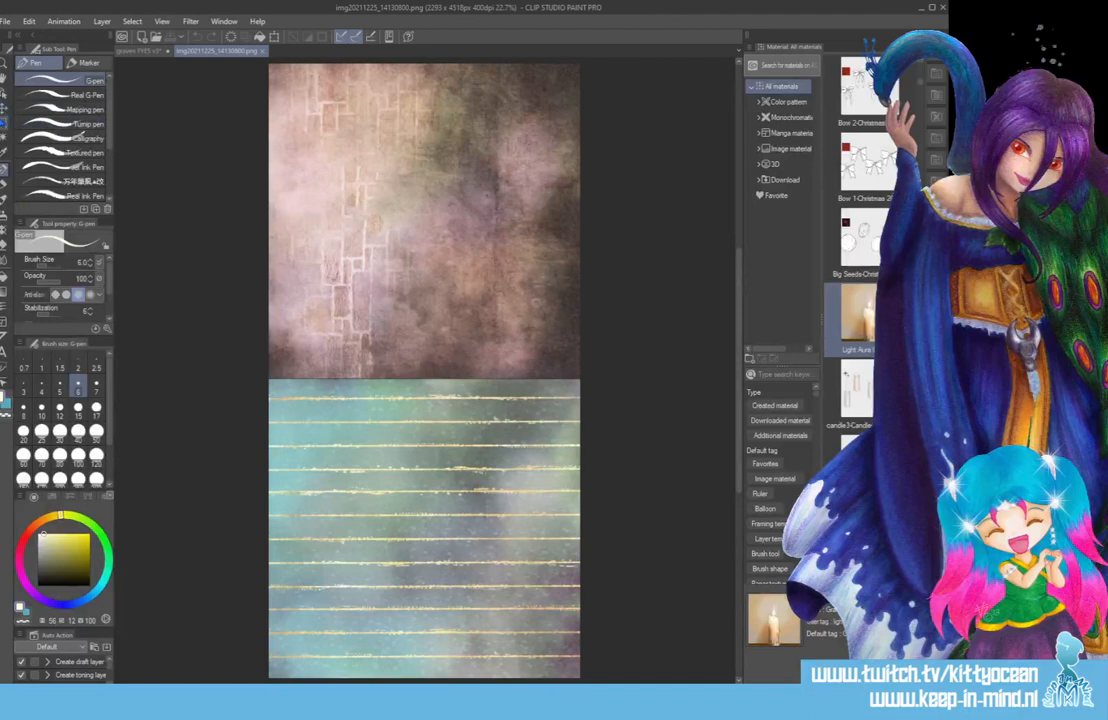
- Copy a rectangular area of the dark grunge half of the texture scan and paste it into the lantern illustration
key("m")
left_click_drag(419, 83, 582, 368)
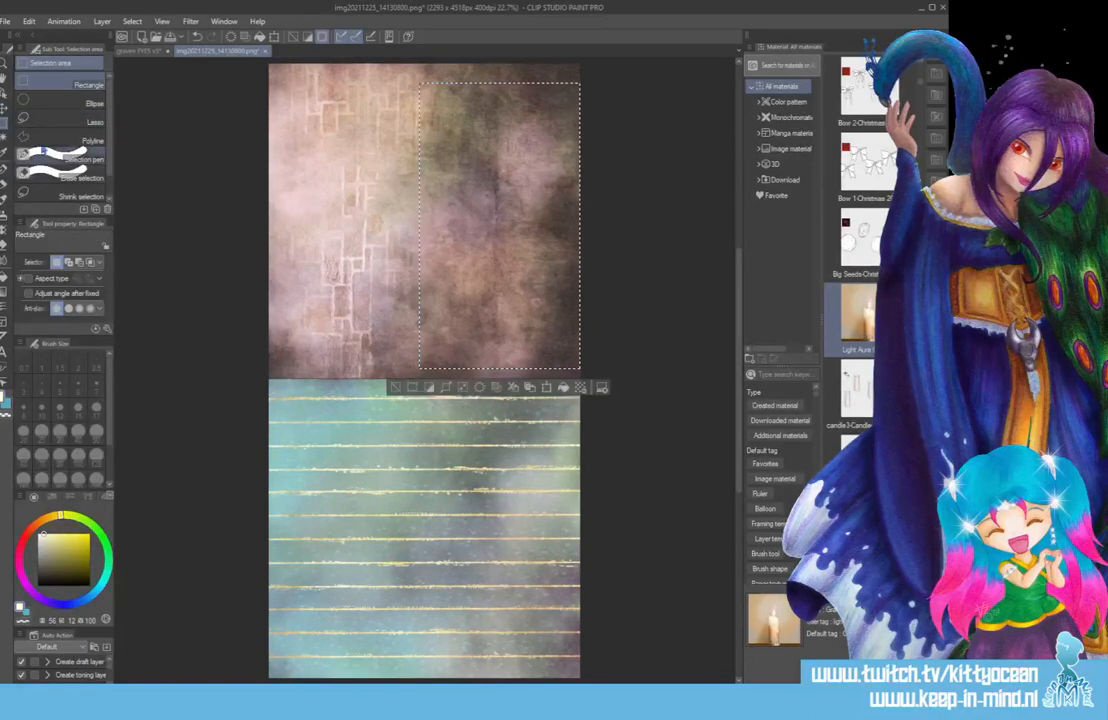
left_click(140, 49)
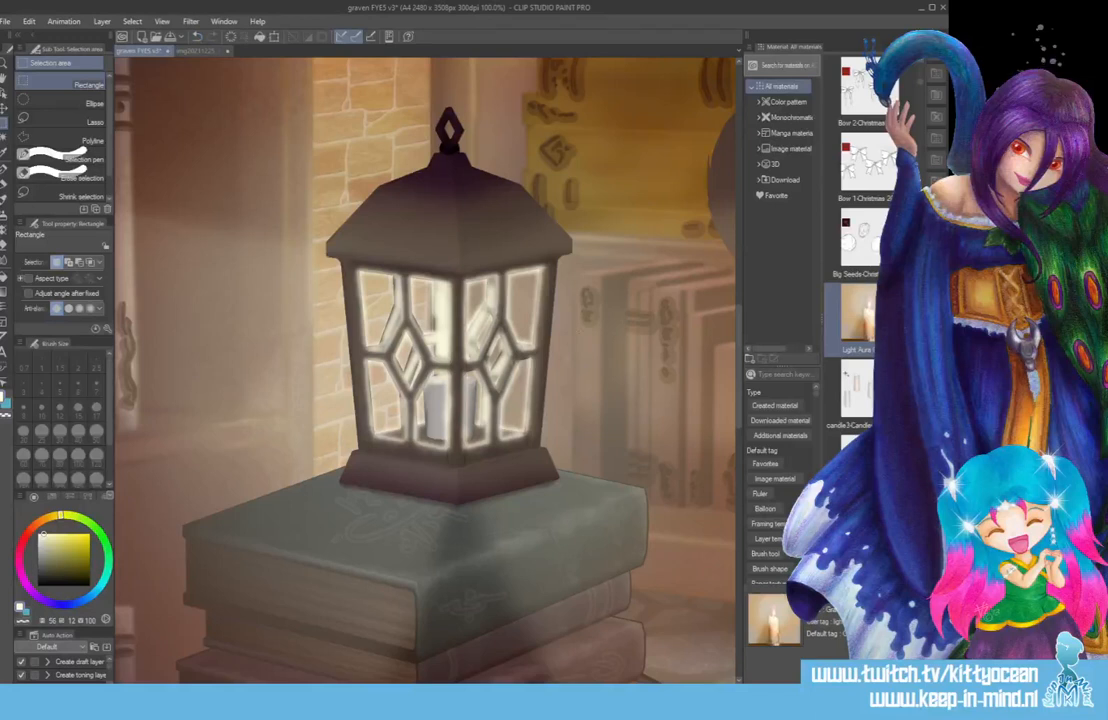
key("ctrl+v")
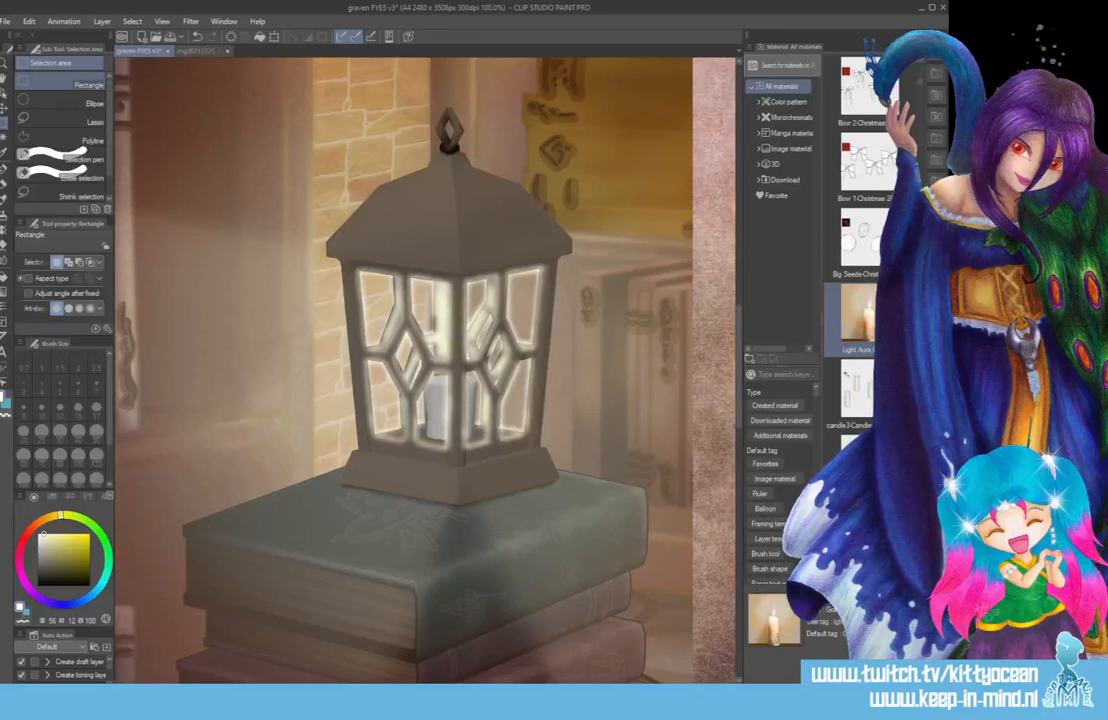
- Undo the texture paste and delete the selected layer
key("ctrl+z")
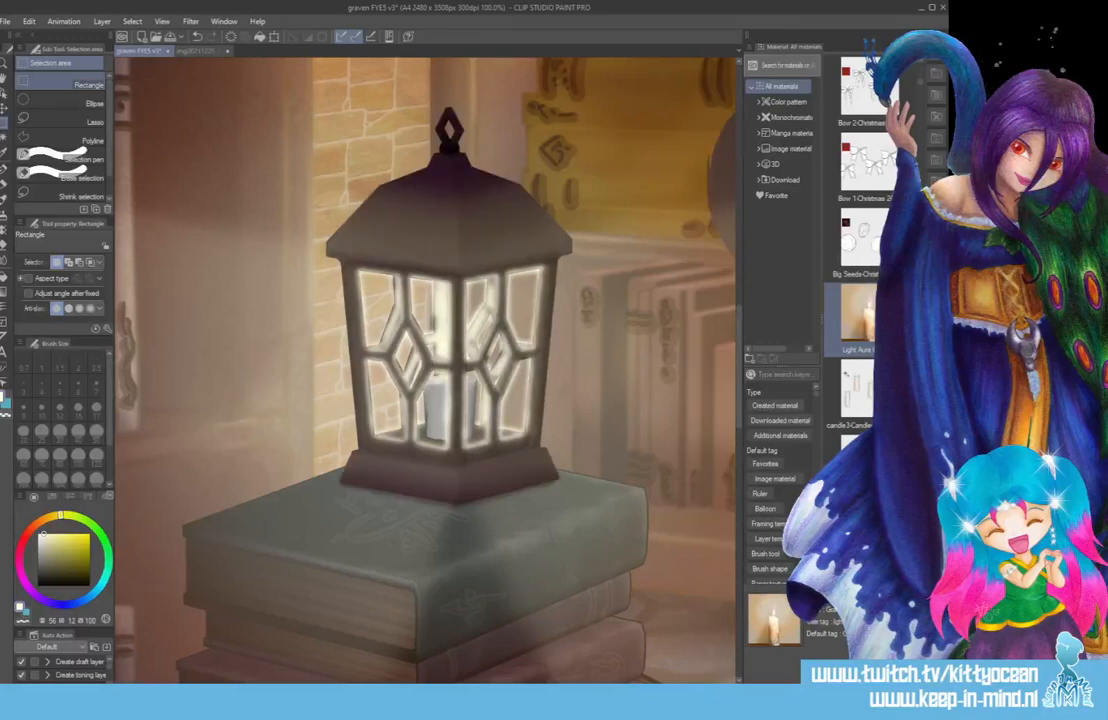
key("Delete")
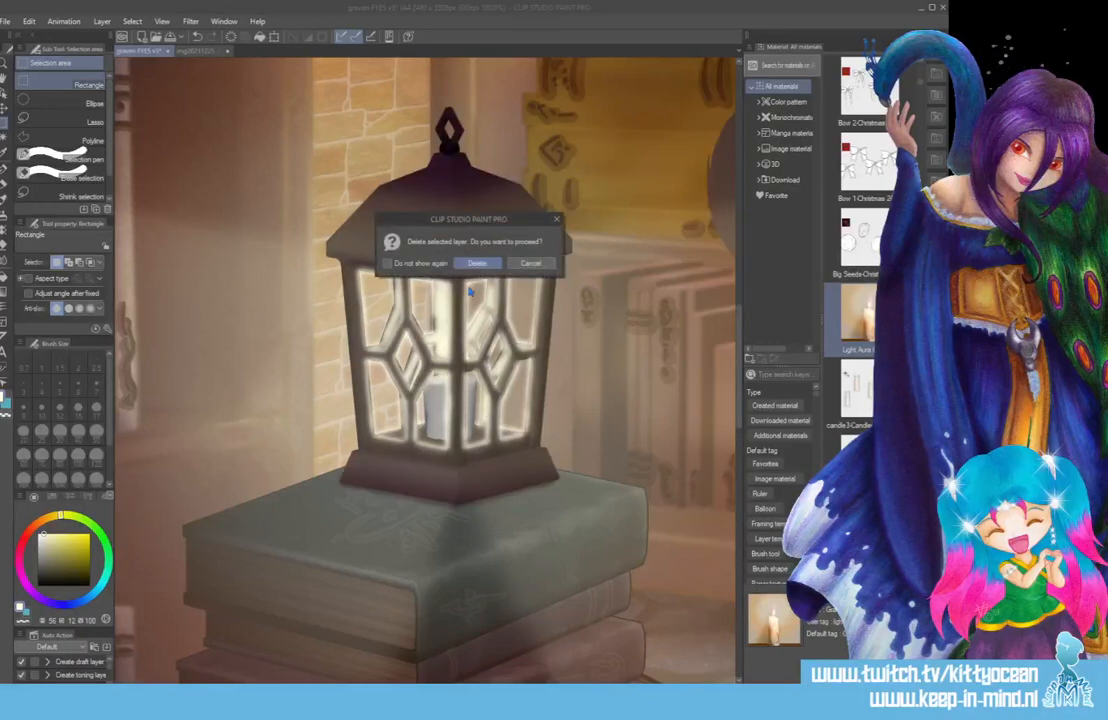
left_click(484, 263)
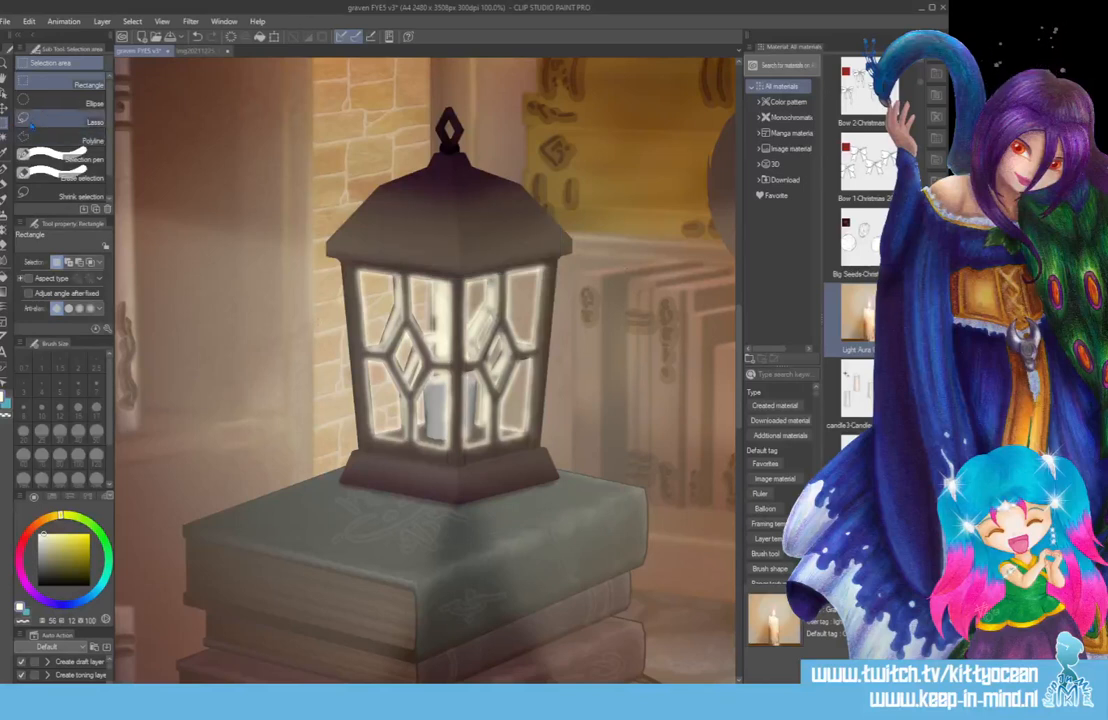
- Bring the grunge texture back onto the lantern with the Move layer tool
left_click(4, 102)
key("ctrl+z")
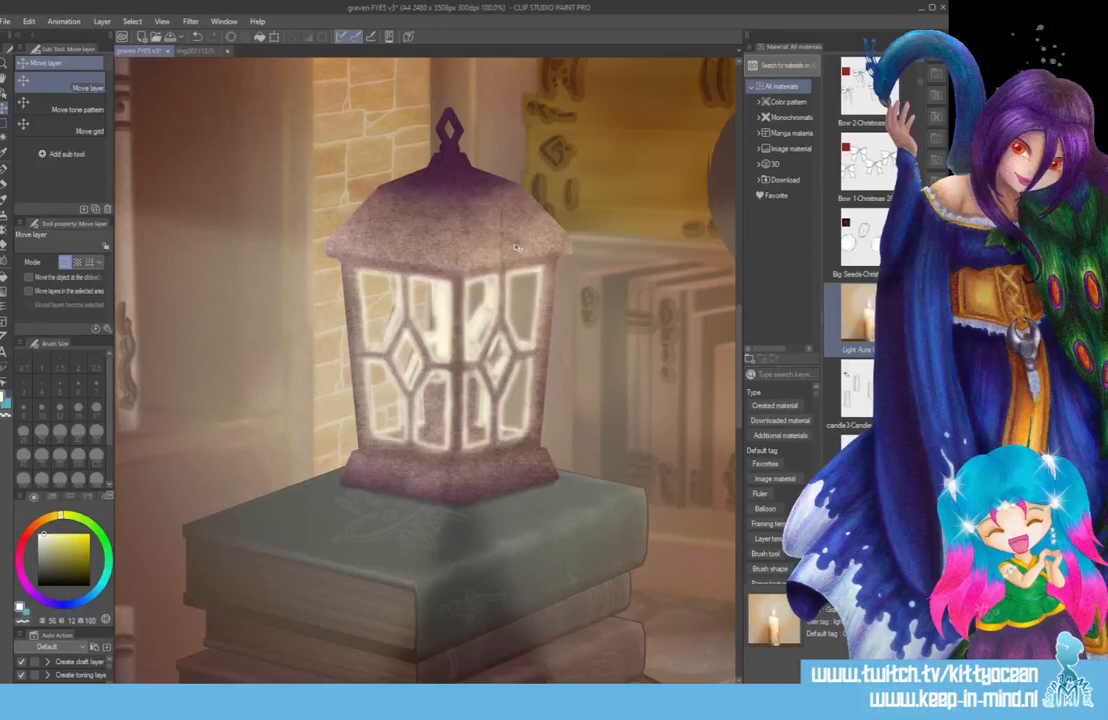
key("ctrl+z")
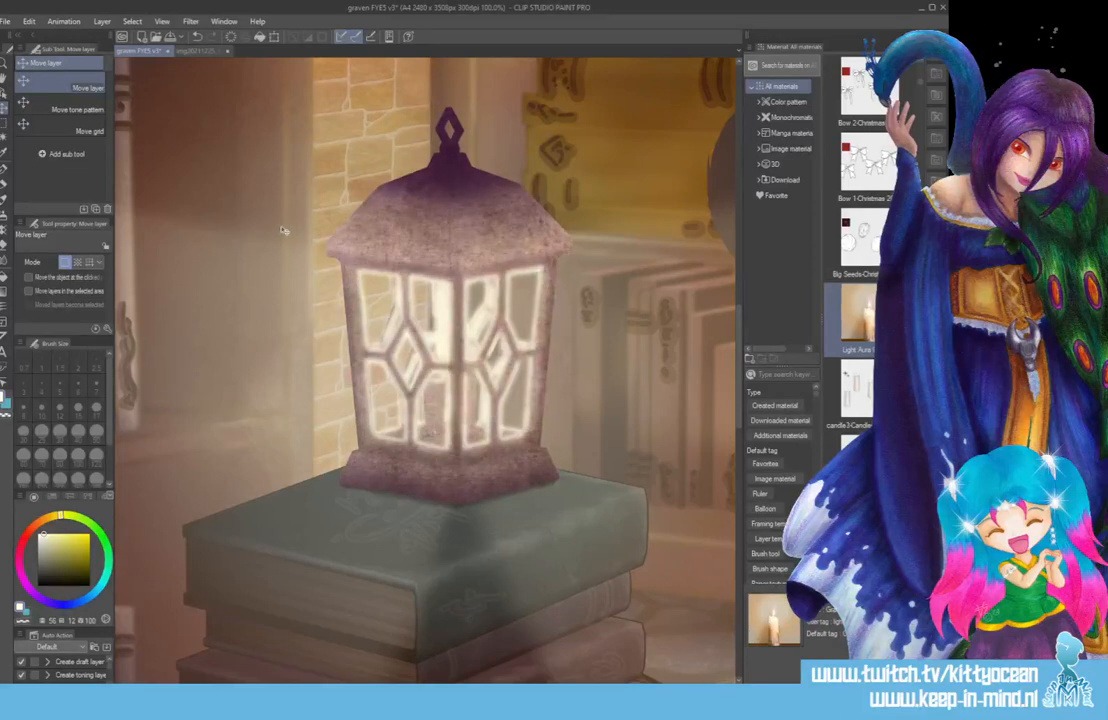
- Scale the grunge texture down to just around the lantern, position it over the lantern and compare the result by undoing and redoing
scroll(283, 230, "down", 3)
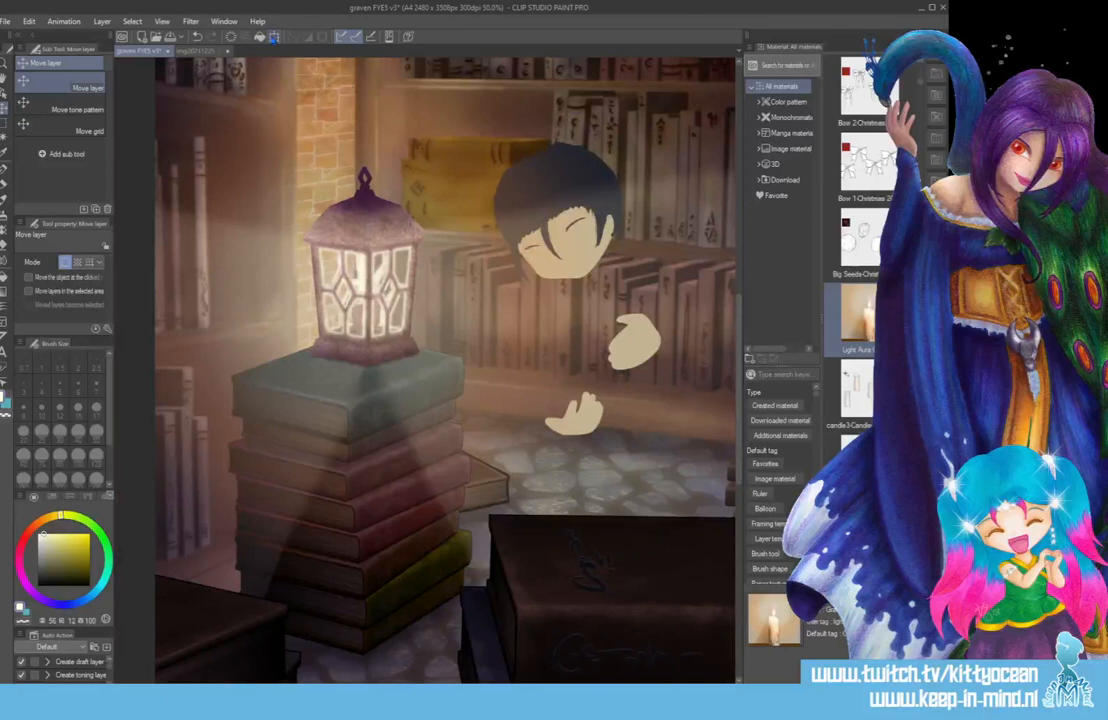
left_click(273, 37)
left_click_drag(623, 492, 393, 358)
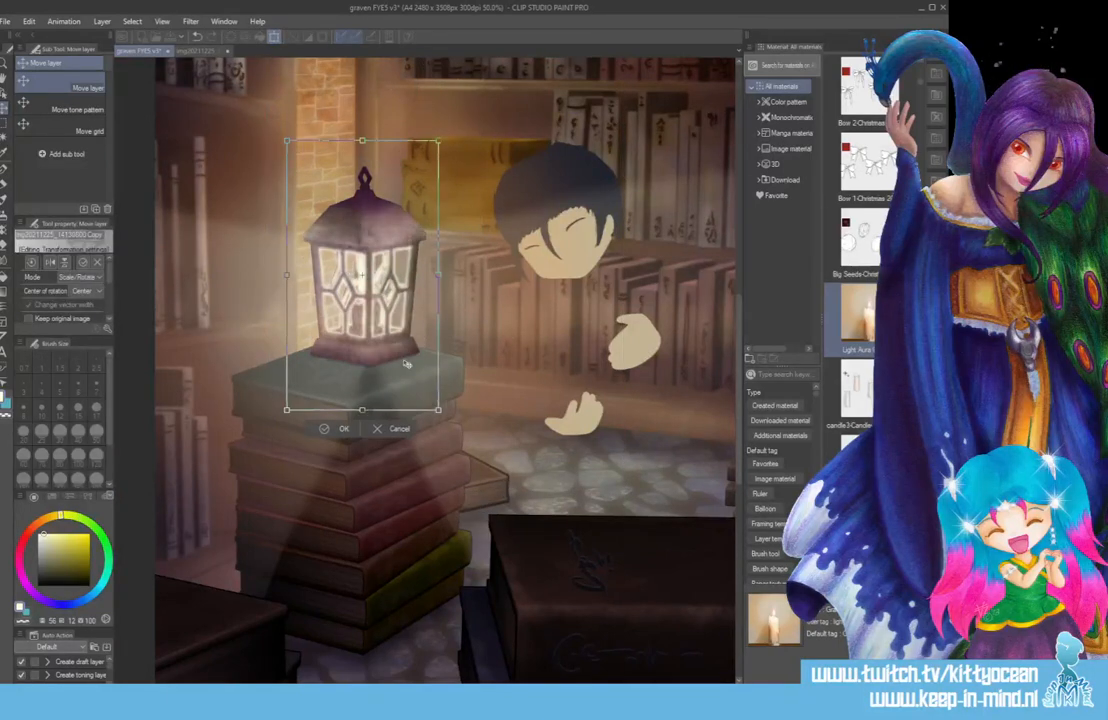
left_click_drag(287, 404, 302, 375)
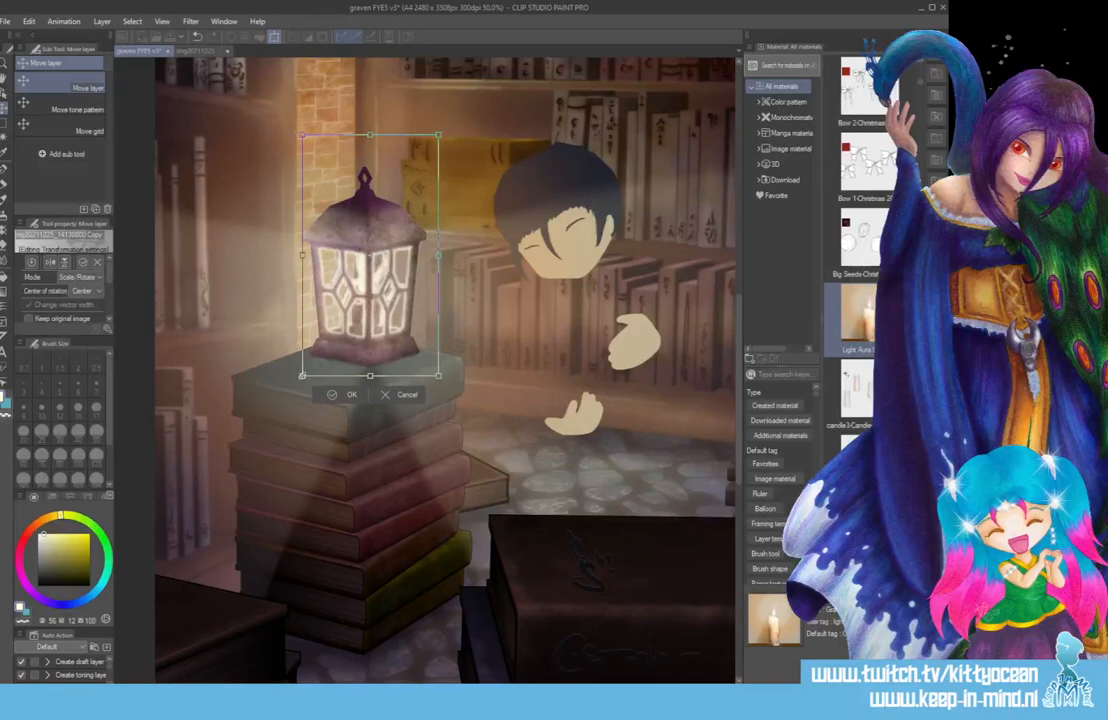
mouse_move(365, 195)
left_mouse_down()
mouse_move(342, 200)
mouse_move(357, 208)
left_mouse_up()
key("Return")
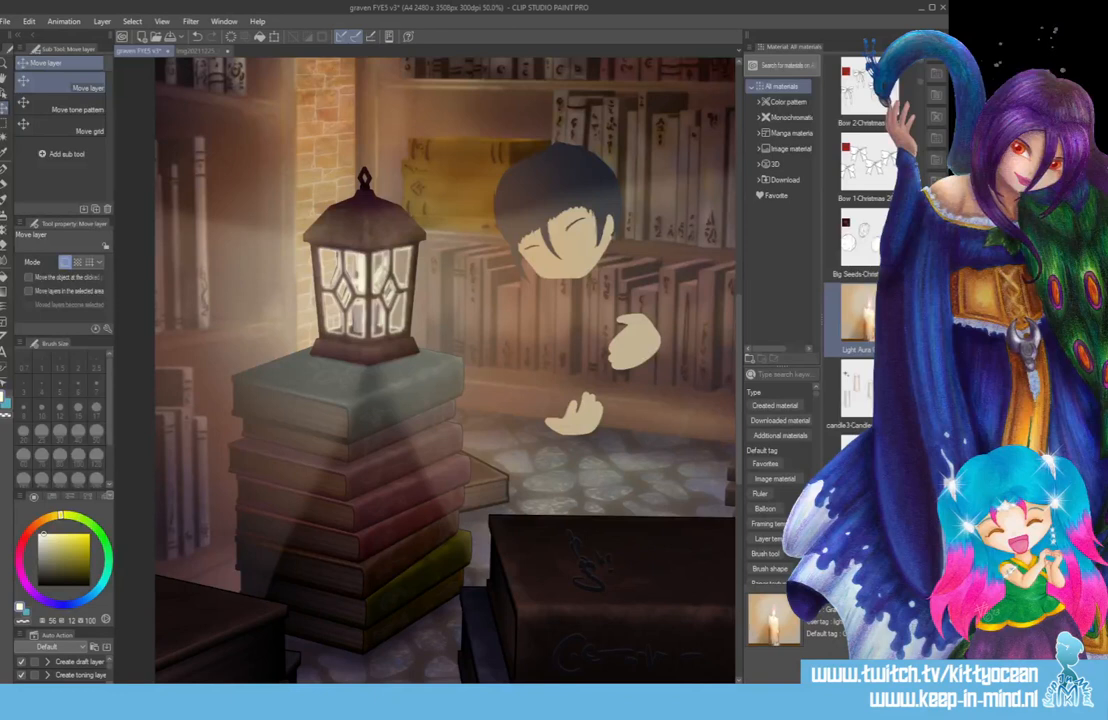
key("ctrl+z")
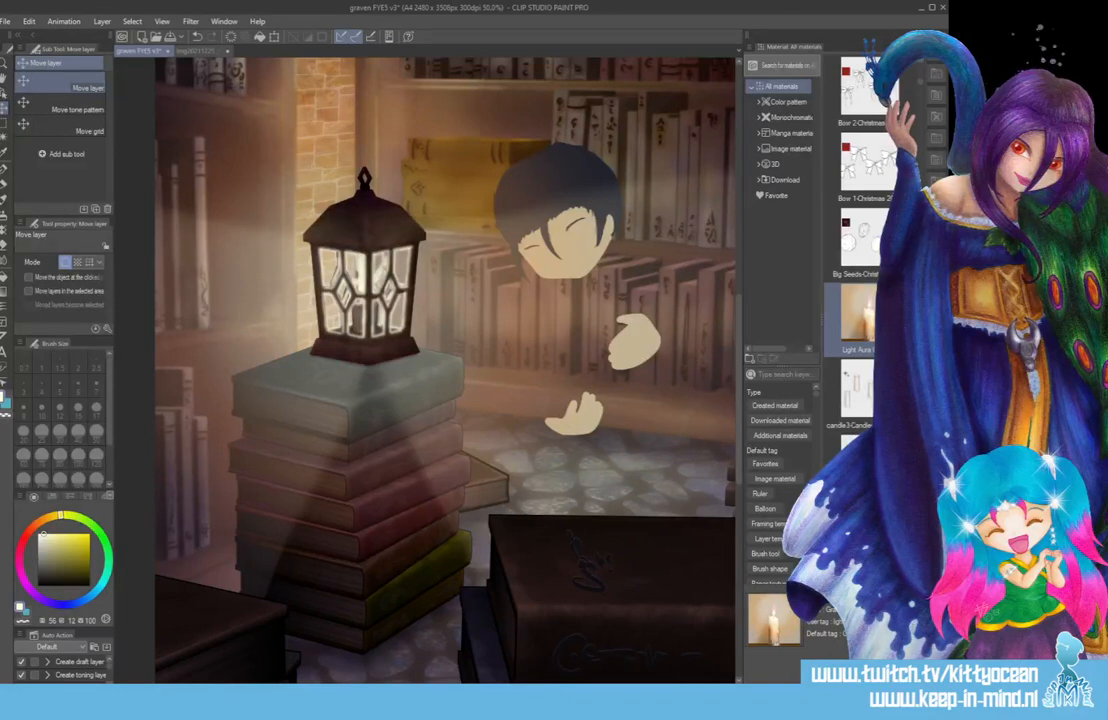
key("ctrl+y")
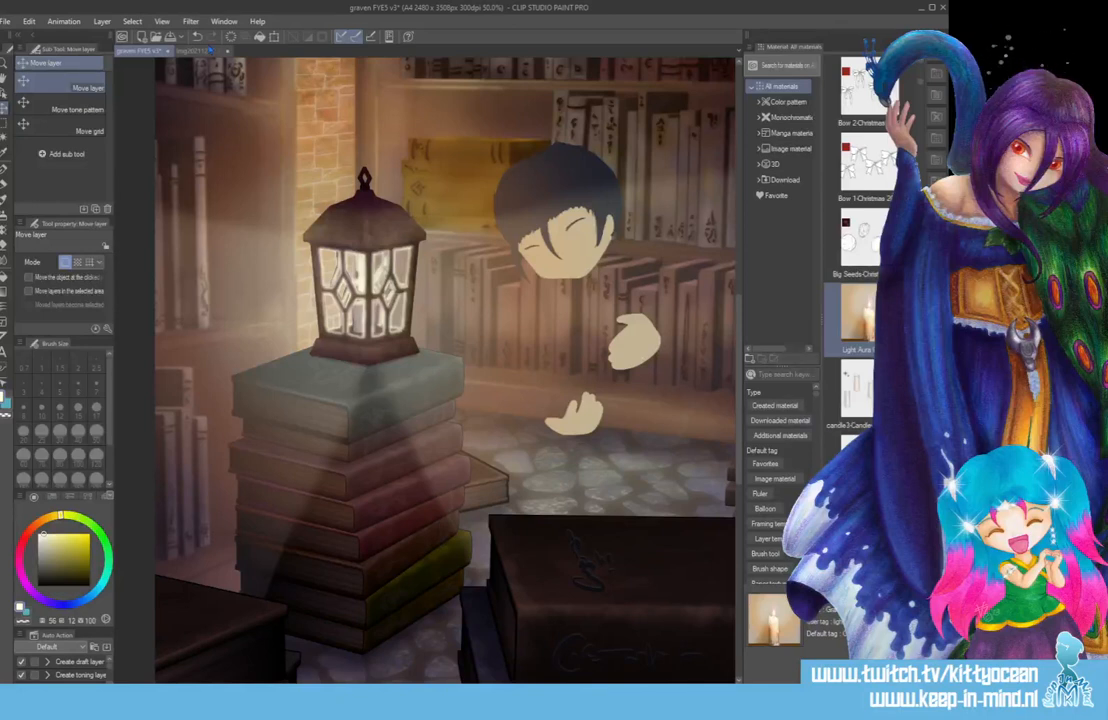
- Close the texture scan img20211225_14130800 without saving its changes
left_click(195, 51)
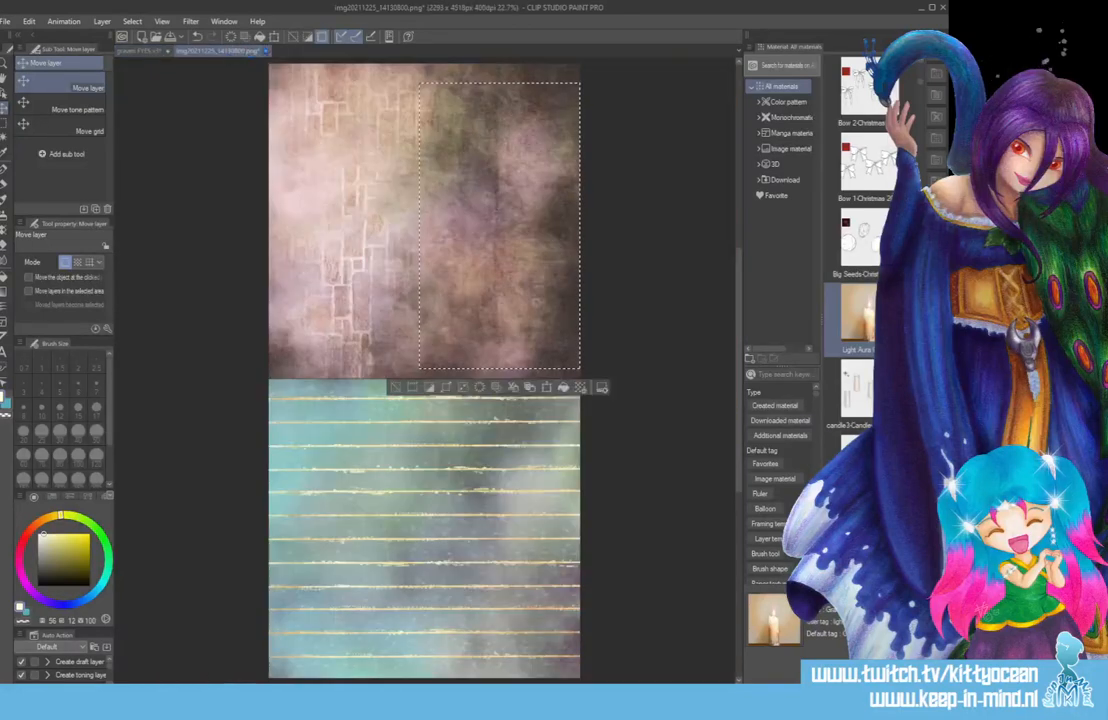
left_click(266, 50)
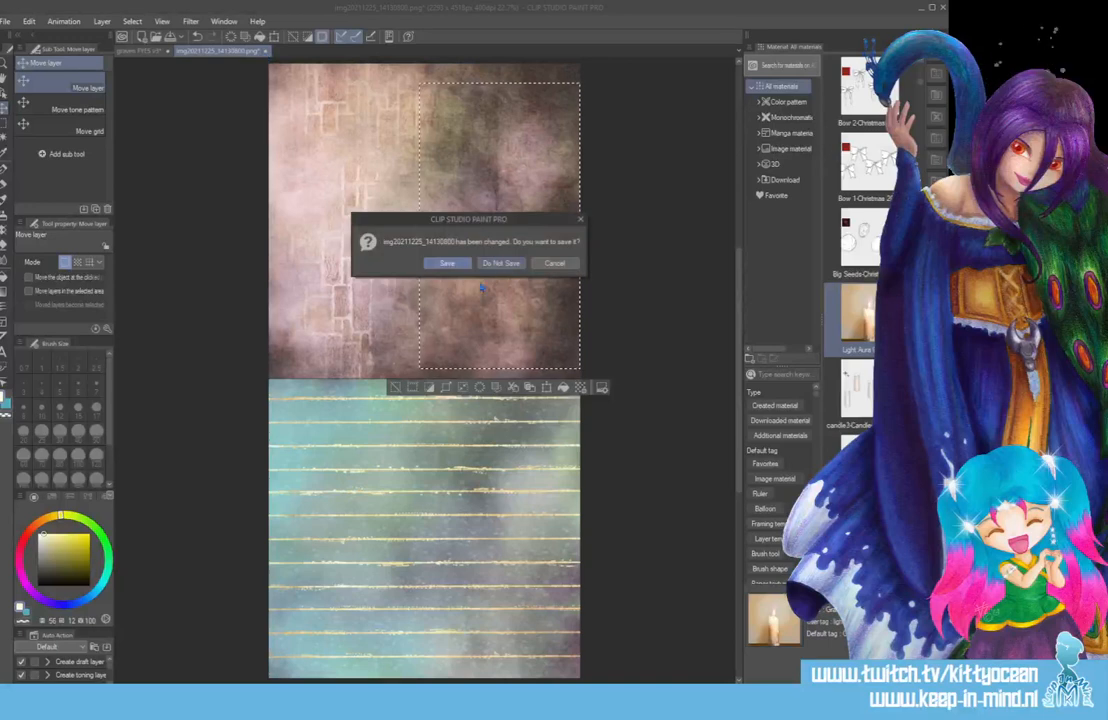
left_click(503, 263)
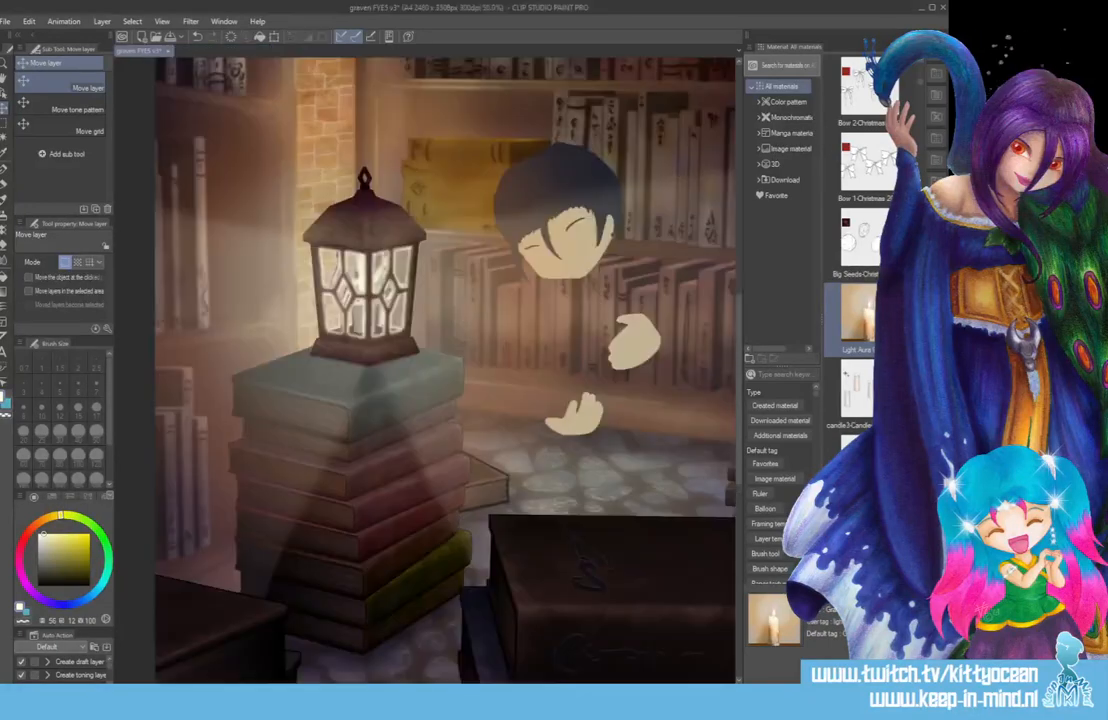
key("alt+Tab")
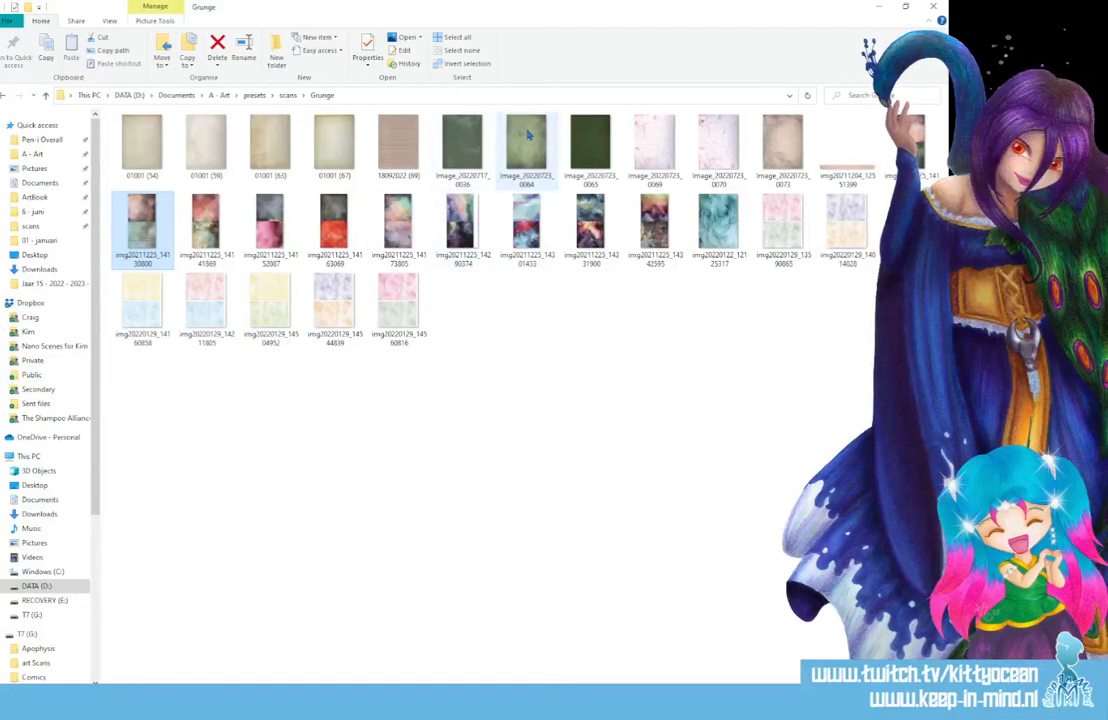
mouse_move(529, 133)
left_mouse_down()
mouse_move(535, 210)
mouse_move(658, 547)
mouse_move(632, 700)
mouse_move(481, 415)
left_mouse_up()
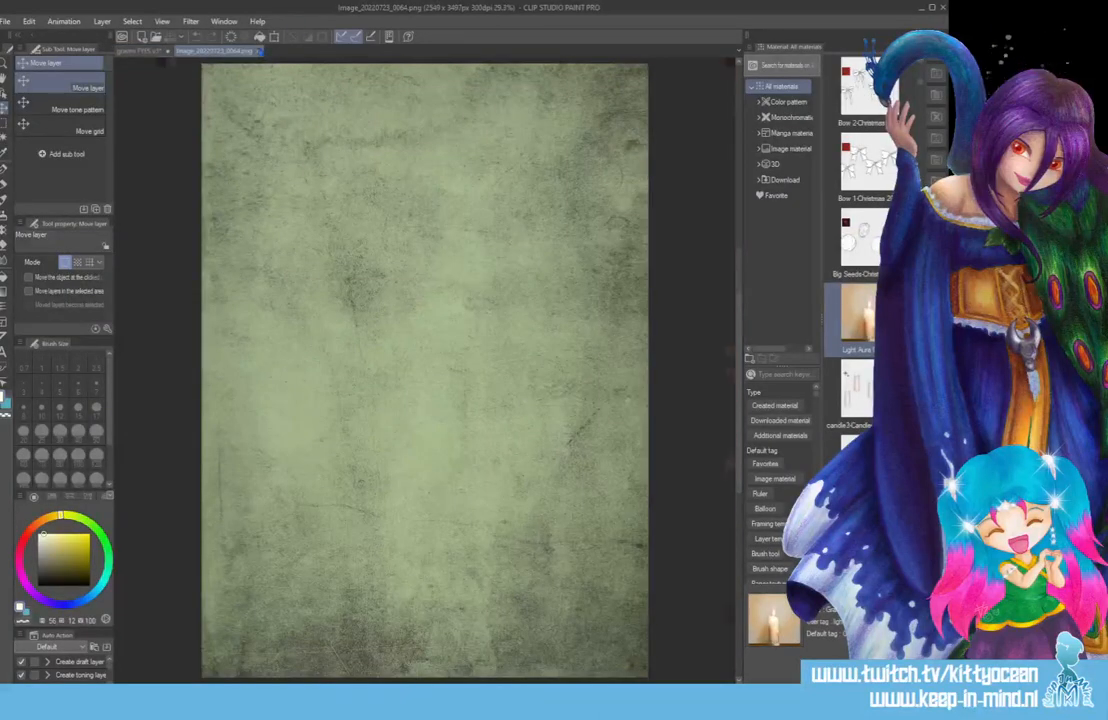
left_click(258, 51)
- Open the scan img20211225_14342595 from the Grunge folder and copy its lower nebula half into the lantern illustration
left_click(328, 702)
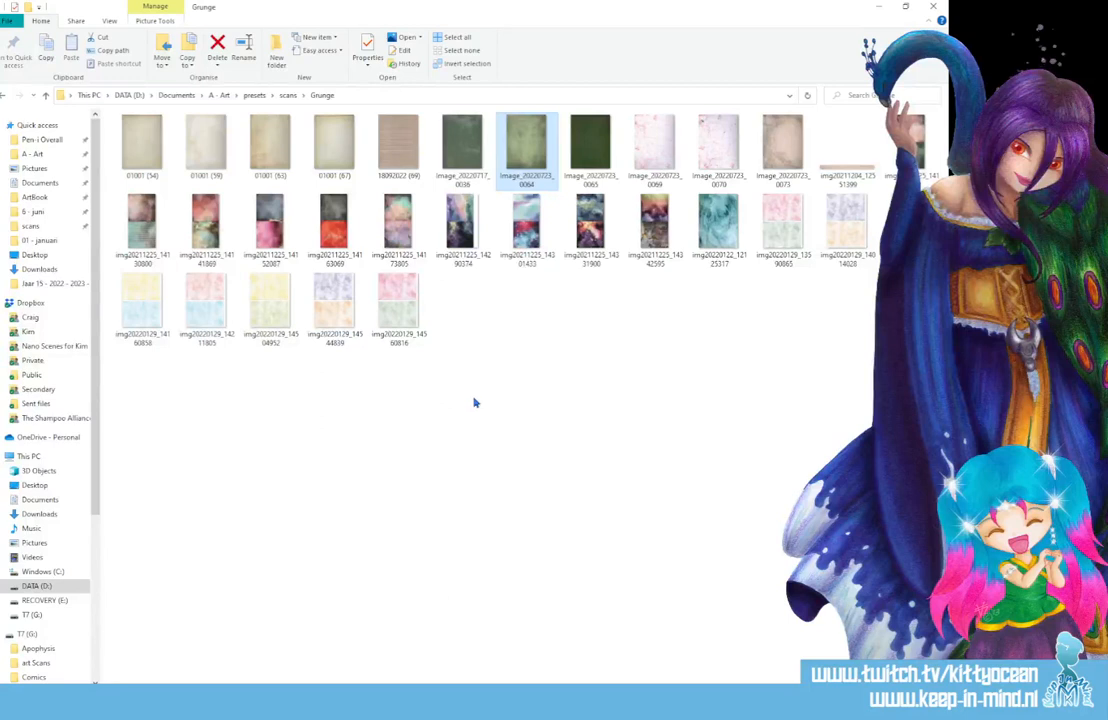
mouse_move(655, 222)
left_mouse_down()
mouse_move(586, 465)
mouse_move(450, 630)
mouse_move(594, 580)
mouse_move(603, 672)
mouse_move(519, 588)
left_mouse_up()
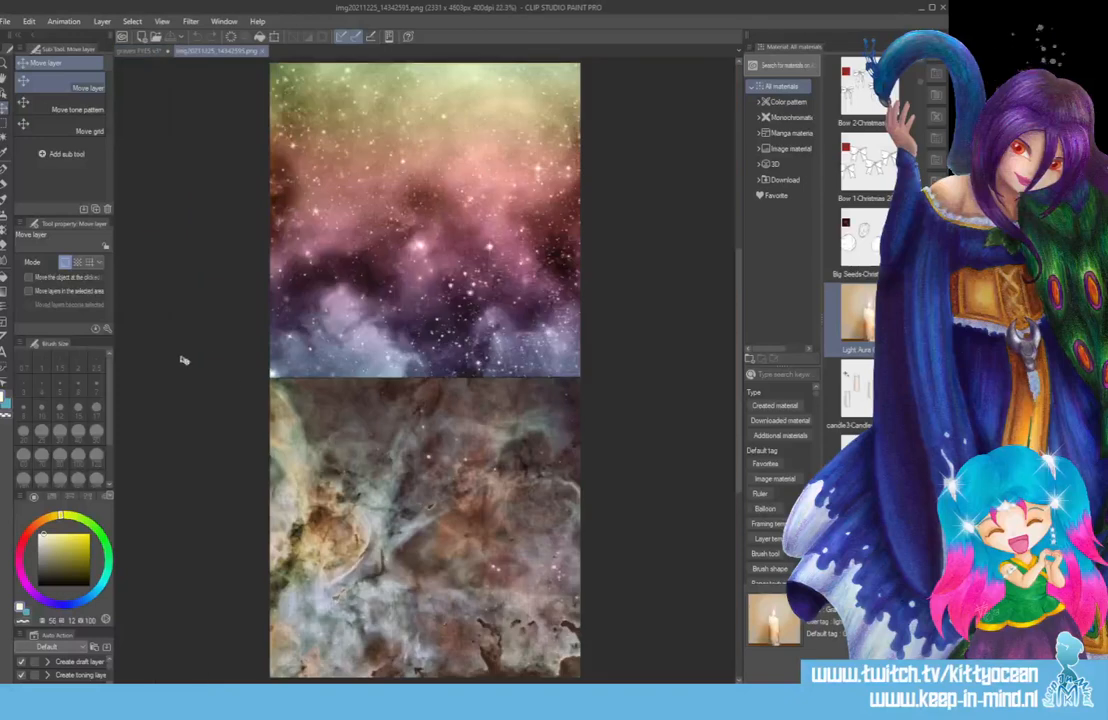
key("m")
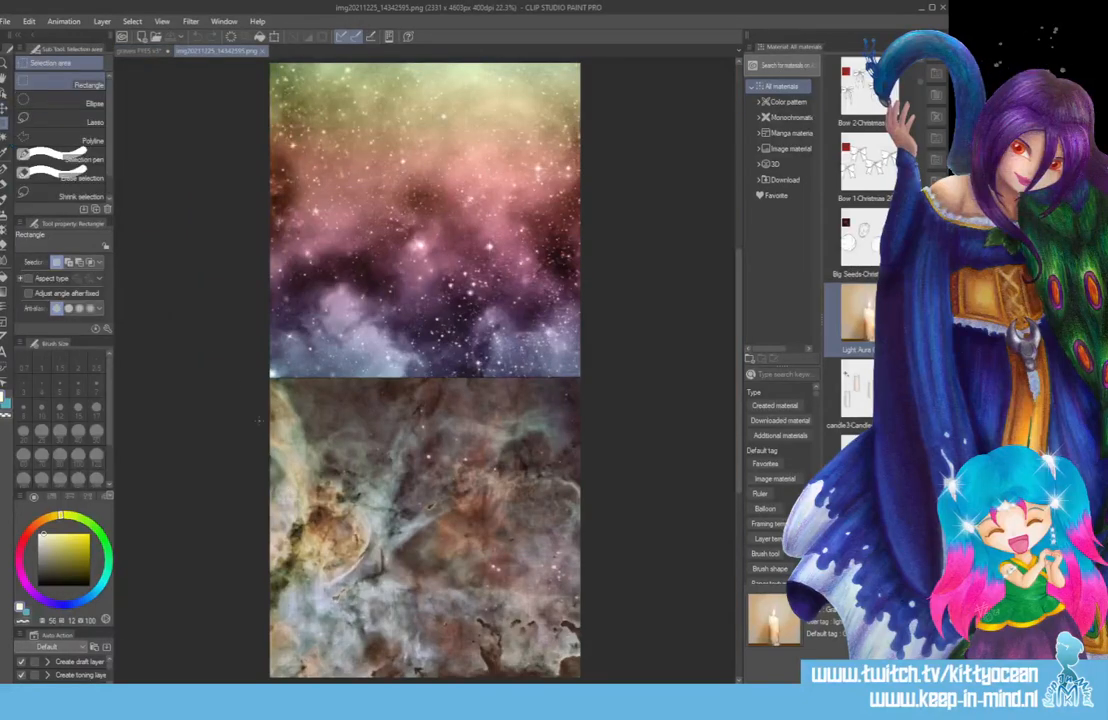
left_click_drag(278, 388, 577, 672)
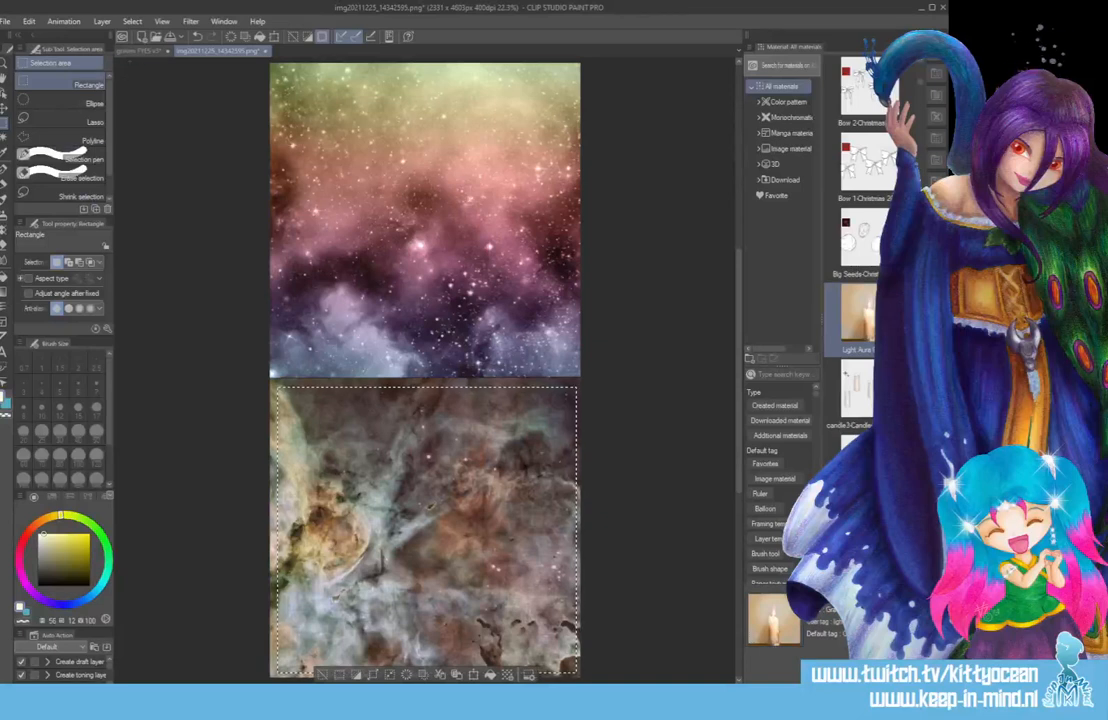
left_click(143, 50)
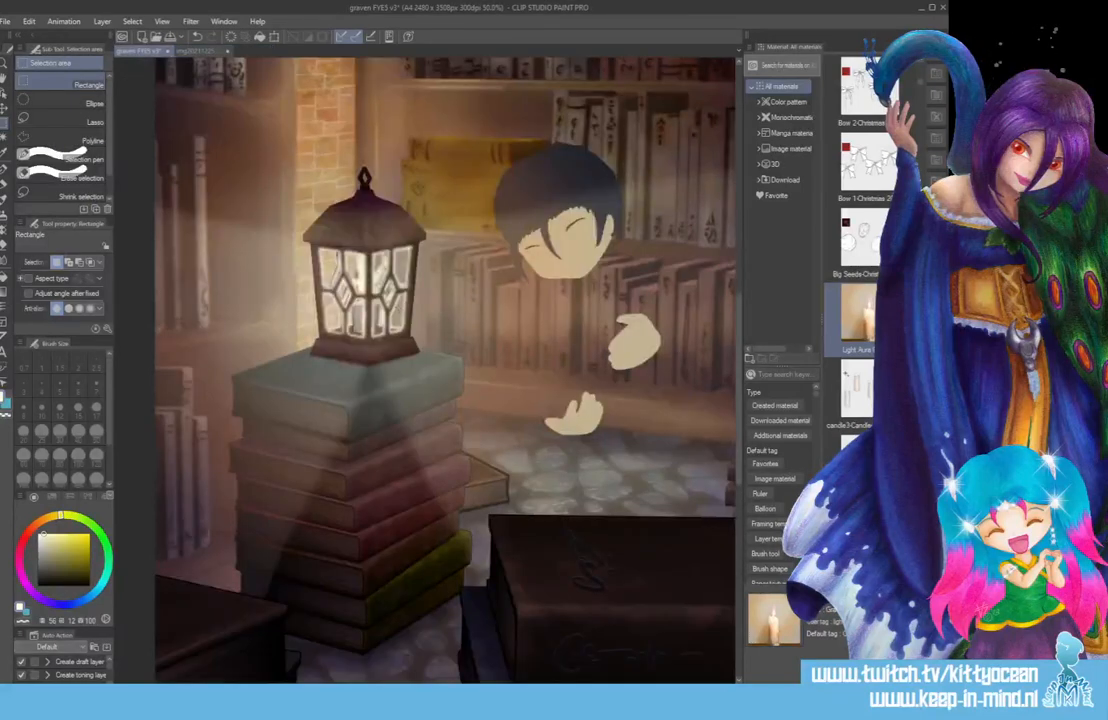
key("ctrl+v")
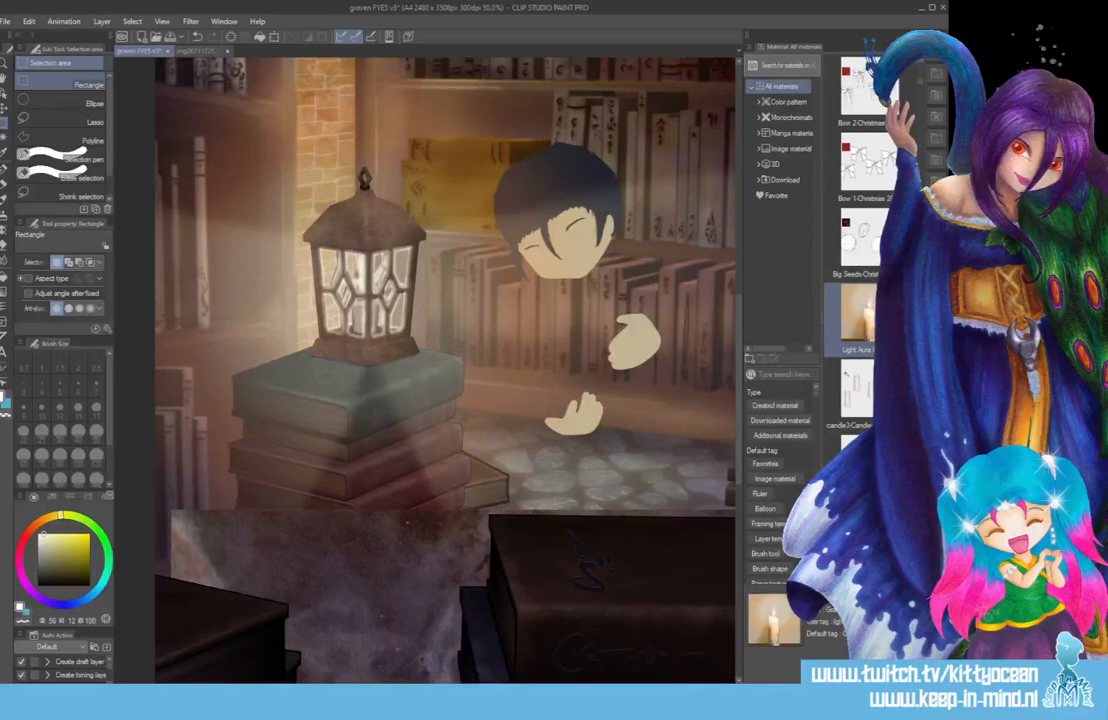
key("ctrl+z")
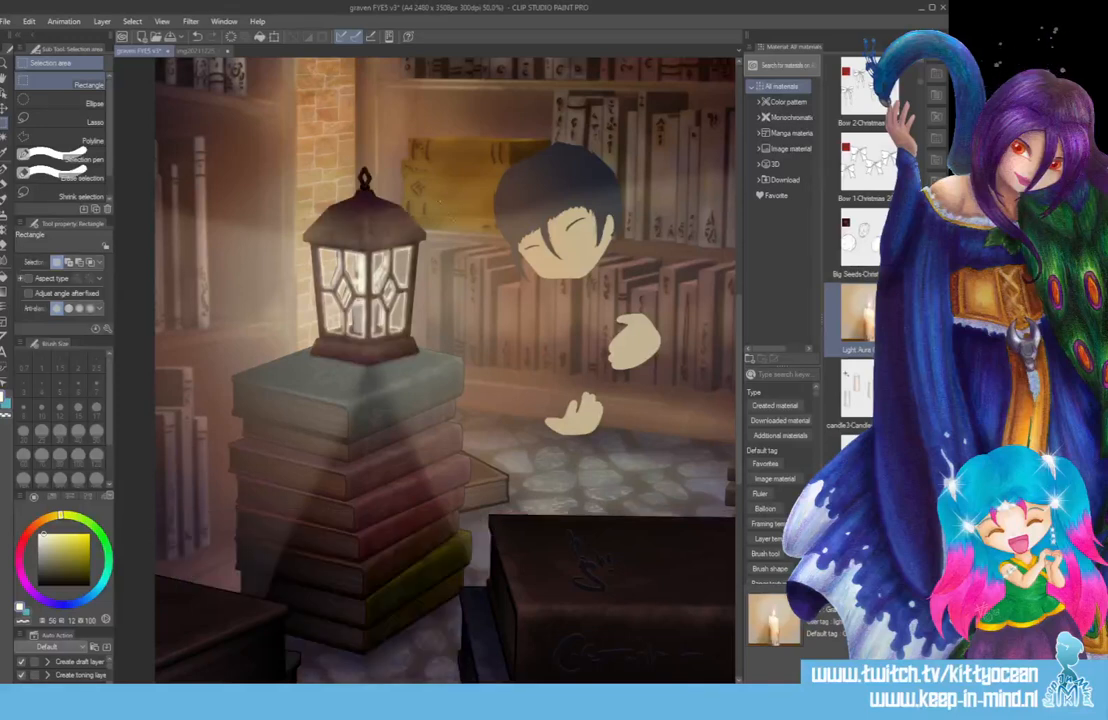
- Scale the pasted nebula texture down to just around the lantern and position it over the lantern
key("ctrl+t")
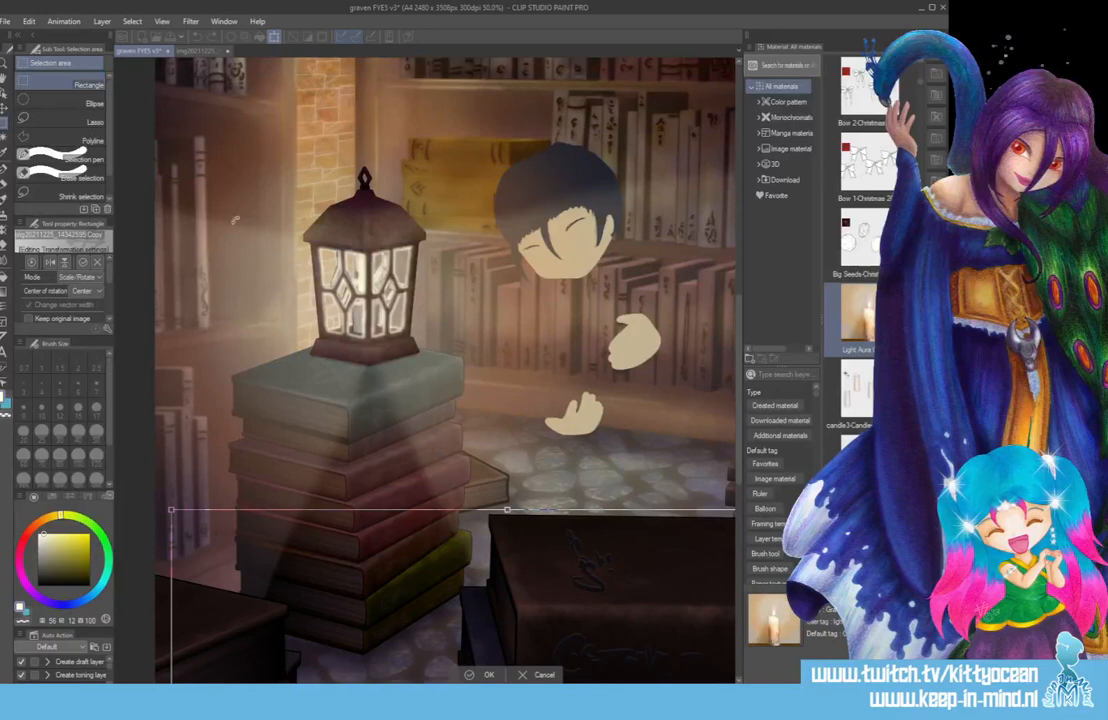
left_click_drag(297, 586, 286, 224)
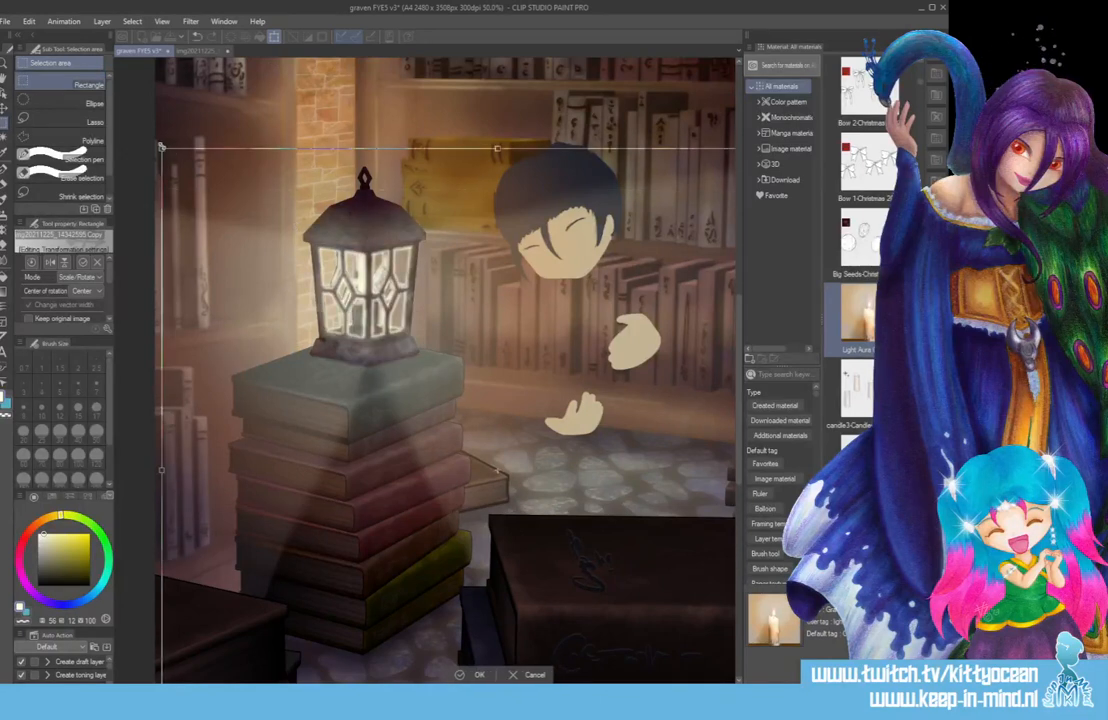
left_click_drag(162, 148, 611, 546)
left_click_drag(690, 618, 328, 197)
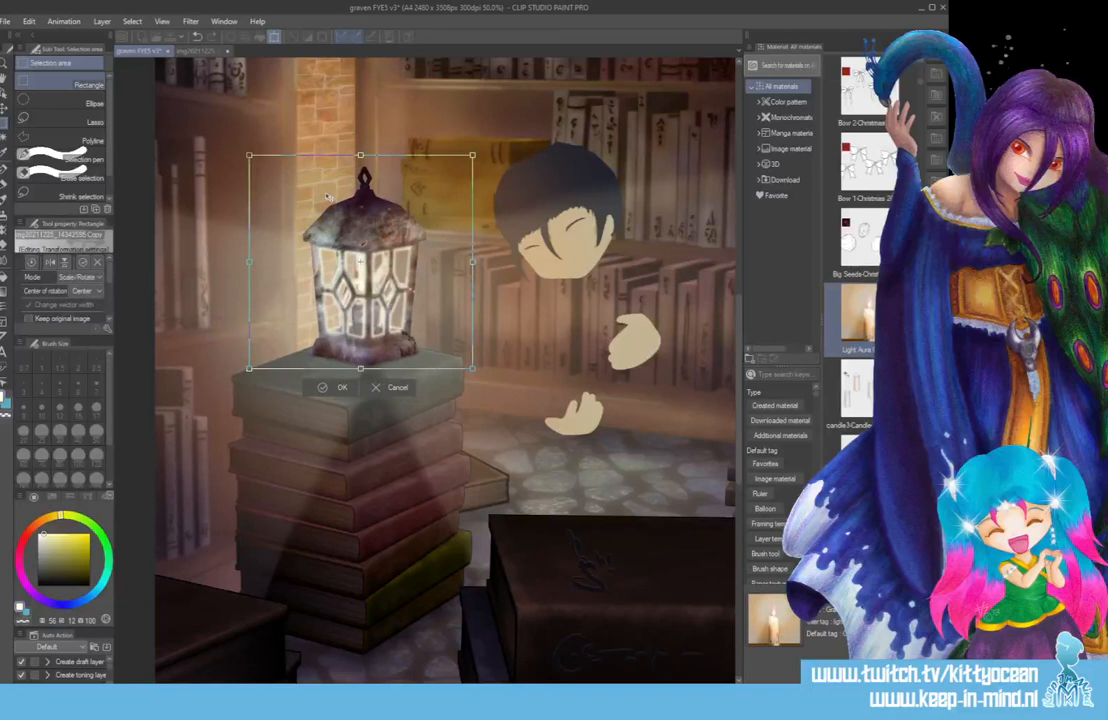
mouse_move(248, 145)
left_mouse_down()
mouse_move(263, 157)
mouse_move(255, 148)
left_mouse_up()
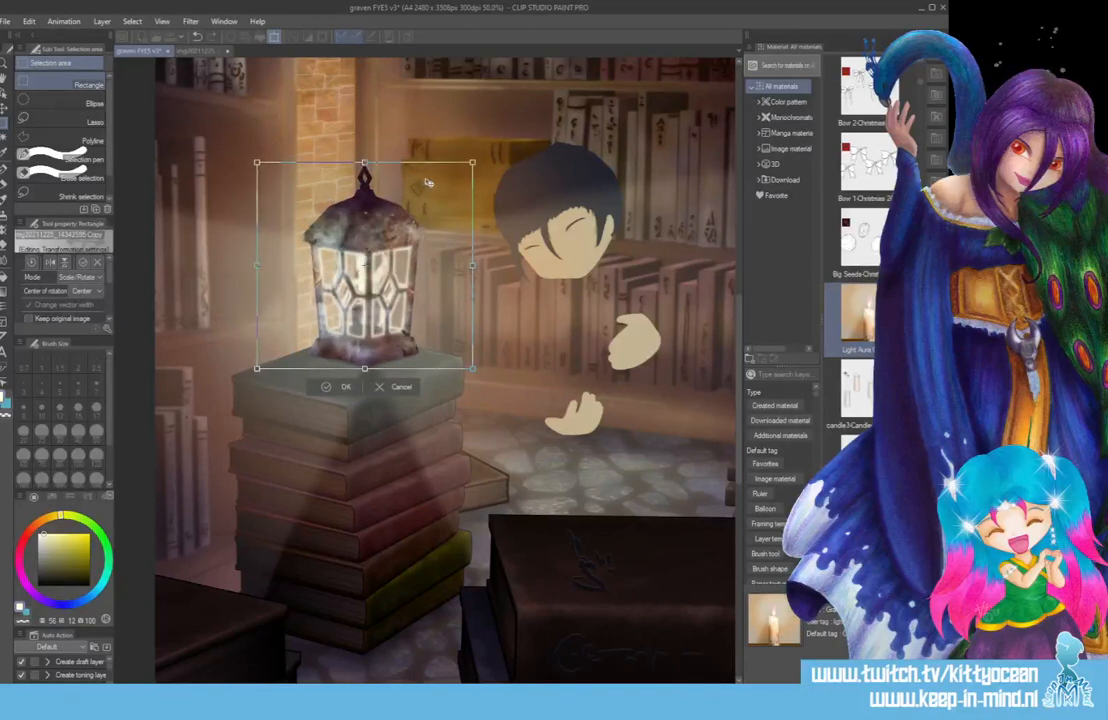
left_click_drag(427, 182, 431, 183)
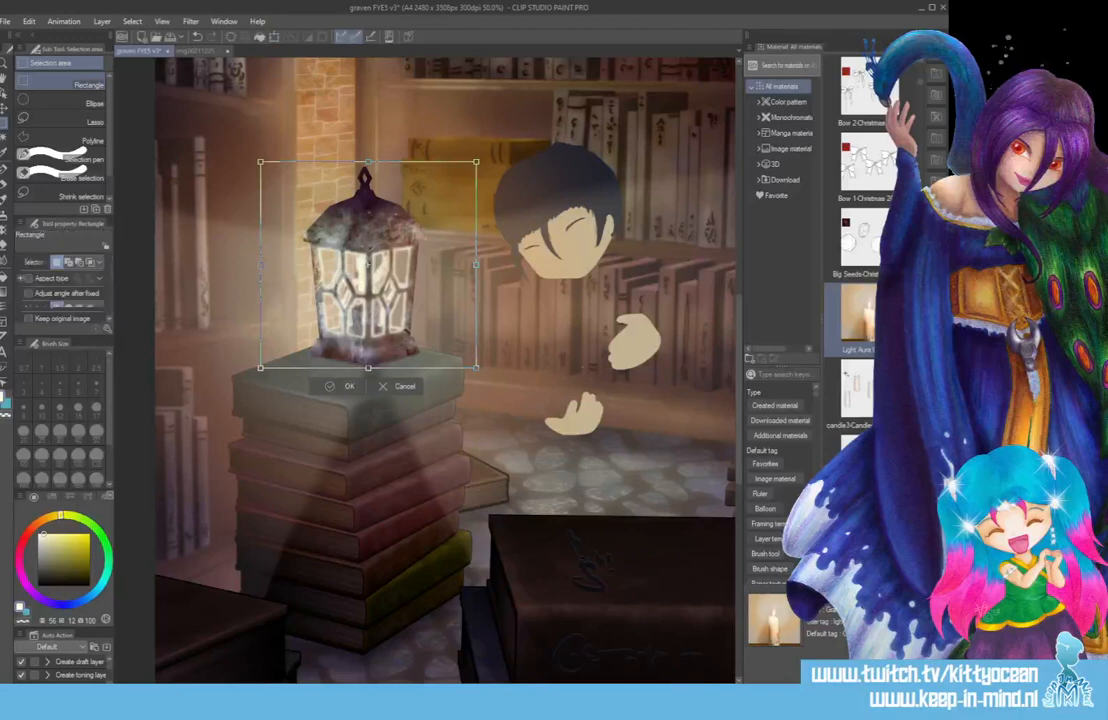
key("Return")
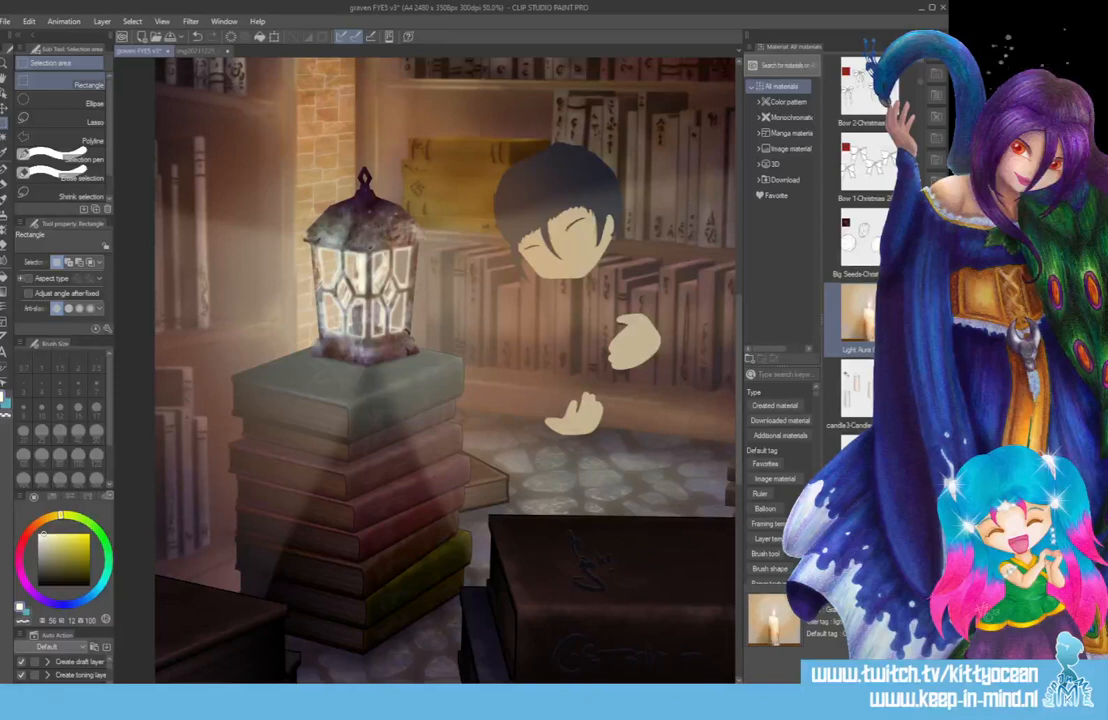
- Compare different looks of the nebula texture on the lantern and keep a subtle reddish-brown blend
key("ctrl+z")
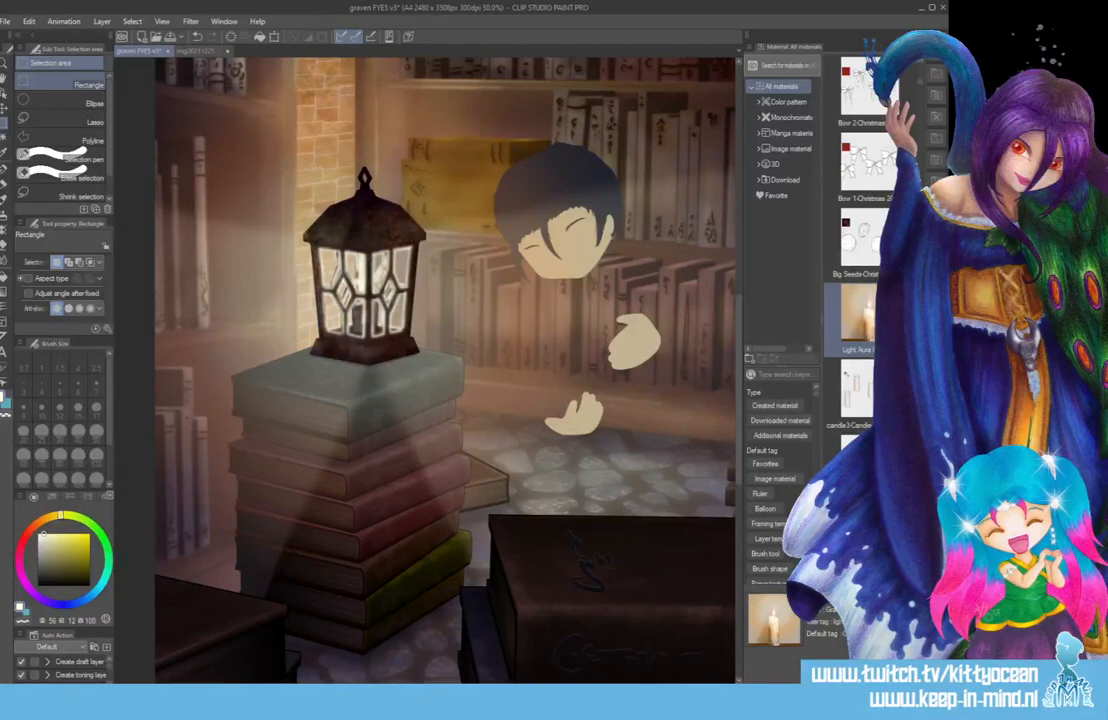
key("ctrl+y")
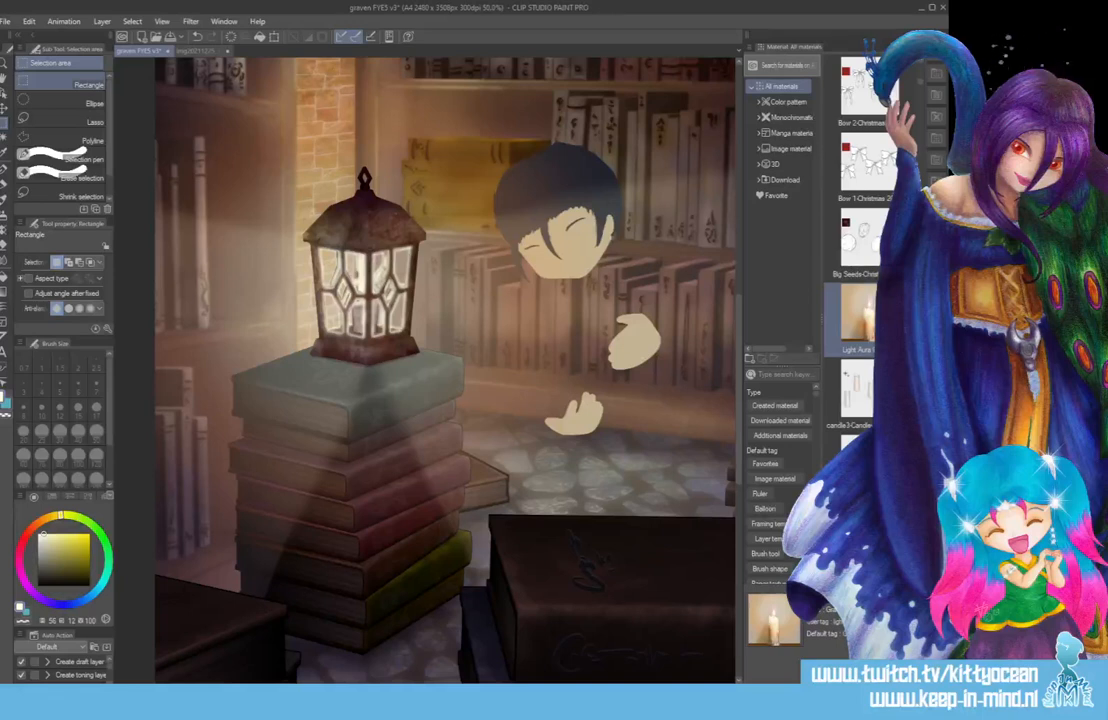
key("ctrl+z")
key("ctrl+y")
key("ctrl+y")
key("ctrl+z")
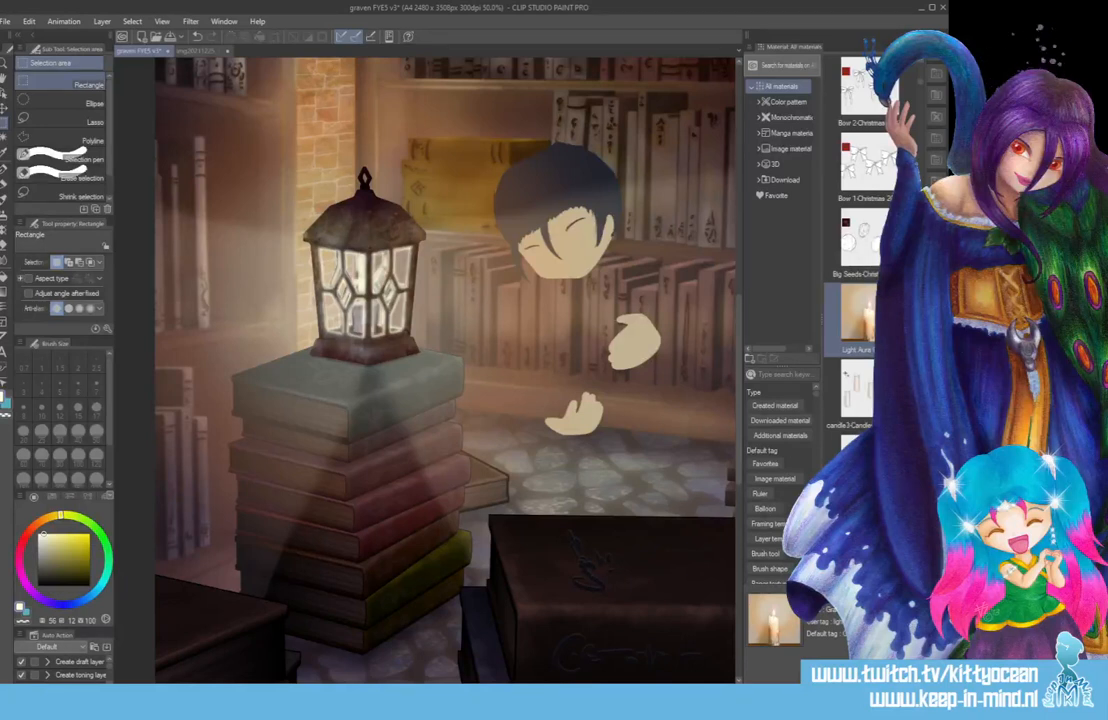
key("Return")
key("ctrl+z")
key("ctrl+y")
key("ctrl+z")
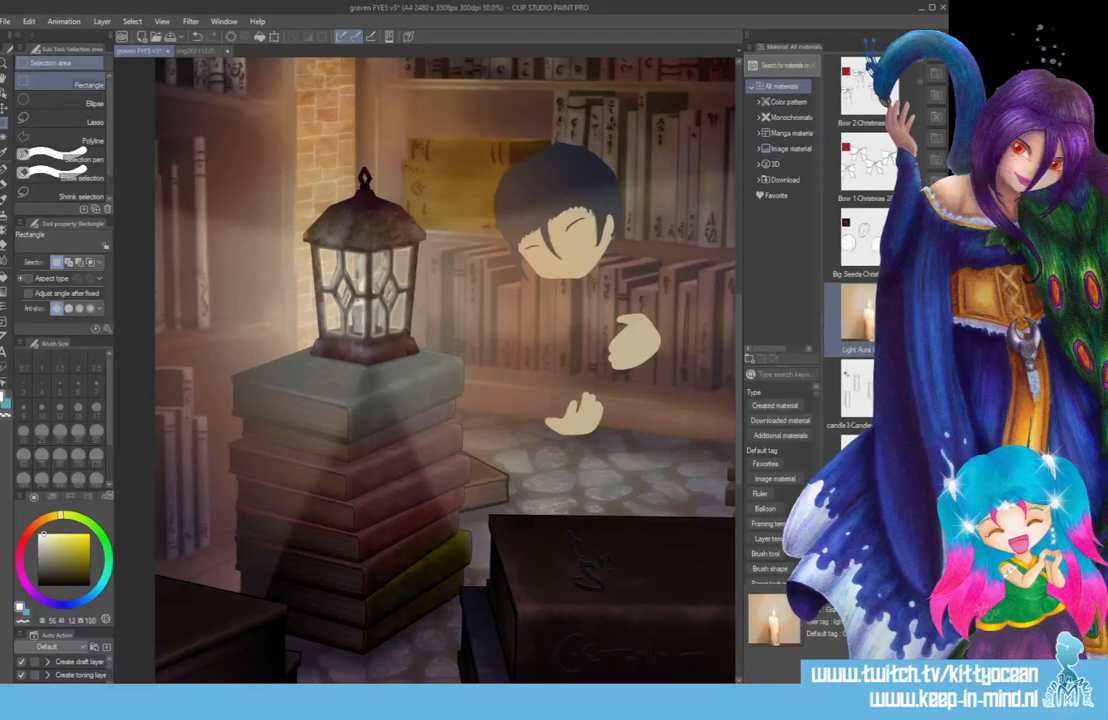
- Set the drawing colour to a dark blue-violet and try a G-pen line along the upper edge of the lantern's base
key("ctrl+plus")
key("ctrl+plus")
key("ctrl+plus")
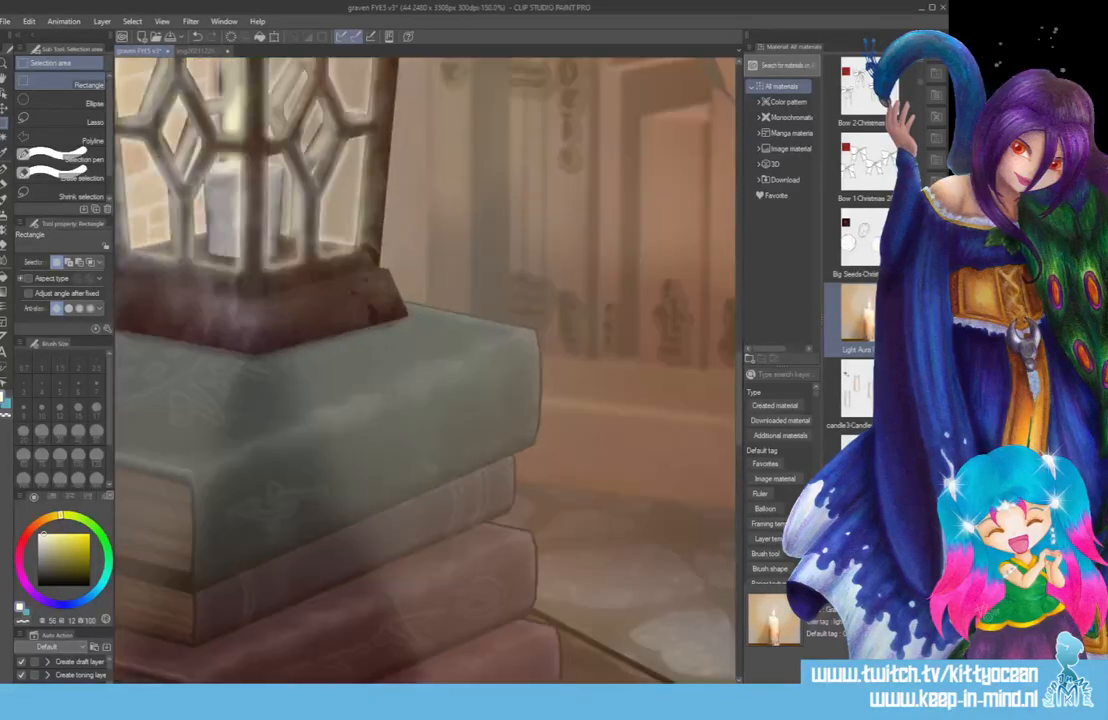
key("p")
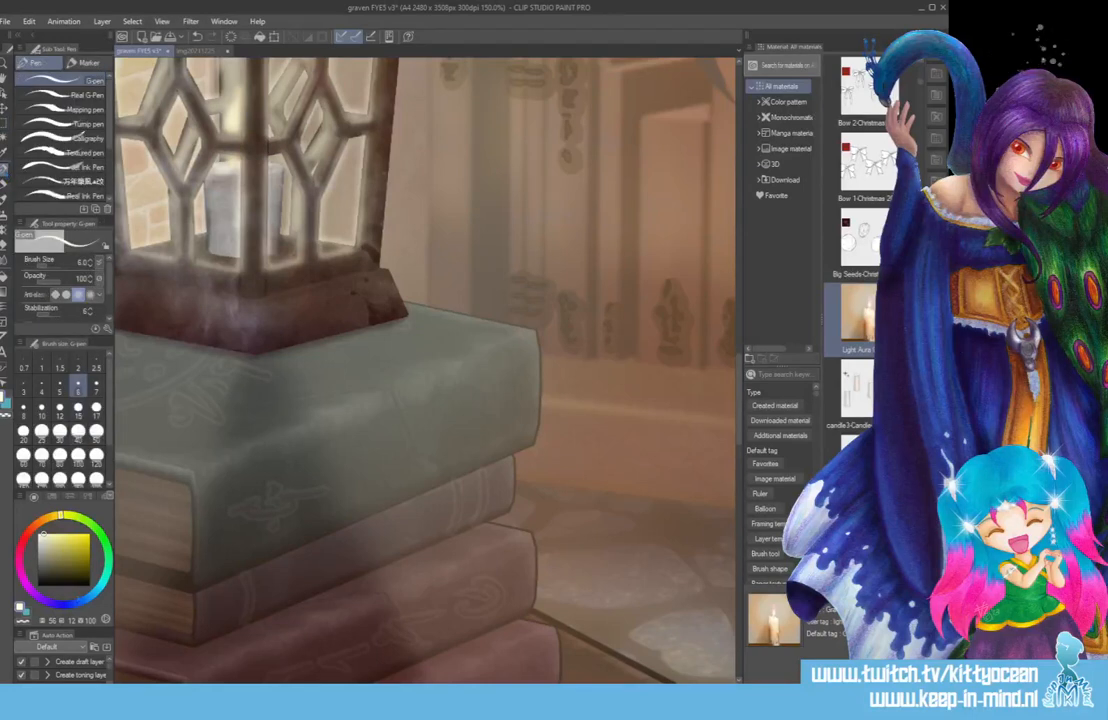
left_click(47, 600)
left_click(88, 567)
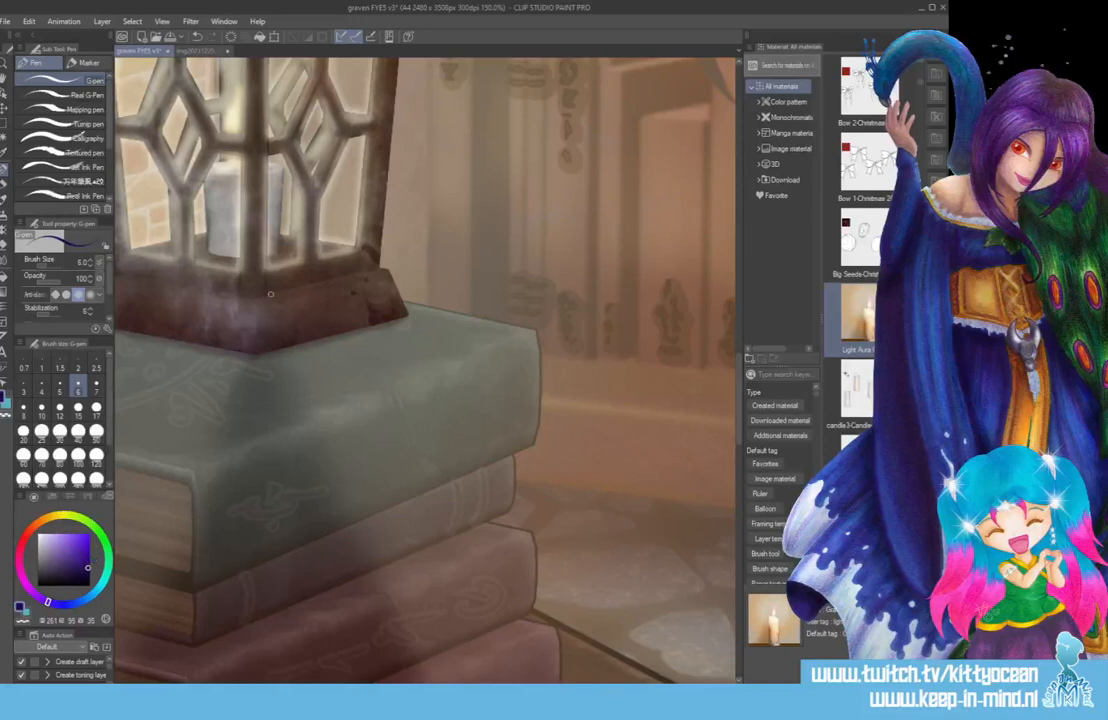
left_click_drag(268, 294, 377, 263)
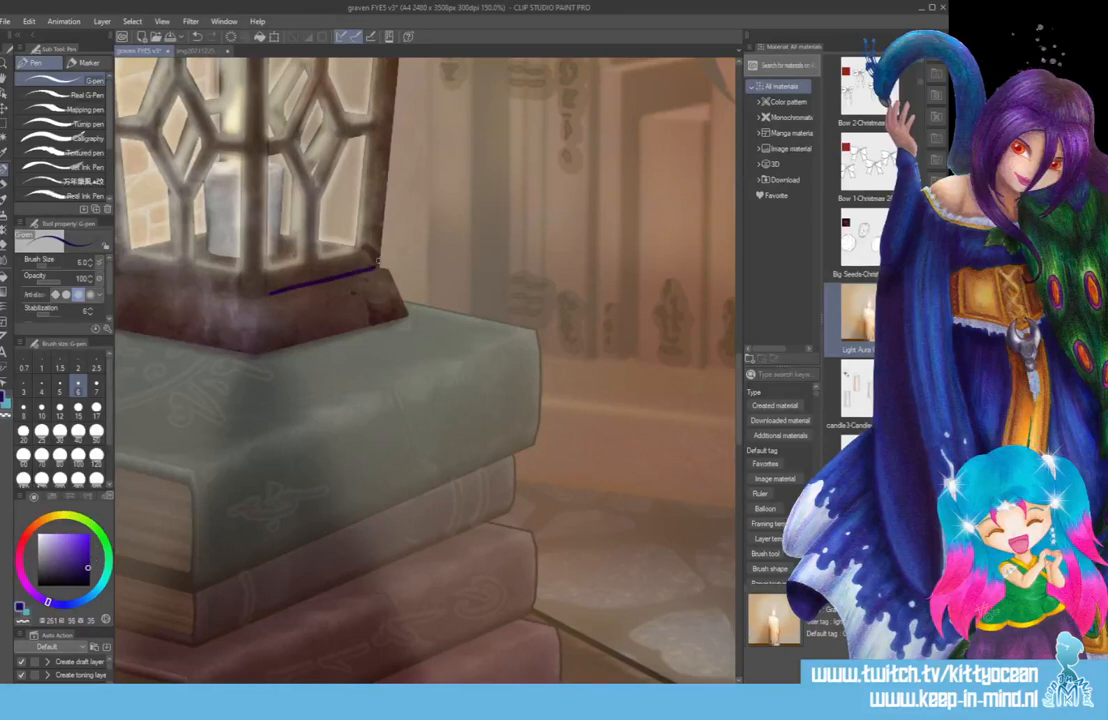
key("ctrl+z")
- Draw dark violet lines along the top of the lantern's base and the roof's lower edge with the Paint and apply brush at size 5
key("b")
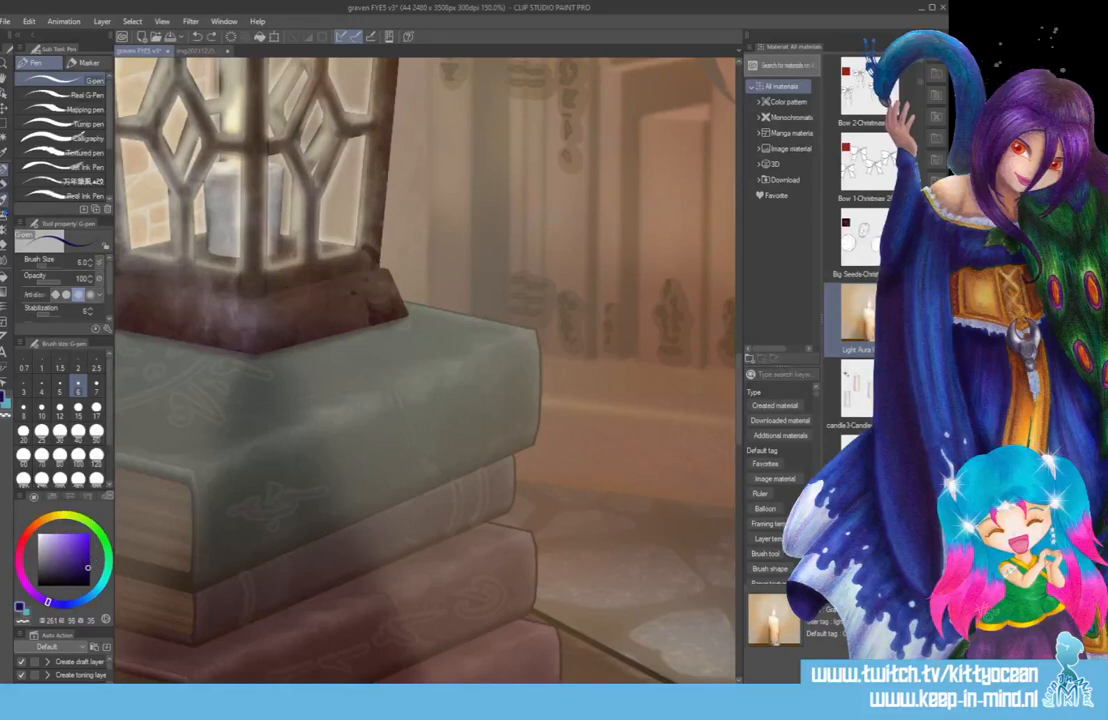
left_click(60, 386)
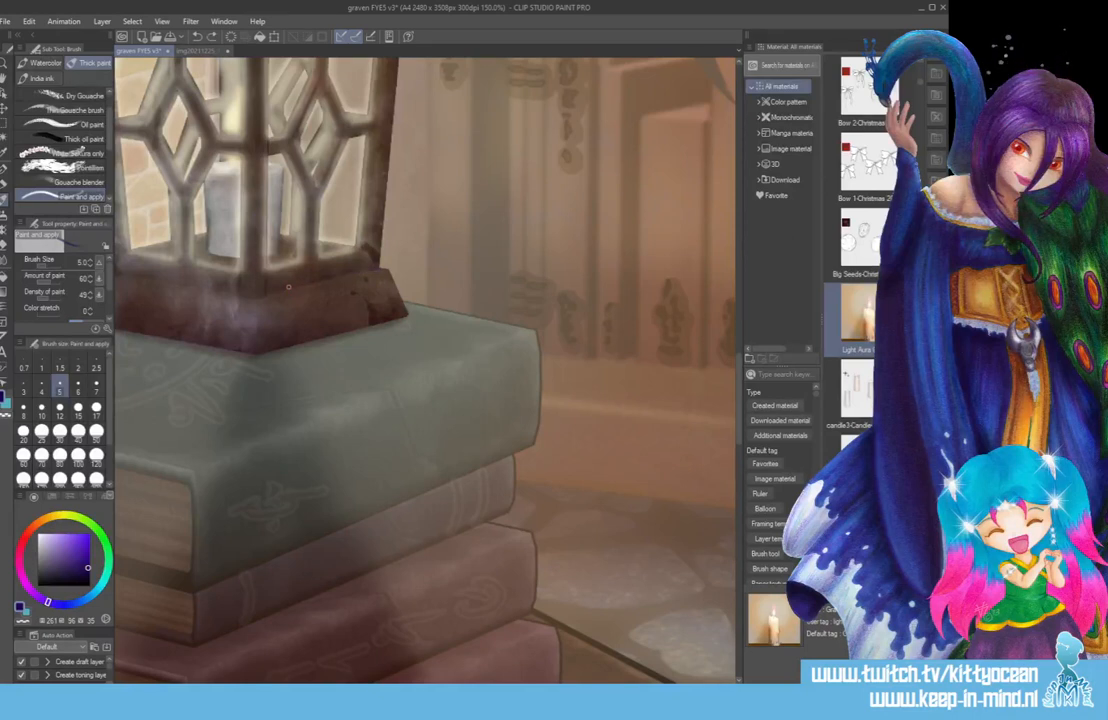
scroll(60, 140, "down", 5)
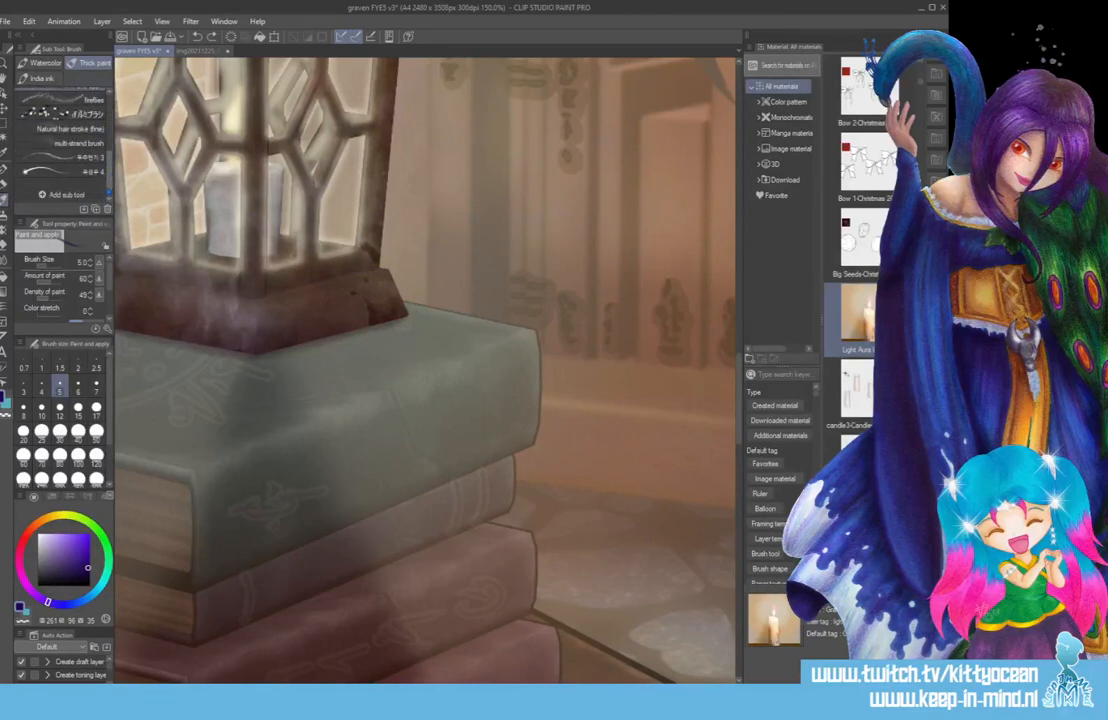
scroll(60, 140, "up", 5)
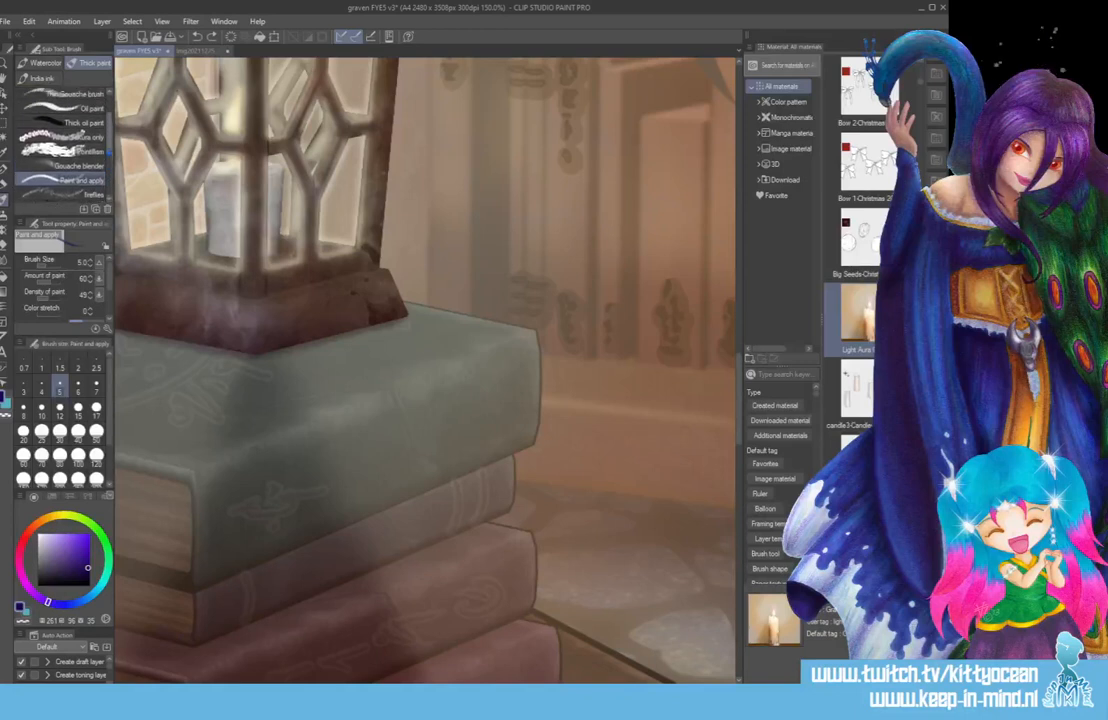
left_click_drag(270, 293, 368, 271)
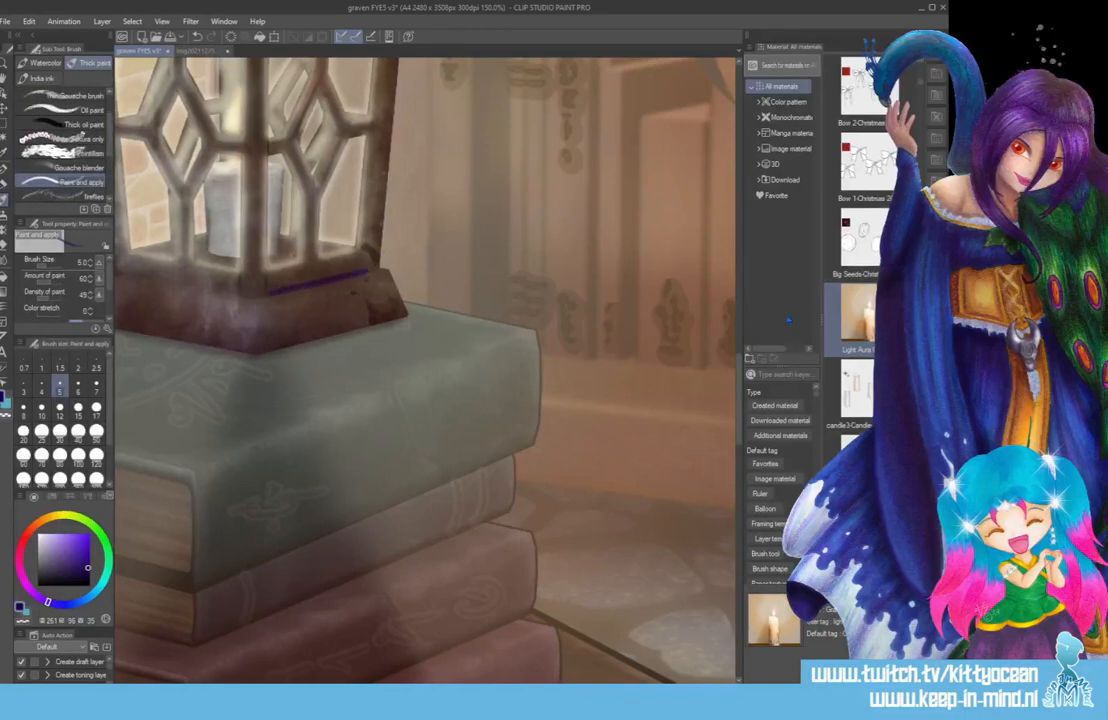
left_click(748, 35)
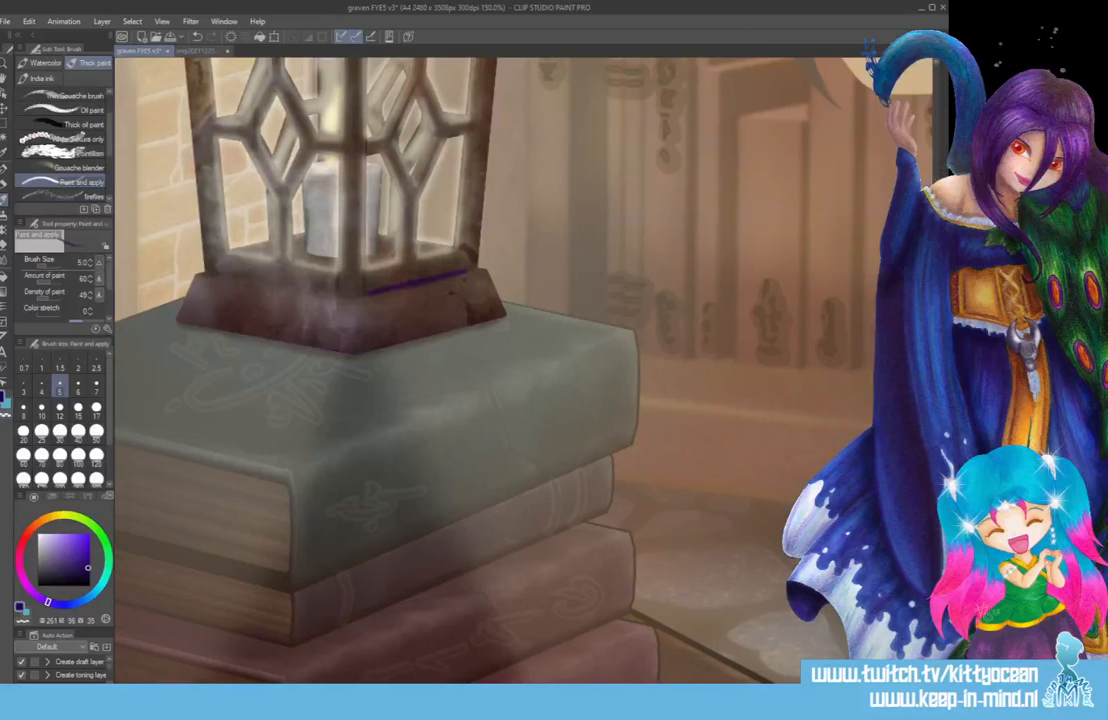
mouse_move(214, 275)
left_mouse_down()
mouse_move(342, 294)
mouse_move(371, 272)
left_mouse_up()
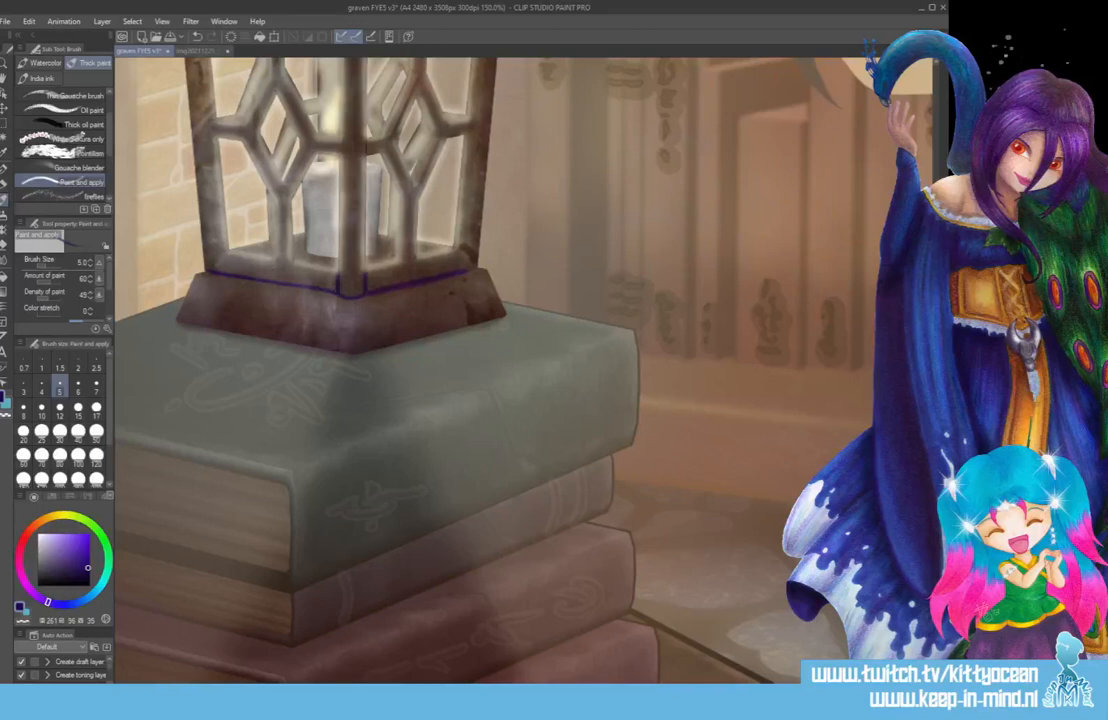
scroll(450, 370, "up", 5)
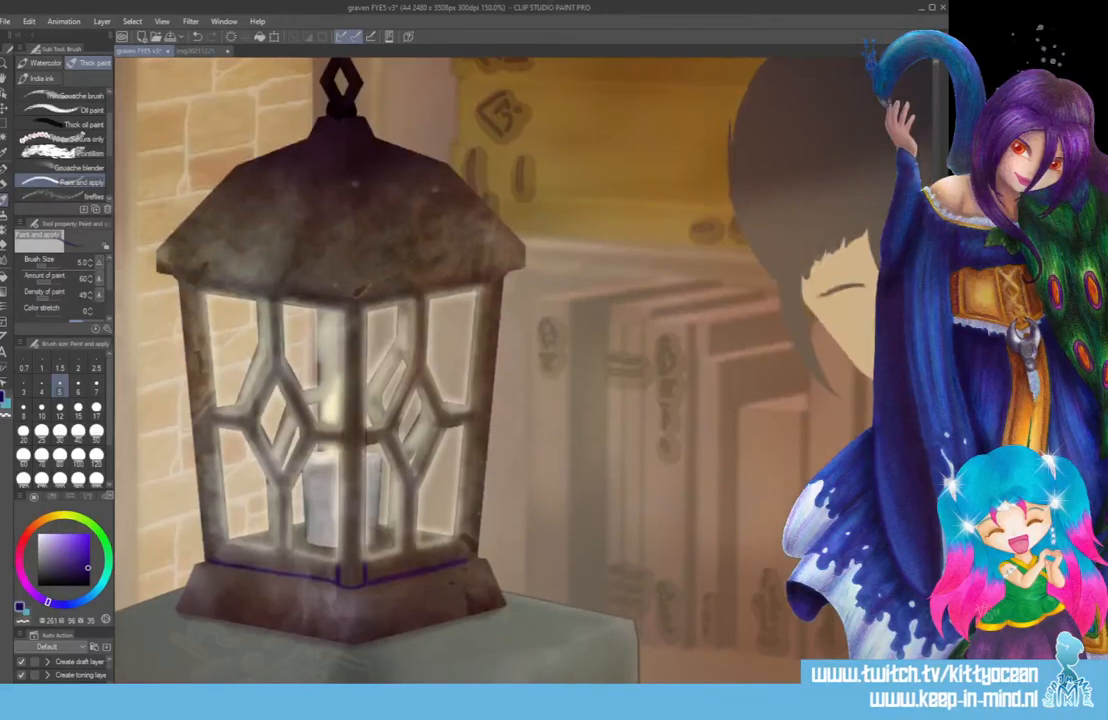
mouse_move(158, 268)
left_mouse_down()
mouse_move(354, 297)
mouse_move(524, 267)
left_mouse_up()
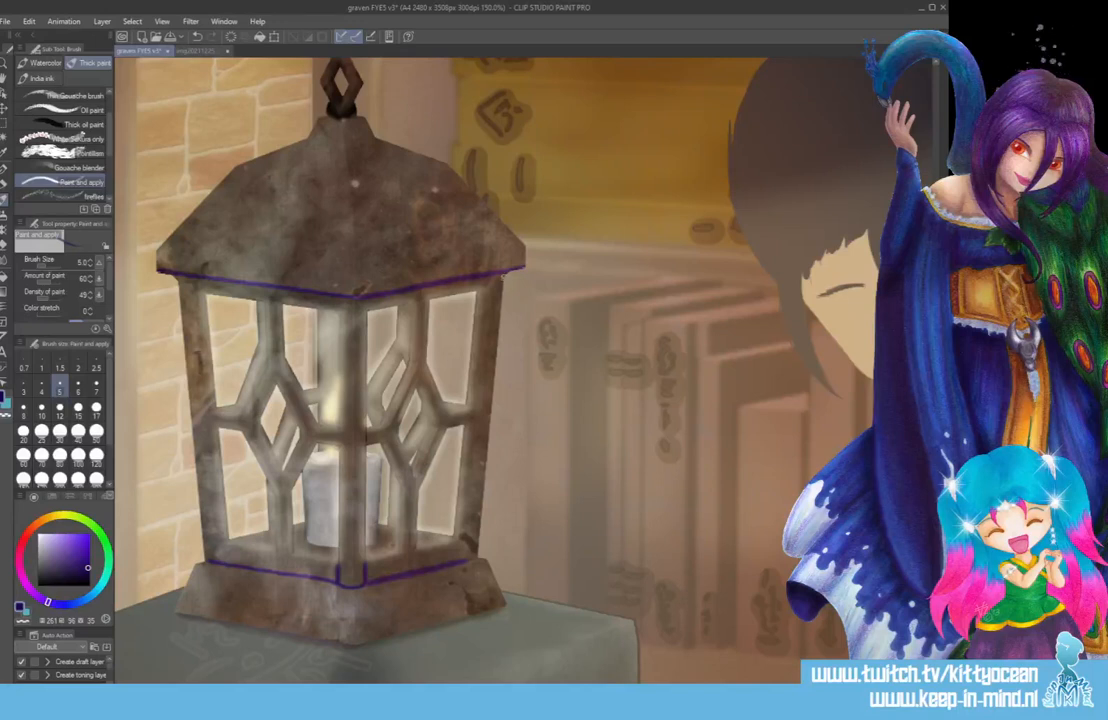
- Draw dark violet lines along the lantern body's corner edges, the lattice bars and the base's front and lower edges
left_click_drag(504, 272, 476, 543)
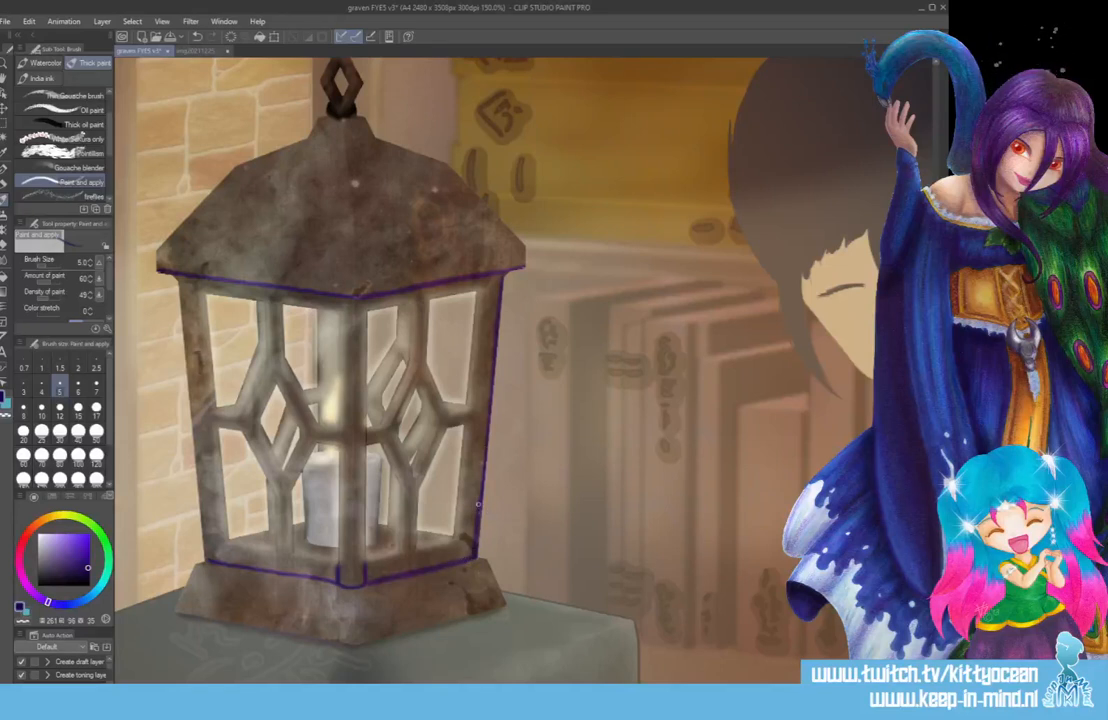
key("ctrl+z")
left_click_drag(355, 300, 352, 635)
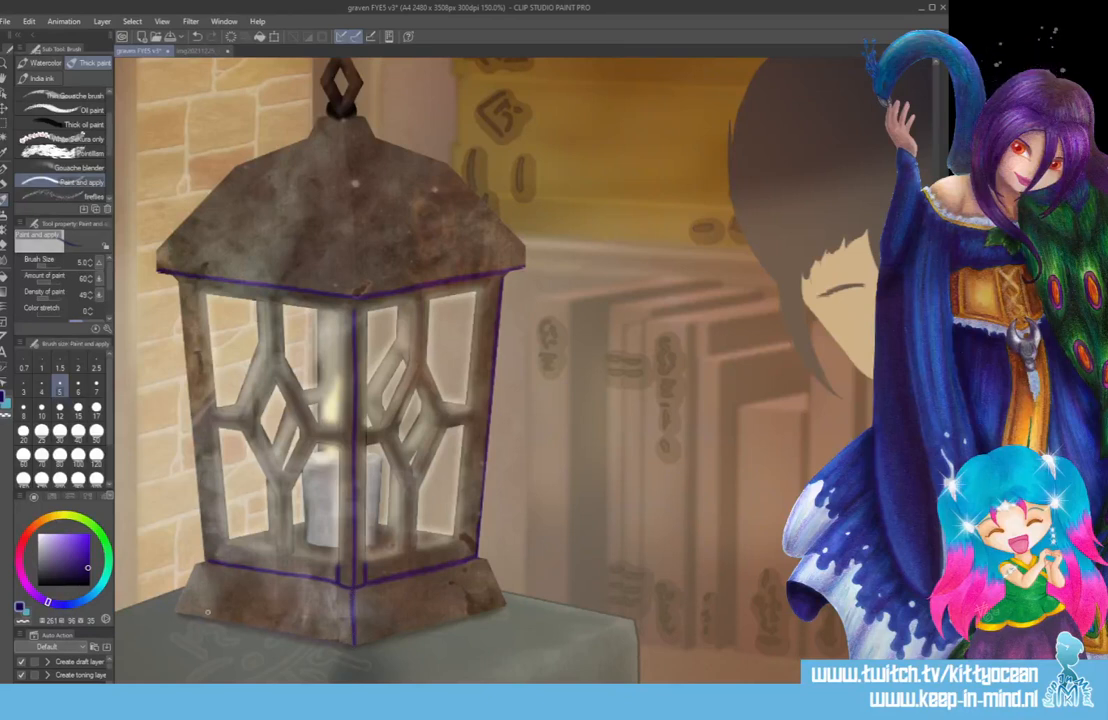
mouse_move(177, 607)
left_mouse_down()
mouse_move(346, 642)
mouse_move(354, 633)
mouse_move(352, 643)
mouse_move(505, 605)
mouse_move(437, 622)
mouse_move(507, 604)
left_mouse_up()
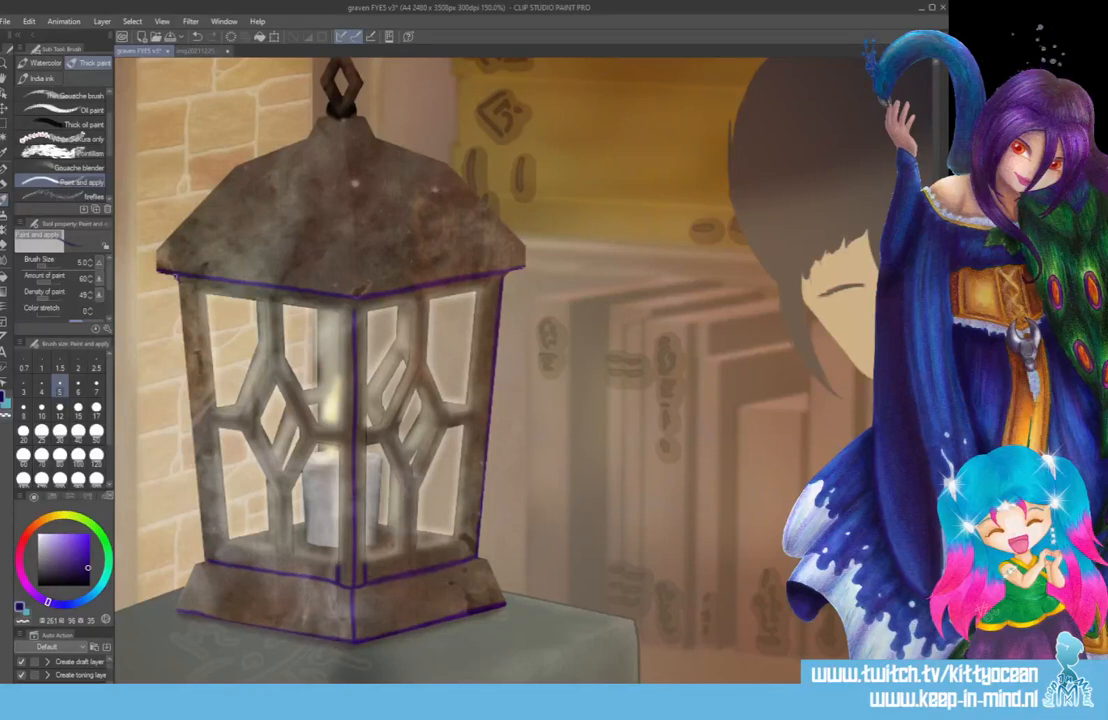
left_click_drag(182, 285, 204, 545)
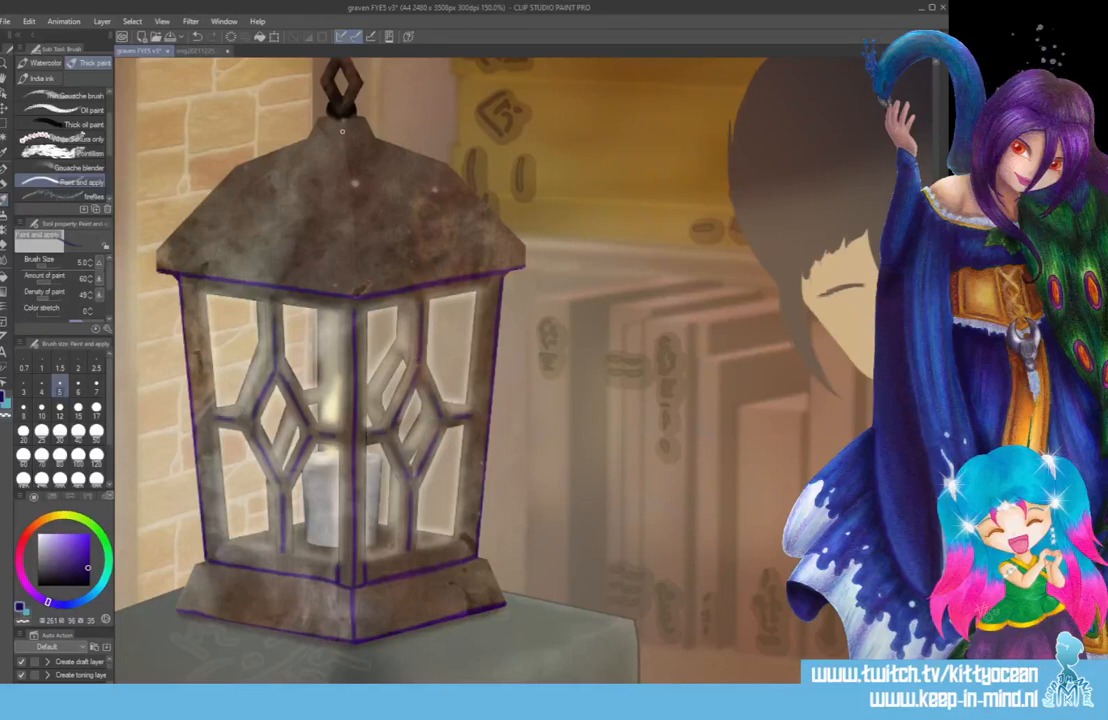
- Draw dark violet lines down the roof's centre ridge, along its sloping outer edges and around the base of its cap
left_click_drag(342, 130, 353, 297)
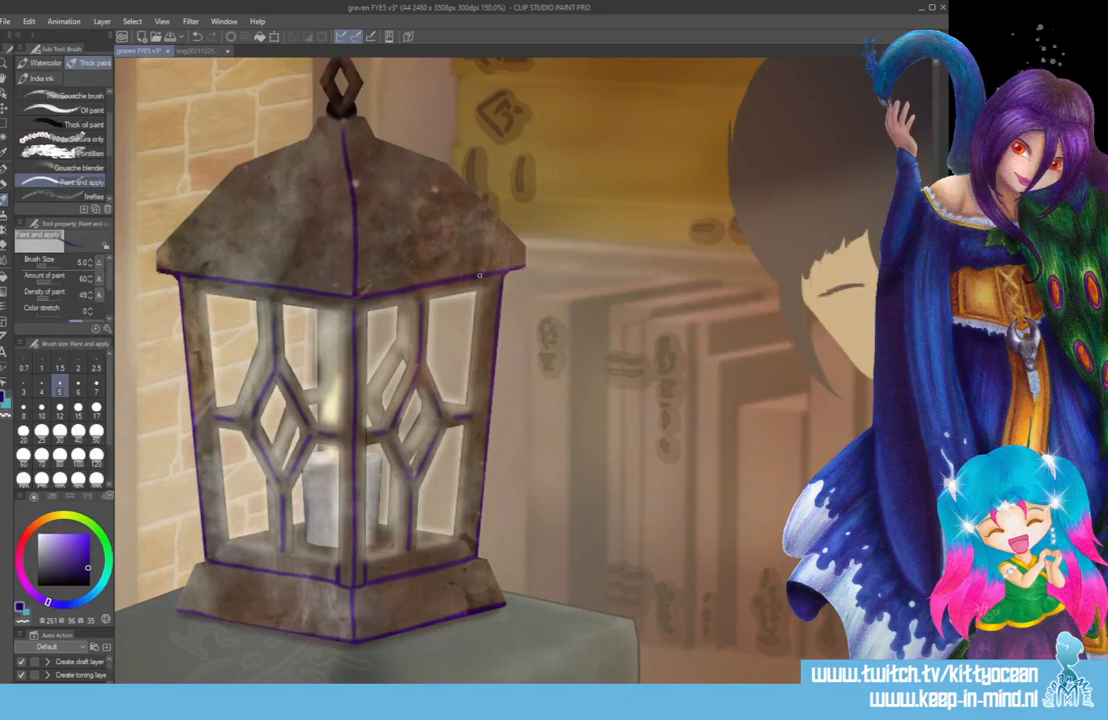
mouse_move(161, 246)
left_mouse_down()
mouse_move(268, 143)
mouse_move(314, 130)
mouse_move(372, 134)
left_mouse_up()
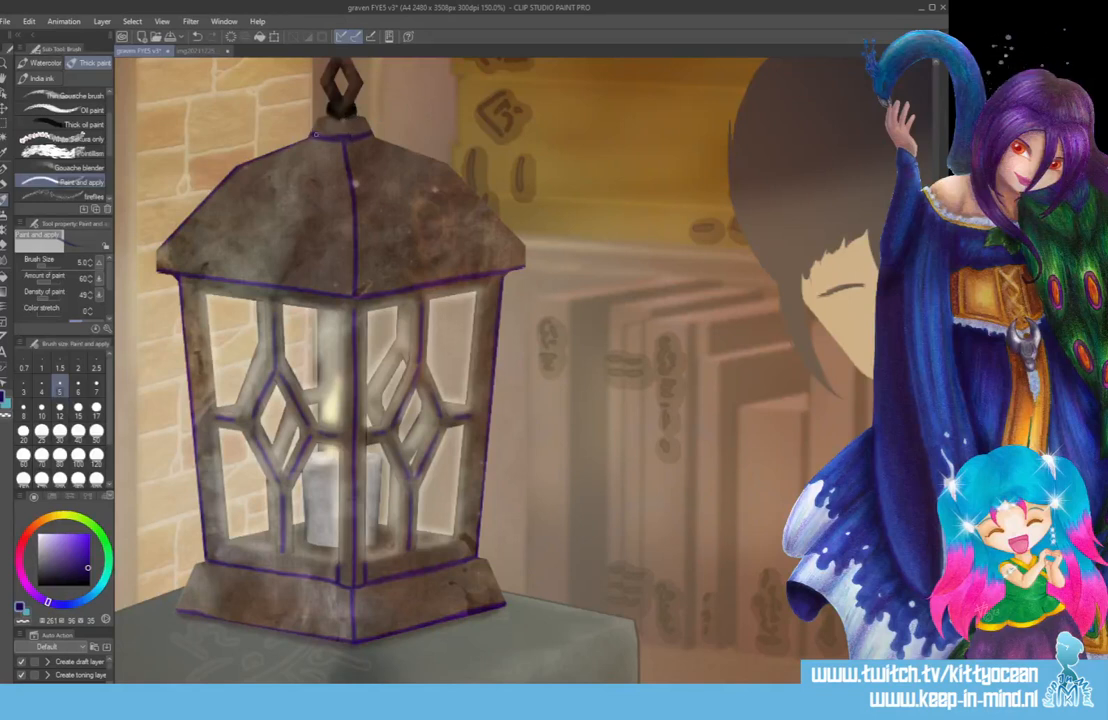
left_click_drag(321, 115, 484, 205)
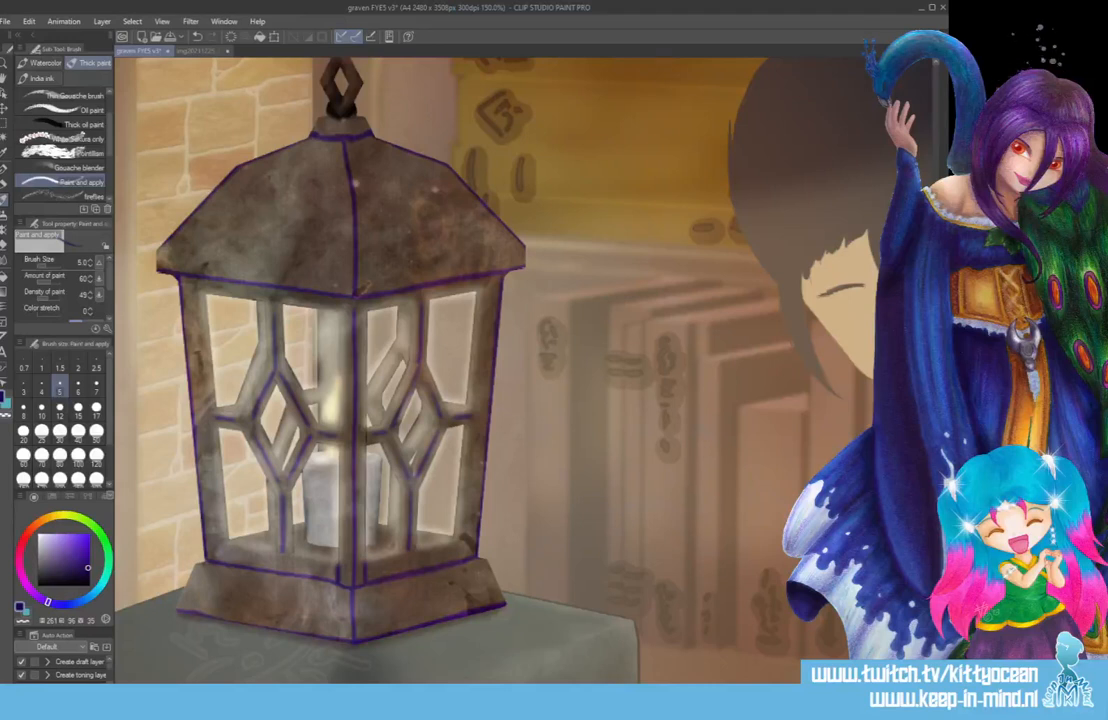
- Apply a Gaussian blur of strength 6 to the violet edge lines and blend them subtly into the lantern's metal
left_click(190, 21)
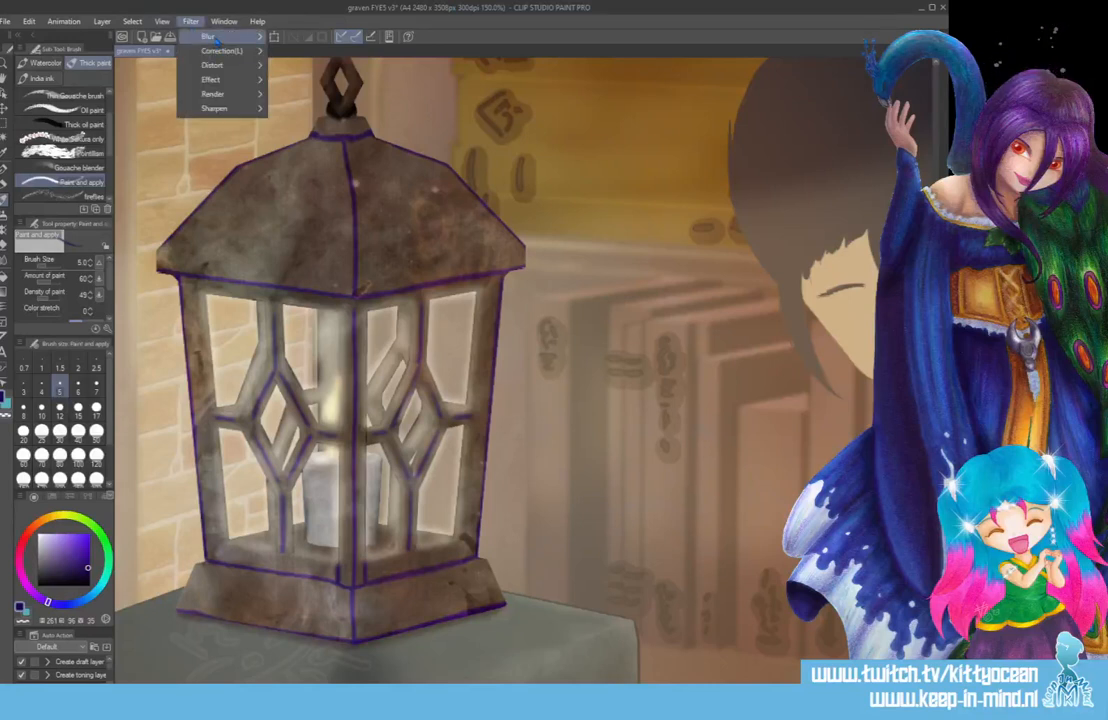
mouse_move(188, 38)
left_click(312, 67)
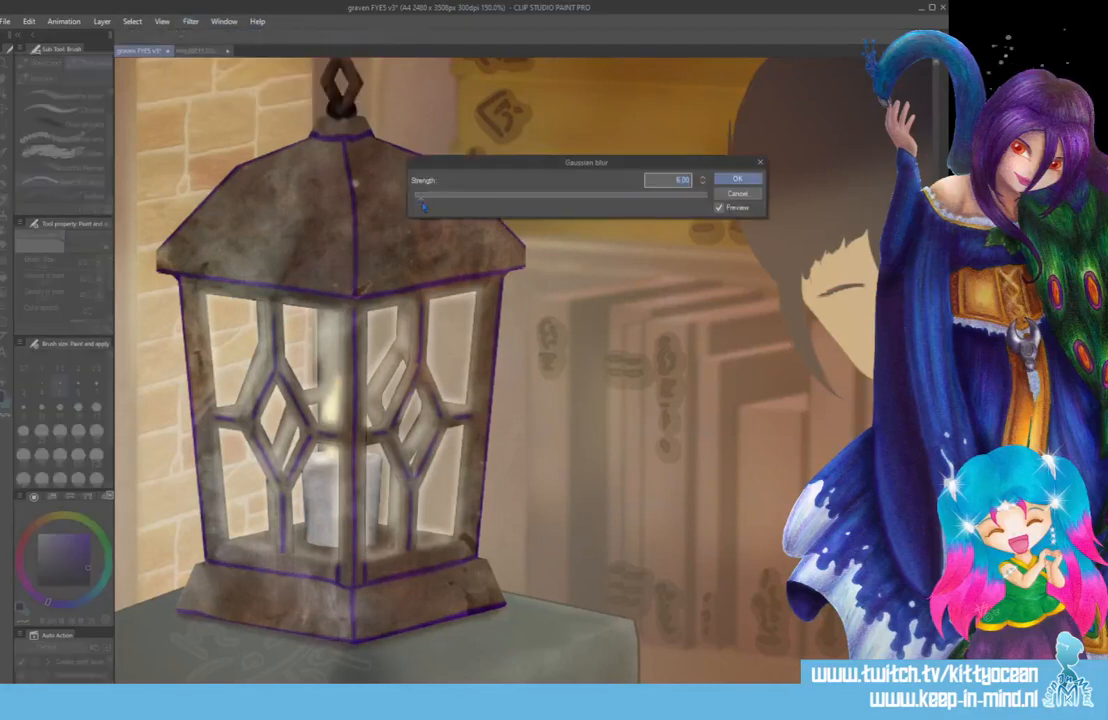
key("Return")
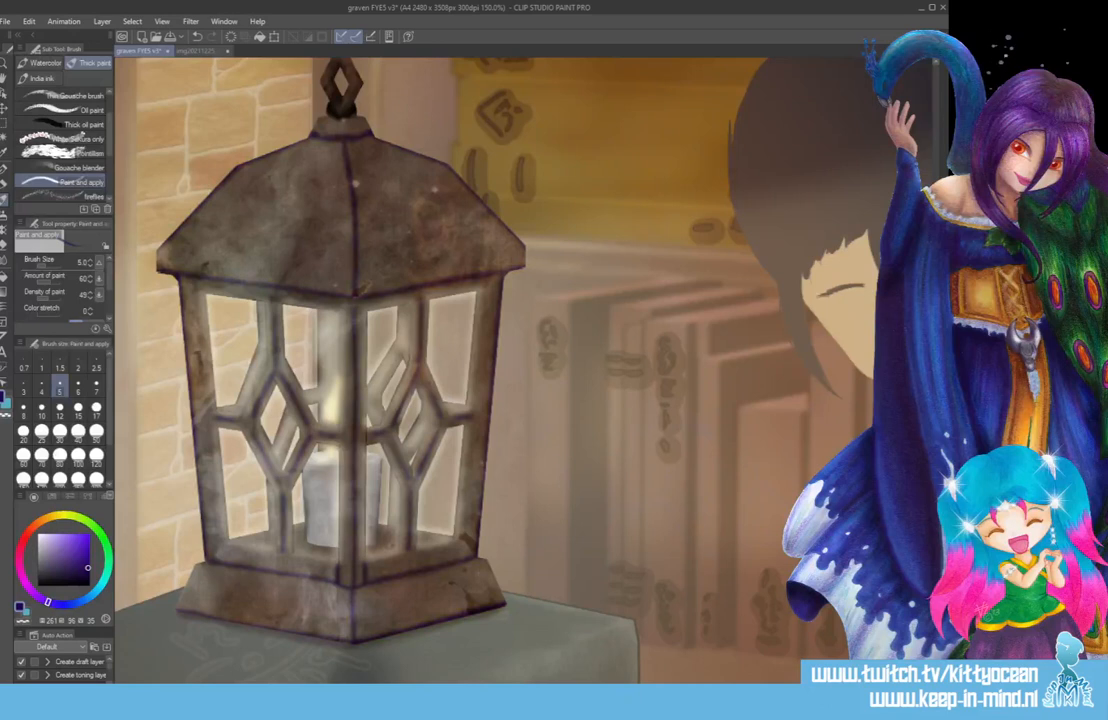
key("ctrl+z")
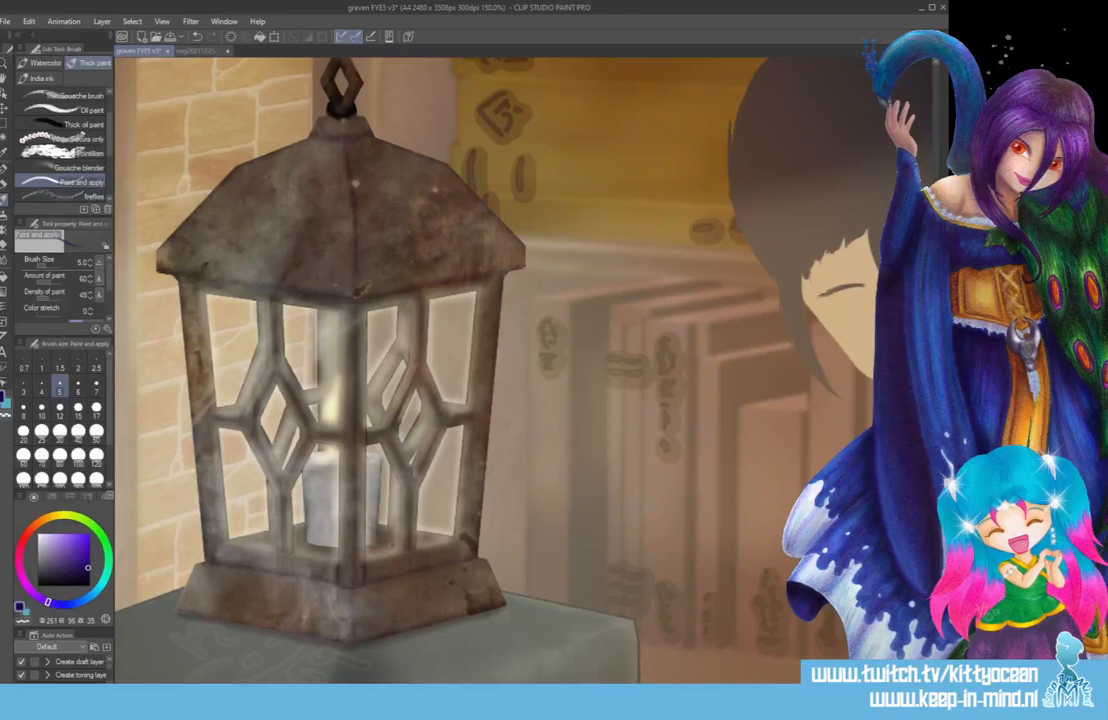
key("ctrl+z")
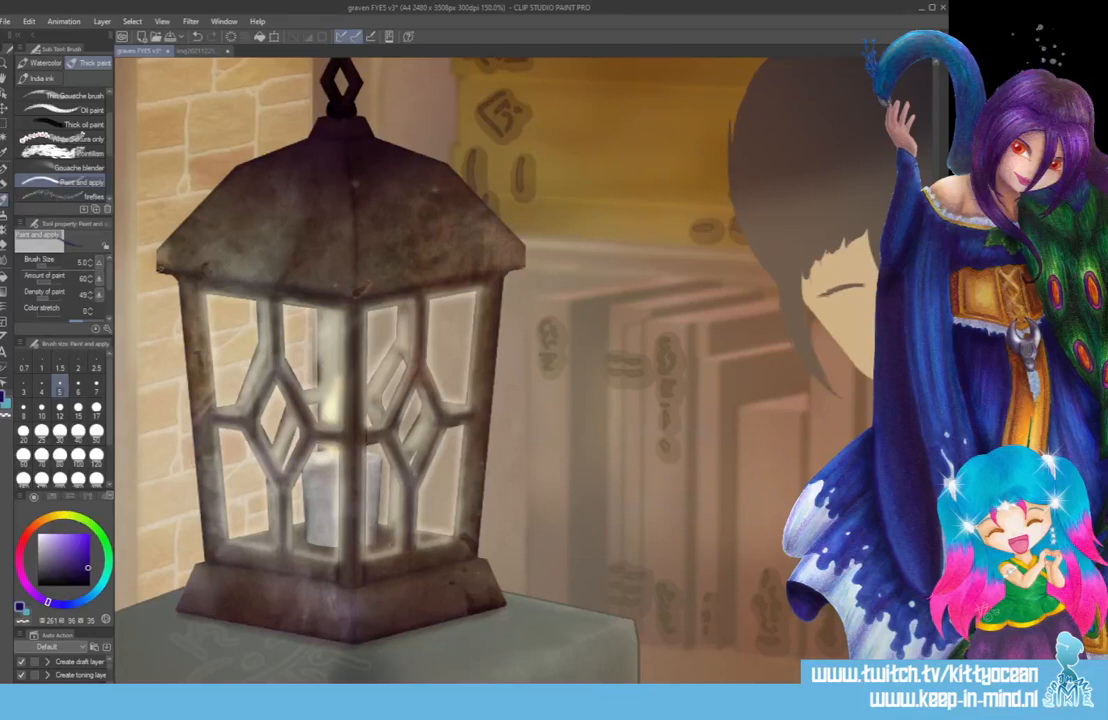
- Add a dark violet shadow line along the roof's lower edge, and a thin pale yellow-white highlight along the same edge
mouse_move(176, 271)
left_mouse_down()
mouse_move(352, 297)
mouse_move(524, 269)
left_mouse_up()
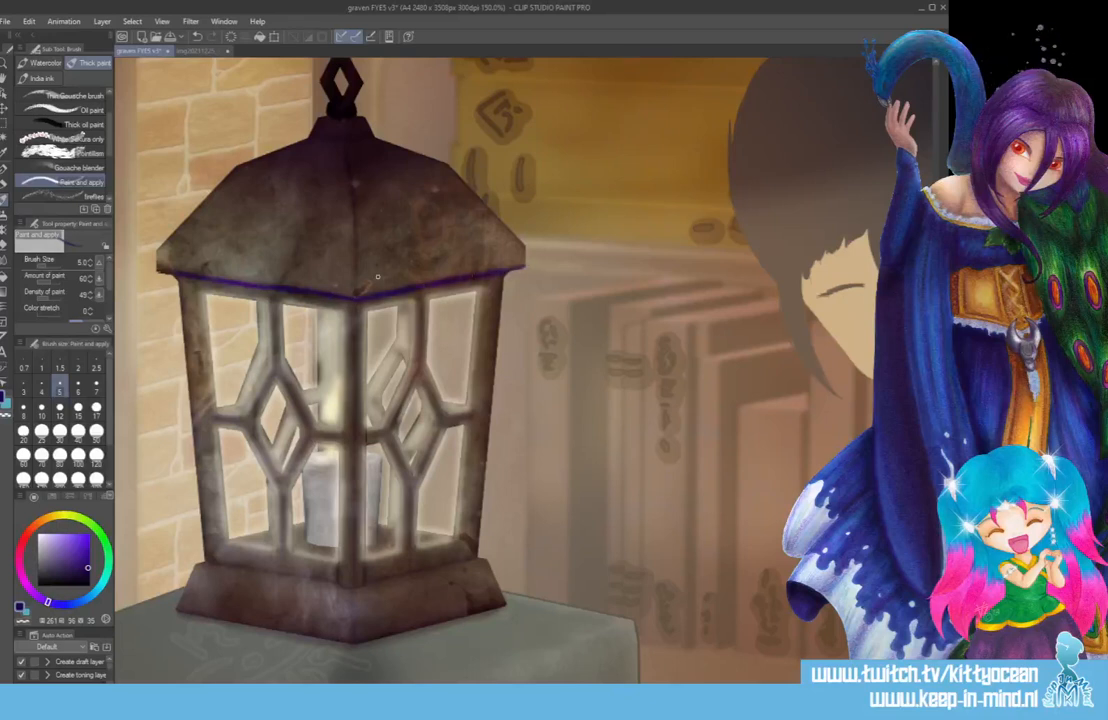
mouse_move(158, 266)
left_mouse_down()
mouse_move(361, 295)
mouse_move(332, 297)
mouse_move(524, 267)
left_mouse_up()
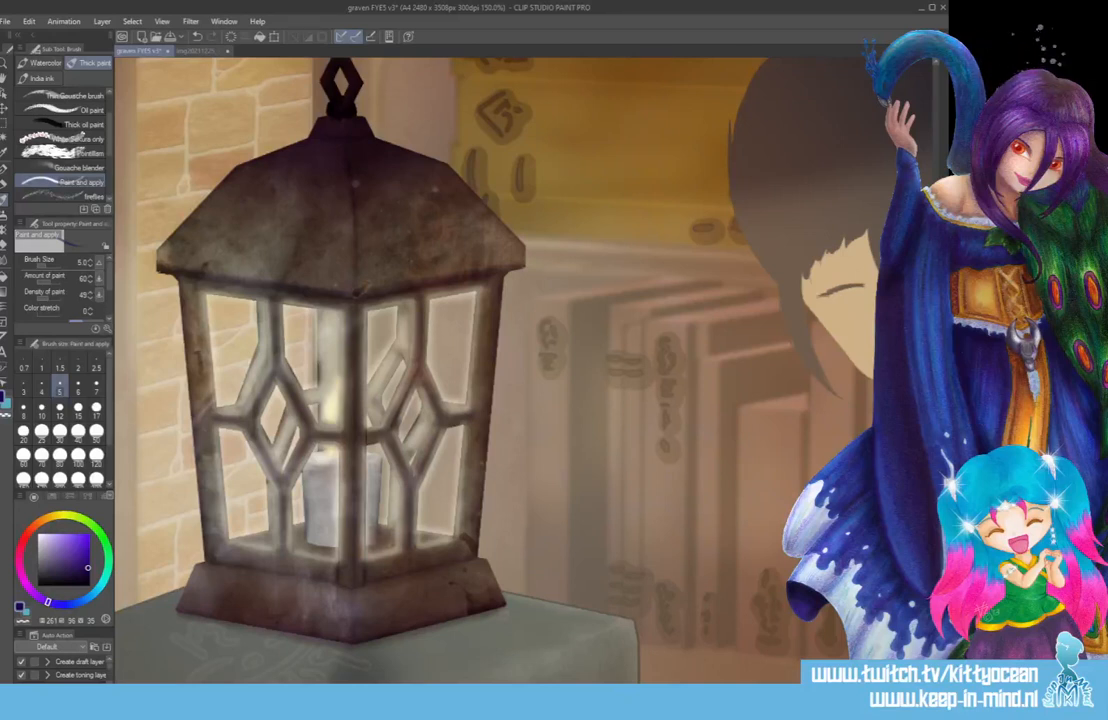
key("x")
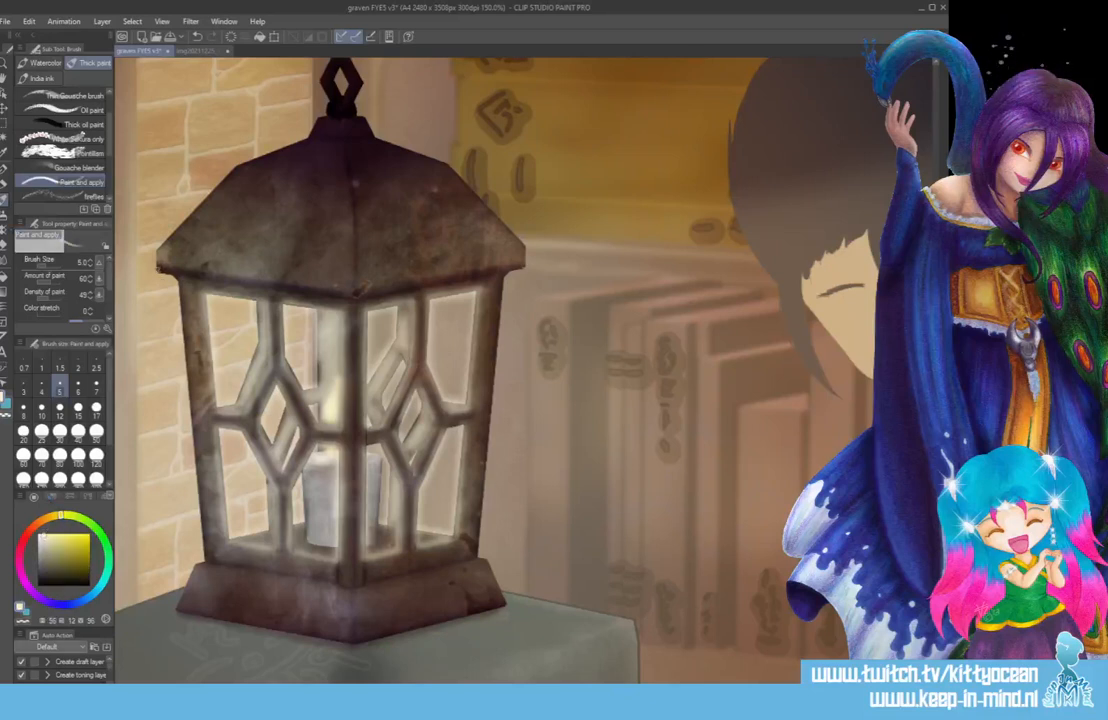
mouse_move(157, 266)
left_mouse_down()
mouse_move(362, 298)
mouse_move(523, 270)
left_mouse_up()
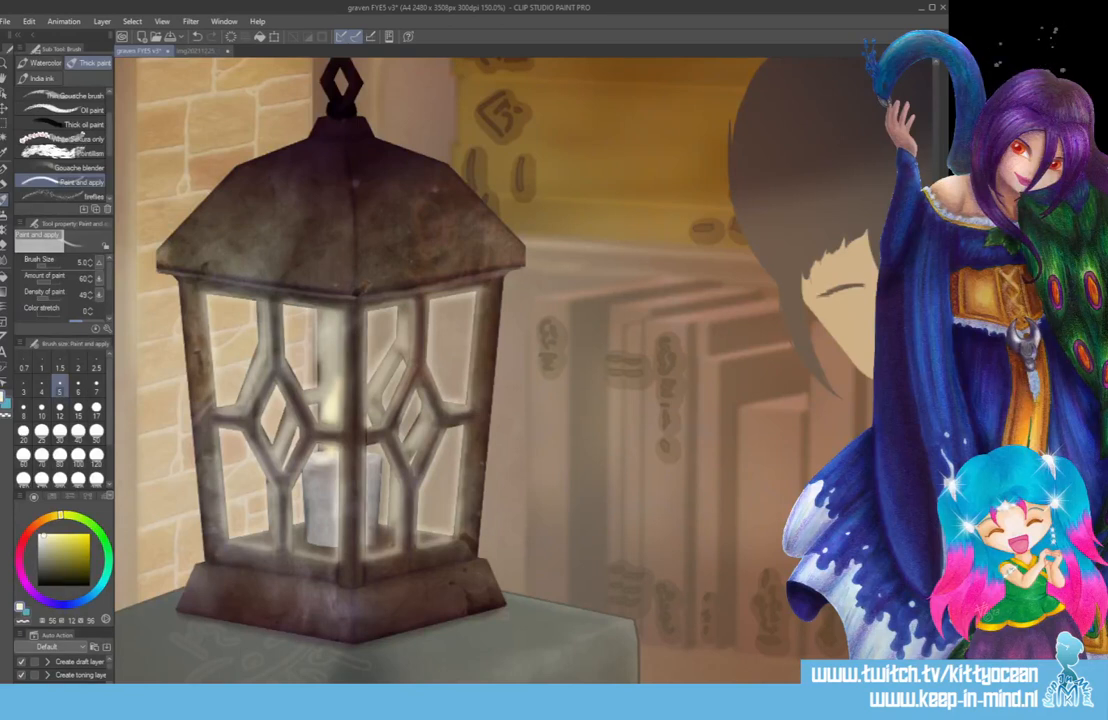
- Paint black contact-shadow lines along the lower edge of the lantern's base and choose the Finger tip blender at size 15 for smoothing
left_click(90, 585)
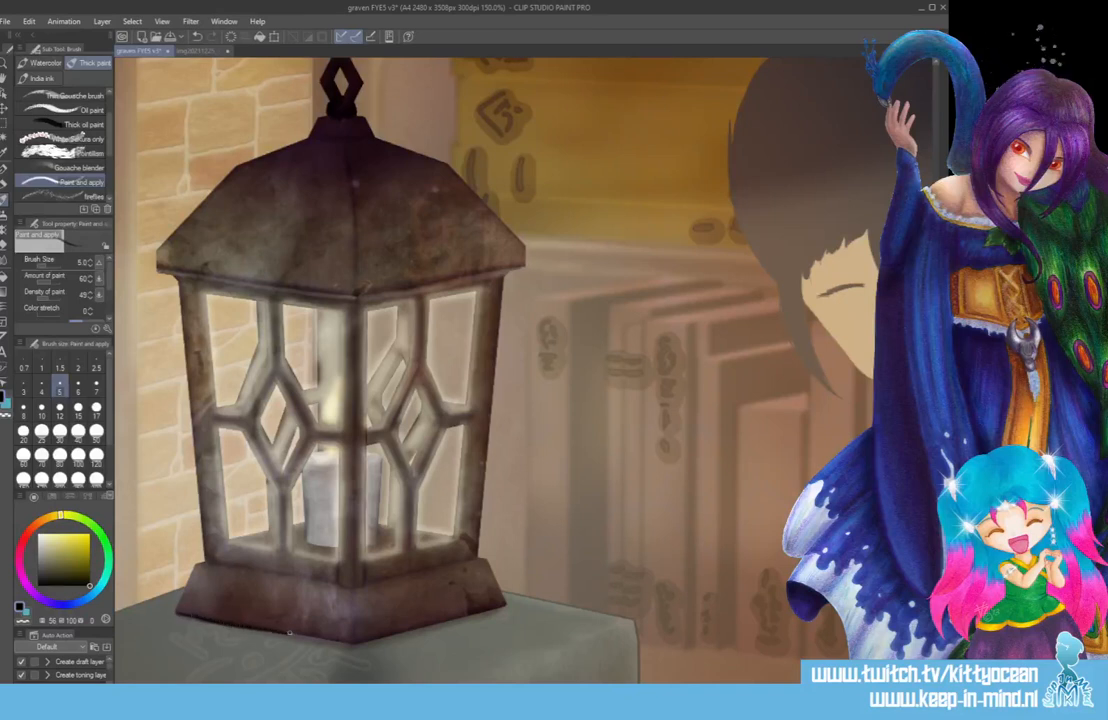
mouse_move(250, 549)
left_mouse_down()
mouse_move(316, 561)
mouse_move(437, 524)
left_mouse_up()
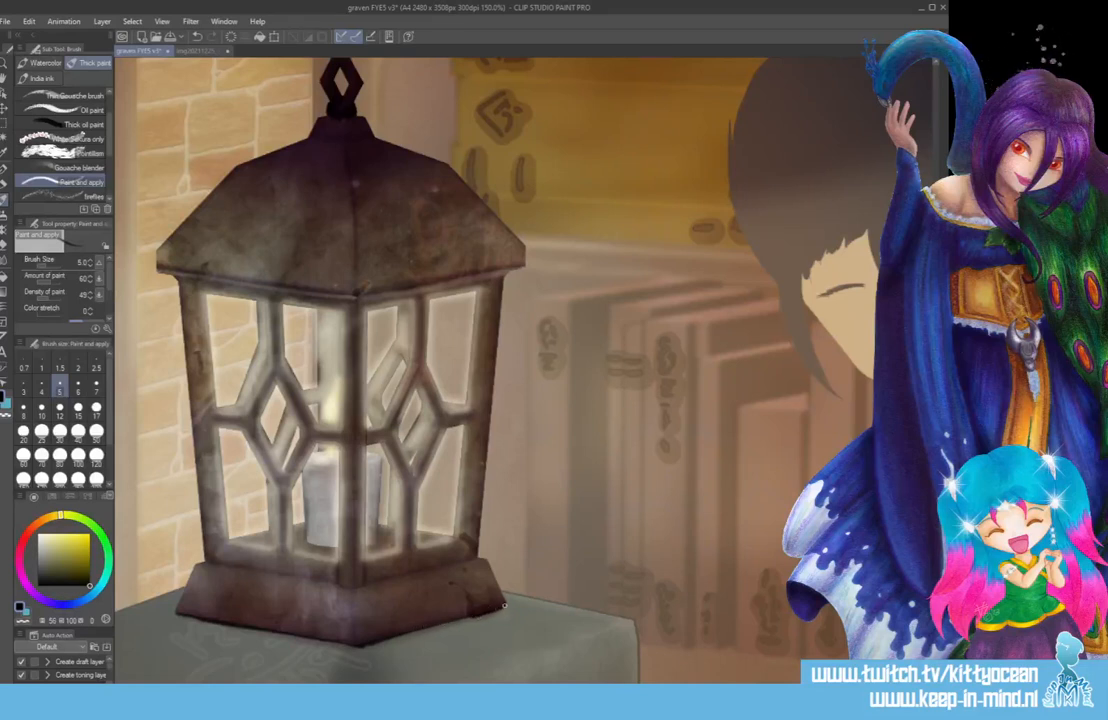
mouse_move(504, 605)
left_mouse_down()
mouse_move(359, 621)
mouse_move(181, 612)
left_mouse_up()
left_click_drag(210, 620, 361, 640)
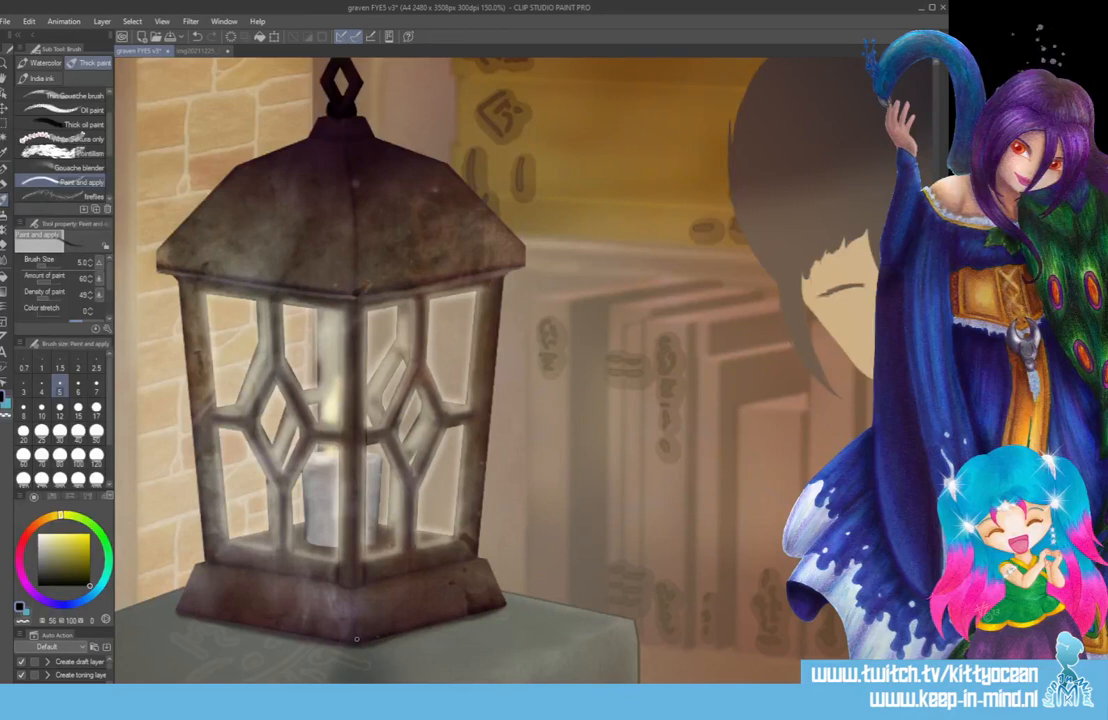
left_click_drag(357, 641, 481, 610)
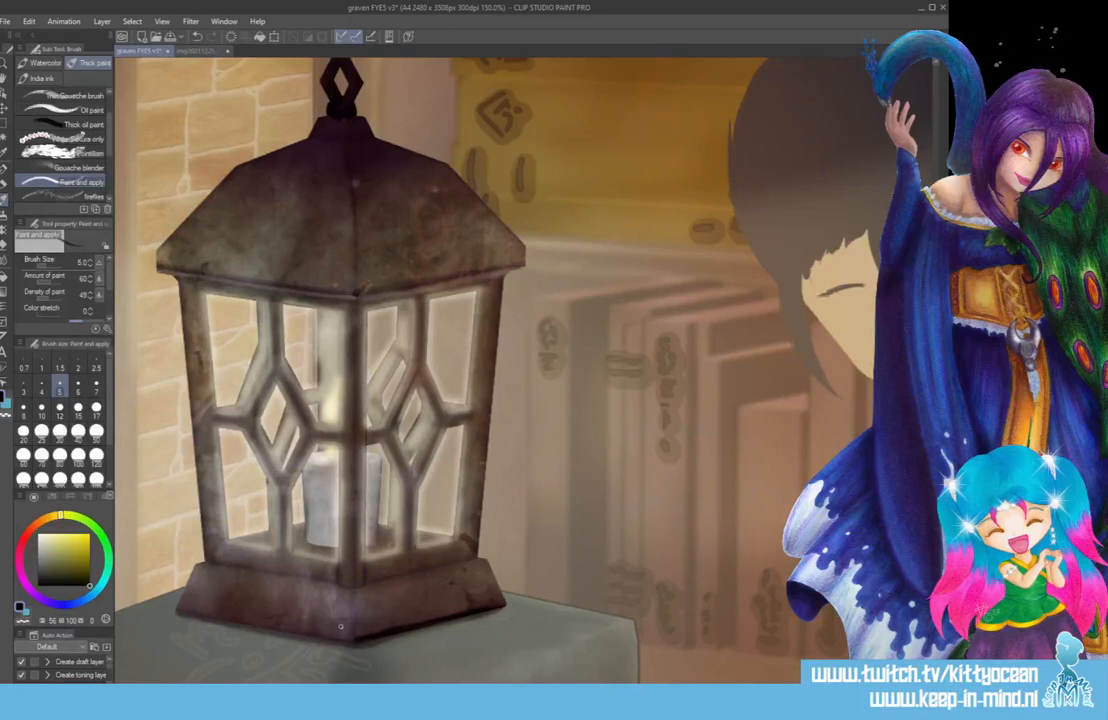
left_click_drag(188, 610, 328, 640)
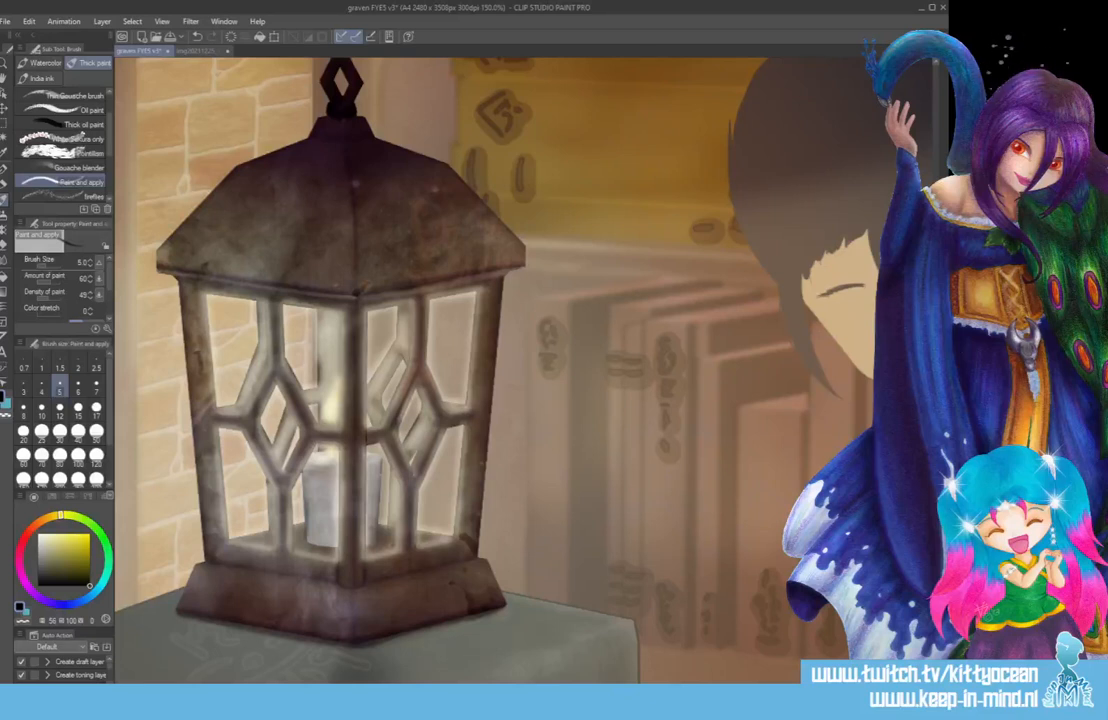
left_click(4, 226)
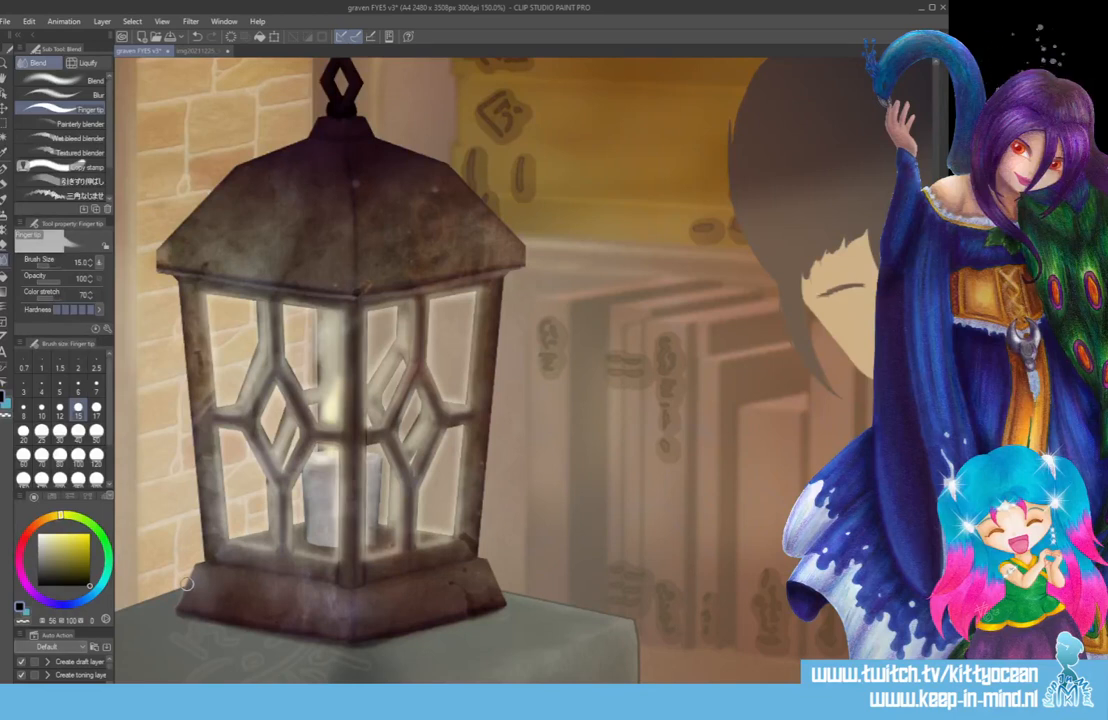
- Adjust the lantern's colours with Hue/Saturation/Luminosity, setting saturation to -35 and luminosity to 13
scroll(186, 583, "down", 1)
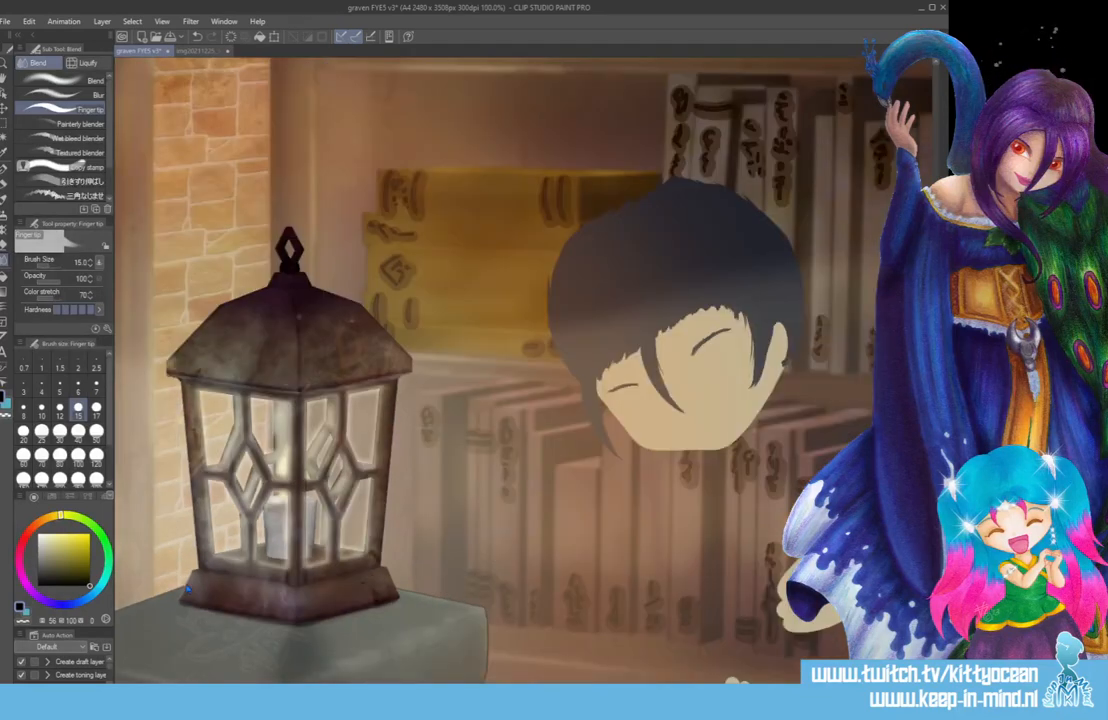
scroll(186, 589, "down", 1)
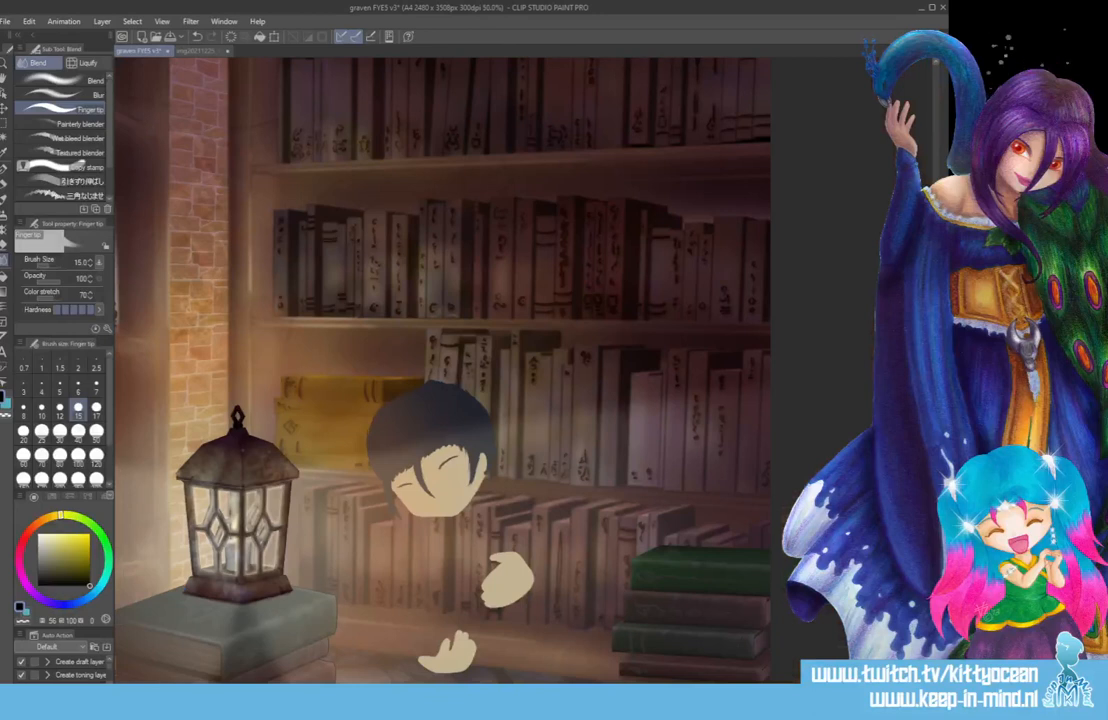
key("ctrl+minus")
key("ctrl+minus")
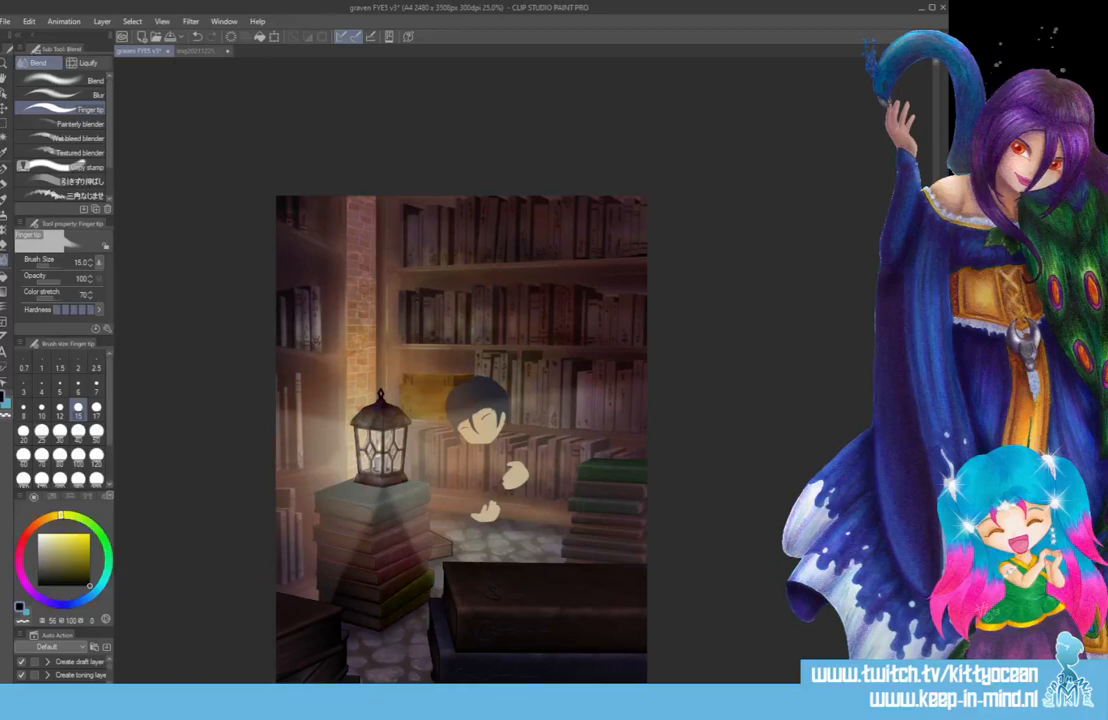
key("ctrl+u")
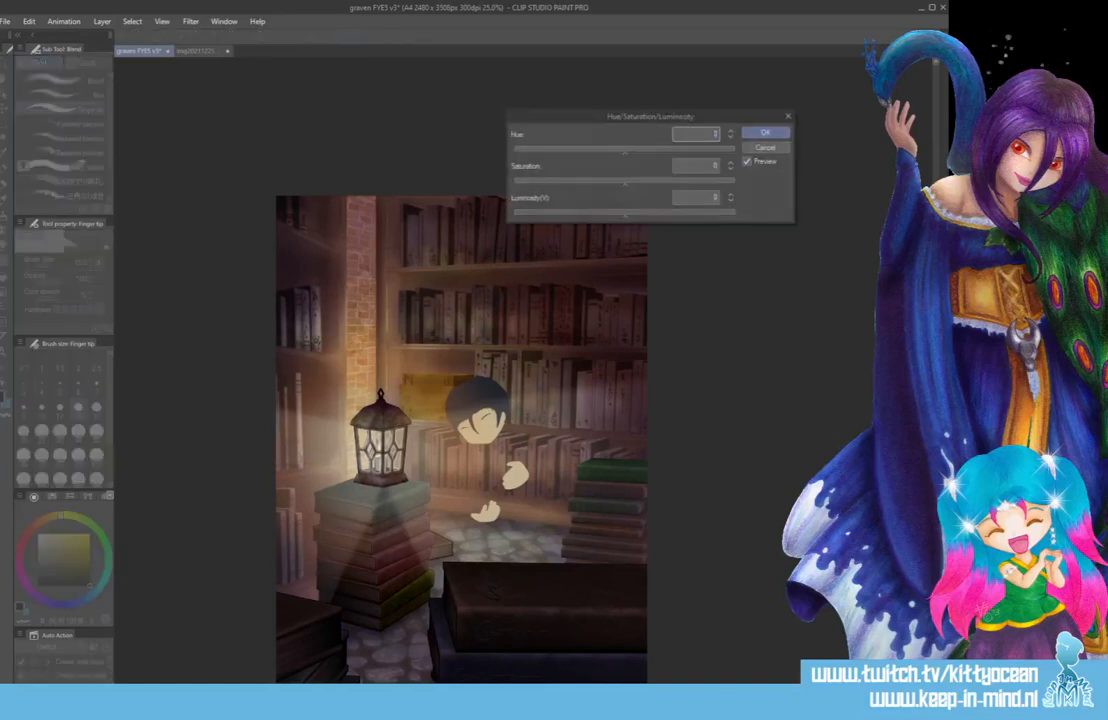
left_click_drag(651, 221, 646, 218)
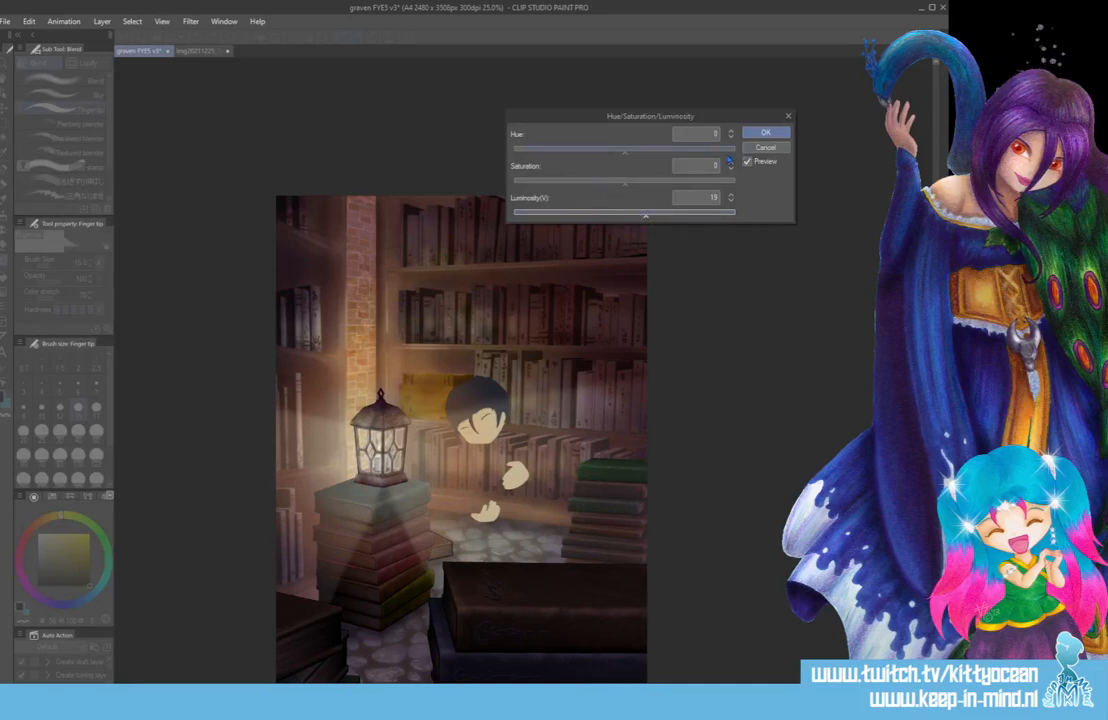
left_click_drag(609, 186, 590, 187)
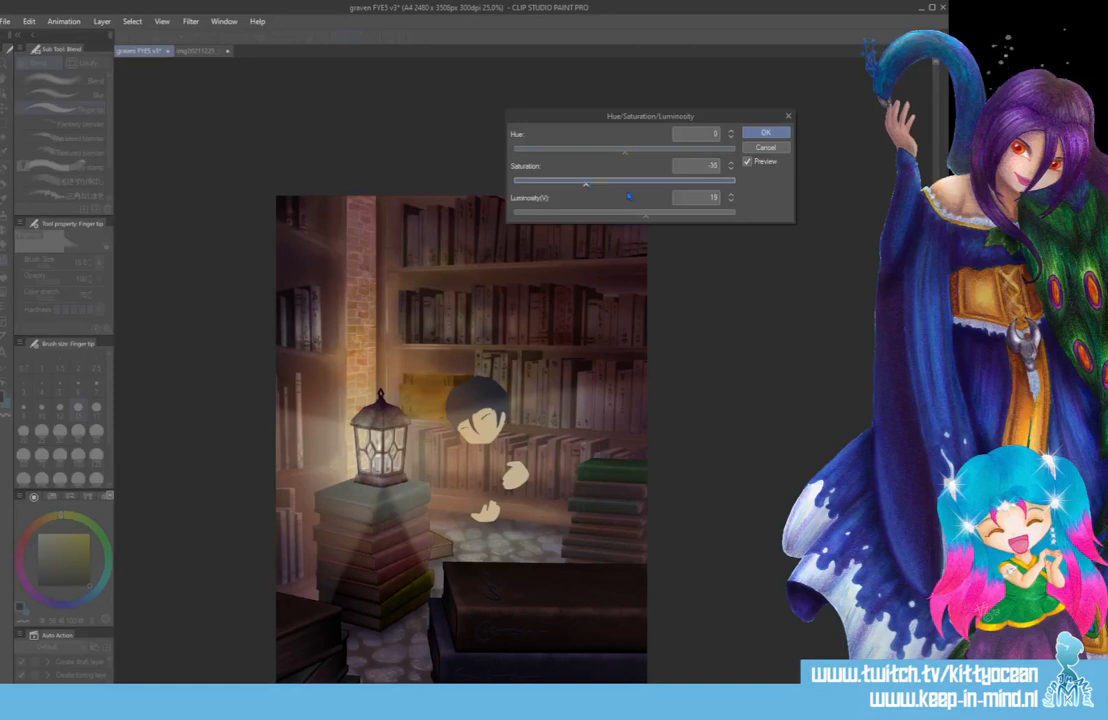
left_click_drag(661, 217, 667, 222)
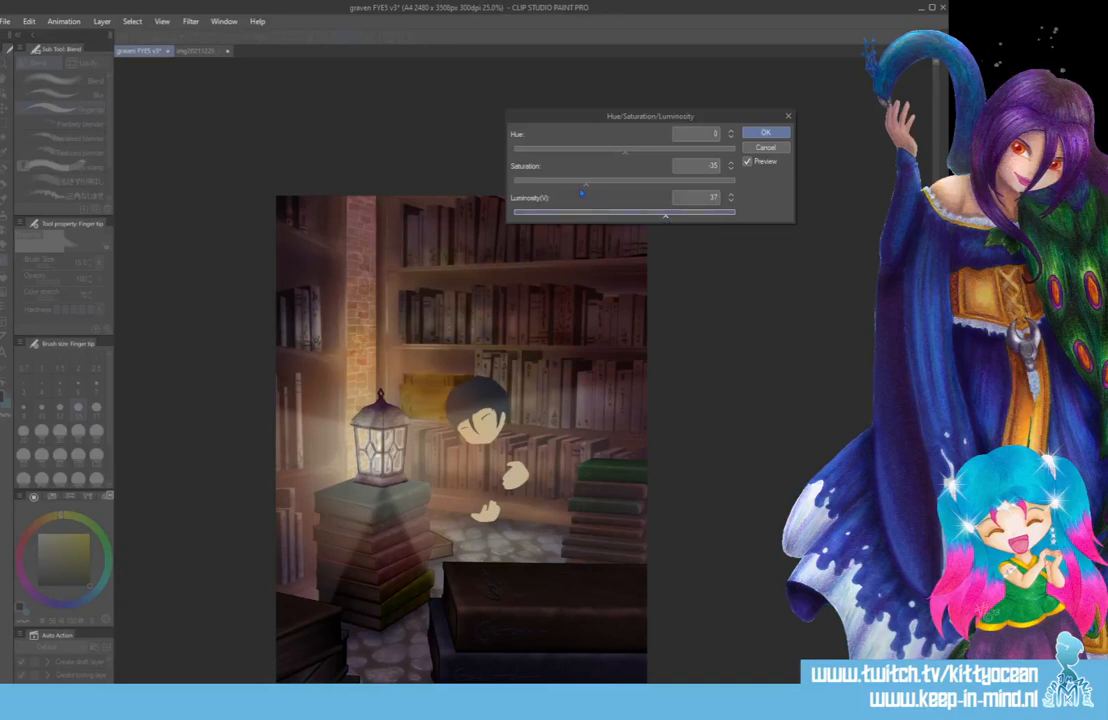
left_click(638, 216)
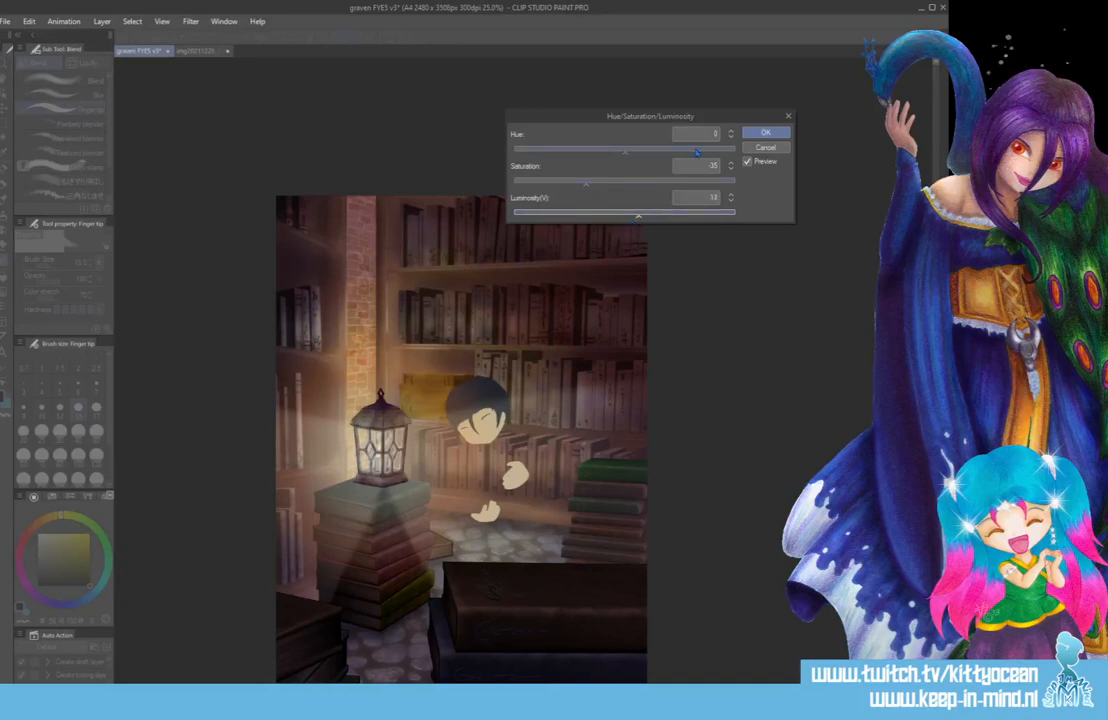
left_click(762, 133)
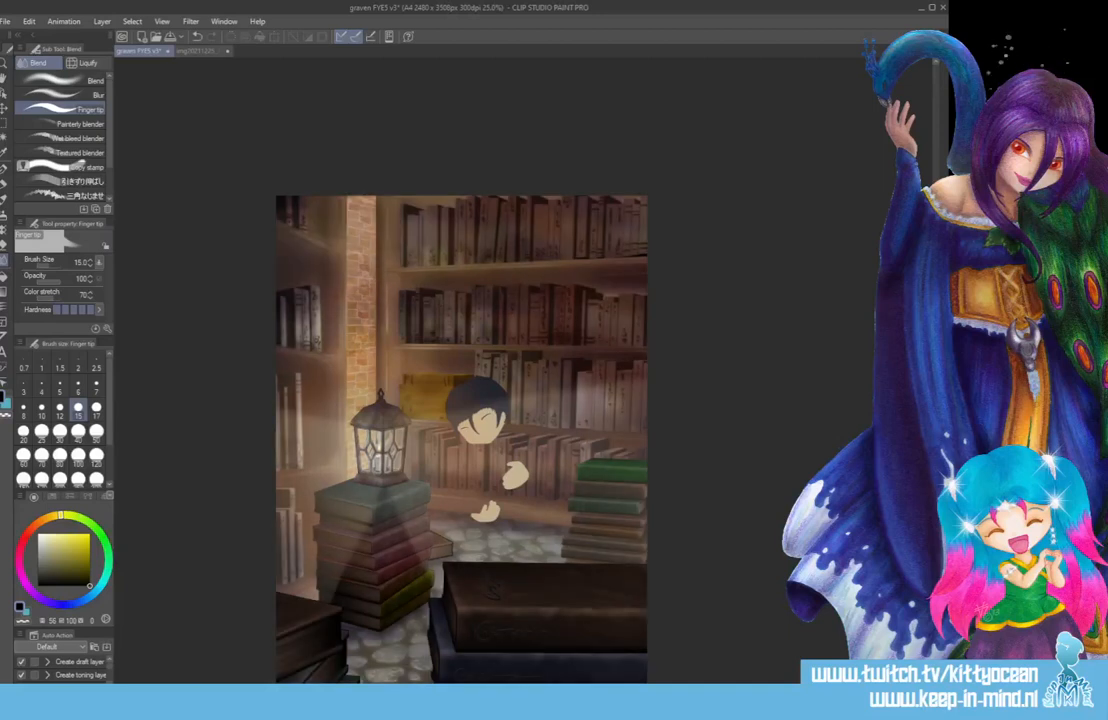
- Select the whole canvas and clear the existing purple vignette from the illustration
key("ctrl+y")
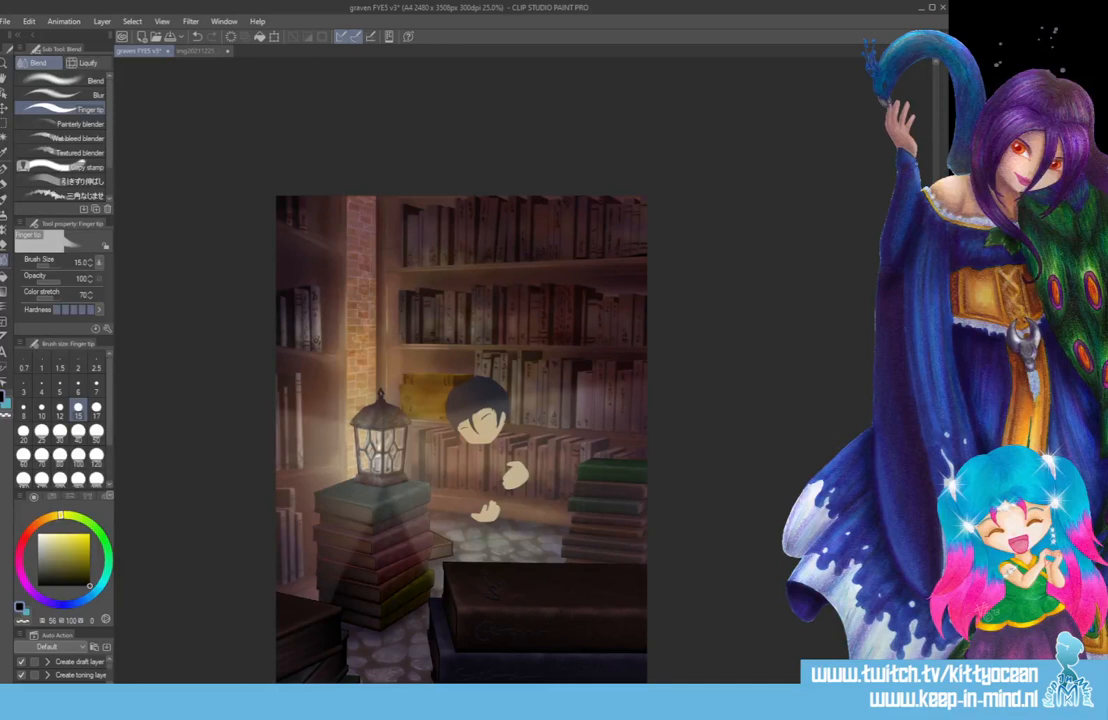
key("ctrl+a")
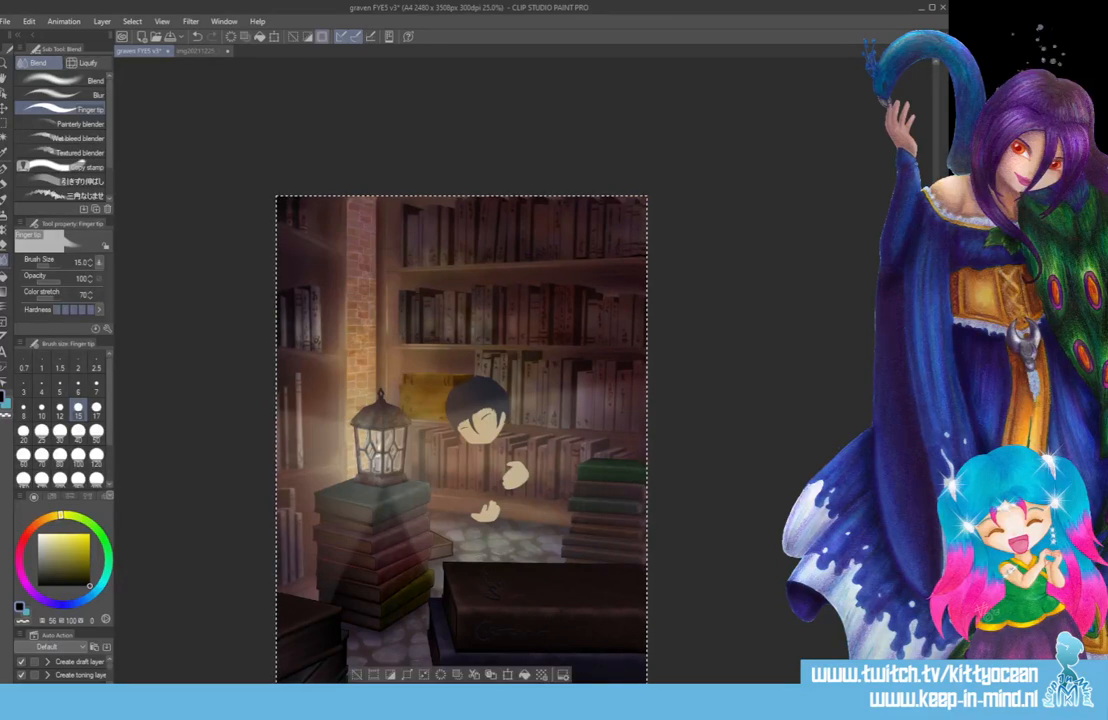
key("ctrl+z")
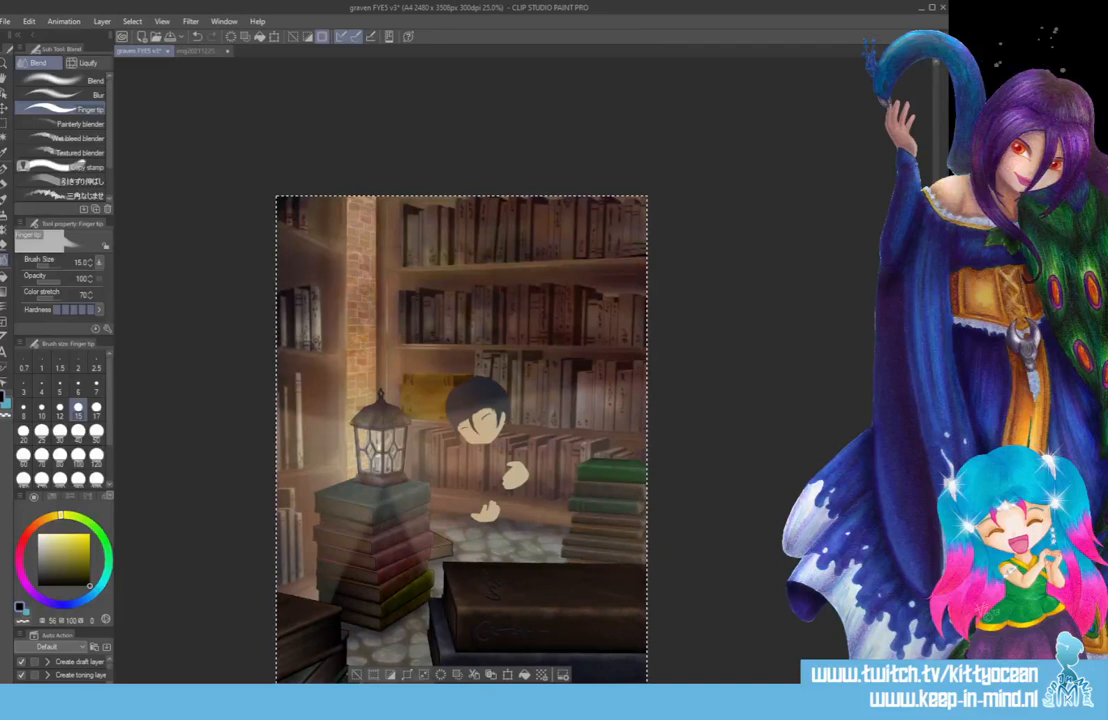
- Paint a dark red vignette (hue 12, saturation 100, value 30) around the canvas edges with the Paint and apply brush at size 800
key("ctrl+minus")
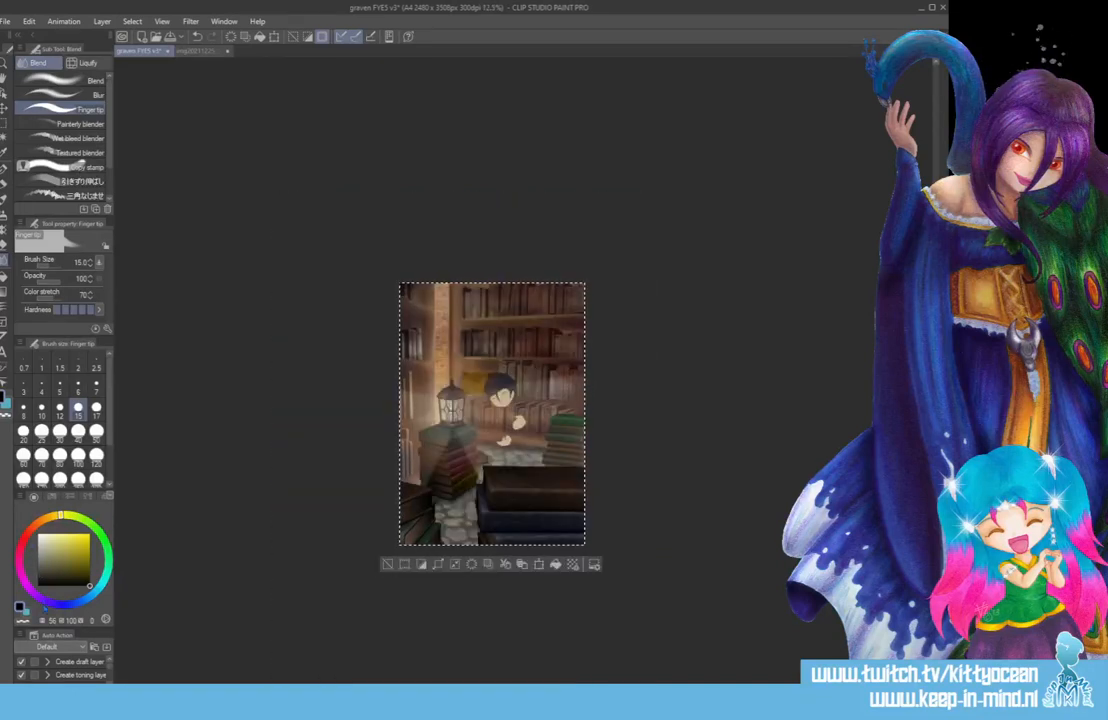
mouse_move(62, 516)
left_mouse_down()
mouse_move(21, 548)
mouse_move(30, 584)
mouse_move(20, 547)
left_mouse_up()
left_click(89, 571)
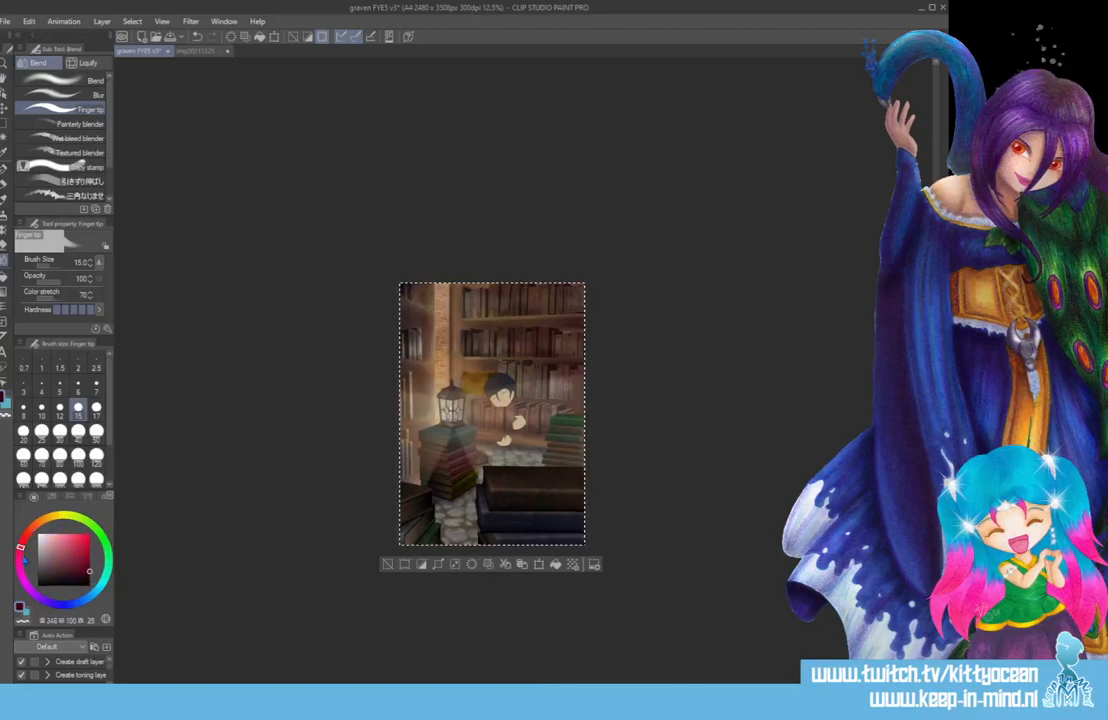
left_click_drag(20, 547, 21, 577)
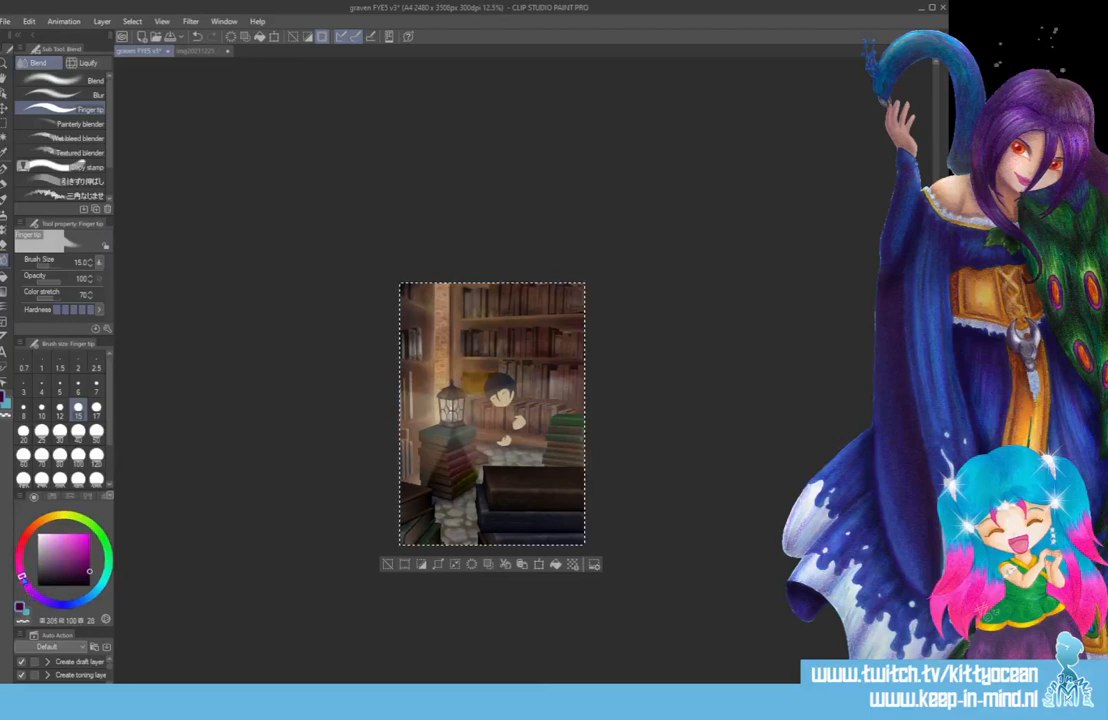
left_click(87, 567)
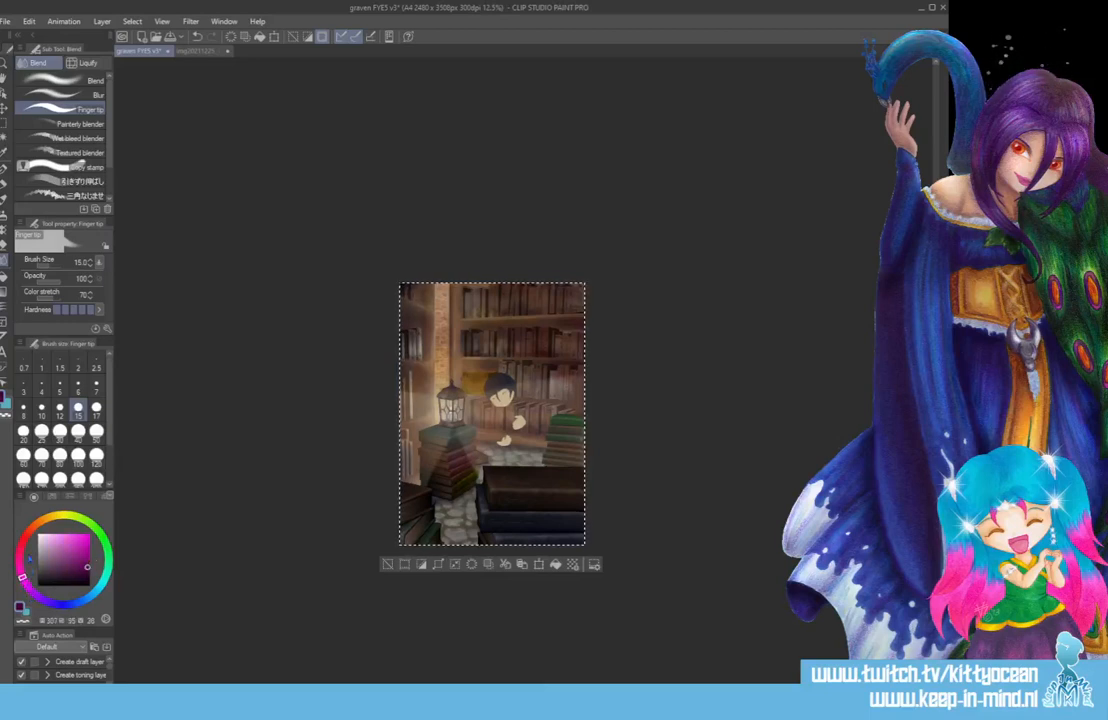
left_click(23, 541)
left_click_drag(24, 540, 30, 530)
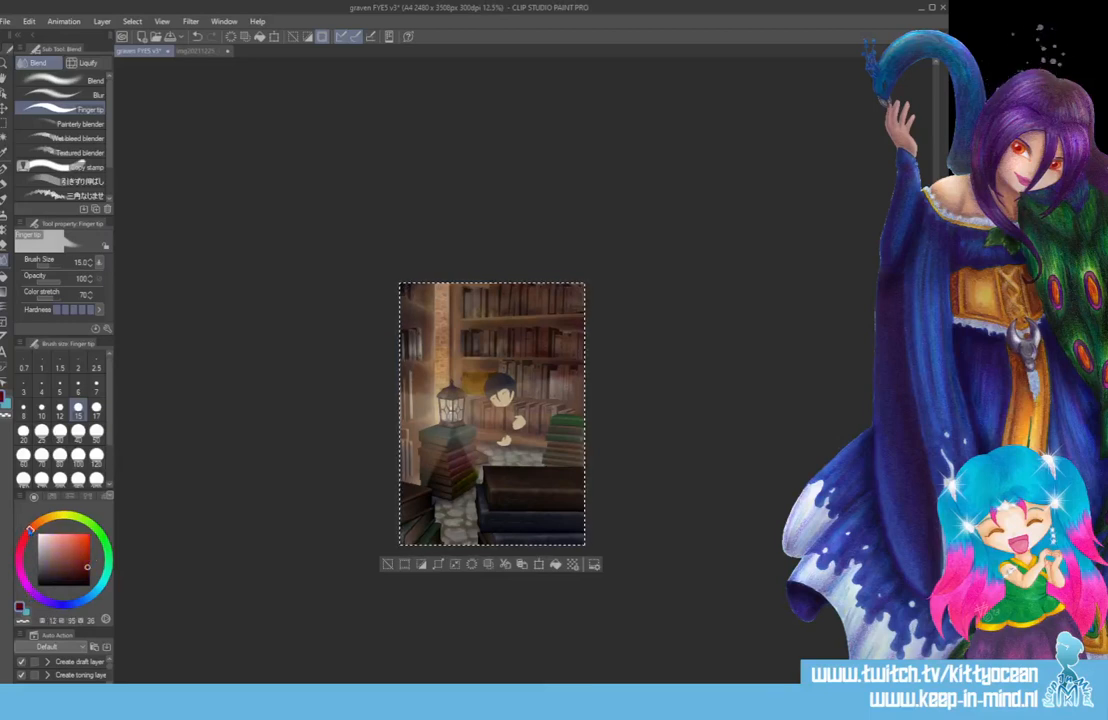
left_click(90, 570)
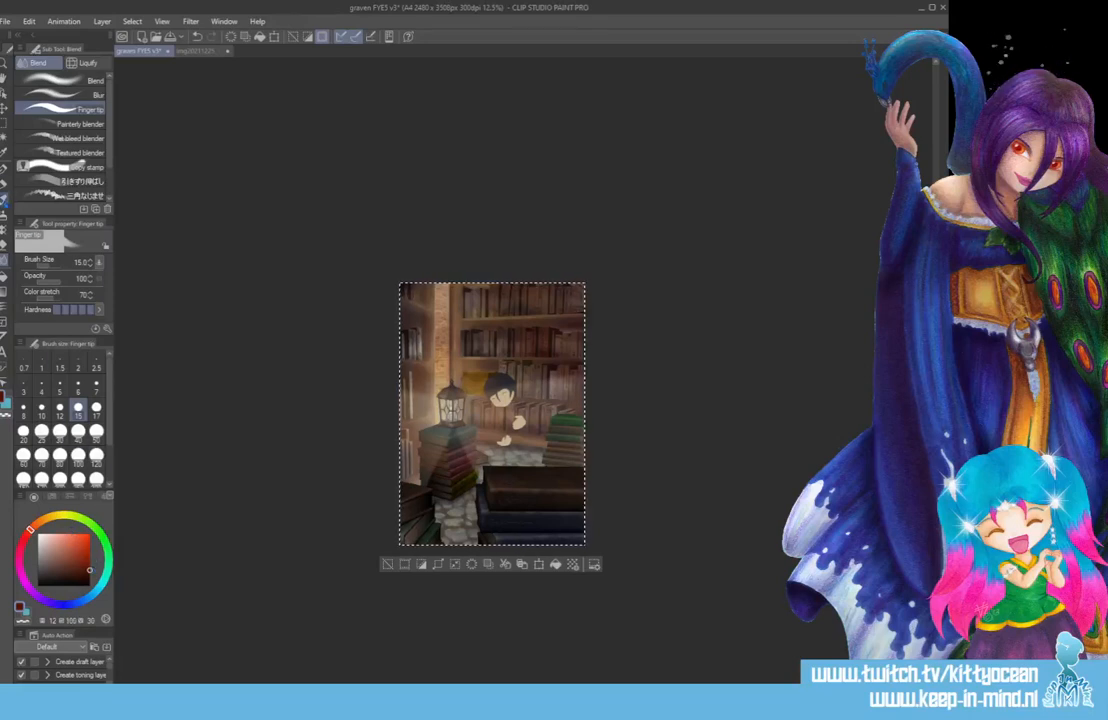
left_click(4, 200)
left_click(96, 458)
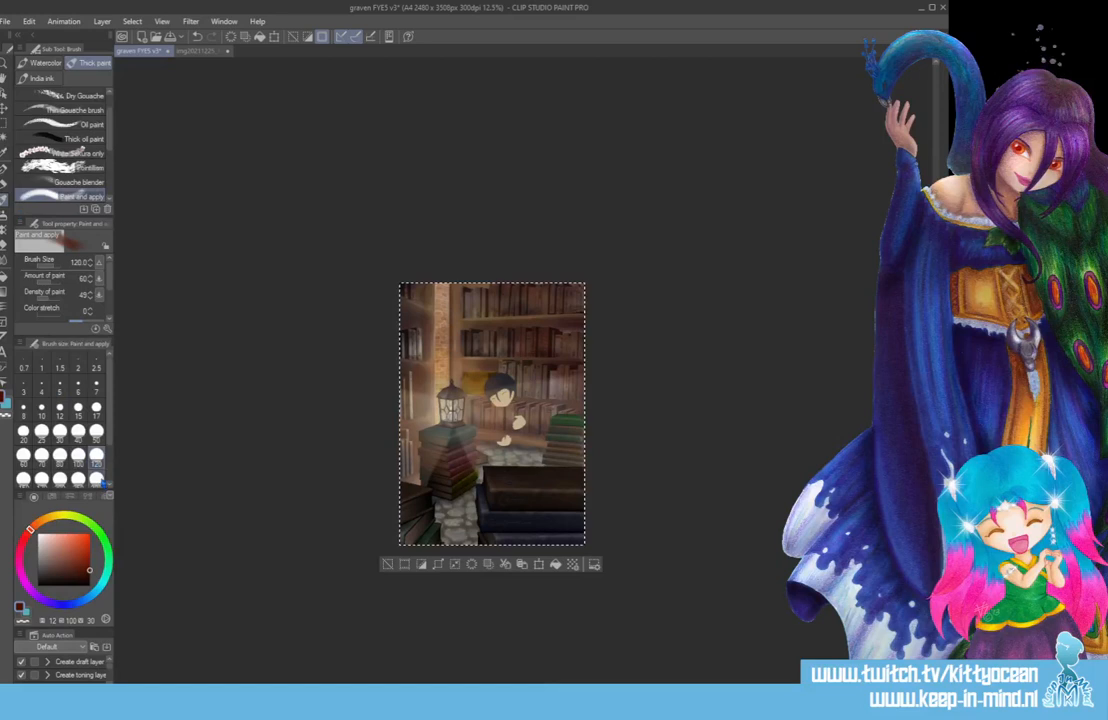
scroll(60, 410, "down", 3)
left_click(96, 448)
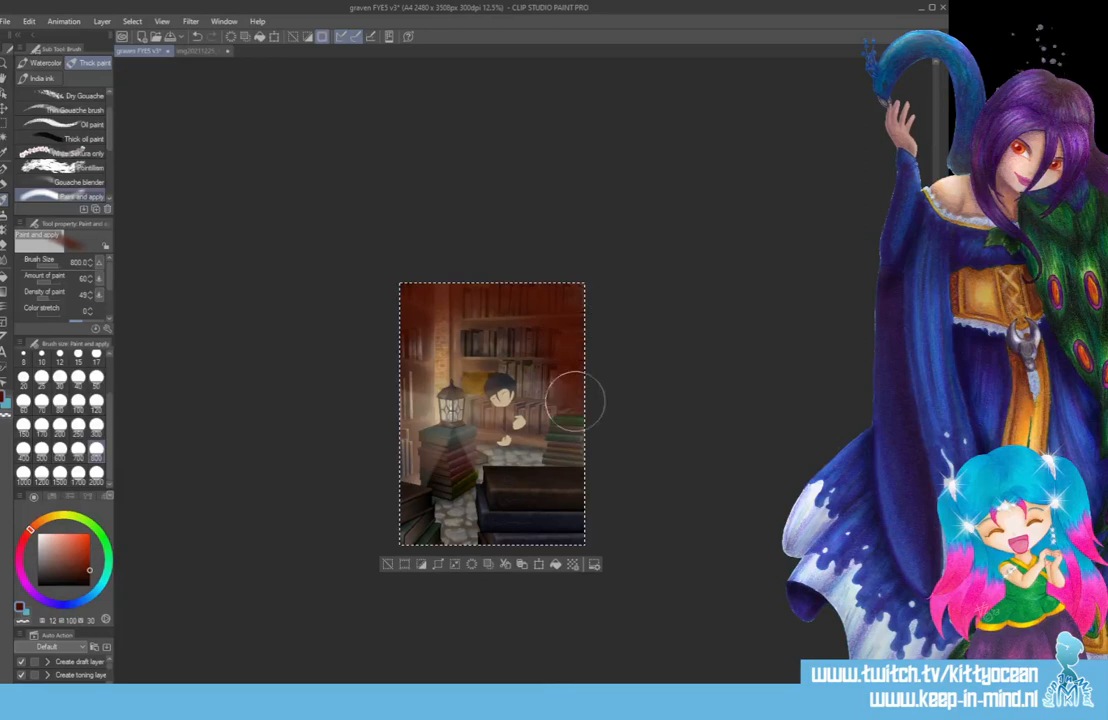
mouse_move(548, 508)
left_mouse_down()
mouse_move(480, 559)
mouse_move(401, 550)
mouse_move(359, 515)
left_mouse_up()
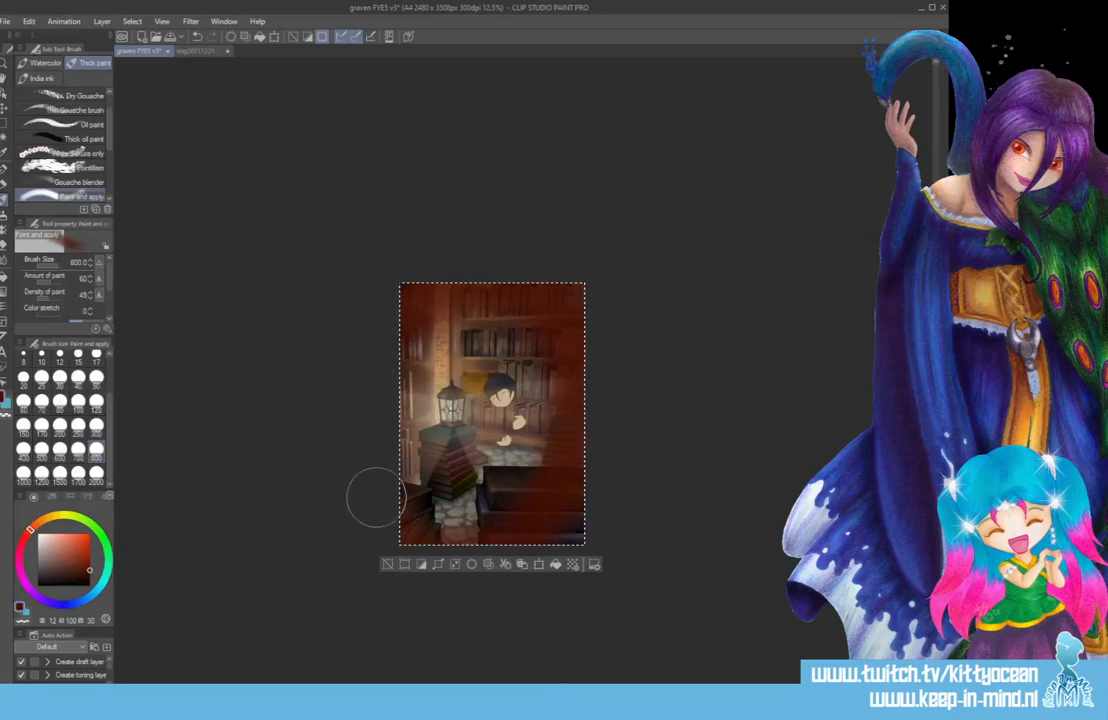
mouse_move(472, 553)
left_mouse_down()
mouse_move(527, 524)
mouse_move(556, 527)
mouse_move(586, 495)
mouse_move(602, 395)
mouse_move(591, 299)
mouse_move(519, 260)
mouse_move(435, 269)
mouse_move(374, 326)
mouse_move(344, 453)
left_mouse_up()
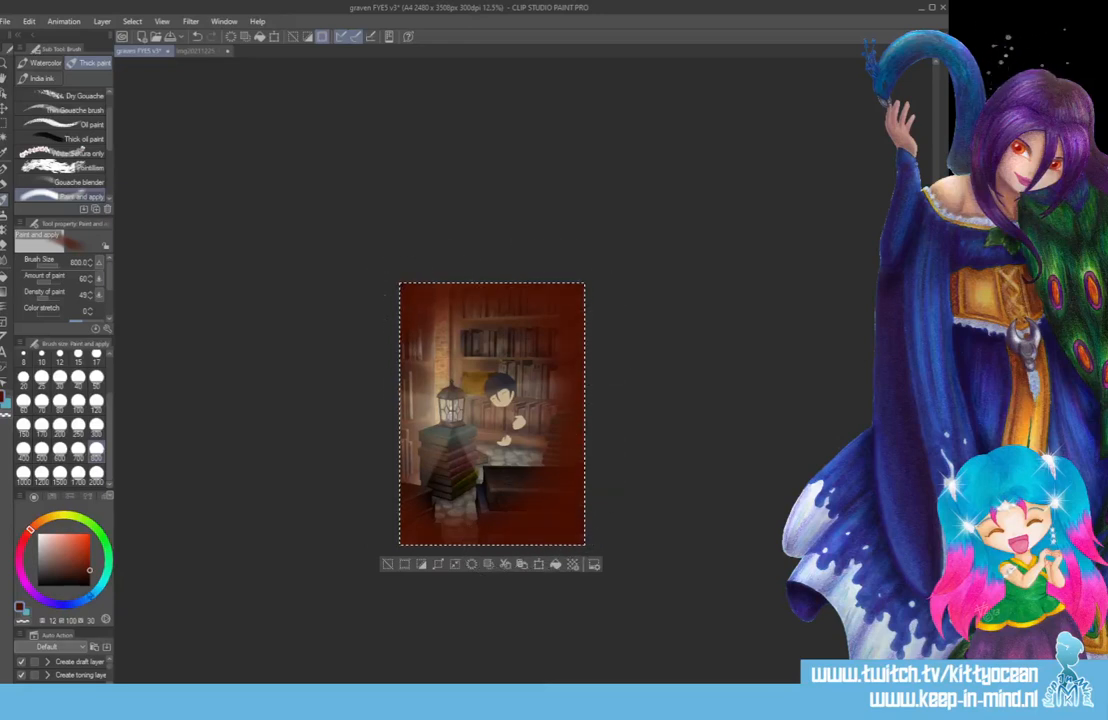
- Paint dark violet with hue 275 over the outermost edges of the red vignette and blend the vignette subtly into the picture
left_click(36, 596)
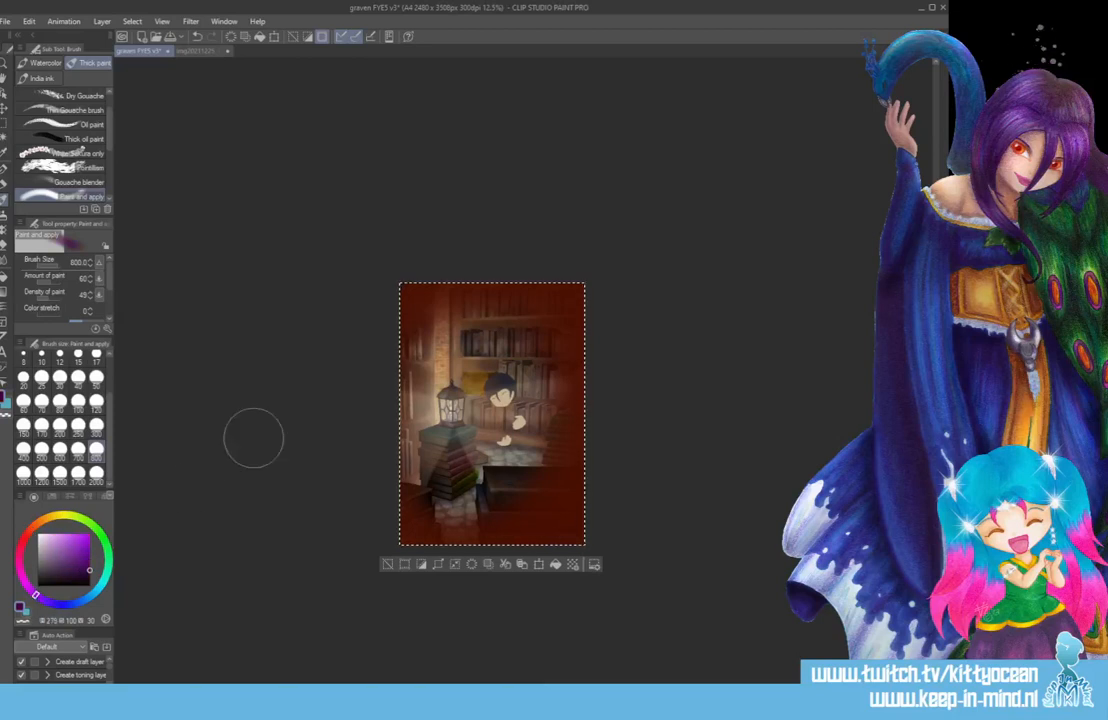
mouse_move(342, 332)
left_mouse_down()
mouse_move(377, 281)
mouse_move(435, 238)
mouse_move(378, 302)
mouse_move(402, 267)
mouse_move(499, 221)
mouse_move(590, 278)
left_mouse_up()
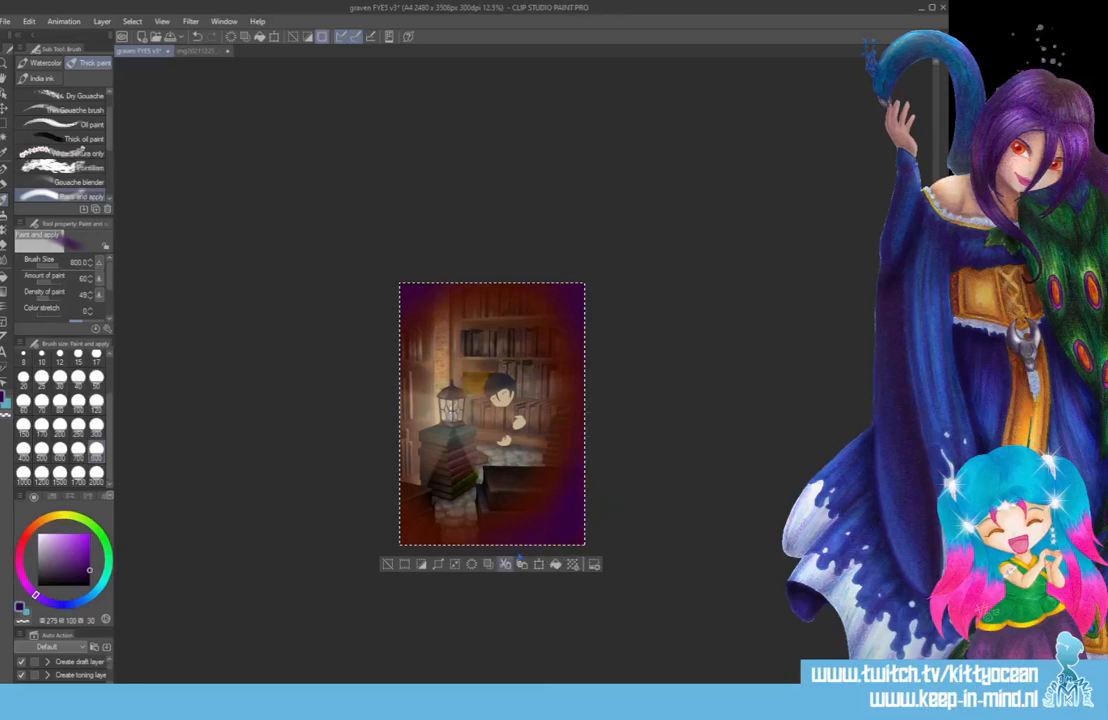
mouse_move(552, 552)
left_mouse_down()
mouse_move(448, 571)
mouse_move(351, 522)
mouse_move(378, 539)
left_mouse_up()
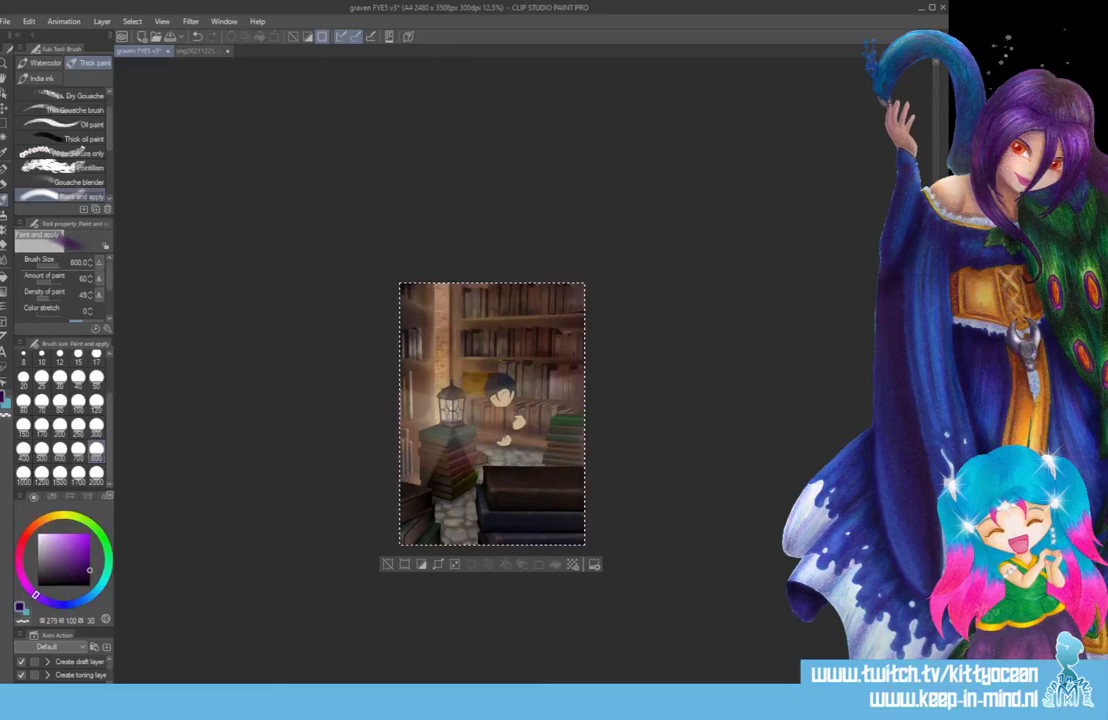
key("ctrl+z")
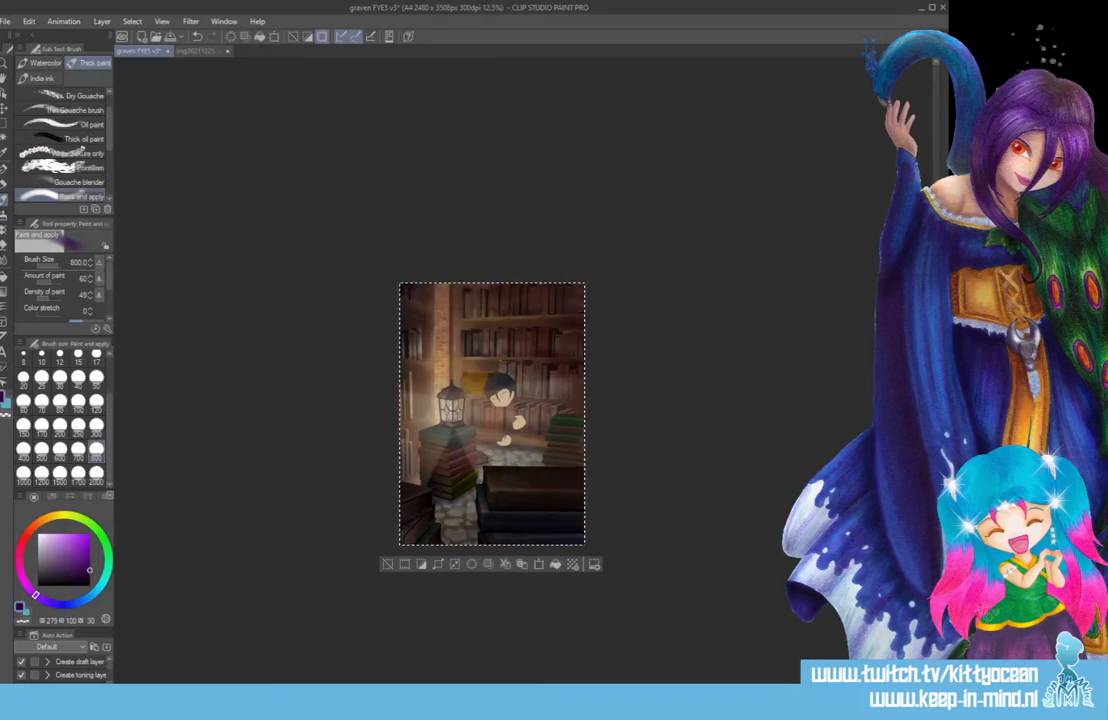
- Check the vignette across the illustration, hide the character's head and hands, and clear the selection
key("ctrl+plus")
key("ctrl+plus")
key("ctrl+plus")
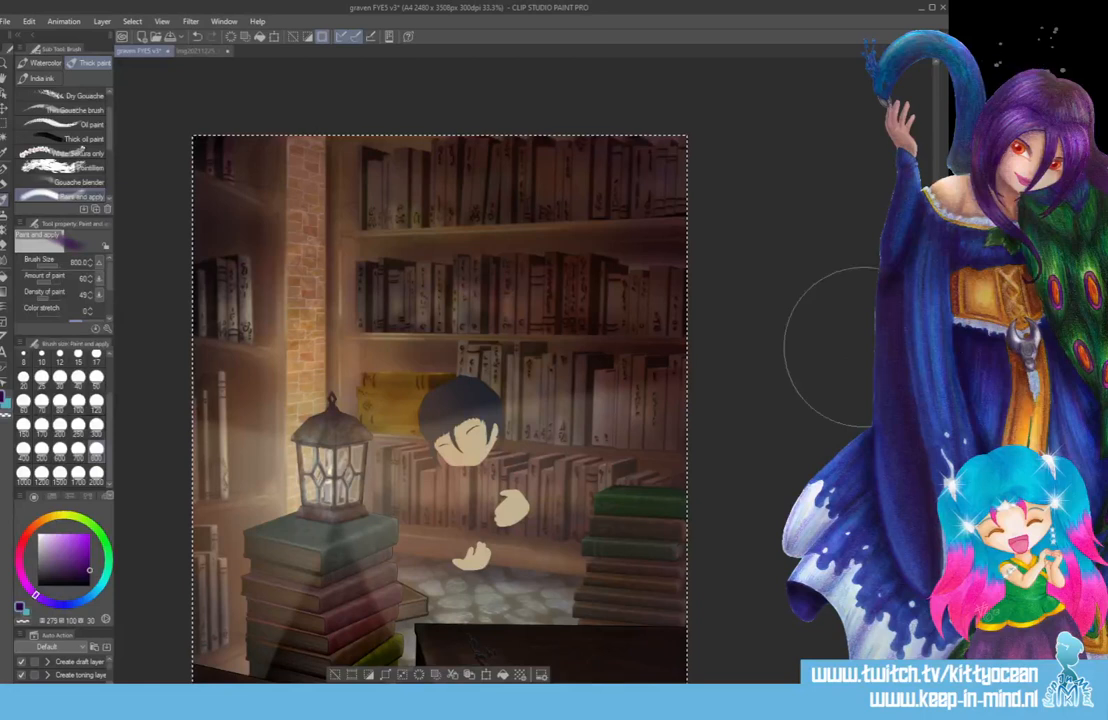
scroll(832, 347, "down", 5)
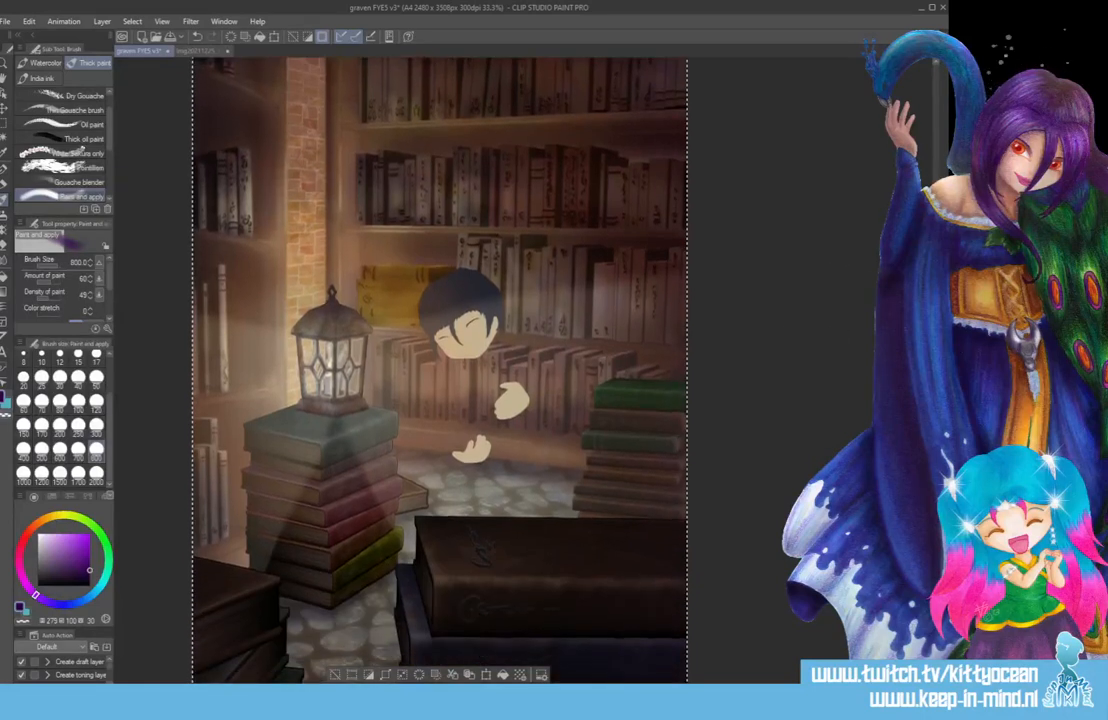
scroll(866, 330, "up", 1)
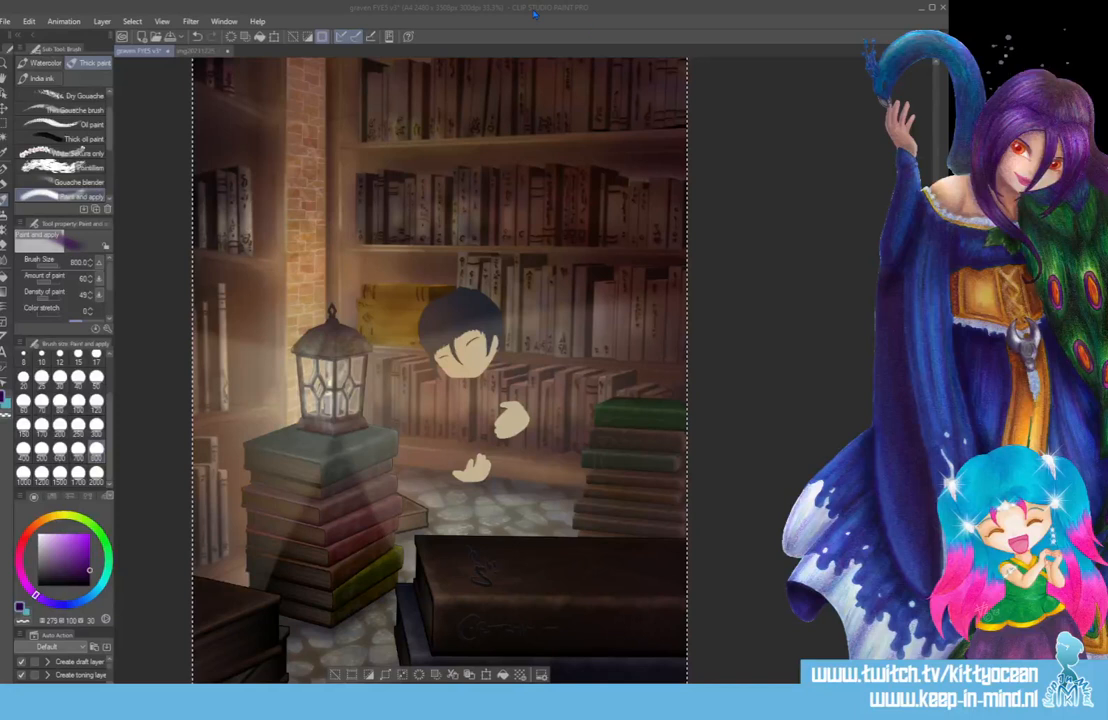
key("ctrl+minus")
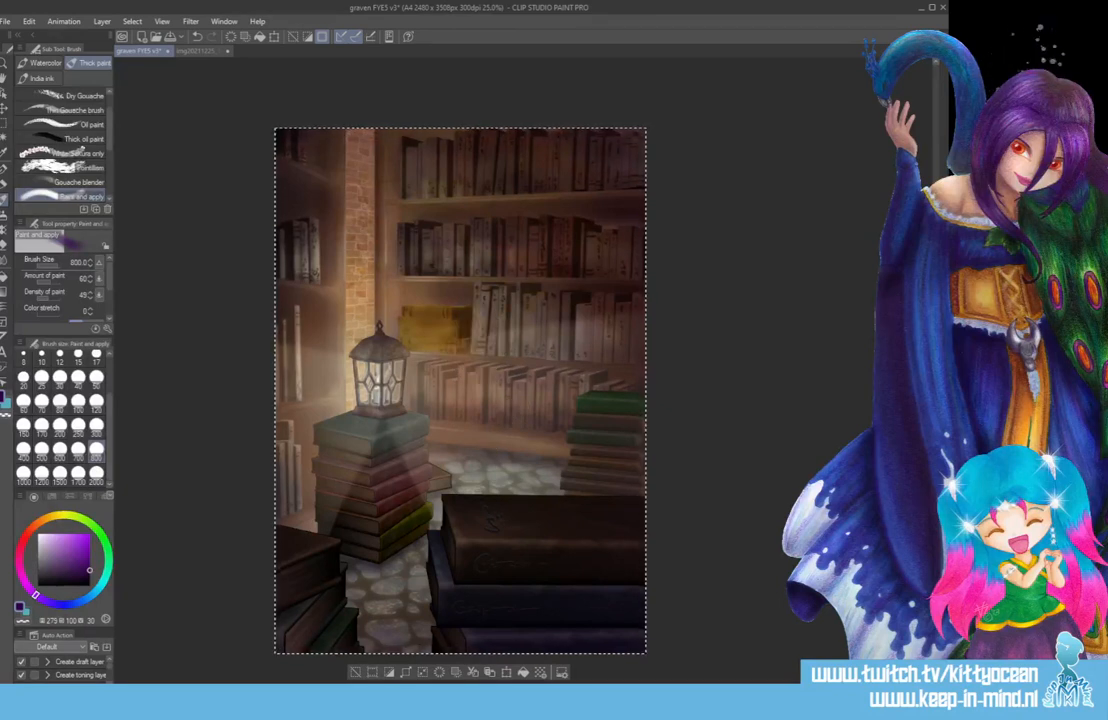
key("ctrl+d")
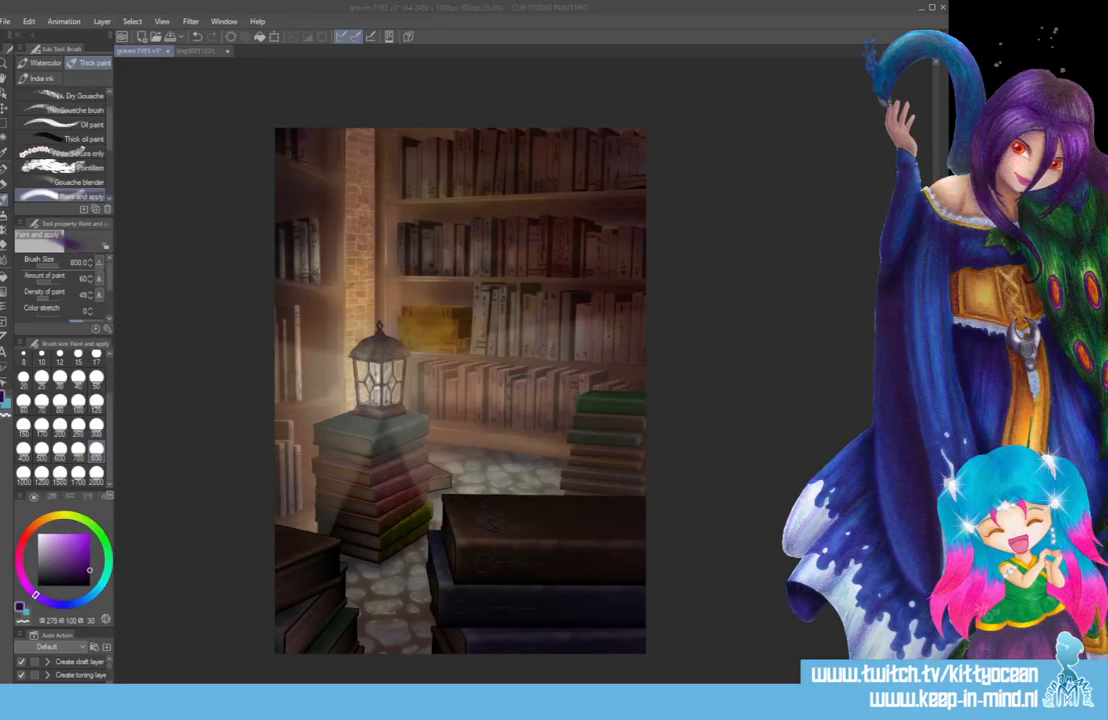
left_click(604, 47)
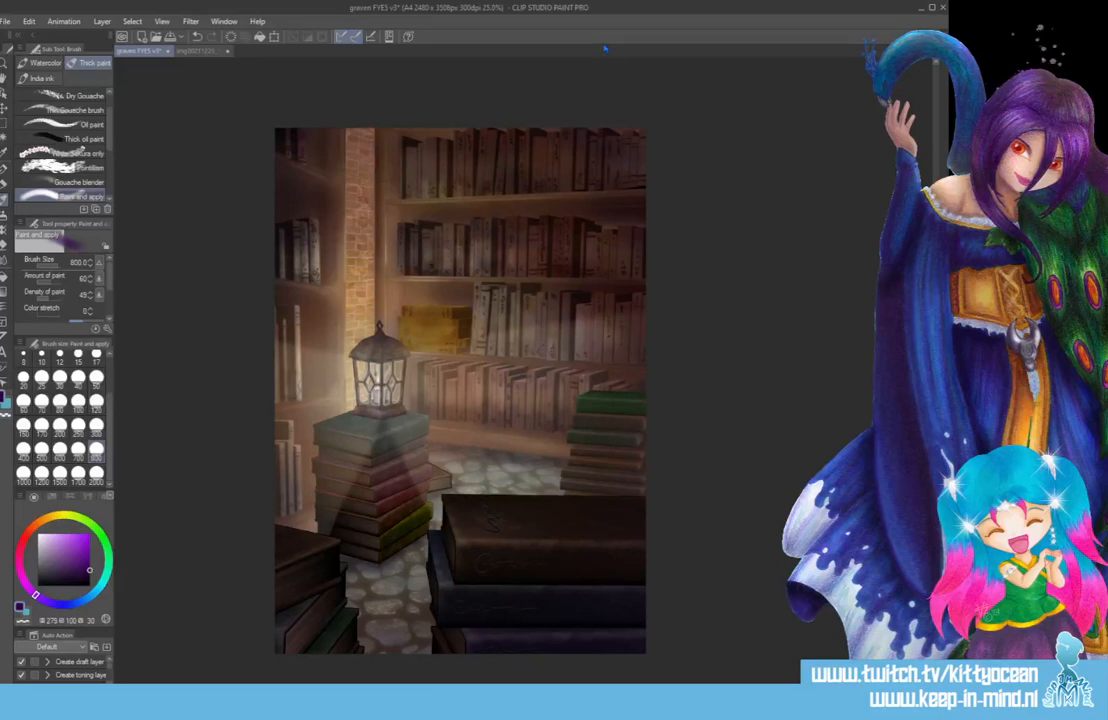